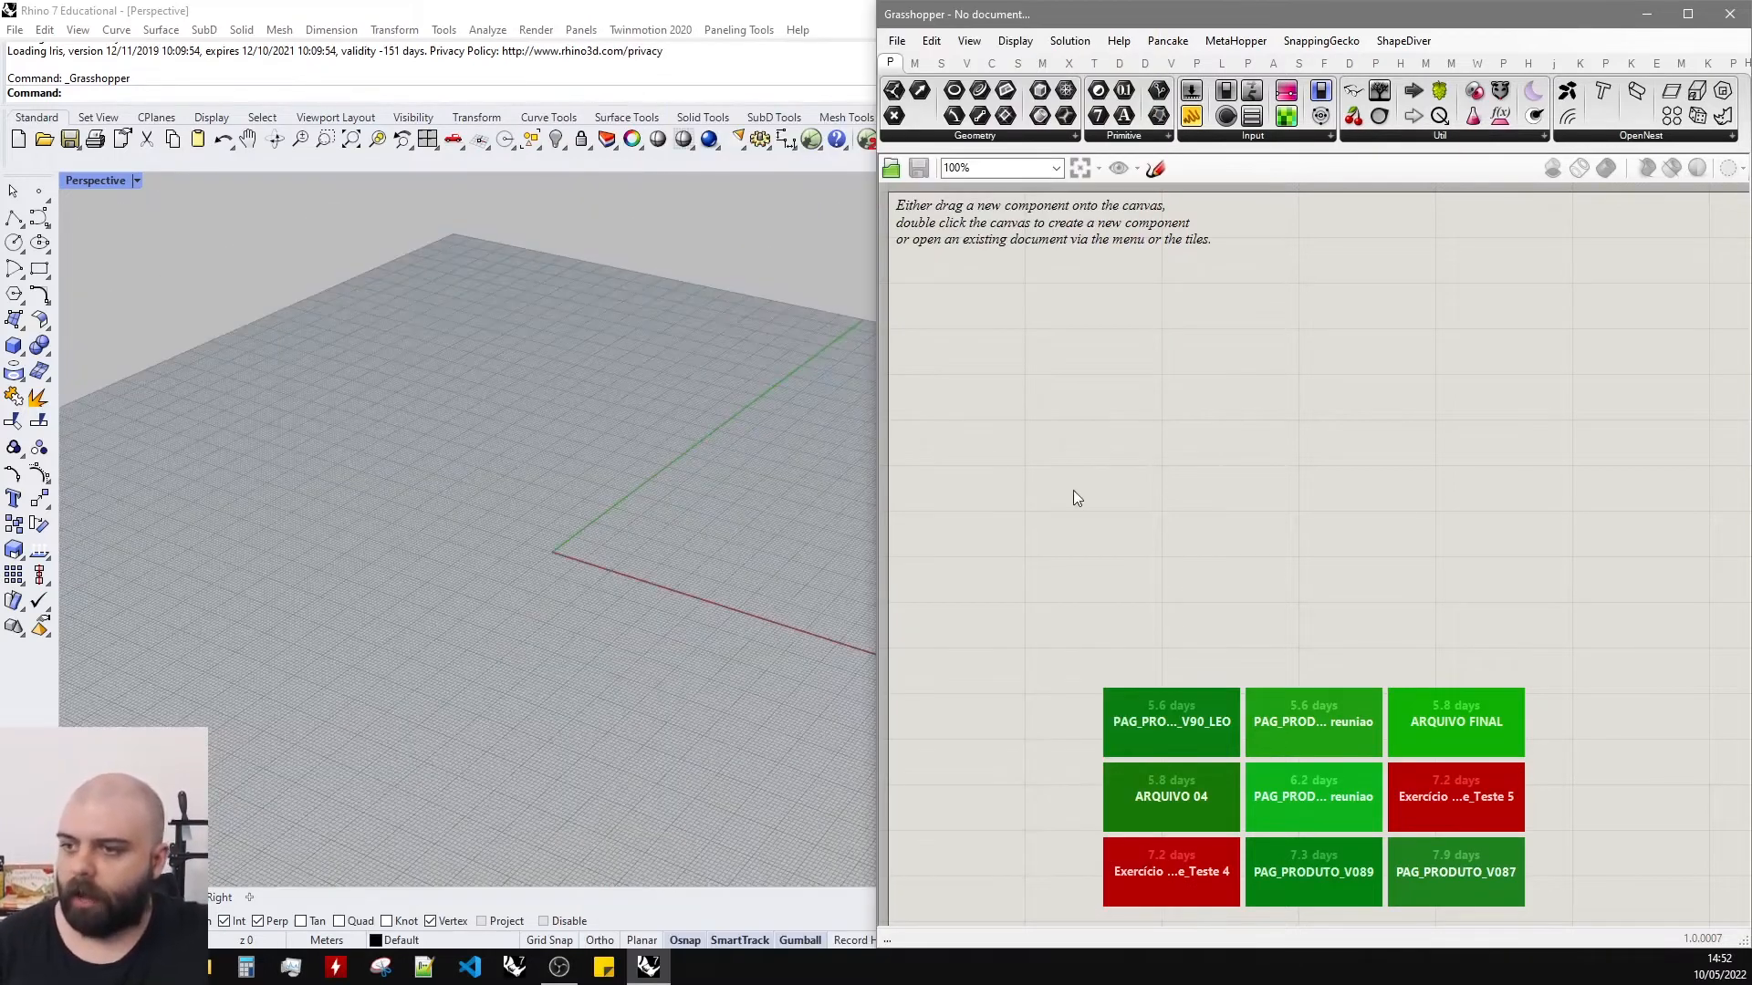
Add a Construct Point component to the empty canvas and adjust its position slightly.
double_click(1154, 473)
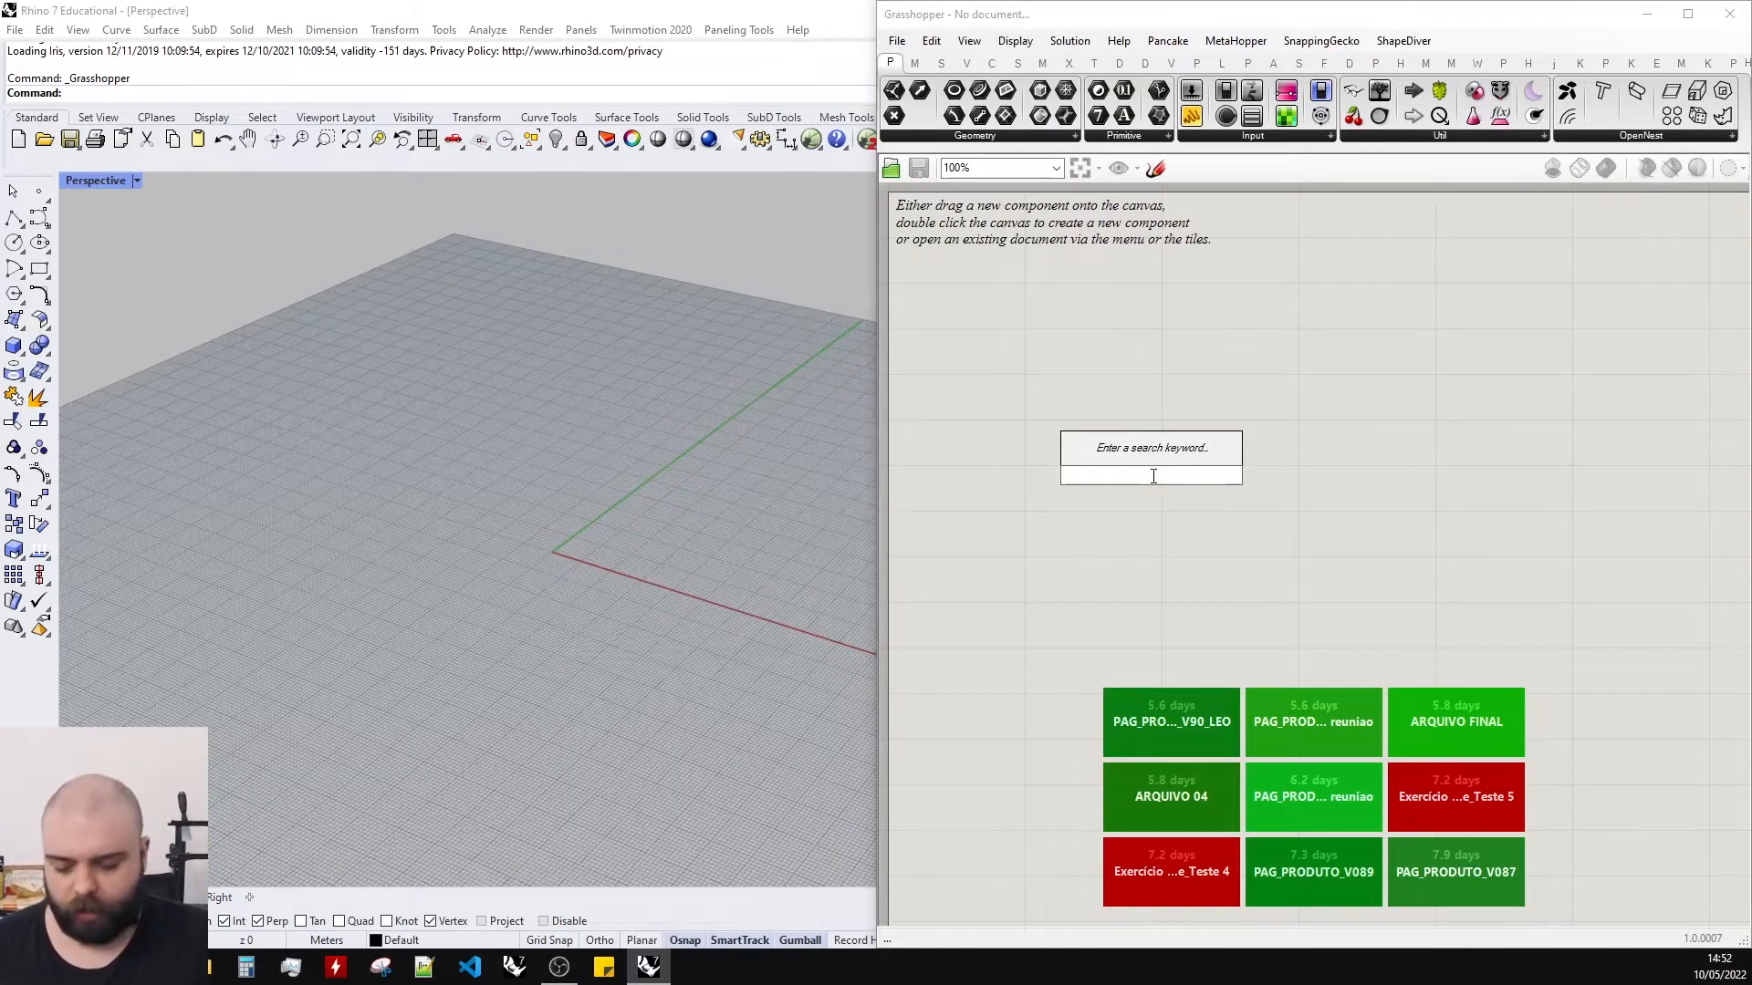
type("construct point")
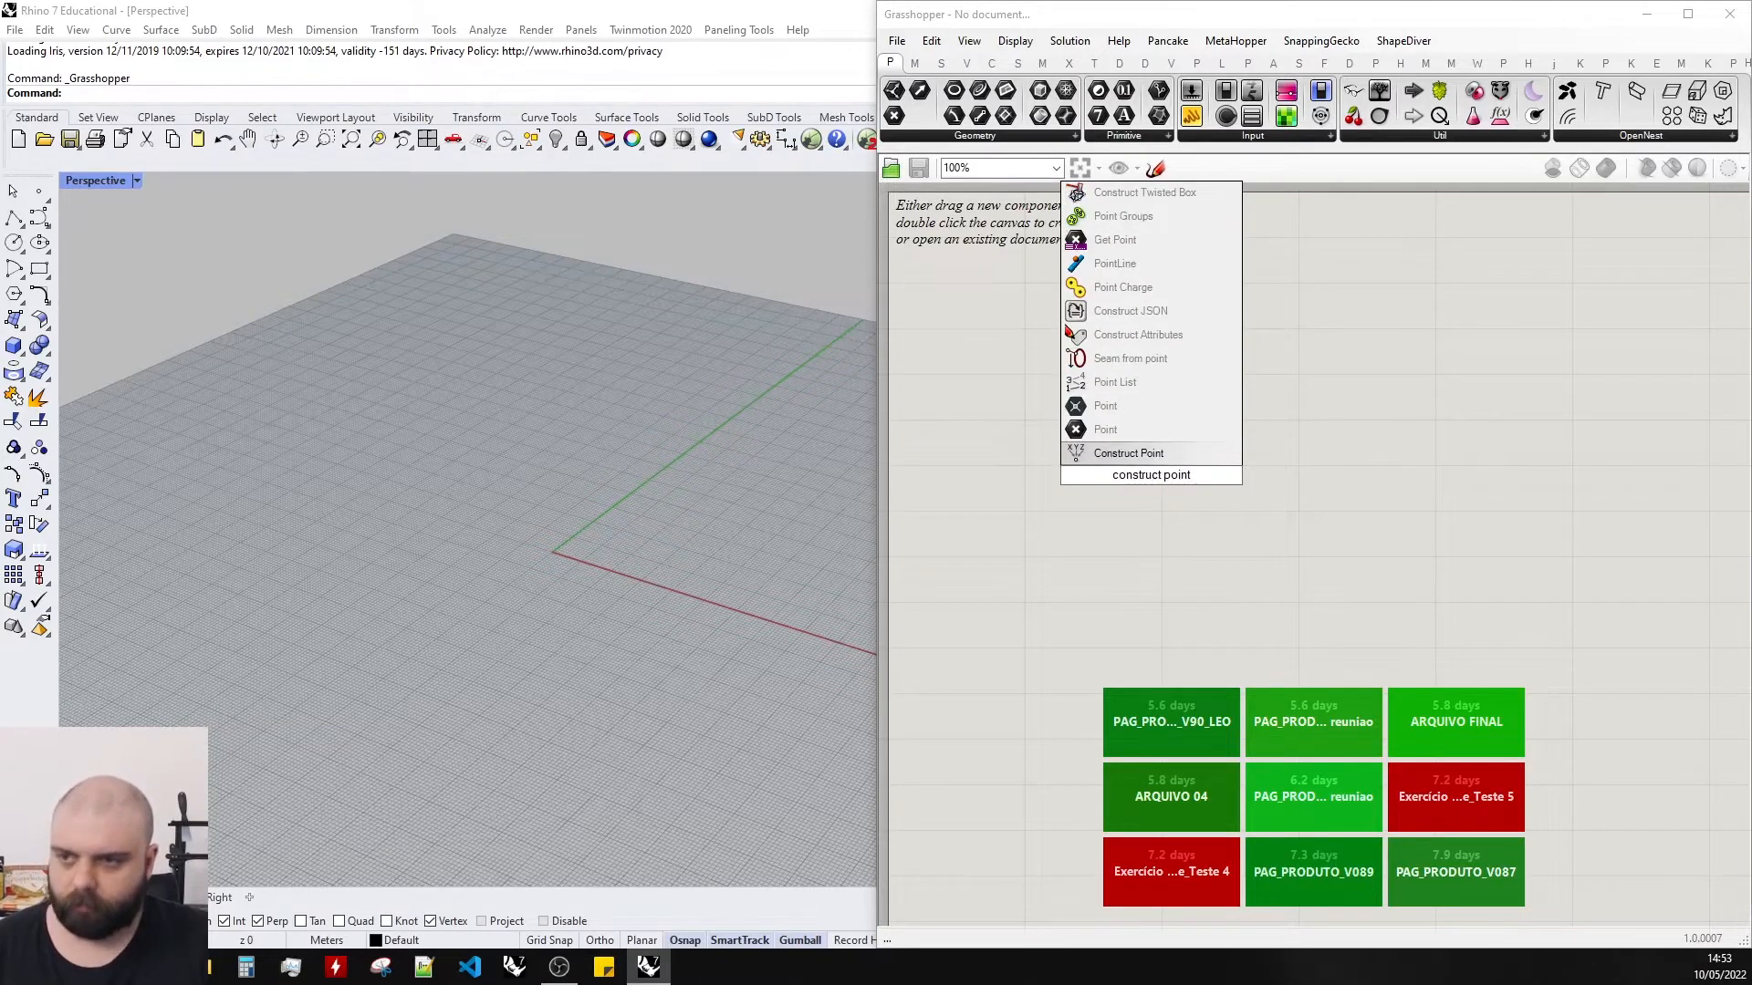
key("Return")
left_click_drag(1168, 489, 1143, 447)
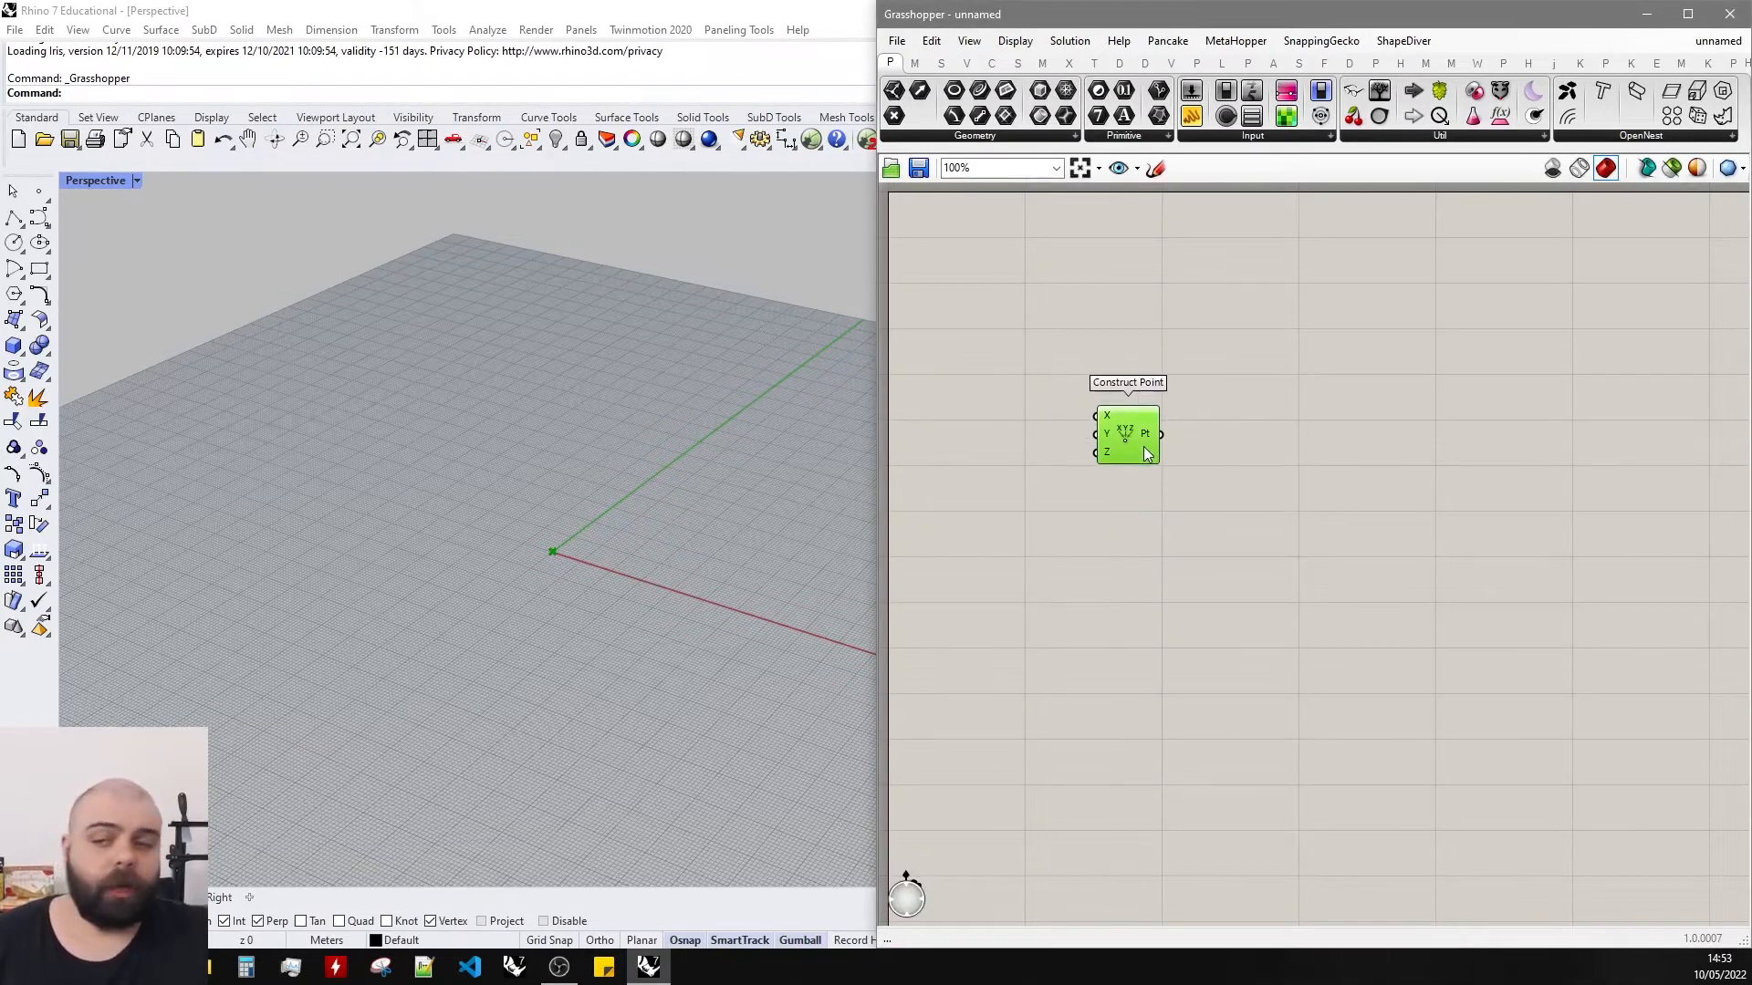
left_click(1244, 471)
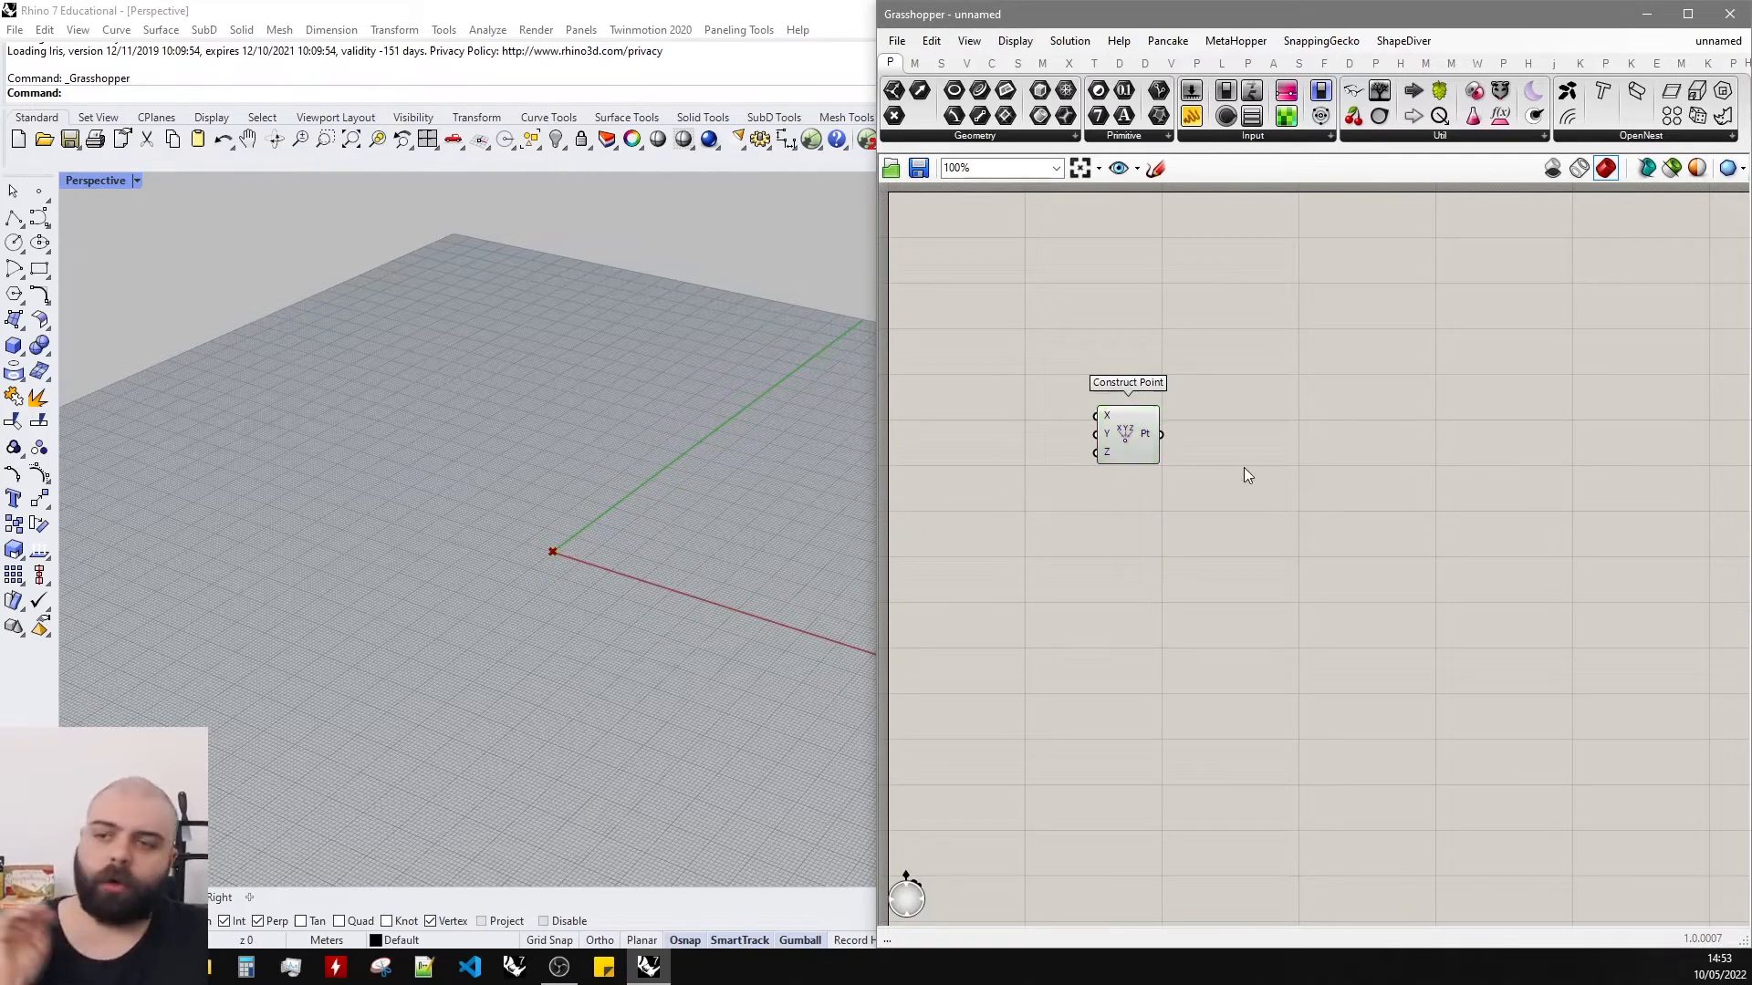
scroll(538, 500, "up", 4)
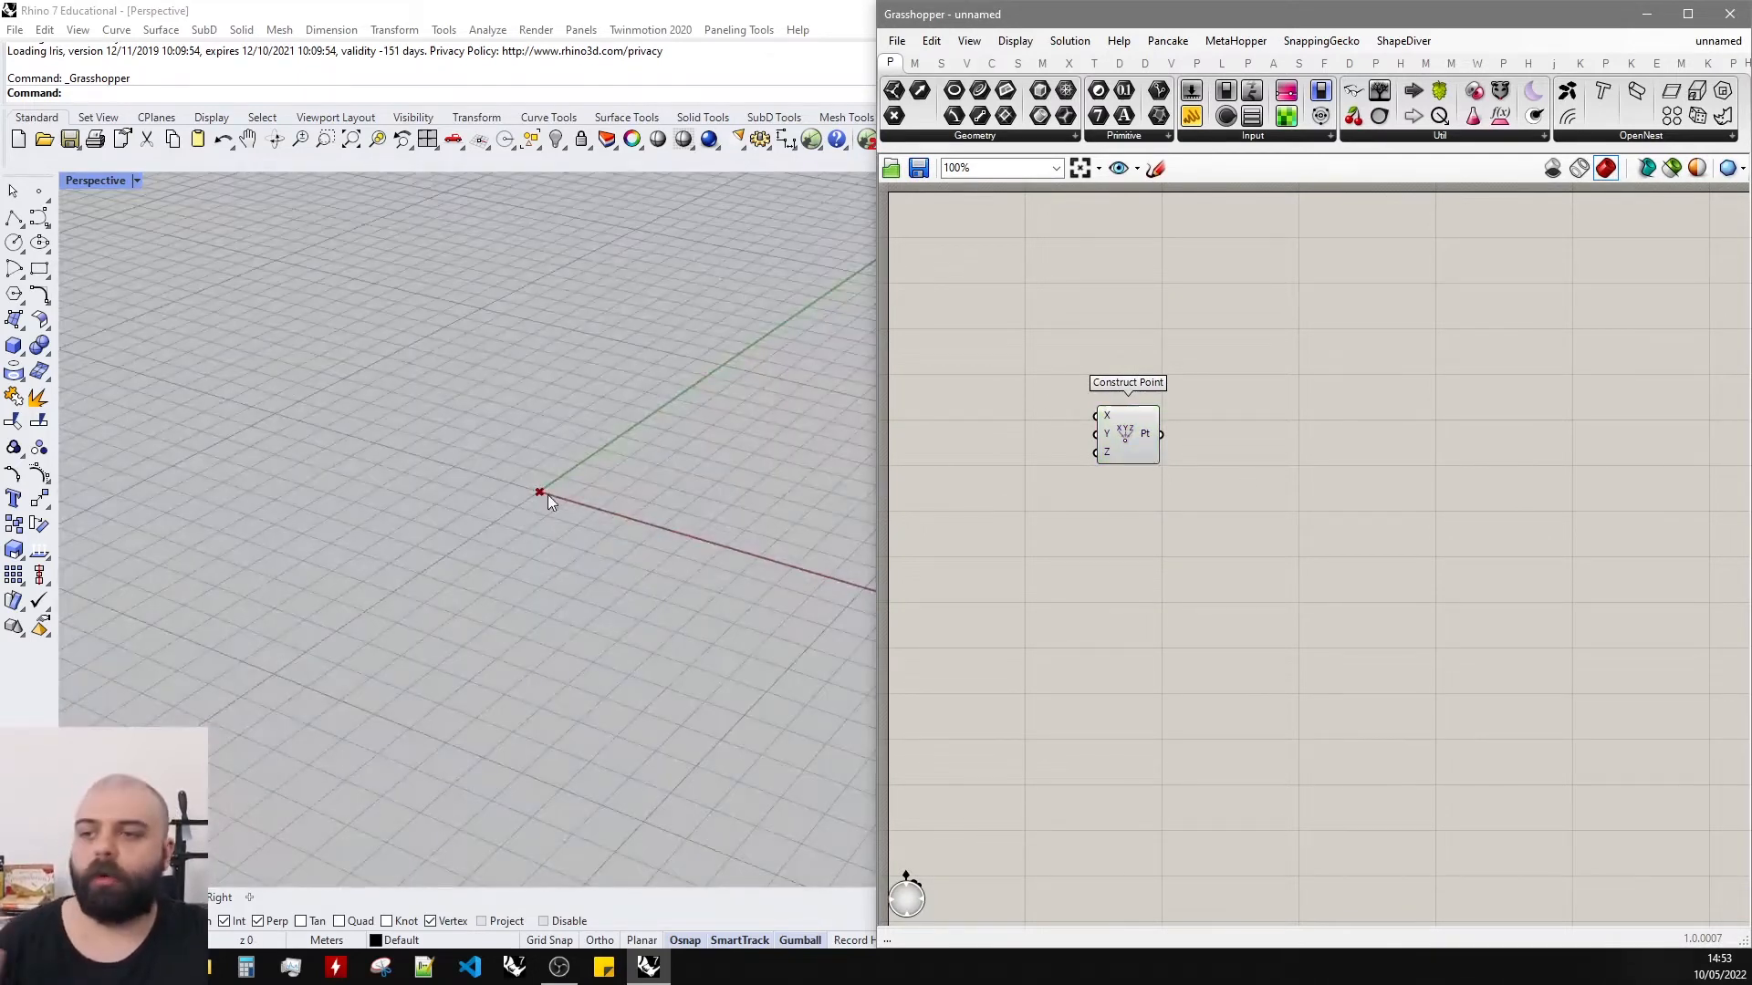
right_click_drag(536, 501, 578, 522)
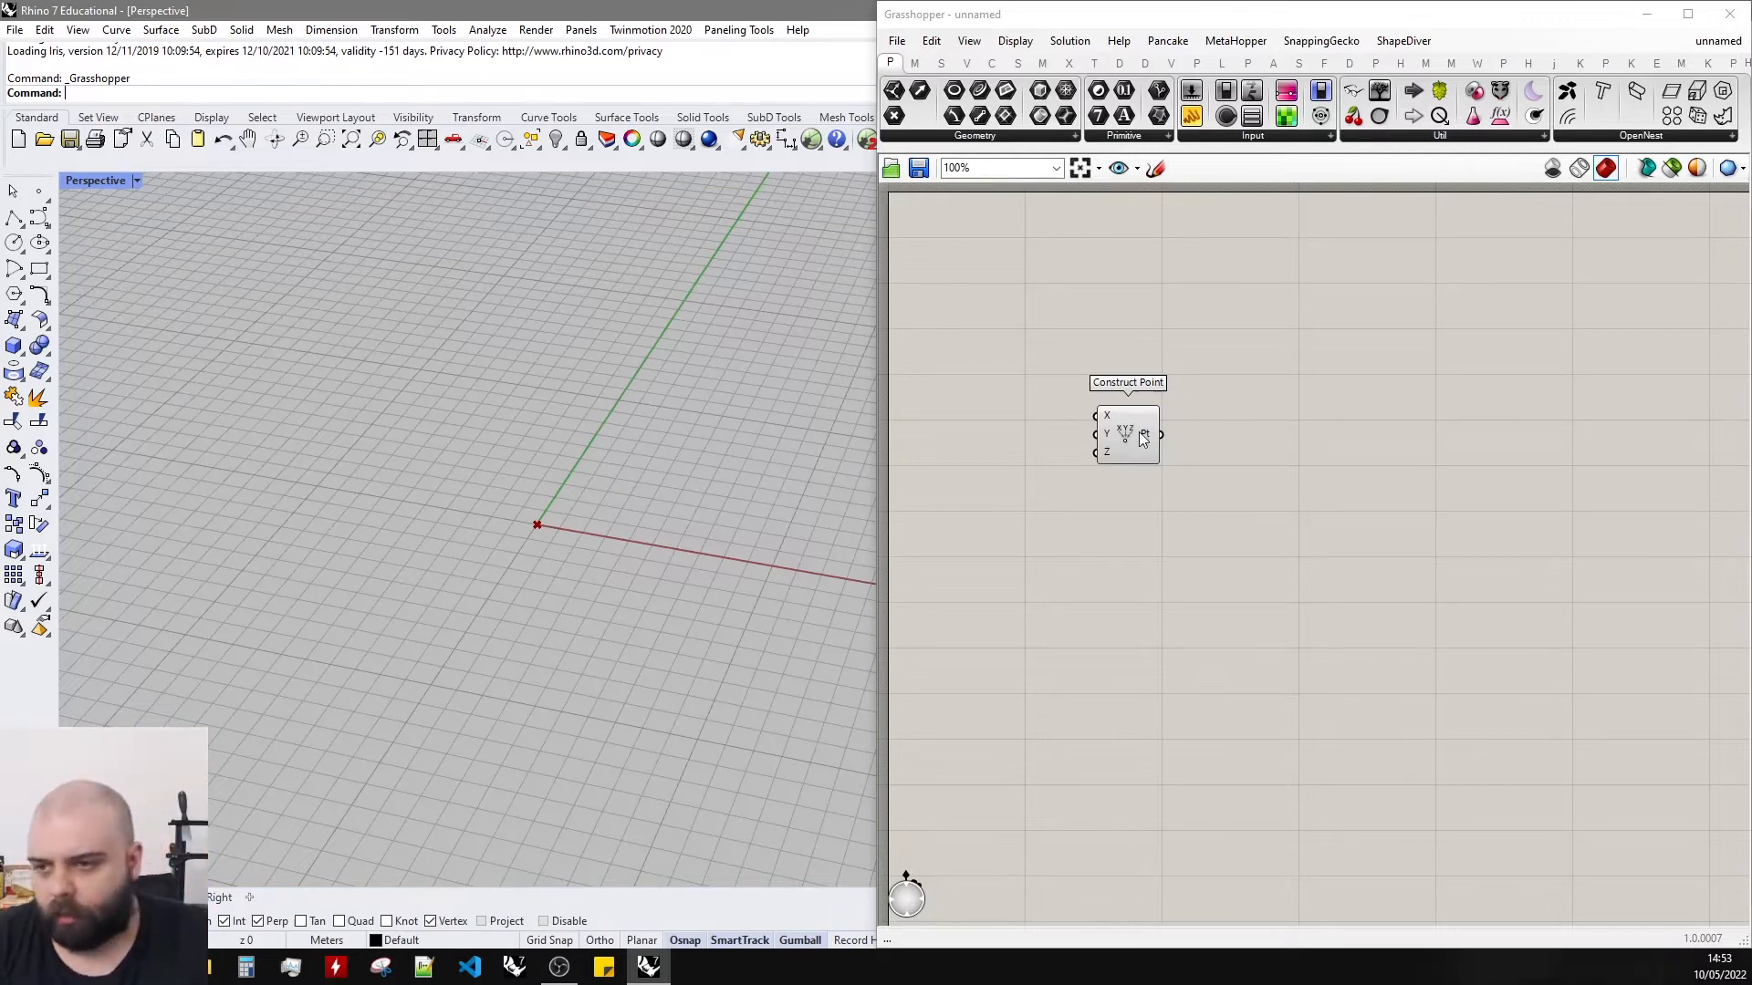
left_click_drag(1131, 438, 1113, 427)
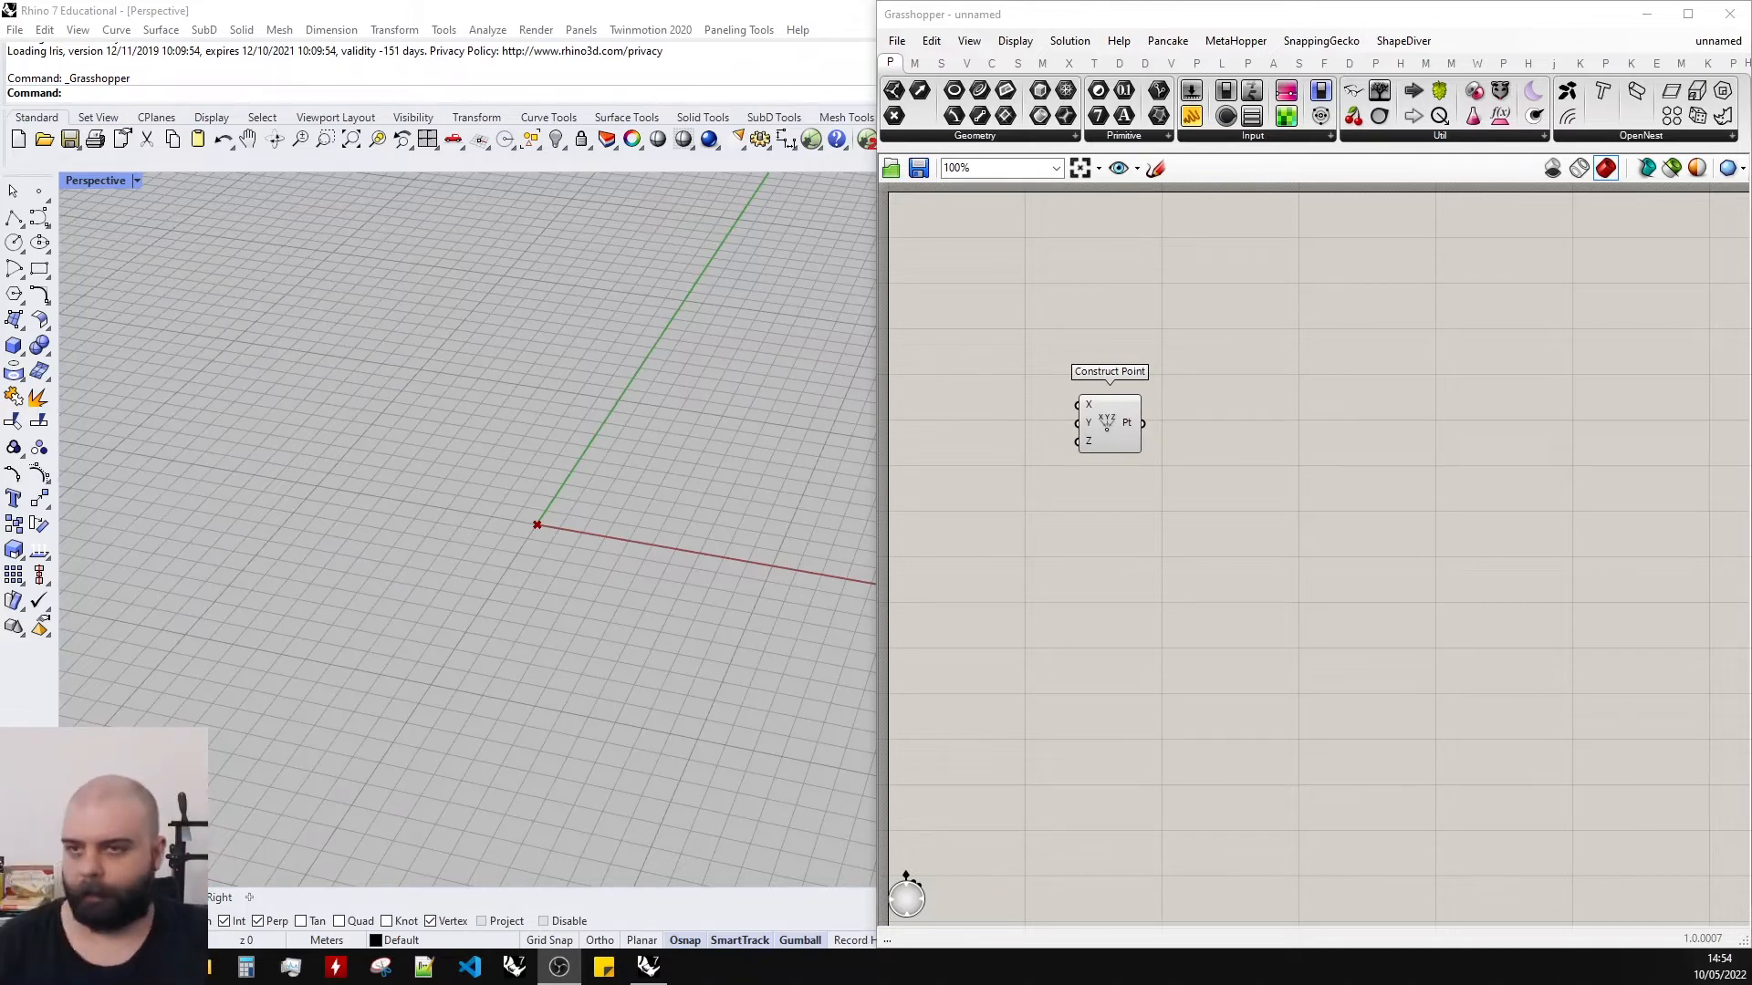
Sketch a filled black dot on the canvas with a leader line and the label h0 beside it.
left_click(1157, 168)
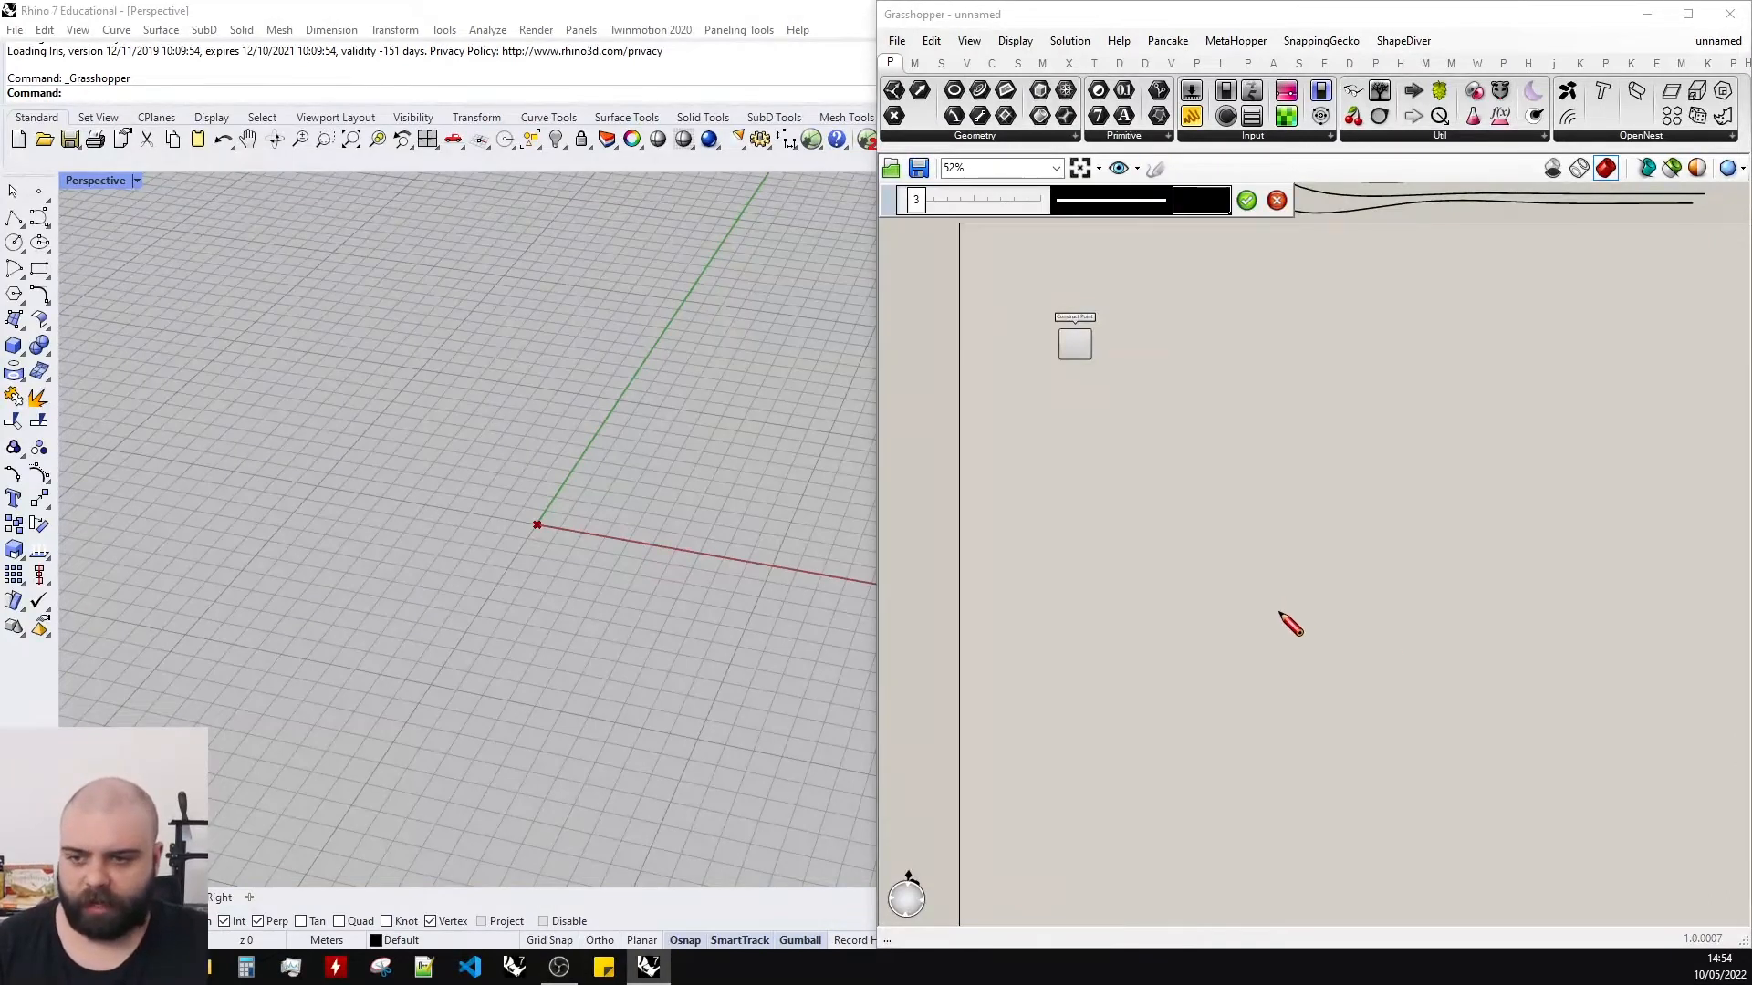
left_click_drag(1302, 619, 1311, 625)
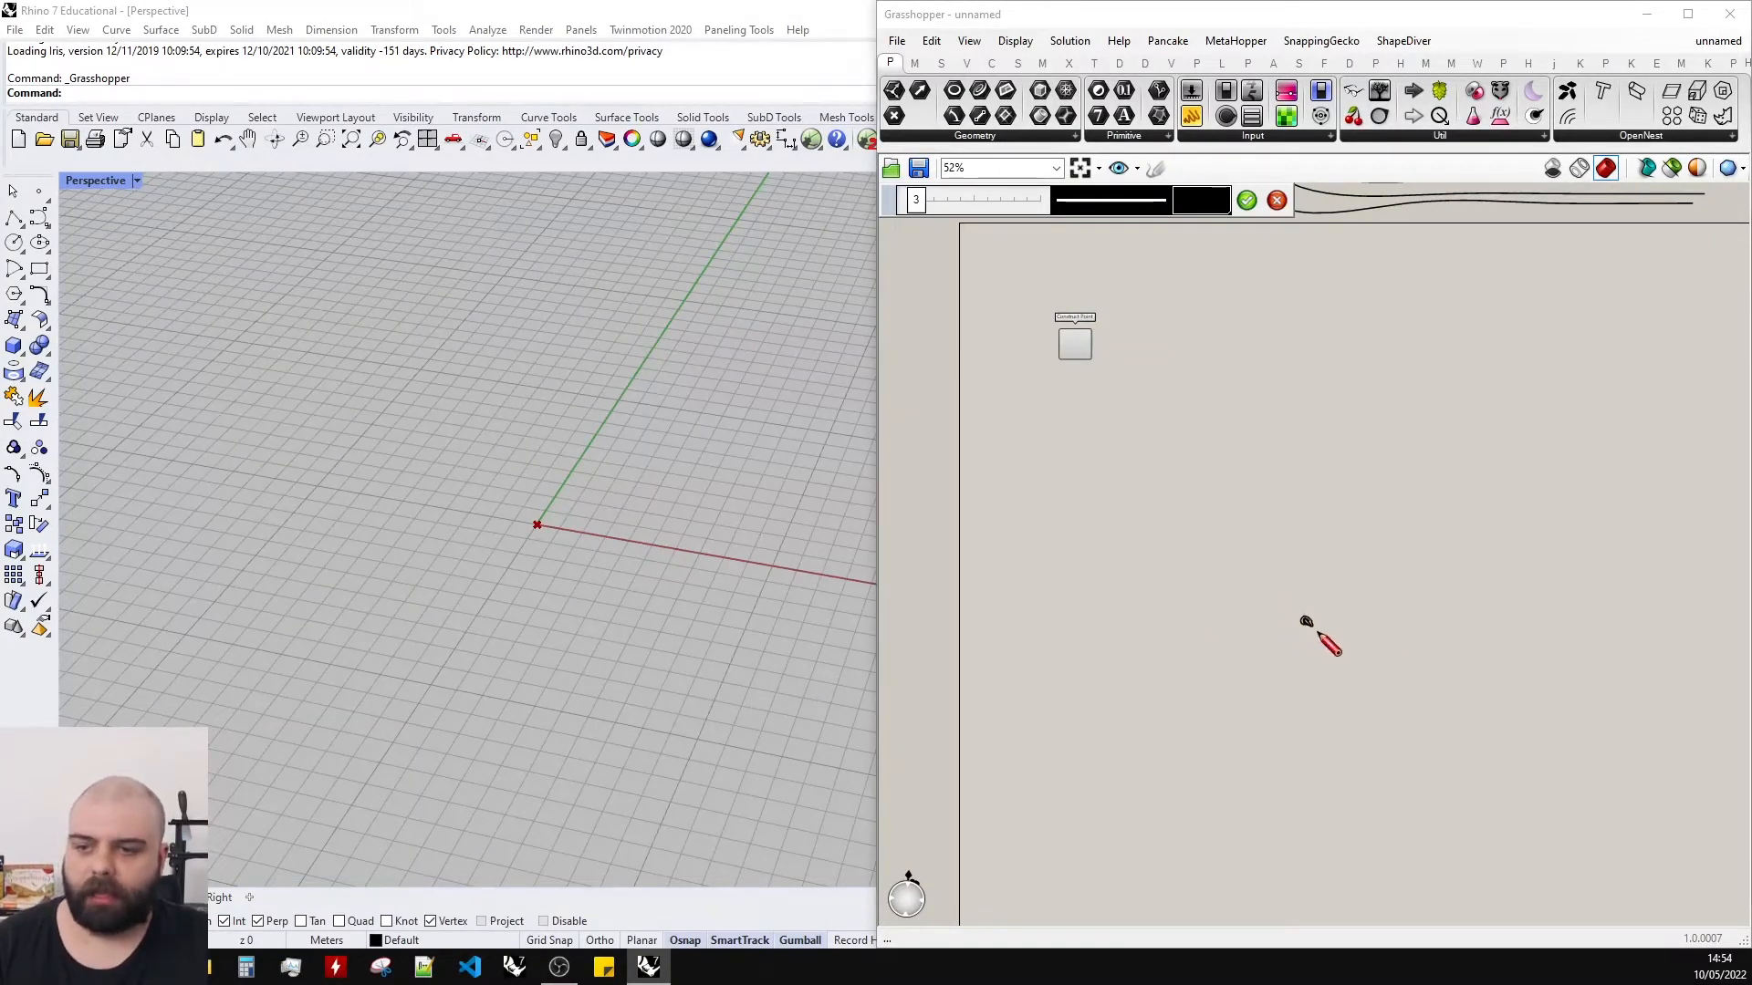
scroll(1316, 631, "up", 3)
left_click_drag(1081, 613, 1221, 622)
mouse_move(998, 572)
left_mouse_down()
mouse_move(990, 619)
mouse_move(1037, 643)
left_mouse_up()
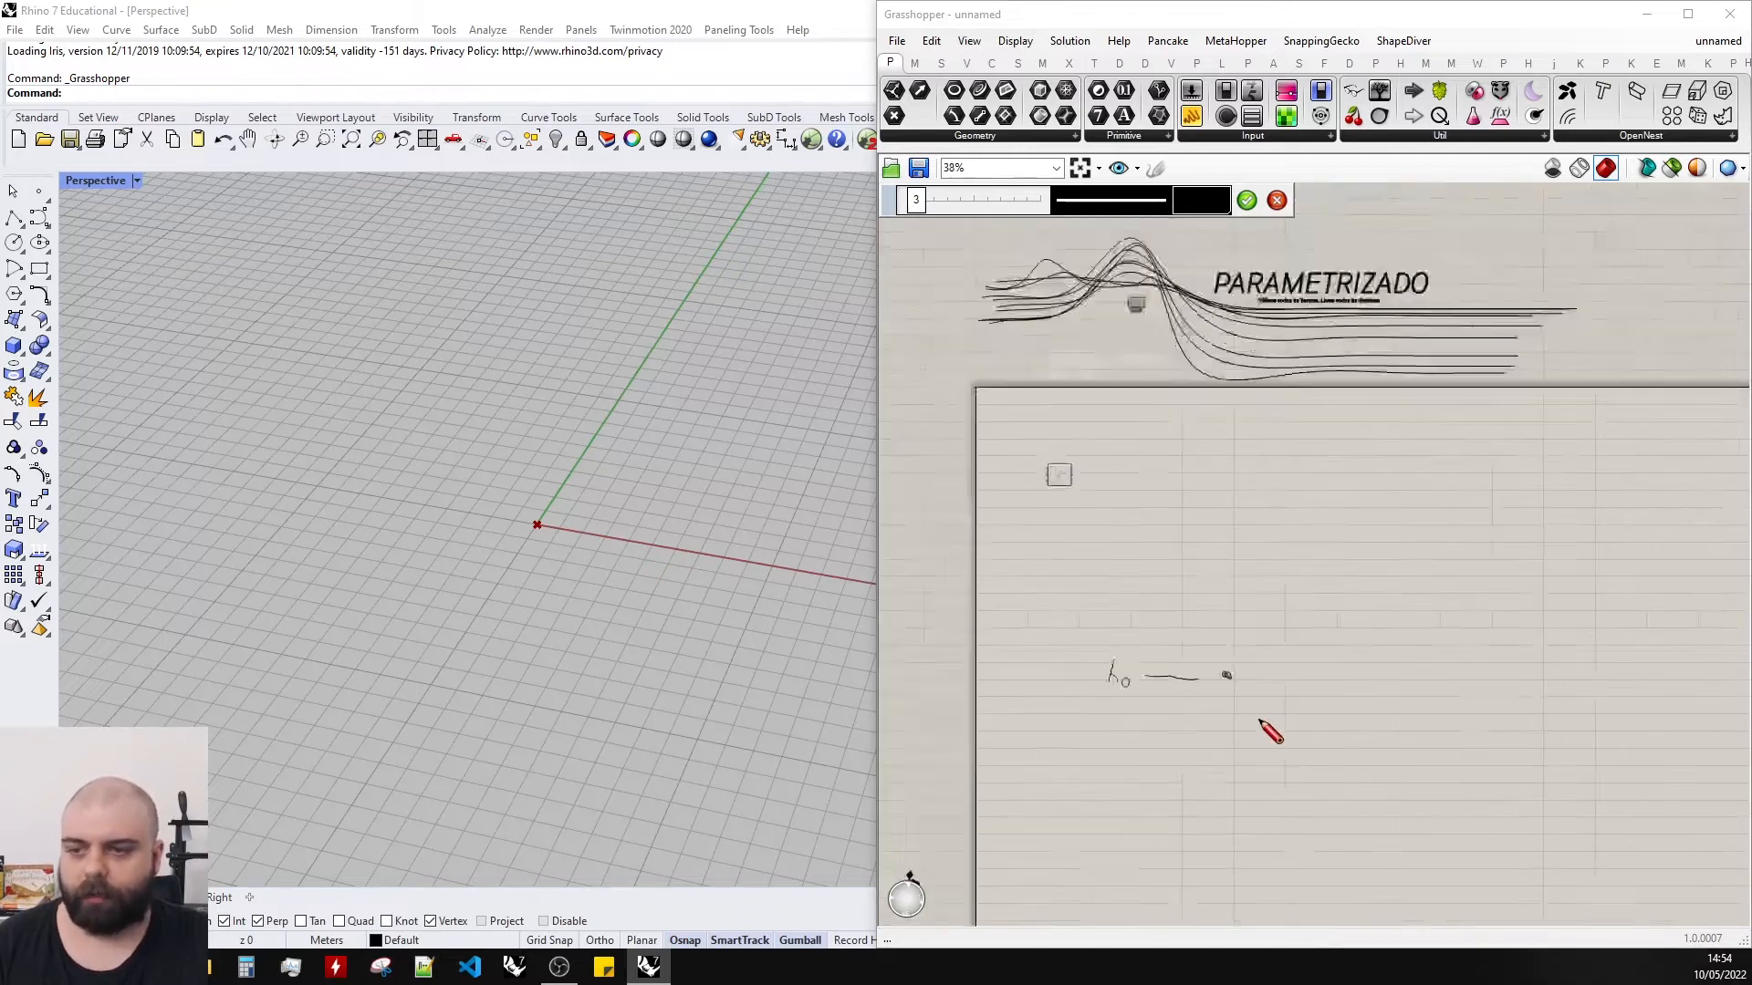
Sketch two more points above the h0 mark, labelled h1 and h2, each with a short black leader line.
left_click_drag(1362, 485, 1368, 483)
mouse_move(1110, 436)
left_mouse_down()
mouse_move(1106, 469)
mouse_move(1141, 517)
left_mouse_up()
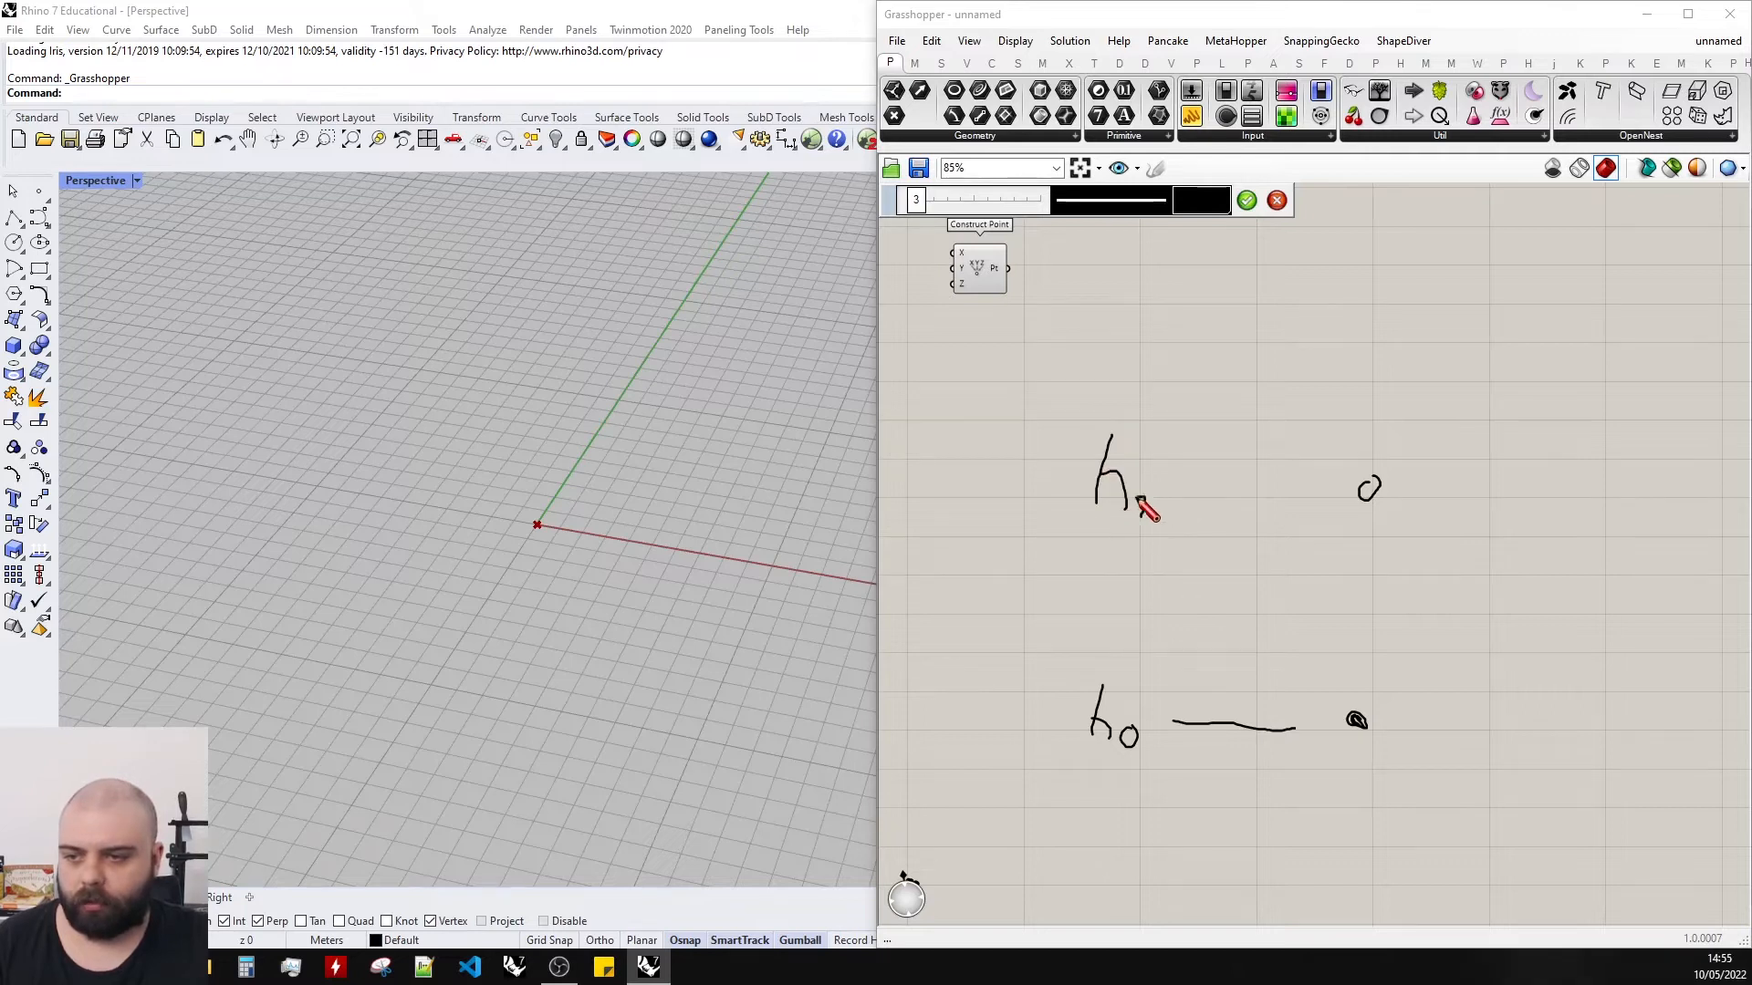
scroll(1274, 429, "down", 1)
right_click_drag(1273, 430, 1259, 488)
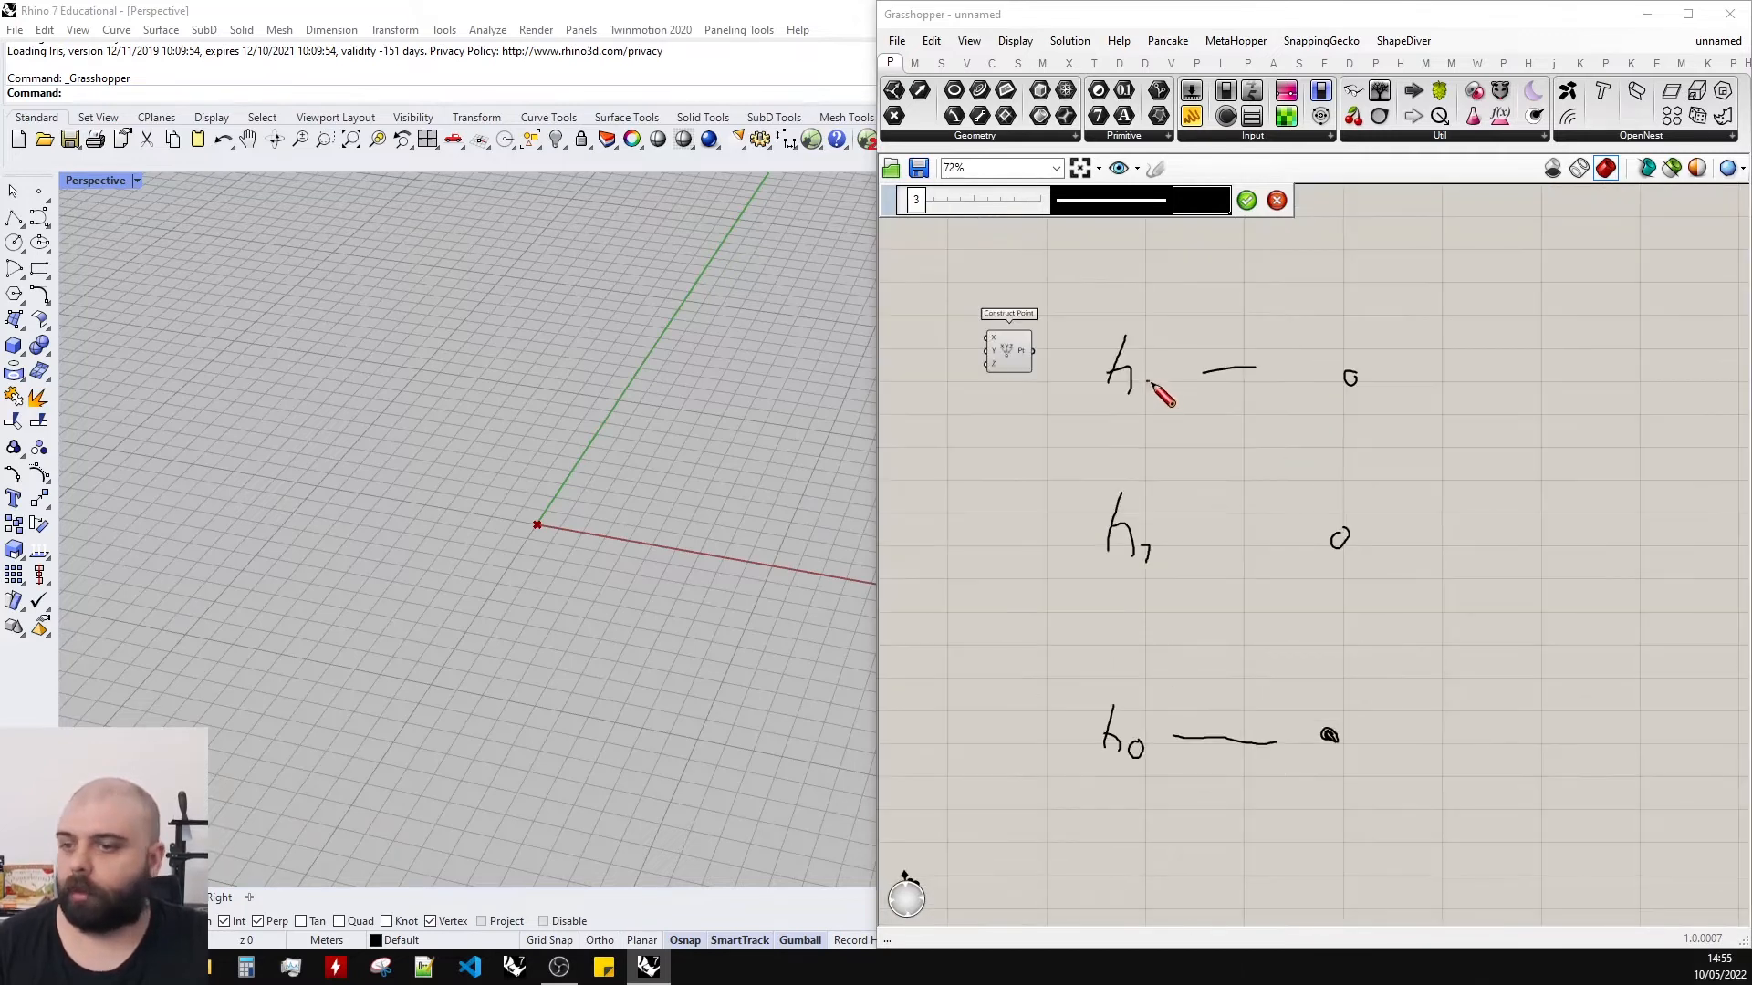
left_click_drag(1147, 383, 1157, 403)
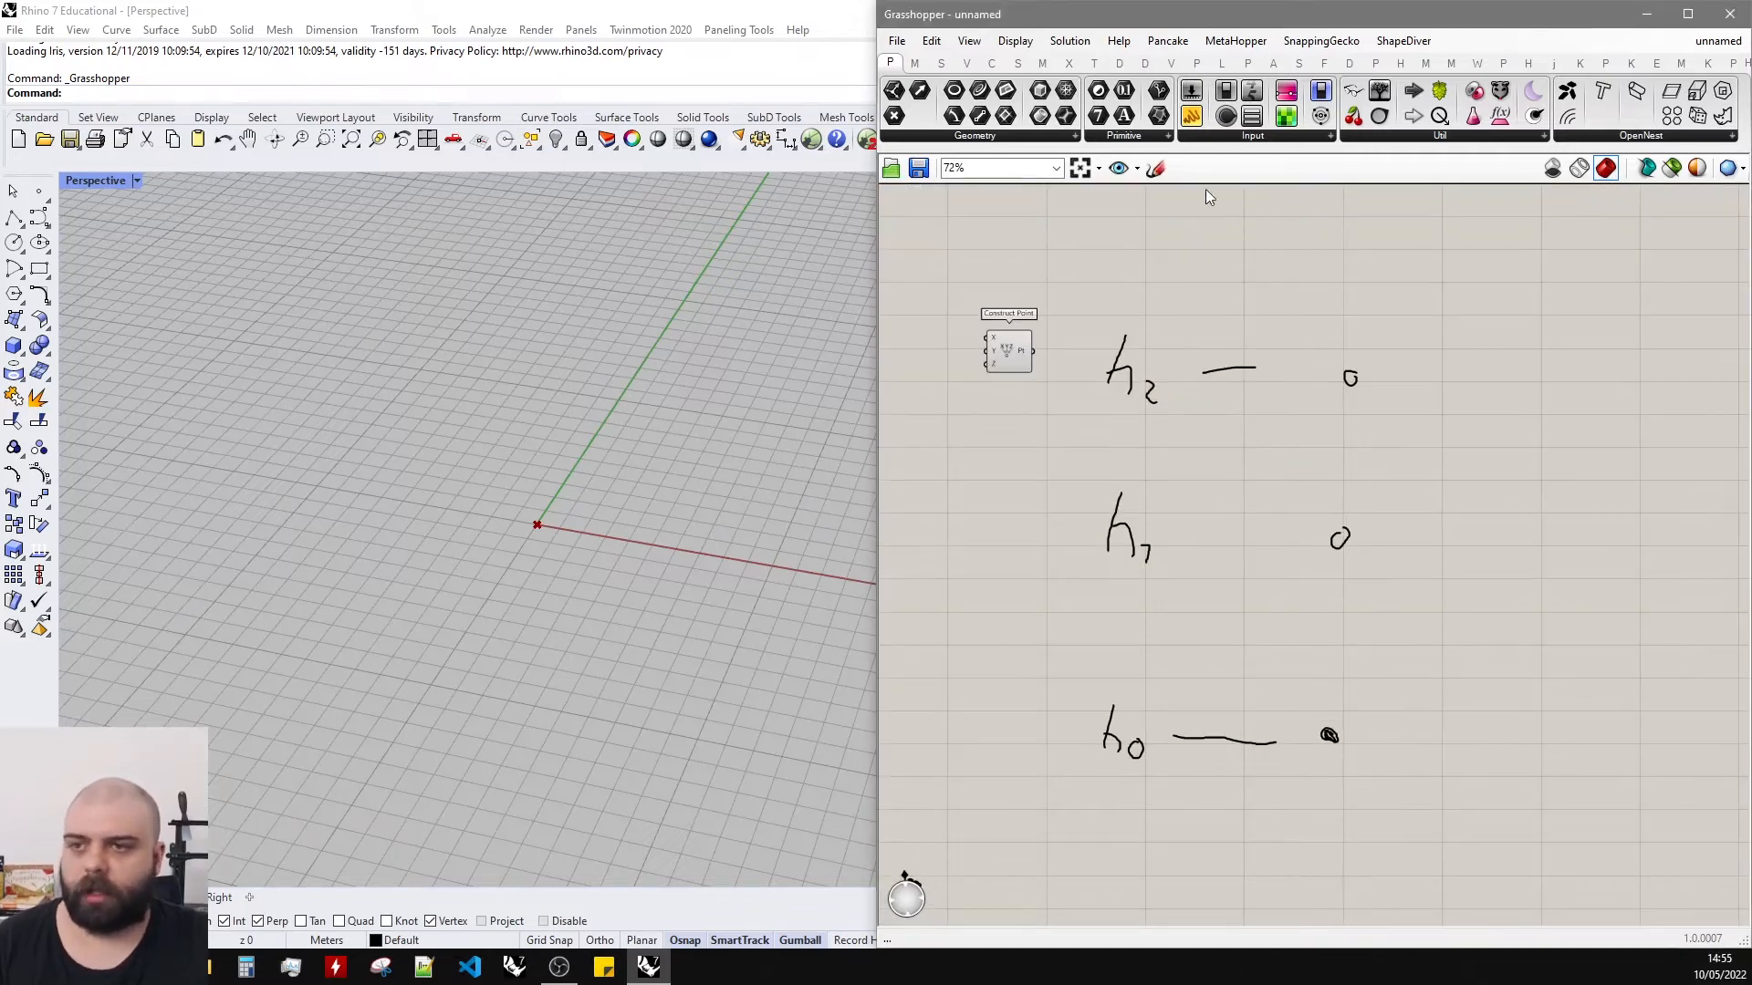
left_click(1222, 198)
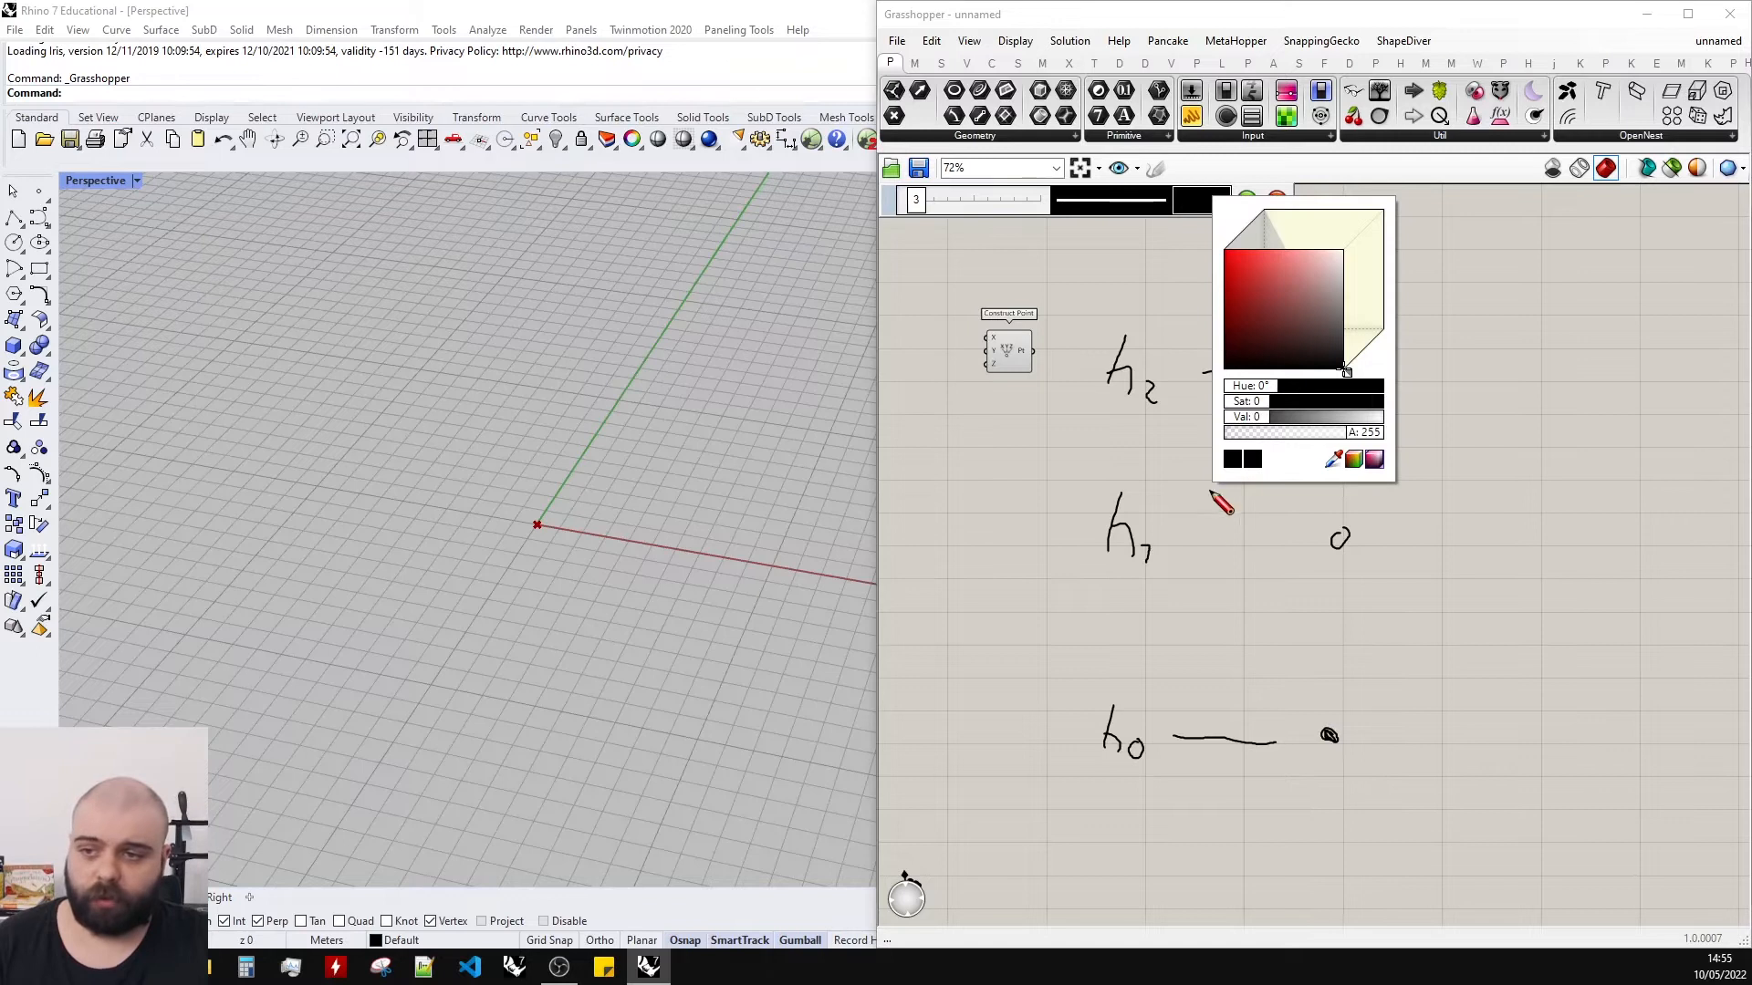
left_click_drag(1188, 551, 1246, 561)
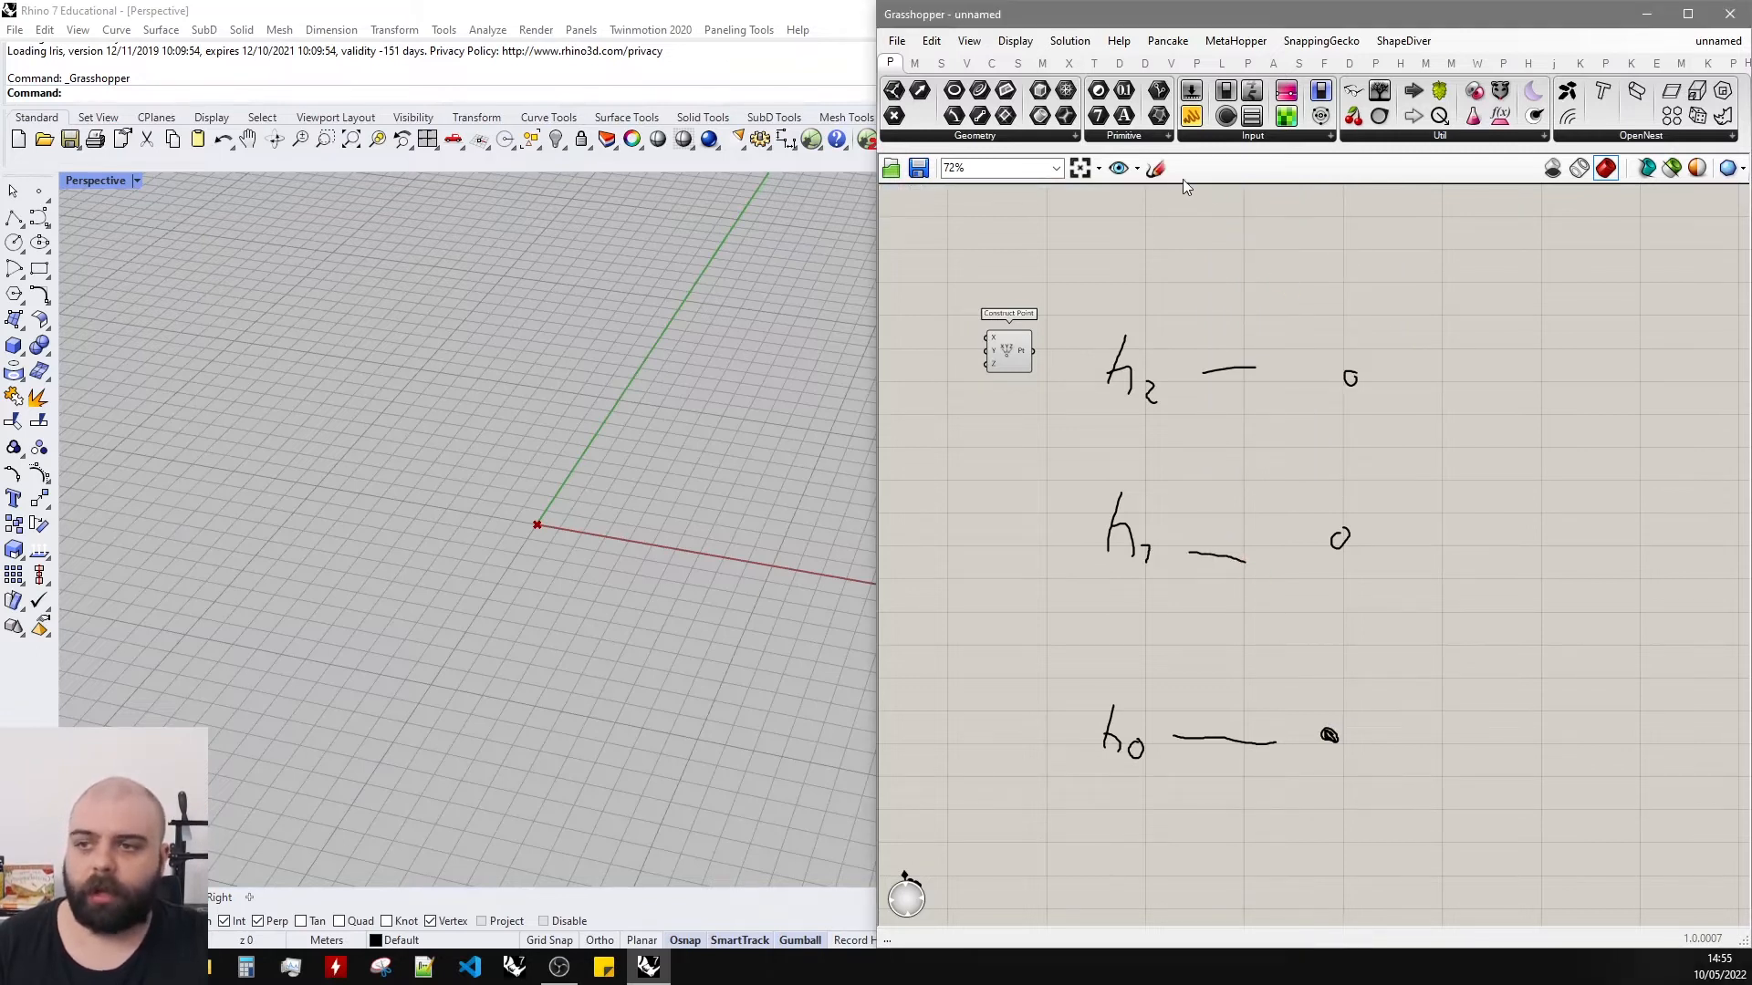
Set the sketch colour to red, draw a closed outline around each of the three points and finish sketching.
left_click(1195, 197)
left_click(1211, 248)
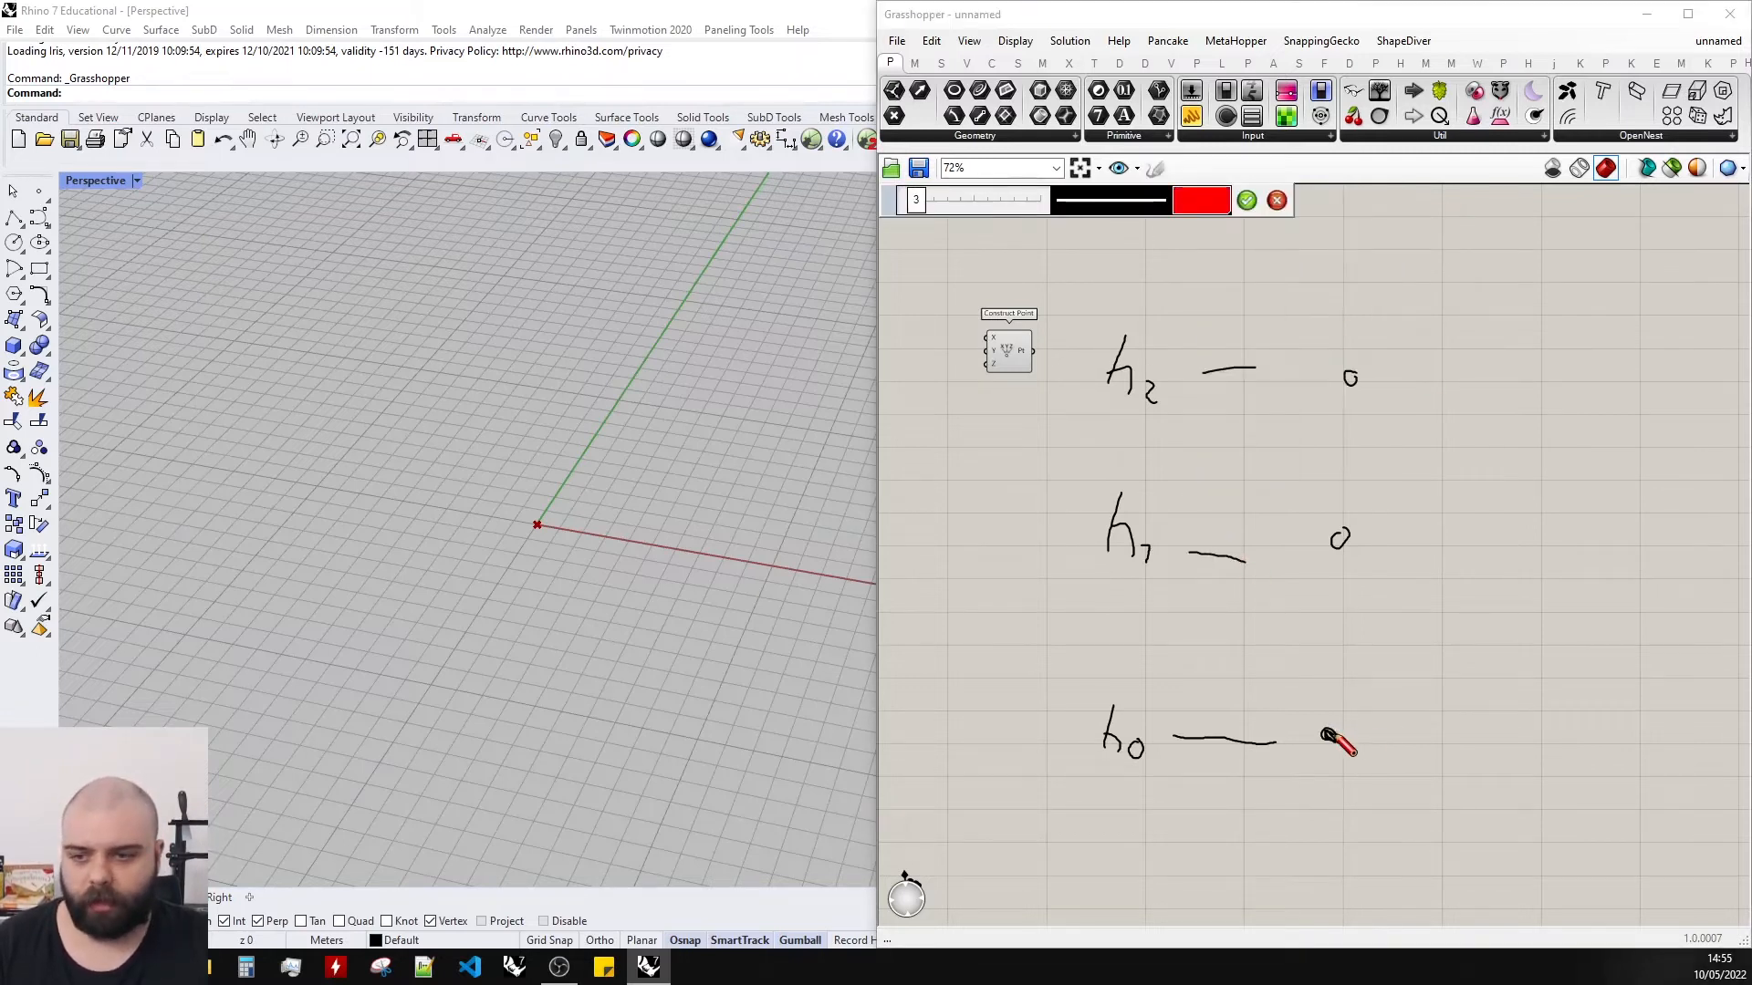
scroll(1332, 725, "up", 1)
mouse_move(1370, 707)
left_mouse_down()
mouse_move(1294, 704)
mouse_move(1321, 803)
mouse_move(1370, 713)
left_mouse_up()
mouse_move(1377, 463)
left_mouse_down()
mouse_move(1281, 493)
mouse_move(1243, 605)
mouse_move(1437, 584)
mouse_move(1387, 461)
left_mouse_up()
scroll(1381, 488, "down", 2)
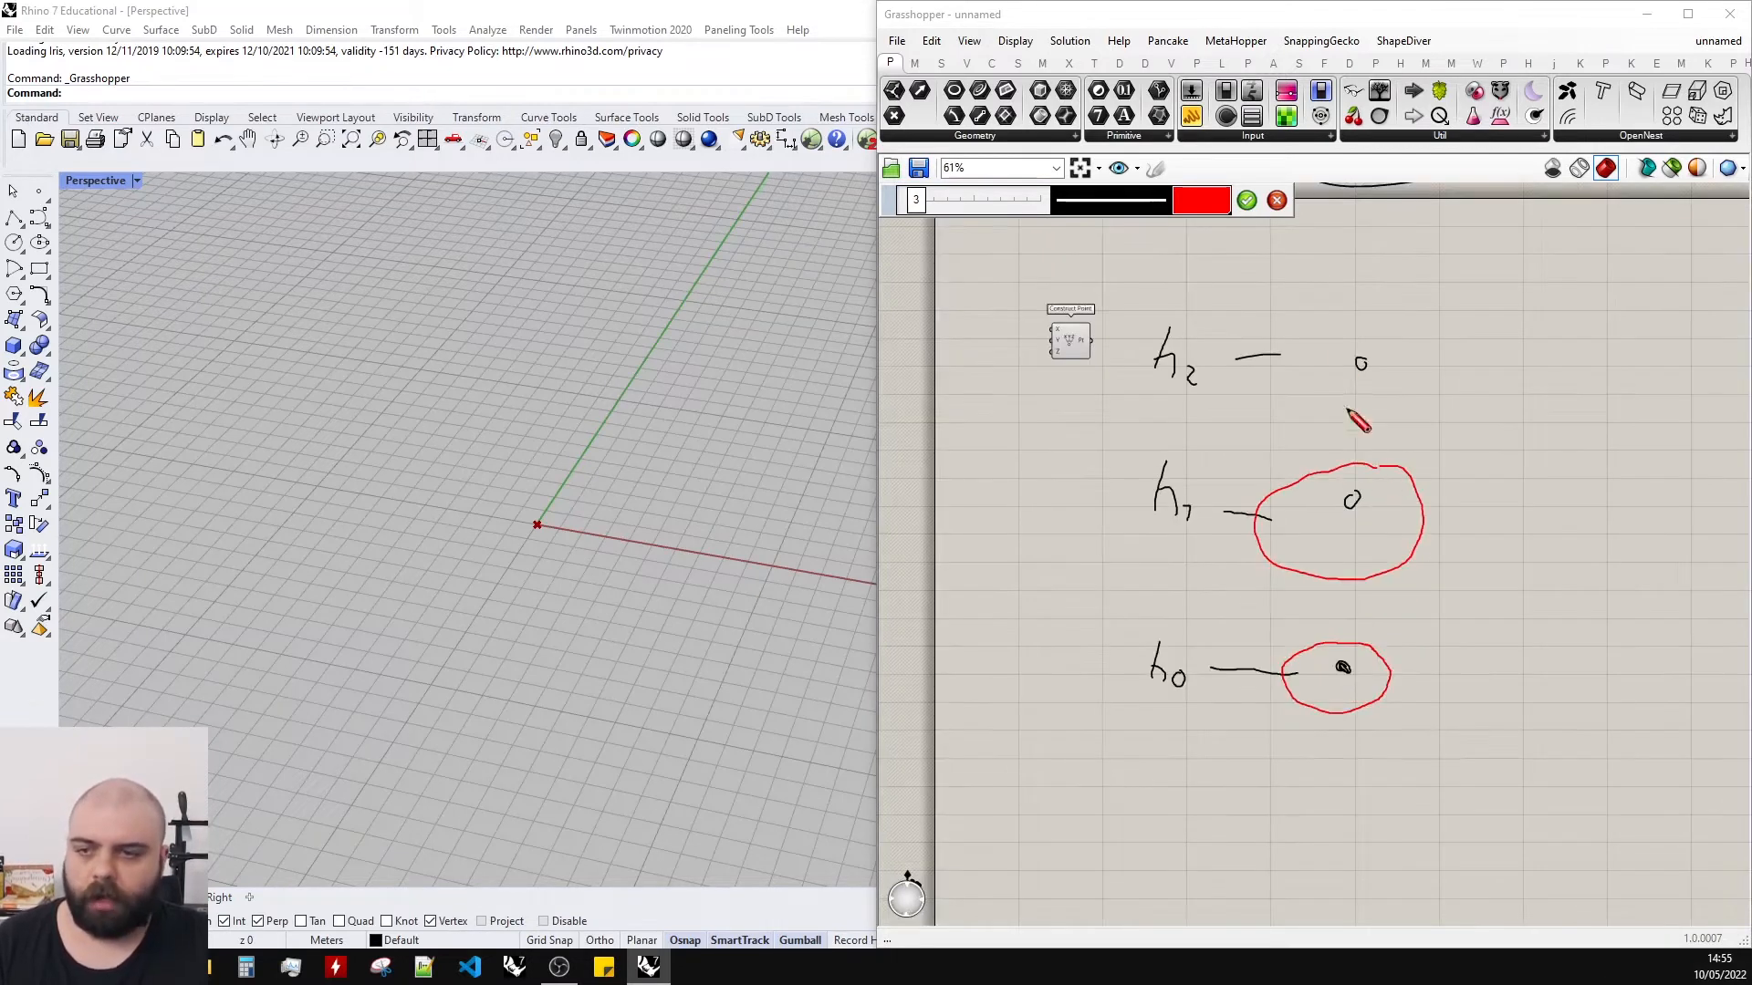
scroll(1347, 322, "up", 2)
mouse_move(1387, 354)
left_mouse_down()
mouse_move(1341, 342)
mouse_move(1376, 421)
mouse_move(1412, 363)
mouse_move(1394, 345)
left_mouse_up()
left_click(1248, 198)
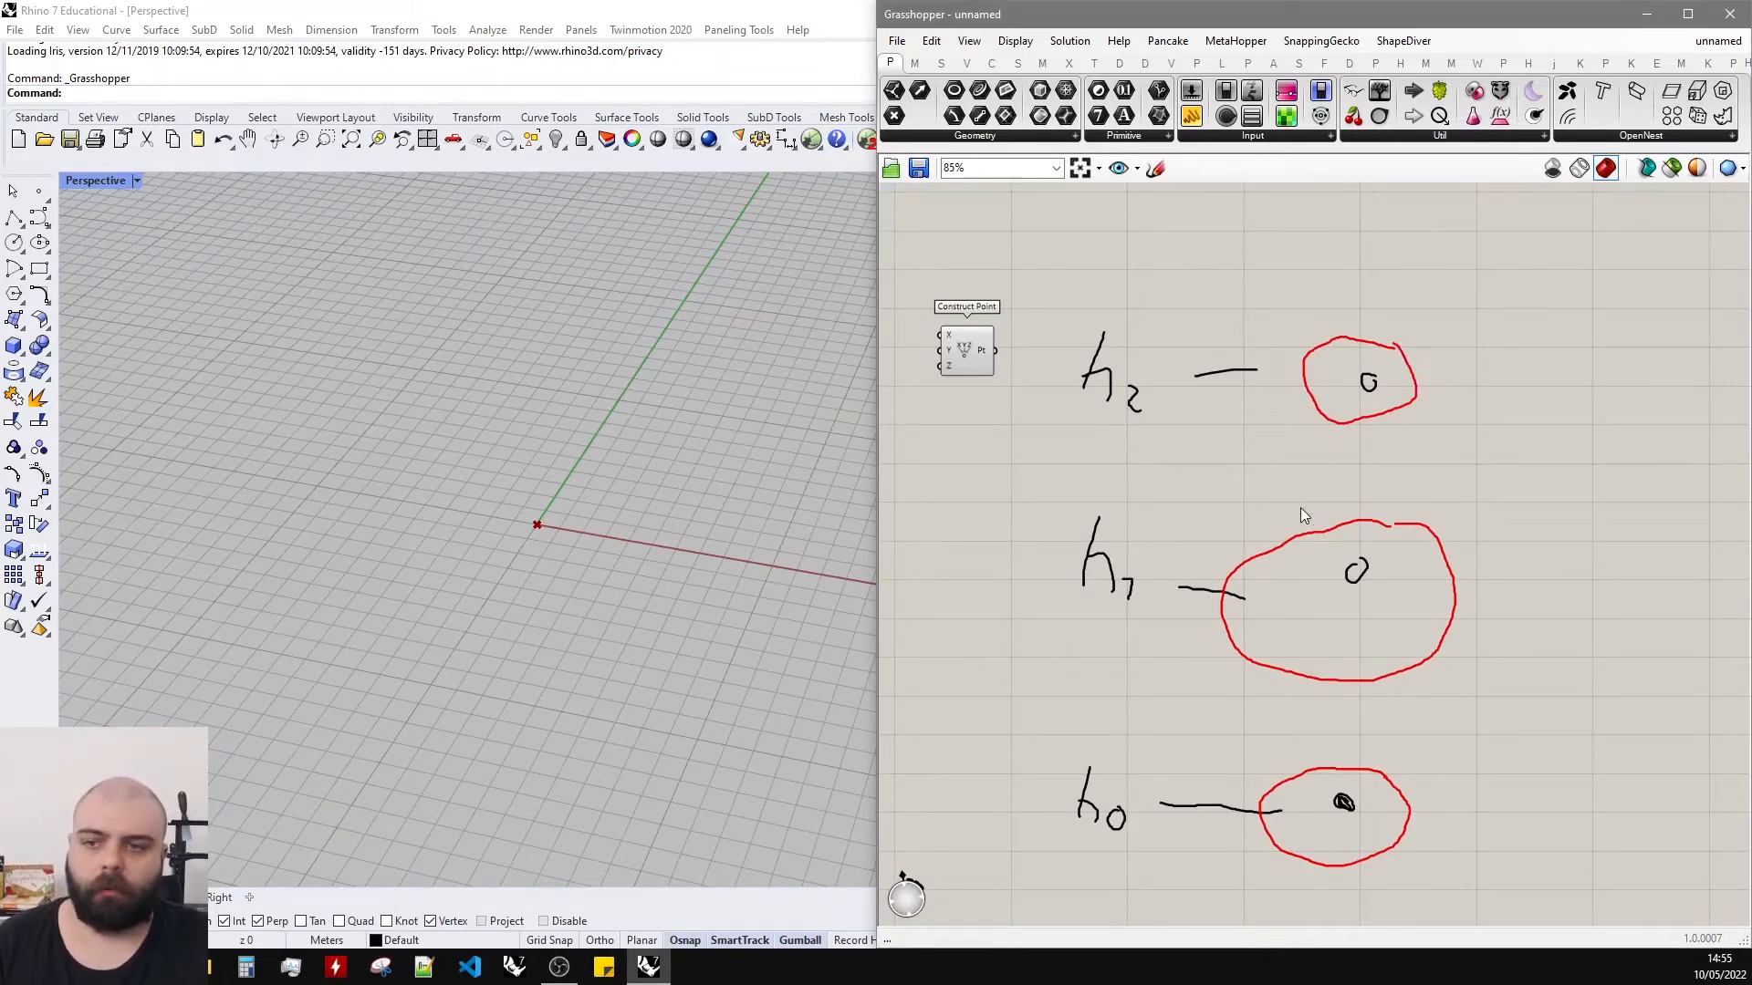
Move the height sketches and the Construct Point component apart so that the sketches sit below the component.
scroll(1300, 507, "down", 1)
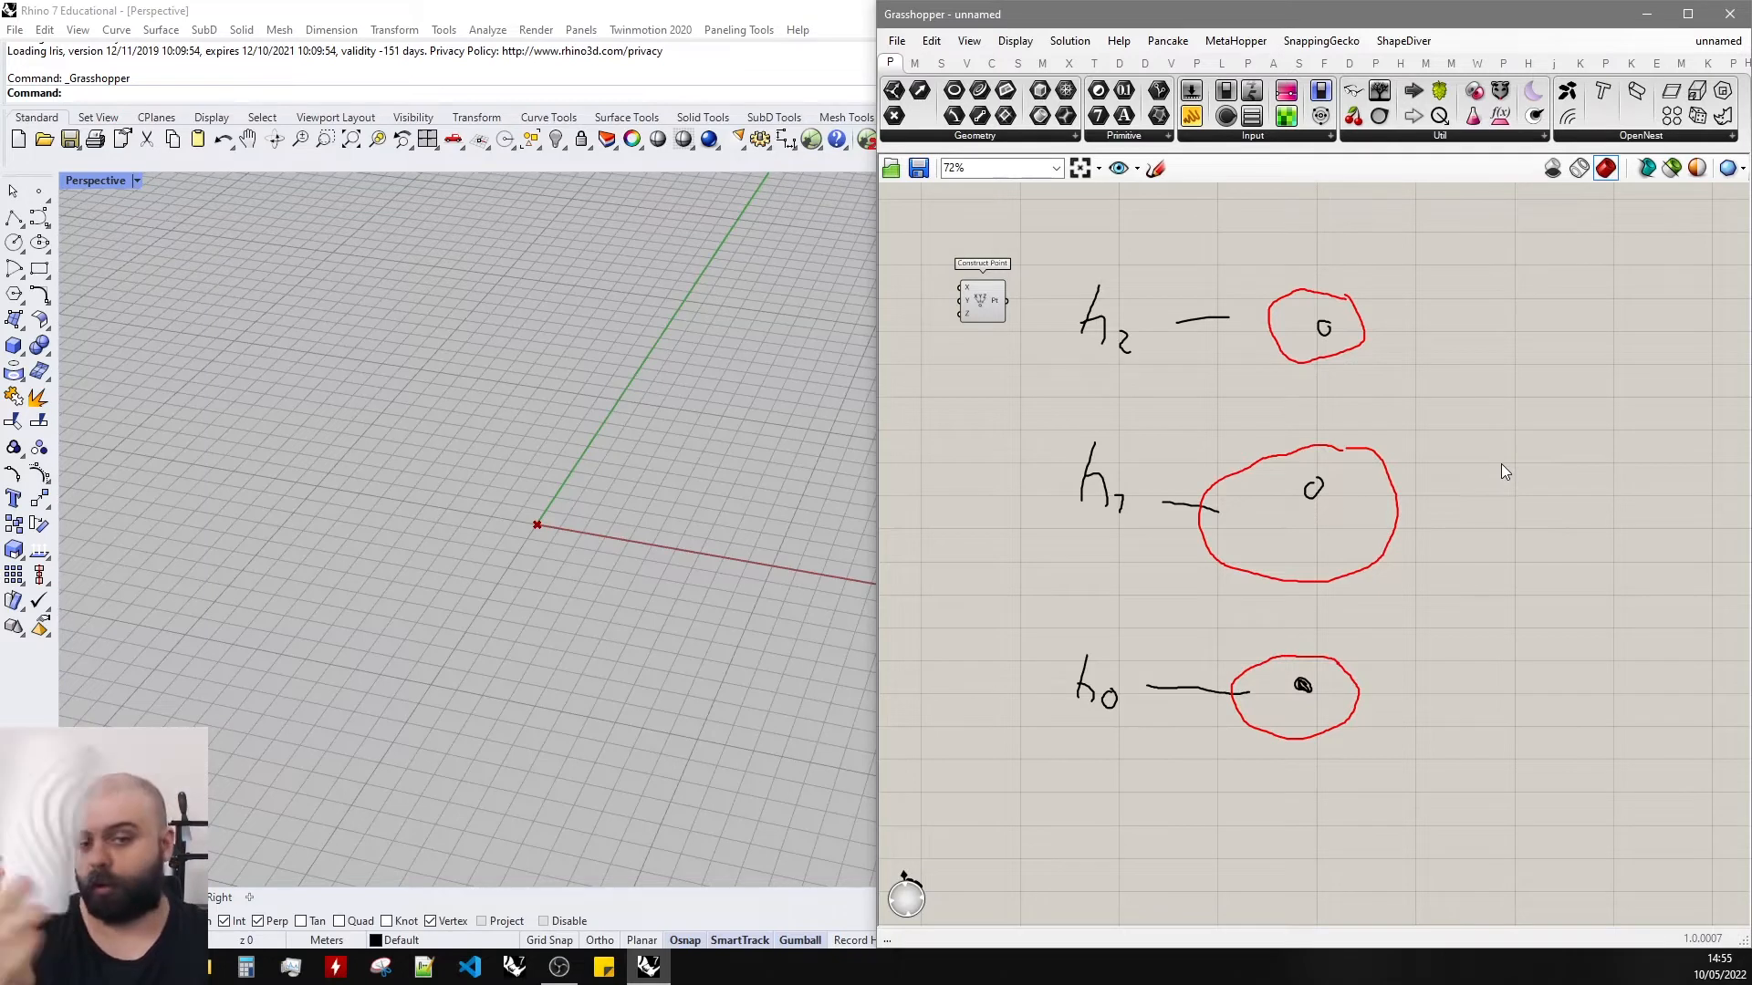
scroll(1327, 495, "down", 2)
mouse_move(1467, 750)
left_mouse_down()
mouse_move(1167, 364)
mouse_move(1110, 490)
left_mouse_up()
scroll(1214, 360, "up", 3)
double_click(1277, 353)
left_click(1359, 432)
scroll(1301, 805, "down", 2)
scroll(1317, 759, "up", 2)
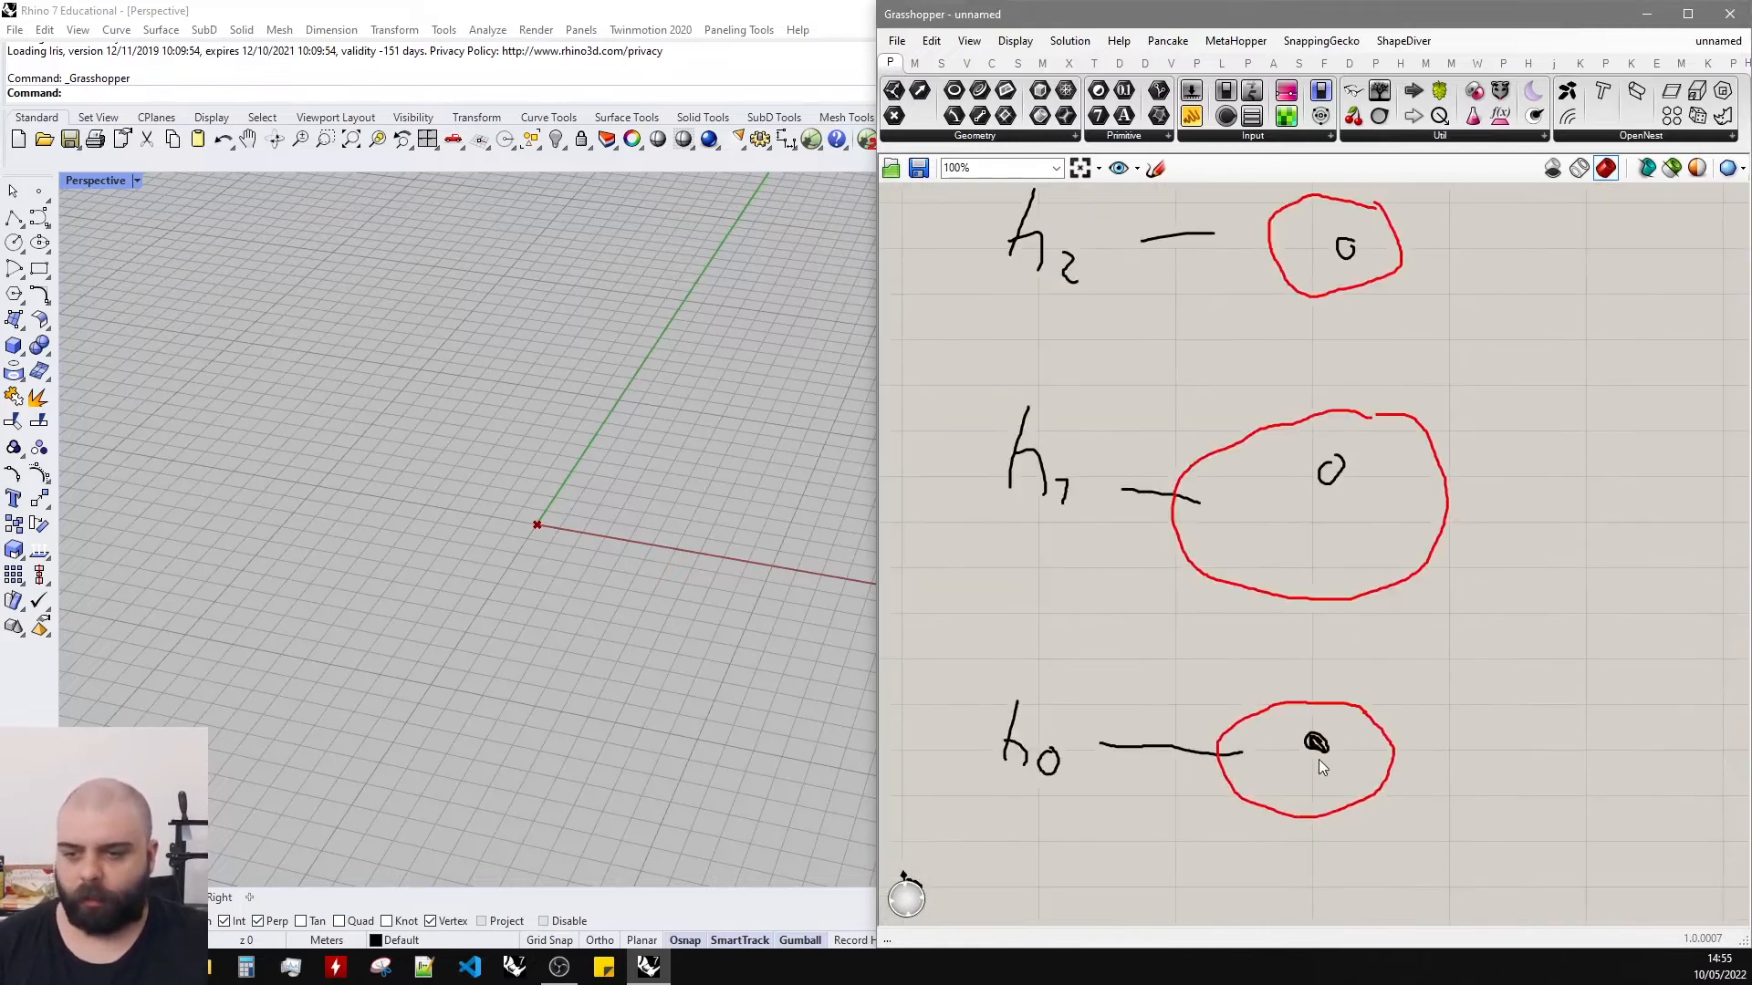
scroll(1460, 821, "down", 3)
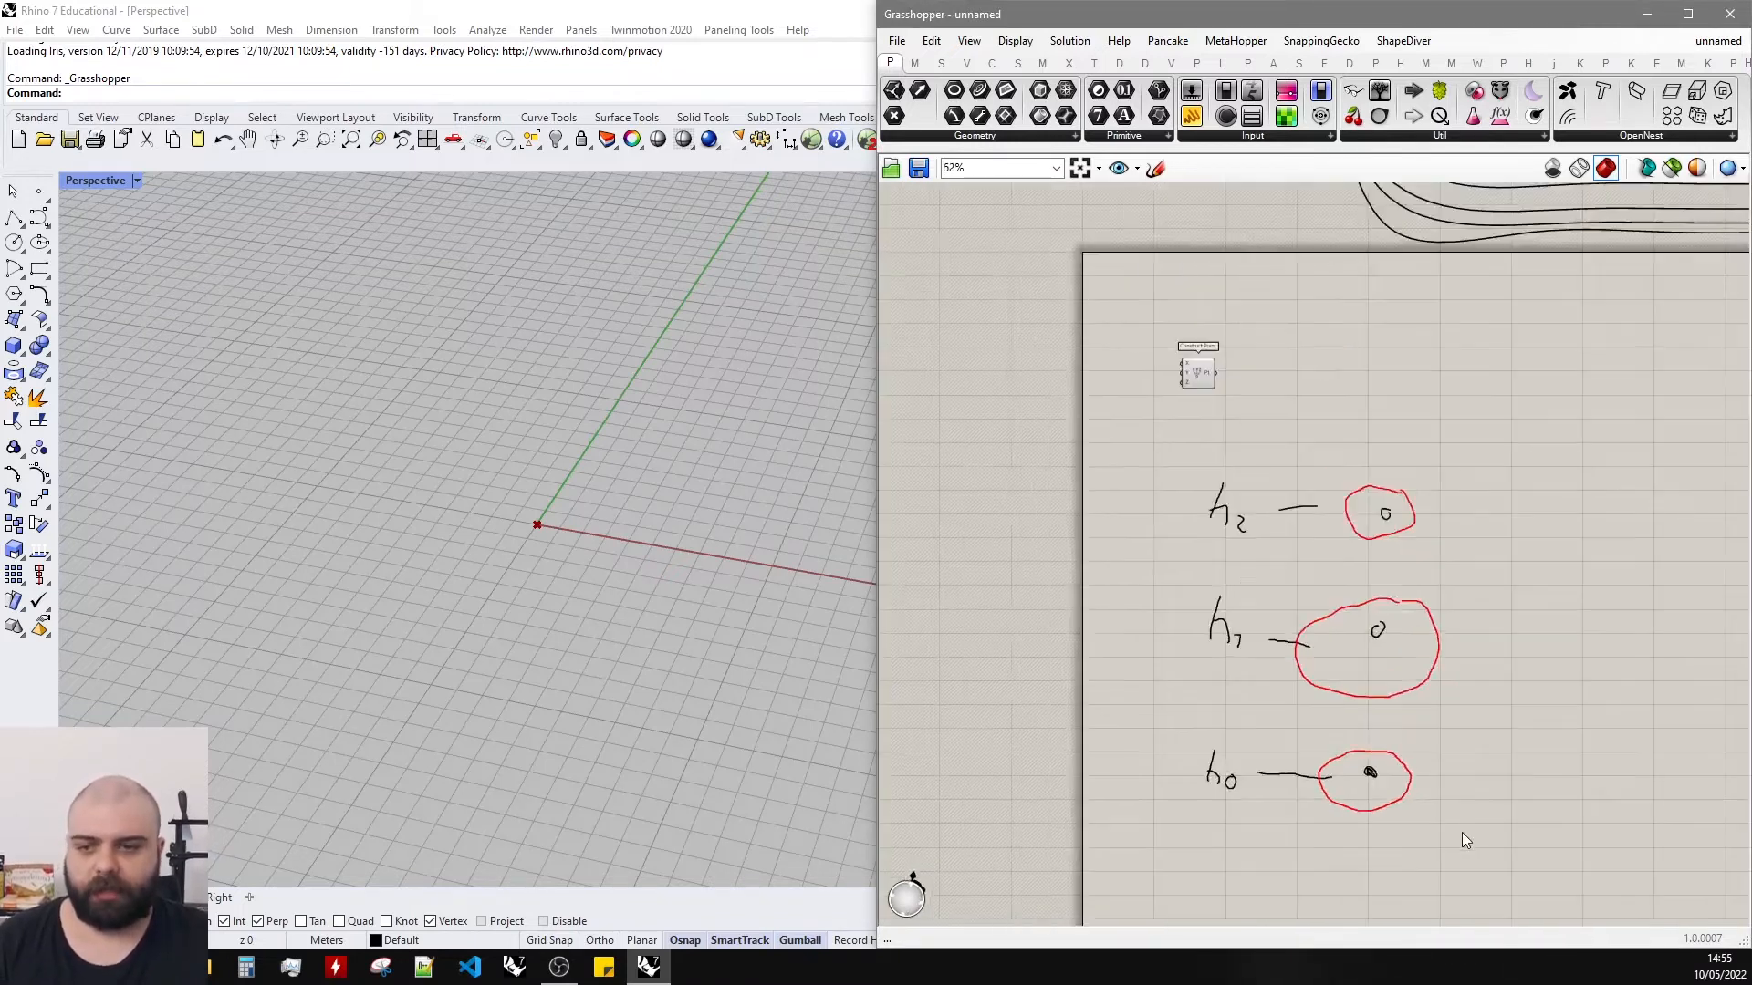
scroll(1180, 453, "up", 4)
left_click_drag(1177, 441, 1148, 644, "alt")
left_click_drag(1293, 685, 1007, 468)
key("Delete")
Reposition the Construct Point component above the sketches and add a Move component beside it.
left_click_drag(1177, 422, 1167, 561)
left_click(1399, 549)
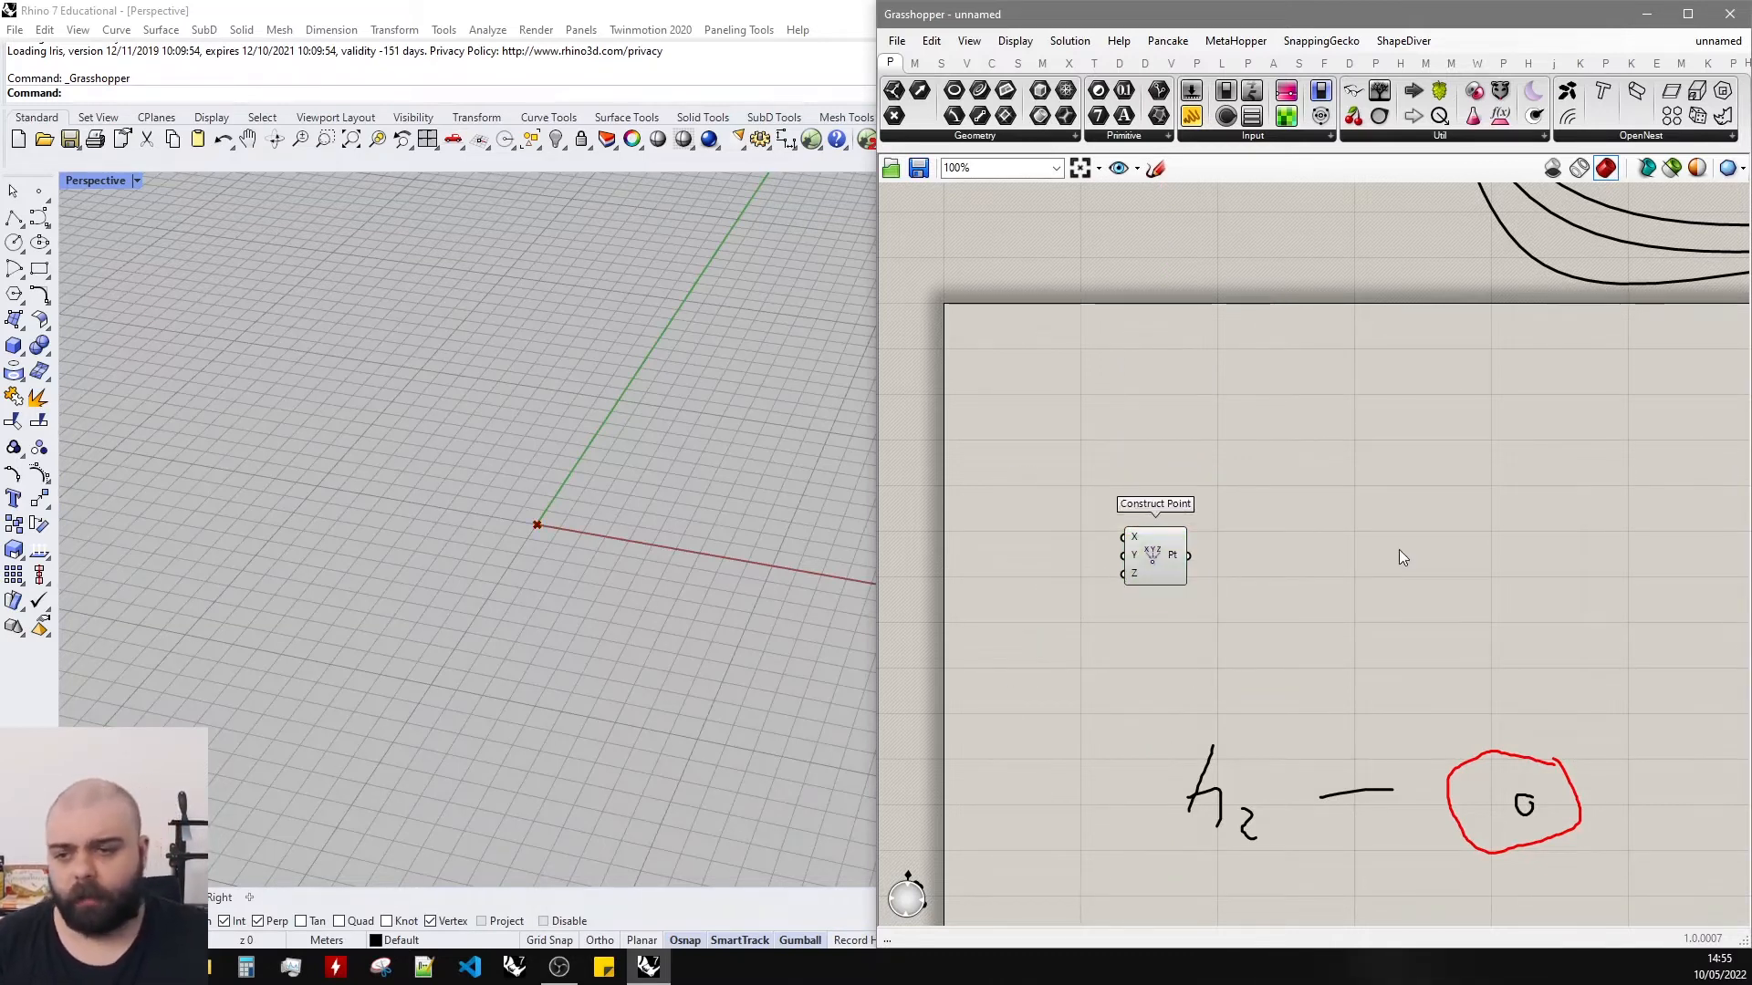
double_click(1398, 550)
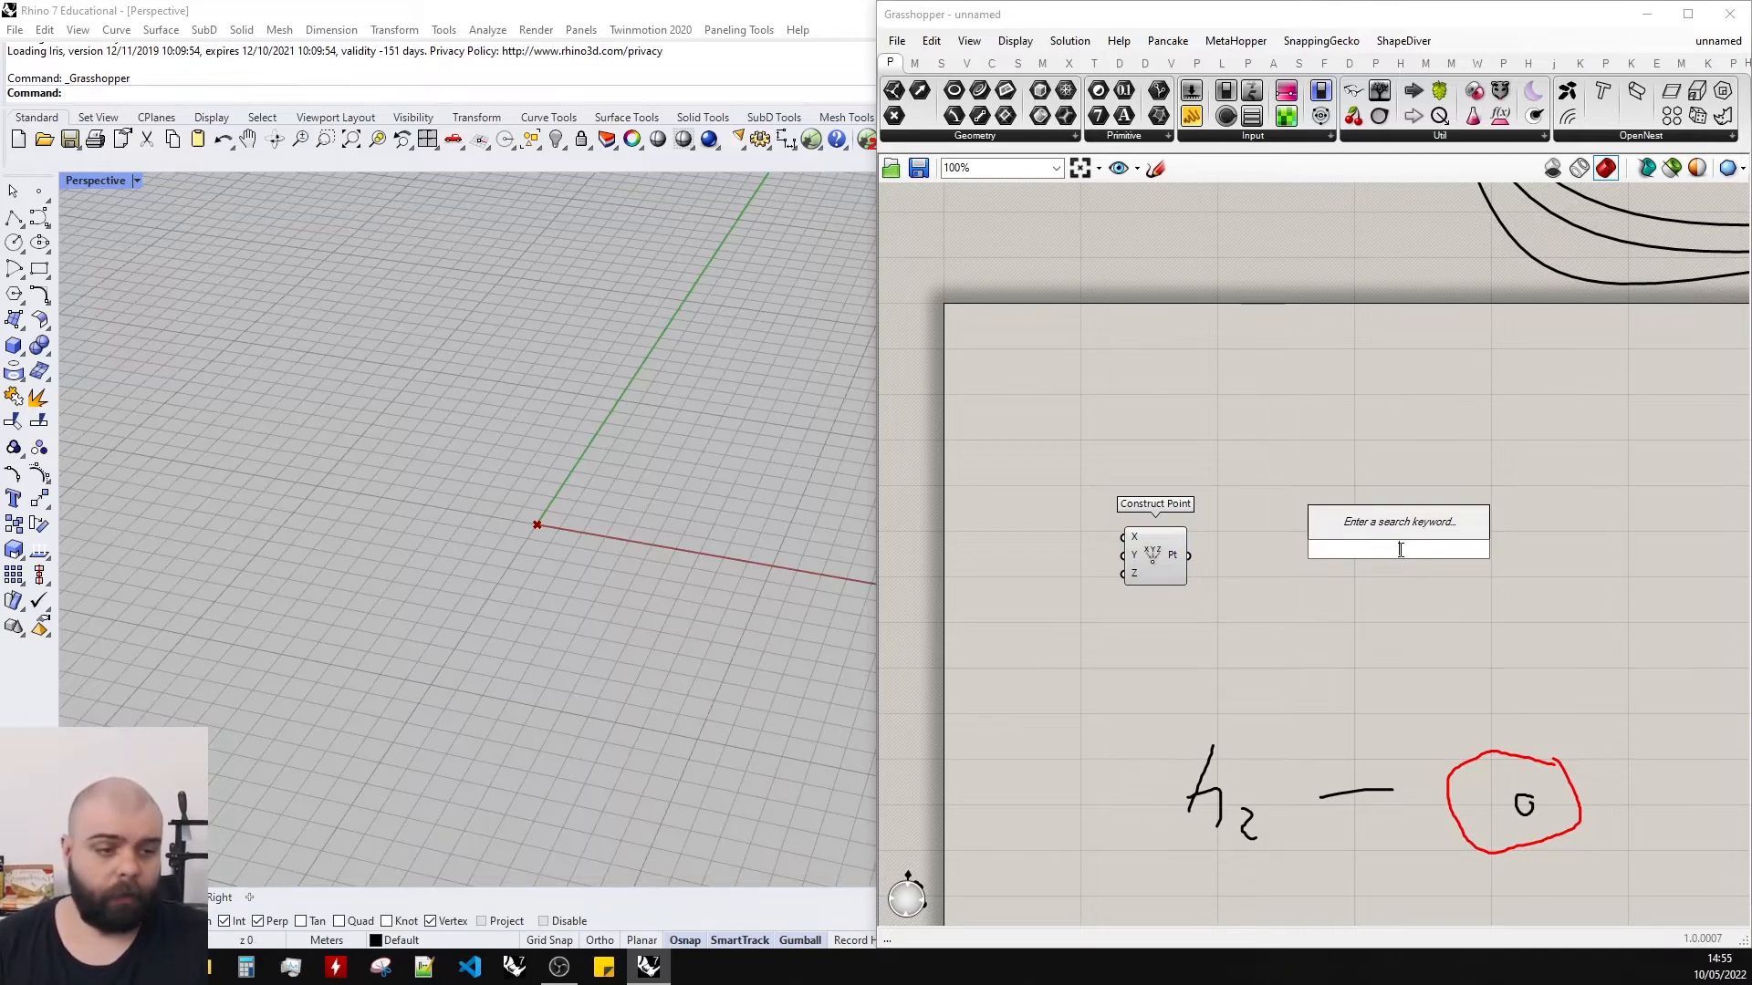
type("move")
key("Return")
Connect the Pt output of Construct Point to the G input of the Move component.
scroll(1177, 539, "up", 3)
left_click(1097, 445)
left_click_drag(1097, 445, 1423, 518)
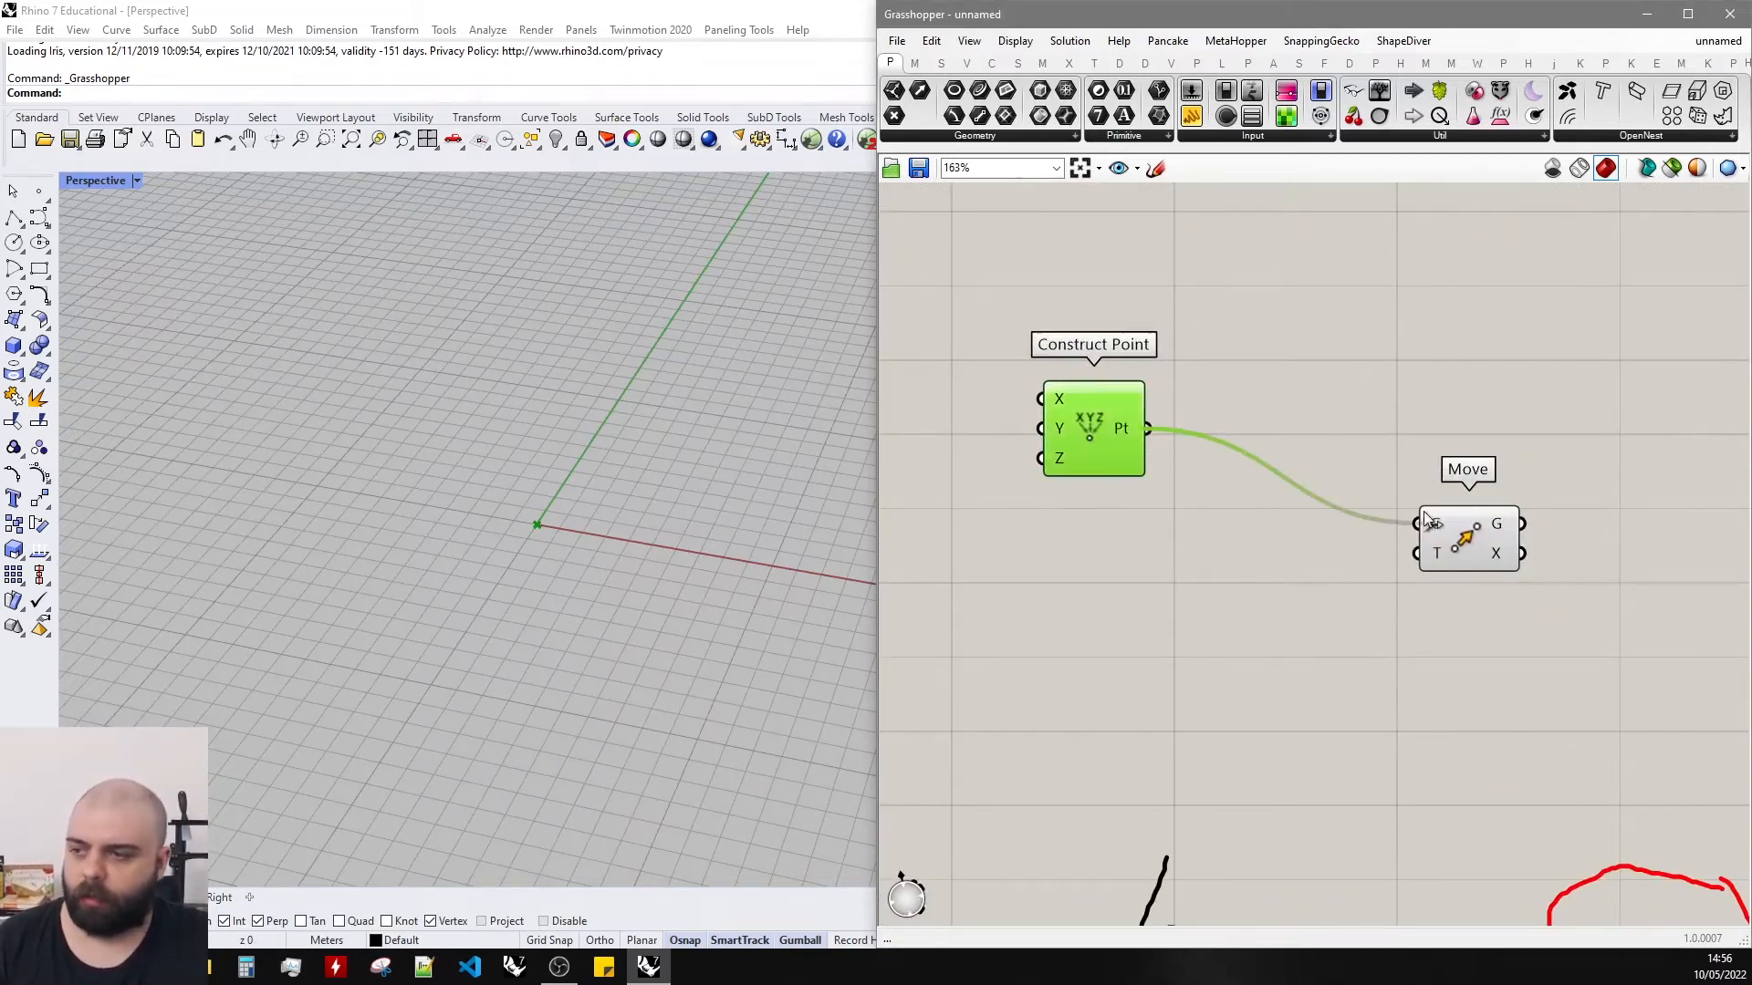
left_click(979, 514)
scroll(620, 597, "down", 5)
right_click_drag(605, 616, 598, 527)
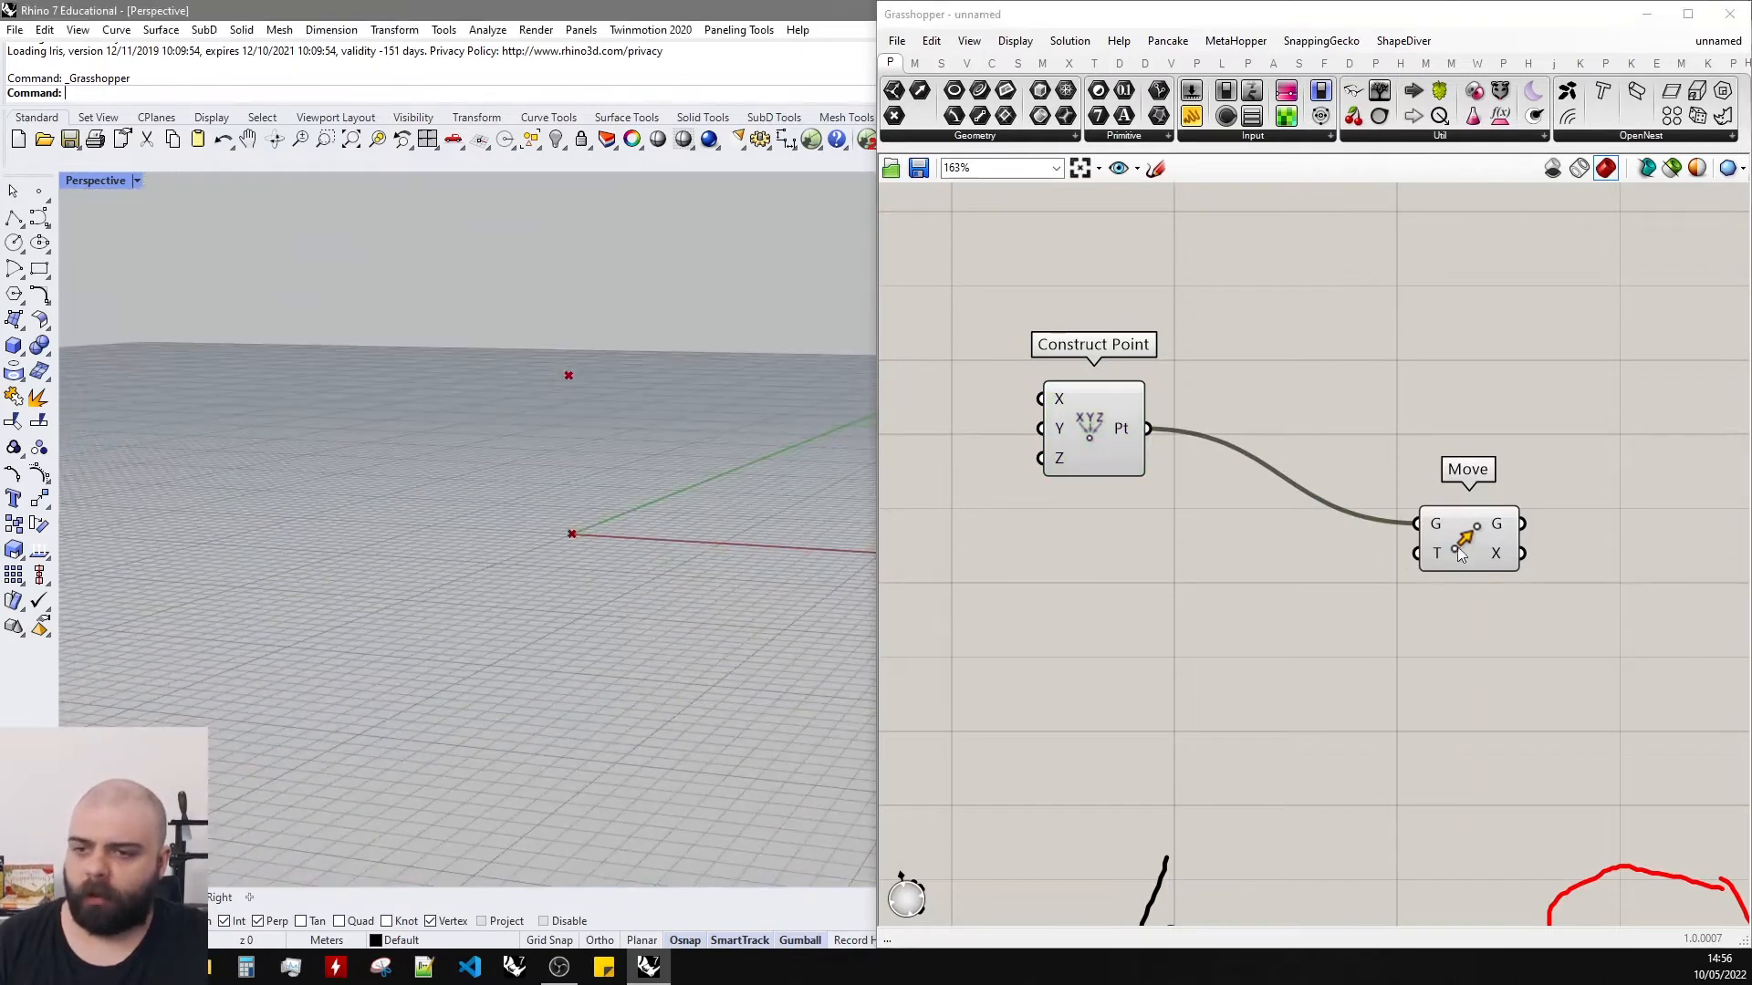
Align the Move component level with Construct Point so that their connecting wire runs straight.
left_click_drag(1460, 554, 1499, 459)
left_click(1490, 497)
left_click(1084, 442)
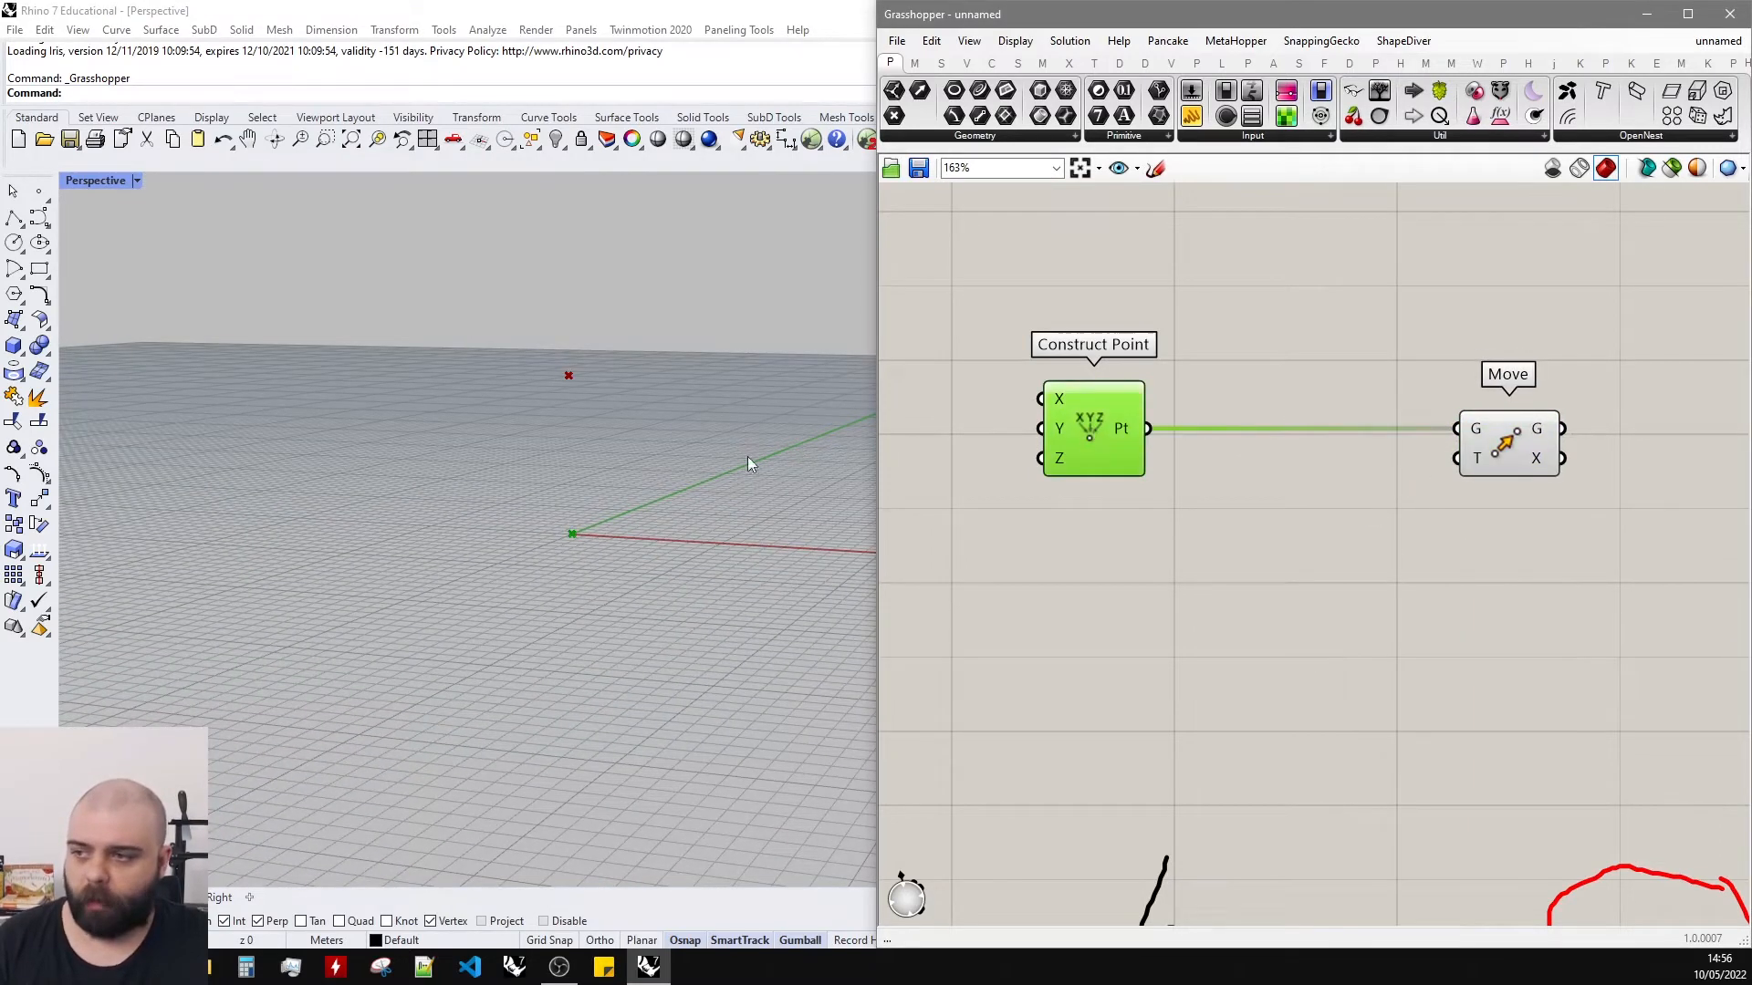
left_click(1382, 368)
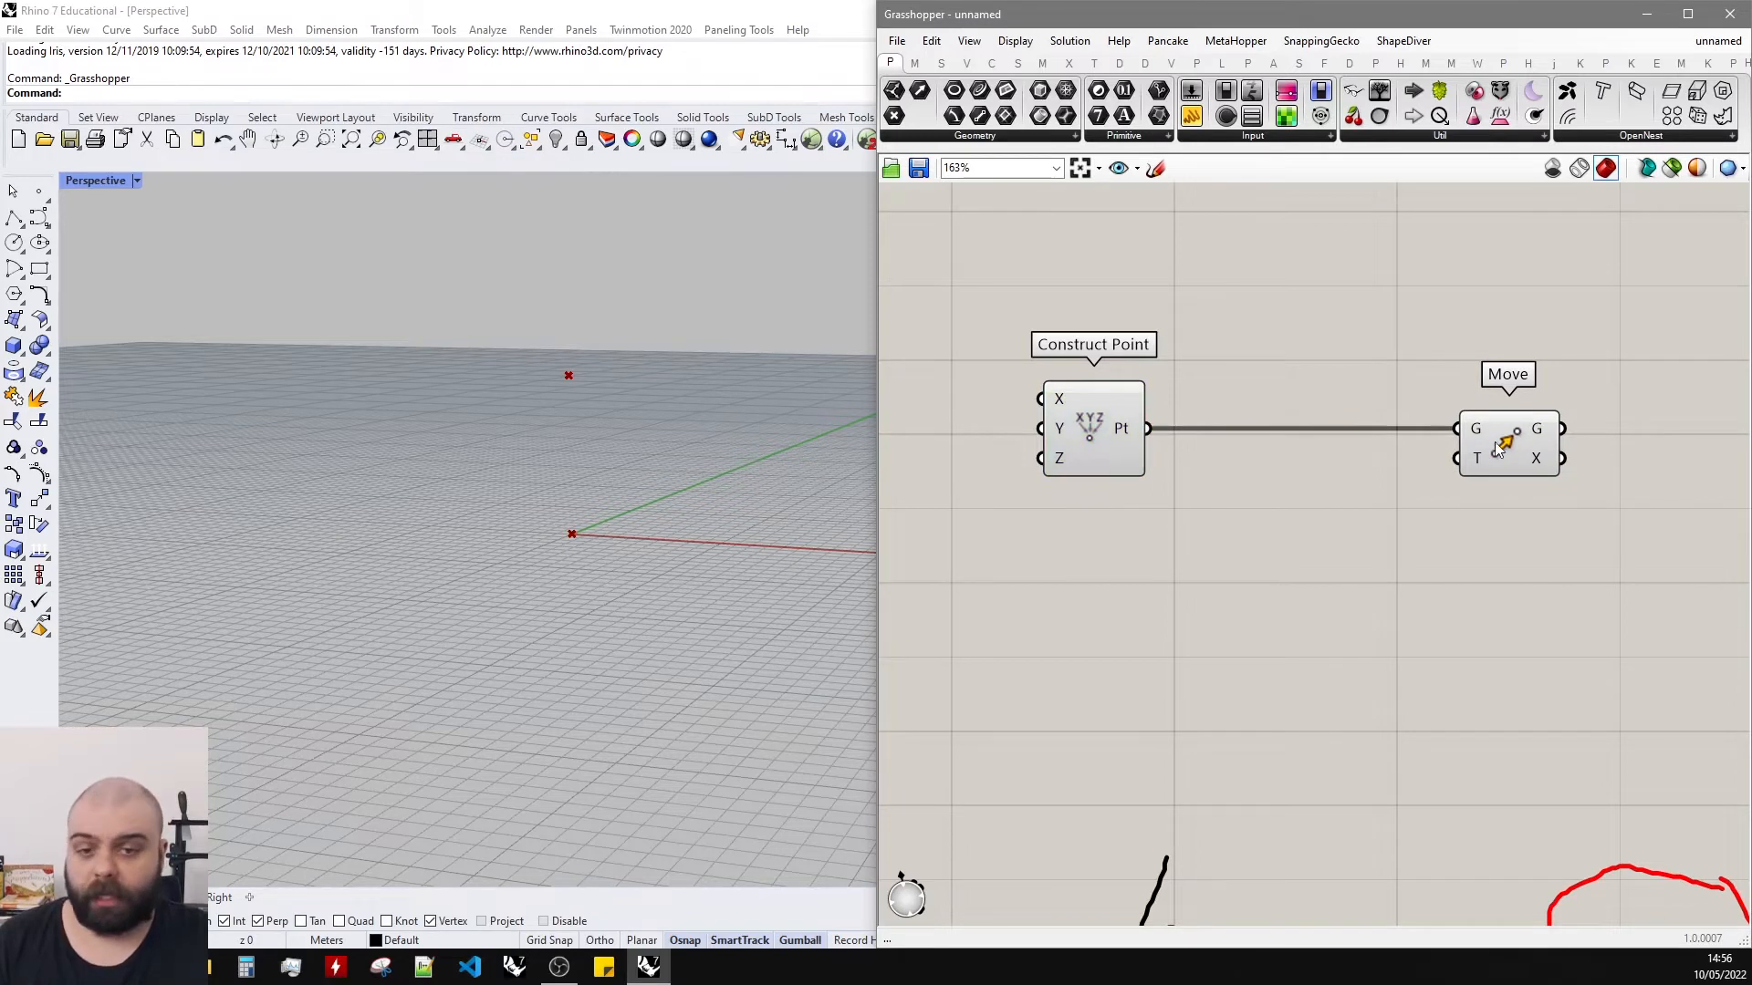
Add a Unit Z vector component below the wire and connect its V output to the T input of Move.
mouse_move(1479, 461)
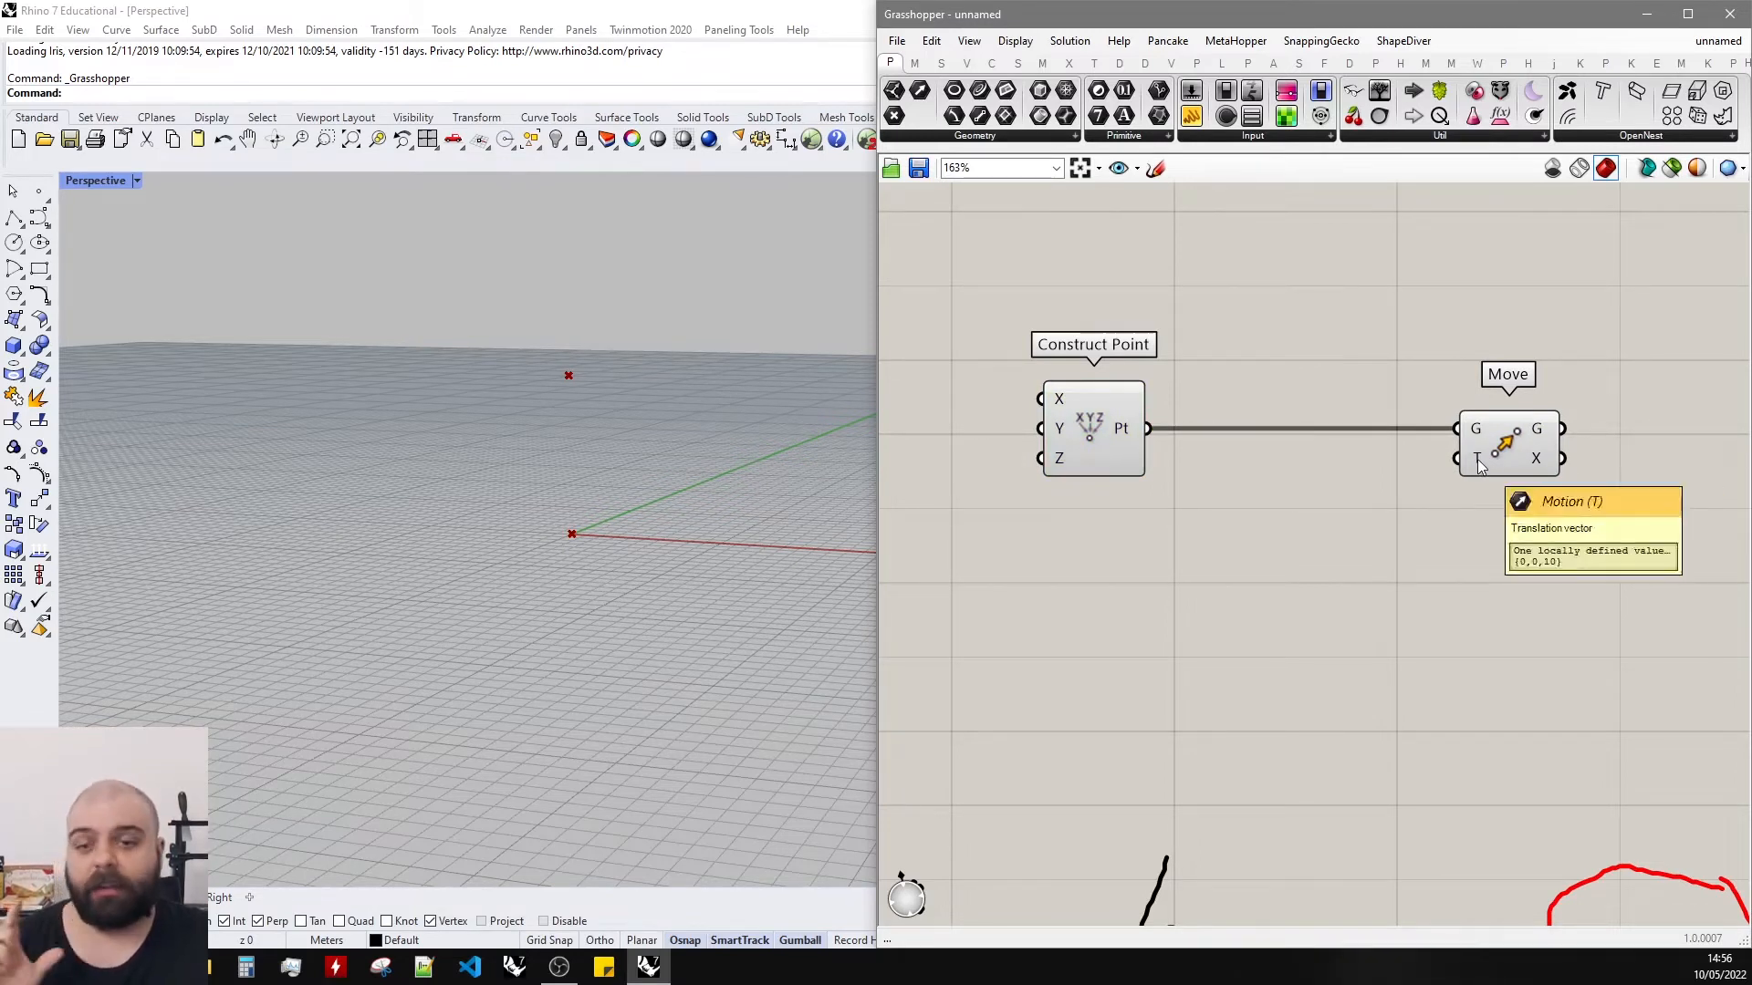
double_click(1399, 540)
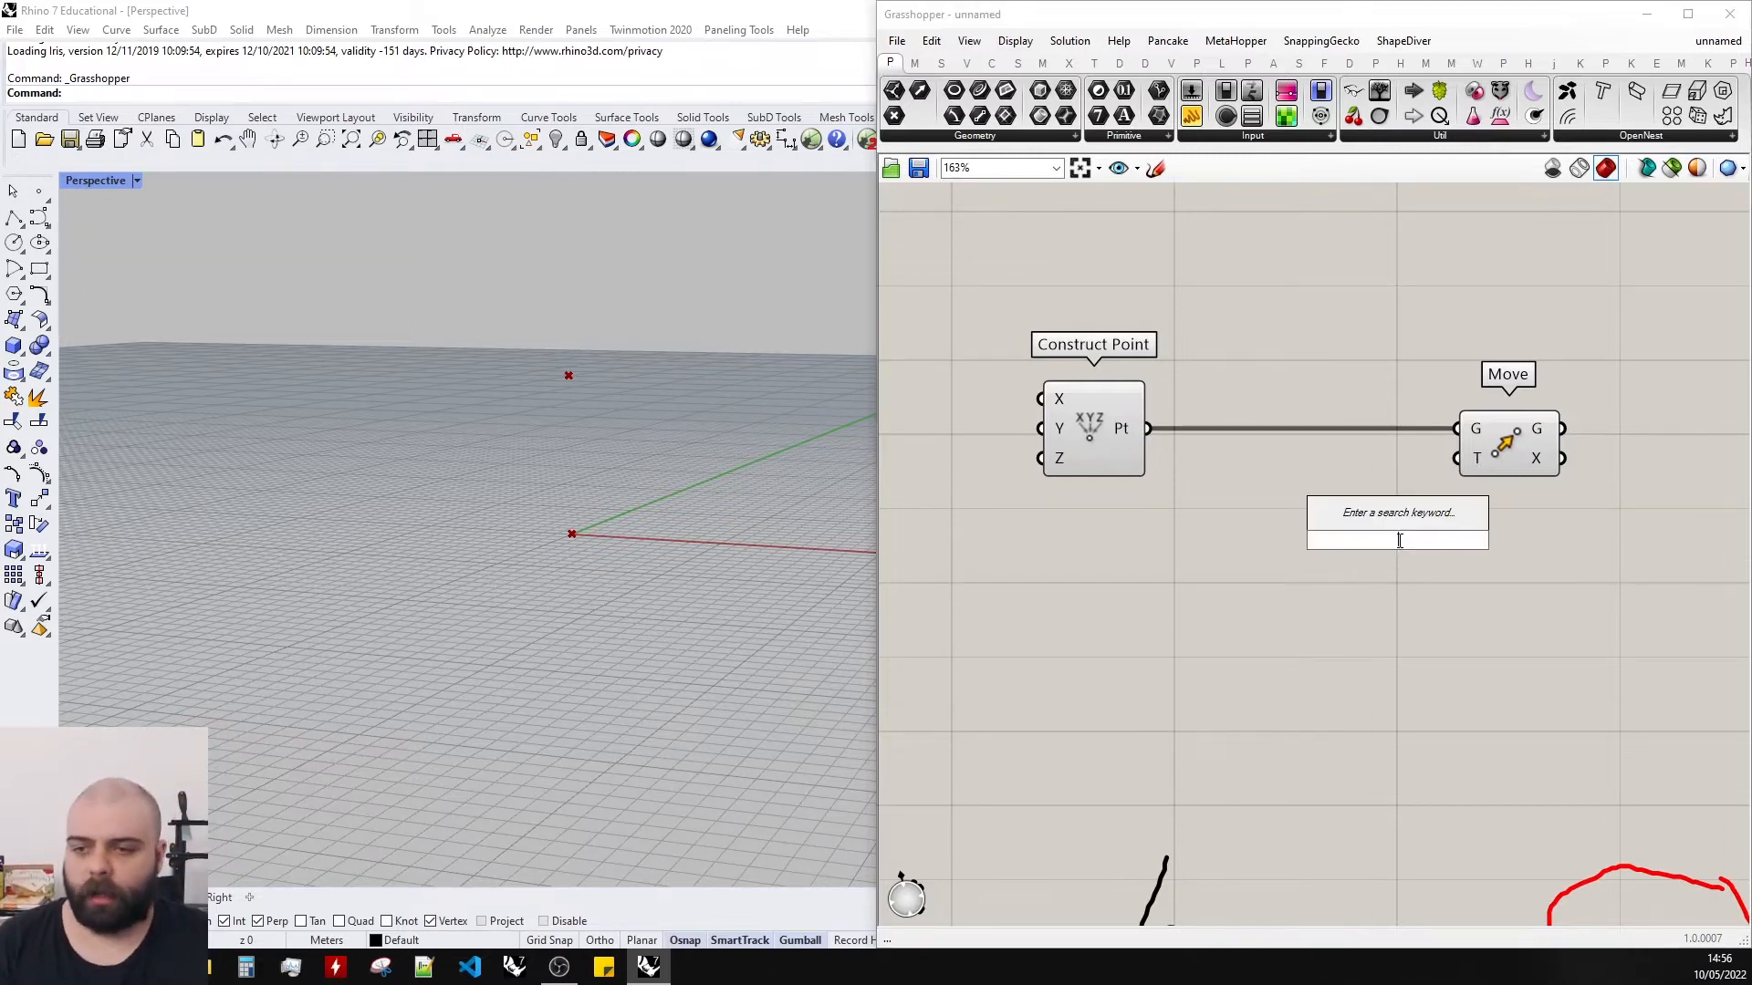
type("z")
key("Return")
left_click_drag(1397, 536, 1457, 458)
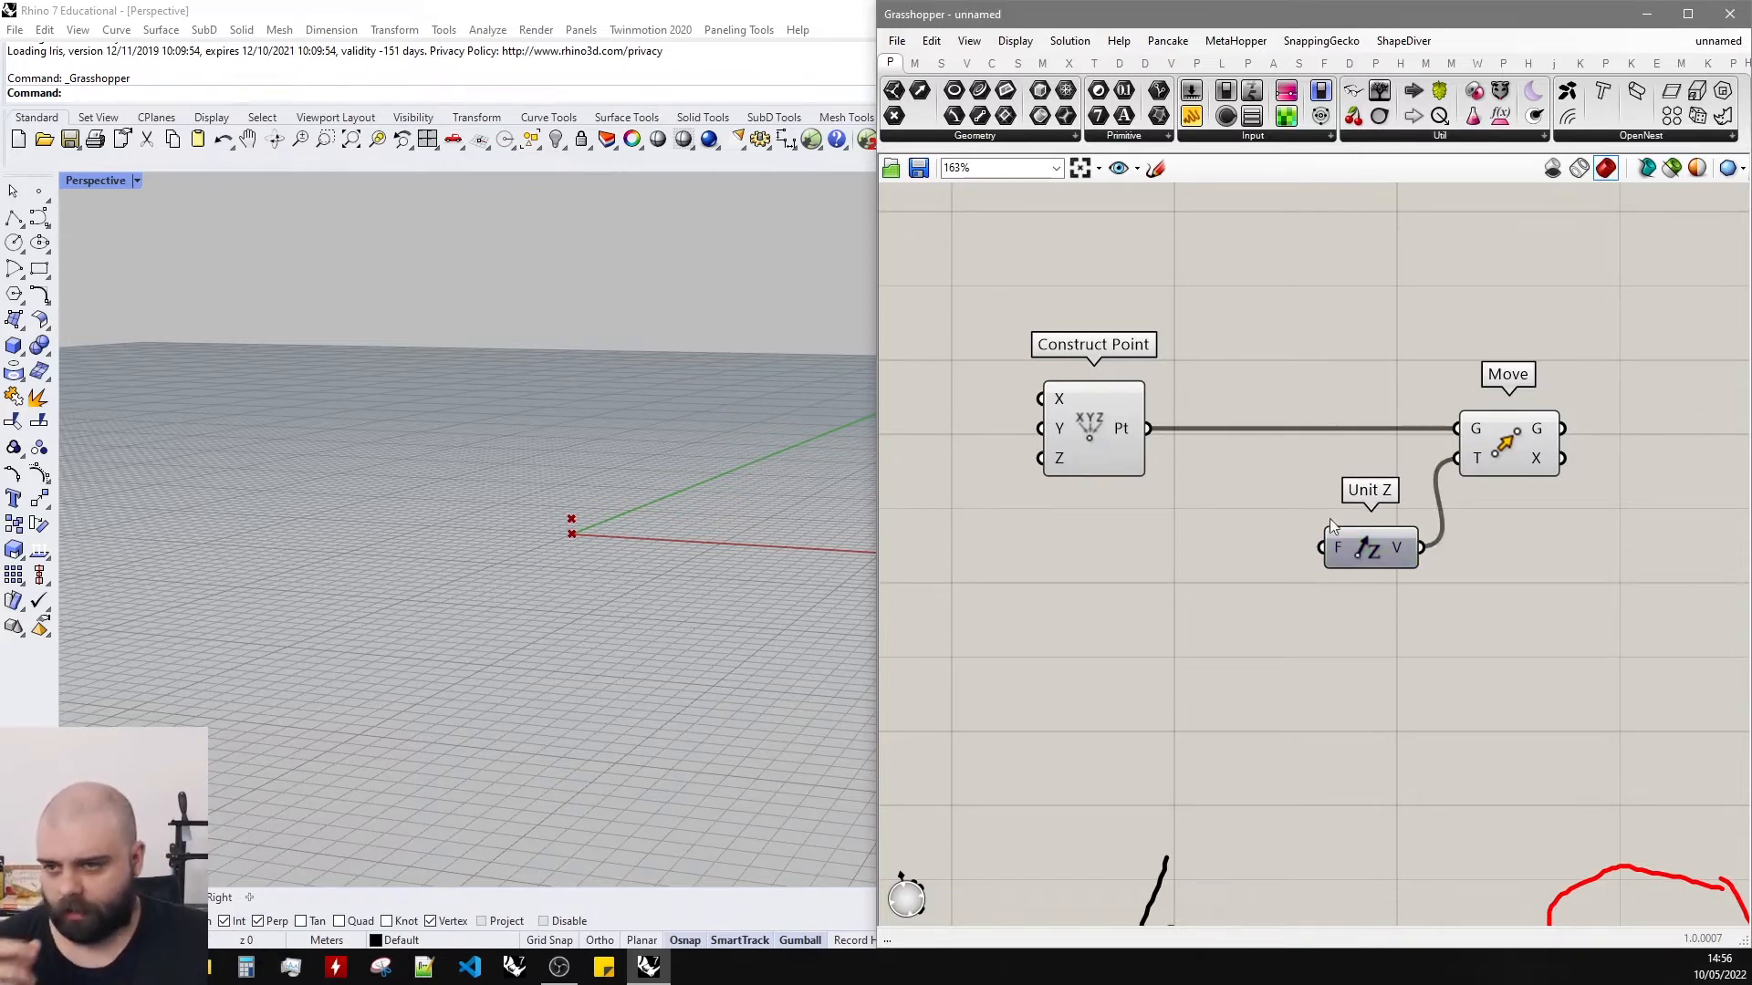
Select all the h0, h1 and h2 sketches together and move them further down below the components.
left_click(1498, 438)
scroll(1332, 520, "down", 5)
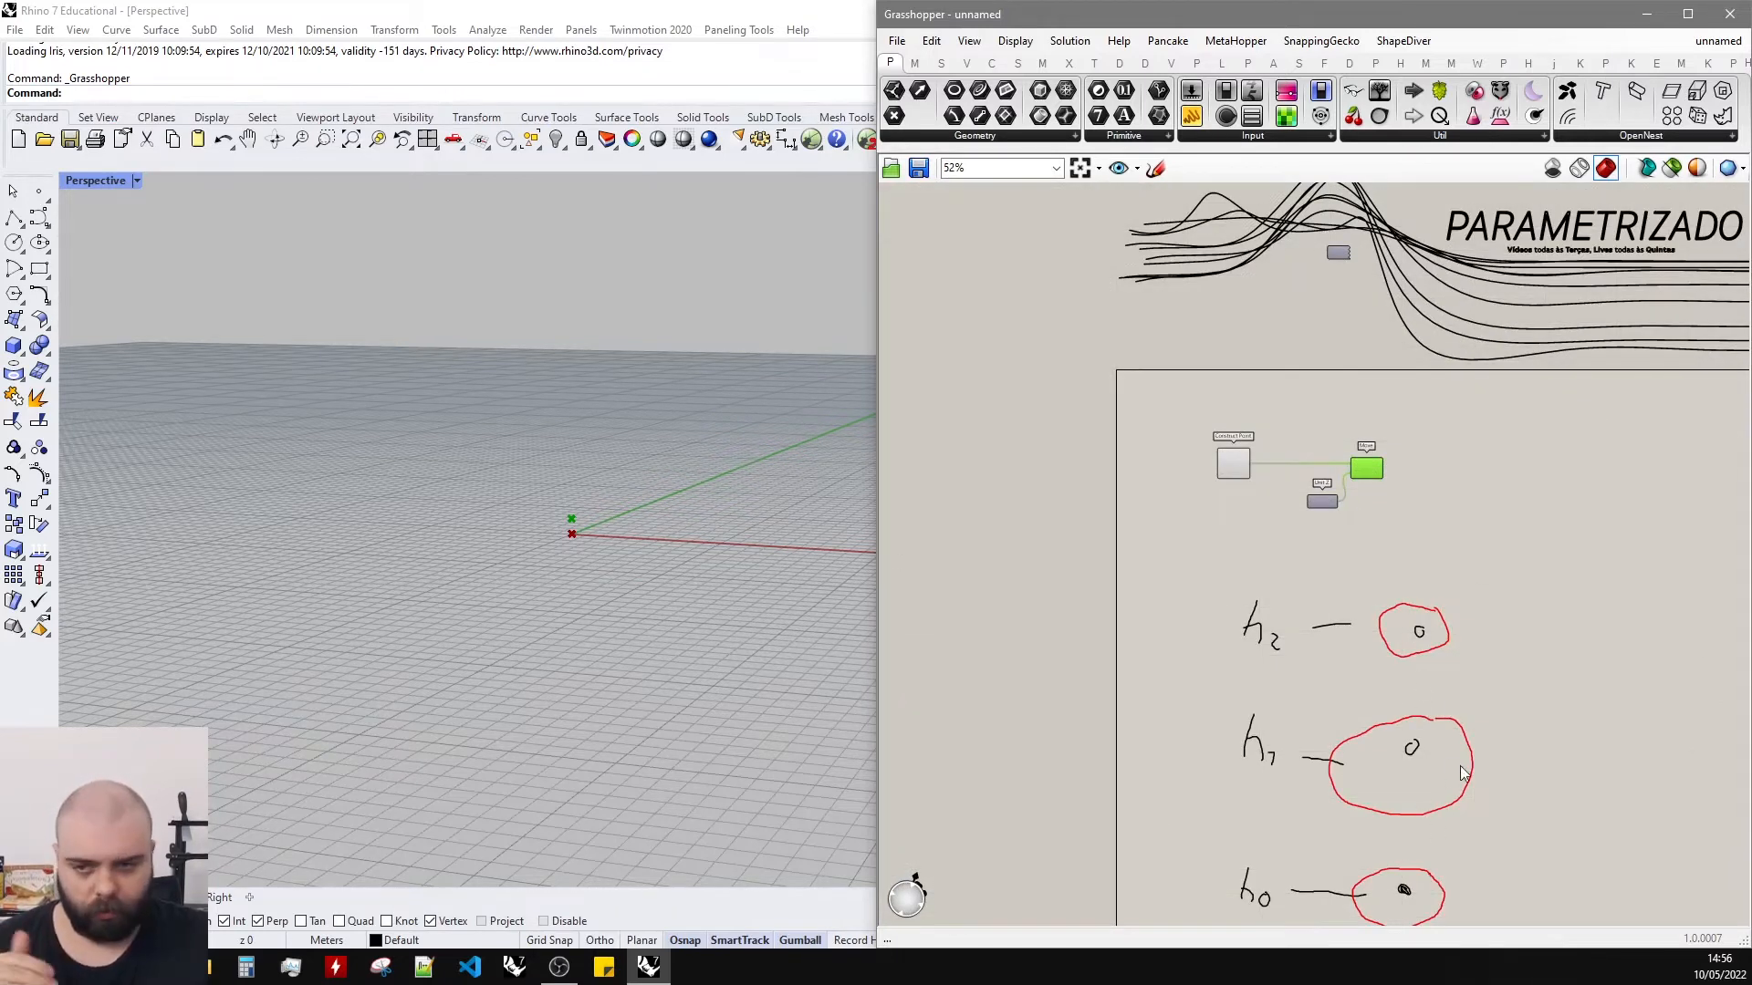
scroll(1431, 730, "down", 1)
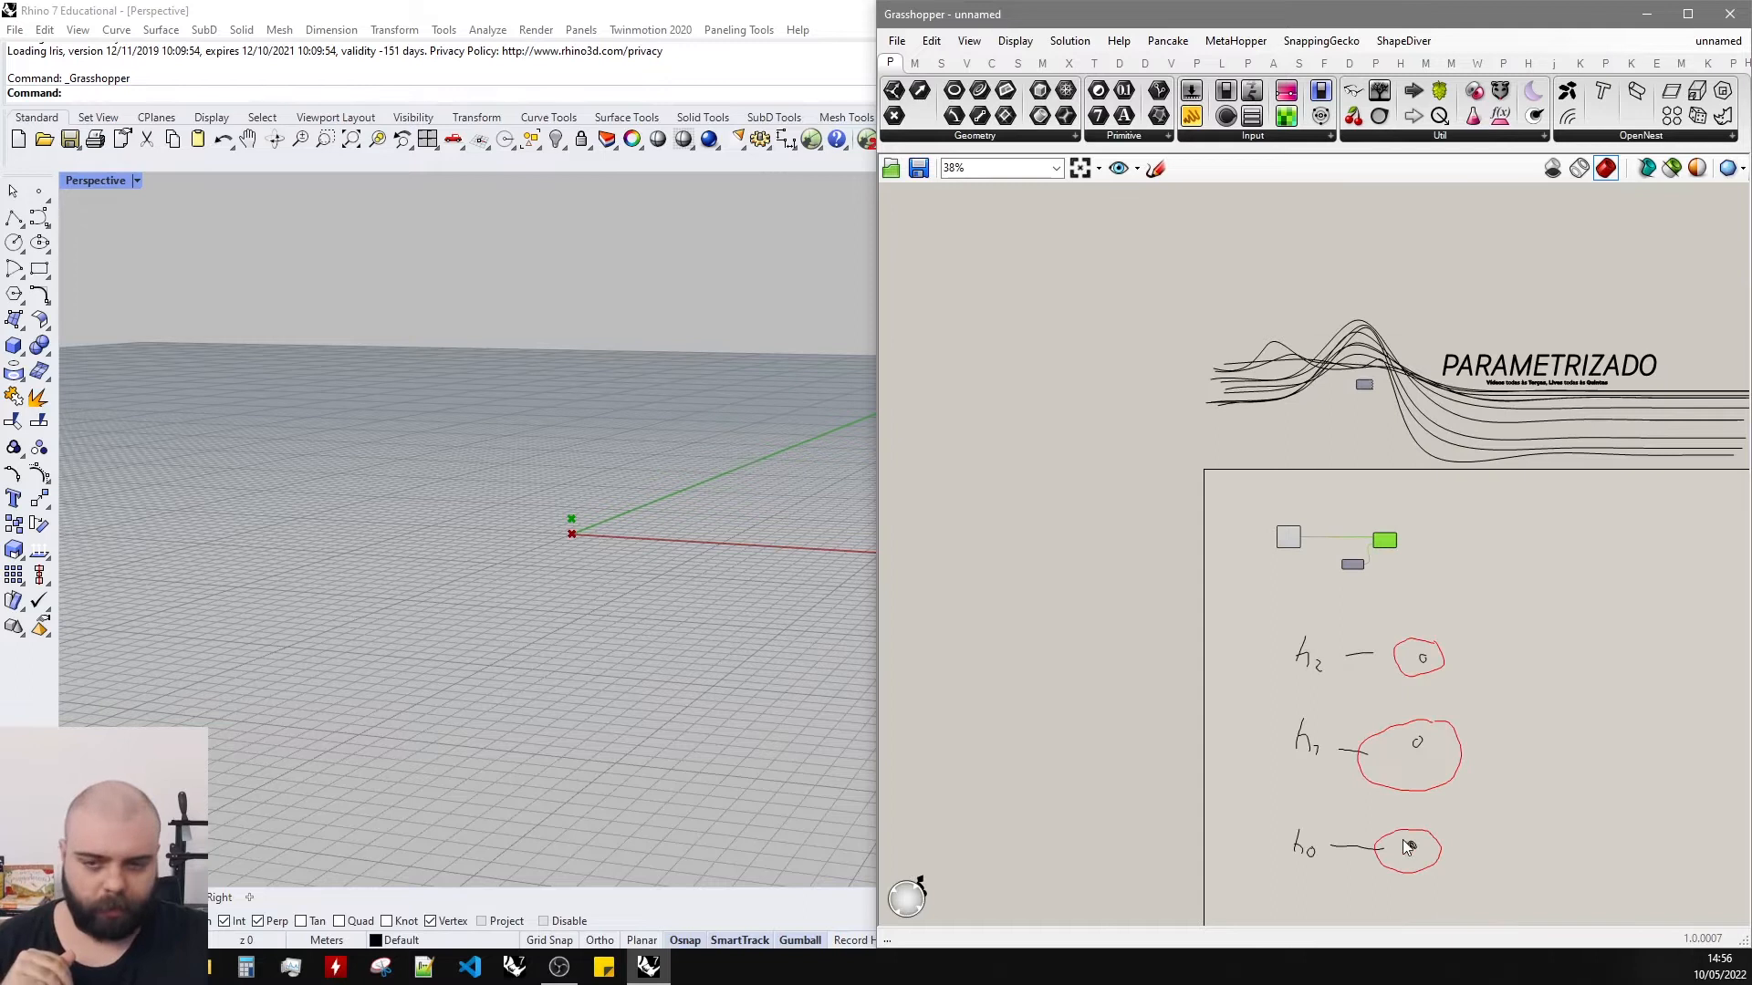
scroll(1447, 755, "up", 2)
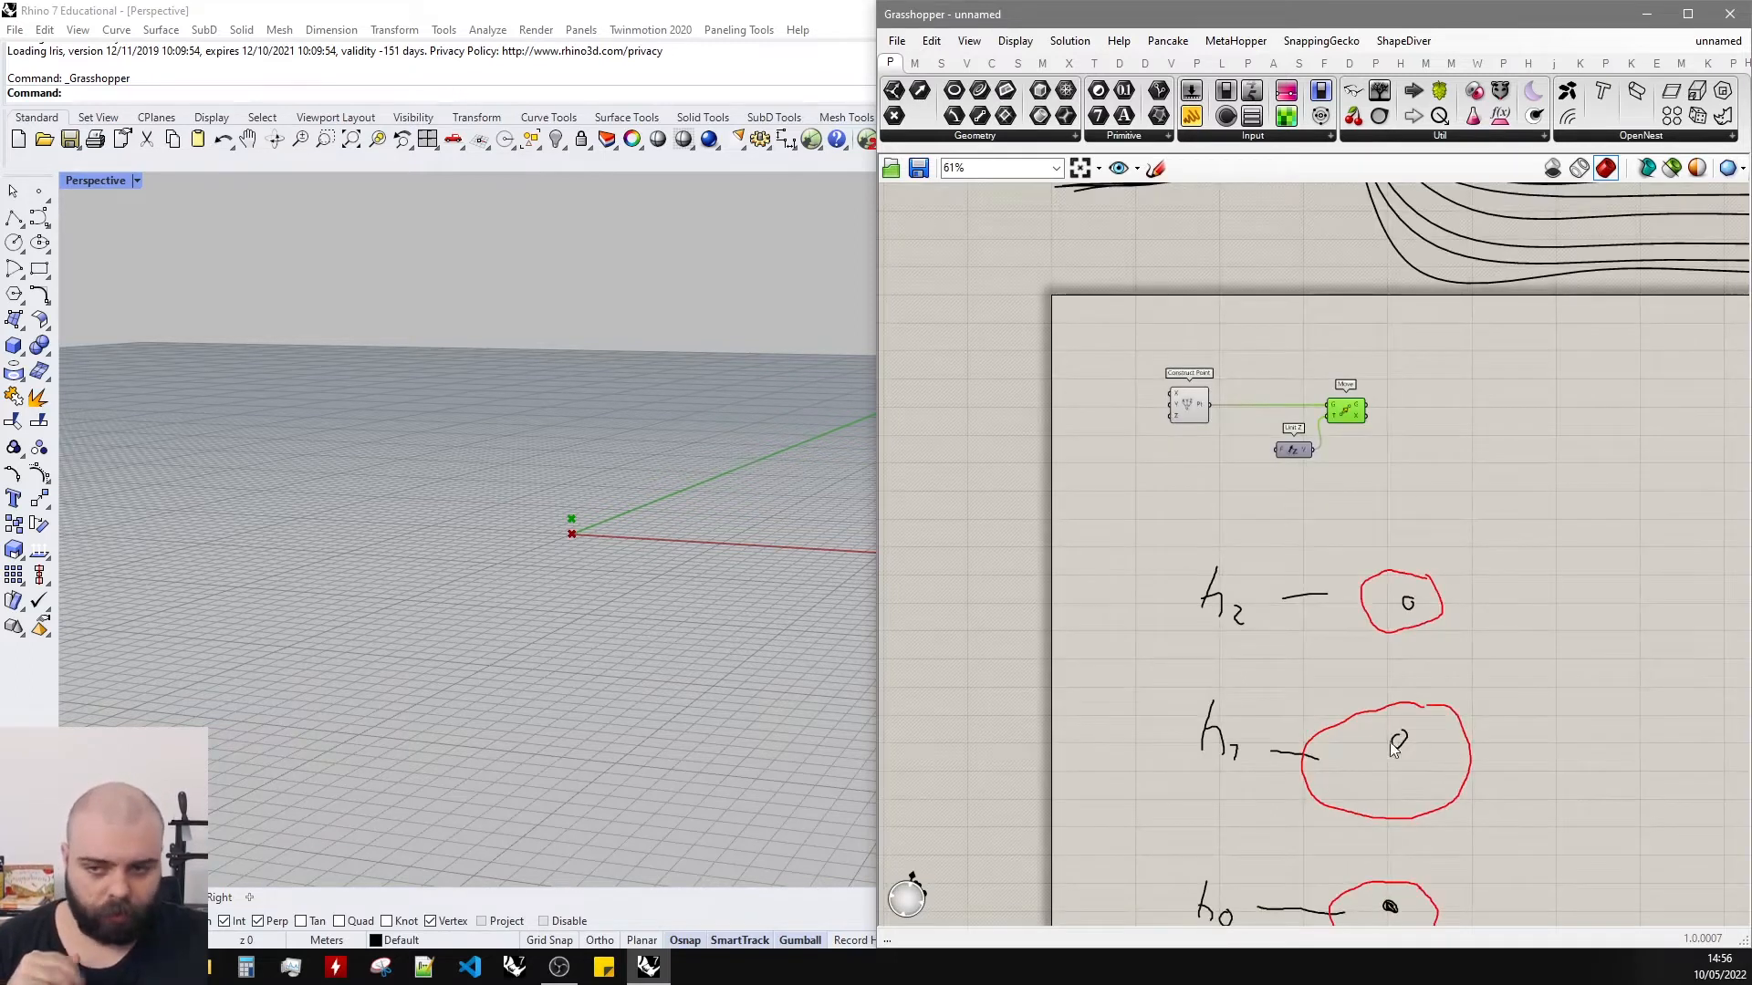
scroll(1350, 530, "down", 2)
left_click_drag(1170, 509, 1584, 862)
left_click_drag(1379, 646, 1400, 723)
left_click(1343, 517)
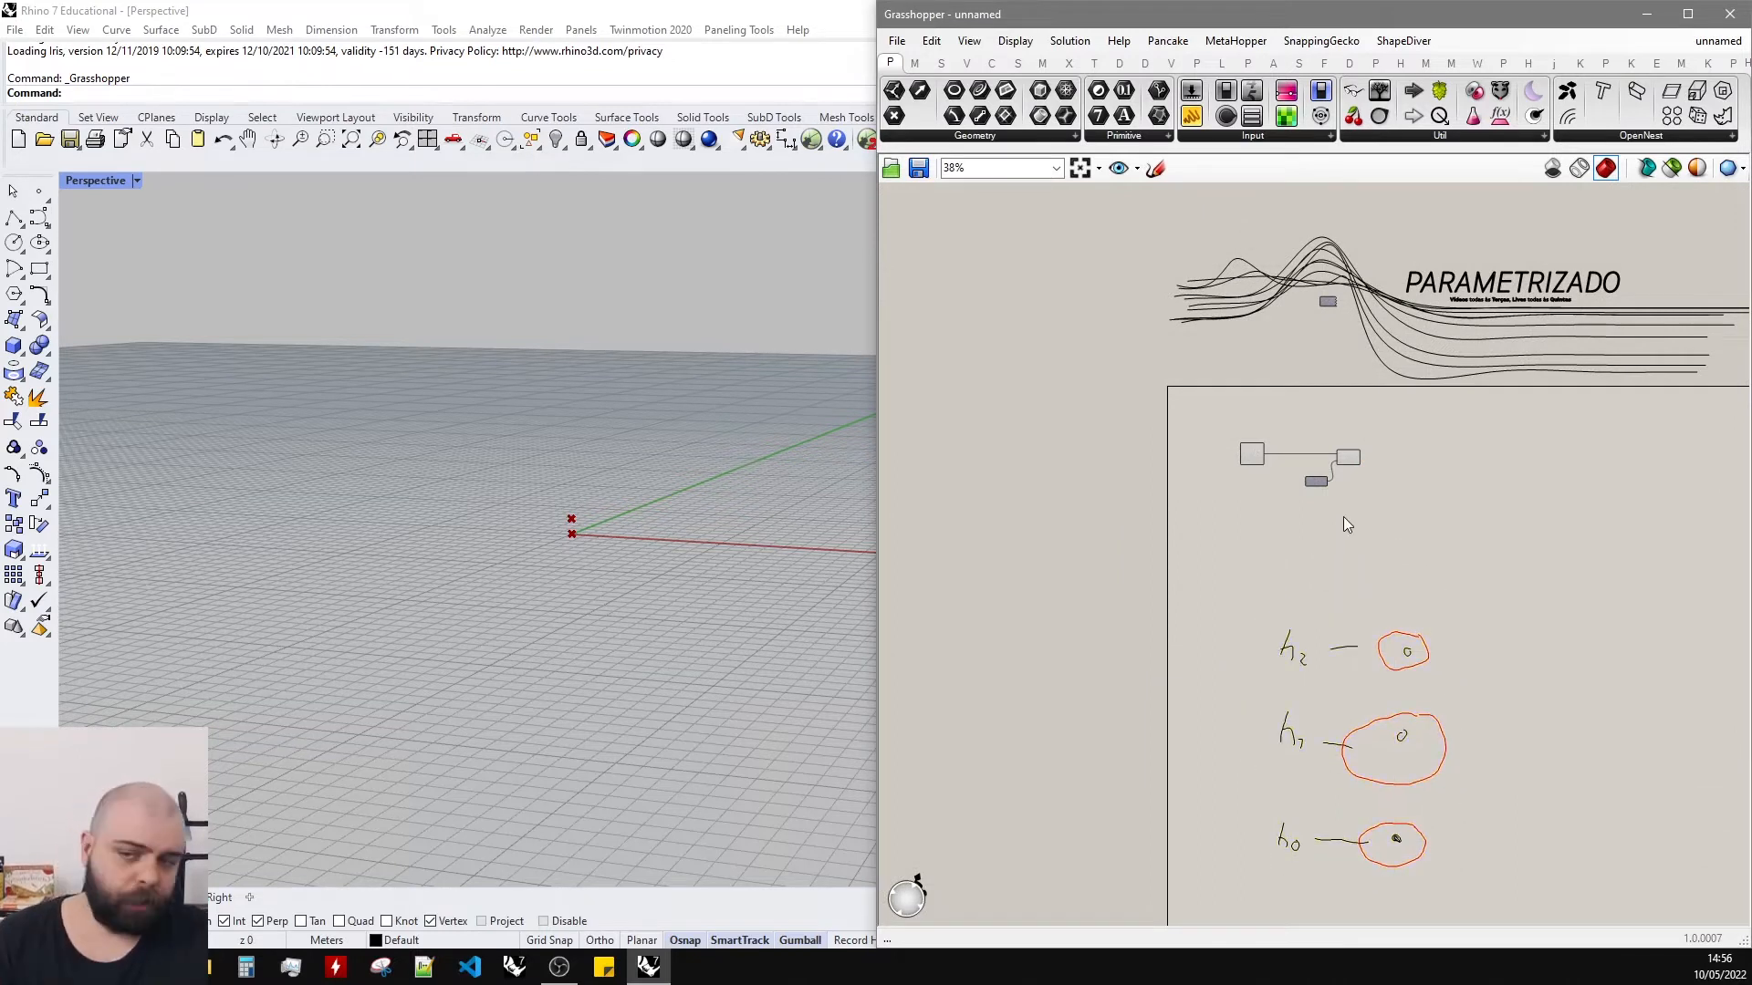
Add a panel with the value 5 and connect it to the F input of the Unit Z component.
scroll(1326, 456, "up", 4)
double_click(1273, 473)
type("5")
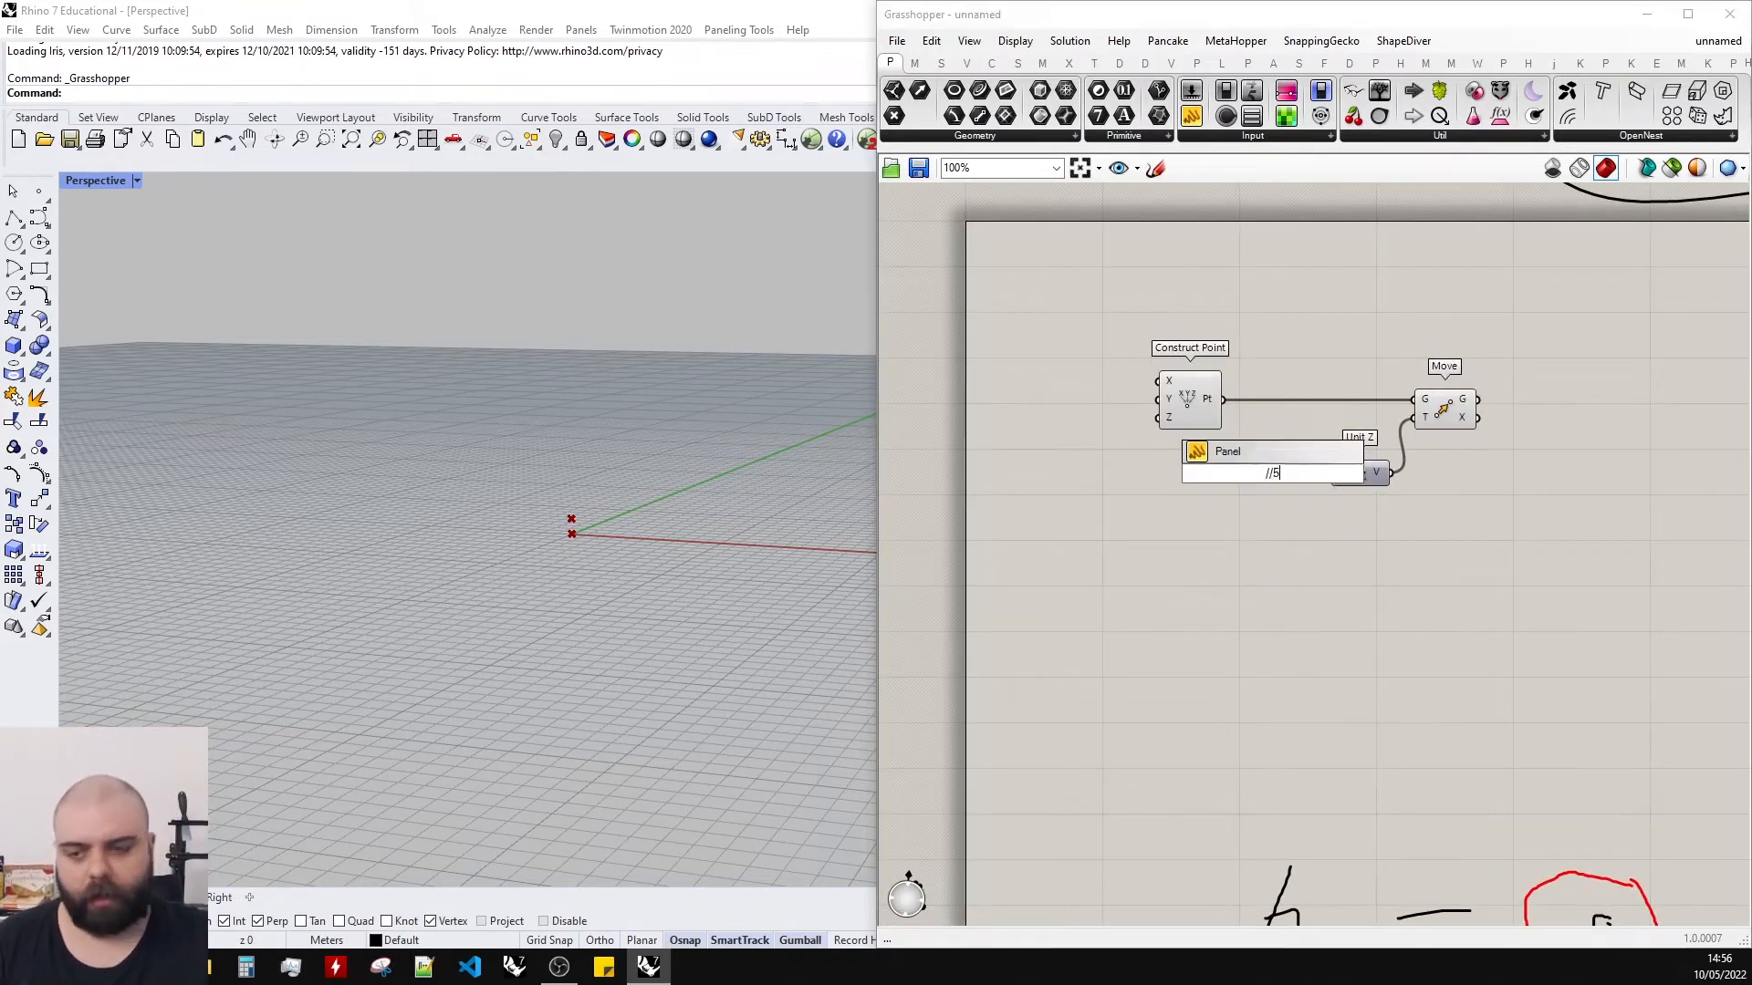
key("Return")
scroll(1273, 473, "up", 1)
left_click_drag(1297, 474, 1352, 473)
Duplicate the panel, Unit Z and Move components below, and connect the original Move's G output to the copied Move's G input.
scroll(1340, 575, "down", 1)
left_click_drag(1475, 605, 1168, 405)
left_click_drag(1349, 468, 1525, 549, "alt")
left_click(1428, 464)
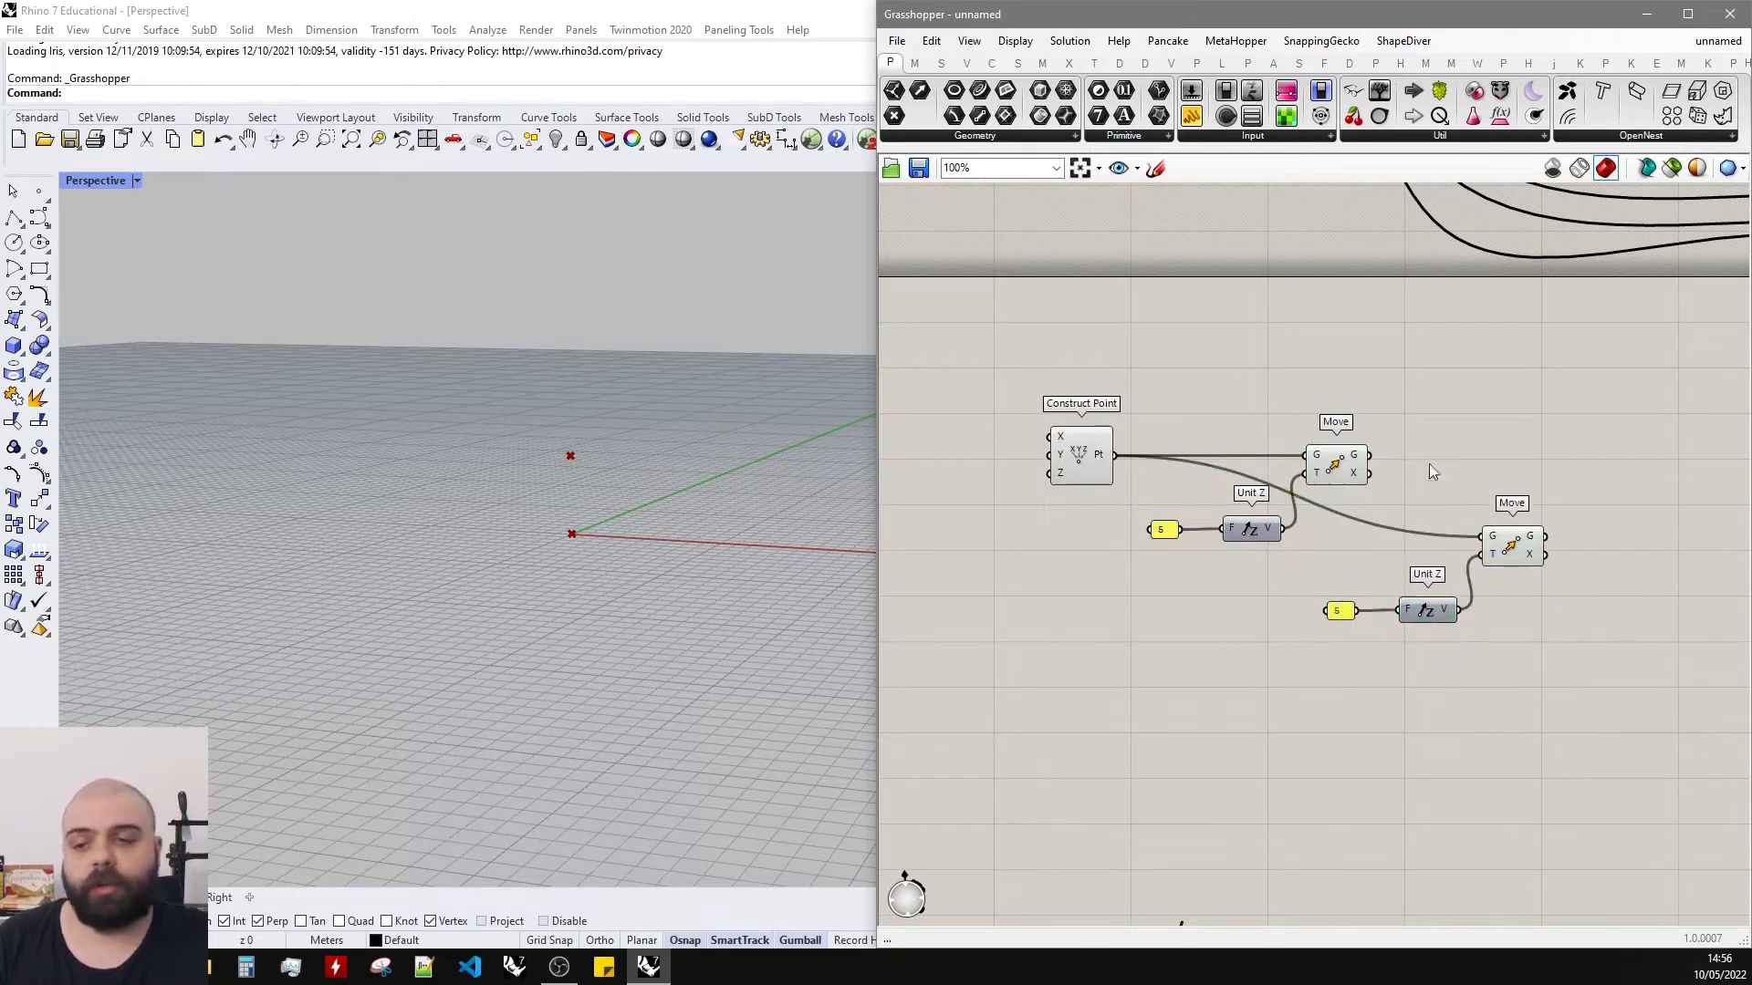
left_click_drag(1368, 454, 1481, 536)
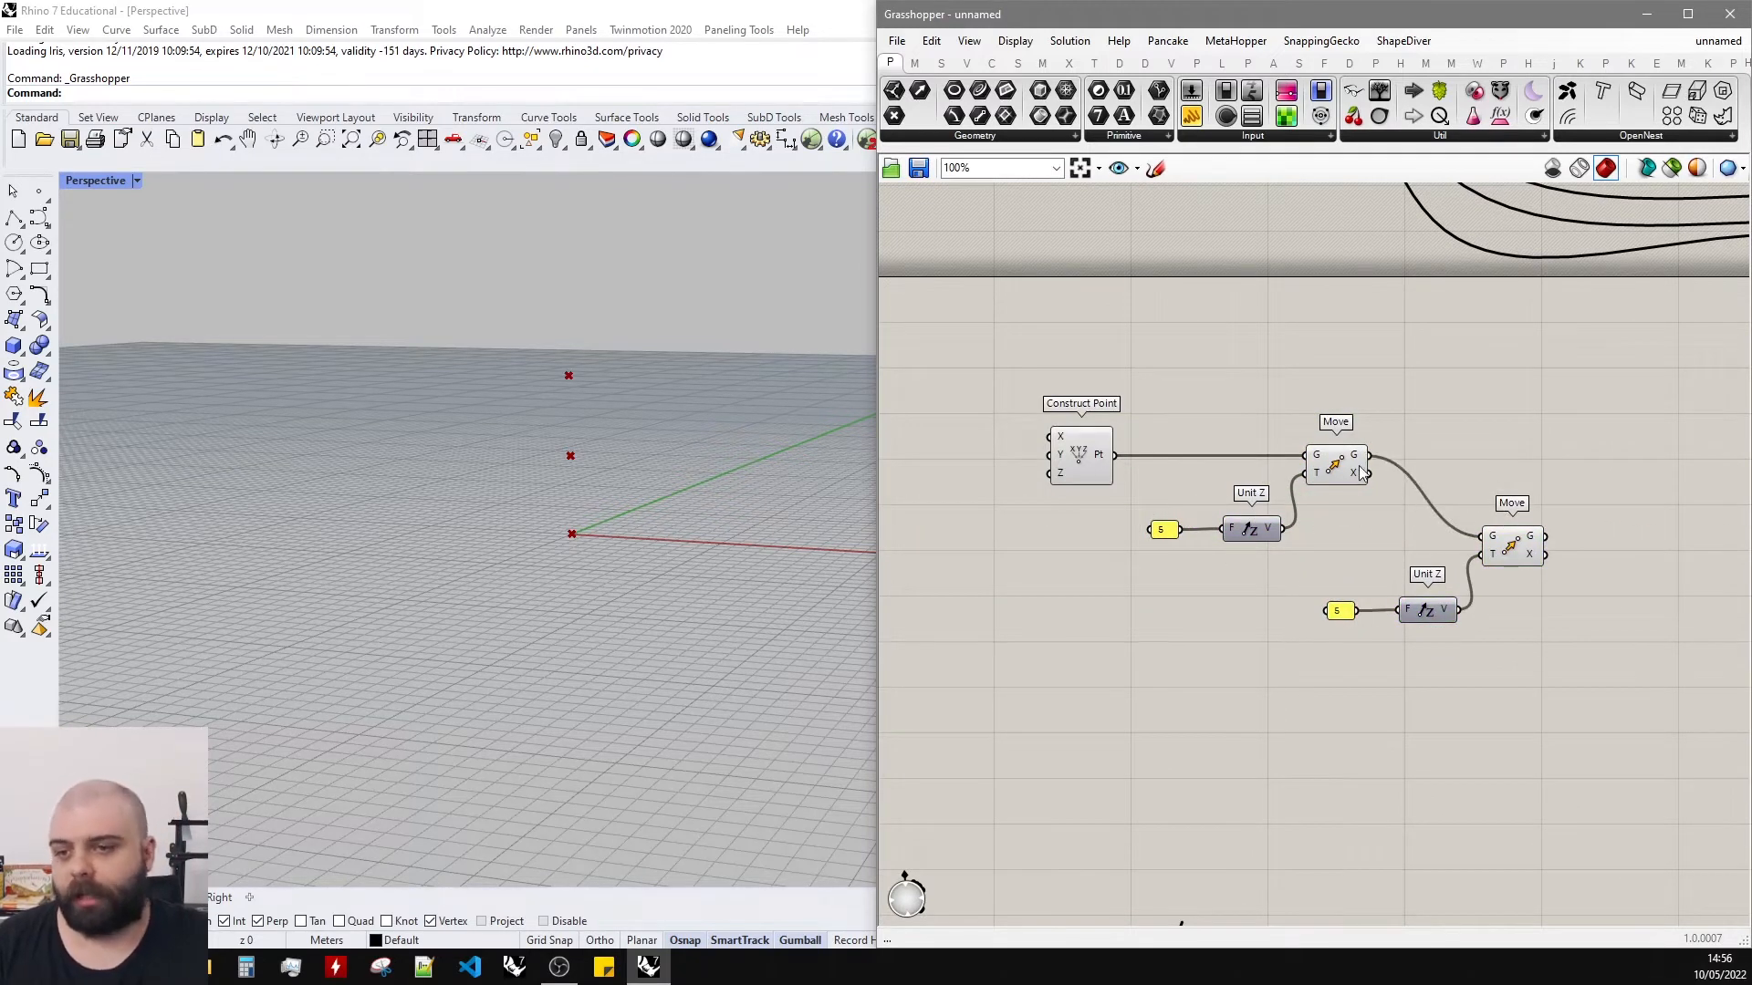
Delete the copied Move, Unit Z and panel together with the panel feeding the original Unit Z.
left_click(1531, 555)
left_click(1330, 459)
left_click_drag(1673, 672, 1388, 528)
key("Delete")
left_click_drag(1405, 711, 1202, 479)
key("Delete")
key("ctrl+z")
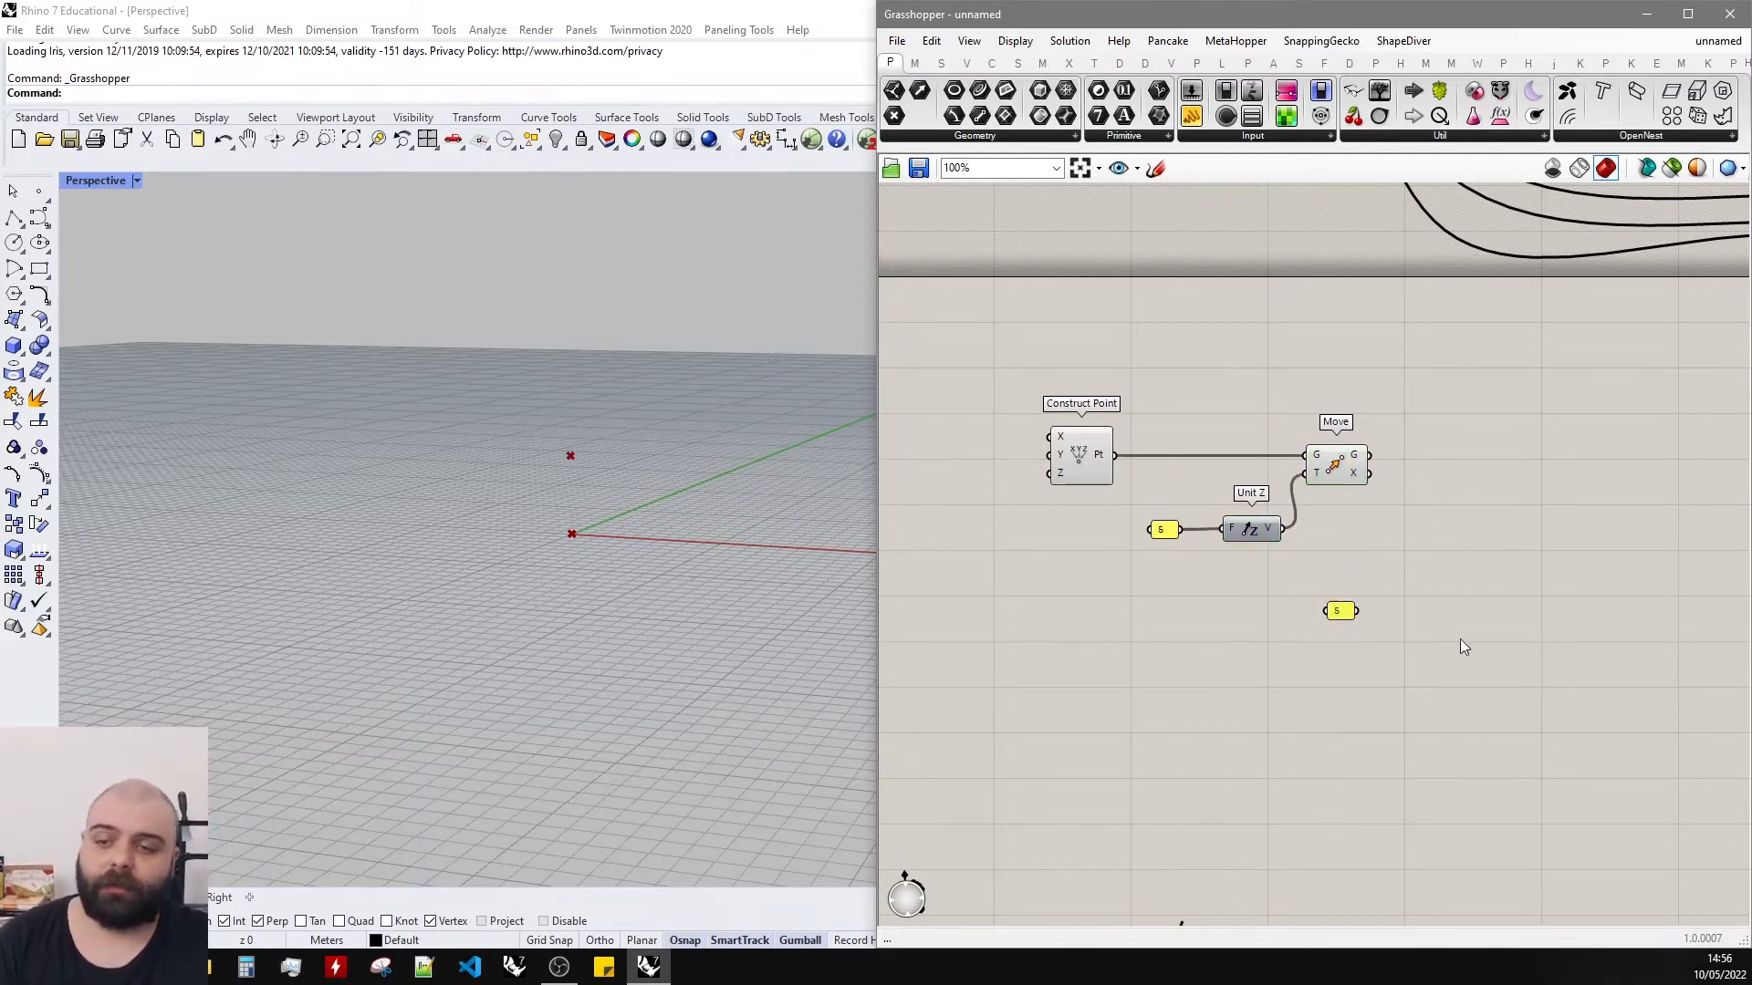
left_click_drag(1212, 567, 1147, 518)
scroll(1190, 501, "down", 2)
scroll(1188, 501, "up", 3)
key("Delete")
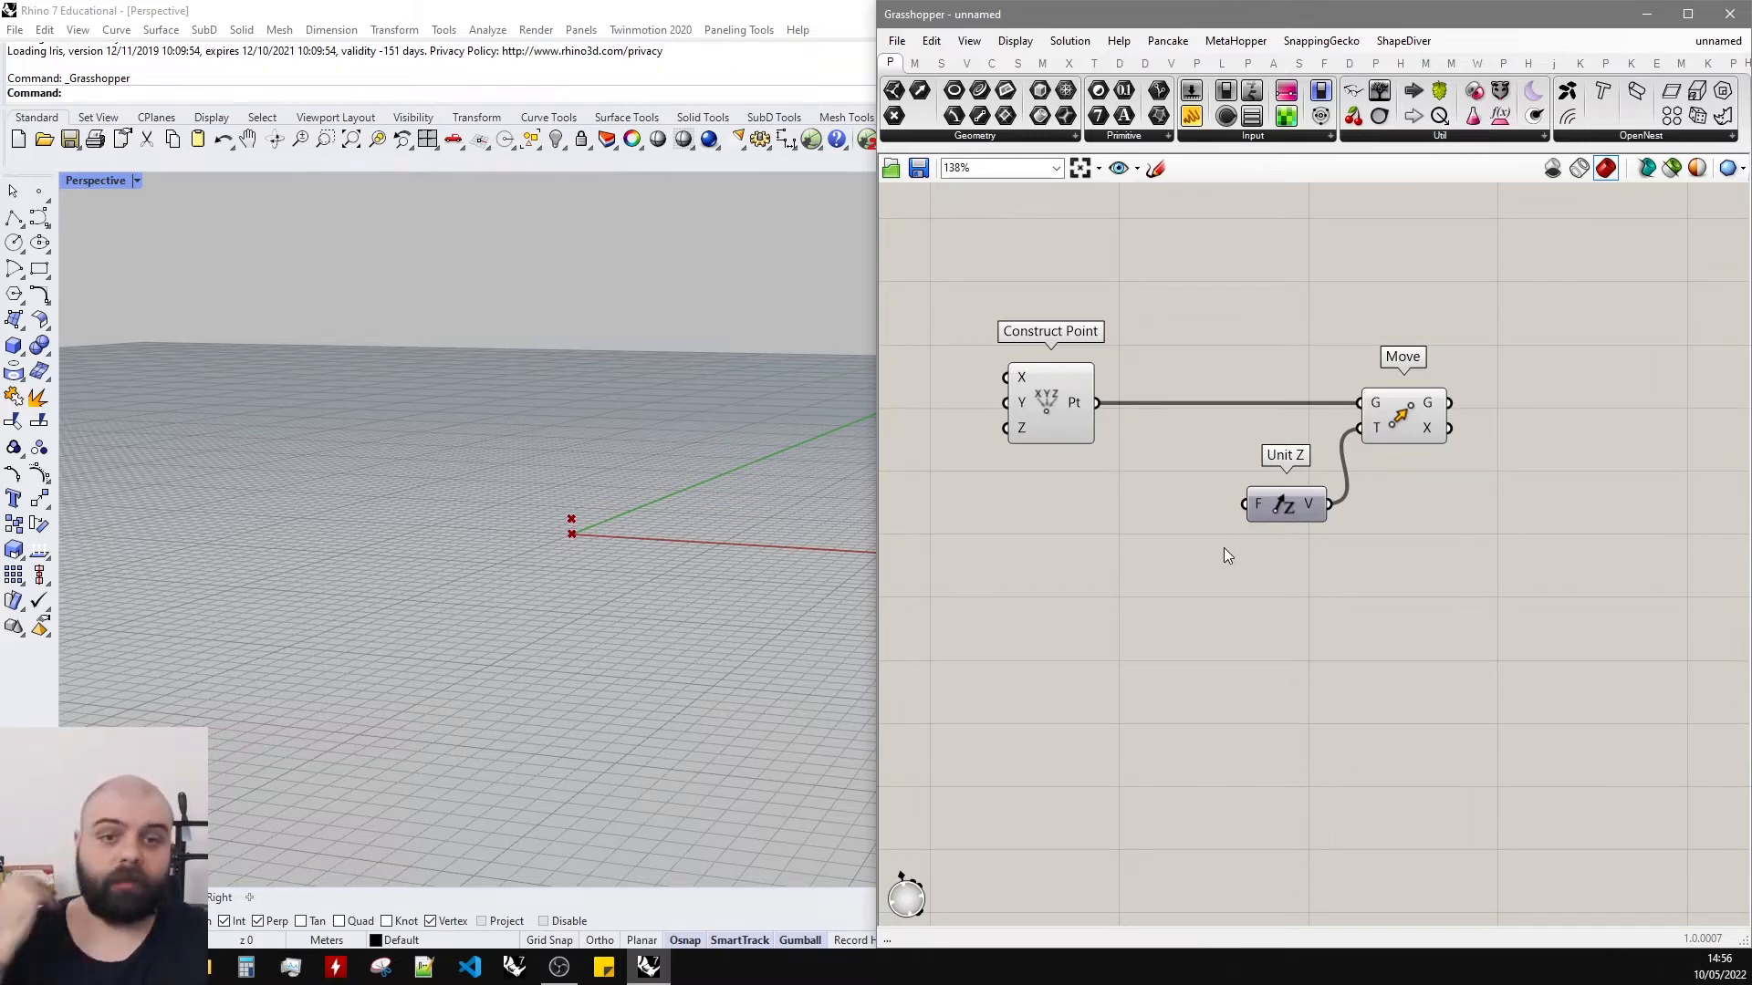
Add a Series component to the canvas below Construct Point.
double_click(1109, 549)
type("series")
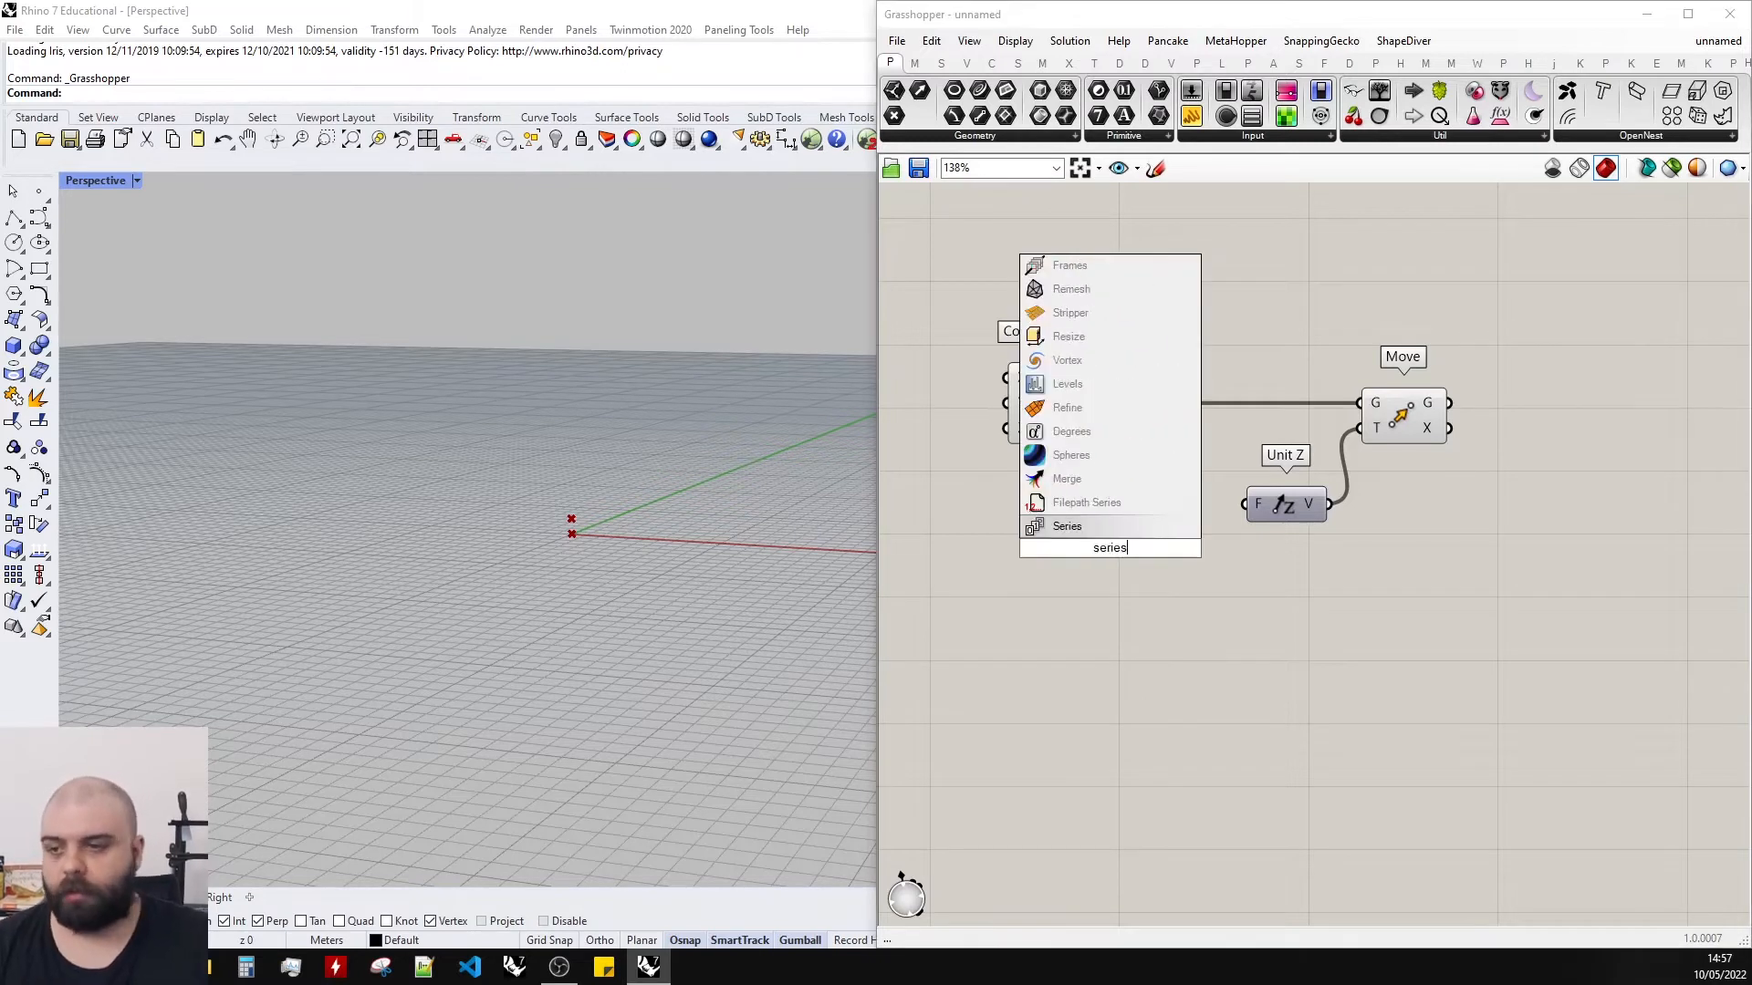
key("Return")
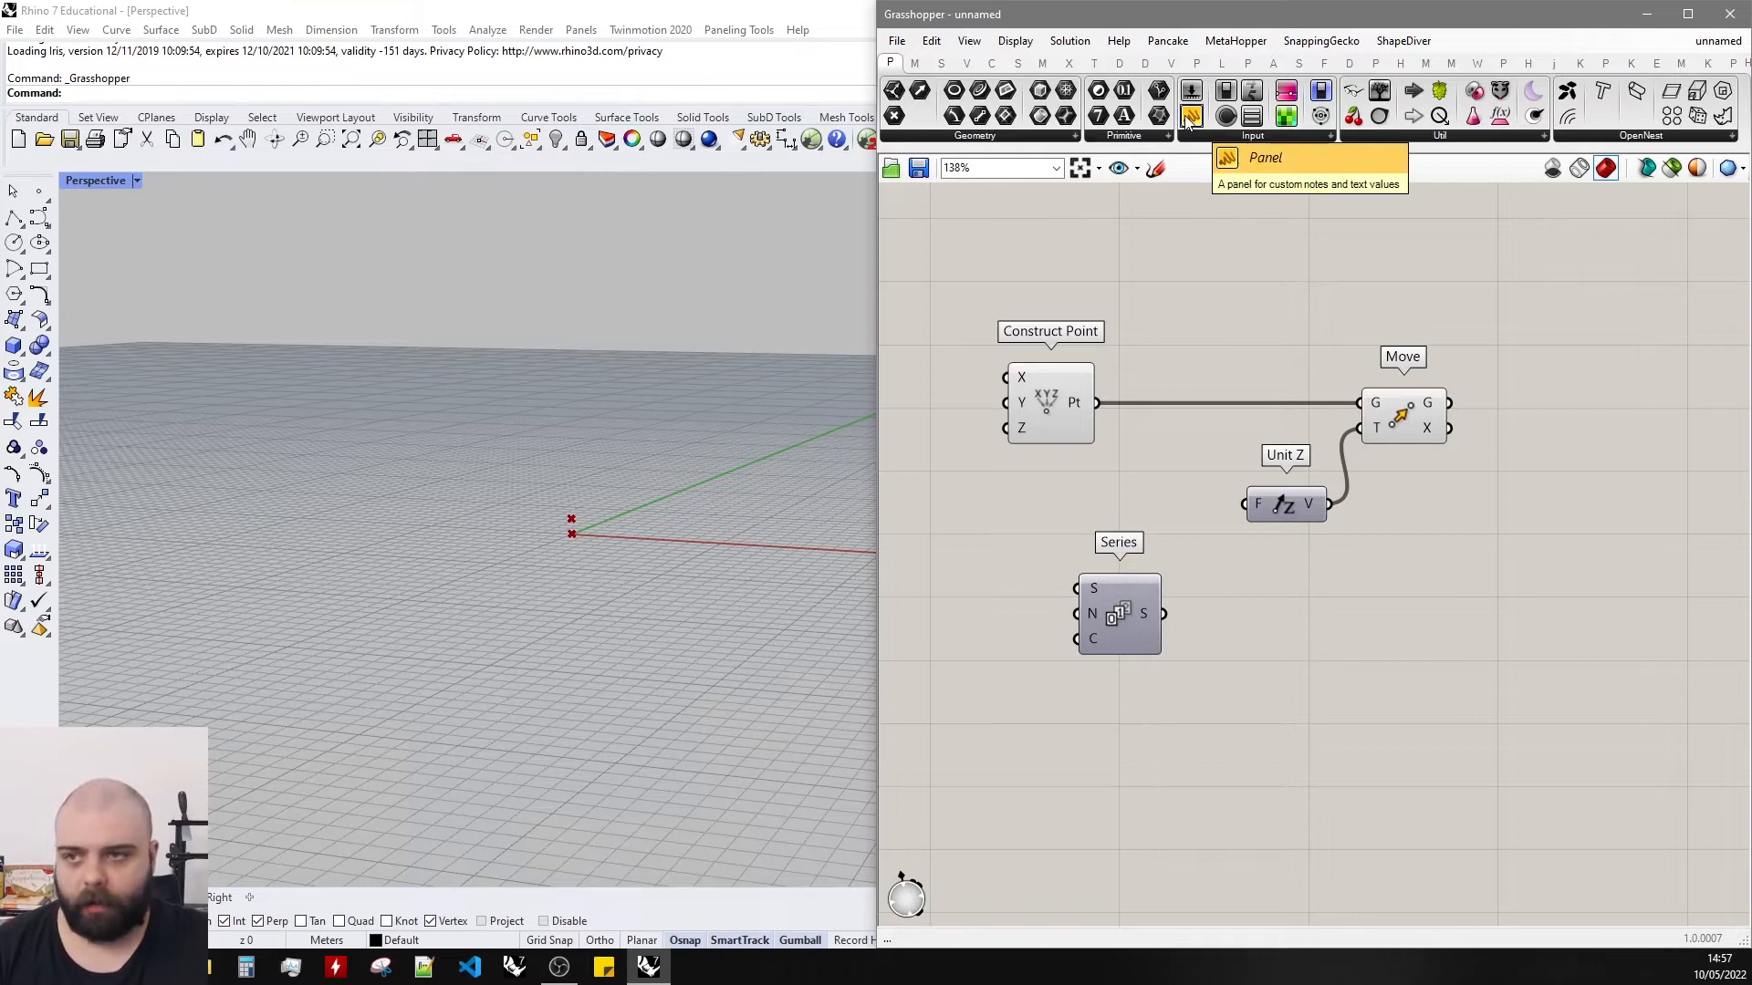
Add a panel beside the Series component, connect the S output to it and enlarge it to show the full list.
left_click_drag(1191, 119, 1371, 633)
left_click_drag(1166, 619, 1271, 634)
scroll(1454, 591, "down", 4)
scroll(1454, 592, "up", 3)
left_click_drag(1441, 607, 1441, 714)
scroll(1398, 648, "up", 3)
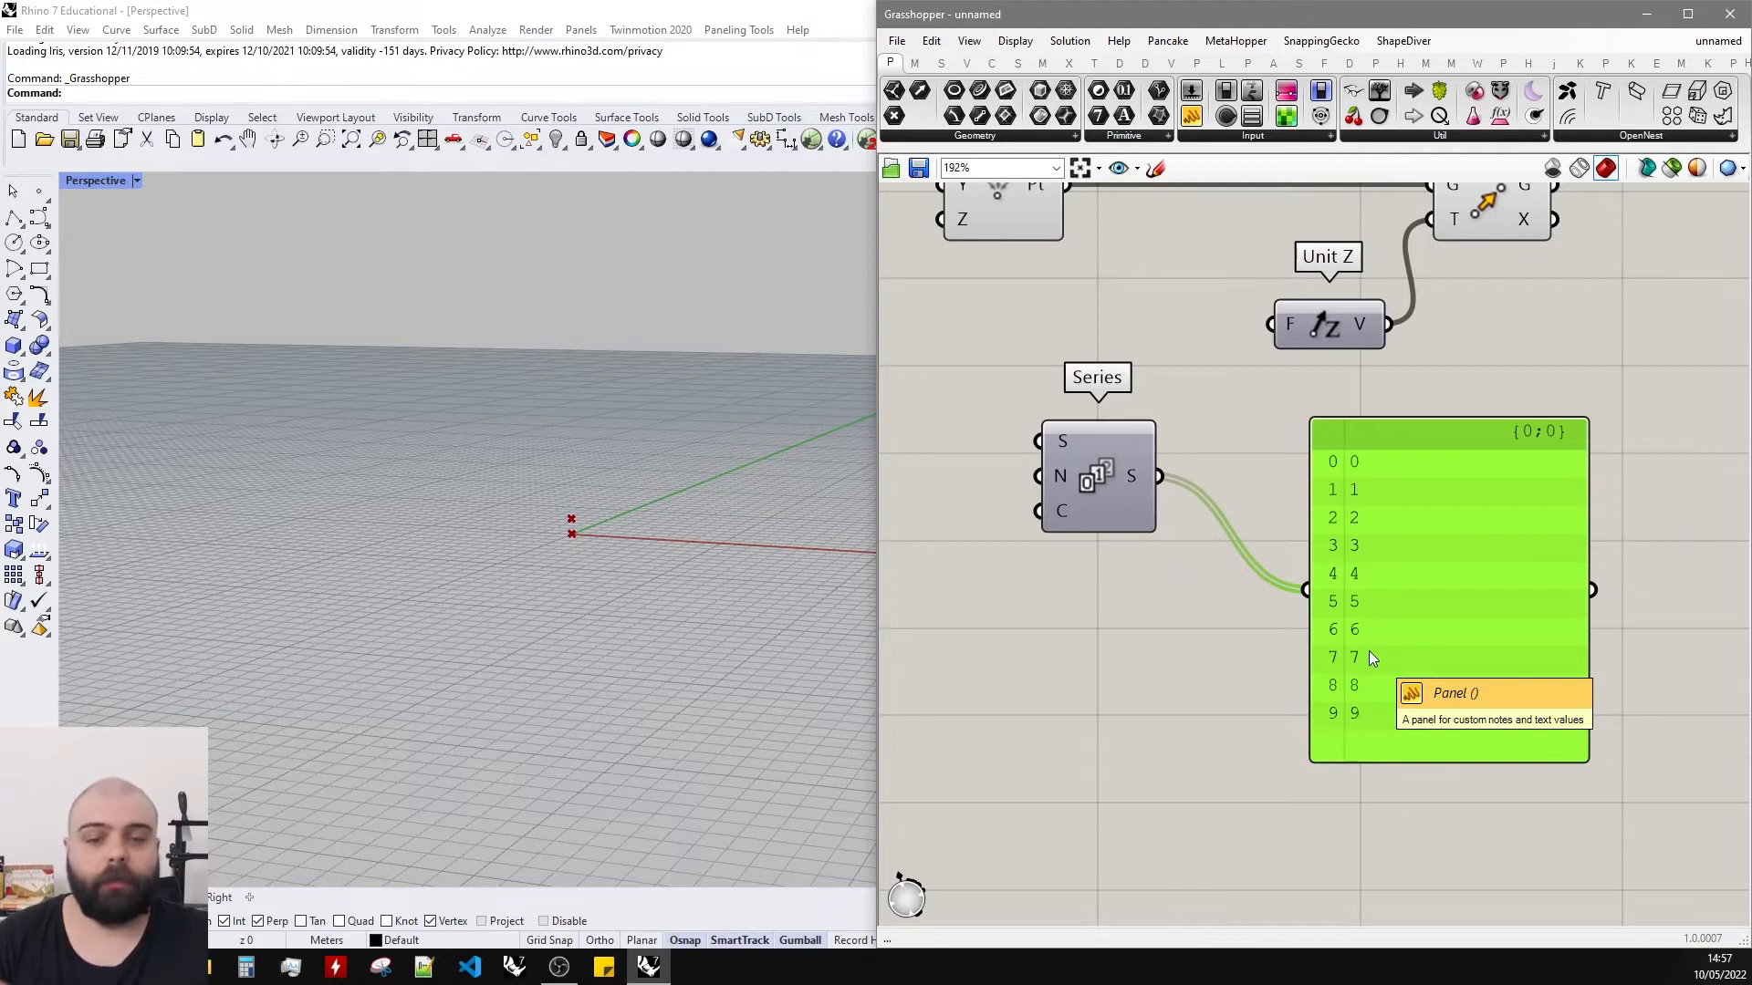
scroll(1400, 606, "down", 1)
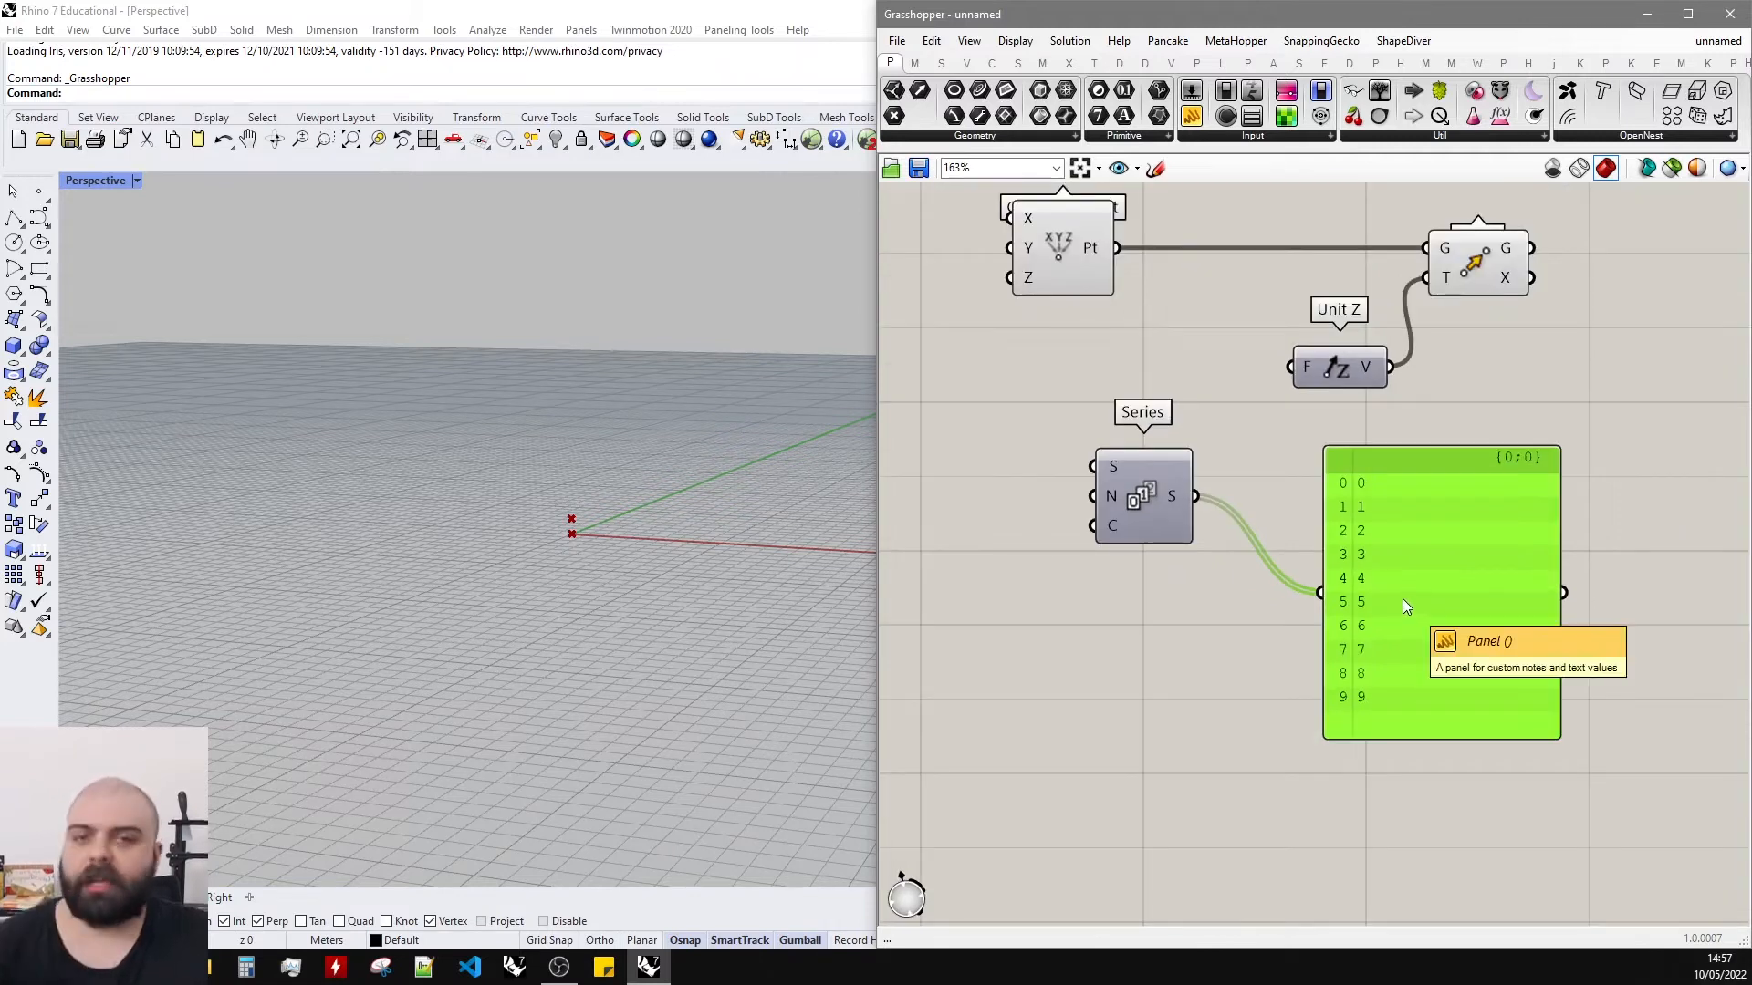
Add a panel with the value 2 and connect it to the S (Start) input of the Series component.
scroll(1408, 594, "down", 1)
scroll(1147, 518, "up", 4)
left_click(1301, 609)
scroll(1305, 621, "down", 2)
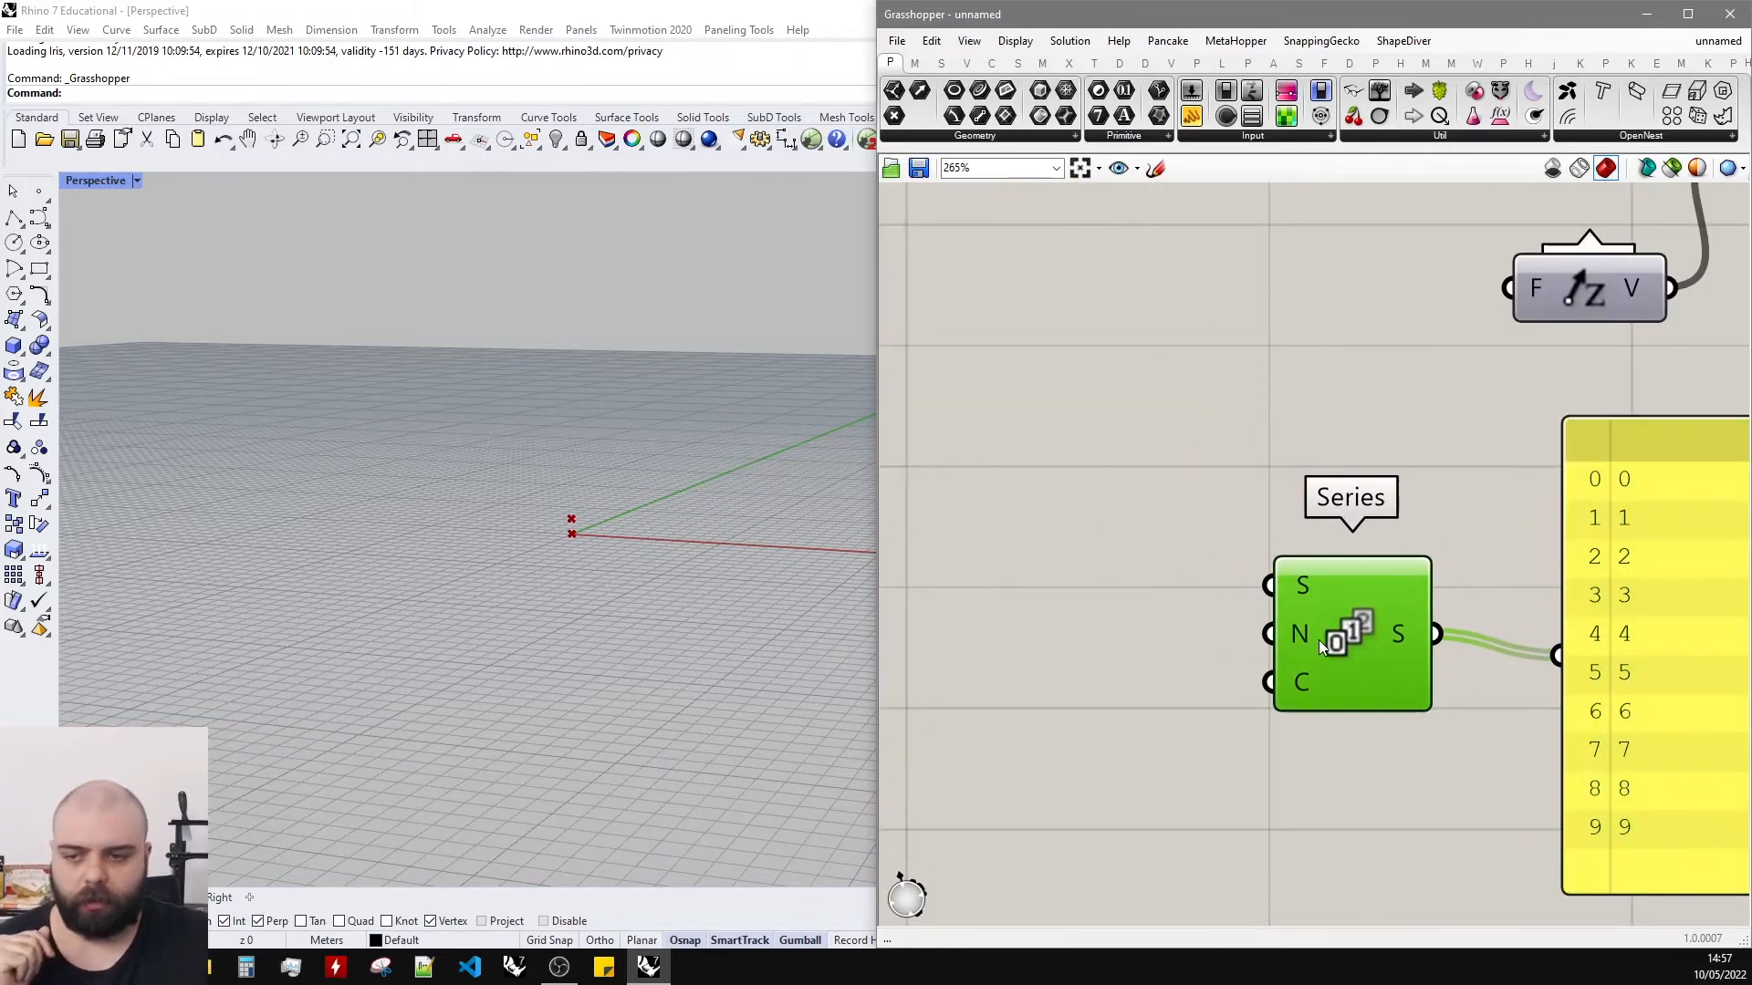
left_click_drag(1194, 549, 1332, 730)
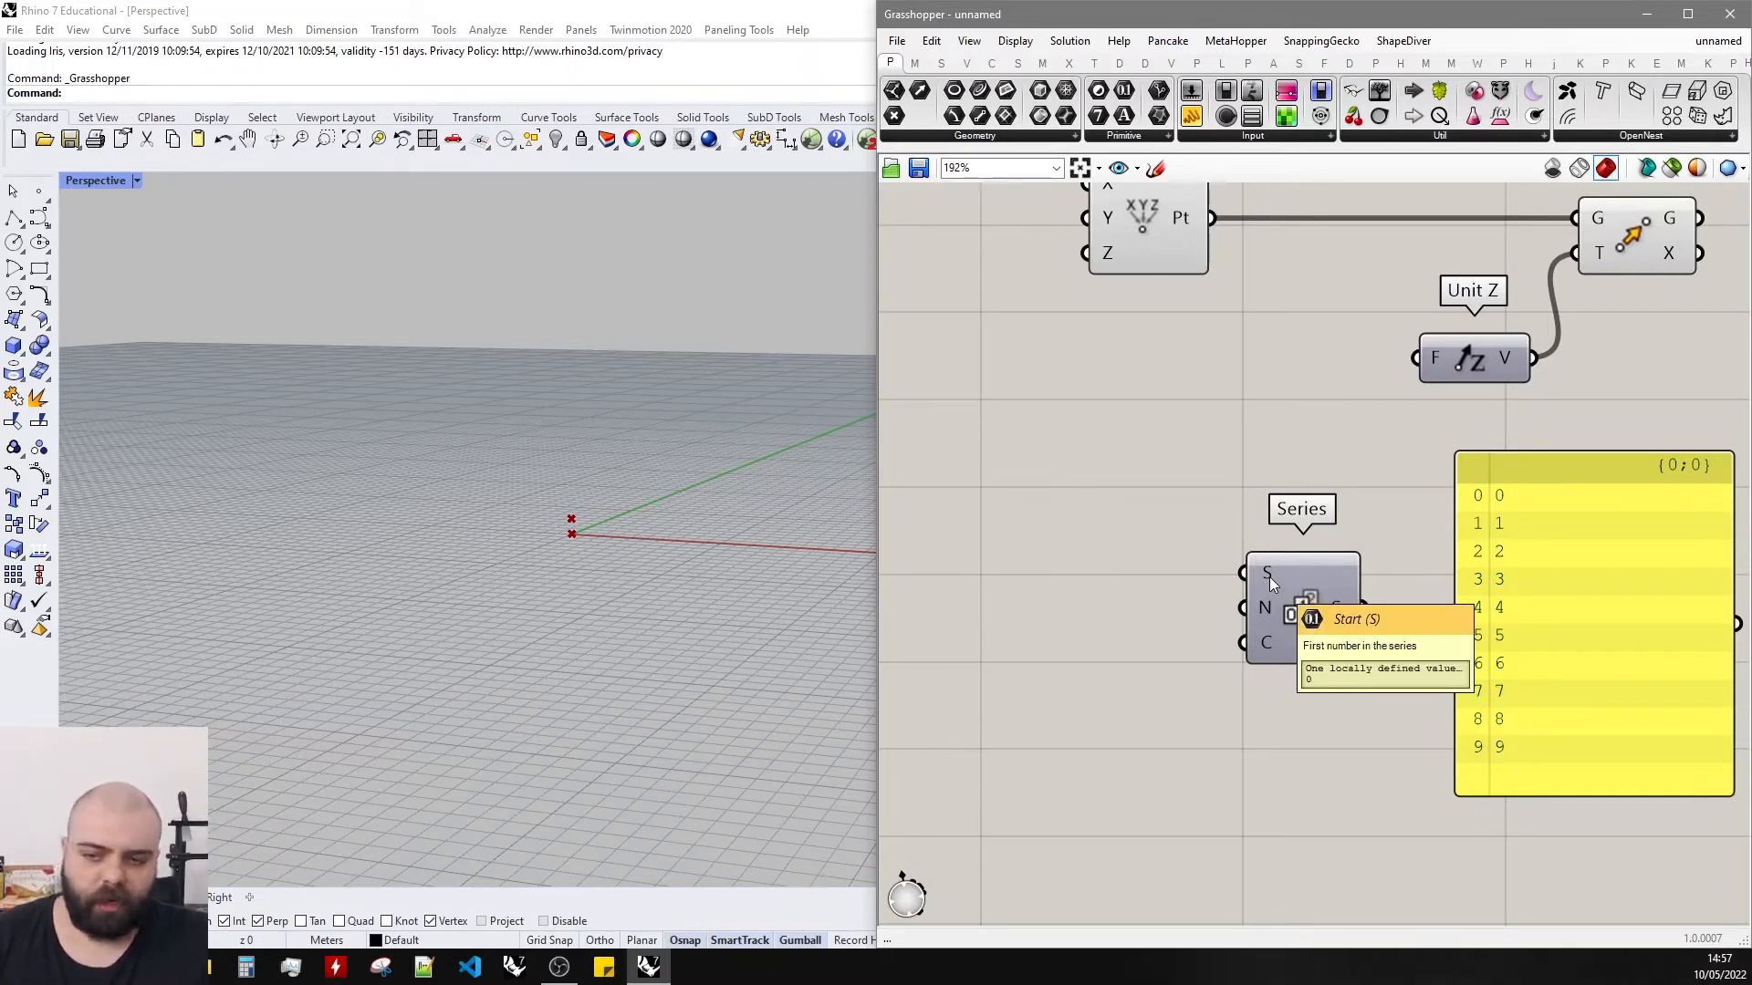
double_click(1142, 553)
type("2")
key("Return")
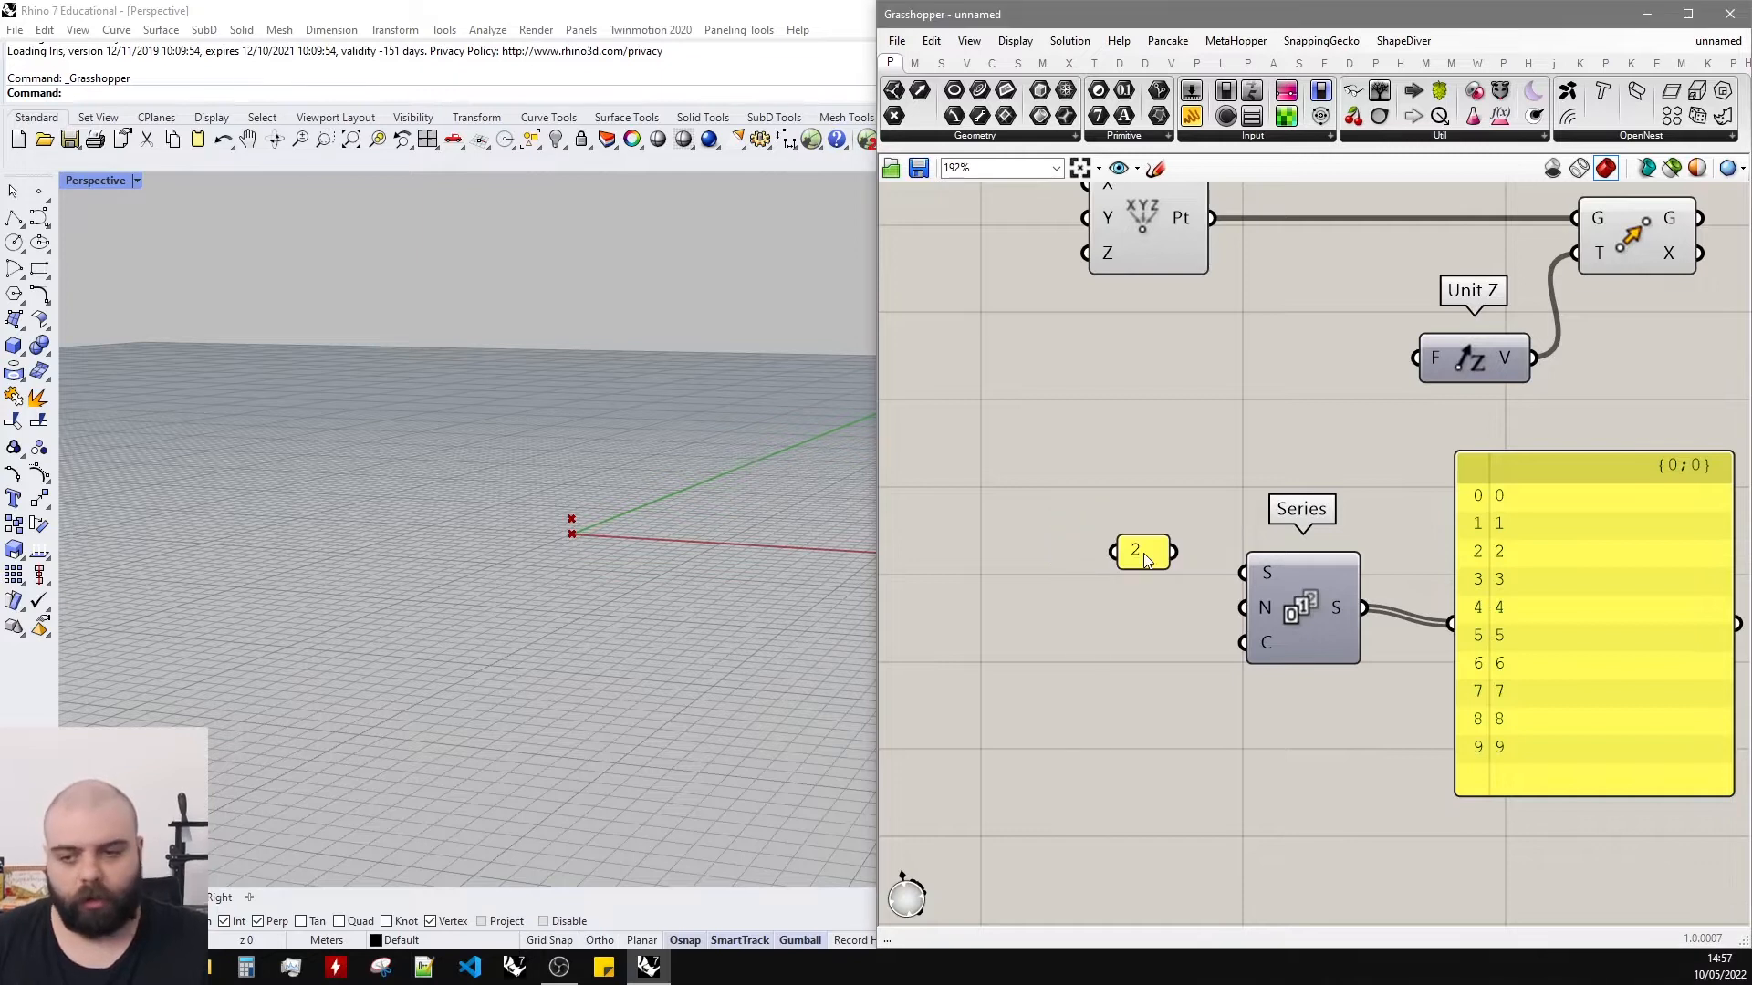
scroll(1147, 558, "up", 1)
left_click_drag(1178, 551, 1260, 576)
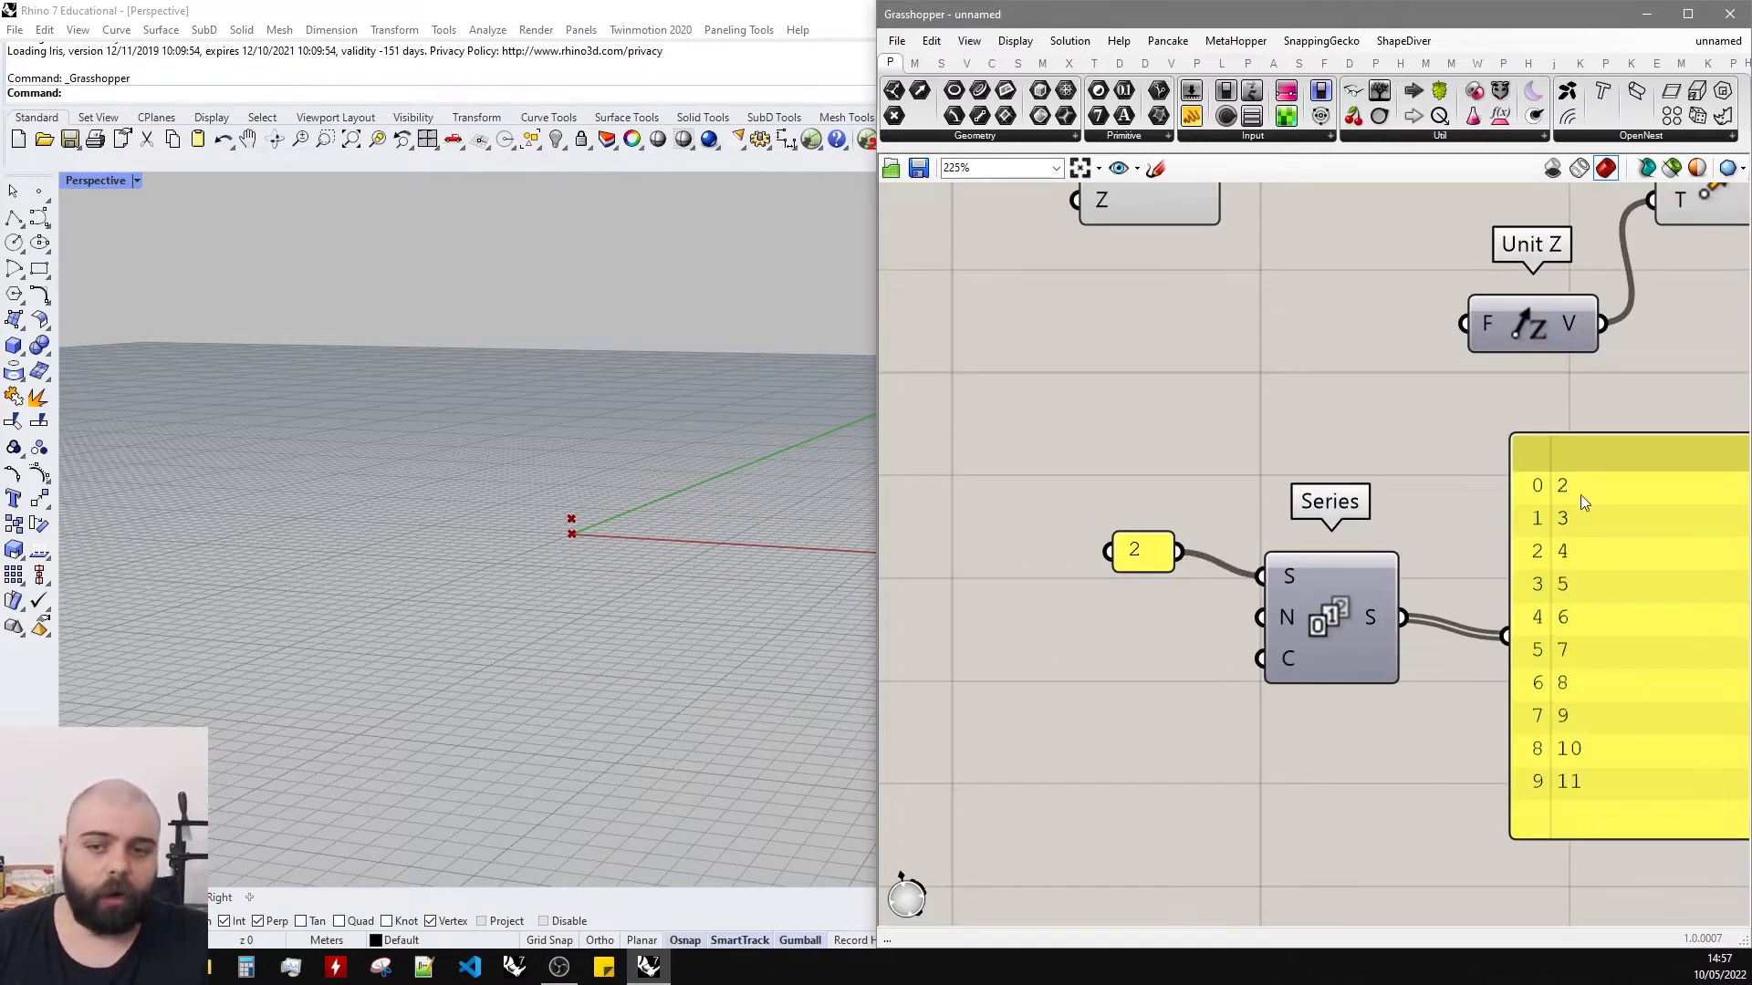
Set the panel feeding the Series start input to 10.
double_click(1139, 561)
type("10")
left_click(1196, 707)
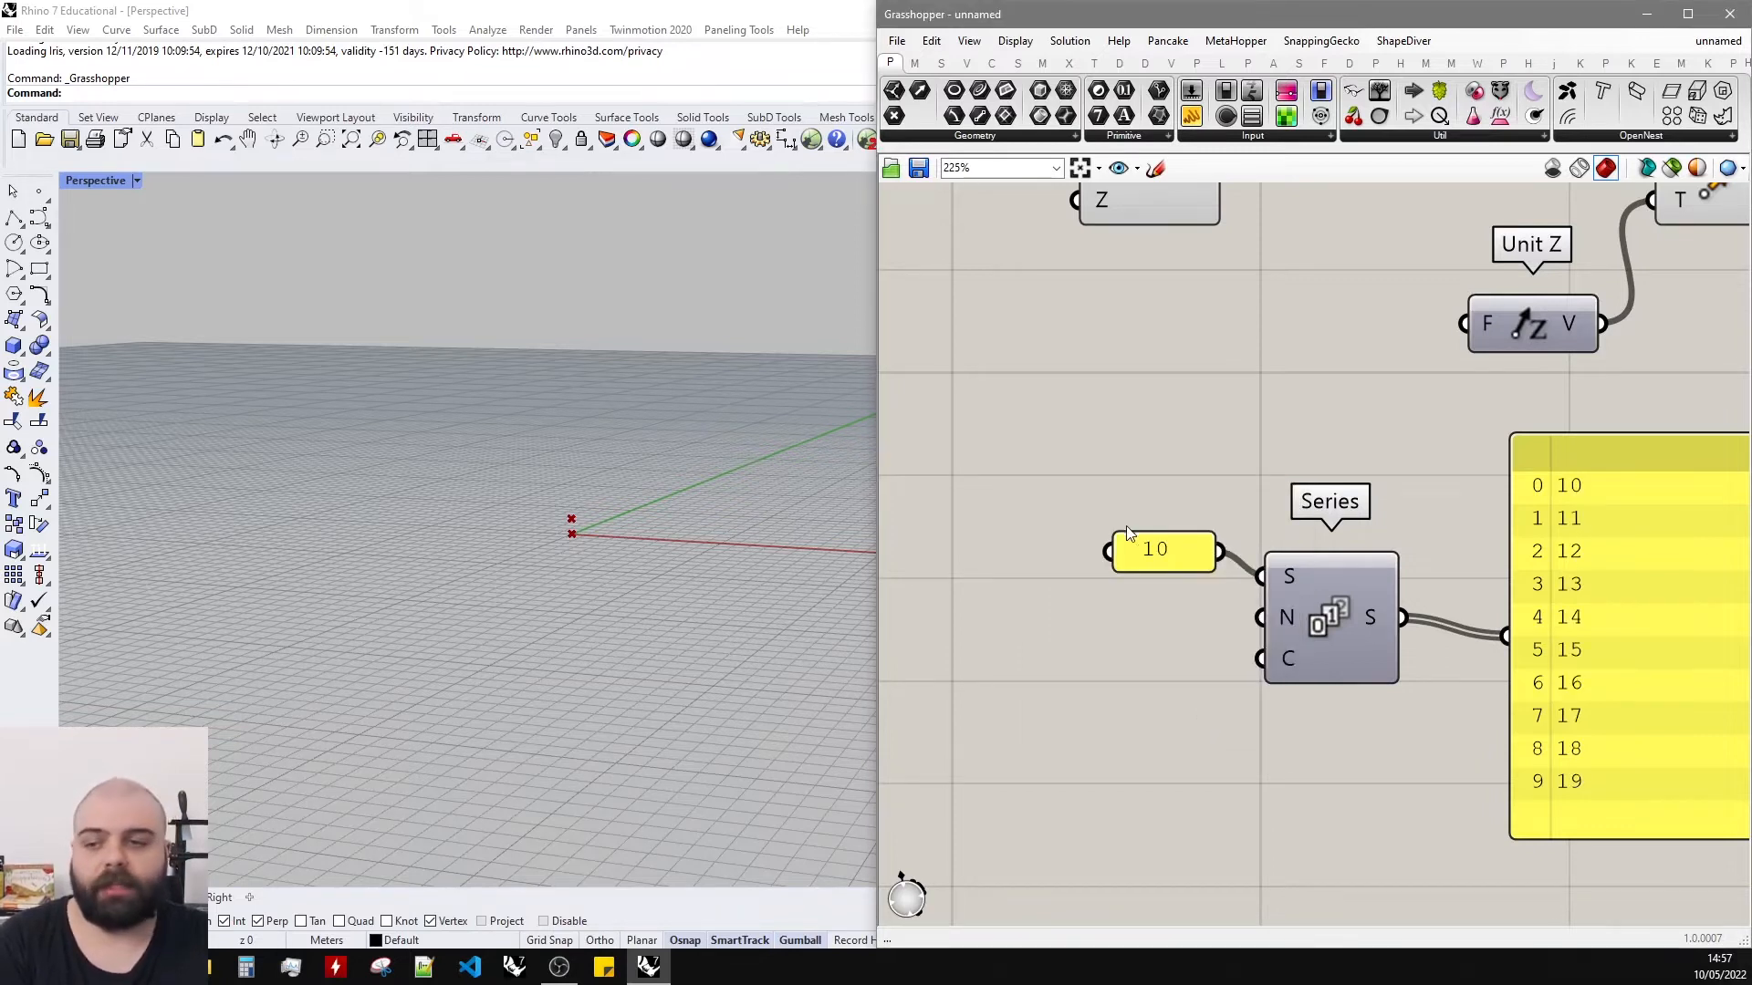
Shift the start panel slightly away from the Series component and set its value to 0.
left_click_drag(1165, 552, 1153, 545)
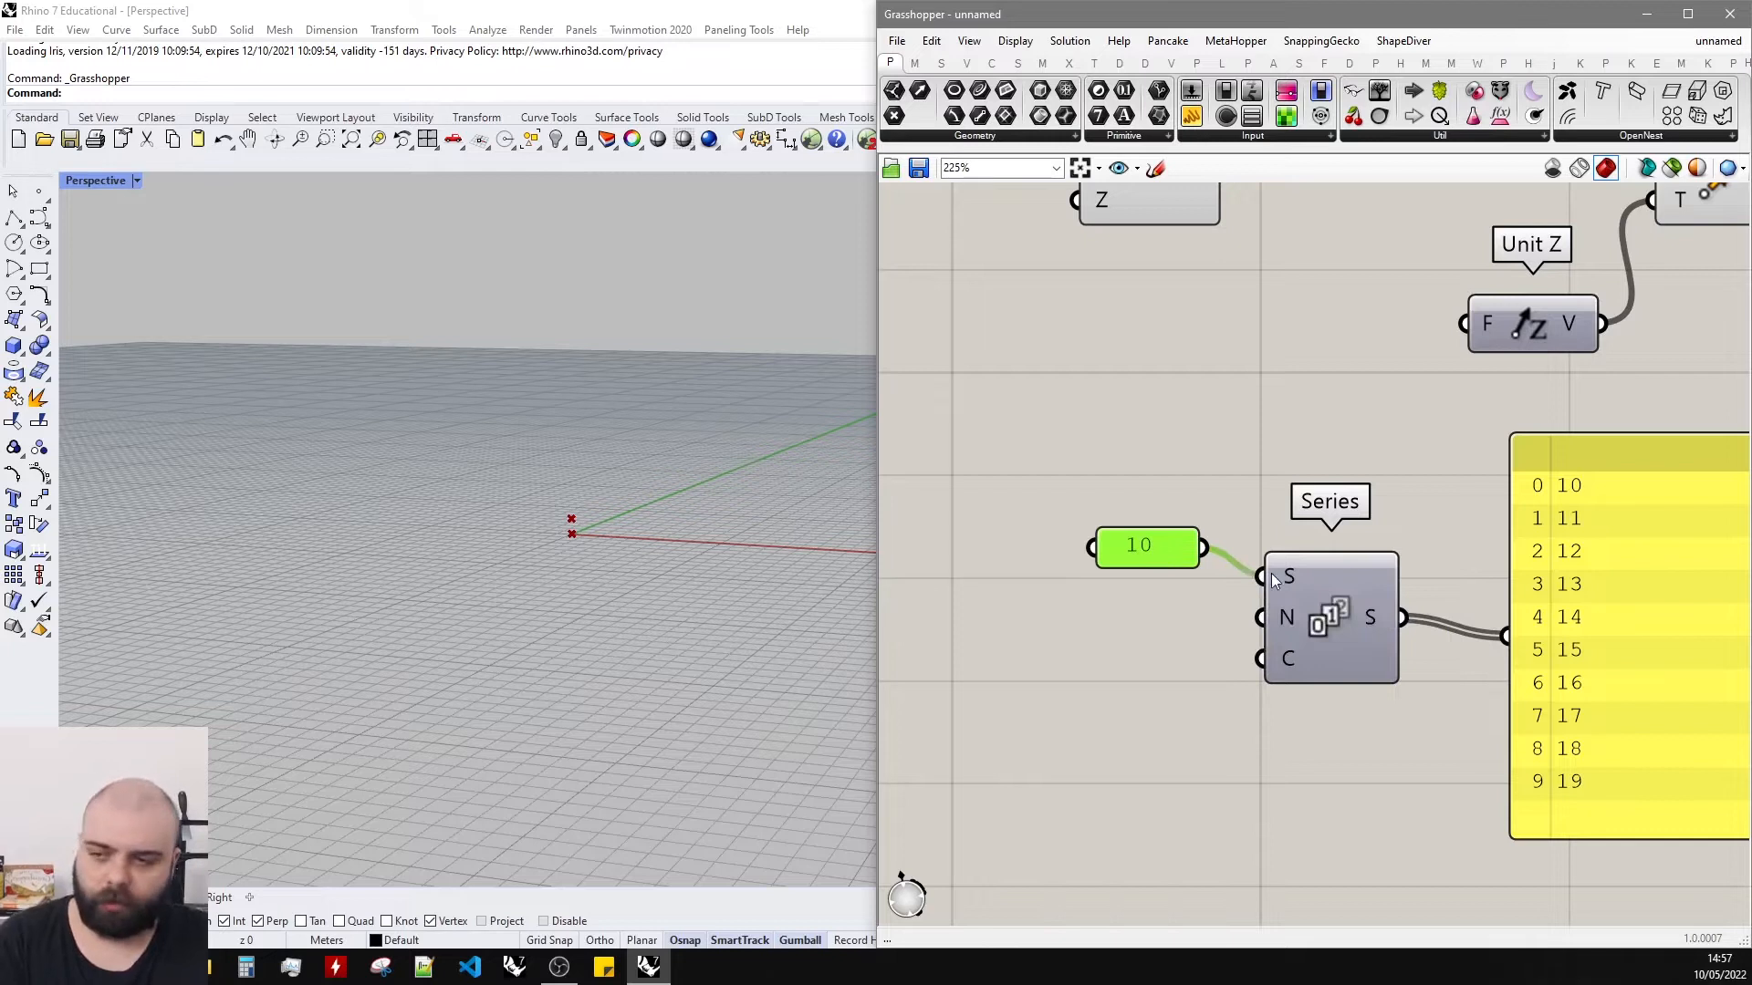
double_click(1148, 544)
type("0")
left_click(1196, 691)
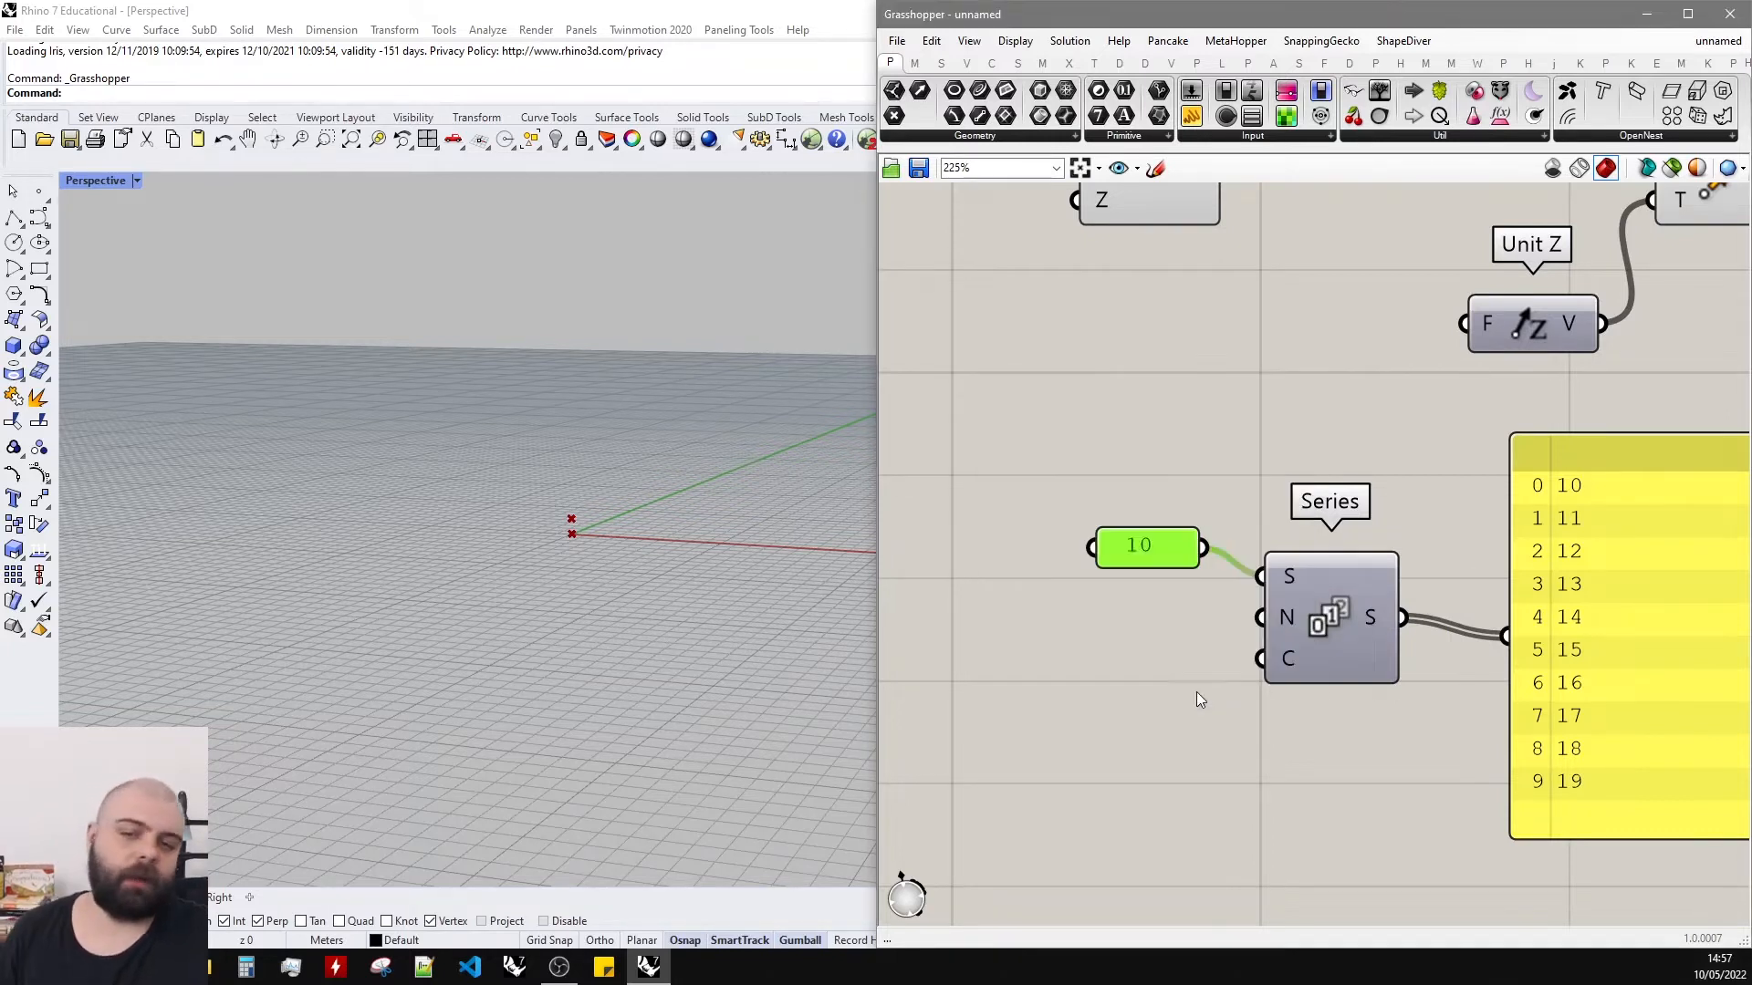
right_click_drag(785, 538, 626, 577)
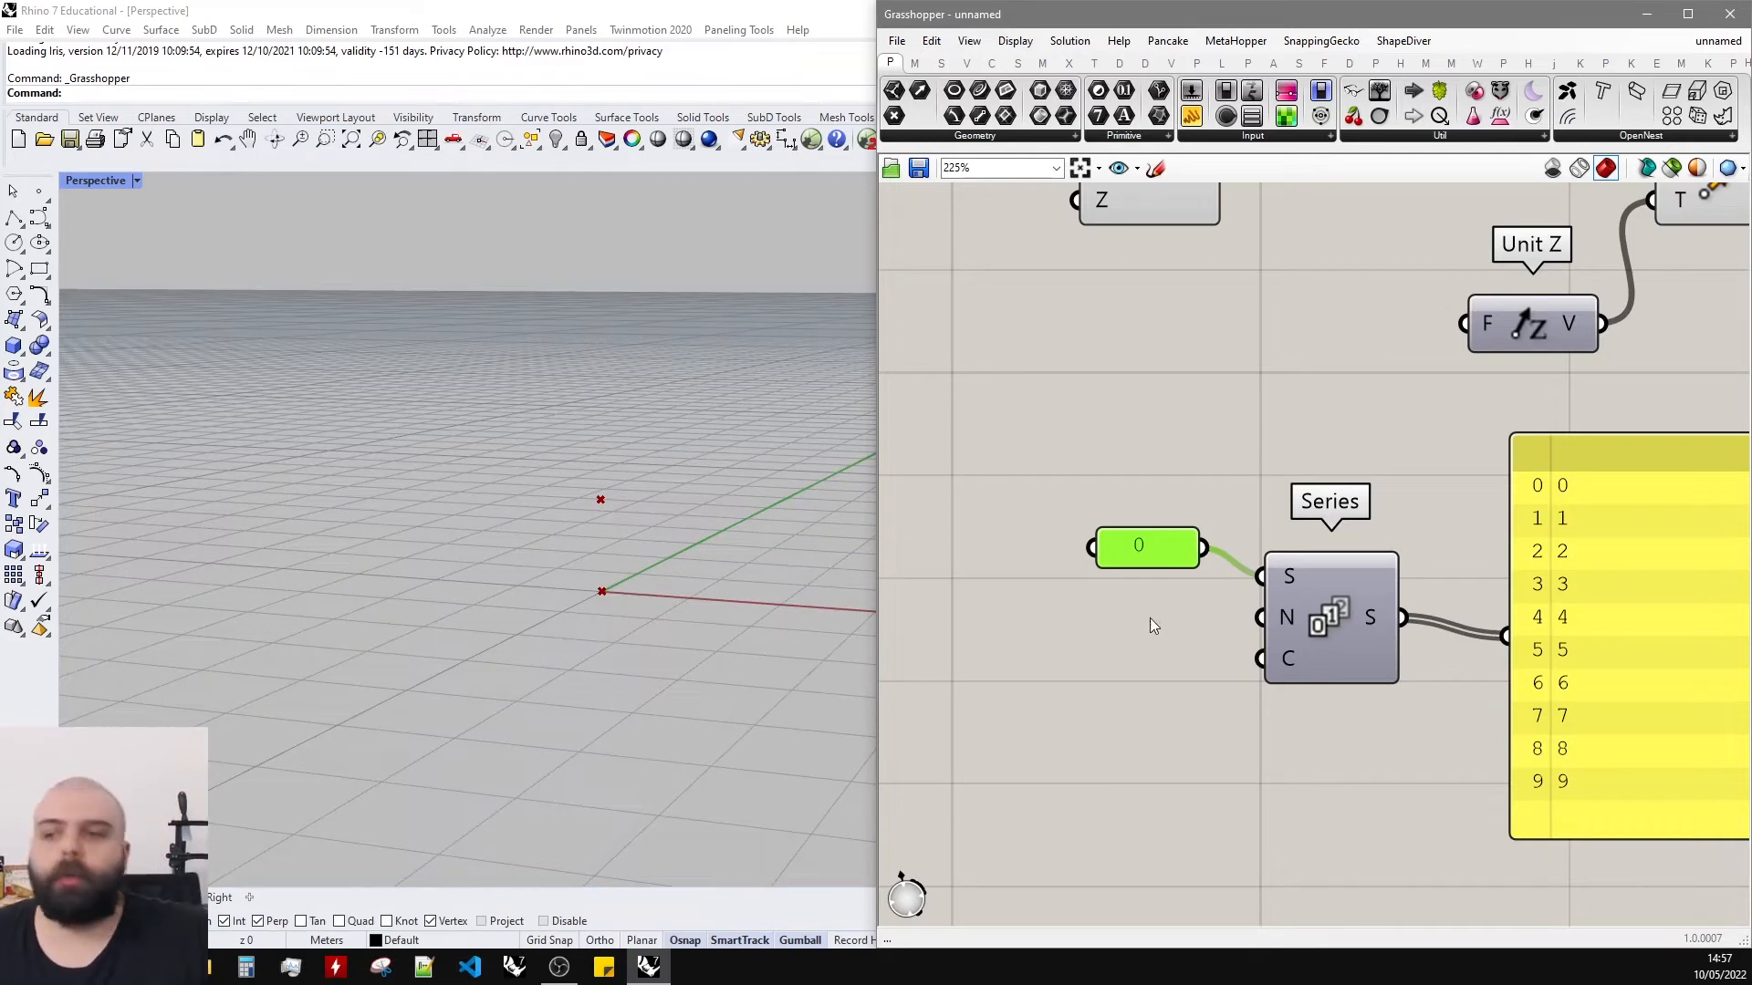
scroll(1332, 556, "down", 2)
left_click(1323, 543)
Sketch an arrow from value 0 to value 1 on the Series output panel with a plus sign beside it.
mouse_move(1294, 614)
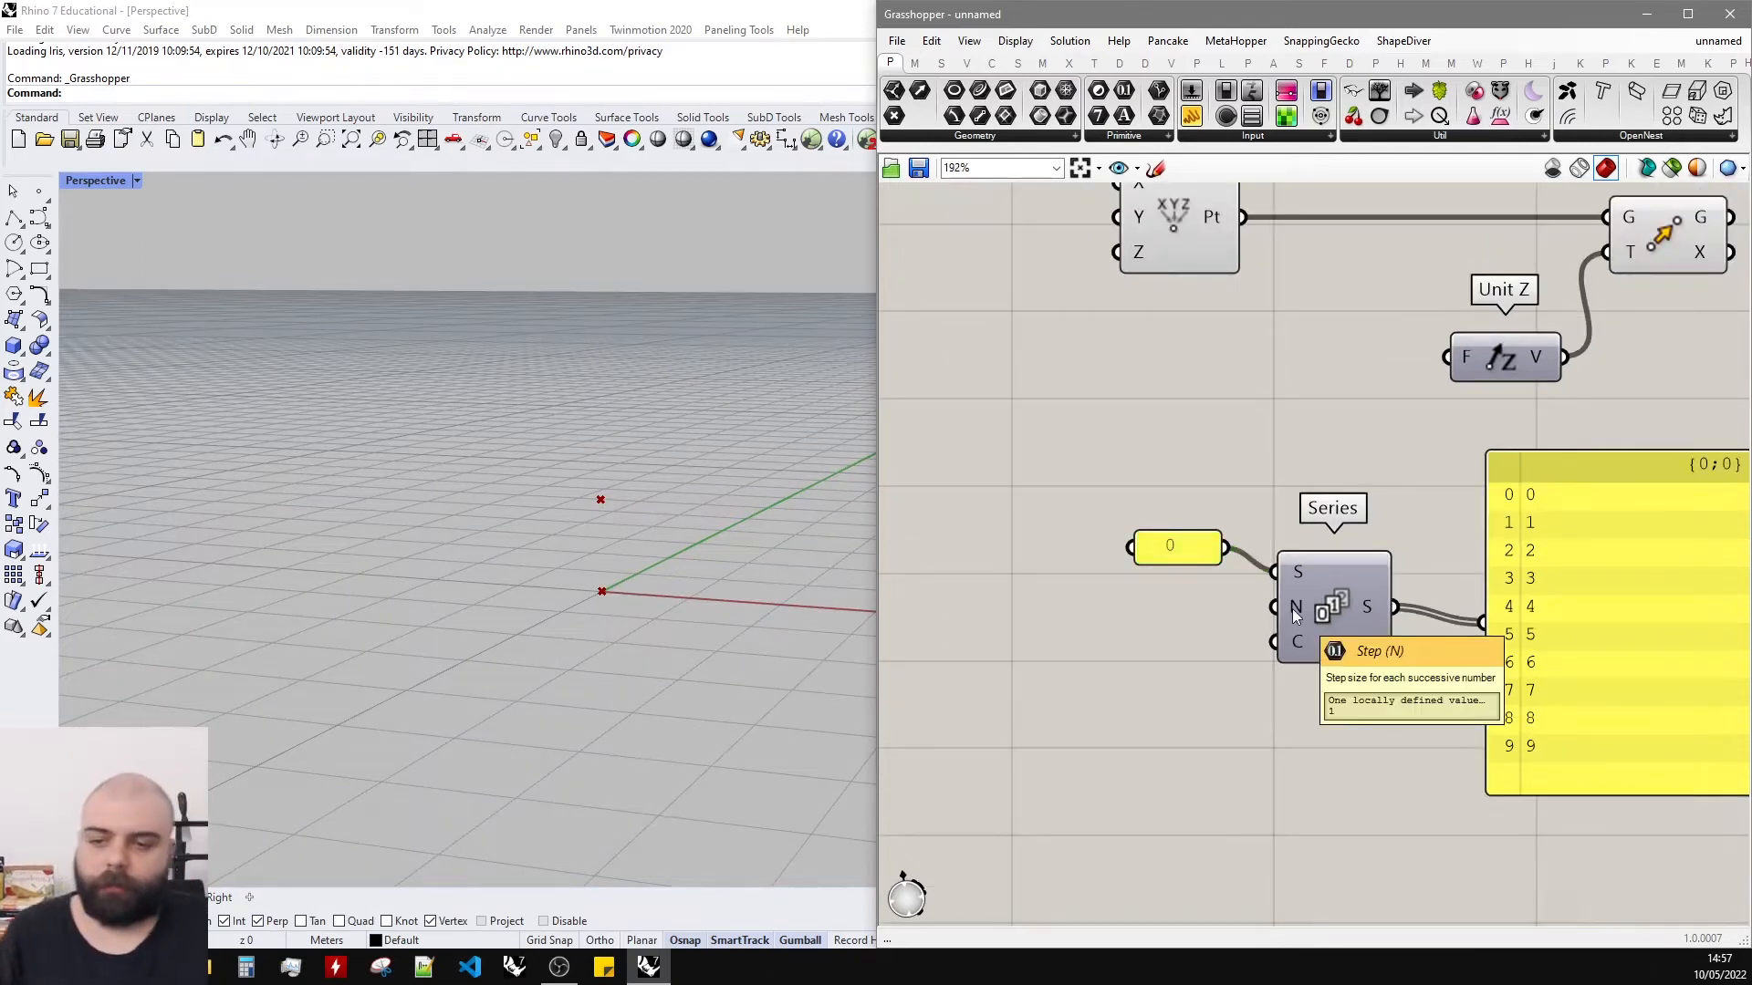
scroll(1135, 502, "down", 3)
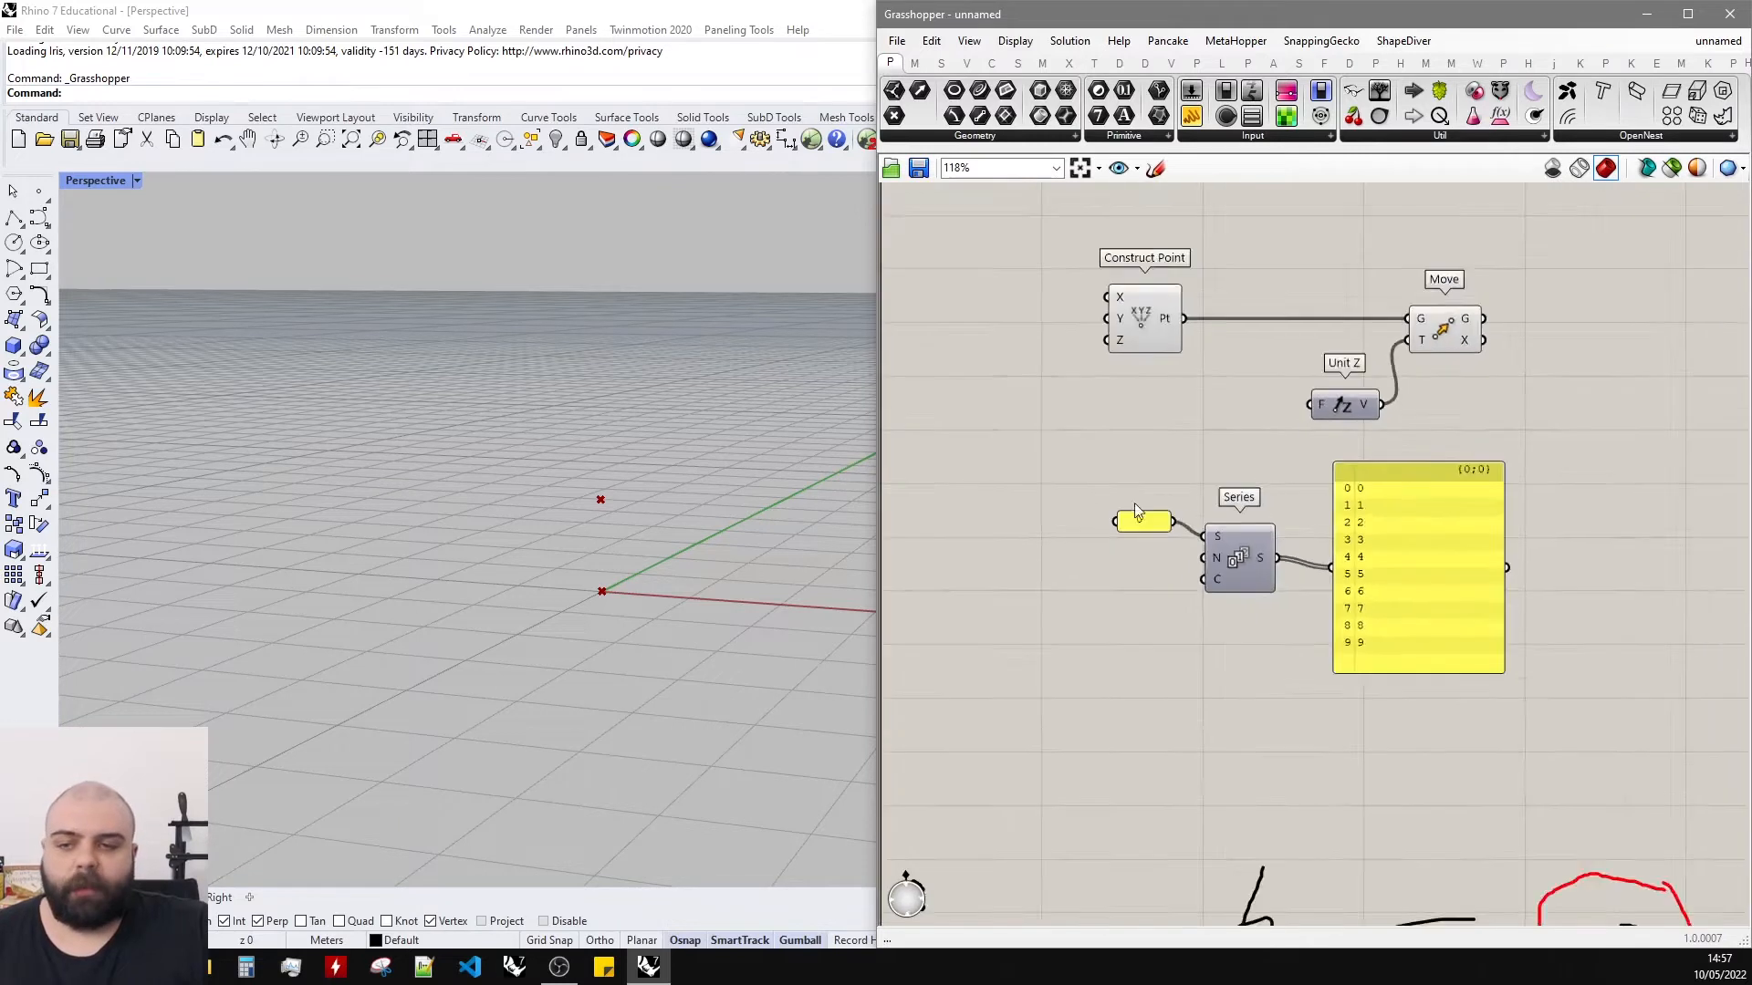
scroll(1418, 523, "up", 3)
left_click(1156, 168)
scroll(1355, 467, "up", 5)
scroll(1356, 472, "up", 3)
mouse_move(1289, 453)
left_mouse_down()
mouse_move(1439, 531)
mouse_move(1306, 588)
mouse_move(1308, 538)
mouse_move(1333, 606)
mouse_move(1382, 618)
left_mouse_up()
scroll(1304, 556, "down", 3)
mouse_move(1428, 508)
left_mouse_down()
mouse_move(1420, 560)
mouse_move(1454, 550)
left_mouse_up()
scroll(1449, 639, "down", 2)
scroll(1362, 591, "up", 2)
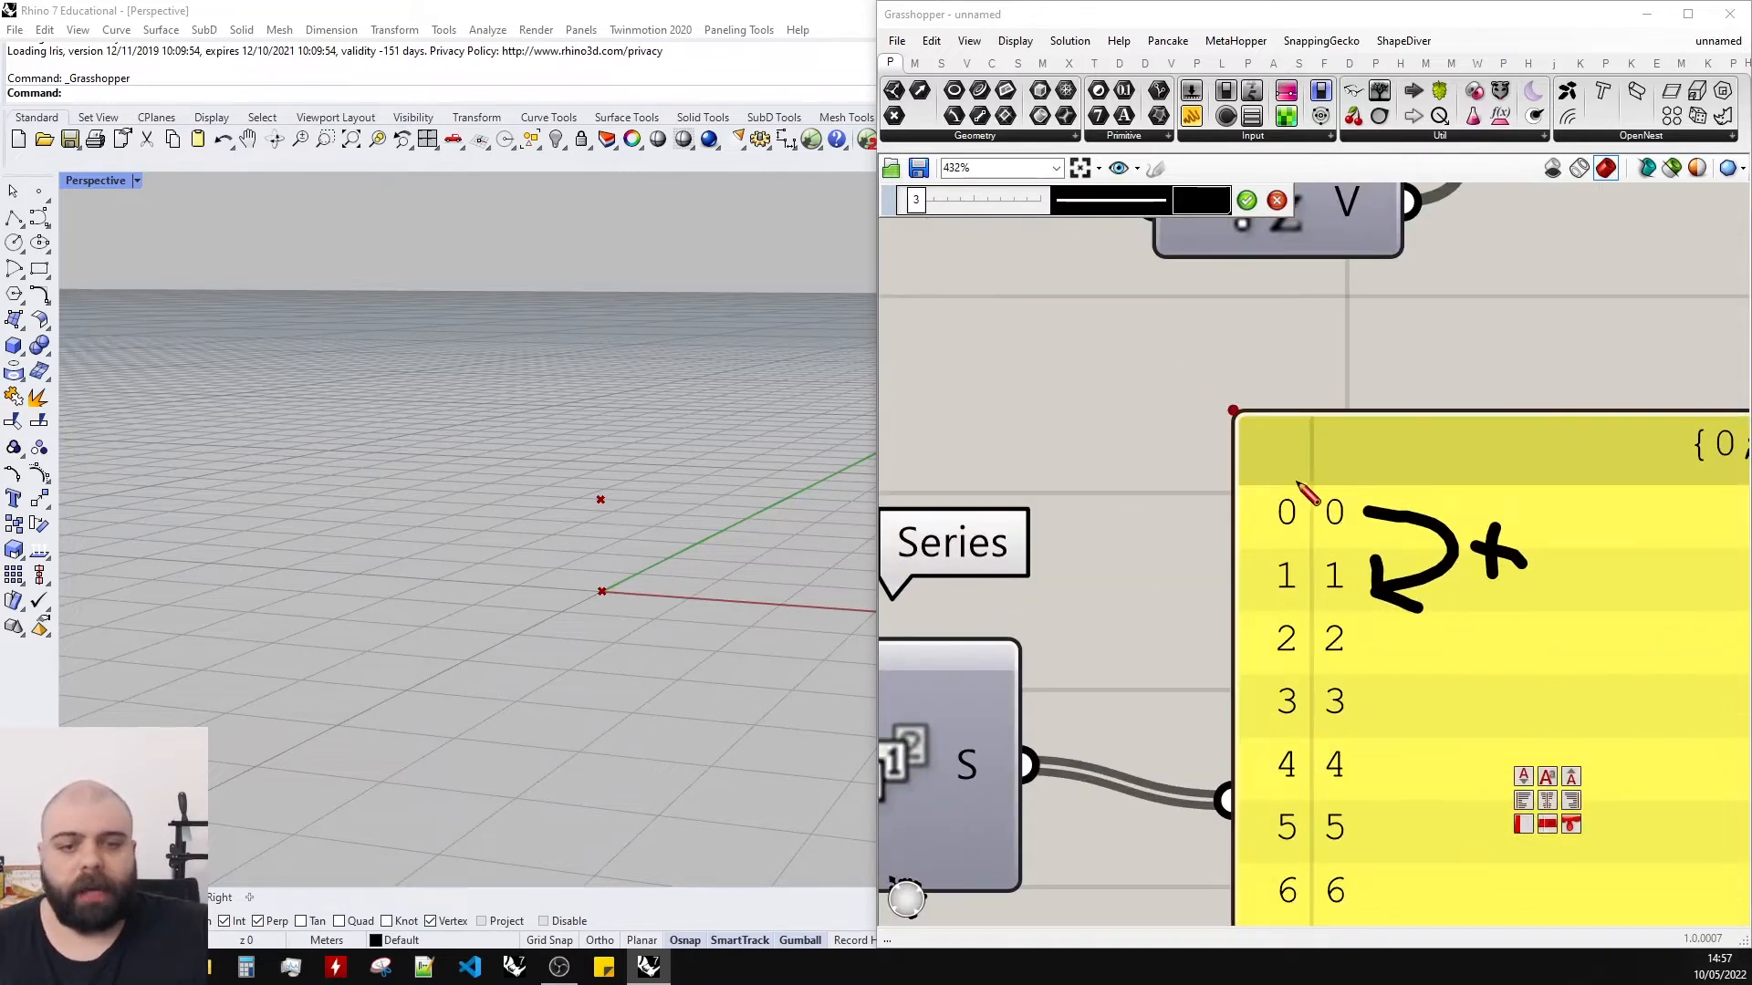
Complete the +1 label, extend the sketched arrows down through the following list values, and close the sketch without keeping it.
scroll(1499, 660, "down", 2)
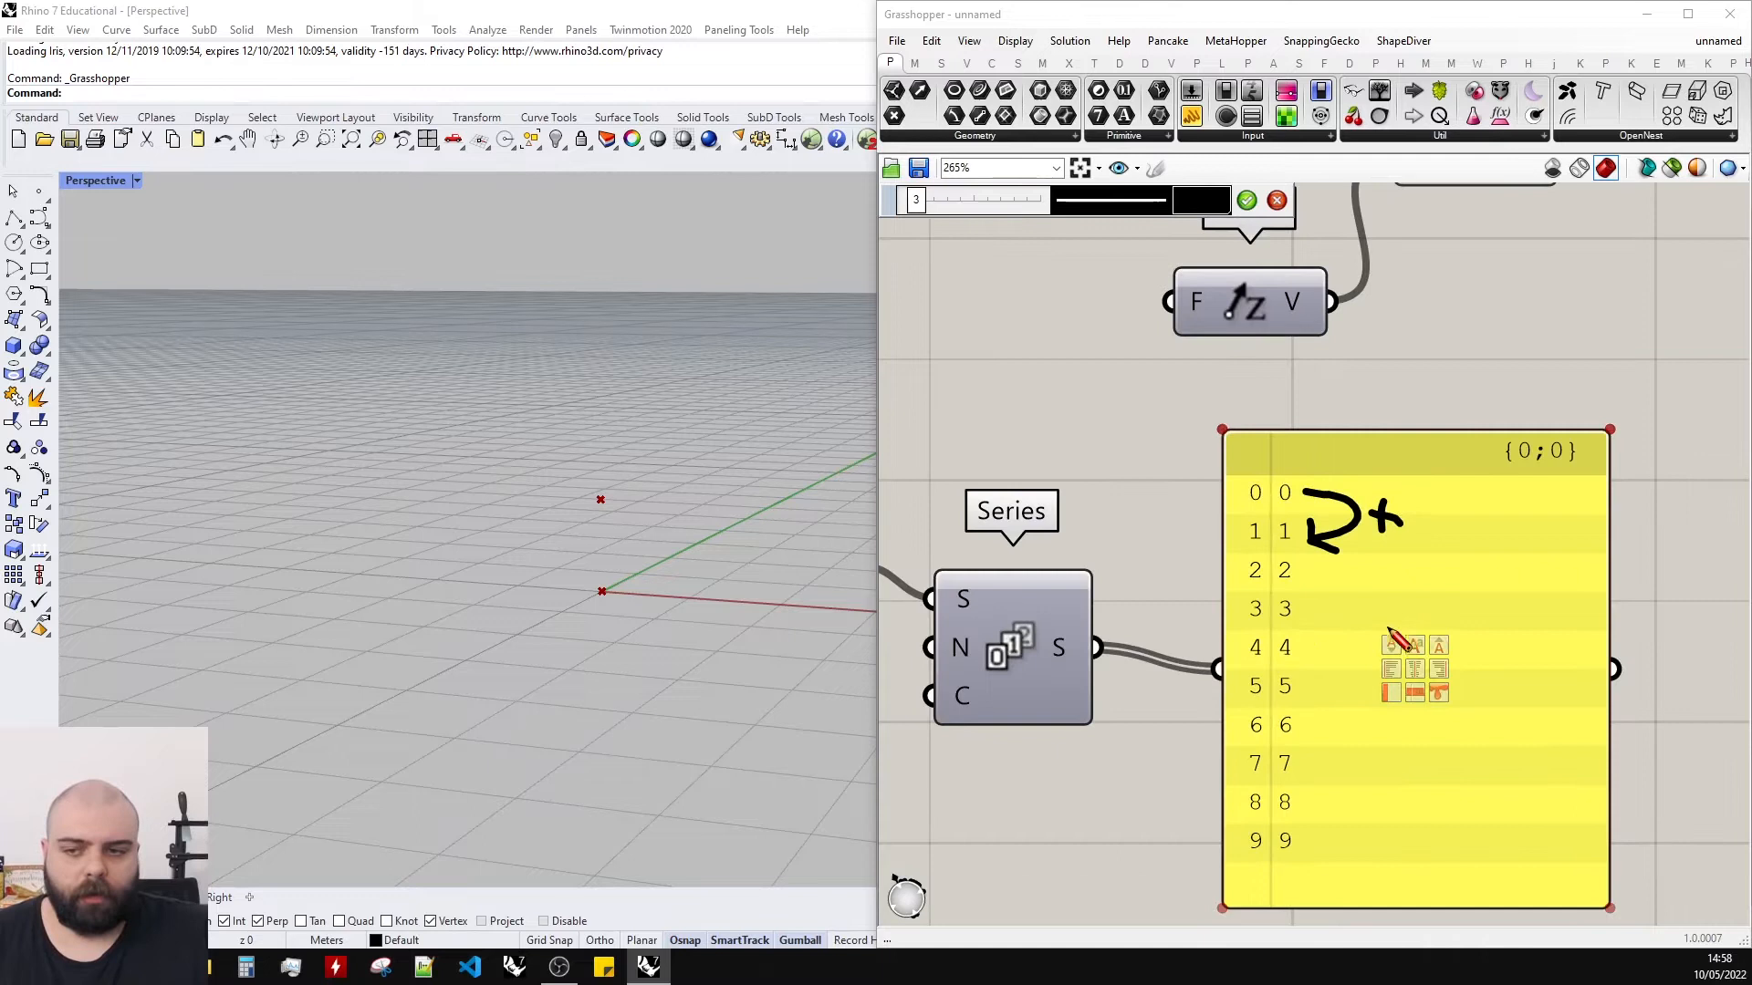
scroll(1396, 676, "up", 3)
mouse_move(1251, 458)
left_mouse_down()
mouse_move(1332, 493)
mouse_move(1323, 540)
mouse_move(1369, 593)
mouse_move(1291, 604)
mouse_move(1288, 663)
left_mouse_up()
scroll(1288, 666, "down", 2)
scroll(1284, 675, "up", 2)
scroll(1283, 677, "up", 1)
left_click_drag(1251, 559, 1317, 686)
scroll(1290, 626, "down", 1)
scroll(1317, 686, "down", 2)
scroll(1290, 438, "up", 3)
scroll(1224, 434, "down", 2)
scroll(1287, 411, "up", 2)
left_click_drag(1250, 403, 1292, 436)
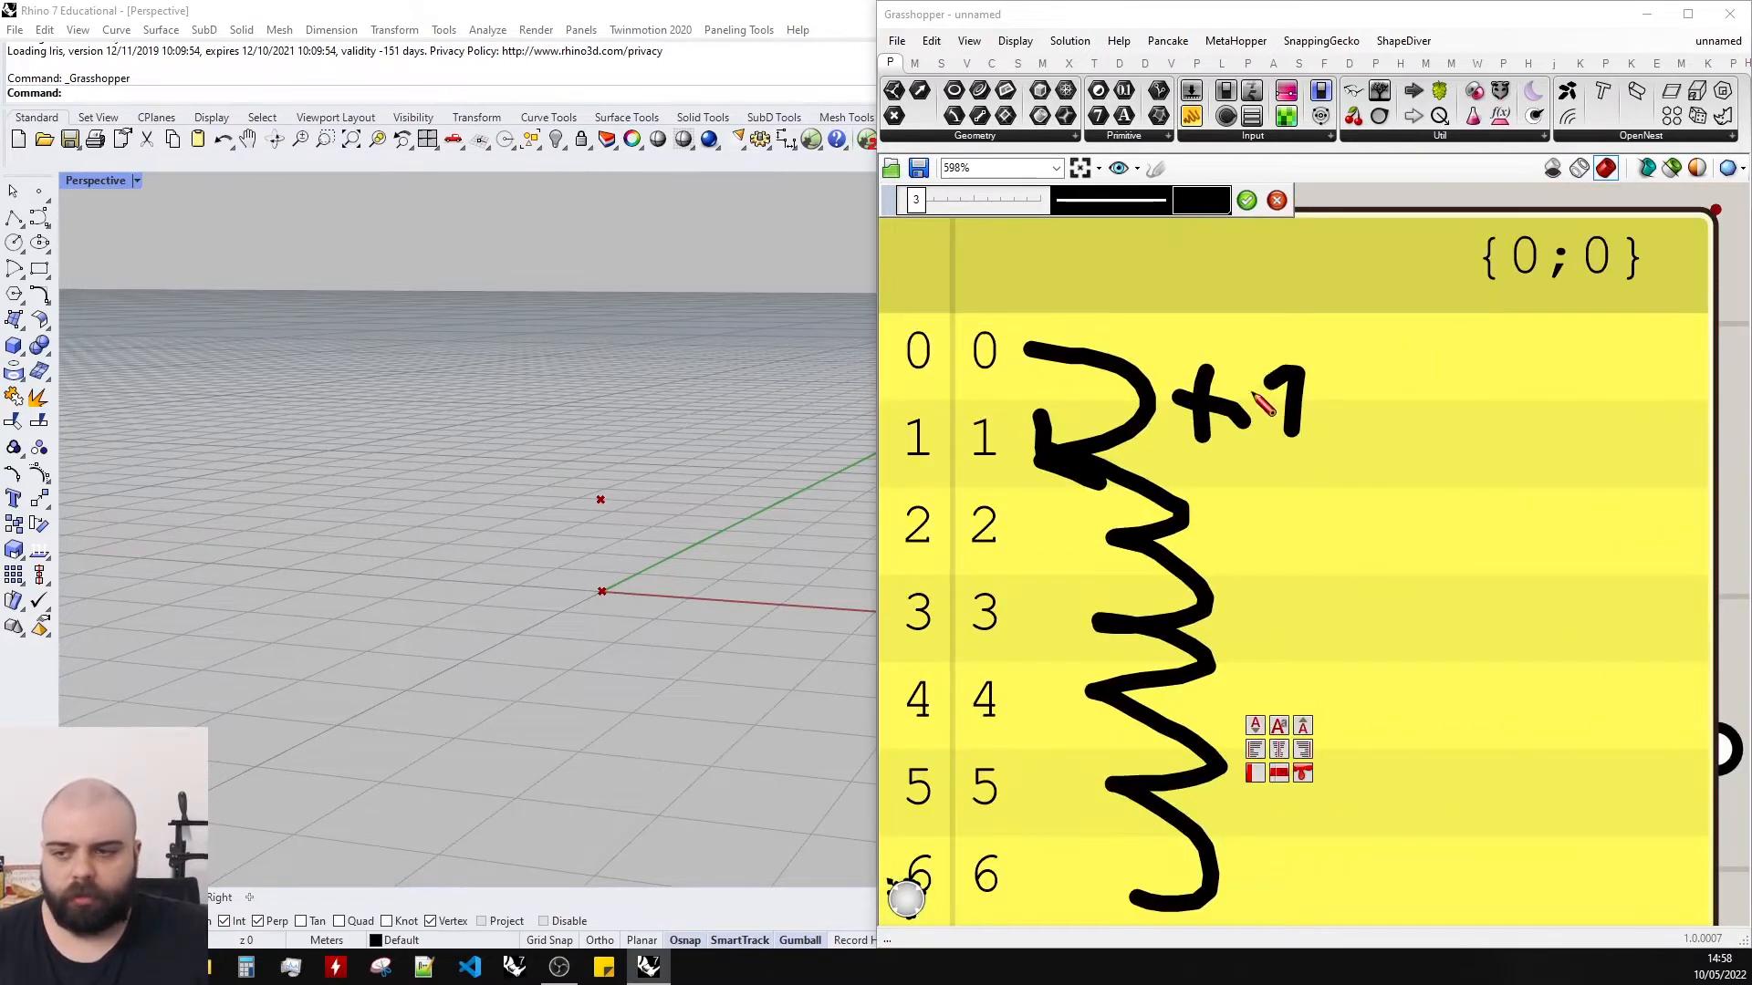
mouse_move(1250, 502)
left_mouse_down()
mouse_move(1294, 548)
mouse_move(1300, 721)
left_mouse_up()
scroll(1341, 456, "down", 3)
key("Return")
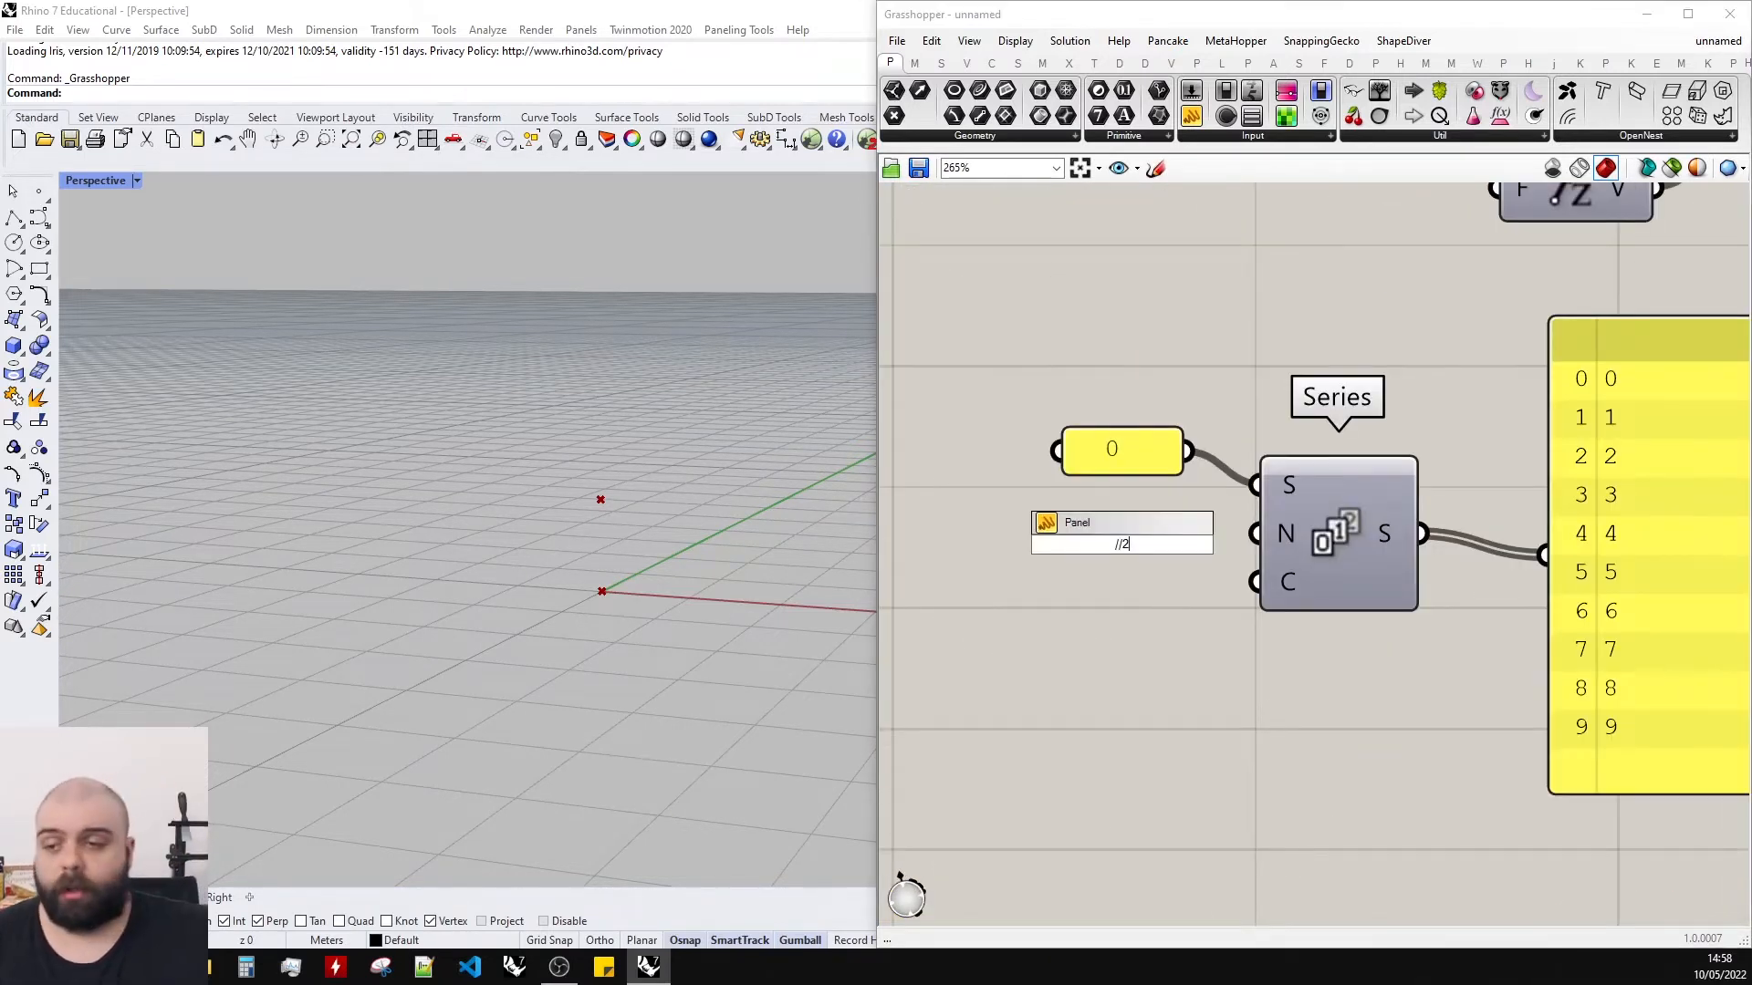
Add a panel with the value 2 and connect it to the N (Step) input of the Series component.
key("Return")
left_click_drag(1160, 547, 1256, 534)
scroll(1259, 529, "down", 3)
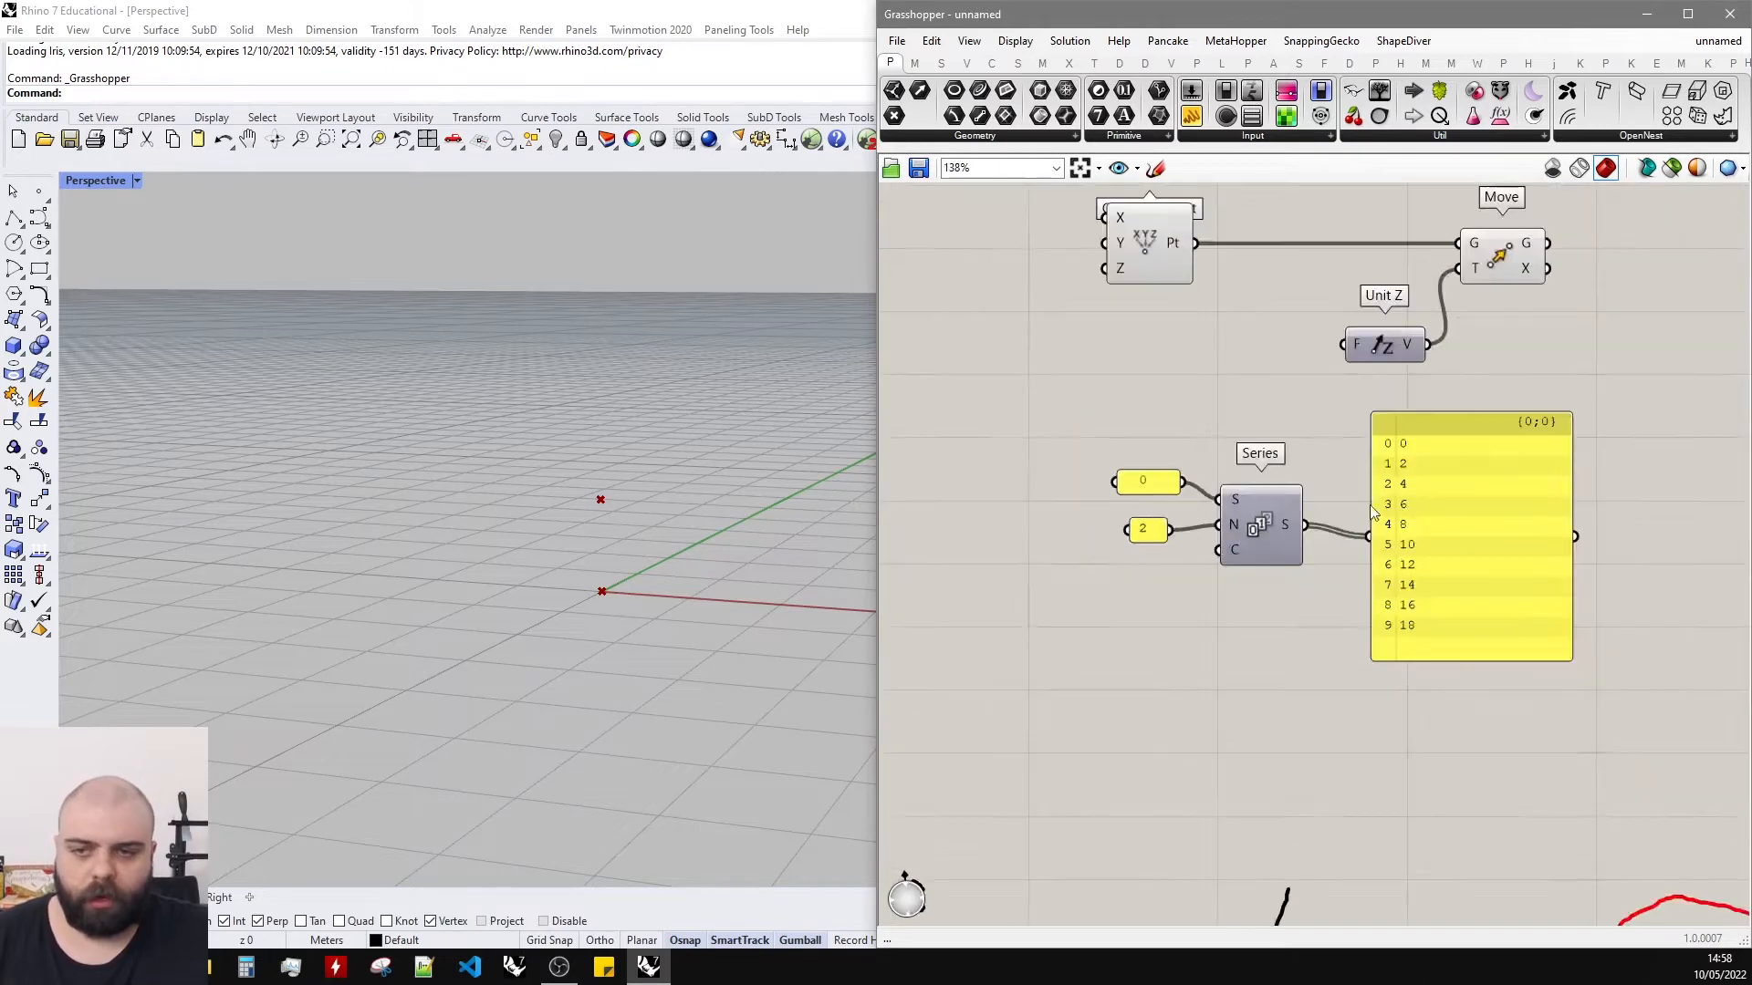
scroll(1371, 512, "up", 4)
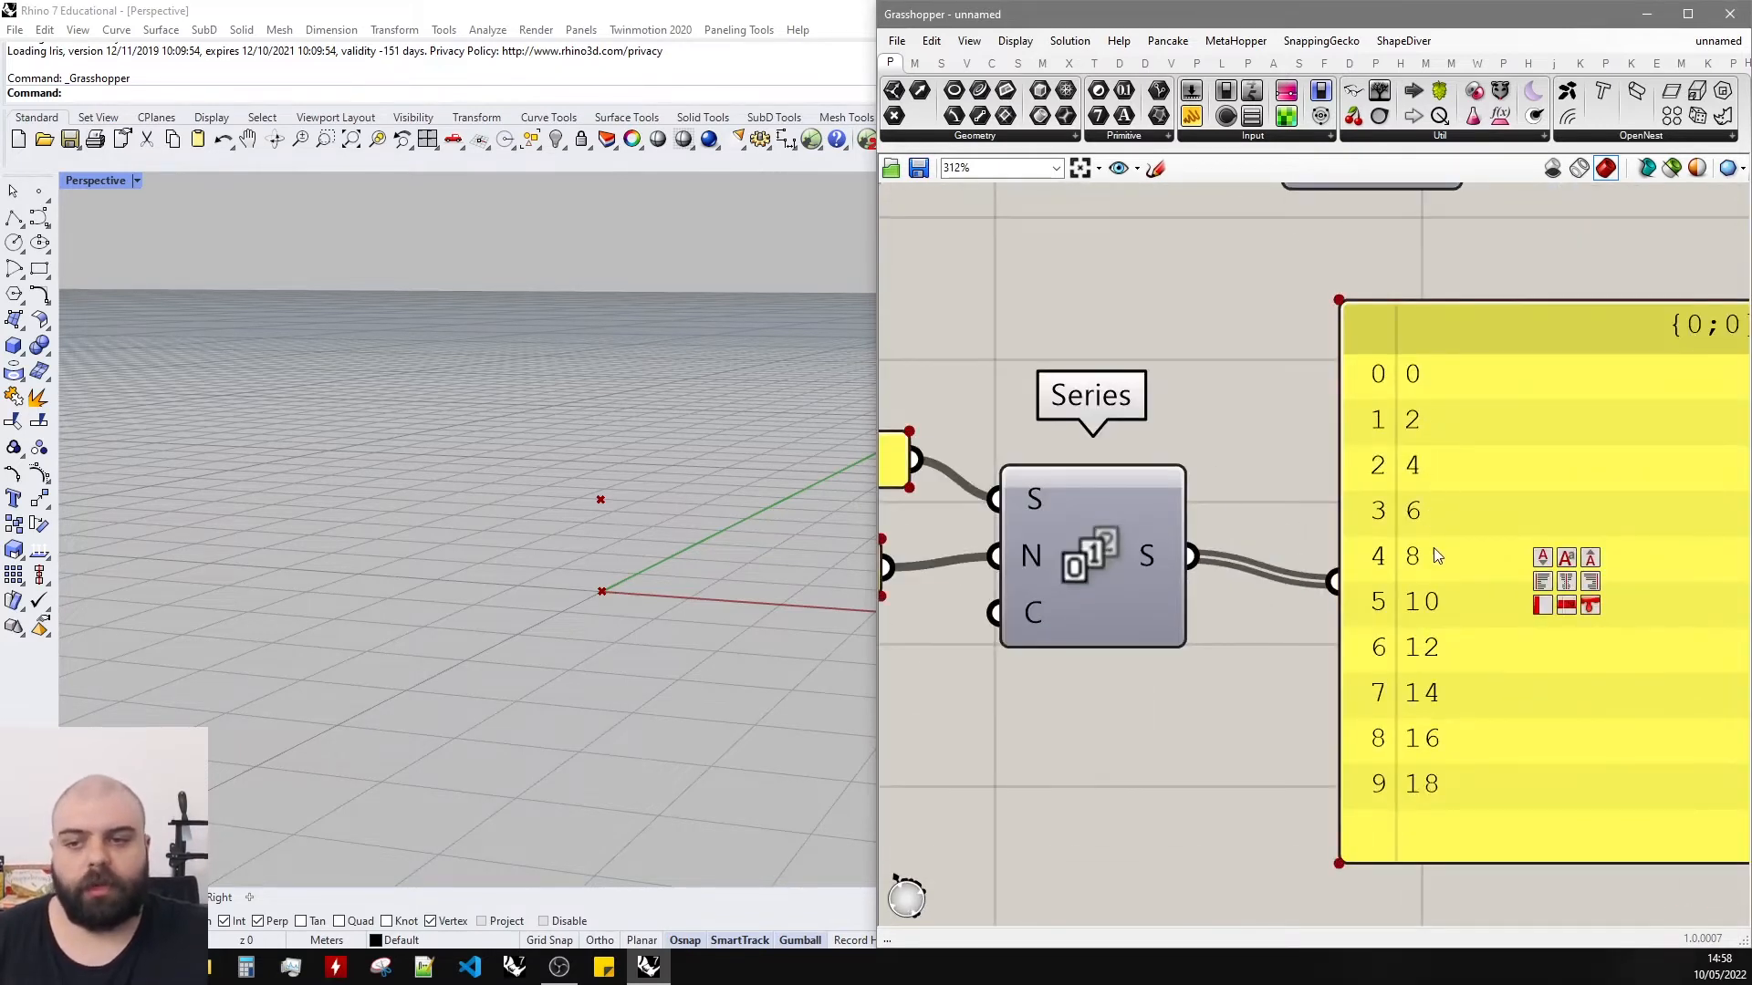
Set the panel feeding the Series step input to 3.
scroll(1466, 506, "down", 4)
scroll(1199, 528, "up", 3)
double_click(1177, 549)
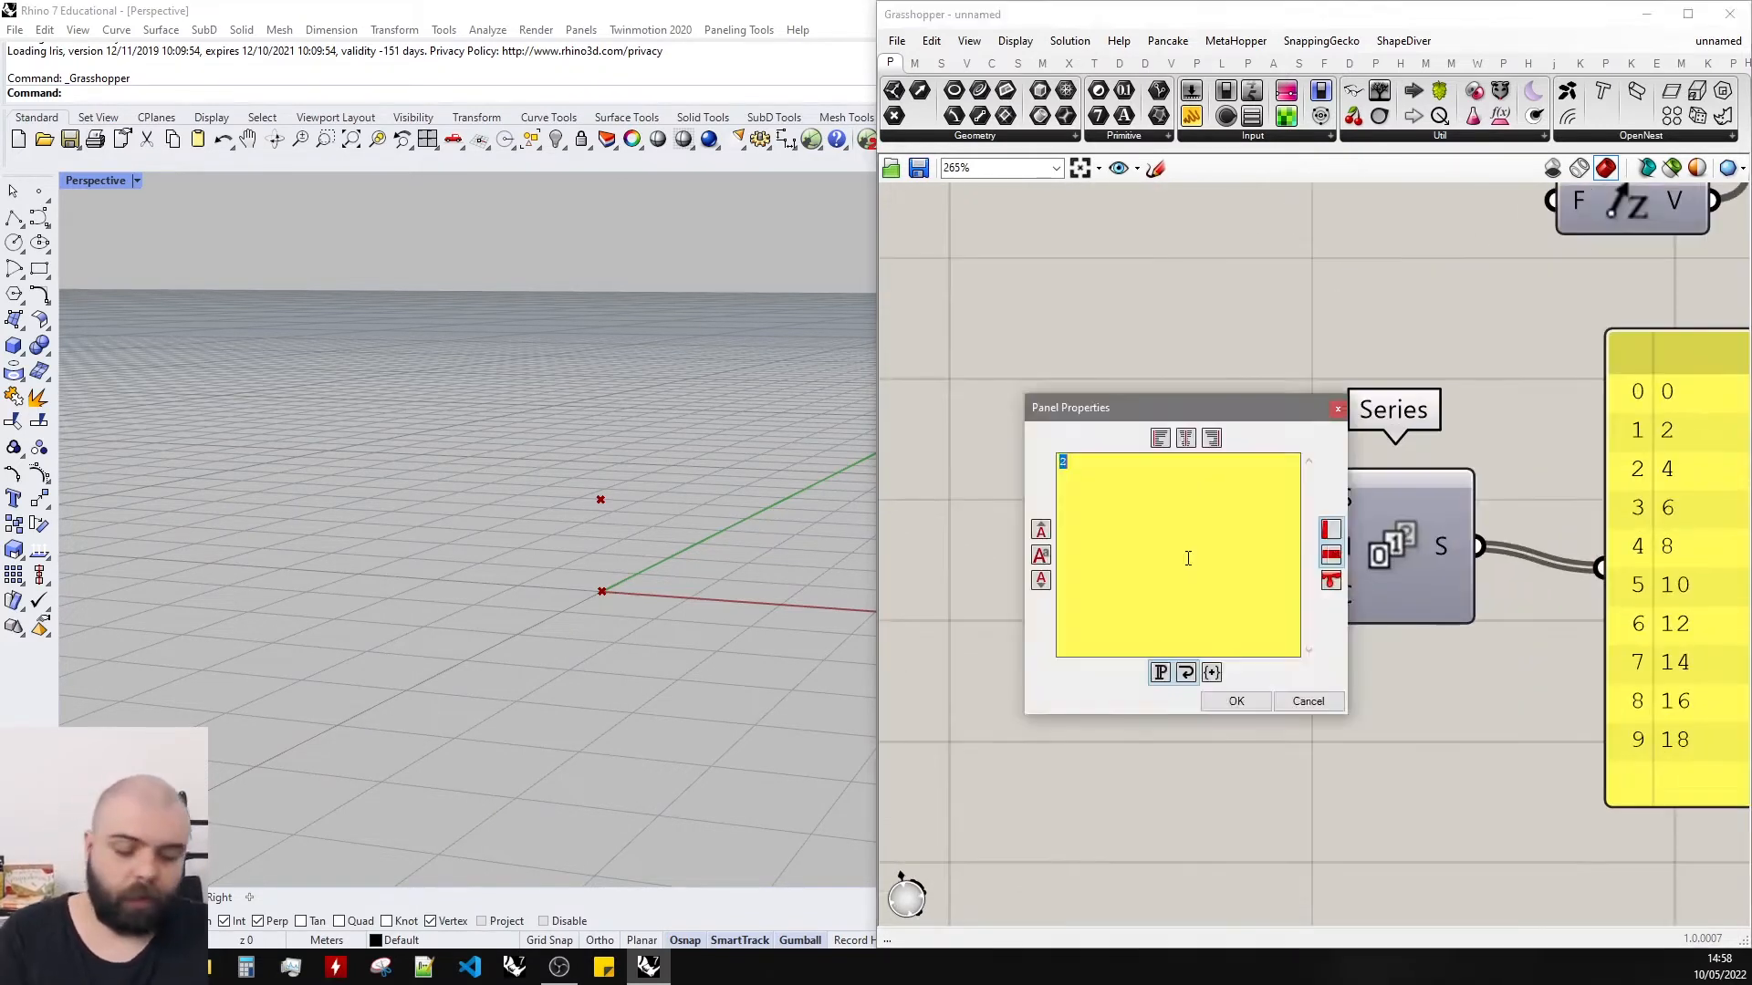
type("3")
left_click(1246, 702)
scroll(1270, 615, "down", 2)
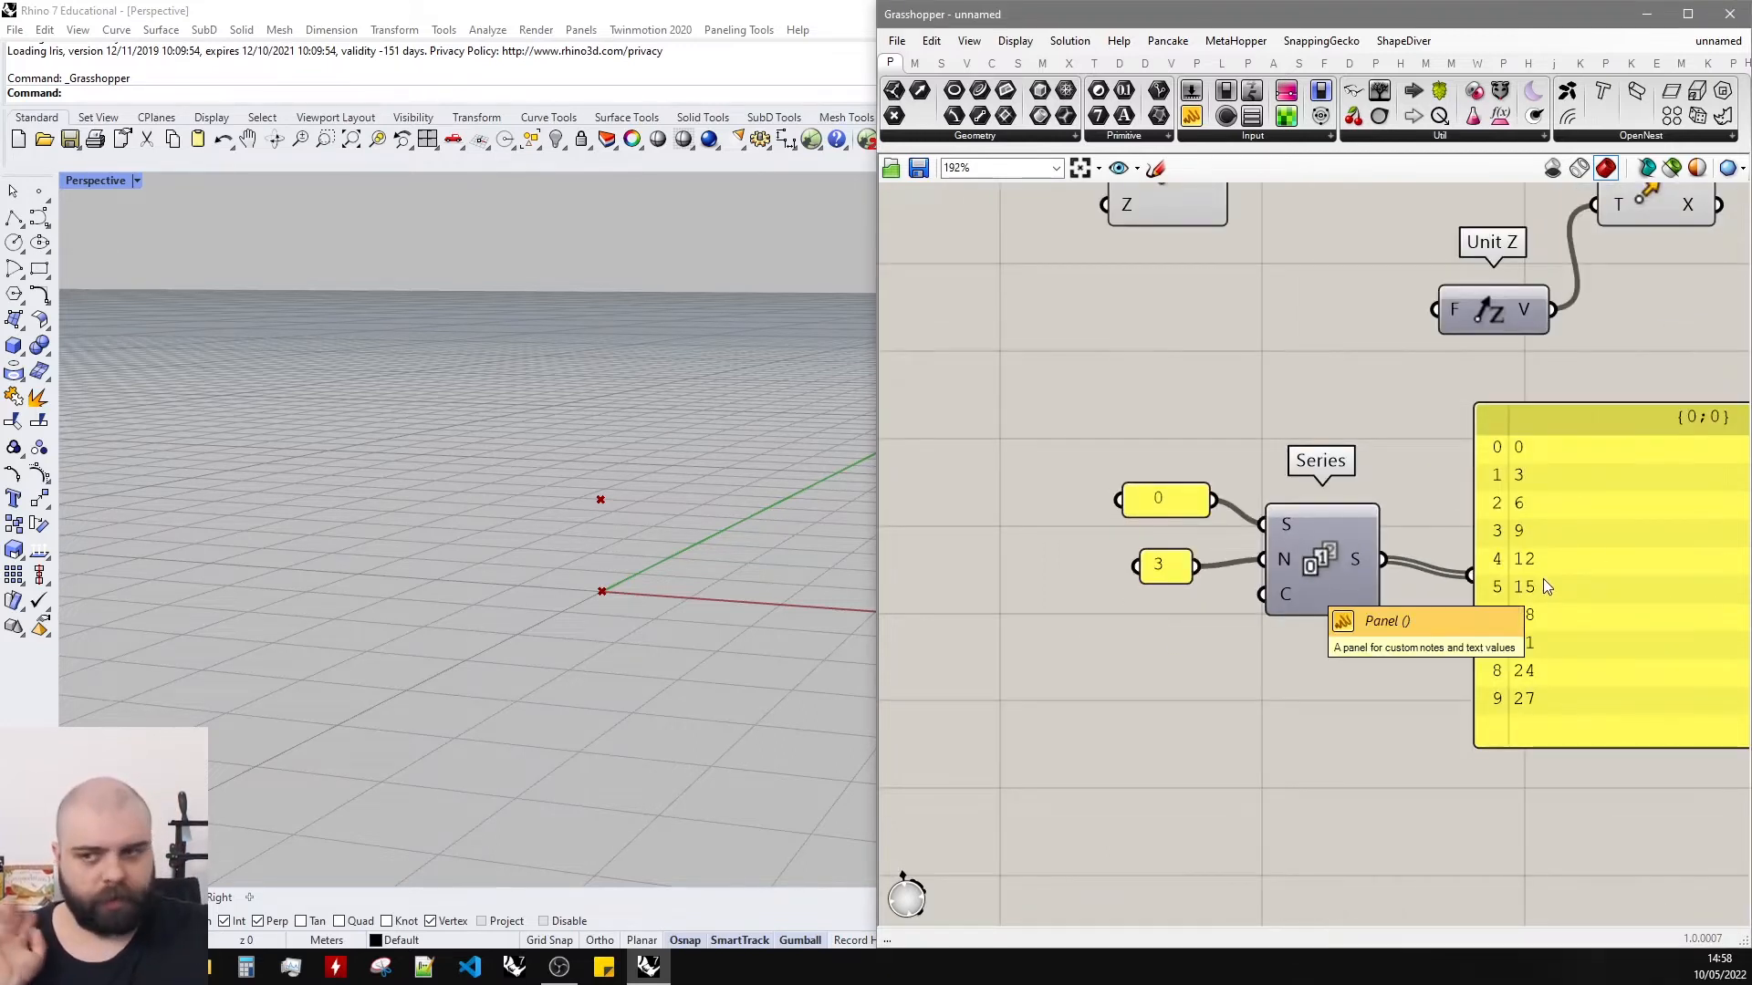
Connect the step panel to the S input of Series as well, and restore the 0 panel as its start input.
scroll(1540, 522, "up", 1)
left_click_drag(1130, 577, 1206, 529)
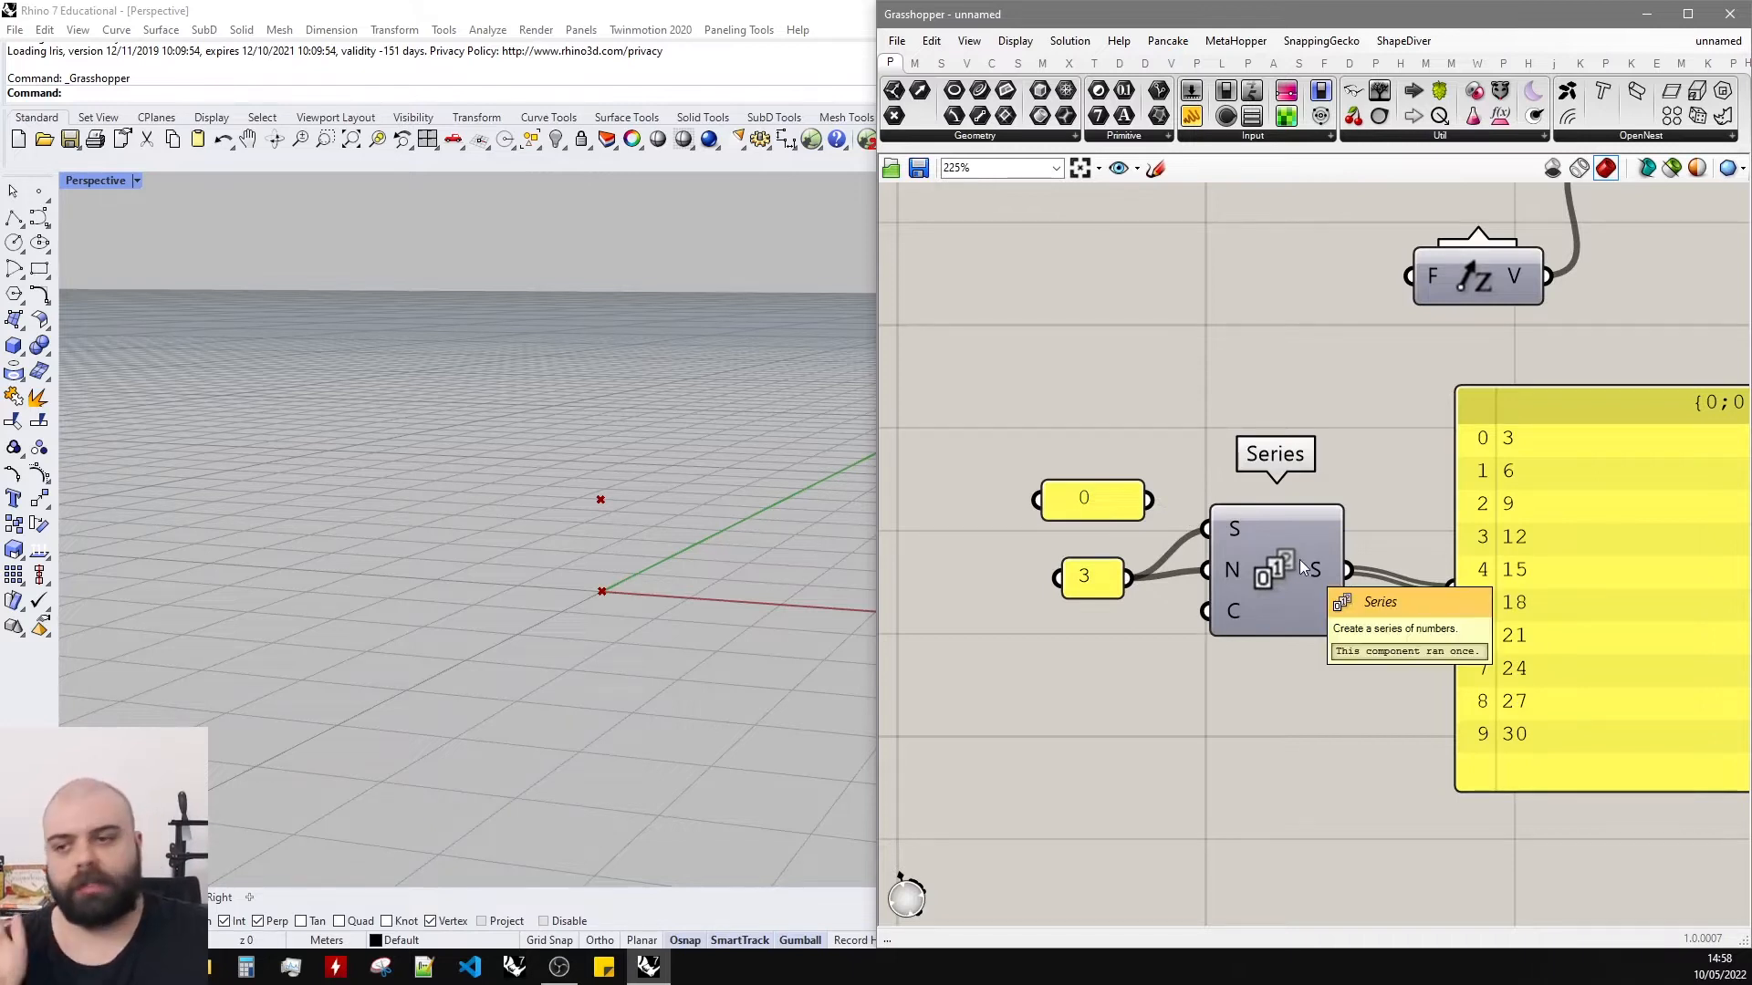
left_click_drag(1150, 500, 1224, 535)
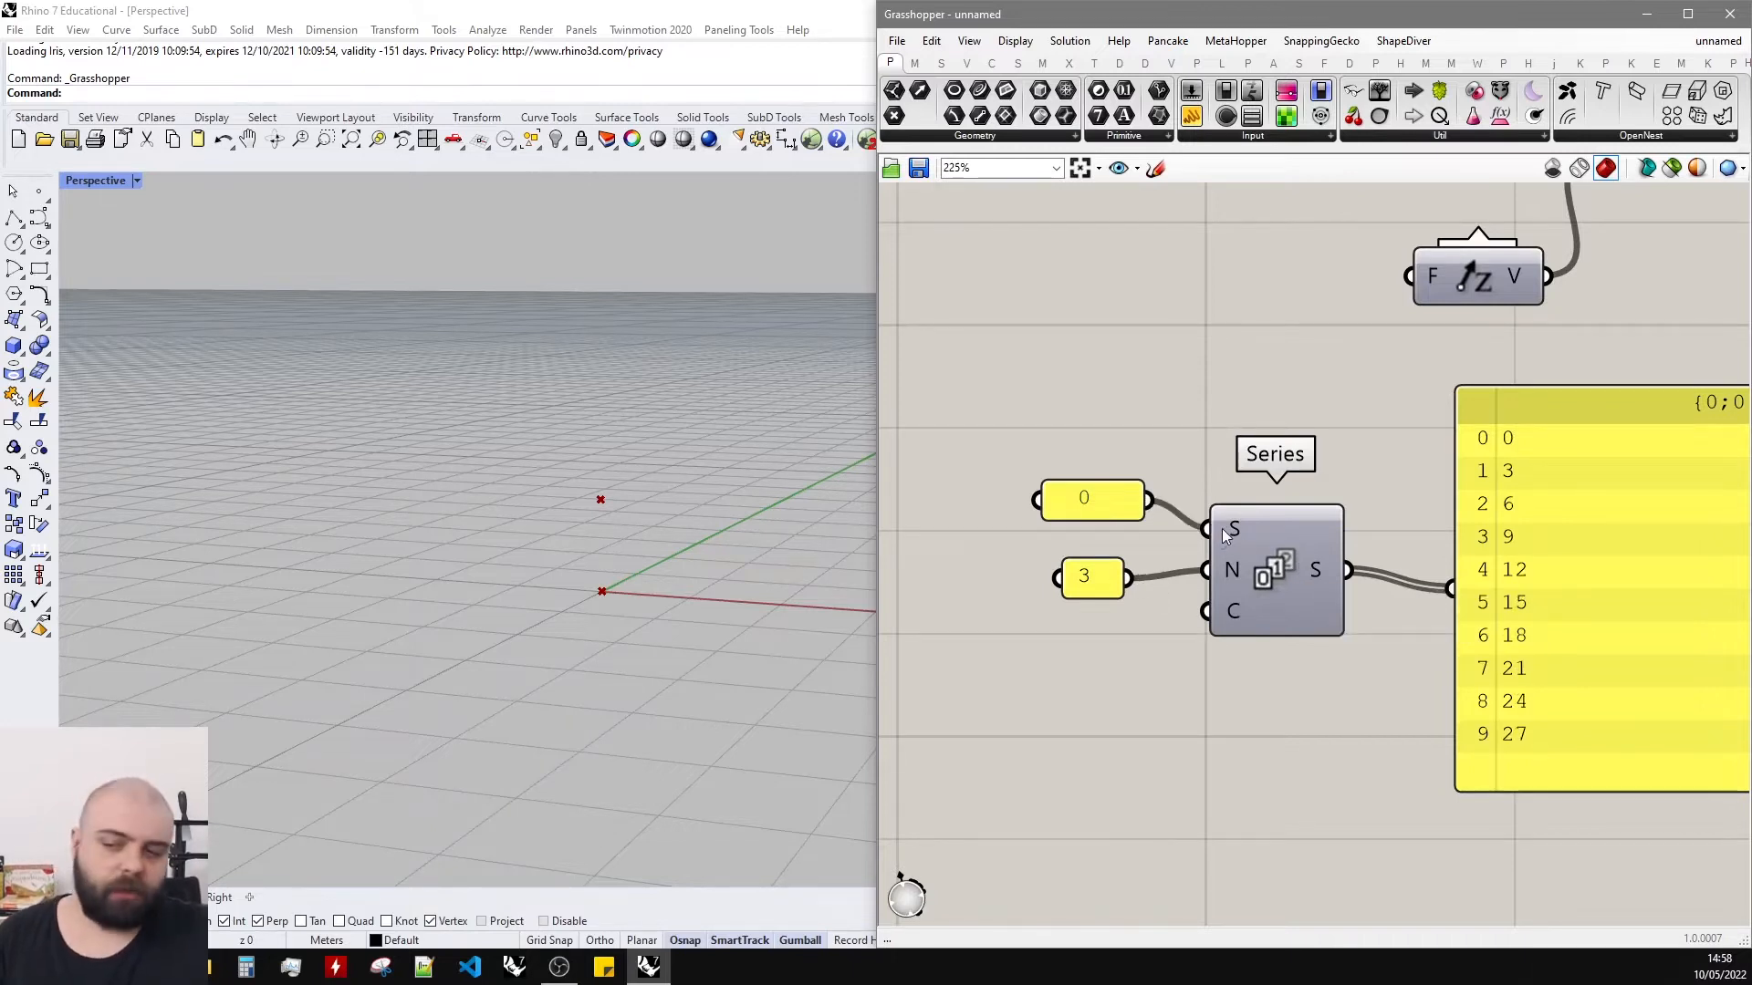
Align the step panel level with the N input of Series so that their connecting wire runs straight.
left_click(1093, 578)
right_click_drag(918, 591, 1076, 593)
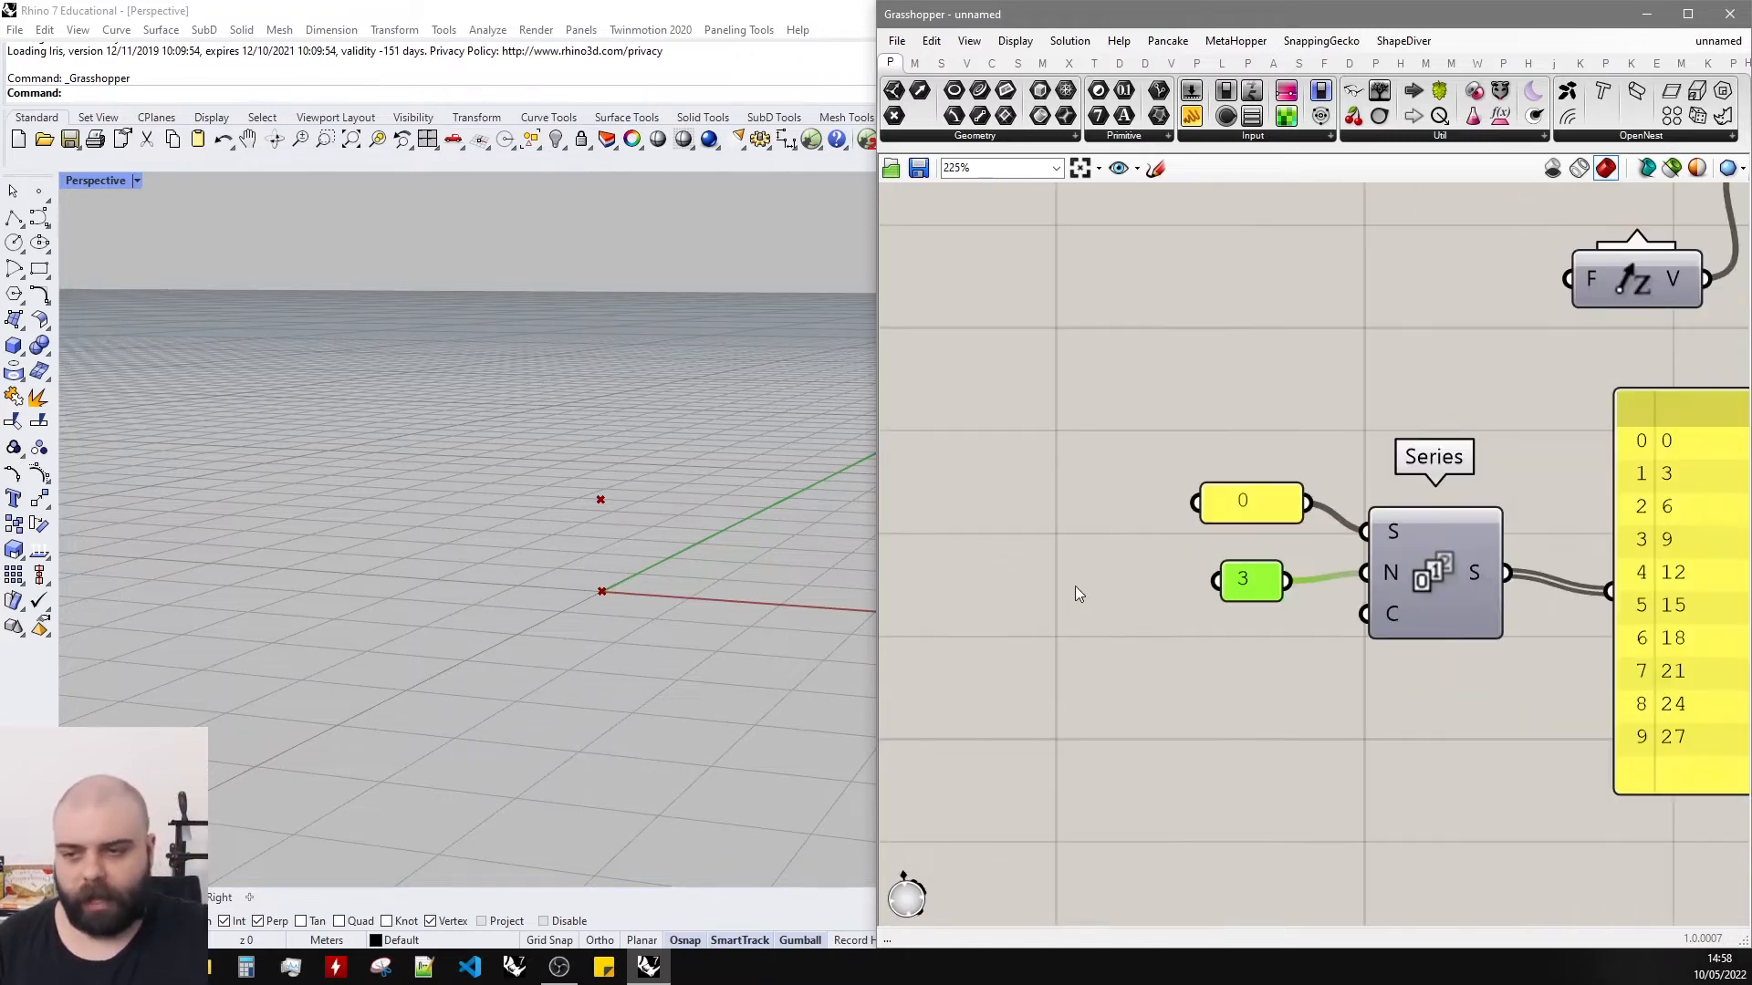
left_click_drag(1263, 587, 1241, 576)
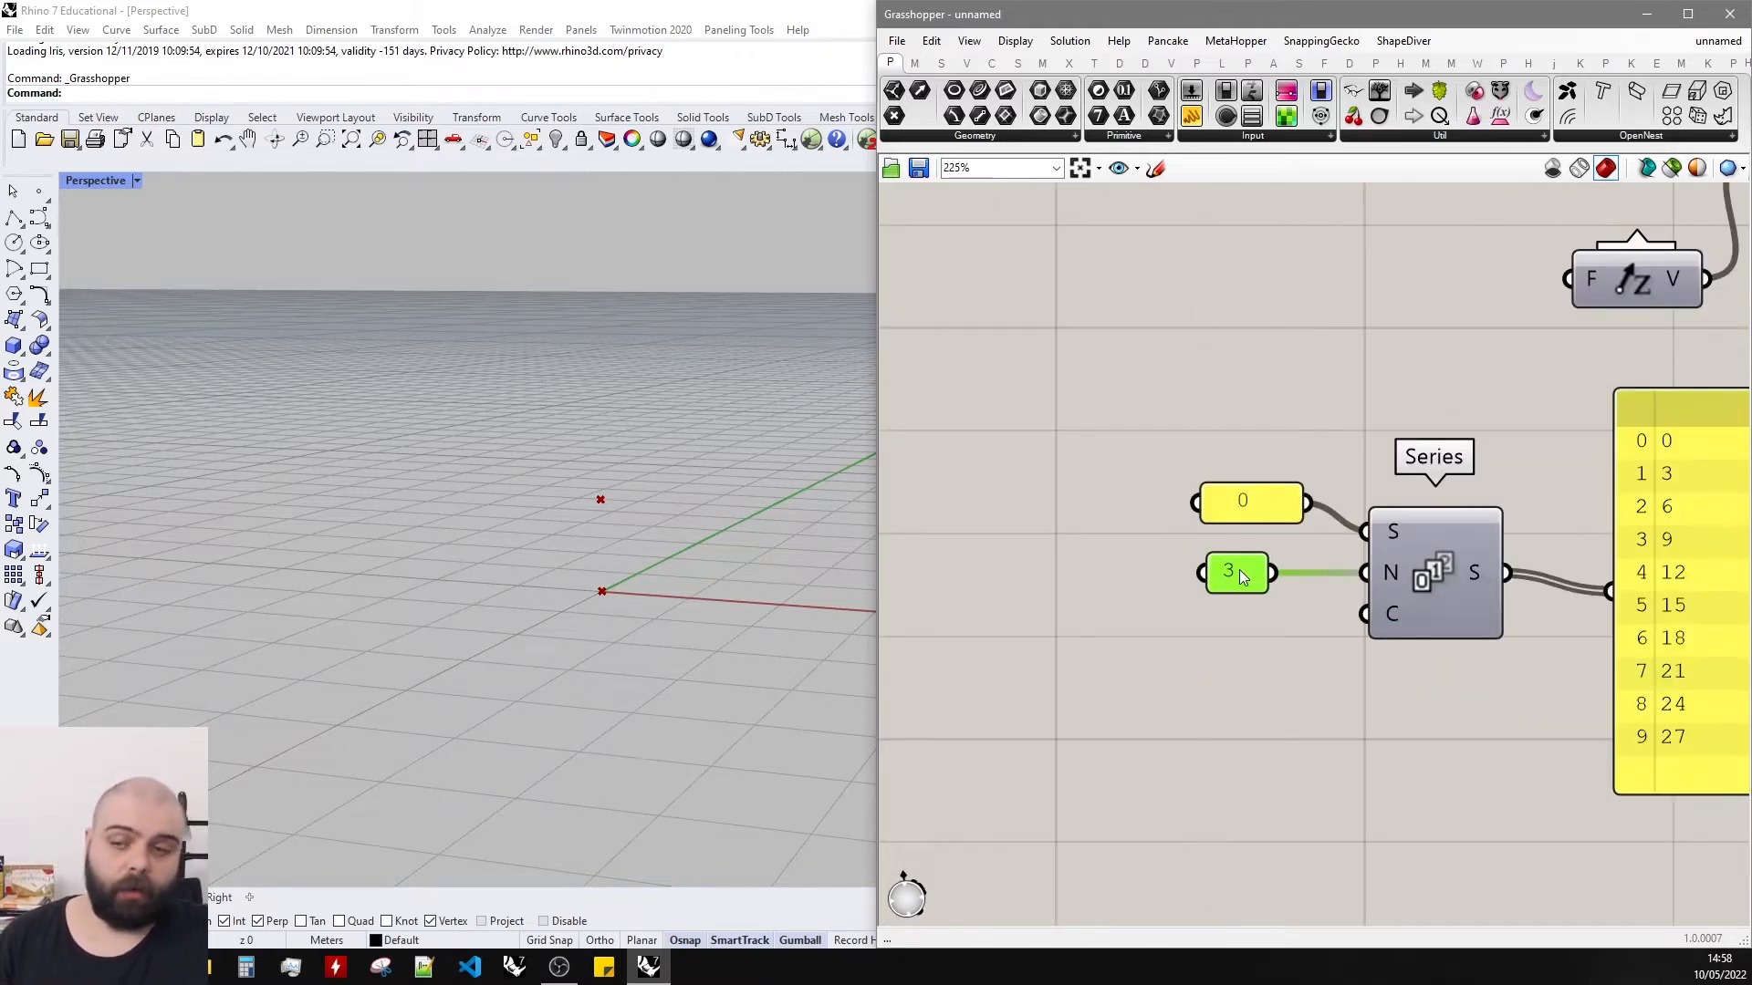
left_click(1263, 618)
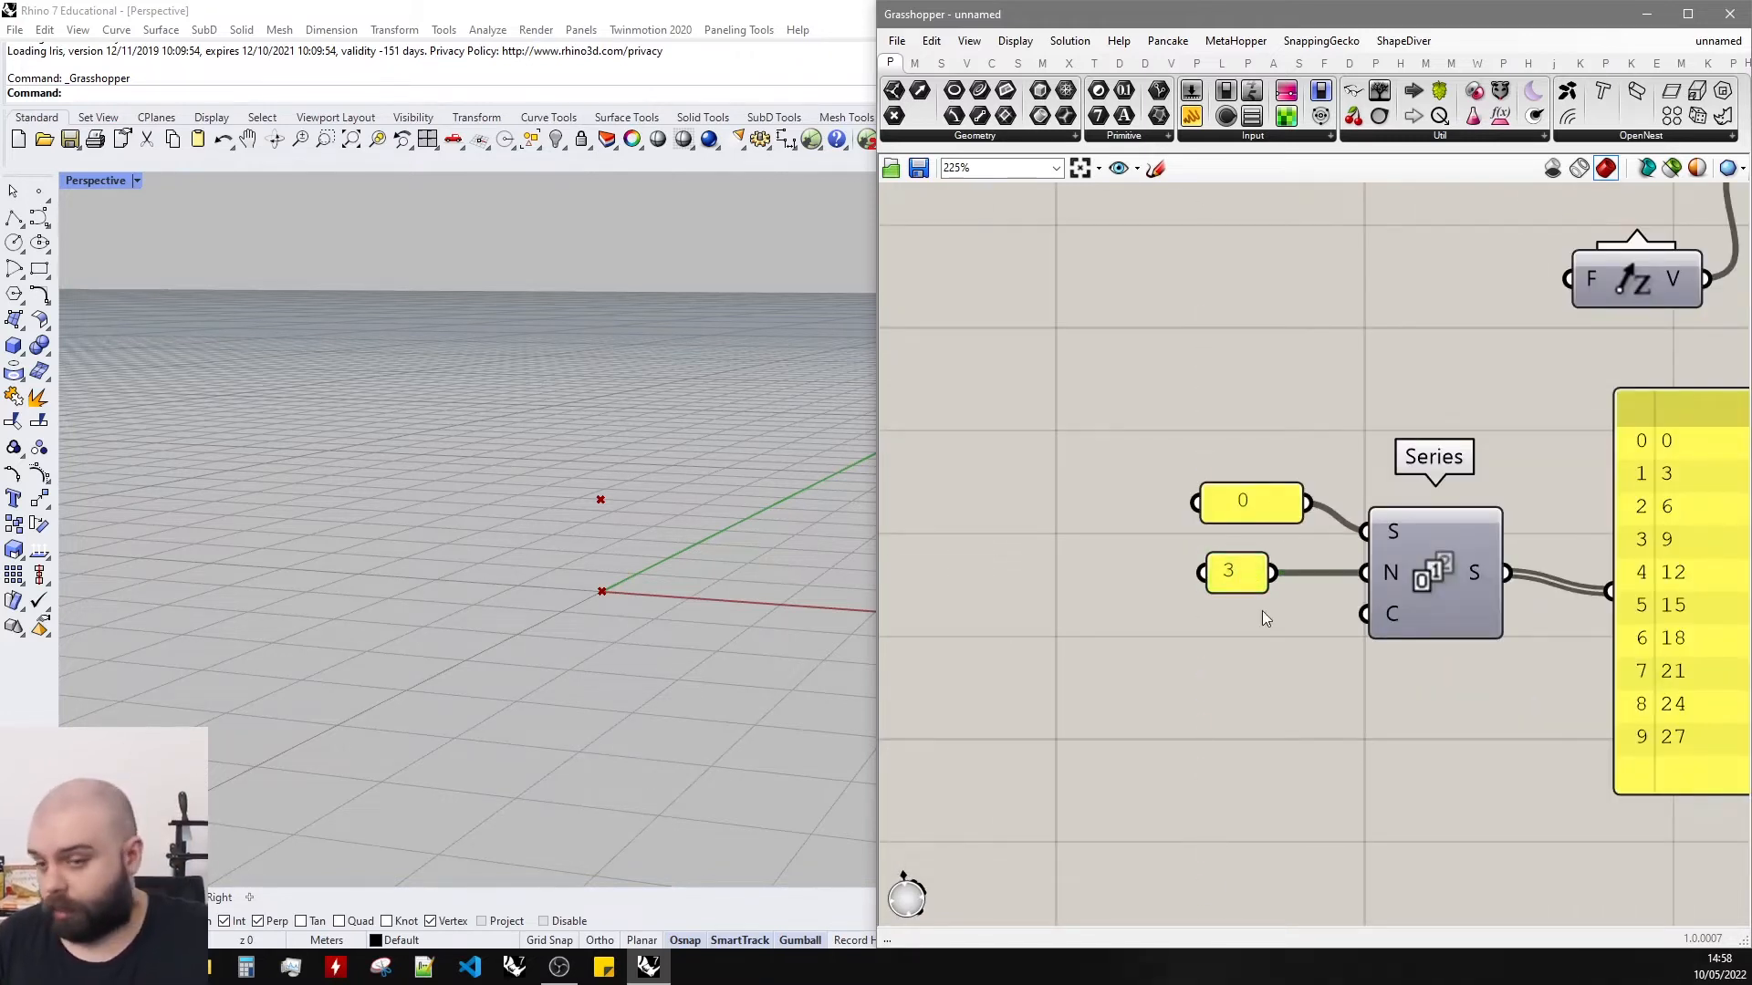
Add a number slider ranging from 1 to 10, connect it to the N input of Series and delete the old step panel.
double_click(1202, 615)
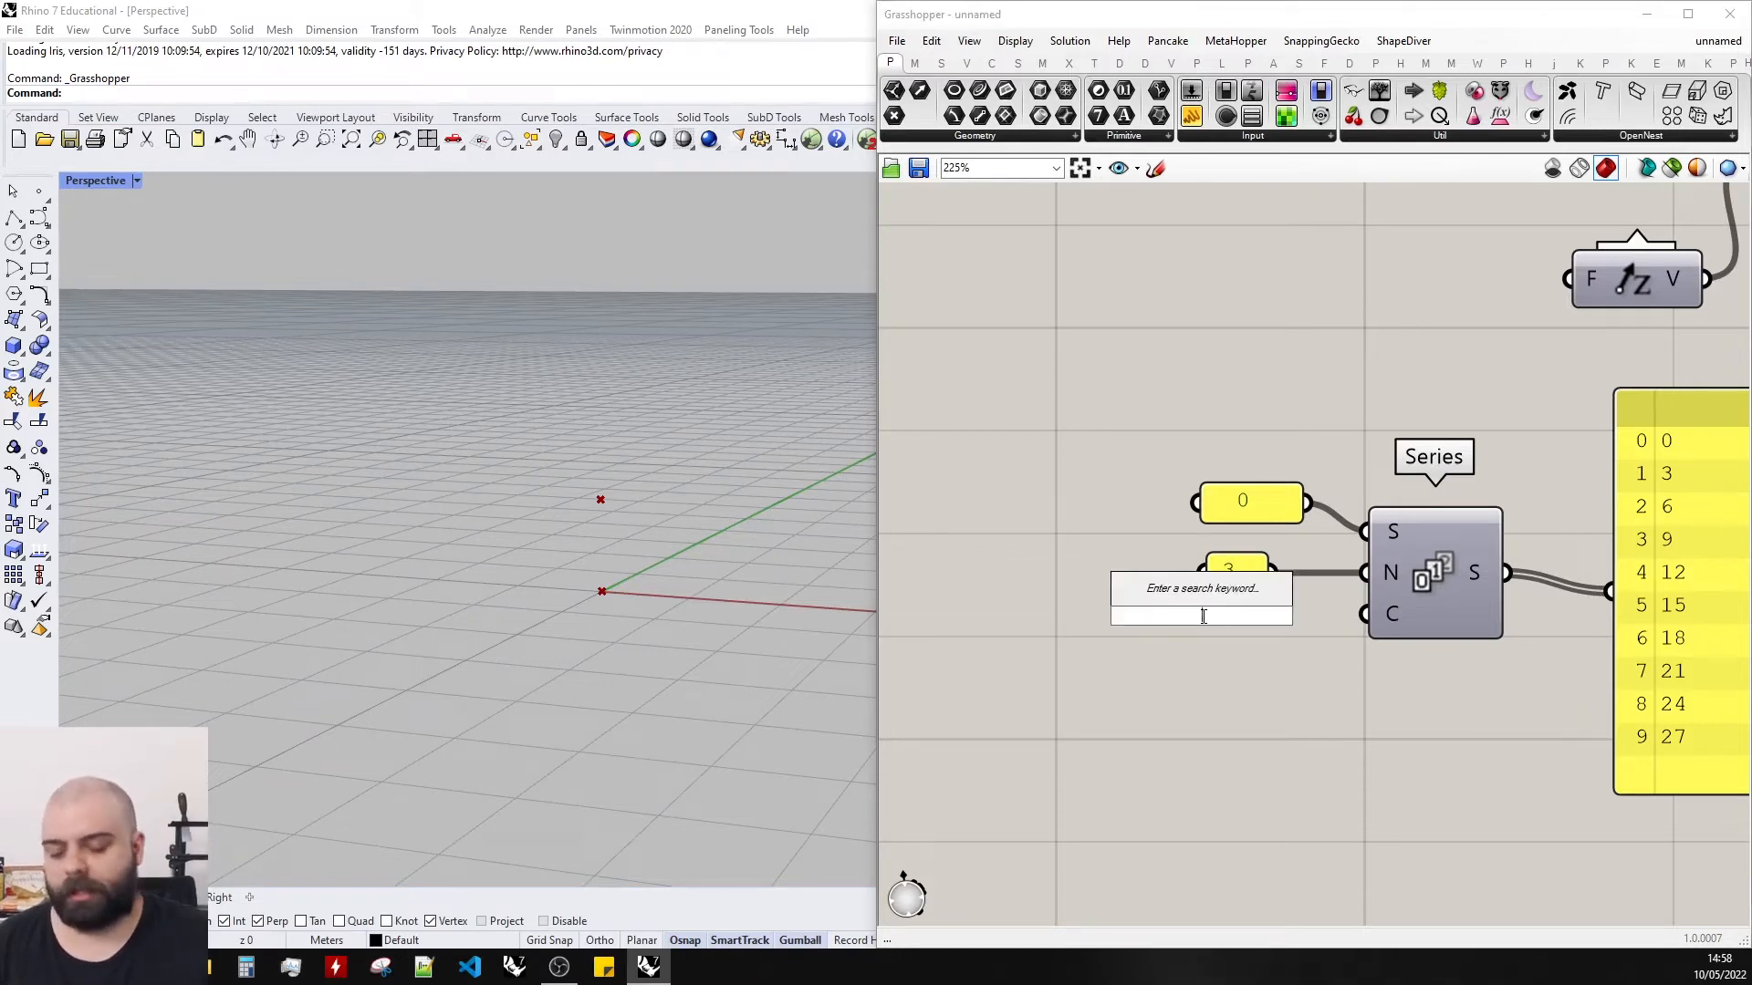
type("1<10")
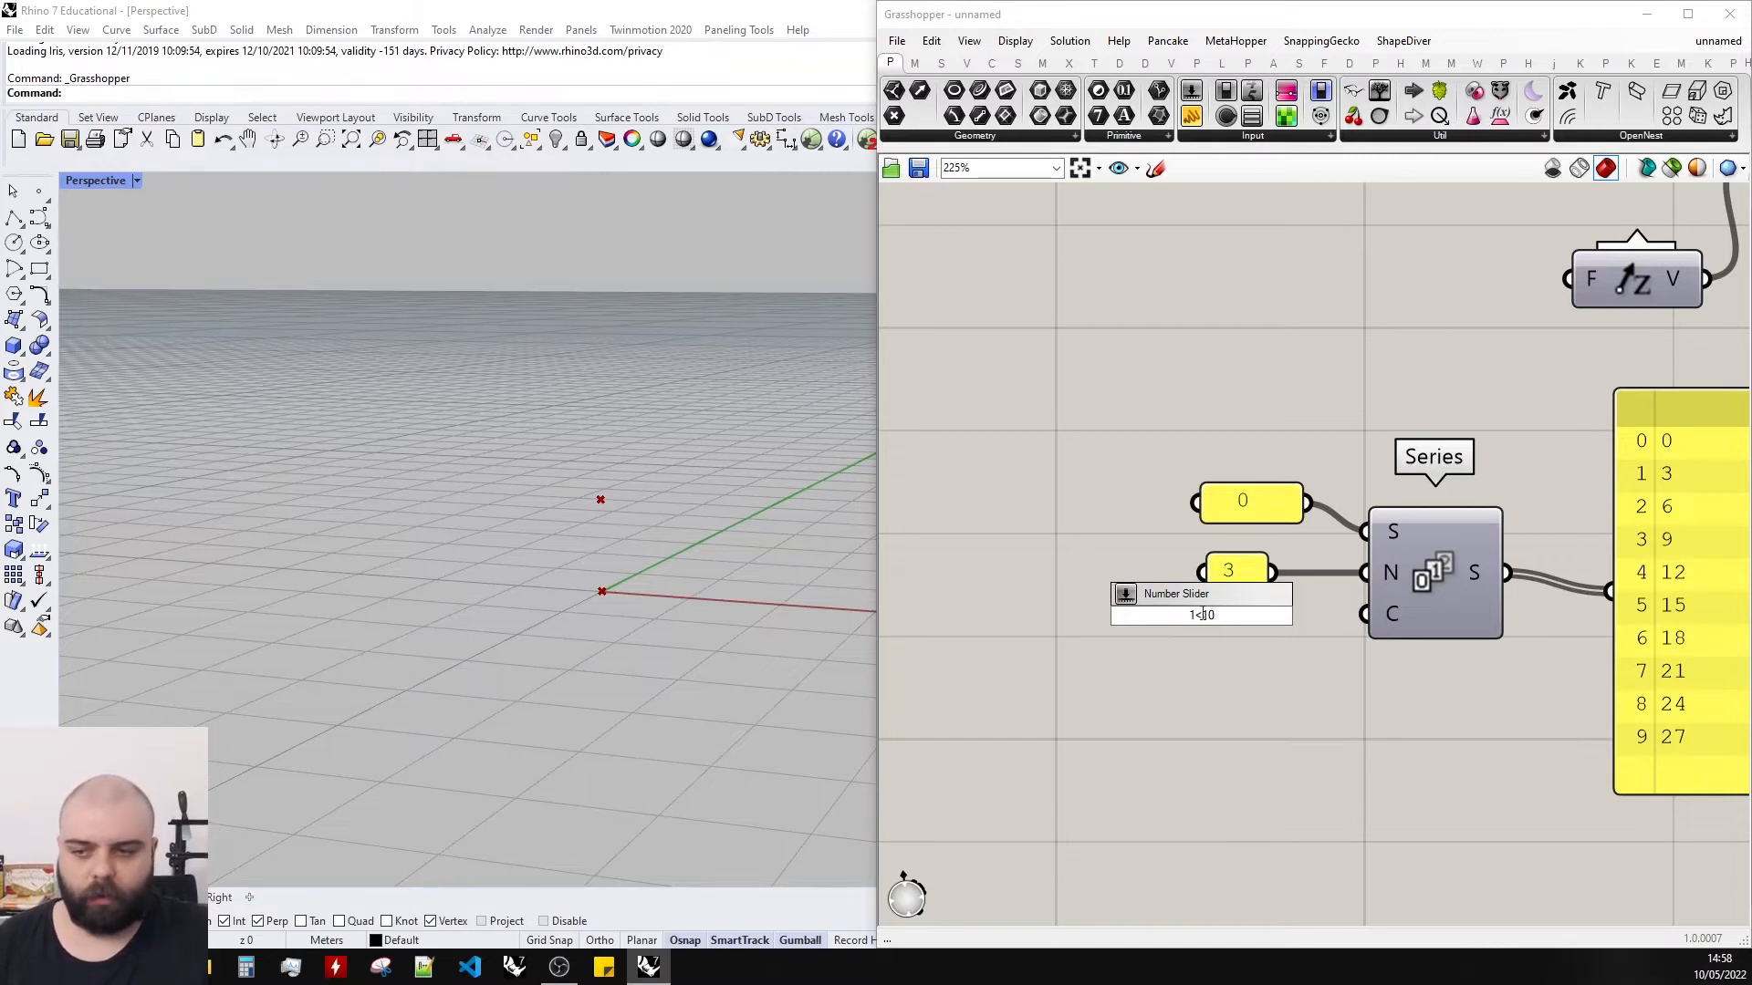
key("Return")
left_click_drag(1222, 615, 1363, 573)
left_click(1231, 572)
key("Delete")
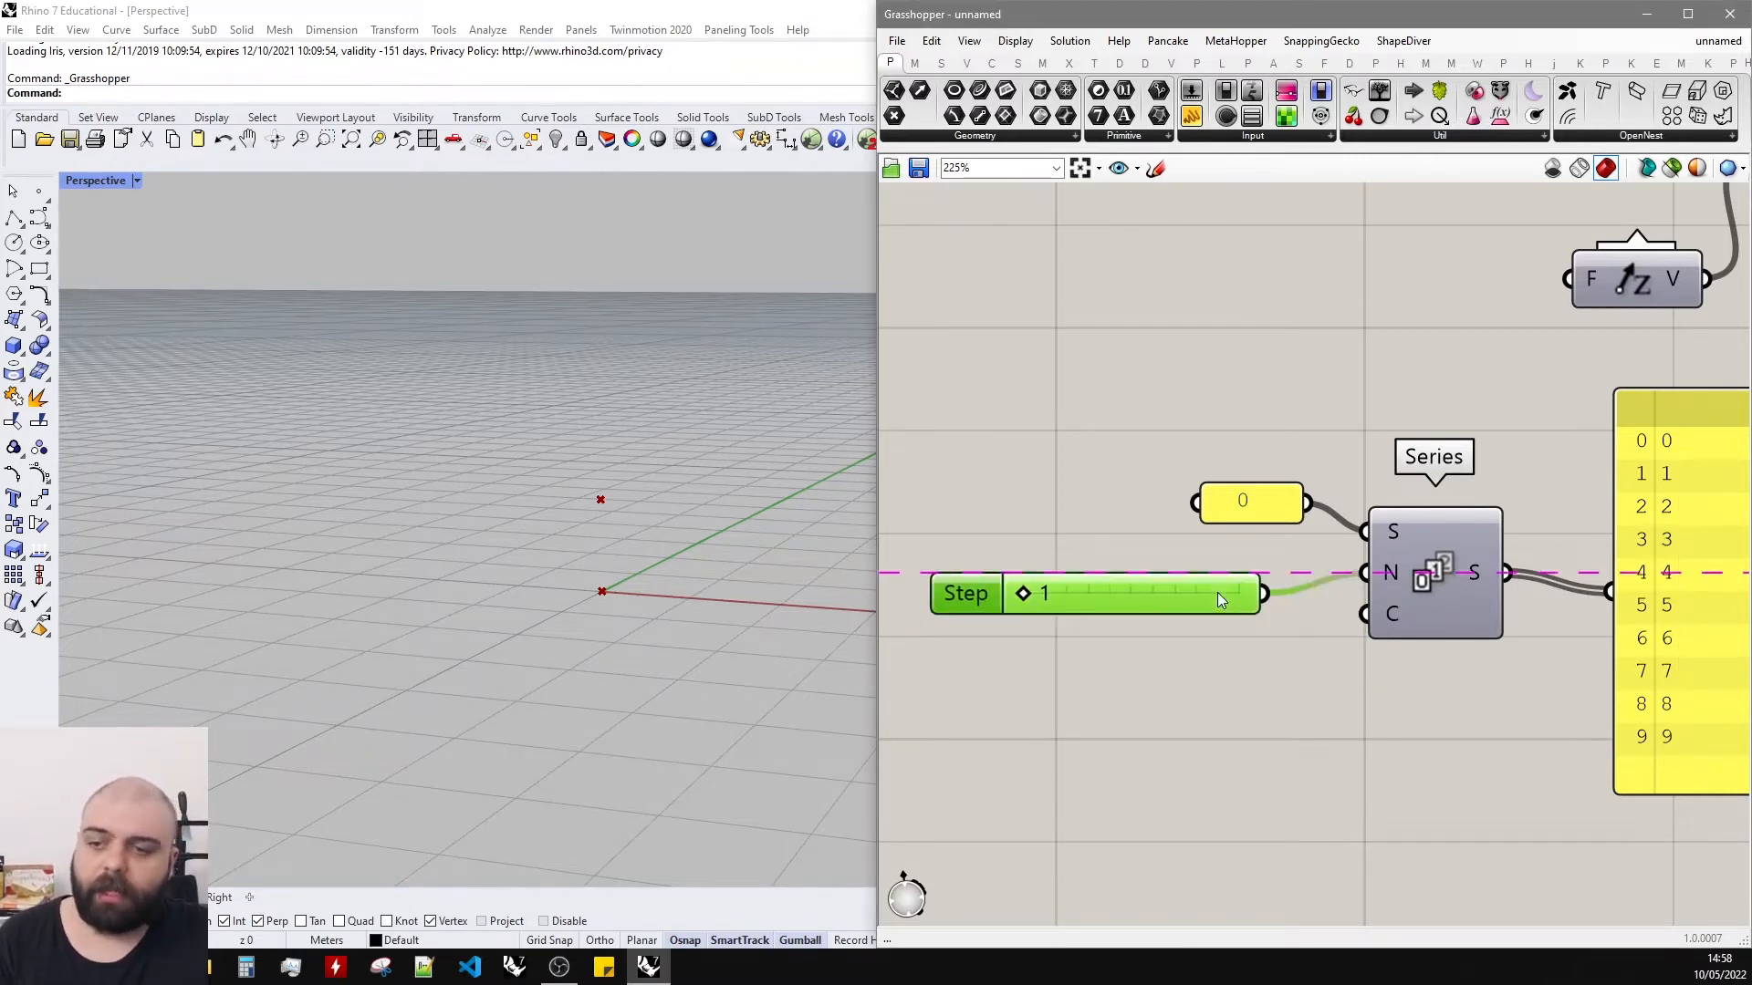
Set the Step slider feeding the N input of Series to 5.
scroll(1049, 593, "down", 2)
scroll(1038, 588, "down", 1)
scroll(1428, 548, "up", 2)
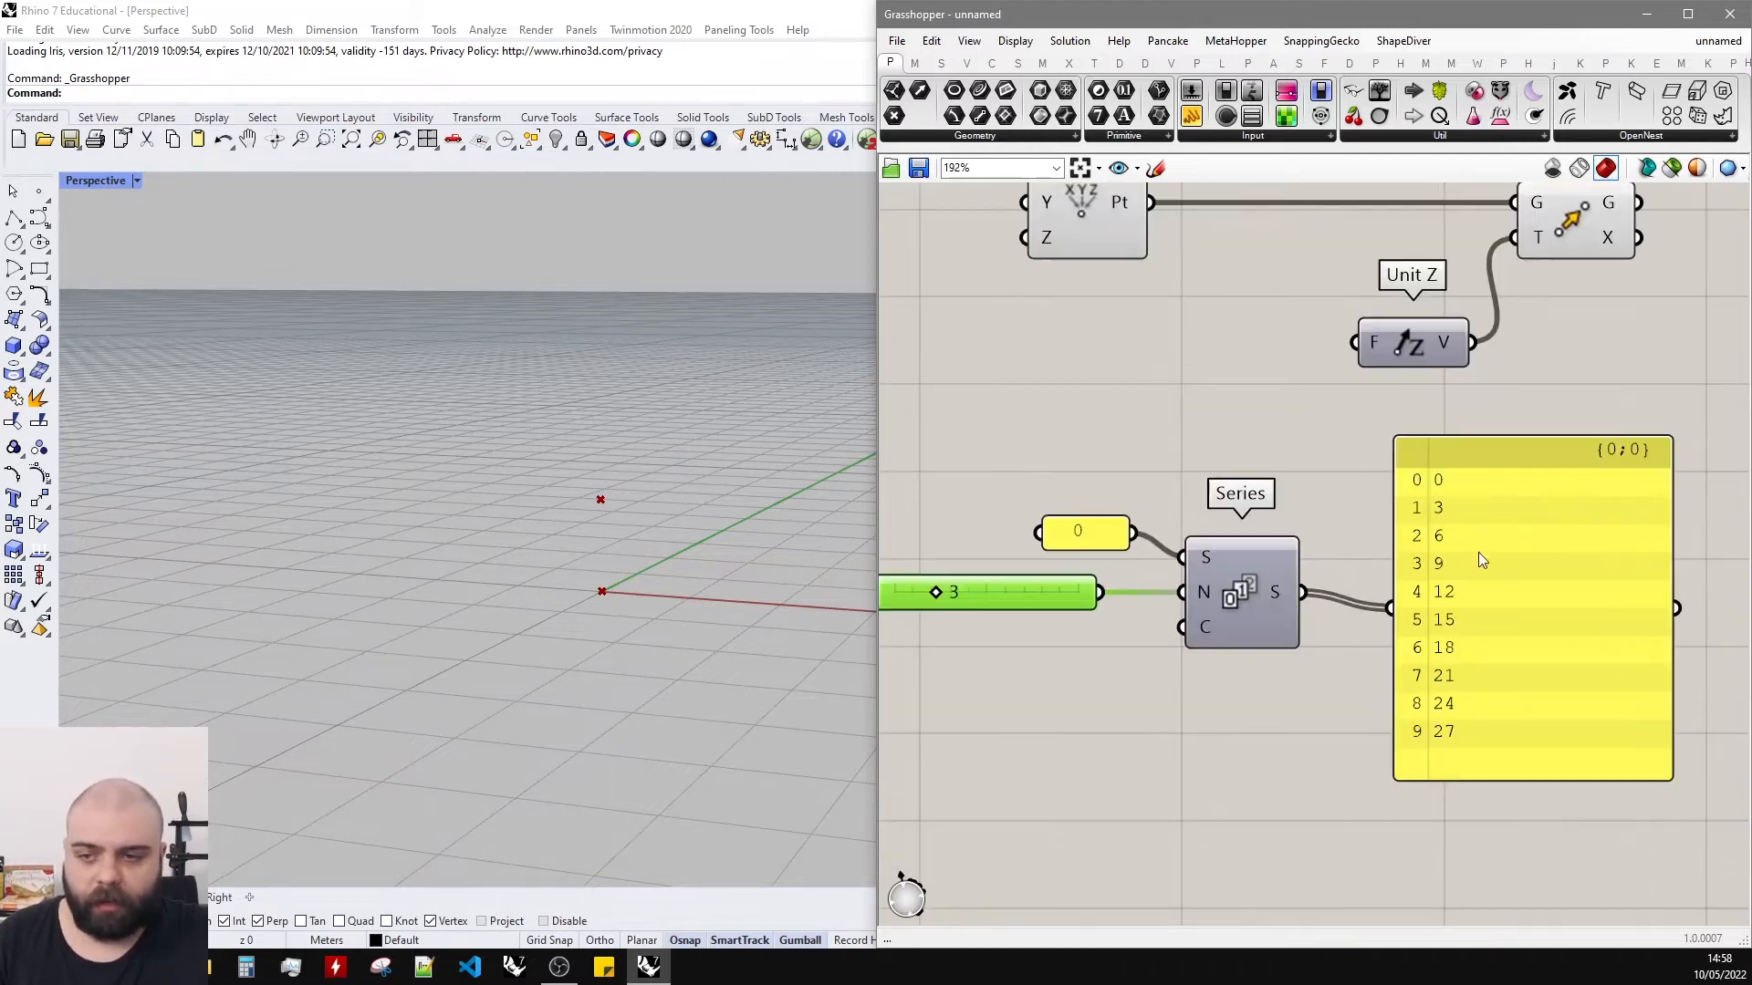
left_click_drag(943, 604, 983, 589)
scroll(1419, 600, "down", 3)
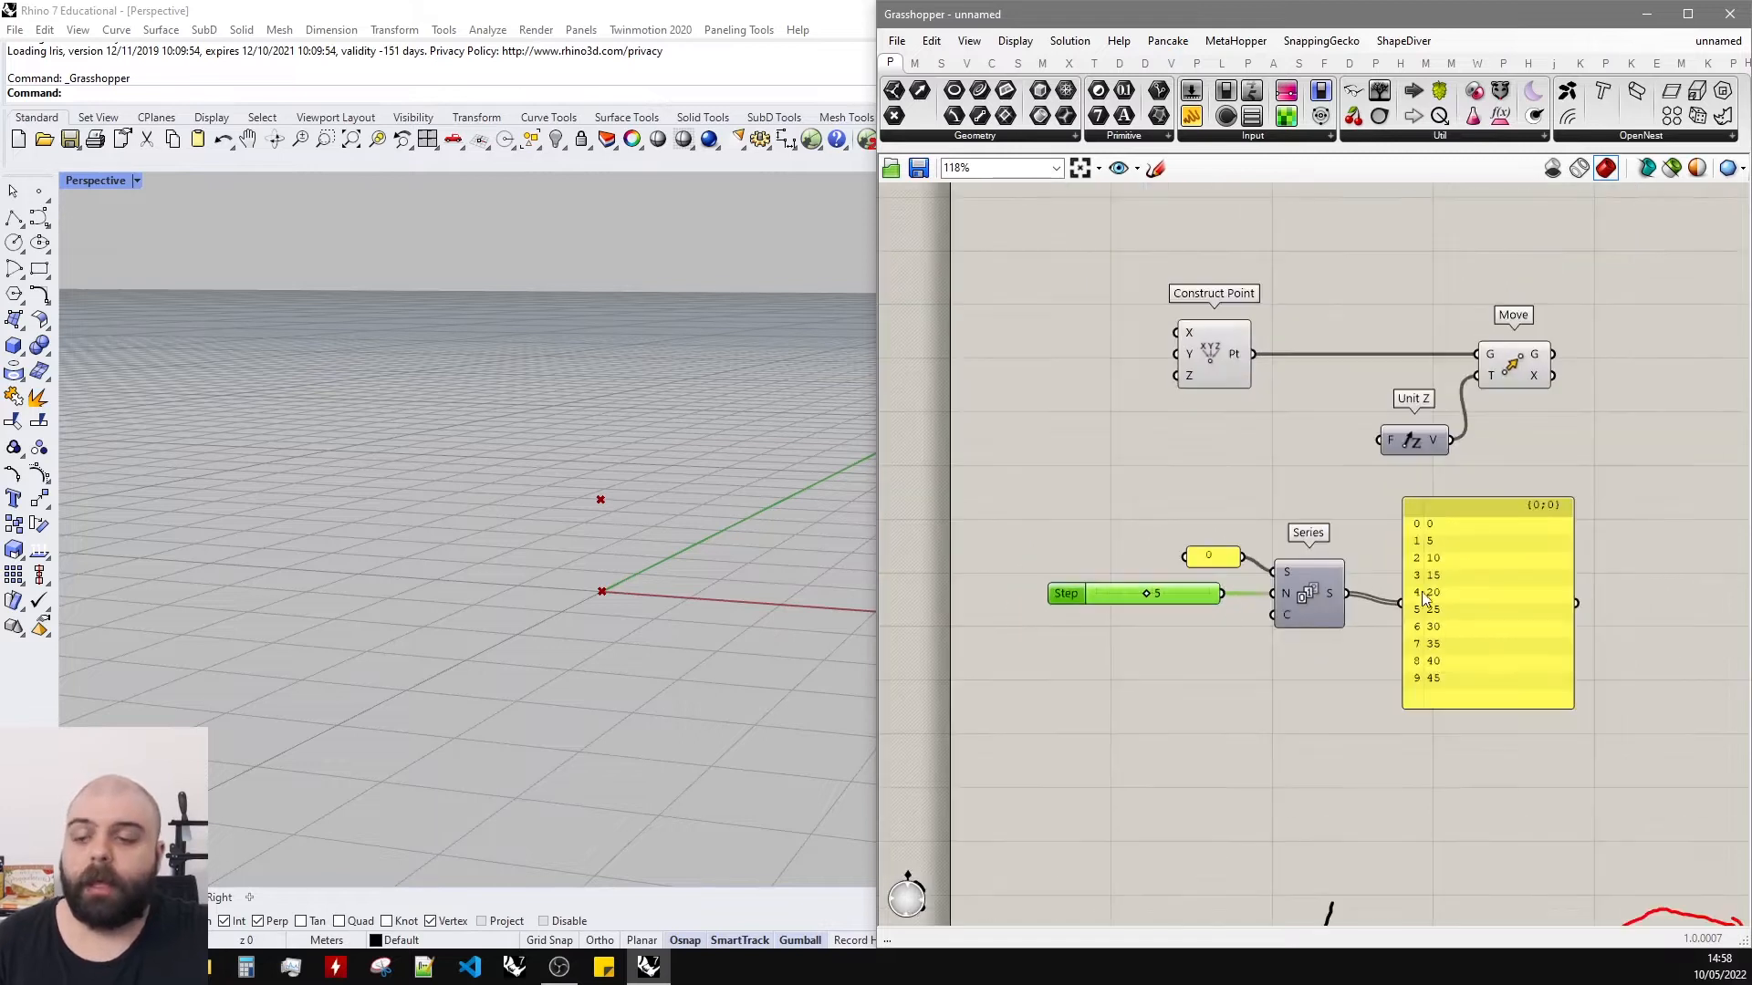
Add a panel containing 1 below the Step slider and connect it to the C input of Series.
scroll(1166, 616, "up", 3)
mouse_move(1369, 620)
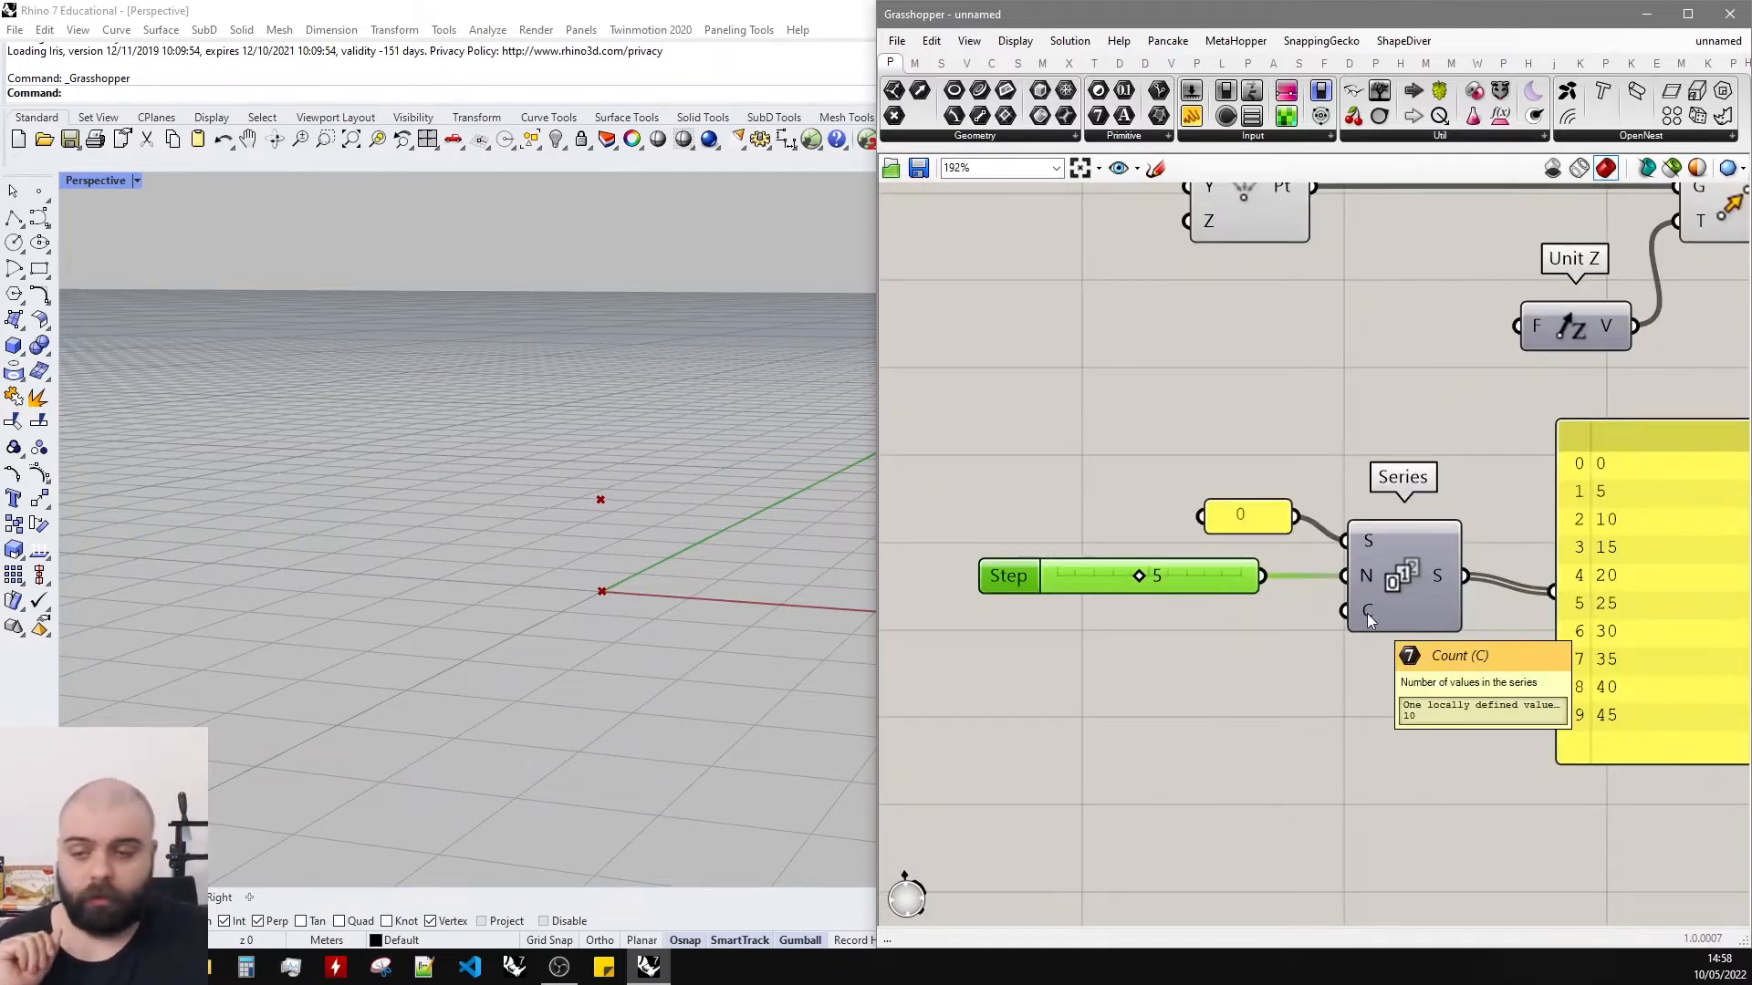
scroll(1368, 620, "down", 3)
scroll(1317, 615, "up", 3)
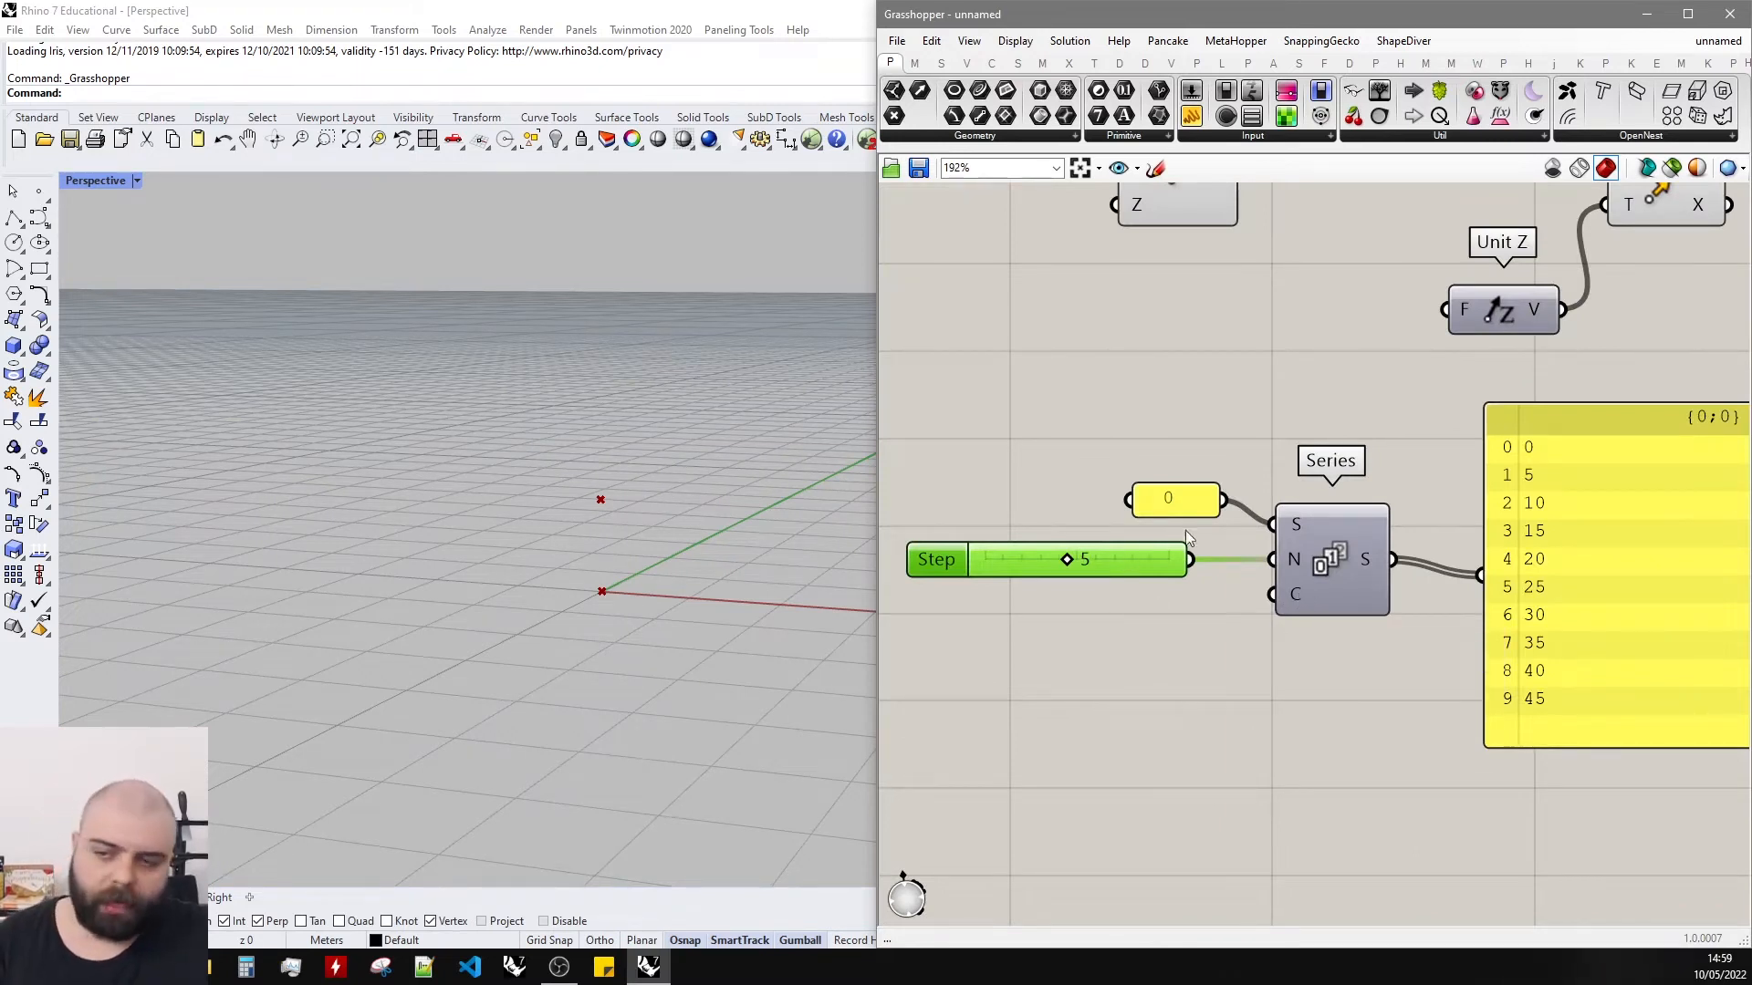
double_click(1185, 593)
type("1")
key("Return")
left_click_drag(1215, 618, 1273, 594)
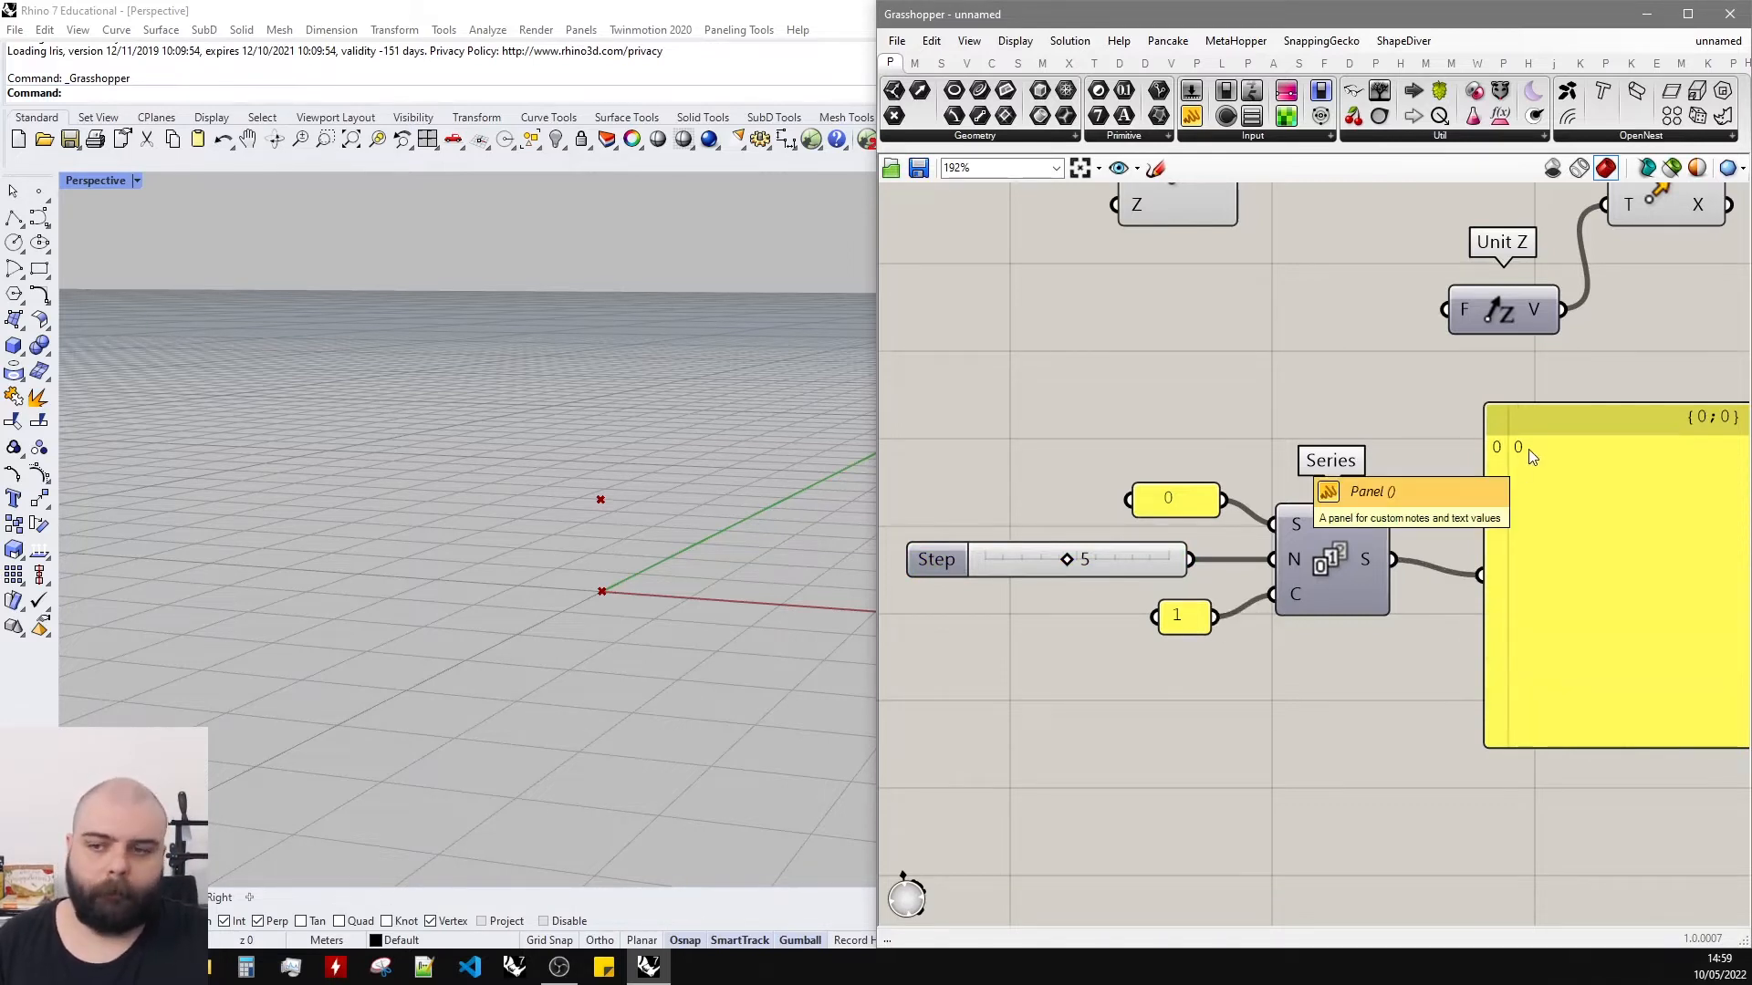
Try counts of 2 and 500 in the panel feeding the C input of Series.
double_click(1179, 621)
type("2")
left_click(1232, 759)
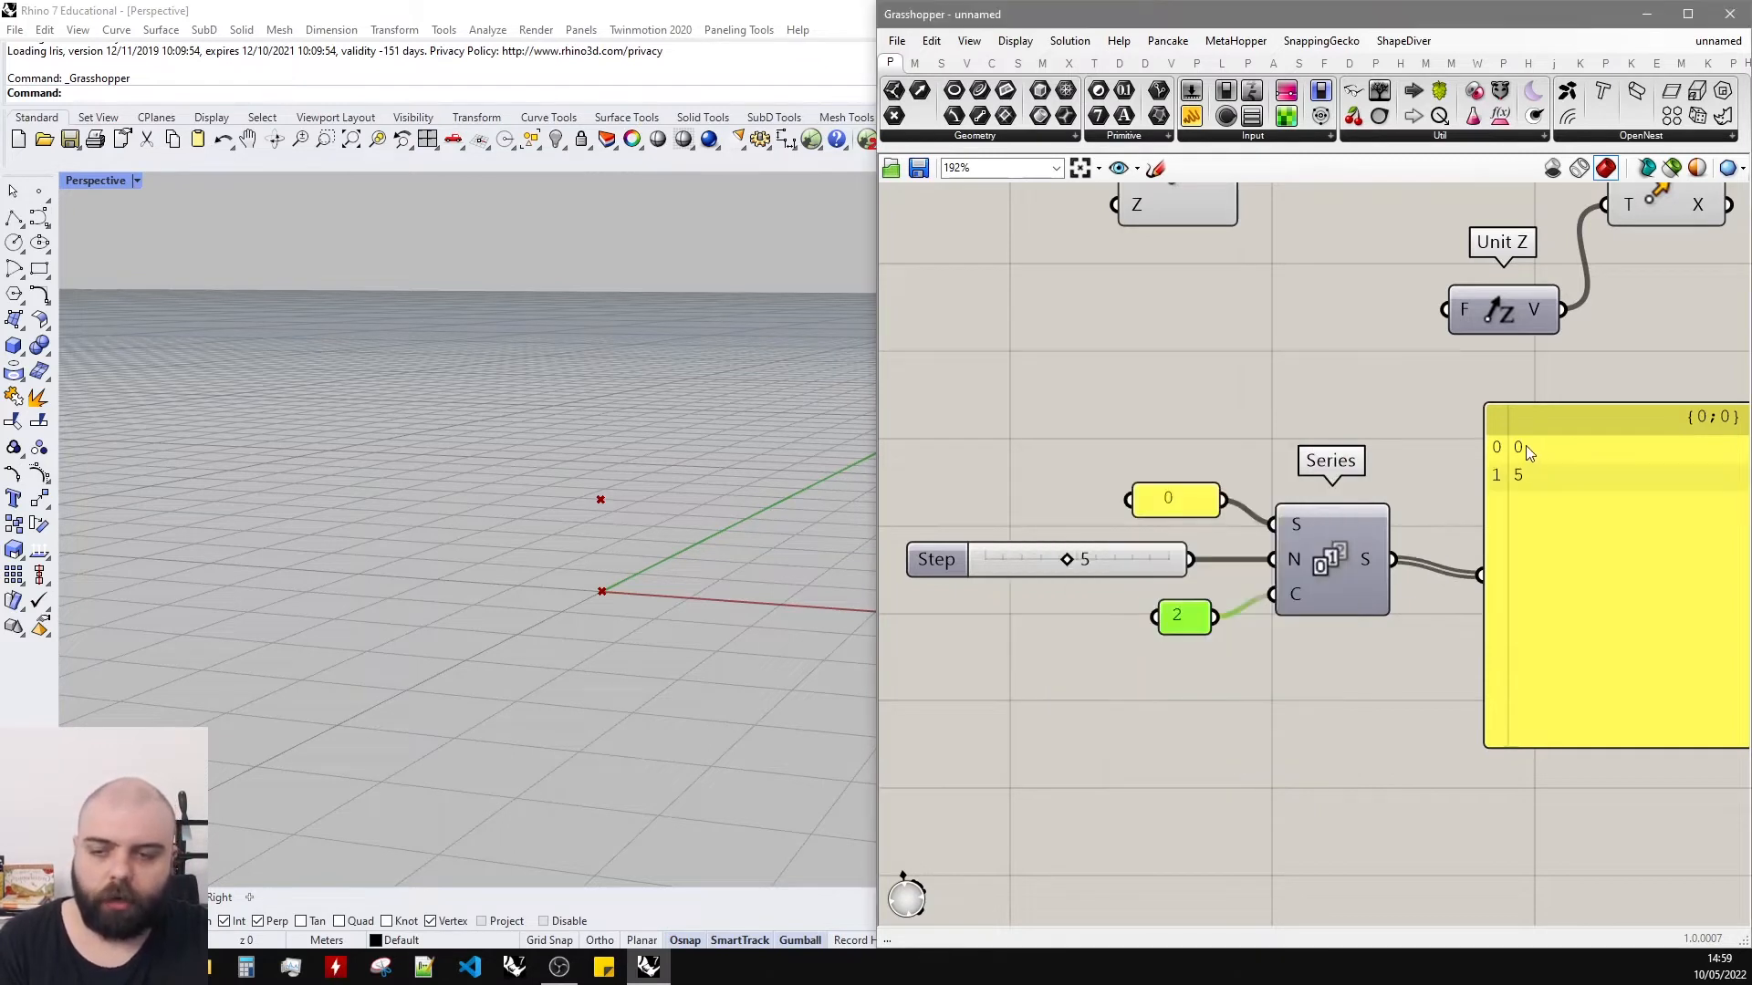
double_click(1182, 620)
type("500")
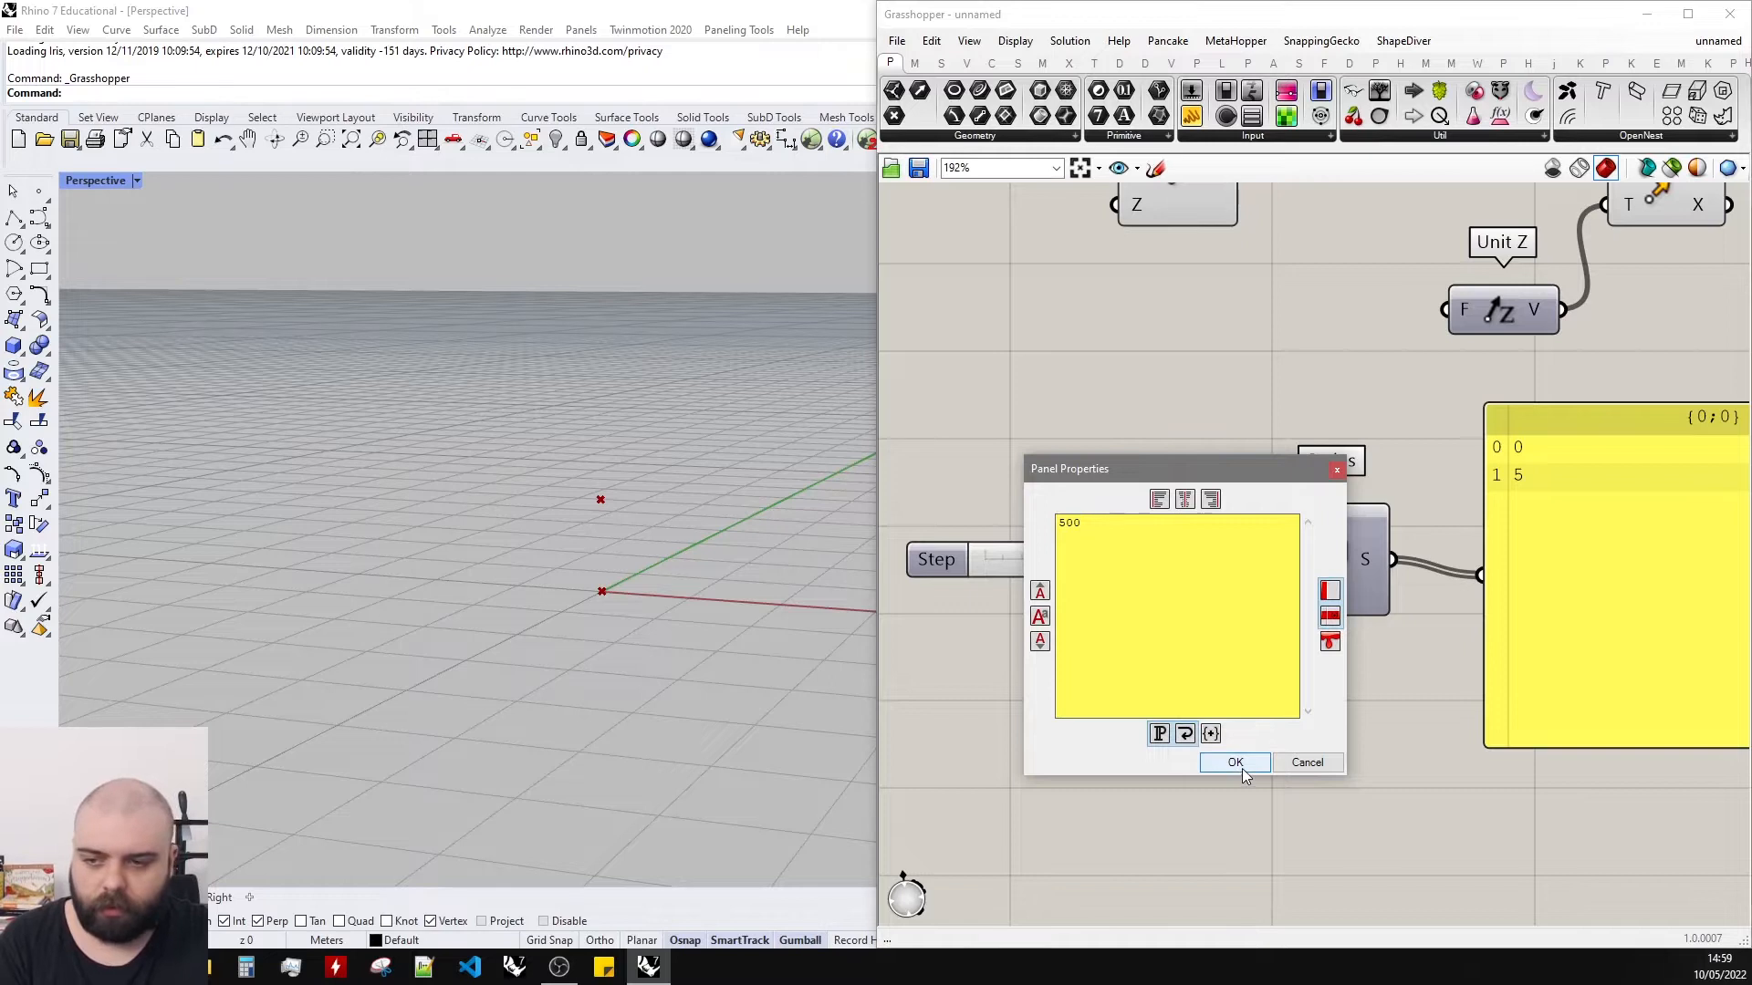
left_click(1243, 769)
Look through the values in the panel attached to the Series output and delete that panel.
scroll(1147, 495, "down", 1)
left_click_drag(1662, 429, 1623, 700)
scroll(1633, 565, "up", 15)
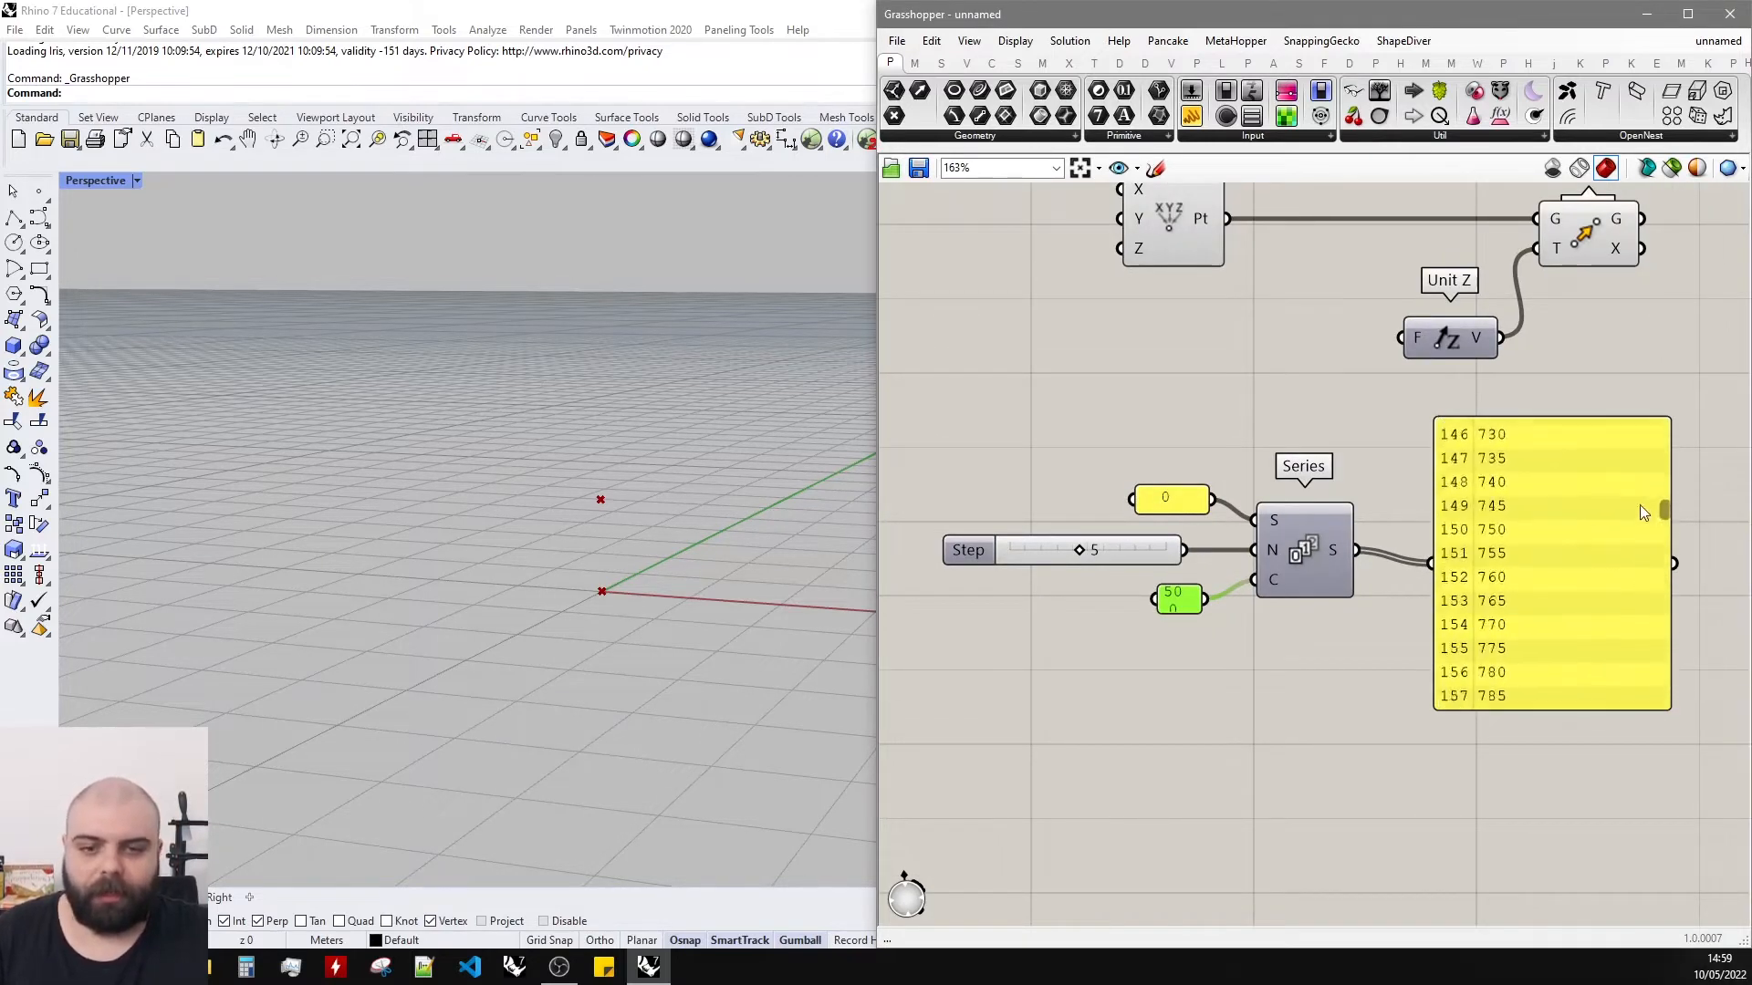
left_click(1597, 495)
key("Delete")
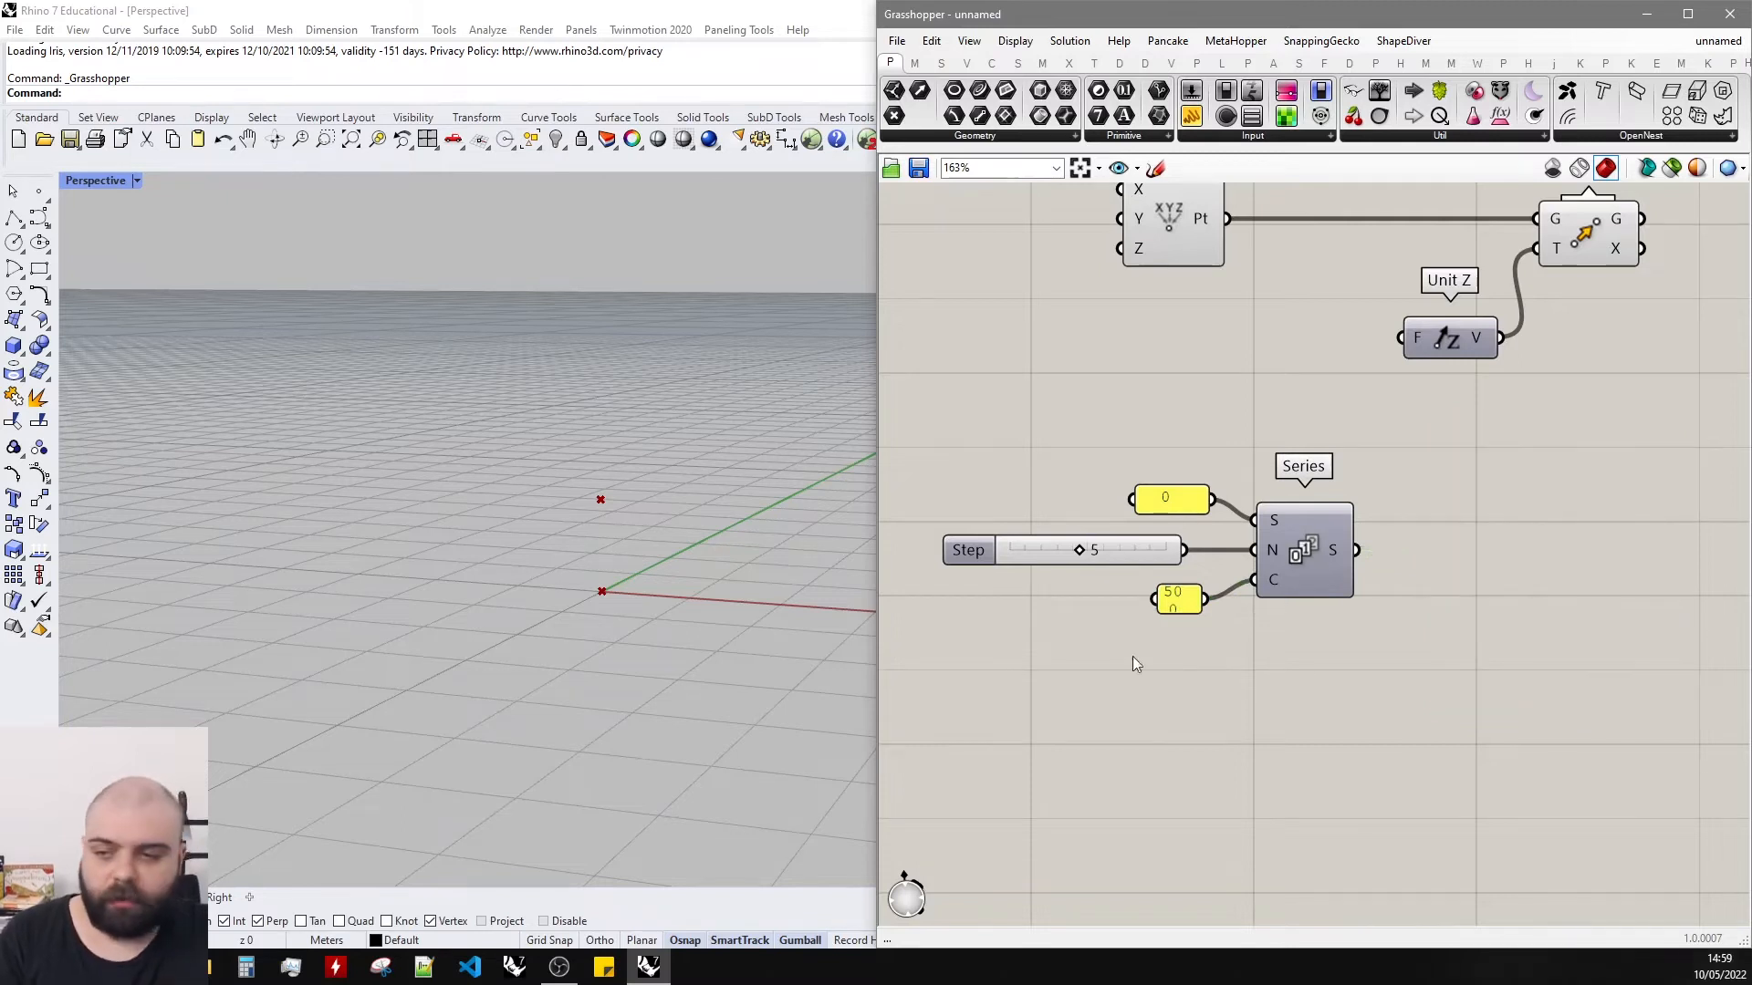
Duplicate the Step slider below itself, connect the copy to the C input of Series and delete the 500 panel.
scroll(1186, 497, "down", 6)
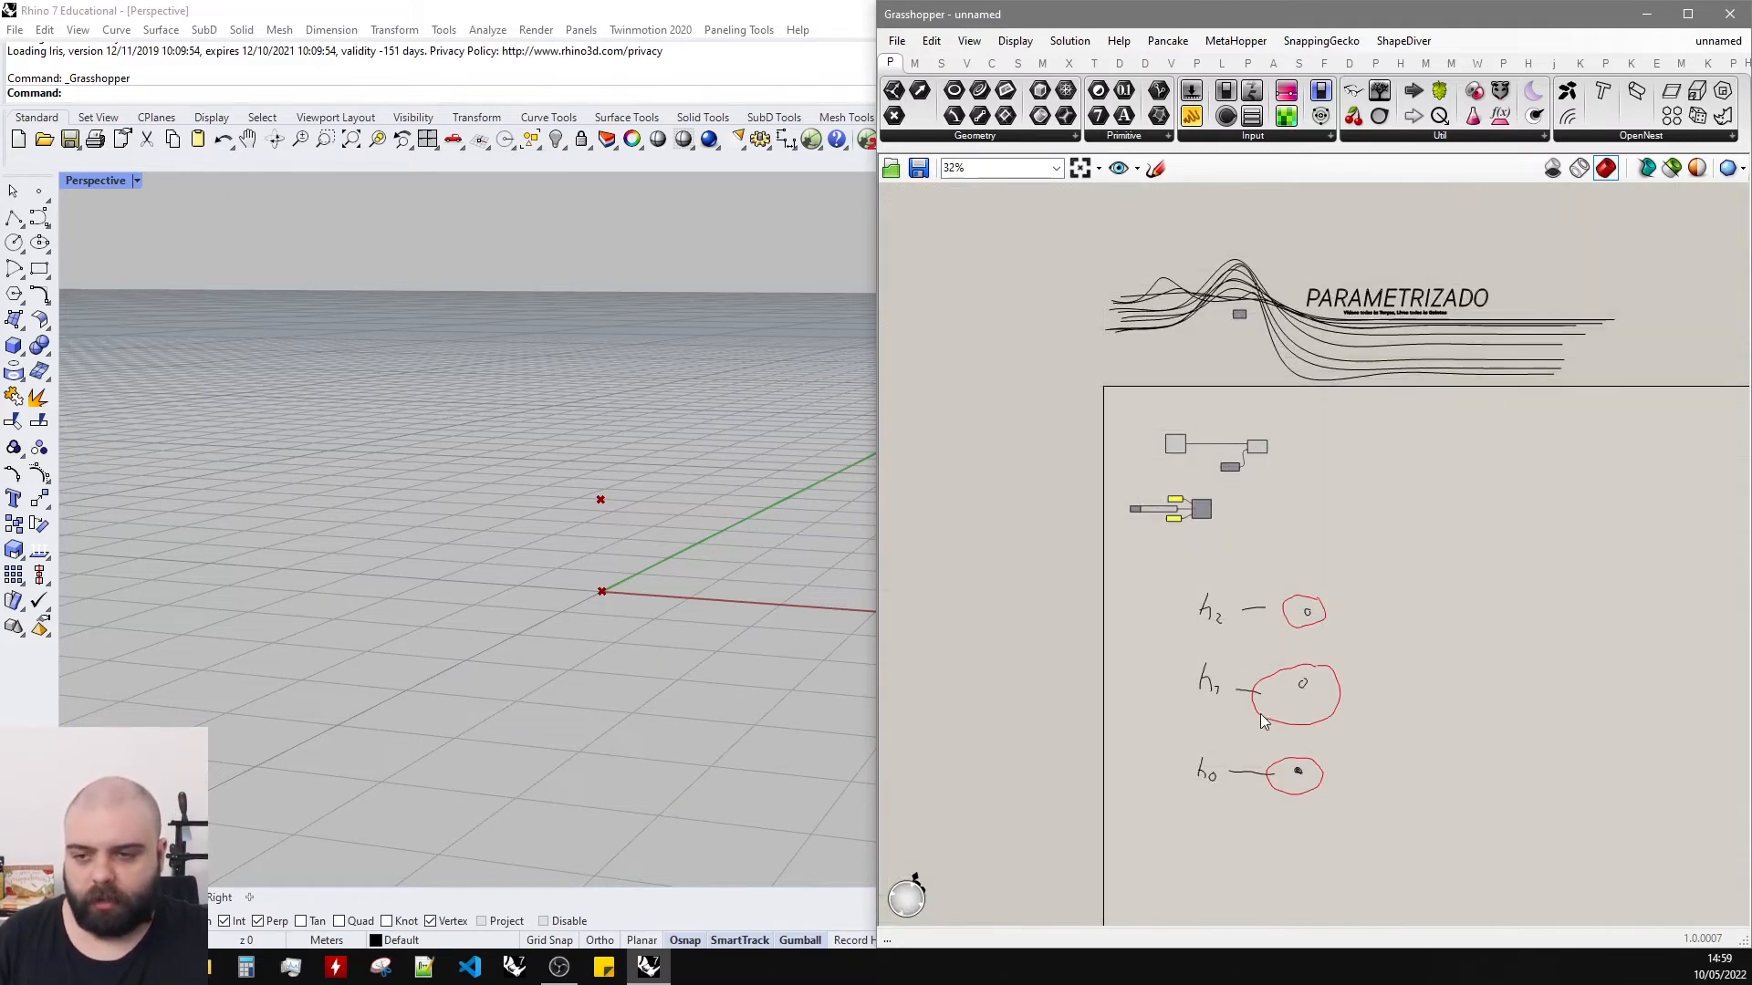
scroll(1327, 673, "up", 3)
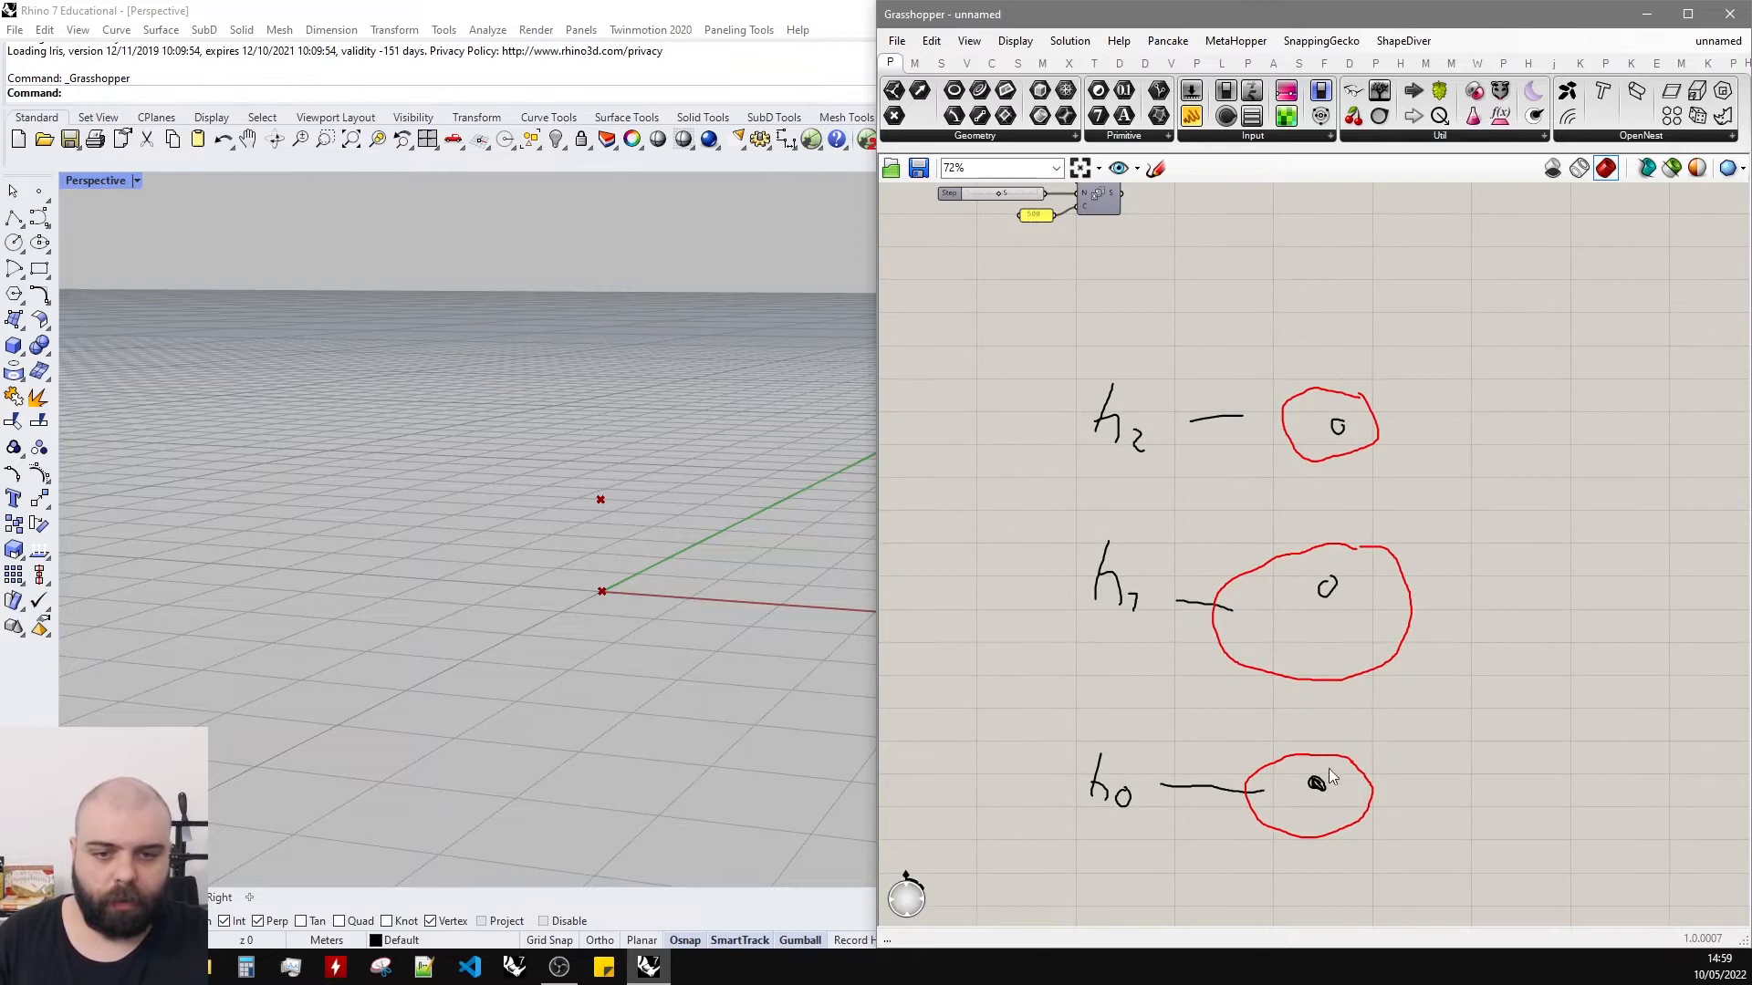
scroll(1330, 777, "down", 3)
scroll(1333, 495, "up", 6)
left_click(1063, 519)
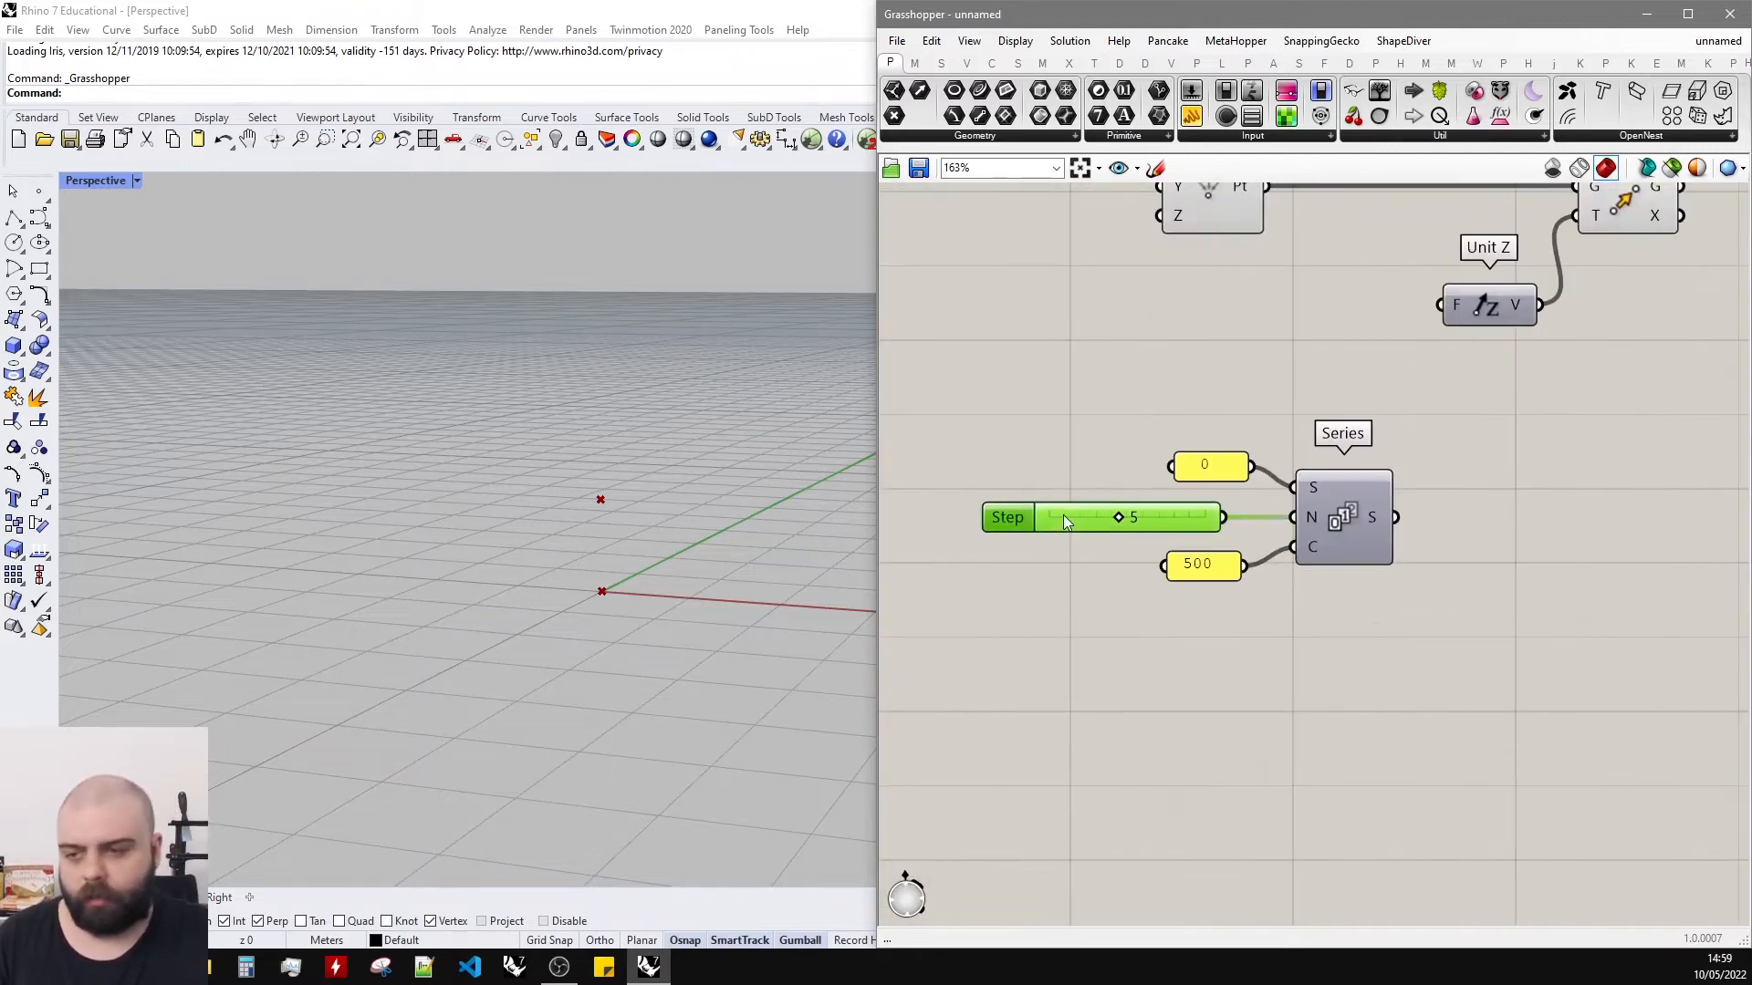
left_click_drag(1069, 529, 1064, 616, "alt")
left_click_drag(1218, 617, 1293, 547)
left_click(1214, 564)
key("Delete")
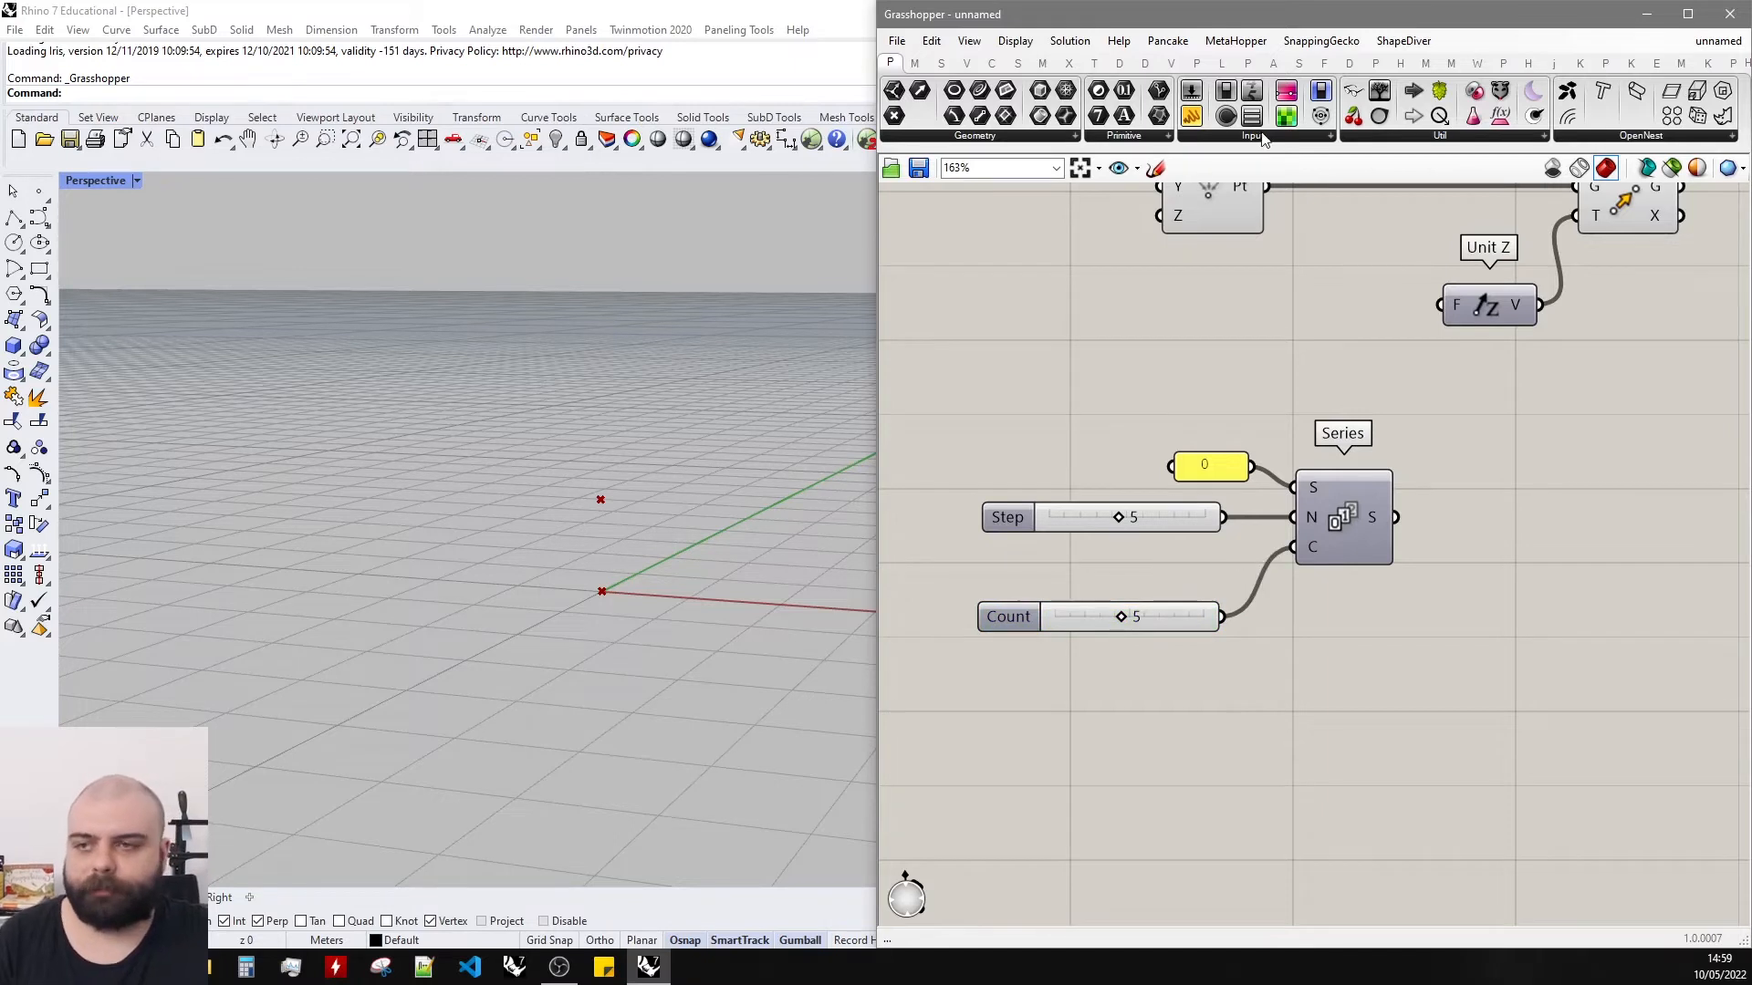
Attach a new enlarged panel to the Series output and set the Count slider to 8.
left_click(1191, 116)
left_click(1553, 542)
left_click_drag(1427, 530, 1430, 535)
left_click_drag(1498, 554, 1527, 739)
left_click_drag(1124, 619, 1171, 617)
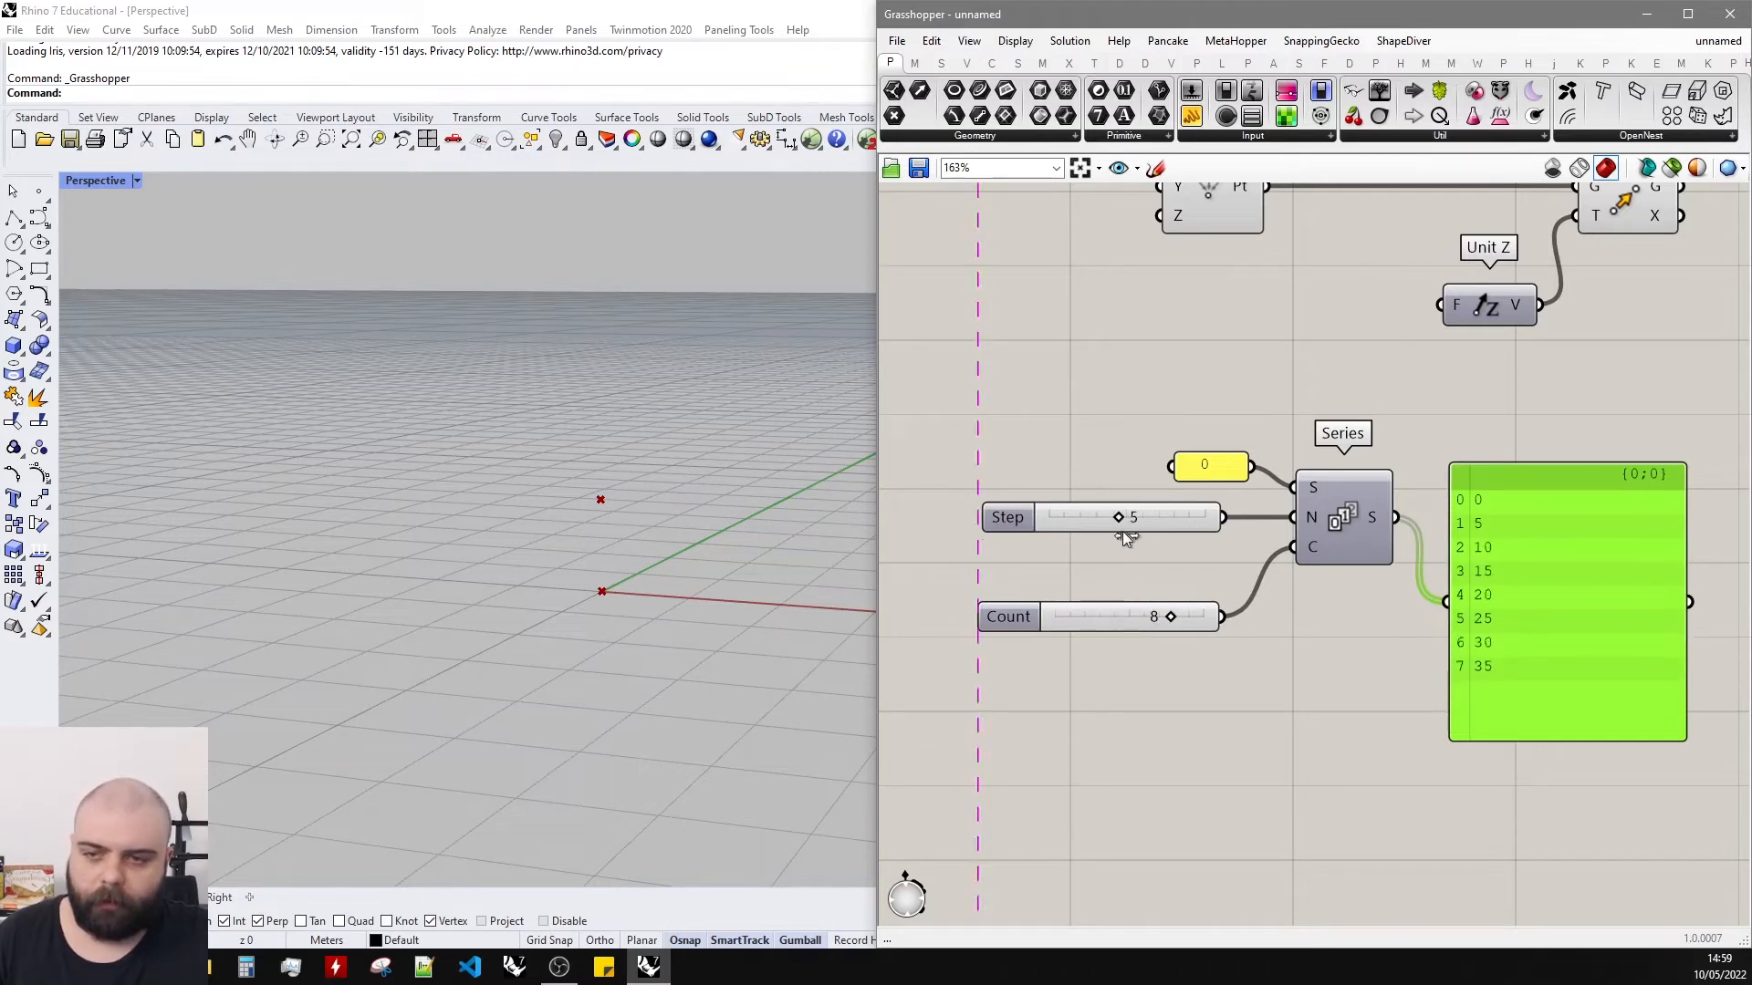
Move the Series group closer to Unit Z, connect the Series output to its F input and check the points in the Rhino viewport.
scroll(1120, 538, "down", 3)
left_click_drag(1475, 516, 1470, 516)
scroll(1245, 481, "up", 2)
left_click_drag(1319, 773, 1051, 481)
left_click_drag(1298, 575, 1350, 383)
left_click(1285, 466)
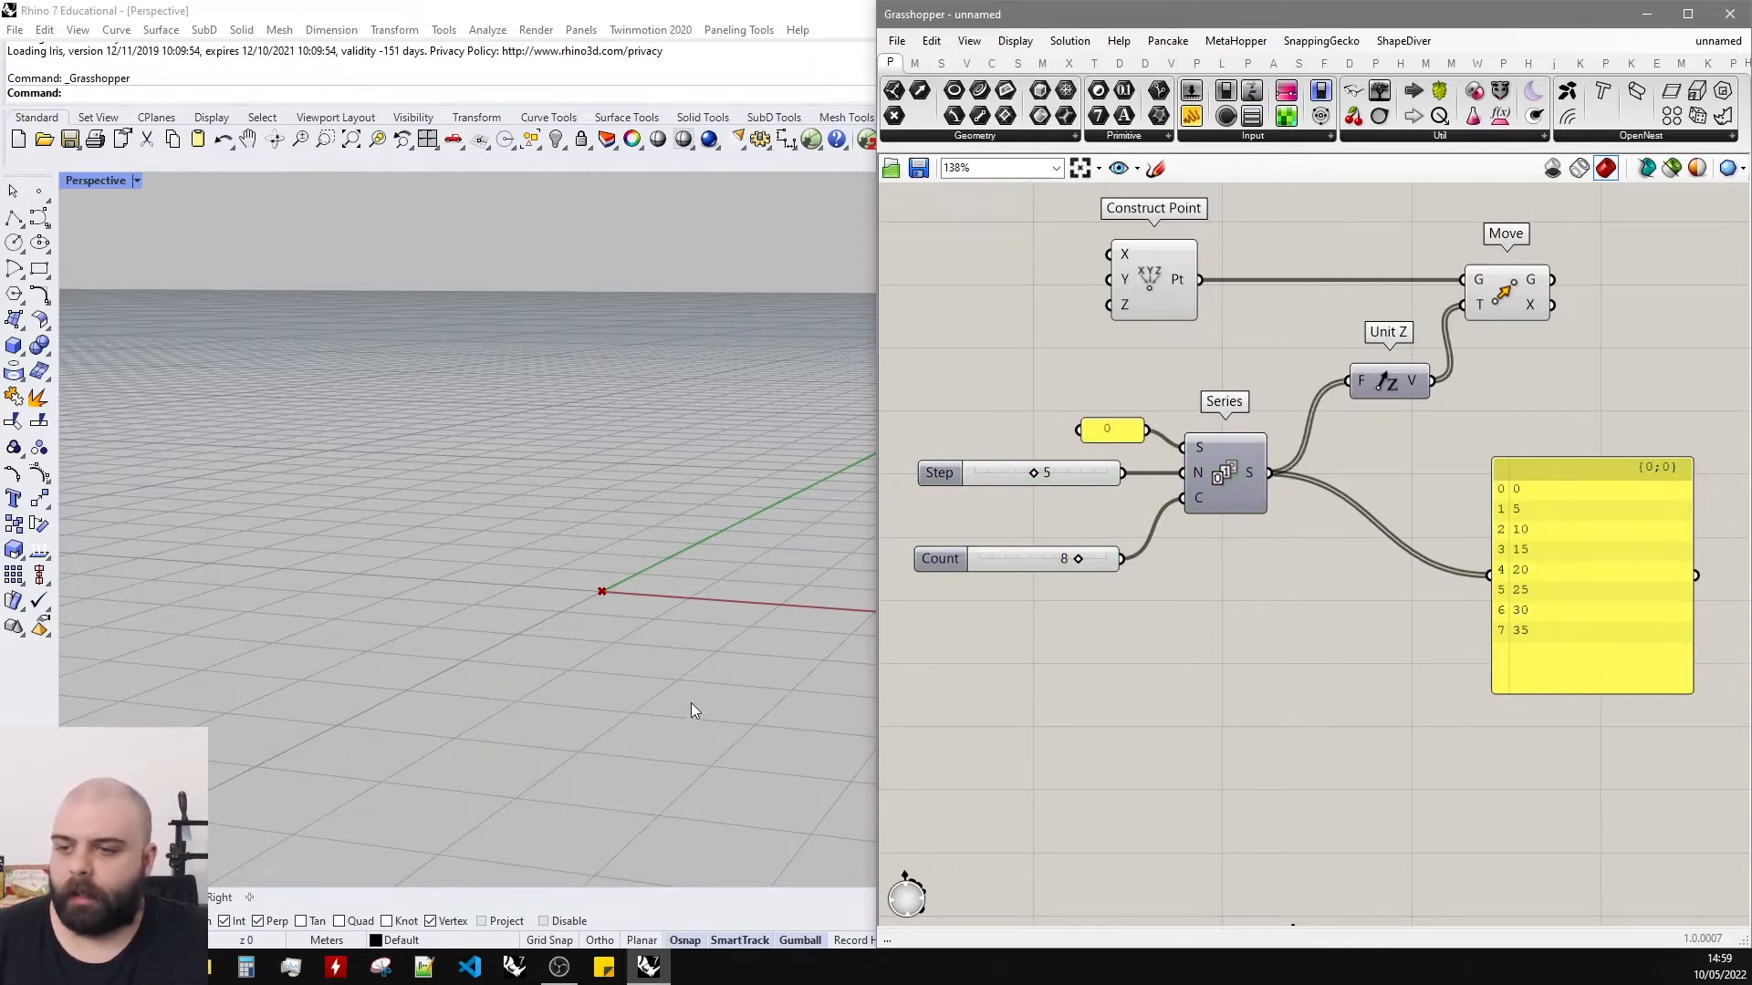
scroll(637, 748, "down", 15)
mouse_move(631, 692)
right_mouse_down()
mouse_move(653, 691)
mouse_move(635, 705)
right_mouse_up()
scroll(635, 704, "up", 5)
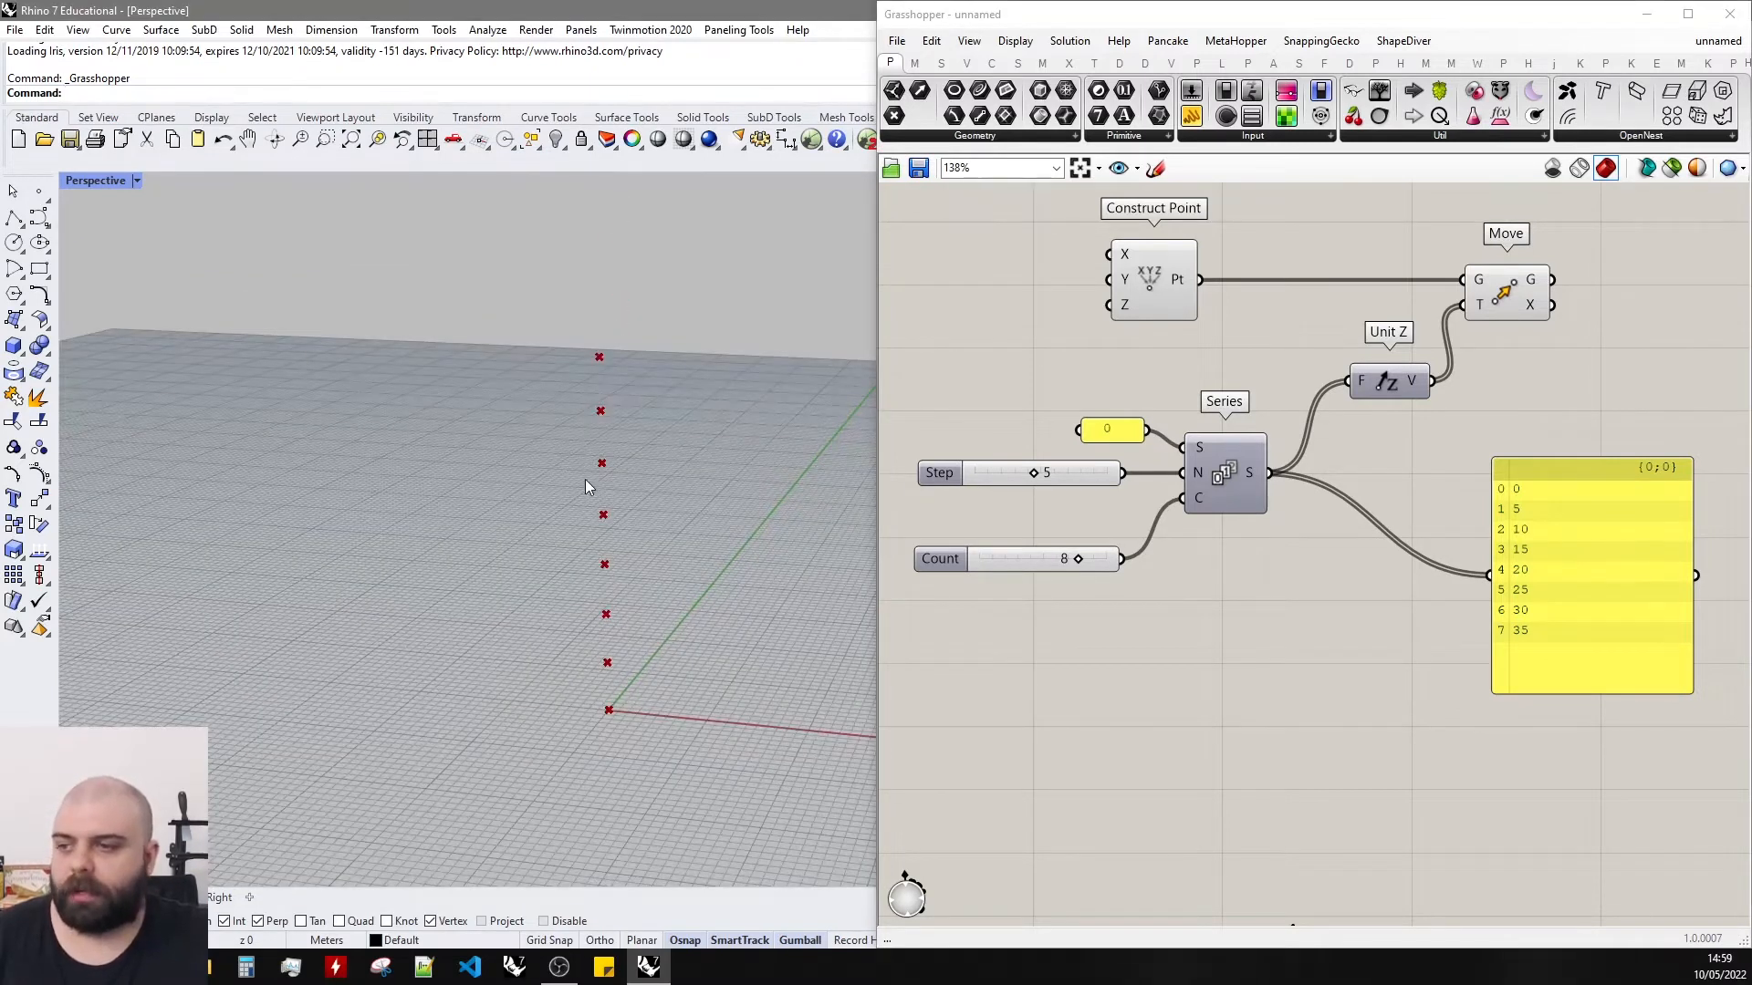
scroll(1519, 447, "up", 1)
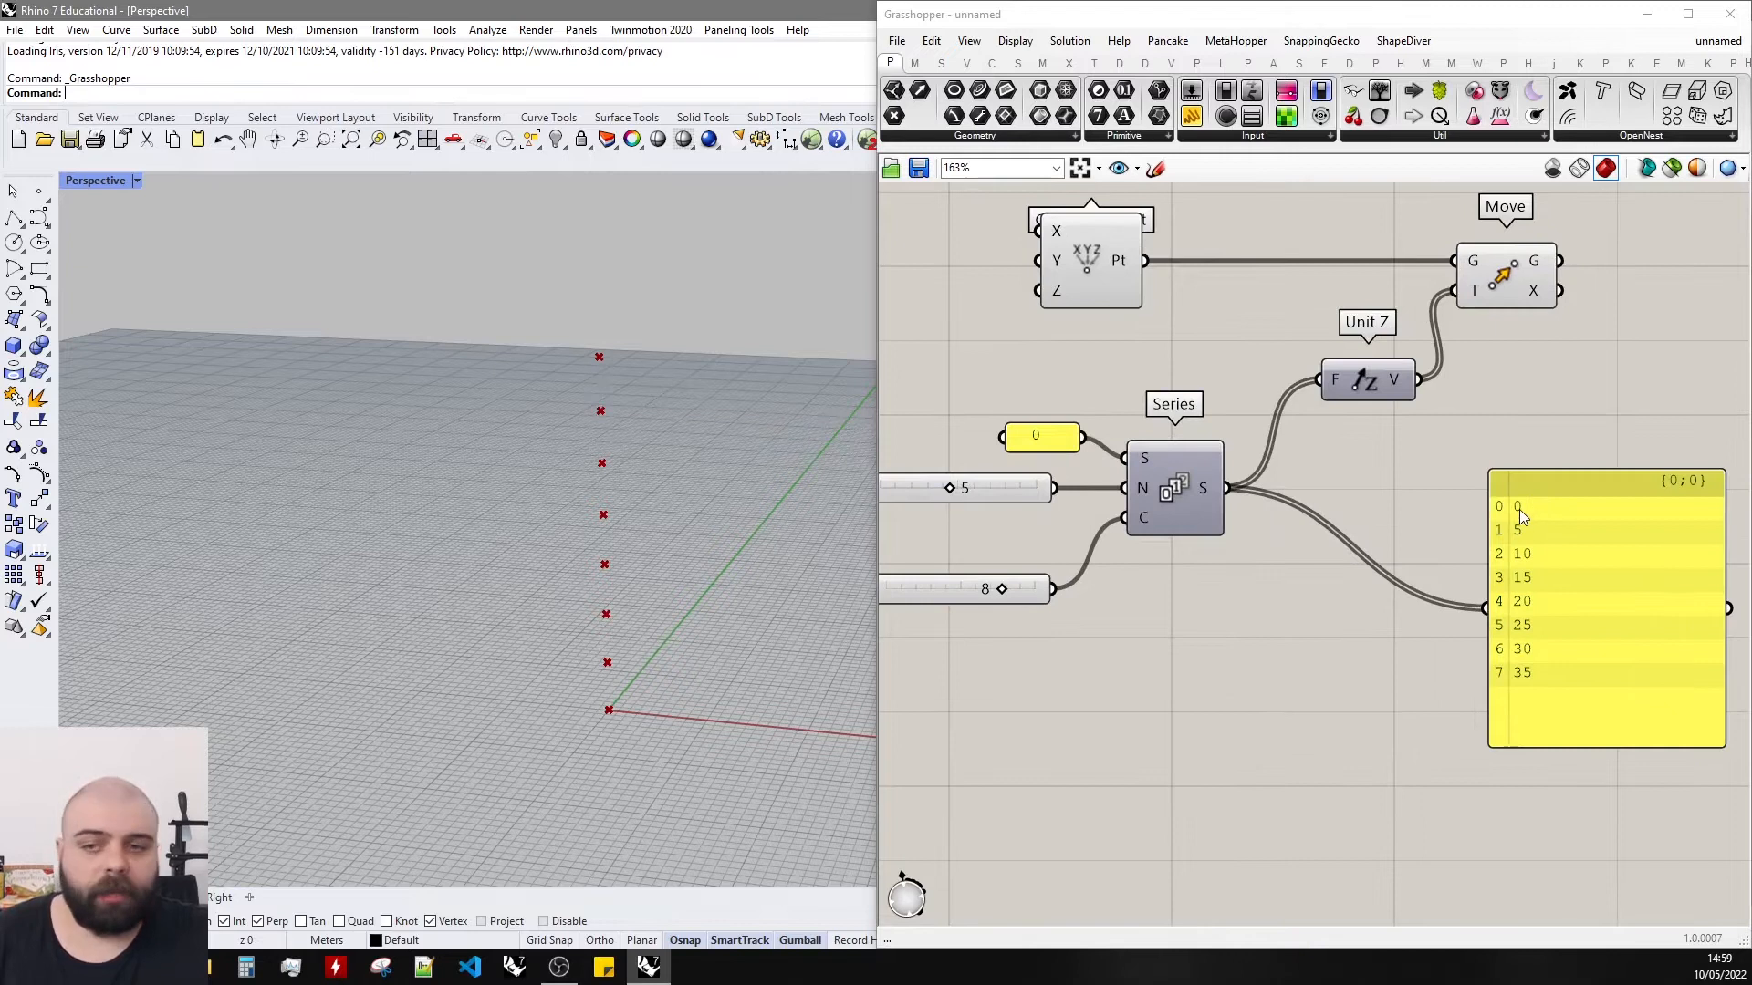
Sketch freehand arrows from the V output of Unit Z to the first values in the panel, and discard the sketch.
scroll(1421, 537, "down", 2)
scroll(1415, 543, "up", 2)
left_click(1542, 605)
left_click(1155, 168)
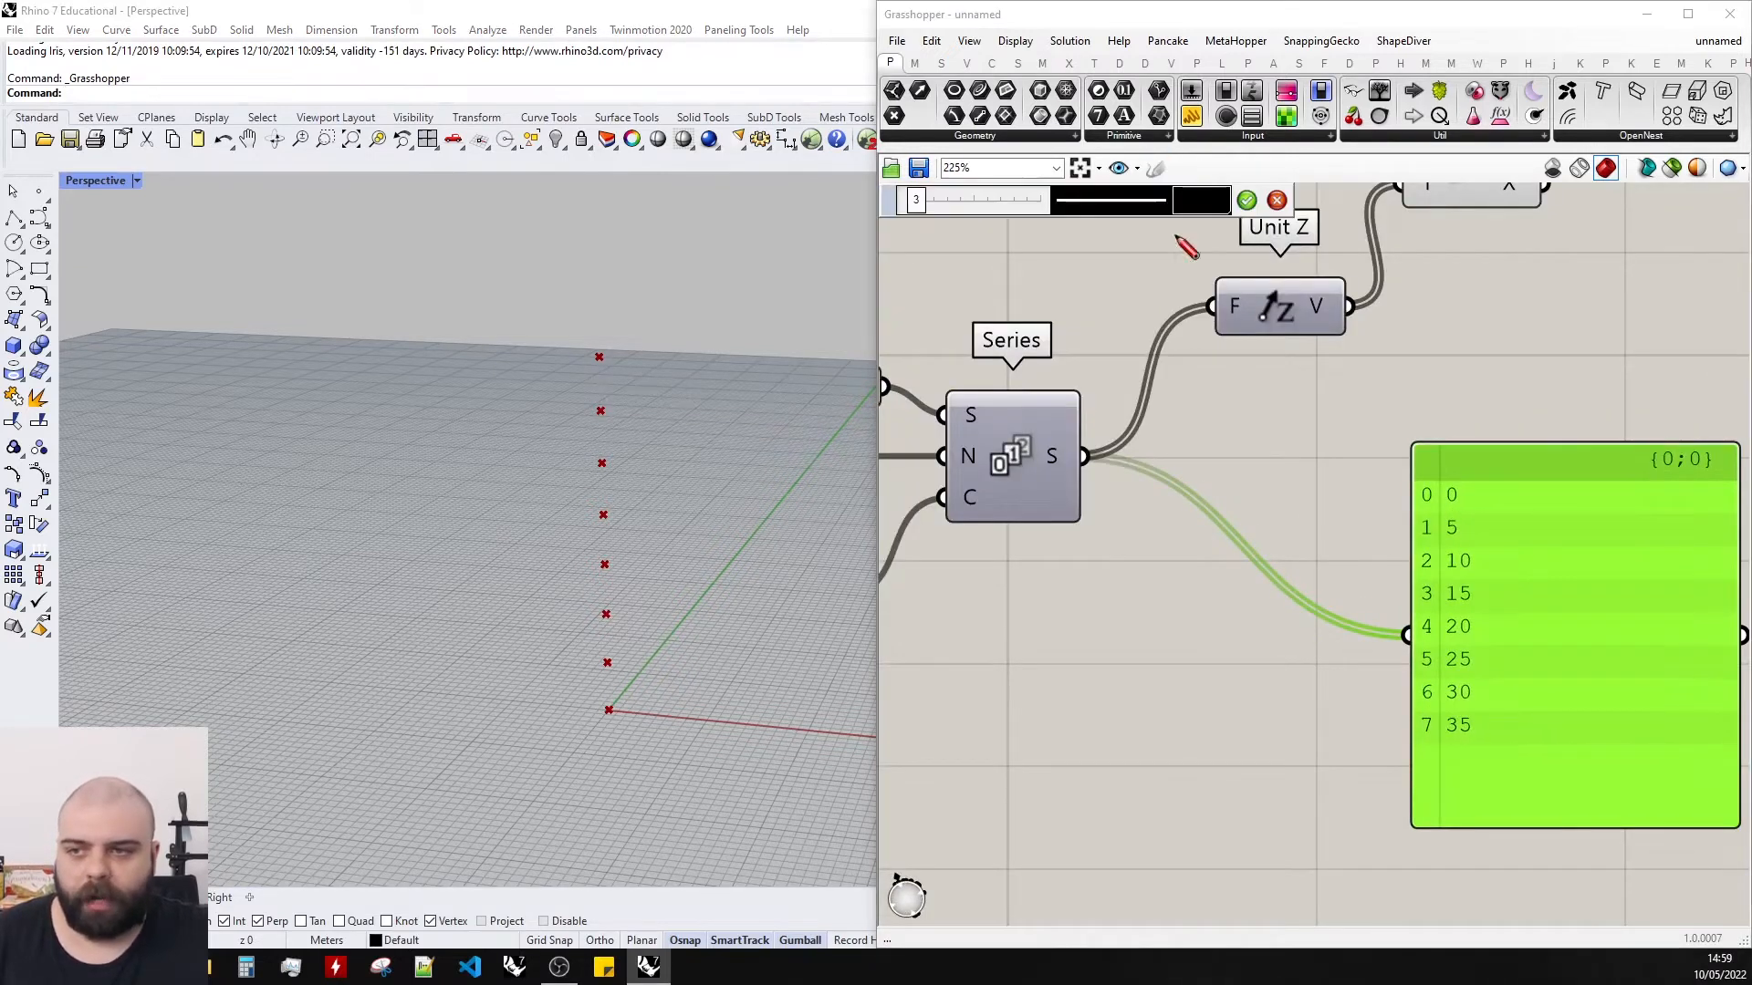
scroll(1151, 374, "down", 3)
scroll(1321, 409, "up", 3)
mouse_move(1349, 469)
left_mouse_down()
mouse_move(1371, 636)
mouse_move(1426, 642)
mouse_move(1389, 722)
left_mouse_up()
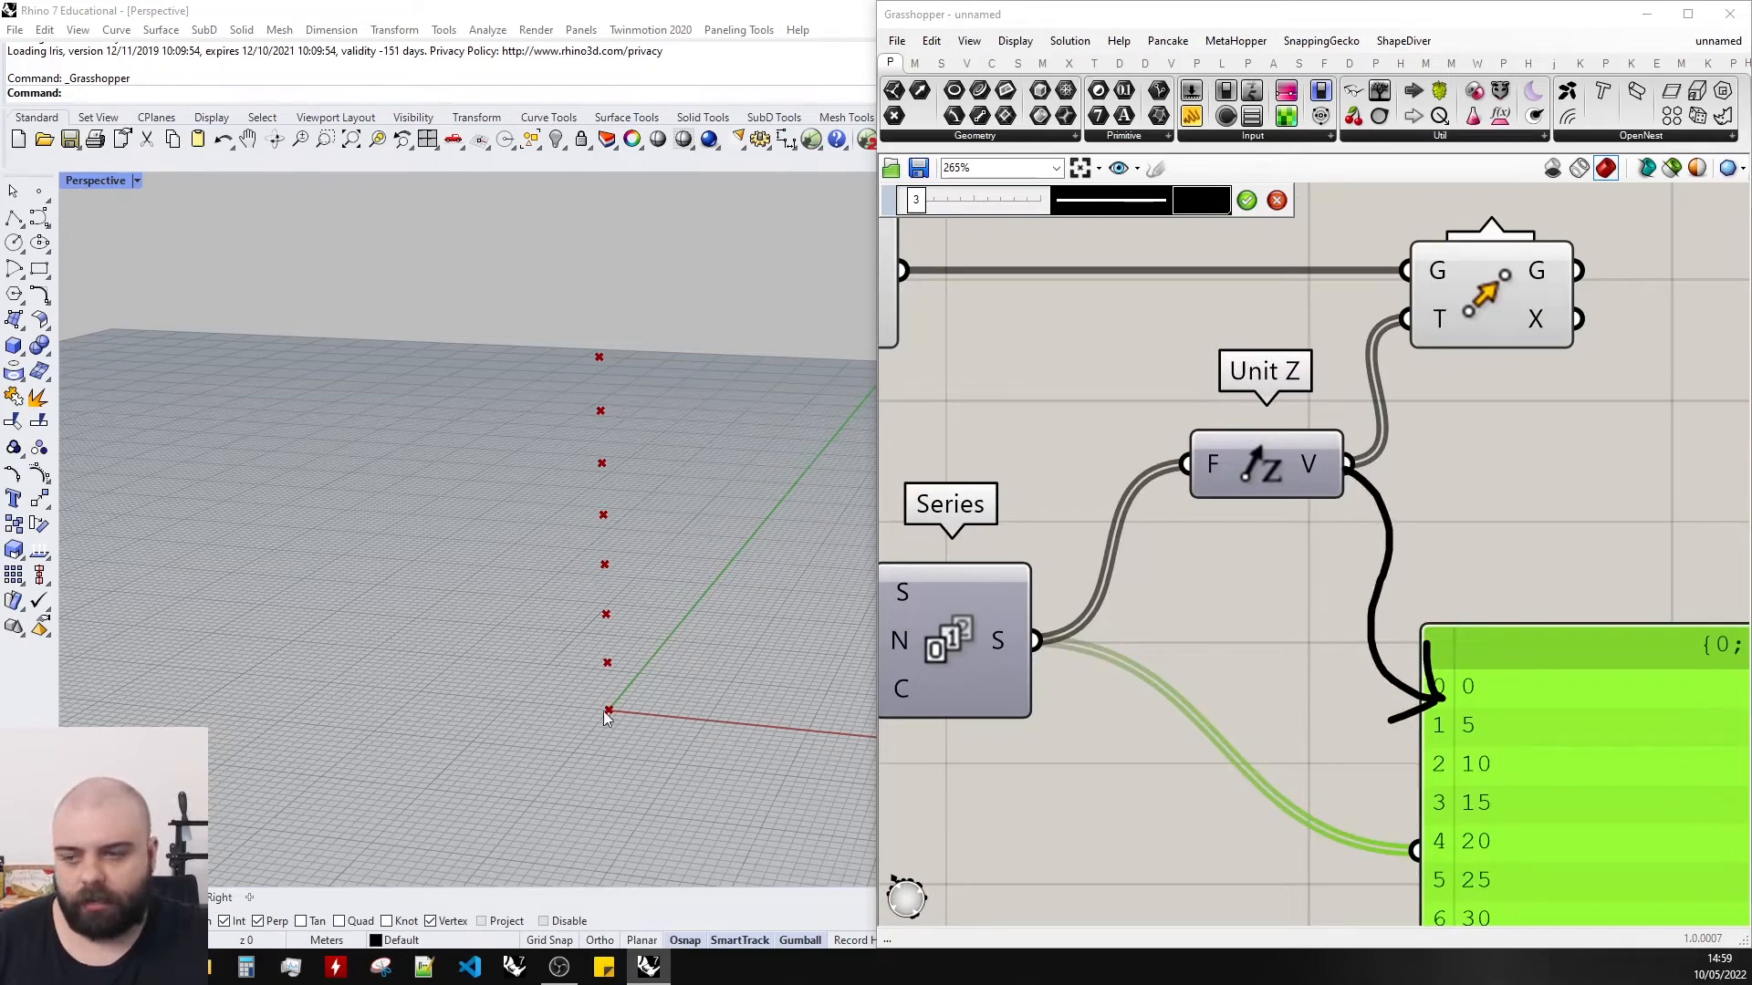
scroll(1226, 291, "down", 2)
mouse_move(1300, 413)
left_mouse_down()
mouse_move(1290, 558)
mouse_move(1359, 602)
mouse_move(1340, 612)
mouse_move(1323, 462)
mouse_move(1359, 631)
left_mouse_up()
mouse_move(1299, 418)
left_mouse_down()
mouse_move(1292, 640)
mouse_move(1338, 656)
left_mouse_up()
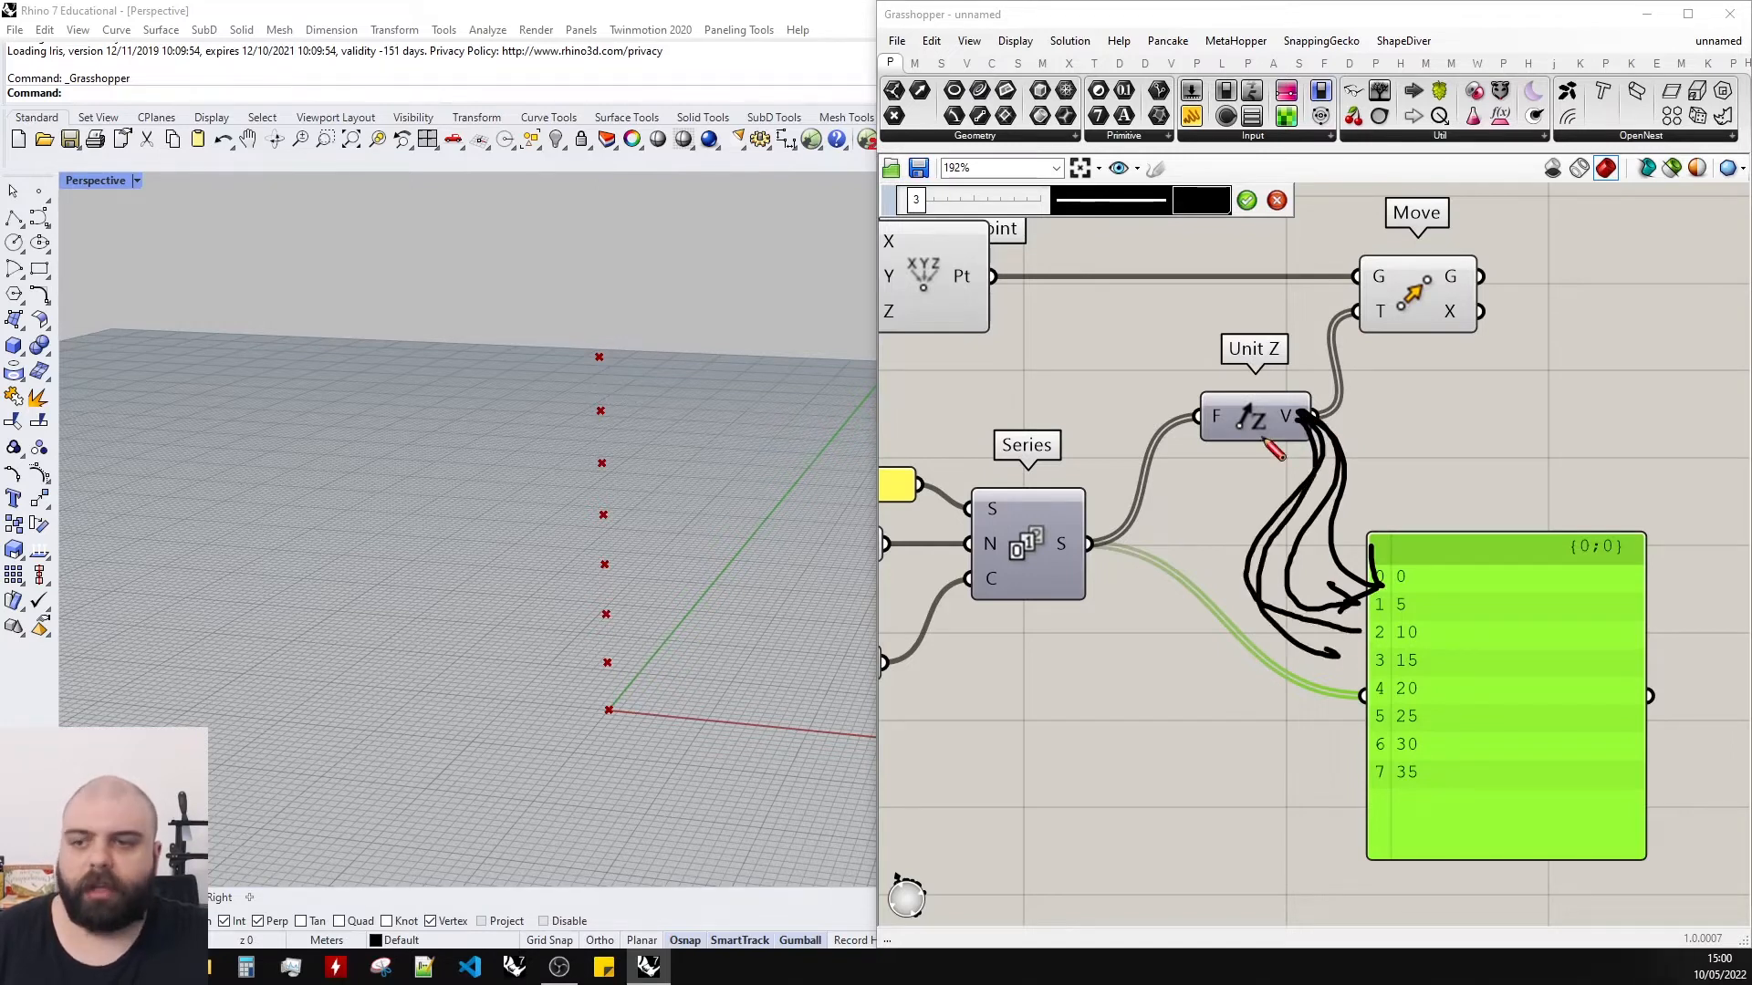
left_click(1276, 200)
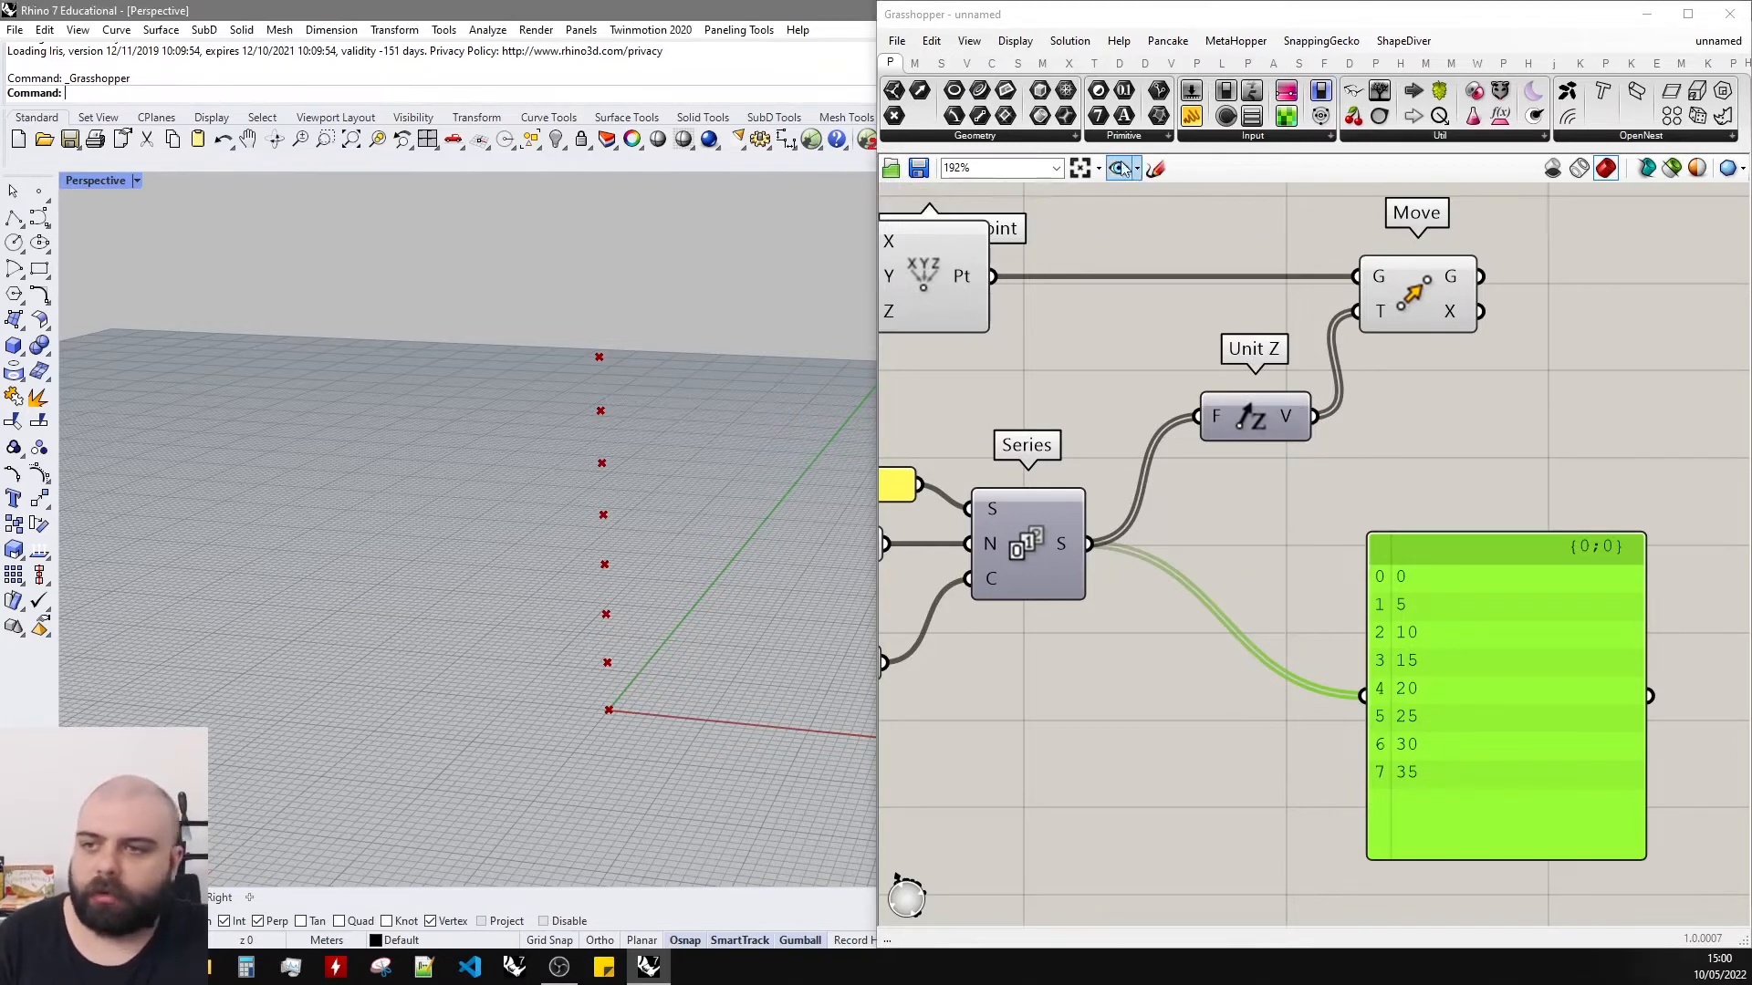
Move the value panel below Unit Z and sketch freehand lines from its listed values to the F input.
left_click(1155, 168)
mouse_move(1539, 601)
left_mouse_down()
mouse_move(1284, 587)
mouse_move(1303, 612)
left_mouse_up()
left_click(1155, 168)
left_click_drag(1195, 591, 1198, 417)
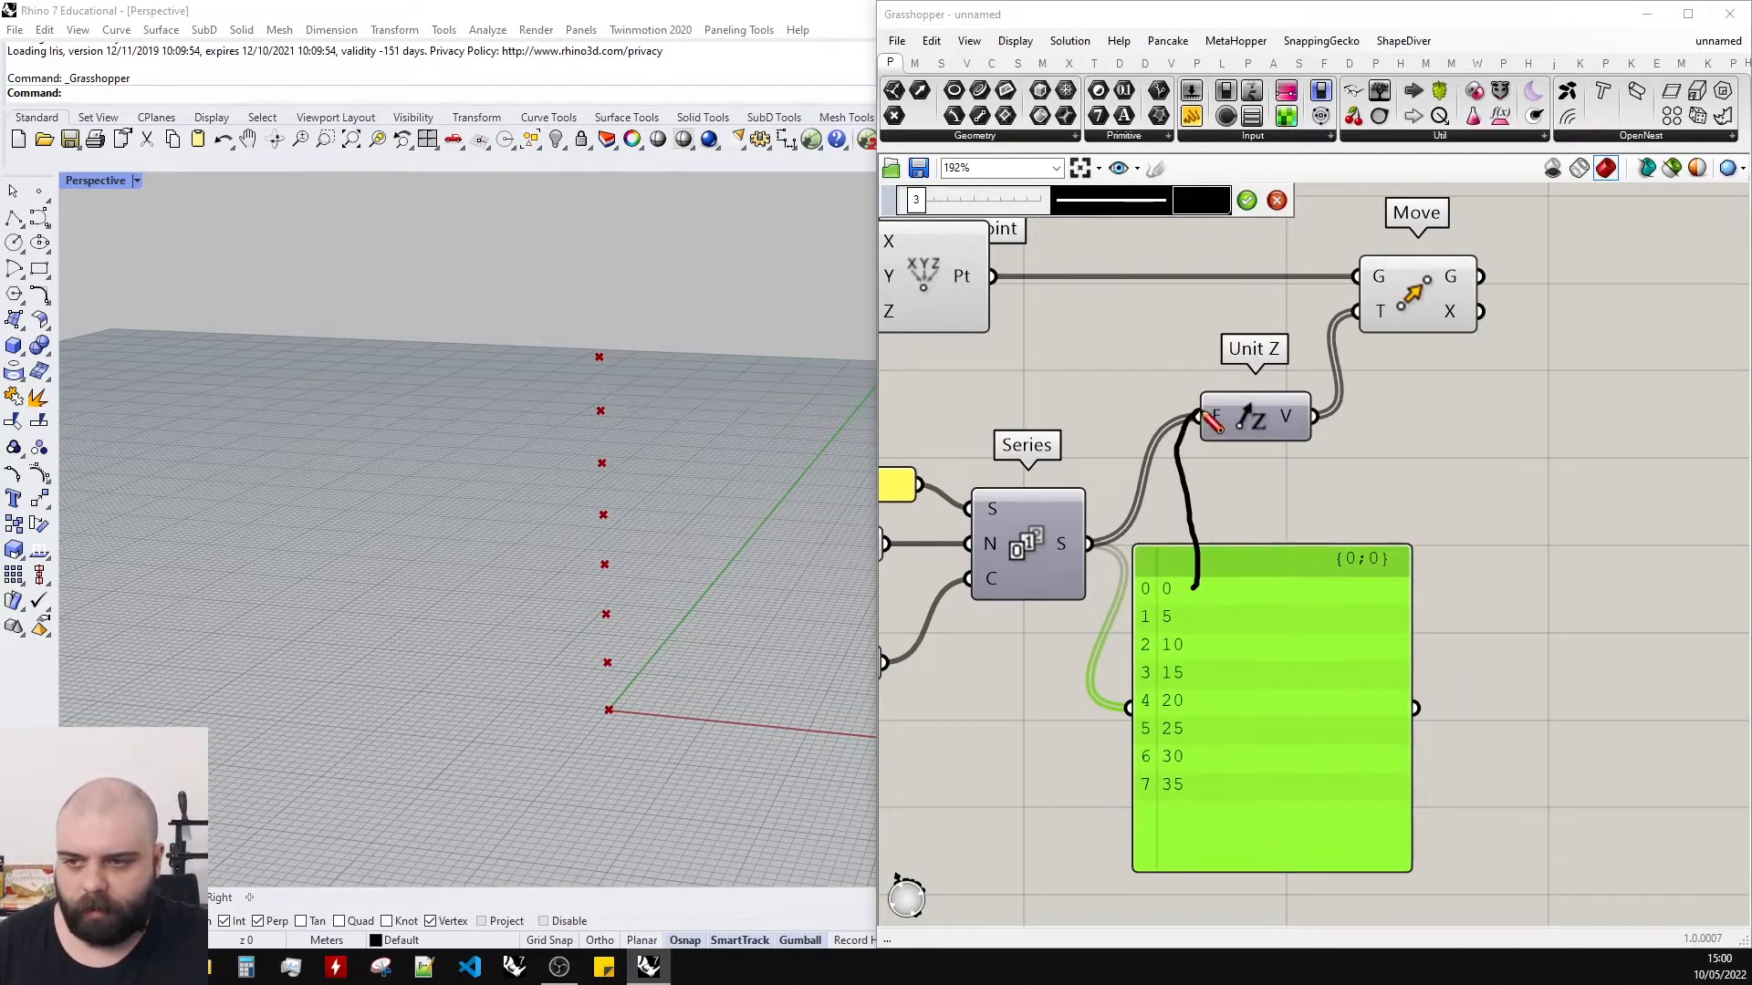
left_click_drag(1186, 617, 1198, 417)
left_click_drag(1203, 646, 1198, 420)
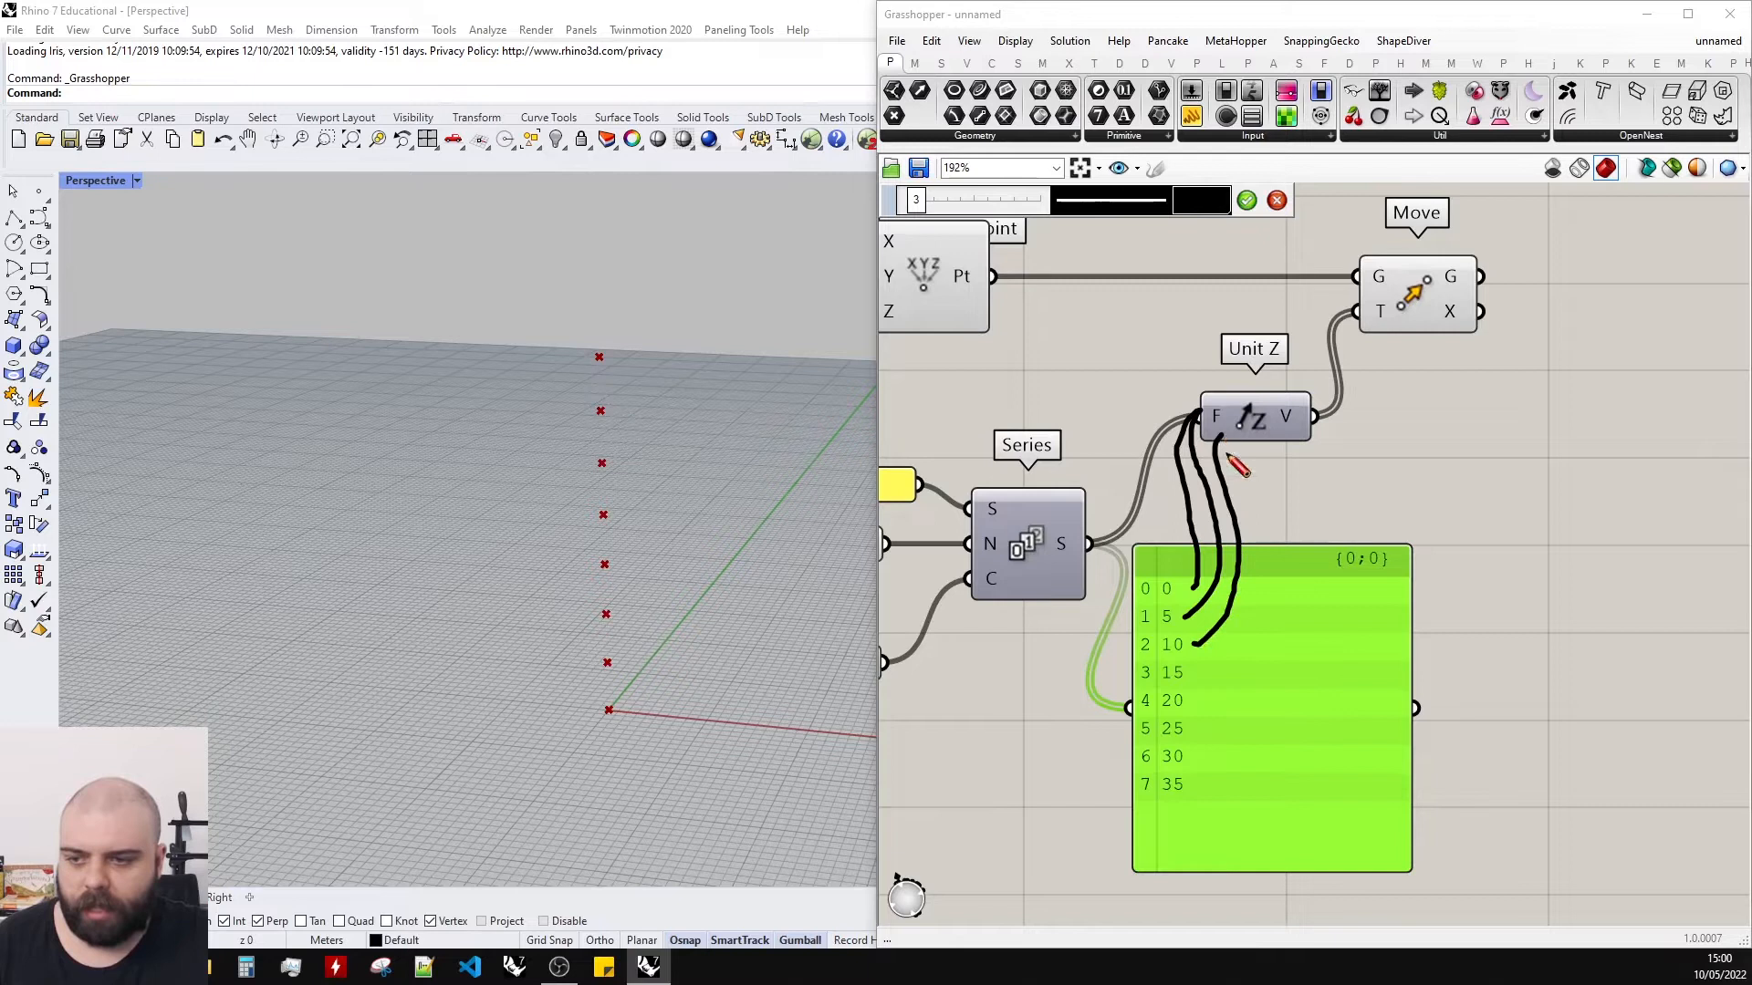
mouse_move(1201, 677)
left_mouse_down()
mouse_move(1223, 447)
mouse_move(1198, 416)
mouse_move(1267, 614)
mouse_move(1199, 419)
left_mouse_up()
left_click_drag(1199, 736, 1189, 465)
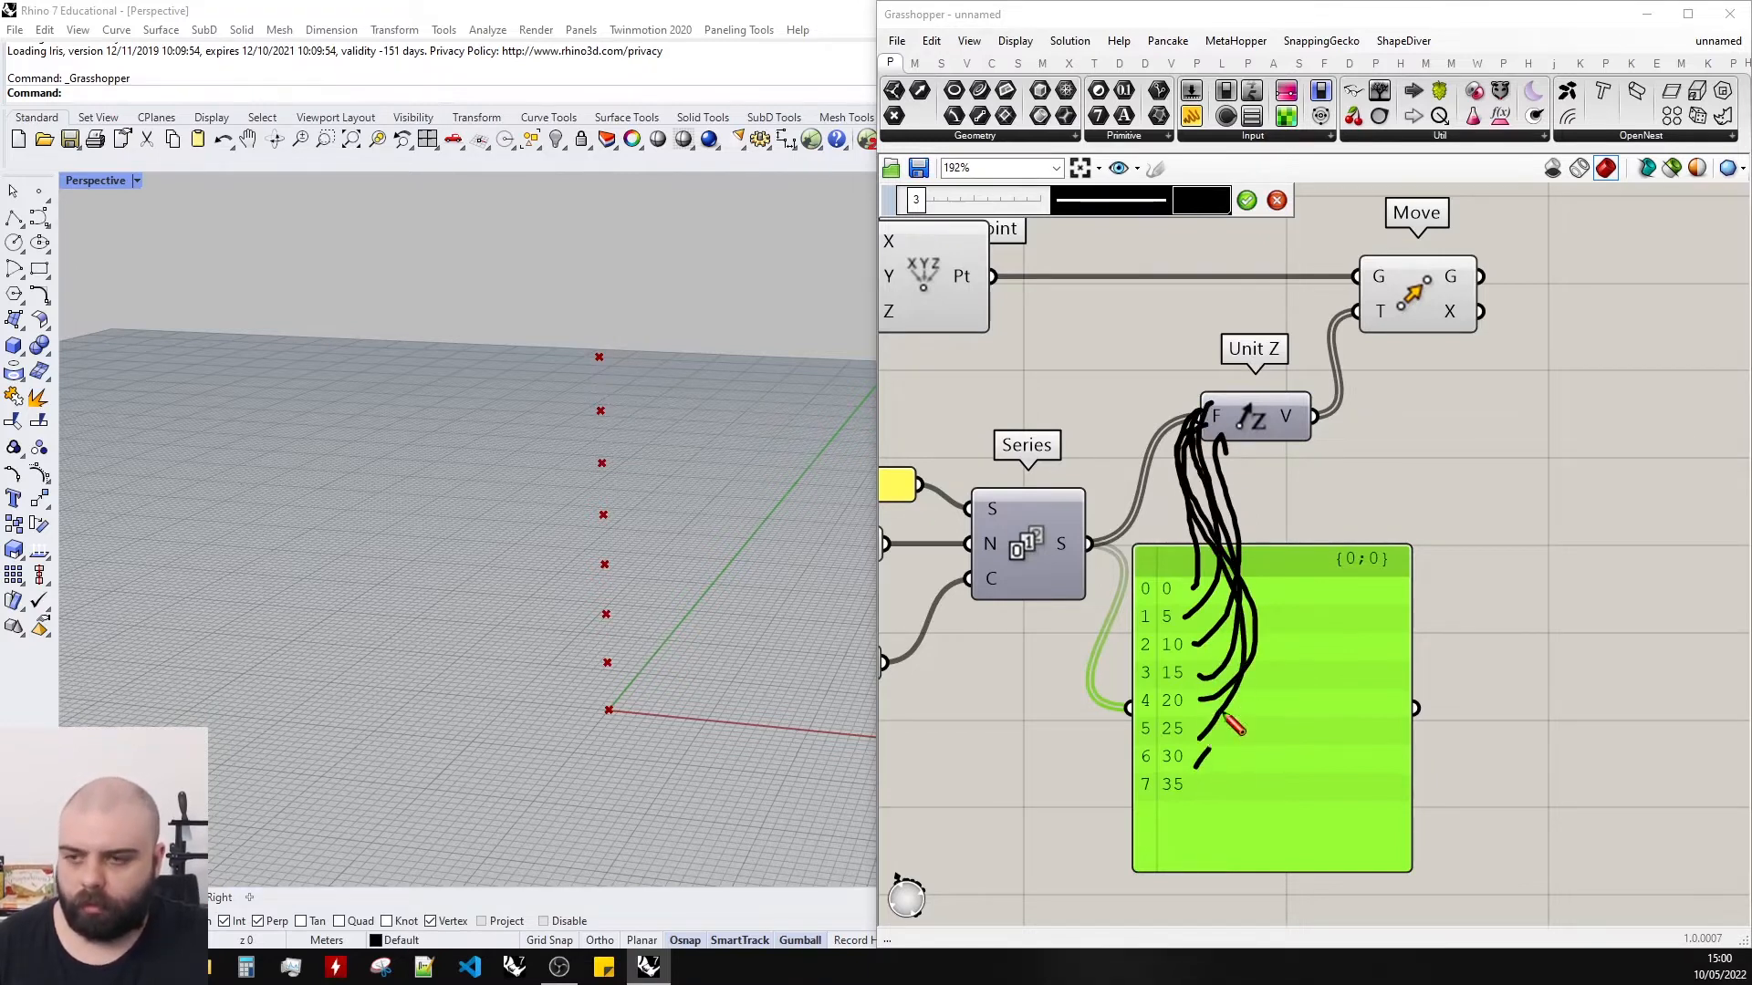
Discard the freehand lines and delete the panel listing the Series values.
left_click(1276, 200)
left_click_drag(1433, 486, 1307, 602)
key("Delete")
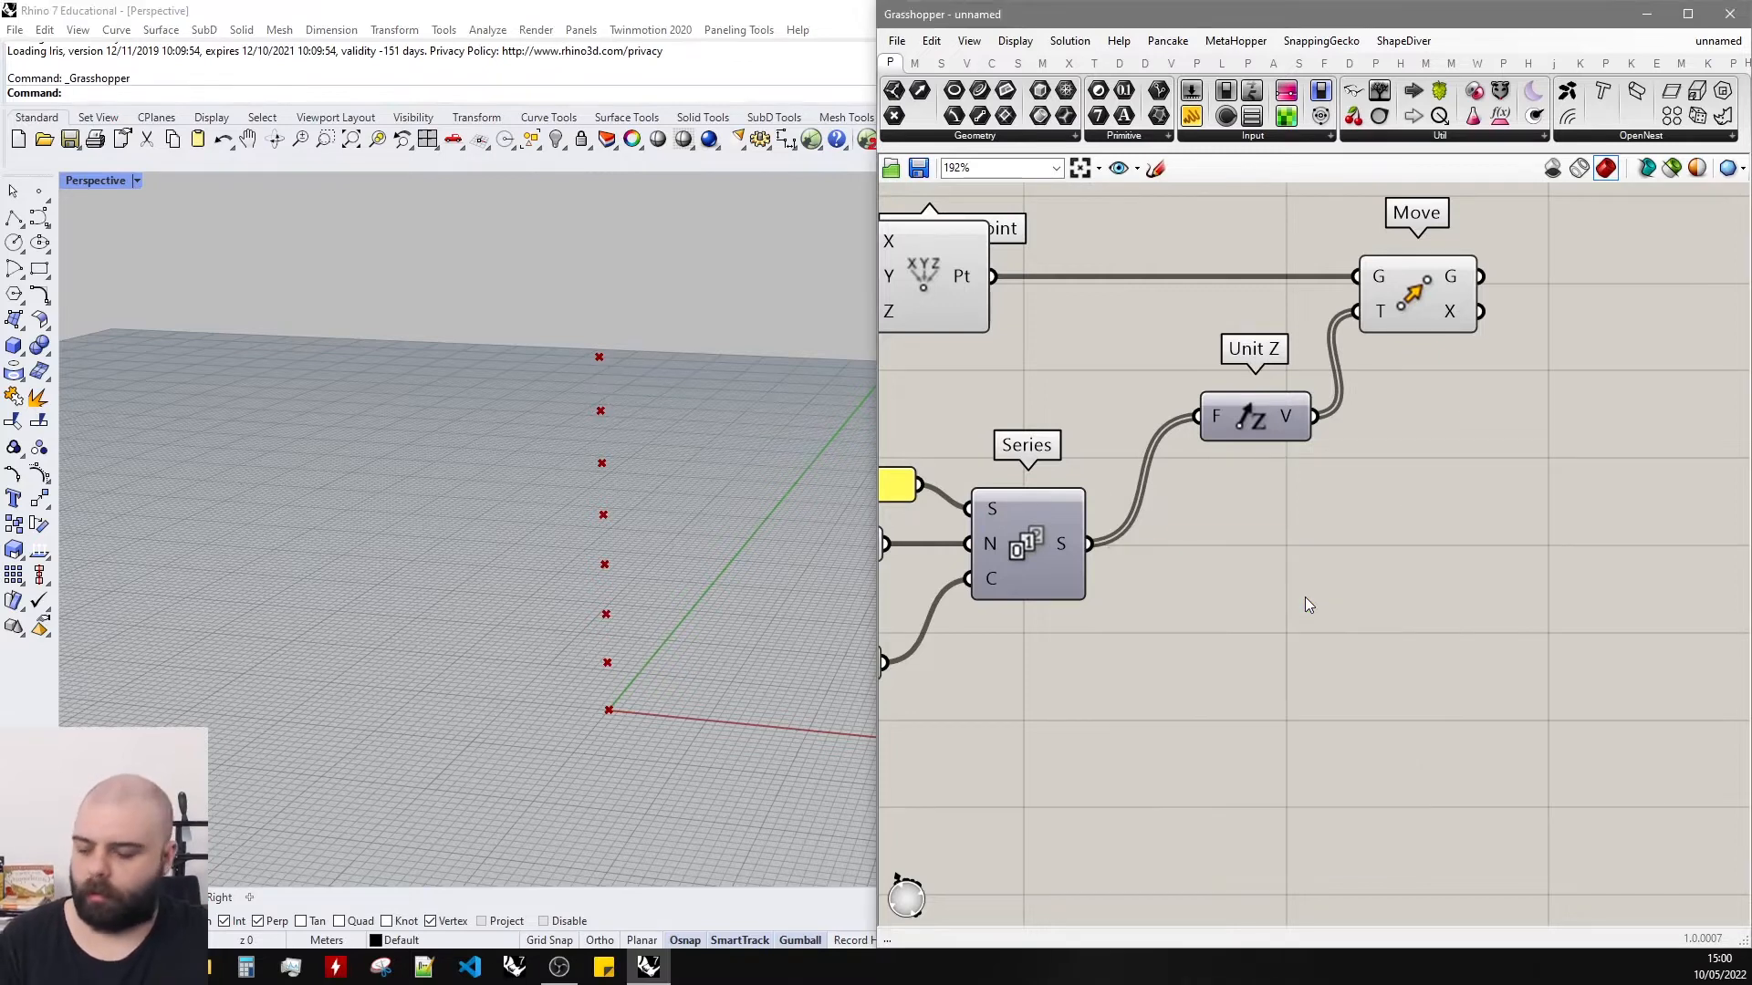
Set the Step slider to 3 and the Count slider to 10.
scroll(1383, 508, "down", 2)
scroll(1332, 506, "up", 1)
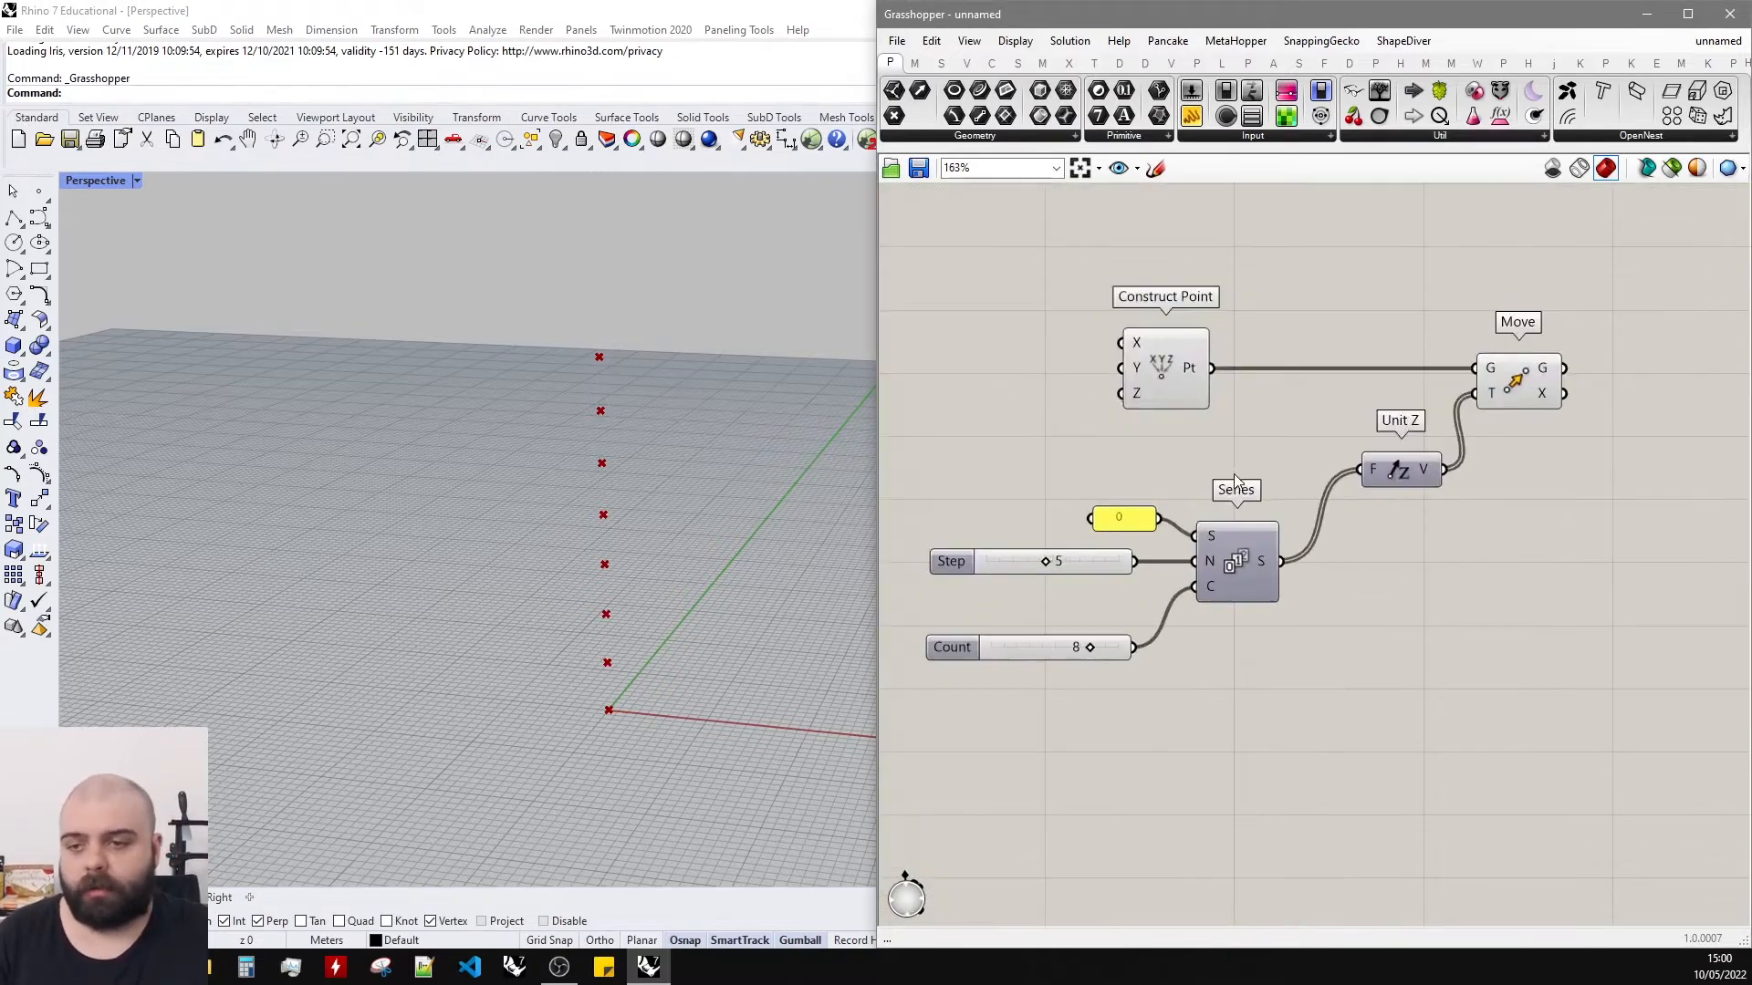
mouse_move(1018, 587)
left_mouse_down()
mouse_move(984, 575)
mouse_move(1010, 593)
mouse_move(987, 589)
left_mouse_up()
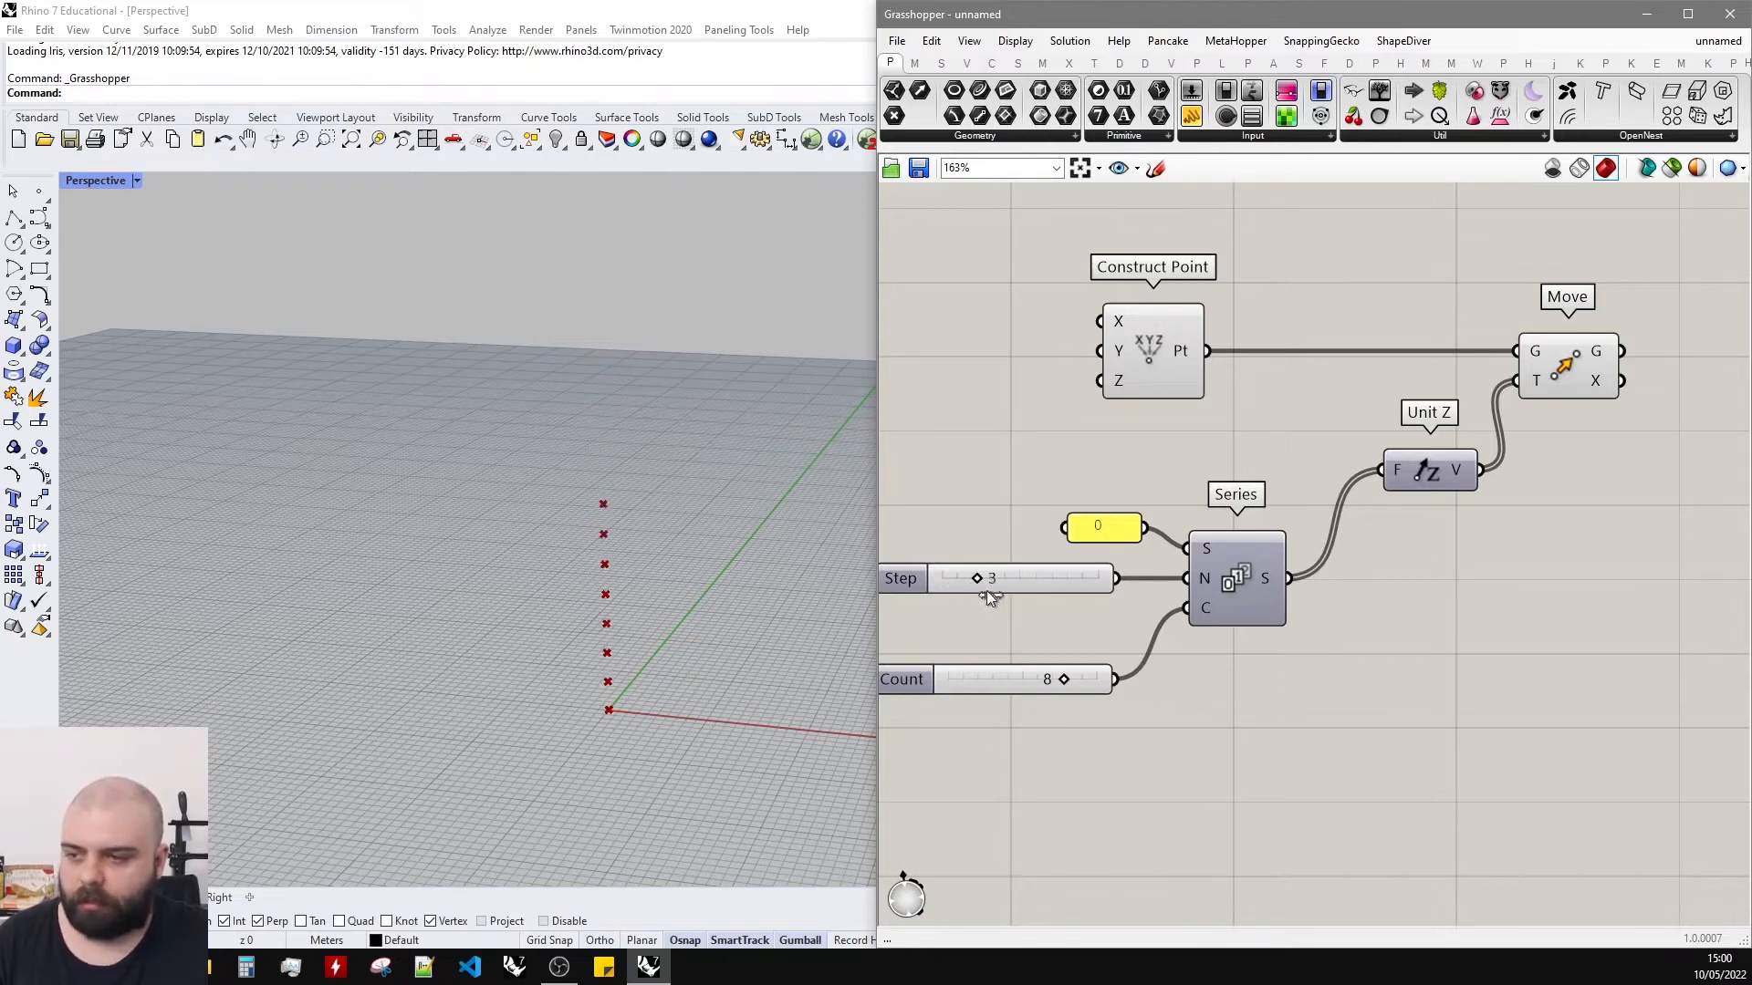
left_click_drag(1015, 685, 1070, 694)
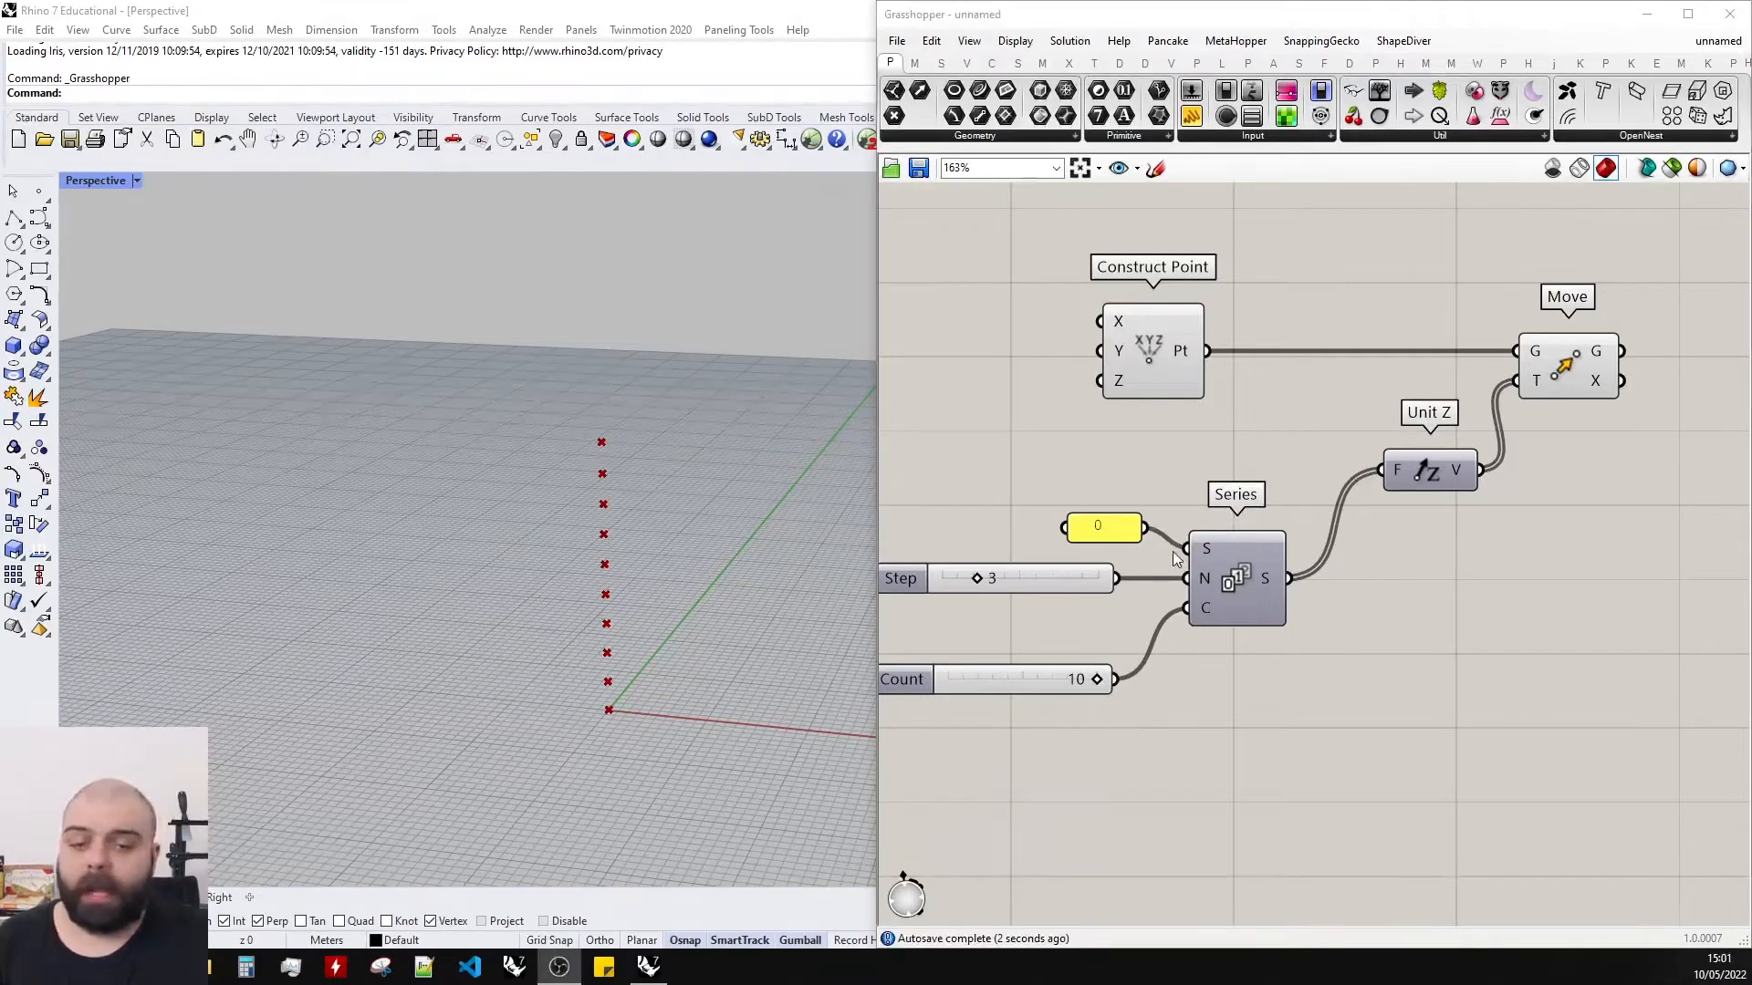
Add a Circle component with P and R inputs after Move and select it to examine its circle in the Rhino viewport.
scroll(1173, 554, "down", 2)
scroll(1383, 456, "down", 2)
scroll(1453, 370, "up", 4)
double_click(1453, 370)
type("circle")
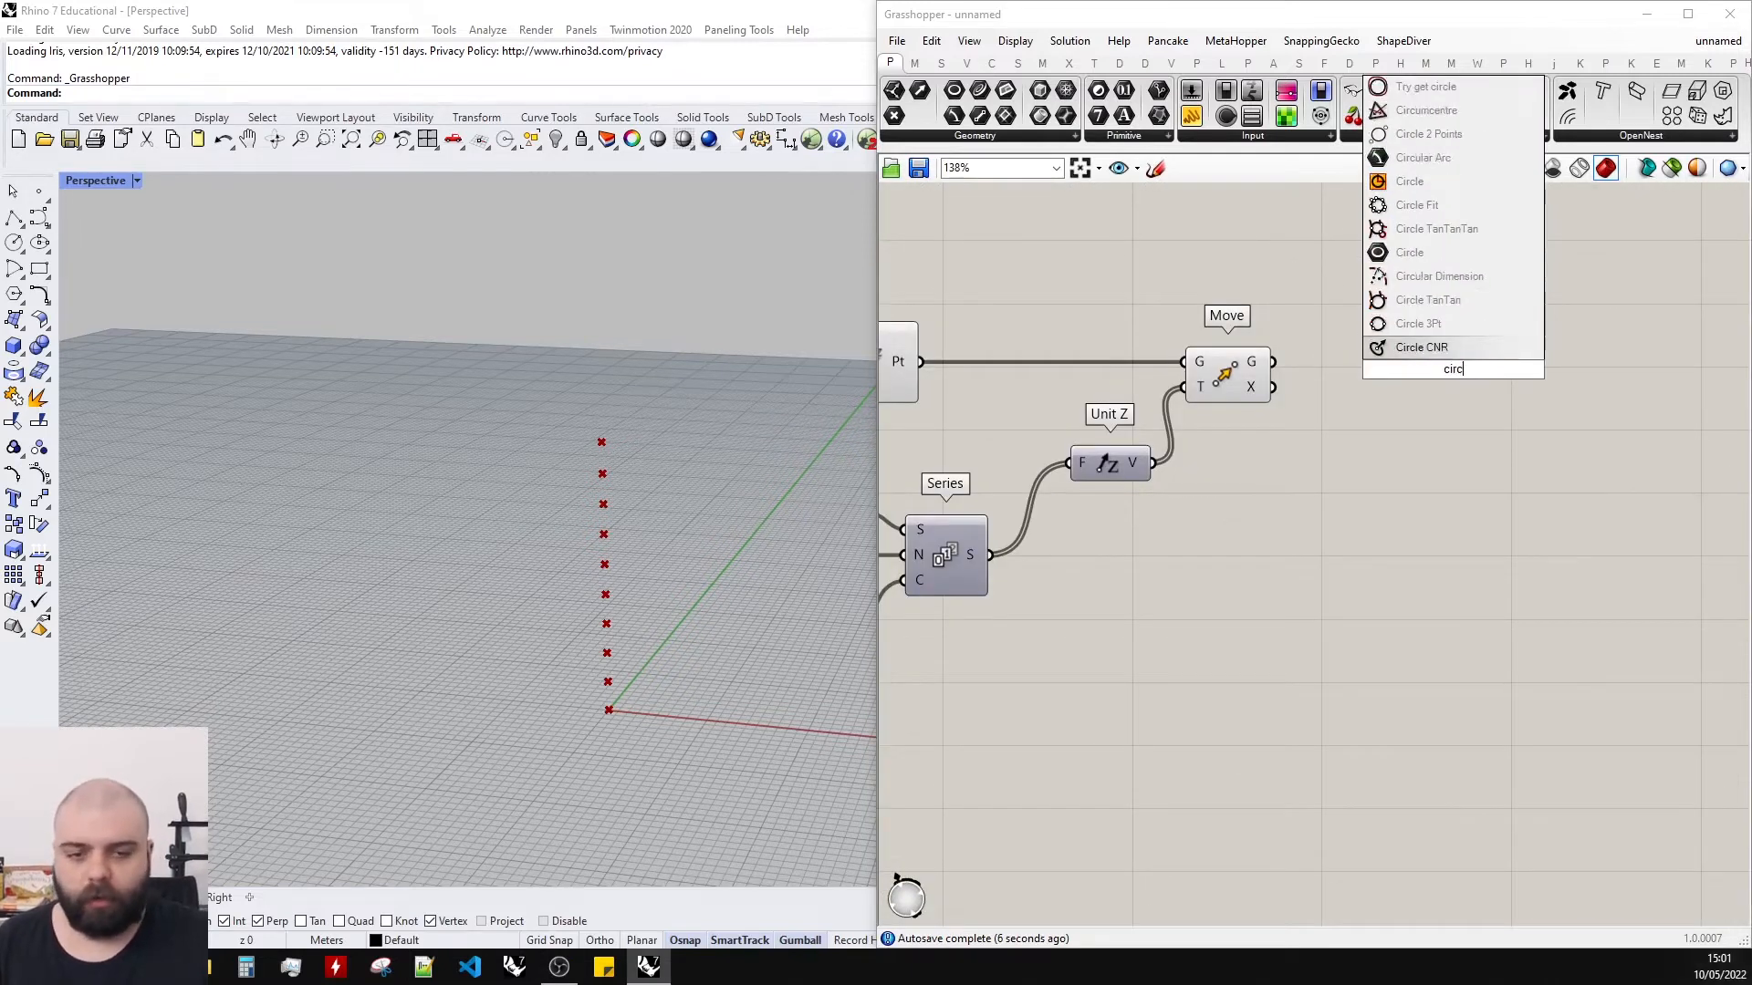
left_click(1409, 325)
scroll(1426, 347, "up", 2)
left_click(1434, 306)
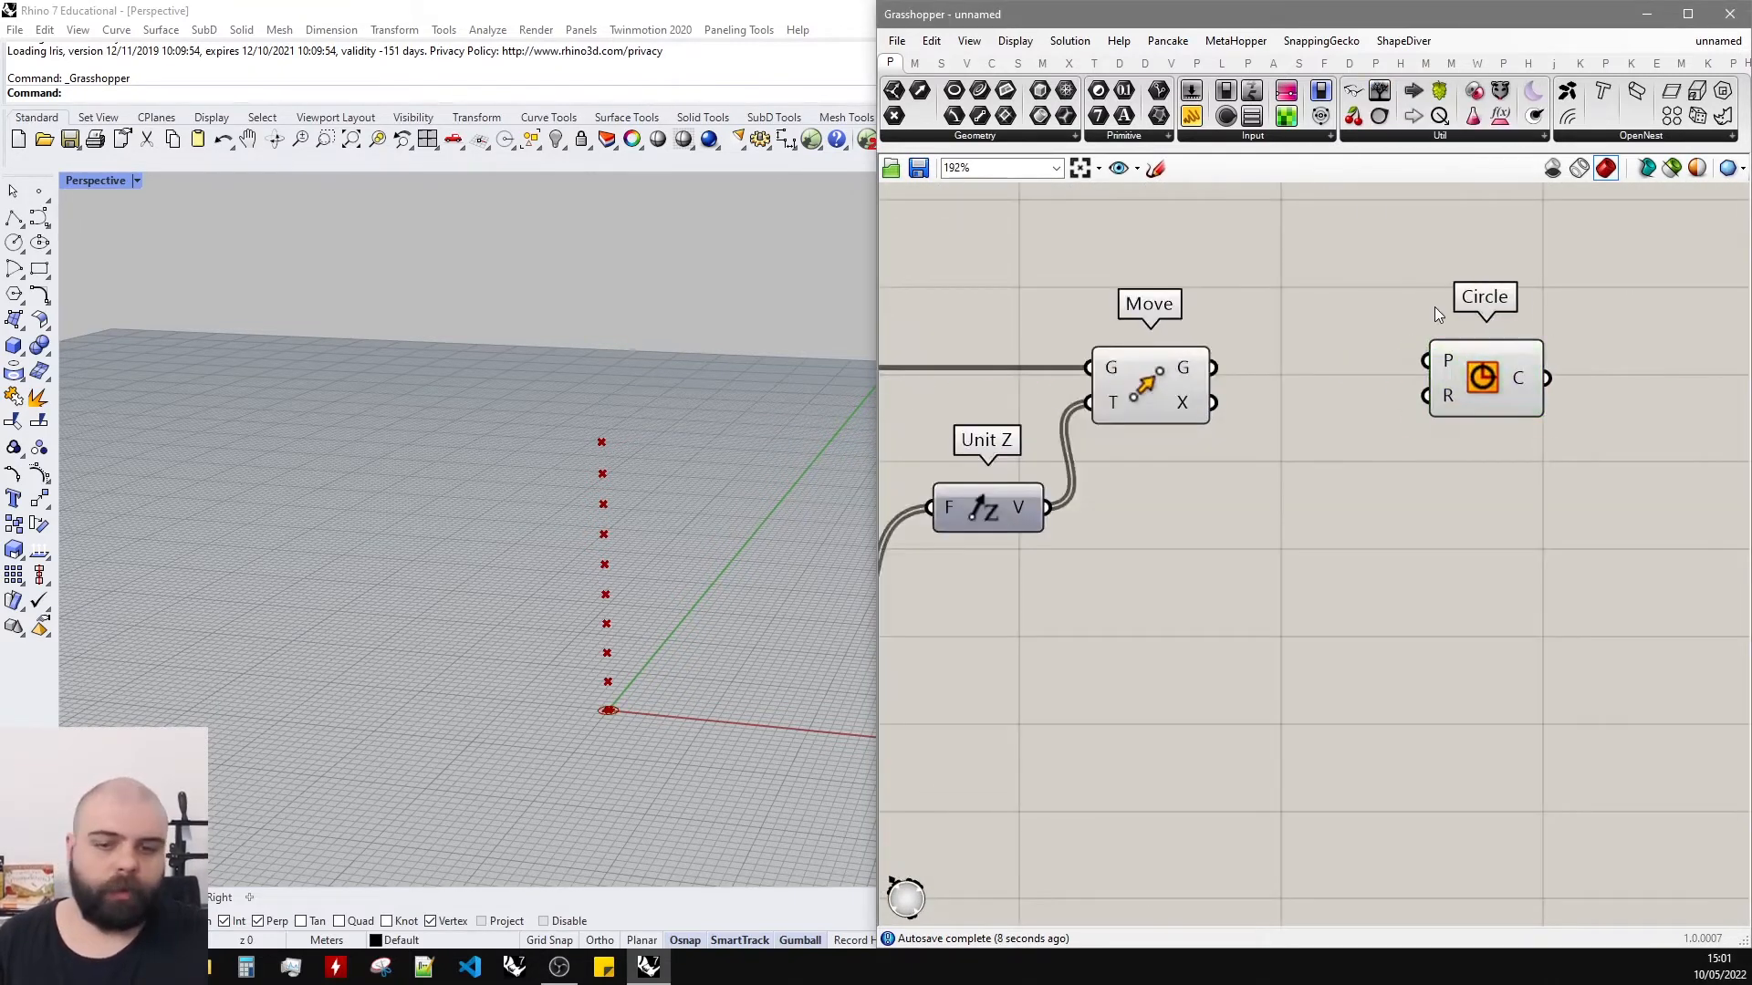
scroll(1409, 418, "up", 1)
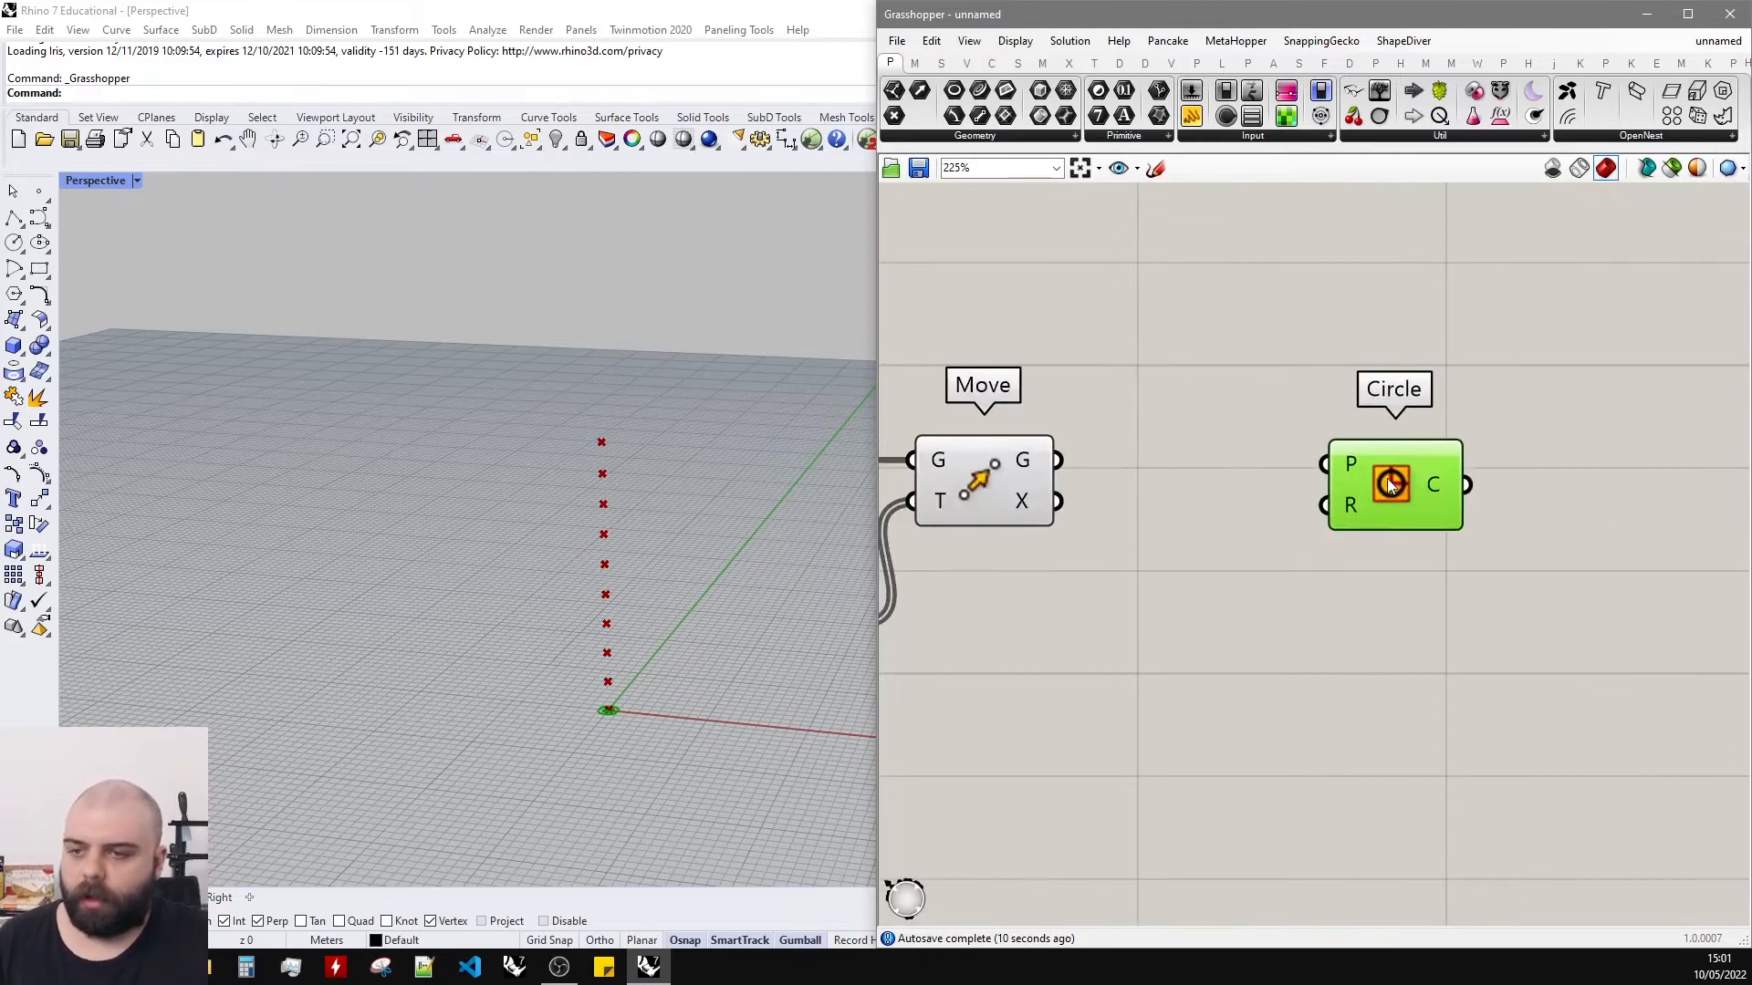
scroll(621, 721, "up", 4)
scroll(618, 707, "up", 4)
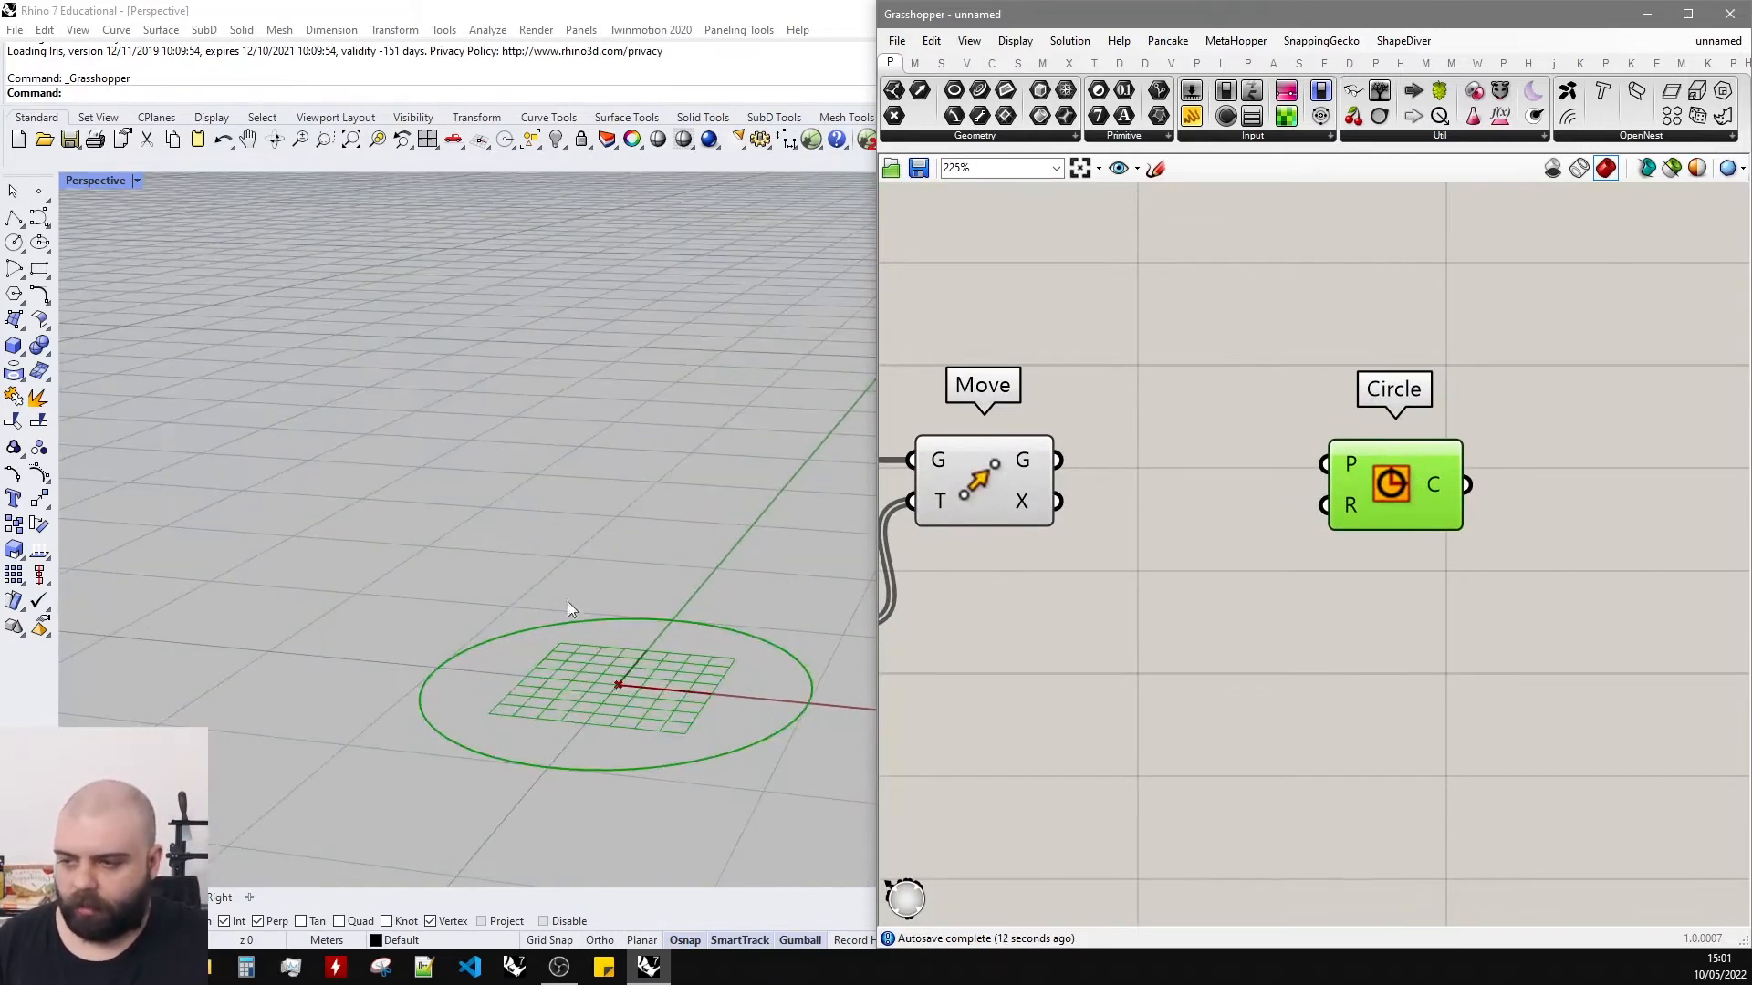
Connect the G output of Move to the P input of Circle and view the stacked circles in the Rhino viewport.
left_click(1206, 654)
scroll(1684, 549, "down", 3)
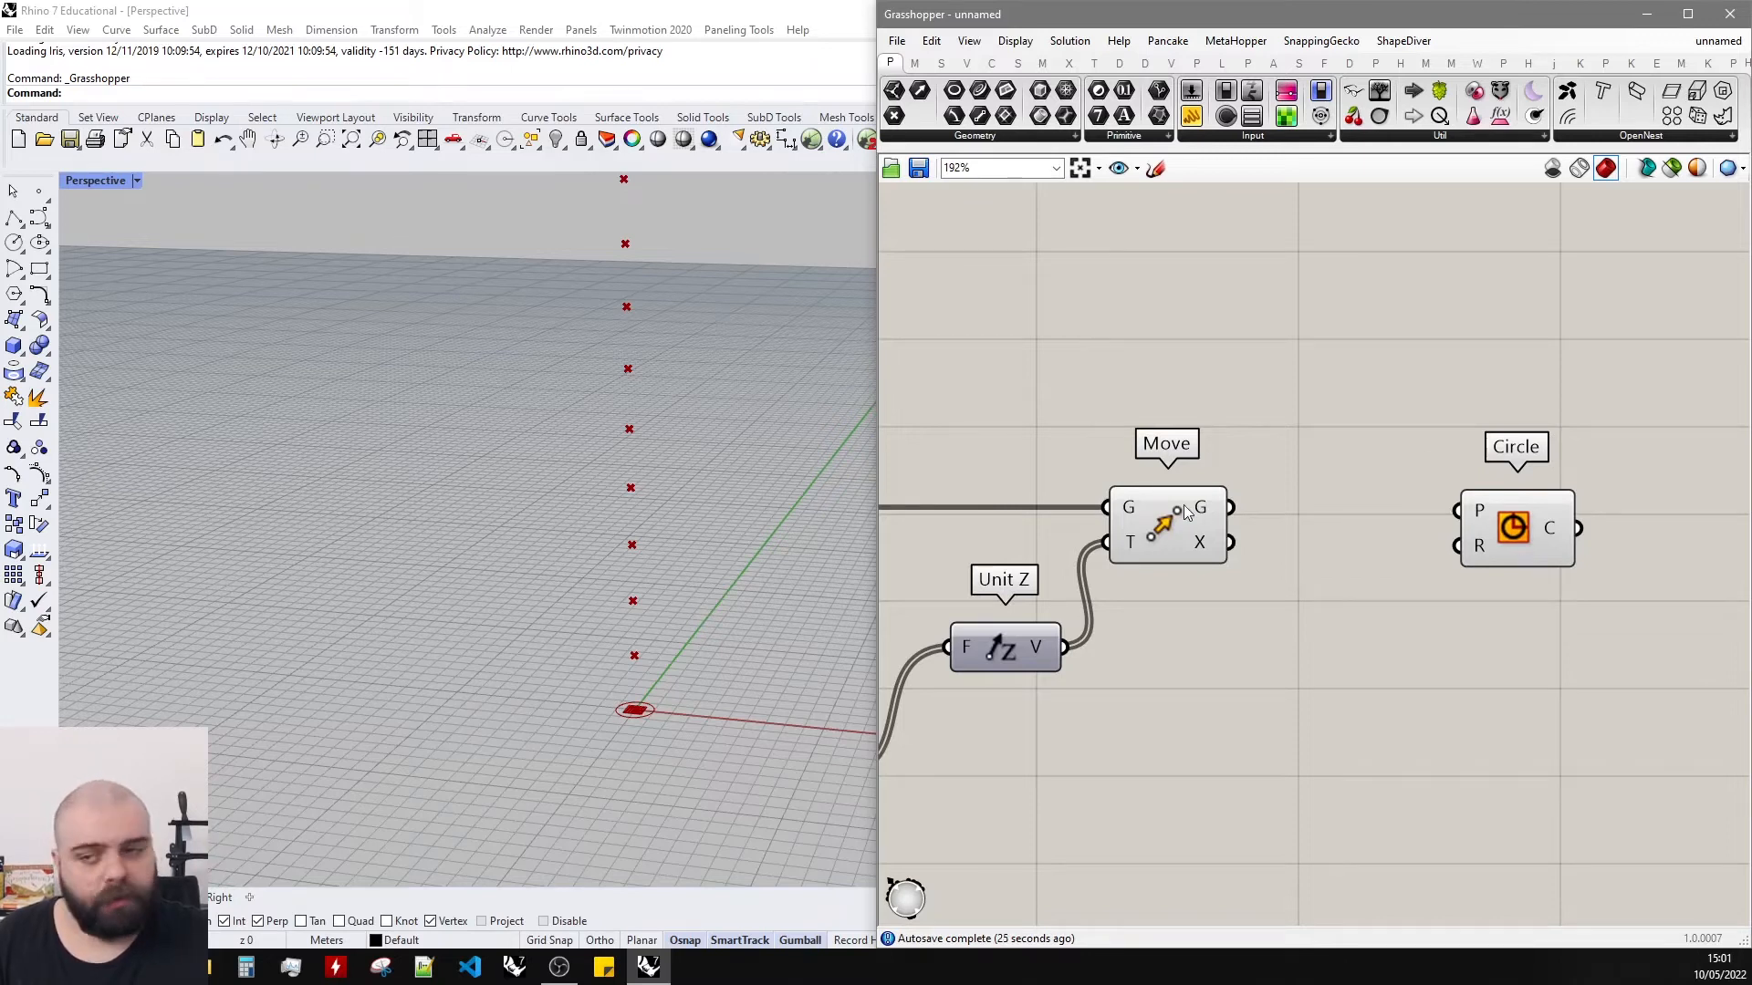
left_click_drag(1231, 507, 1457, 510)
scroll(689, 559, "down", 3)
right_click_drag(688, 558, 666, 488)
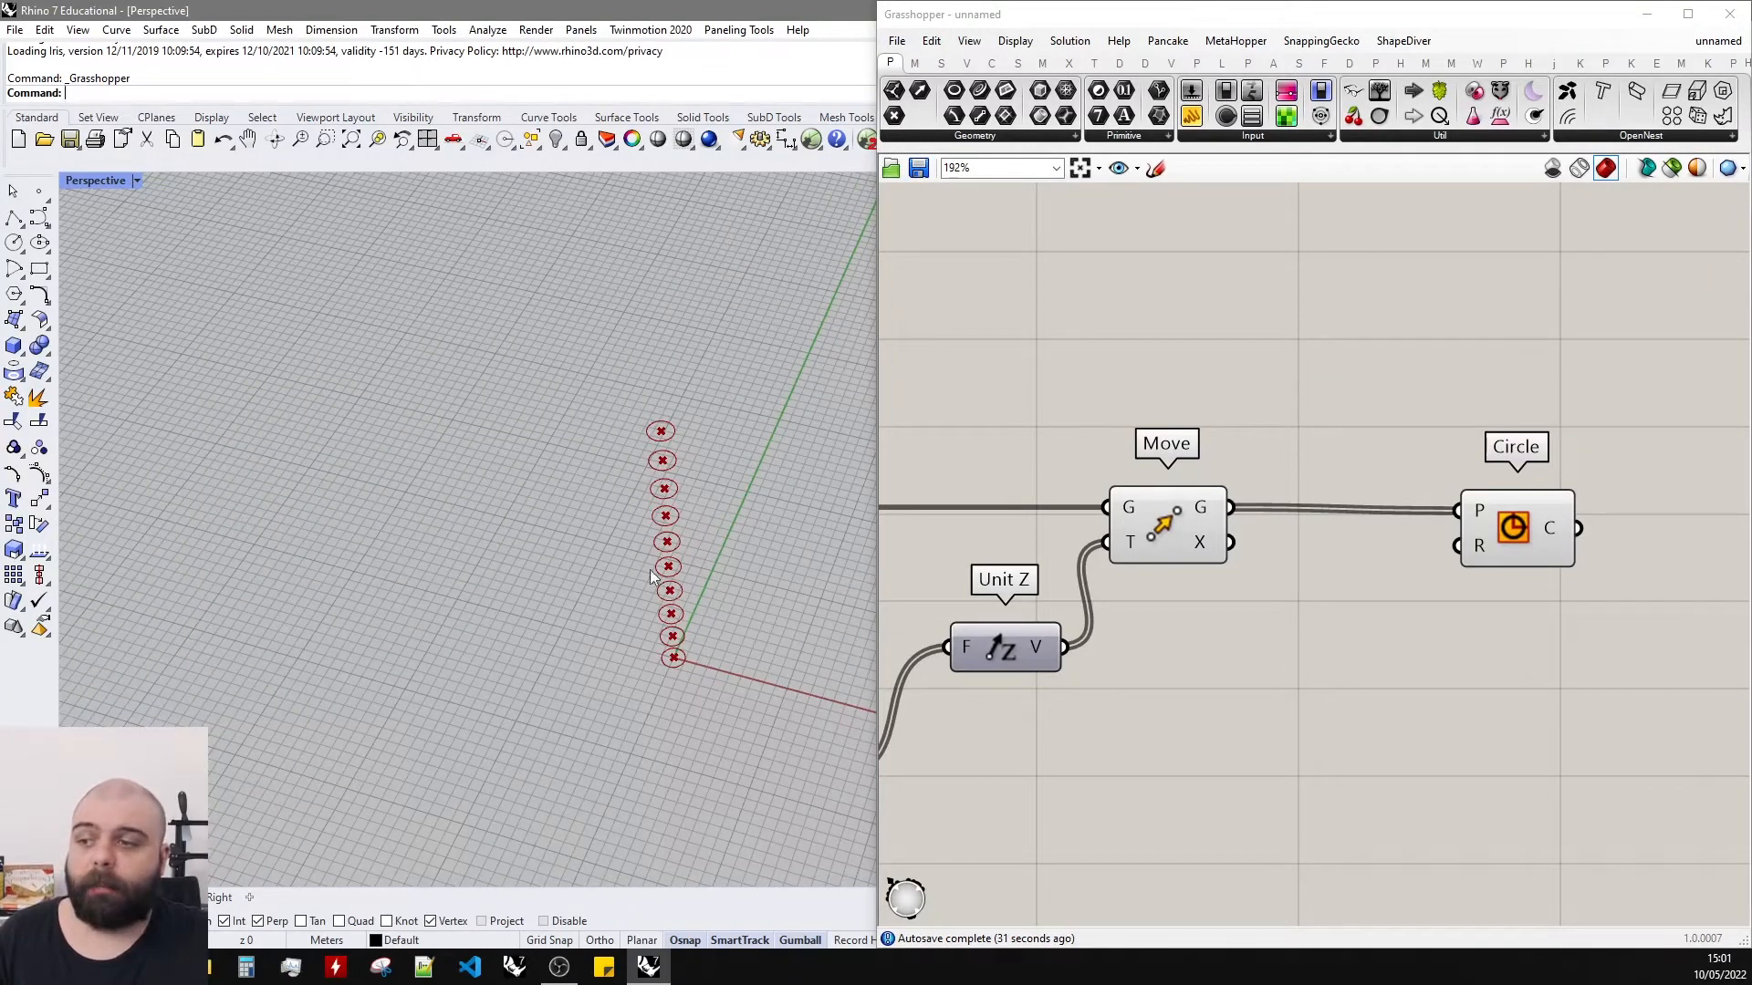
scroll(1522, 557, "down", 5)
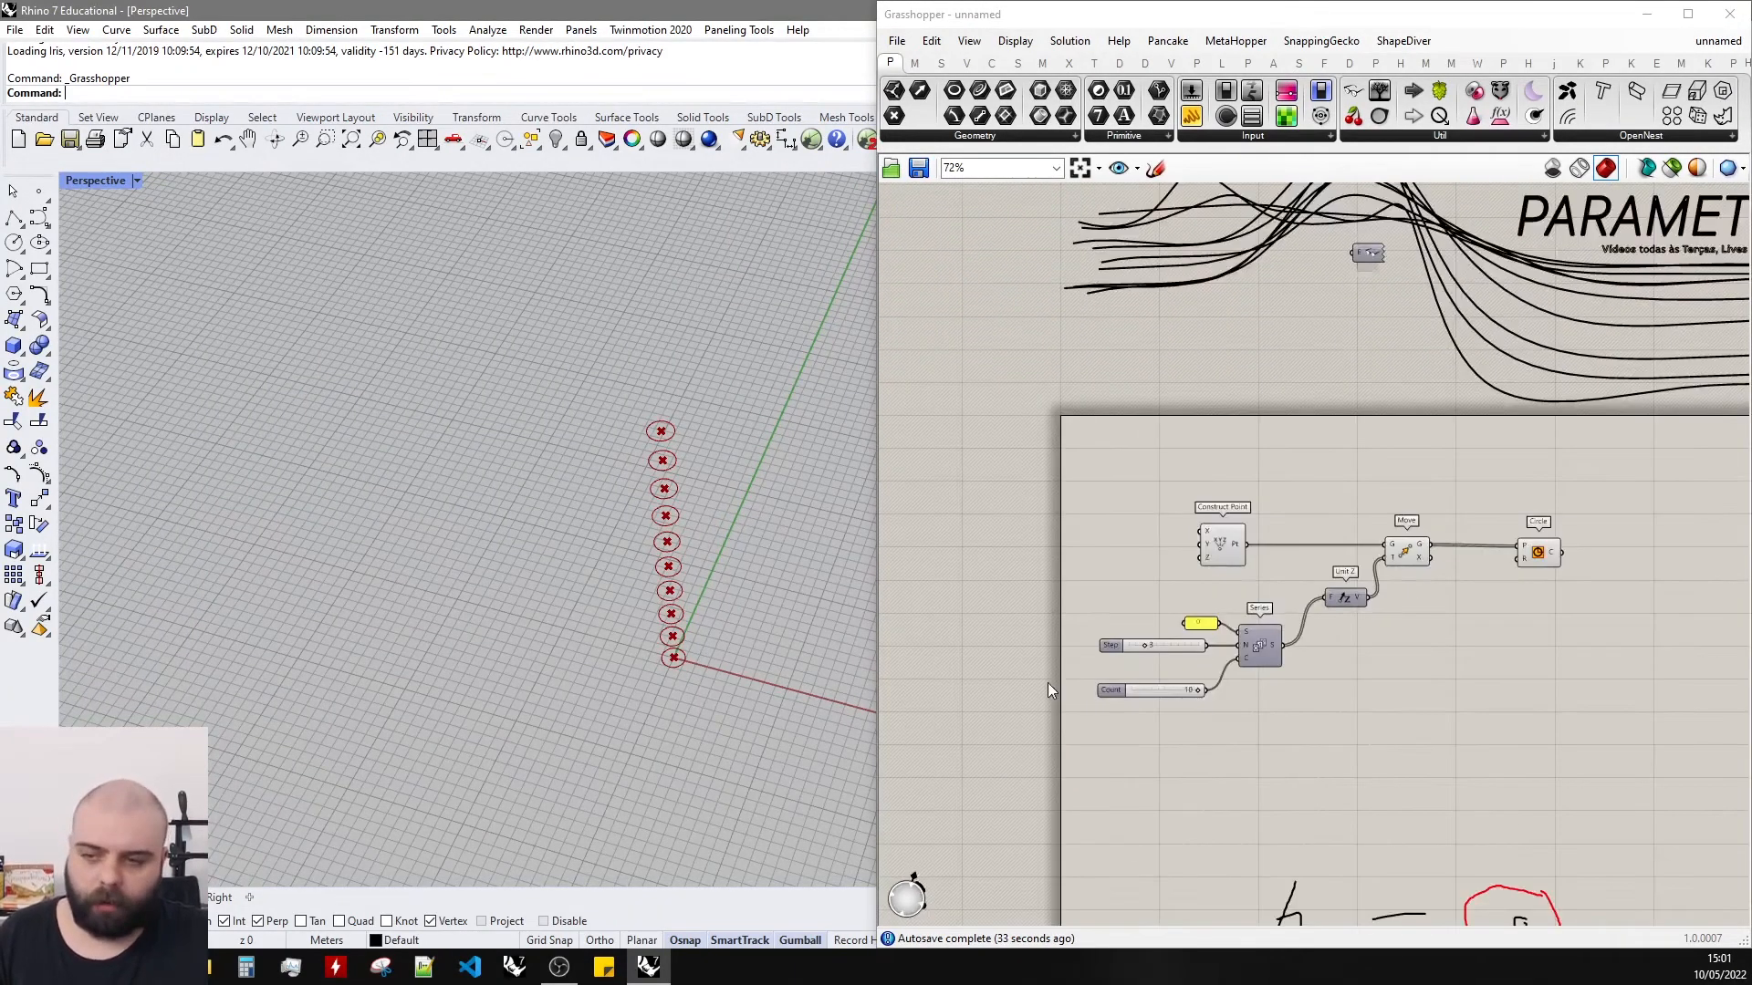
Try a different Step value, return the Step slider to 3, and set the Count slider to 7.
scroll(1047, 682, "up", 6)
left_click_drag(1314, 565, 1277, 565)
left_click_drag(1469, 703, 1392, 703)
mouse_move(1275, 566)
left_mouse_down()
mouse_move(1323, 567)
mouse_move(1276, 565)
mouse_move(1300, 566)
left_mouse_up()
left_click(699, 526)
scroll(474, 675, "down", 5)
scroll(1018, 535, "down", 2)
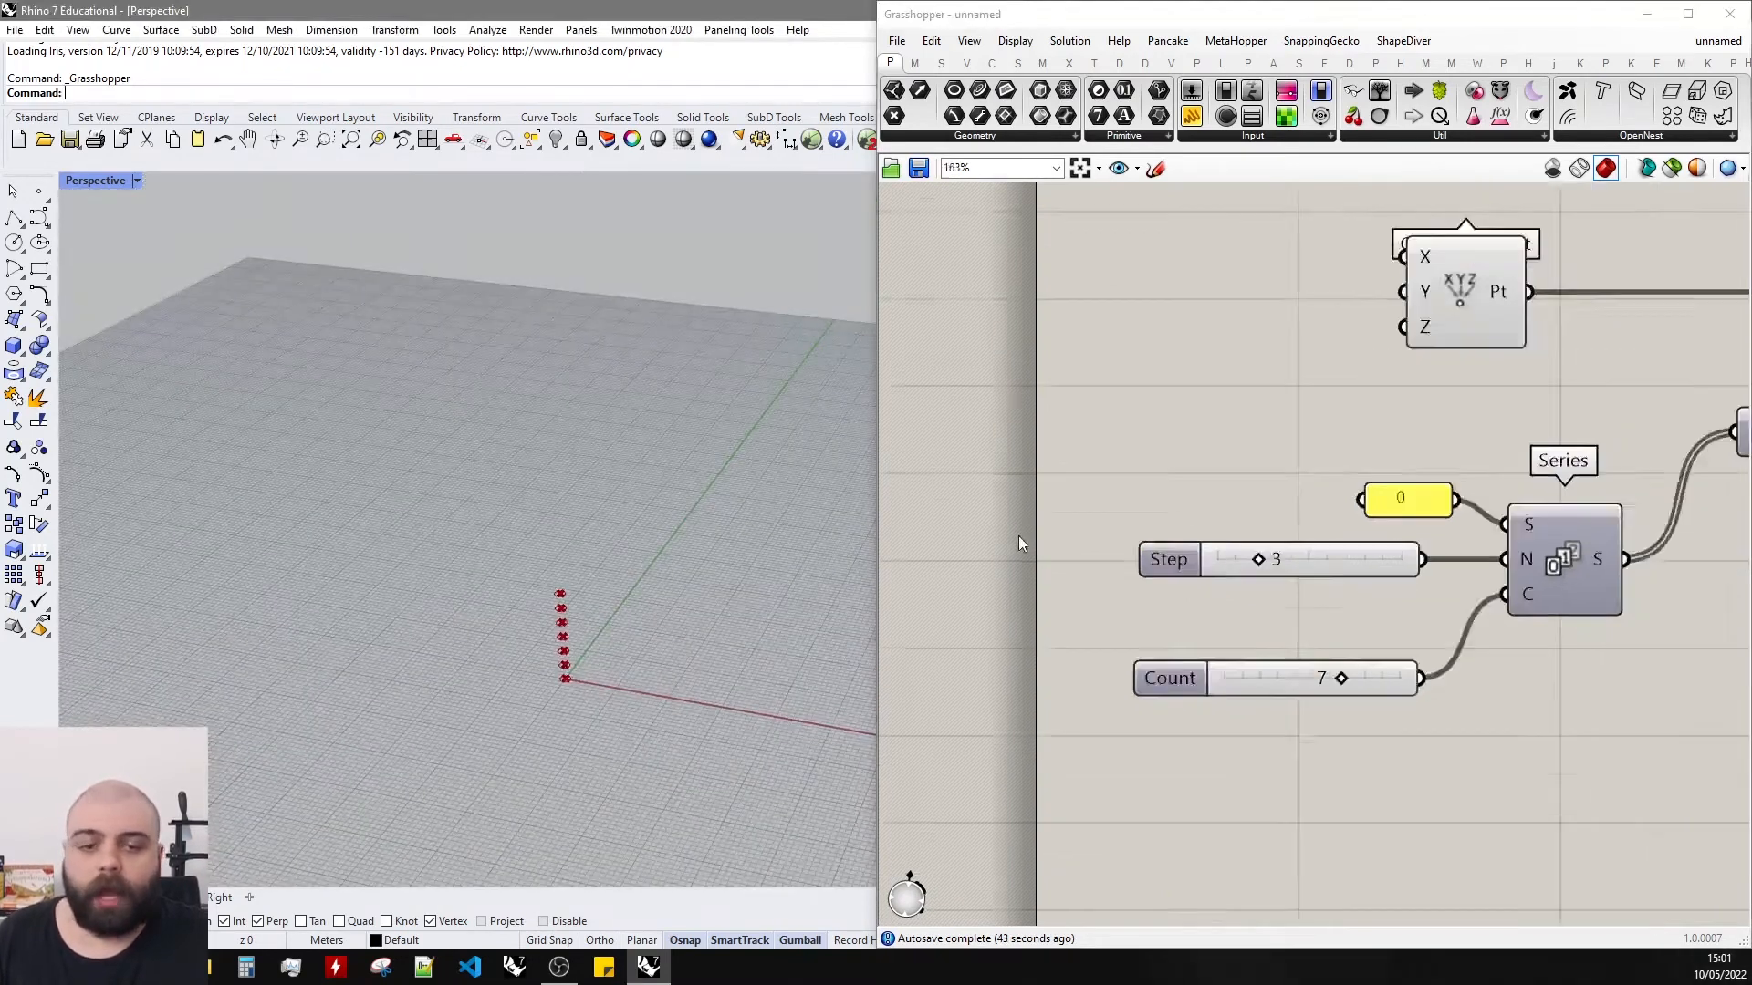
Check the Circle component's radius input and move the component farther from Move.
scroll(1018, 534, "down", 4)
scroll(1627, 423, "up", 5)
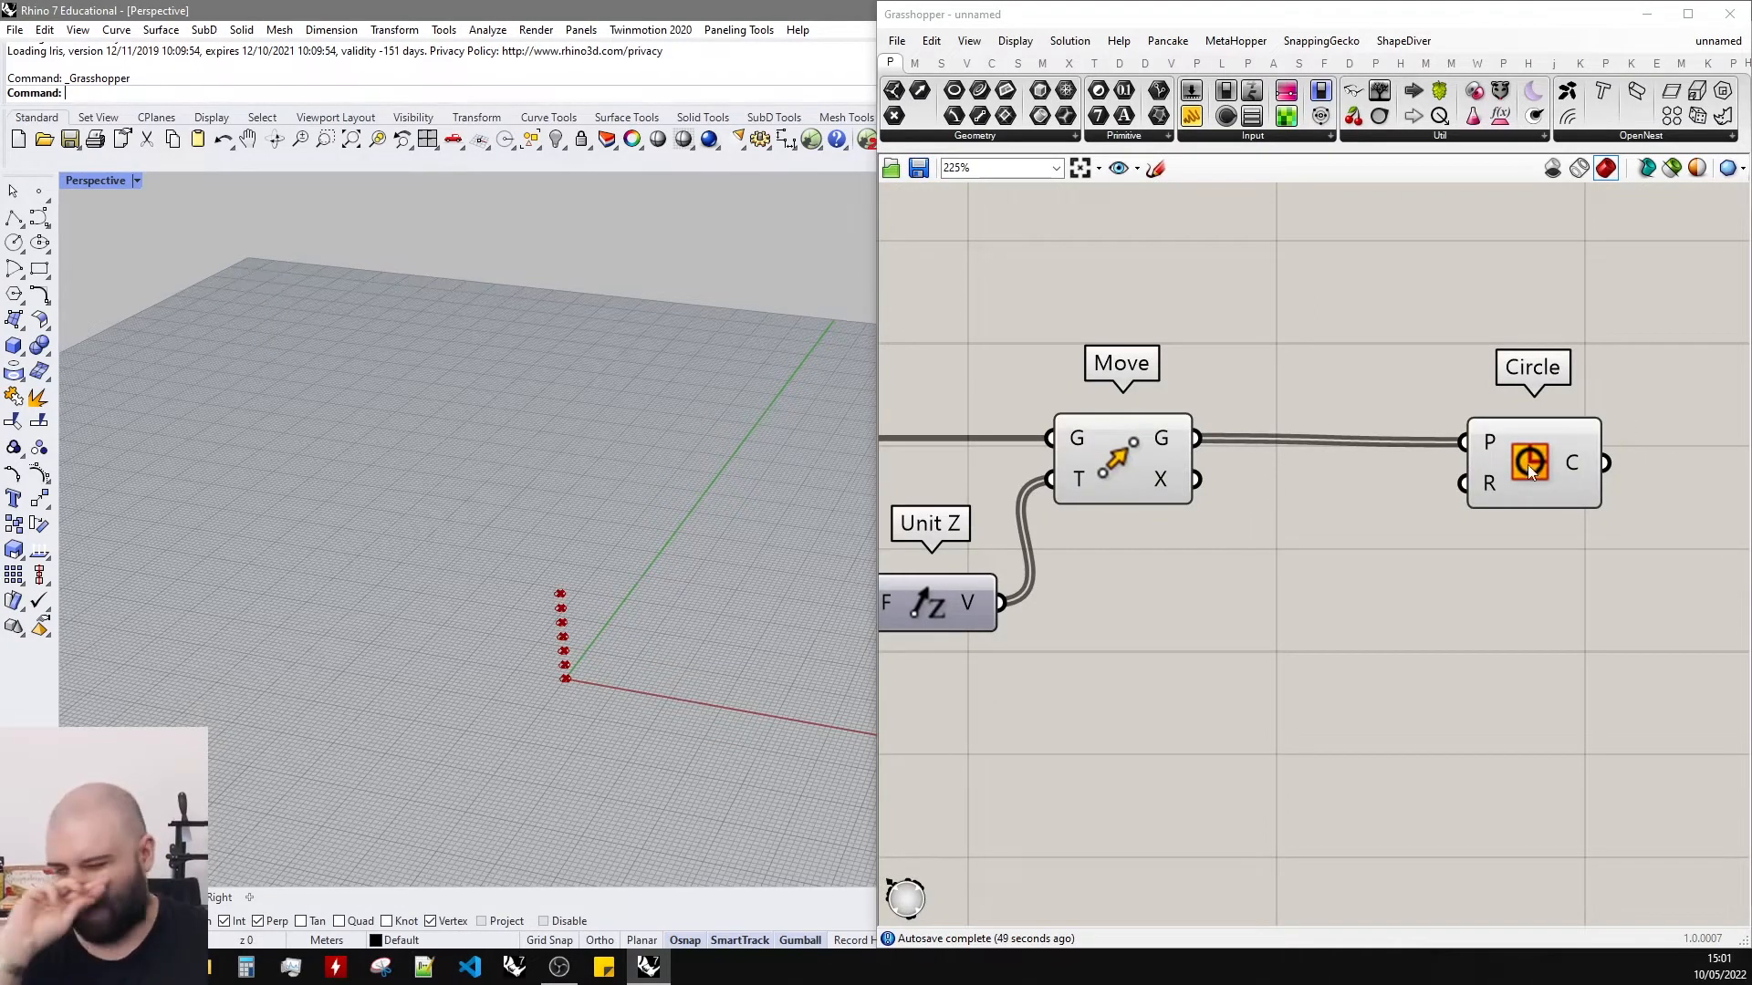
mouse_move(1488, 493)
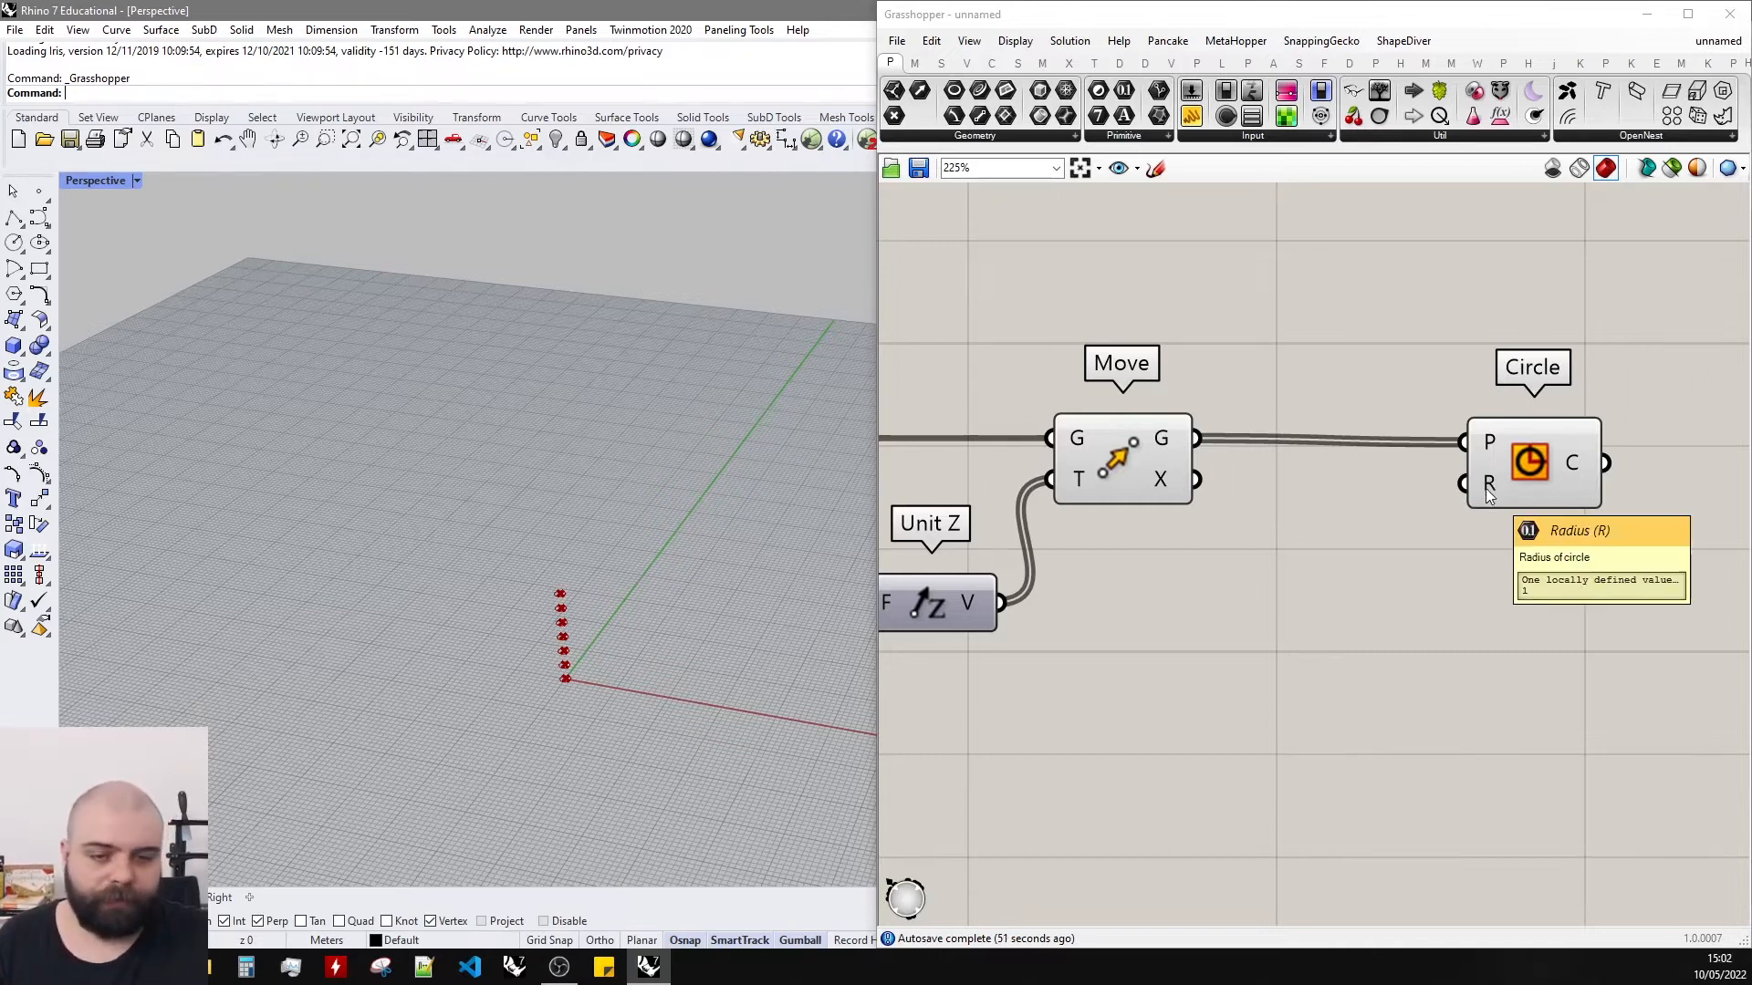
scroll(1196, 467, "down", 3)
scroll(1272, 483, "up", 3)
left_click_drag(1455, 429, 1540, 475)
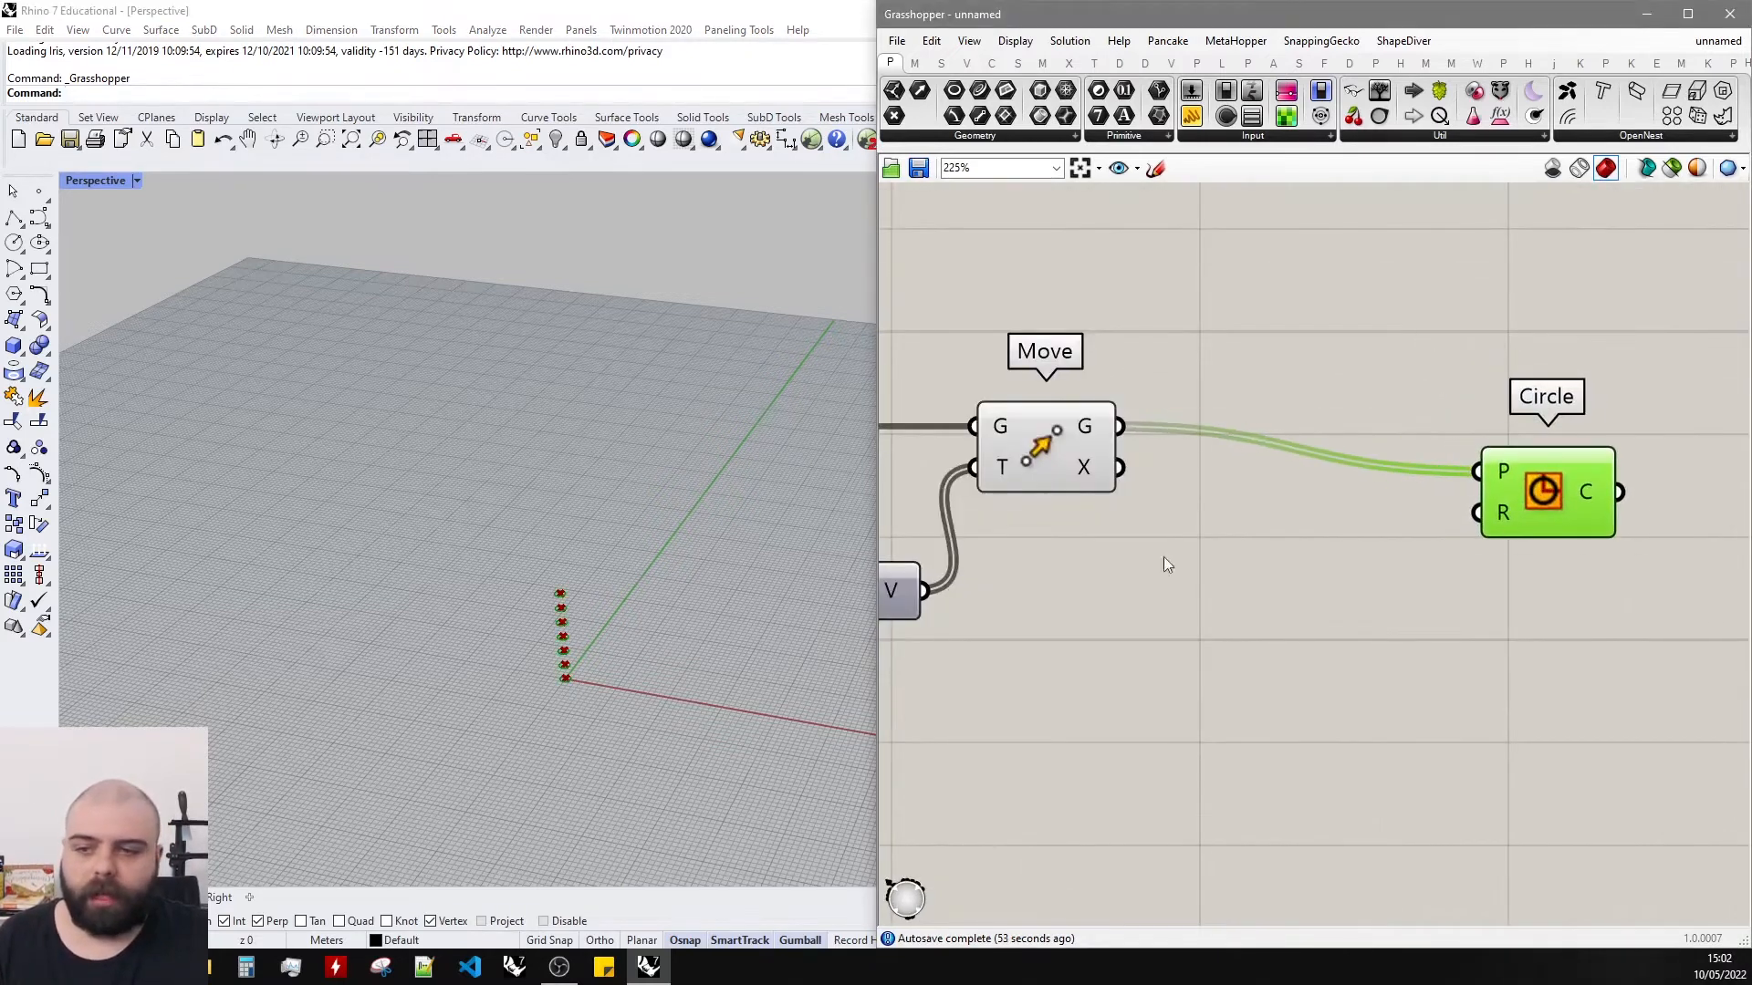
scroll(621, 650, "up", 4)
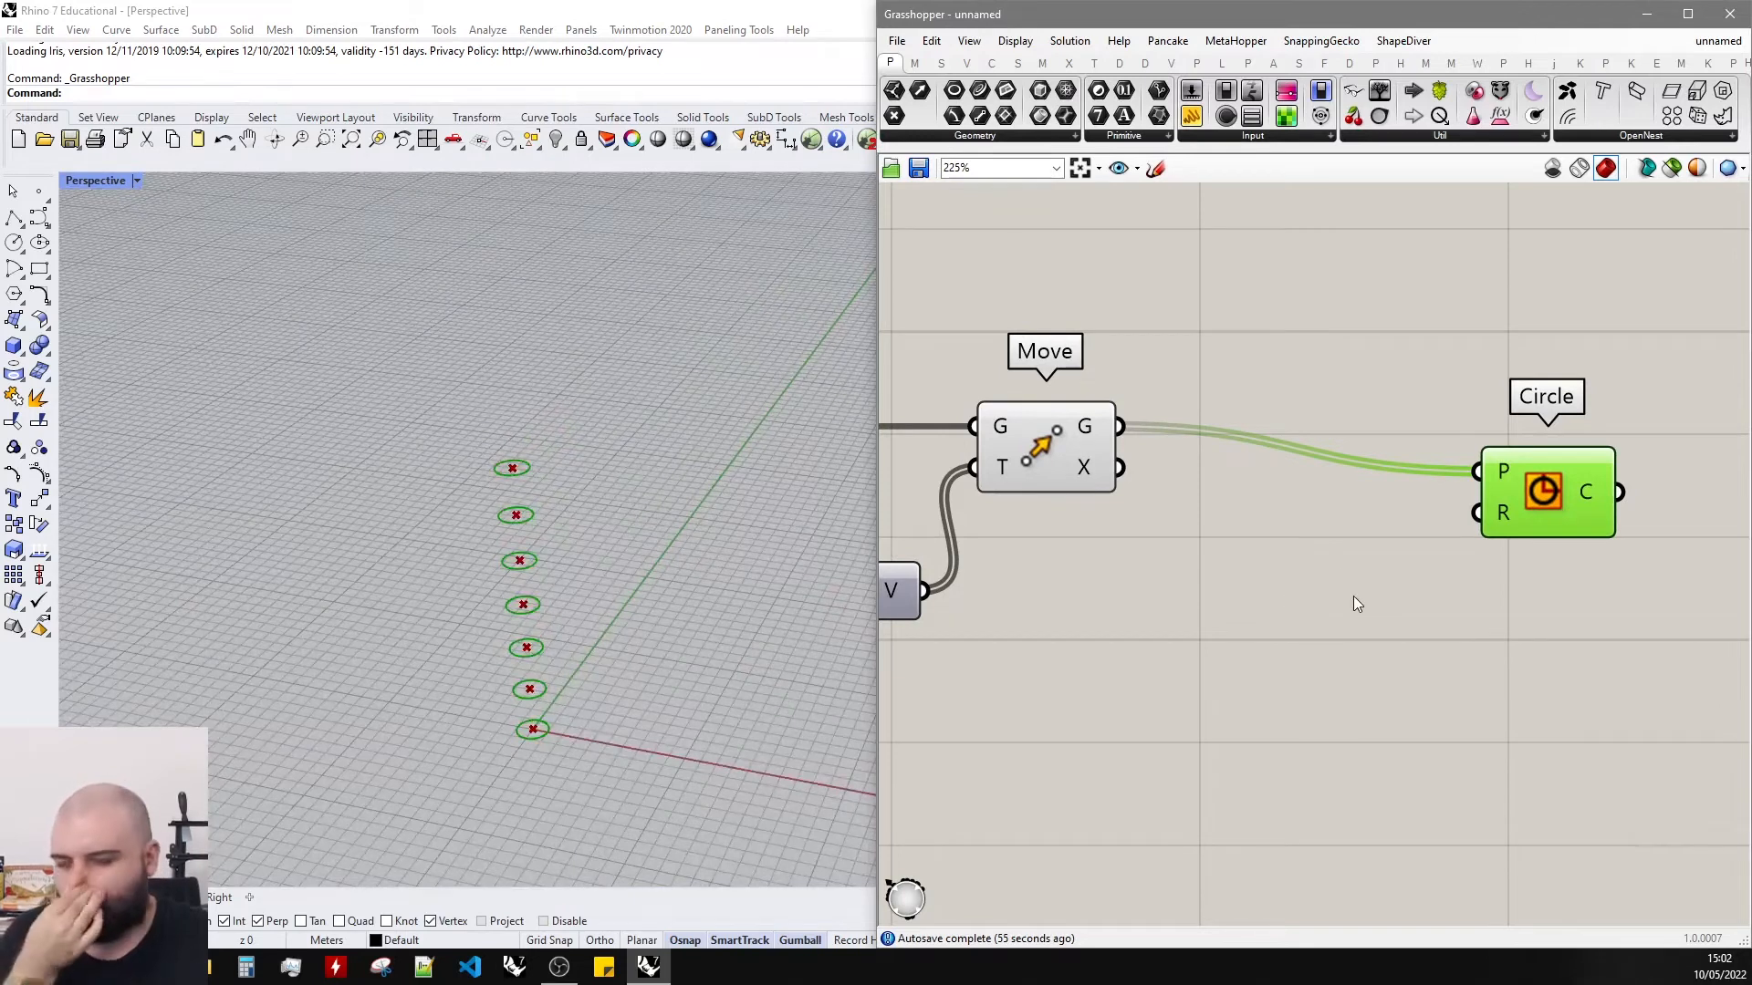
Add a number slider ranging from 0.00 to 10.00, connect it to Circle's R input, and set it to 2.26.
double_click(1283, 619)
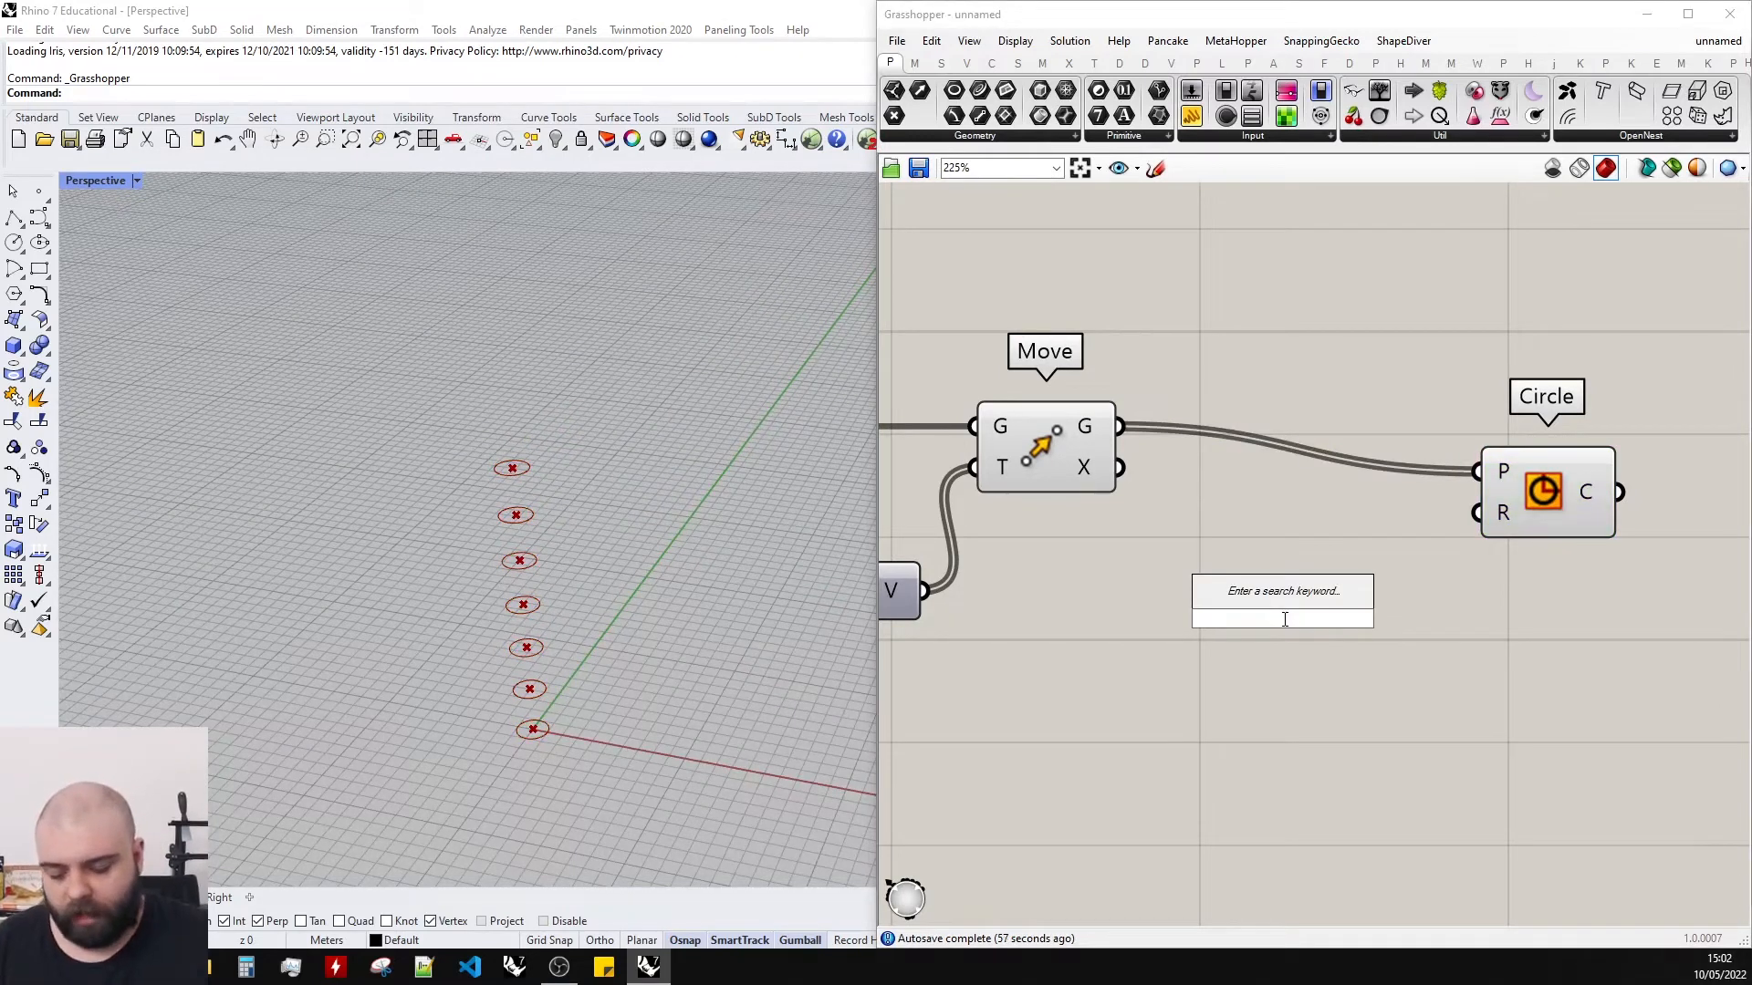
type("0<10.00")
key("Return")
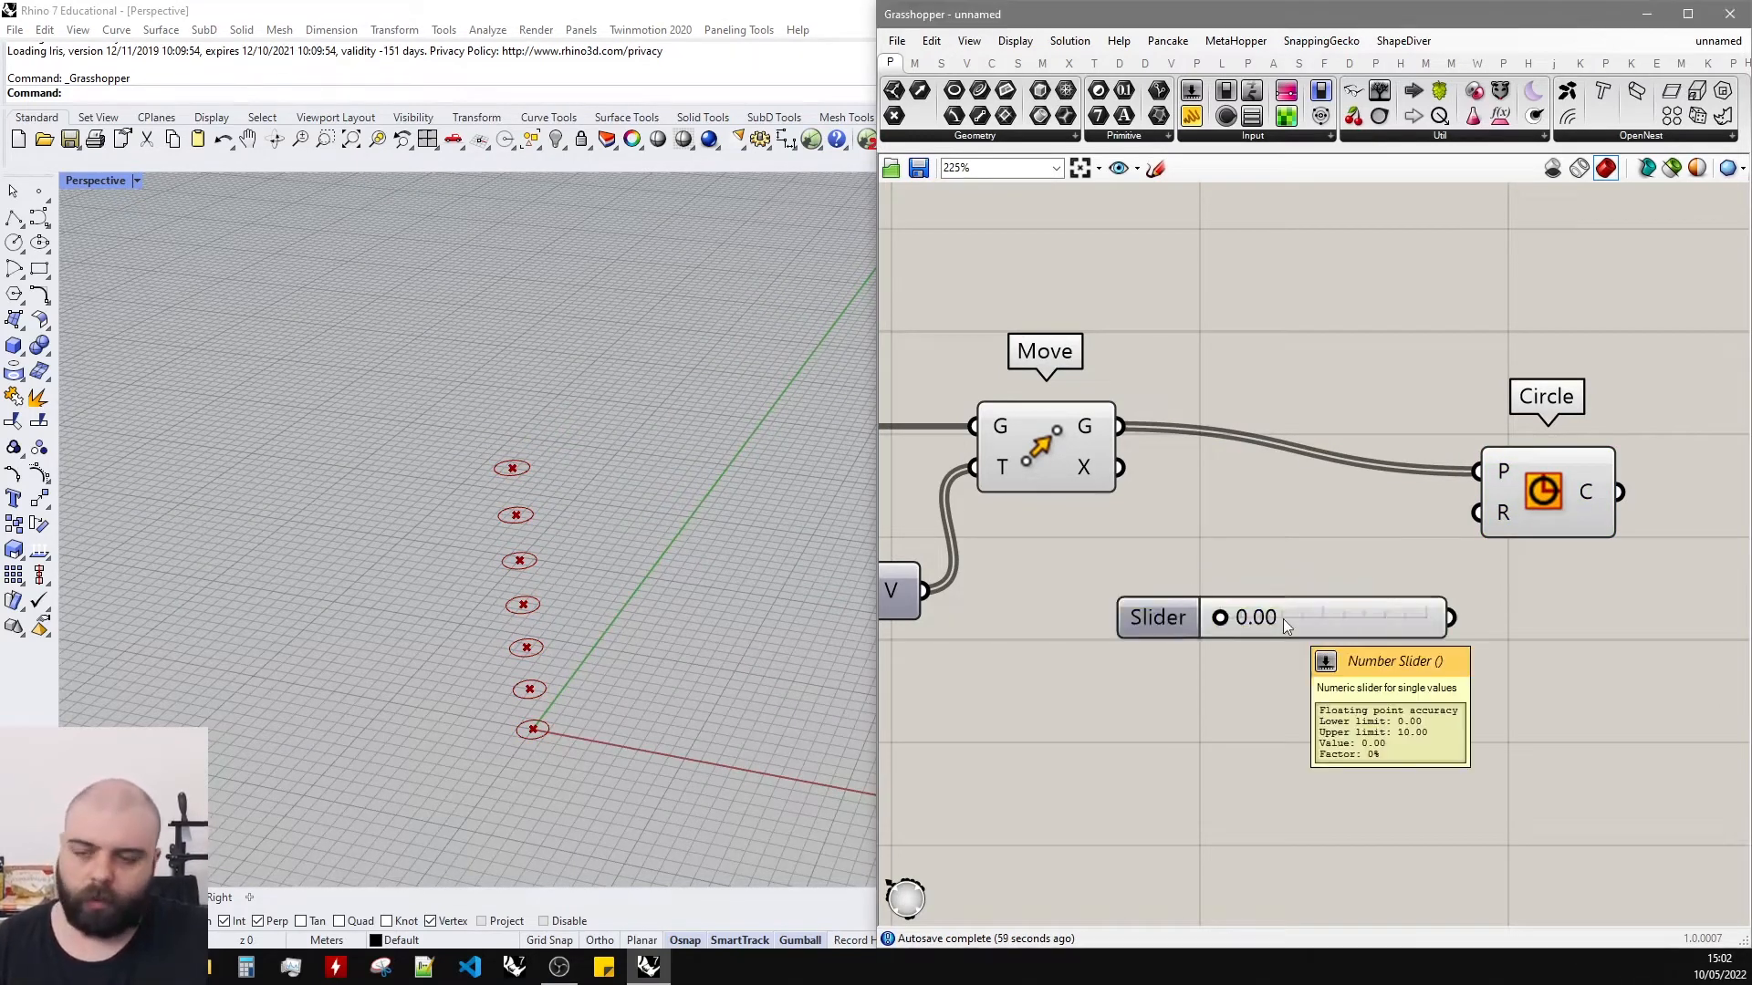
left_click_drag(1440, 613, 1477, 513)
left_click_drag(1217, 612, 1256, 610)
left_click_drag(1361, 629, 1324, 594)
left_click_drag(1533, 515, 1547, 470)
mouse_move(1209, 579)
left_mouse_down()
mouse_move(1282, 579)
mouse_move(1225, 580)
left_mouse_up()
right_click_drag(1317, 546, 1342, 500)
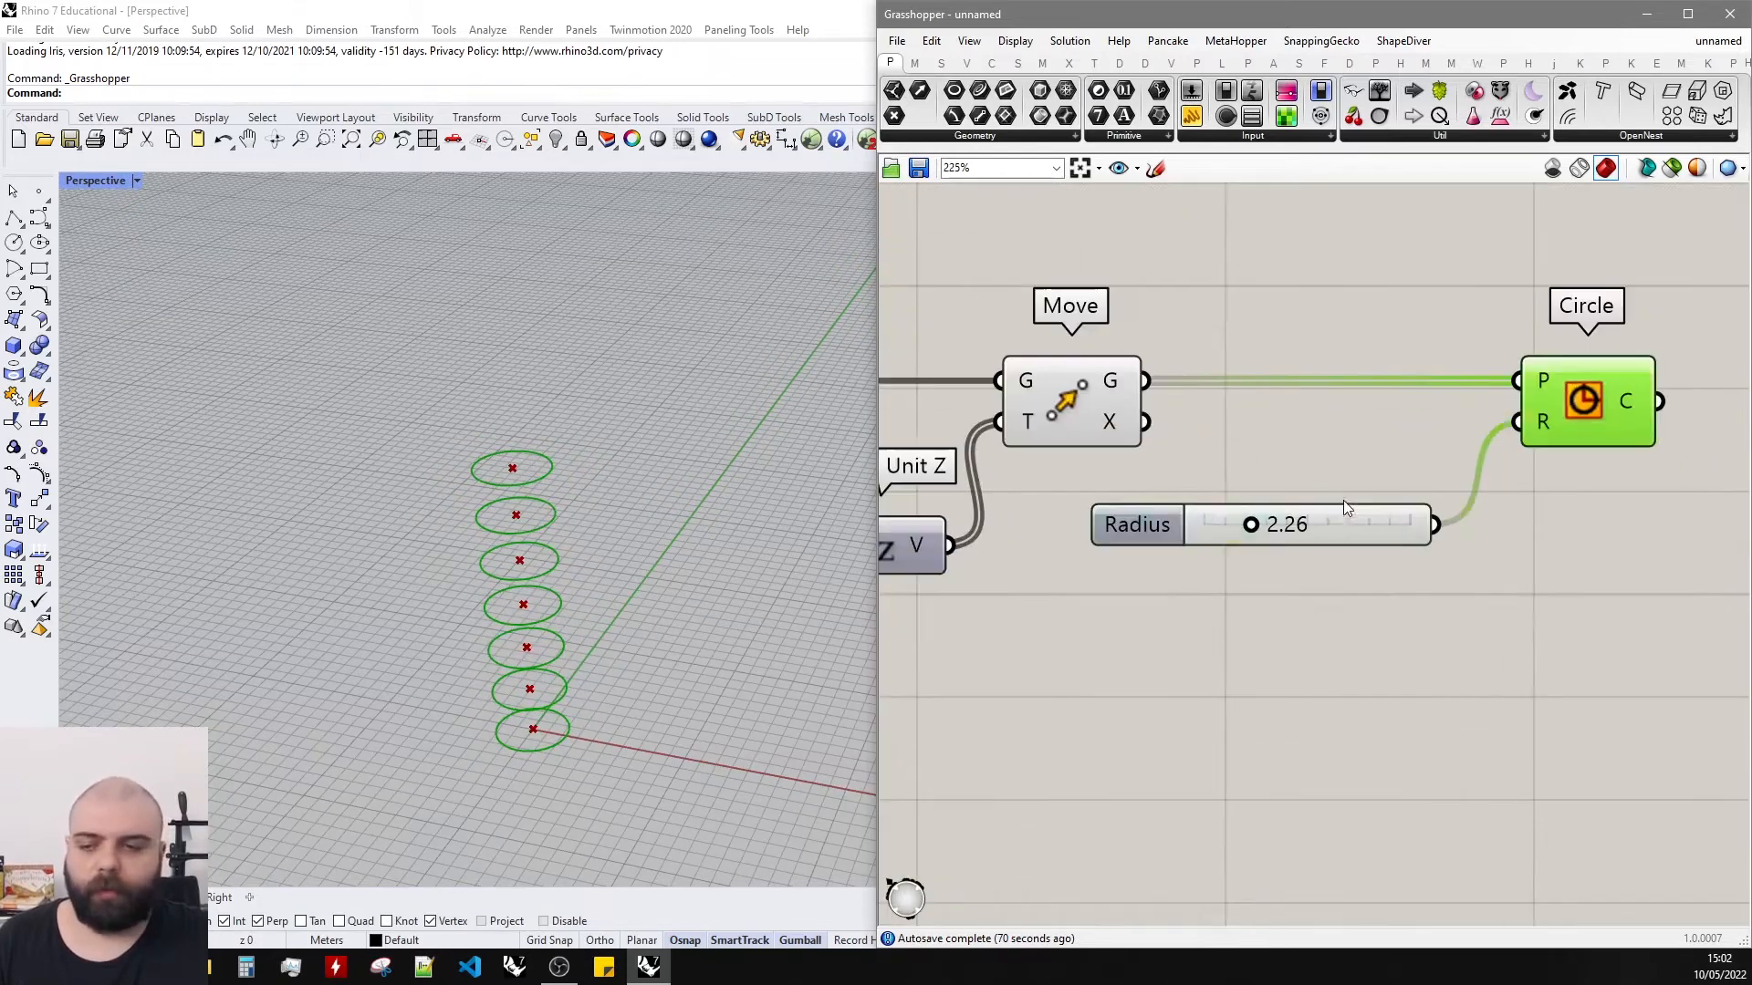
left_click_drag(1343, 502, 1354, 494)
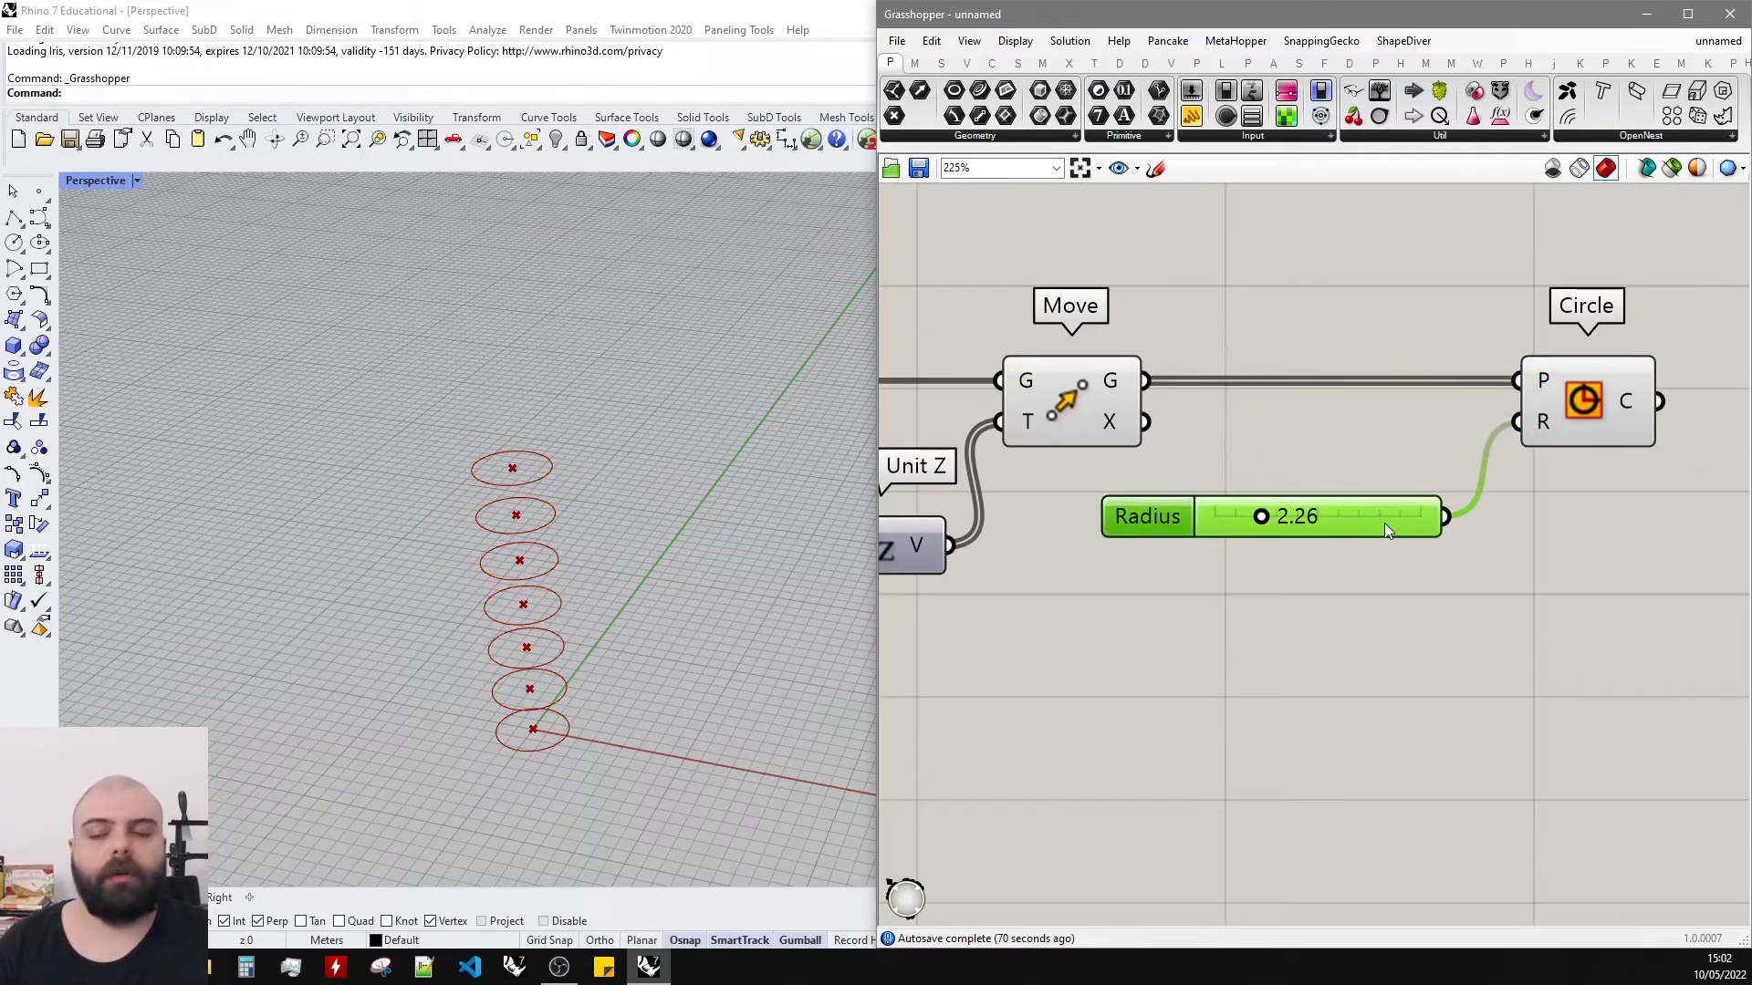
Add two copies of the Radius slider to Circle's R input and set them to 3.28 and 3.01.
left_click_drag(1344, 631, 1386, 618)
left_click_drag(1447, 570, 1517, 423, "shift")
left_click_drag(1466, 623, 1517, 422, "shift")
left_click_drag(1261, 569, 1266, 569)
mouse_move(1280, 609)
left_mouse_down()
mouse_move(1339, 613)
mouse_move(1279, 611)
mouse_move(1311, 613)
mouse_move(1296, 613)
left_mouse_up()
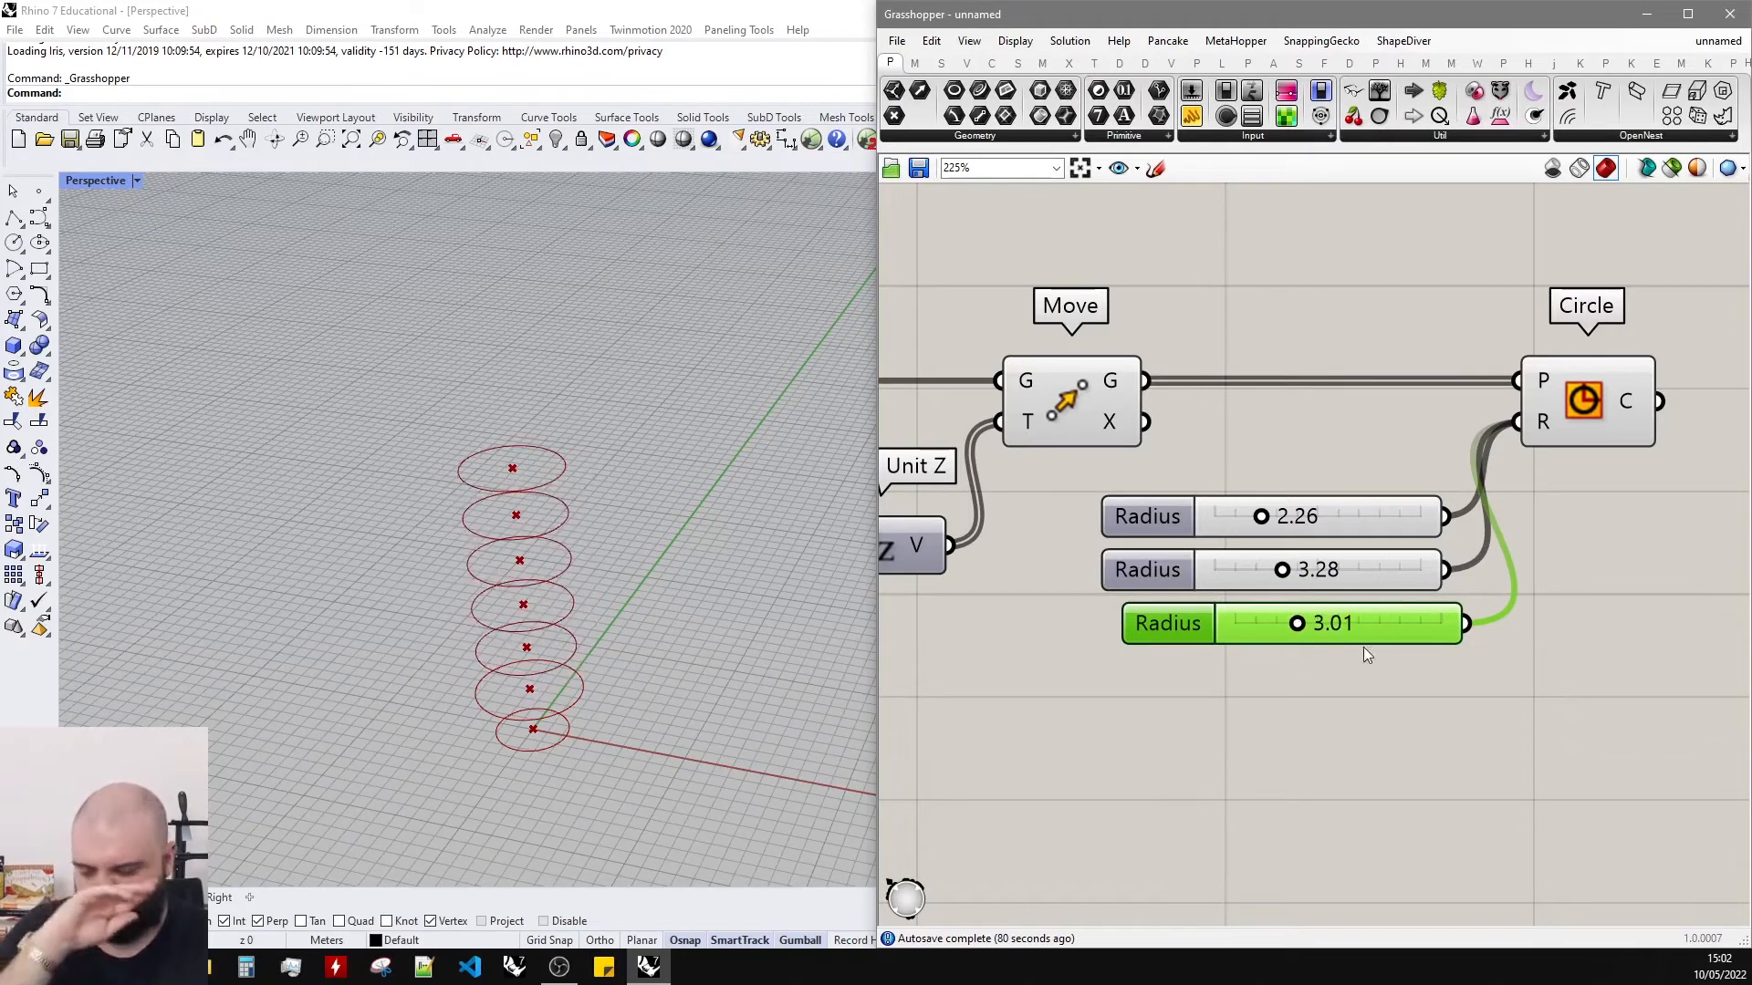
Set the Count slider to 6.
scroll(1586, 544, "down", 6)
scroll(1300, 629, "up", 5)
mouse_move(1338, 556)
left_mouse_down()
mouse_move(1271, 557)
mouse_move(1319, 560)
left_mouse_up()
Delete the three Radius sliders connected to Circle.
scroll(1080, 627, "down", 6)
scroll(1378, 540, "up", 3)
left_click_drag(1442, 638, 1344, 532)
key("Delete")
Add a Graph Mapper below the wire between Move and Circle and give it a sine graph.
mouse_move(1449, 498)
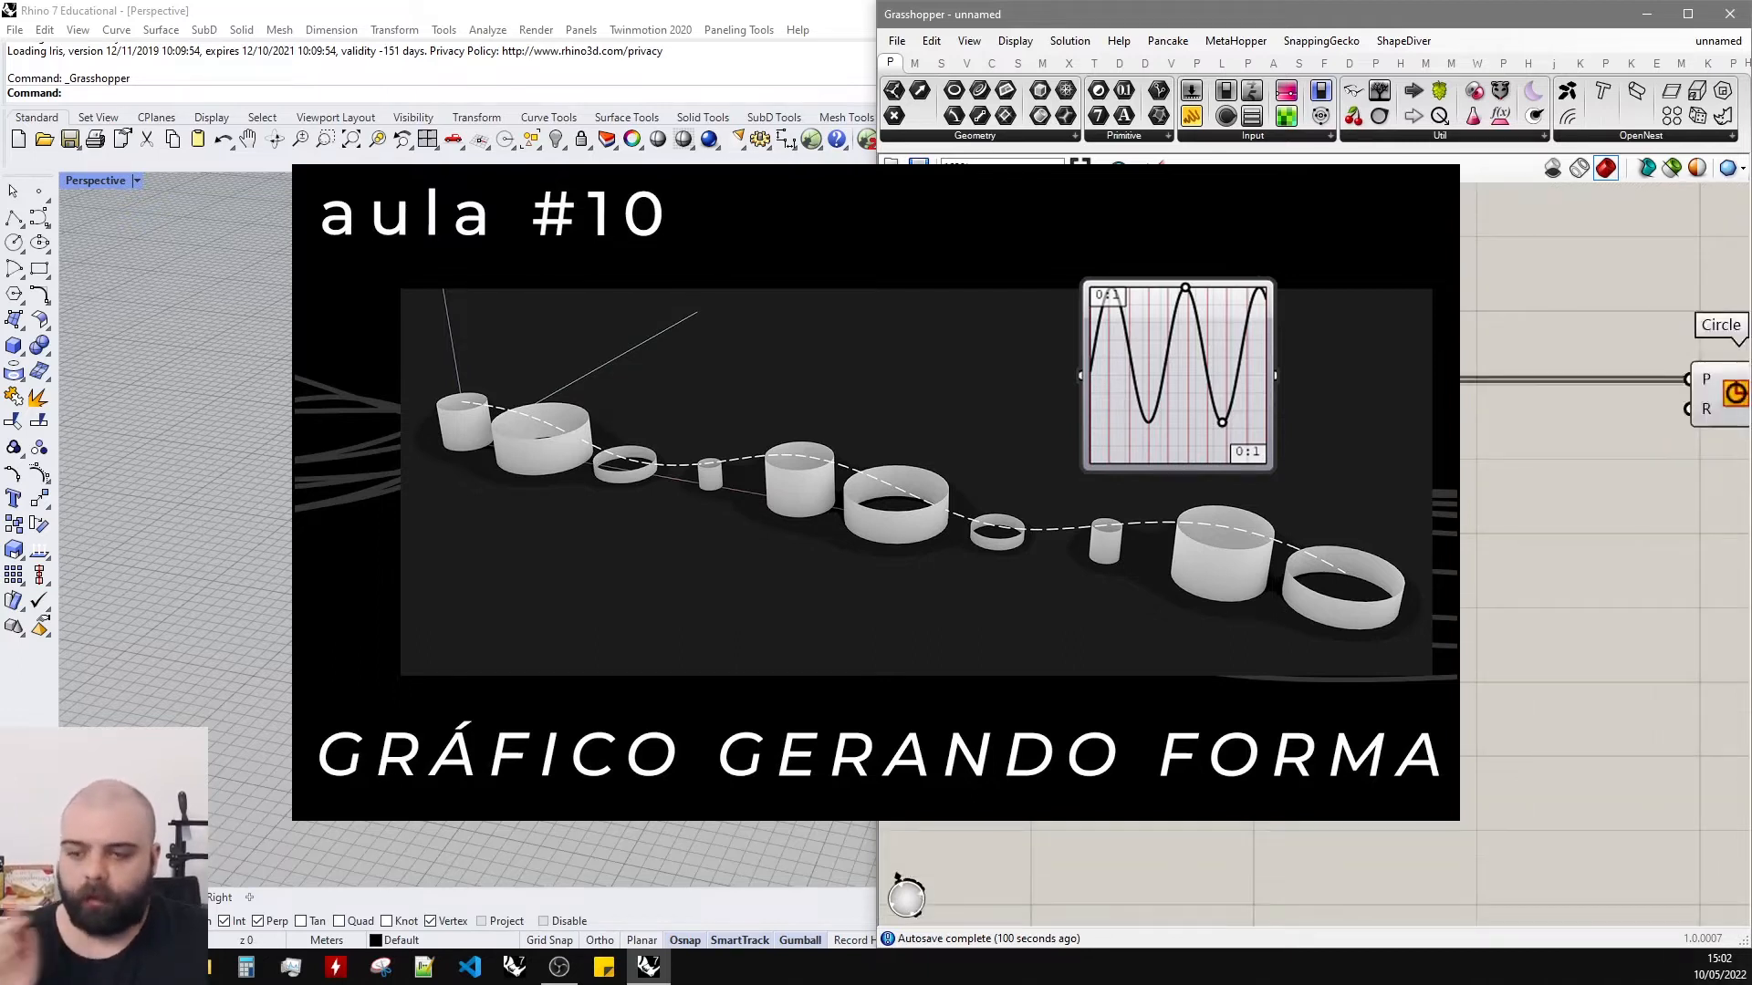
double_click(1334, 602)
type("graph map")
key("Return")
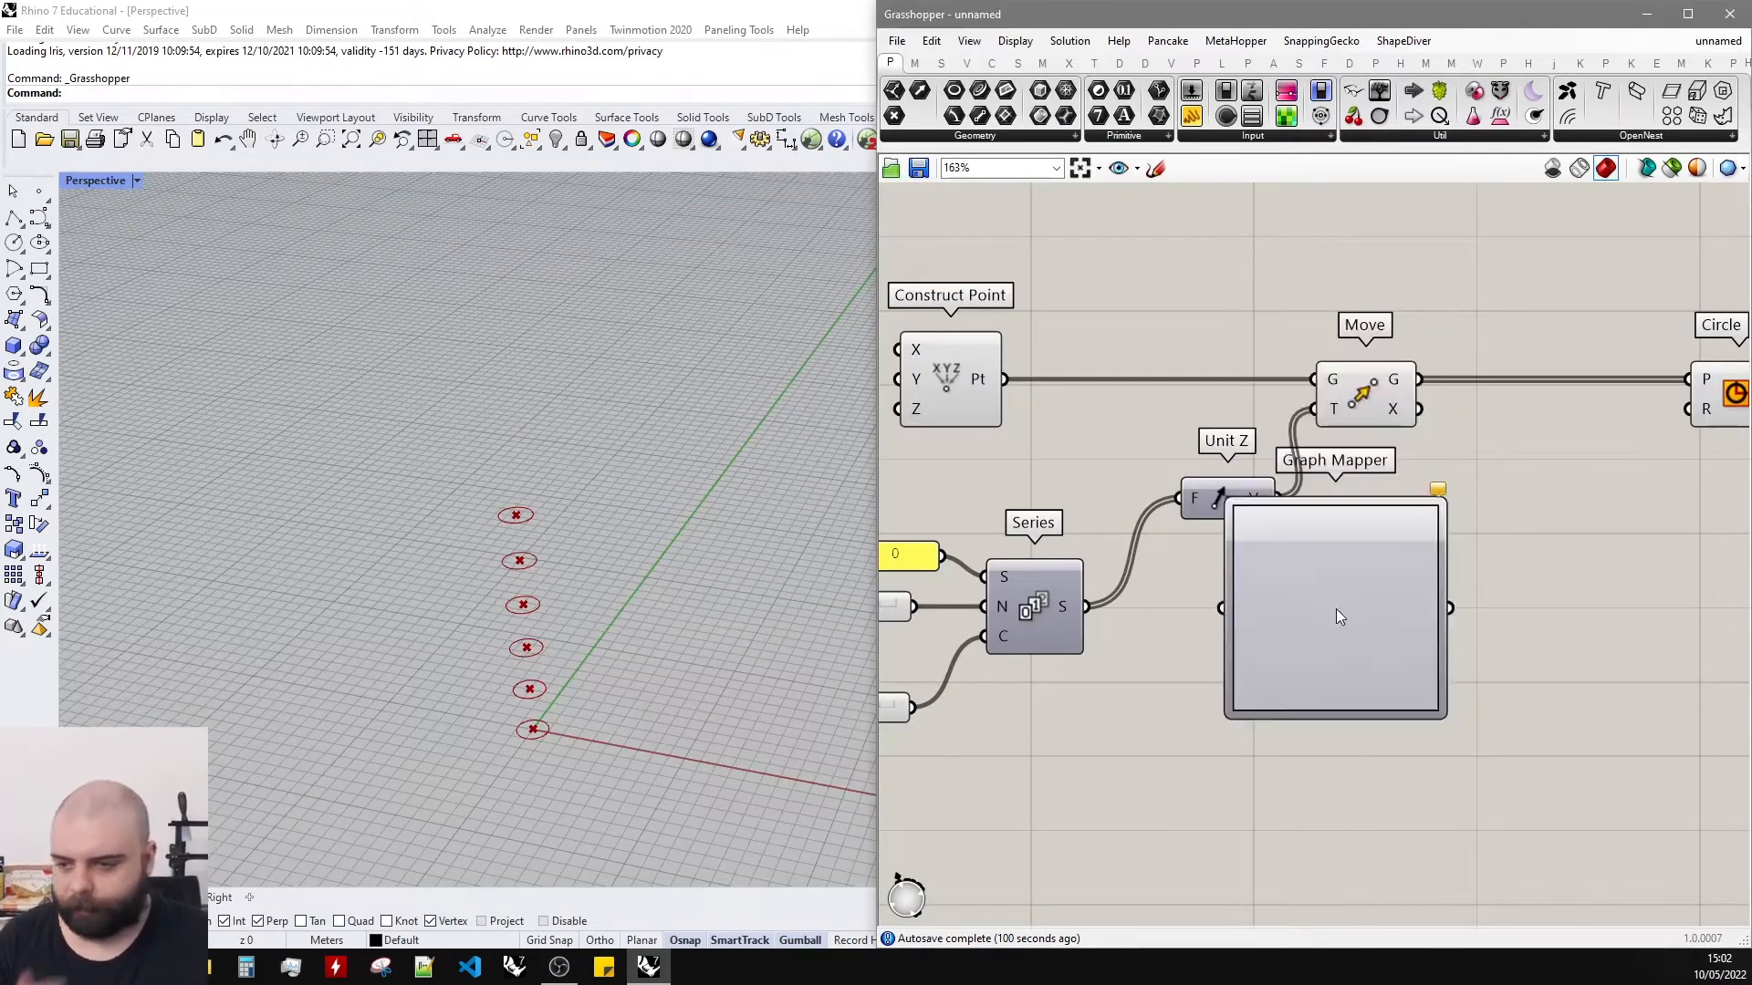
scroll(1335, 609, "down", 1)
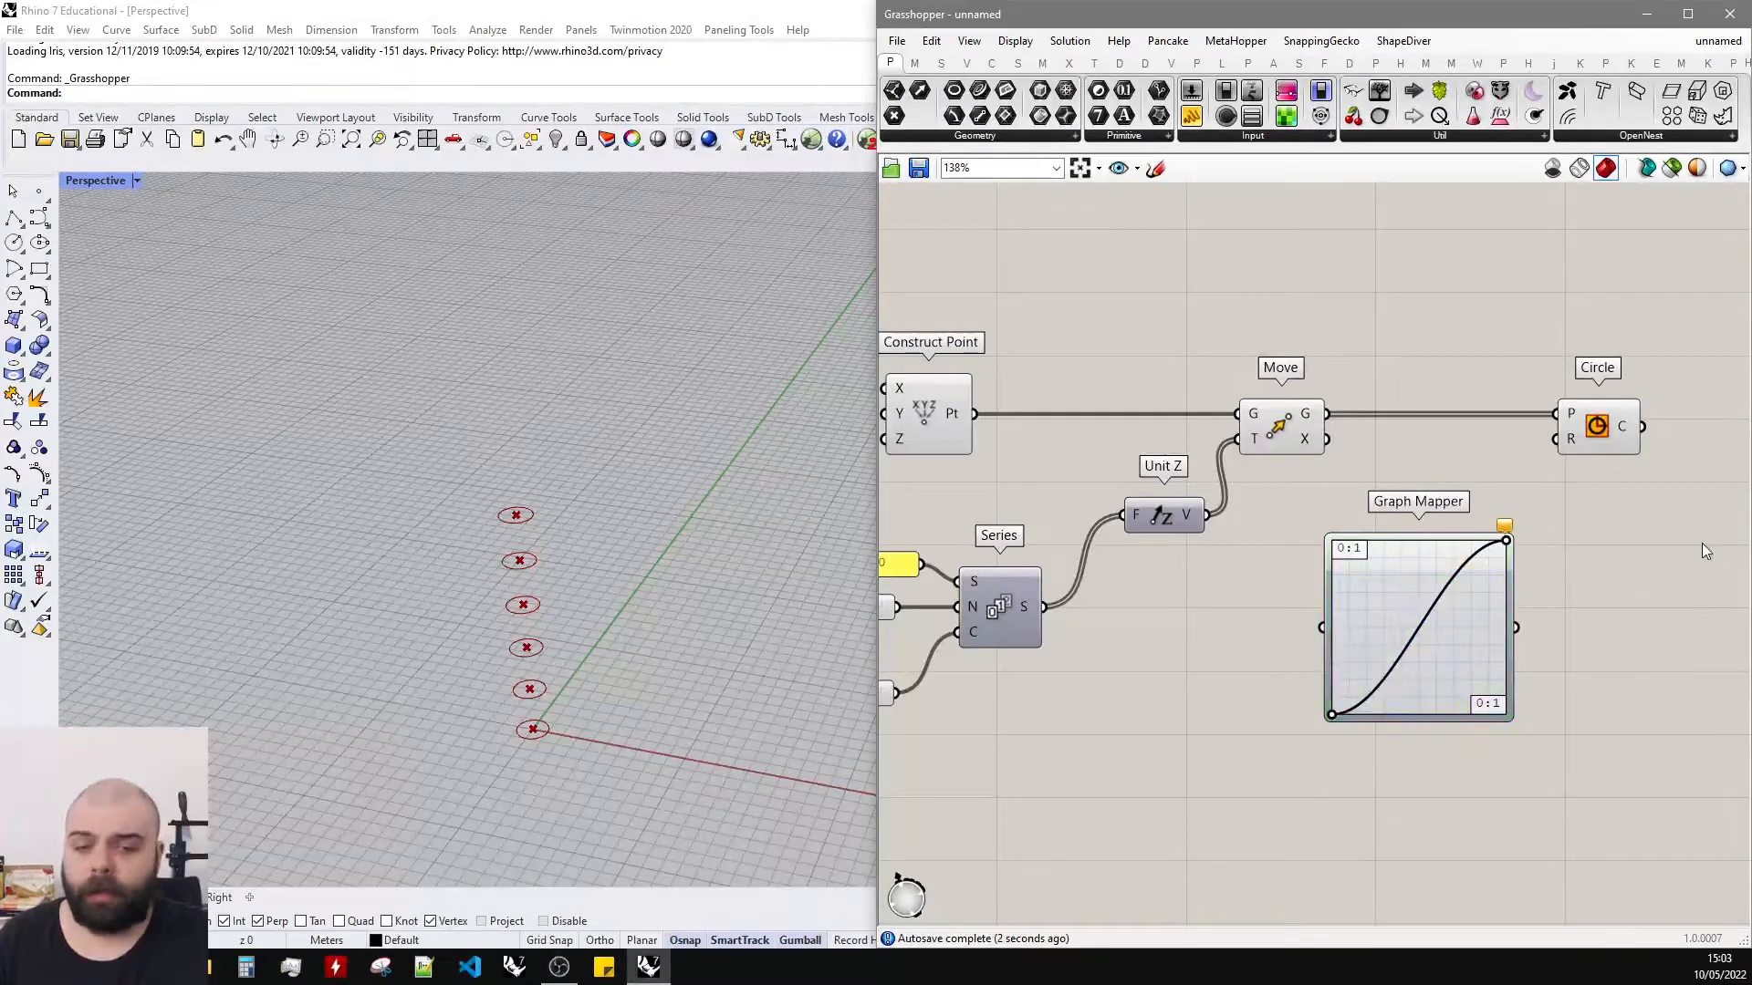
Move Series together with its start panel and the Step and Count sliders slightly closer to Construct Point.
scroll(1678, 552, "down", 2)
scroll(1141, 657, "up", 3)
scroll(1084, 650, "down", 3)
scroll(1007, 573, "up", 2)
left_click_drag(1272, 787, 1019, 493)
scroll(1202, 551, "up", 1)
left_click_drag(1209, 566, 1190, 519)
left_click(1370, 555)
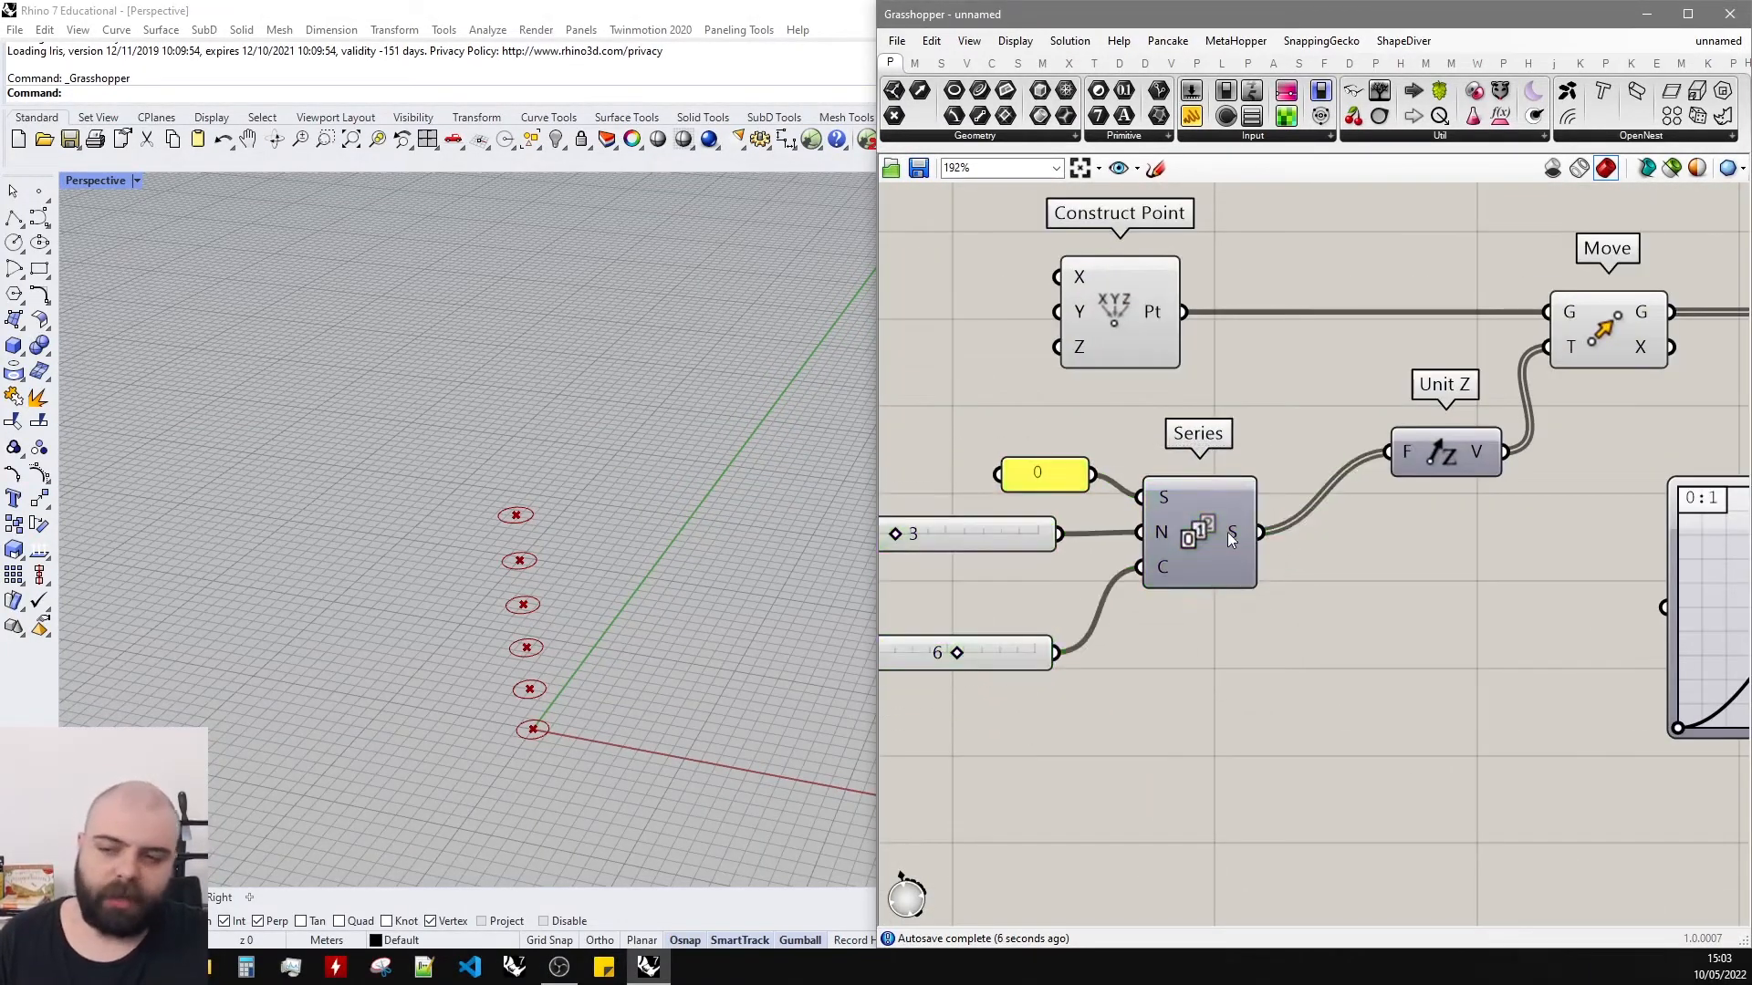
Move the Count slider closer to the C input of Series.
mouse_move(1229, 538)
scroll(1229, 538, "down", 2)
scroll(1020, 615, "up", 3)
left_click_drag(1020, 615, 1060, 604)
scroll(1427, 594, "down", 1)
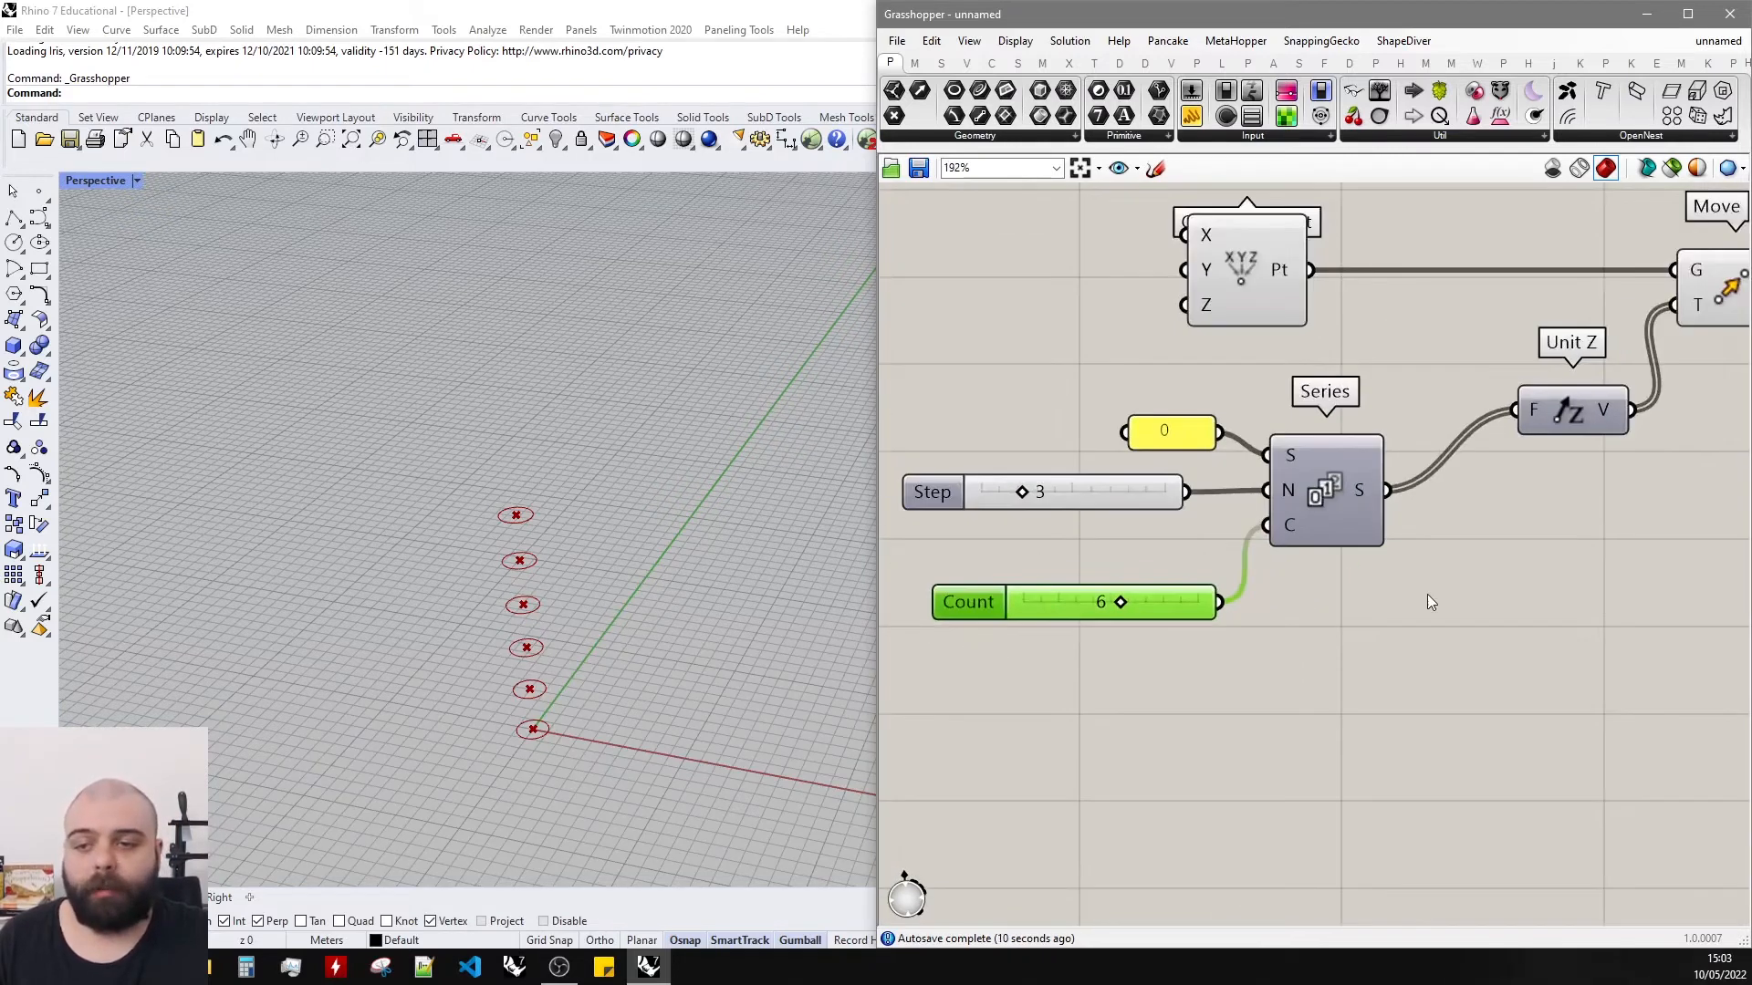
Add a Range component and place it below Unit Z, between Series and the Graph Mapper.
double_click(1456, 591)
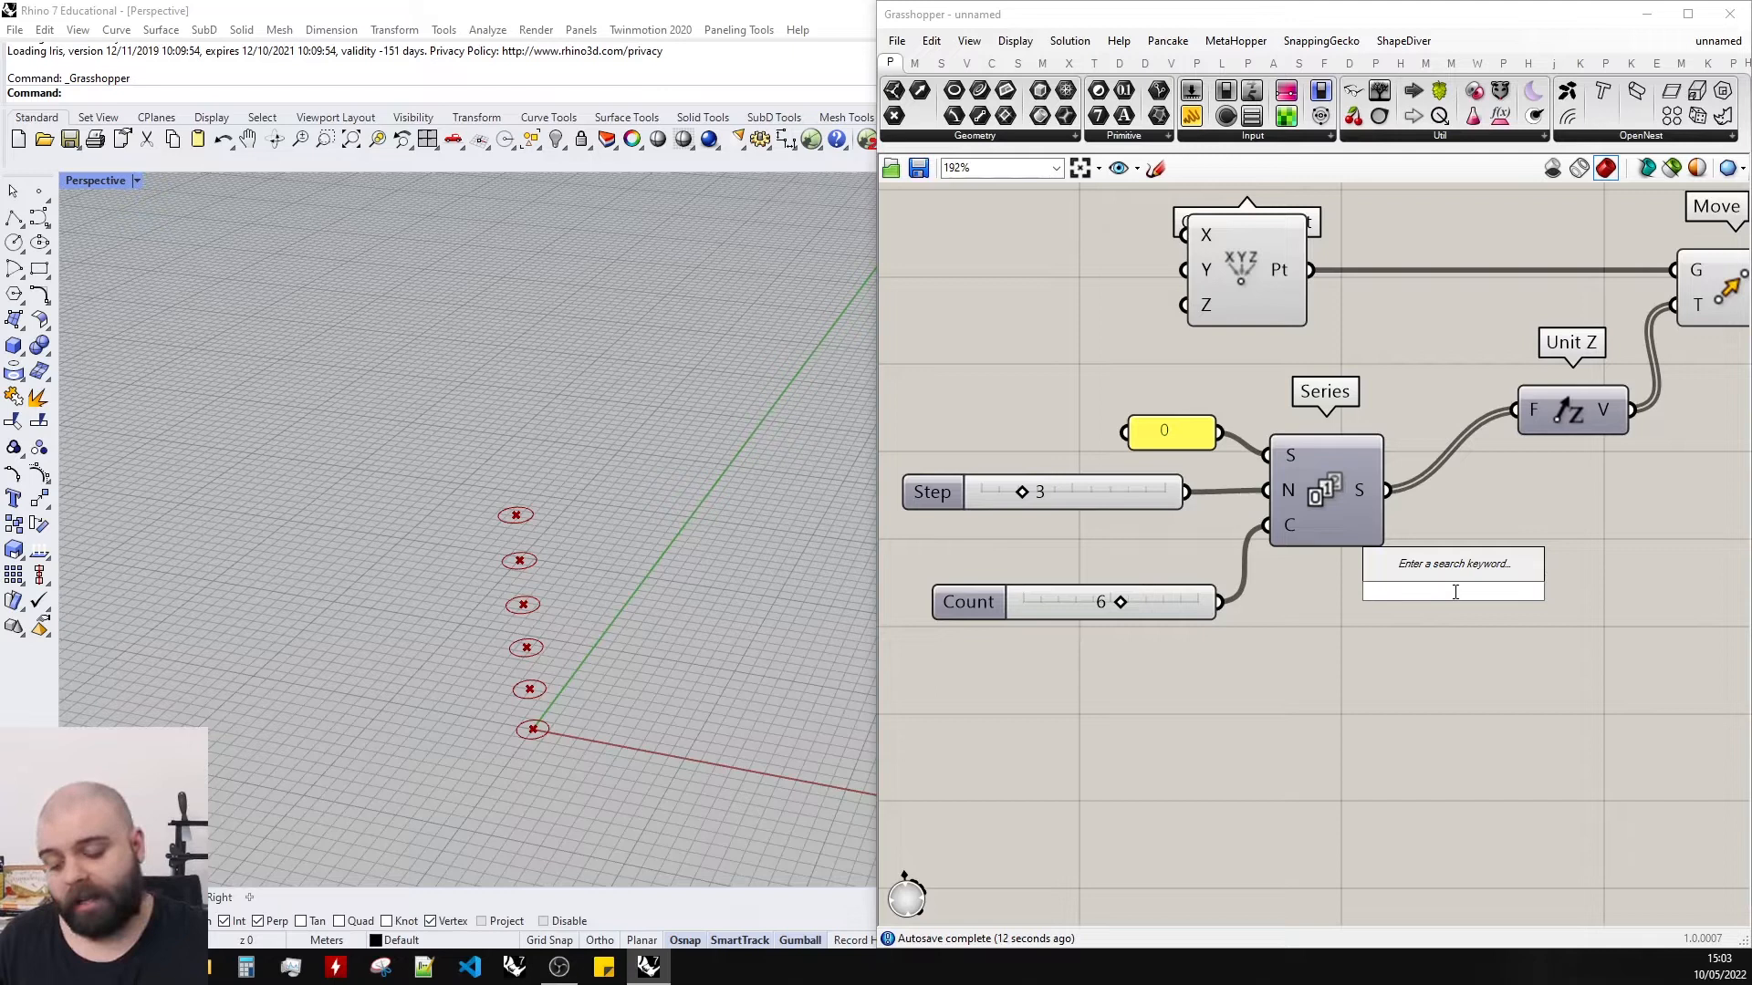
type("range")
left_click(1421, 568)
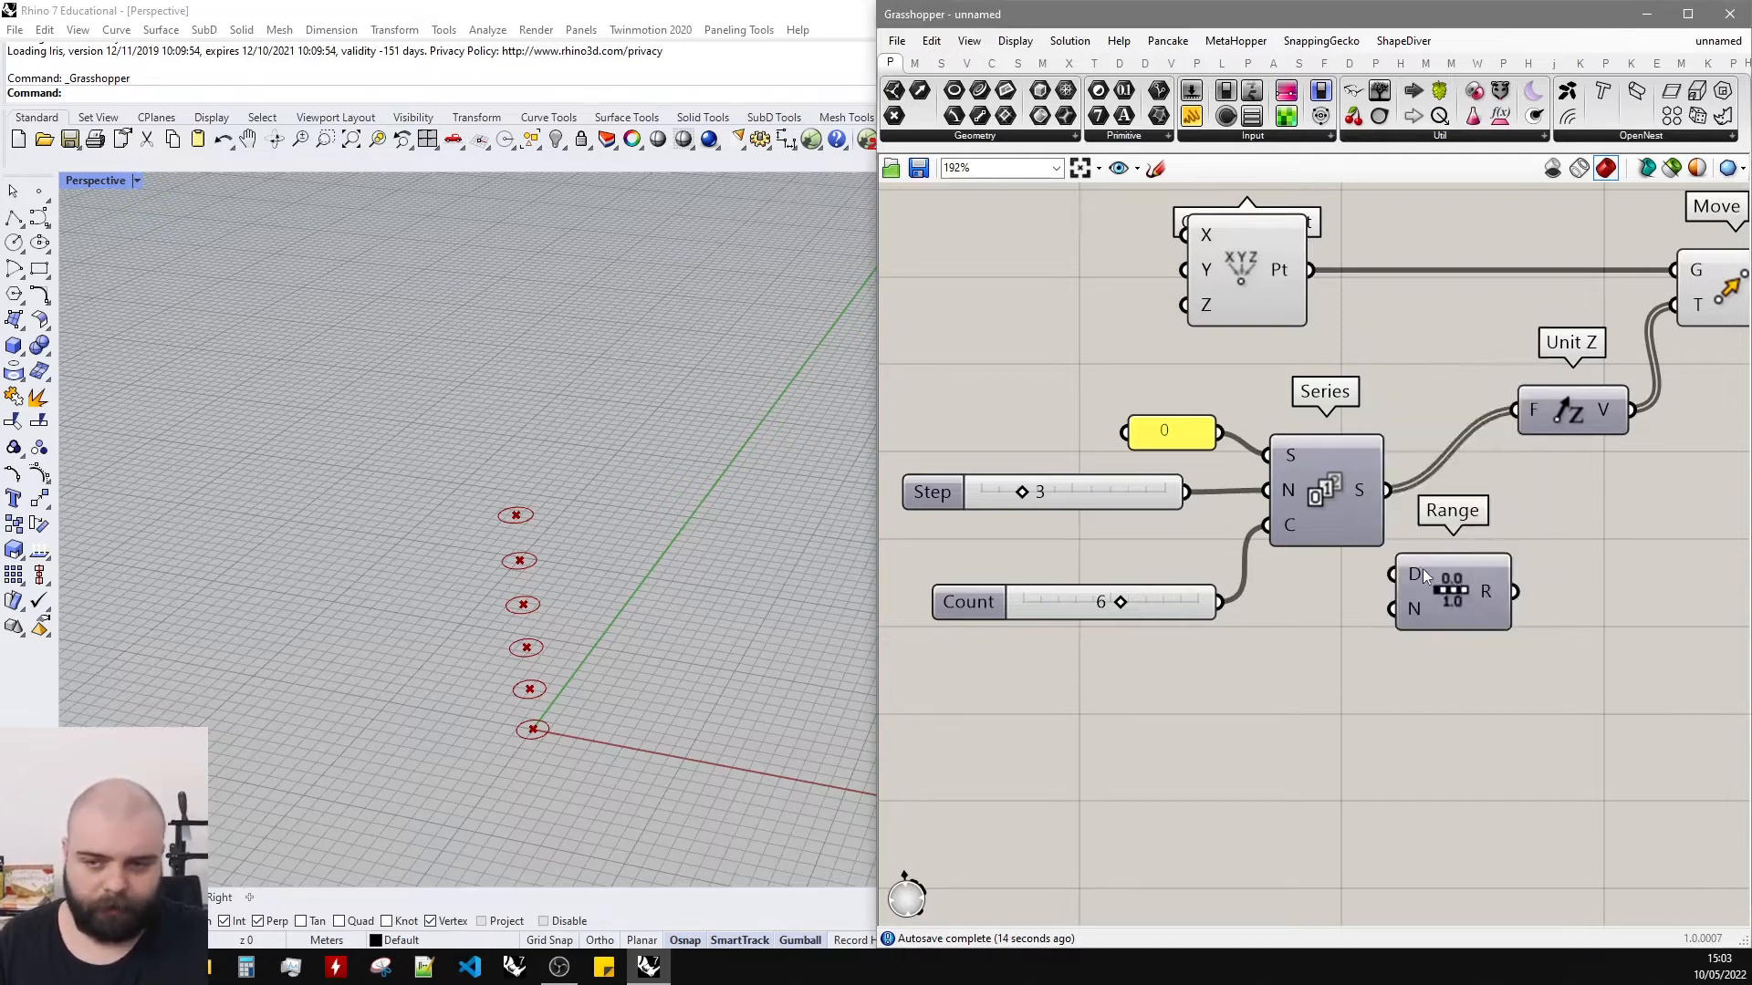
right_click_drag(1454, 619, 1280, 590)
left_click_drag(1280, 589, 1411, 632)
left_click(1503, 505)
scroll(1503, 505, "down", 3)
scroll(1388, 550, "up", 3)
scroll(1417, 580, "down", 2)
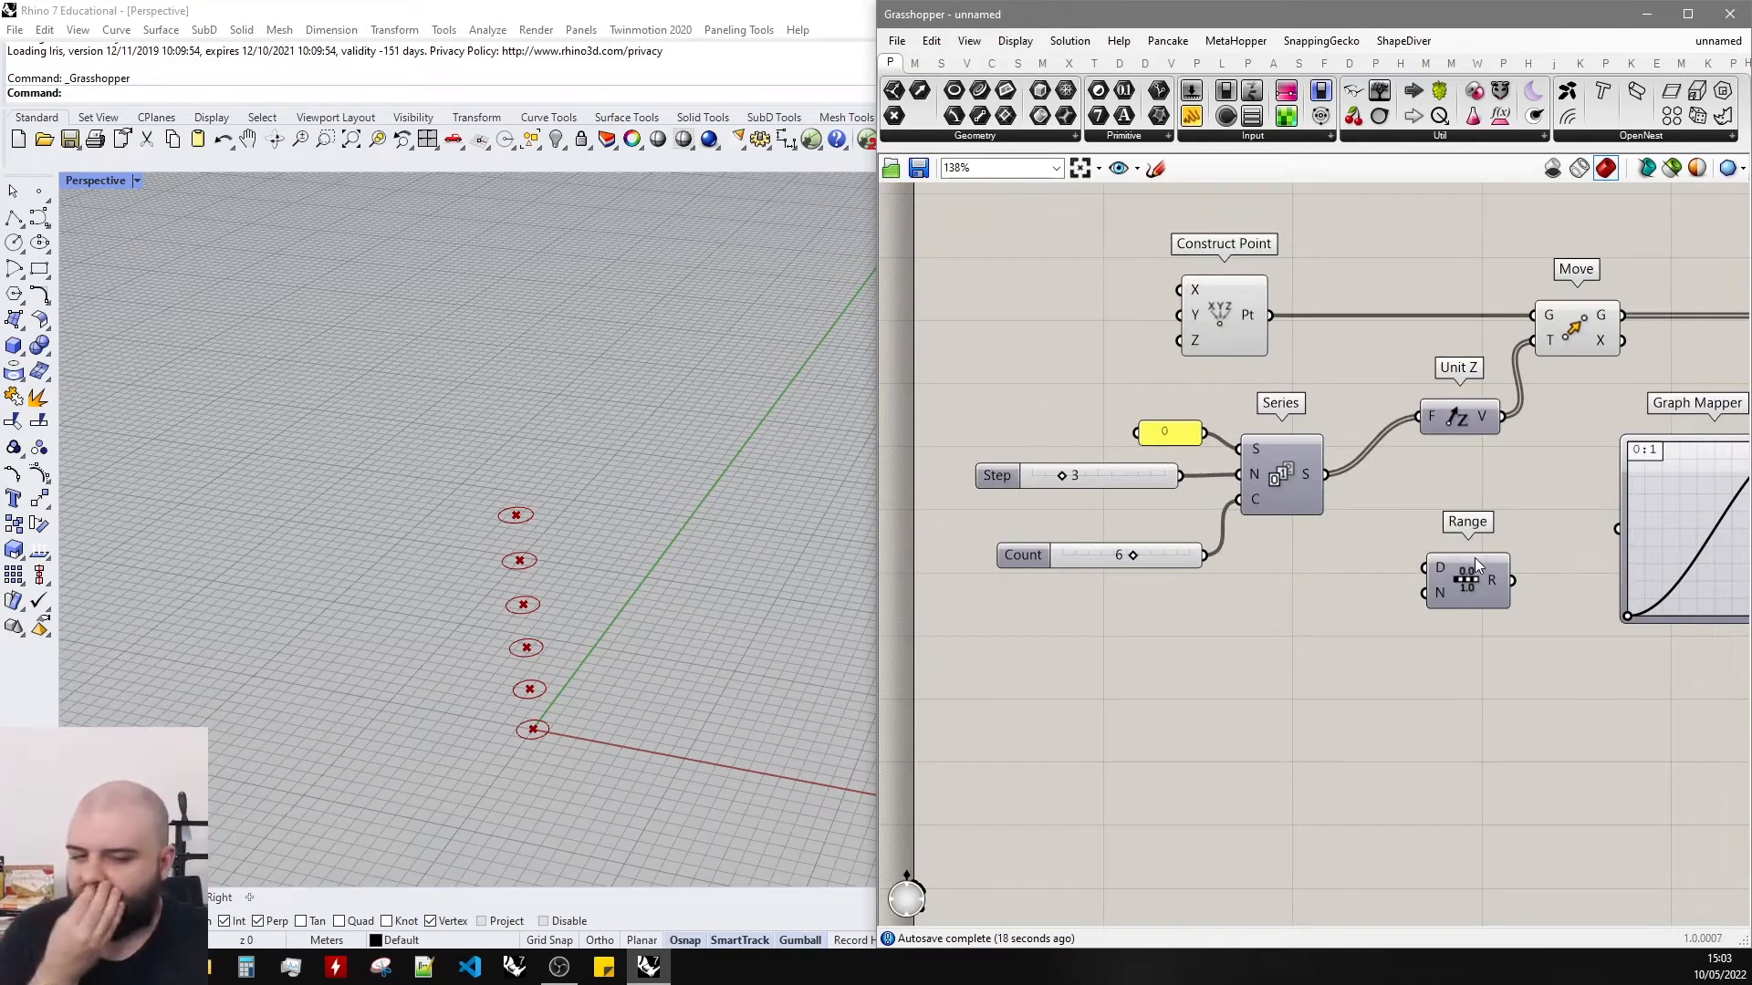
scroll(1282, 582, "down", 2)
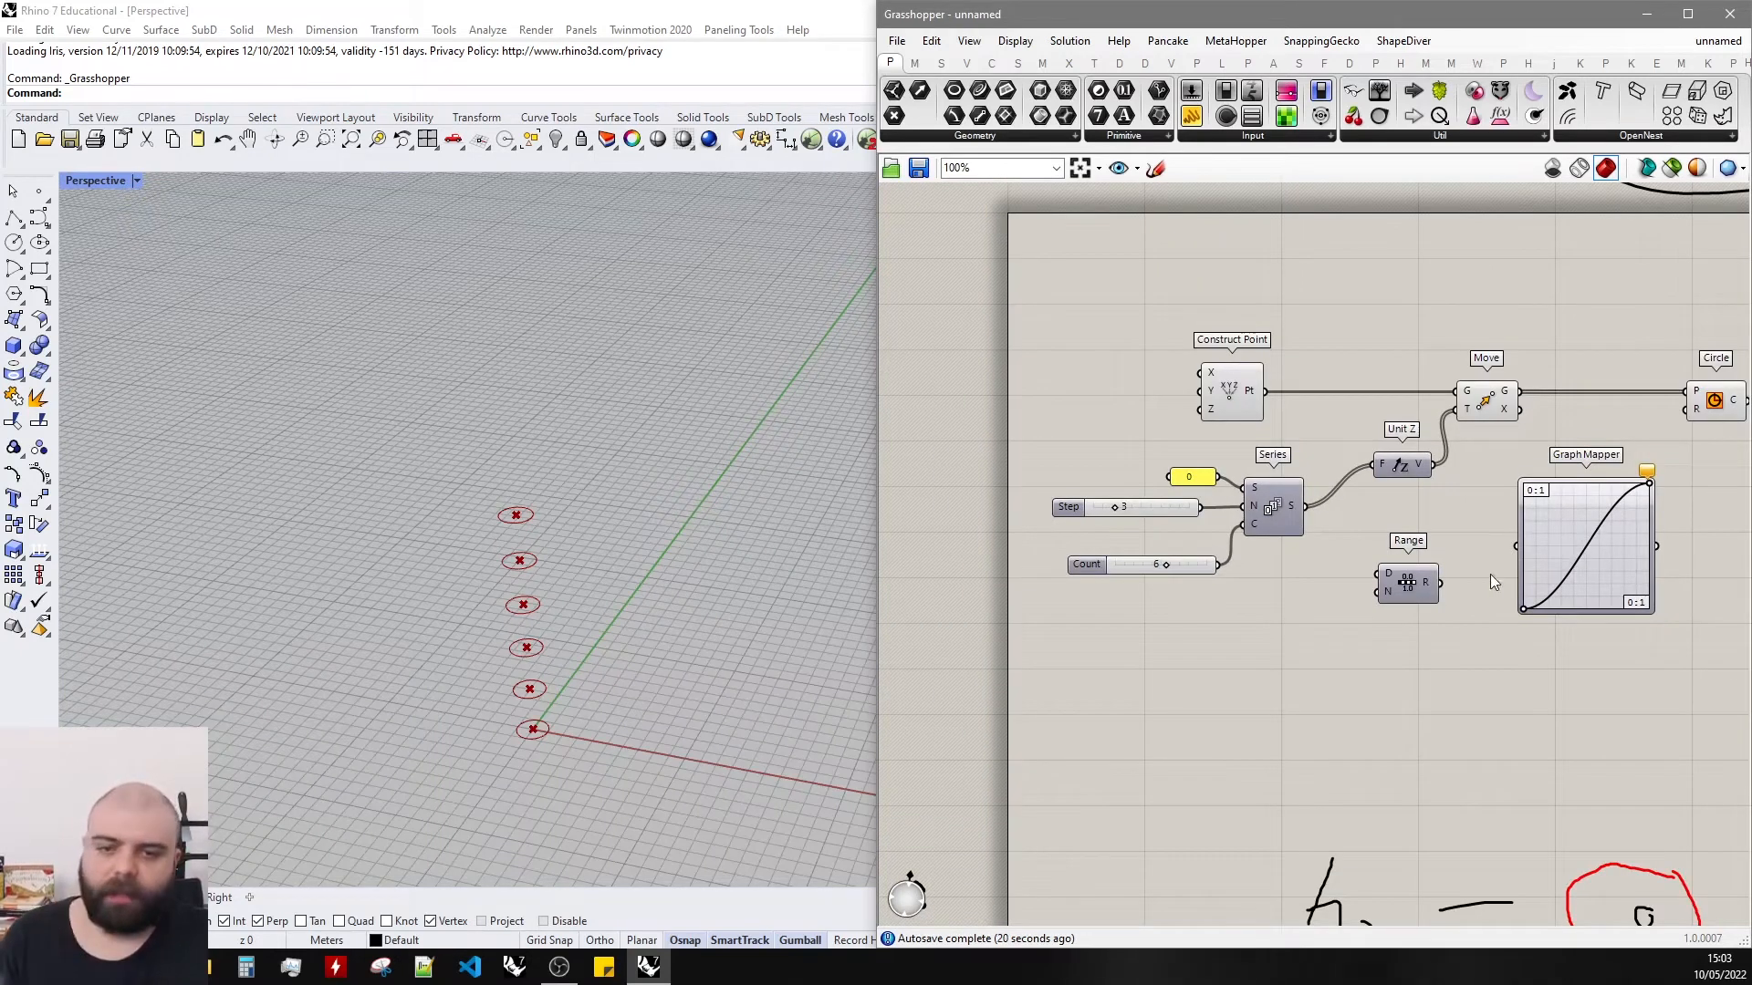
left_click_drag(1403, 582, 1414, 567)
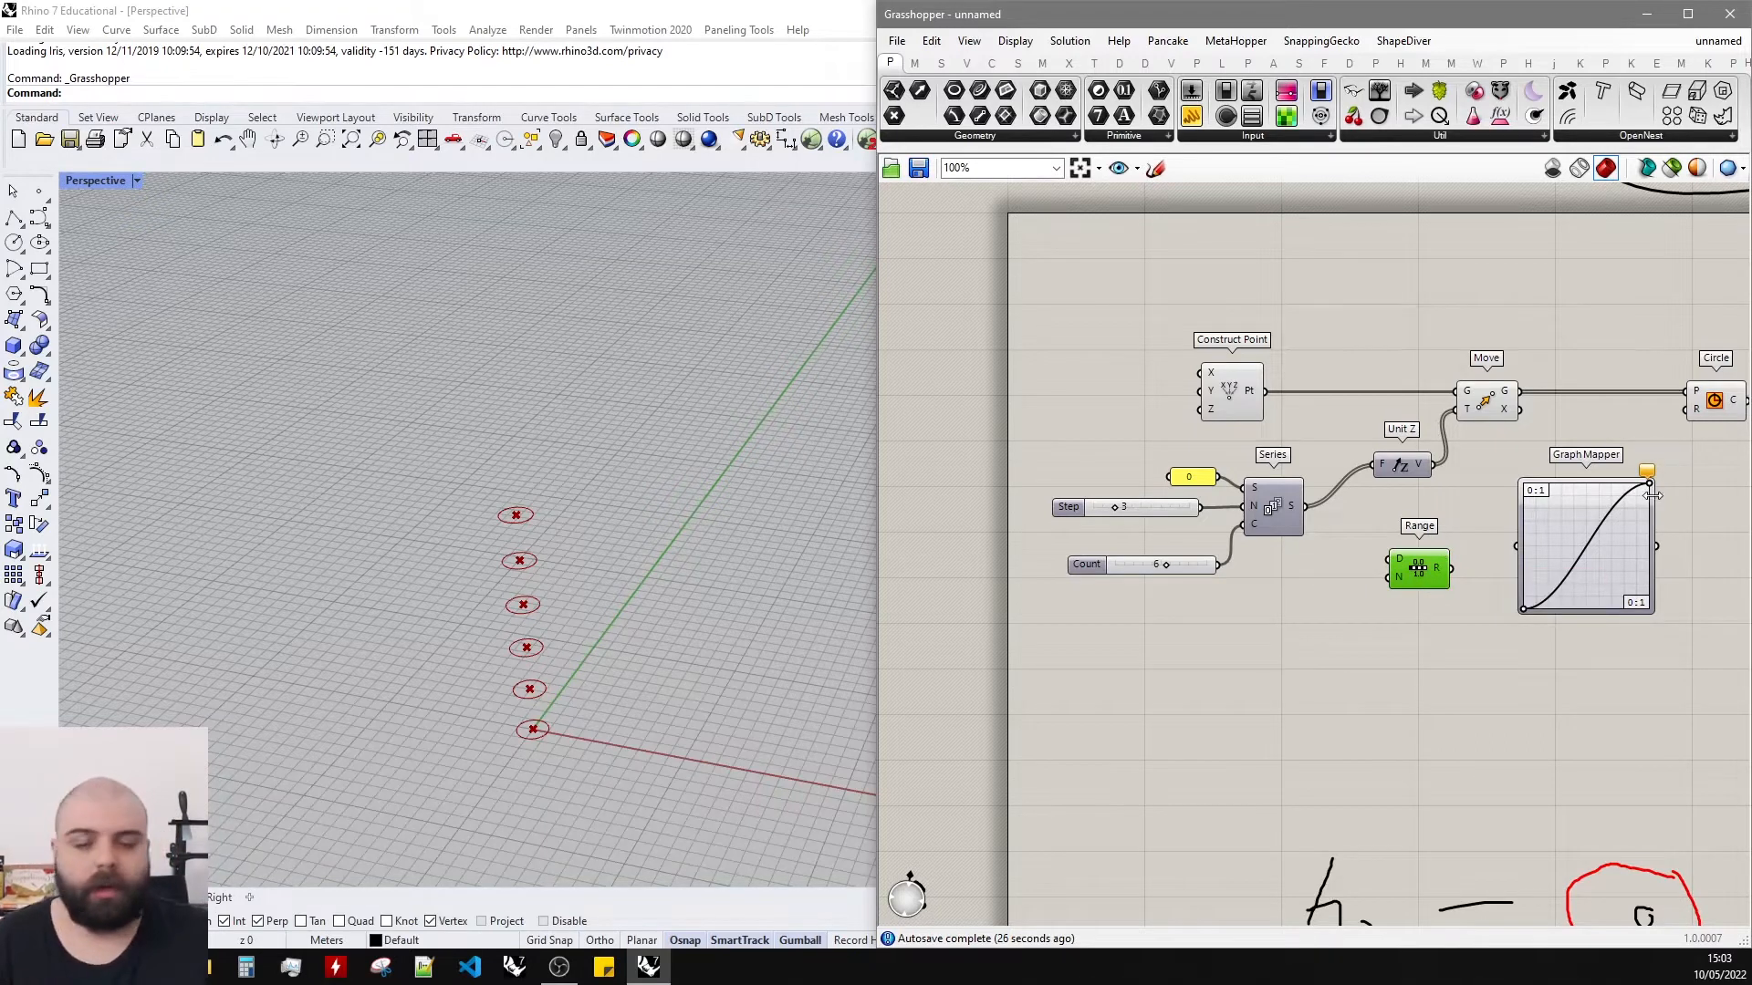
Connect the Count slider to Range's N input and give that input the expression x-1.
left_click(1334, 557)
scroll(1335, 556, "up", 2)
left_click_drag(1131, 574, 1407, 585)
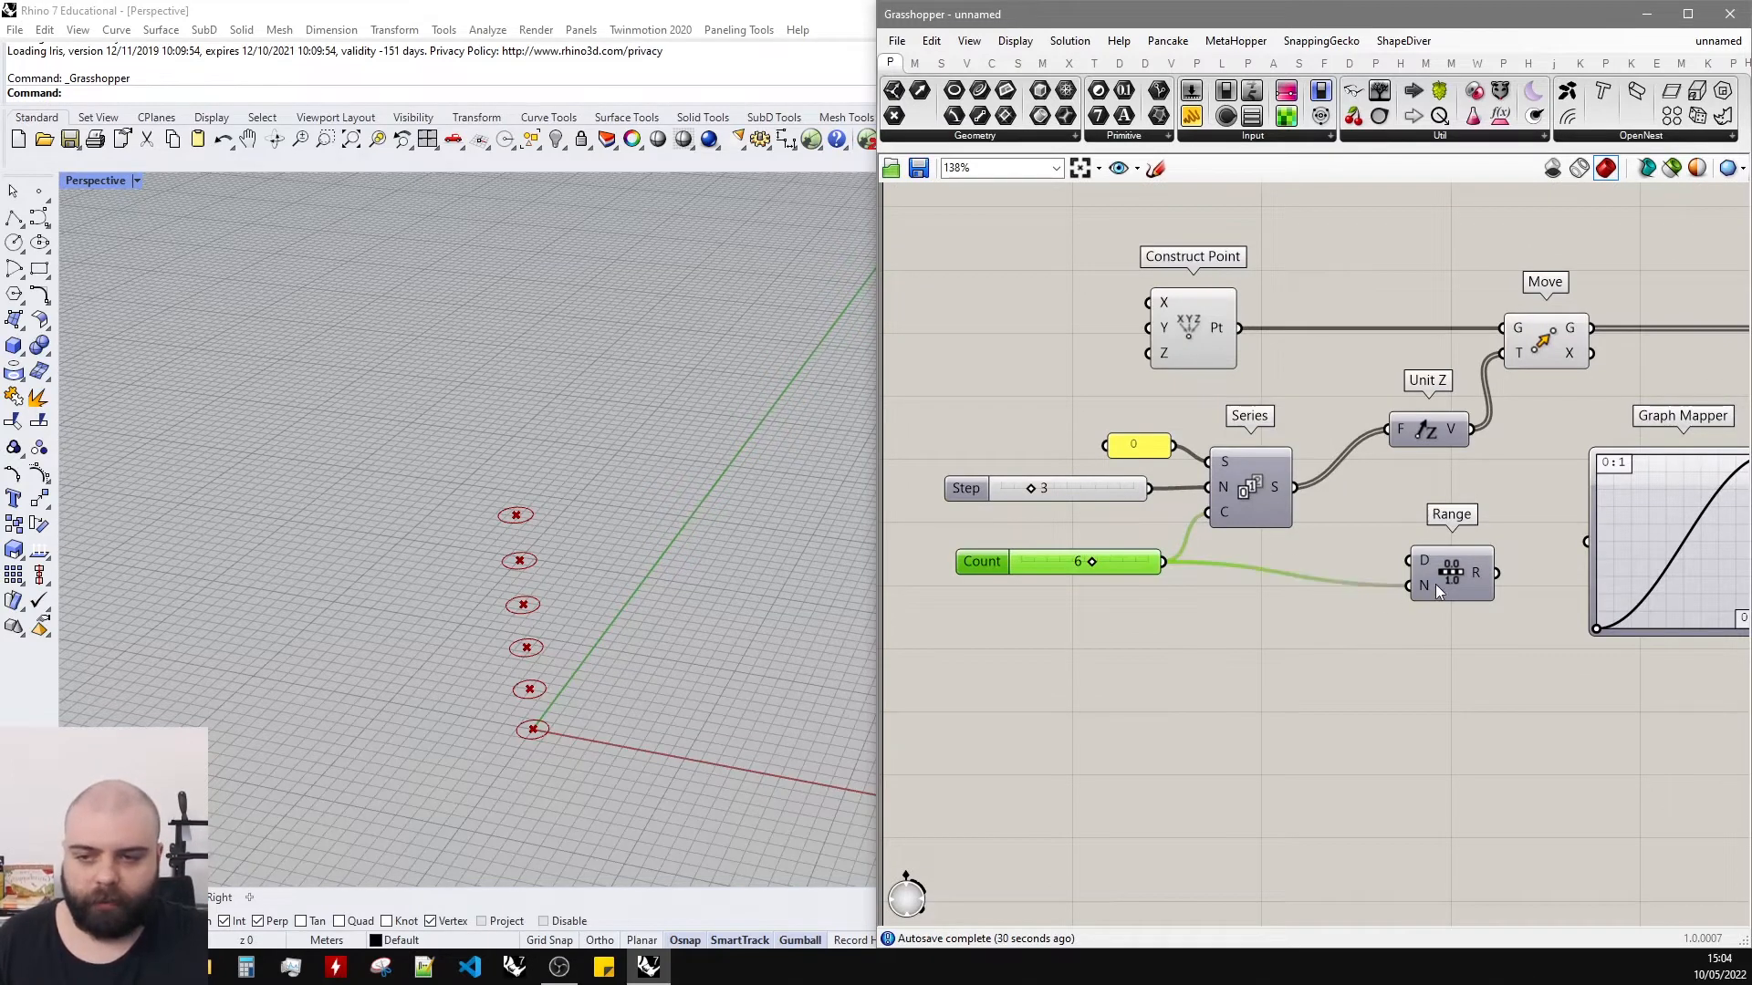
scroll(1464, 587, "up", 2)
right_click(1326, 604)
mouse_move(1423, 779)
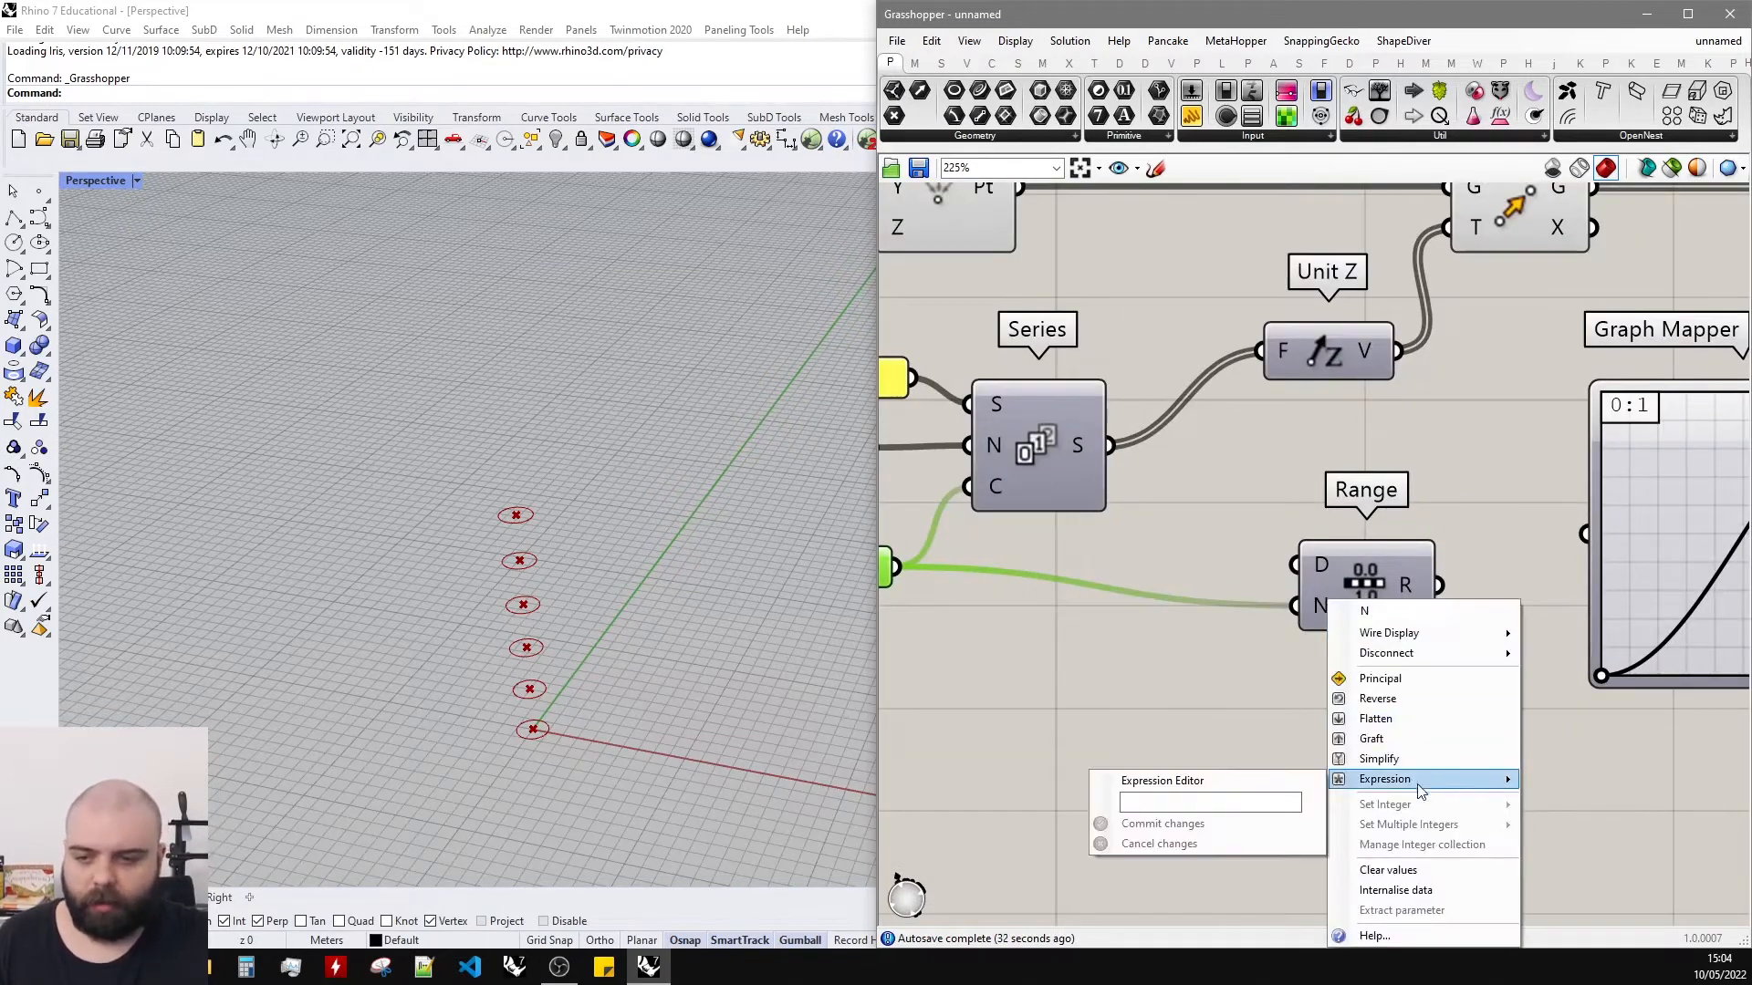
type("x-1")
key("Return")
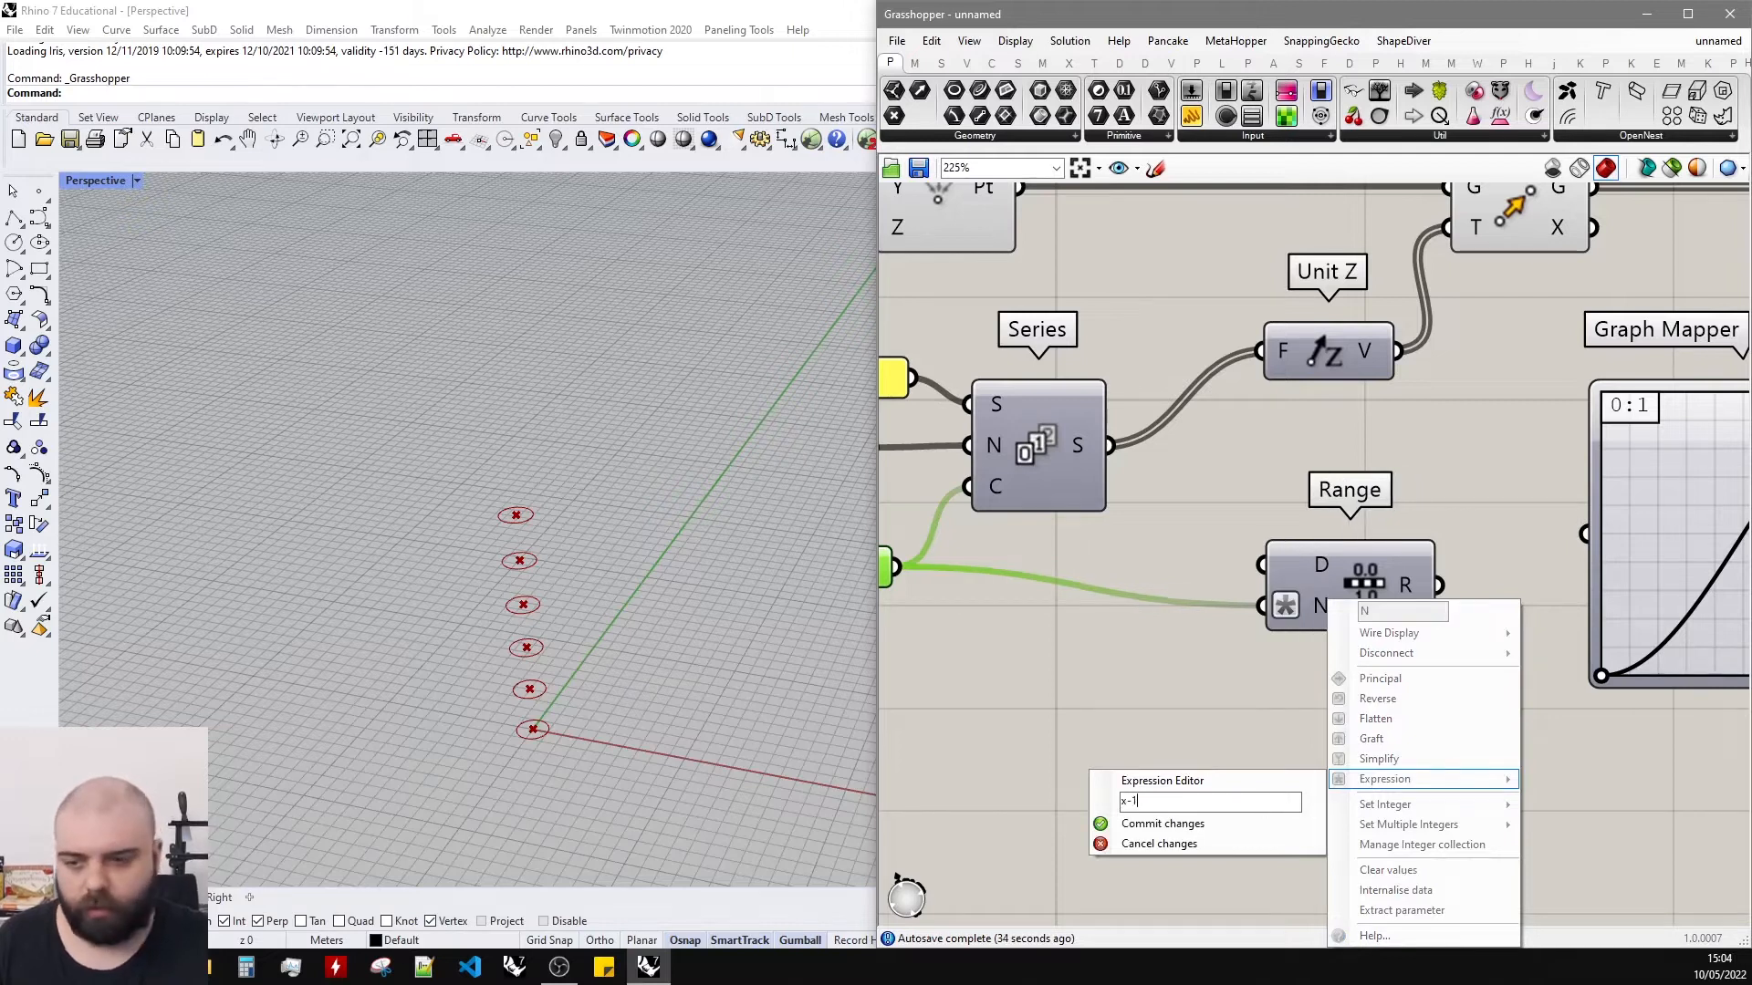
Check the expression on Range's N input and clear it.
right_click(1318, 600)
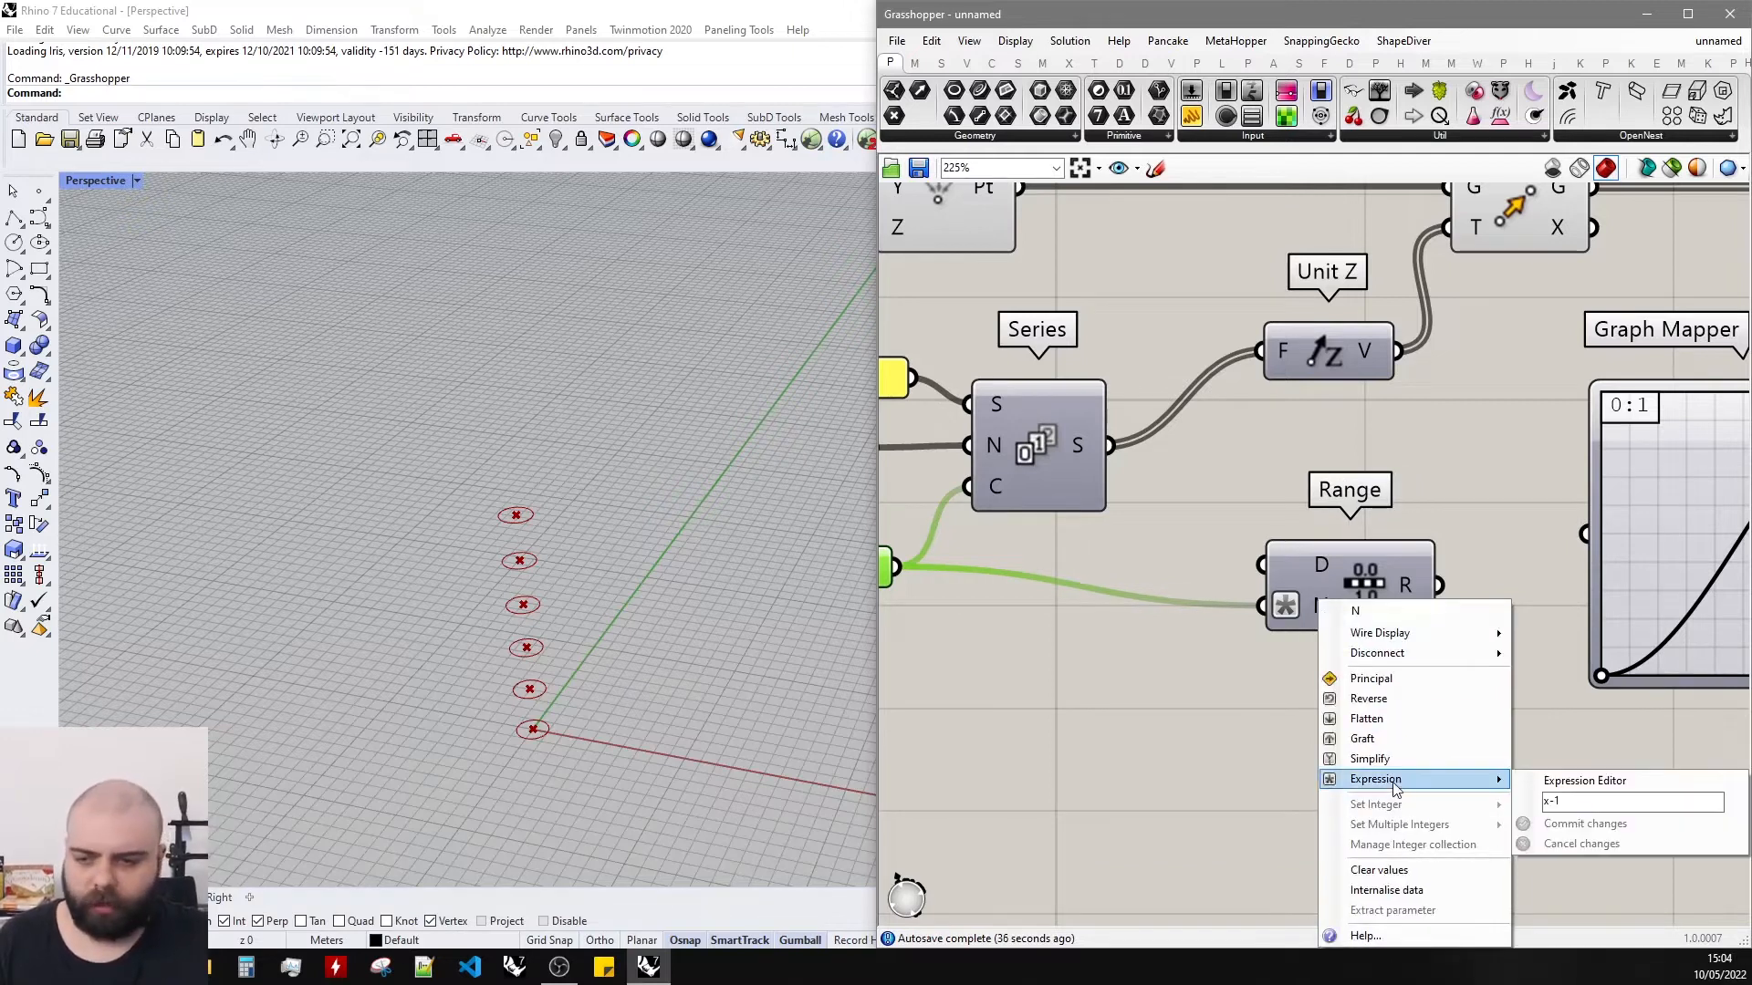
left_click(1251, 671)
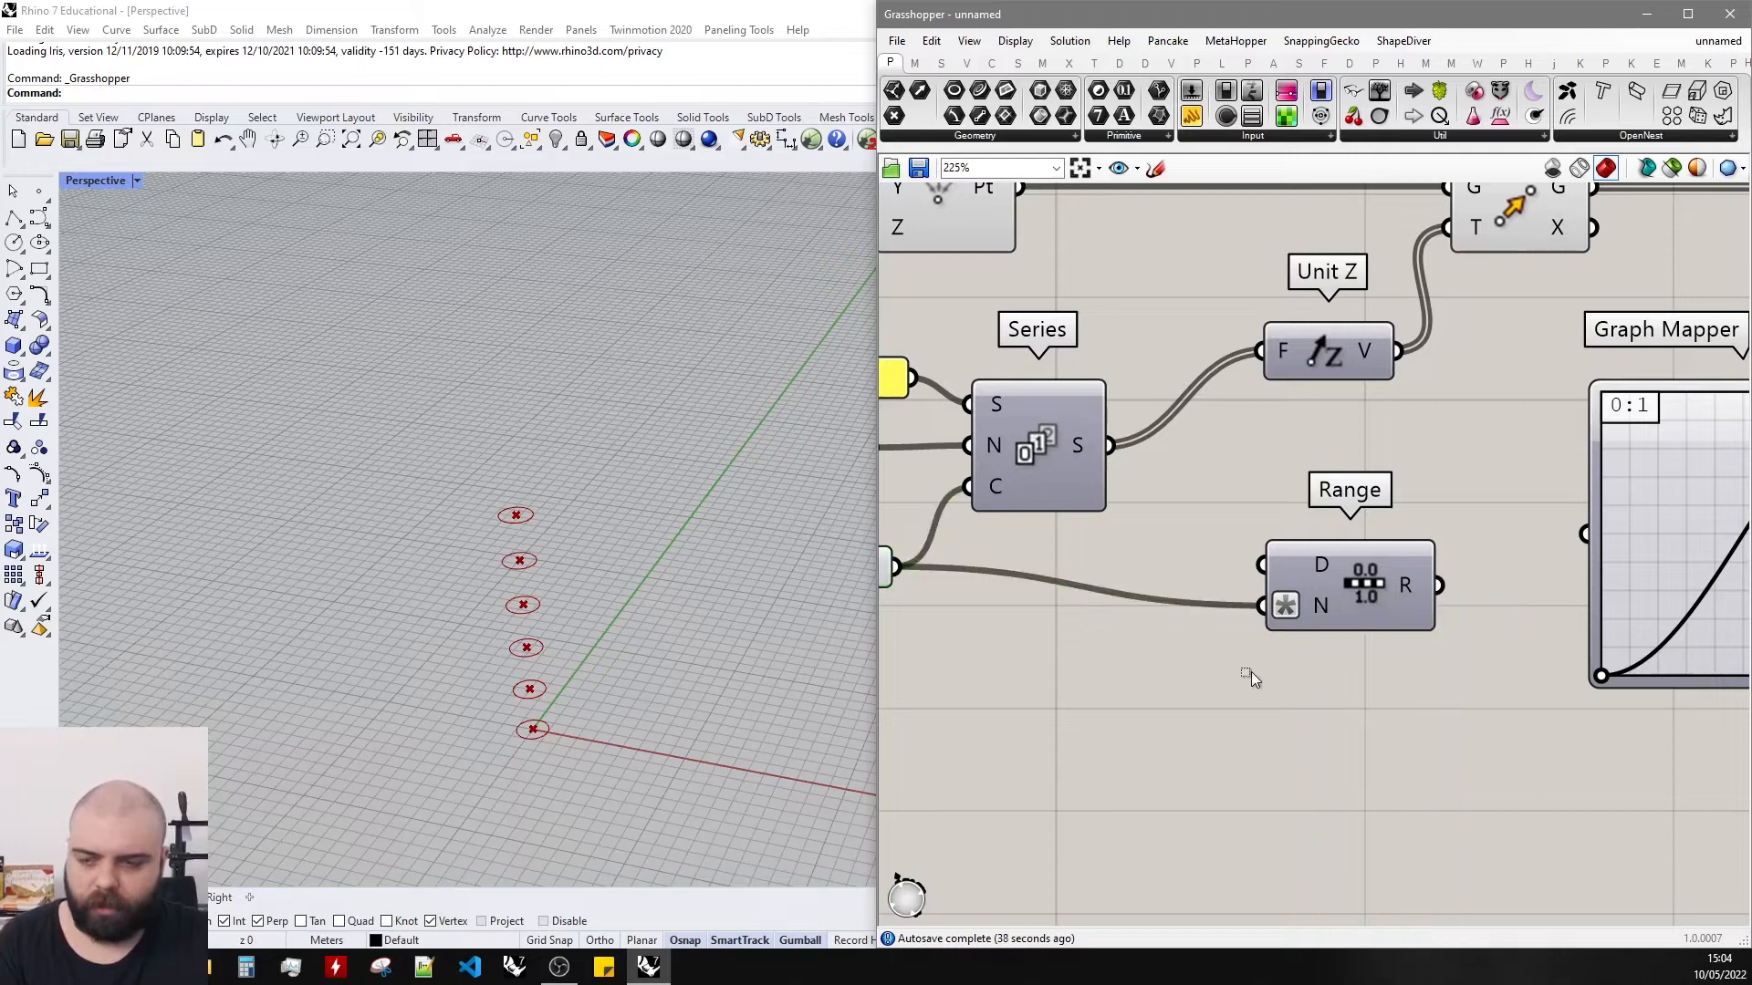
right_click(1329, 601)
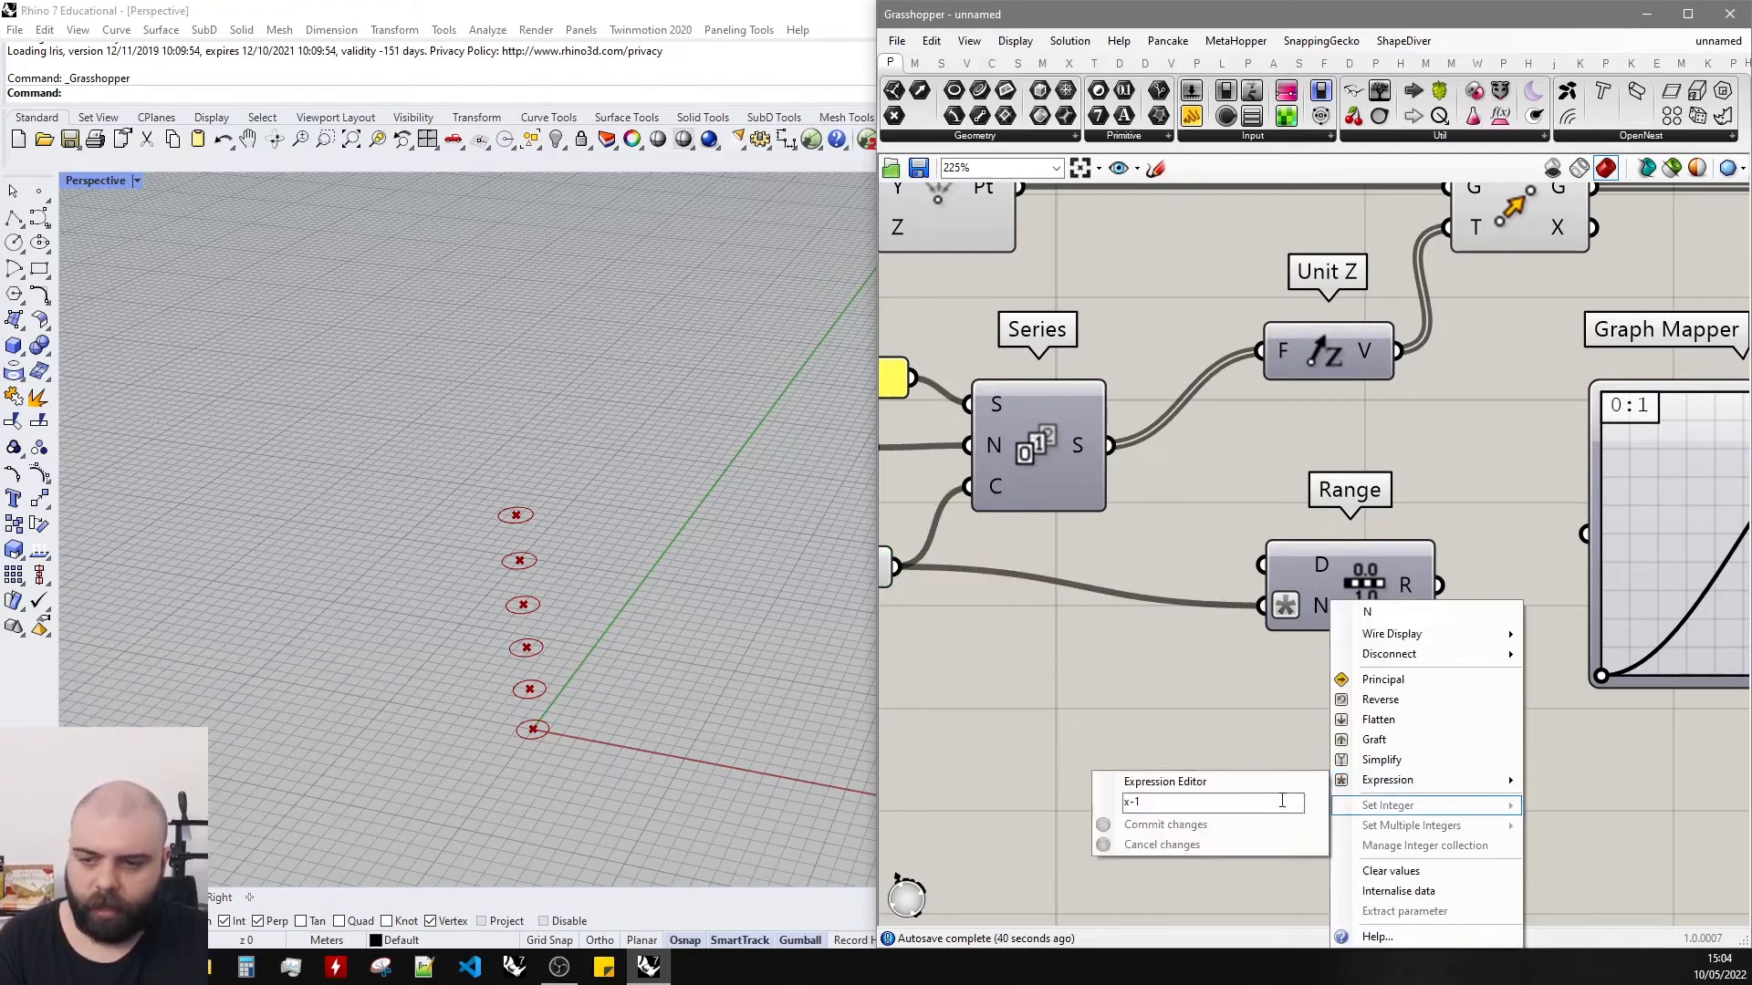
left_click(1300, 698)
Add an X Minus One component between the Count slider and Range.
scroll(1312, 595, "down", 4)
double_click(1237, 661)
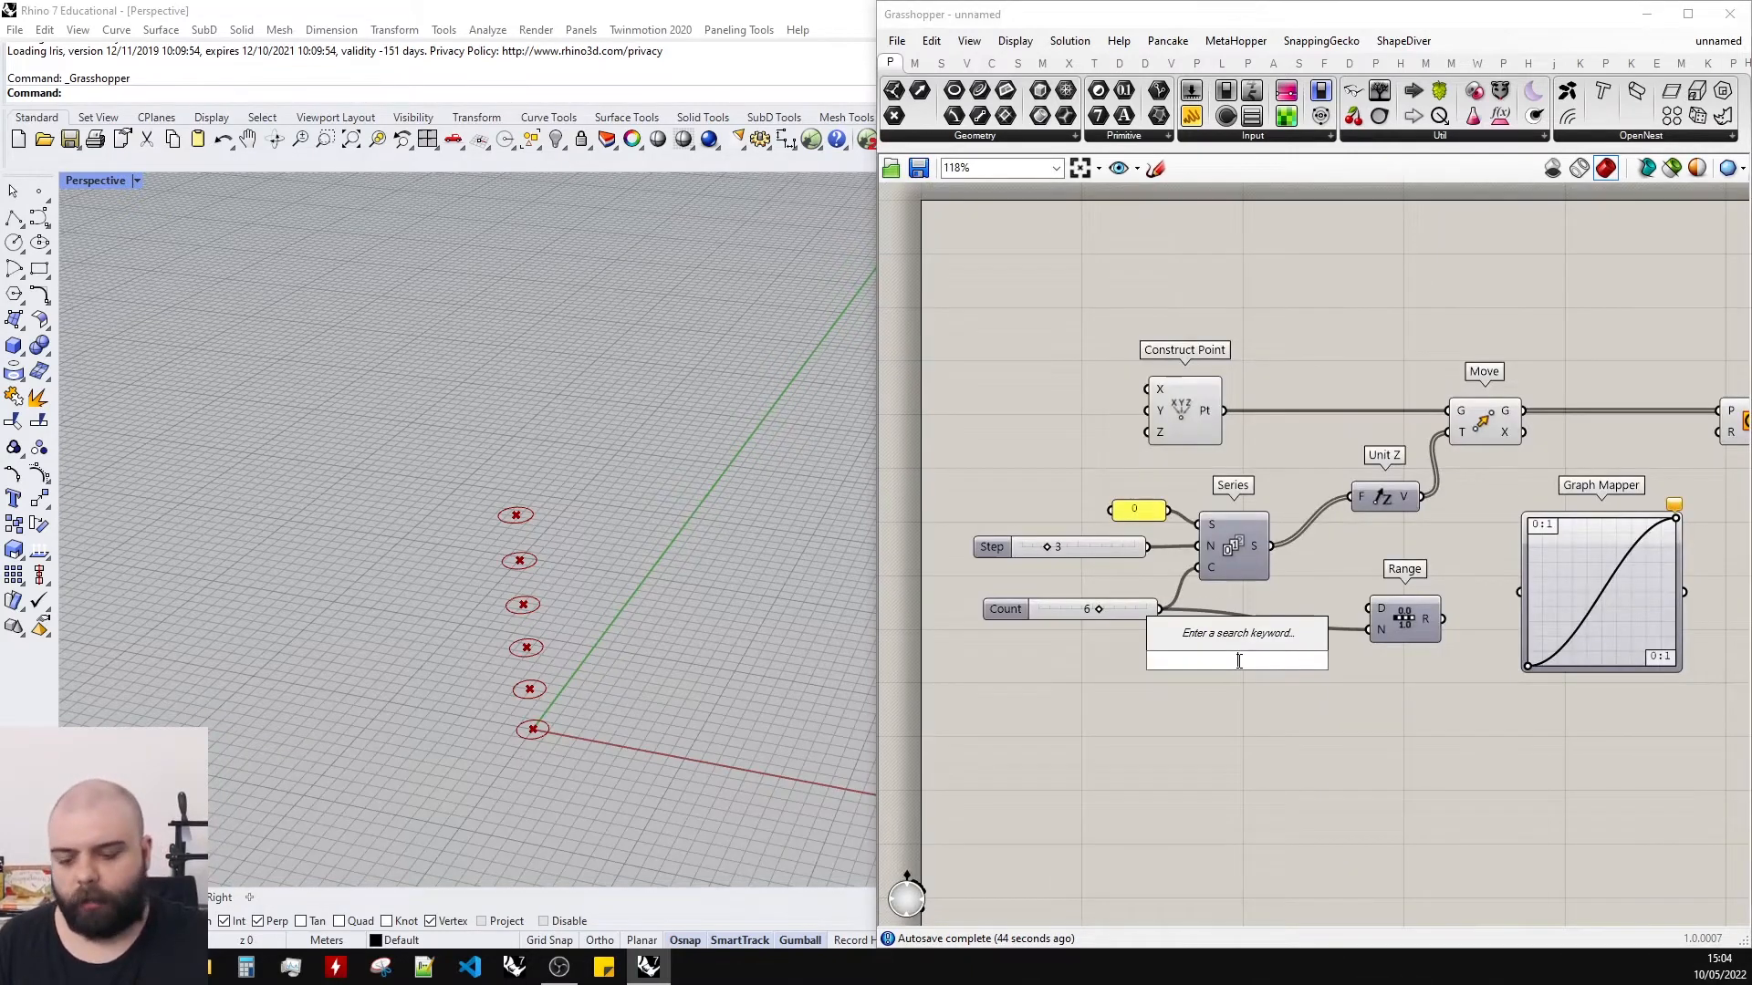
type("x")
key("Up")
key("Return")
scroll(1236, 660, "up", 4)
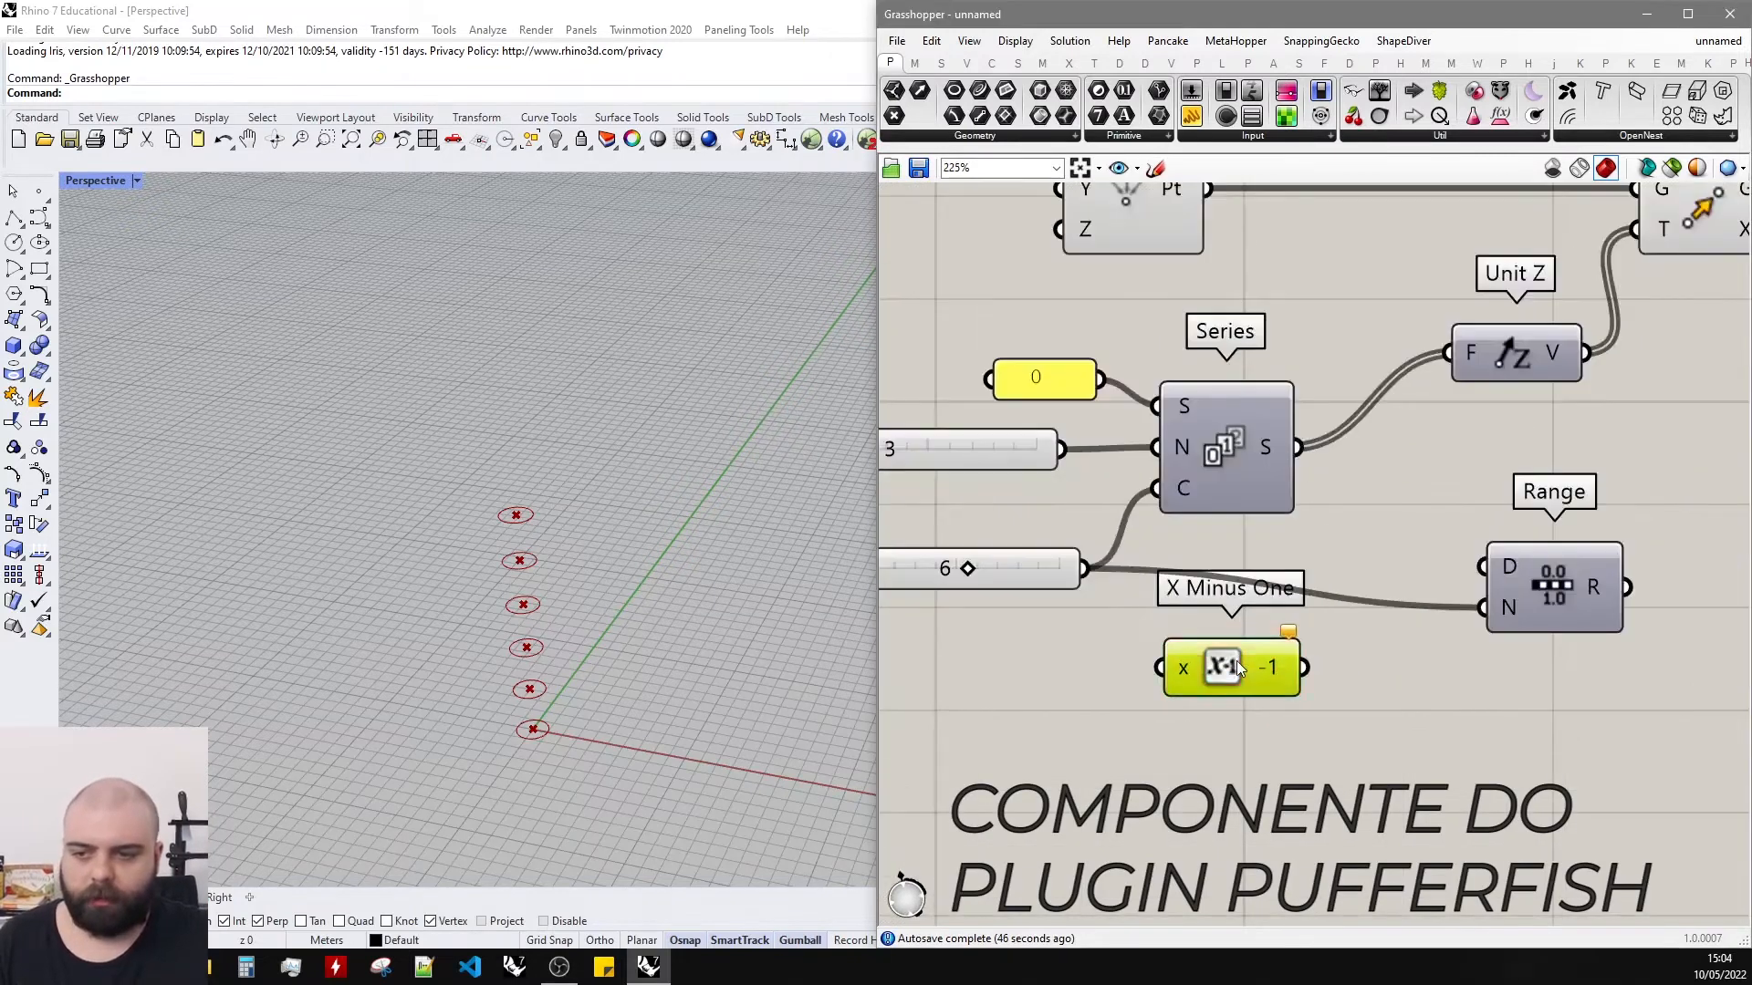
Connect the Count slider to X Minus One and its output to Range's N input, replacing the direct Count wire.
left_click_drag(1083, 568, 1238, 723)
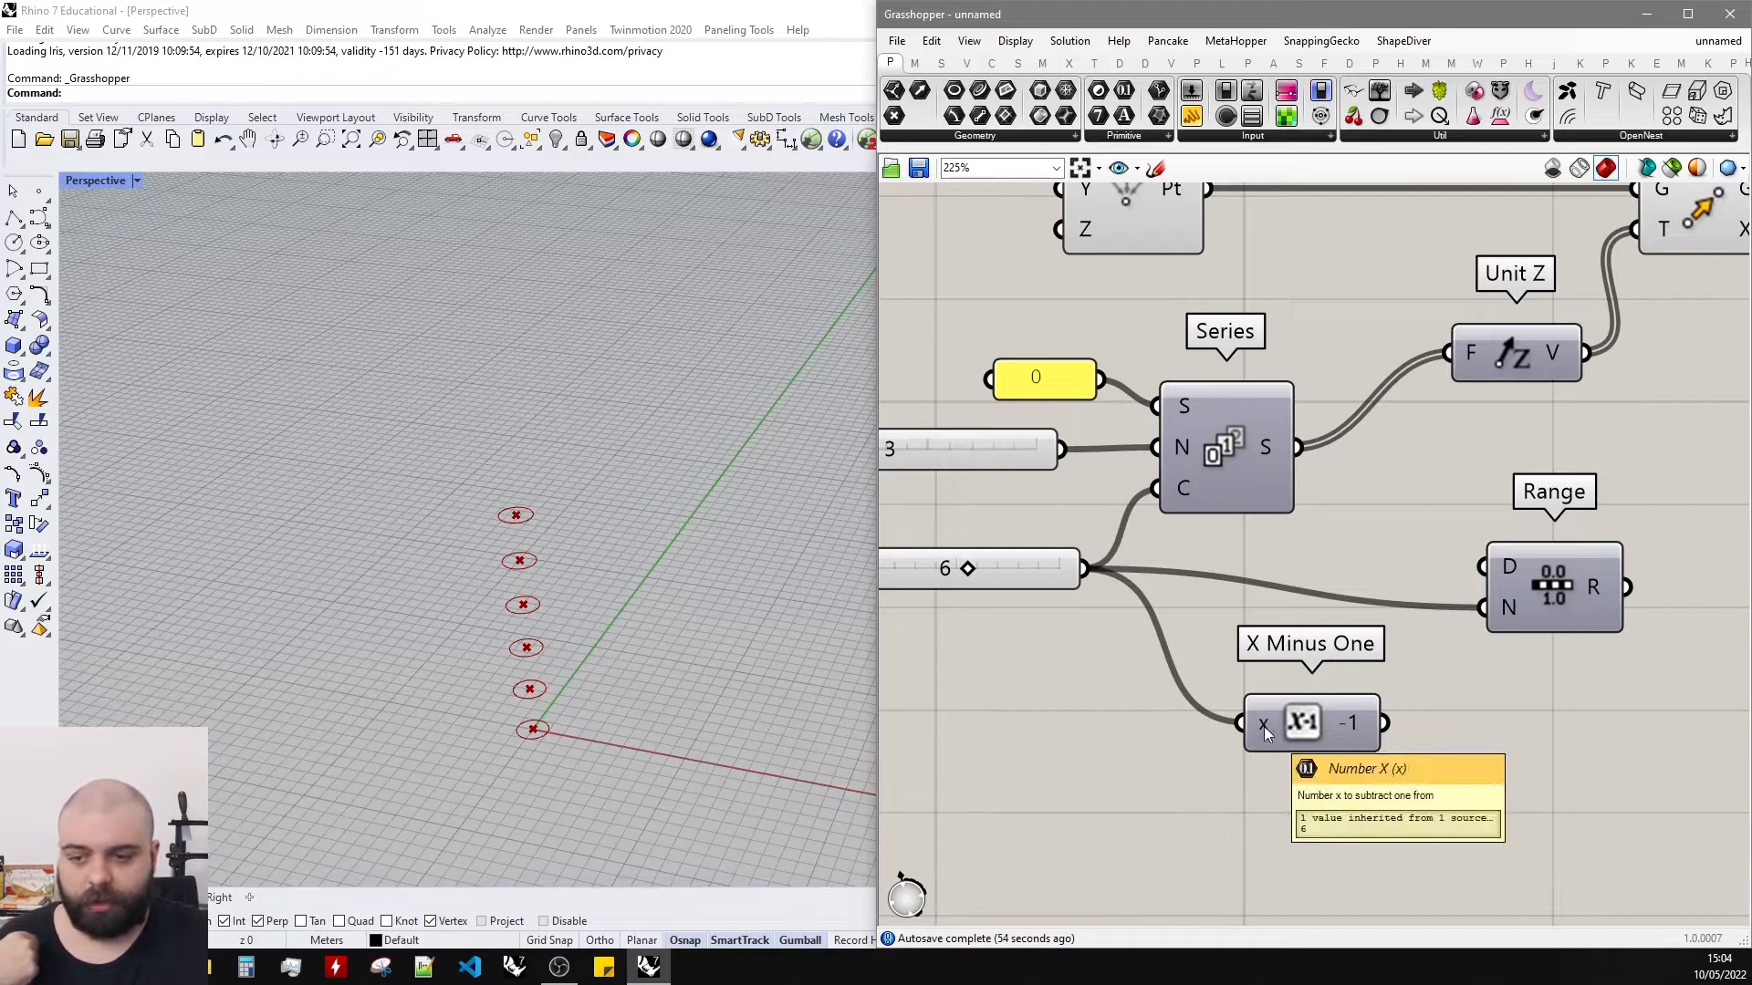
left_click_drag(1384, 723, 1483, 567)
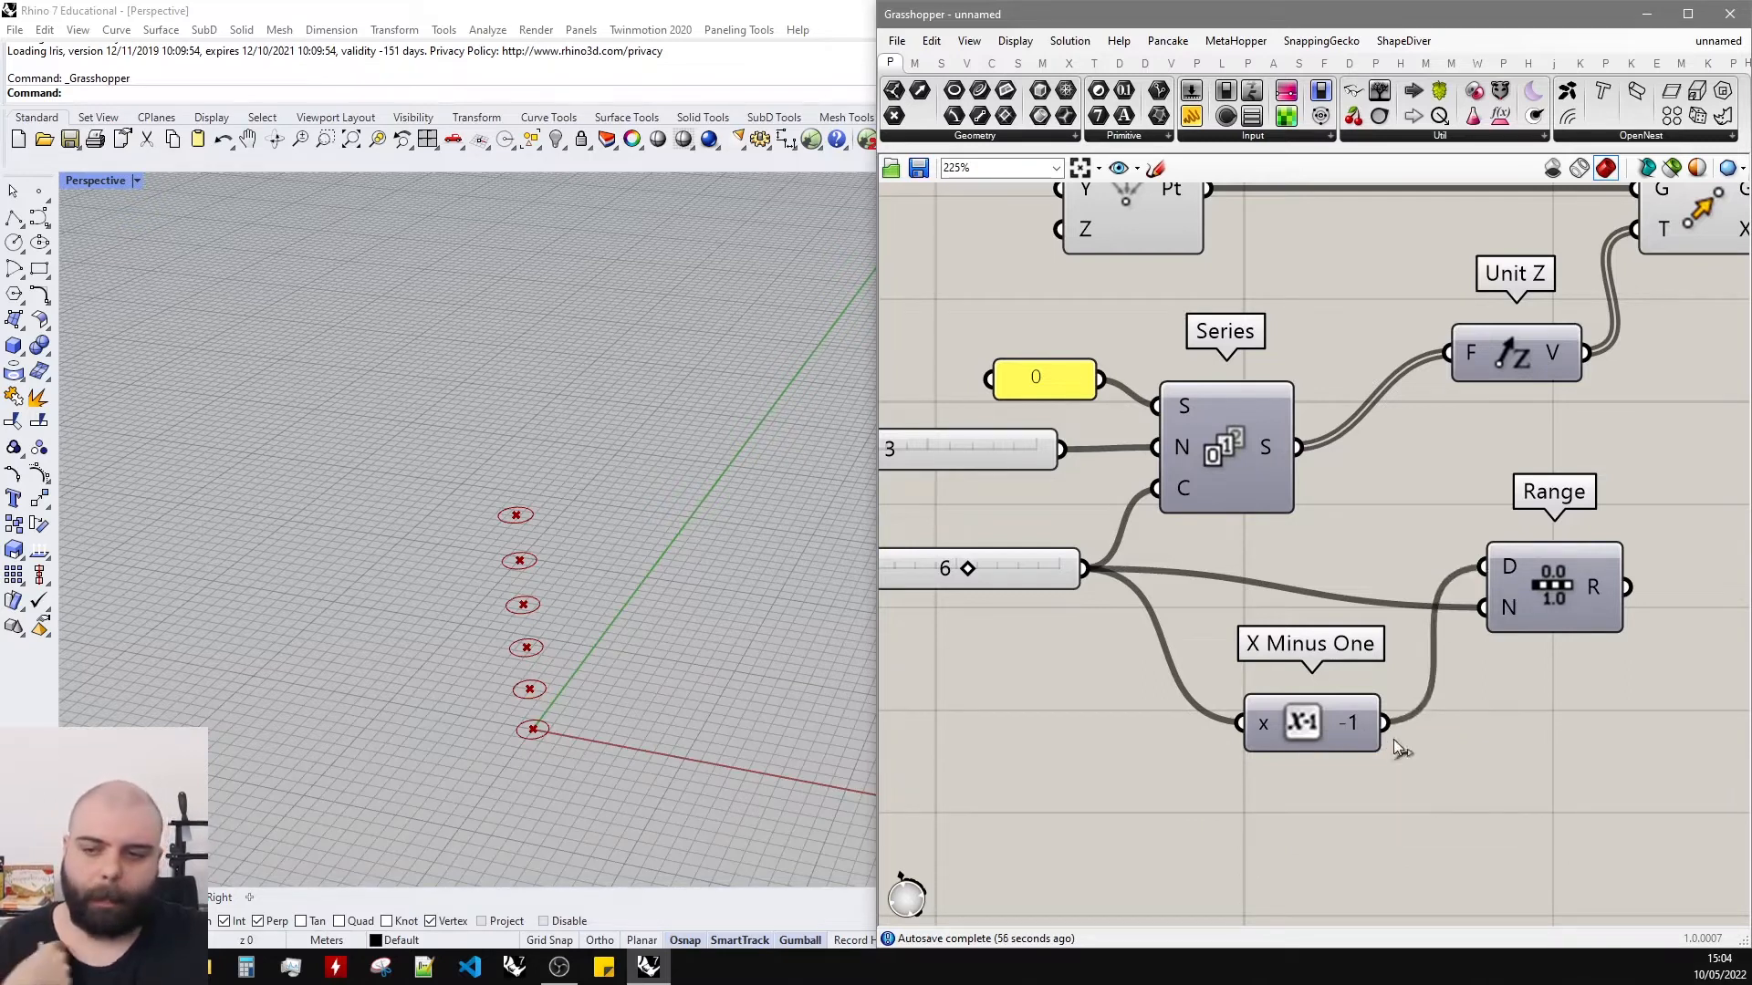
left_click(1305, 722)
scroll(1304, 722, "down", 4)
scroll(1296, 694, "up", 3)
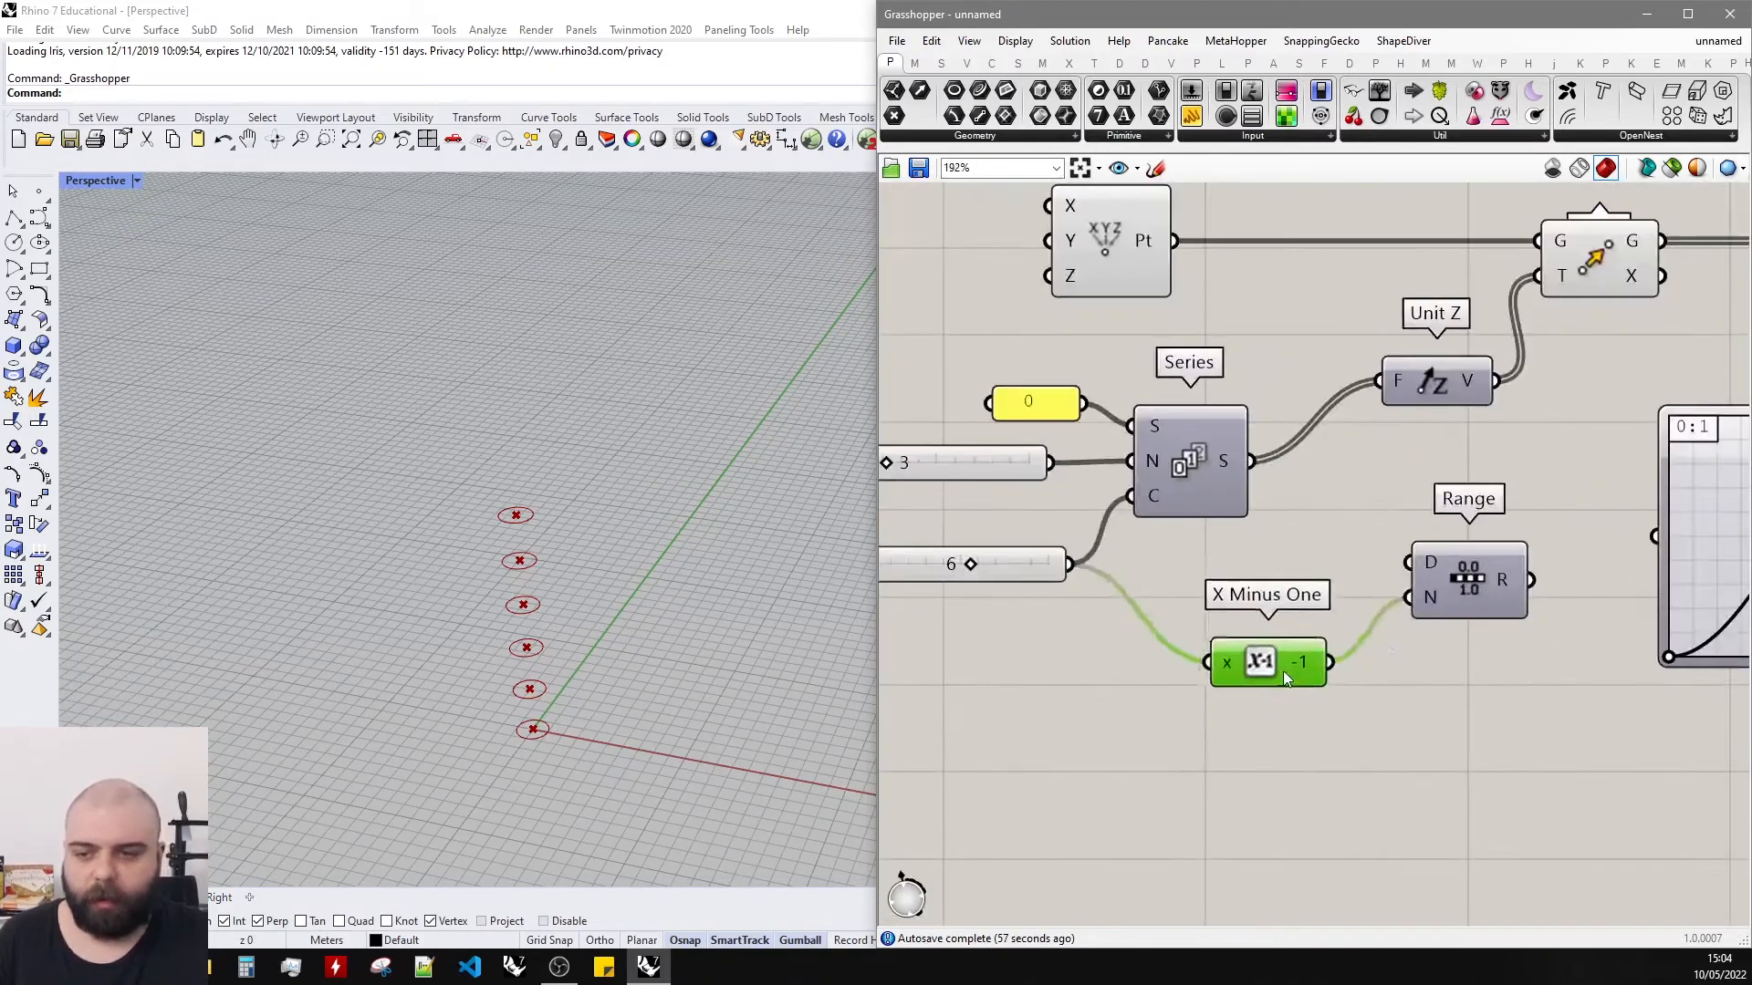
Check the Range output values and connect R to the Graph Mapper's input.
scroll(1305, 655, "down", 4)
scroll(1641, 606, "up", 3)
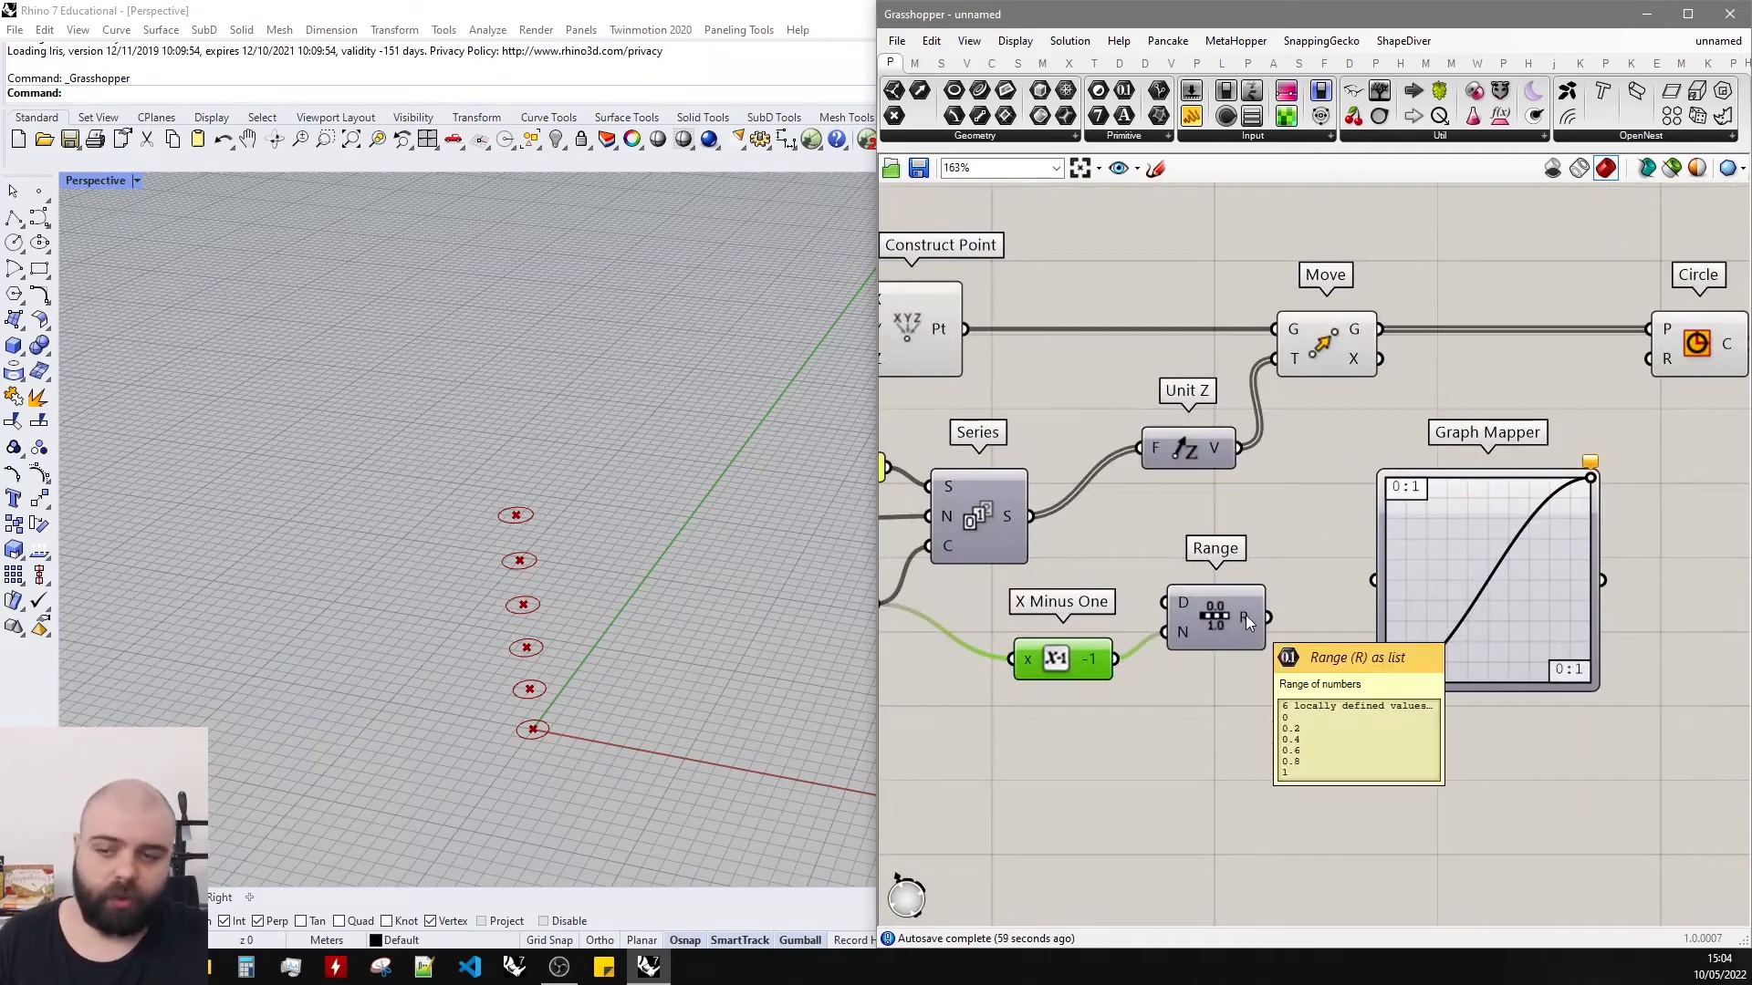
left_click_drag(1268, 616, 1396, 568)
scroll(1396, 567, "up", 2)
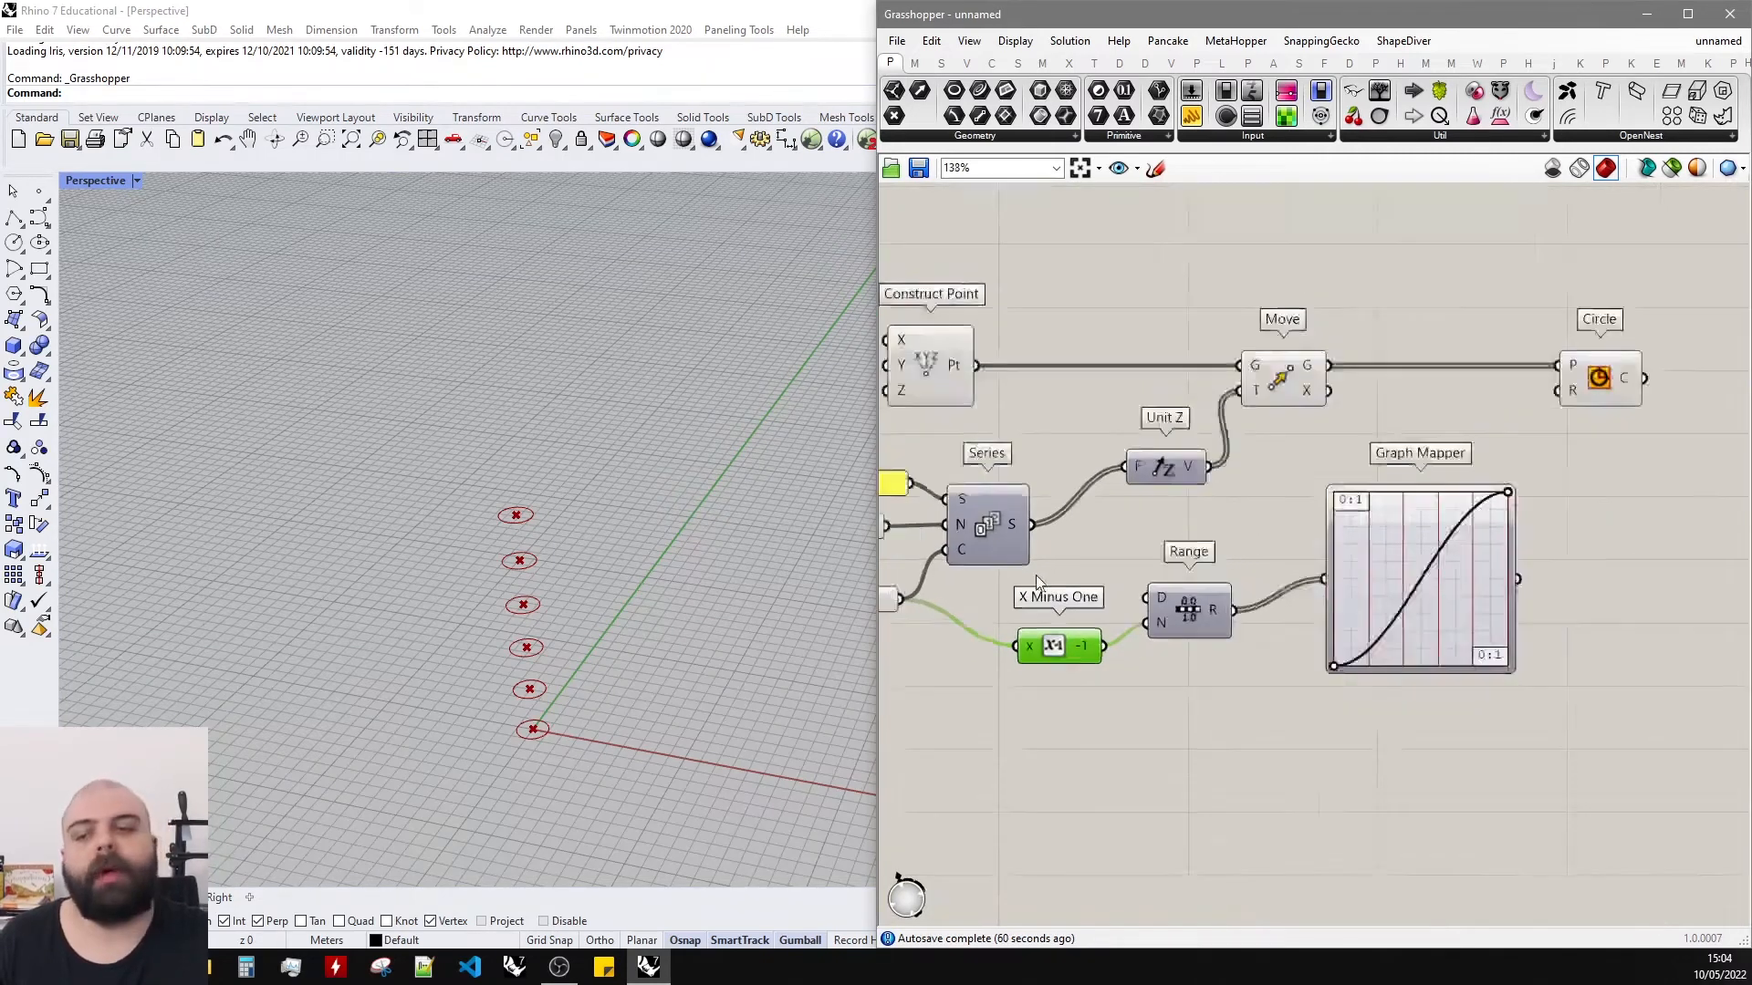
Align the Graph Mapper with Range and shift the sine curve's peak handle to slightly before the graph's middle.
left_click(1349, 622)
left_click_drag(1349, 631, 1310, 662)
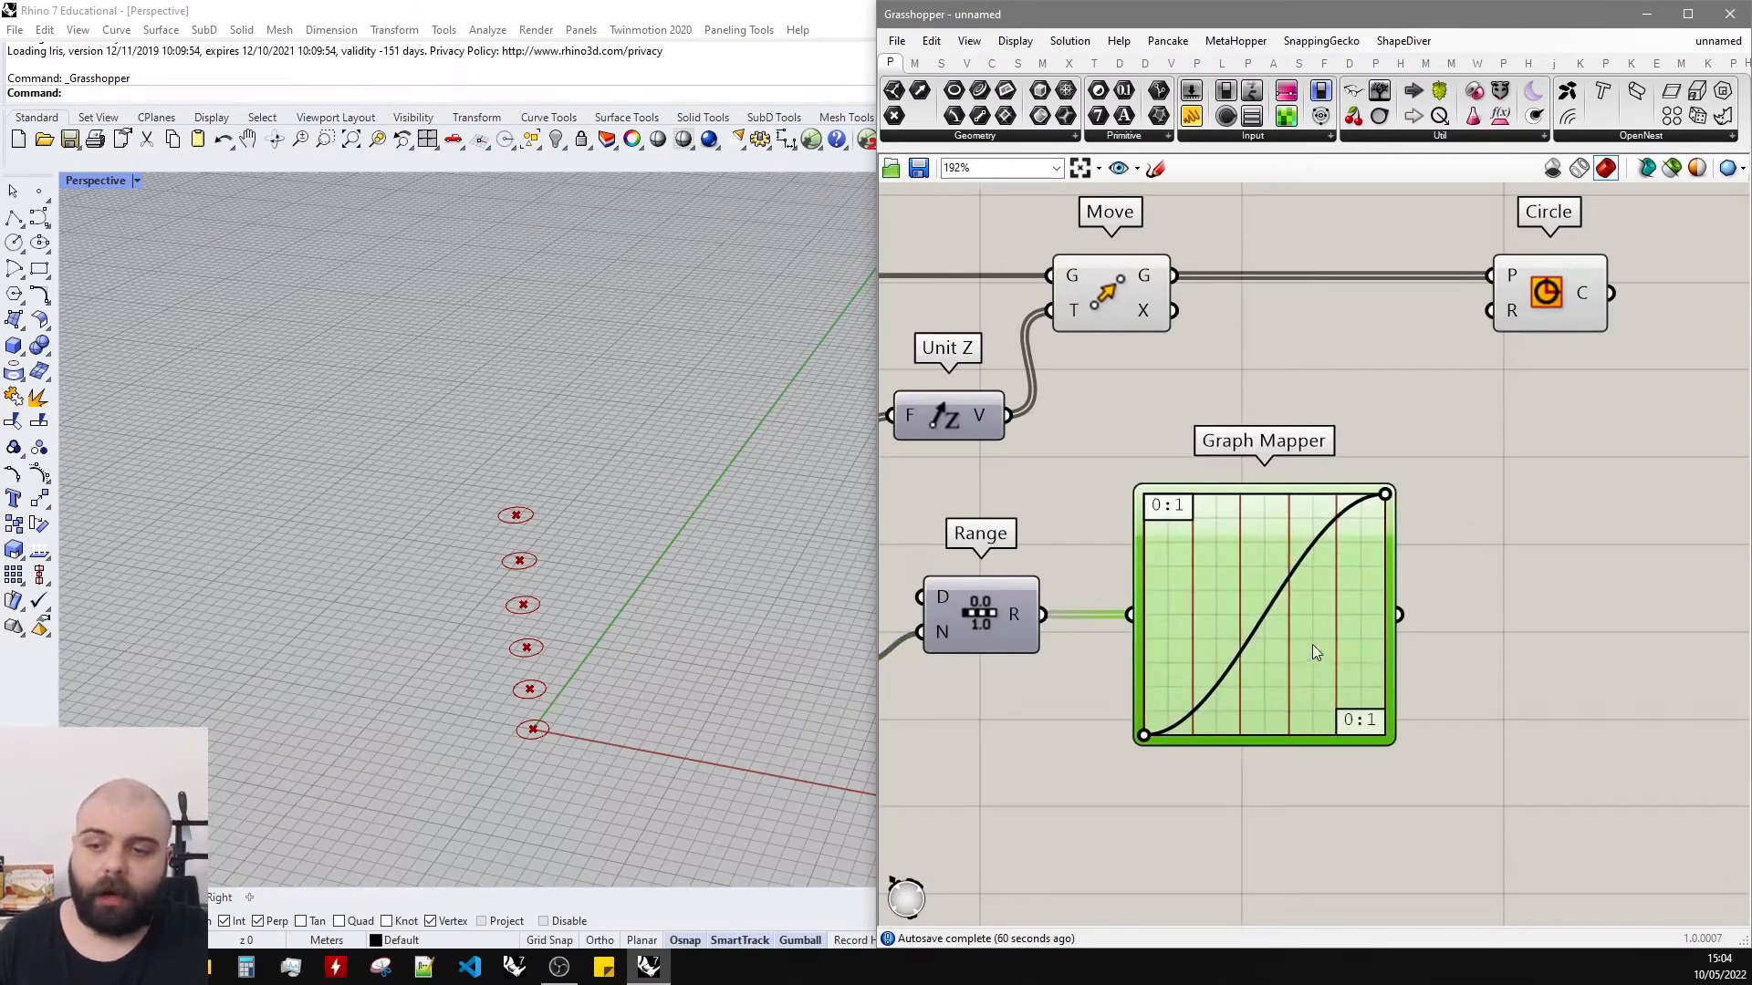
left_click_drag(1385, 498, 1248, 490)
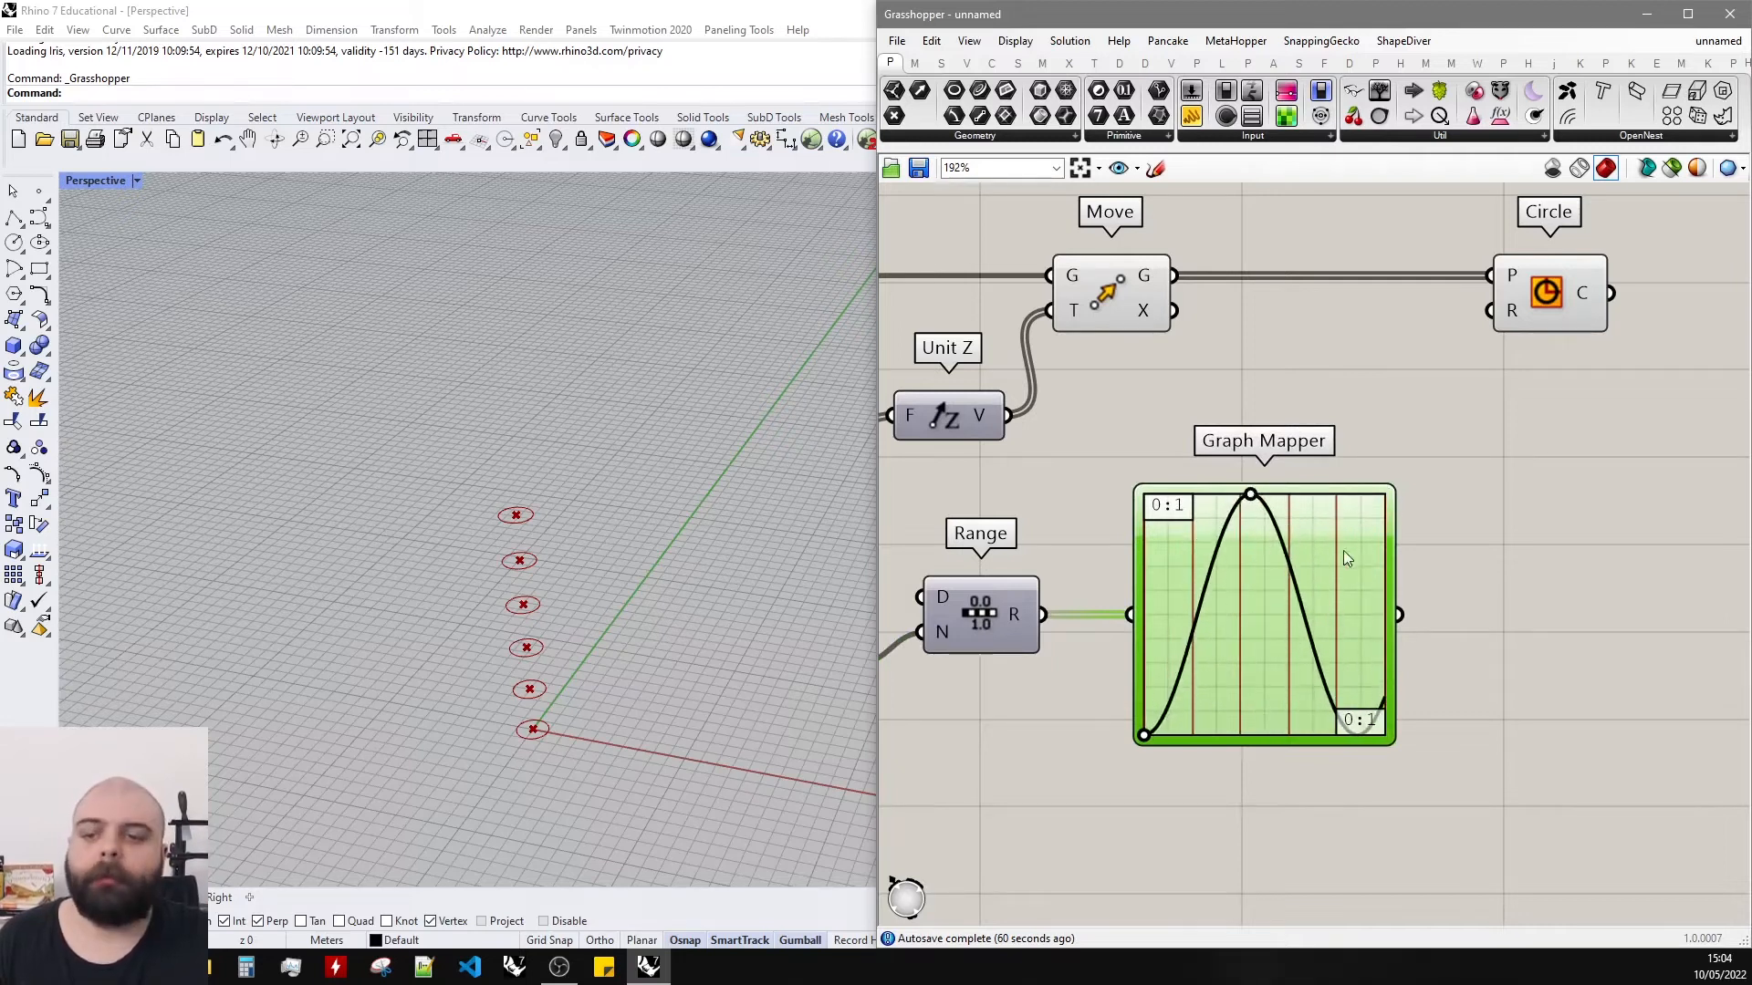
Connect the Graph Mapper's output to the Circle component's R input and inspect the varying circle radii.
left_click_drag(1403, 617, 1495, 315)
scroll(477, 699, "up", 4)
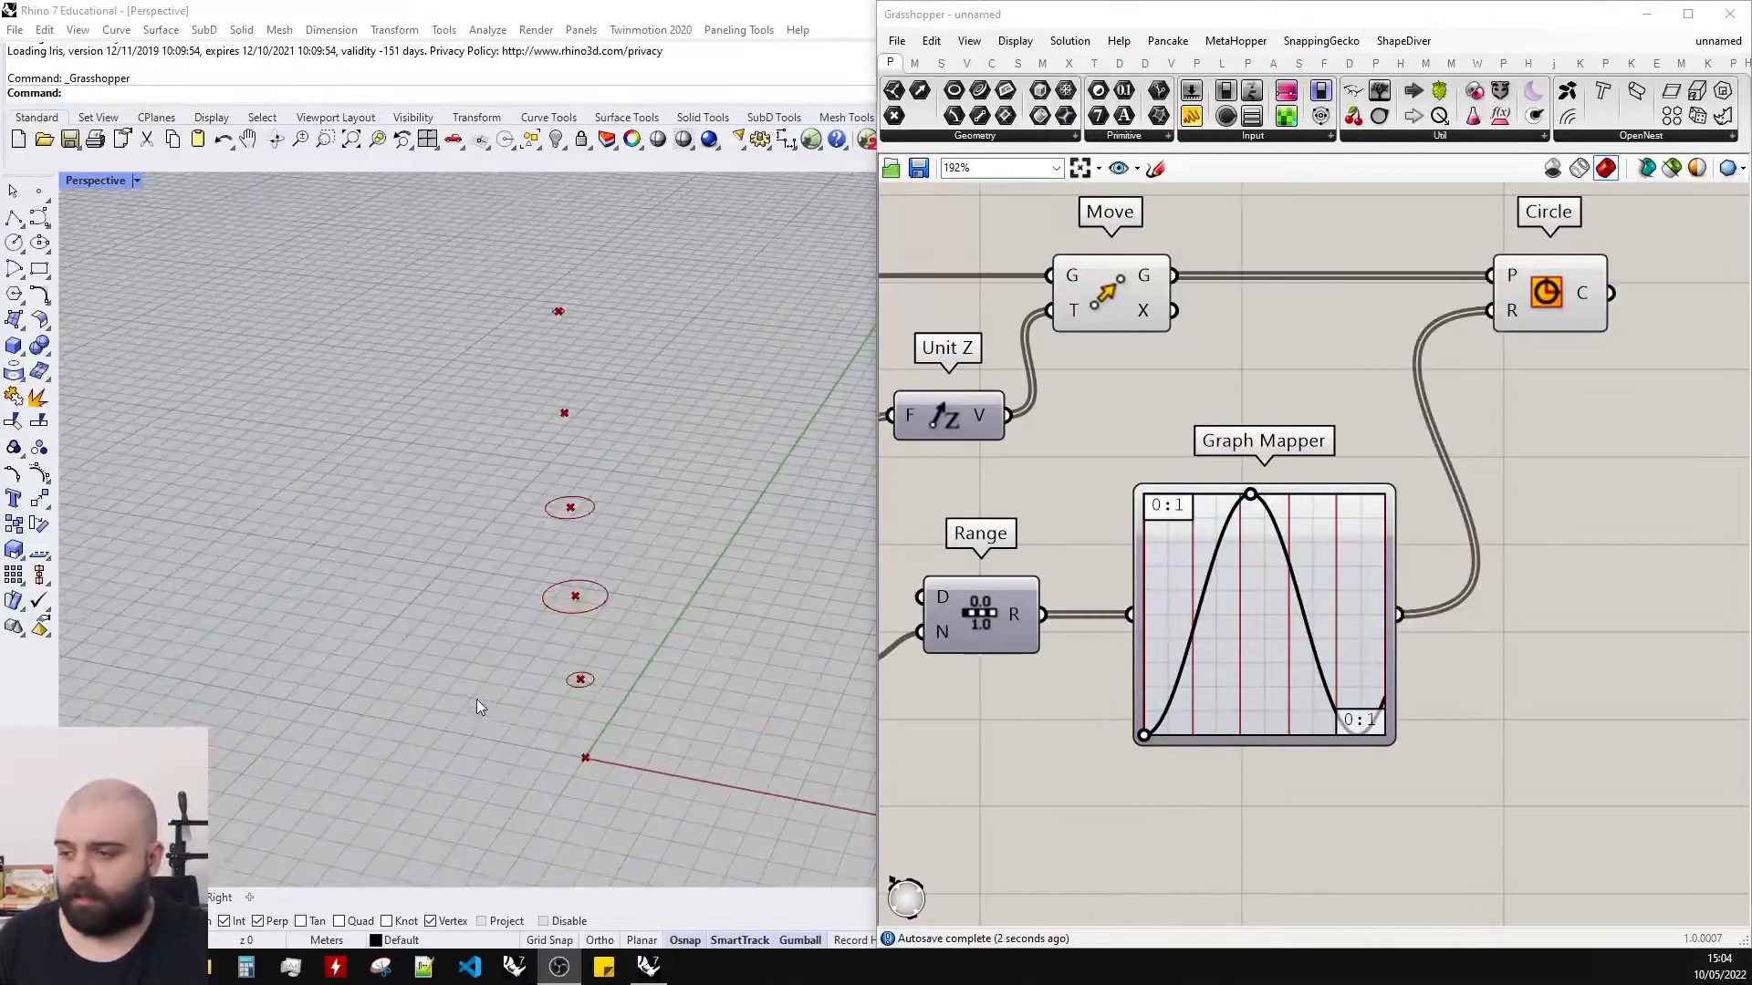
scroll(575, 717, "up", 2)
scroll(560, 308, "up", 3)
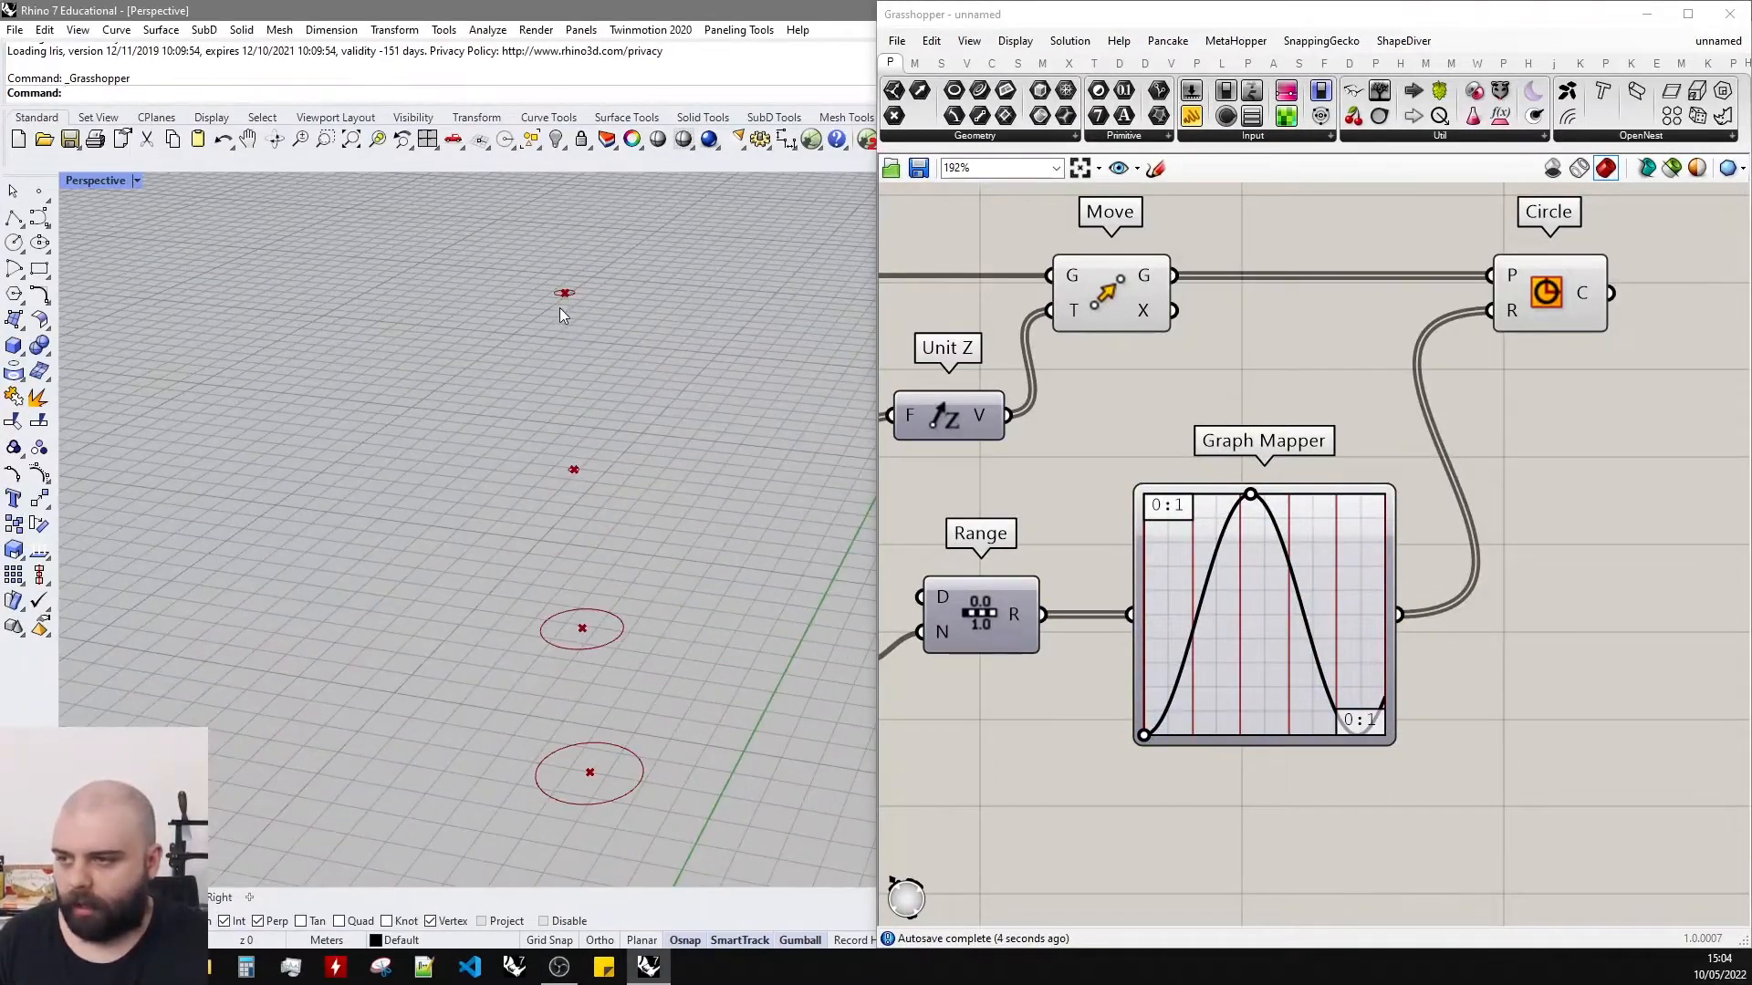
Turn off the preview of the Move component so its points are hidden in the viewport.
scroll(1159, 388, "down", 3)
left_click(1119, 332)
middle_click(1116, 332)
left_click(1181, 278)
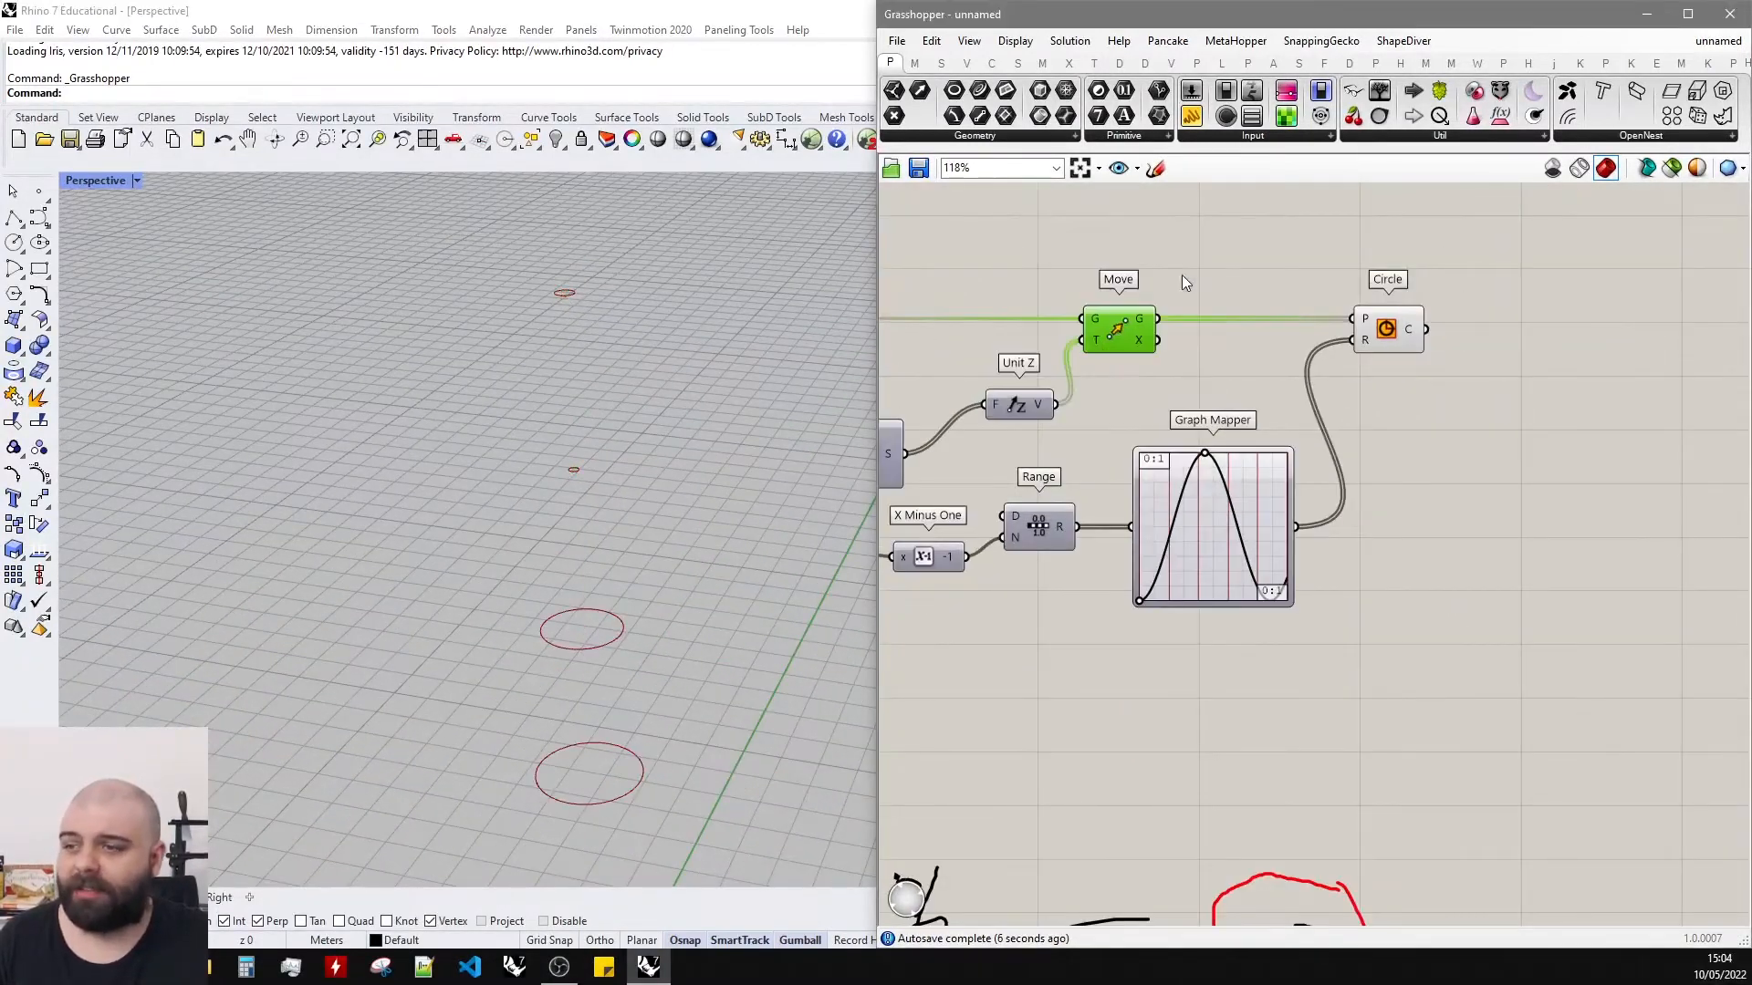
scroll(671, 494, "down", 4)
right_click_drag(672, 494, 655, 475)
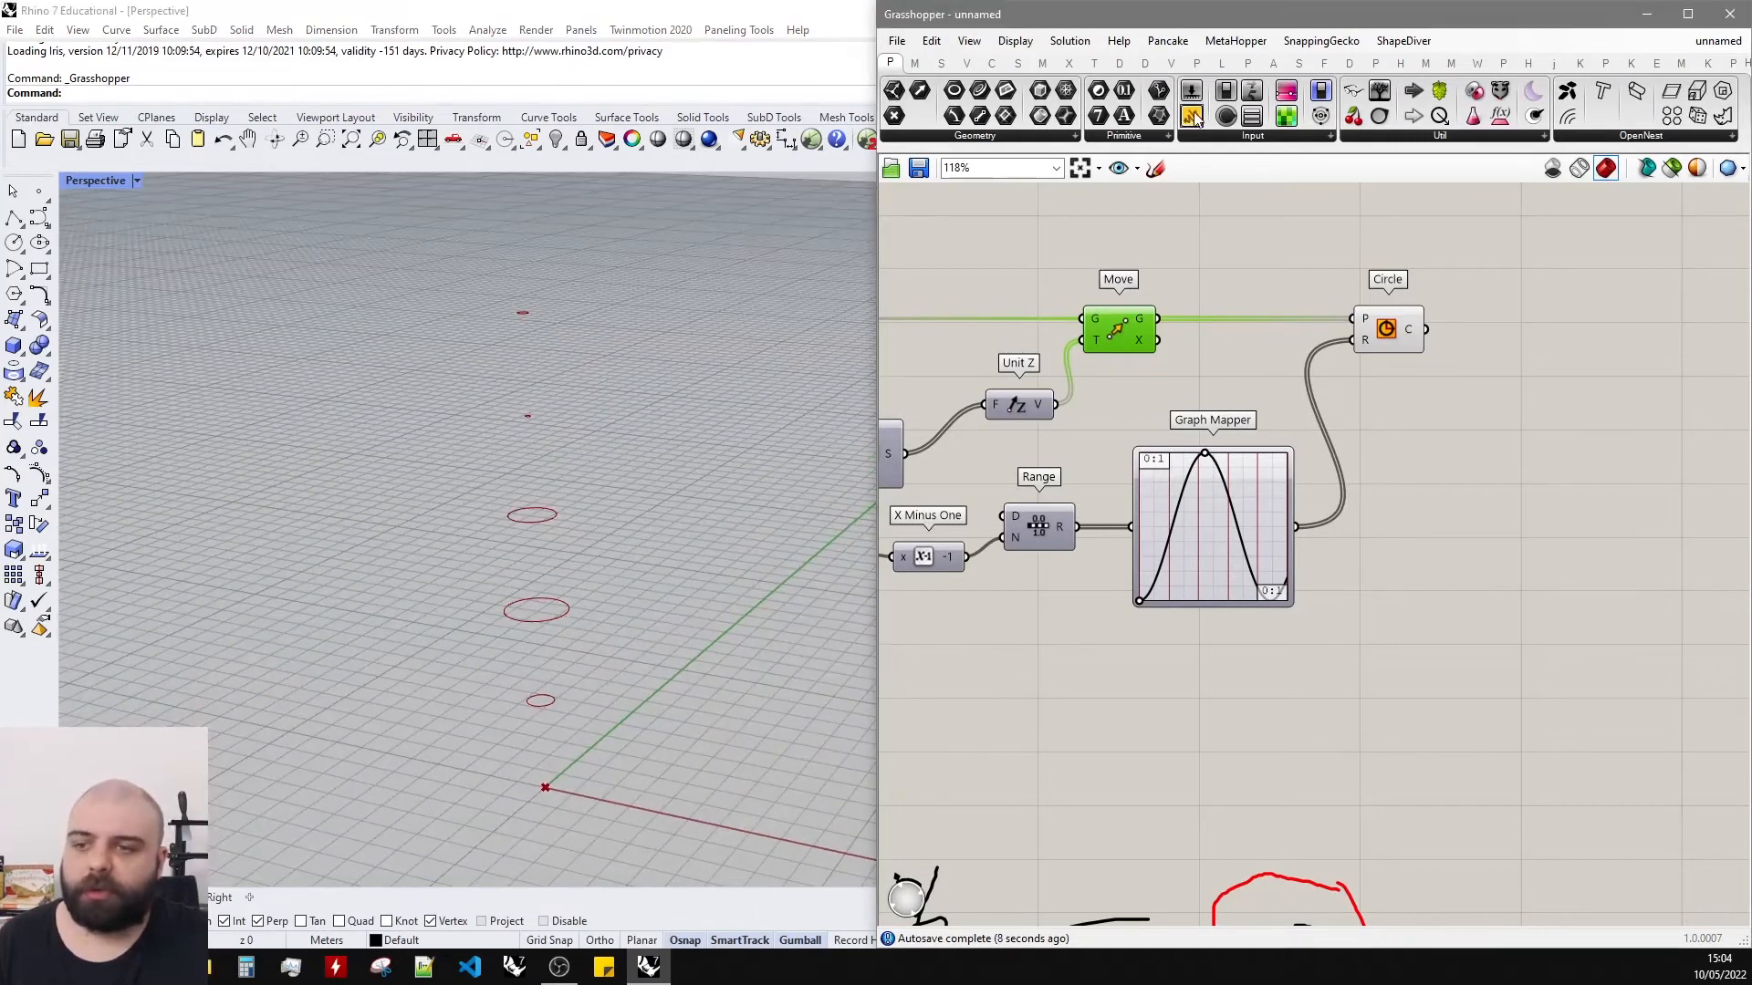
Read the Graph Mapper's output values in a temporary panel and delete the panel.
left_click_drag(1192, 116, 1519, 506)
left_click_drag(1297, 527, 1432, 497)
scroll(1472, 485, "up", 3)
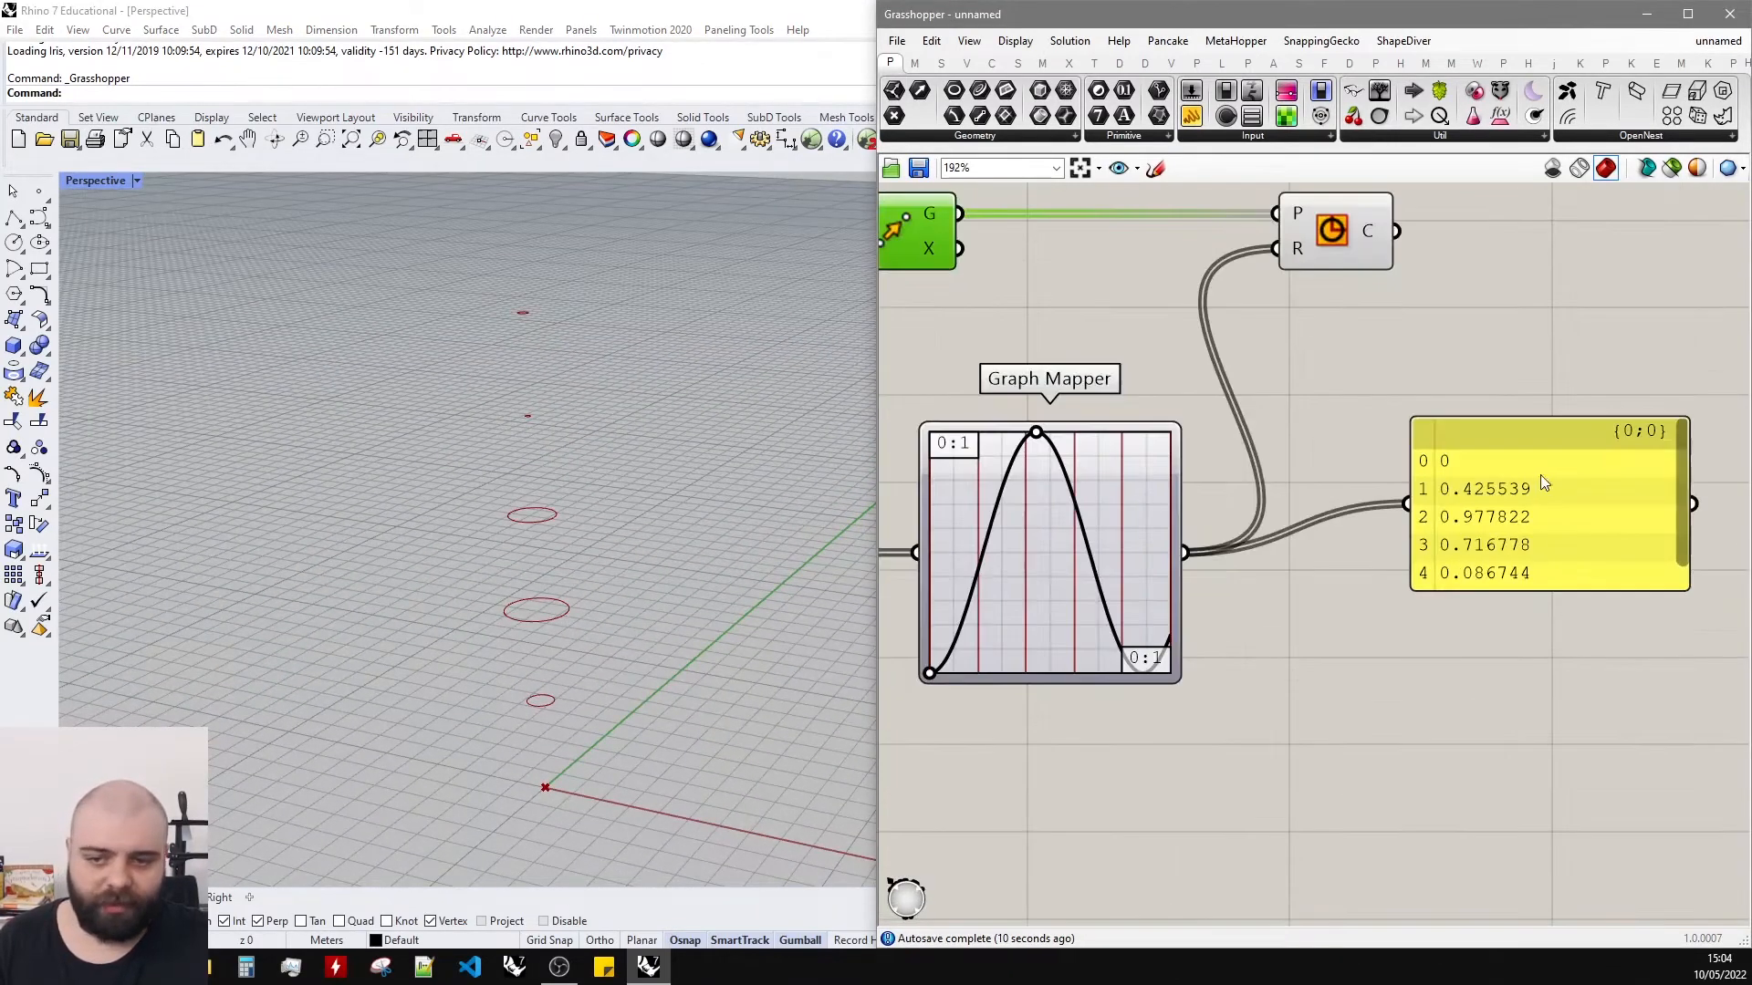
left_click_drag(1529, 588, 1529, 721)
scroll(1505, 520, "up", 3)
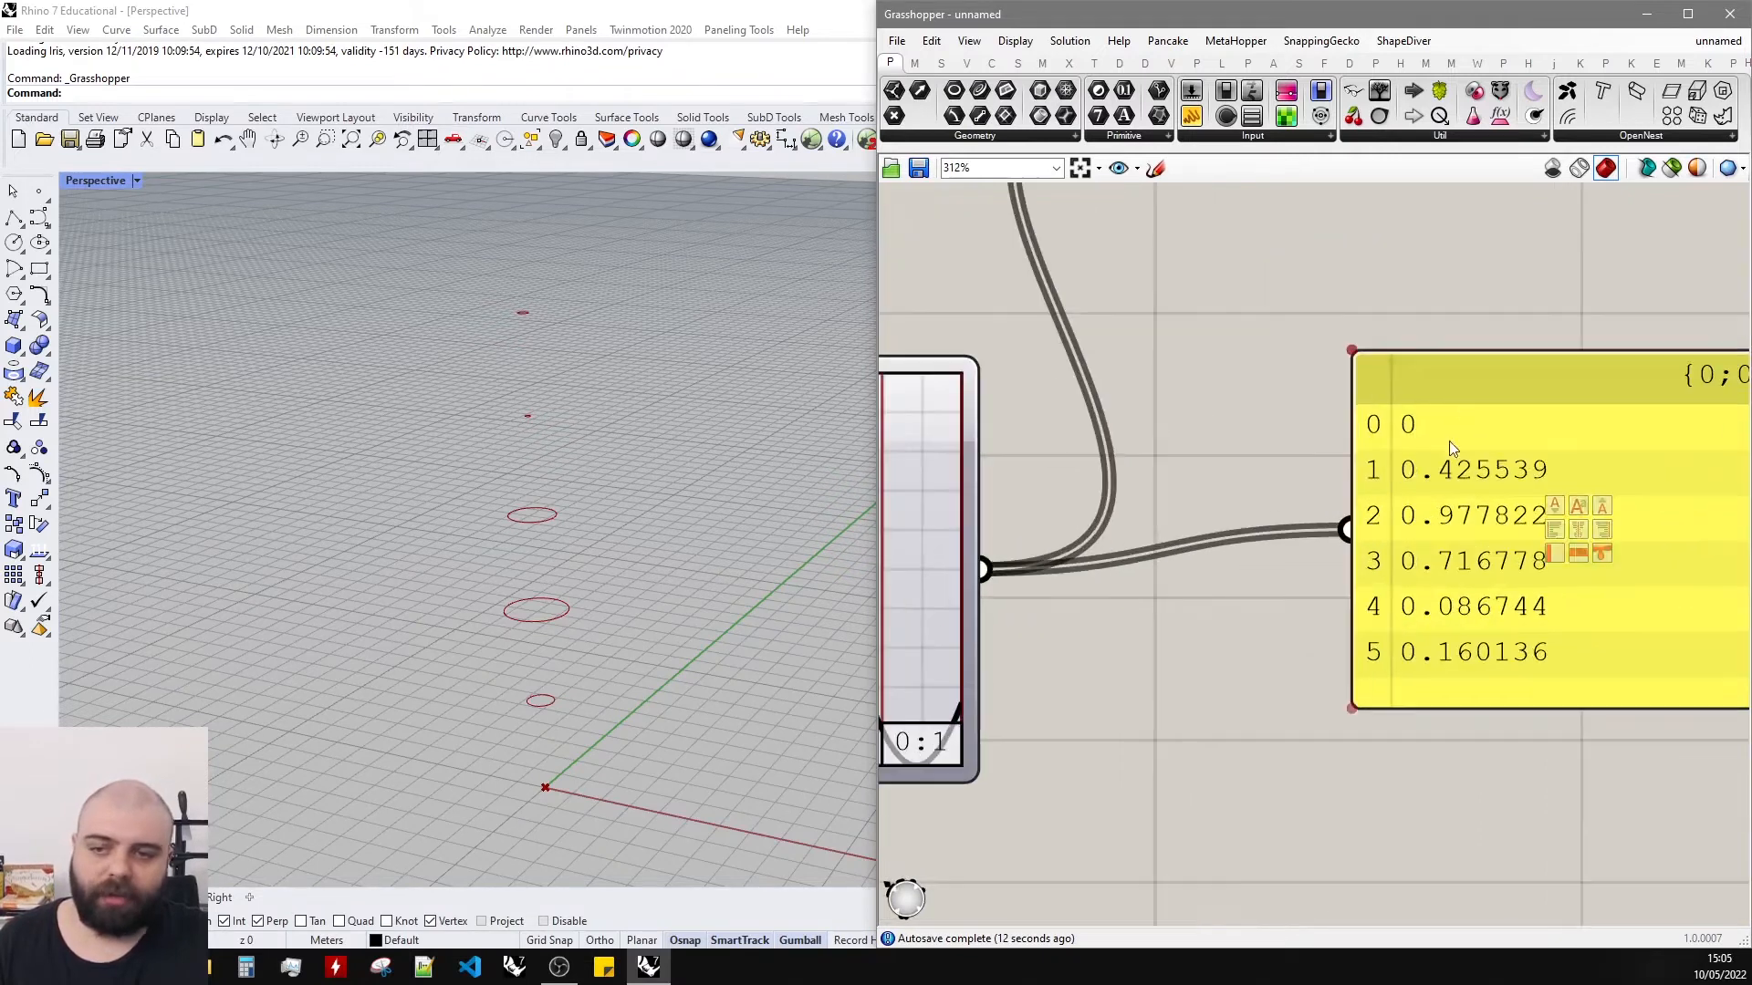
scroll(1450, 502, "down", 2)
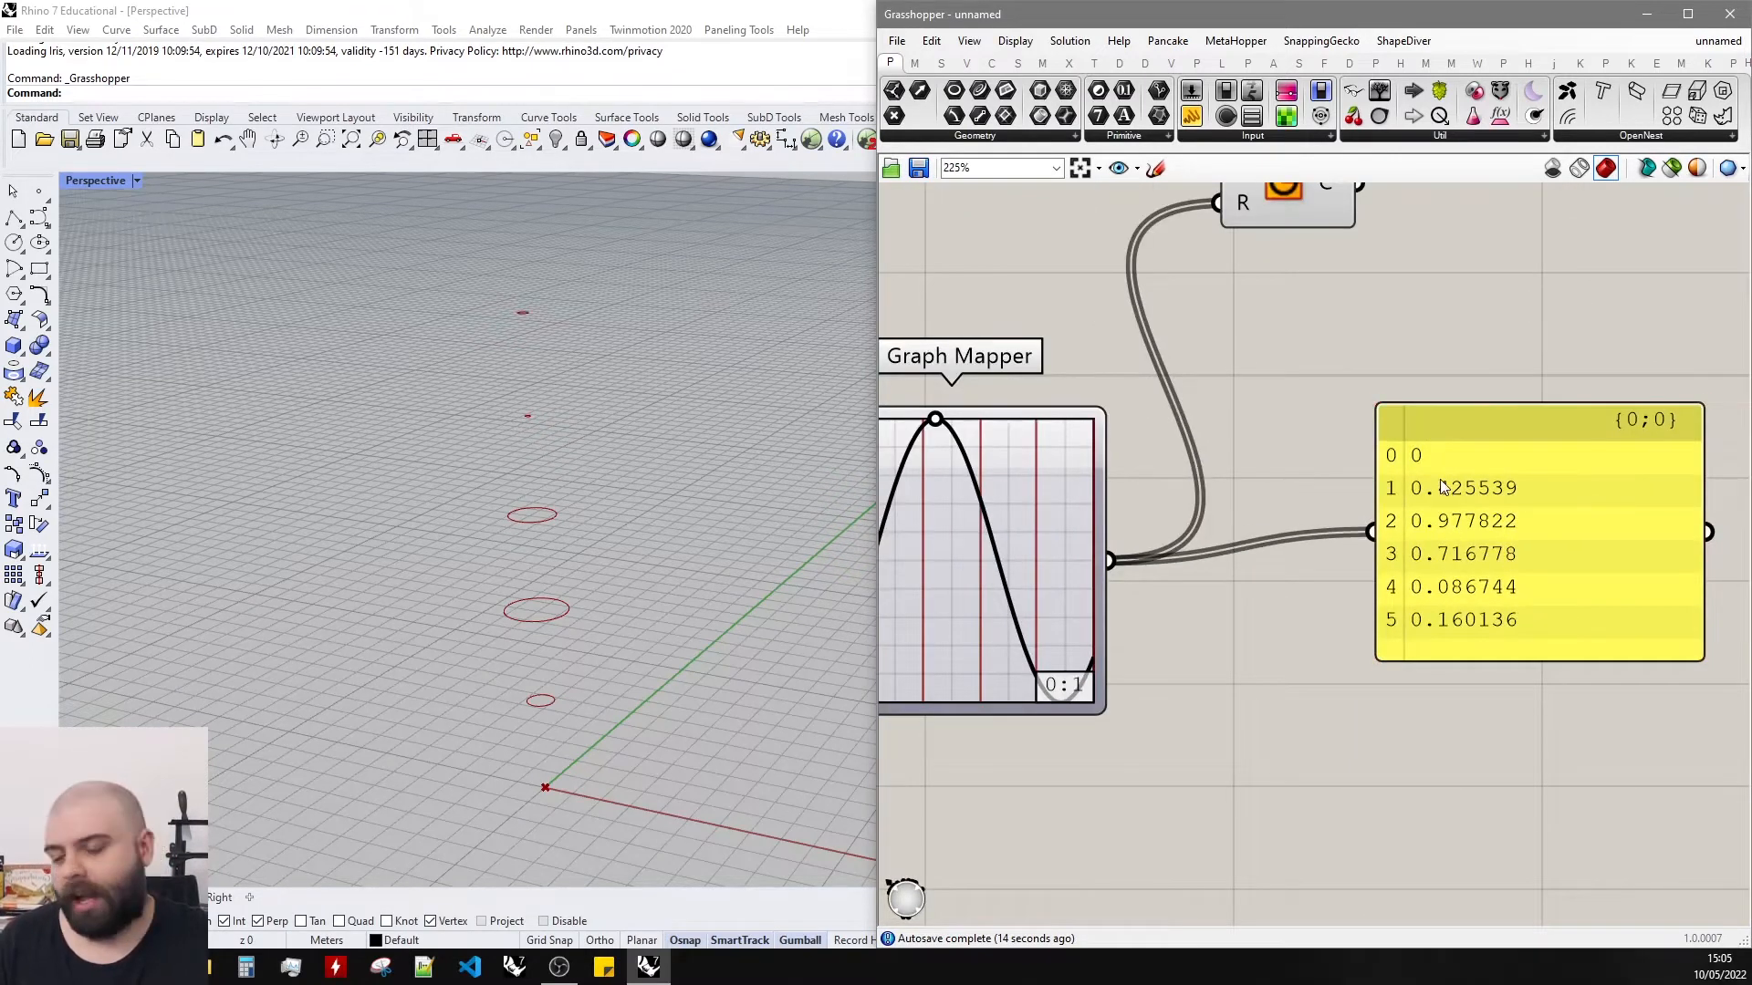
scroll(1444, 490, "down", 2)
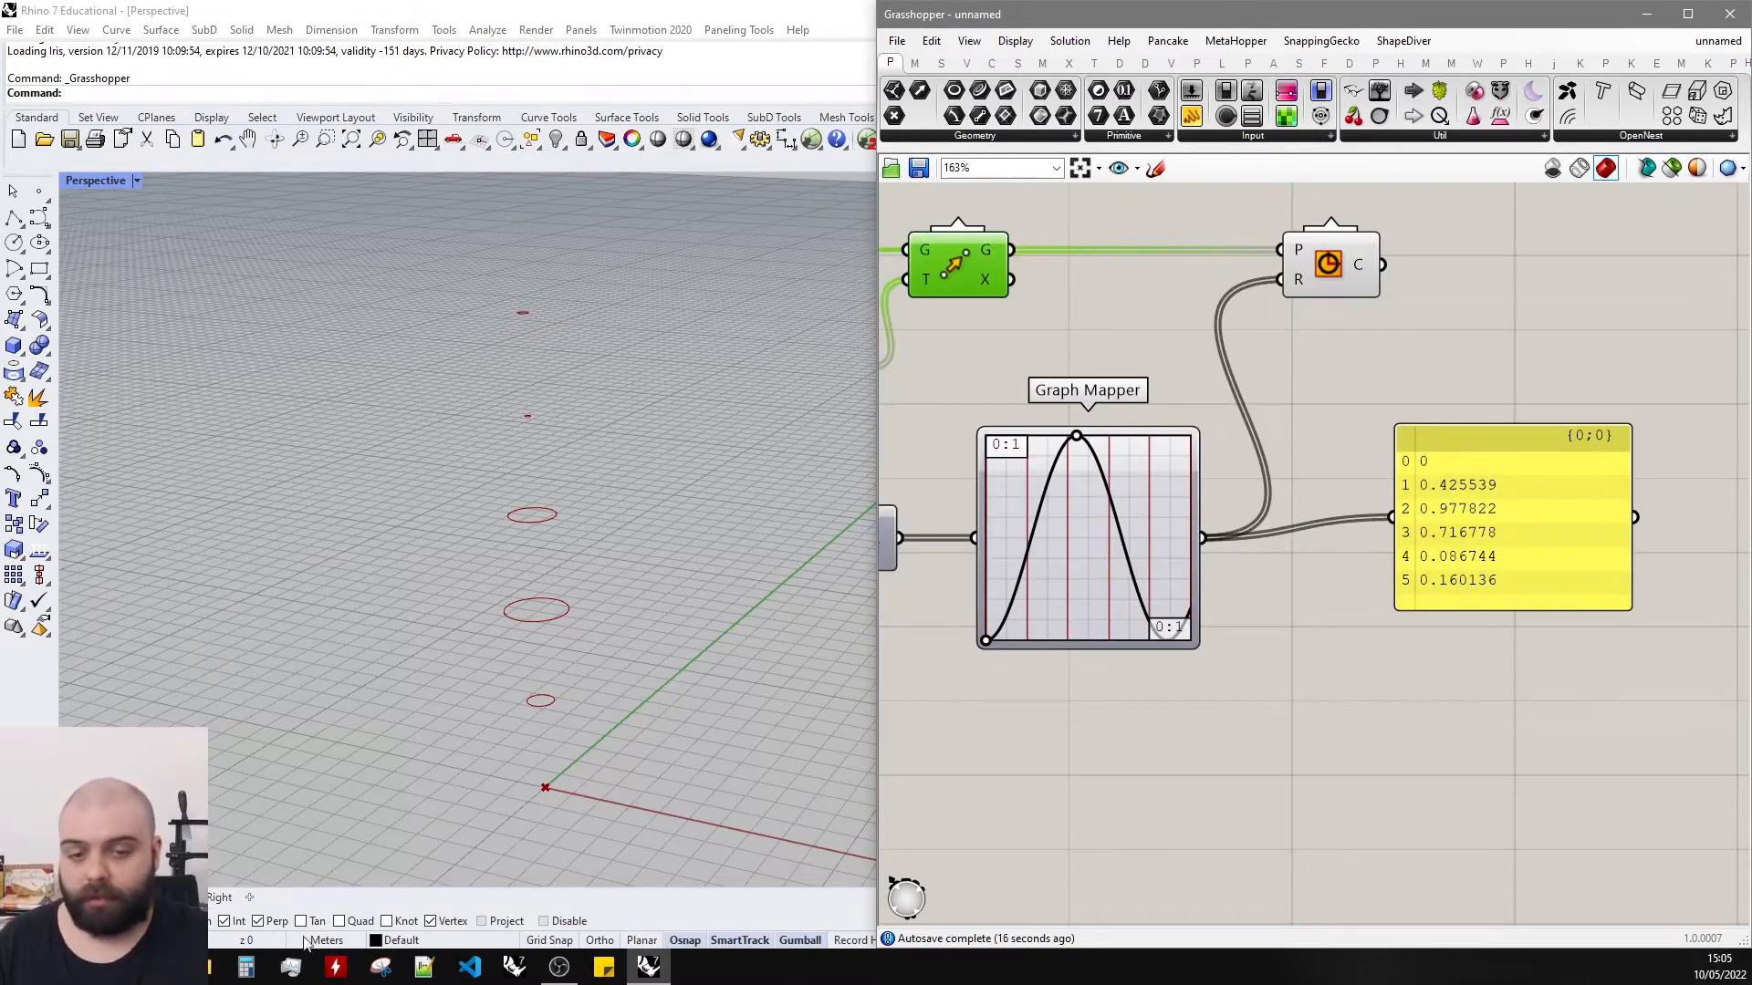
left_click_drag(1526, 526, 1537, 536)
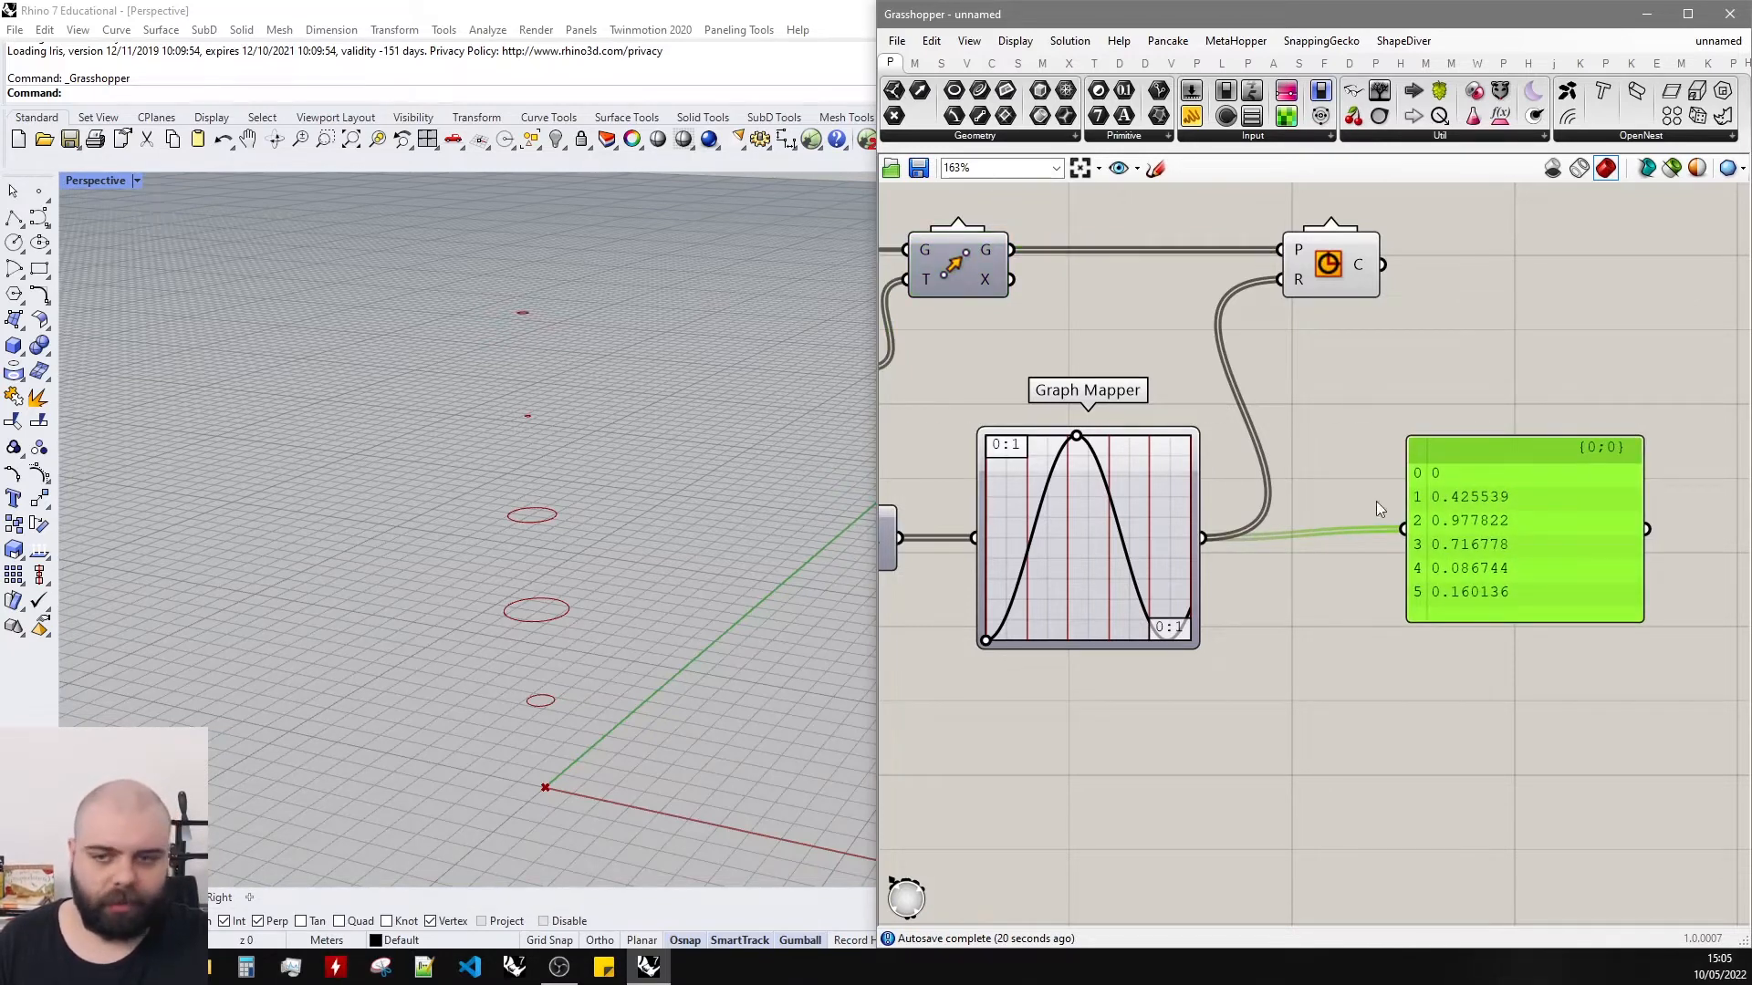
scroll(1468, 523, "down", 3)
left_click_drag(1480, 542, 1572, 549)
key("Delete")
Add a Remap Numbers component on the empty canvas to the right of the Graph Mapper.
scroll(1349, 540, "up", 5)
double_click(1363, 573)
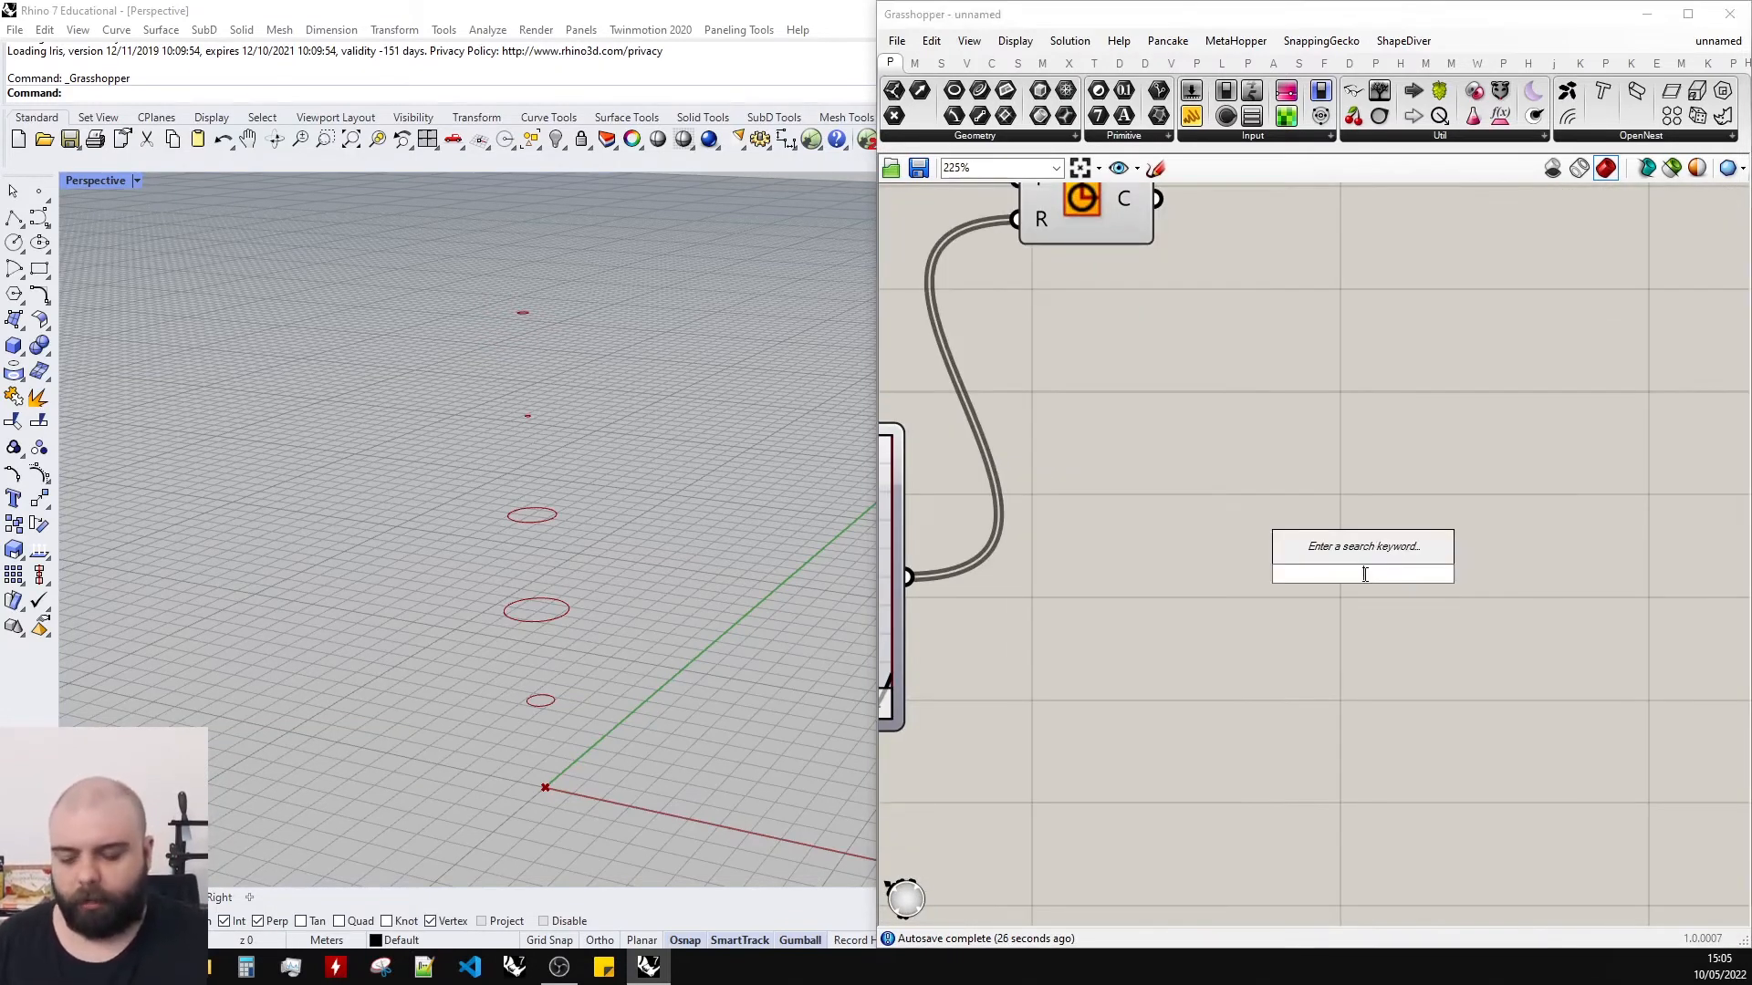
type("reamp numbers")
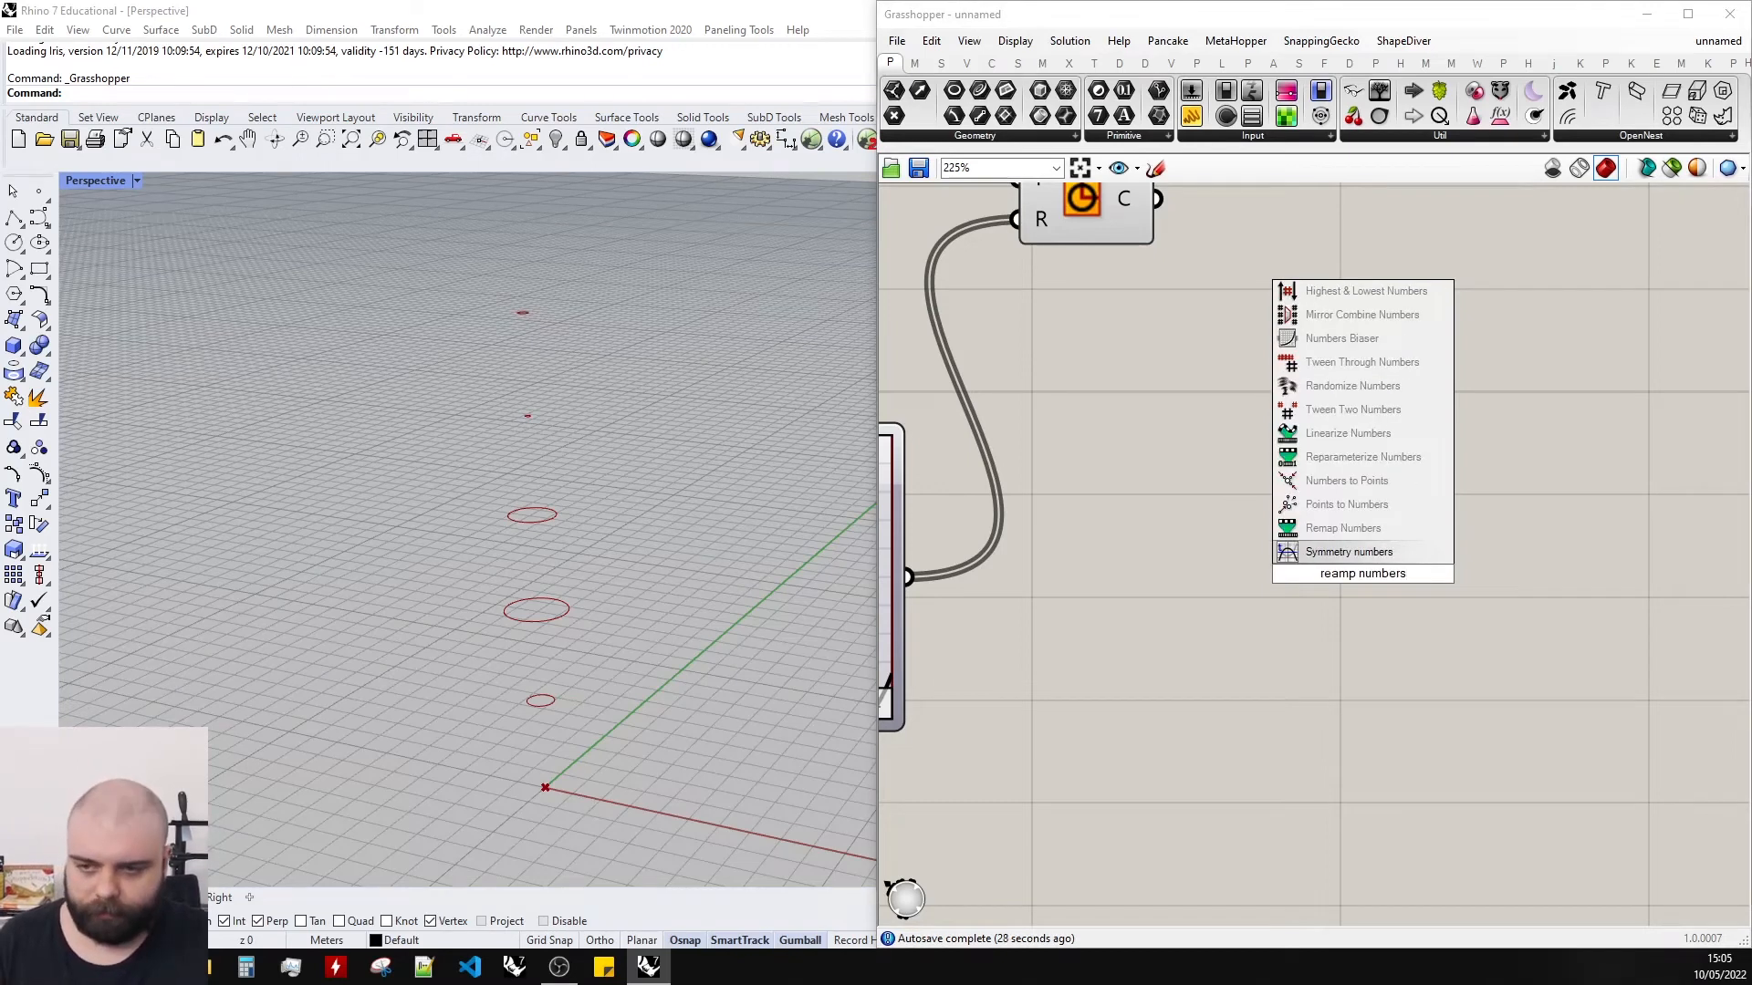
left_click(1352, 528)
scroll(1425, 403, "down", 1)
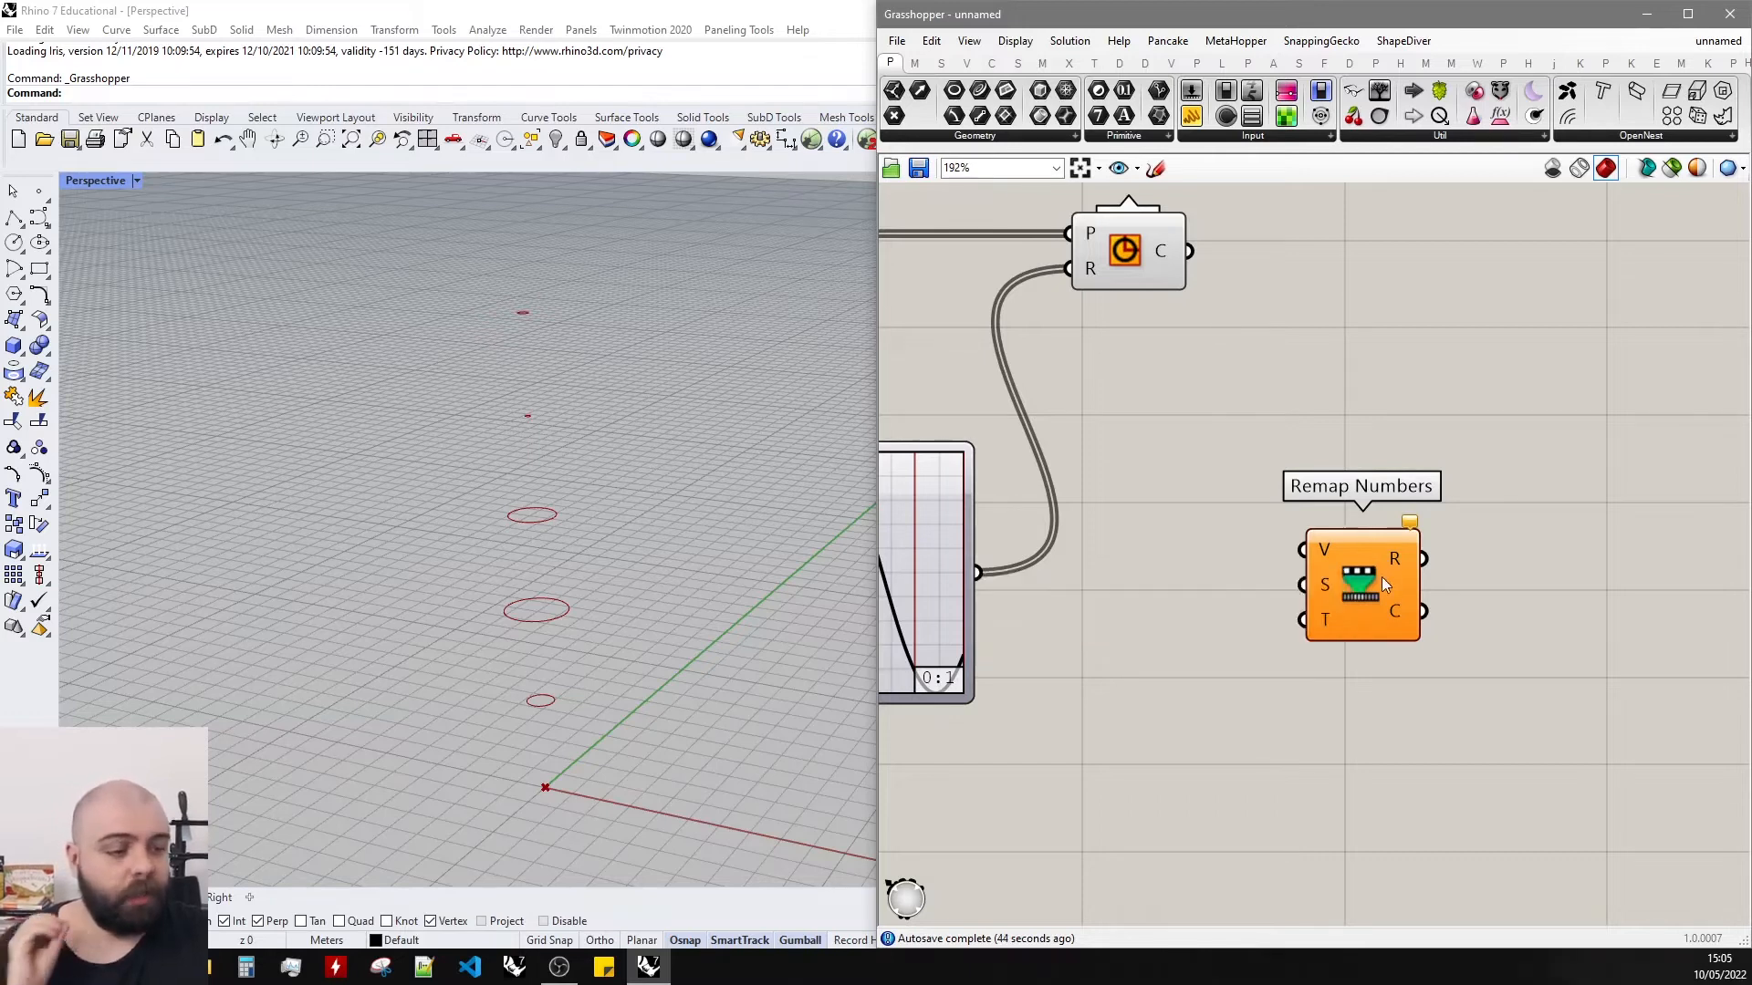
left_click_drag(1376, 577, 1369, 614)
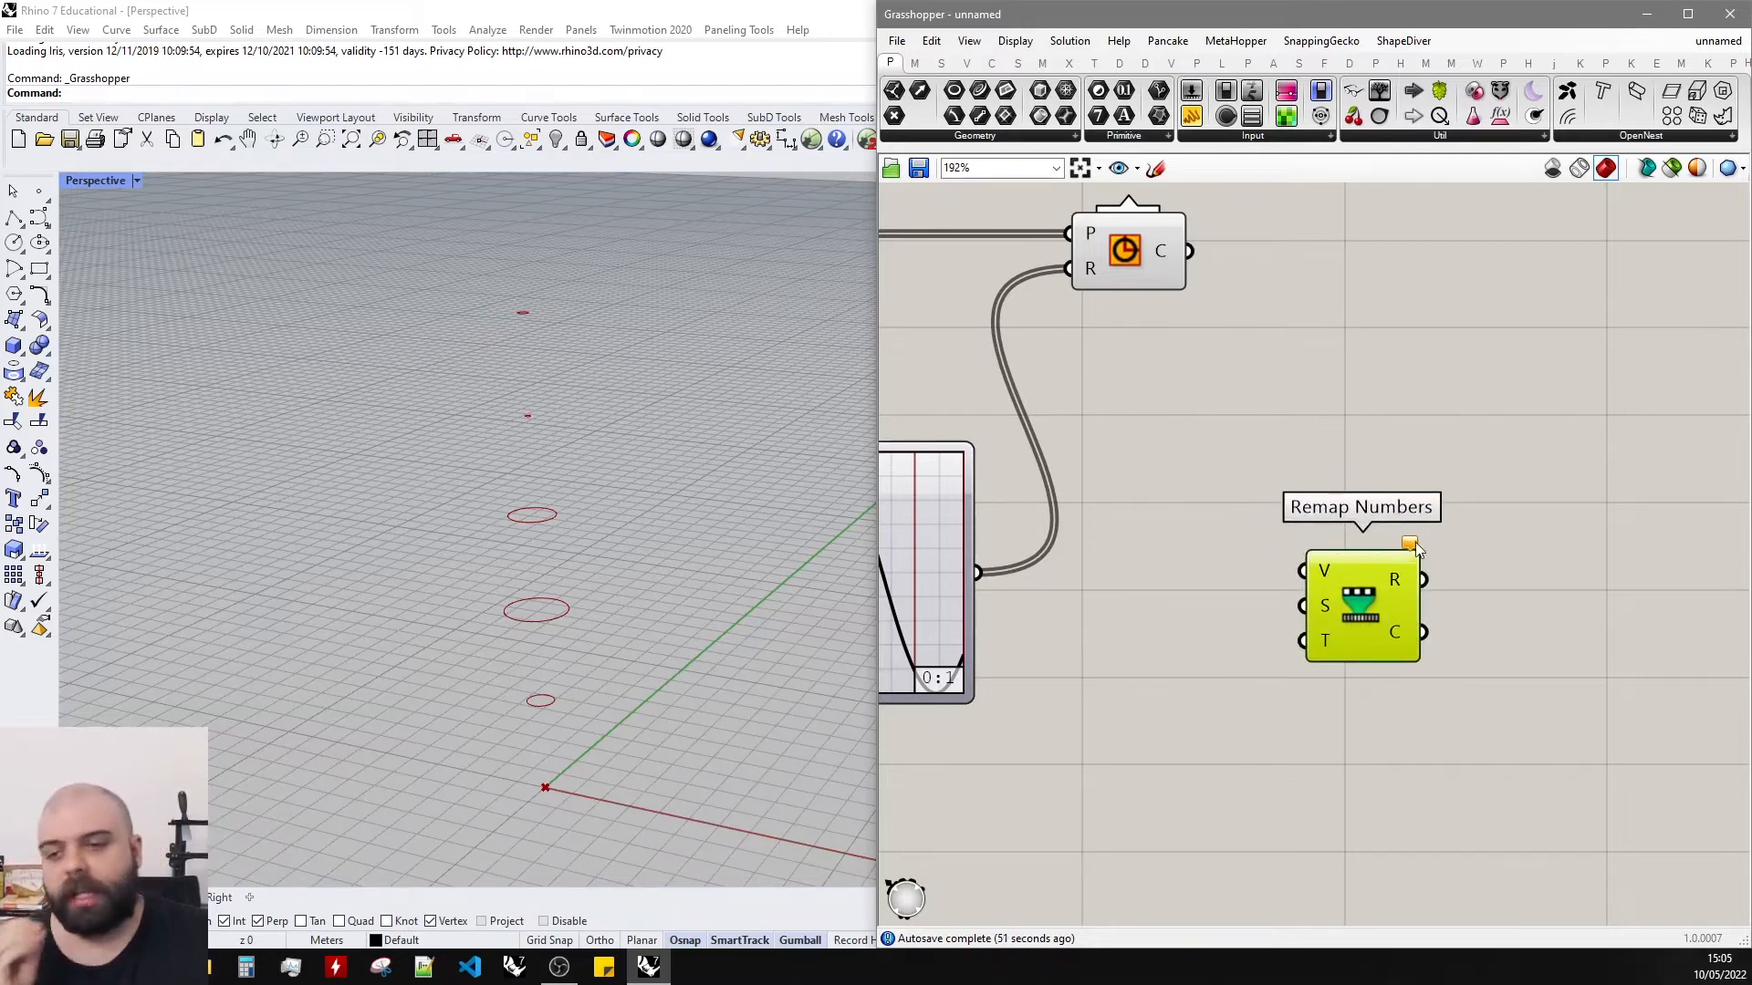
Connect the Graph Mapper's output to the V input of Remap Numbers.
left_click_drag(1236, 441, 1537, 726)
left_click(1537, 677)
scroll(1487, 611, "down", 3)
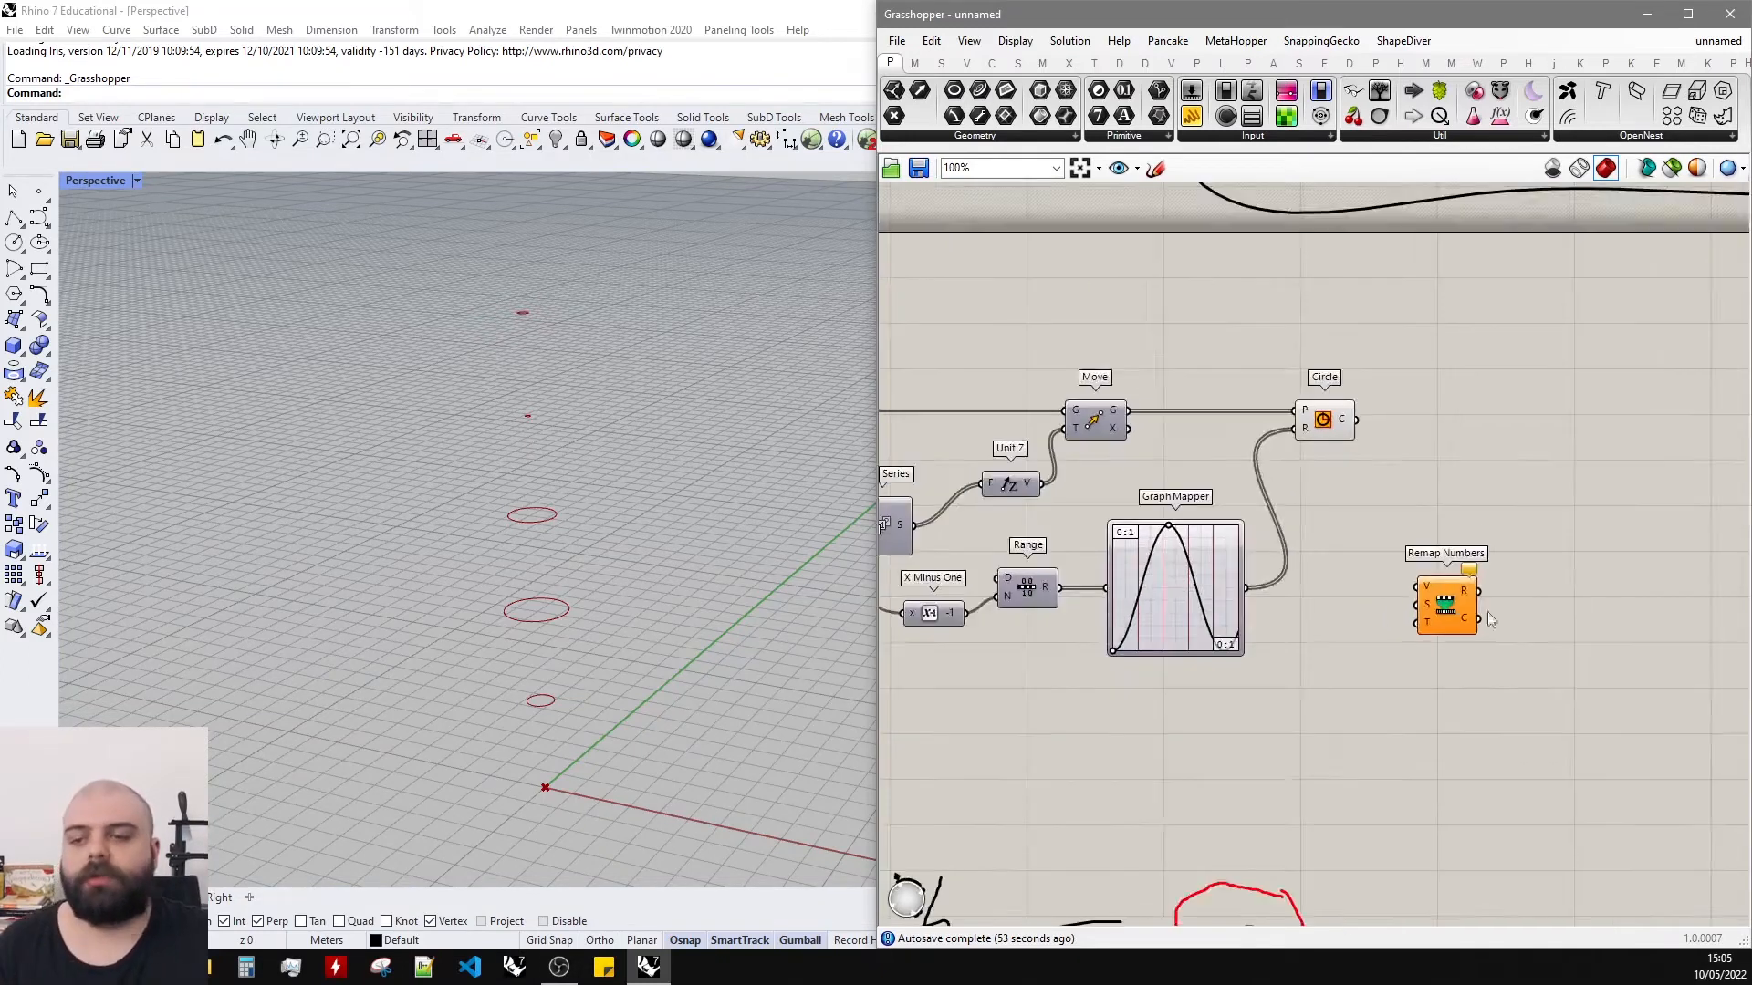
scroll(1382, 602, "up", 3)
left_click_drag(1174, 573, 1415, 576)
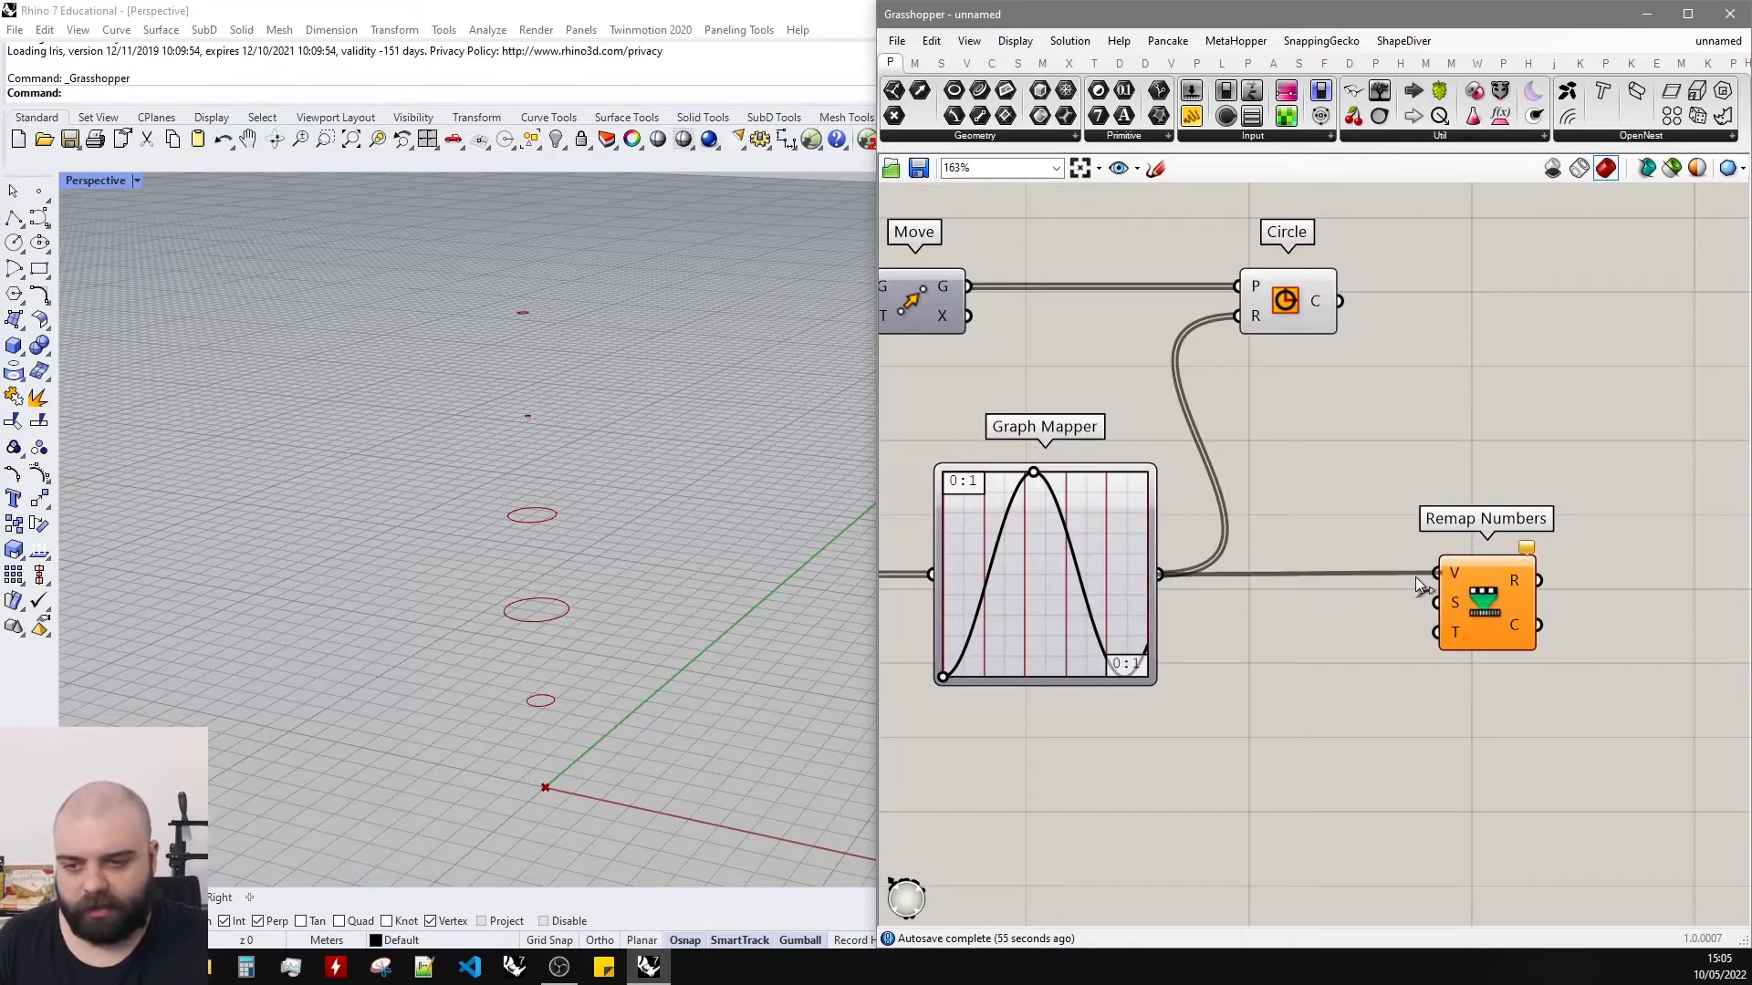
Add a Bounds component, feed it the Graph Mapper's output and connect its I output to Remap Numbers' S input.
double_click(1372, 626)
type("bounds")
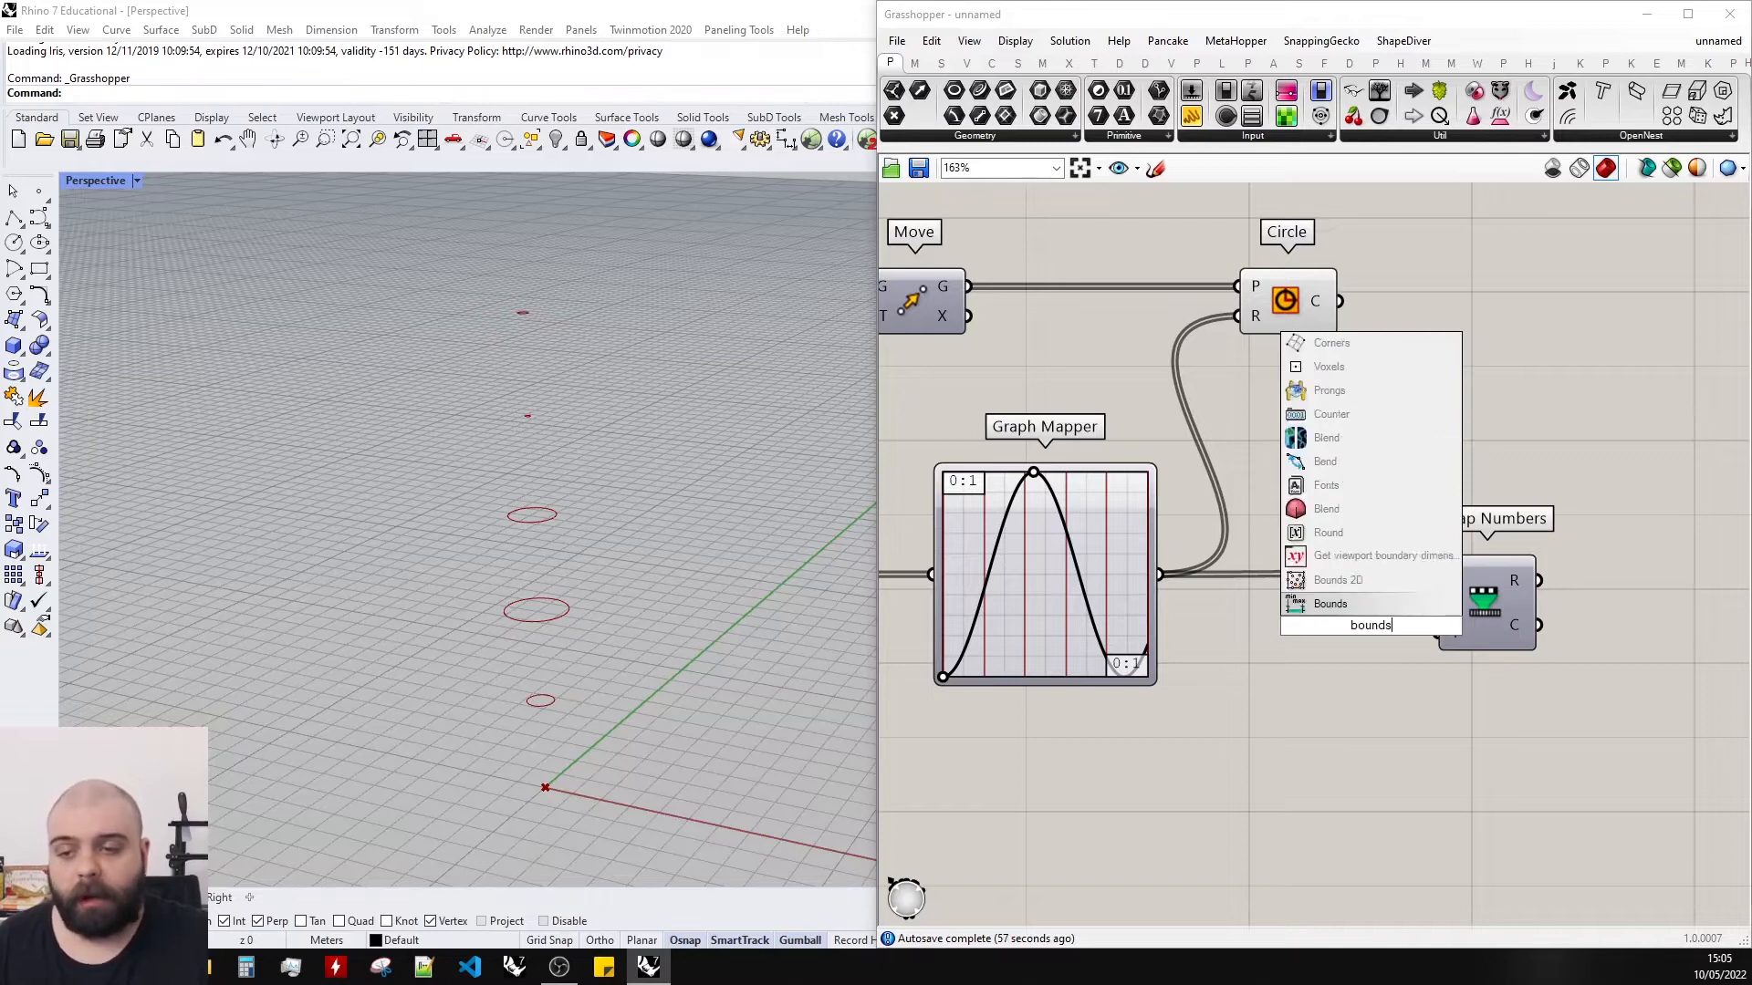
key("Return")
left_click_drag(1160, 575, 1436, 602)
scroll(1375, 579, "down", 4)
scroll(1411, 624, "up", 4)
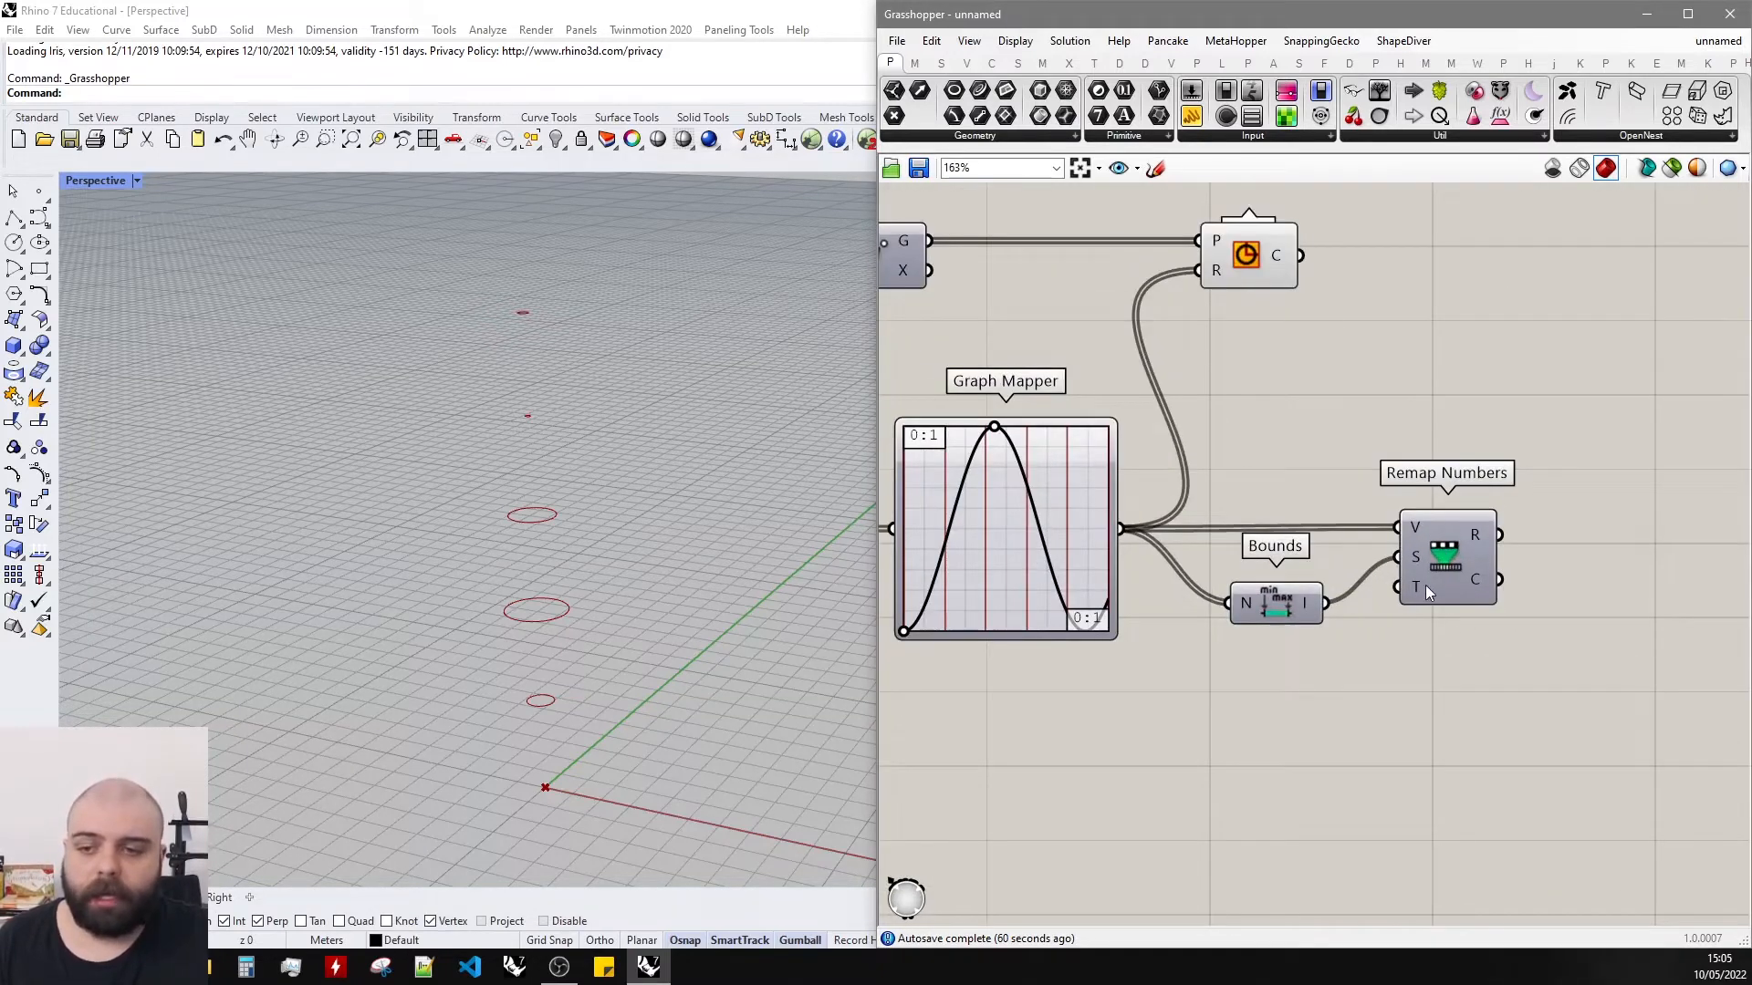
Add a Construct Domain component below the Bounds component.
double_click(1353, 672)
type("constrcut doma")
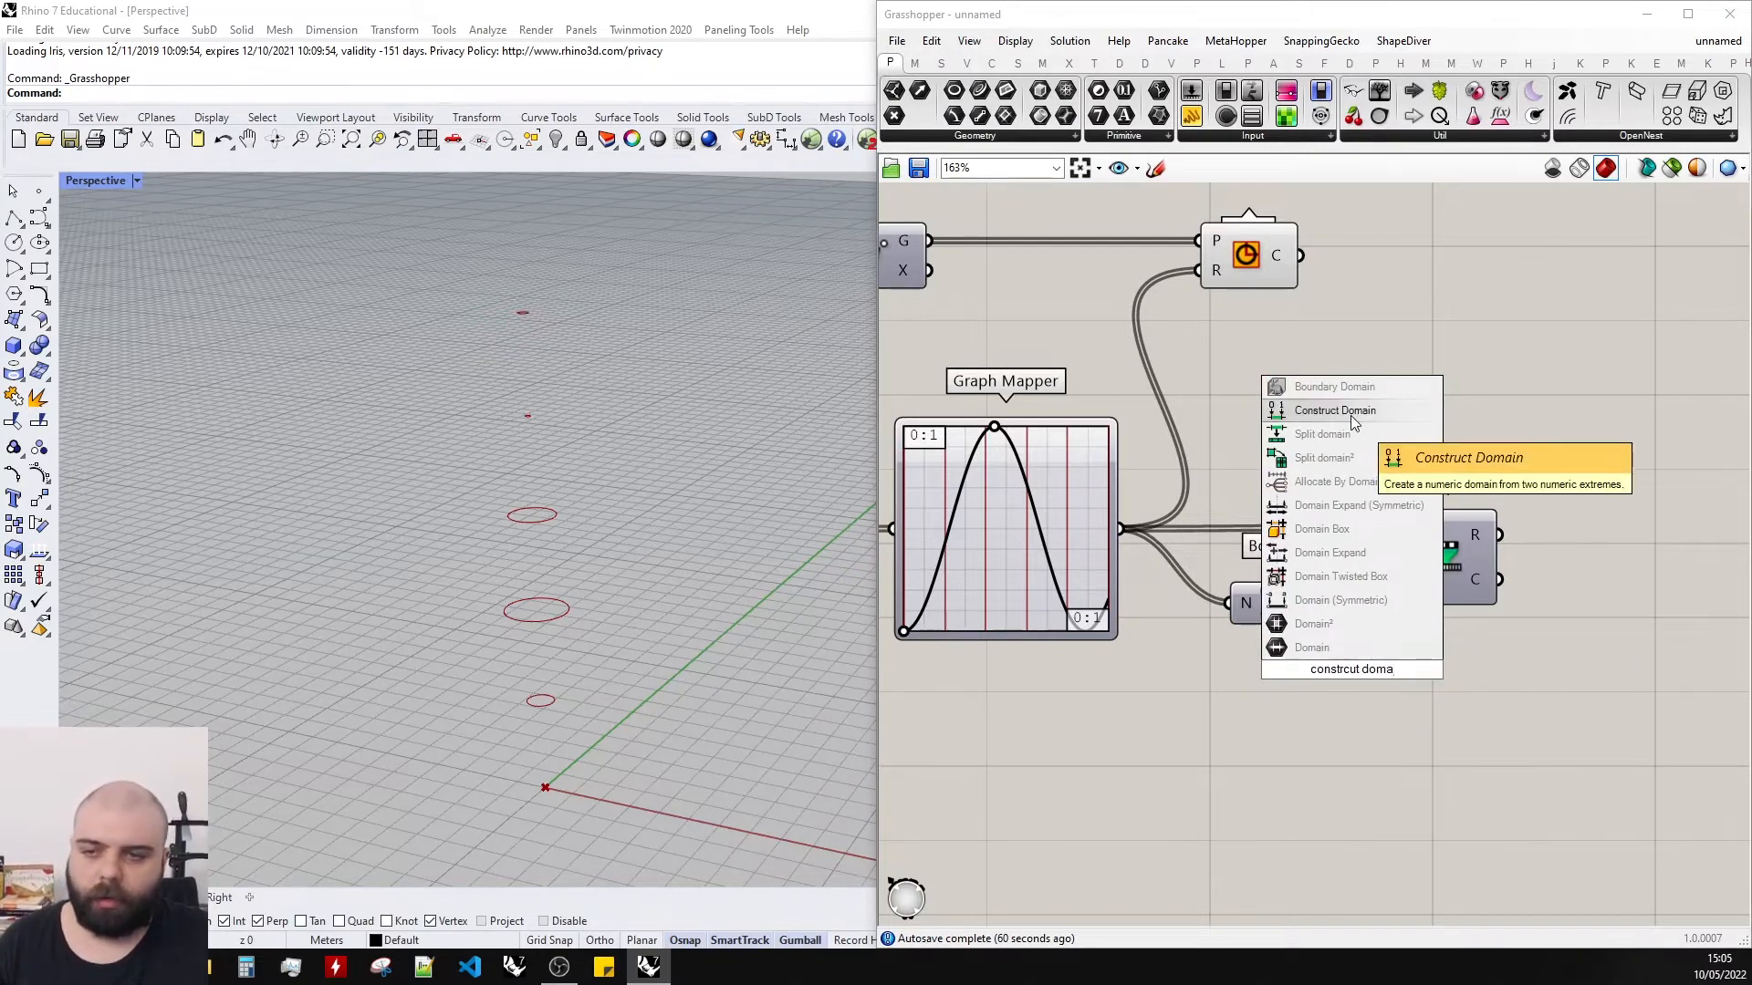
left_click(1351, 411)
scroll(1415, 721, "down", 3)
scroll(1218, 697, "up", 4)
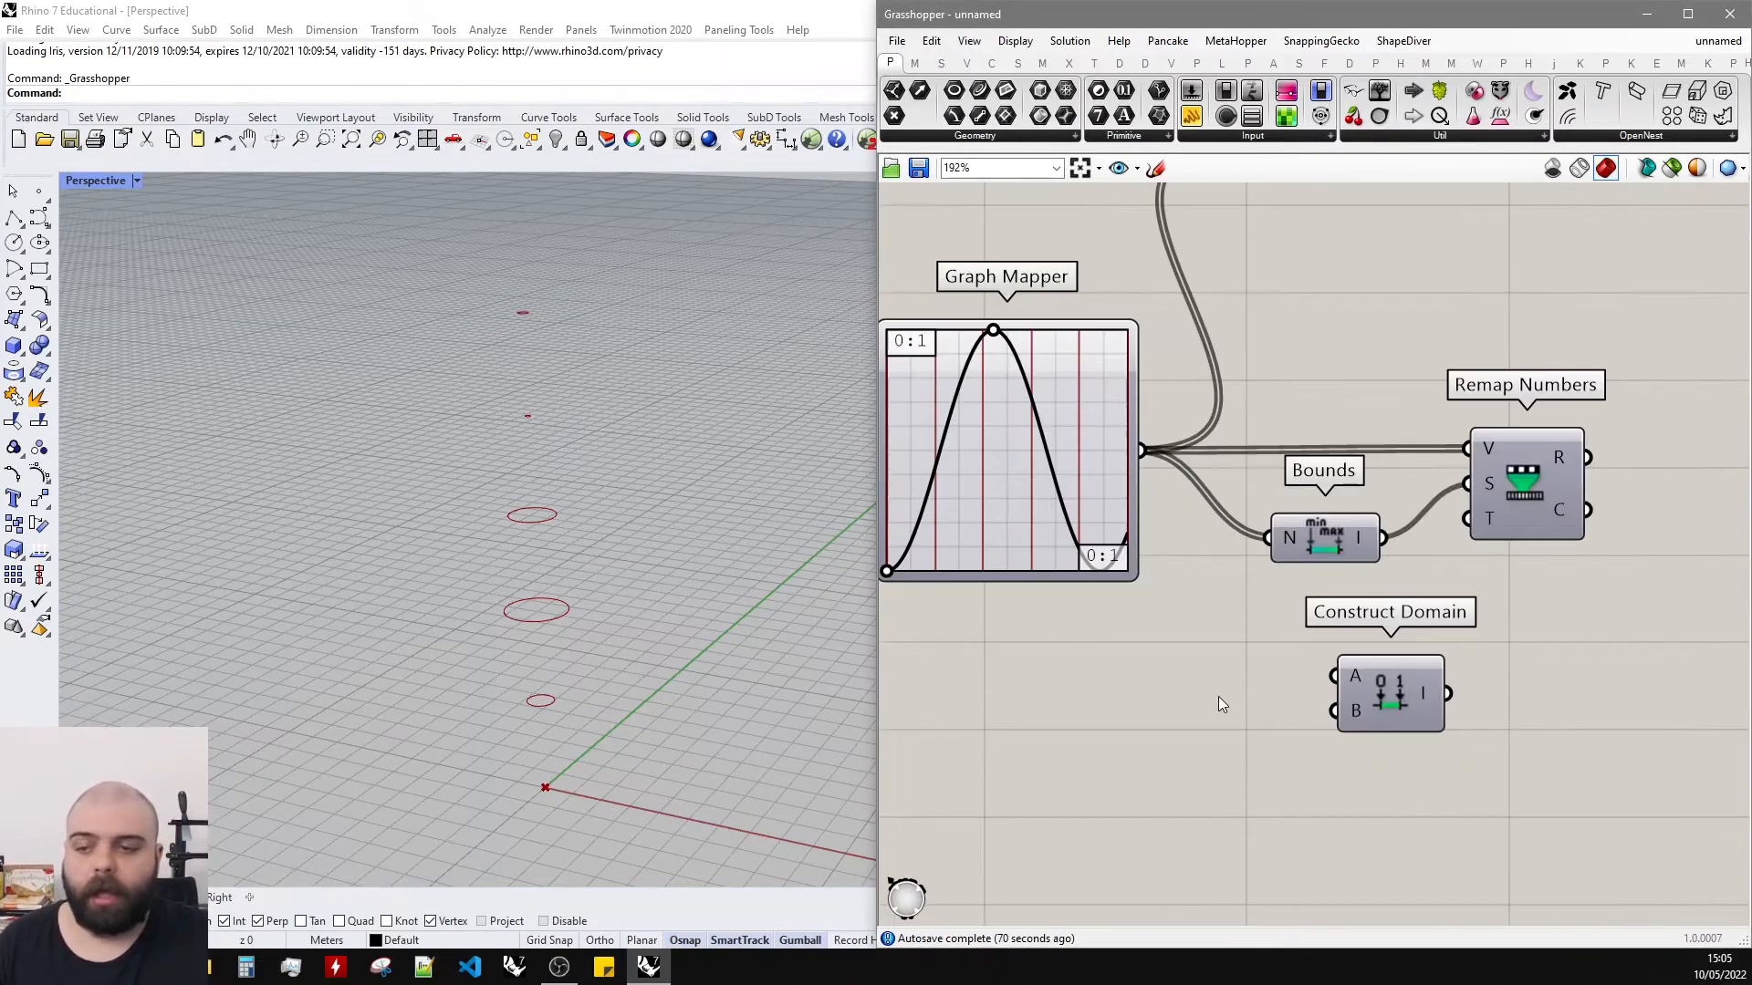
Create two 0 to 10 sliders for Construct Domain's A and B inputs, set to 0.6 and 8.4.
double_click(1217, 697)
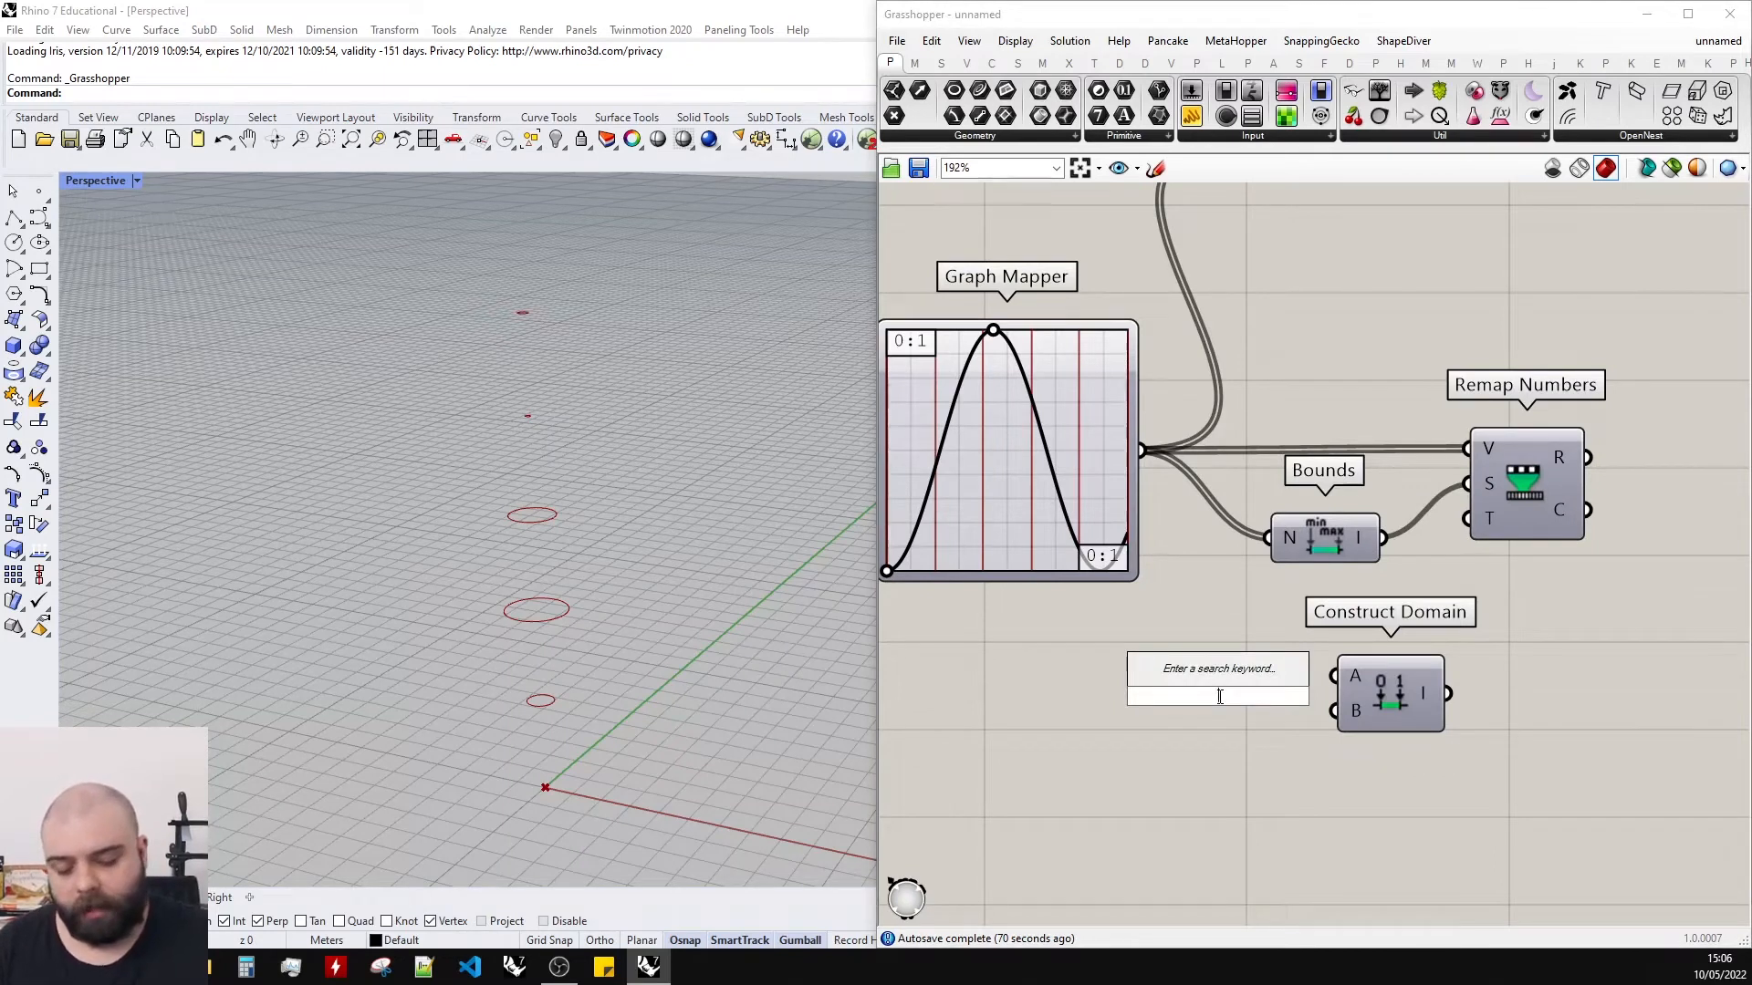
type("0")
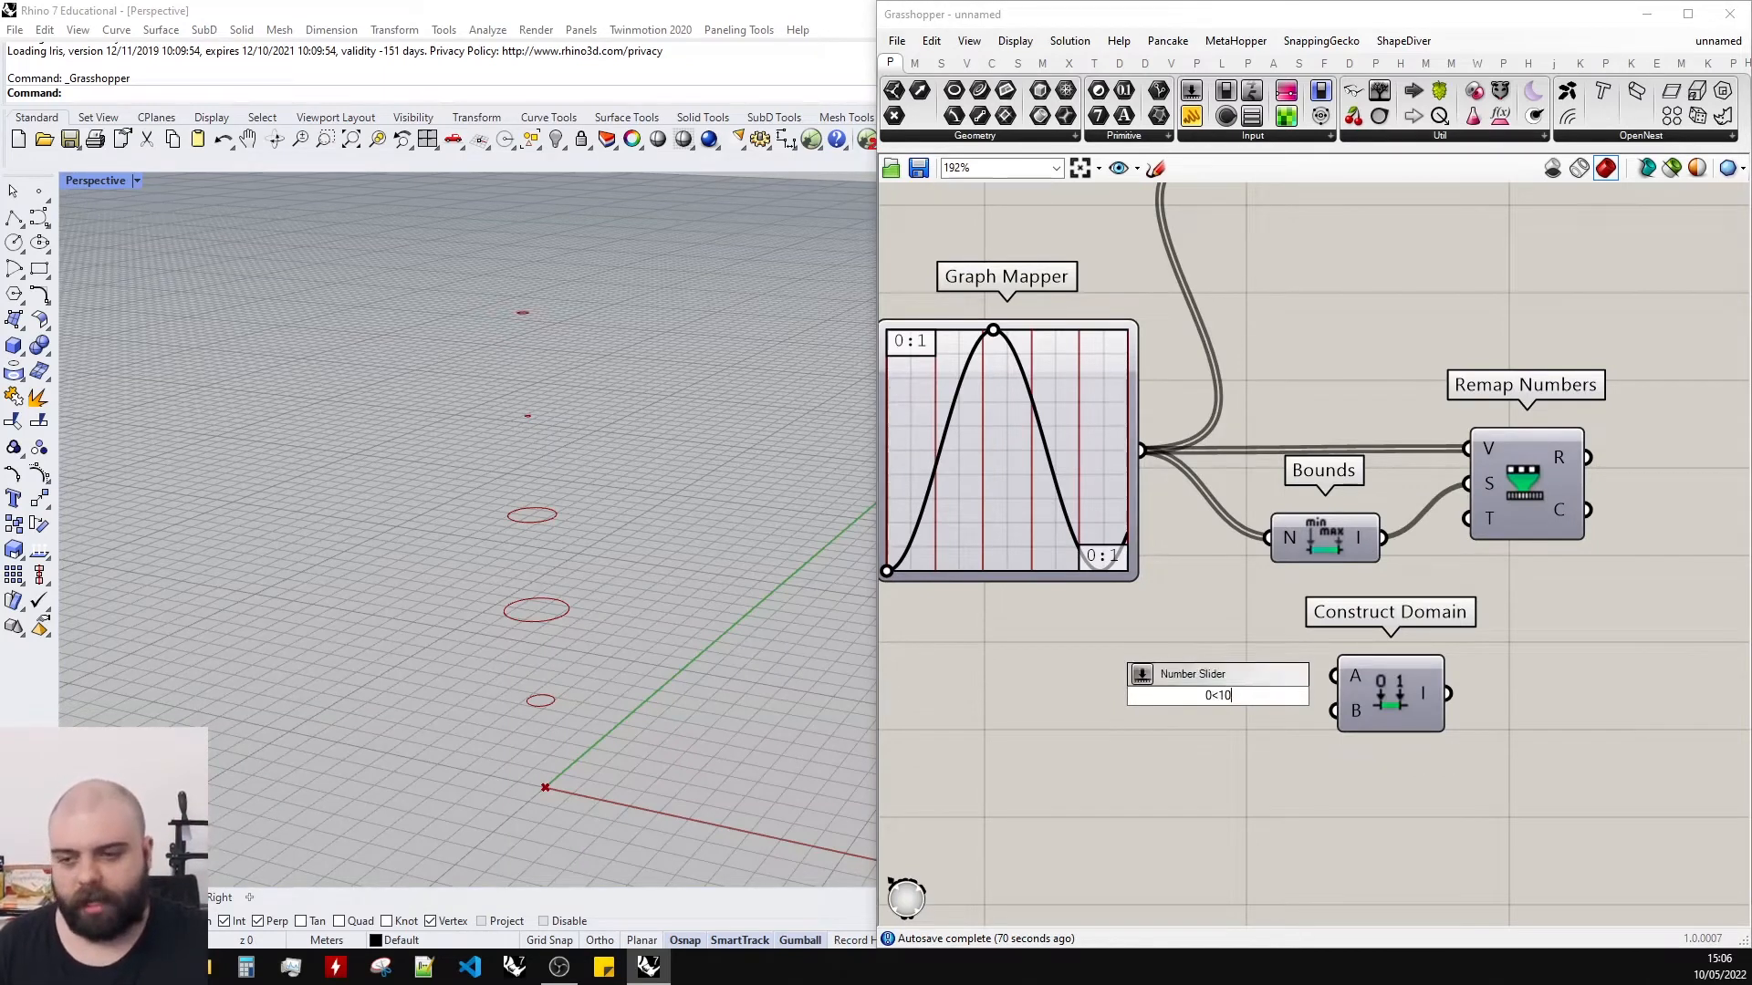
type("<10")
key("Return")
left_click_drag(1218, 697, 1109, 666)
left_click_drag(1213, 675, 1333, 676, "alt")
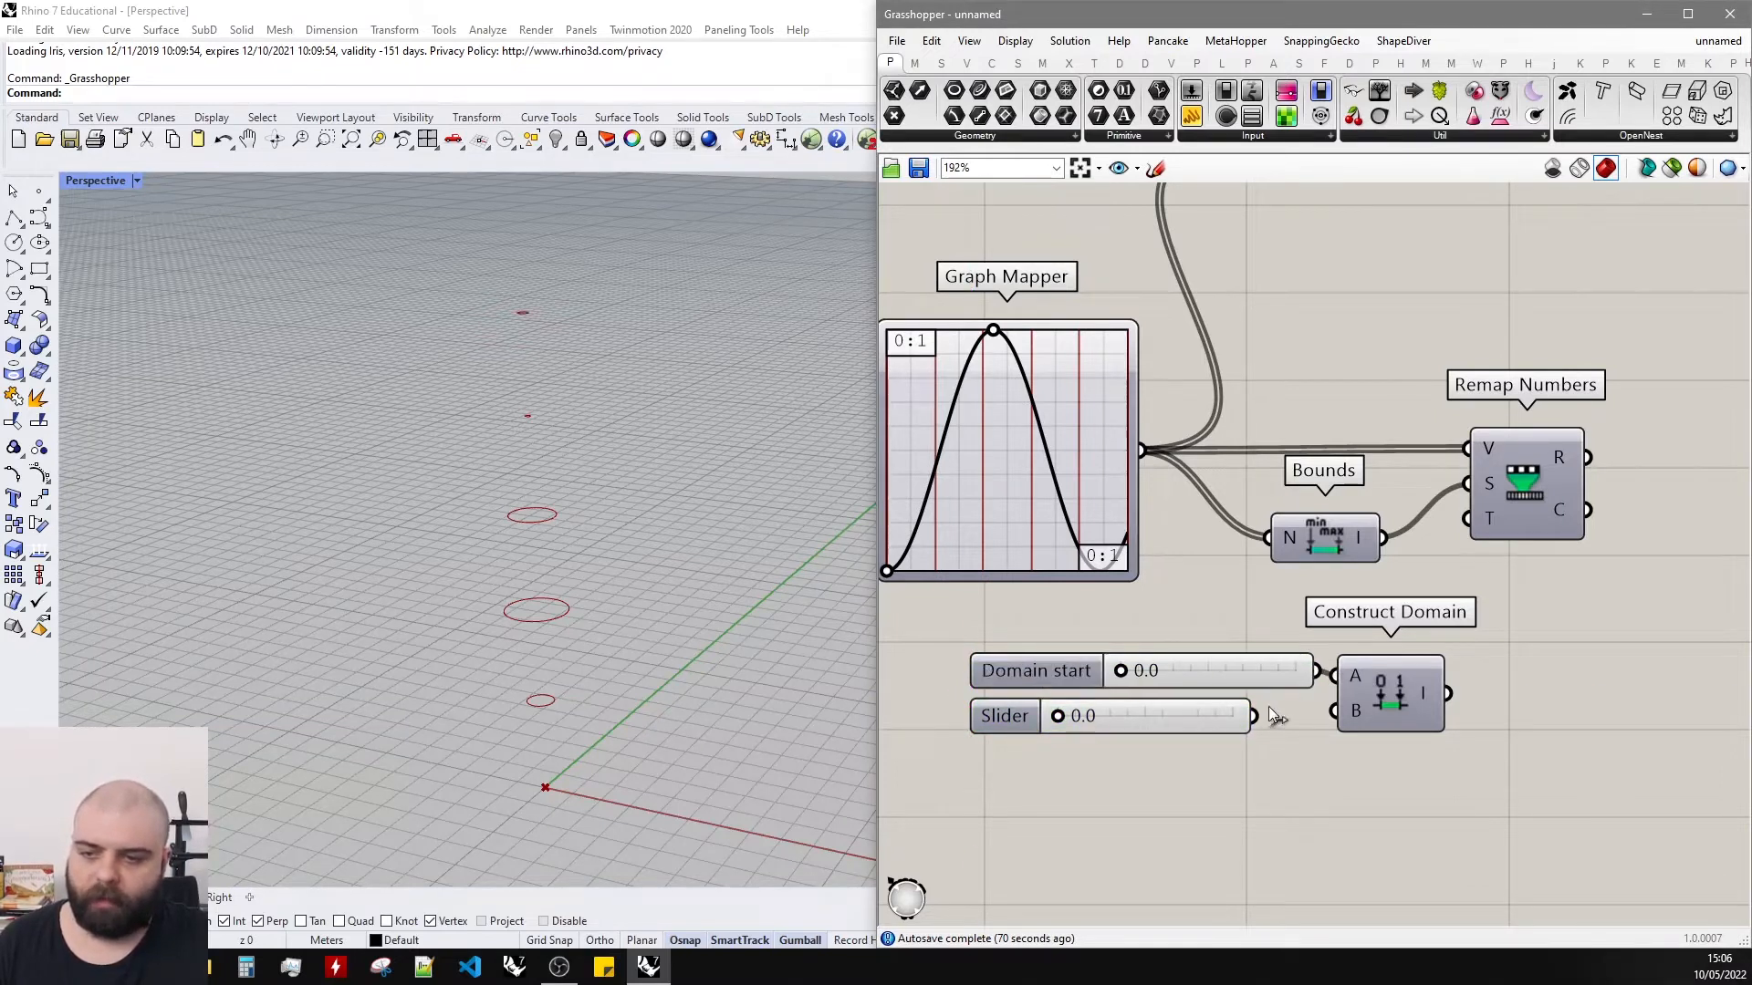
left_click_drag(1254, 716, 1336, 710)
left_click_drag(1124, 680, 1225, 731)
Connect Construct Domain's output to the T input of Remap Numbers.
scroll(1240, 730, "down", 2)
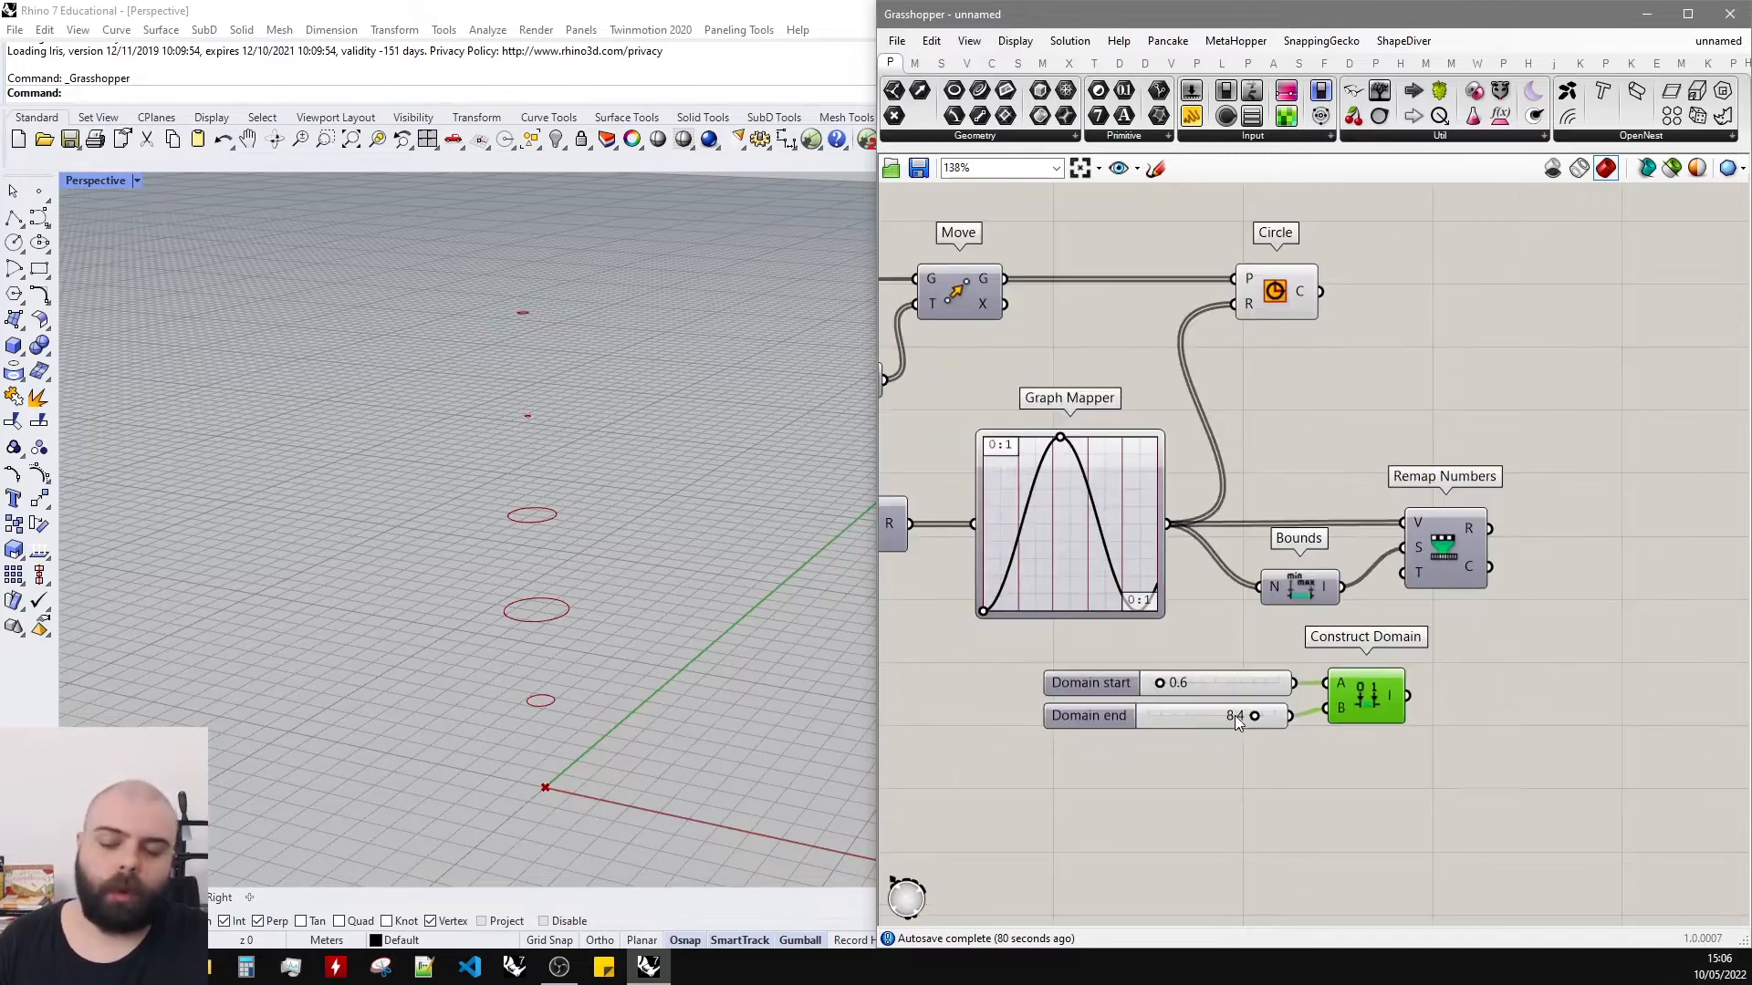
scroll(1416, 637, "up", 2)
left_click_drag(1405, 704, 1410, 558)
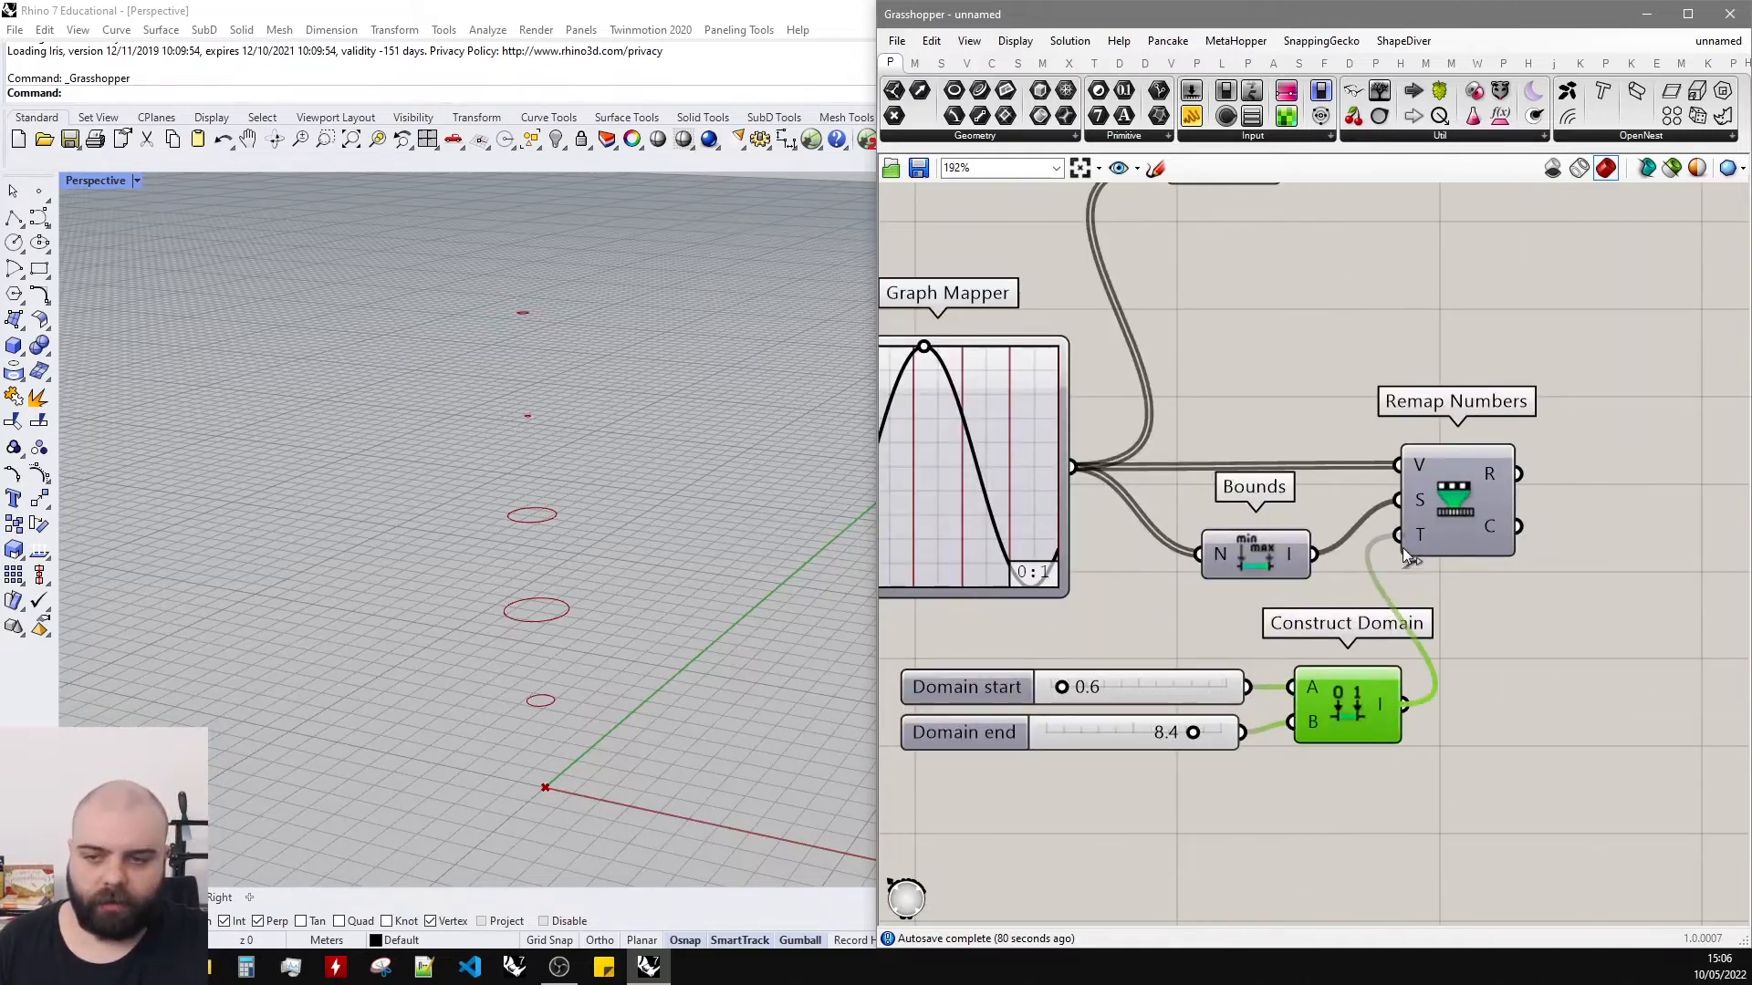
Attach a panel to Remap Numbers' R output and examine the remapped values.
scroll(1310, 394, "down", 4)
left_click_drag(1191, 116, 1551, 396)
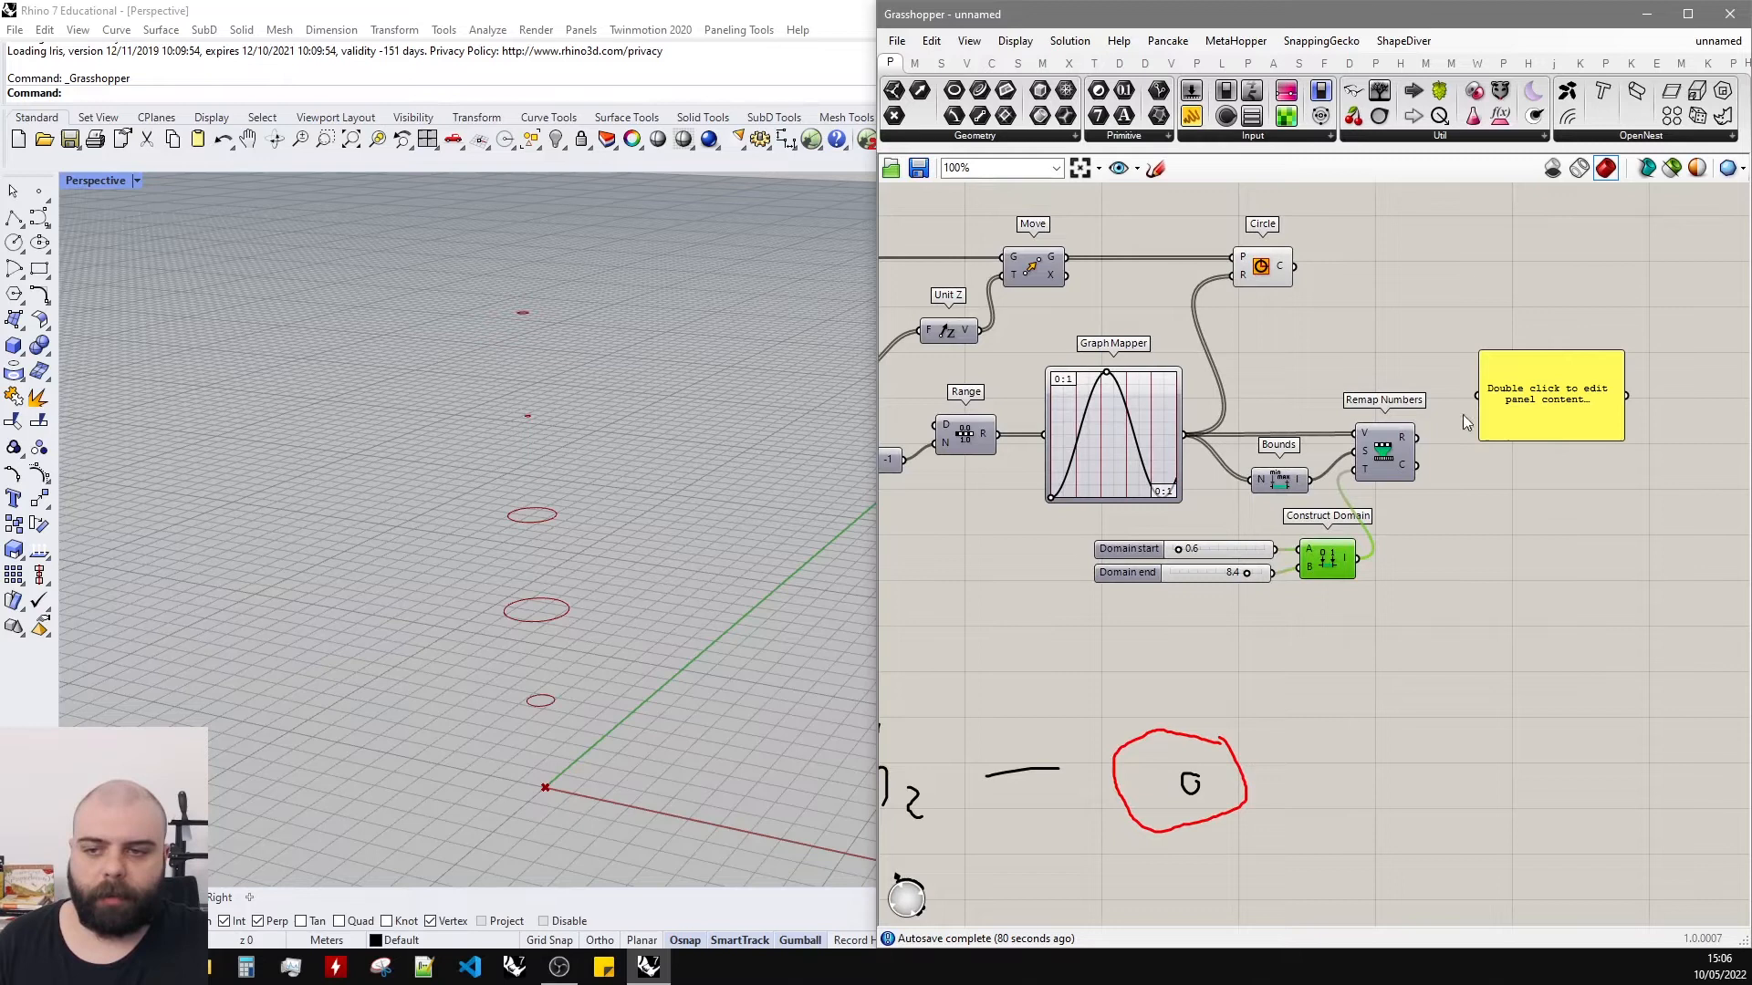
left_click_drag(1417, 438, 1541, 459)
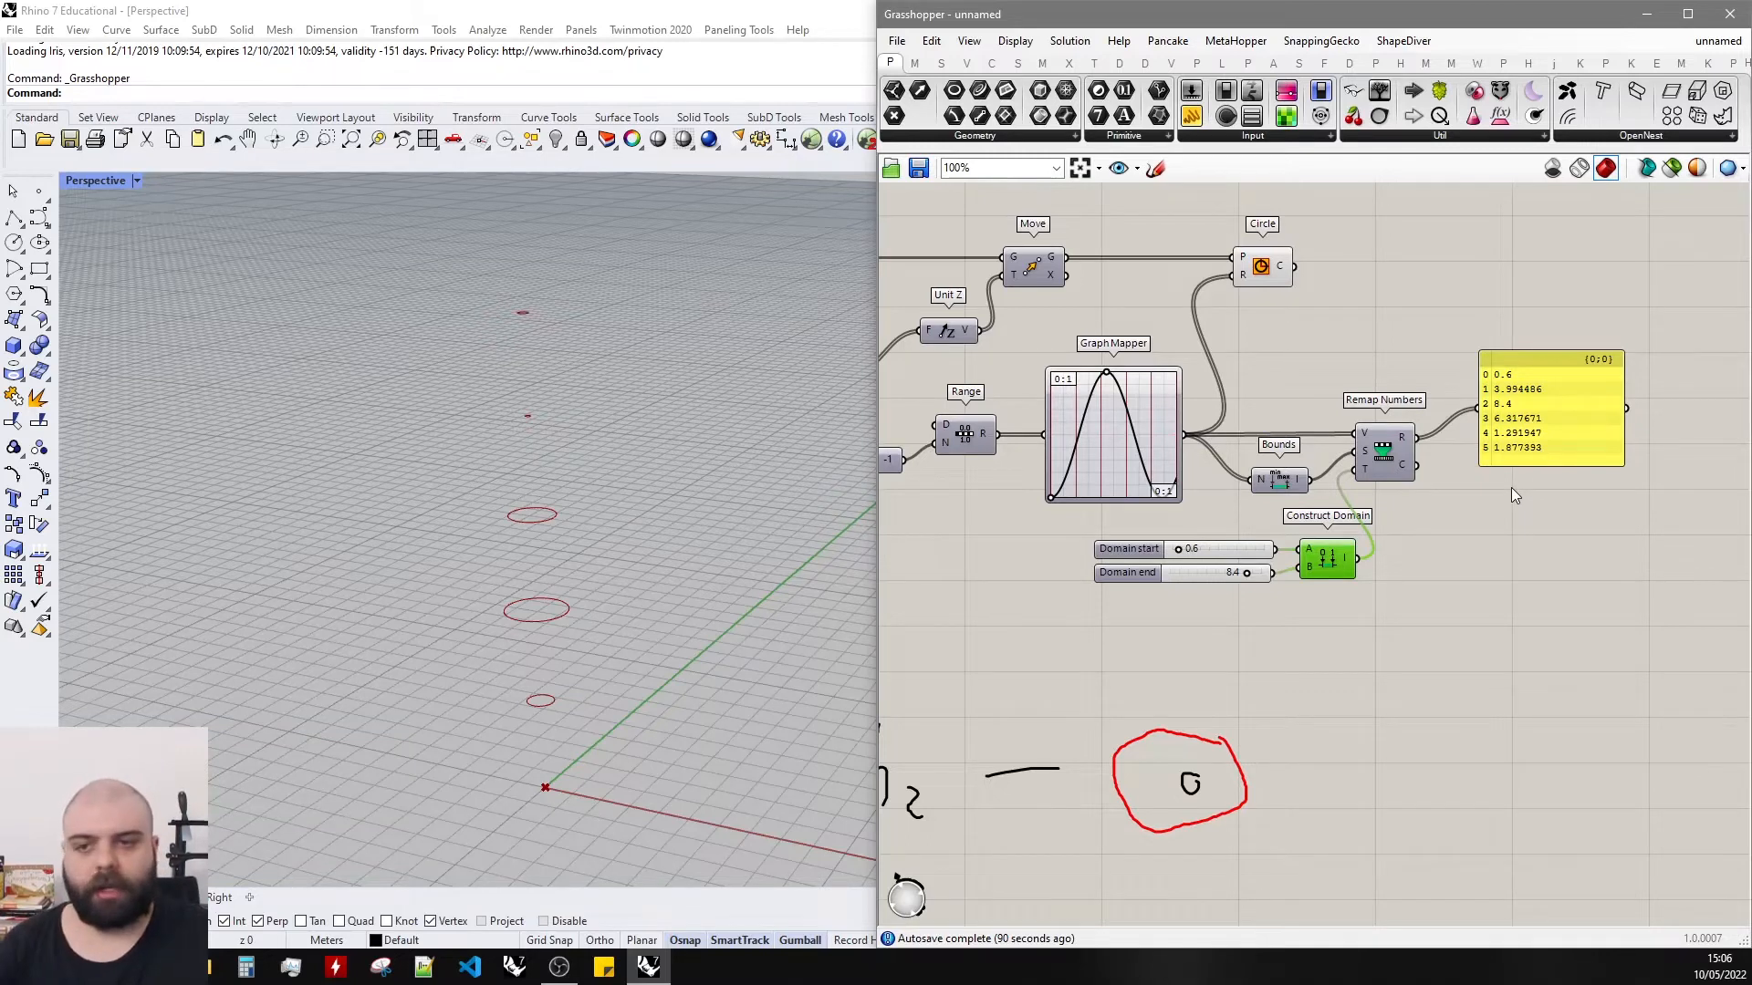
scroll(1542, 484, "down", 3)
scroll(1529, 456, "up", 4)
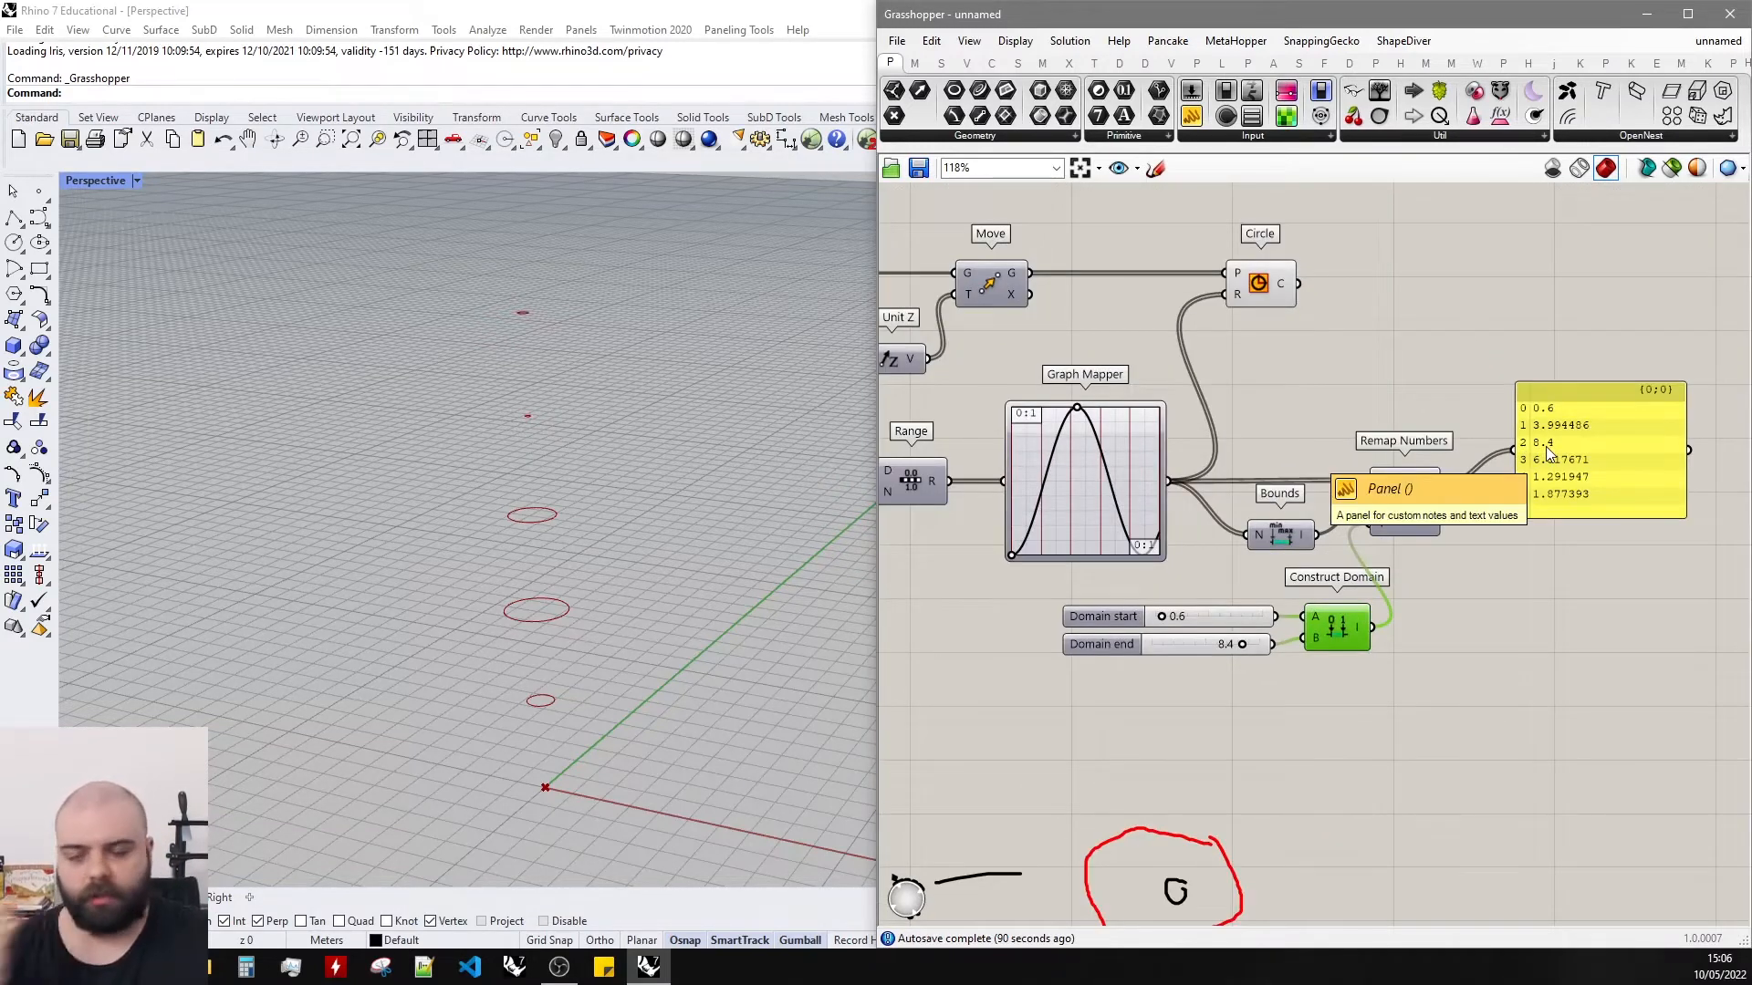
scroll(1550, 492, "down", 4)
Move the Circle component to the right of Remap Numbers and delete the values panel.
scroll(1235, 435, "up", 5)
left_click(1155, 440)
left_click_drag(1155, 440, 1505, 442)
left_click(1524, 564)
key("Delete")
Connect Remap Numbers' R output to Circle's R input and raise the Domain start slider to 3.4.
left_click_drag(1345, 664, 1457, 438)
mouse_move(649, 428)
right_mouse_down()
mouse_move(659, 343)
mouse_move(621, 446)
right_mouse_up()
scroll(1117, 876, "up", 3)
left_click_drag(954, 781, 1011, 782)
right_click_drag(729, 617, 698, 576)
Shift the Graph Mapper's peak handle past the graph's middle and view the resulting stack of circles.
scroll(1582, 629, "down", 4)
scroll(1396, 588, "up", 3)
left_click_drag(1144, 478, 1177, 410)
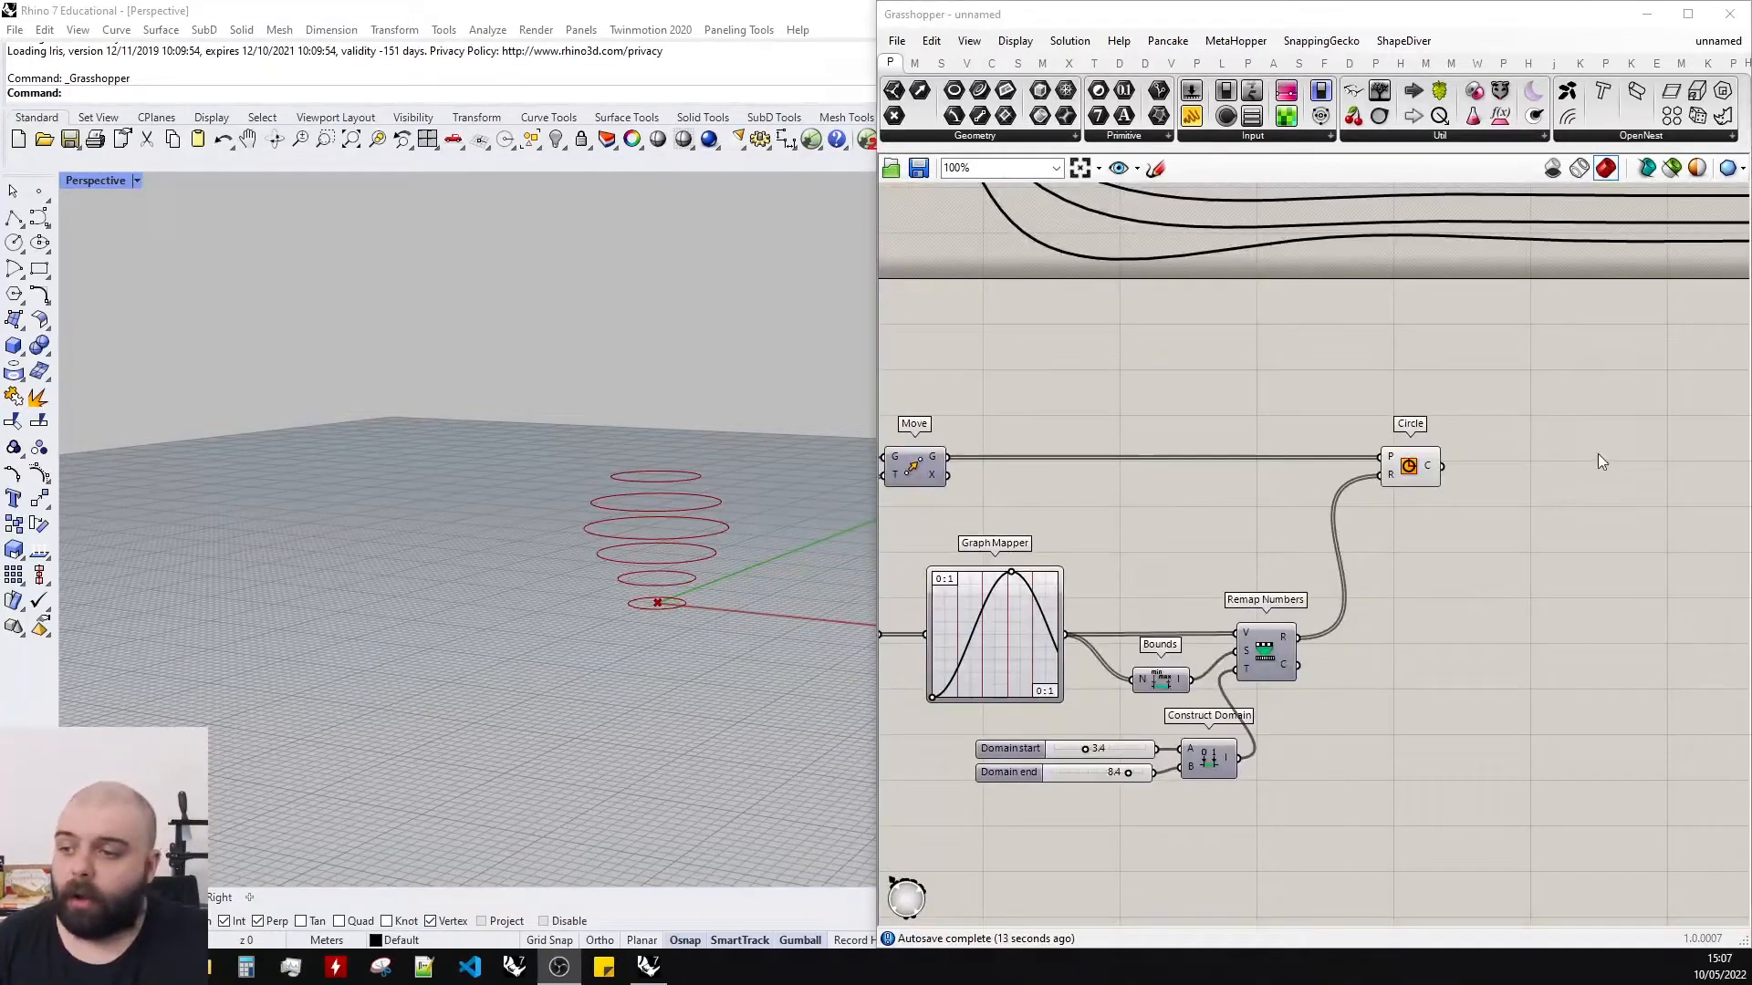
scroll(1597, 452, "up", 1)
right_click_drag(774, 501, 654, 500)
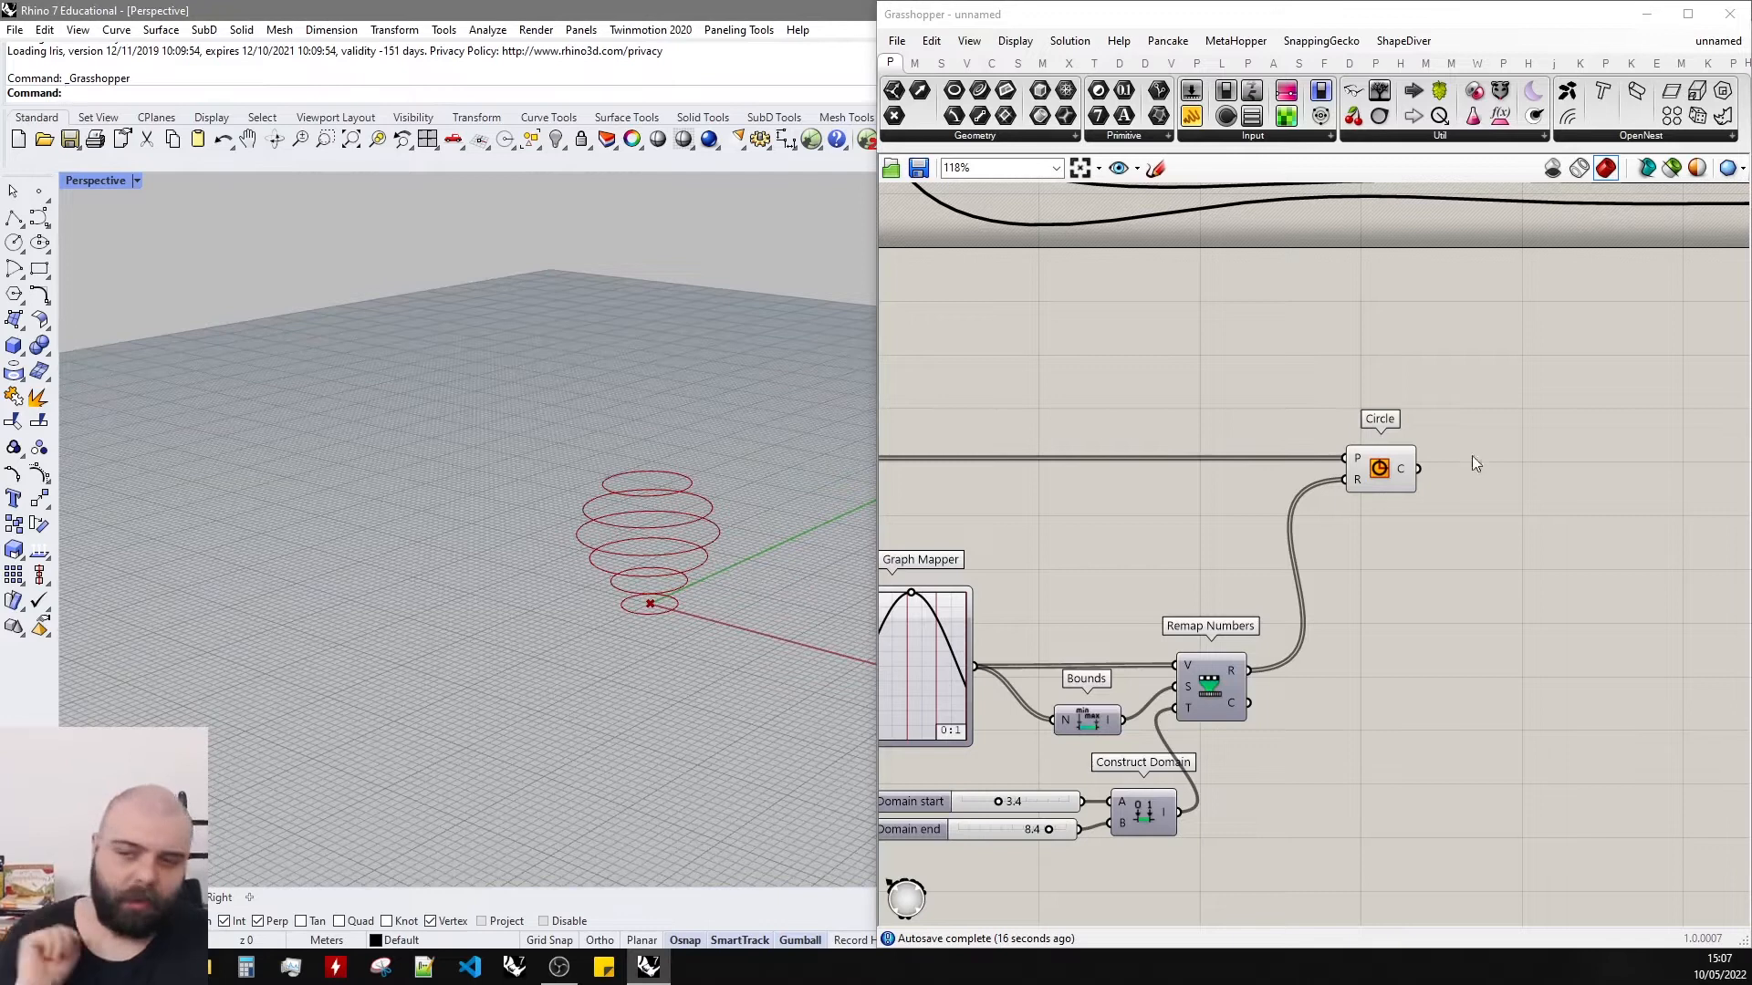
Try lofting the stacked circles with a Loft component to preview the surface, and remove the component.
double_click(1507, 491)
type("loft")
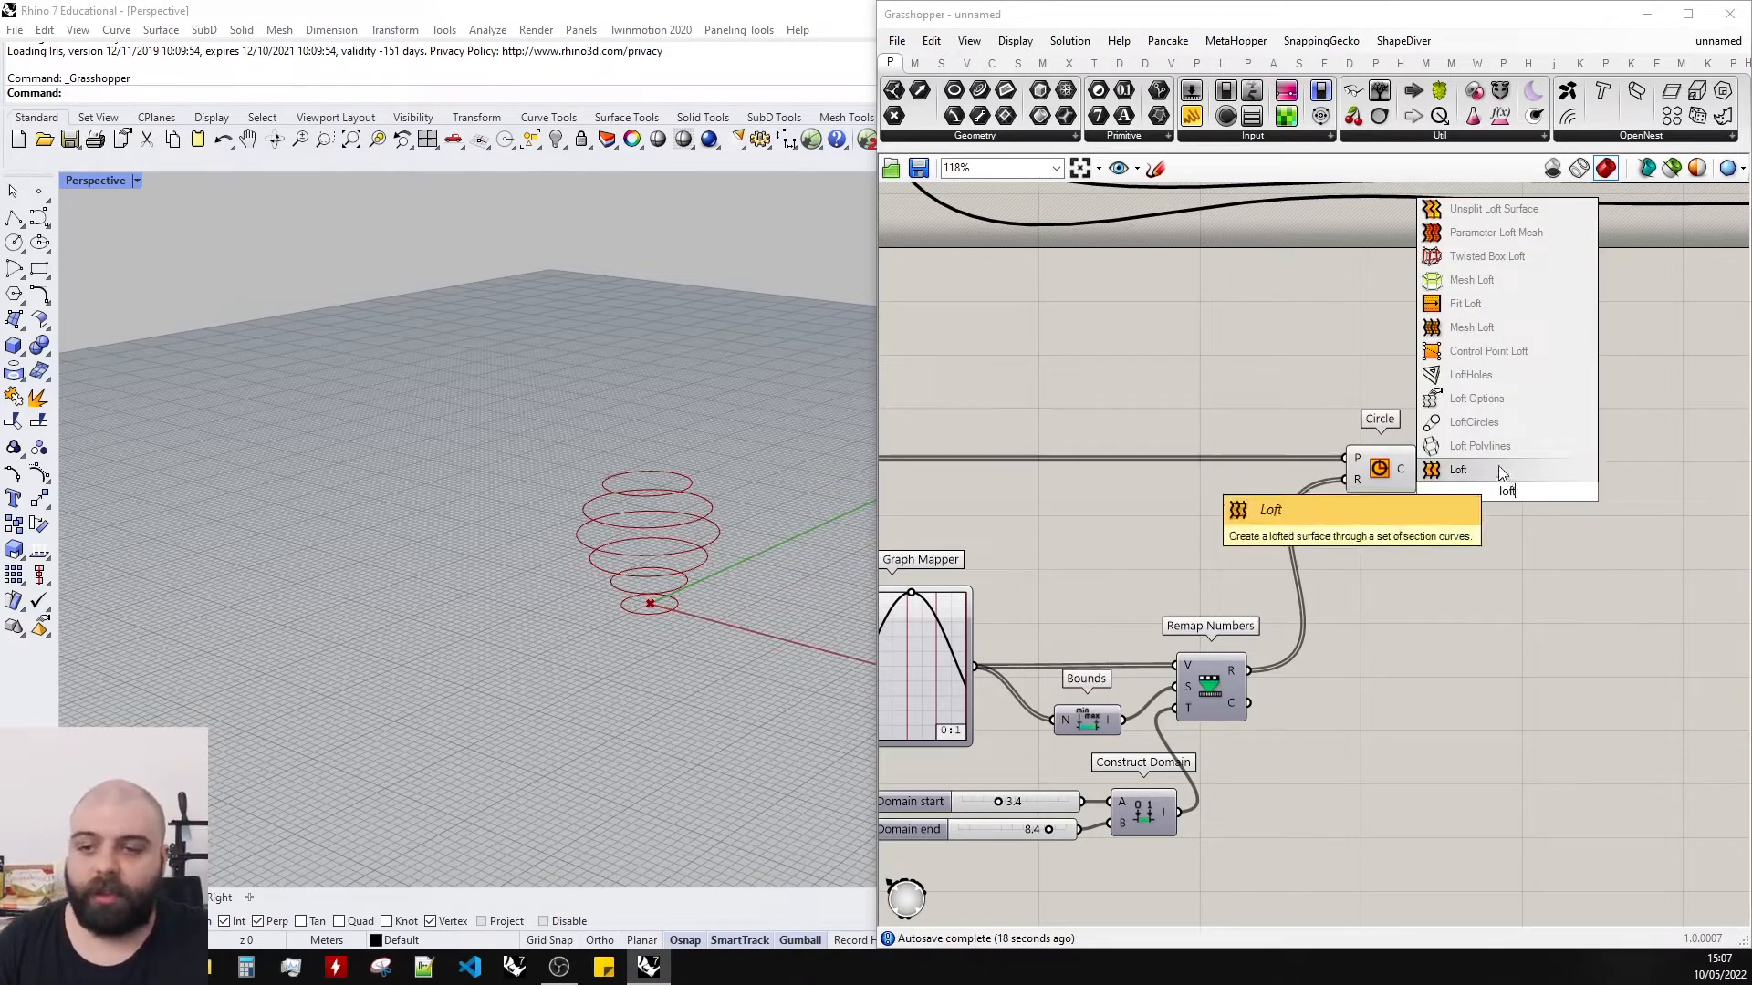
left_click(1500, 470)
left_click_drag(1417, 468, 1471, 480)
scroll(699, 549, "up", 3)
right_click_drag(699, 549, 629, 510)
scroll(1636, 432, "down", 1)
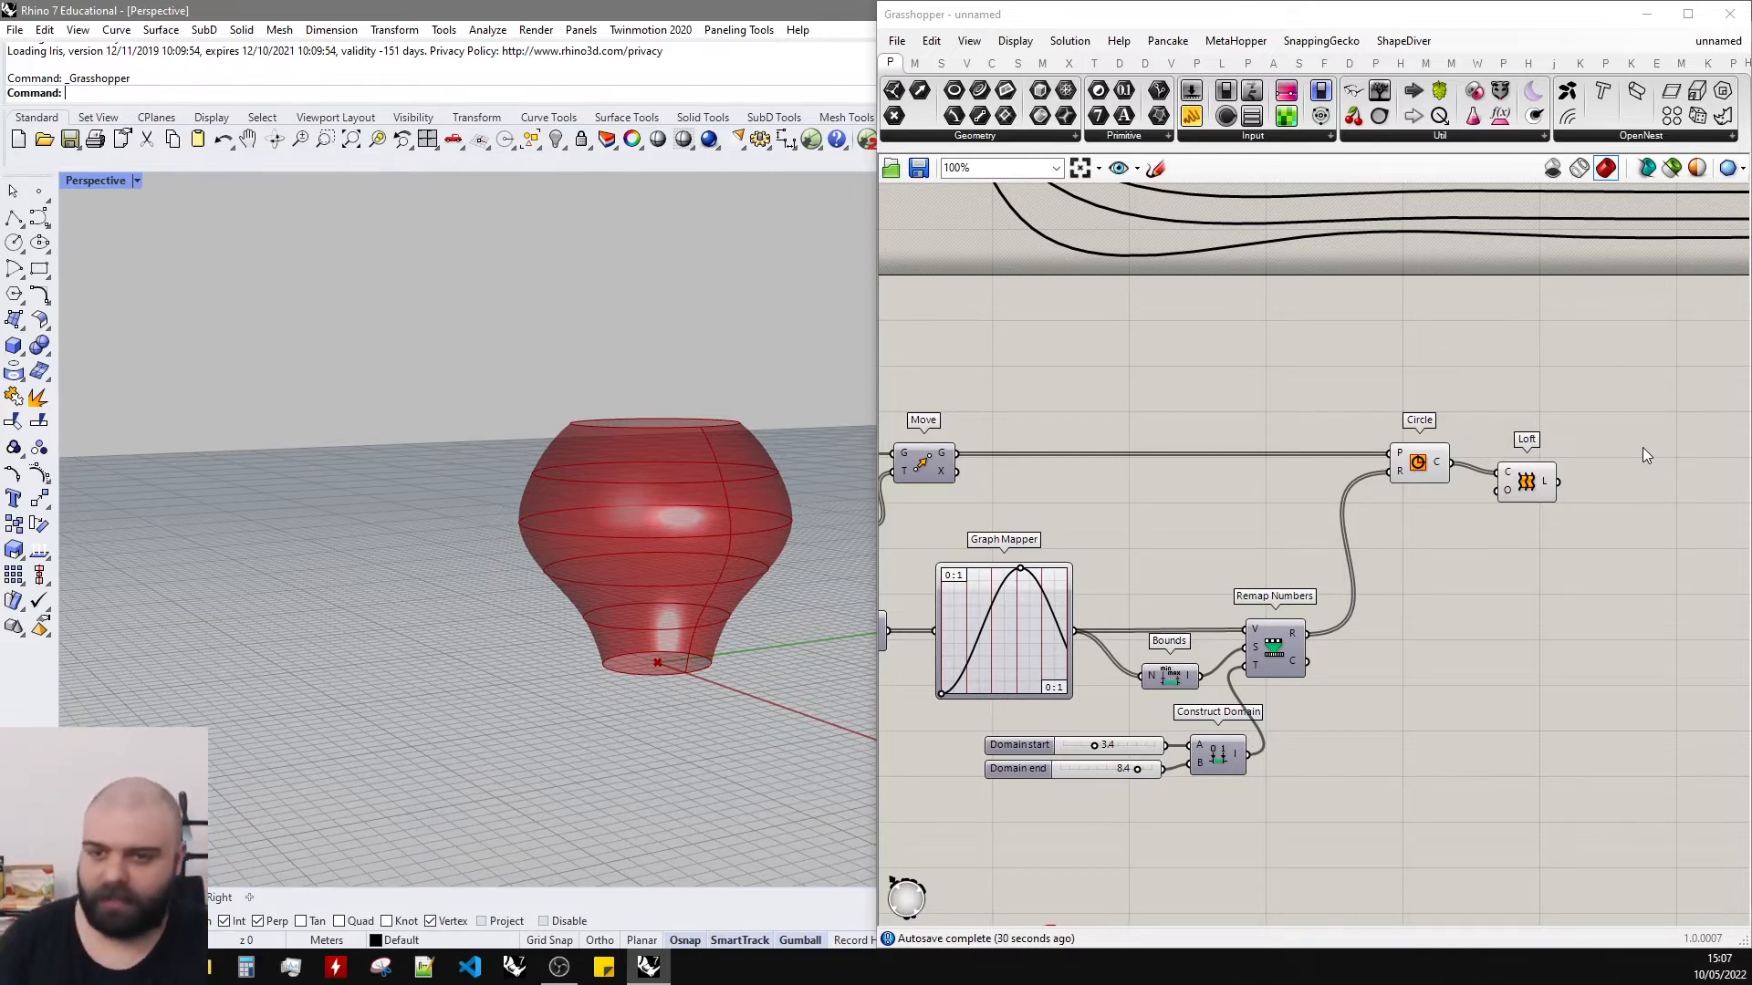
left_click(1532, 490)
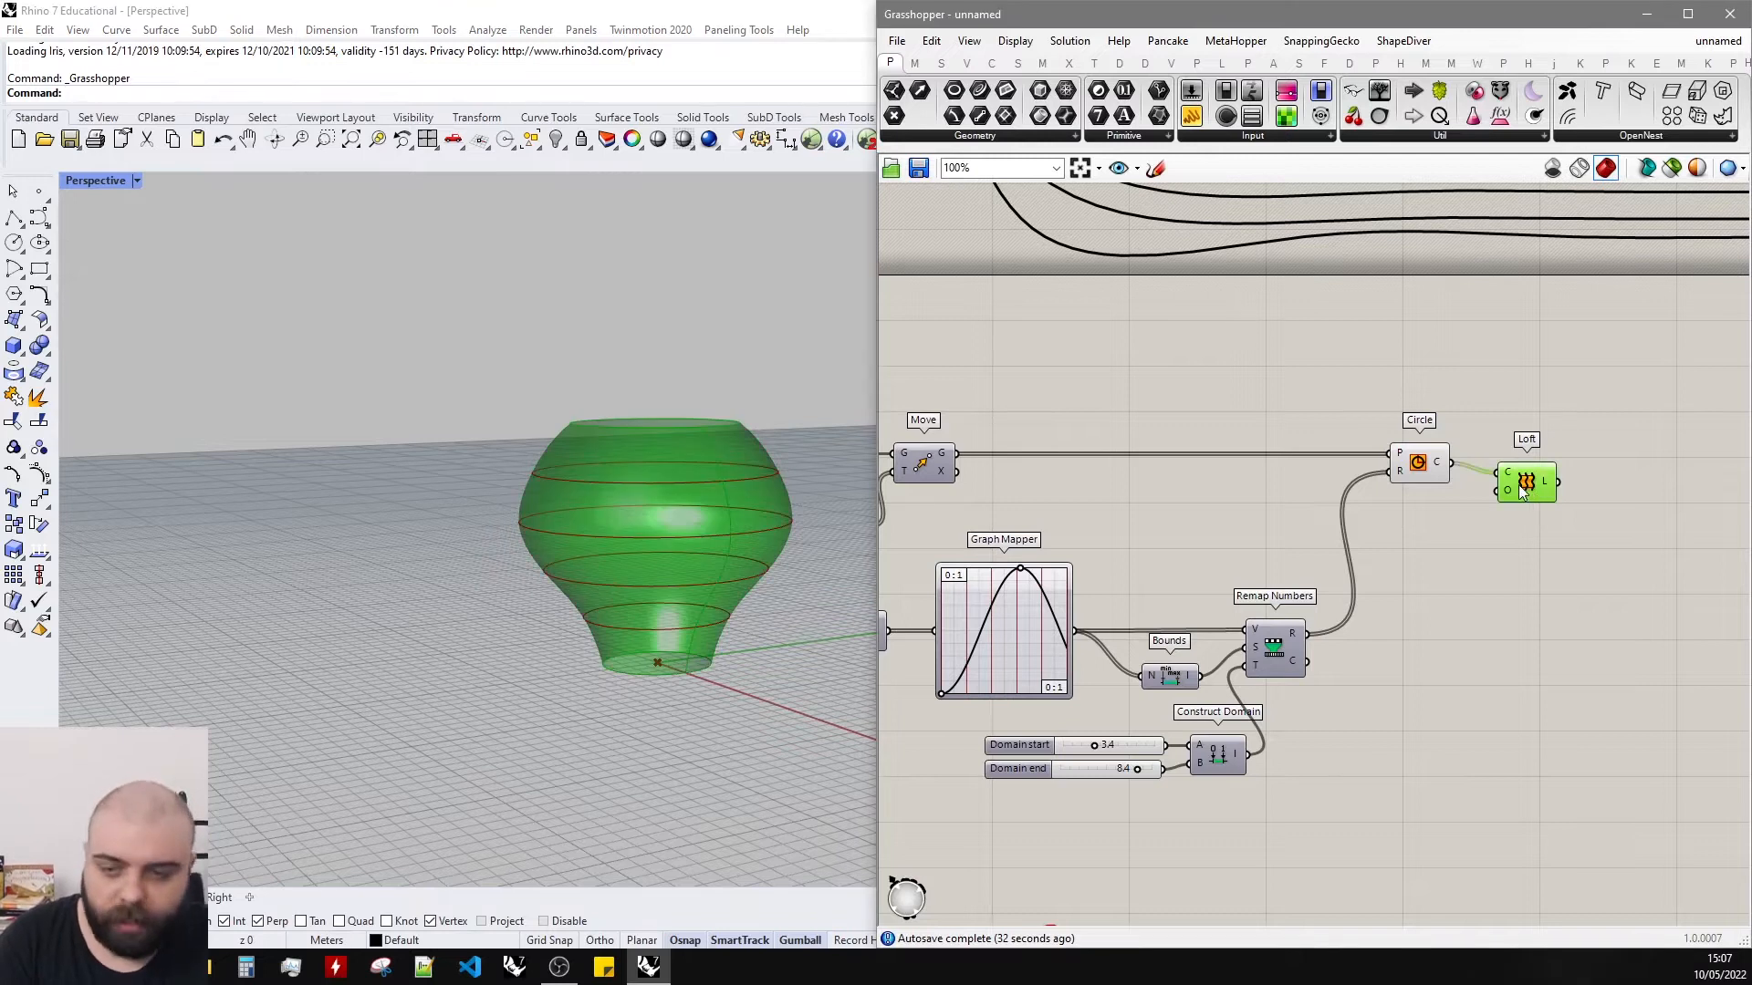
key("Delete")
left_click(1162, 170)
scroll(1237, 310, "down", 7)
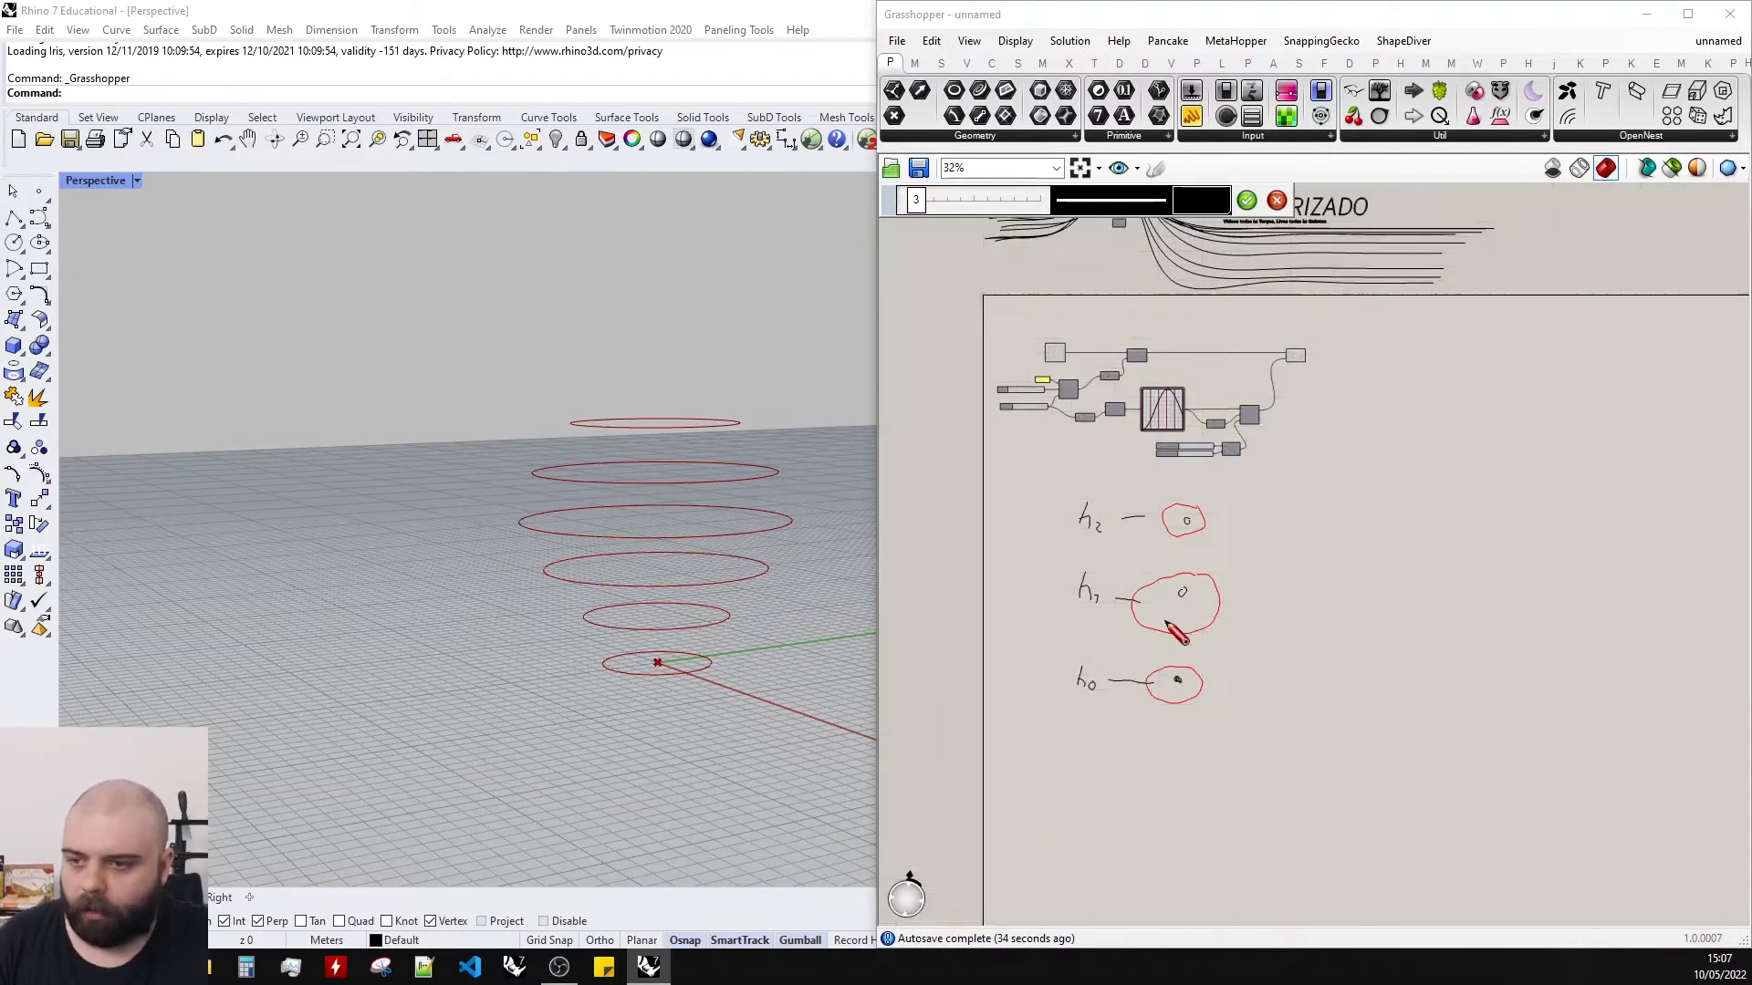
scroll(1169, 630, "up", 2)
key("Escape")
Select all the hand-drawn level sketches with their height labels and move them right beneath the definition.
left_click_drag(1323, 788, 1033, 439)
left_click_drag(1185, 498, 1311, 495)
mouse_move(1423, 812)
left_mouse_down()
mouse_move(1121, 519)
mouse_move(1022, 449)
left_mouse_up()
left_click_drag(1198, 488, 1320, 489)
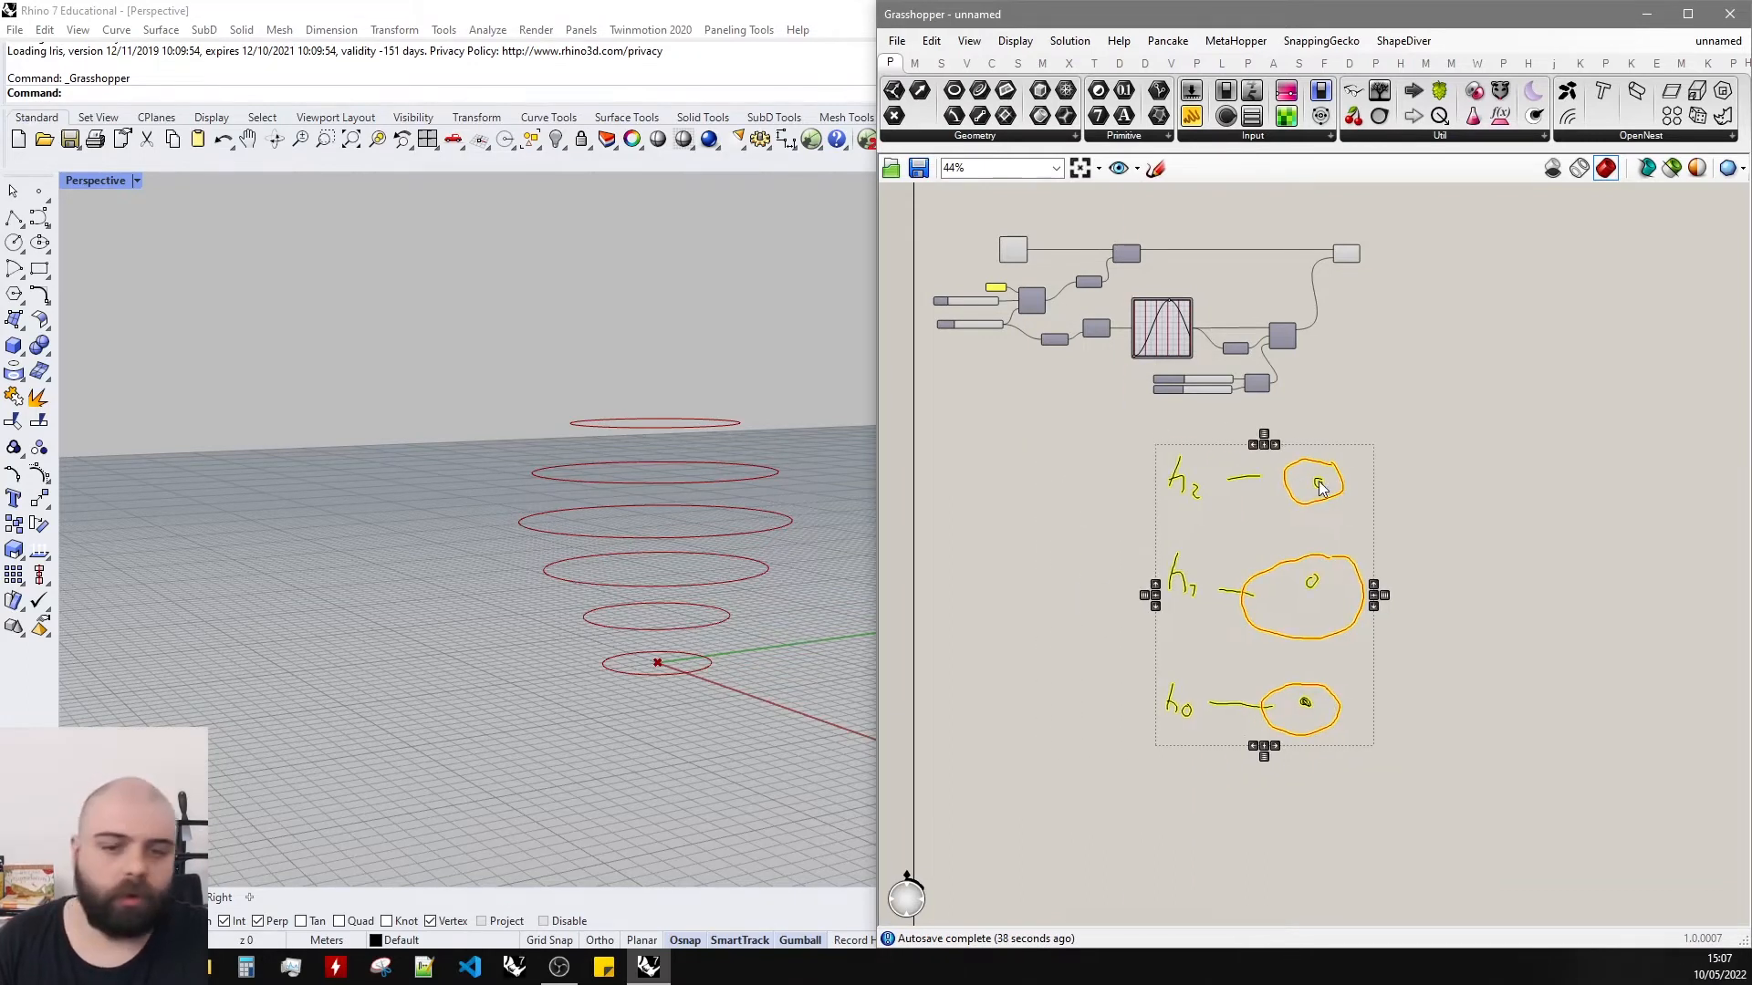
left_click(1448, 411)
scroll(1368, 639, "up", 2)
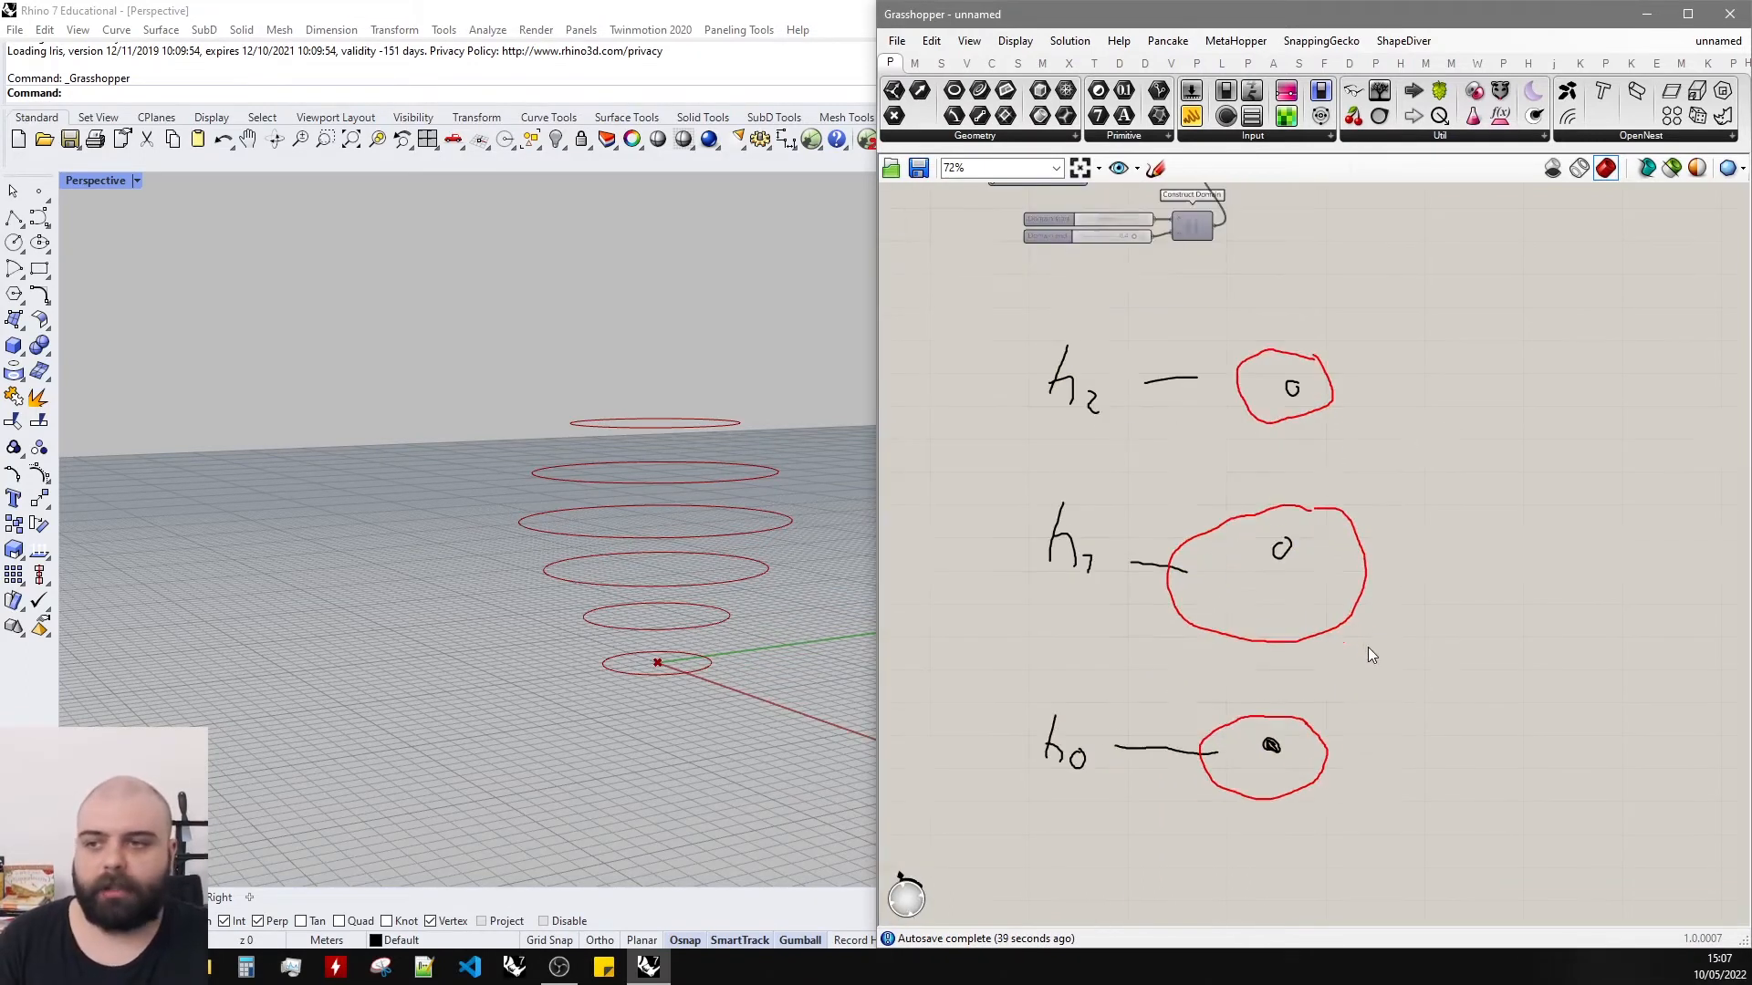
Sketch black crosses around the h2 circle in the hand-drawn diagram to mark its division points.
left_click(1160, 178)
scroll(1286, 417, "up", 4)
mouse_move(1261, 418)
left_mouse_down()
mouse_move(1262, 437)
mouse_move(1335, 420)
left_mouse_up()
left_click_drag(1326, 414, 1369, 415)
mouse_move(1401, 354)
left_mouse_down()
mouse_move(1429, 375)
mouse_move(1410, 371)
left_mouse_up()
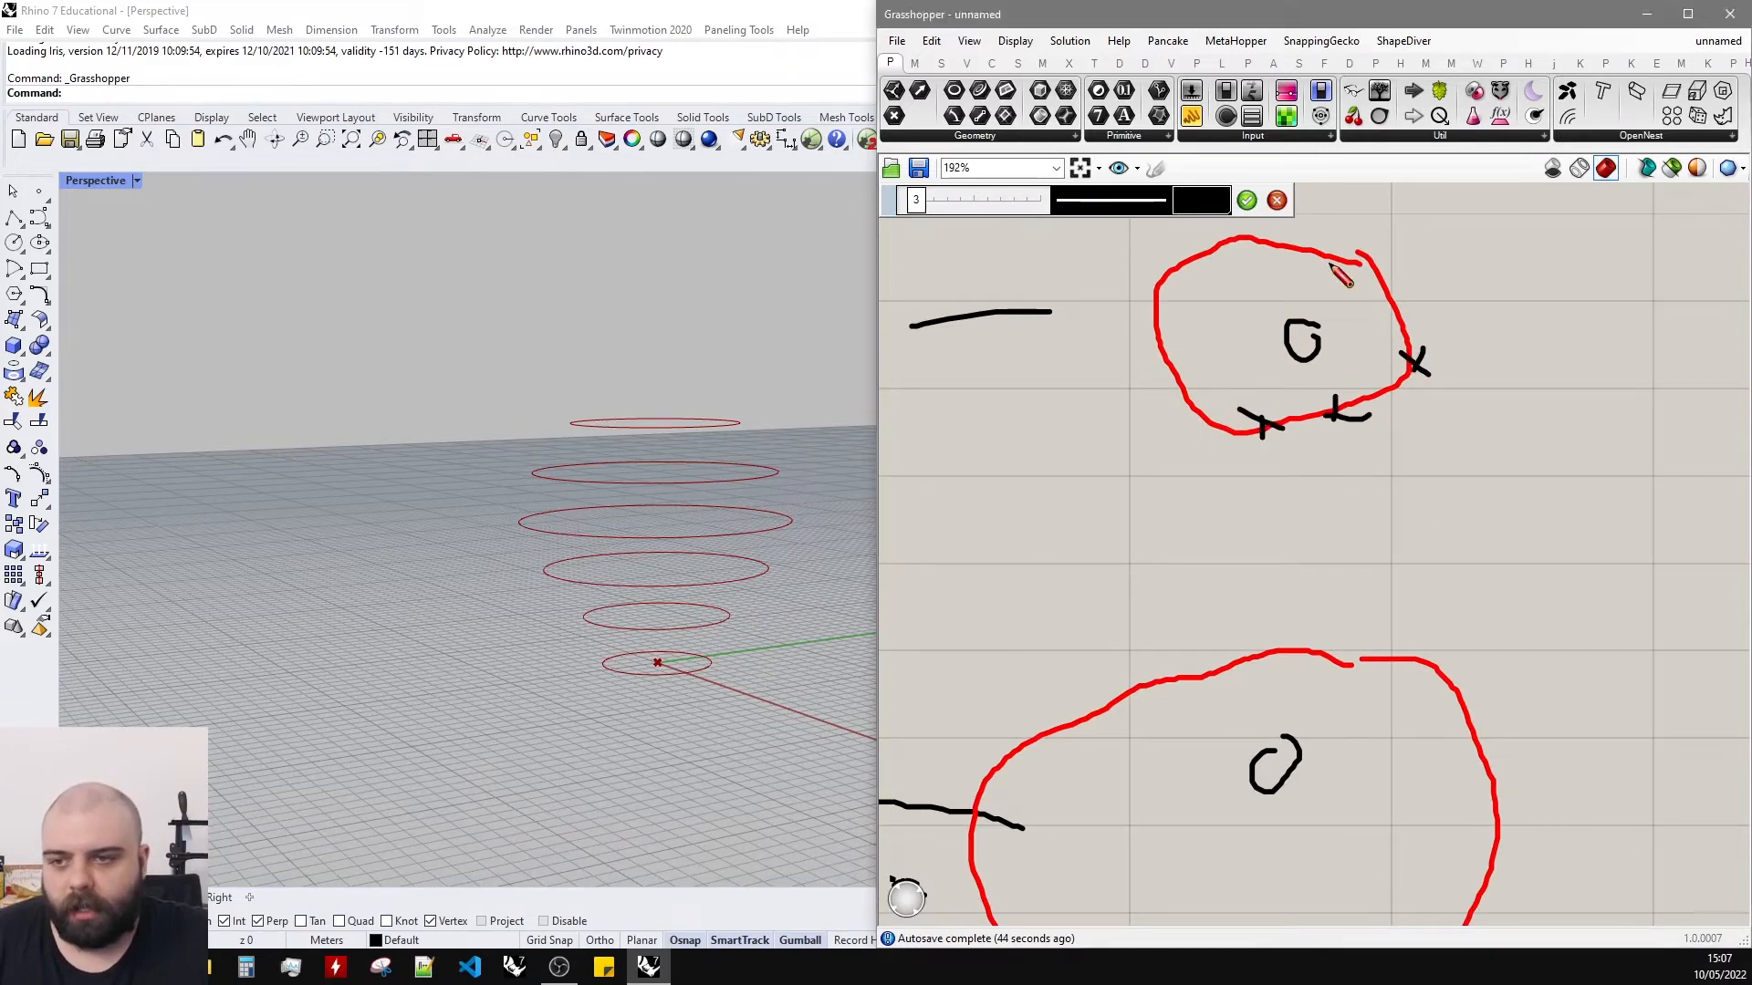
left_click_drag(1329, 237, 1340, 274)
left_click_drag(1355, 232, 1325, 271)
mouse_move(1232, 226)
left_mouse_down()
mouse_move(1224, 260)
mouse_move(1246, 246)
left_mouse_up()
left_click_drag(1158, 290, 1156, 326)
left_click_drag(1141, 313, 1176, 306)
left_click_drag(1176, 384, 1191, 402)
left_click_drag(1205, 371, 1190, 404)
Sketch crosses along the upper edges of the h1 and h0 circles to mark their division points.
scroll(1209, 415, "down", 2)
scroll(1200, 559, "up", 2)
left_click_drag(1076, 526, 1117, 575)
left_click_drag(1104, 529, 1080, 567)
left_click_drag(1239, 489, 1243, 539)
mouse_move(1435, 476)
left_mouse_down()
mouse_move(1427, 547)
mouse_move(1464, 495)
left_mouse_up()
scroll(1460, 493, "down", 3)
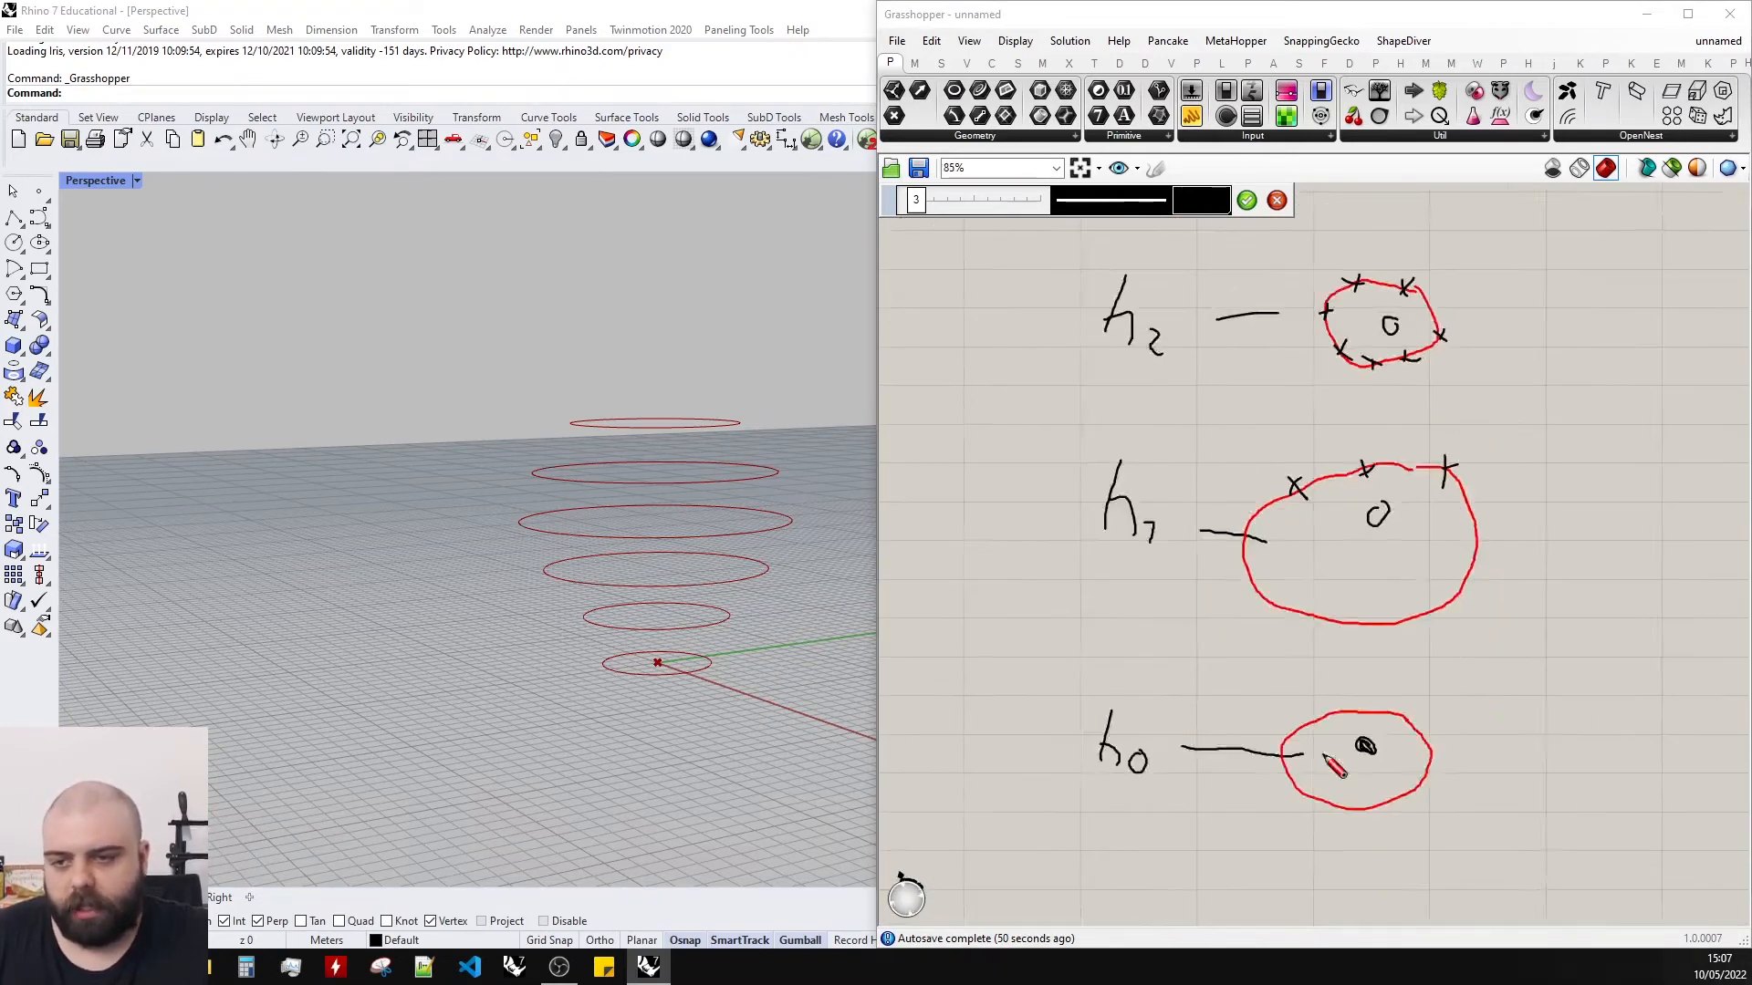
scroll(1293, 690, "up", 2)
mouse_move(1302, 680)
left_mouse_down()
mouse_move(1290, 716)
mouse_move(1391, 677)
mouse_move(1360, 698)
left_mouse_up()
mouse_move(1476, 659)
left_mouse_down()
mouse_move(1433, 693)
mouse_move(1485, 754)
left_mouse_up()
left_click_drag(1502, 703, 1522, 760)
scroll(1514, 748, "down", 3)
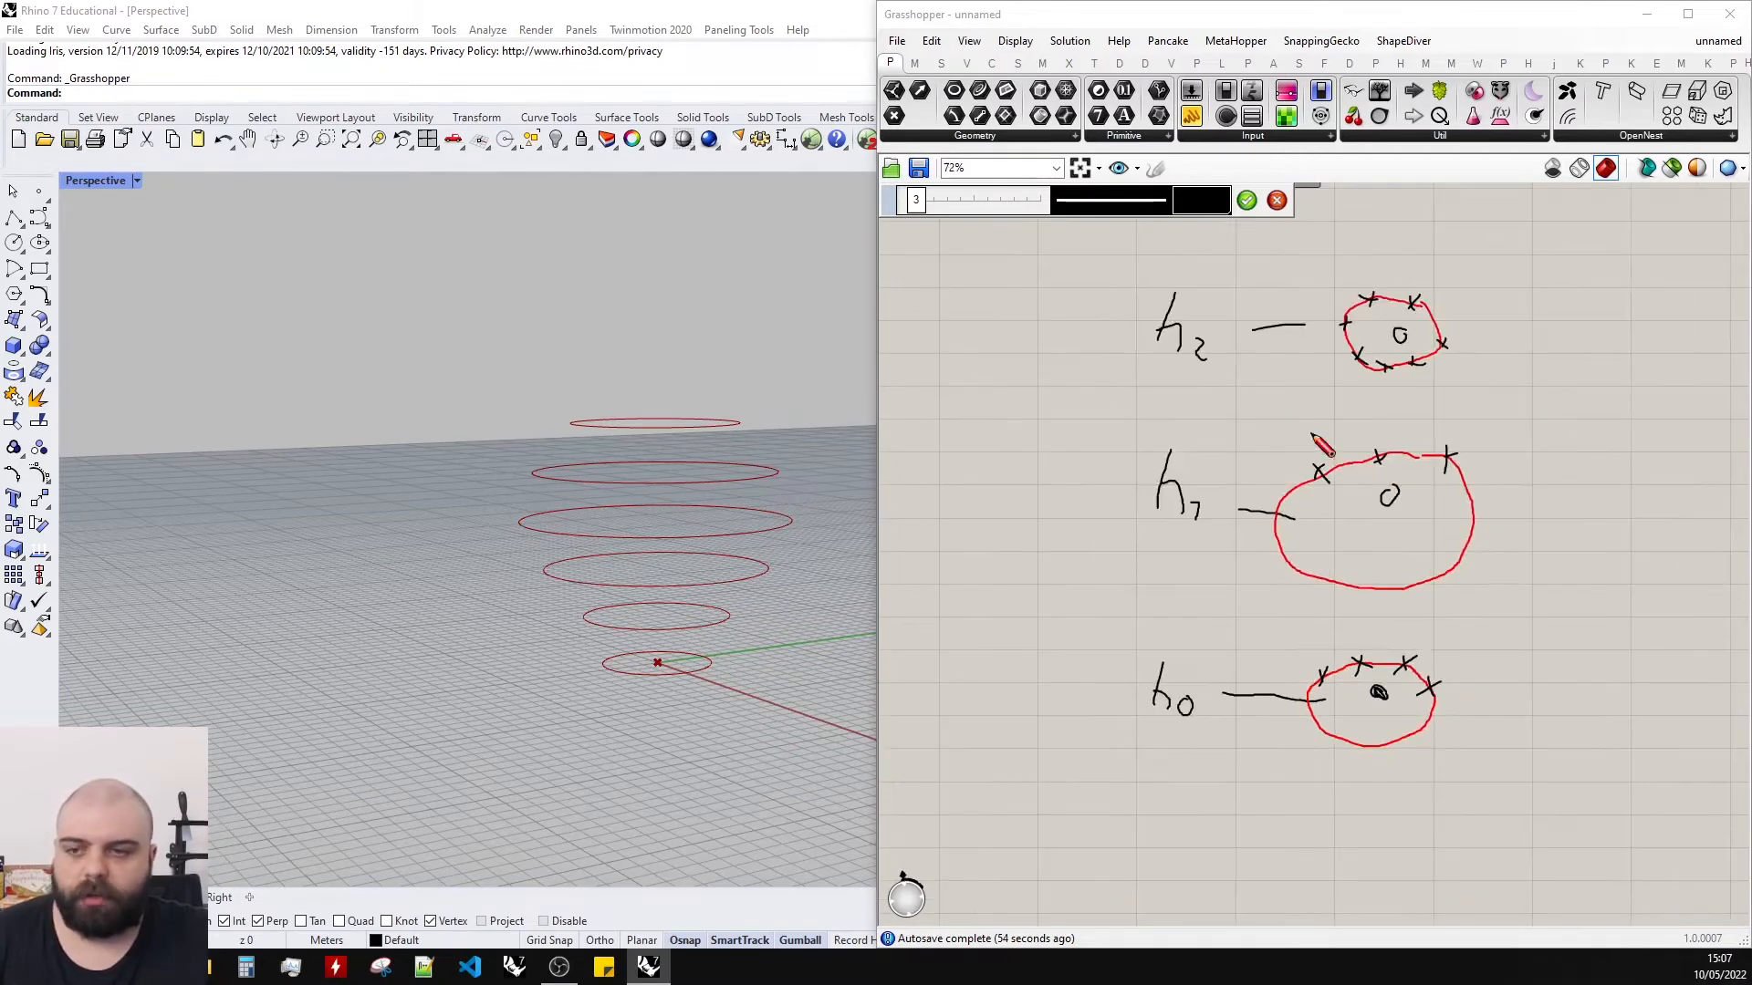
Sketch three profile lines linking the crosses from the h2 circle through h1 down to h0, and accept the sketch.
scroll(1373, 340, "up", 3)
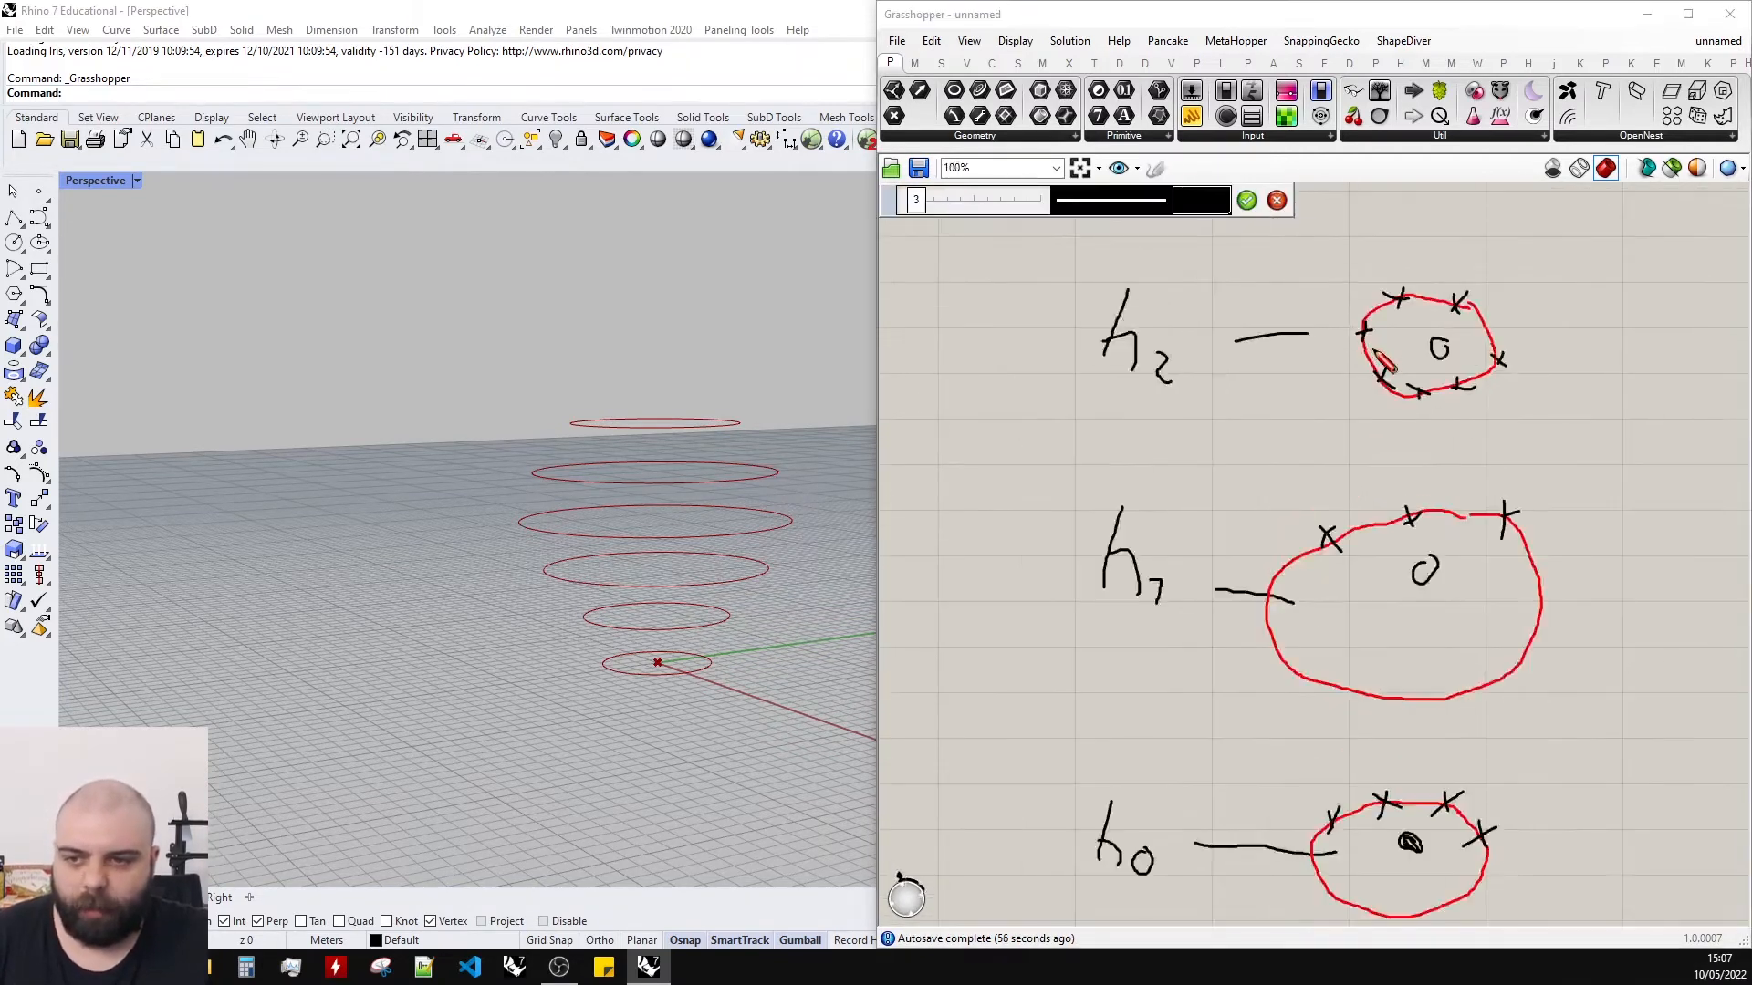
left_click_drag(1368, 334, 1327, 536)
scroll(1316, 376, "down", 4)
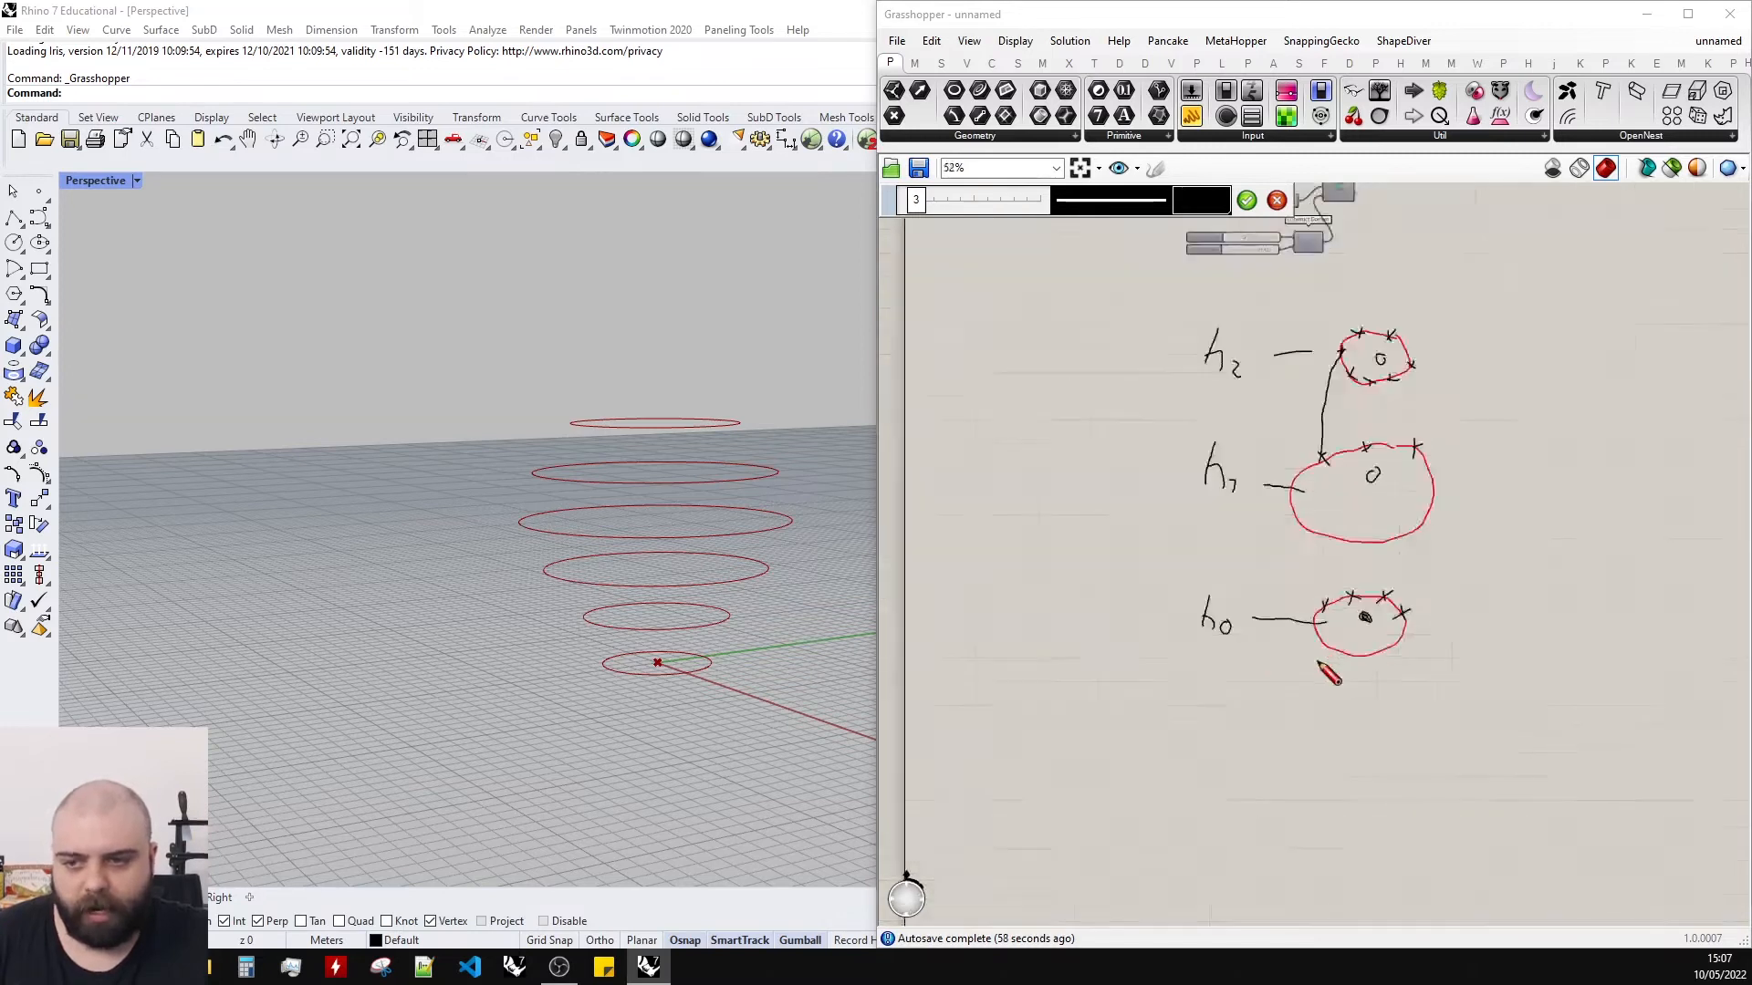
scroll(1321, 659, "up", 4)
left_click_drag(1328, 278, 1332, 589)
scroll(1332, 584, "down", 3)
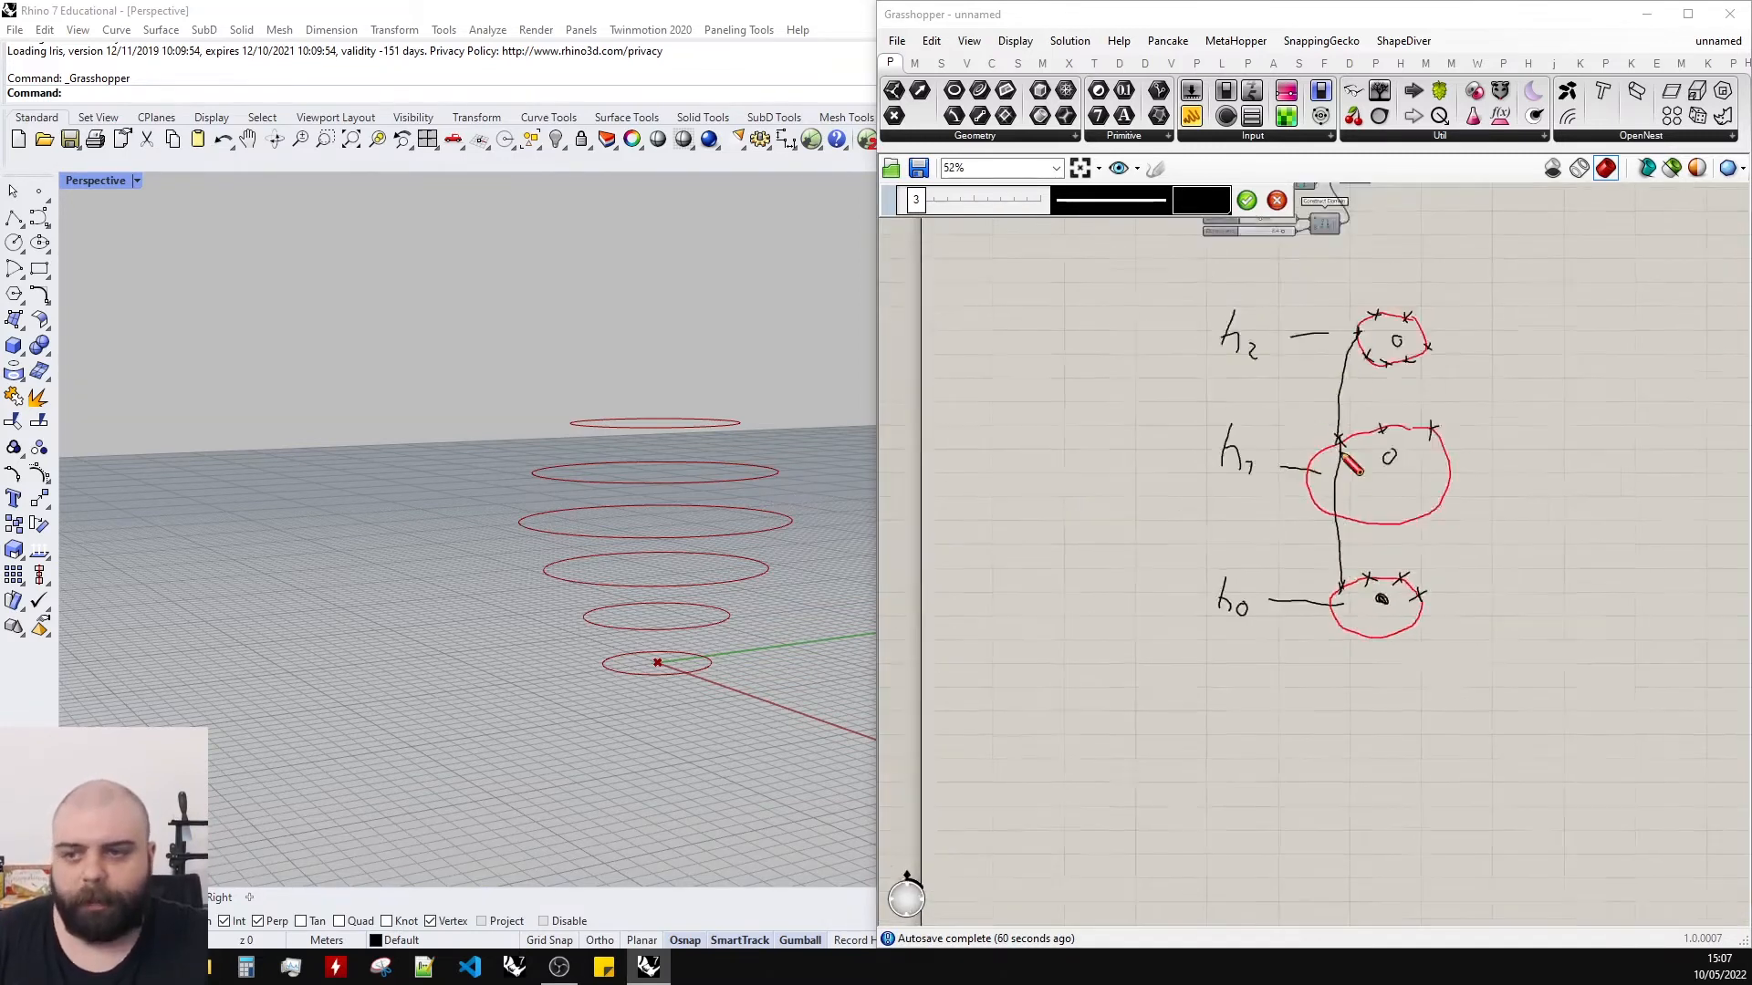
scroll(1409, 278, "up", 3)
mouse_move(1399, 246)
left_mouse_down()
mouse_move(1410, 543)
mouse_move(1365, 766)
left_mouse_up()
mouse_move(1458, 260)
left_mouse_down()
mouse_move(1497, 556)
mouse_move(1446, 757)
left_mouse_up()
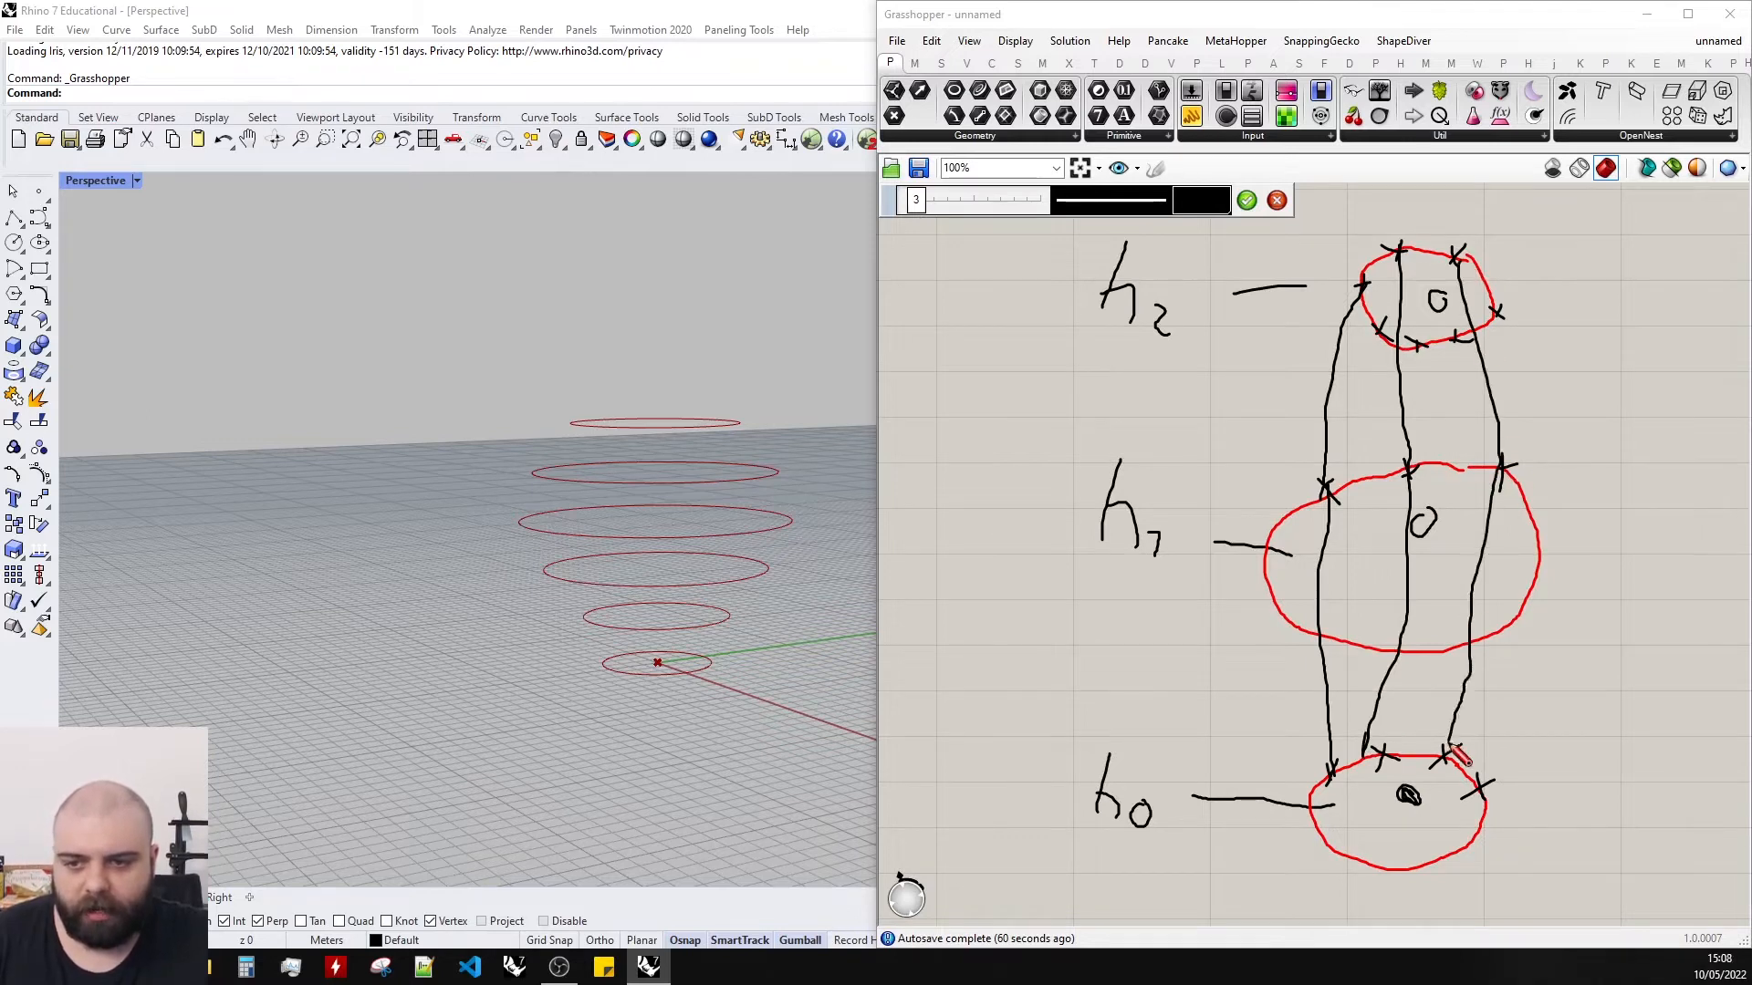
left_click(1247, 201)
Add a Divide Curve component beside Circle and connect Circle's C output to its C input.
scroll(1380, 493, "down", 2)
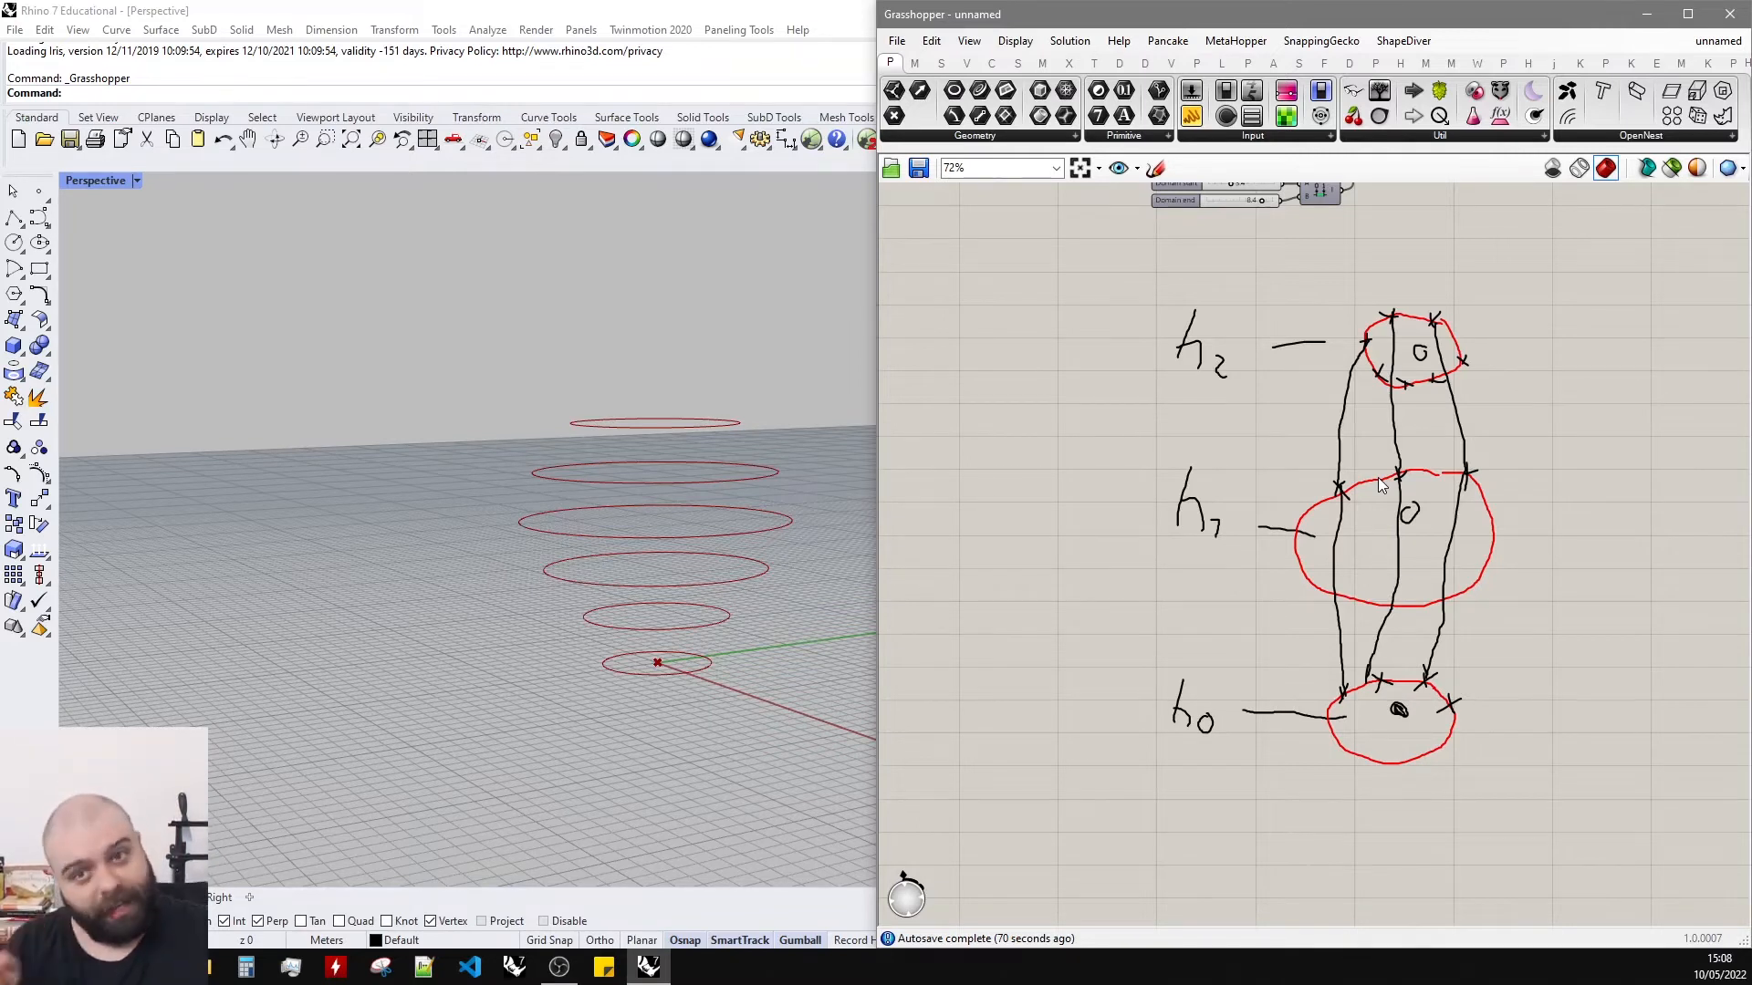
scroll(1546, 417, "down", 4)
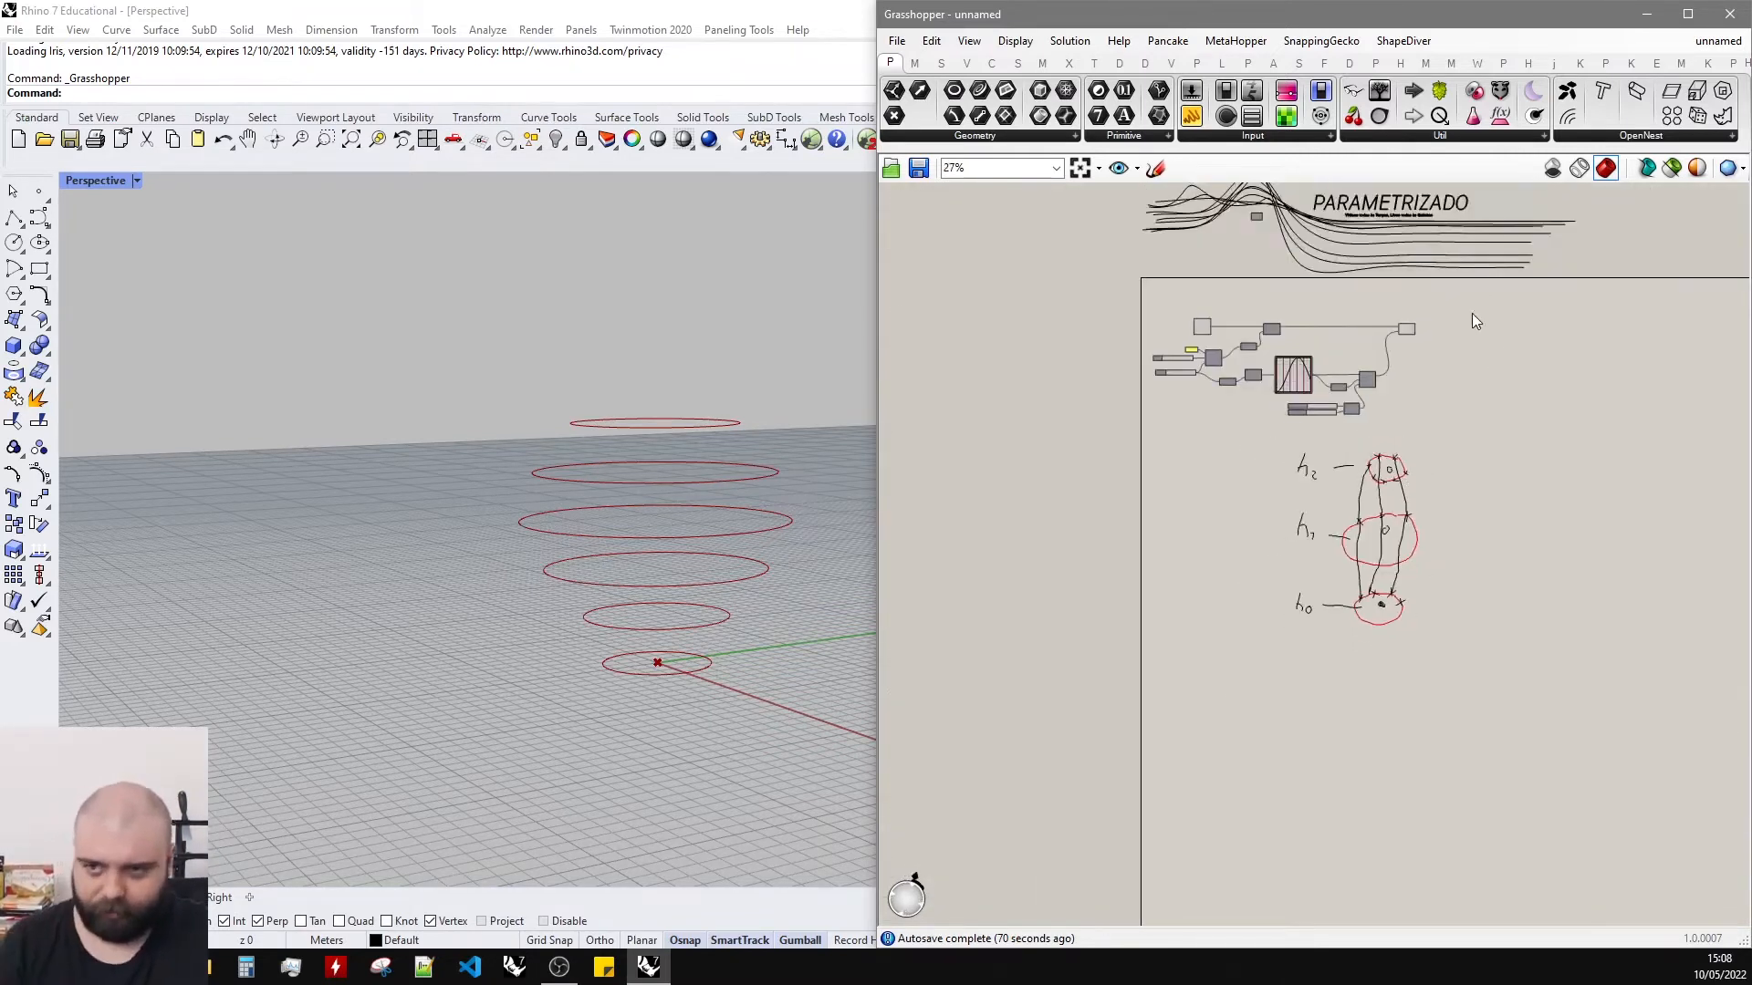
scroll(1433, 410, "up", 1)
scroll(1353, 532, "up", 5)
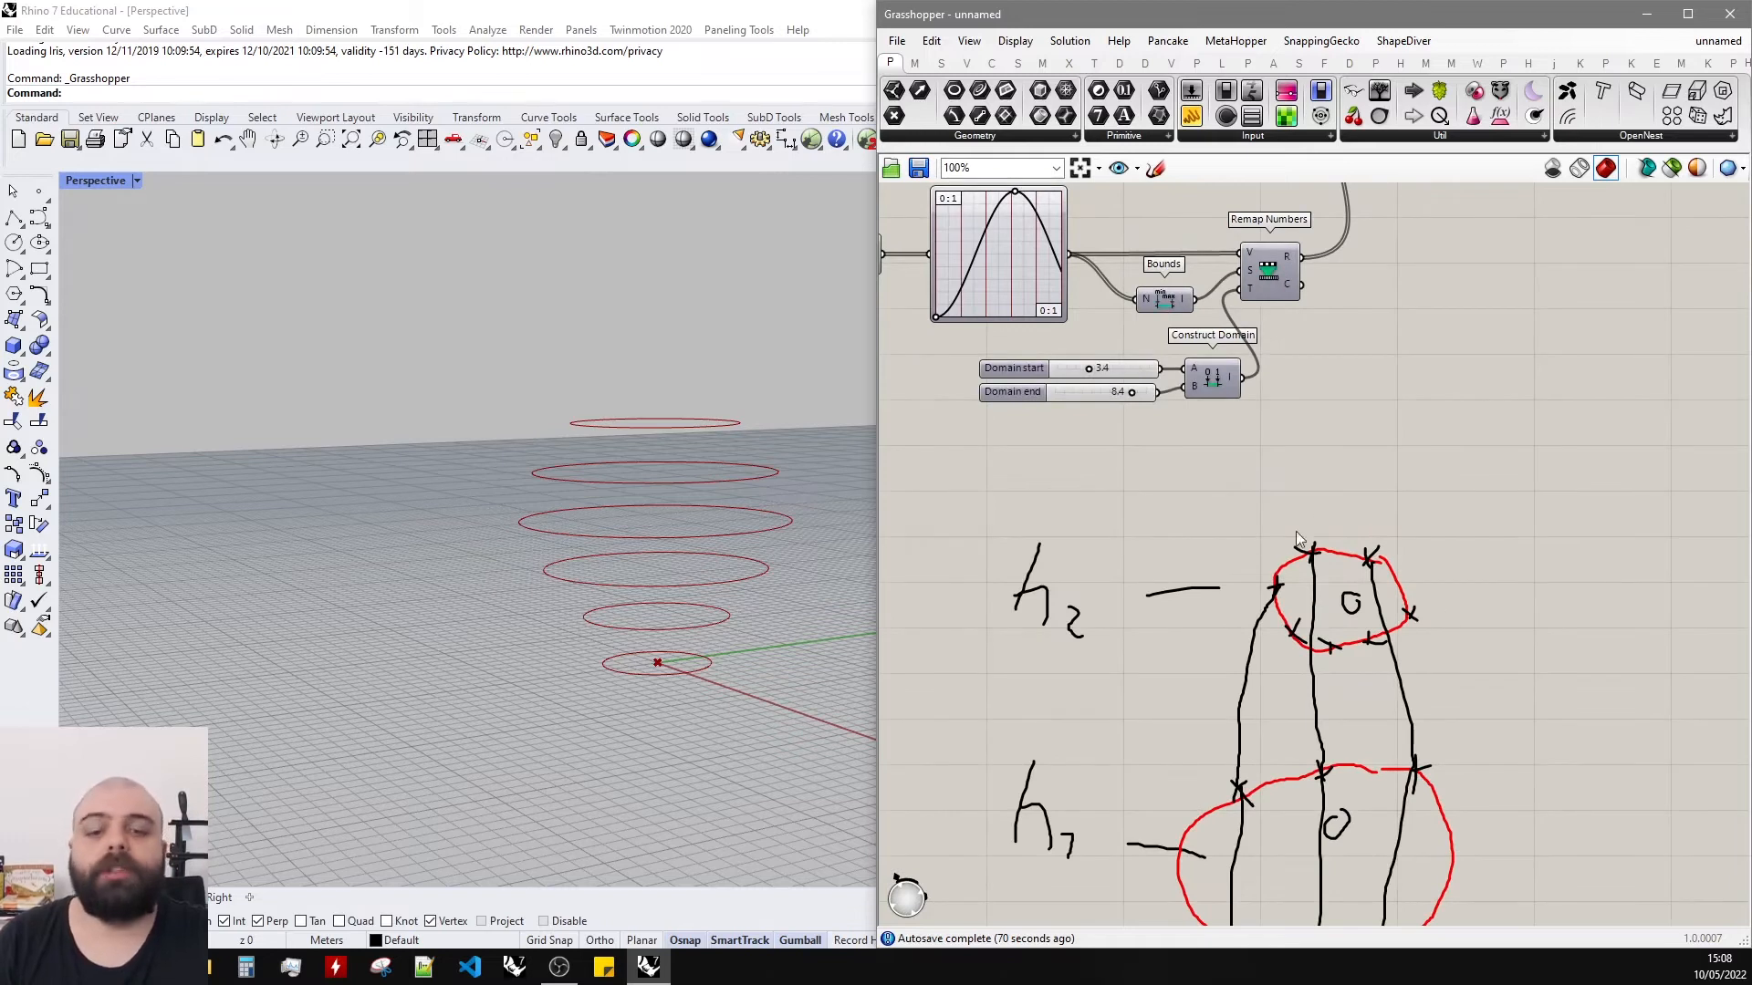
scroll(1300, 540, "down", 5)
scroll(1446, 323, "up", 6)
double_click(1446, 319)
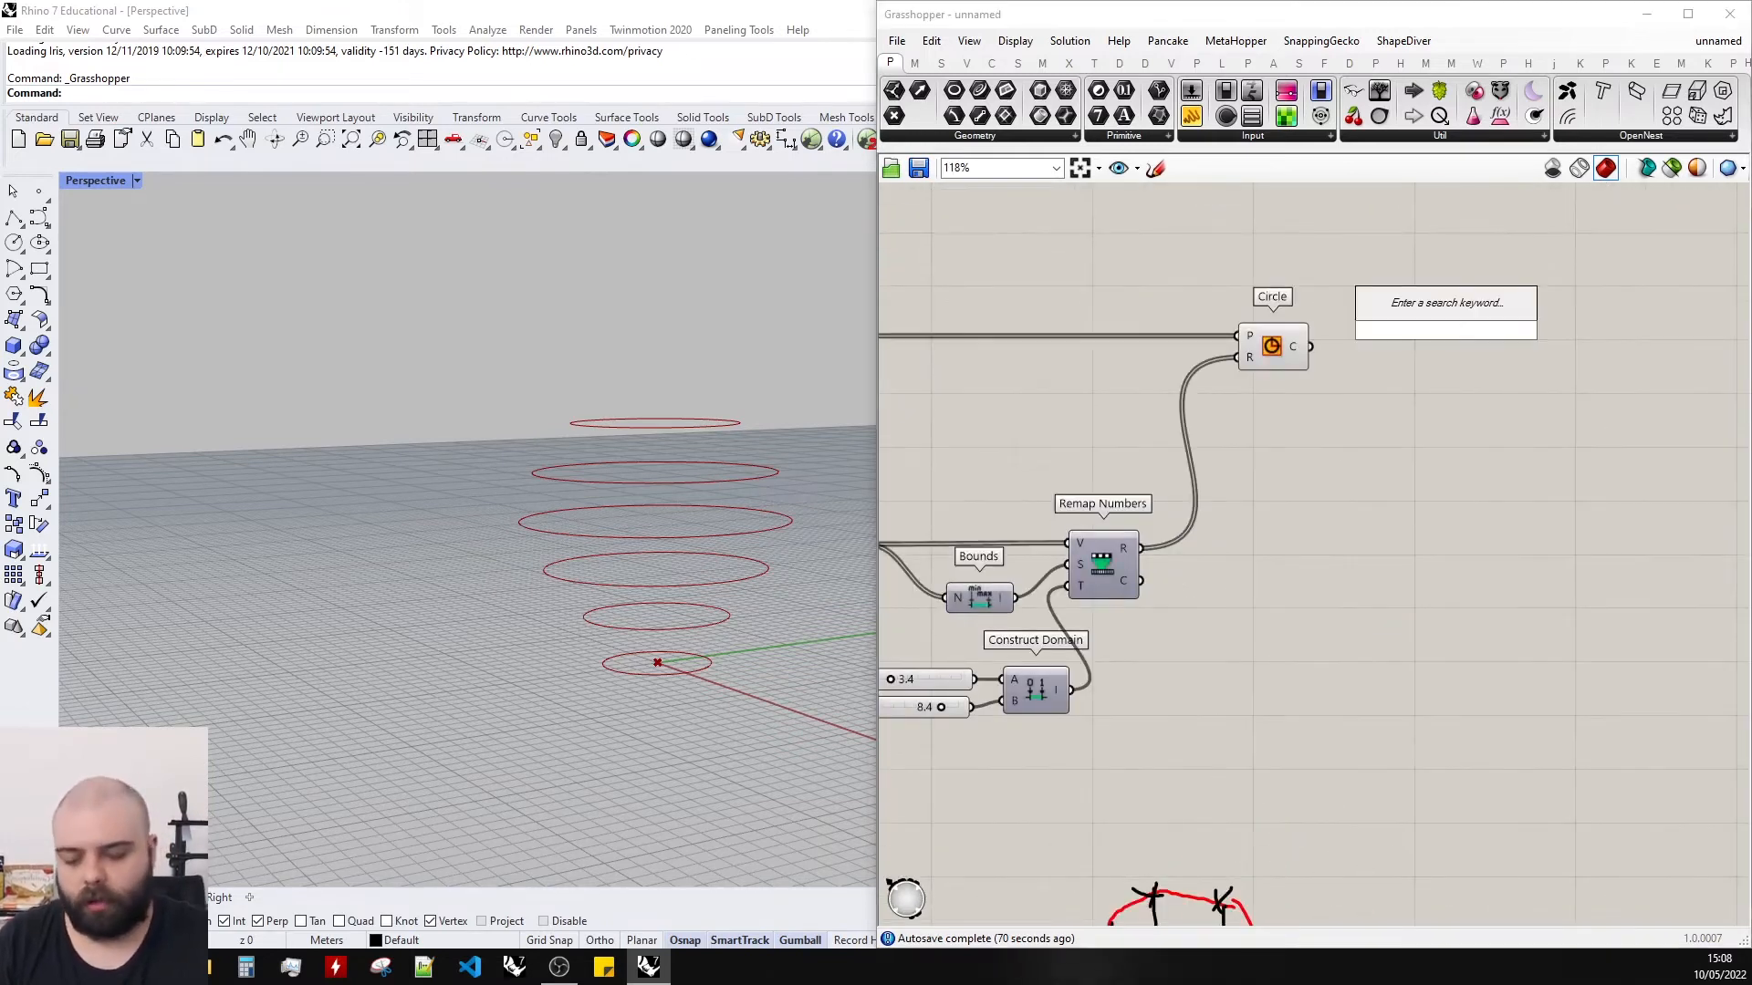
type("divide cu")
left_click(1446, 305)
scroll(1446, 315, "up", 3)
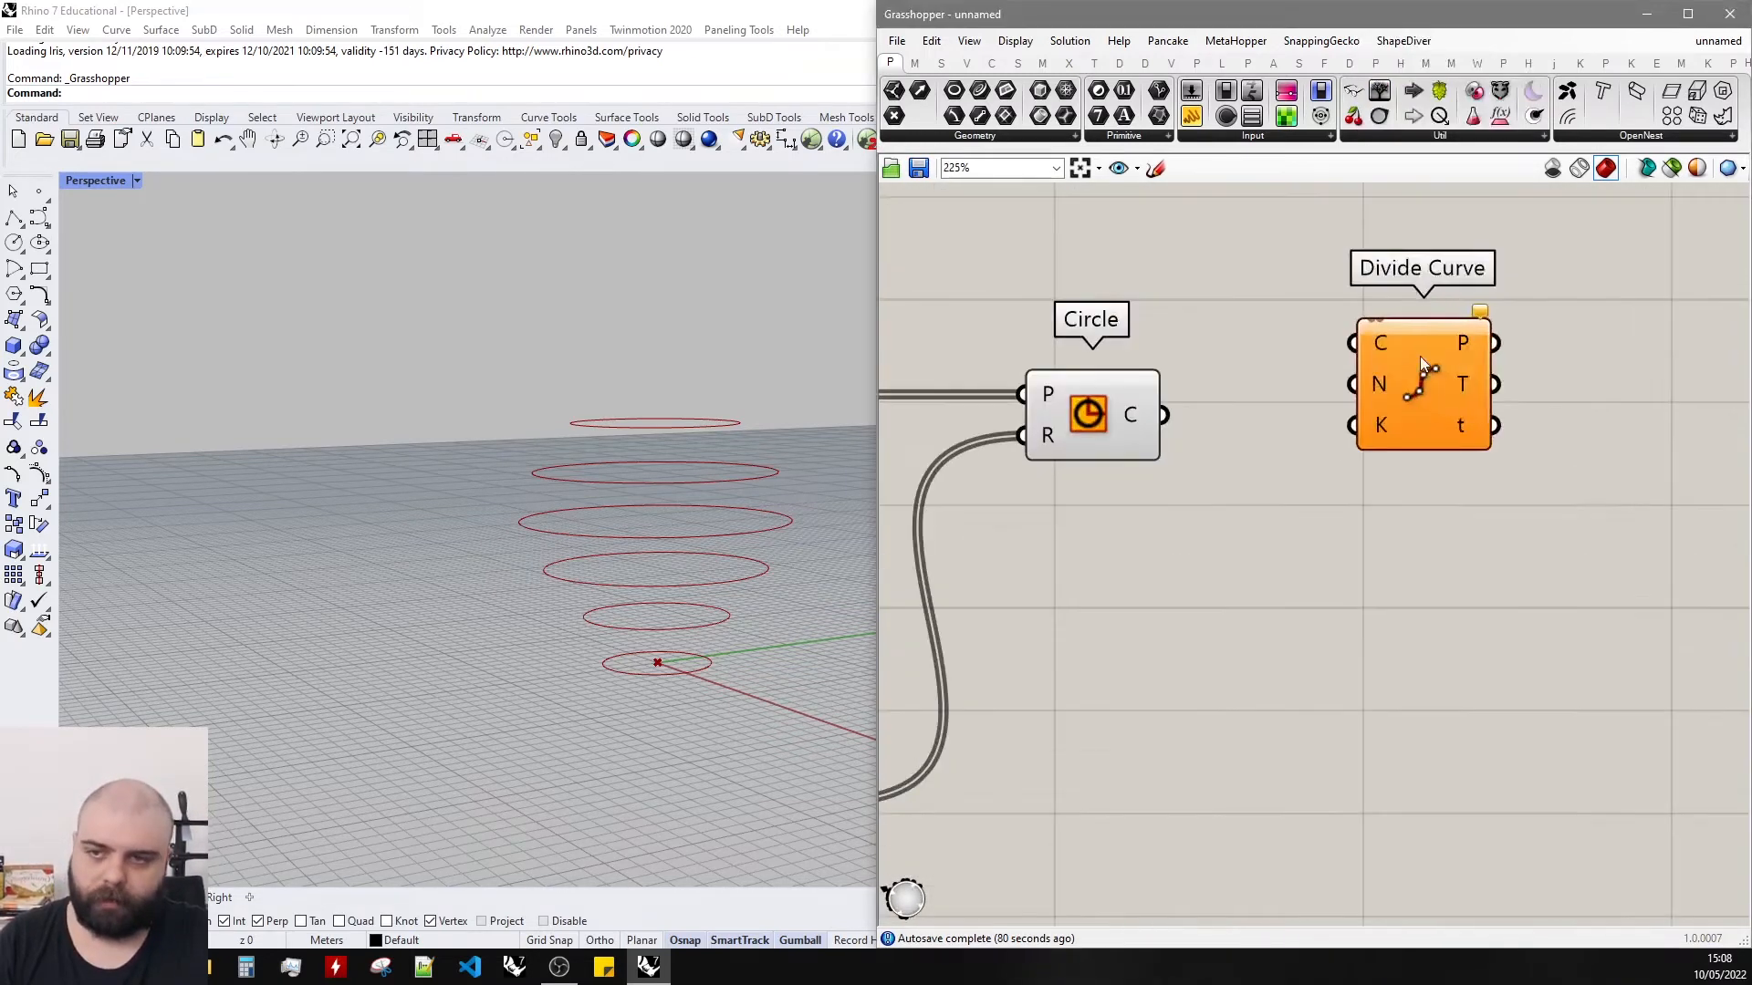
left_click_drag(1420, 356, 1532, 455)
left_click_drag(1169, 424, 1523, 441)
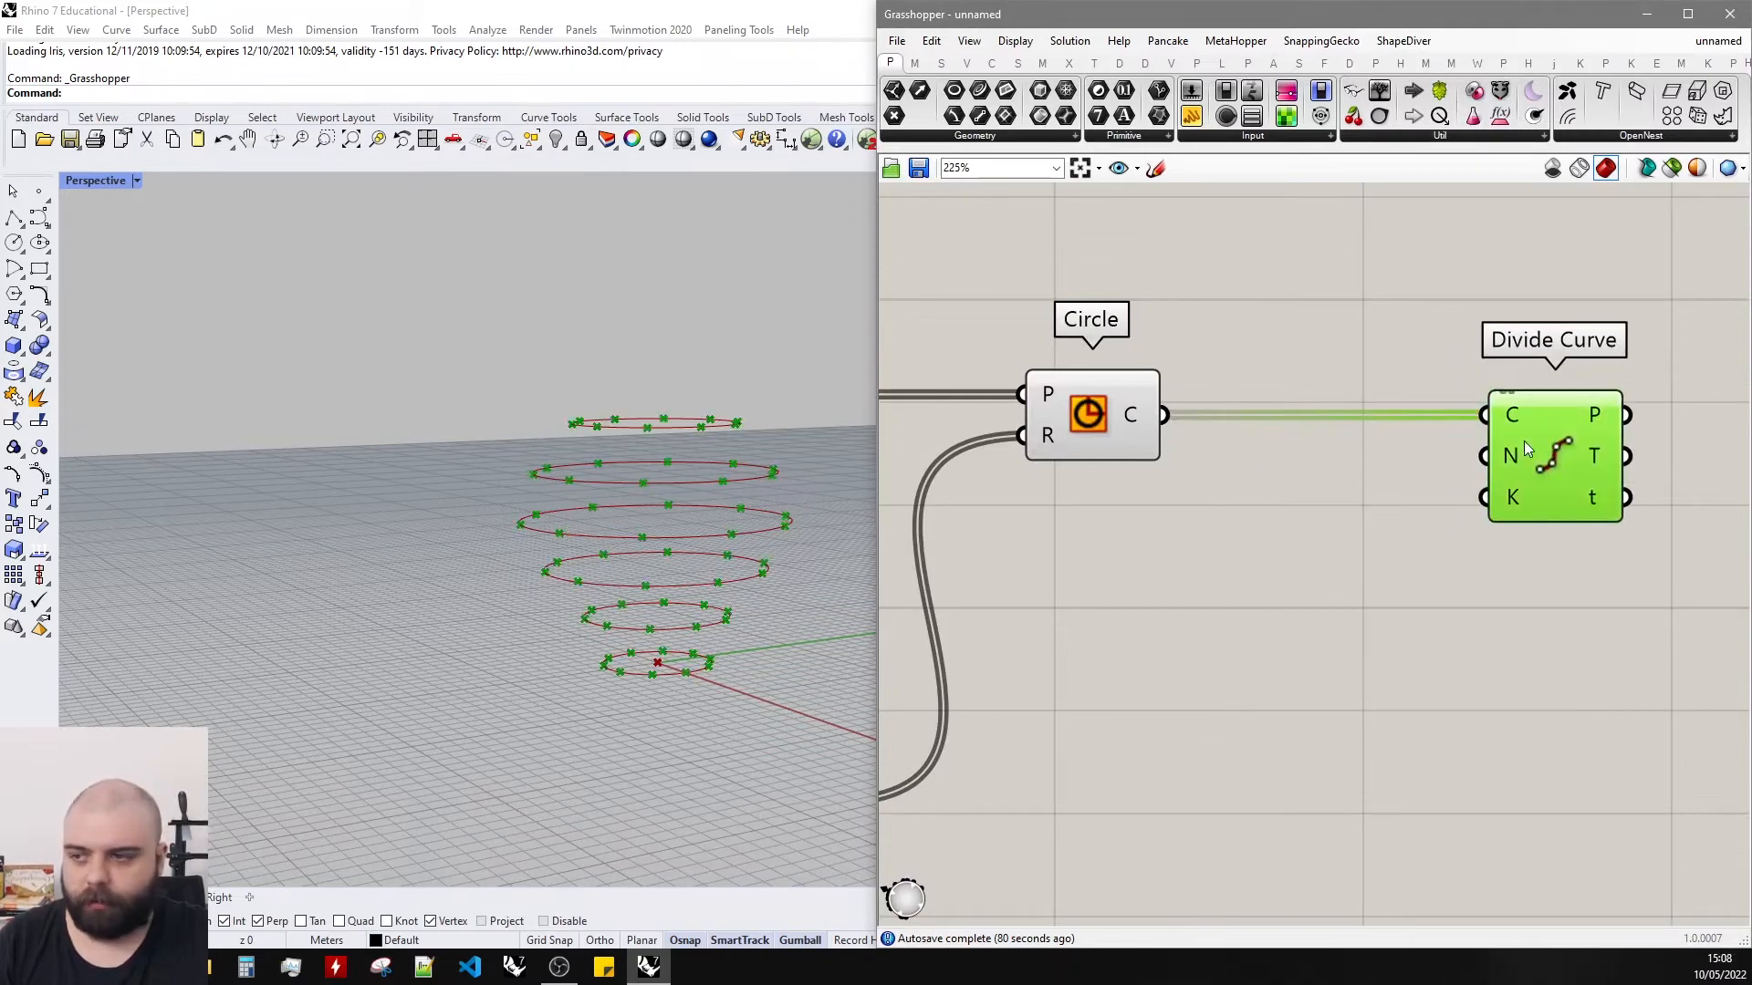
right_click_drag(774, 390, 654, 544)
left_click(1121, 414)
scroll(676, 503, "up", 5)
right_click_drag(658, 395, 589, 498)
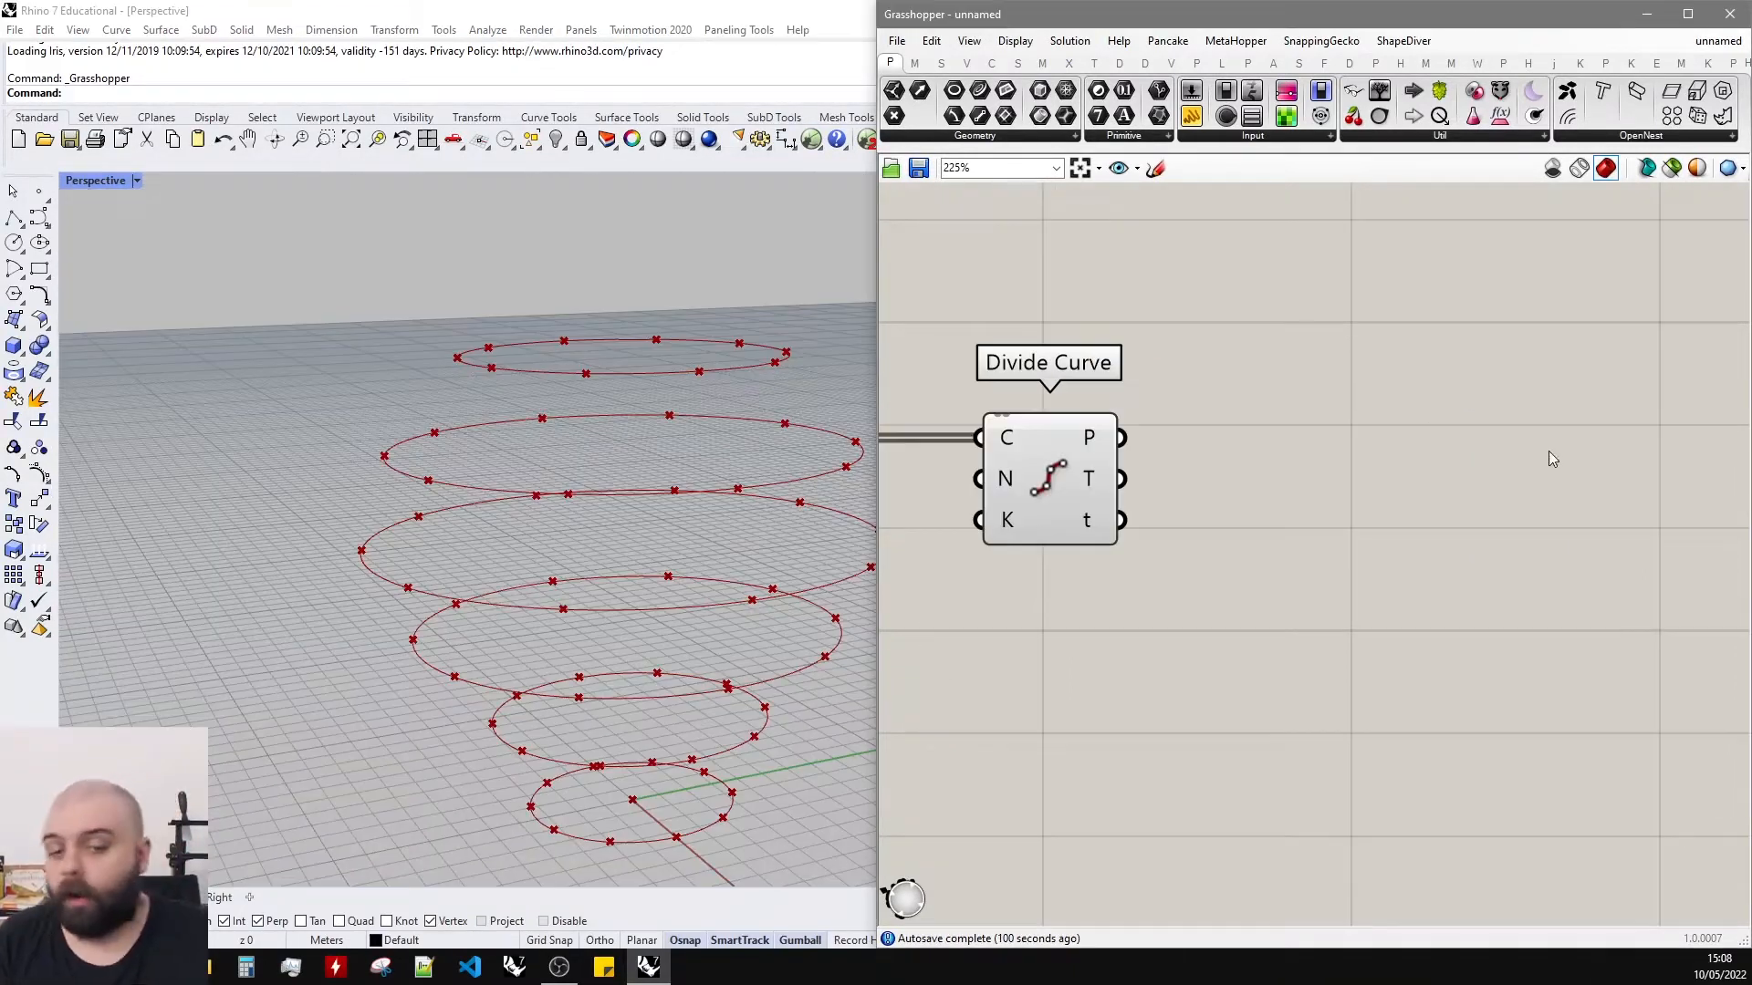
Add a Nurbs Curve component, connect Divide Curve's P output to its V input, and inspect the resulting curves.
double_click(1371, 459)
type("nurbs curve")
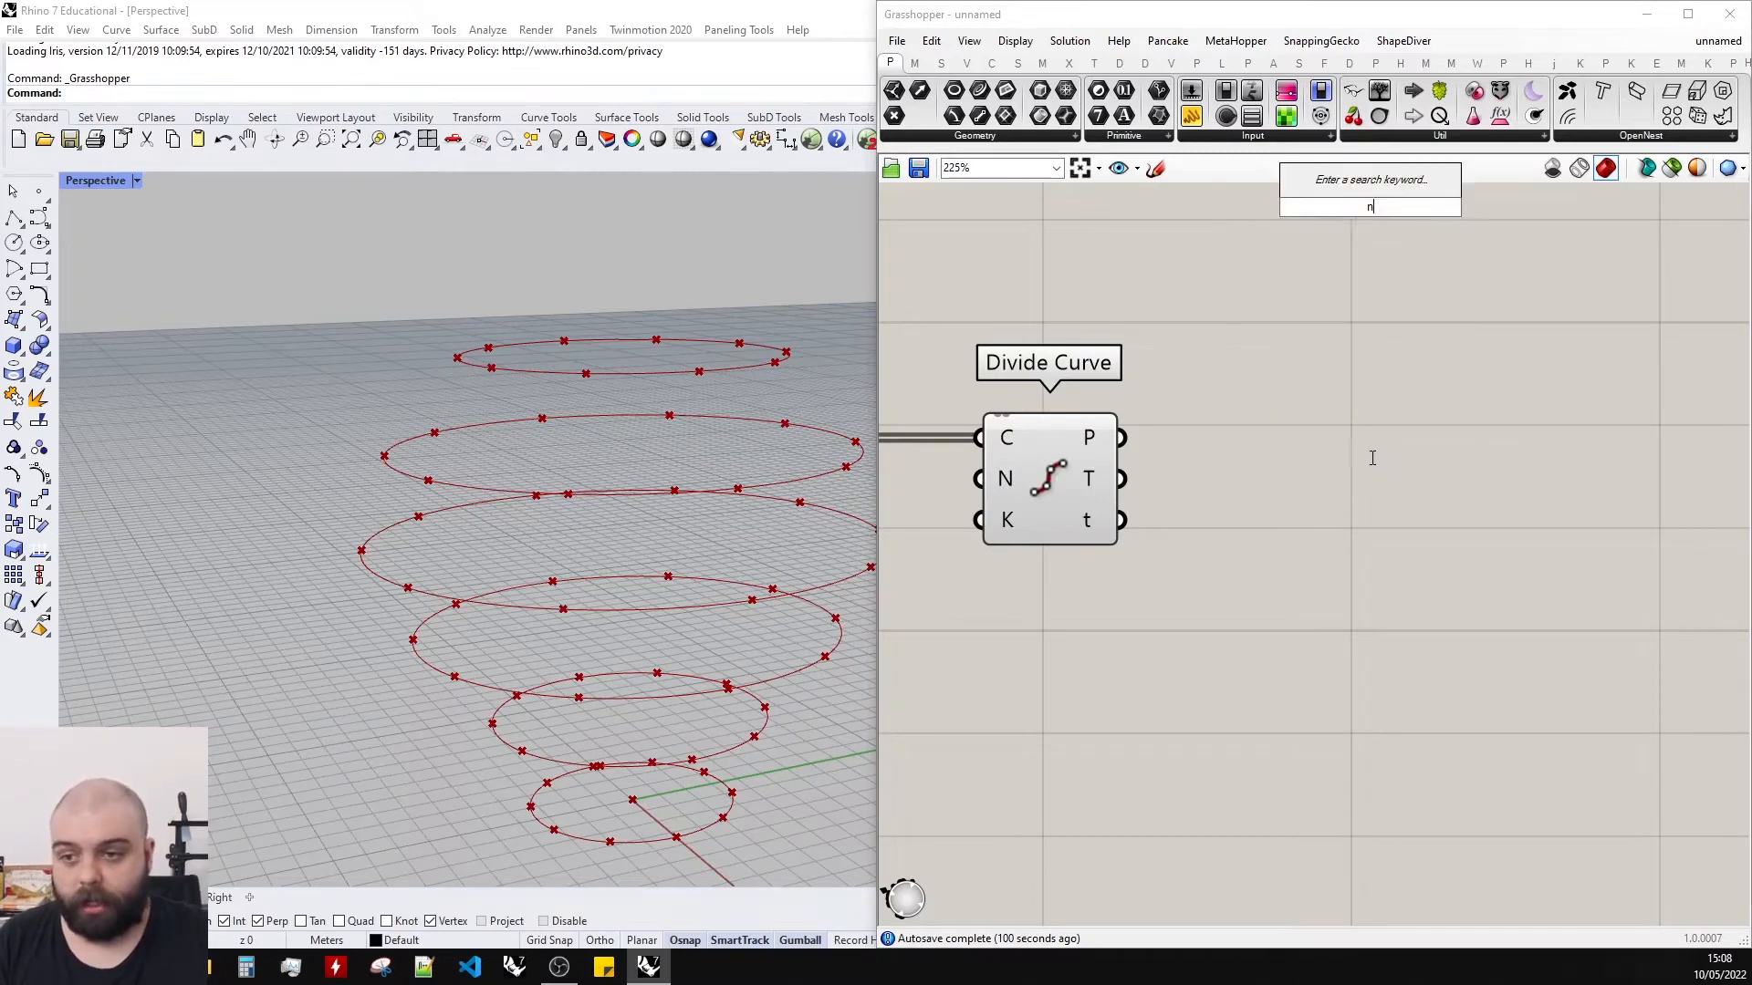
left_click(1374, 437)
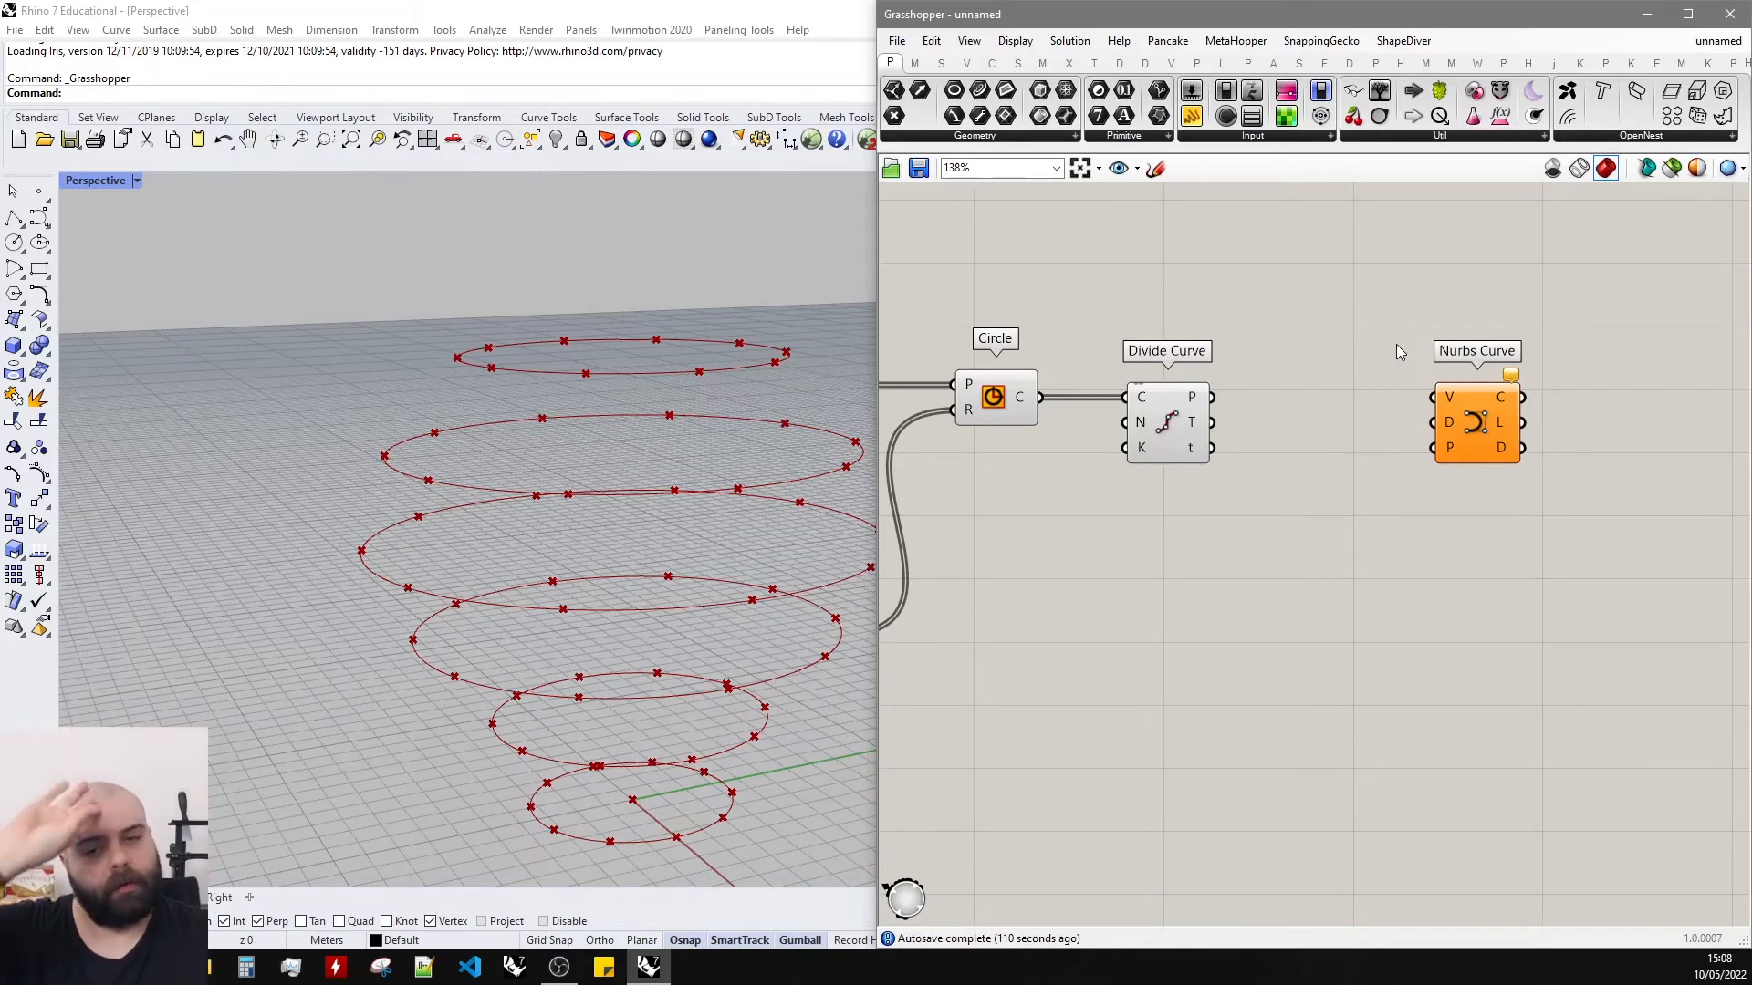
left_click(1183, 449)
left_click(1317, 396)
scroll(1239, 409, "up", 2)
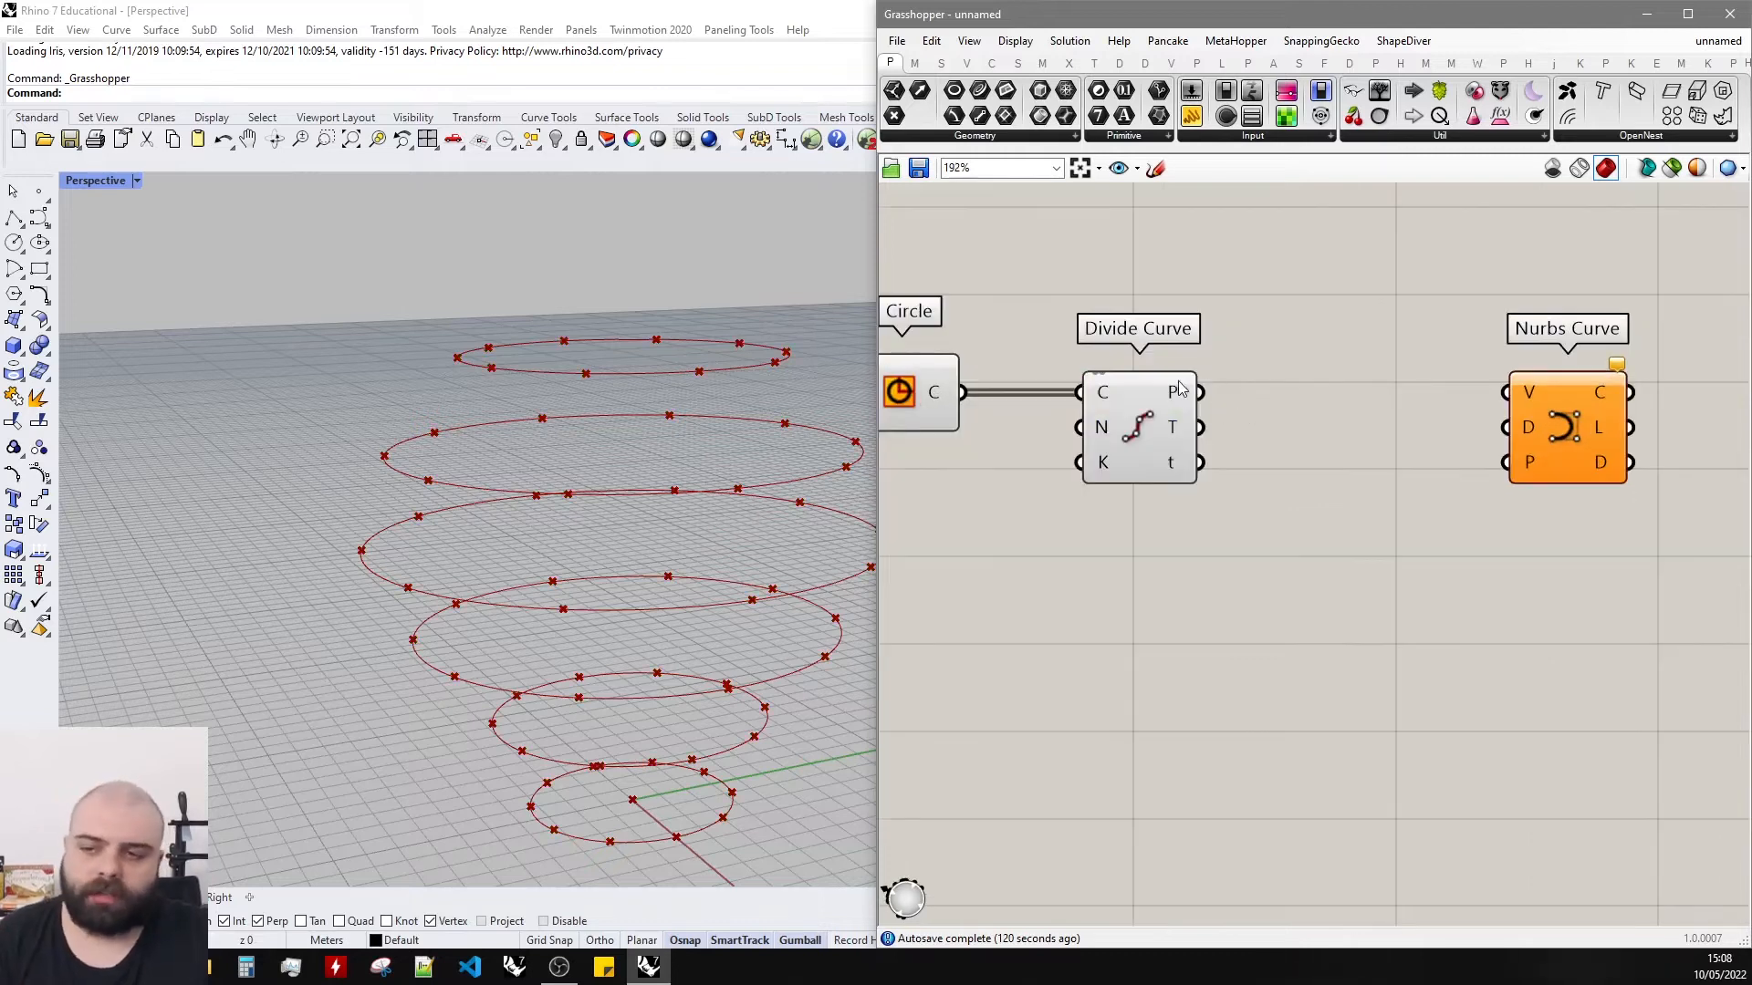
left_click_drag(1202, 394, 1506, 392)
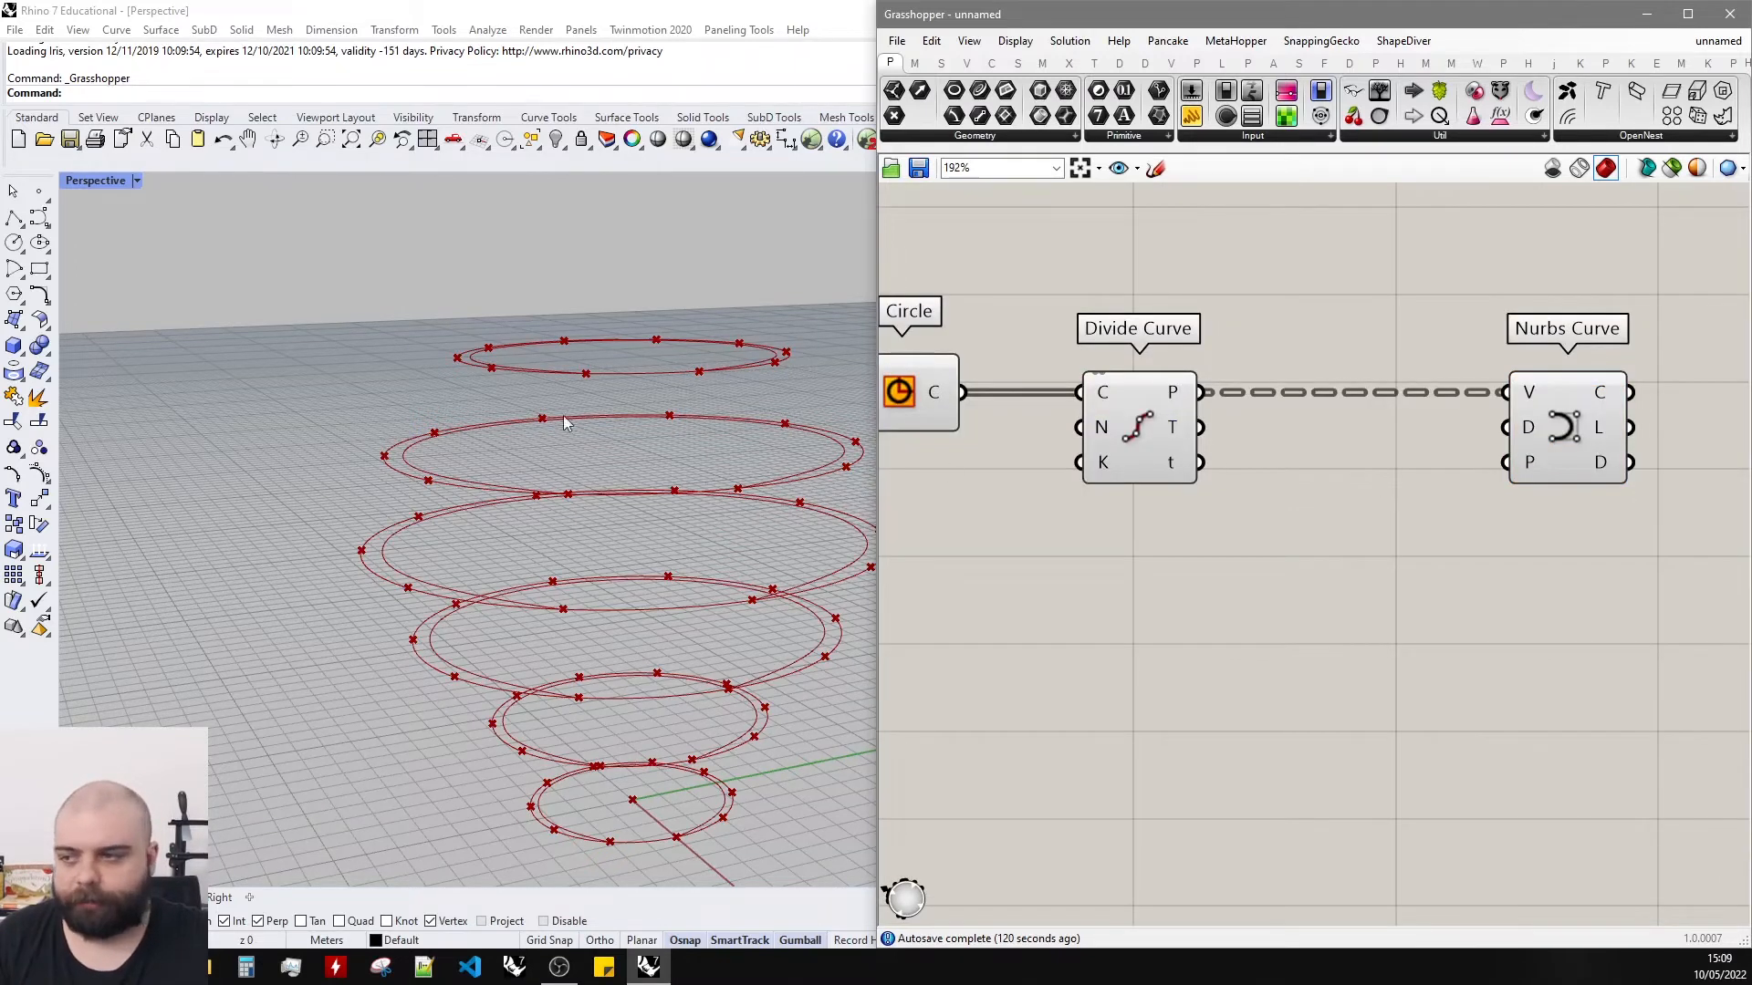
scroll(564, 418, "down", 4)
right_click_drag(566, 420, 572, 511)
left_click(1596, 428)
right_click_drag(674, 538, 479, 515)
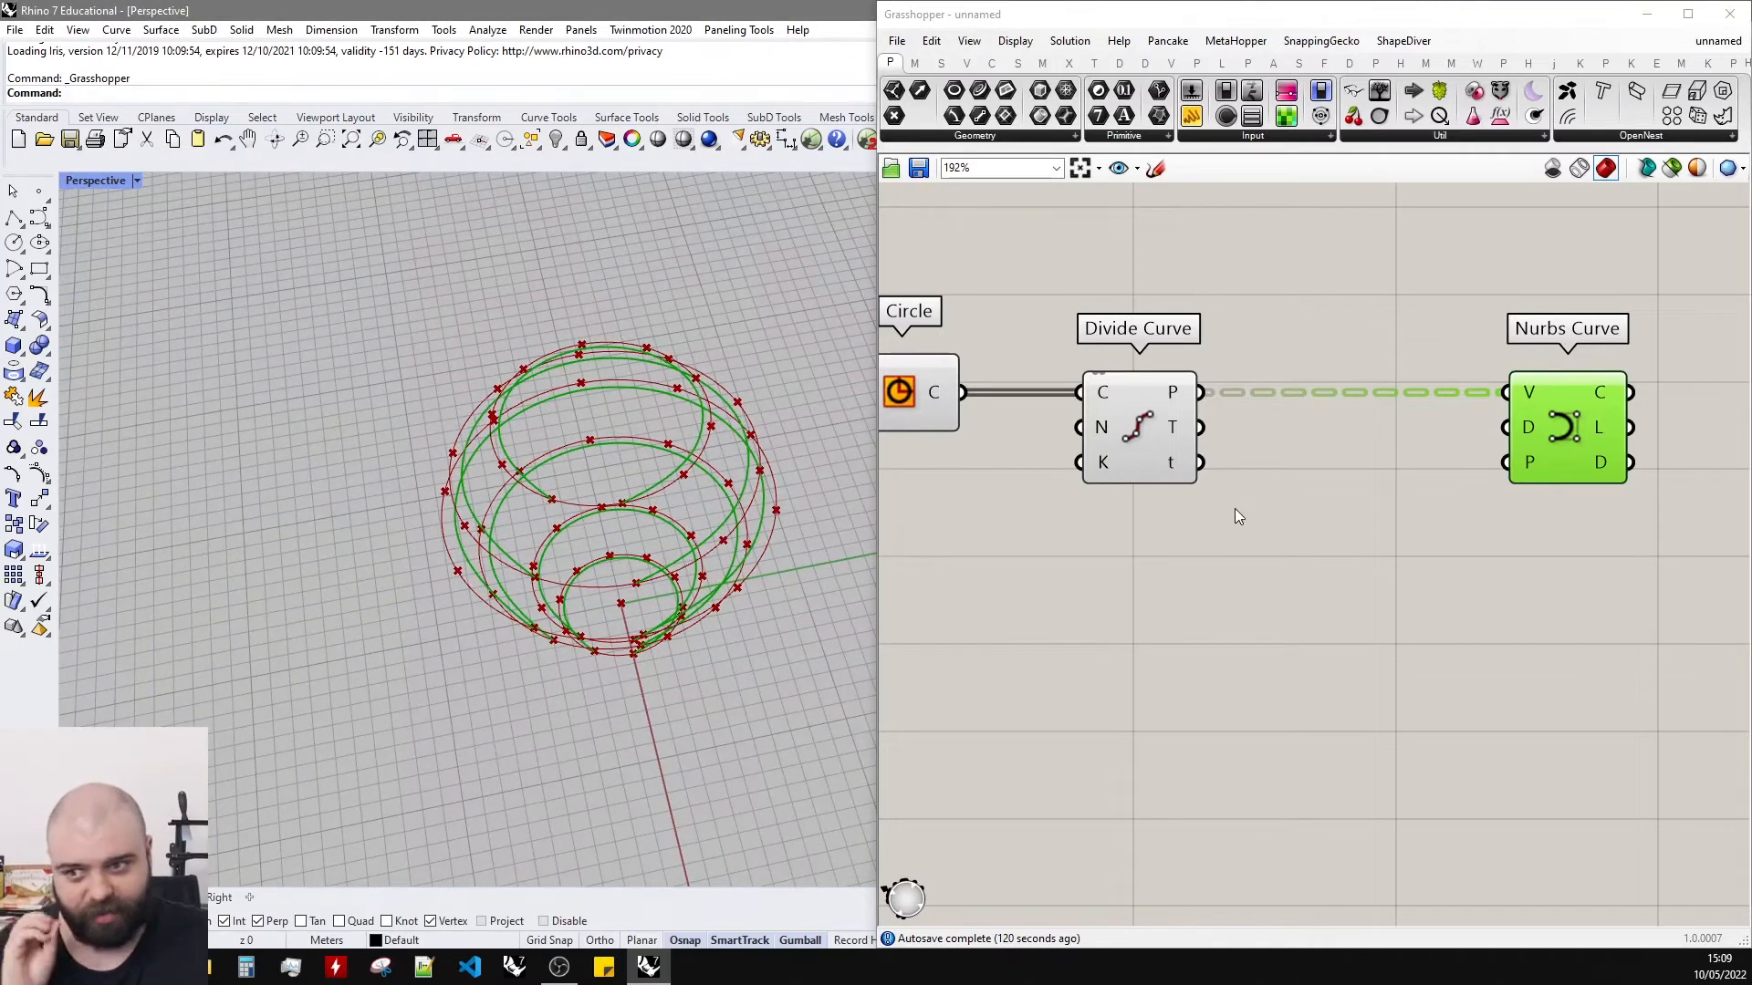
right_click_drag(673, 618, 721, 429)
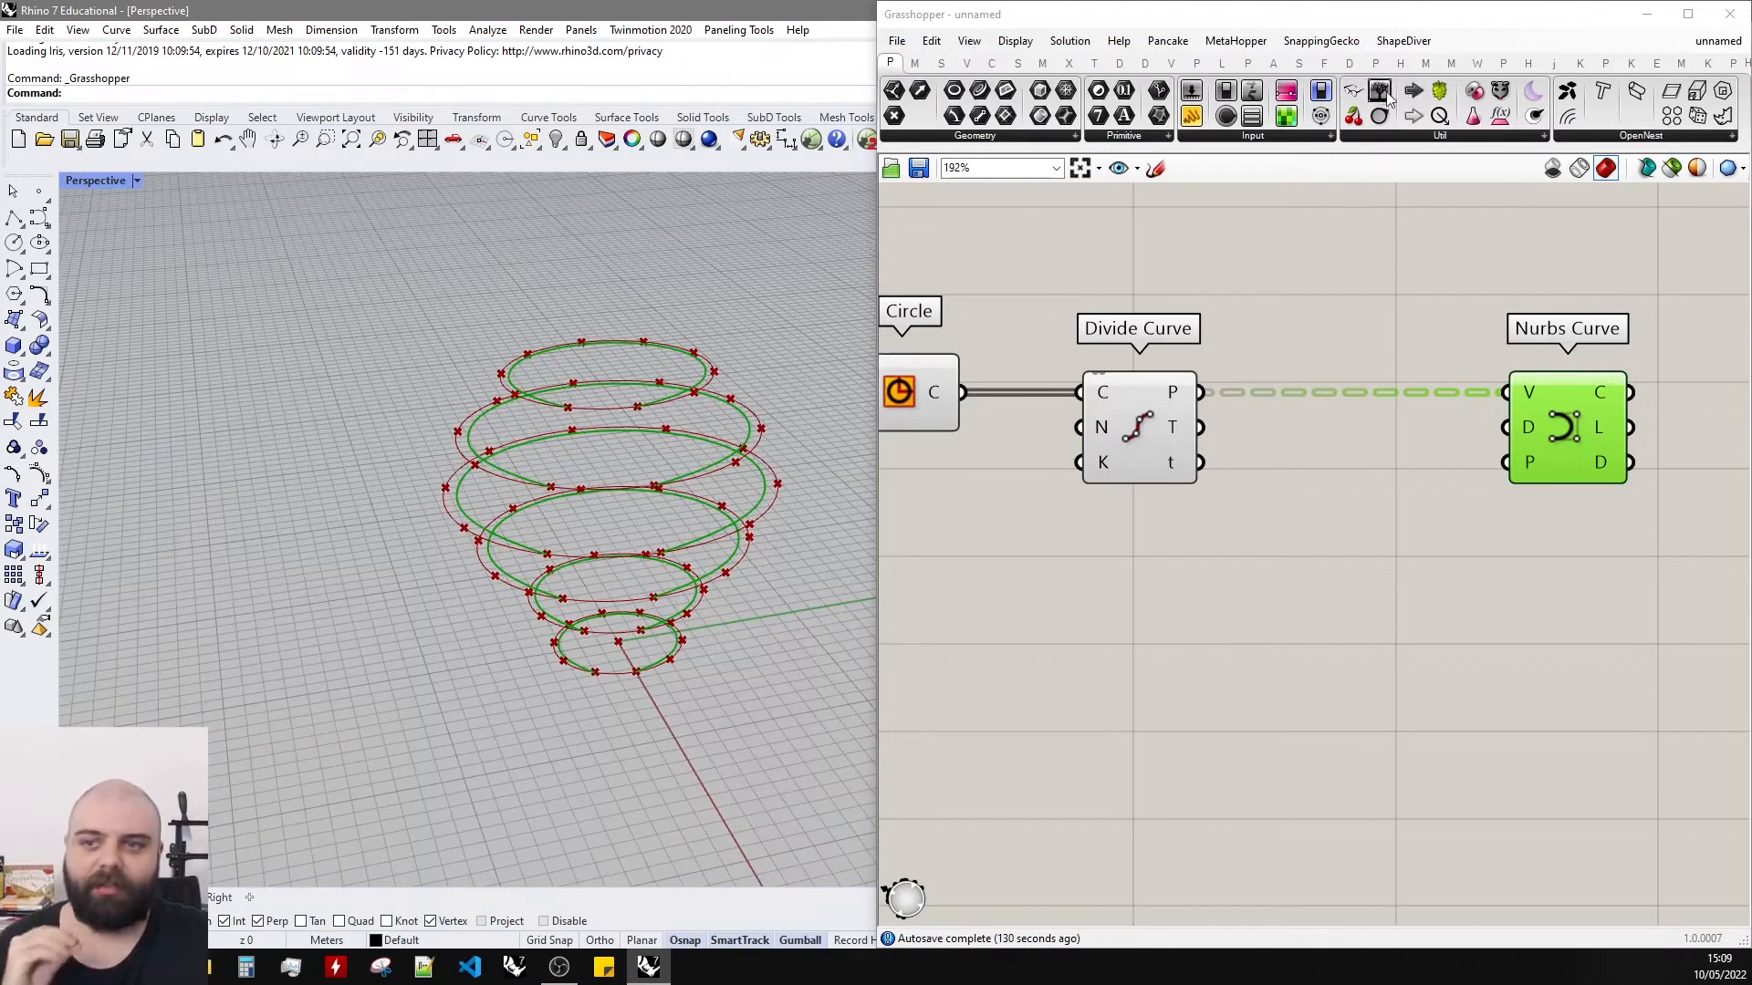
Attach a Param Viewer to Divide Curve's P output, display its data as an enlarged tree diagram, and place it below the components.
left_click_drag(1383, 94, 1426, 511)
left_click_drag(1201, 393, 1252, 507)
scroll(1254, 474, "down", 2)
scroll(1357, 482, "up", 2)
double_click(1359, 478)
left_click_drag(1381, 479, 1388, 576)
left_click_drag(1493, 621, 1558, 663)
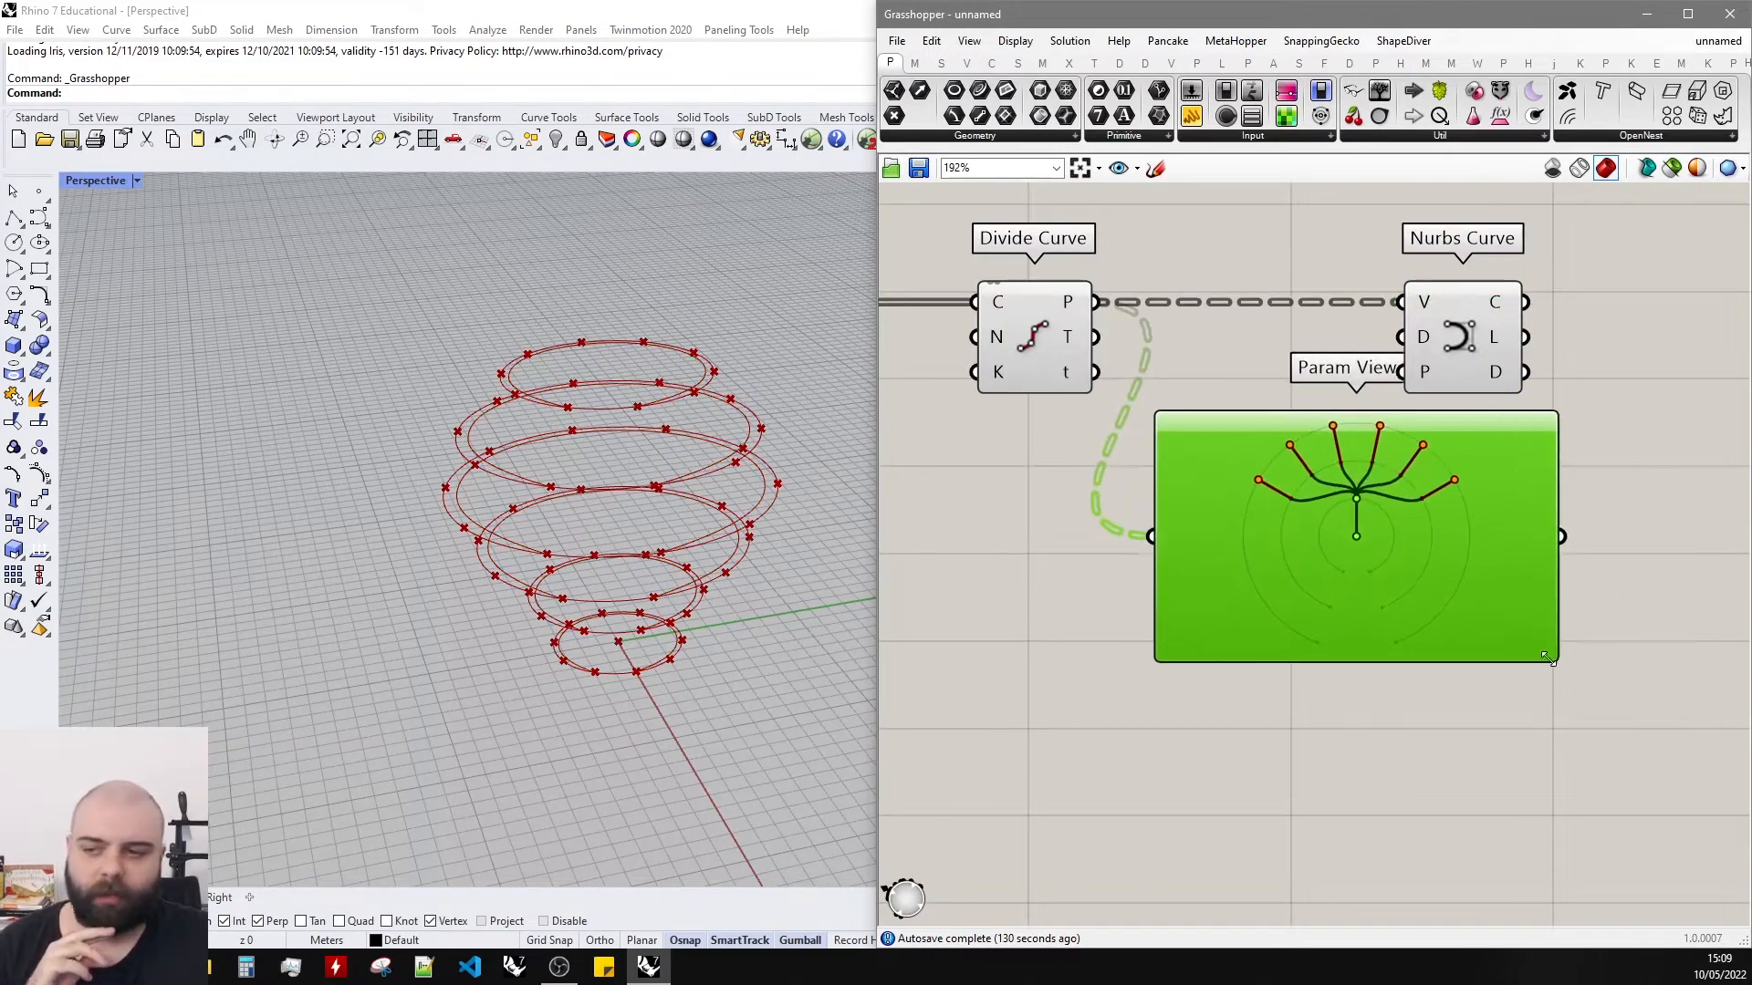
right_click_drag(809, 578, 730, 369)
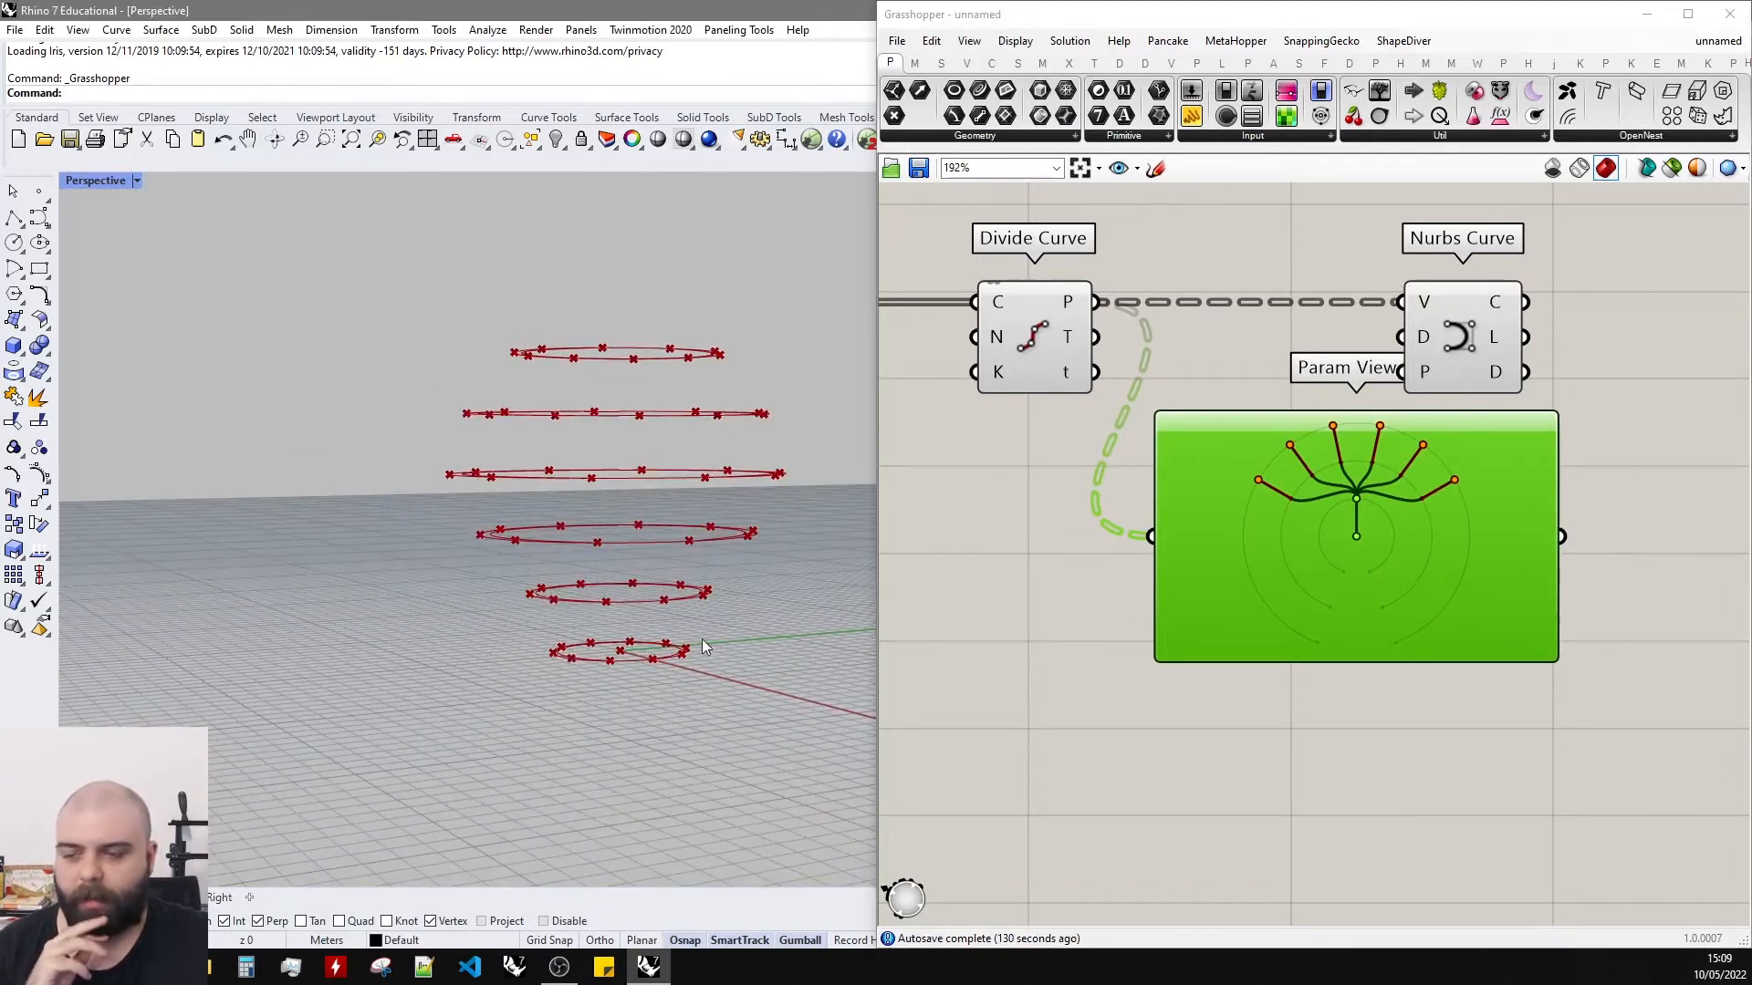
left_click_drag(1339, 518, 1370, 637)
left_click(1246, 435)
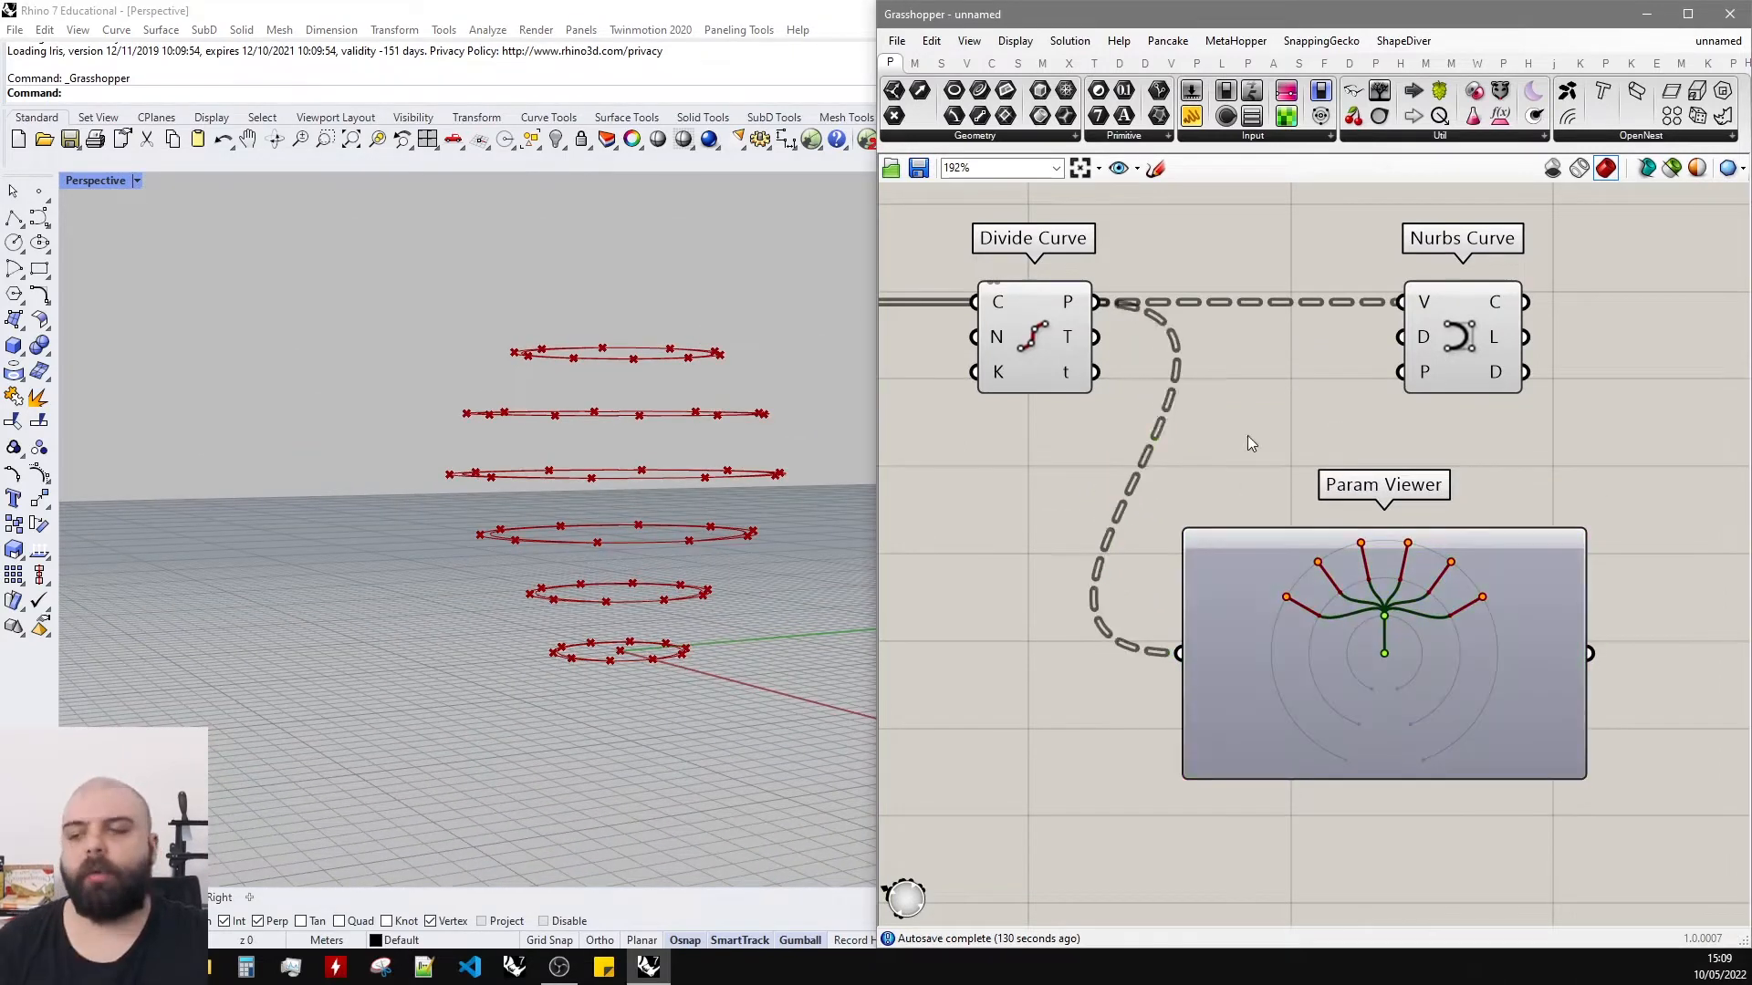
Add a Flip Matrix component fed by Divide Curve's P output and place it above the wire to Nurbs Curve.
double_click(1246, 435)
type("flip mat")
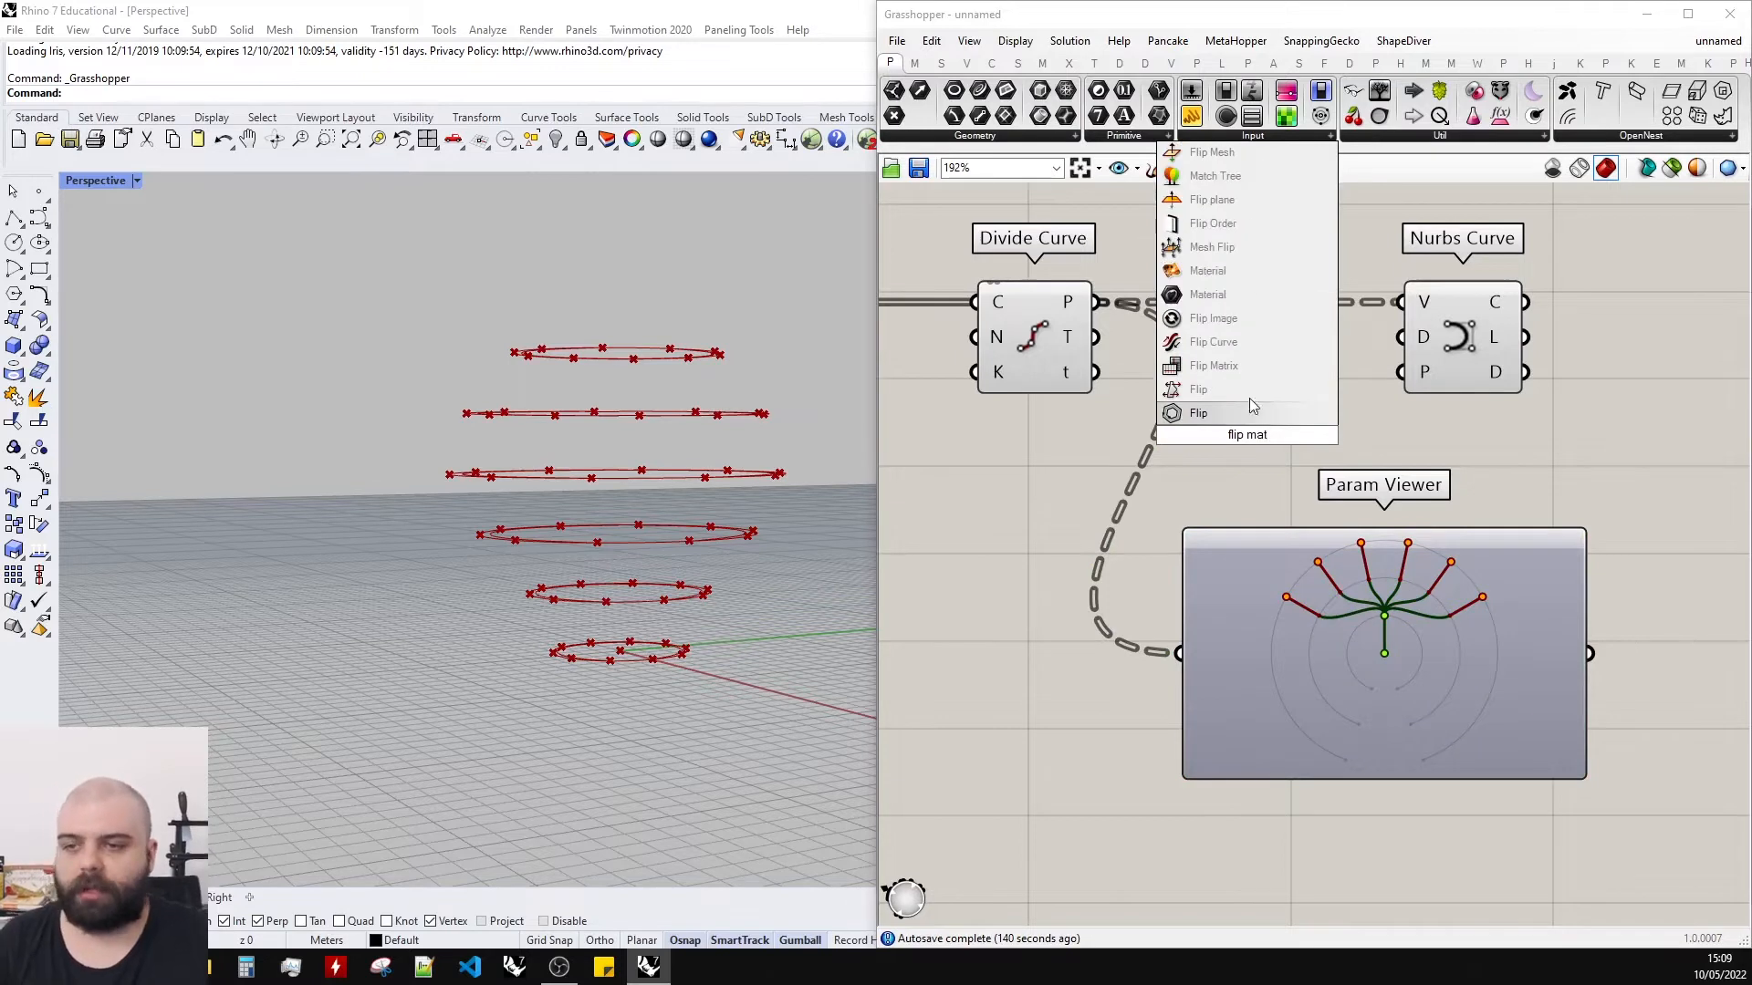
left_click(1255, 367)
left_click_drag(1108, 302, 1183, 435)
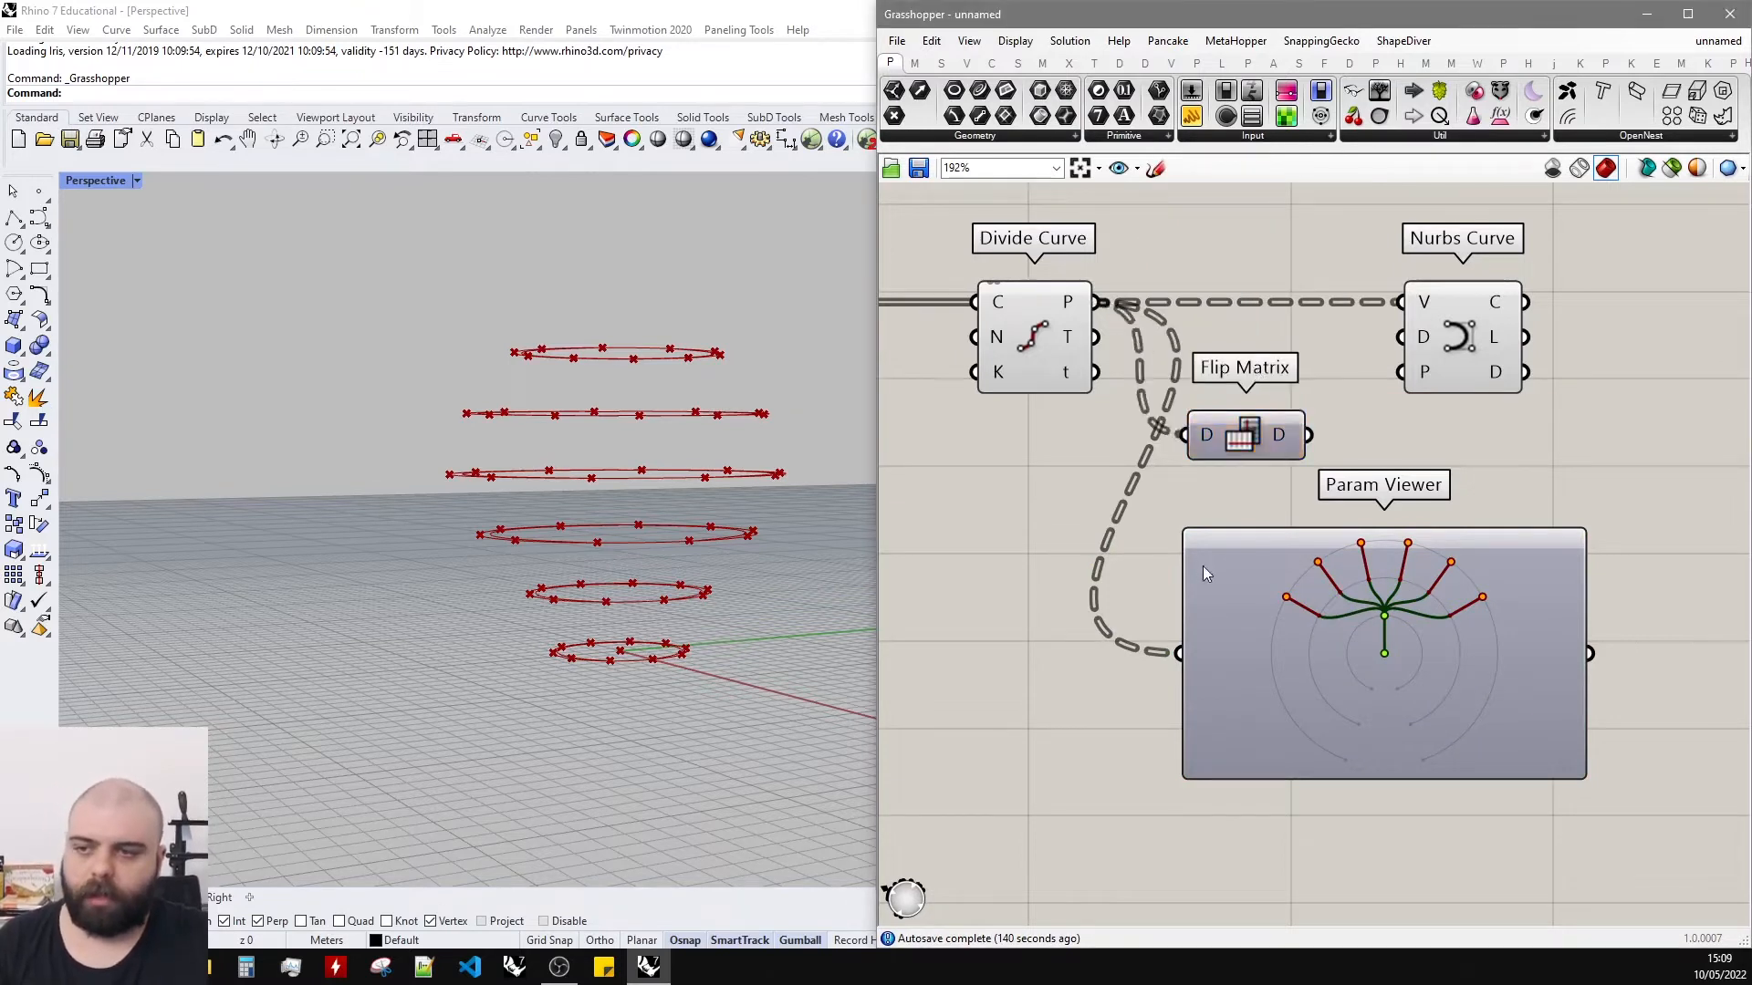
right_click_drag(1203, 566, 1173, 675)
left_click_drag(1220, 547, 1208, 335)
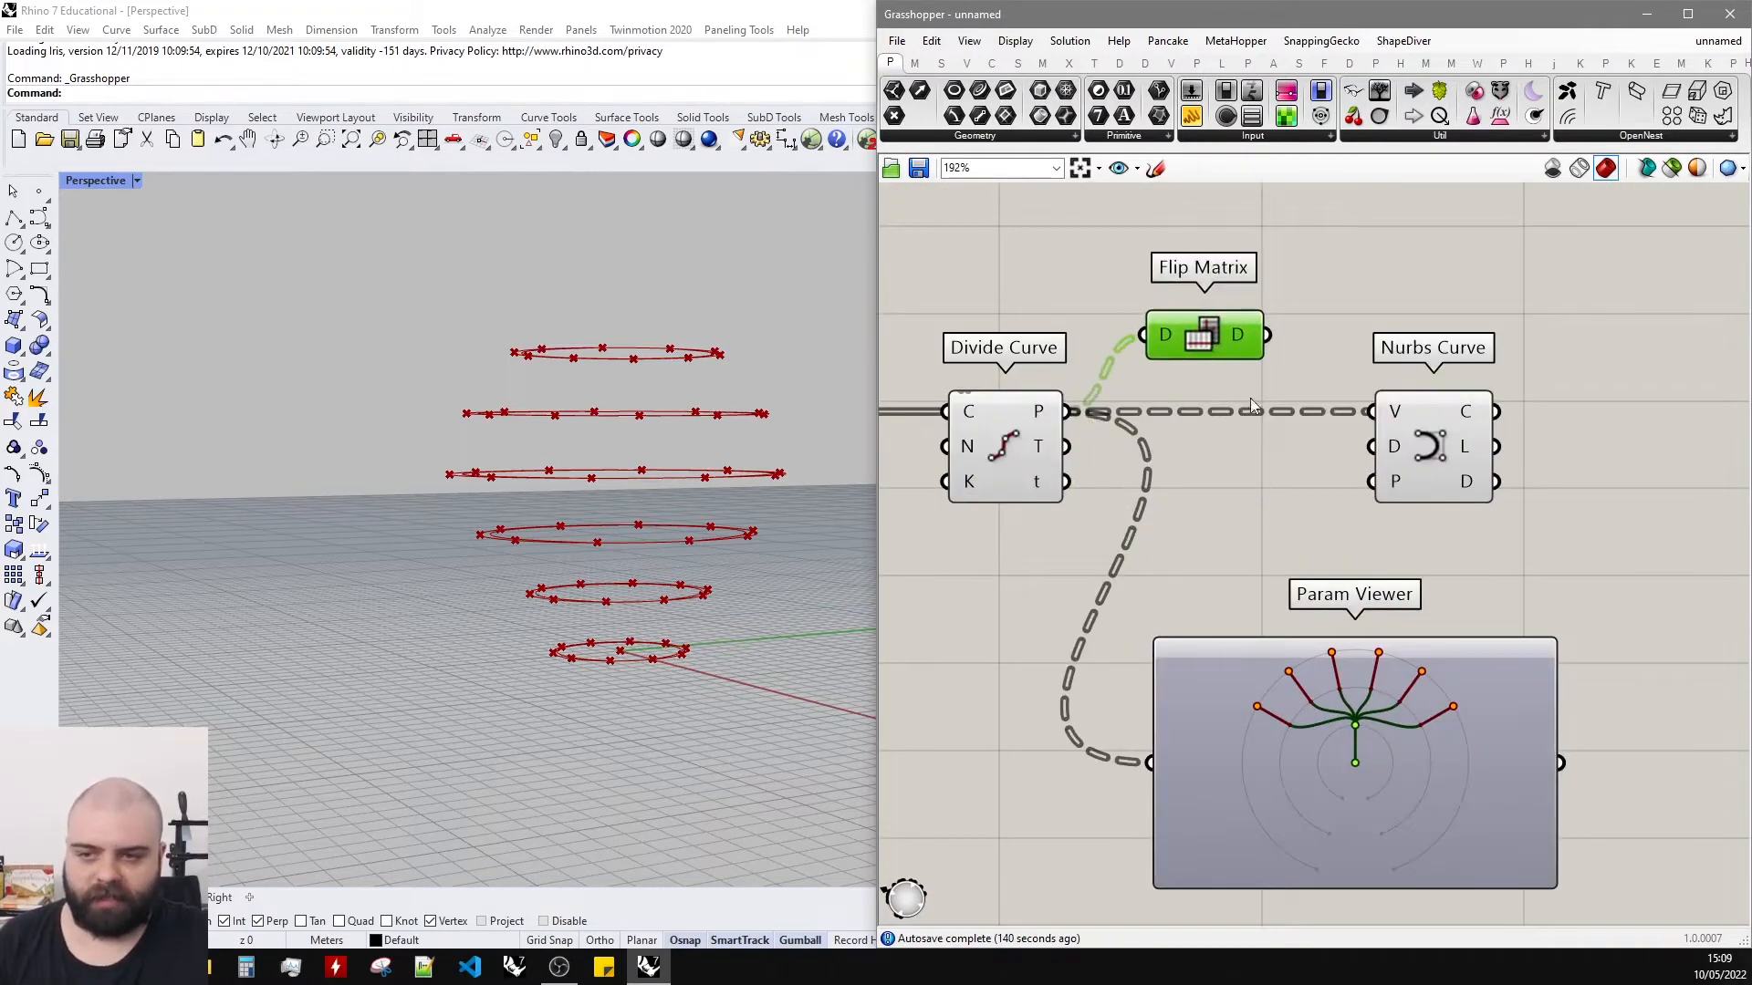
Check Flip Matrix's tree structure with a copy of the Param Viewer on its D output, and delete the copy.
scroll(1257, 718, "down", 2)
left_click_drag(1252, 720, 1343, 482, "alt")
scroll(1343, 482, "up", 1)
left_click_drag(1165, 613, 1251, 521)
scroll(1457, 423, "up", 1)
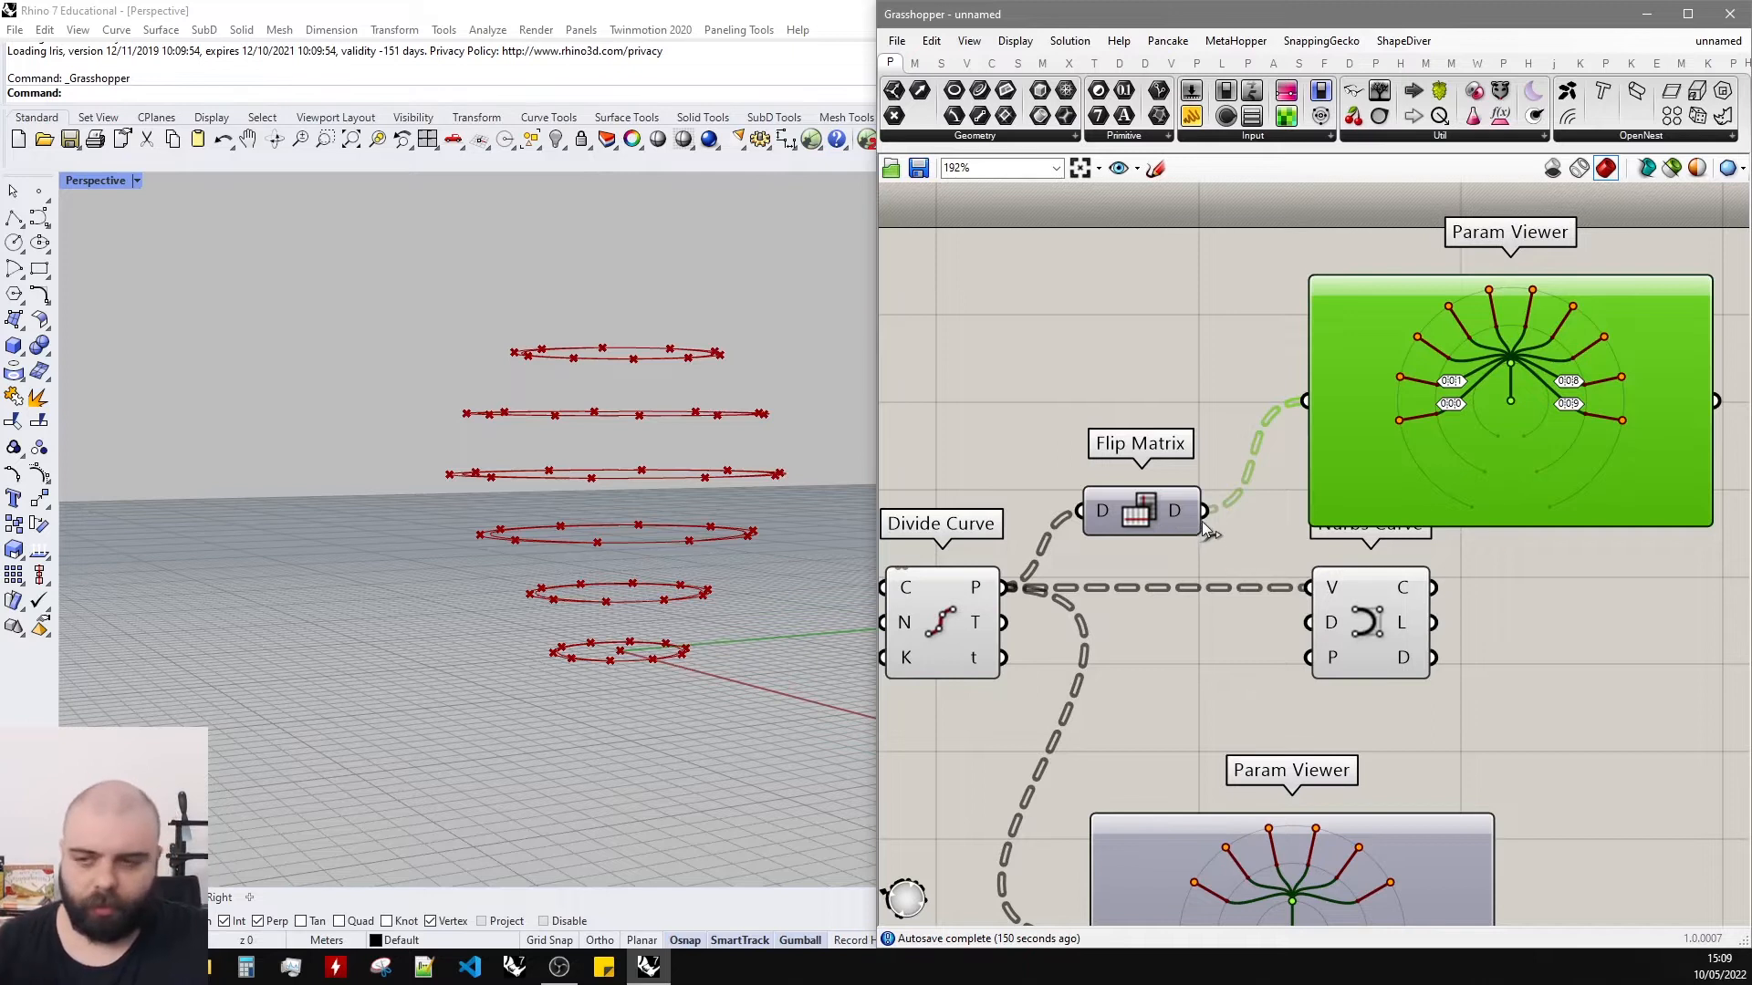
key("Delete")
Connect Flip Matrix's D output to Nurbs Curve's V input in place of the direct points, and delete the remaining Param Viewer.
scroll(1436, 380, "down", 1)
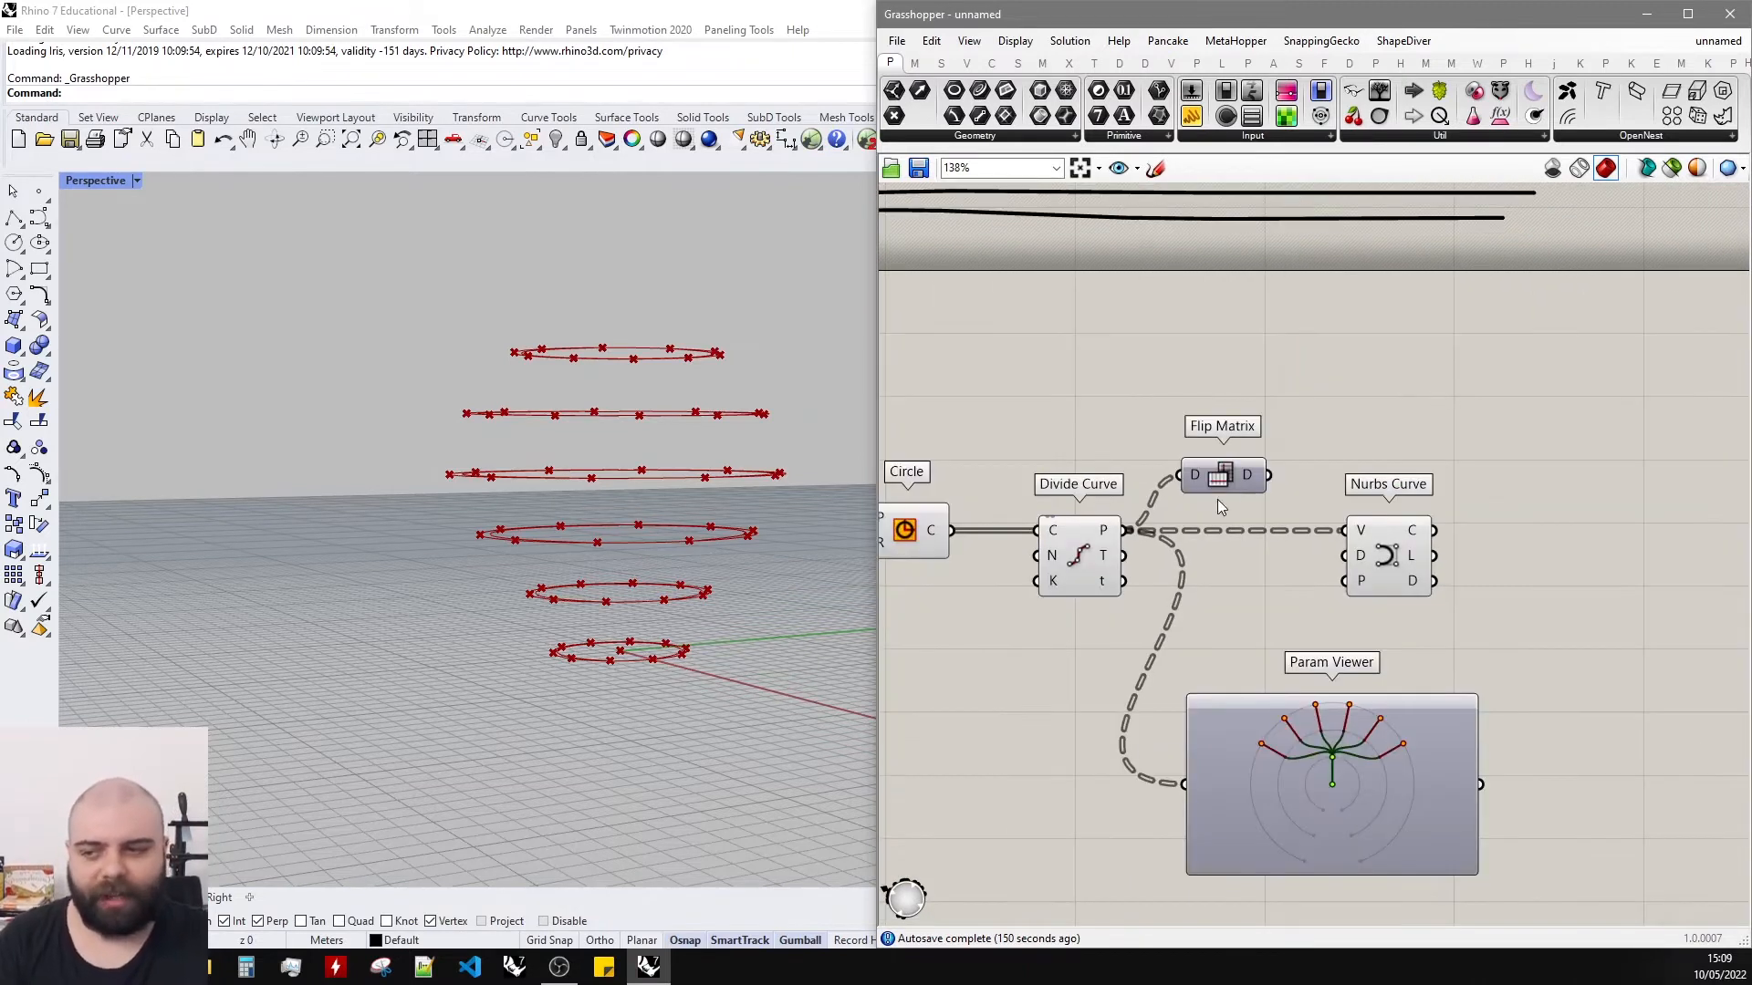
left_click_drag(1278, 473, 1366, 537)
left_click(1373, 736)
key("Delete")
left_click(1424, 567)
right_click_drag(547, 510, 582, 385)
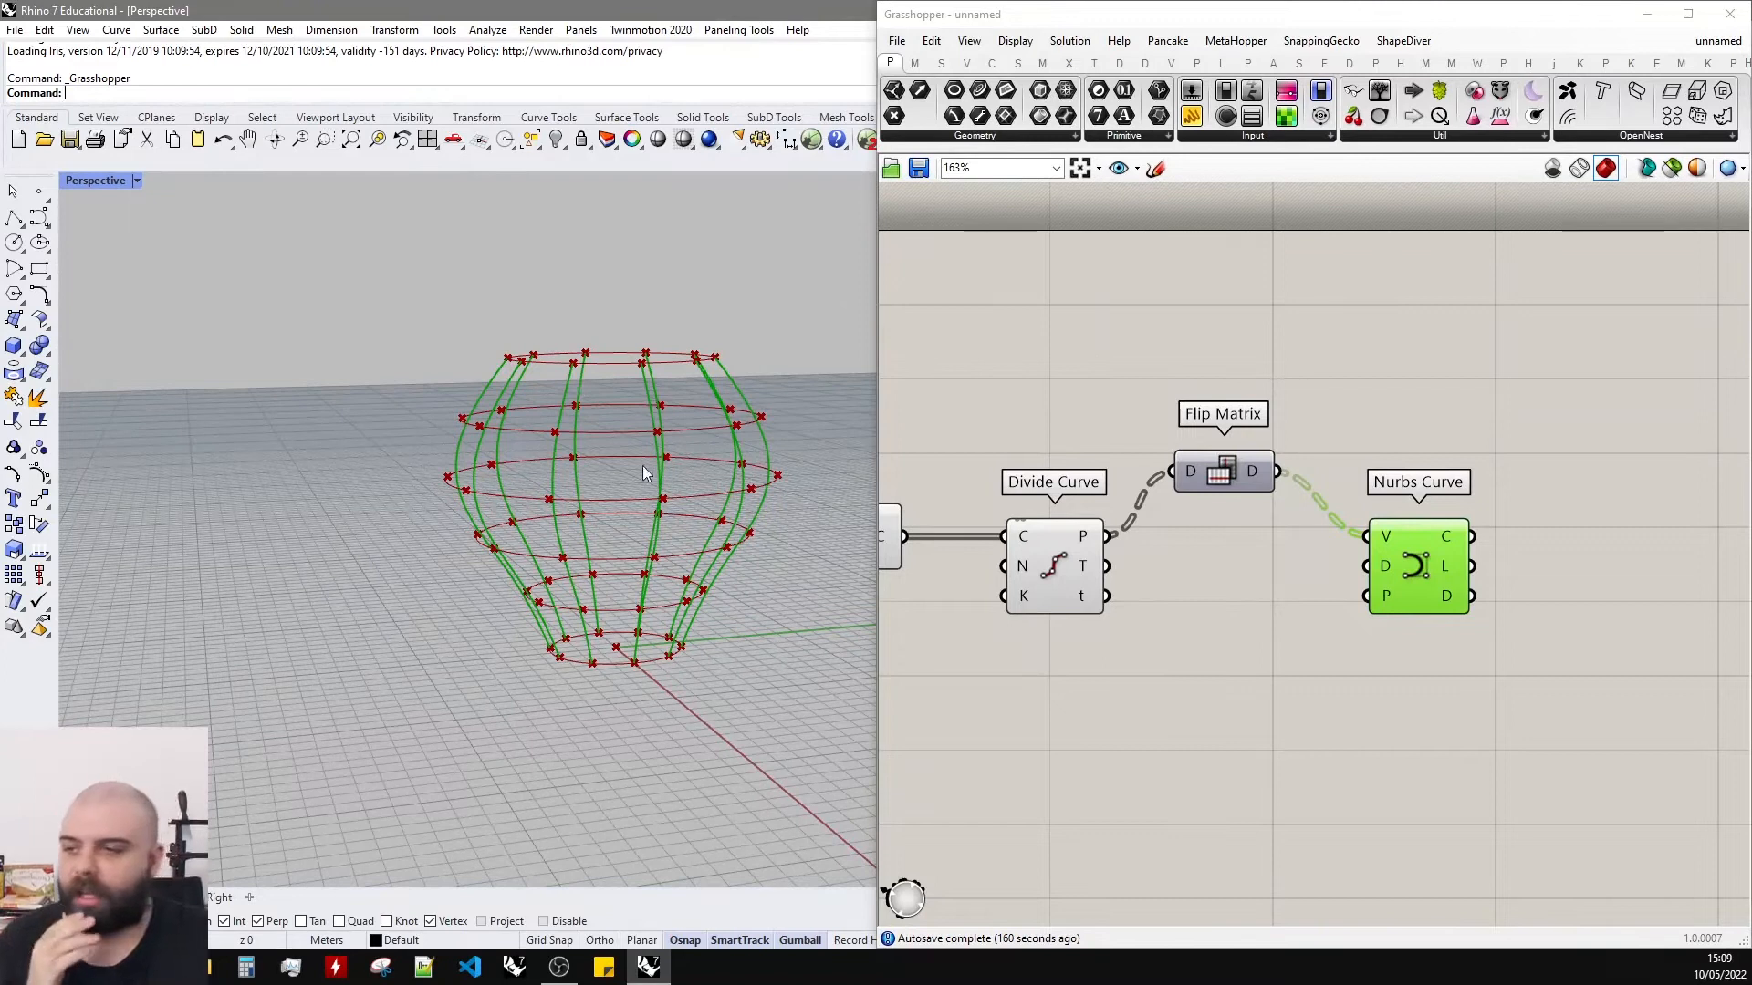
scroll(730, 427, "up", 5)
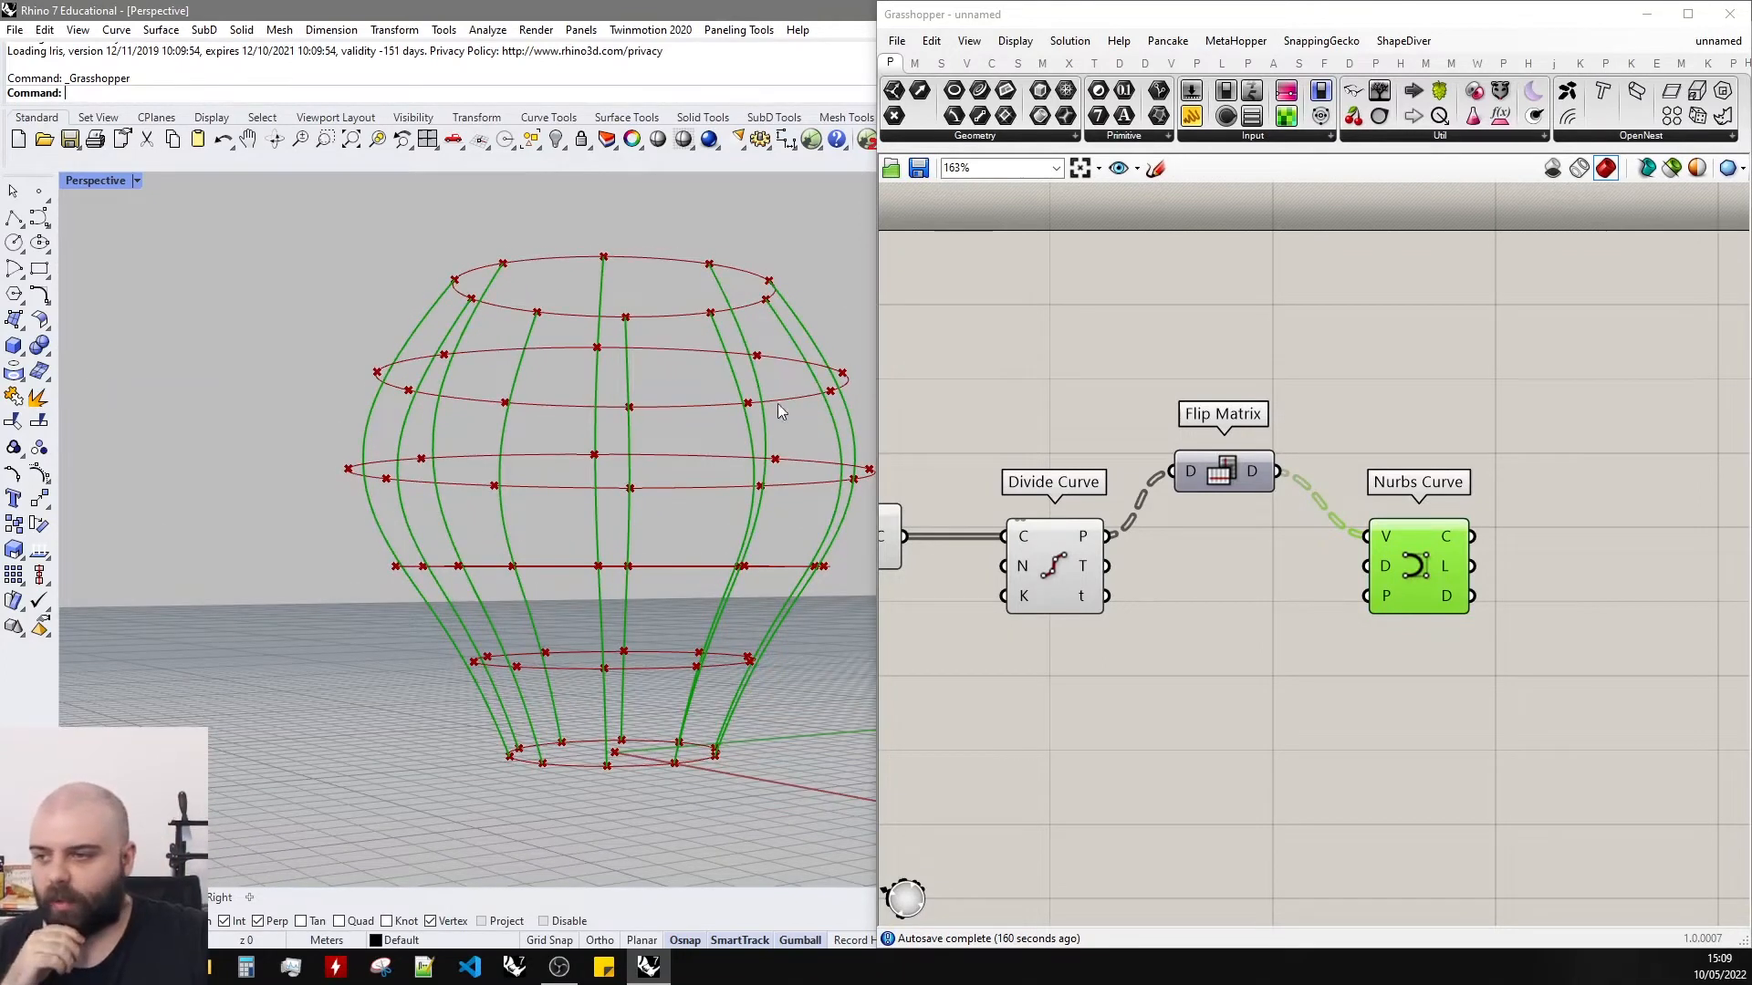
left_click_drag(1228, 470, 1228, 534)
left_click(1409, 598)
Add an Interpolate curve component below Nurbs Curve.
double_click(1371, 675)
type("i")
key("BackSpace")
type("interpolate")
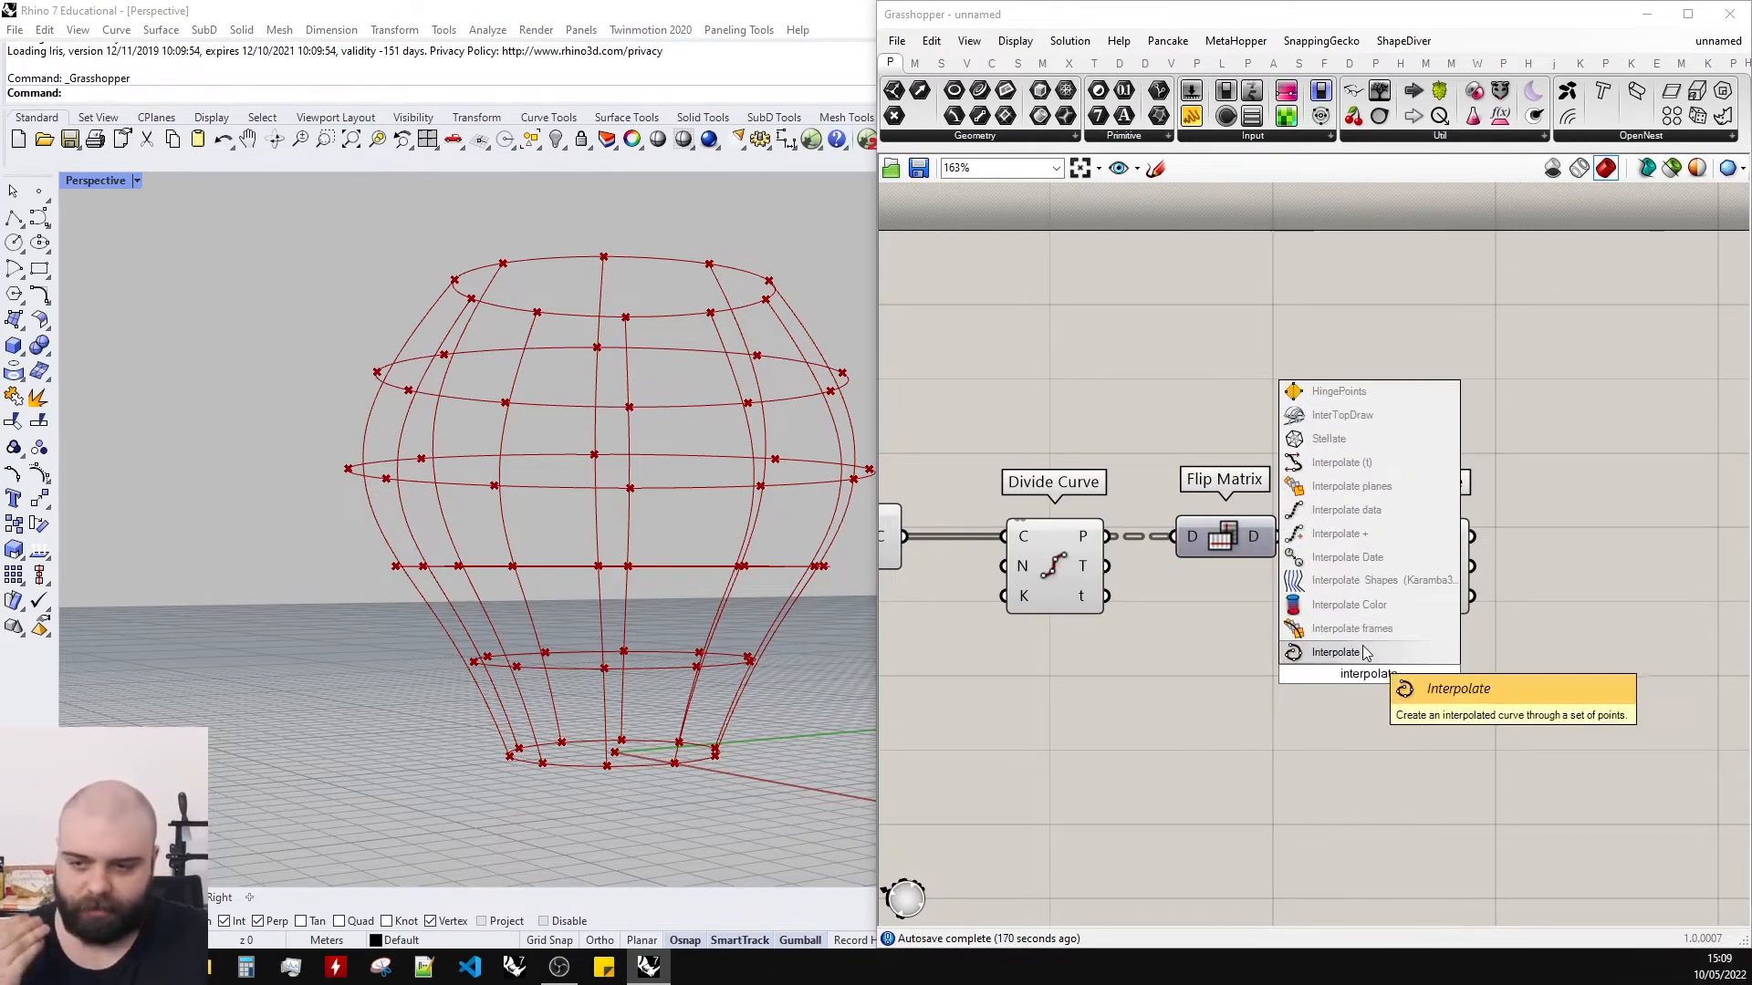
left_click(1365, 653)
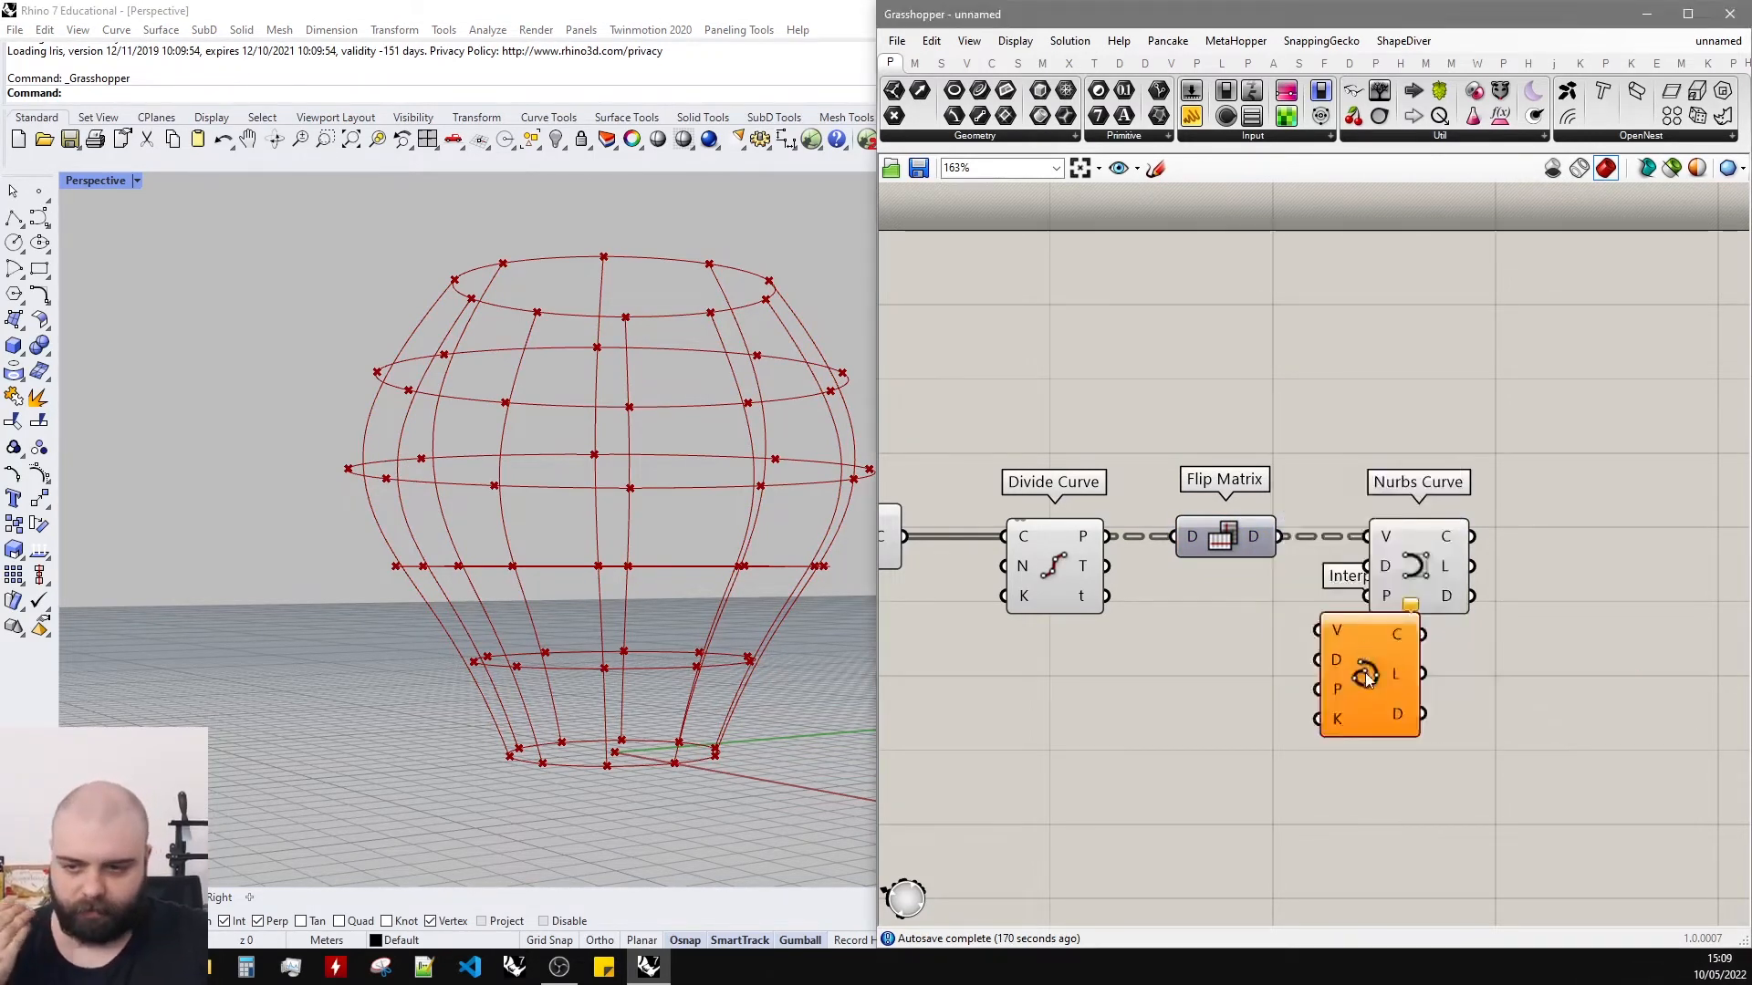
left_click(1434, 566)
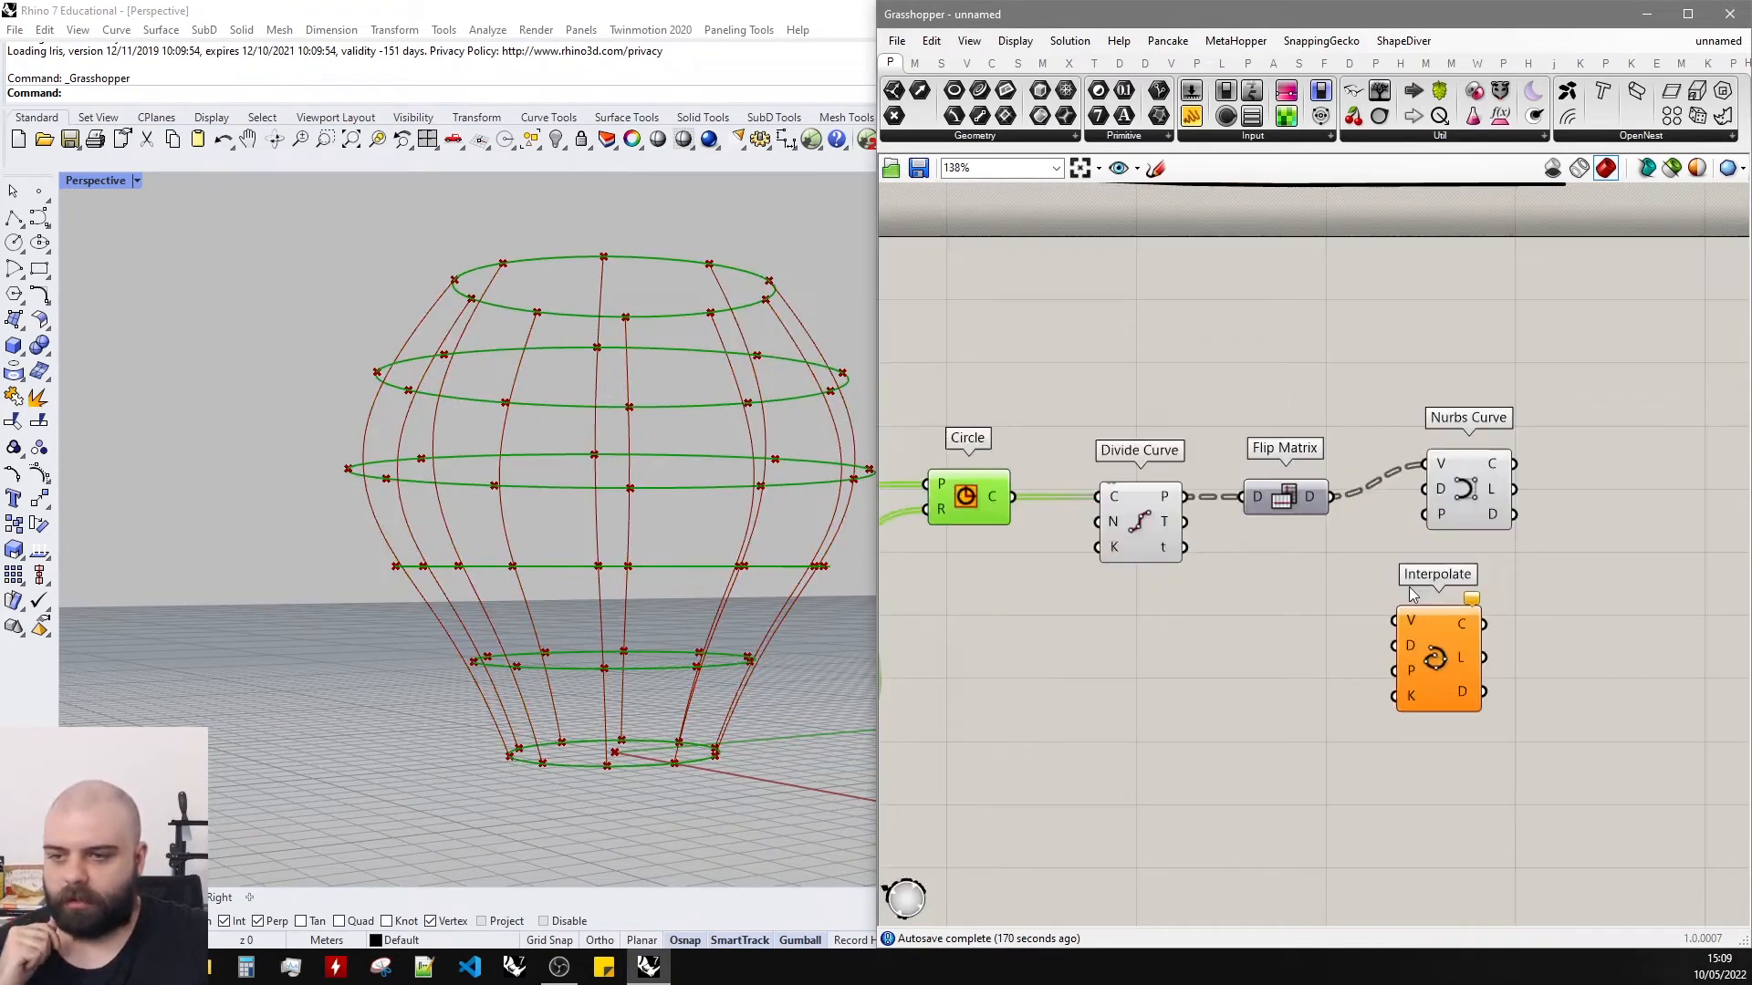
Examine how closely the Nurbs Curve profiles follow the division points on the circles.
left_click(1476, 456)
right_click_drag(671, 301, 826, 398)
scroll(900, 381, "up", 3)
scroll(863, 390, "up", 5)
scroll(858, 390, "down", 6)
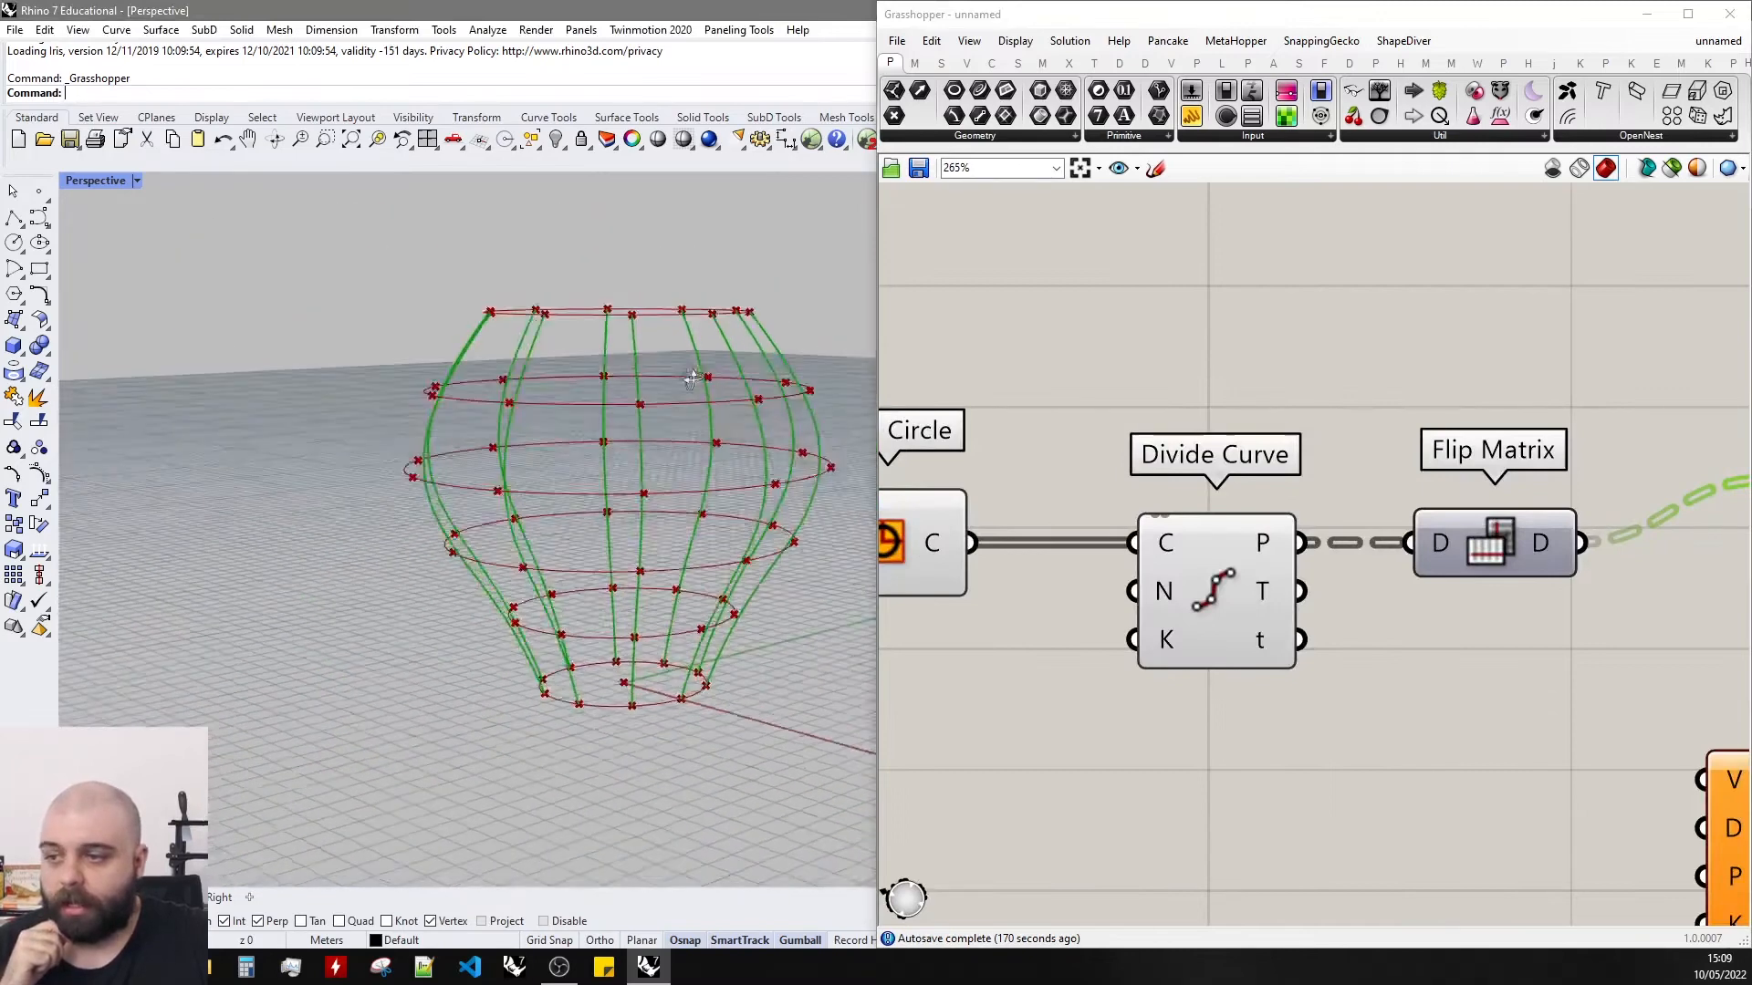
scroll(825, 397, "up", 10)
scroll(1068, 336, "down", 3)
right_click_drag(1452, 533, 1261, 456)
Connect Flip Matrix's D output to Interpolate's V input and compare its curves with the Nurbs Curve profiles.
left_click_drag(1192, 385, 1266, 532)
left_click(1310, 535)
right_click_drag(649, 484, 647, 418)
scroll(1473, 498, "down", 2)
scroll(1529, 640, "up", 2)
left_click_drag(1528, 640, 1323, 394)
left_click(1459, 438)
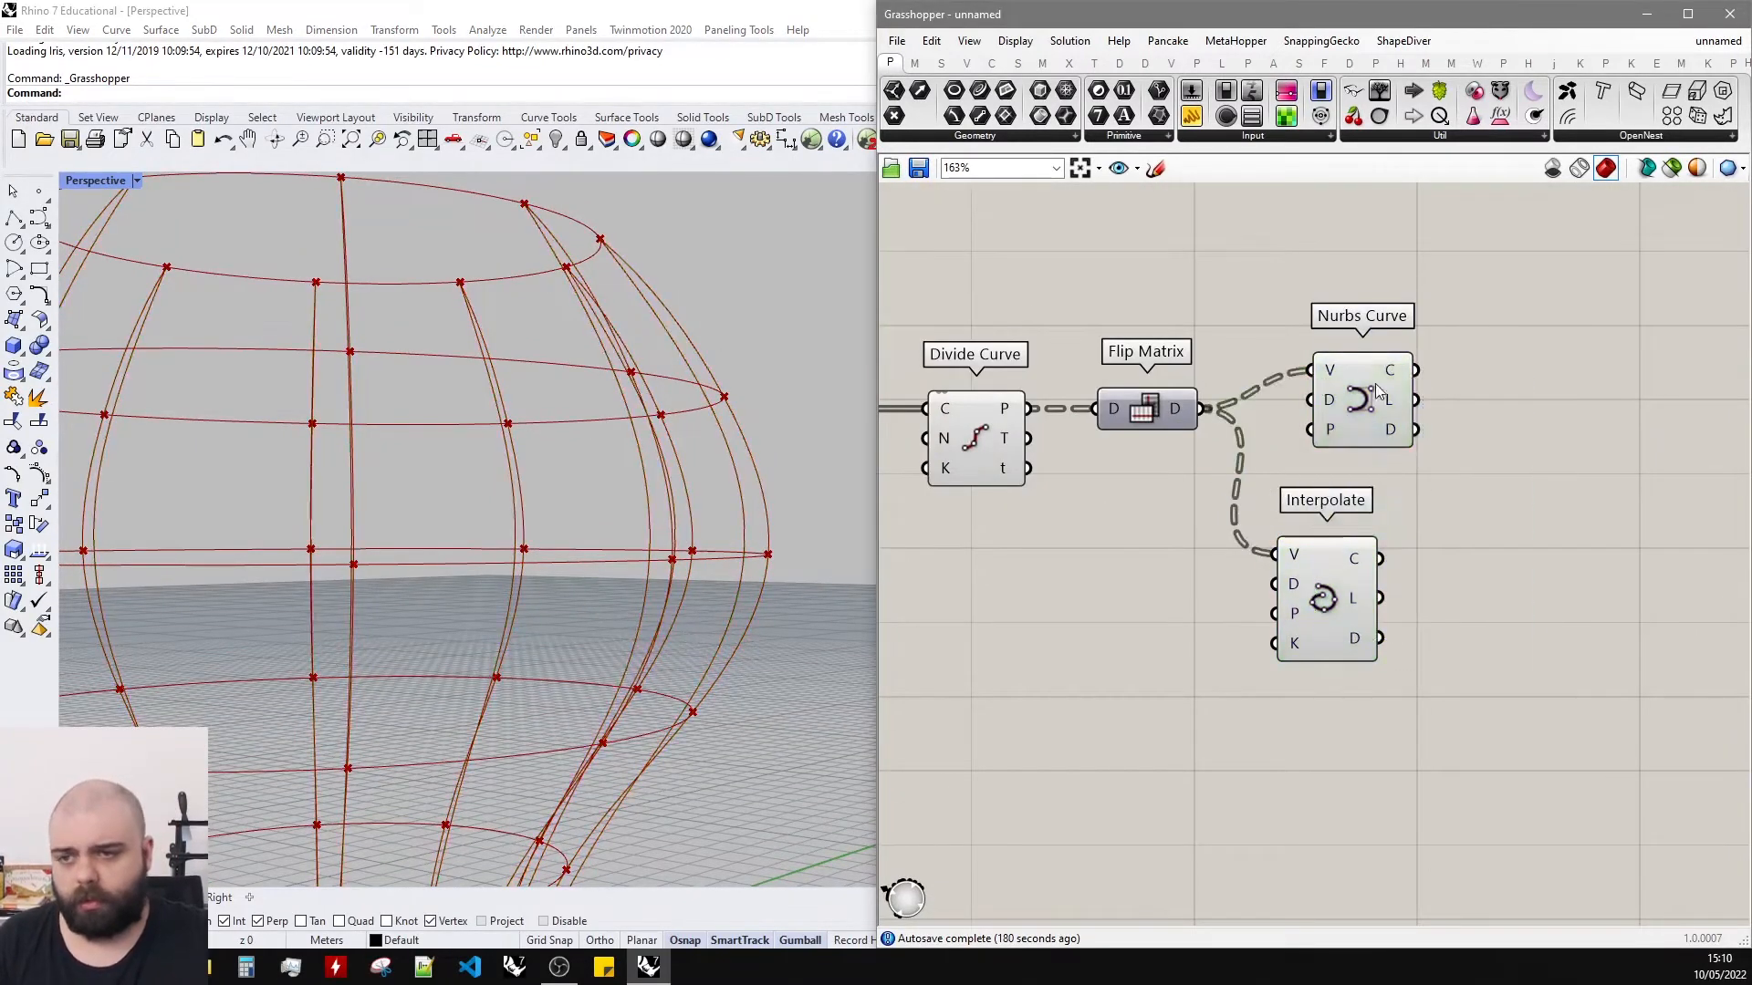
Delete the Nurbs Curve component and move Interpolate up into its place beside Flip Matrix.
left_click(1368, 392)
left_click(1329, 595)
left_click(1333, 397)
key("Delete")
left_click_drag(1334, 572, 1370, 429)
Hide the previews of Circle and Divide Curve so only the Interpolate profile curves are displayed.
scroll(1372, 457, "down", 3)
left_click_drag(1384, 600, 1197, 435)
middle_click(1197, 436)
left_click(1251, 384)
scroll(1291, 440, "down", 3)
left_click_drag(1273, 546, 1164, 445)
middle_click(1163, 444)
left_click(1218, 395)
right_click_drag(820, 360, 636, 525)
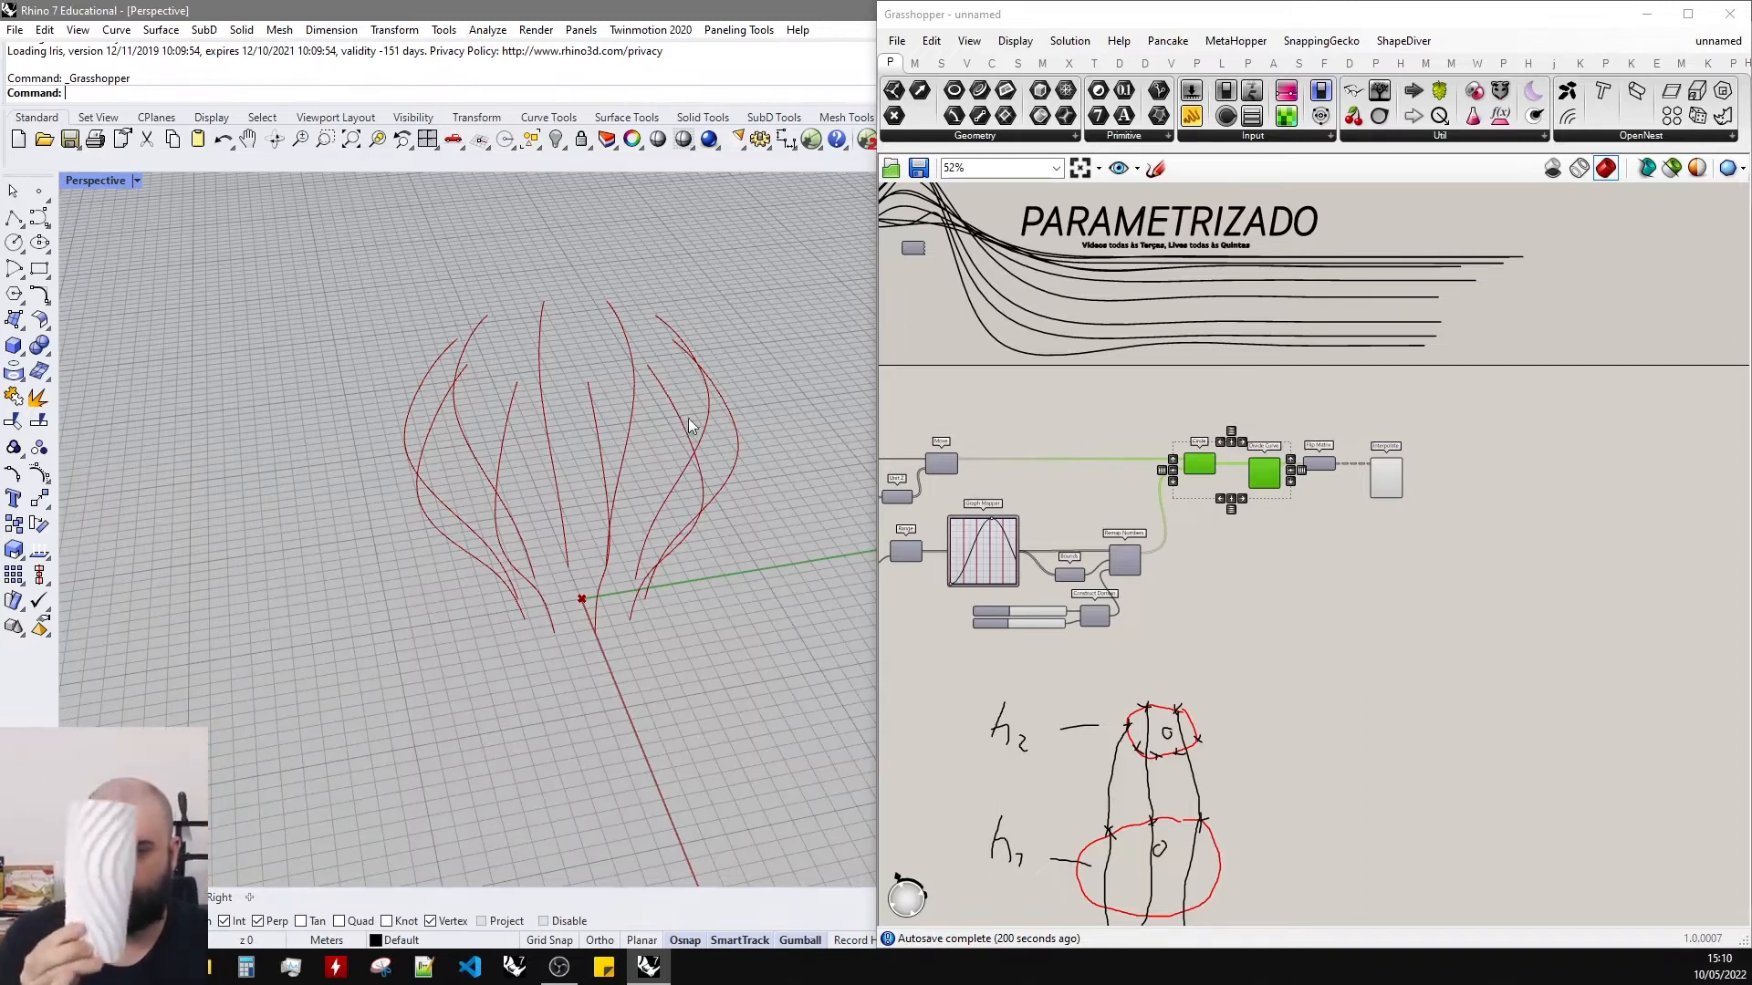
scroll(686, 456, "up", 2)
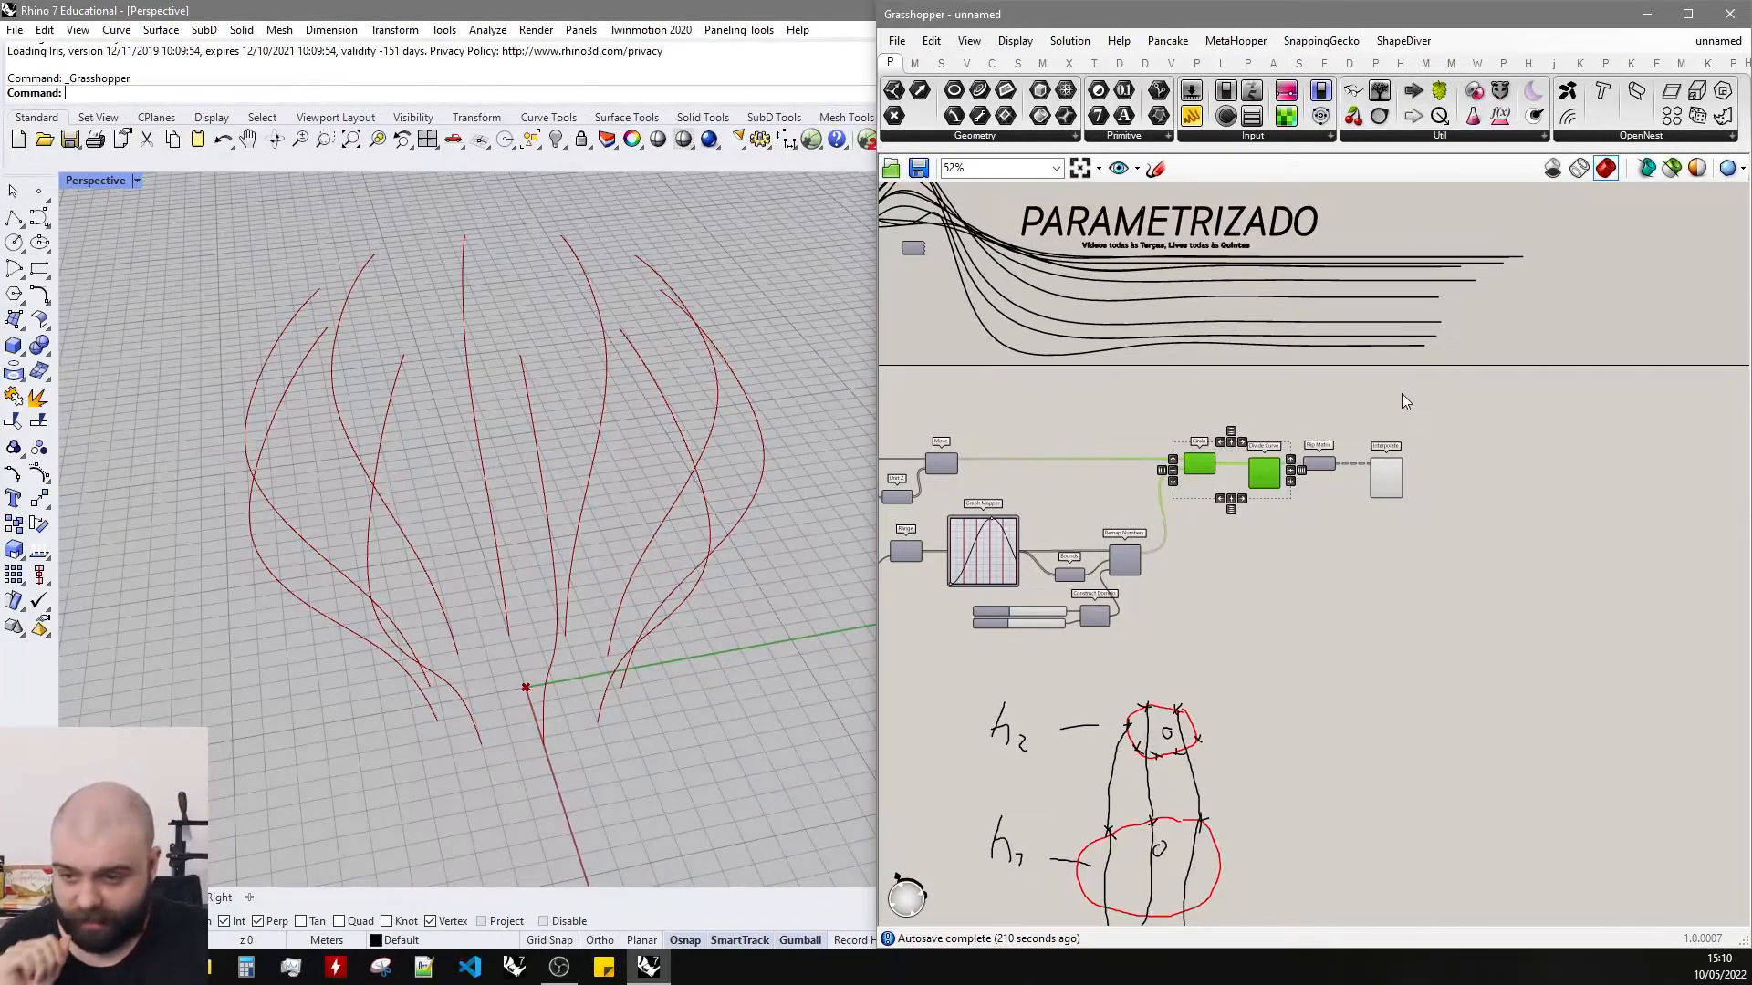
scroll(1401, 395, "down", 2)
Move Divide Curve, Flip Matrix and Interpolate away from Circle to make room for more components between them.
scroll(1392, 453, "up", 5)
left_click(1571, 591)
left_click_drag(1569, 590, 1348, 402)
scroll(1128, 365, "down", 3)
scroll(1326, 456, "down", 1)
left_click(1180, 604)
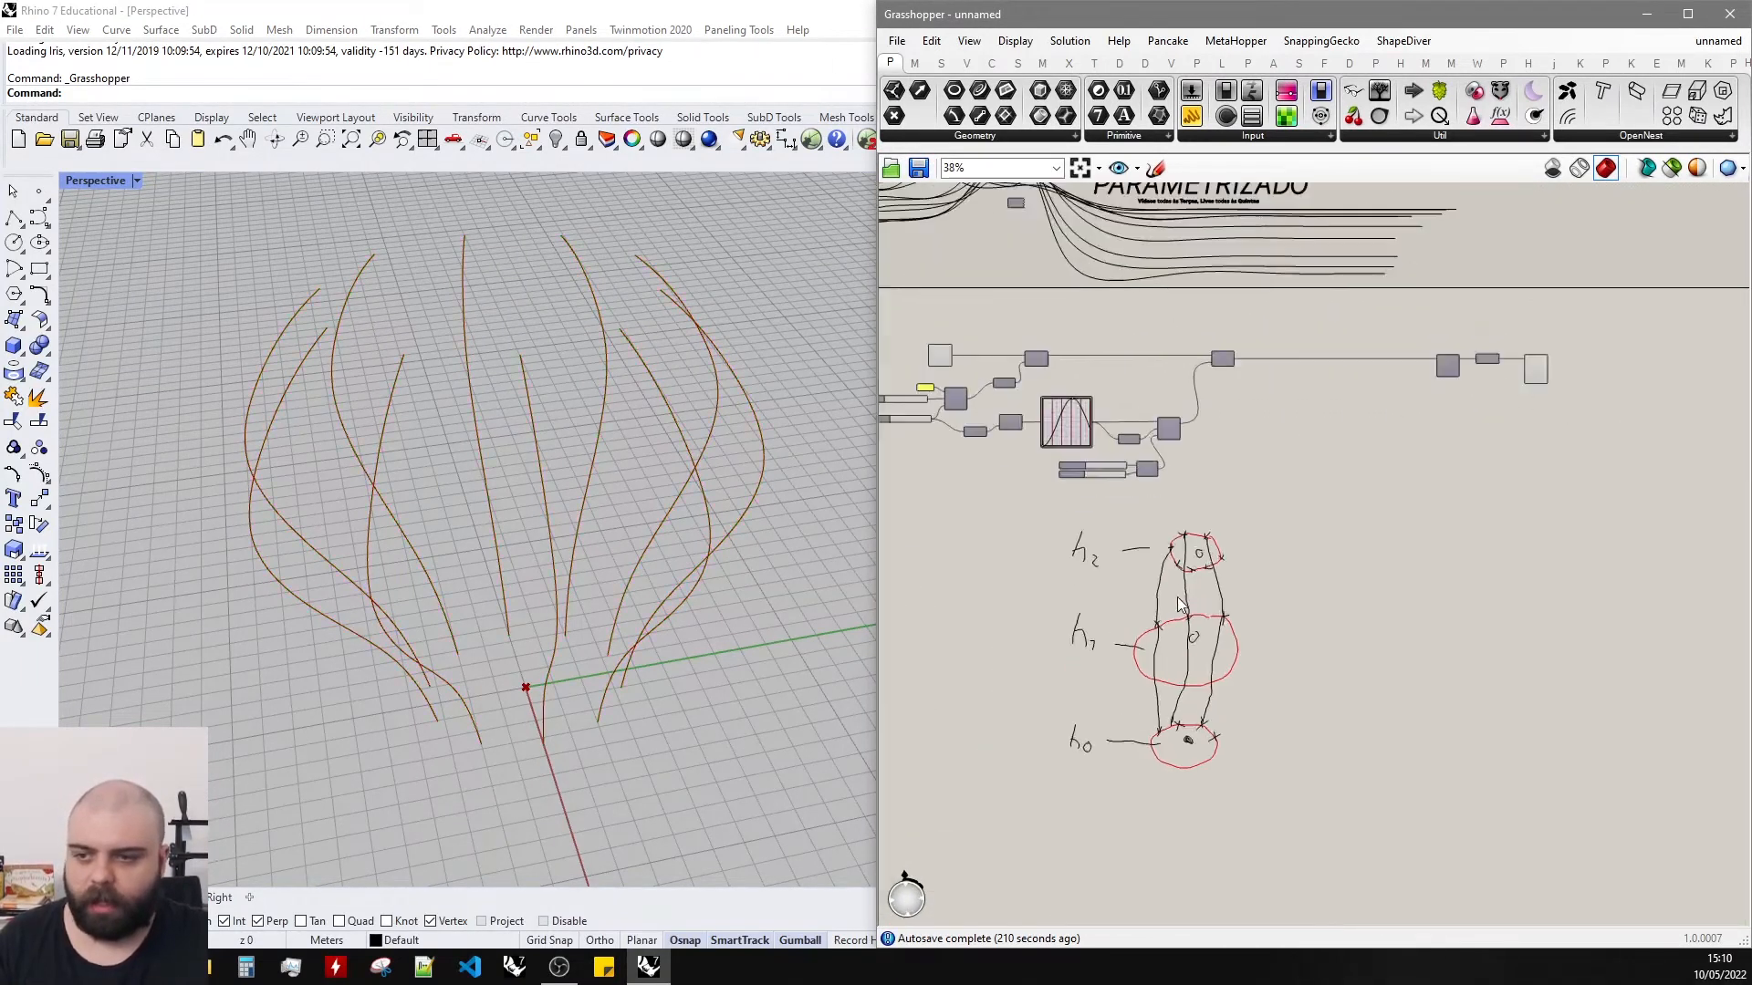
Sketch two black freehand circles, one above the other, on empty canvas beside the existing h0–h2 drawing.
scroll(1180, 604, "up", 5)
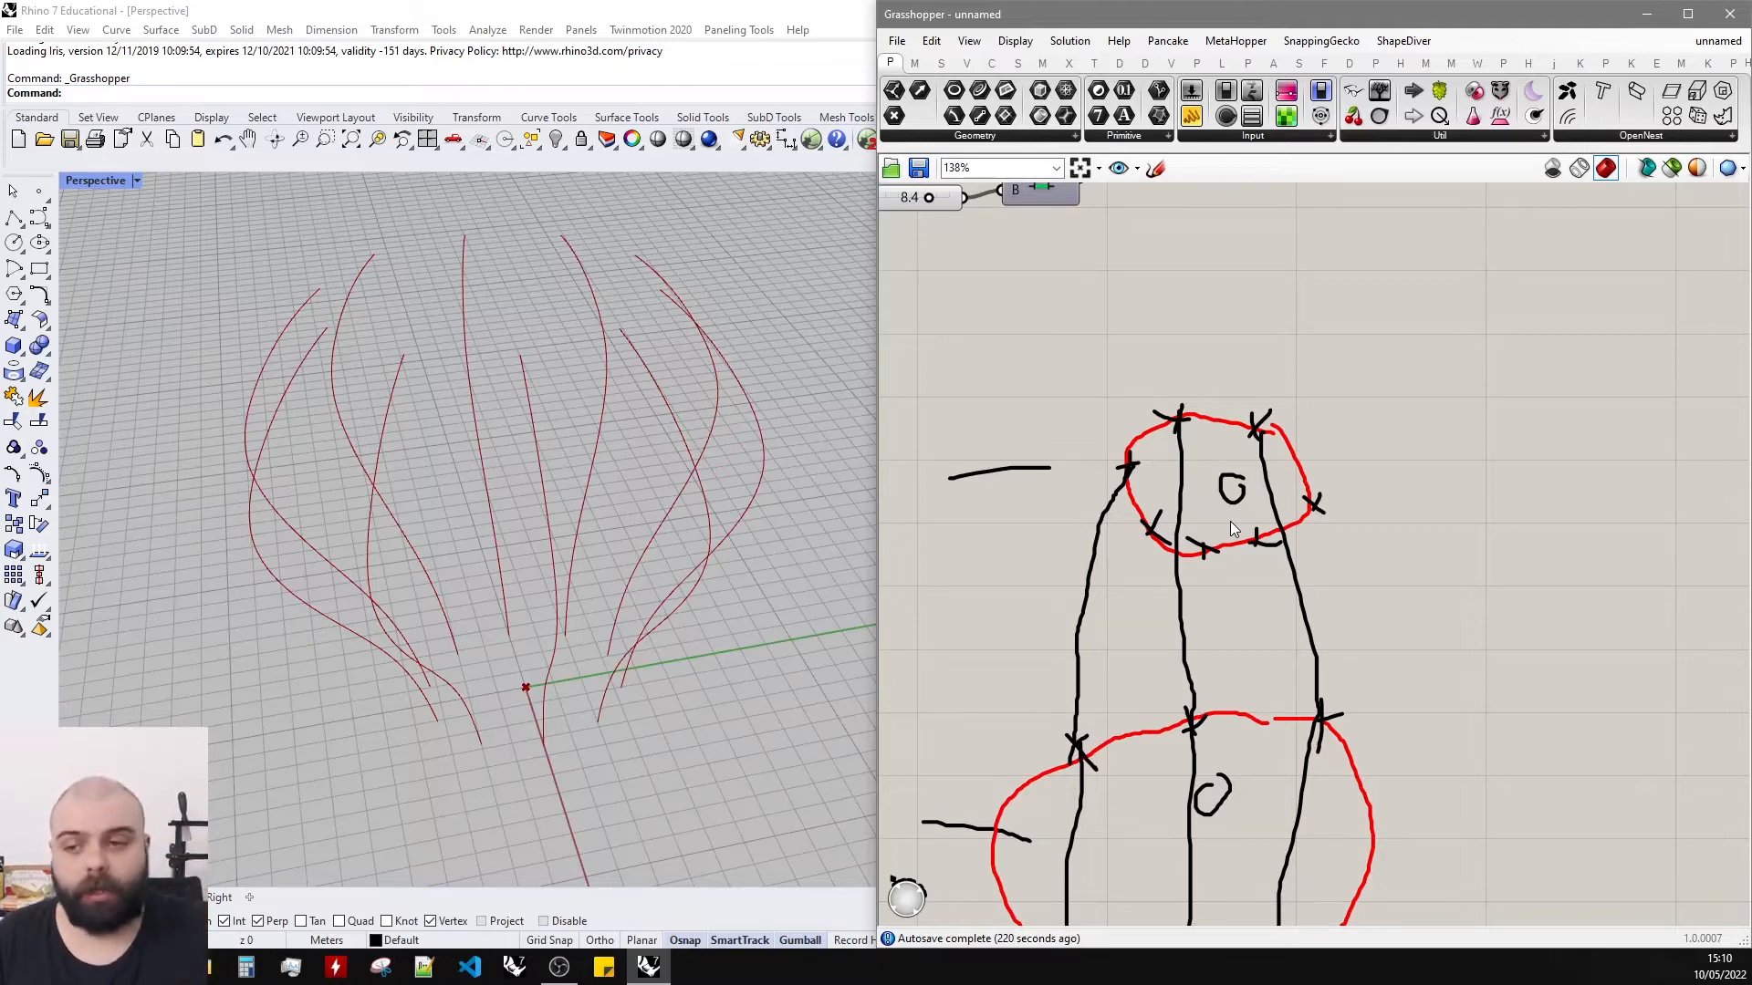
left_click(1155, 168)
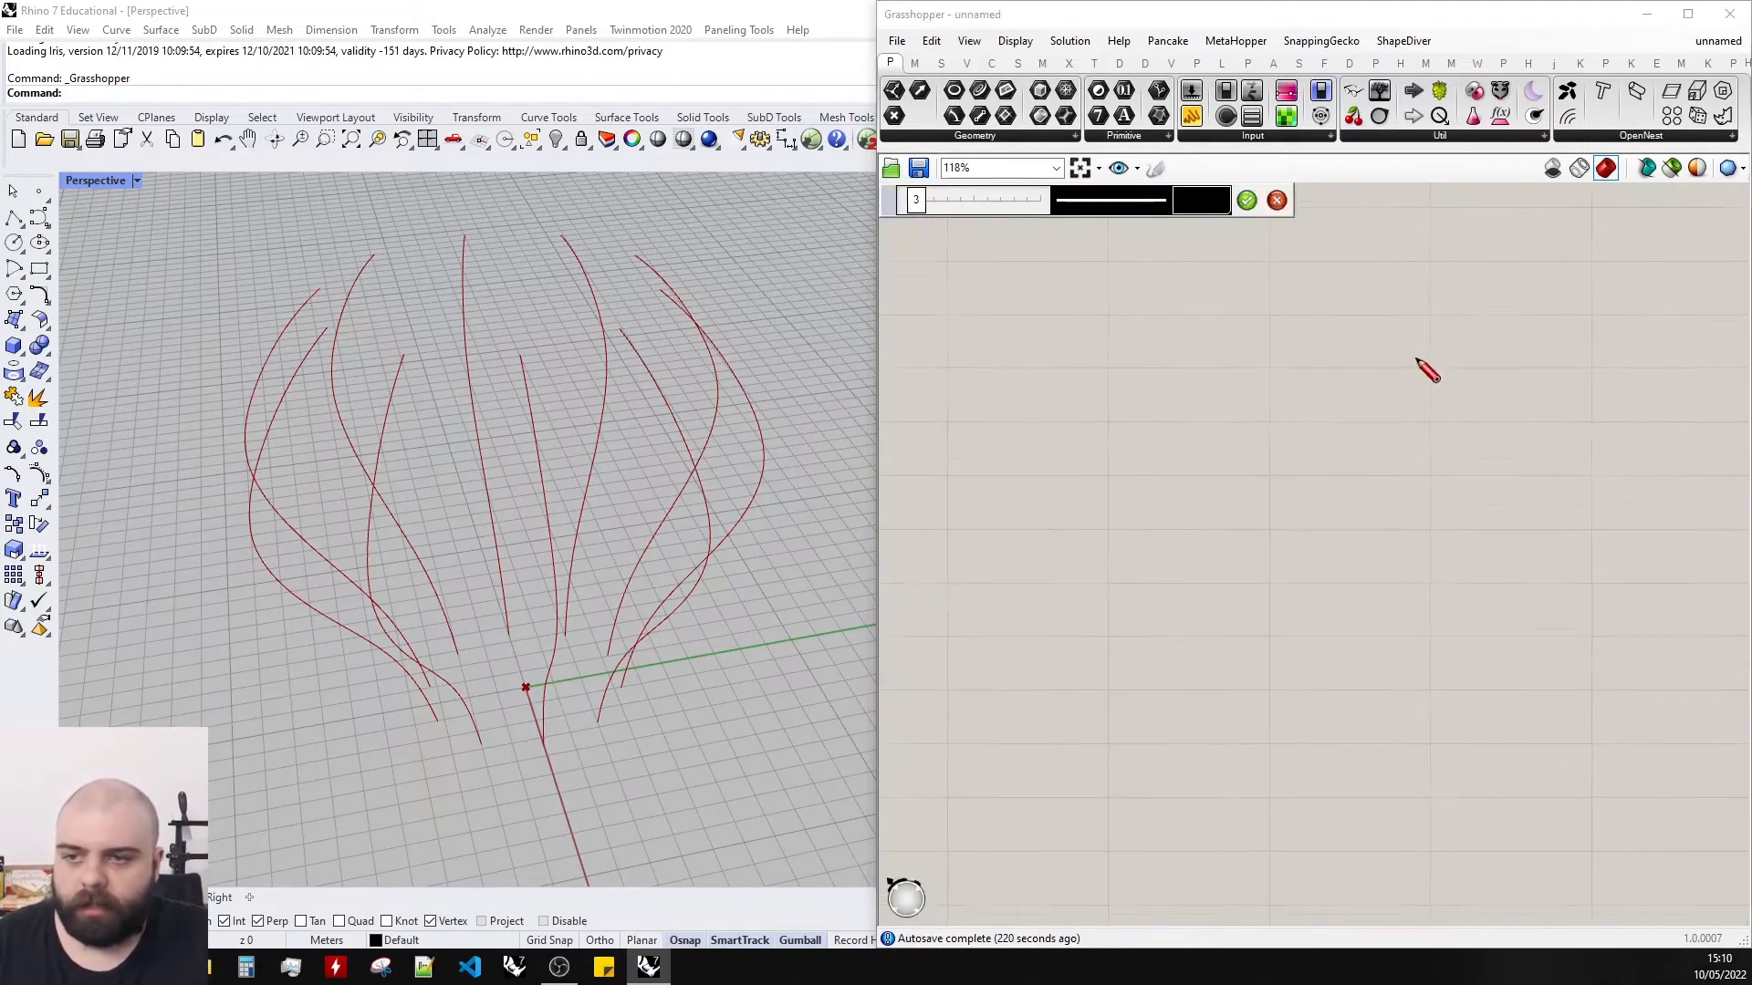
mouse_move(1445, 357)
left_mouse_down()
mouse_move(1317, 395)
mouse_move(1517, 509)
mouse_move(1522, 399)
mouse_move(1450, 353)
left_mouse_up()
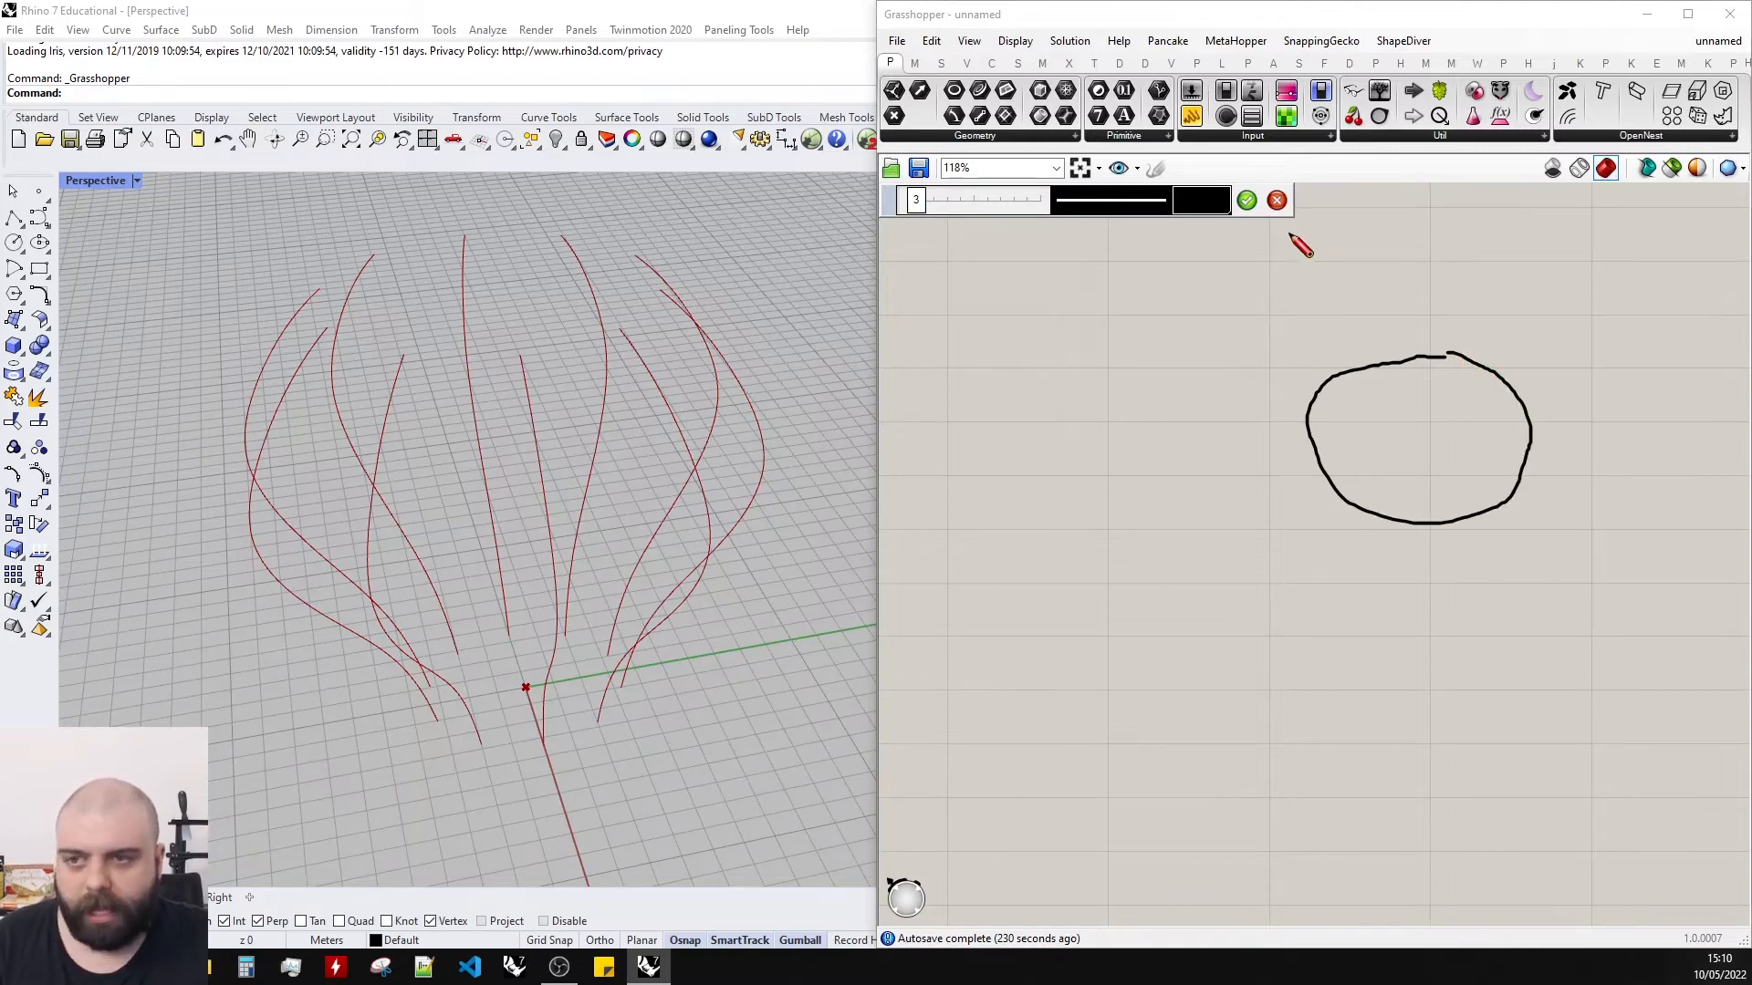
scroll(1295, 242, "down", 3)
mouse_move(1394, 577)
left_mouse_down()
mouse_move(1359, 569)
mouse_move(1307, 661)
mouse_move(1430, 634)
mouse_move(1396, 578)
left_mouse_up()
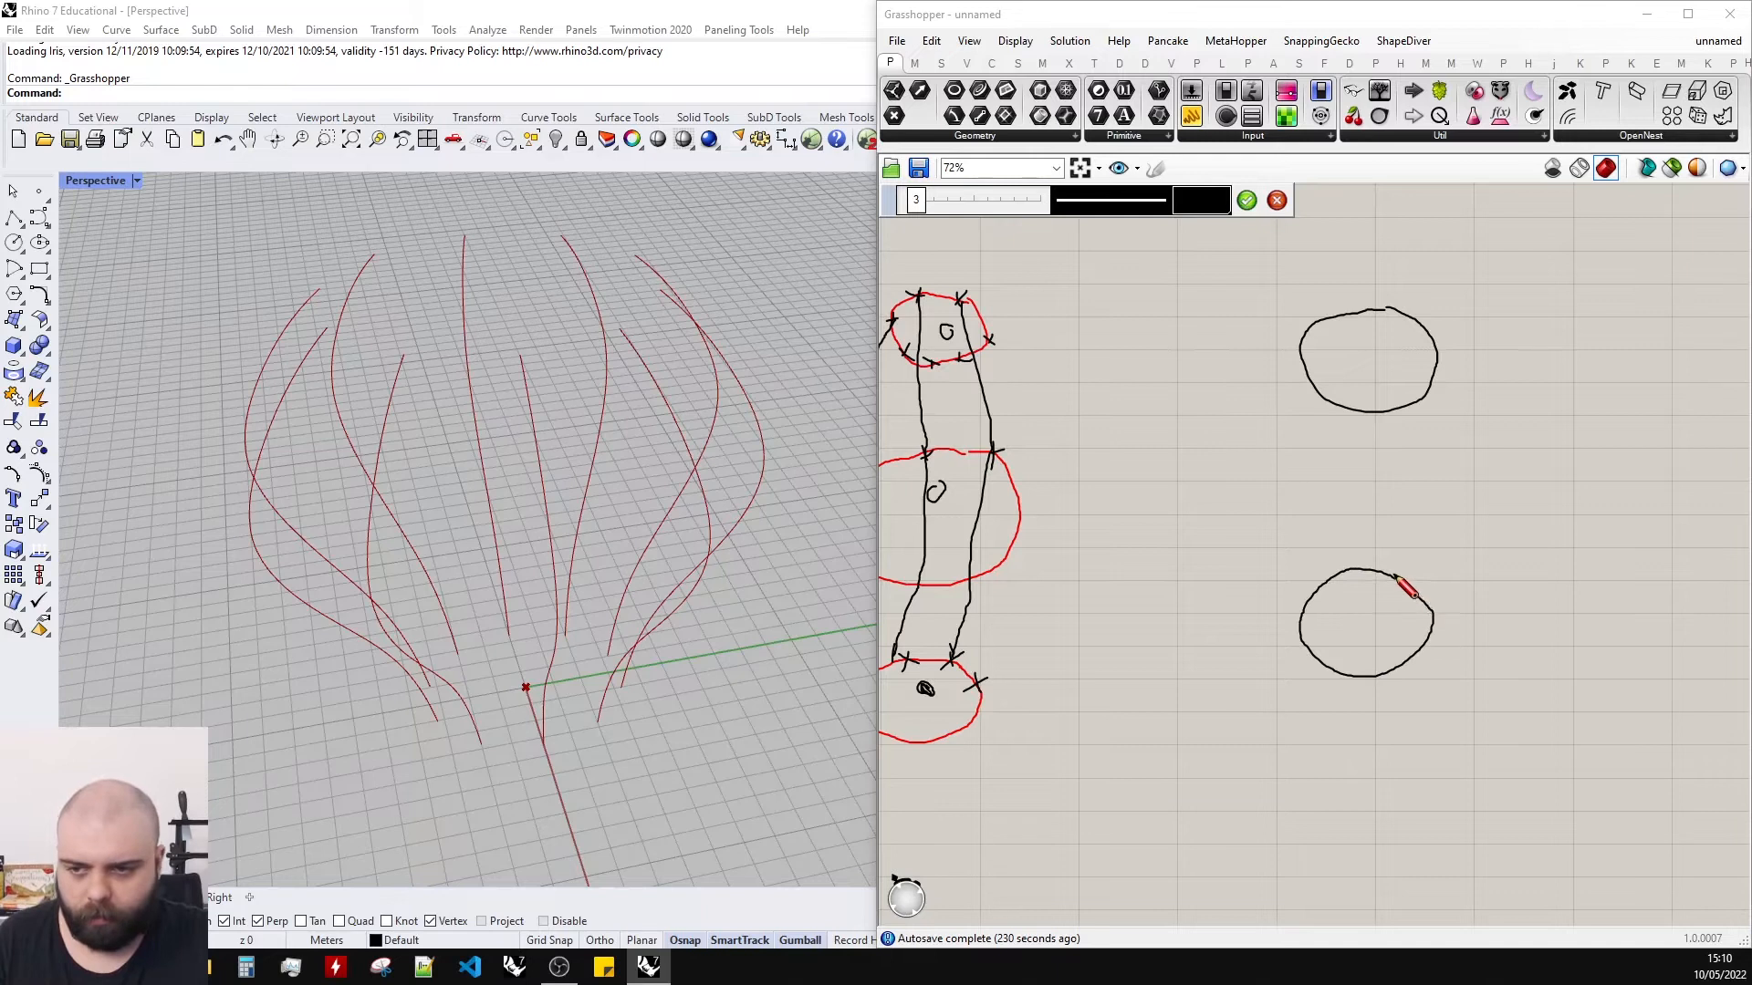
scroll(1405, 292, "up", 2)
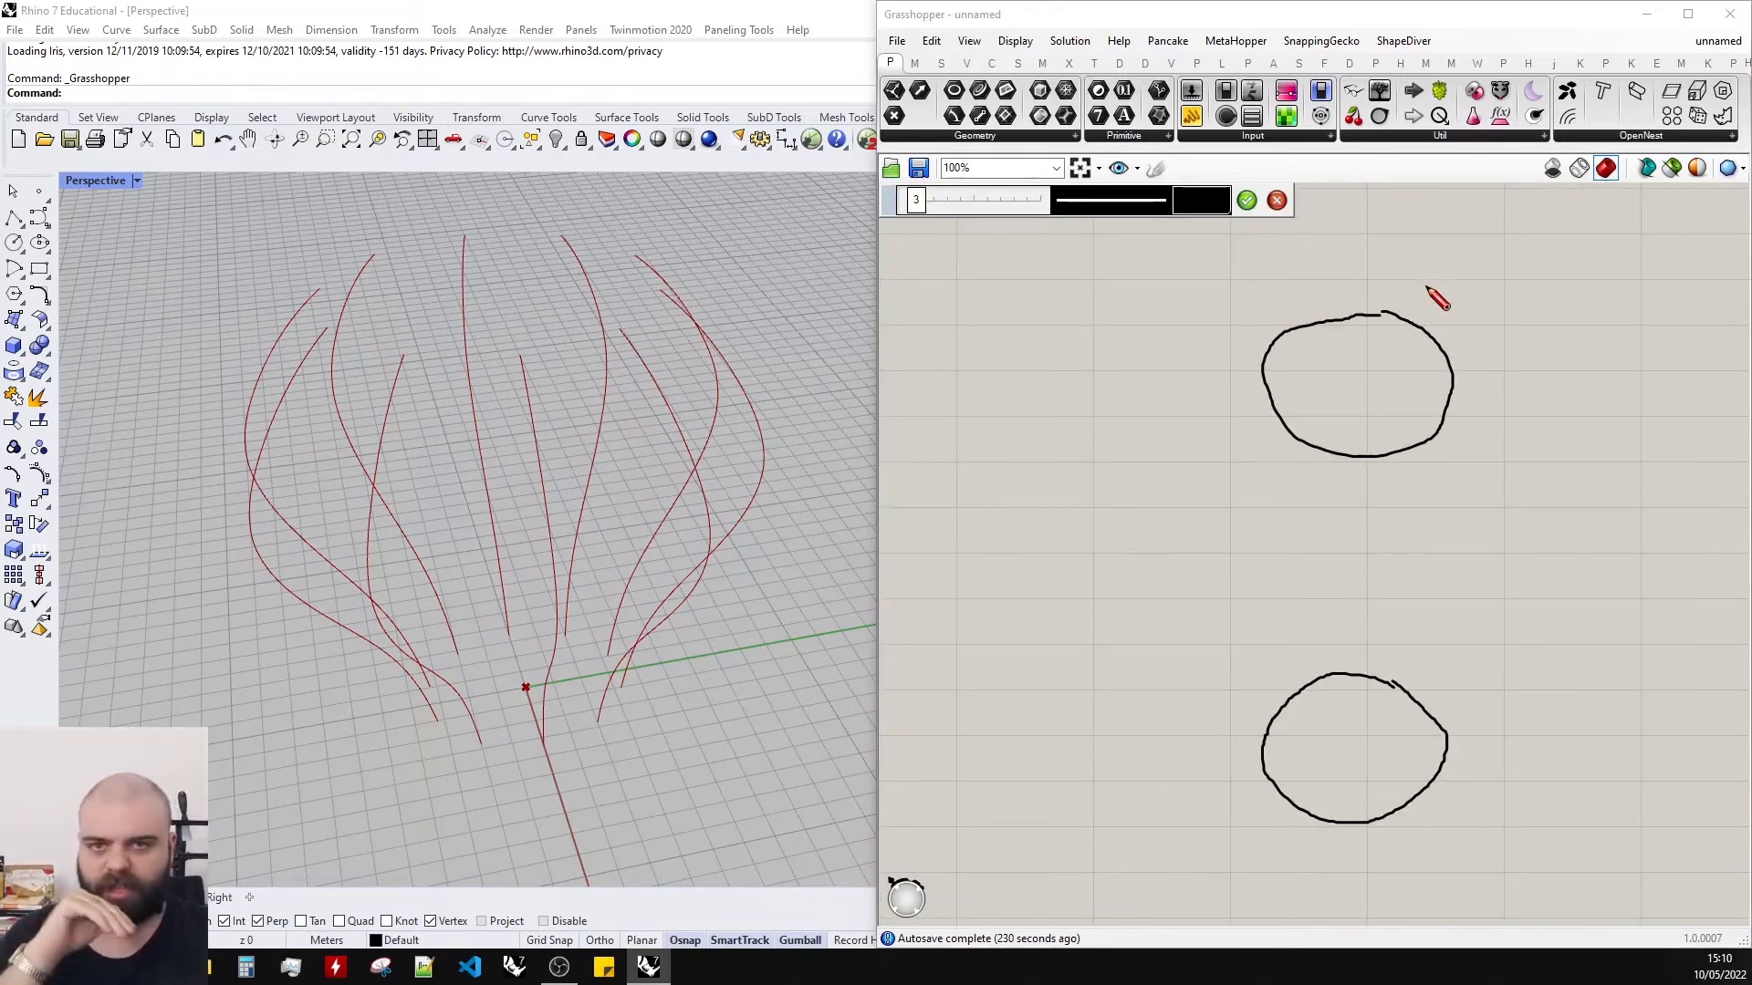
Mark three division points on each of the two sketched circles with small black crosses.
mouse_move(1257, 364)
left_mouse_down()
mouse_move(1264, 387)
mouse_move(1252, 381)
left_mouse_up()
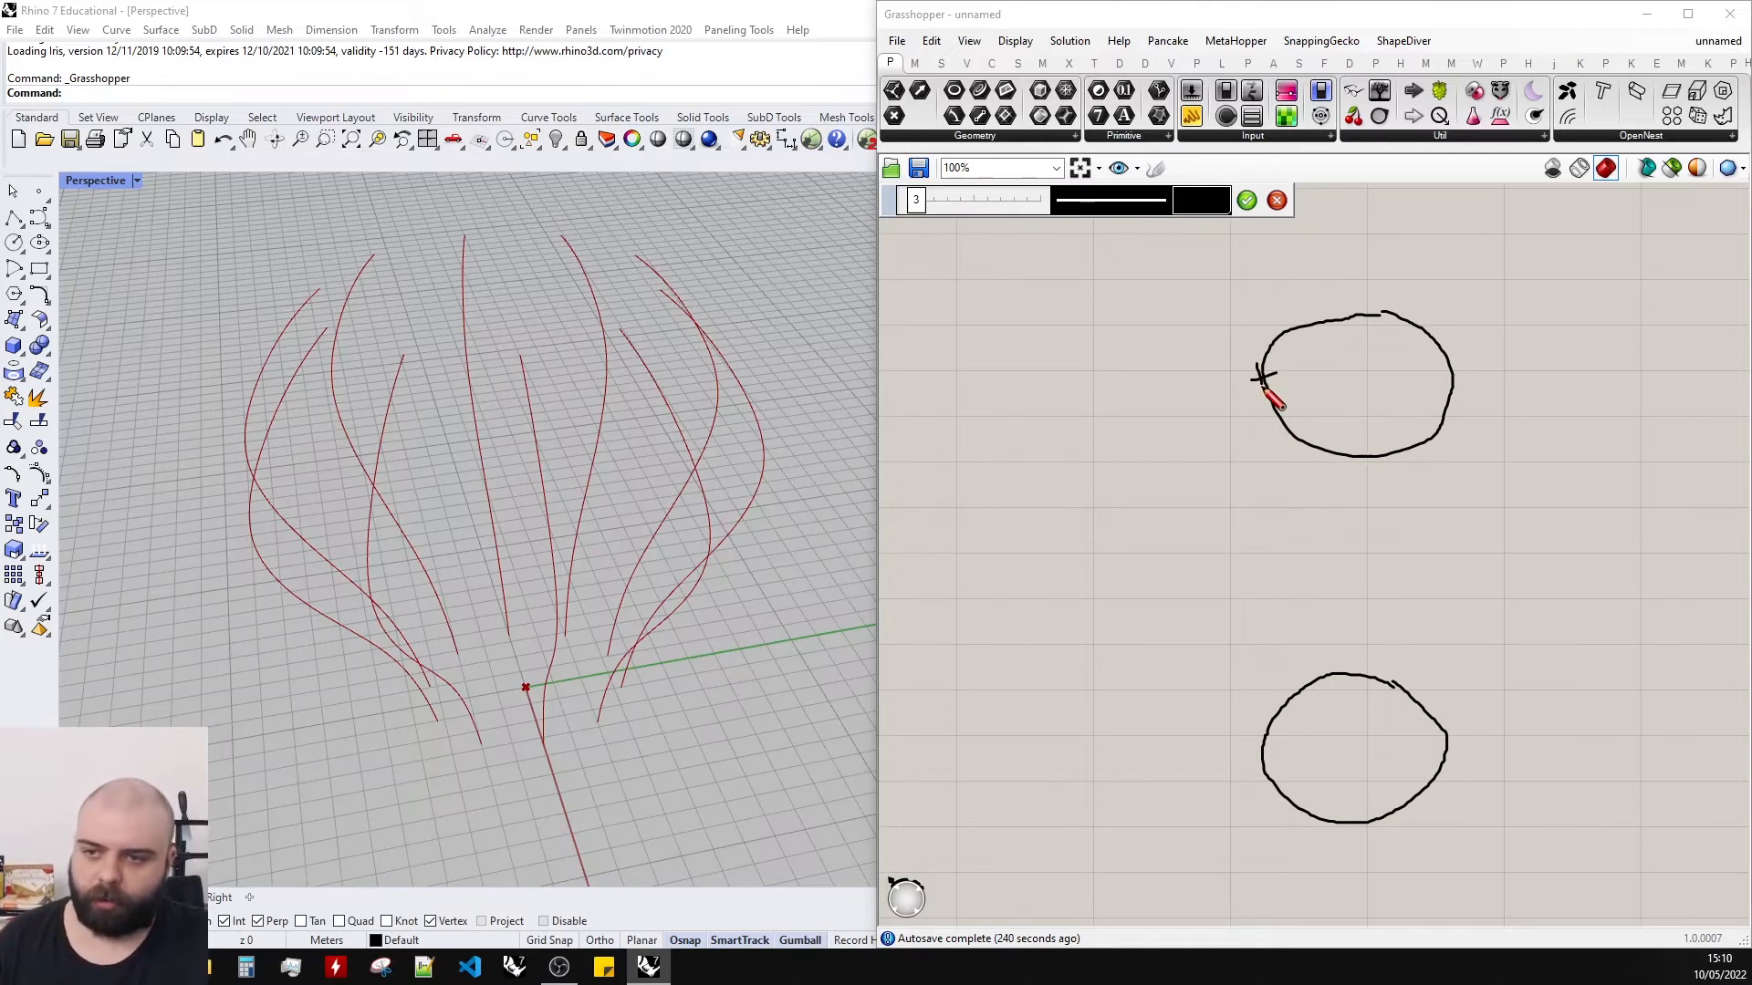
mouse_move(1338, 313)
left_mouse_down()
mouse_move(1359, 329)
mouse_move(1340, 330)
left_mouse_up()
left_click_drag(1447, 372, 1452, 408)
mouse_move(1270, 765)
left_mouse_down()
mouse_move(1246, 777)
mouse_move(1266, 778)
left_mouse_up()
left_click_drag(1354, 687, 1354, 659)
left_click_drag(1349, 673, 1376, 680)
left_click_drag(1467, 729, 1448, 750)
left_click_drag(1440, 730, 1457, 759)
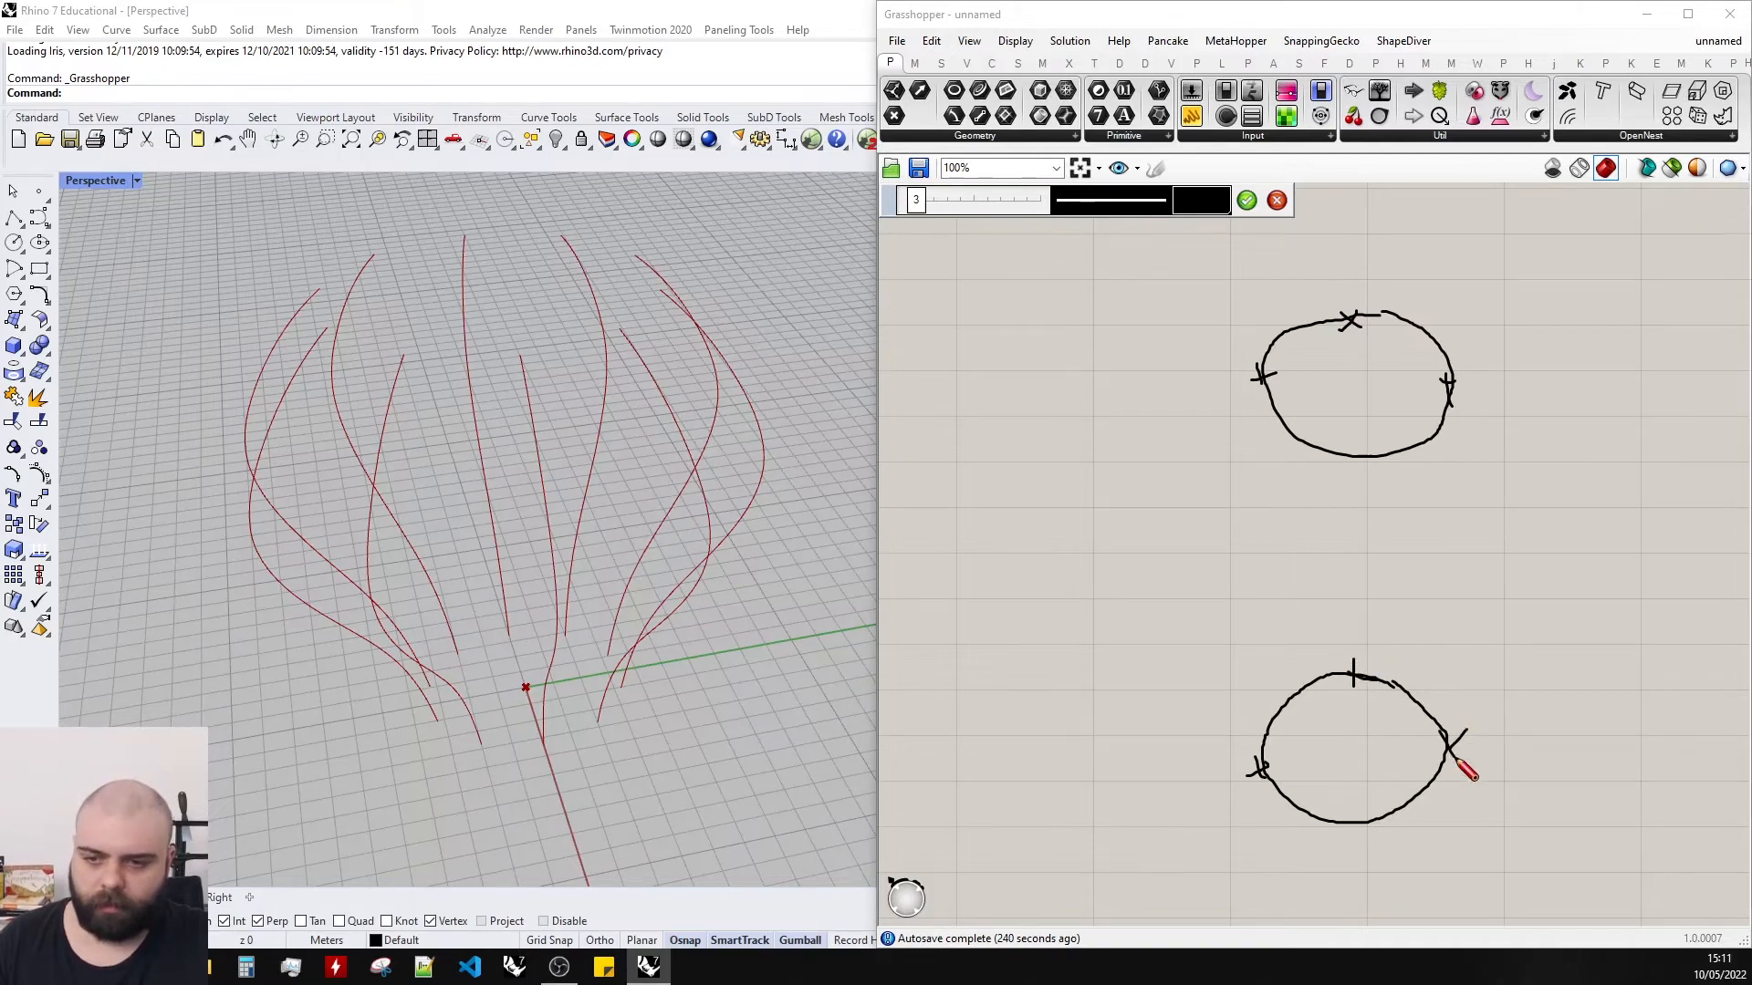
Sketch three red vertical lines joining the matching division points of the two circles.
left_click(1202, 199)
left_click(1237, 292)
left_click(1168, 282)
left_click_drag(1268, 378, 1256, 758)
left_click_drag(1351, 303, 1366, 675)
left_click_drag(1447, 376, 1455, 716)
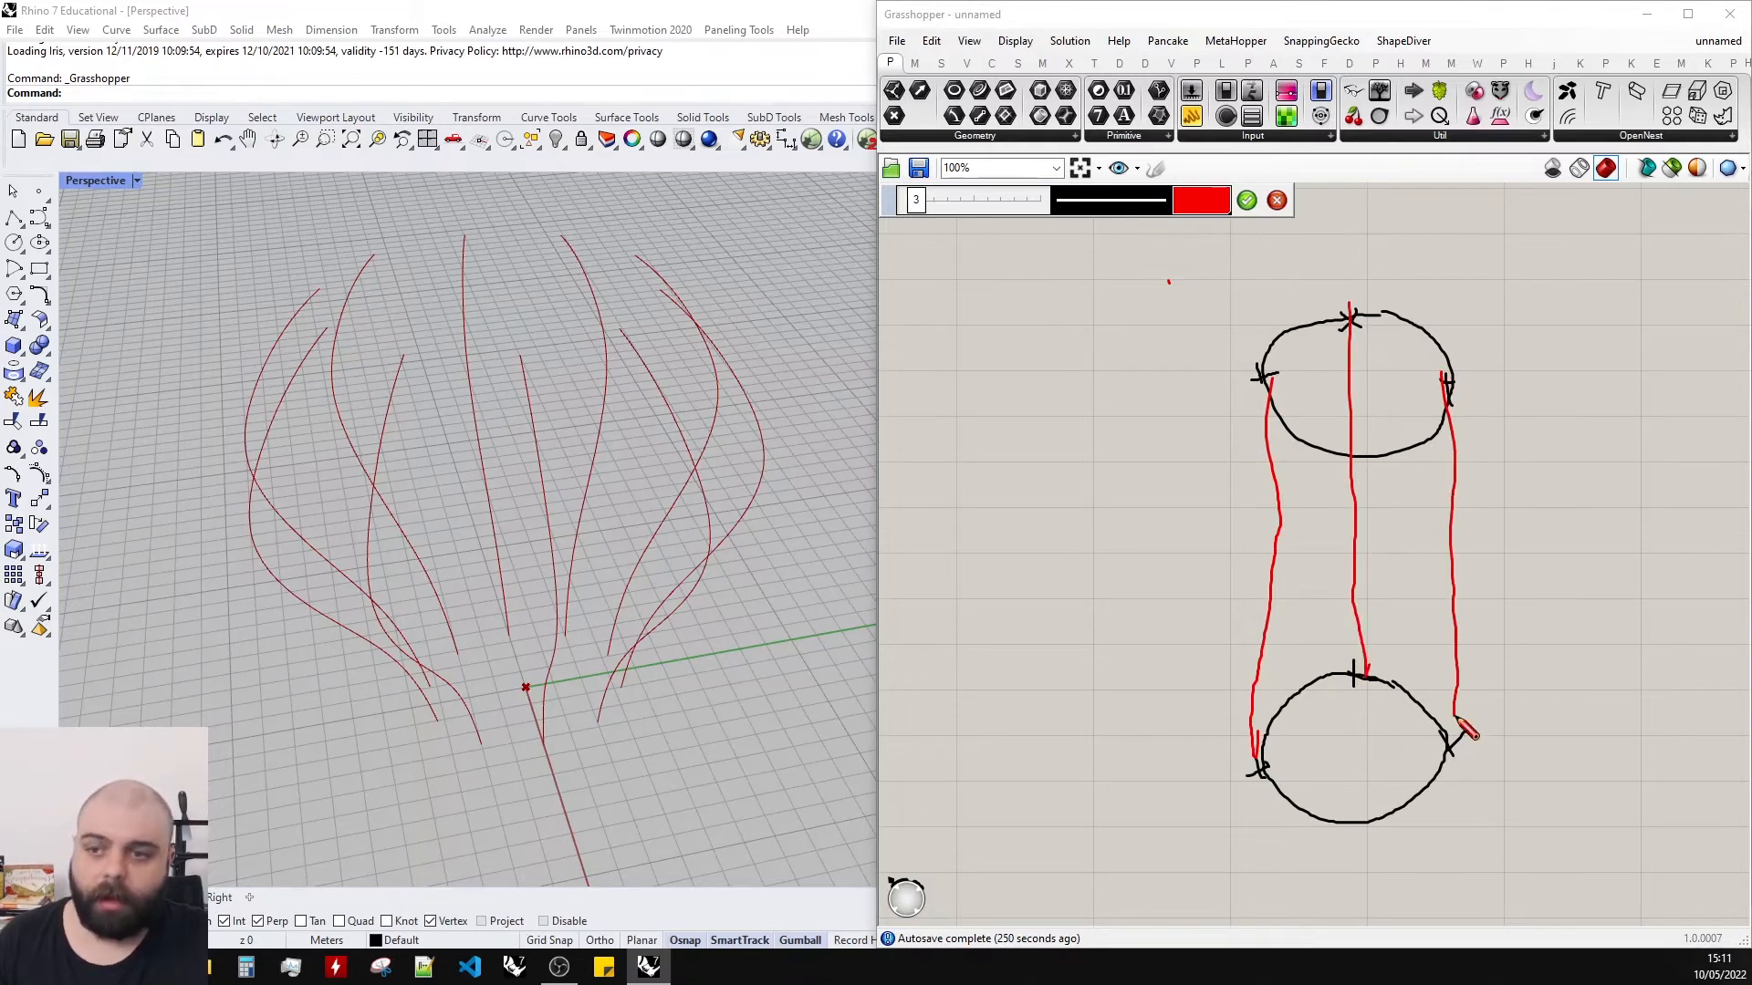
left_click(1247, 199)
Delete the point crosses and red connecting lines, keeping only the two sketched circles.
left_click_drag(1595, 609, 1247, 393)
key("Delete")
left_click(1350, 320)
key("Delete")
Sketch a red clockwise arrow along the upper right of the upper circle to indicate rotation.
left_click(1155, 168)
left_click(1201, 200)
scroll(1447, 274, "up", 3)
mouse_move(1311, 292)
left_mouse_down()
mouse_move(1486, 384)
mouse_move(1509, 363)
mouse_move(1447, 395)
left_mouse_up()
scroll(1414, 313, "down", 3)
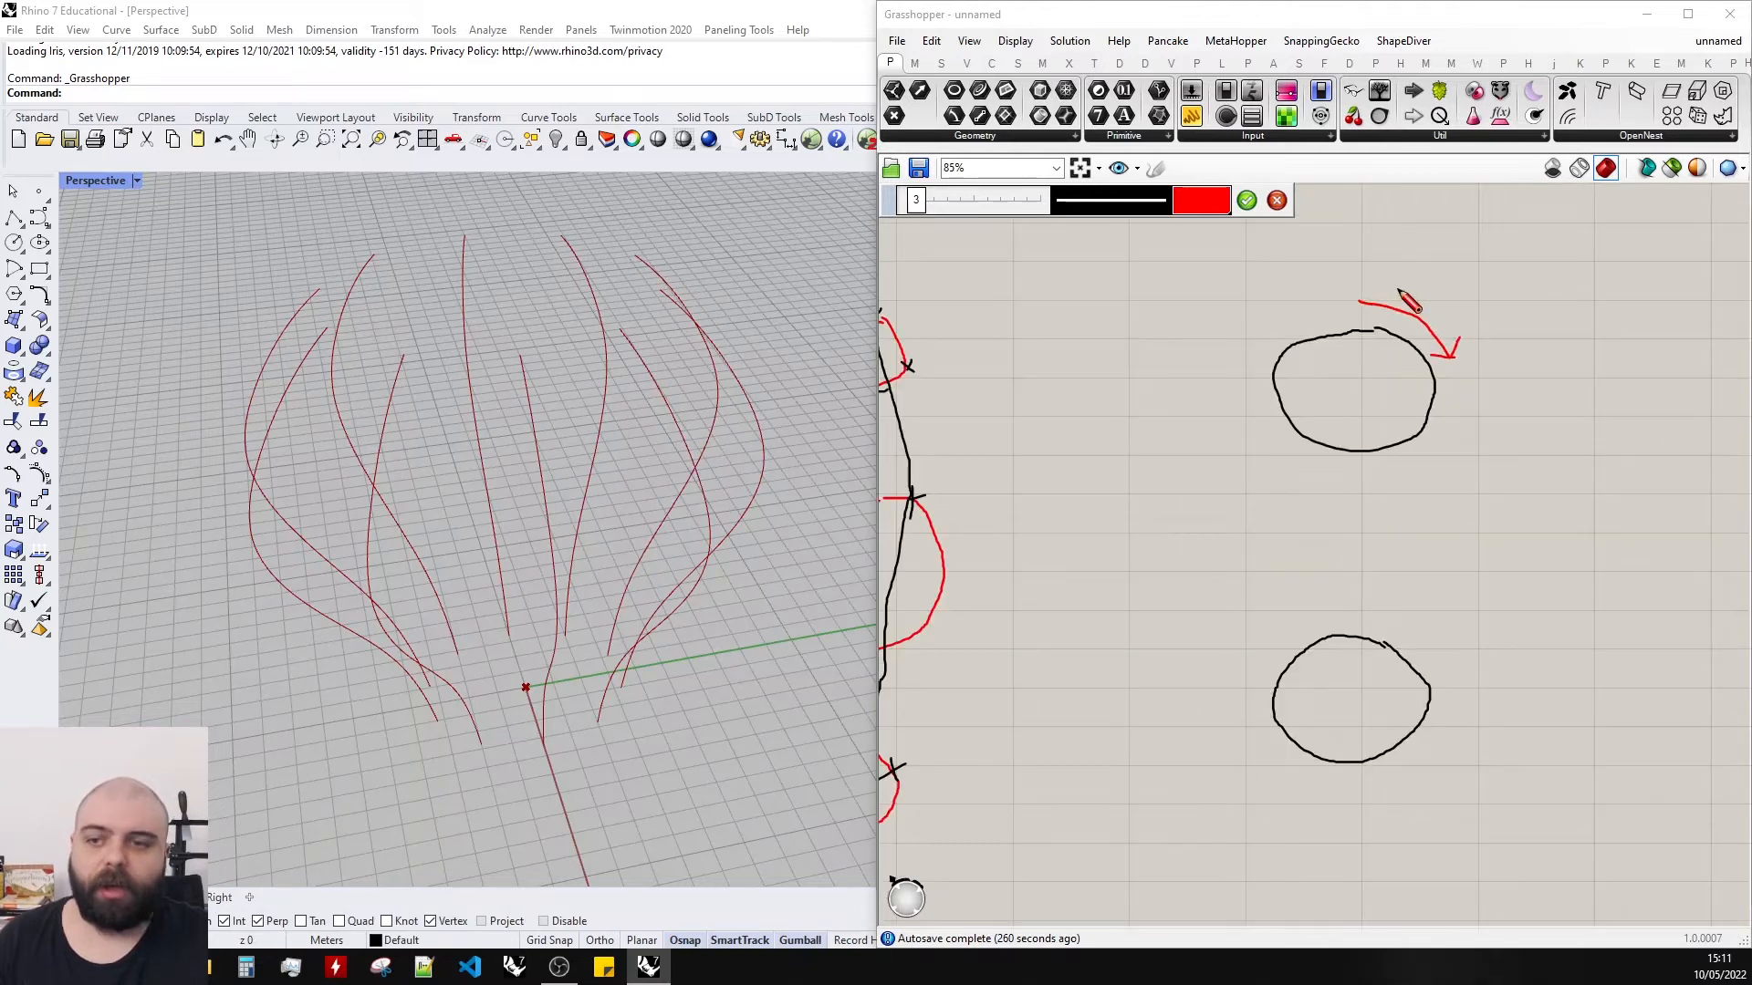
left_click(1246, 202)
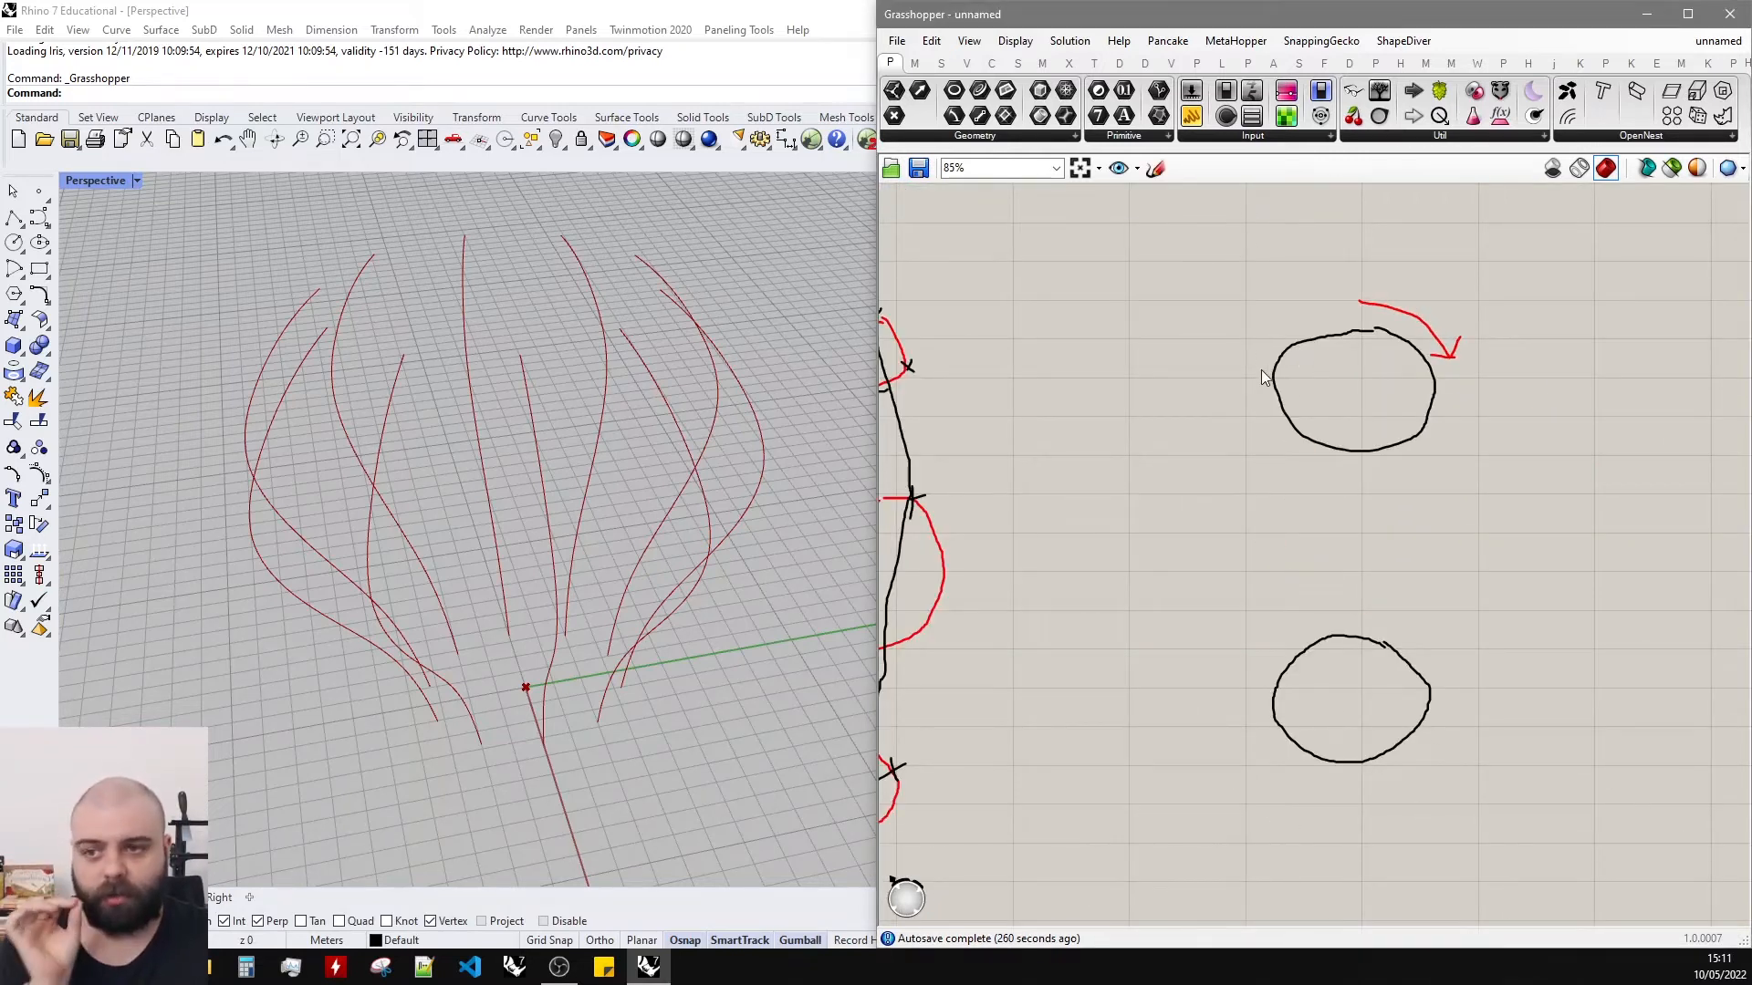
Mark a black cross at the top of the upper circle and one at the left side of the lower circle.
left_click(1157, 169)
scroll(1359, 388, "up", 4)
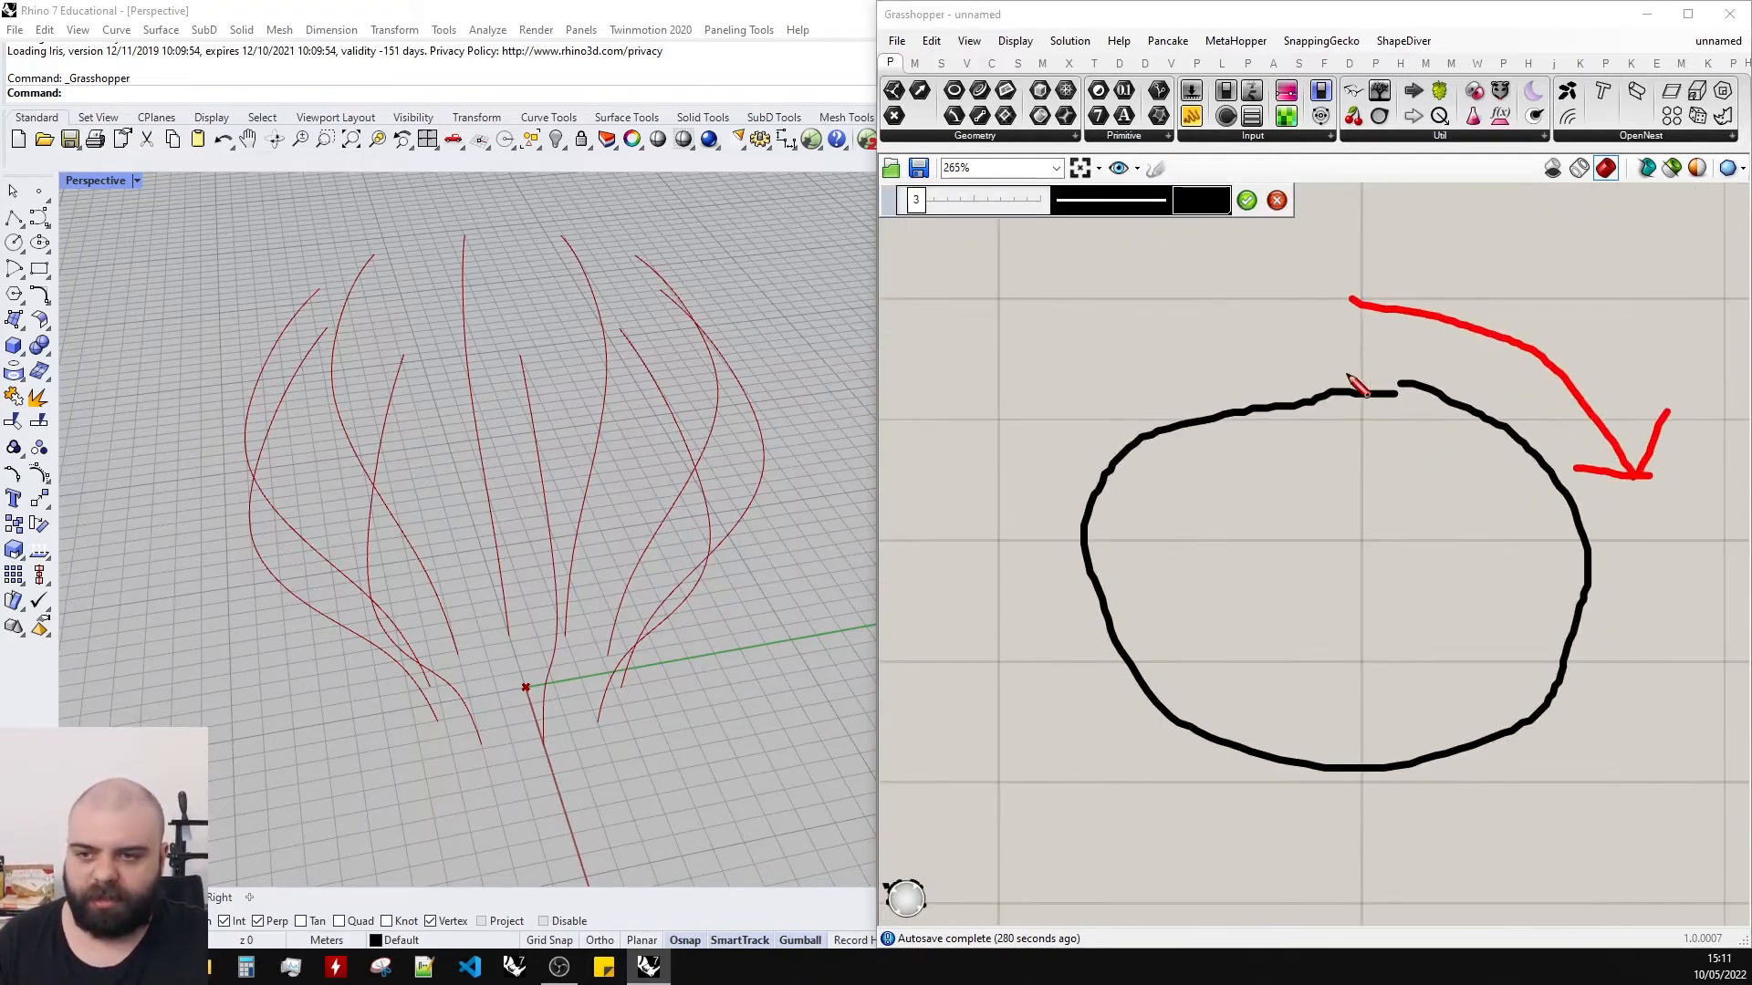
mouse_move(1352, 406)
left_mouse_down()
mouse_move(1391, 361)
mouse_move(1389, 401)
left_mouse_up()
scroll(1423, 311, "down", 6)
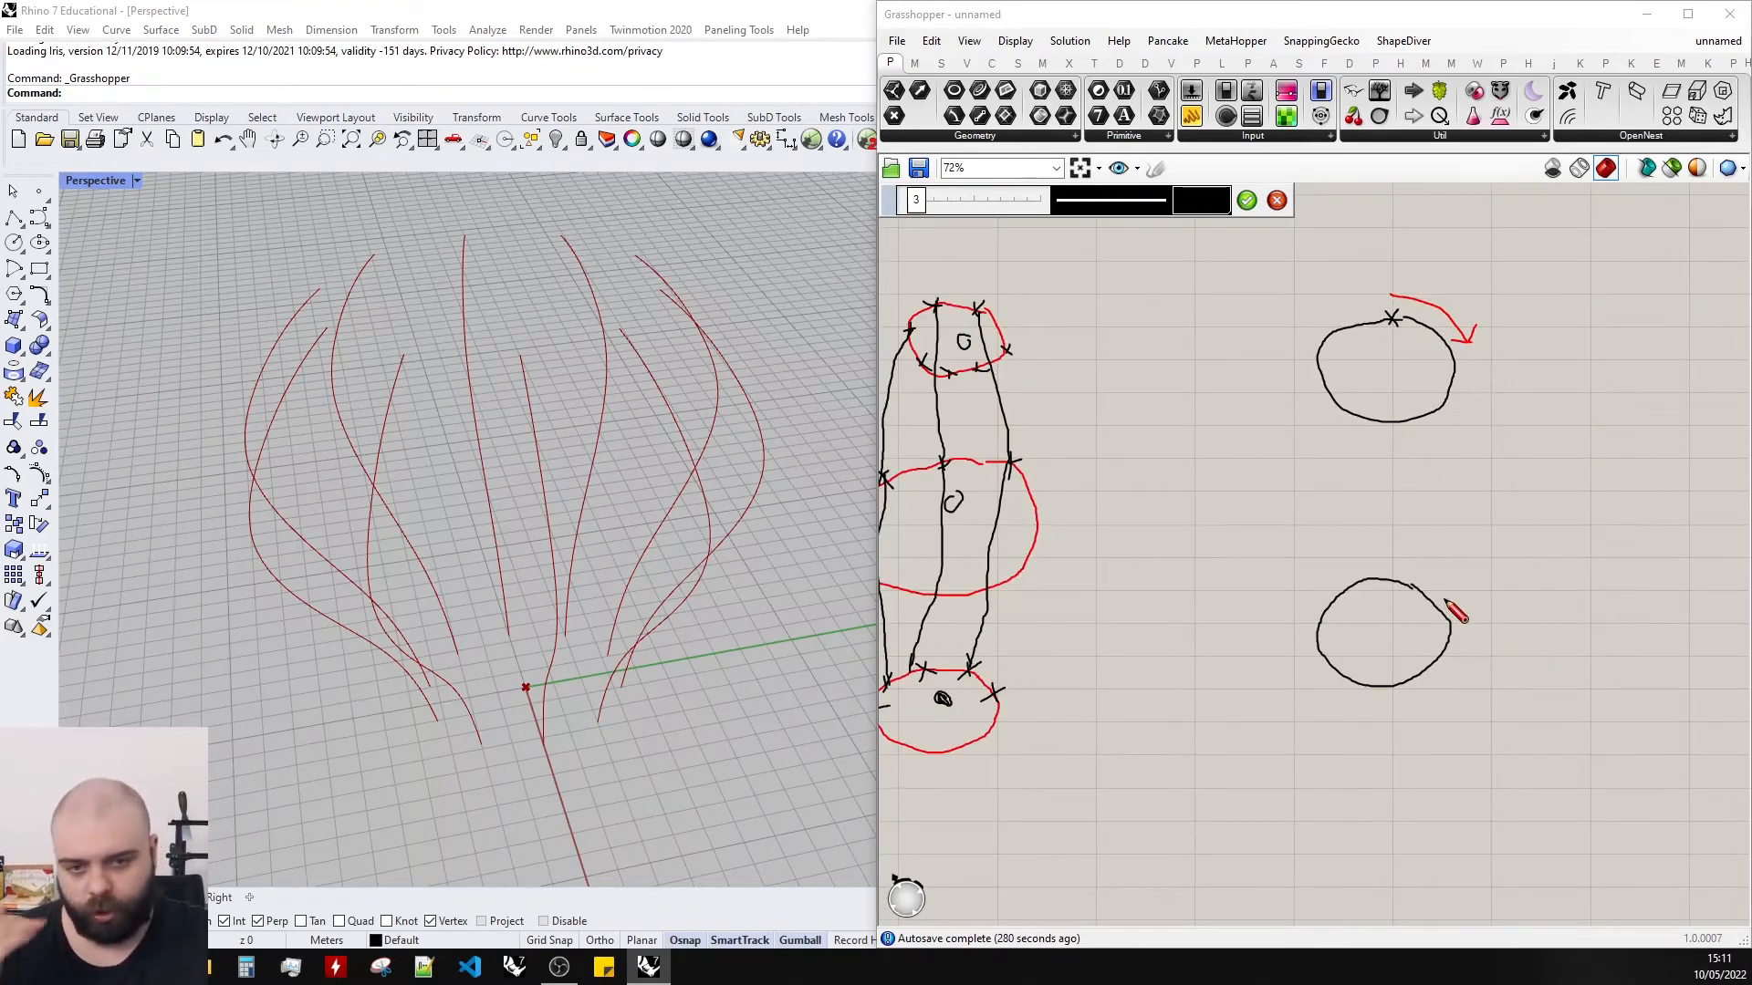
scroll(1356, 642, "up", 4)
mouse_move(1241, 636)
left_mouse_down()
mouse_move(1282, 625)
mouse_move(1264, 649)
left_mouse_up()
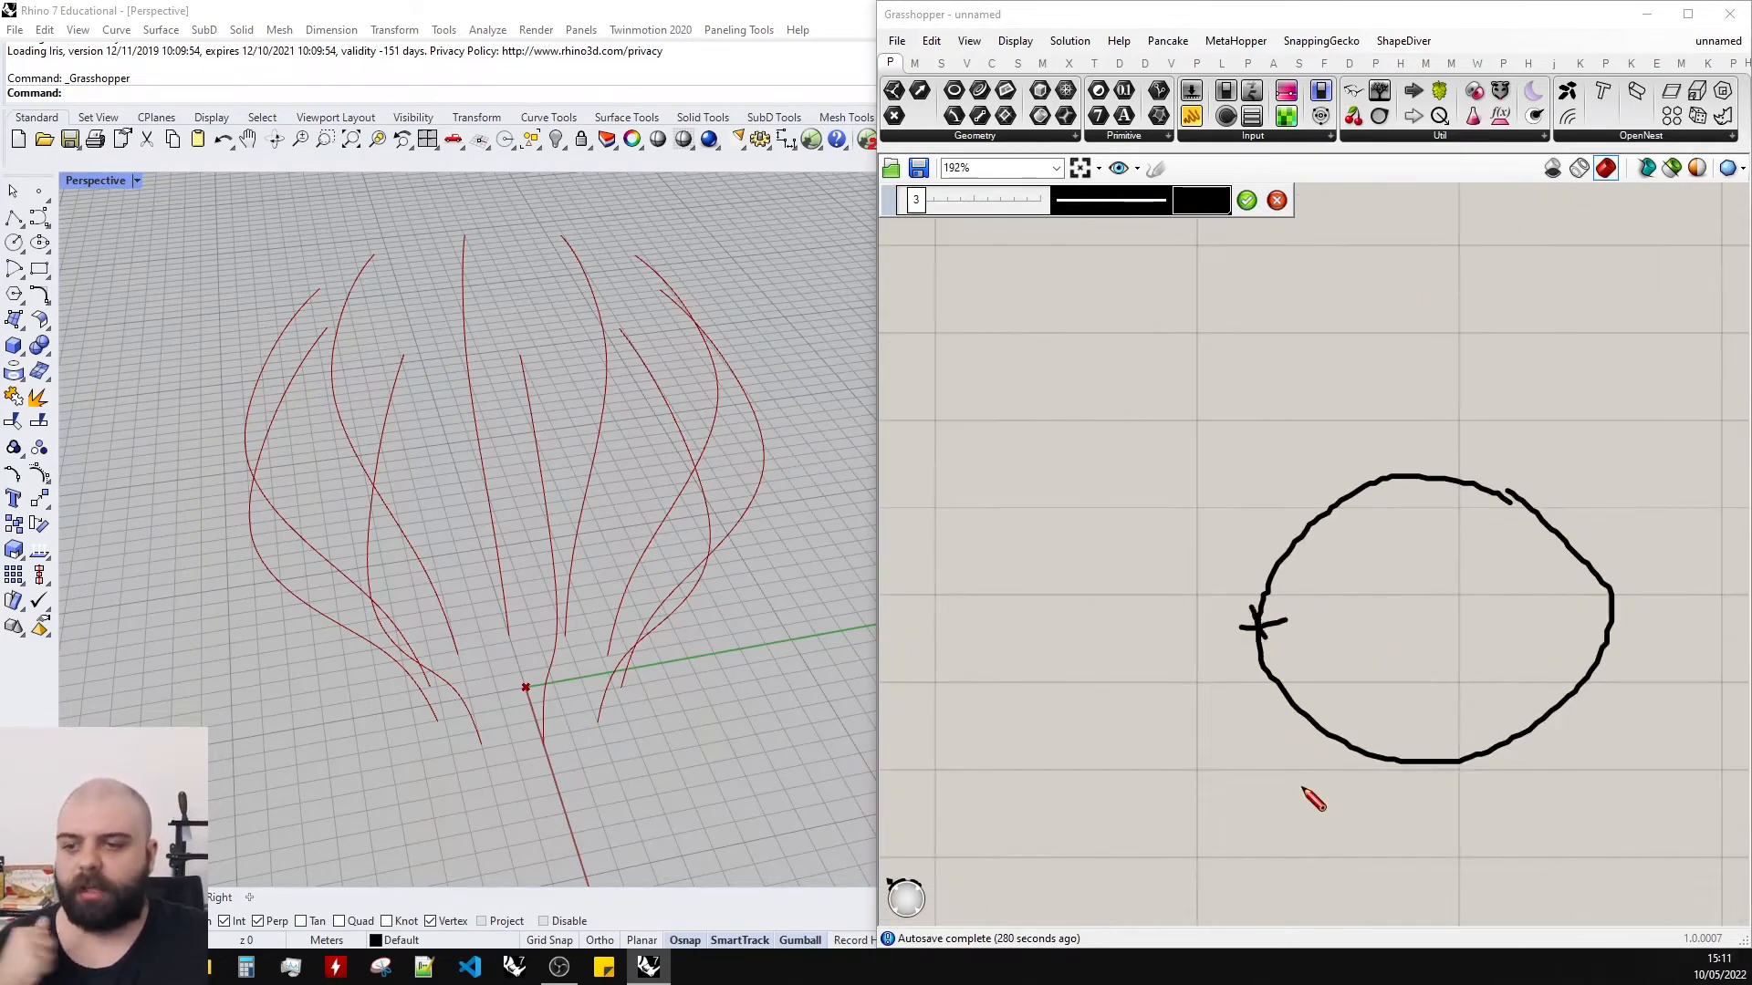
scroll(1309, 793, "down", 4)
left_click(1246, 200)
scroll(1239, 315, "up", 2)
Sketch slanted black lines joining the upper circle's points to offset points on the lower circle, adding the missing point marks.
left_click(1155, 170)
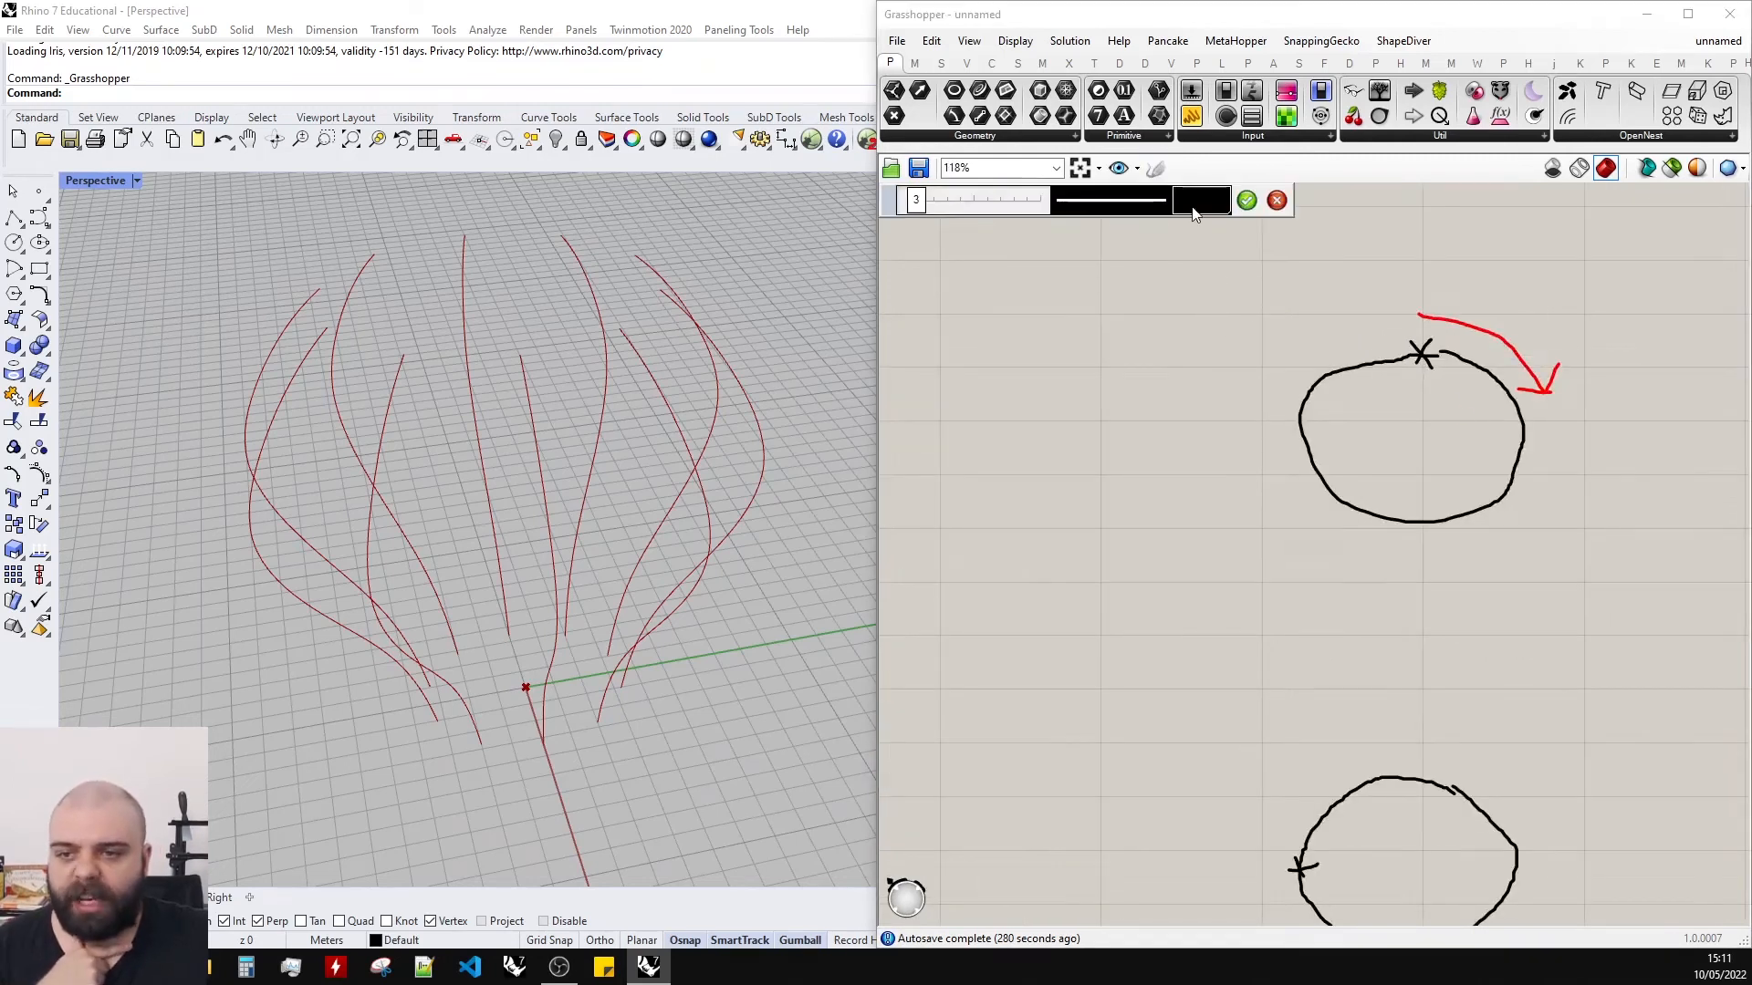
scroll(1434, 385, "down", 2)
mouse_move(1429, 367)
left_mouse_down()
mouse_move(1419, 478)
mouse_move(1341, 743)
left_mouse_up()
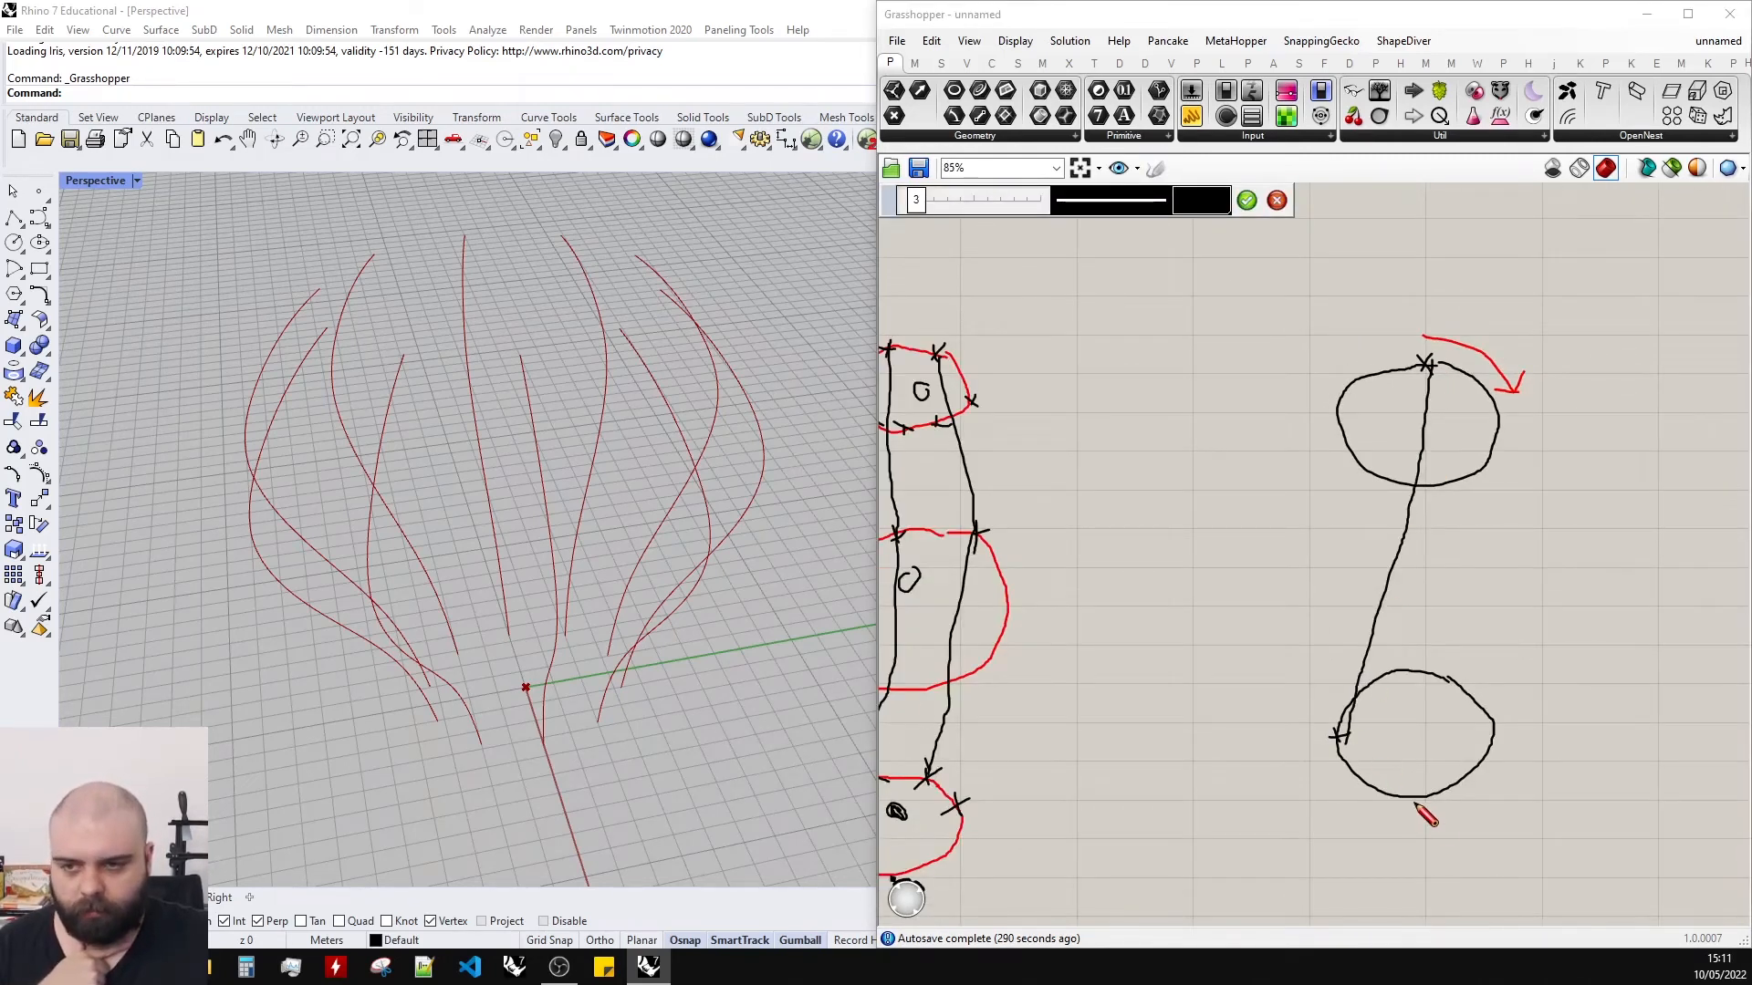
mouse_move(1499, 421)
left_mouse_down()
mouse_move(1497, 461)
mouse_move(1517, 431)
left_mouse_up()
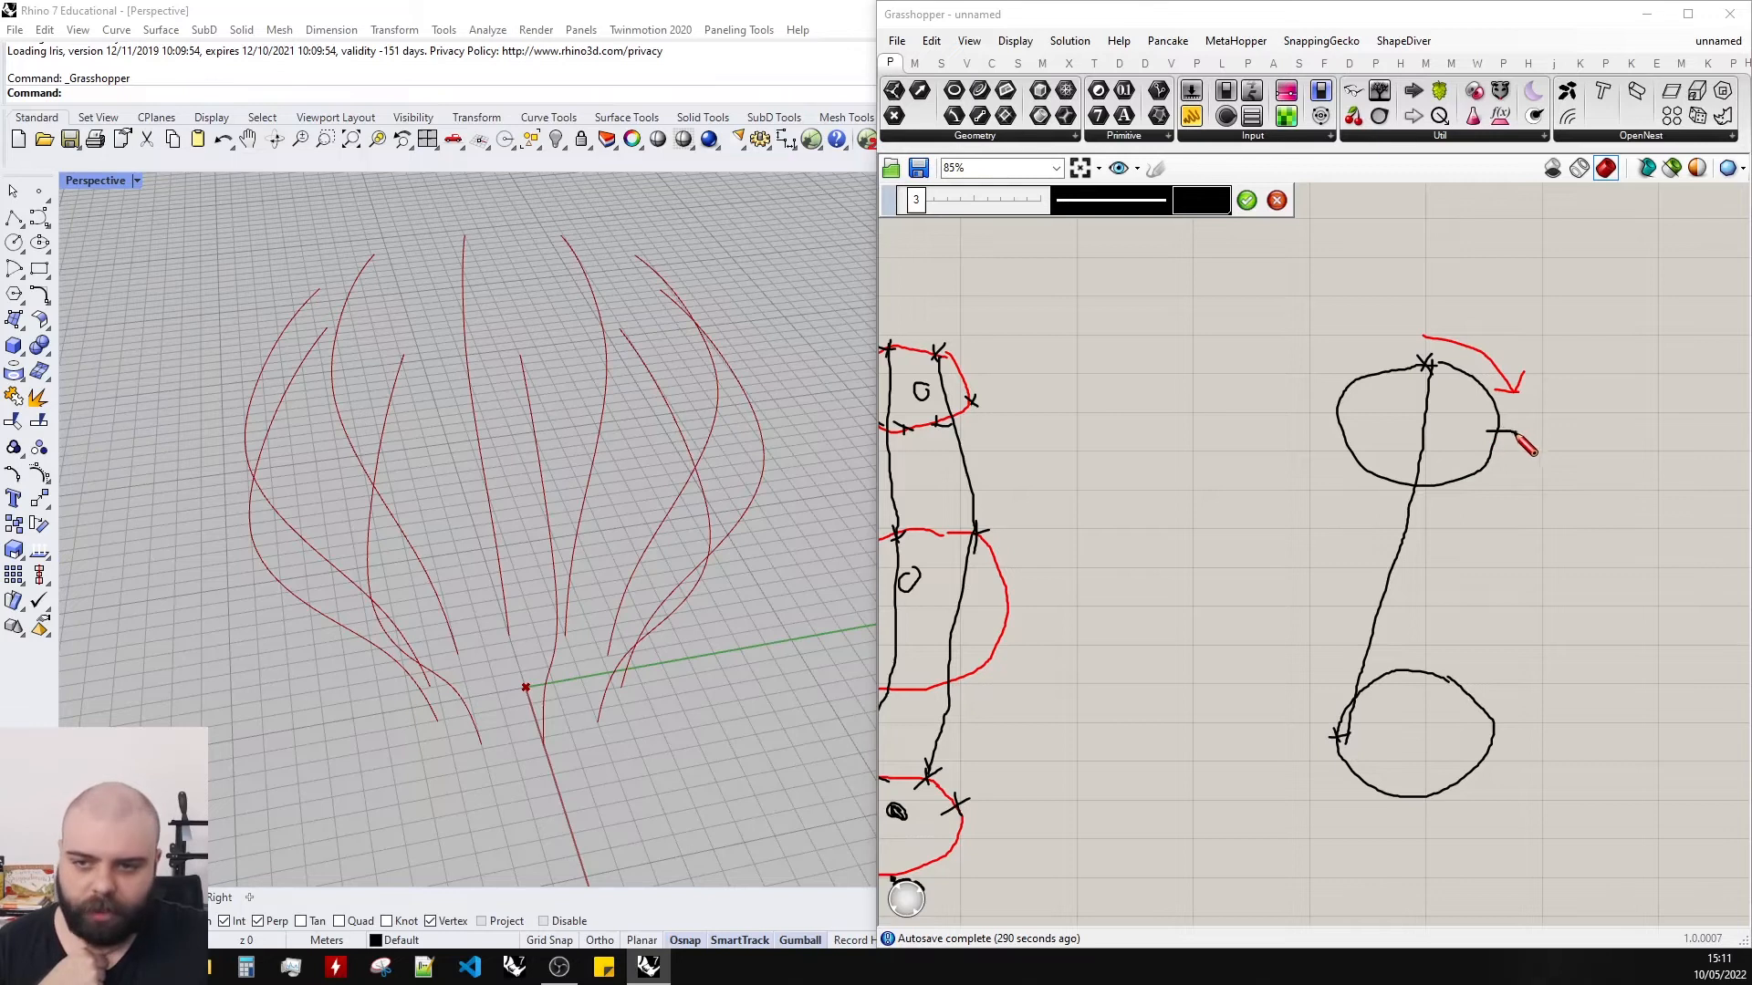
left_click_drag(1414, 666, 1427, 673)
left_click_drag(1503, 438, 1413, 675)
mouse_move(1423, 476)
left_mouse_down()
mouse_move(1444, 493)
mouse_move(1425, 495)
left_mouse_up()
mouse_move(1498, 721)
left_mouse_down()
mouse_move(1503, 753)
mouse_move(1518, 725)
left_mouse_up()
left_click_drag(1430, 483, 1501, 746)
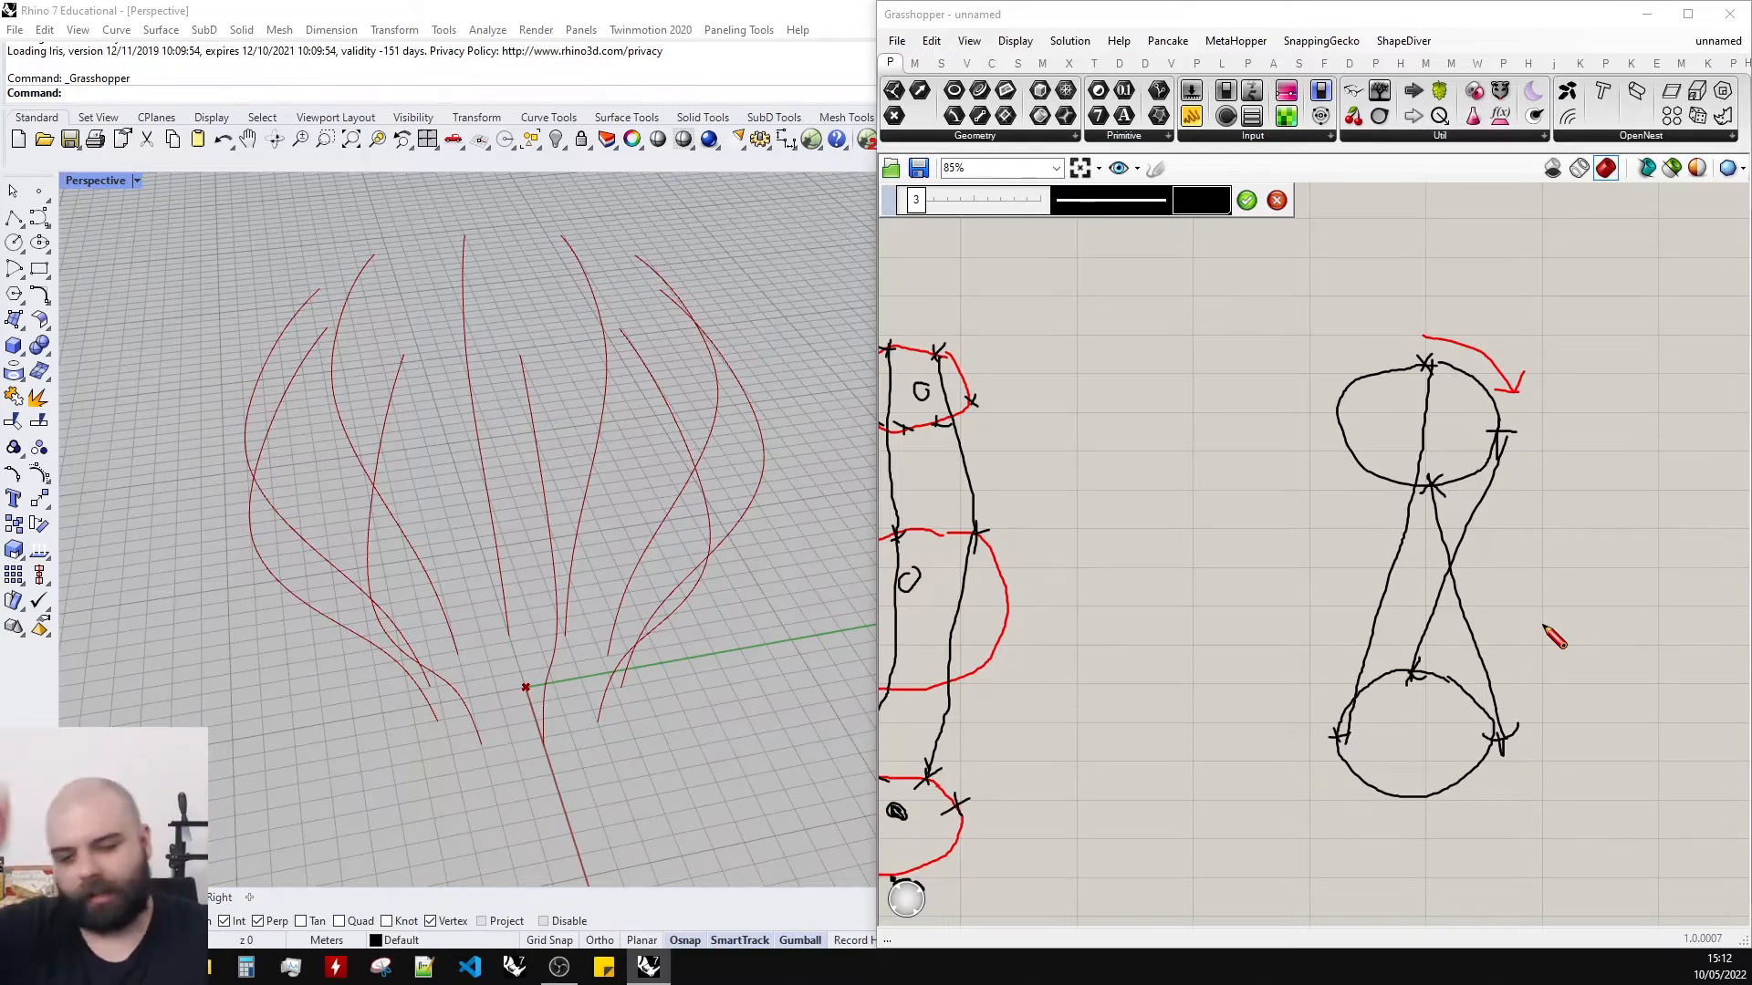
left_click(1248, 201)
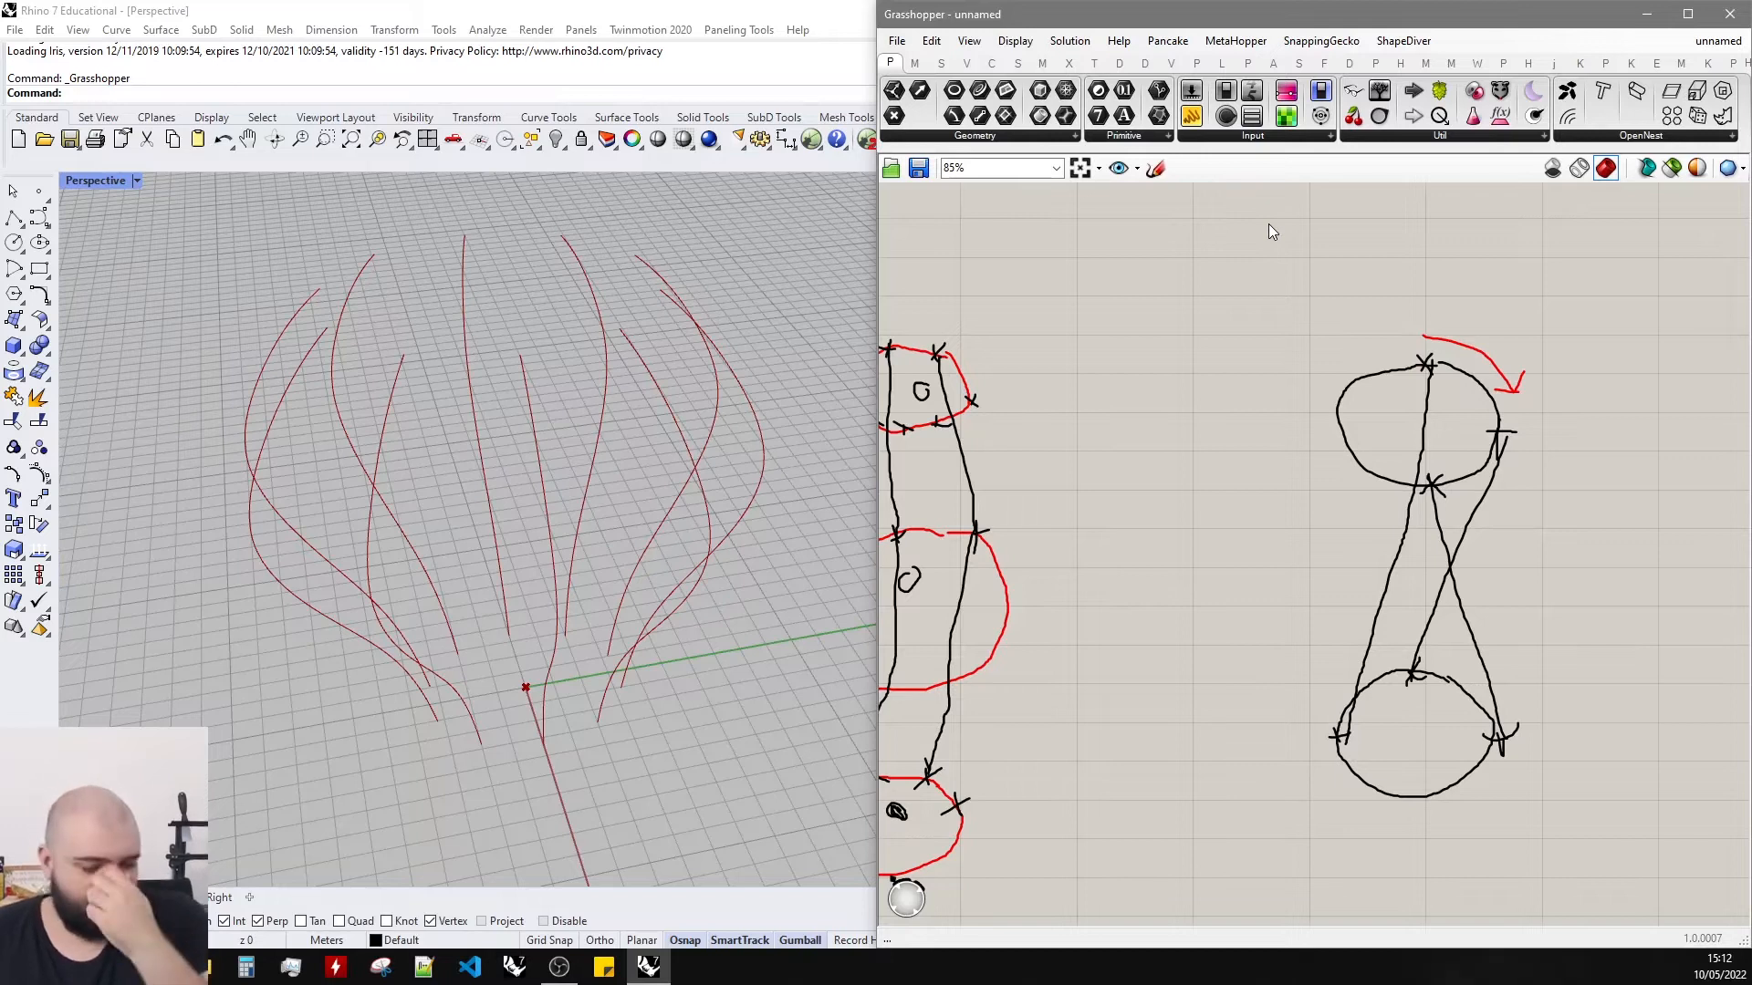
Add a Rotate component after Circle and connect Circle's C output to Rotate's G input.
scroll(1441, 538, "down", 3)
scroll(1147, 387, "up", 5)
double_click(1211, 436)
type("rotate")
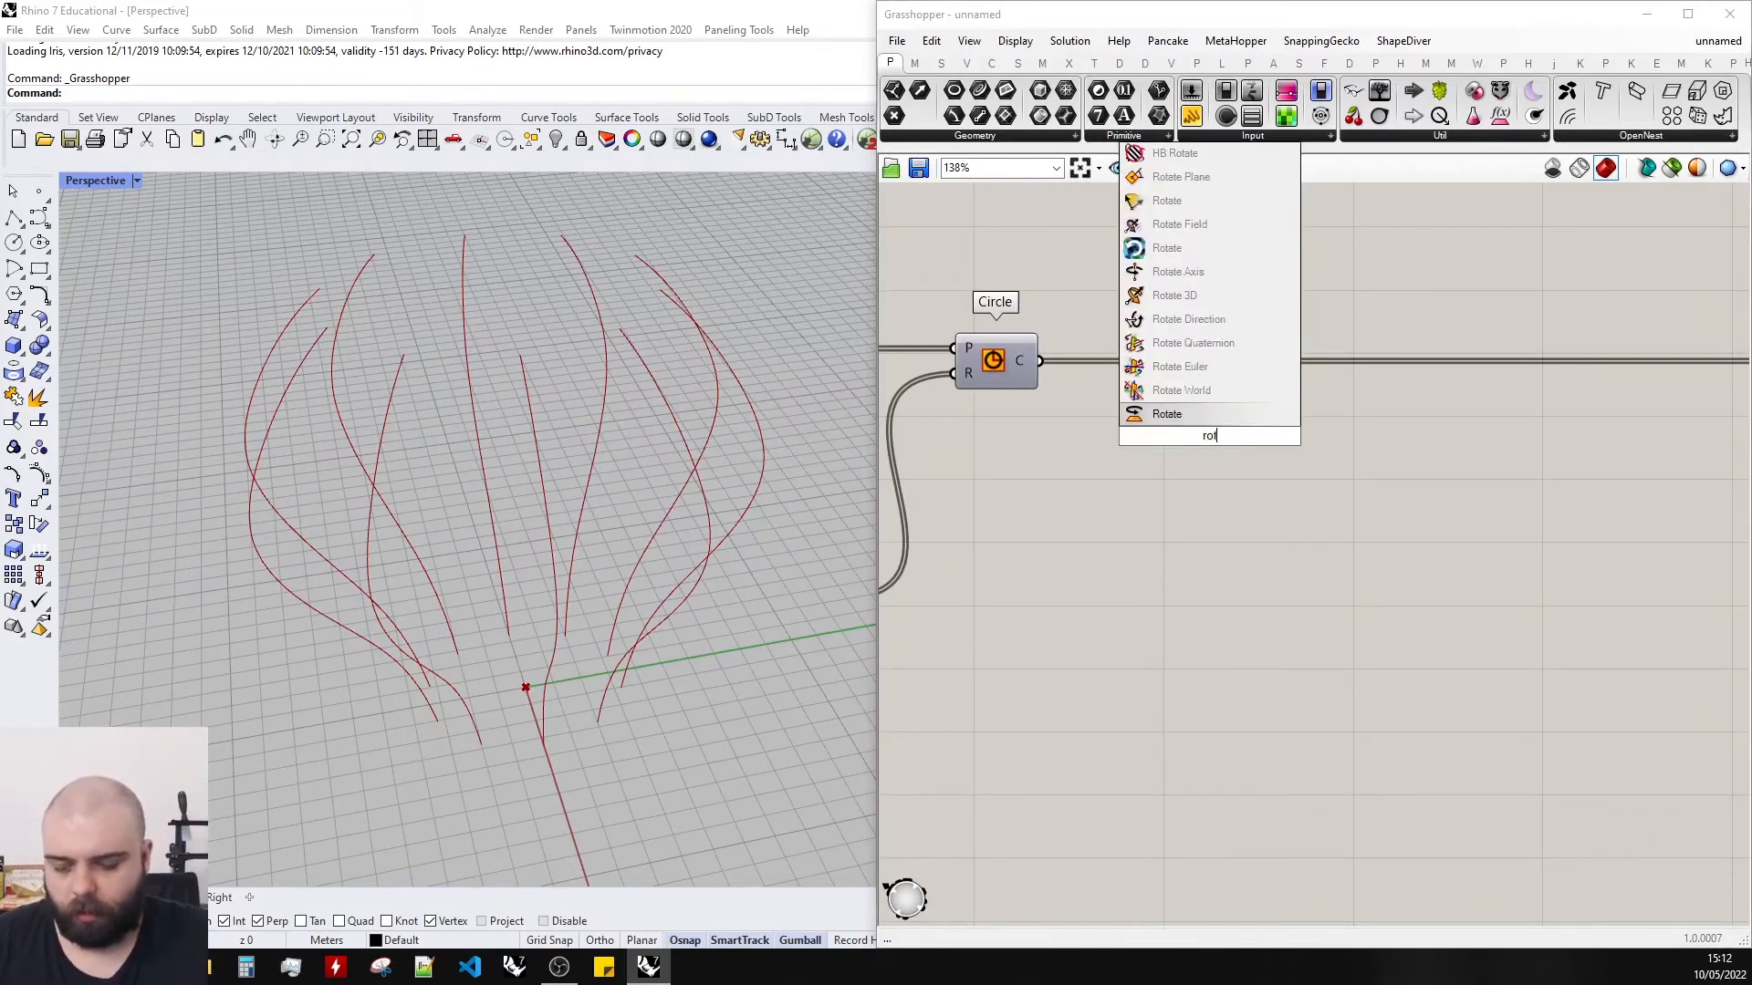
left_click_drag(1164, 427, 1331, 455)
left_click(1314, 297)
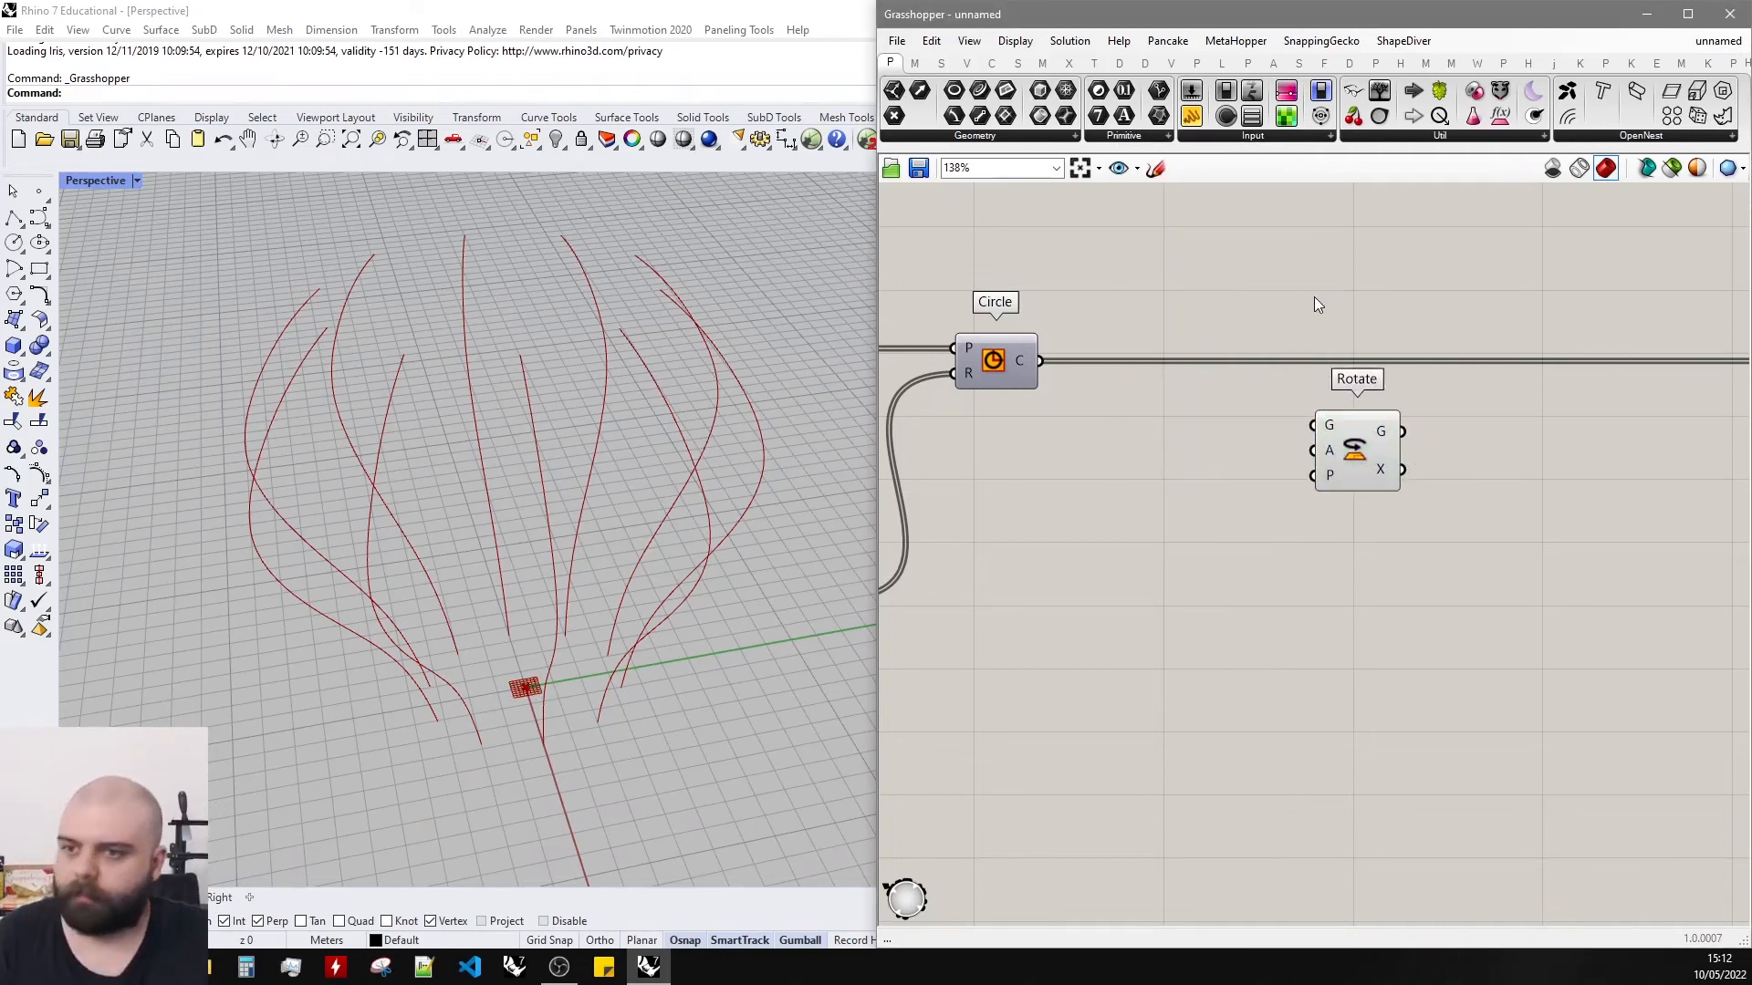
scroll(1306, 315, "down", 4)
scroll(1273, 333, "up", 4)
left_click(1152, 420)
left_click_drag(1179, 419, 1464, 486)
left_click(1367, 561)
Turn the Circle component's preview back on and inspect the stacked circles in the Rhino viewport.
scroll(1365, 562, "up", 2)
scroll(1253, 522, "down", 2)
scroll(1250, 522, "up", 1)
left_click(1091, 383)
middle_click(1091, 385)
left_click(1123, 355)
scroll(695, 406, "down", 12)
scroll(610, 396, "down", 3)
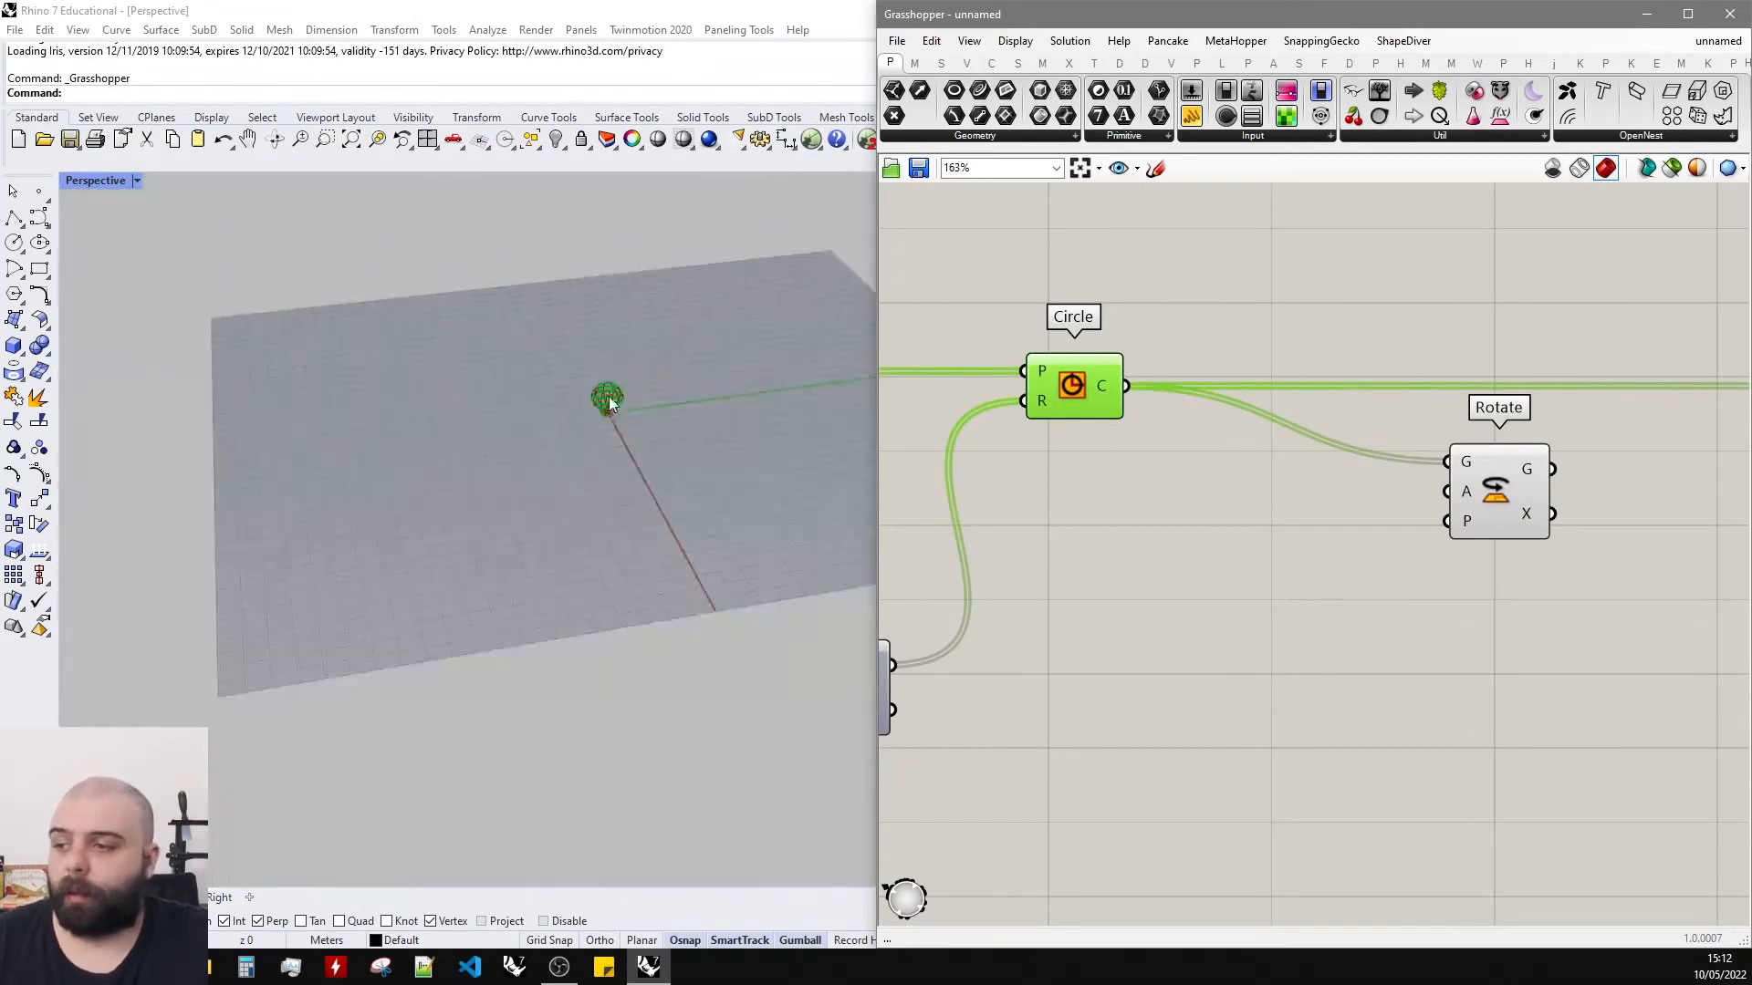
scroll(560, 393, "up", 8)
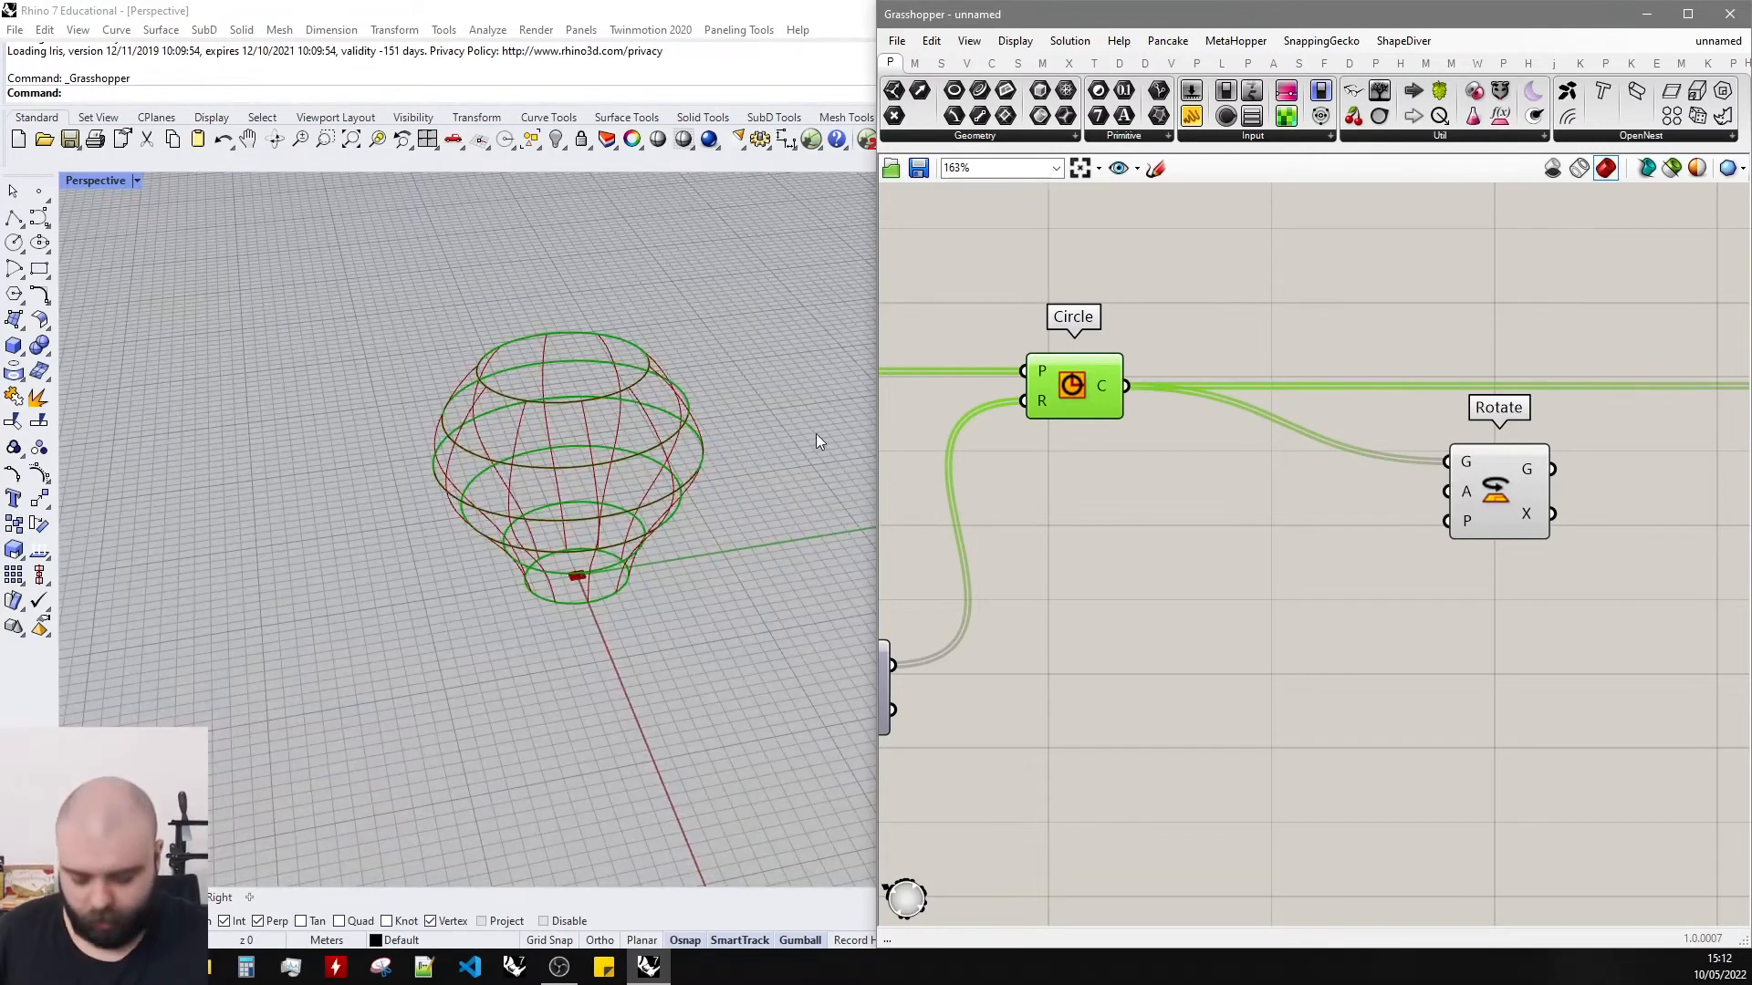
scroll(1521, 369, "down", 8)
scroll(1467, 485, "up", 6)
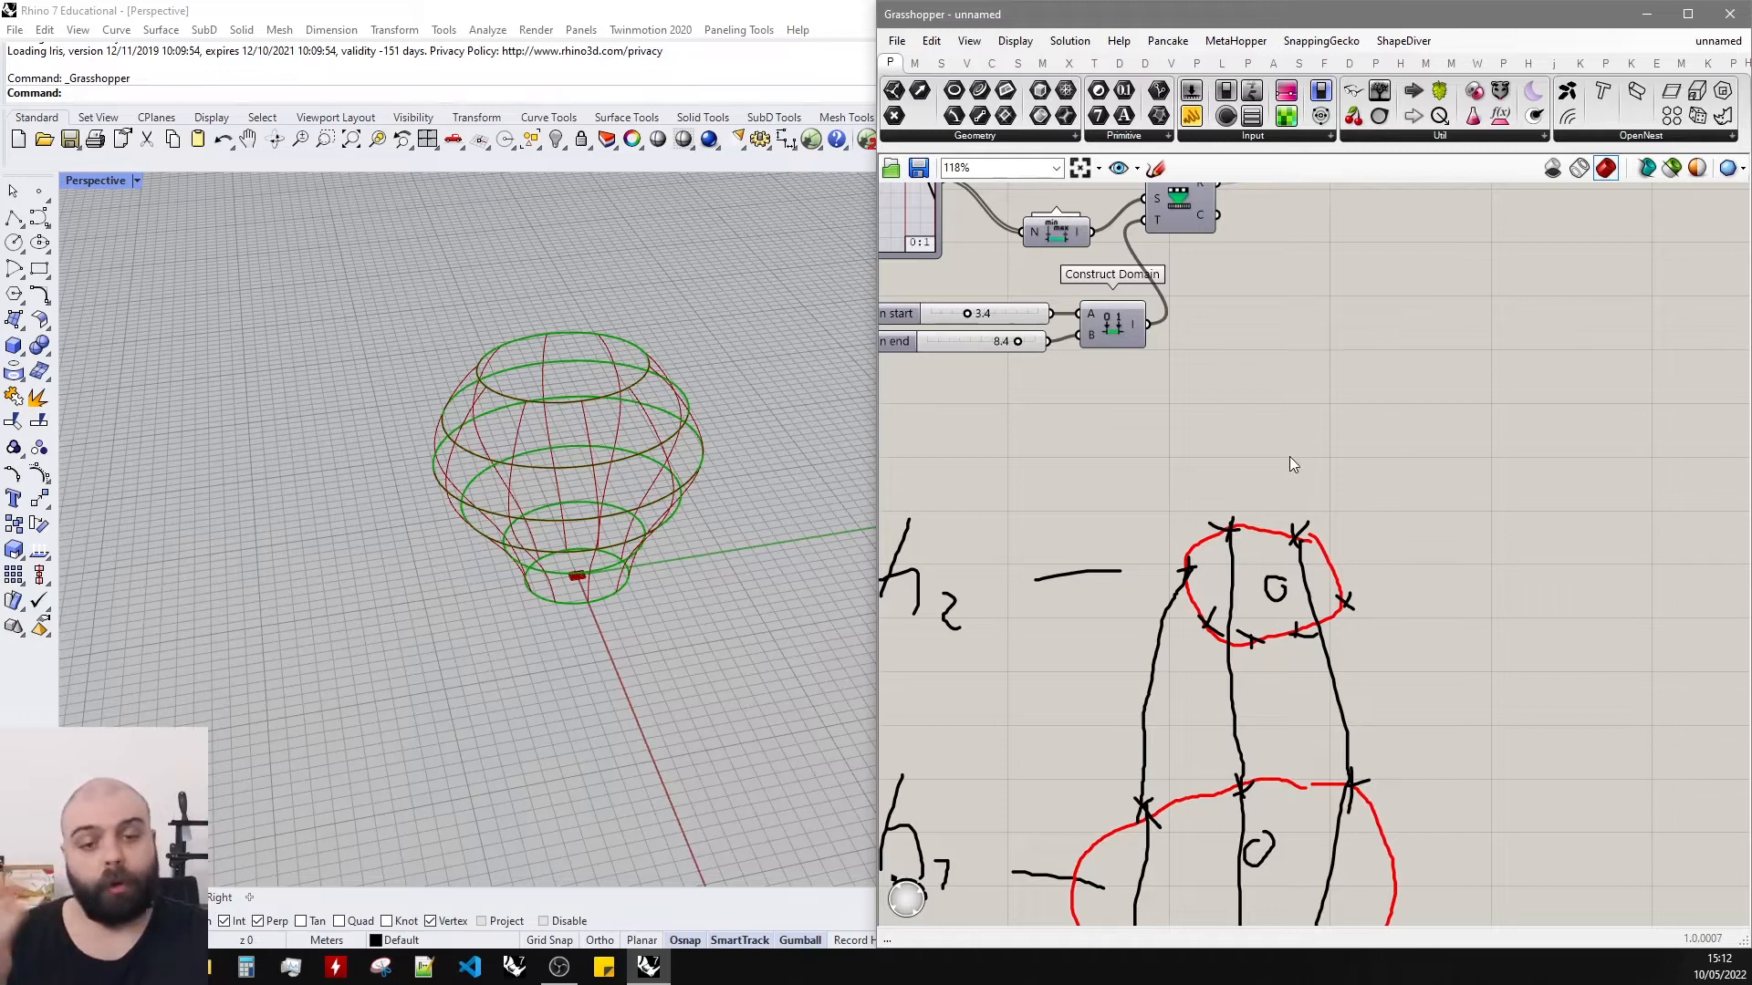
Add an Area component between Circle and Rotate, connect Circle's C output to its G input, and inspect the circle centroids.
scroll(1289, 456, "down", 3)
scroll(1438, 399, "up", 3)
double_click(1337, 458)
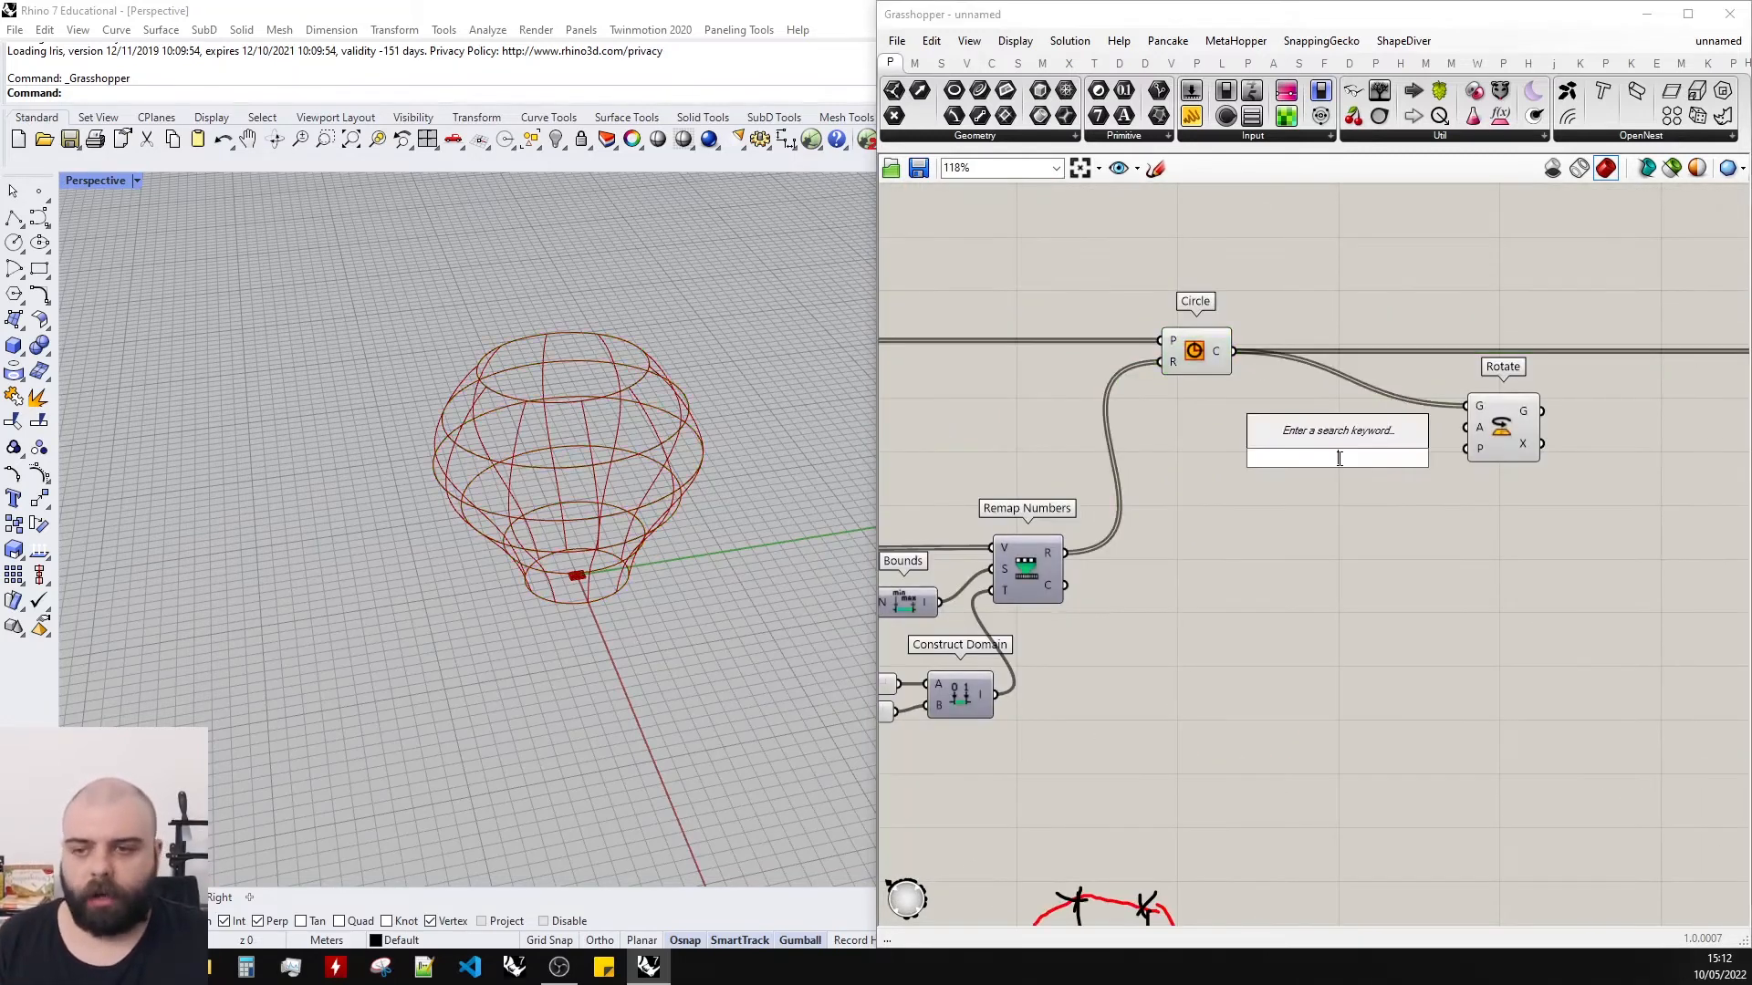
type("area")
key("Return")
scroll(1241, 368, "up", 2)
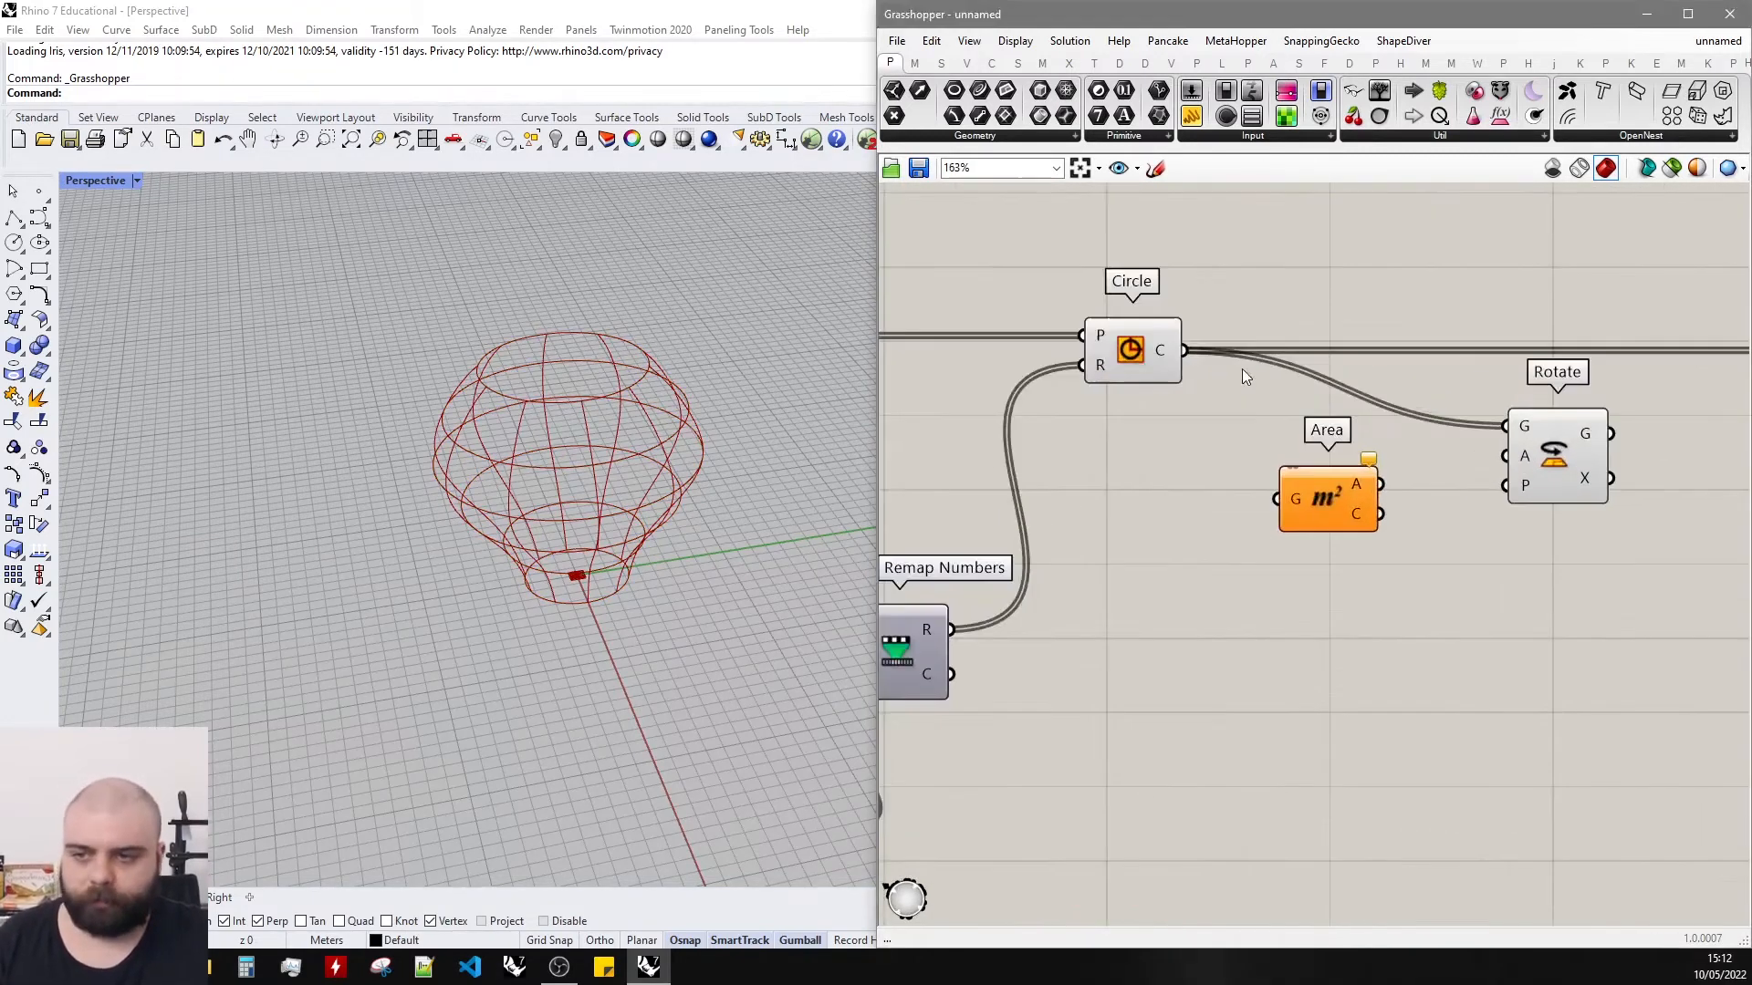
left_click_drag(1266, 438, 1298, 473)
scroll(700, 546, "up", 4)
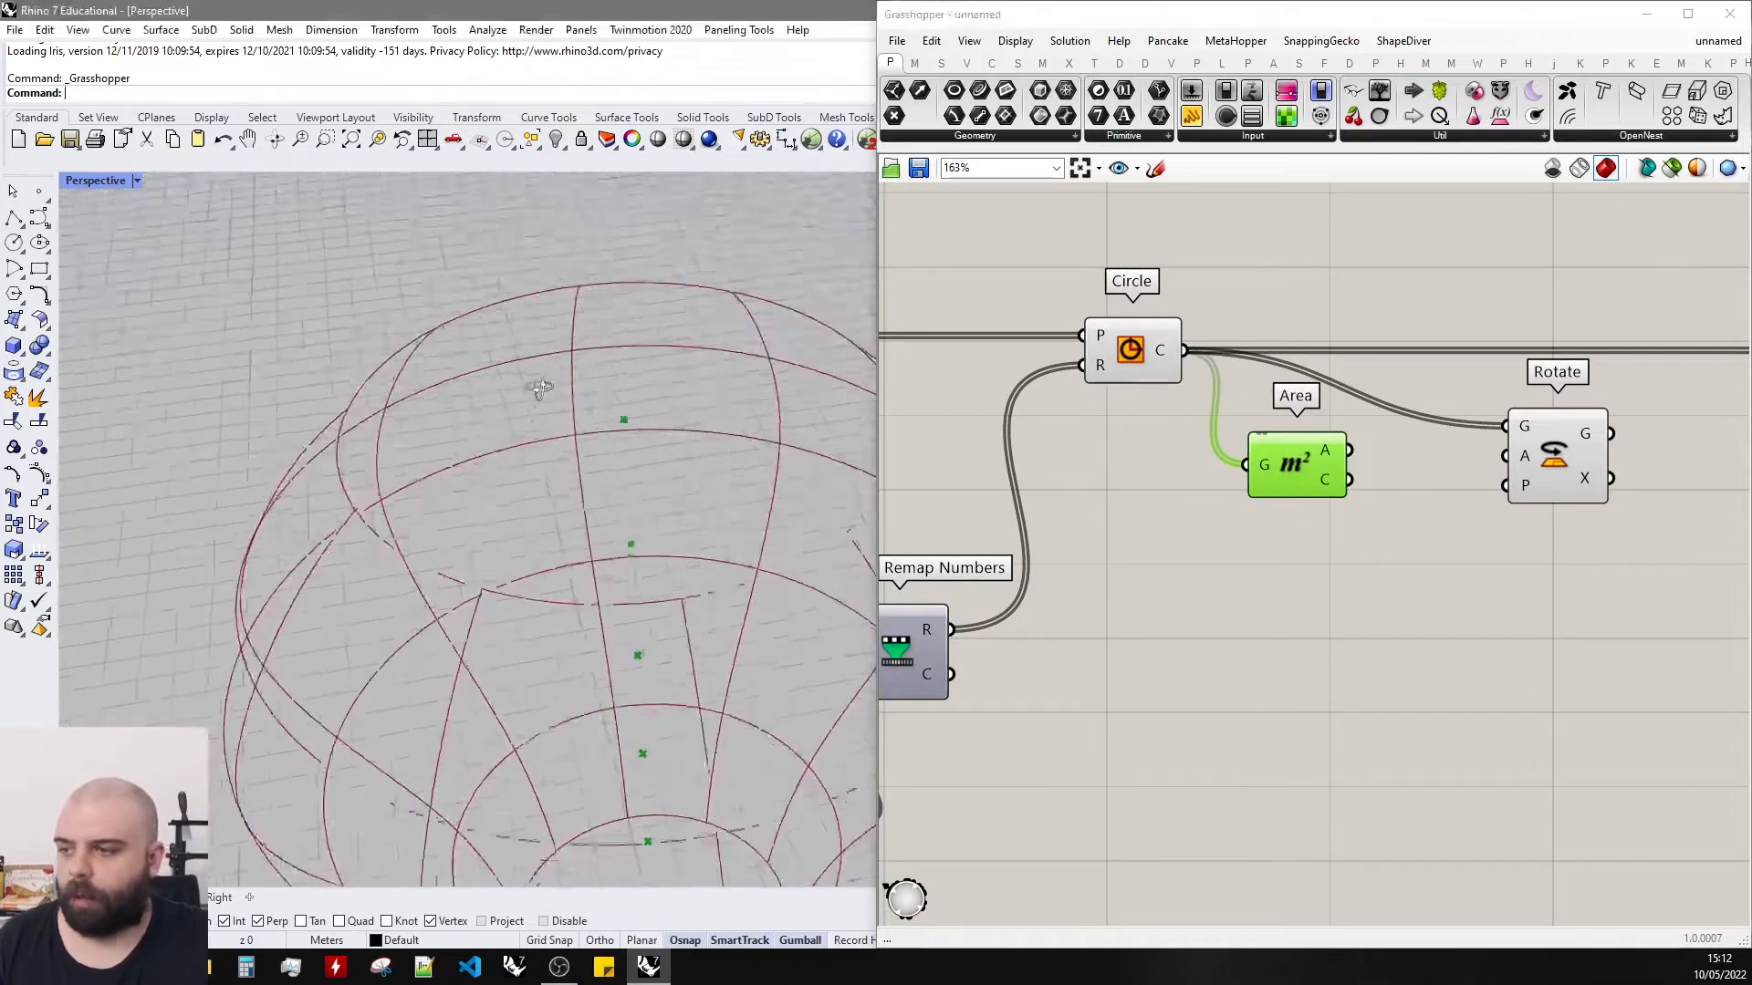
scroll(1137, 571, "up", 1)
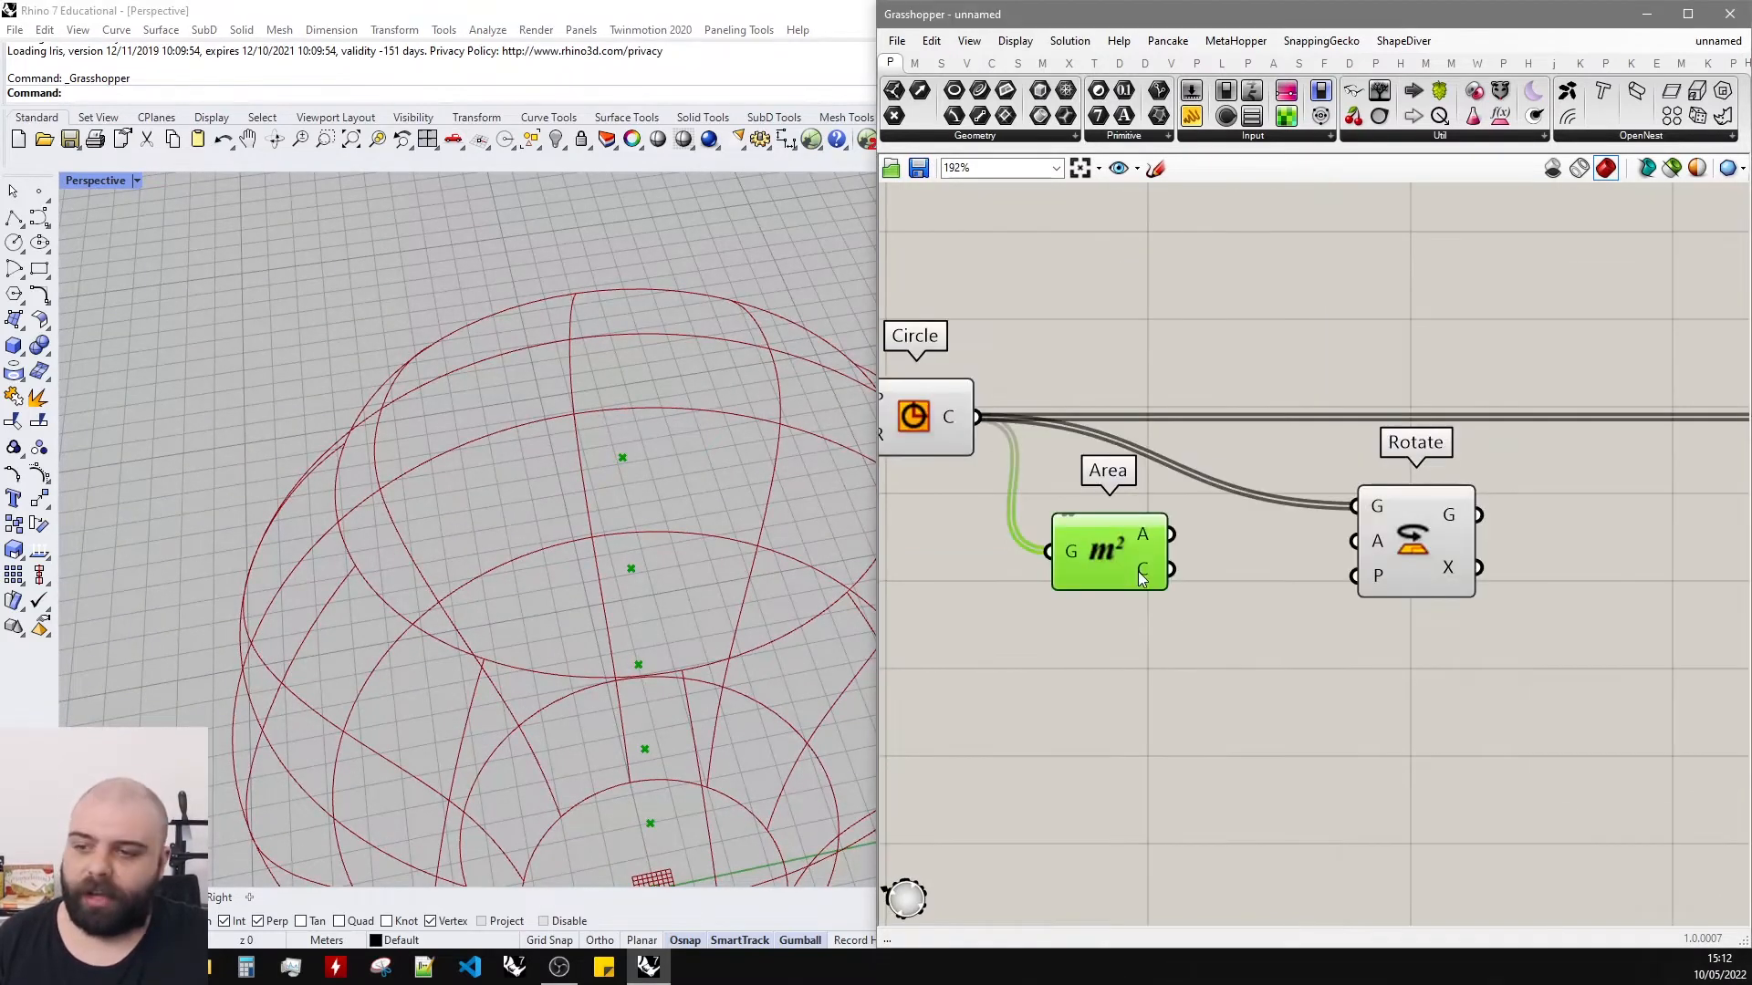
left_click_drag(1171, 569, 1353, 541)
scroll(1246, 380, "down", 3)
left_click(1246, 379)
left_click(1376, 494)
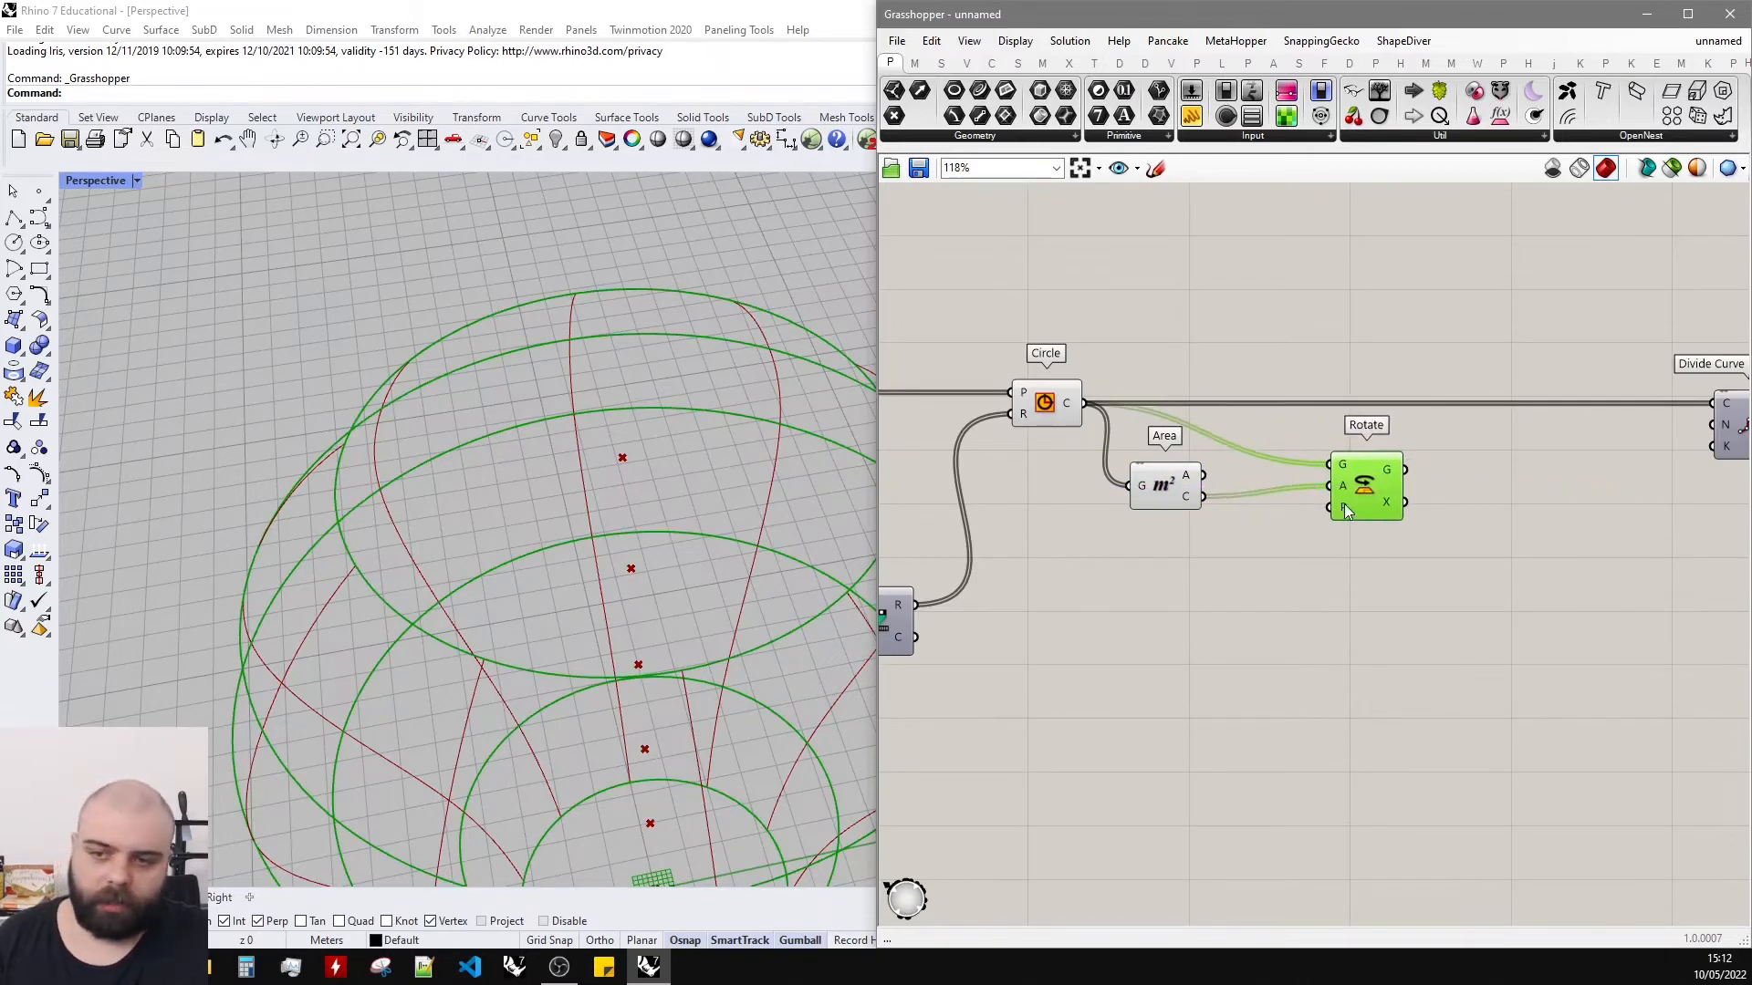
scroll(1208, 504, "up", 3)
left_click_drag(1219, 502, 1435, 469, "ctrl")
Connect Area's C output to Rotate's P input as the rotation planes and position Area below the wires.
left_click_drag(1220, 502, 1184, 552)
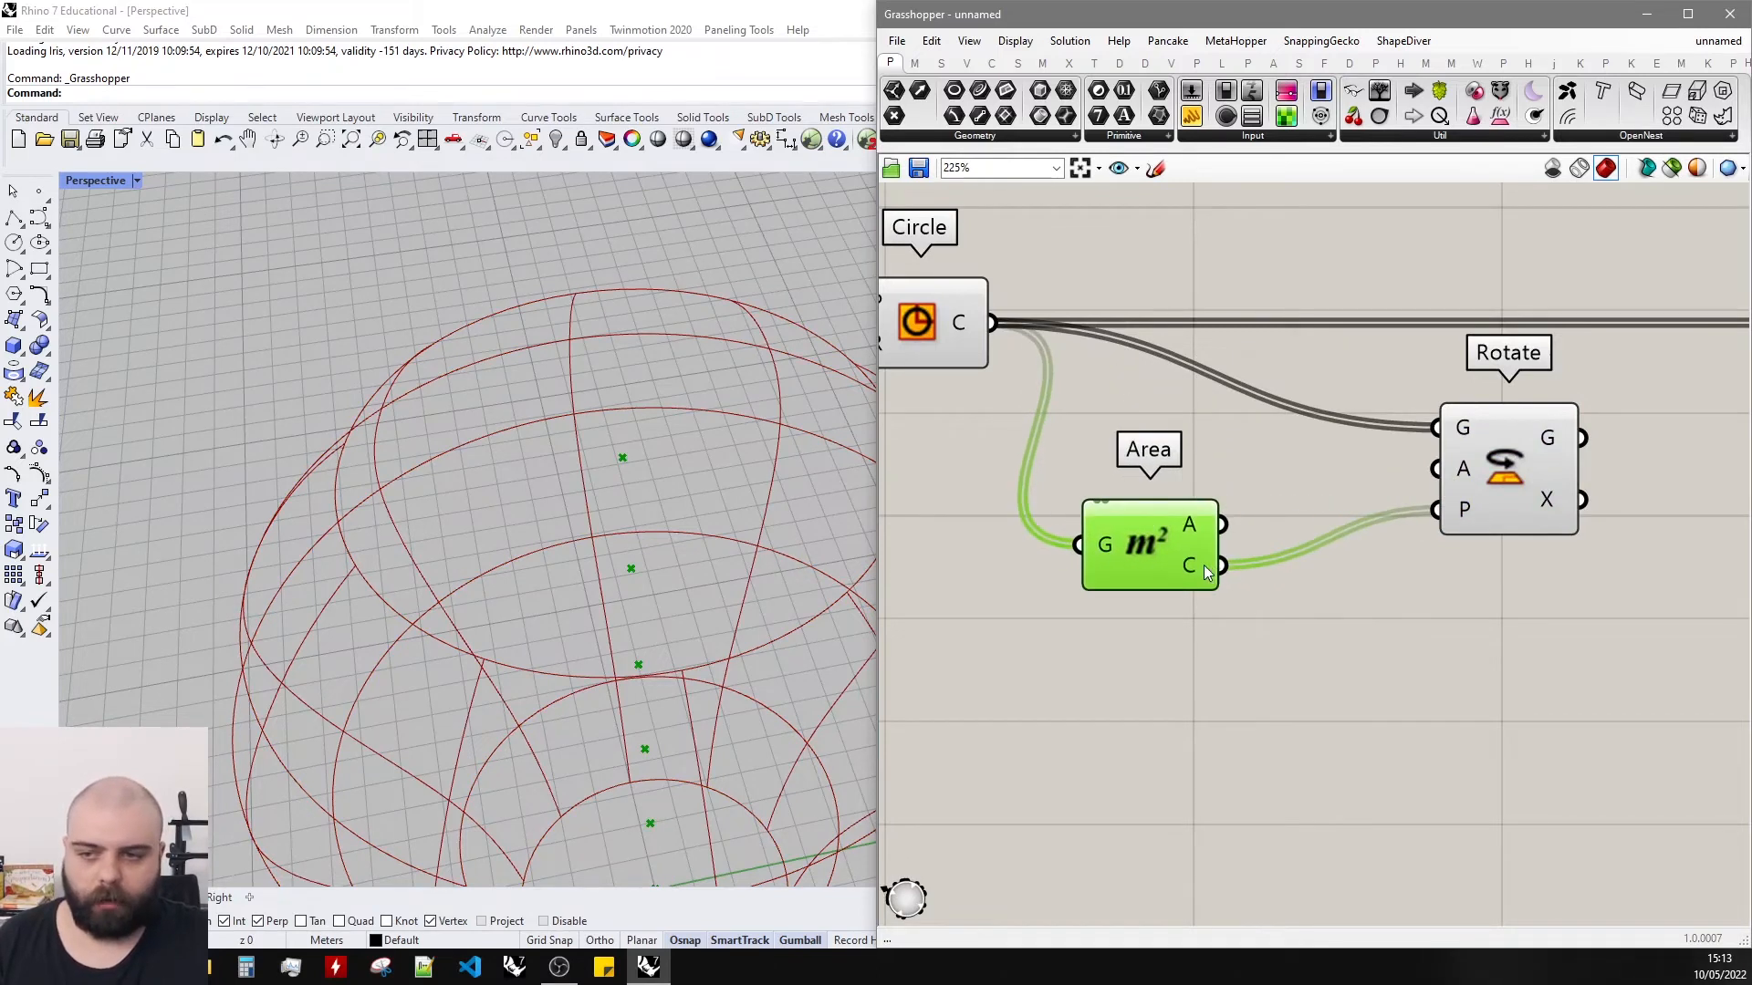
scroll(1463, 522, "down", 2)
scroll(1239, 528, "up", 2)
left_click_drag(1239, 527, 1316, 563)
left_click(1405, 511)
mouse_move(1512, 454)
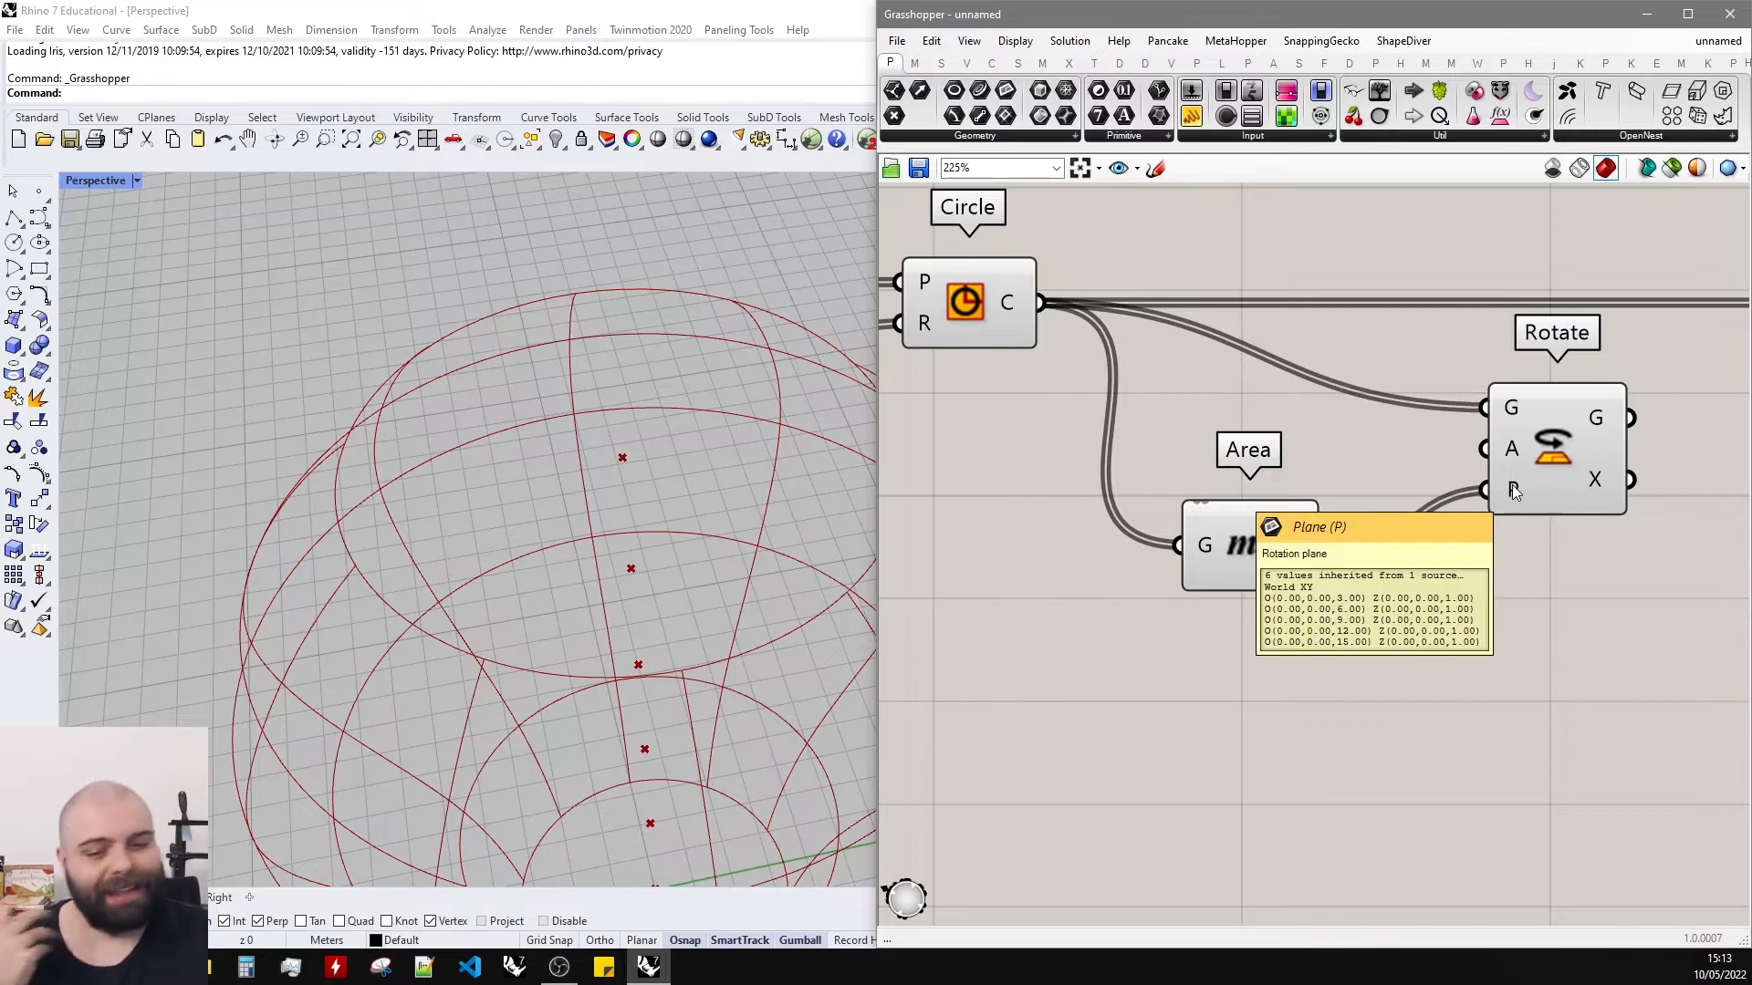
Add a number slider ranging from 0 to 360 and connect it to Rotate's A input as the angle.
scroll(1527, 501, "down", 3)
scroll(1529, 501, "down", 3)
scroll(1278, 627, "up", 5)
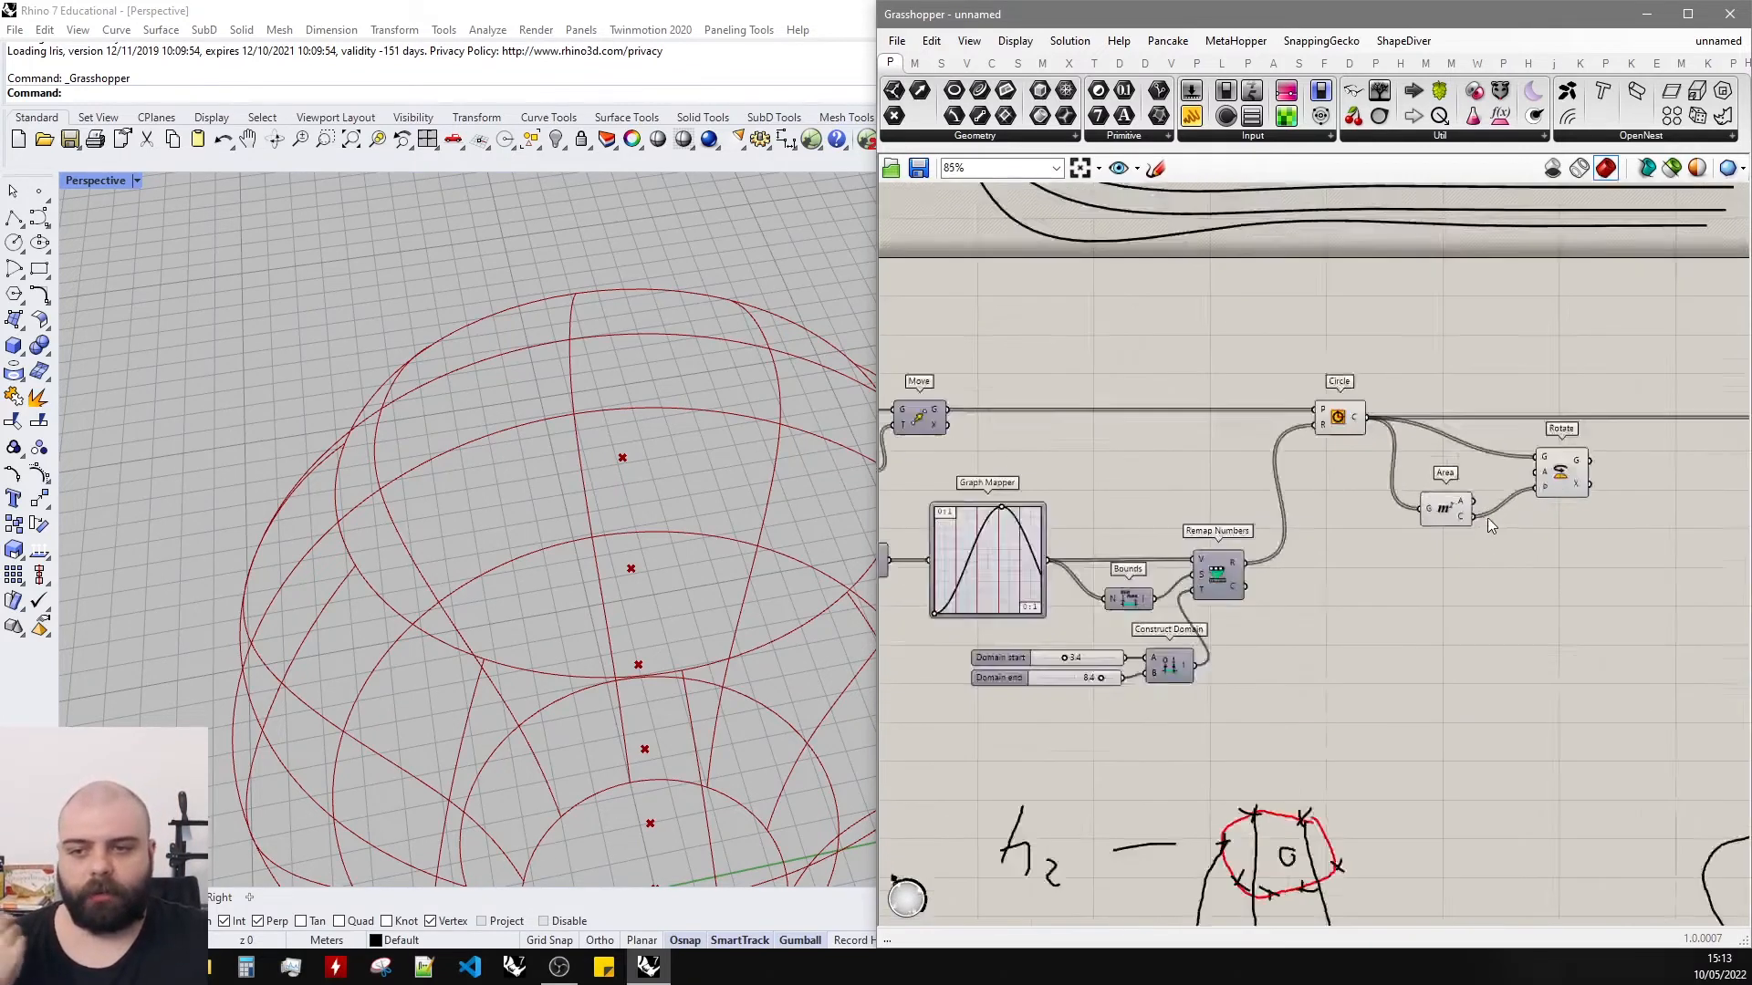
double_click(1315, 633)
type("0<360")
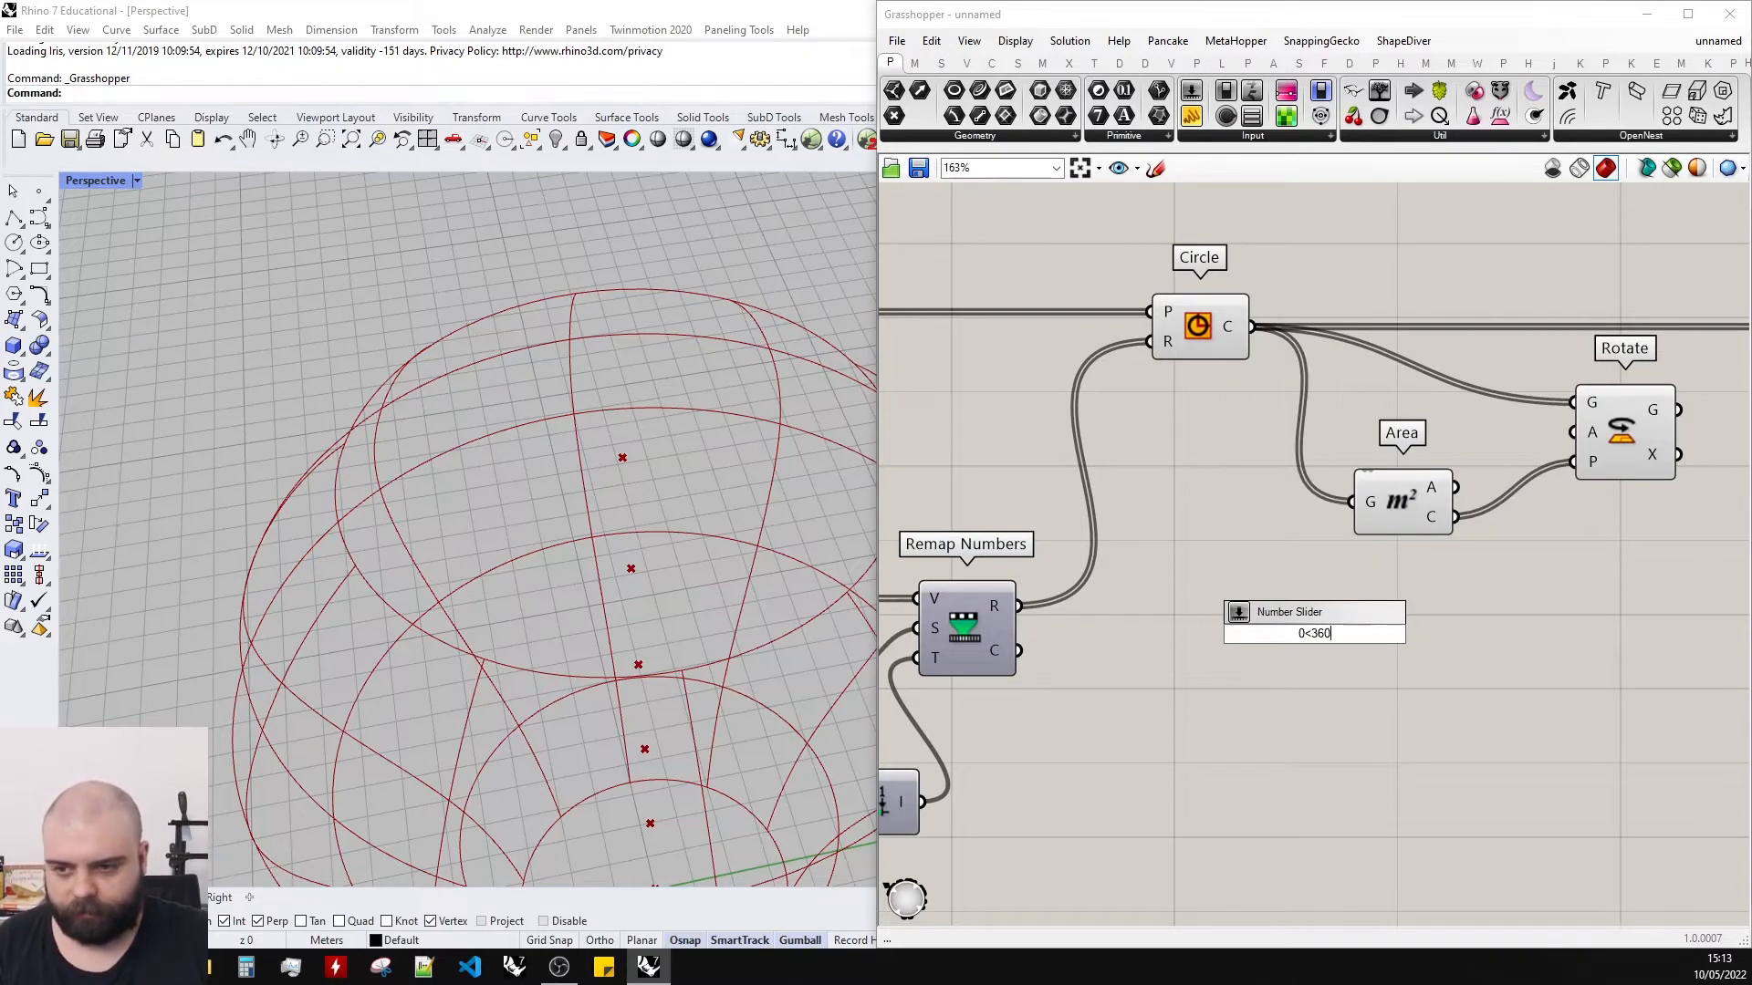
key("Return")
left_click_drag(1425, 421, 1365, 412)
Add an End Points component after Rotate and connect Rotate's G output to its C input.
scroll(1368, 420, "down", 3)
scroll(1398, 457, "up", 2)
double_click(1399, 457)
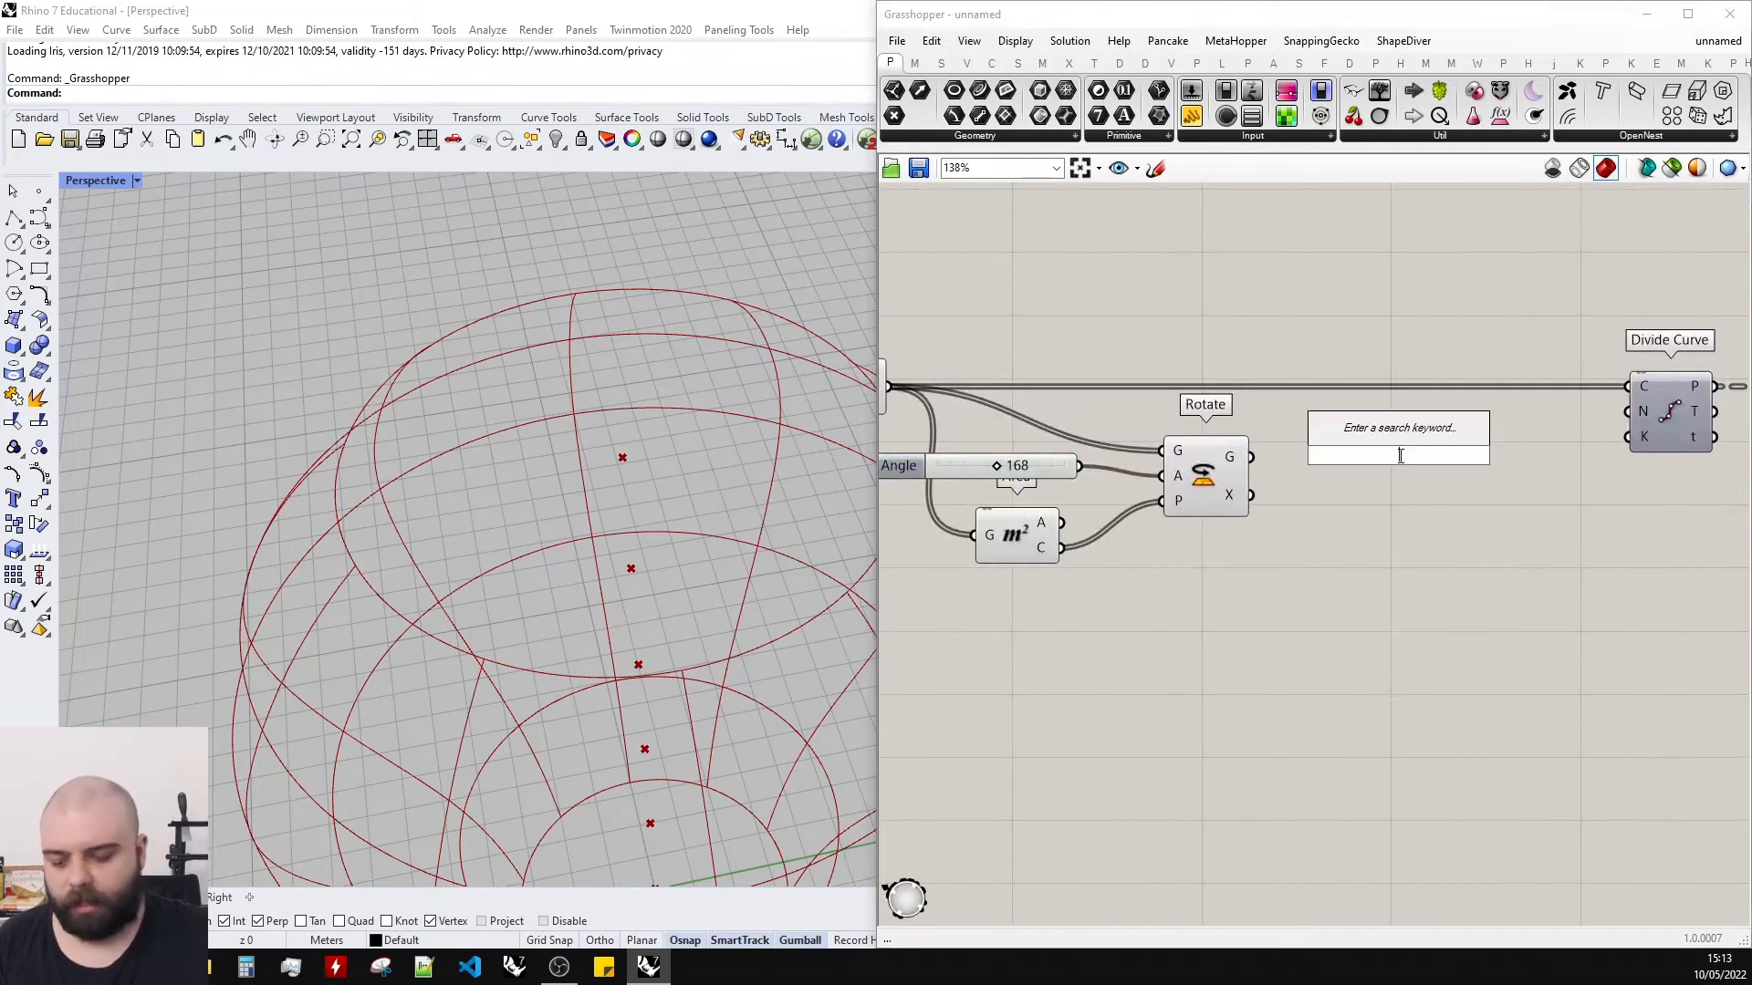
type("end")
left_click(1364, 432)
left_click_drag(1251, 456, 1320, 456)
scroll(510, 505, "down", 5)
scroll(626, 402, "up", 7)
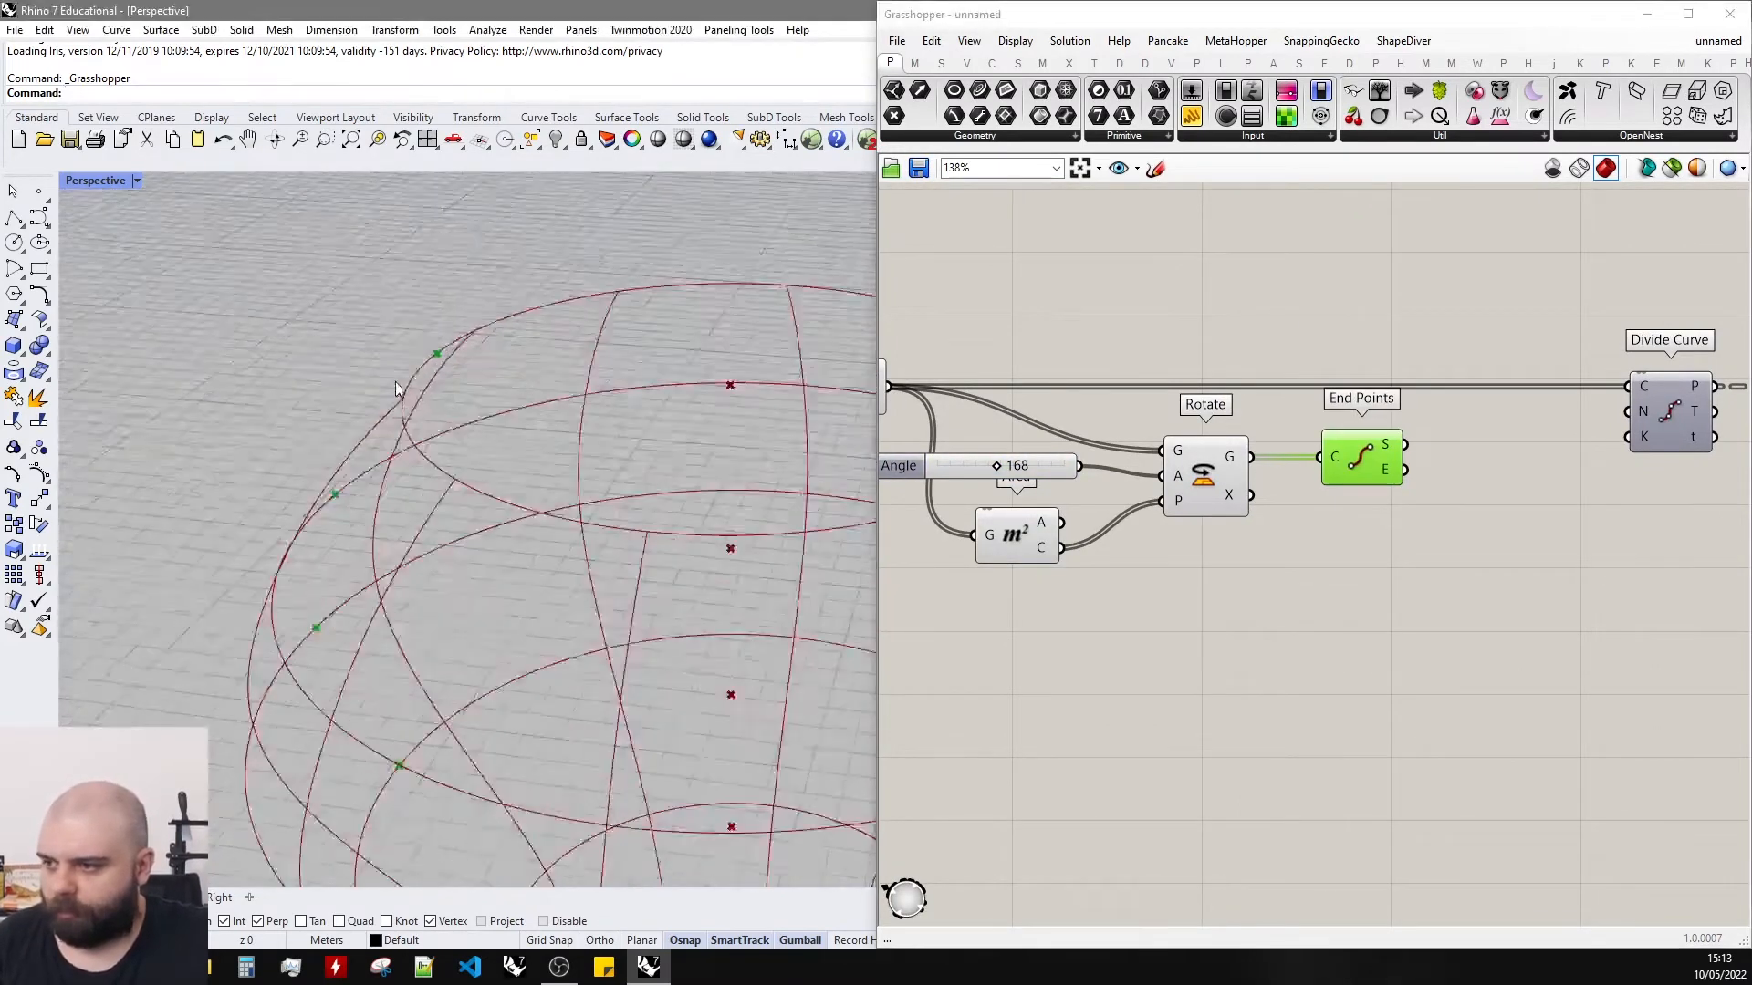
Try Angle values of 173 and 243 and inspect how the circles' end points shift in the Rhino viewport.
left_click_drag(1001, 468, 999, 467)
scroll(511, 401, "down", 5)
right_click_drag(452, 386, 567, 329)
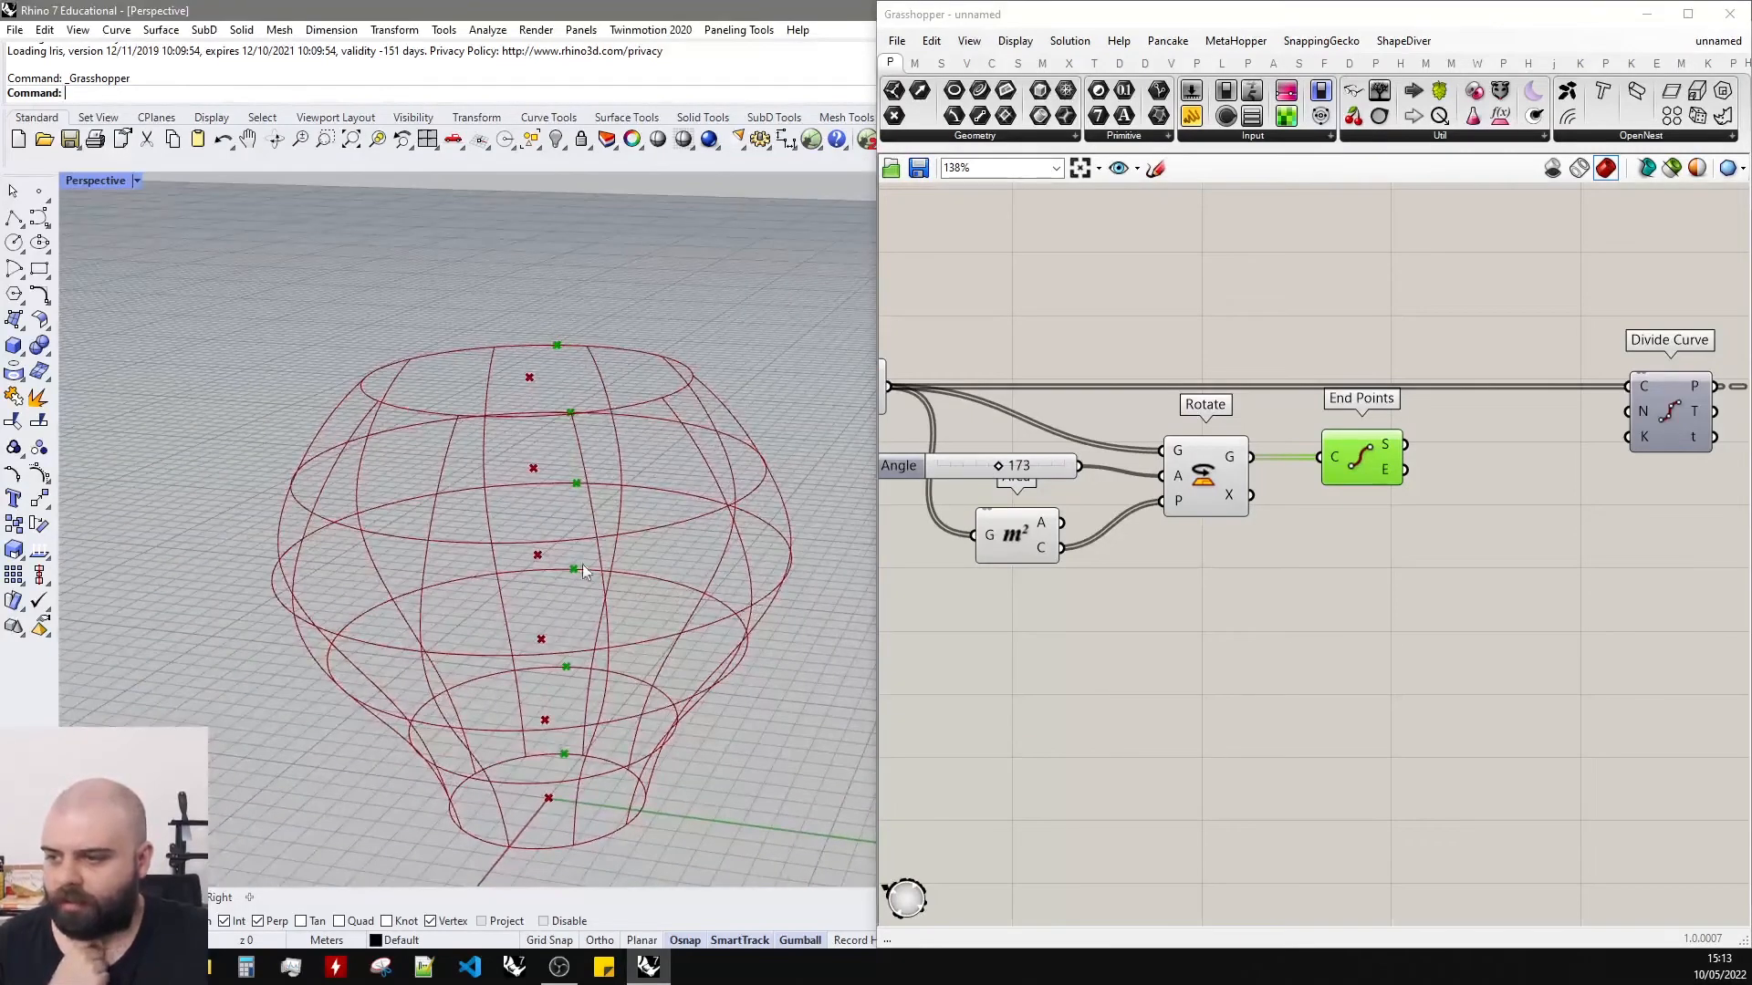
left_click_drag(998, 467, 1010, 469)
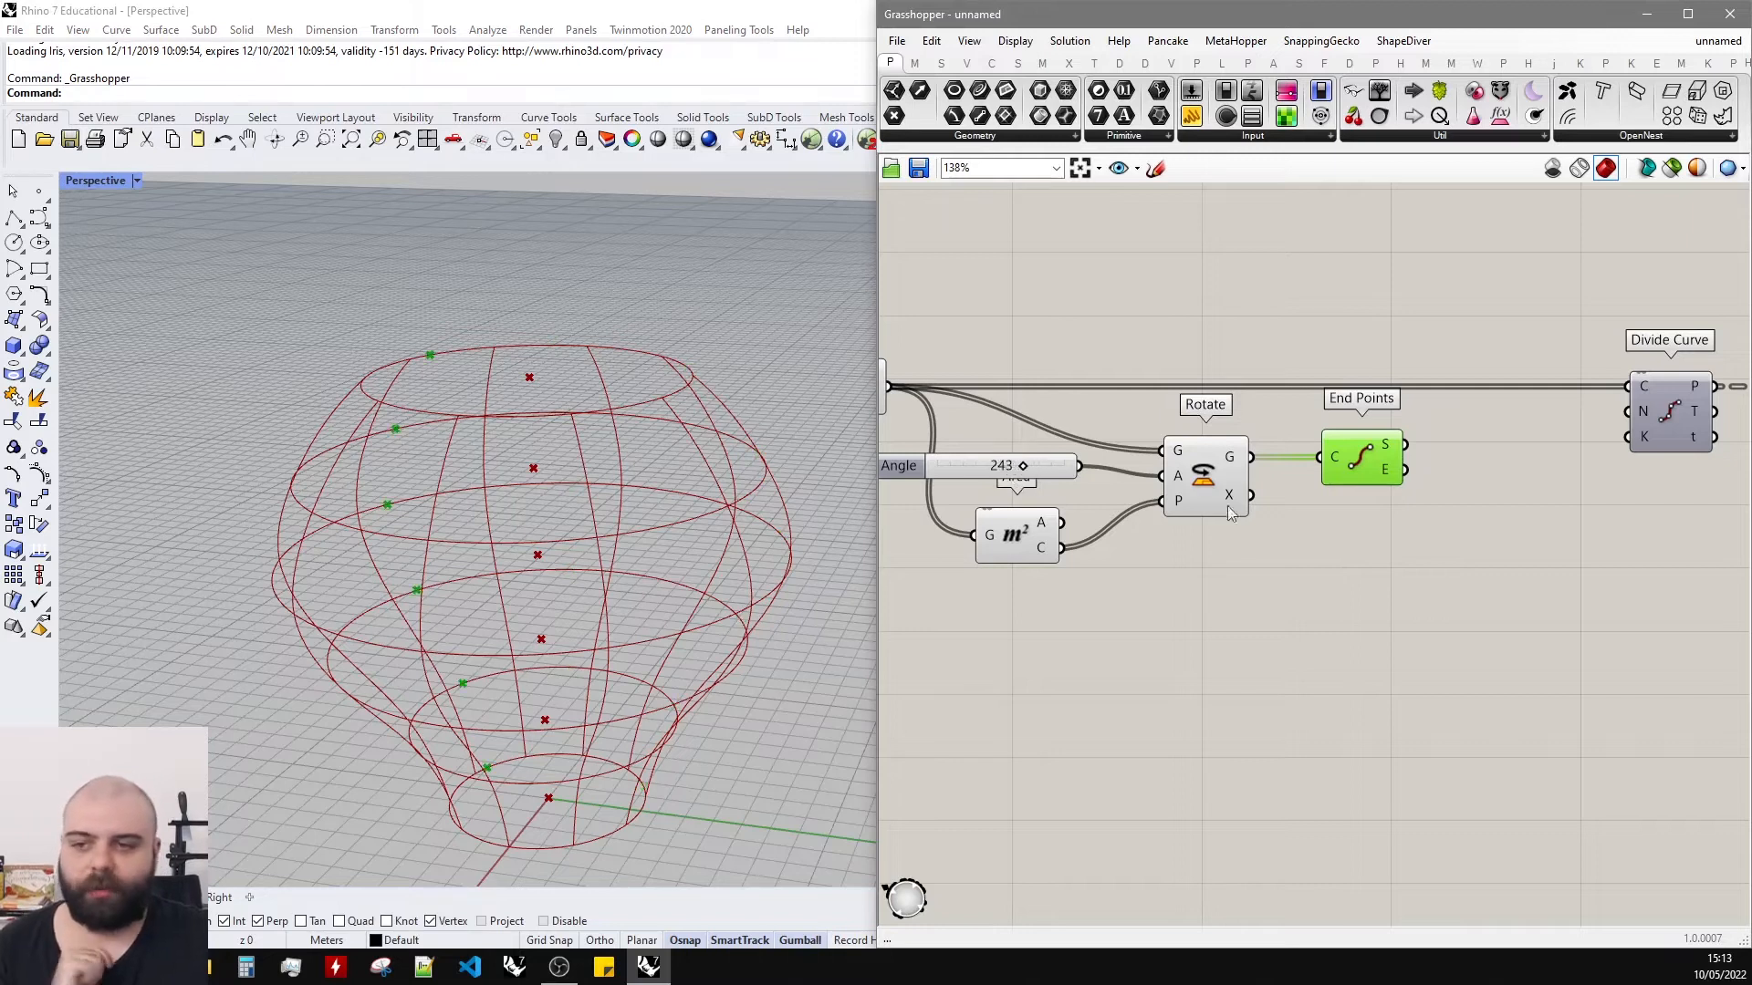
Delete the End Points component and the Angle slider attached to Rotate.
key("Delete")
left_click(1063, 466)
key("Delete")
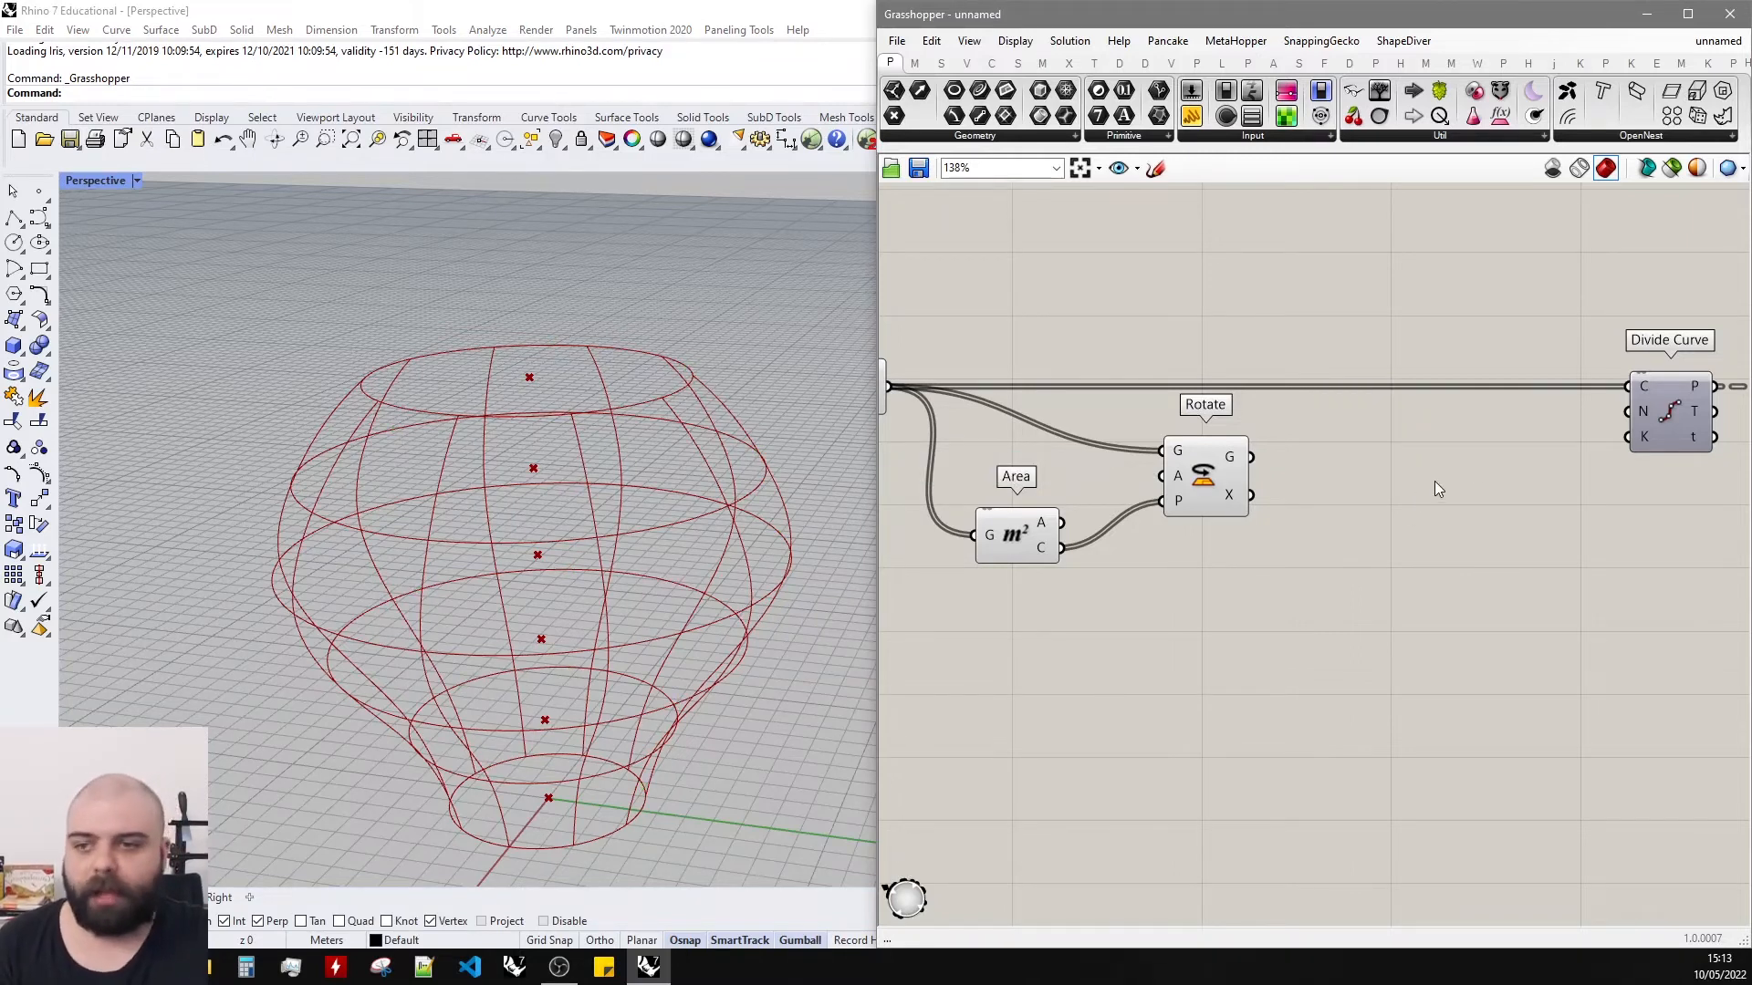
Duplicate the Graph Mapper, Bounds, Remap Numbers, Construct Domain and domain sliders, placing the copy below Rotate with its input wire kept.
scroll(1434, 480, "down", 5)
scroll(1493, 458, "up", 4)
left_click_drag(1485, 692, 1044, 447)
scroll(1043, 447, "down", 2)
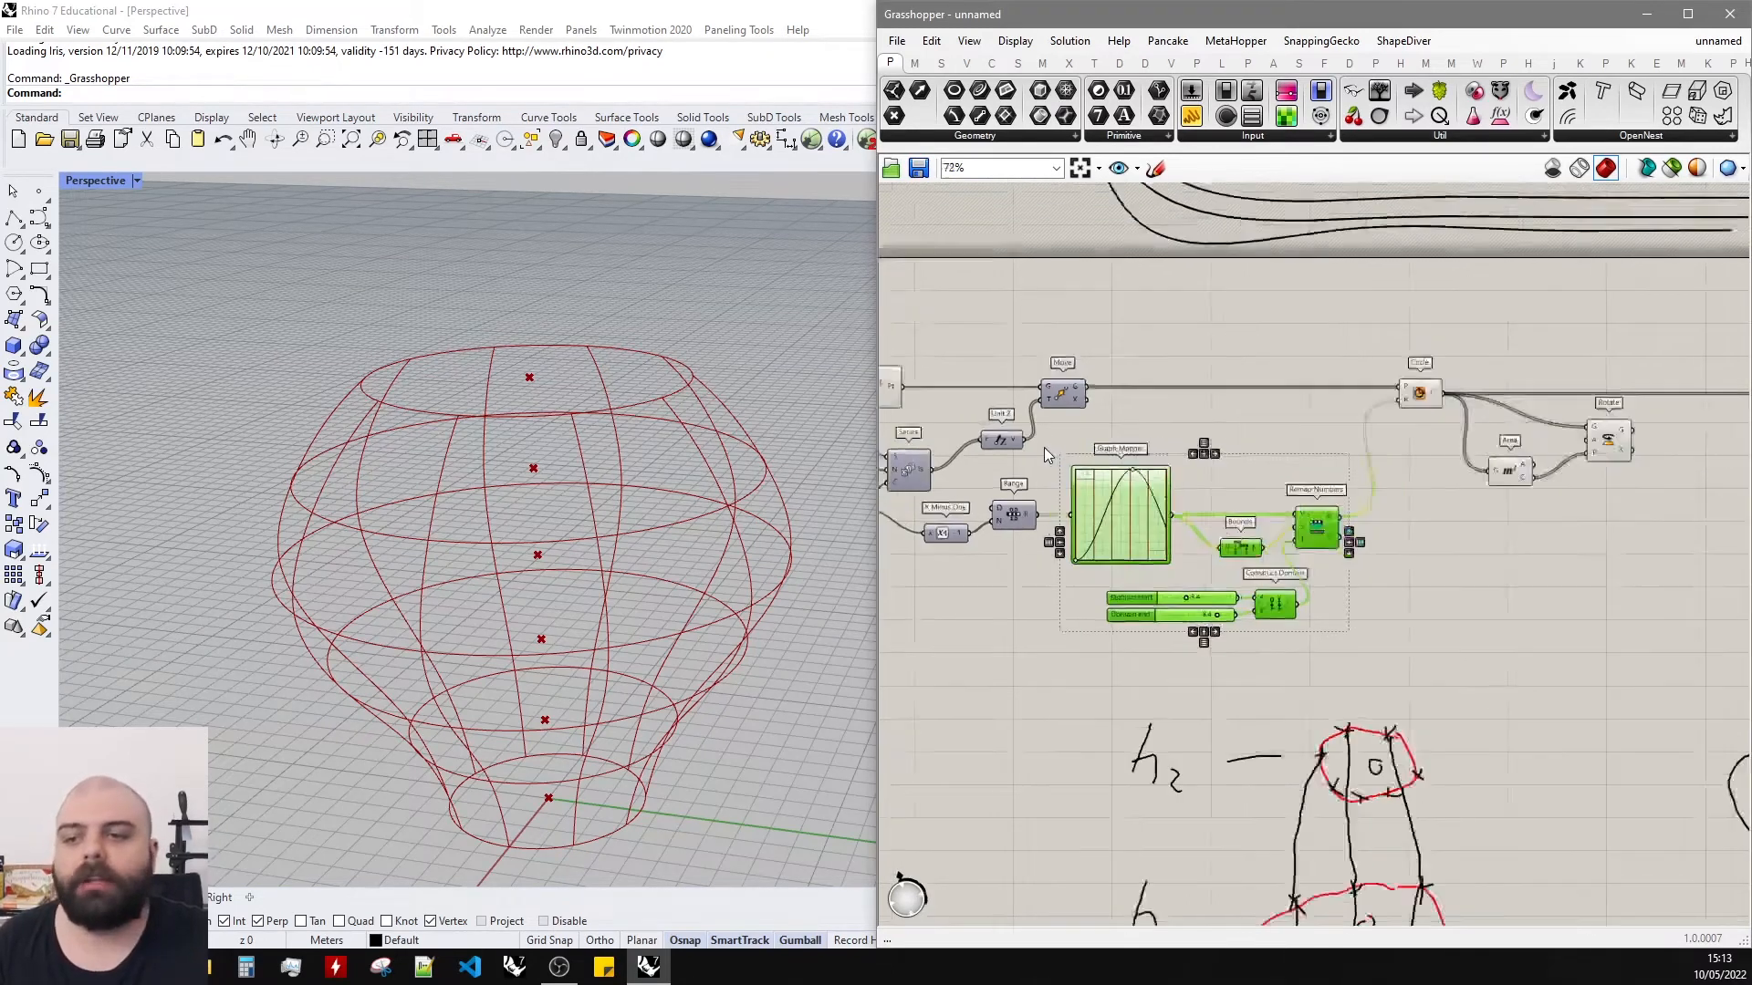
left_click_drag(1120, 540, 1437, 586)
scroll(1629, 534, "up", 3)
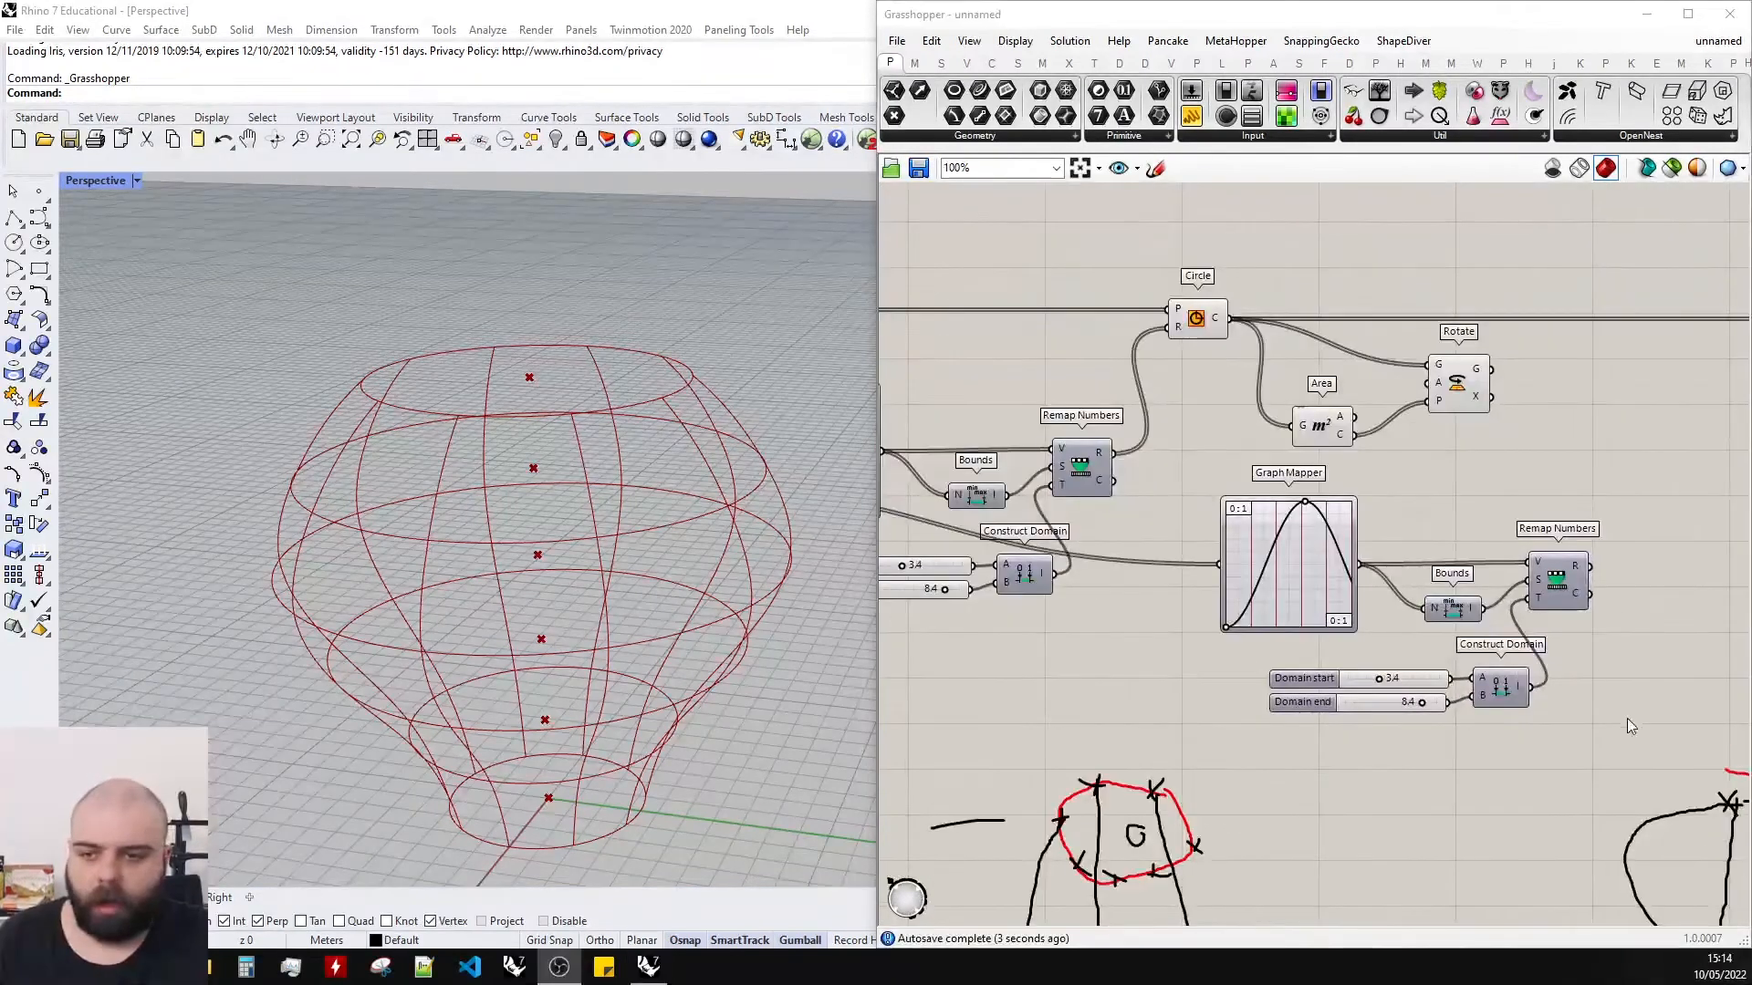
Delete the two domain sliders of the copied Construct Domain and add a number slider ranging from 0 to 360.
scroll(1418, 488, "up", 3)
left_click_drag(1429, 739, 1332, 593)
key("Delete")
double_click(1274, 655)
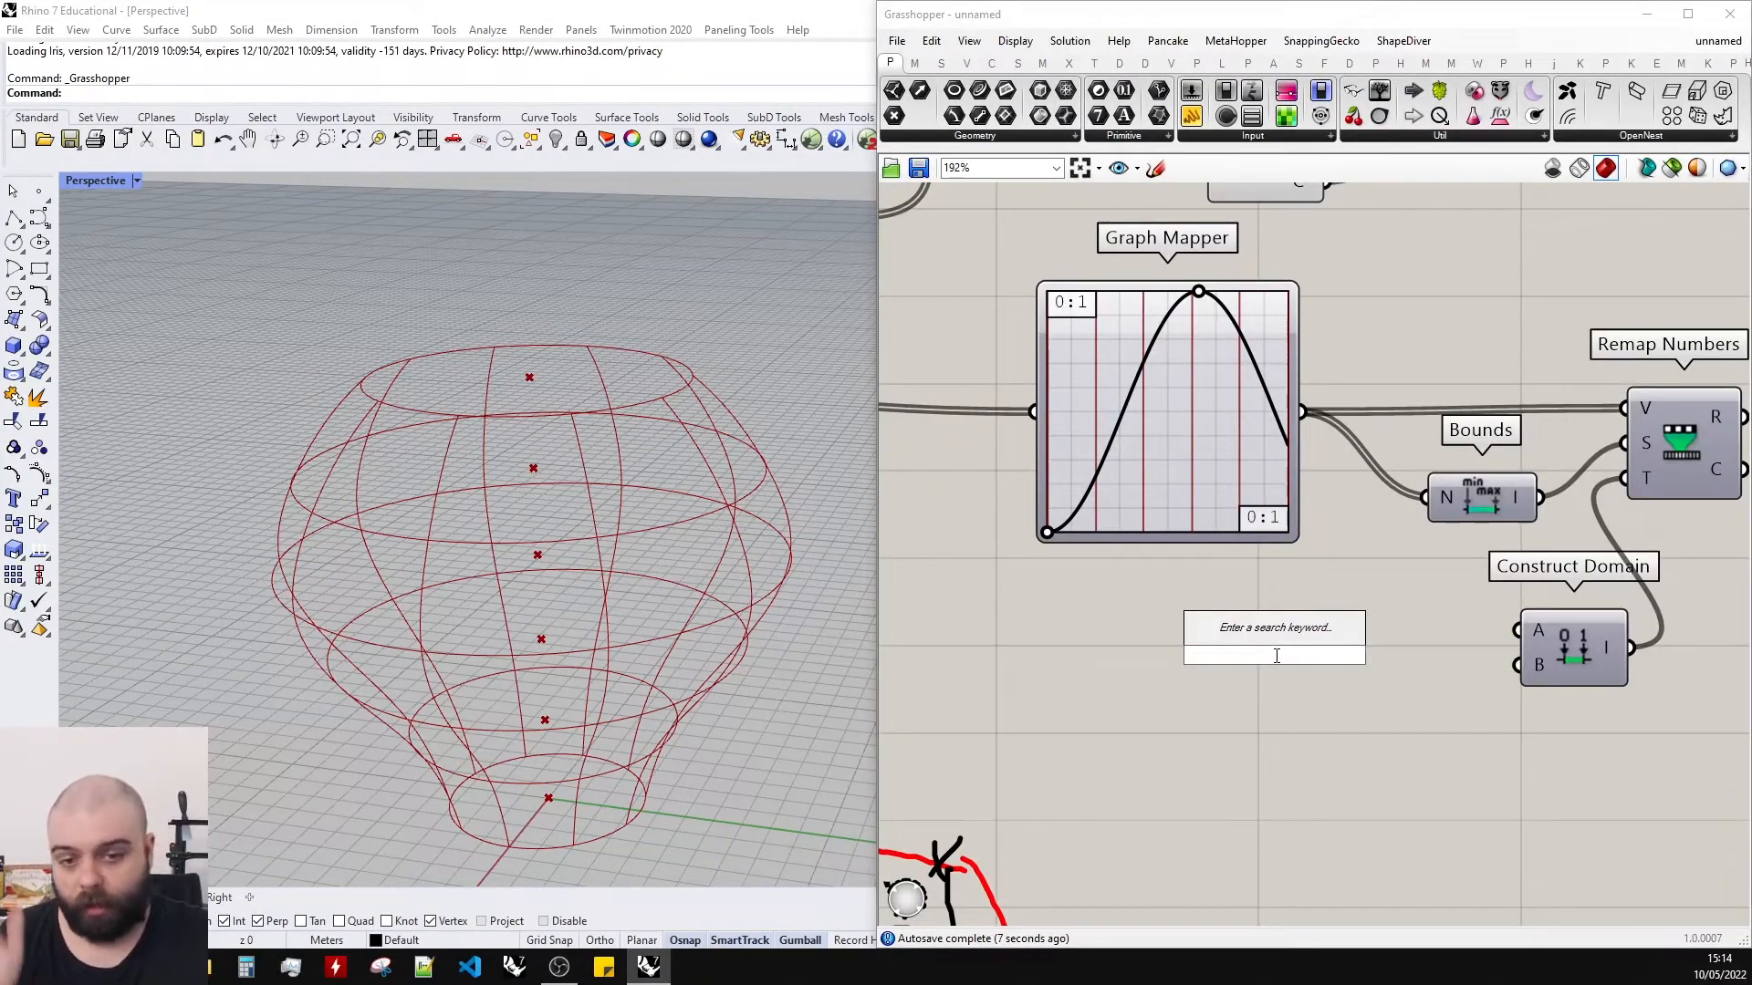
type("0")
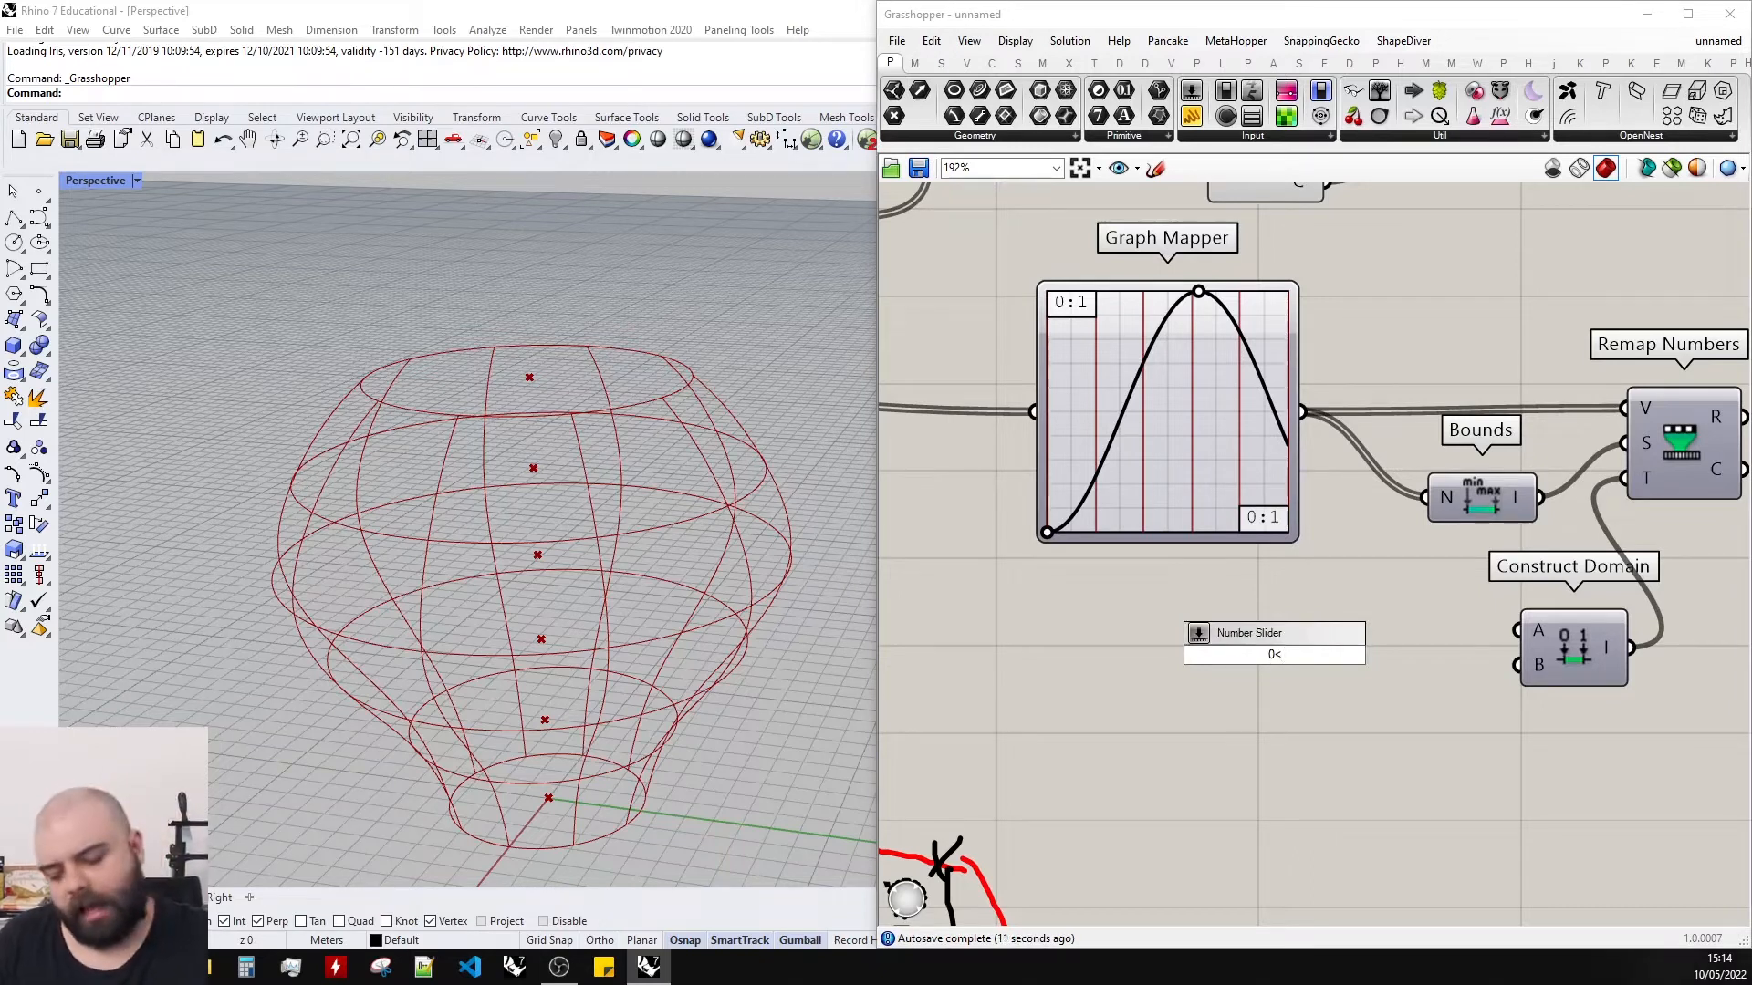
type("<10")
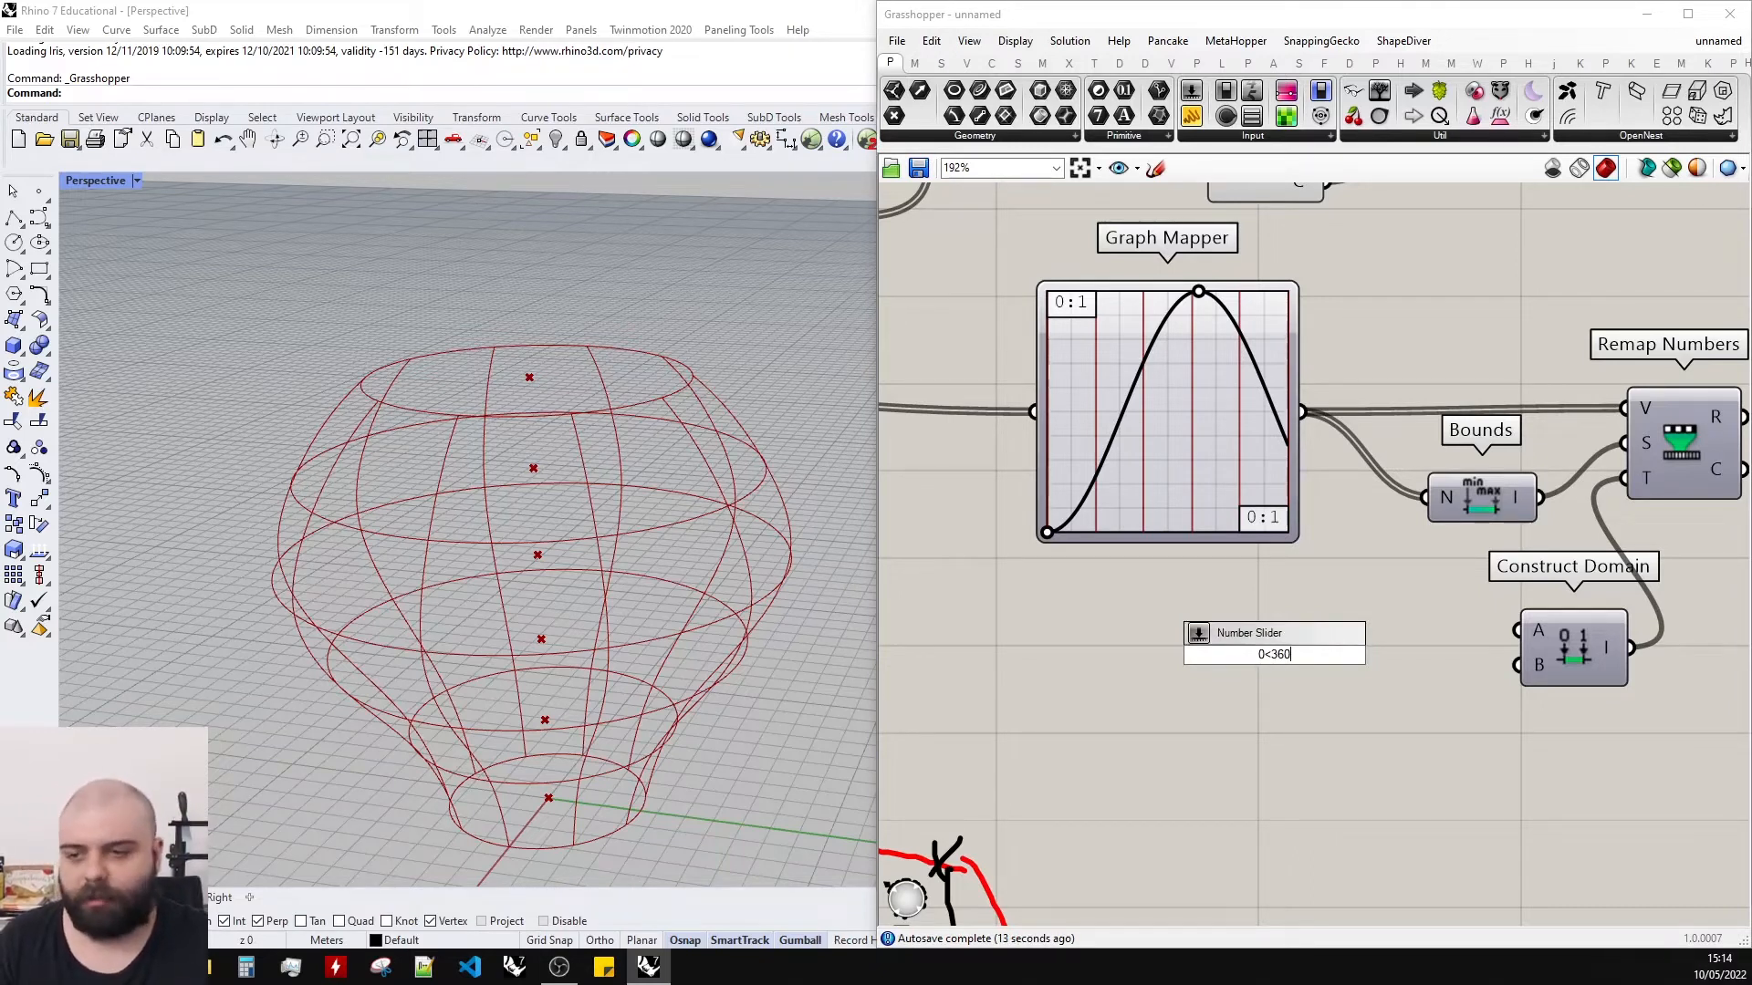
key("Return")
Duplicate the 0 to 360 slider, connect the pair to Construct Domain's A and B inputs, and set Domain end to 360.
mouse_move(1274, 655)
left_mouse_down()
mouse_move(1279, 633)
mouse_move(1354, 645)
mouse_move(1337, 683)
left_mouse_up()
left_click_drag(1425, 629, 1516, 631)
left_click_drag(1387, 697, 1533, 665)
left_click_drag(1314, 676, 1400, 691)
Connect the copied Remap Numbers' R output to Rotate's A input and switch that input to degrees.
scroll(1399, 690, "down", 5)
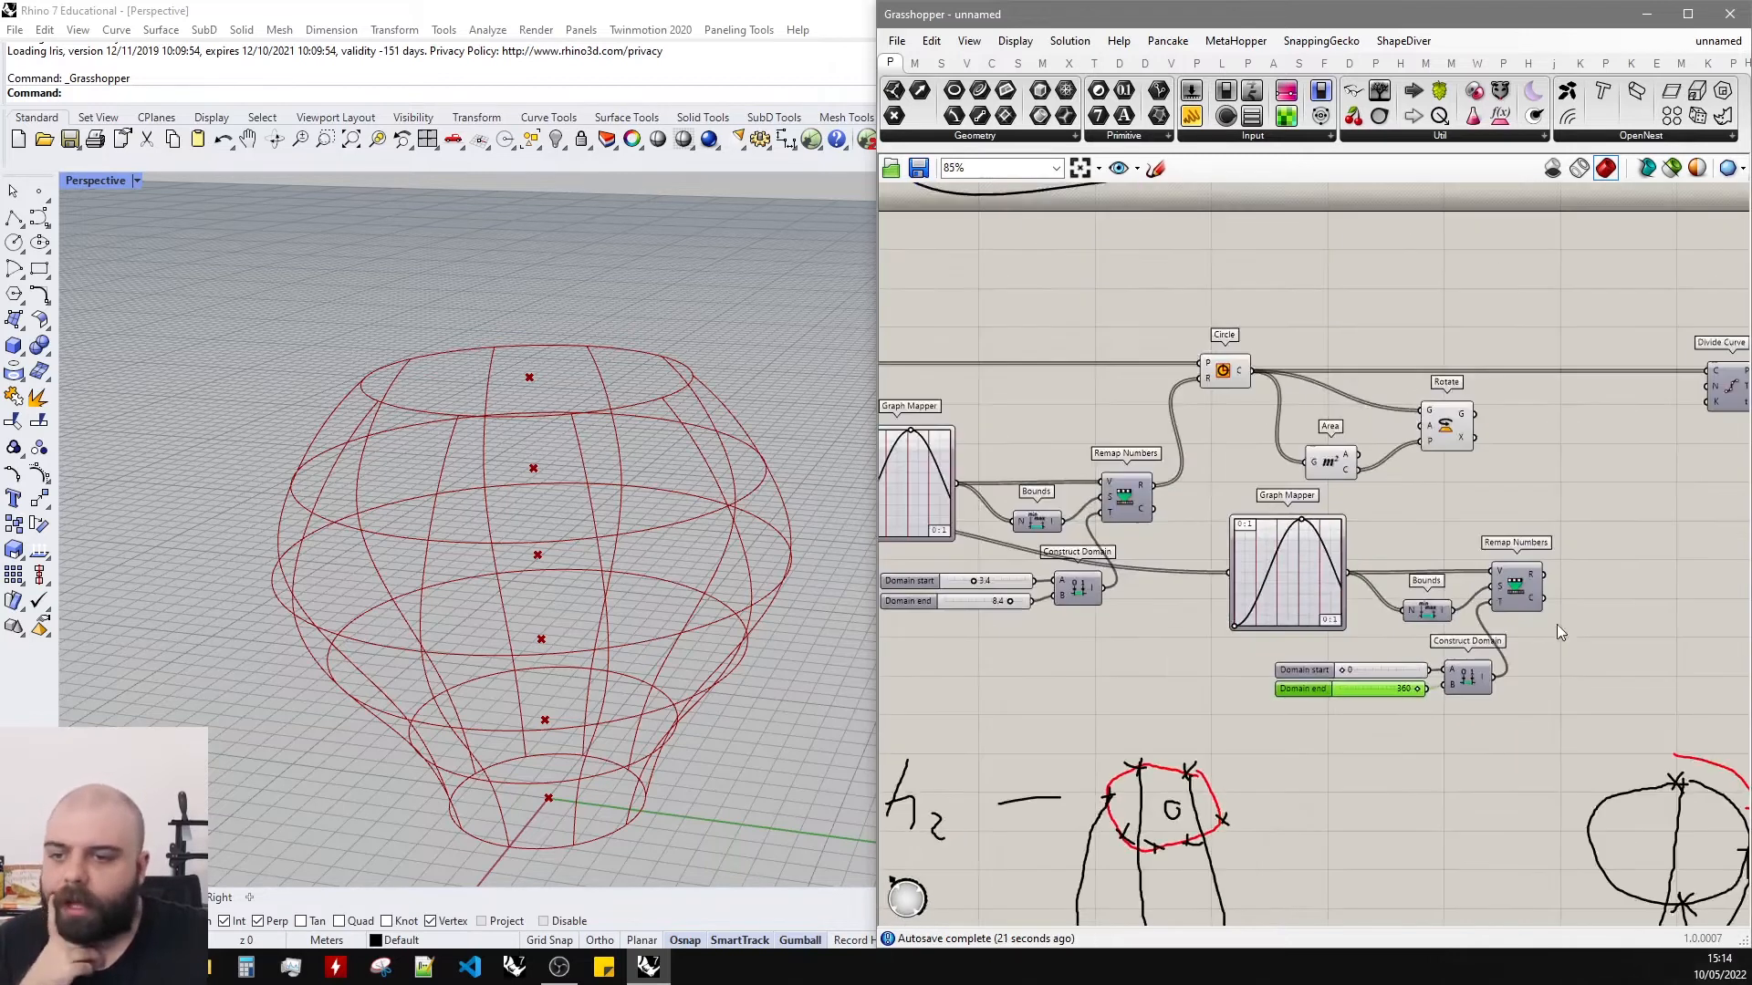
scroll(1562, 617, "up", 2)
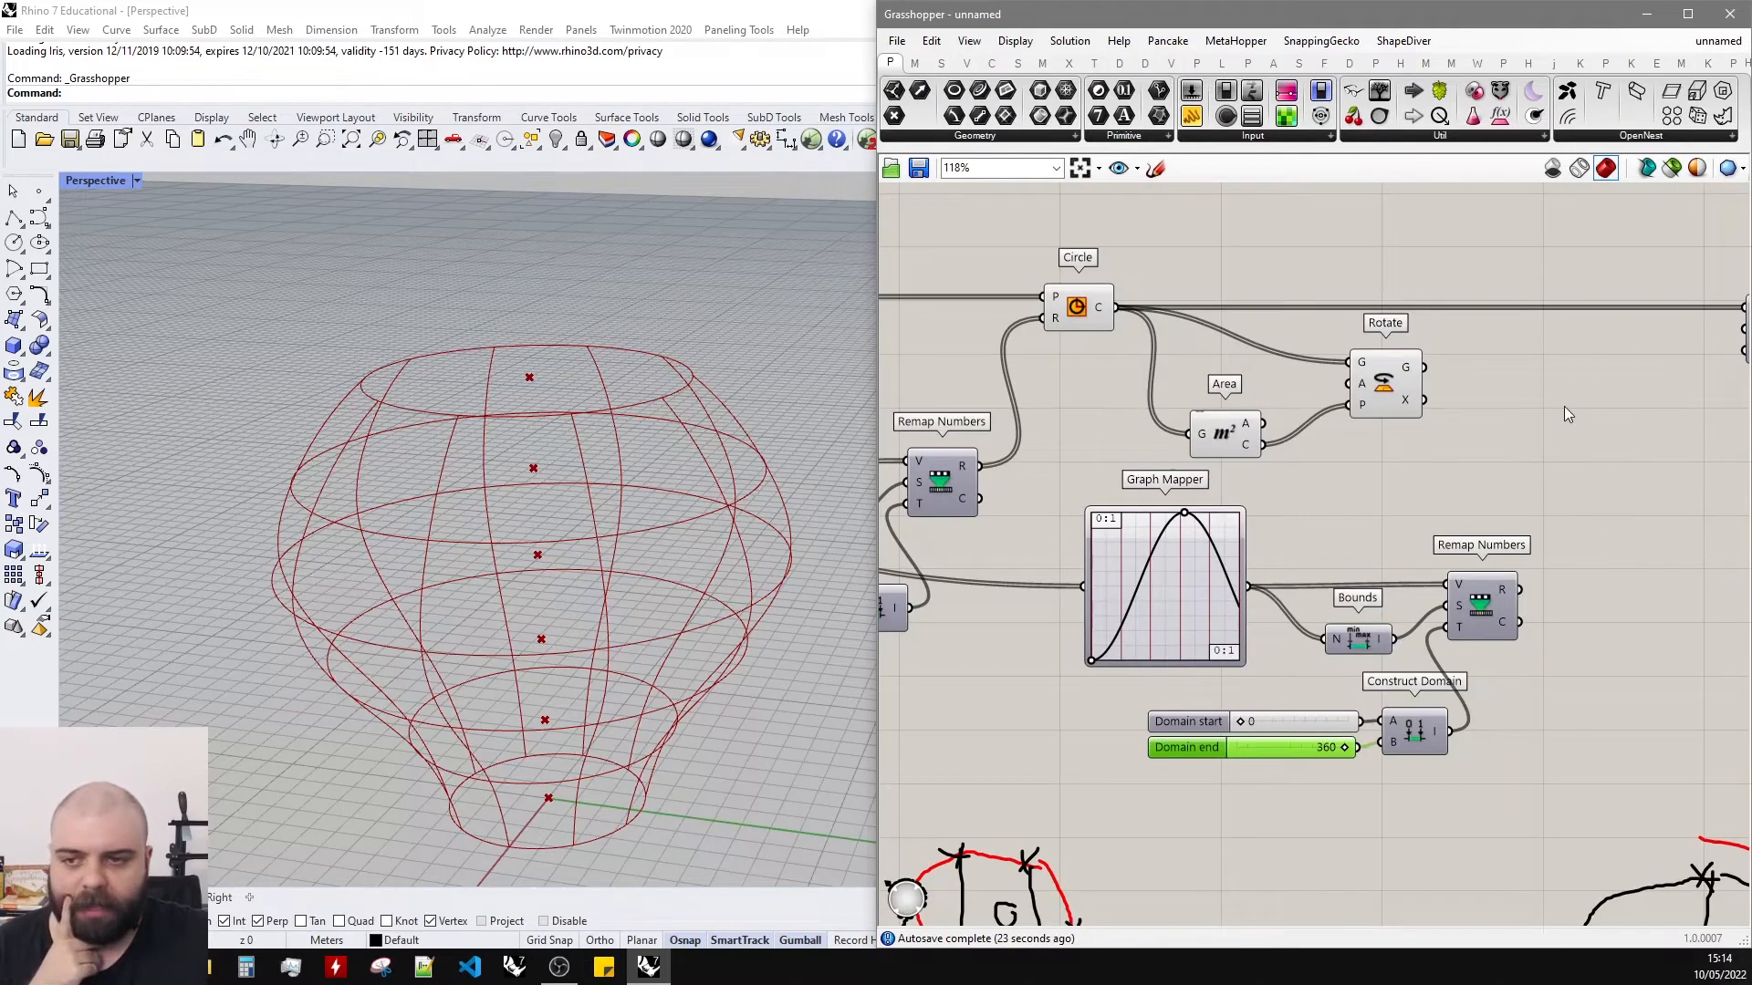
scroll(1564, 407, "up", 2)
left_click_drag(1510, 621, 1313, 380)
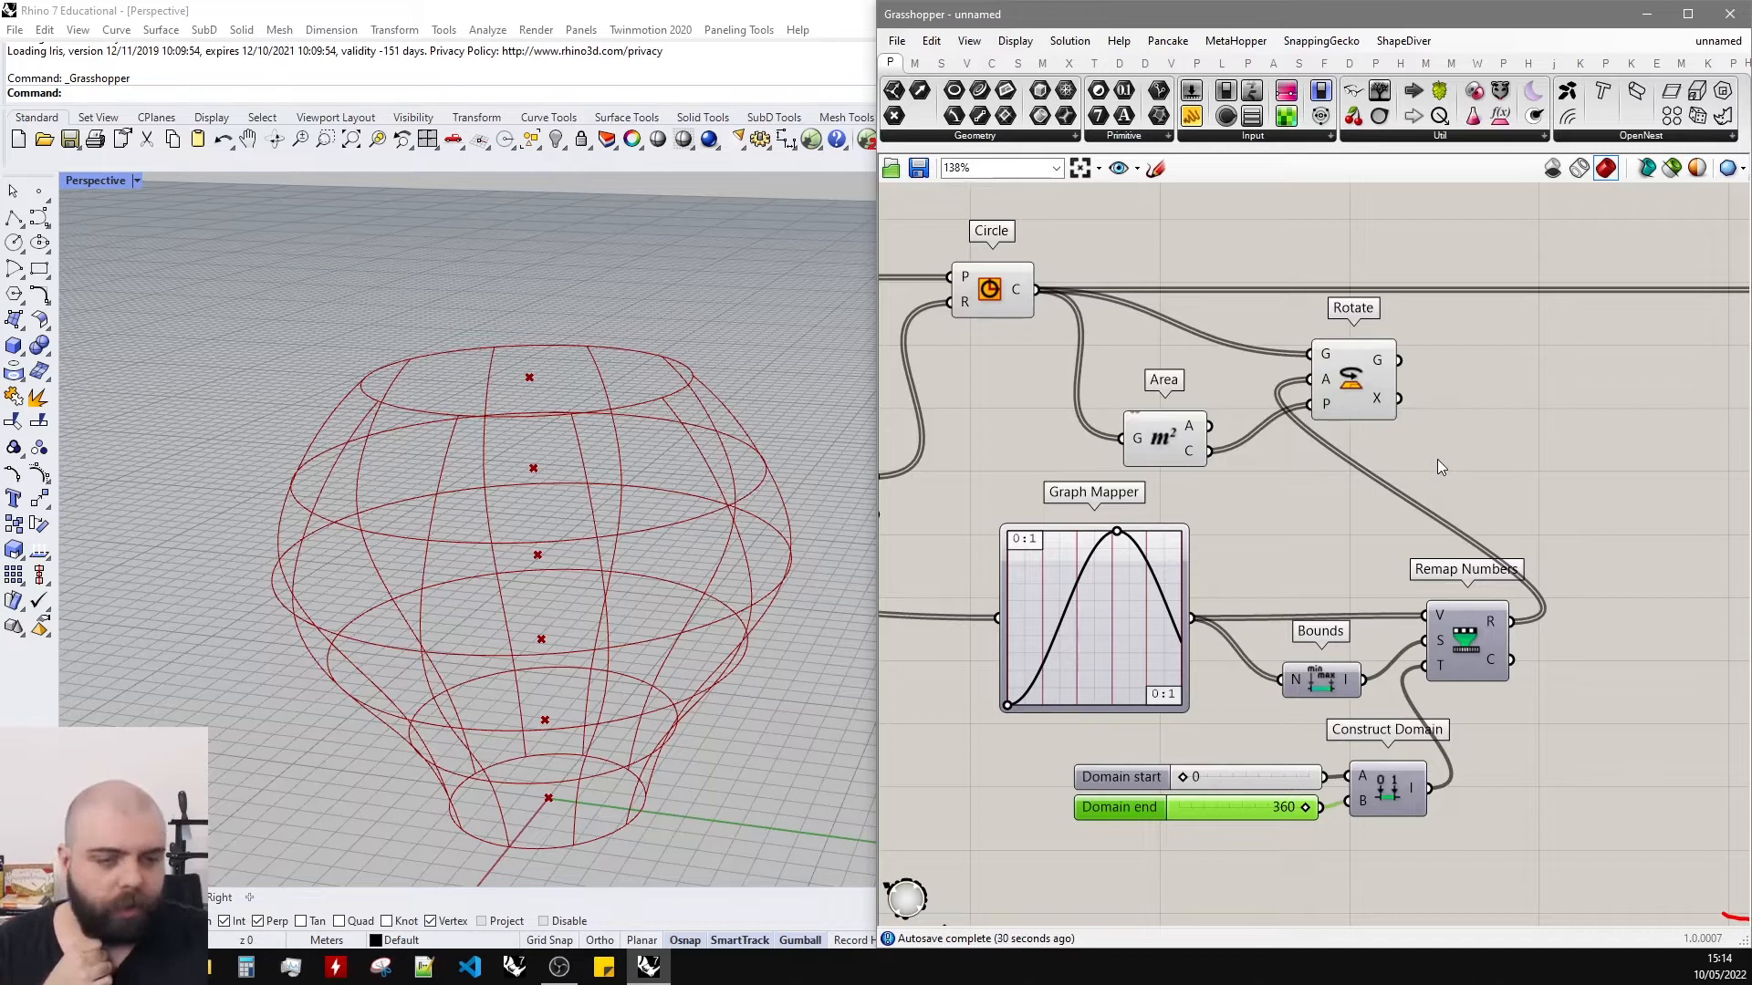
mouse_move(1327, 380)
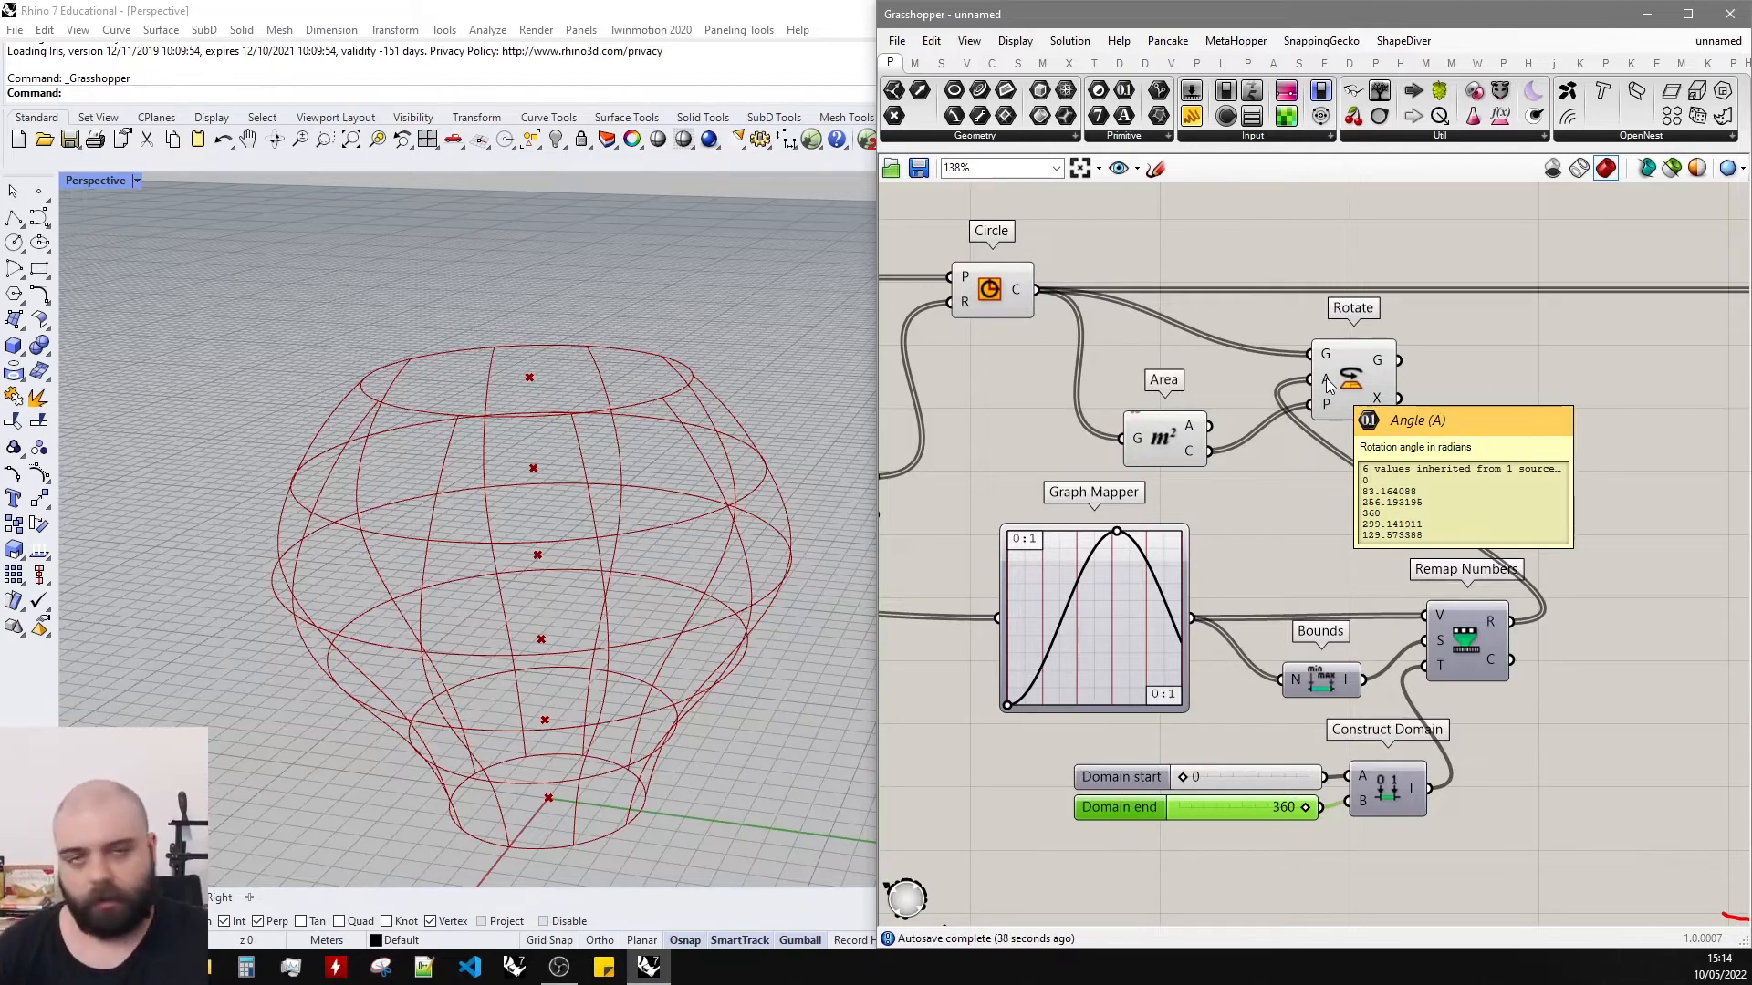
right_click(1326, 378)
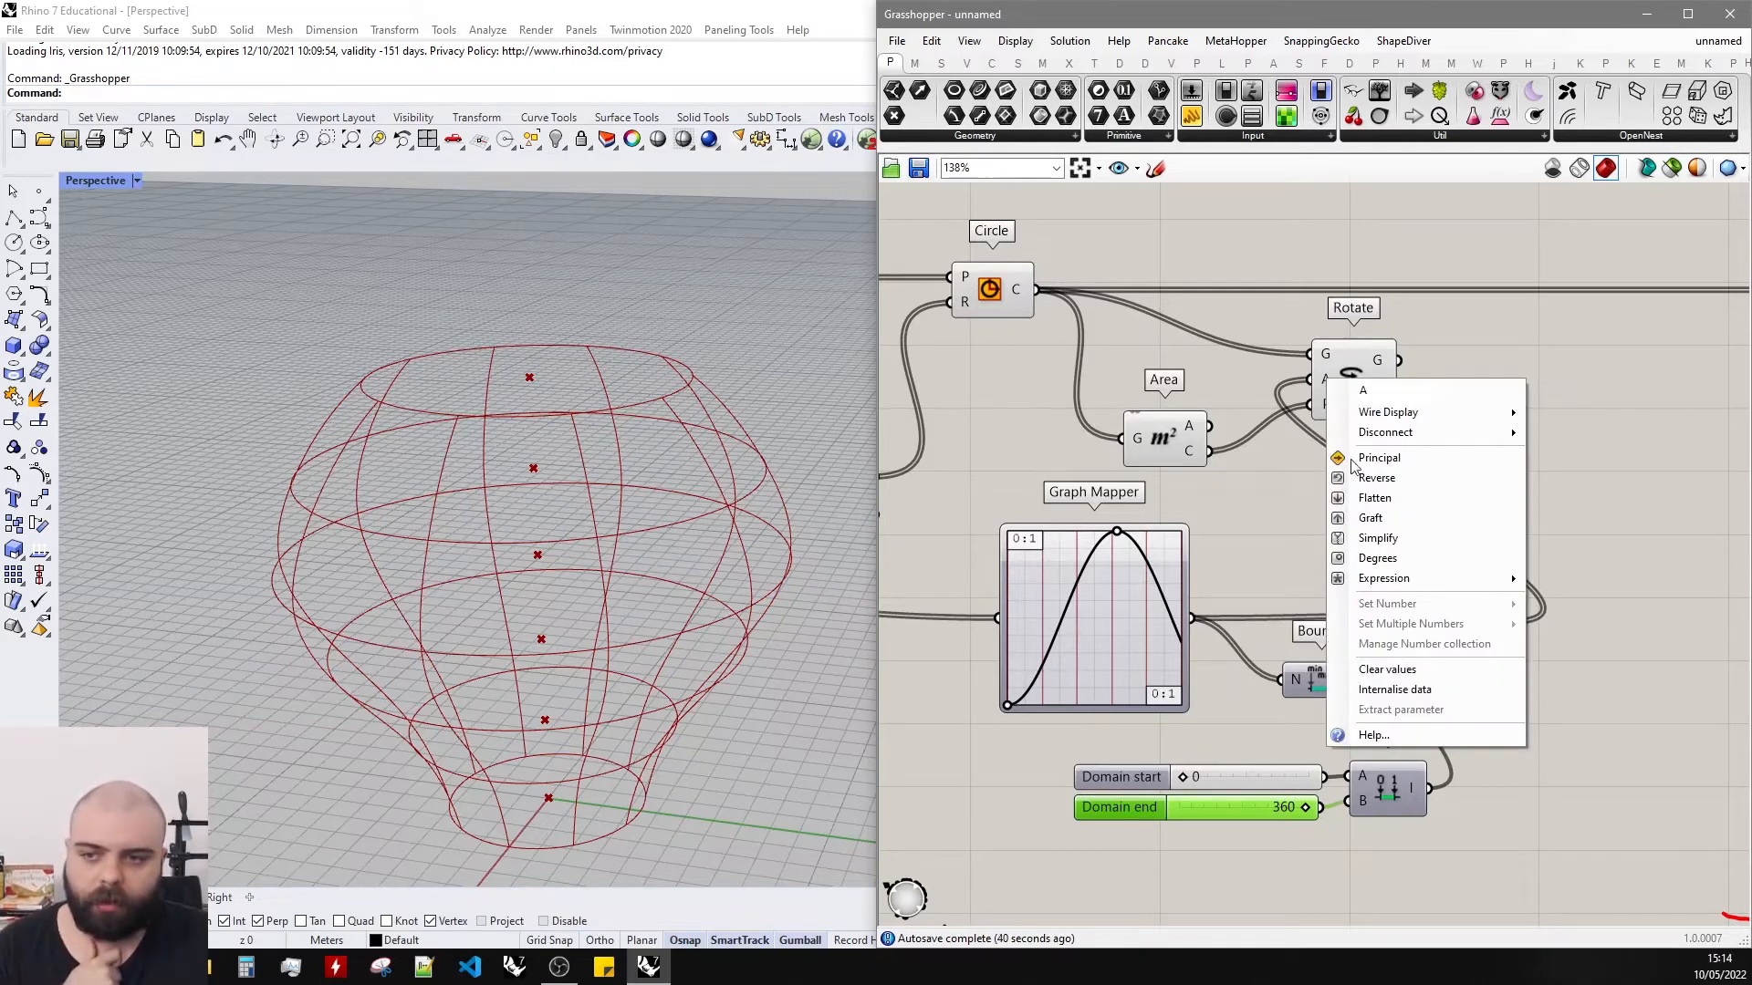
left_click(1378, 558)
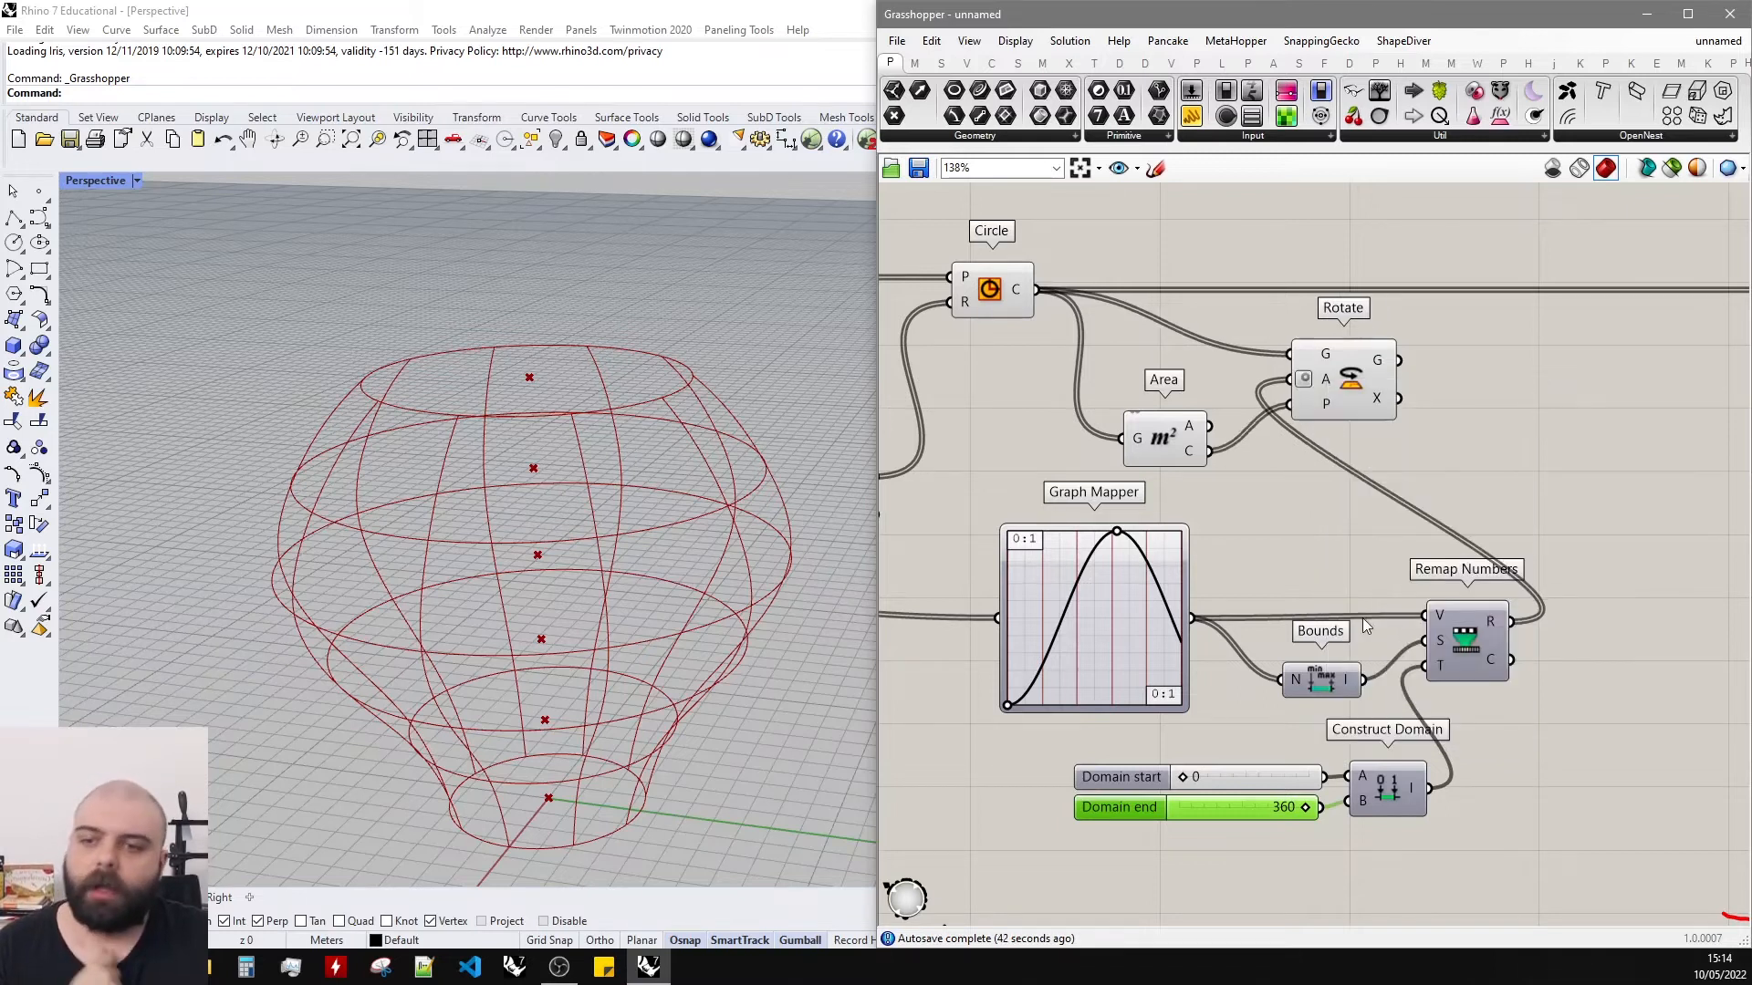
Move Rotate farther from Area and inspect the remapped angle values that feed it.
scroll(1212, 467, "down", 3)
scroll(1381, 423, "up", 3)
left_click_drag(1246, 429, 1372, 423)
scroll(1373, 675, "down", 1)
scroll(1387, 659, "up", 1)
mouse_move(1386, 660)
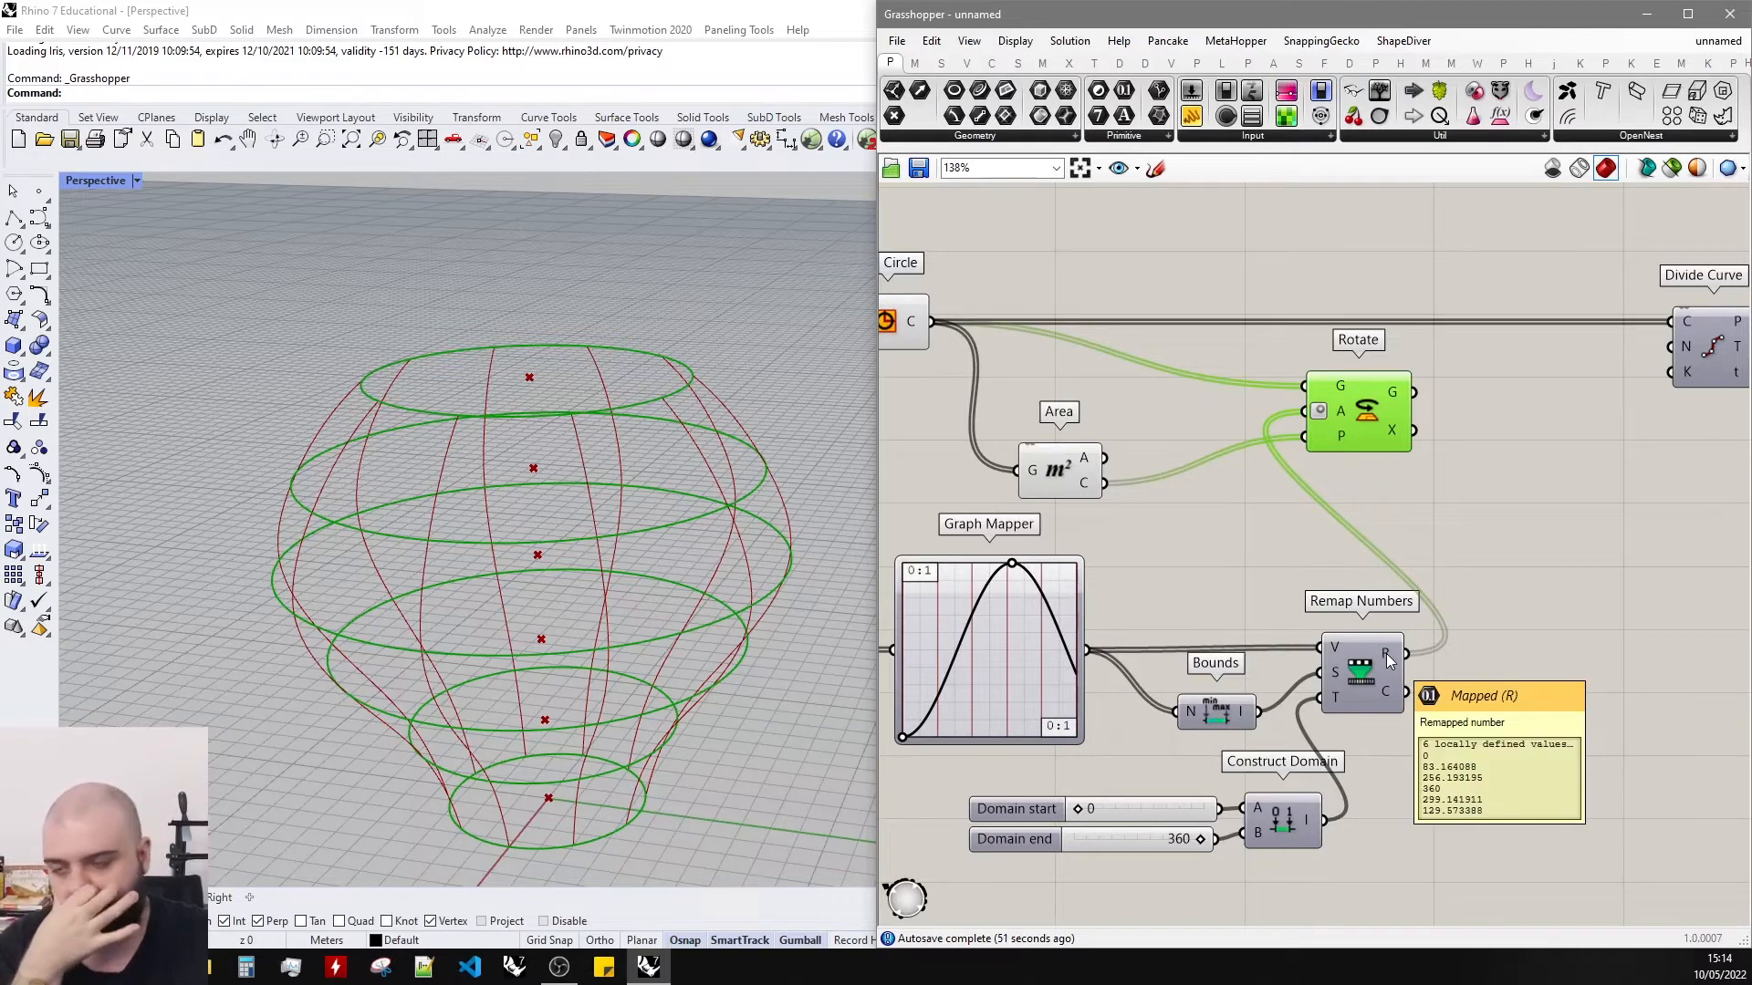
left_click(1412, 535)
Add End Points after Rotate, connect Rotate's G output to it, and inspect the rotated circles' end points in the Rhino viewport.
scroll(1425, 478, "down", 3)
double_click(1426, 477)
type("end")
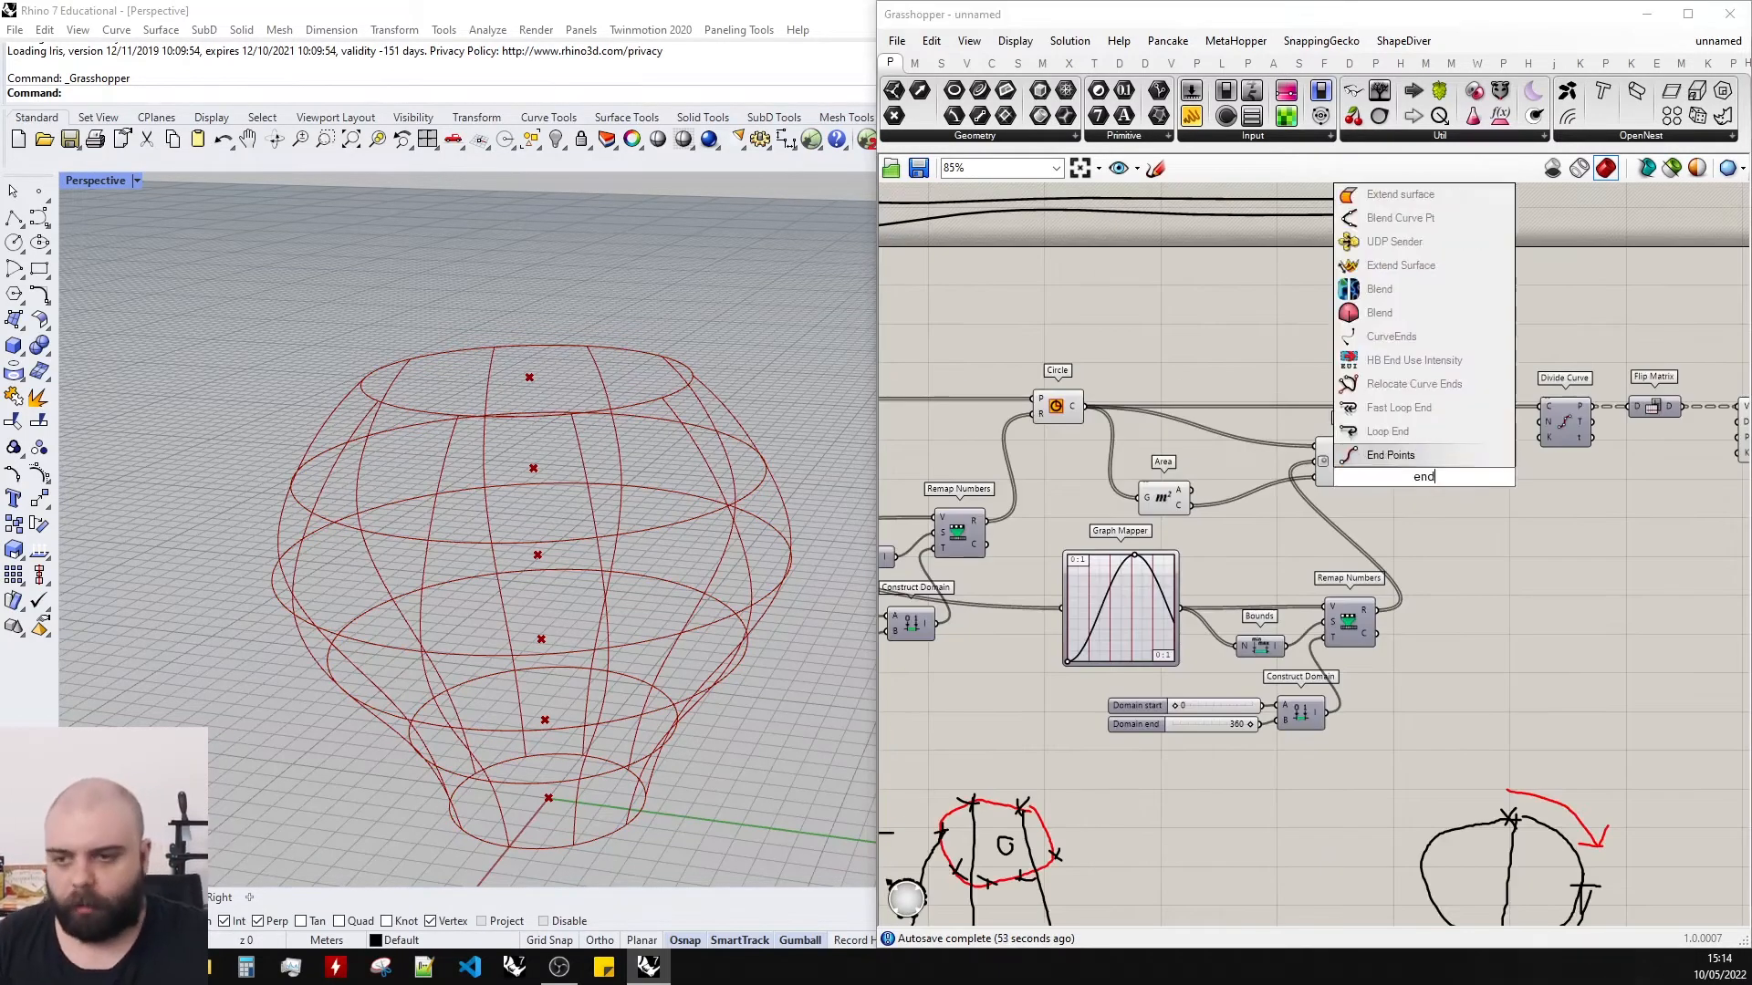
key("Return")
scroll(1363, 443, "up", 3)
left_click_drag(1358, 440, 1473, 463)
right_click_drag(495, 507, 643, 386)
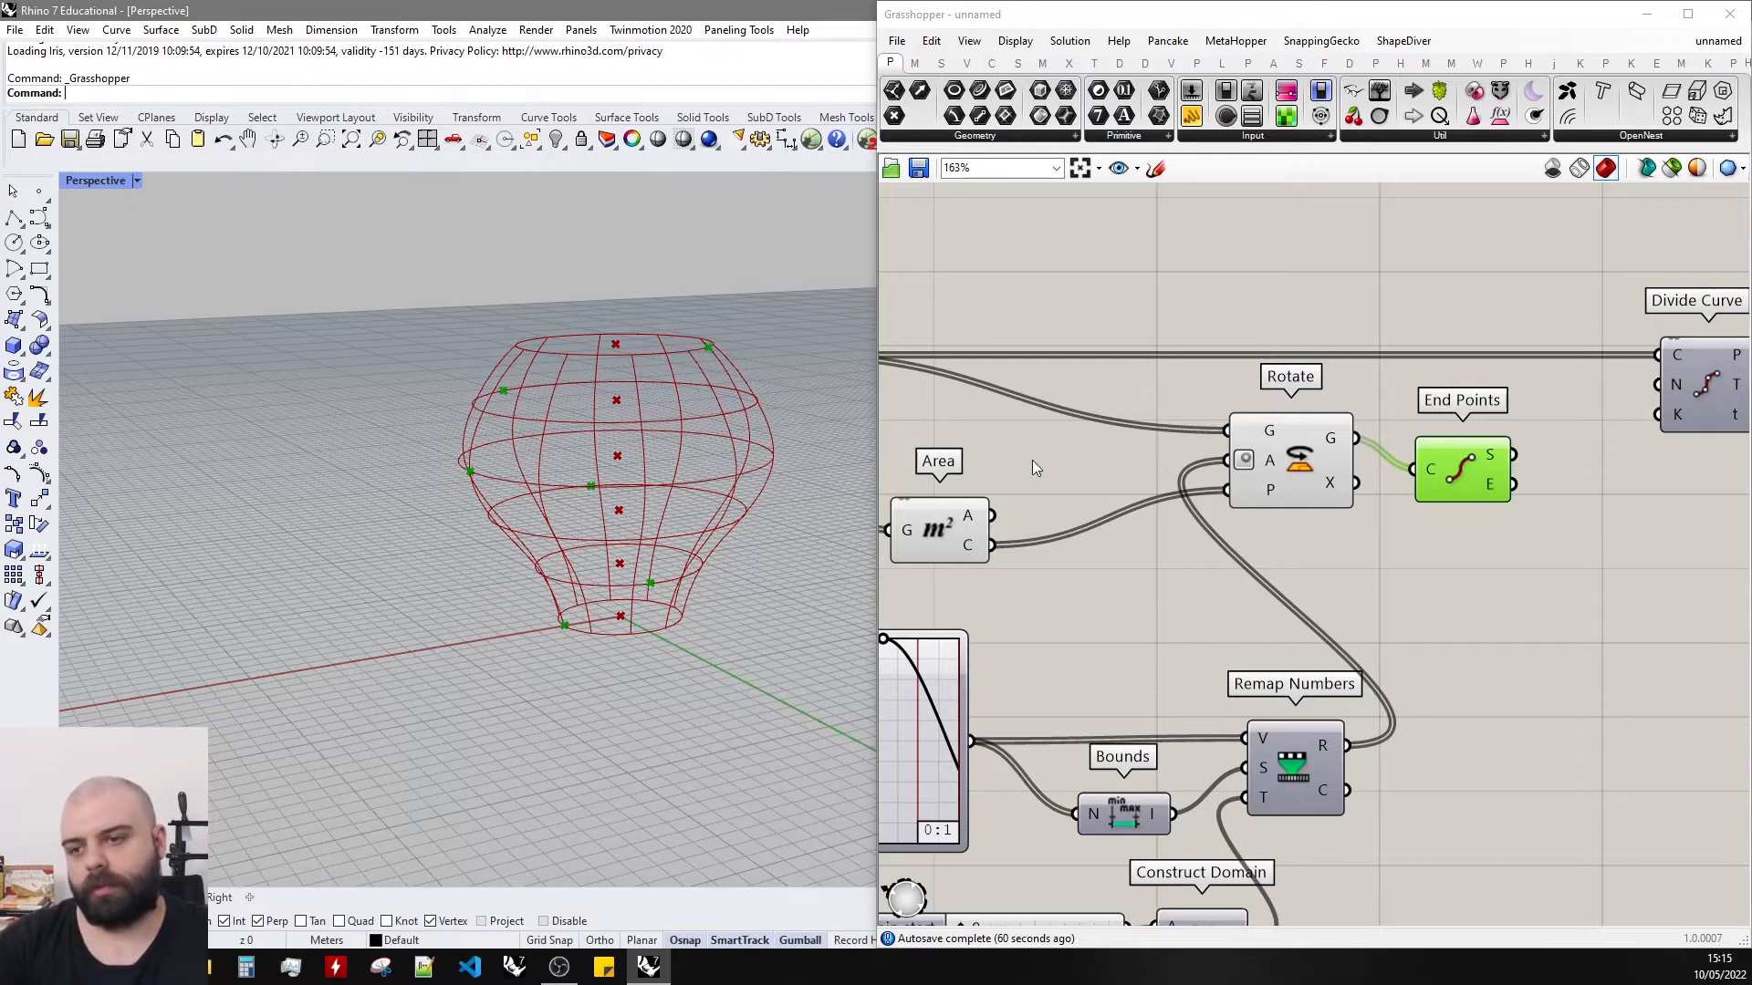
Set the rotation angle's Domain end slider to 57 and inspect the end points from a lower viewpoint.
scroll(1568, 513, "down", 3)
scroll(1170, 713, "up", 4)
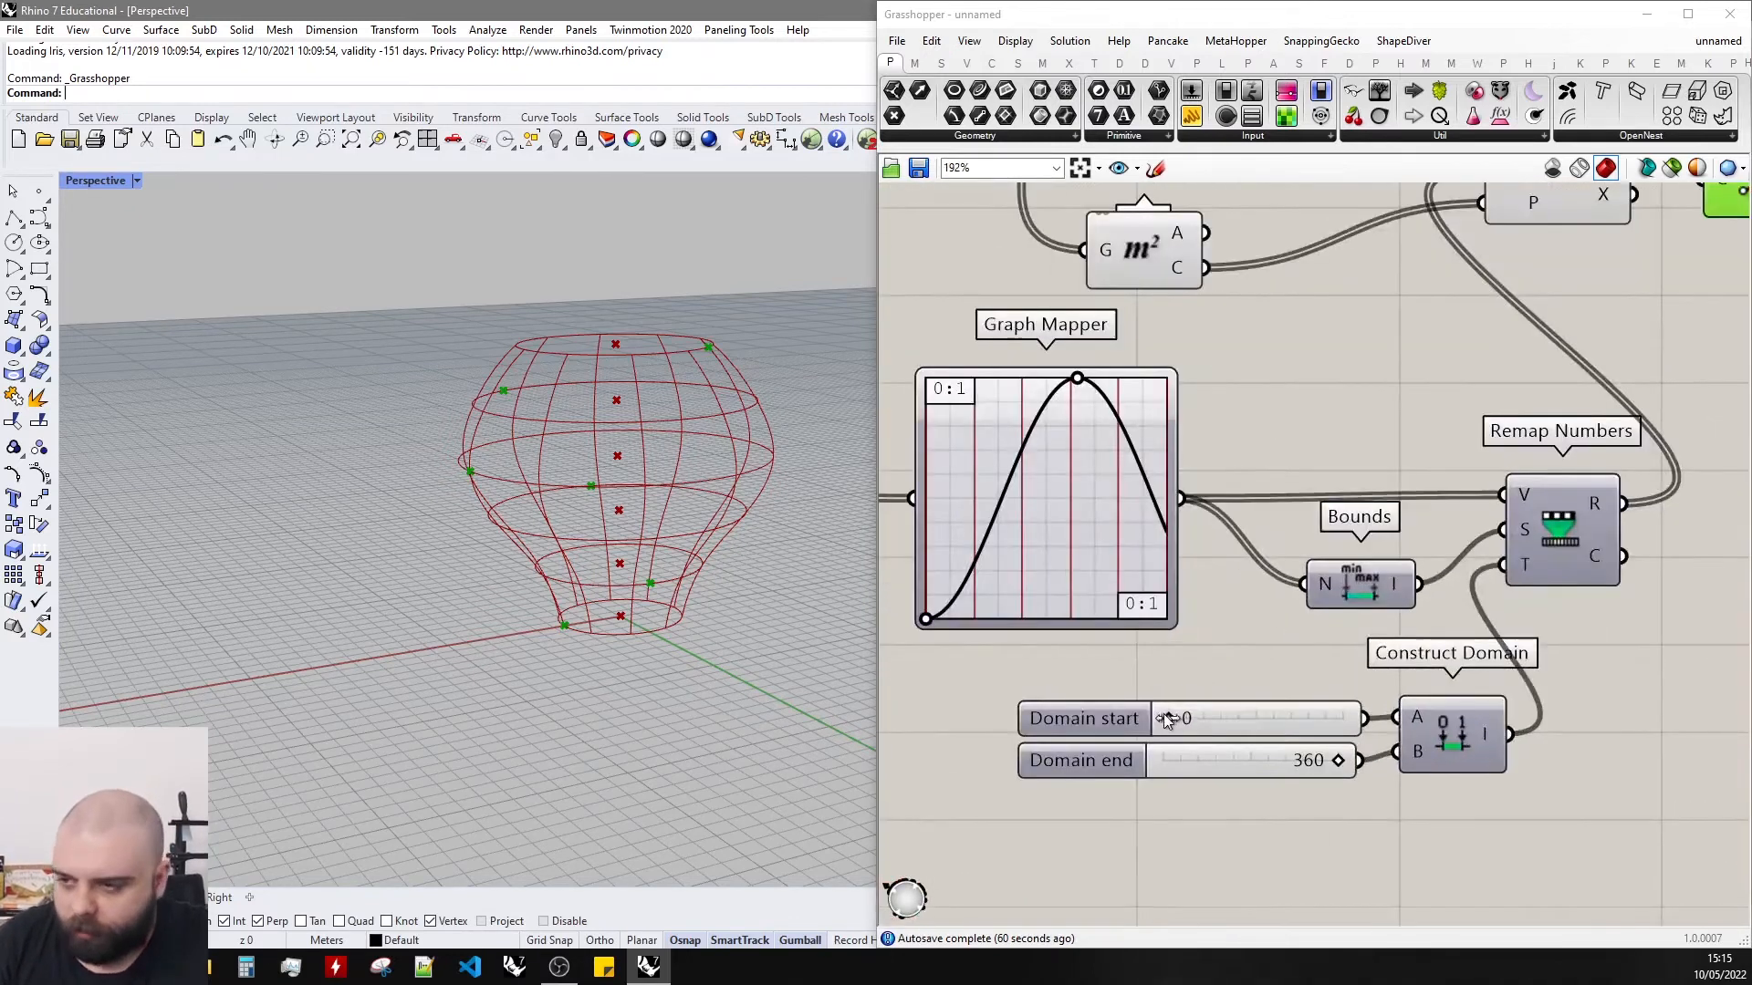
left_click_drag(1337, 760, 1196, 769)
right_click_drag(500, 689, 644, 650)
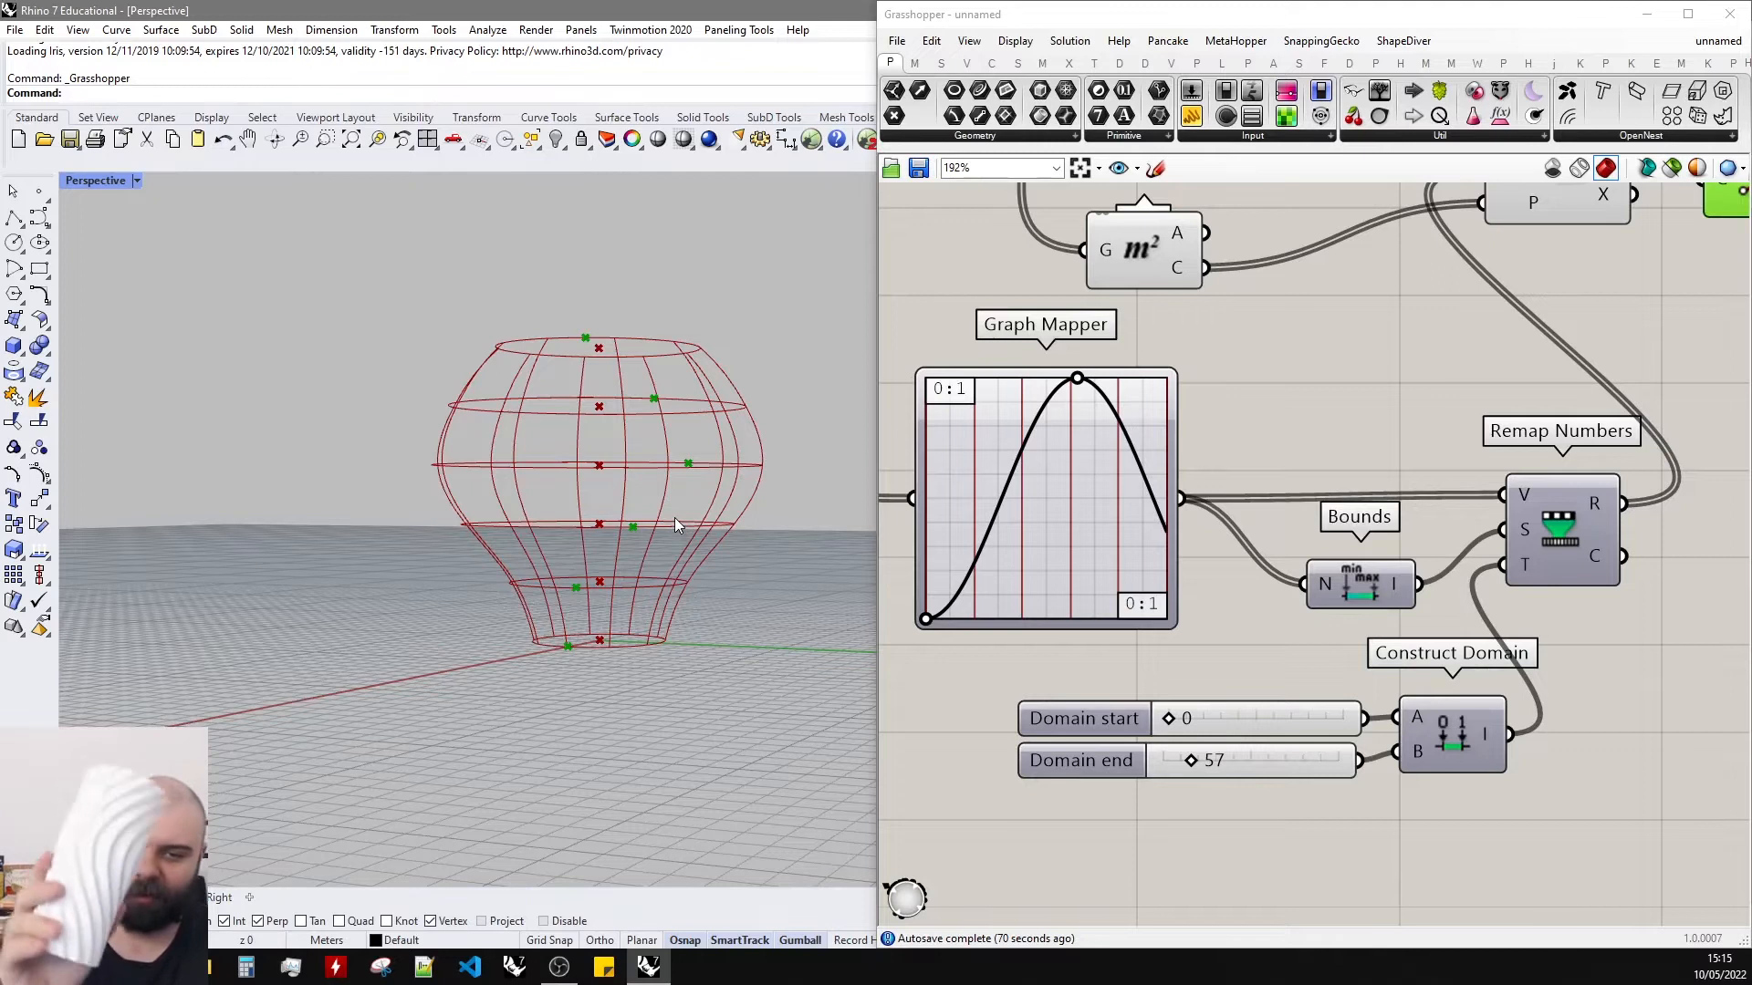
Remove End Points and connect Rotate's G output to Divide Curve's C input in place of the Circle wire.
scroll(1175, 555, "down", 5)
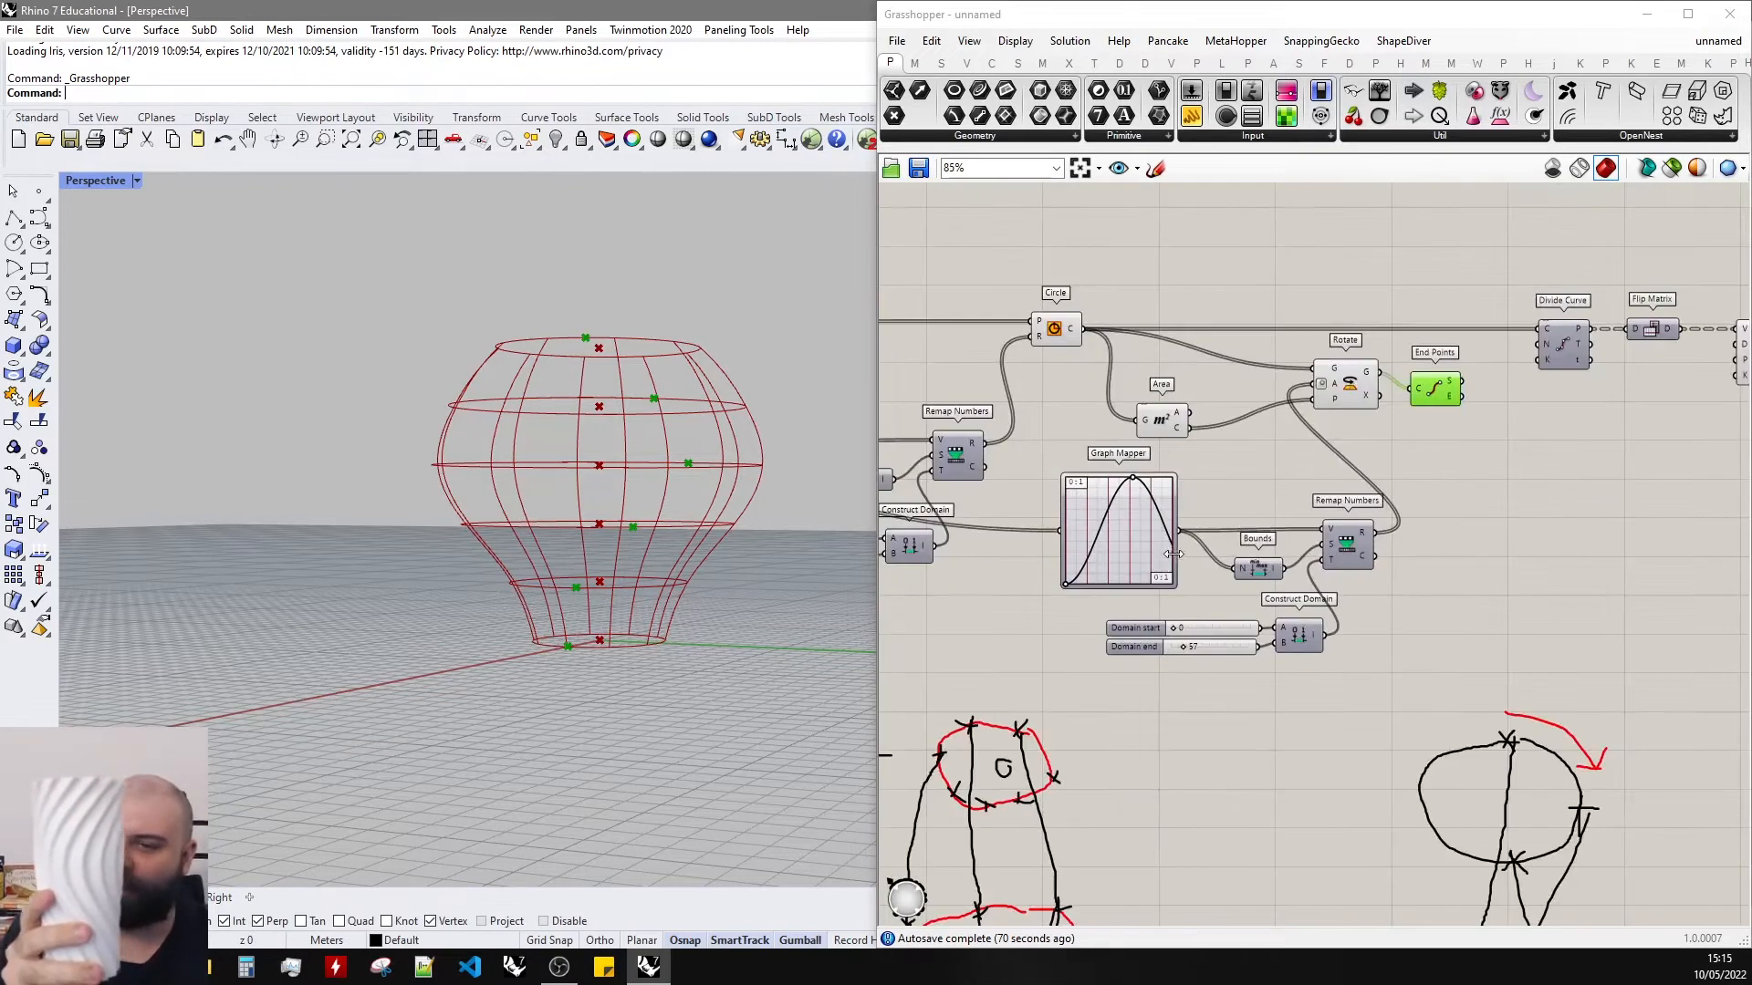
scroll(1585, 271, "up", 4)
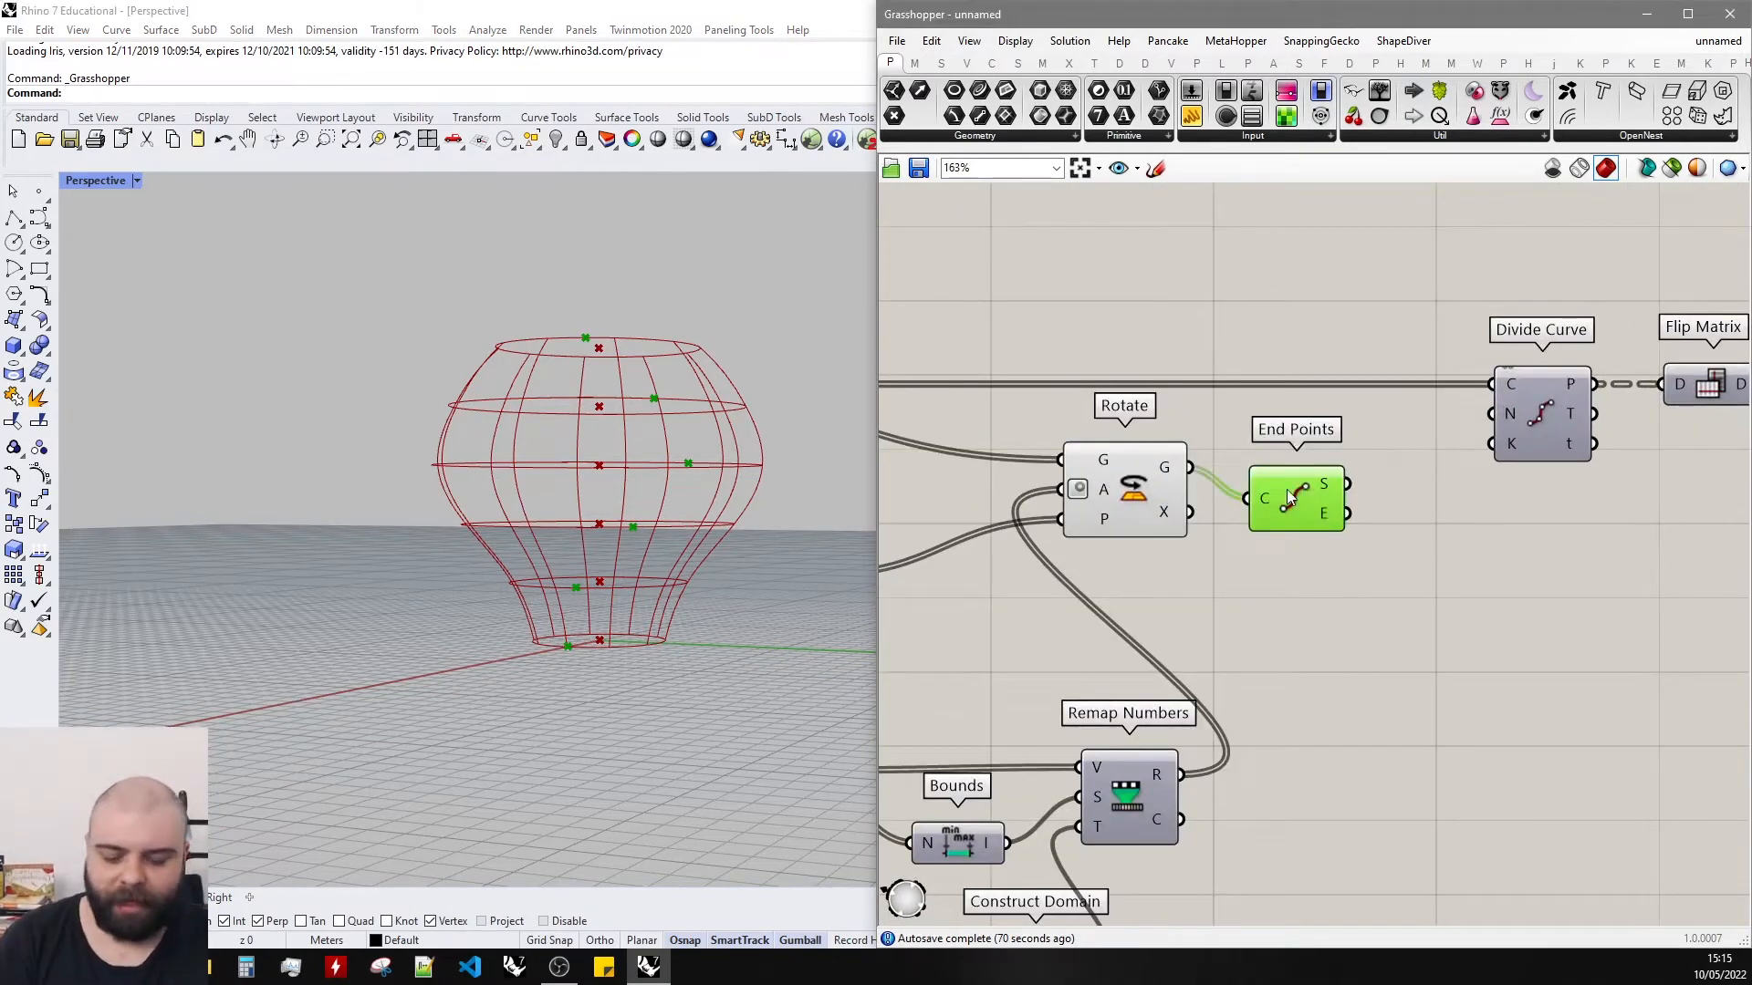
left_click_drag(1173, 460, 1492, 384)
right_click_drag(682, 396, 633, 471)
Turn off the preview of the components from Circle through Rotate and inspect the twisted interpolated curves in the Rhino viewport.
scroll(1402, 483, "down", 5)
scroll(1401, 479, "down", 4)
left_click_drag(1341, 606, 1076, 445)
middle_click(1077, 445)
left_click(1139, 387)
scroll(566, 436, "up", 6)
right_click_drag(566, 438, 680, 409)
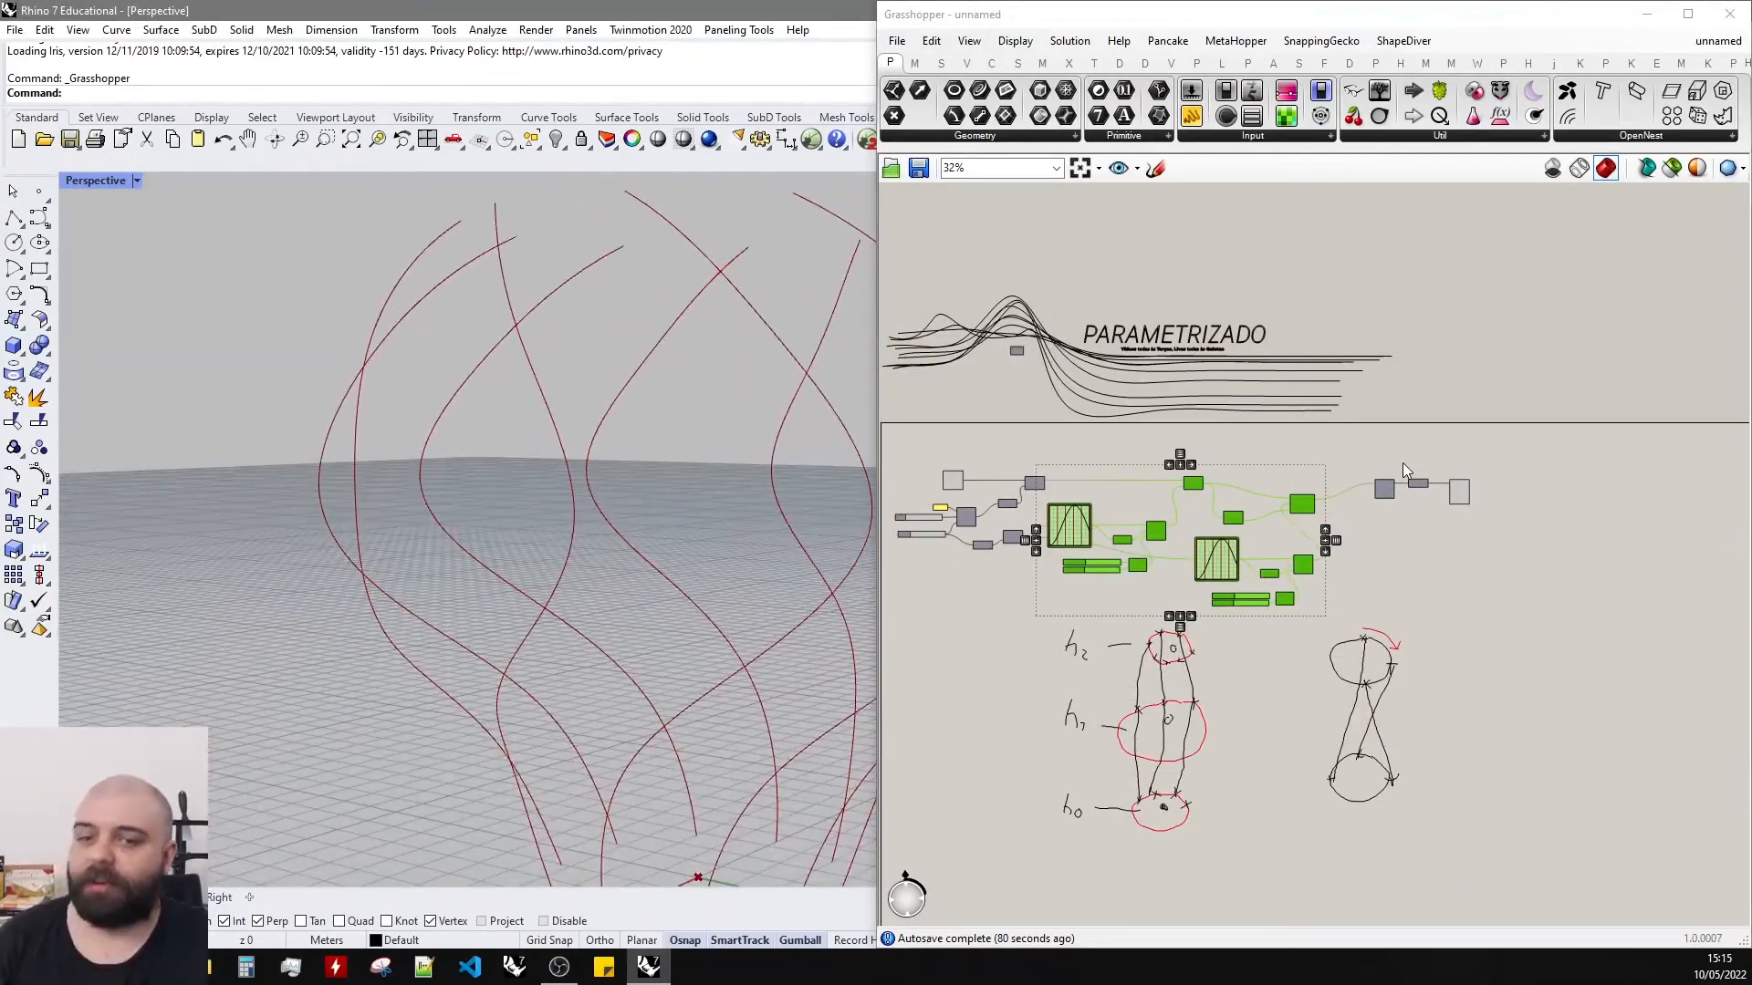
left_click(1402, 448)
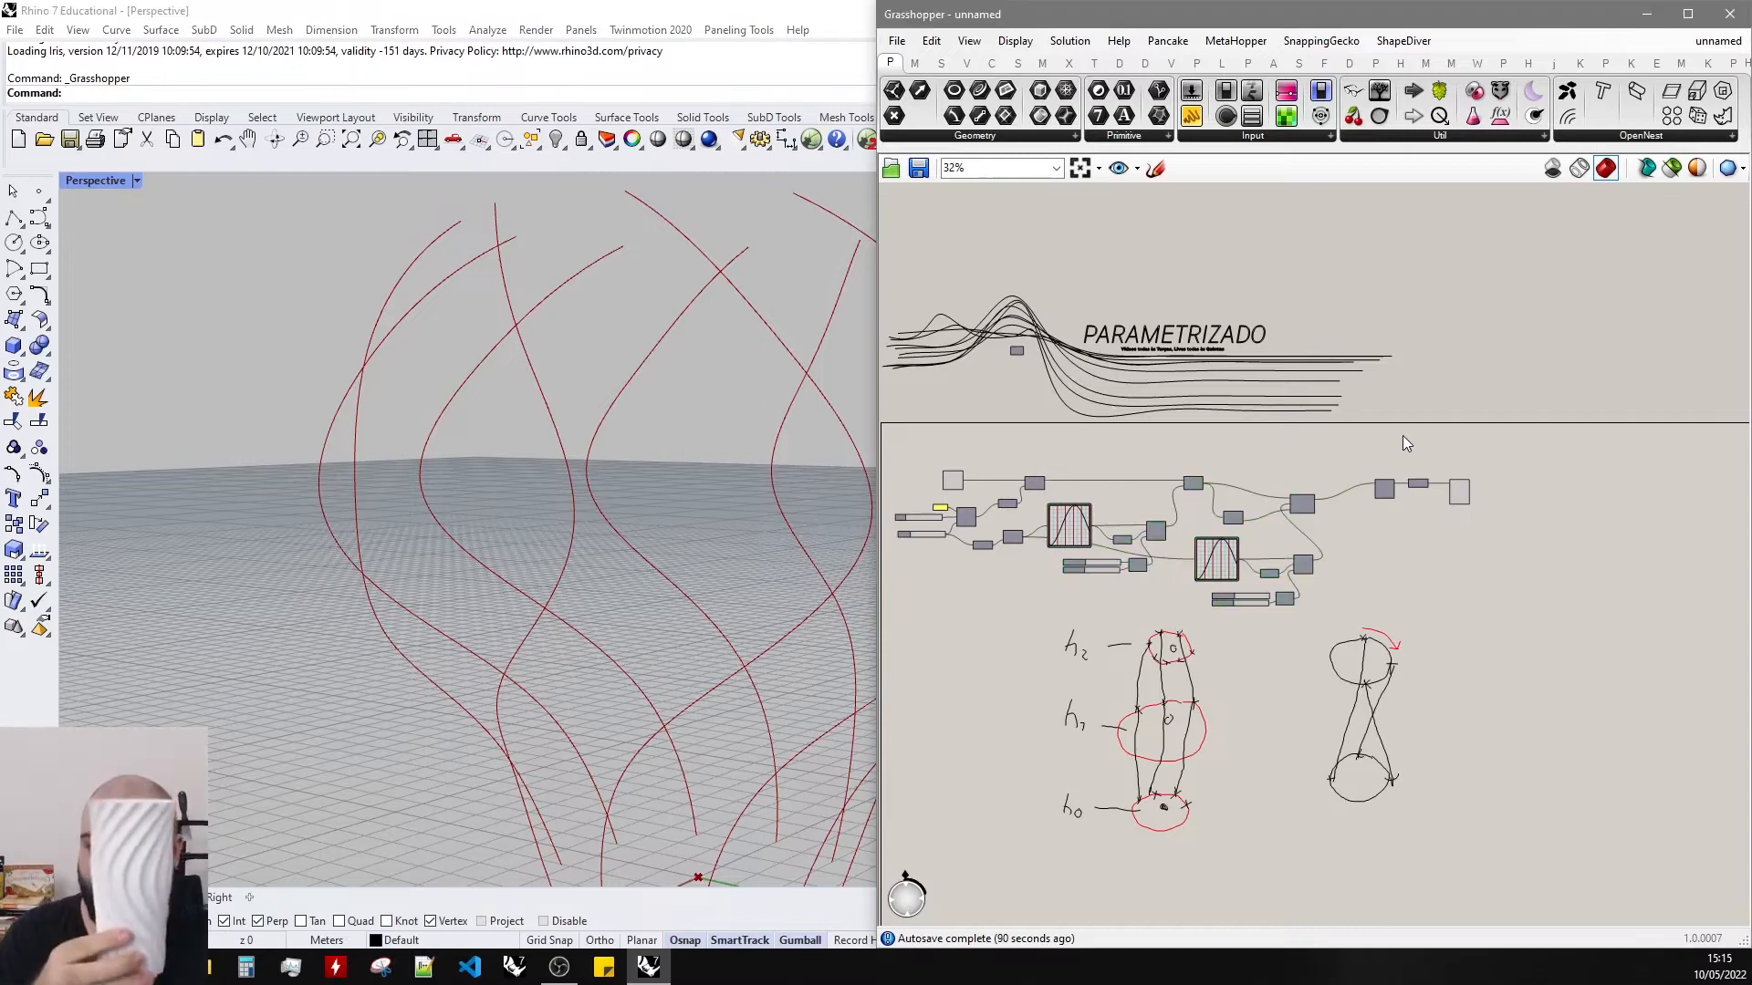
Move Divide Curve, Flip Matrix and Interpolate closer to Rotate and align them with it.
scroll(1410, 457, "up", 5)
left_click_drag(1600, 582, 1278, 537)
left_click(1338, 441)
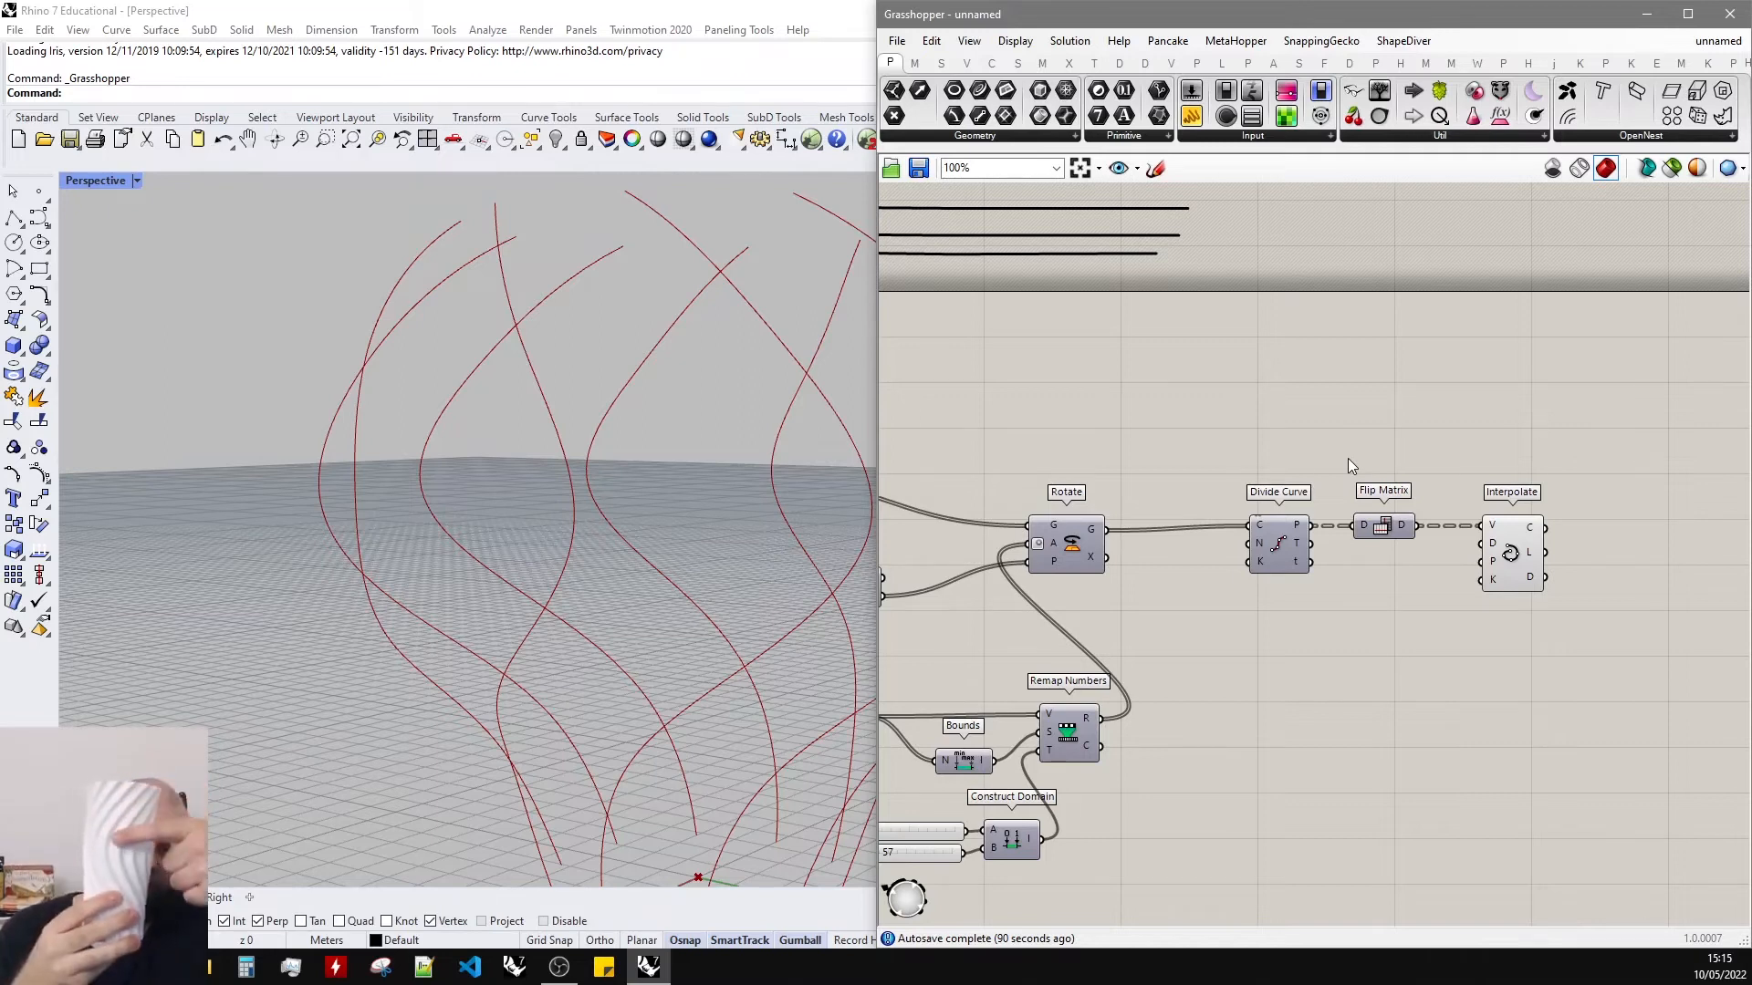
Shift the peak of the rotation Graph Mapper curve toward lower input values and check the twisted curves.
scroll(1396, 451, "down", 4)
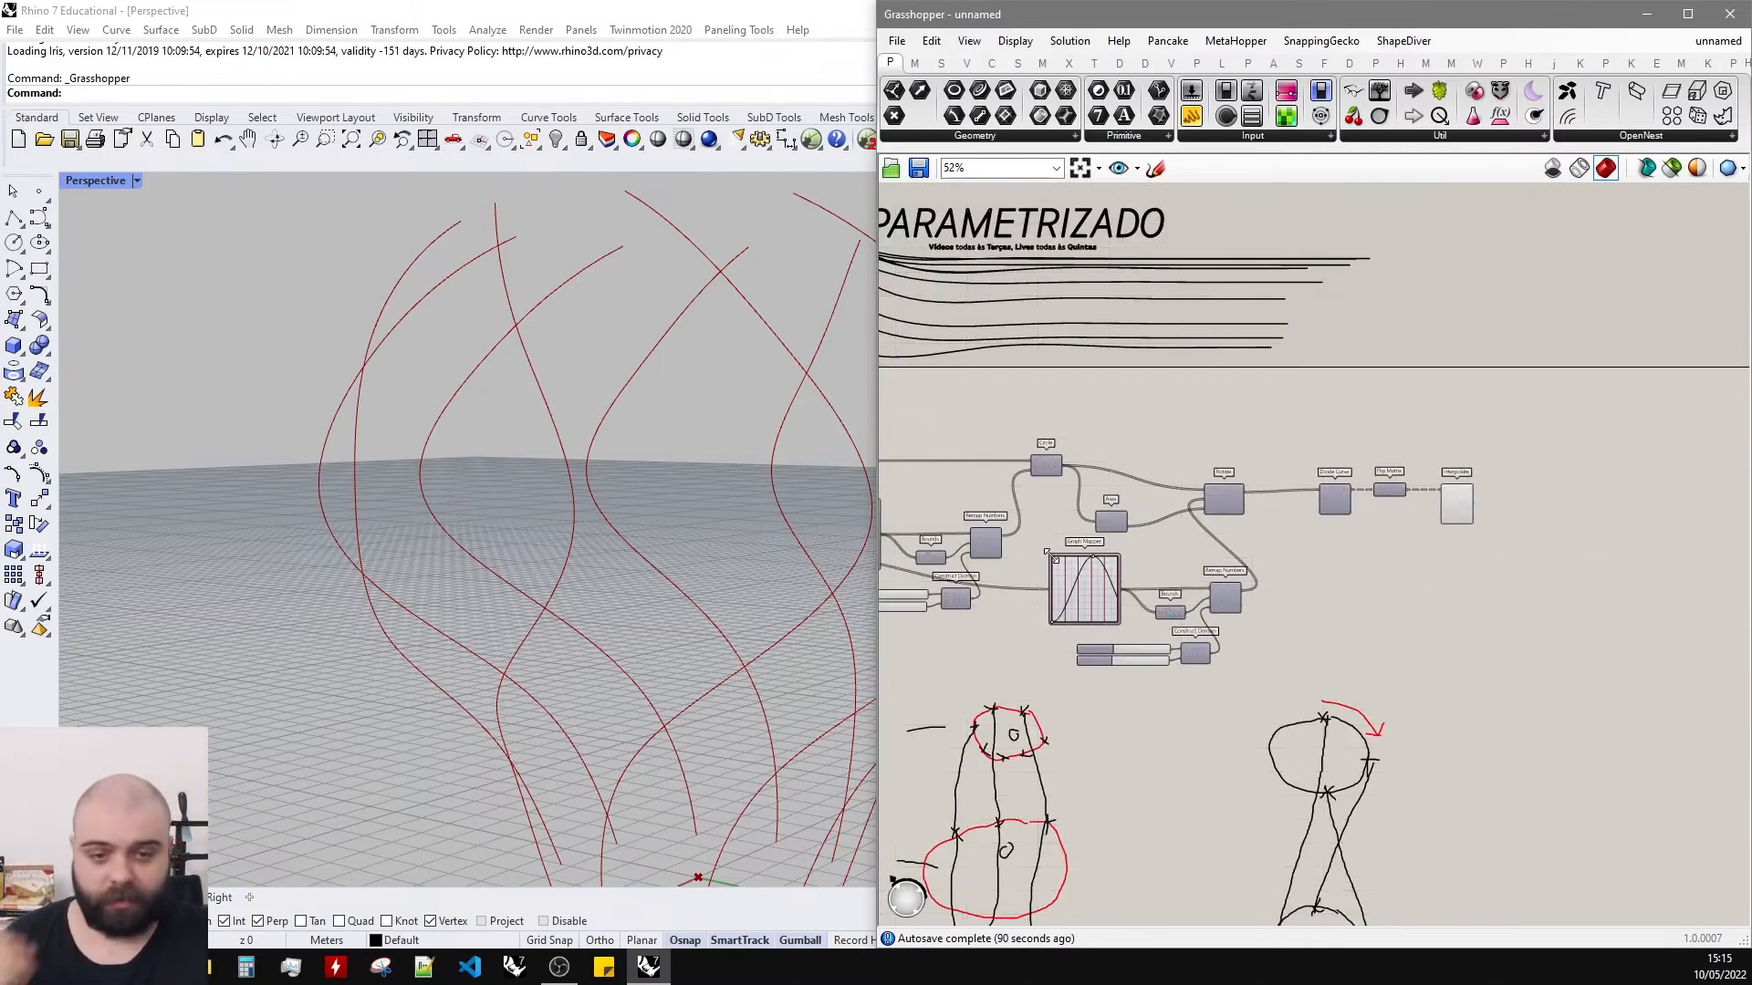
scroll(1040, 586, "up", 5)
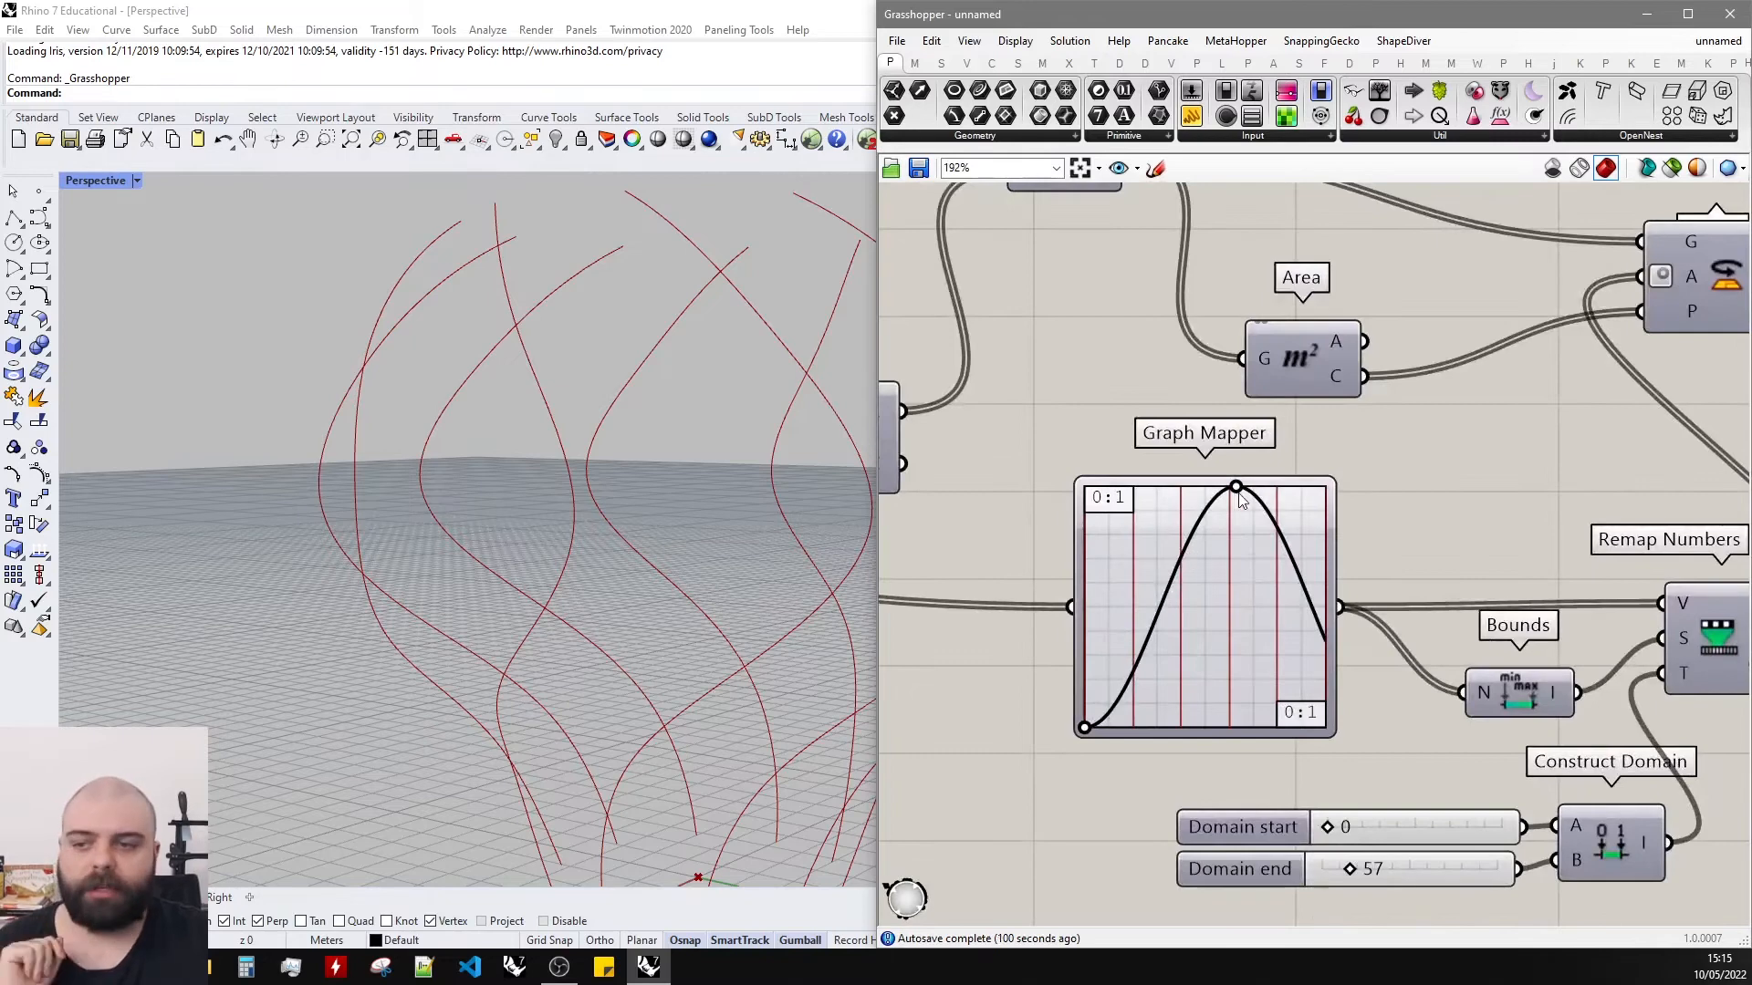
mouse_move(1241, 496)
left_mouse_down()
mouse_move(1318, 490)
mouse_move(1138, 498)
mouse_move(1230, 488)
left_mouse_up()
scroll(420, 473, "down", 5)
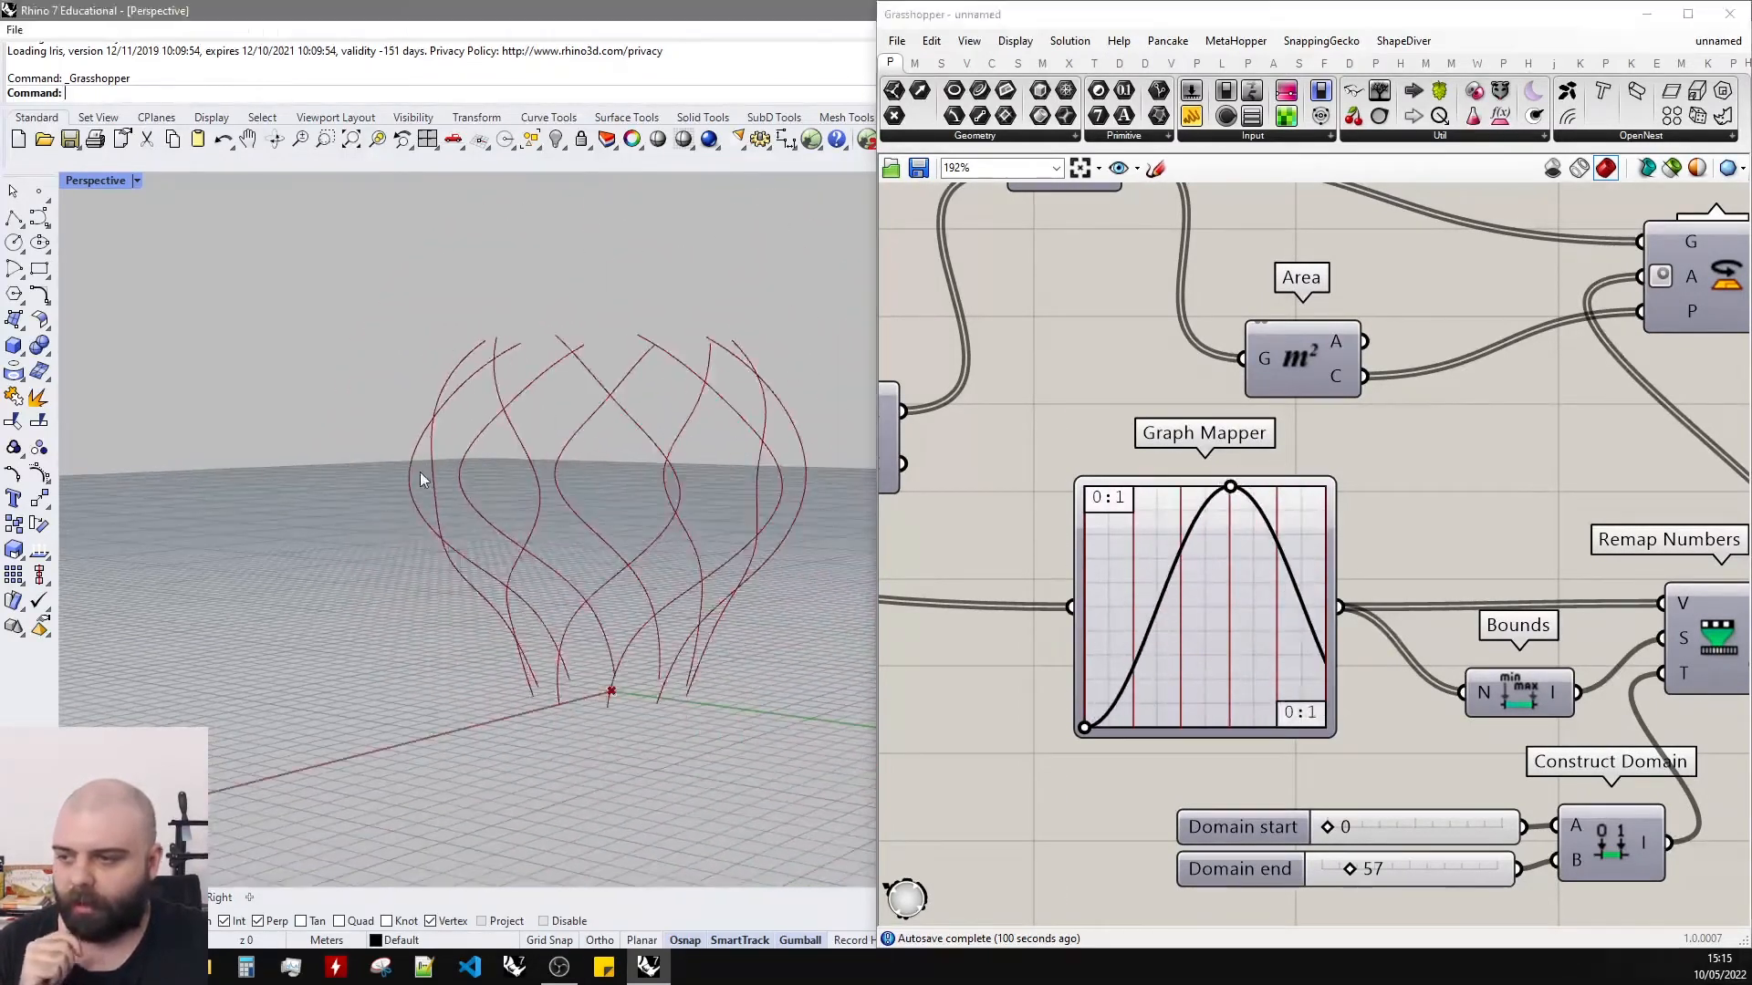
right_click_drag(419, 472, 457, 527)
scroll(1096, 581, "down", 3)
mouse_move(1165, 535)
left_mouse_down()
mouse_move(1180, 533)
mouse_move(1127, 536)
mouse_move(1227, 536)
mouse_move(1132, 516)
mouse_move(1146, 517)
left_mouse_up()
right_click_drag(540, 506, 558, 436)
Add an integer number slider ranging from 1 to 100 and connect it to Divide Curve's N input.
scroll(1282, 516, "down", 3)
scroll(1484, 436, "up", 4)
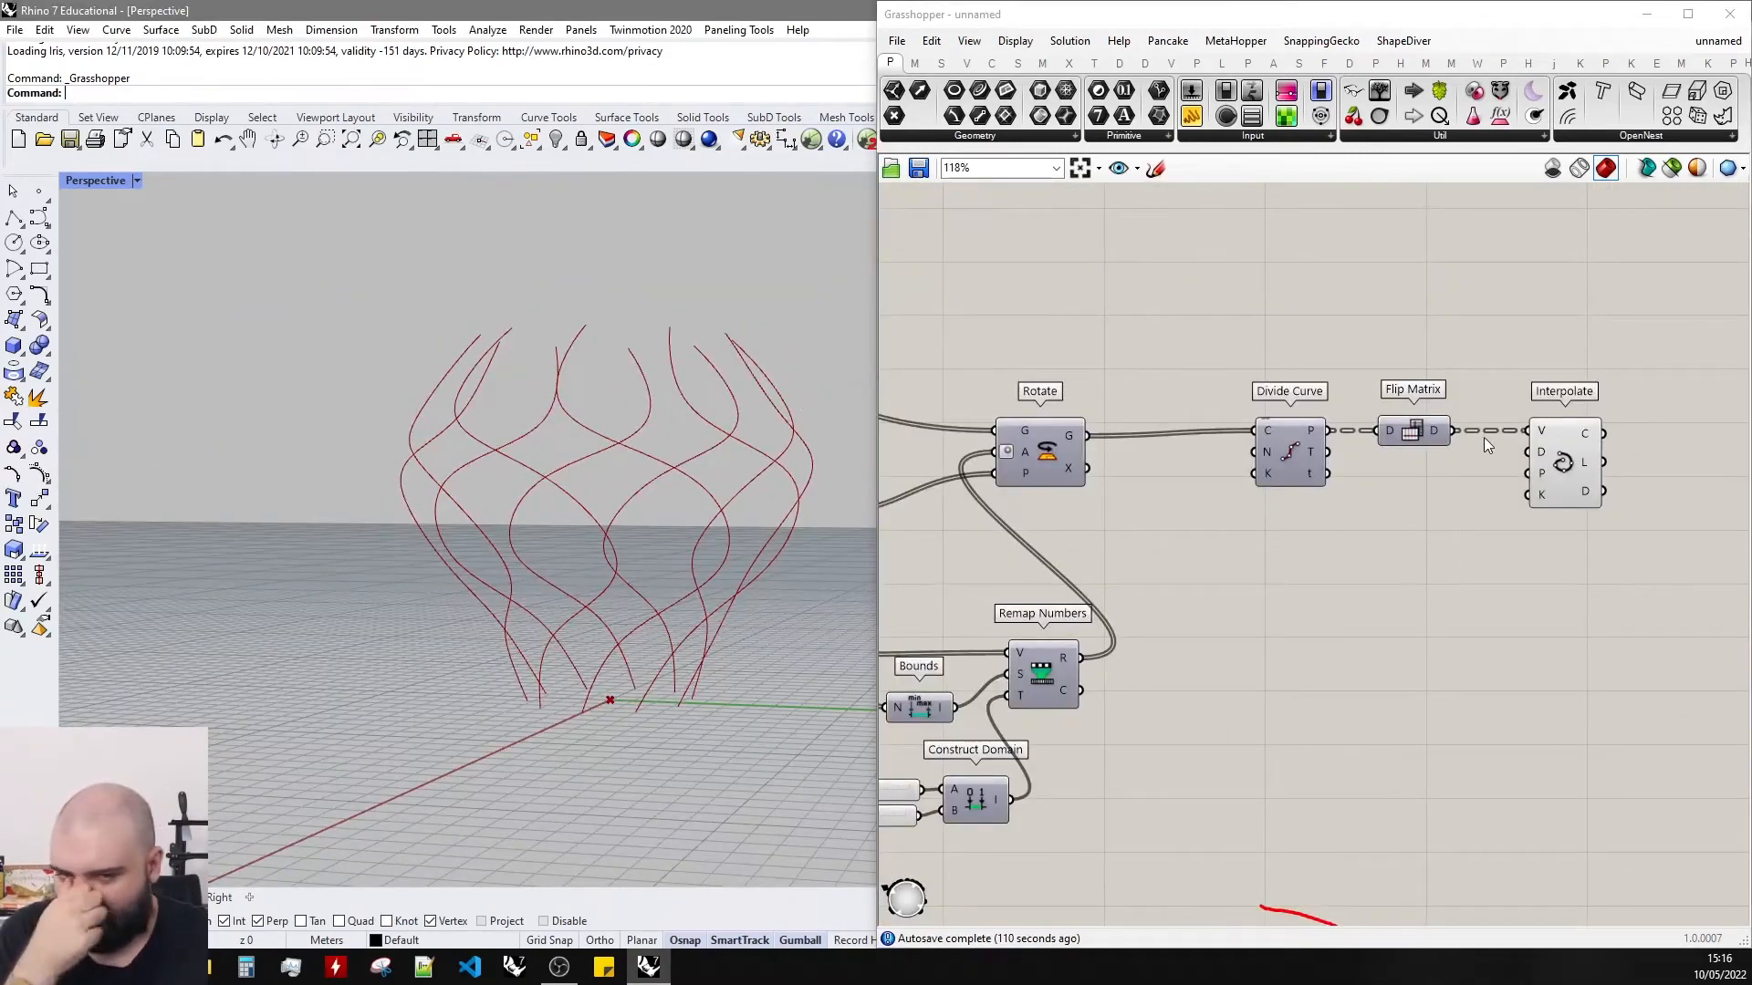
scroll(1220, 436, "up", 4)
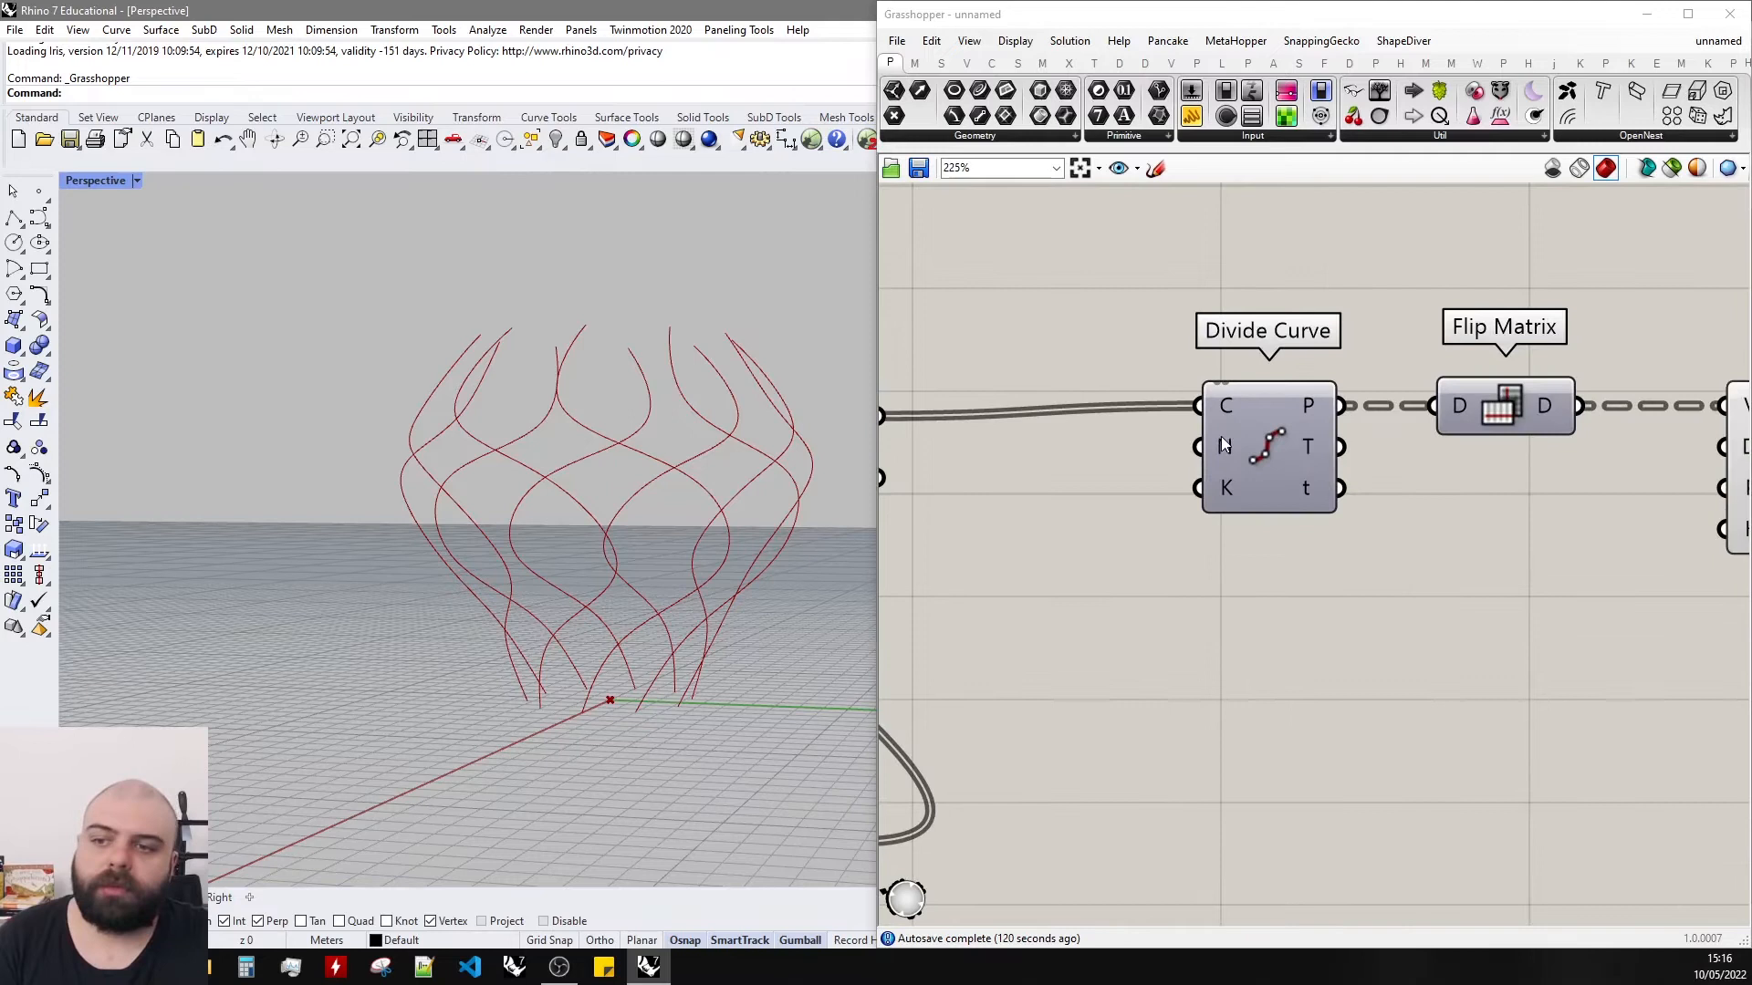
scroll(1129, 480, "down", 3)
left_click_drag(1642, 555, 1377, 453)
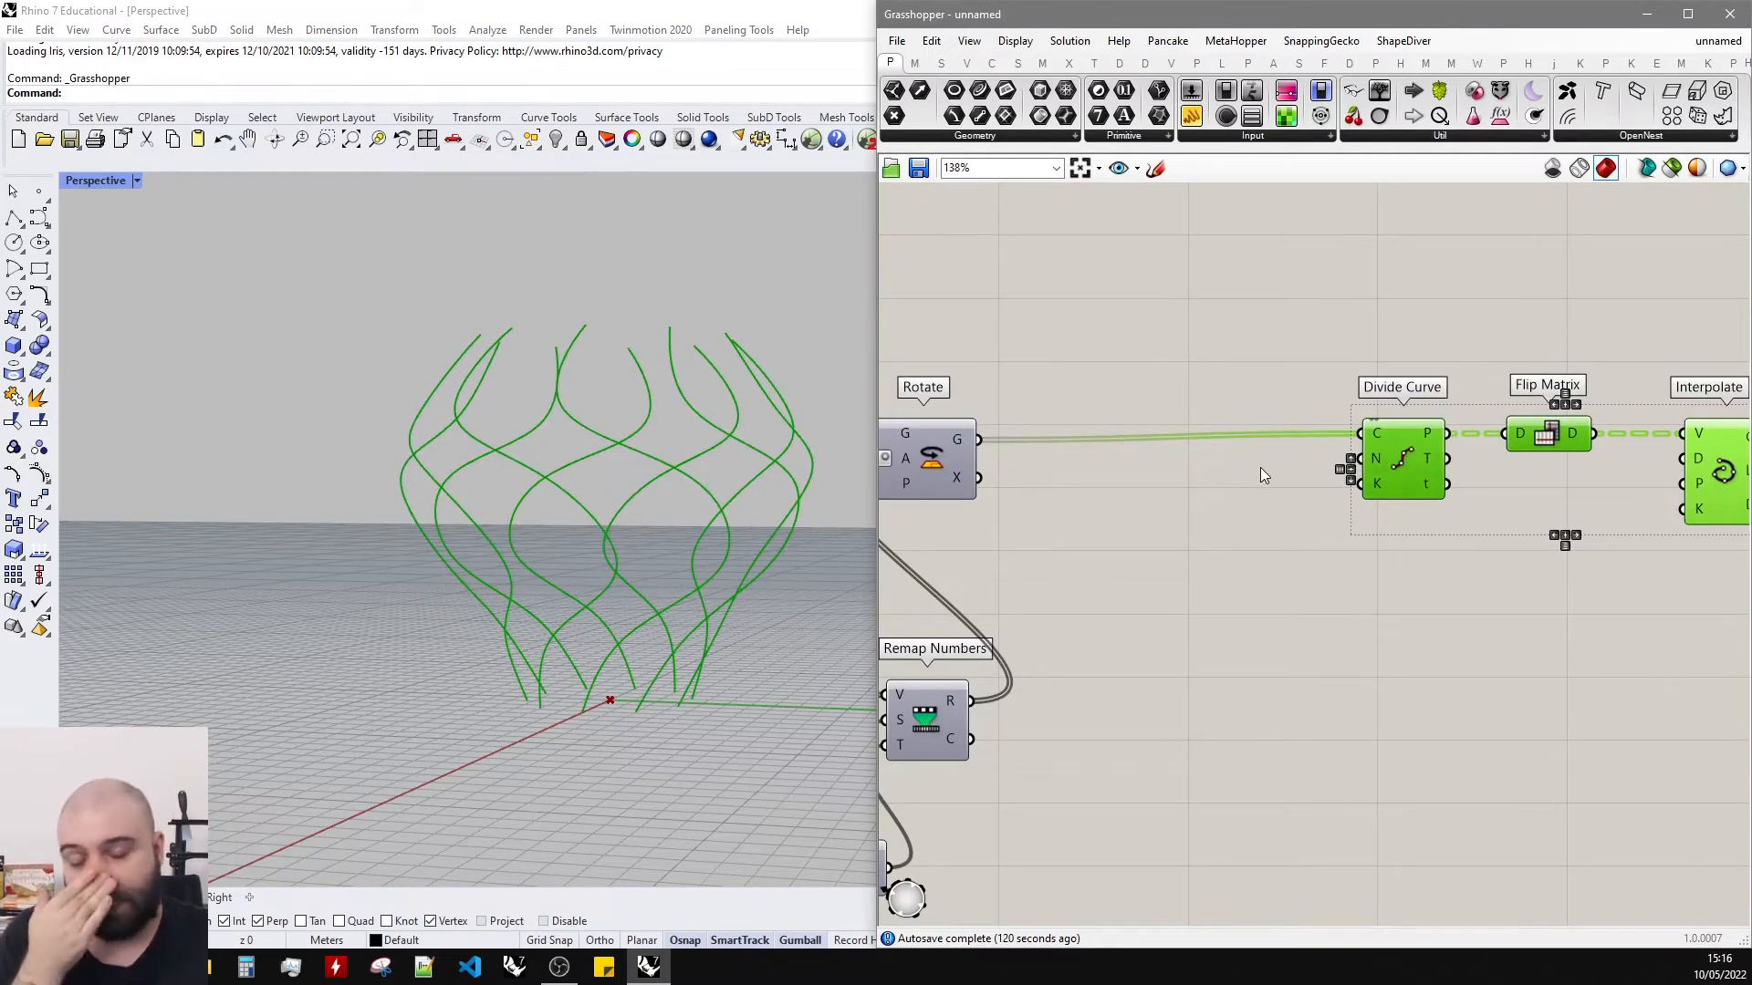
double_click(1206, 472)
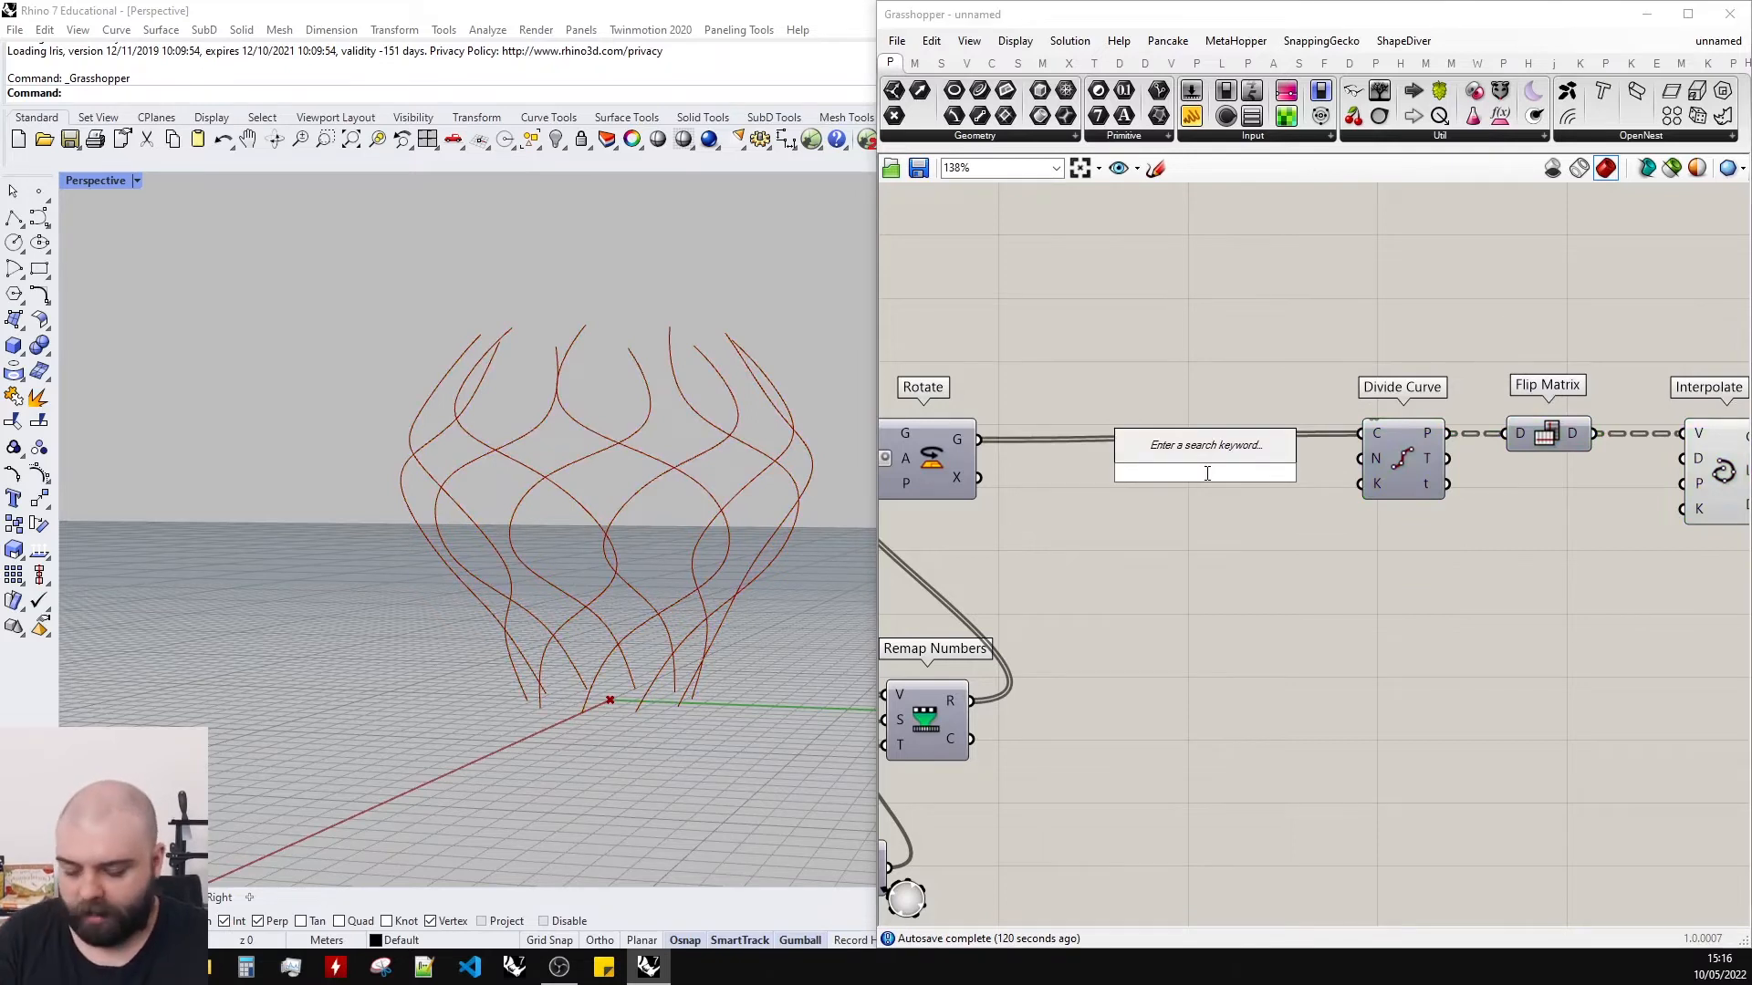
type("1<")
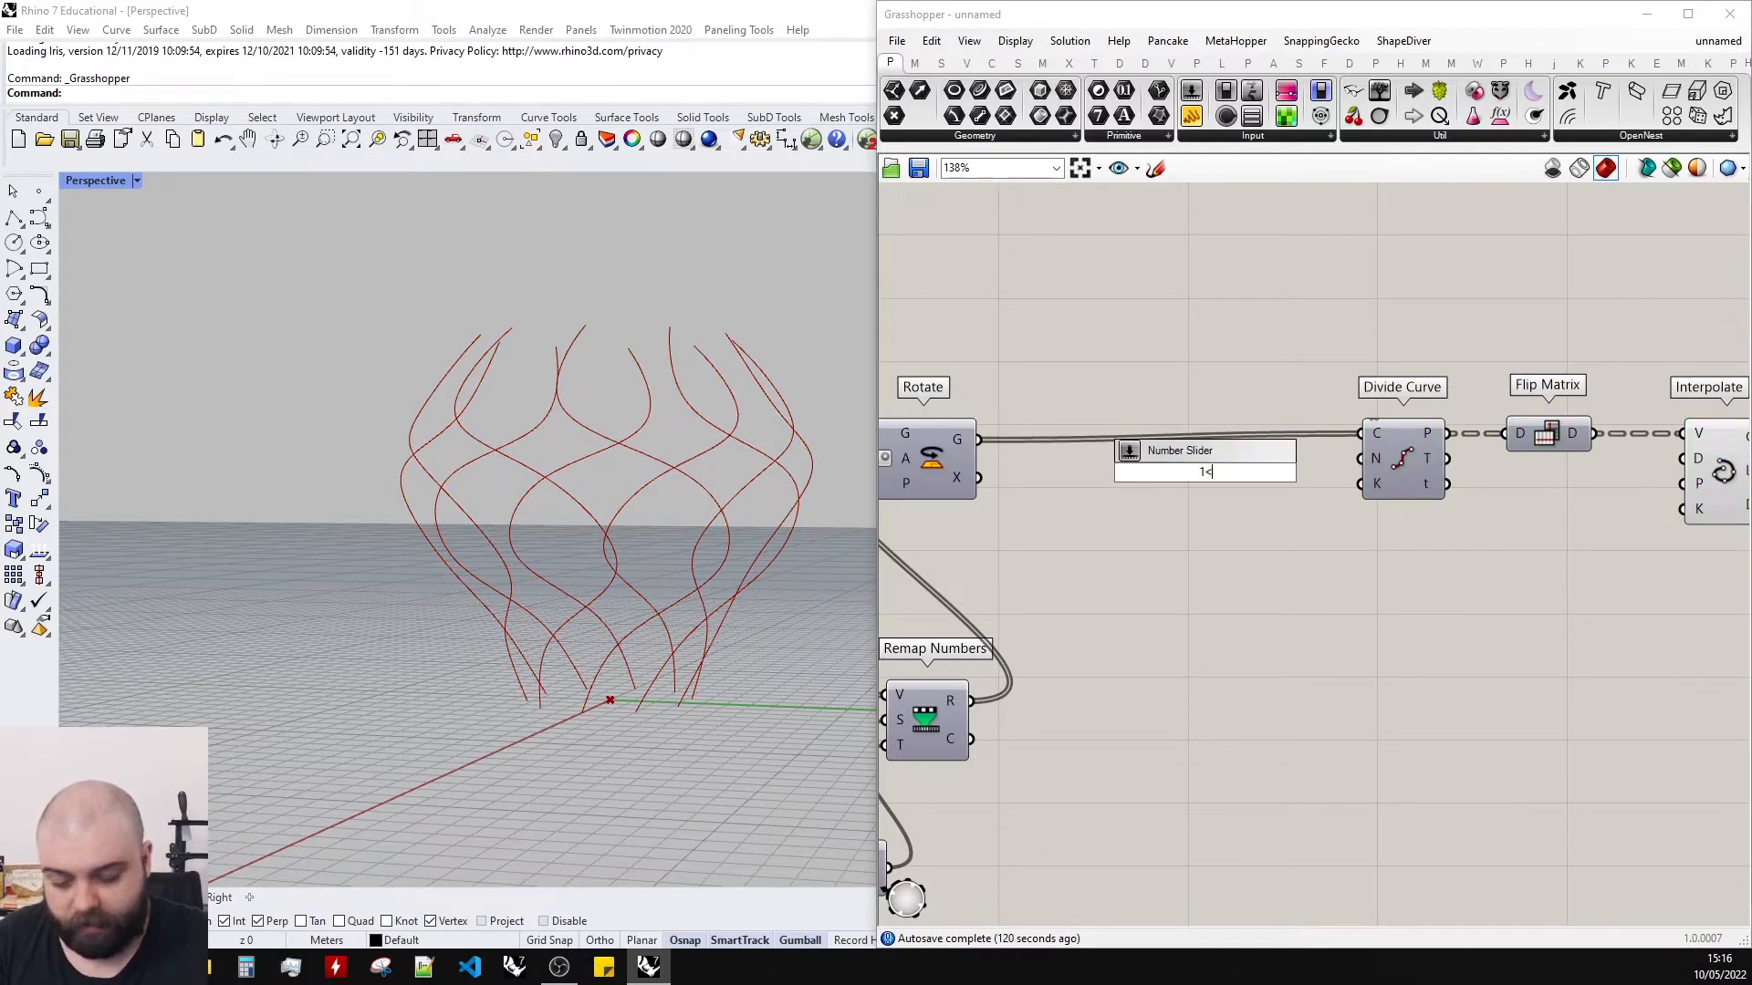
type("10")
key("Return")
scroll(1357, 449, "up", 1)
left_click_drag(1302, 475, 1356, 463)
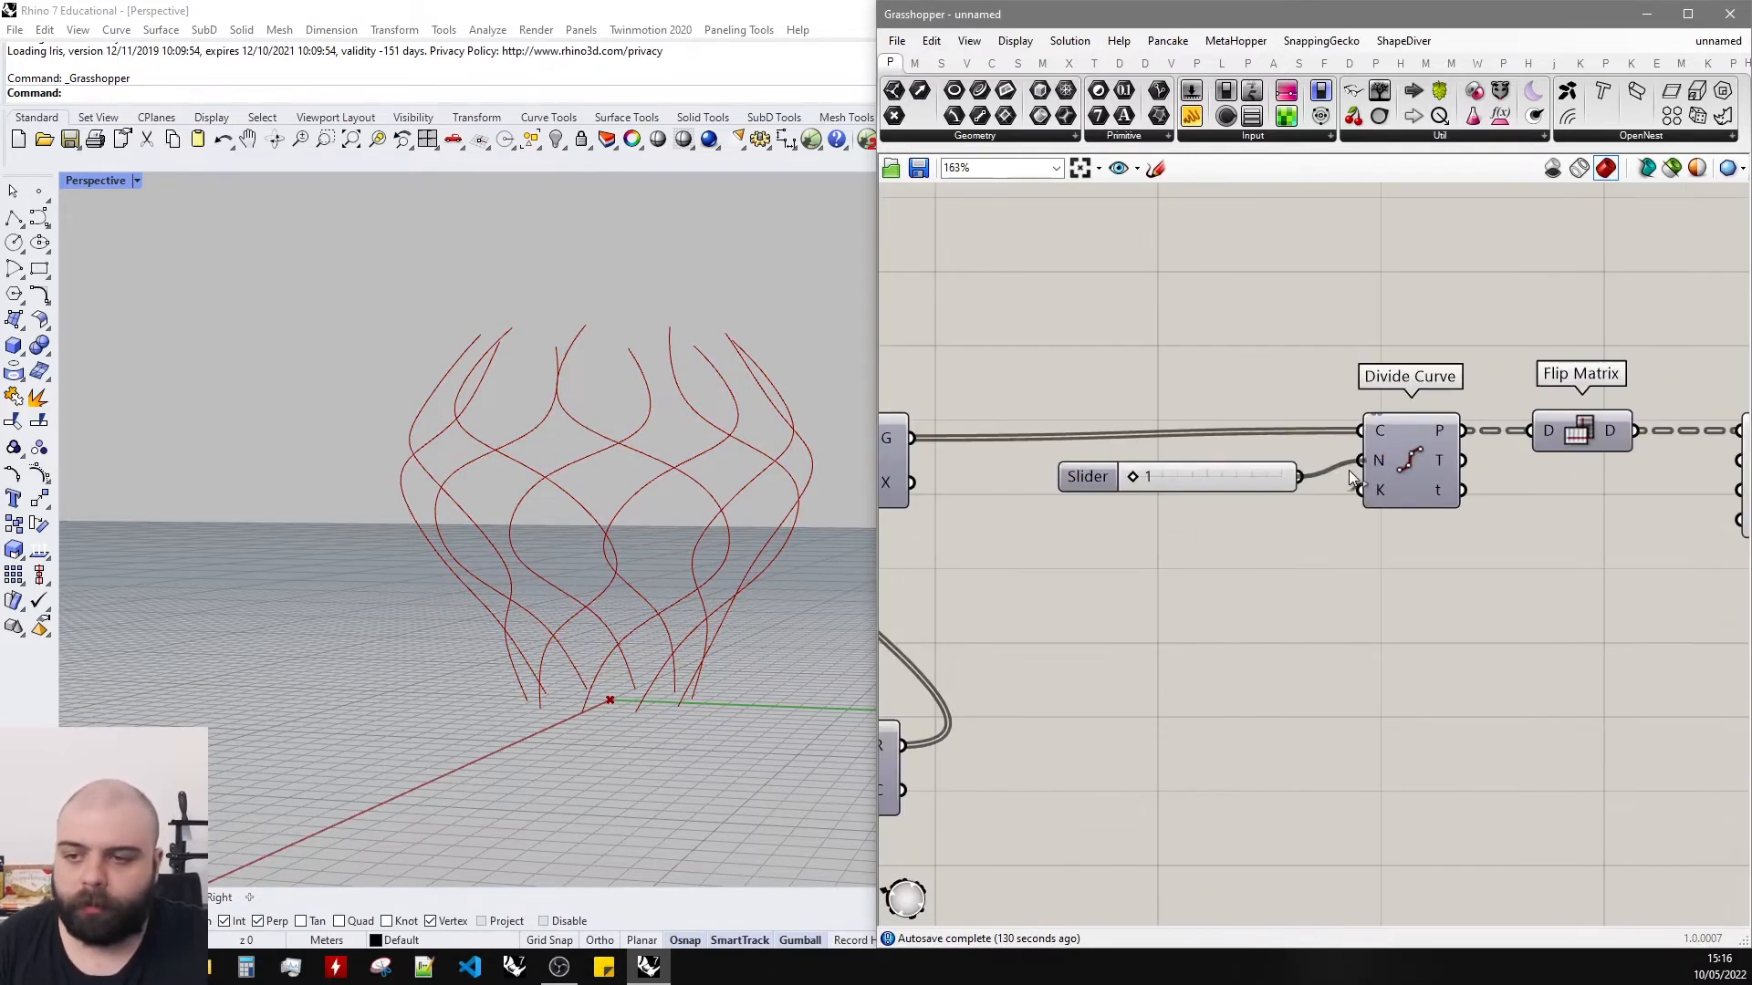
Set the Divide Curve count to 48 and inspect the denser vertical curves.
left_click_drag(1133, 477, 1203, 476)
right_click_drag(618, 360, 587, 484)
scroll(643, 481, "up", 5)
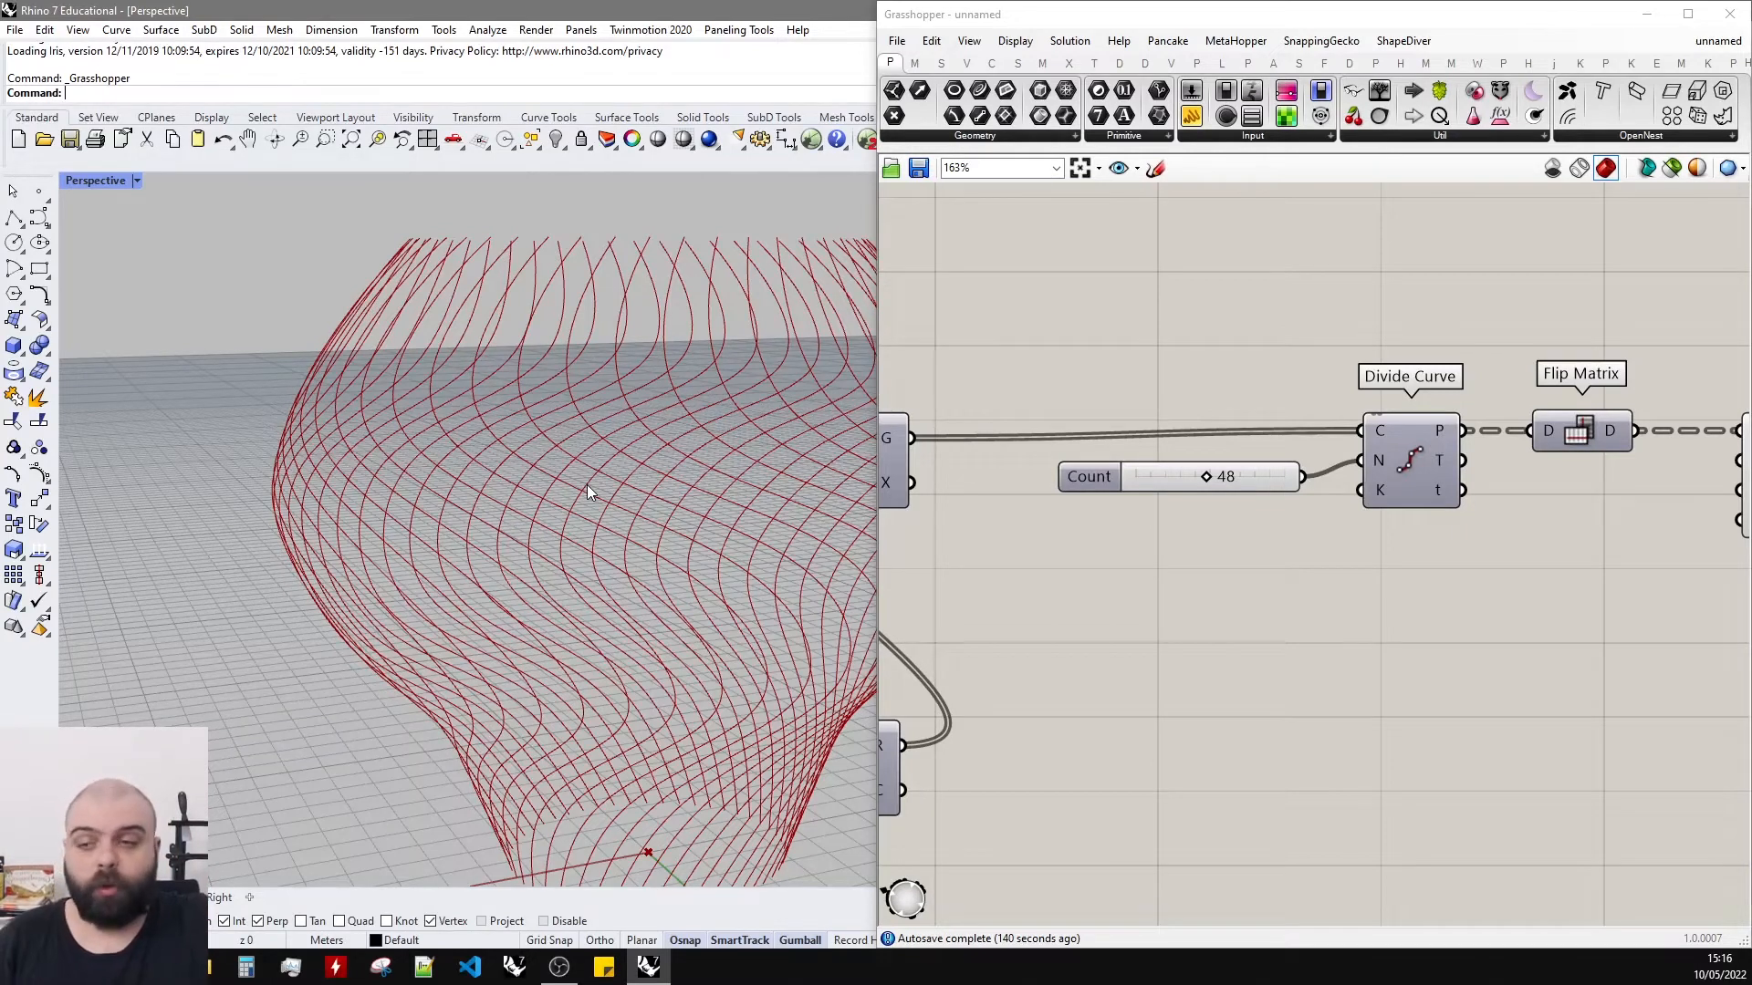
scroll(511, 404, "down", 4)
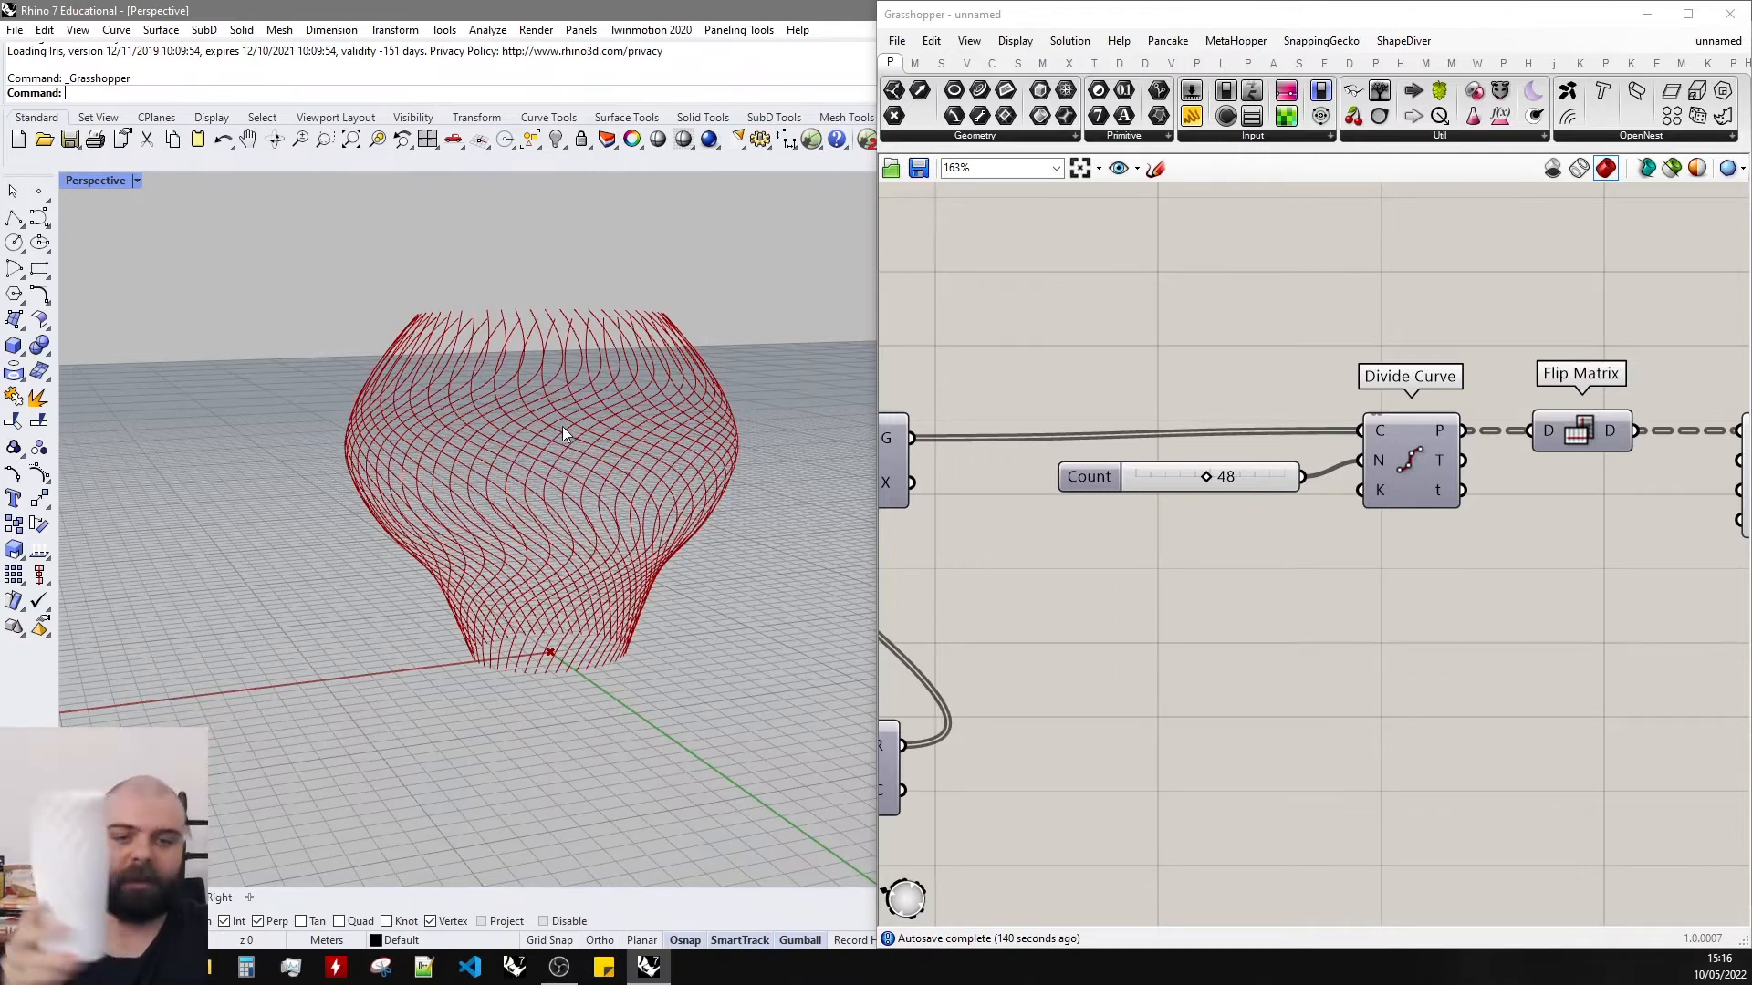
Move the Divide Curve, Flip Matrix and Interpolate group closer to Rotate, and set the division count to 40.
scroll(1261, 460, "down", 2)
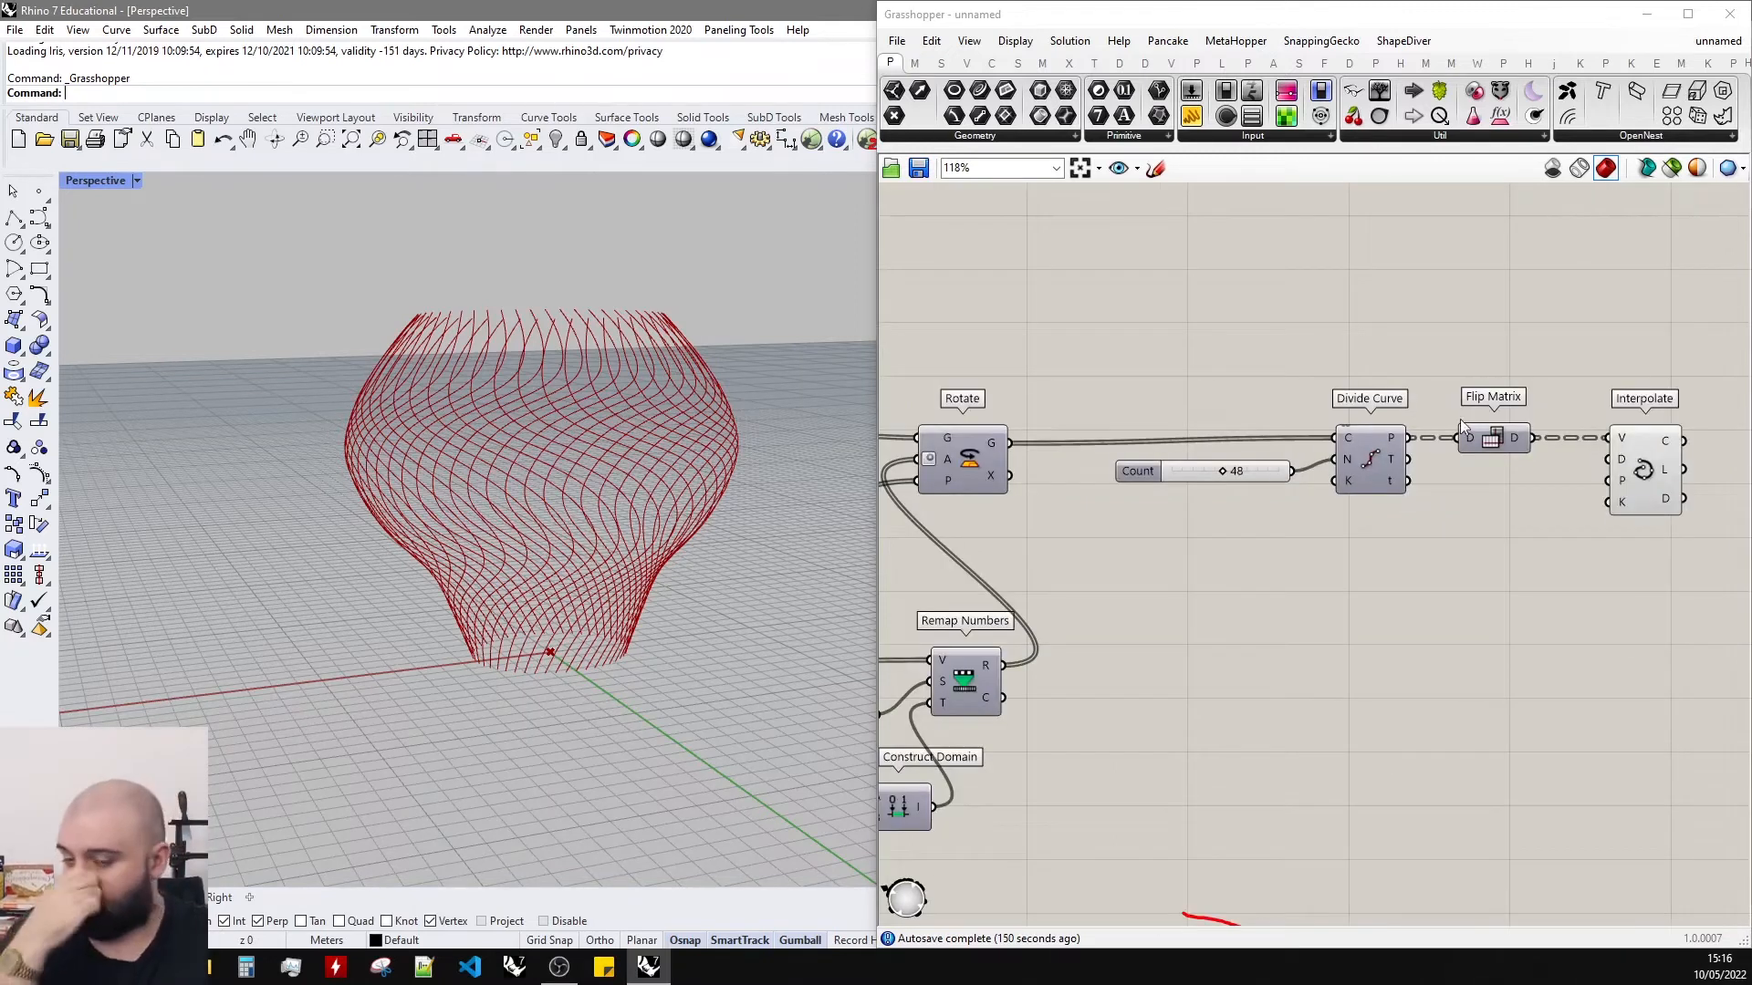
left_click_drag(1661, 571, 1290, 418)
scroll(1412, 483, "up", 4)
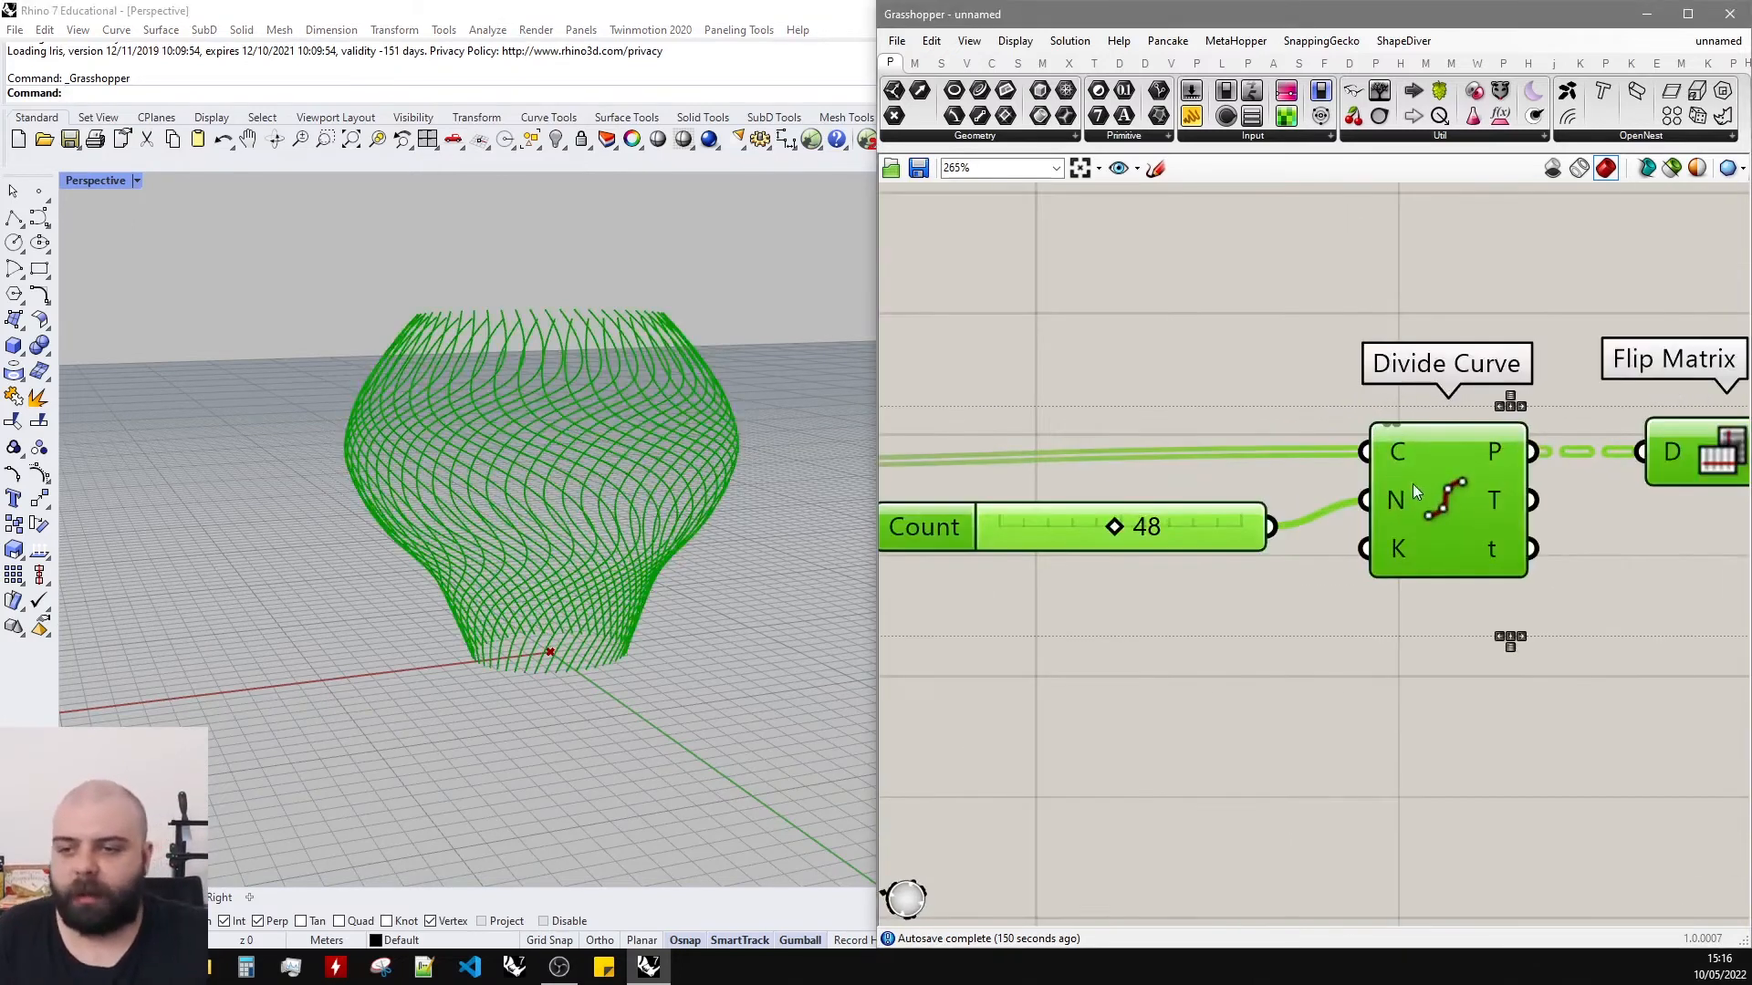
scroll(1338, 523, "down", 3)
left_click(1361, 401)
scroll(1214, 548, "up", 3)
left_click(1224, 549)
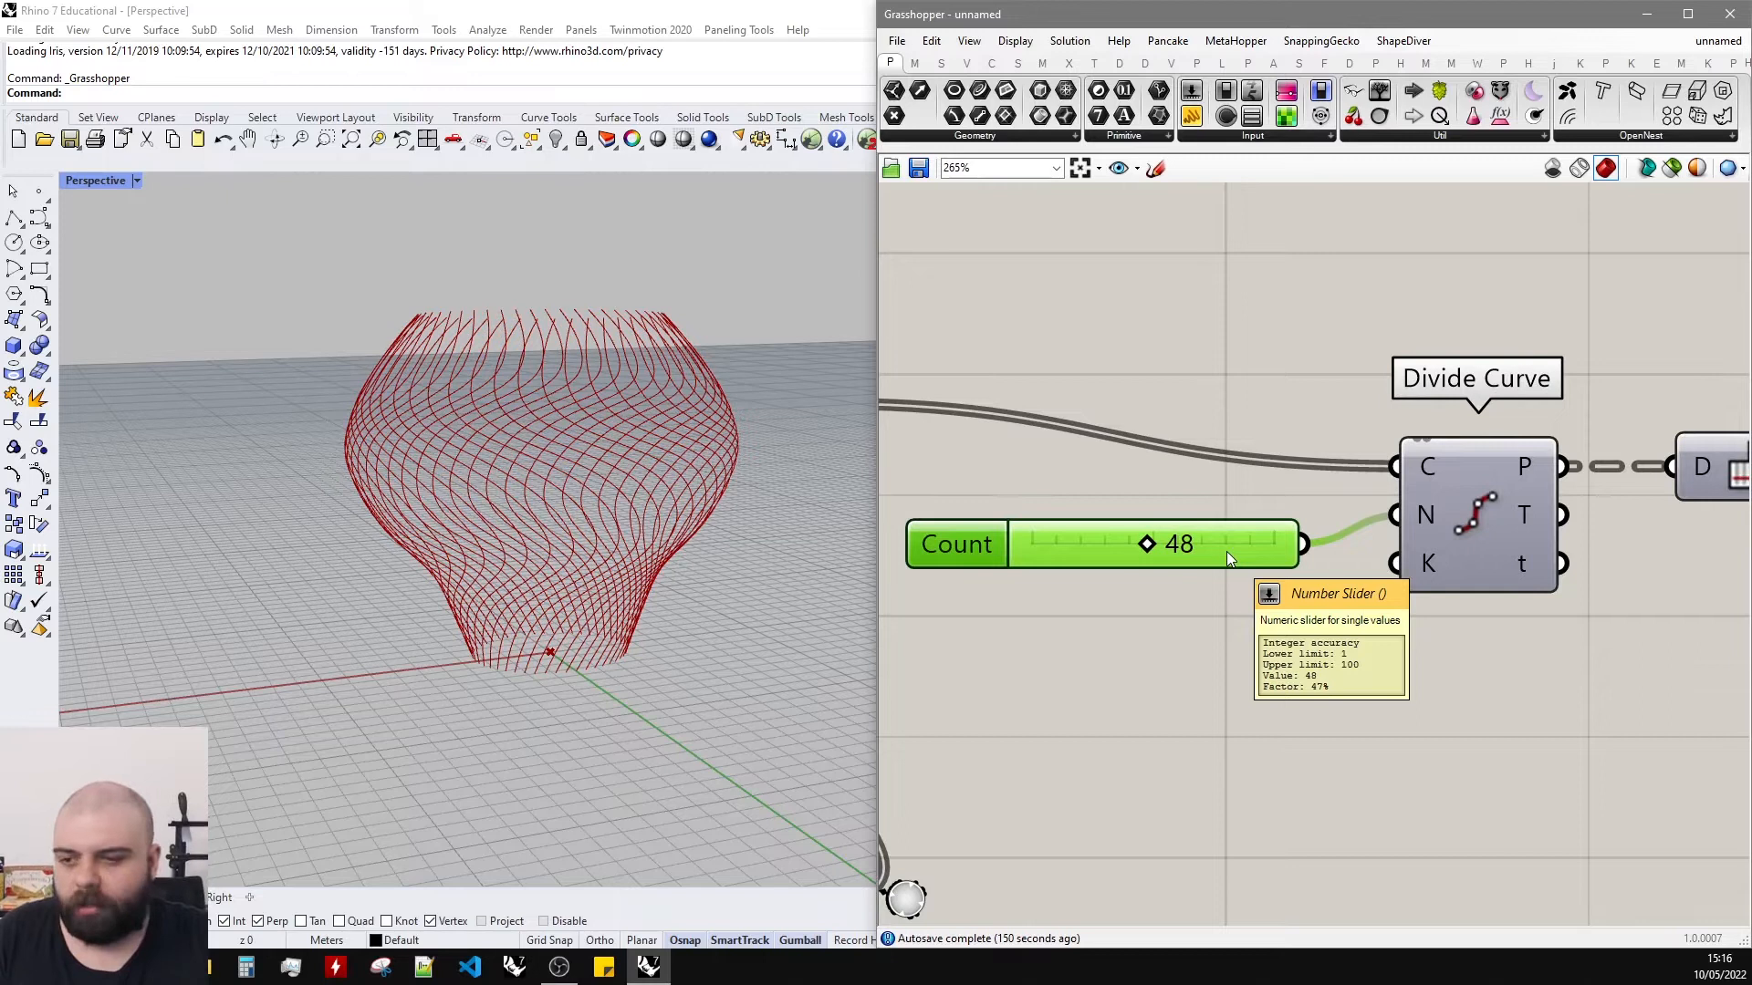
double_click(1227, 551)
type("40")
key("Return")
left_click(1249, 345)
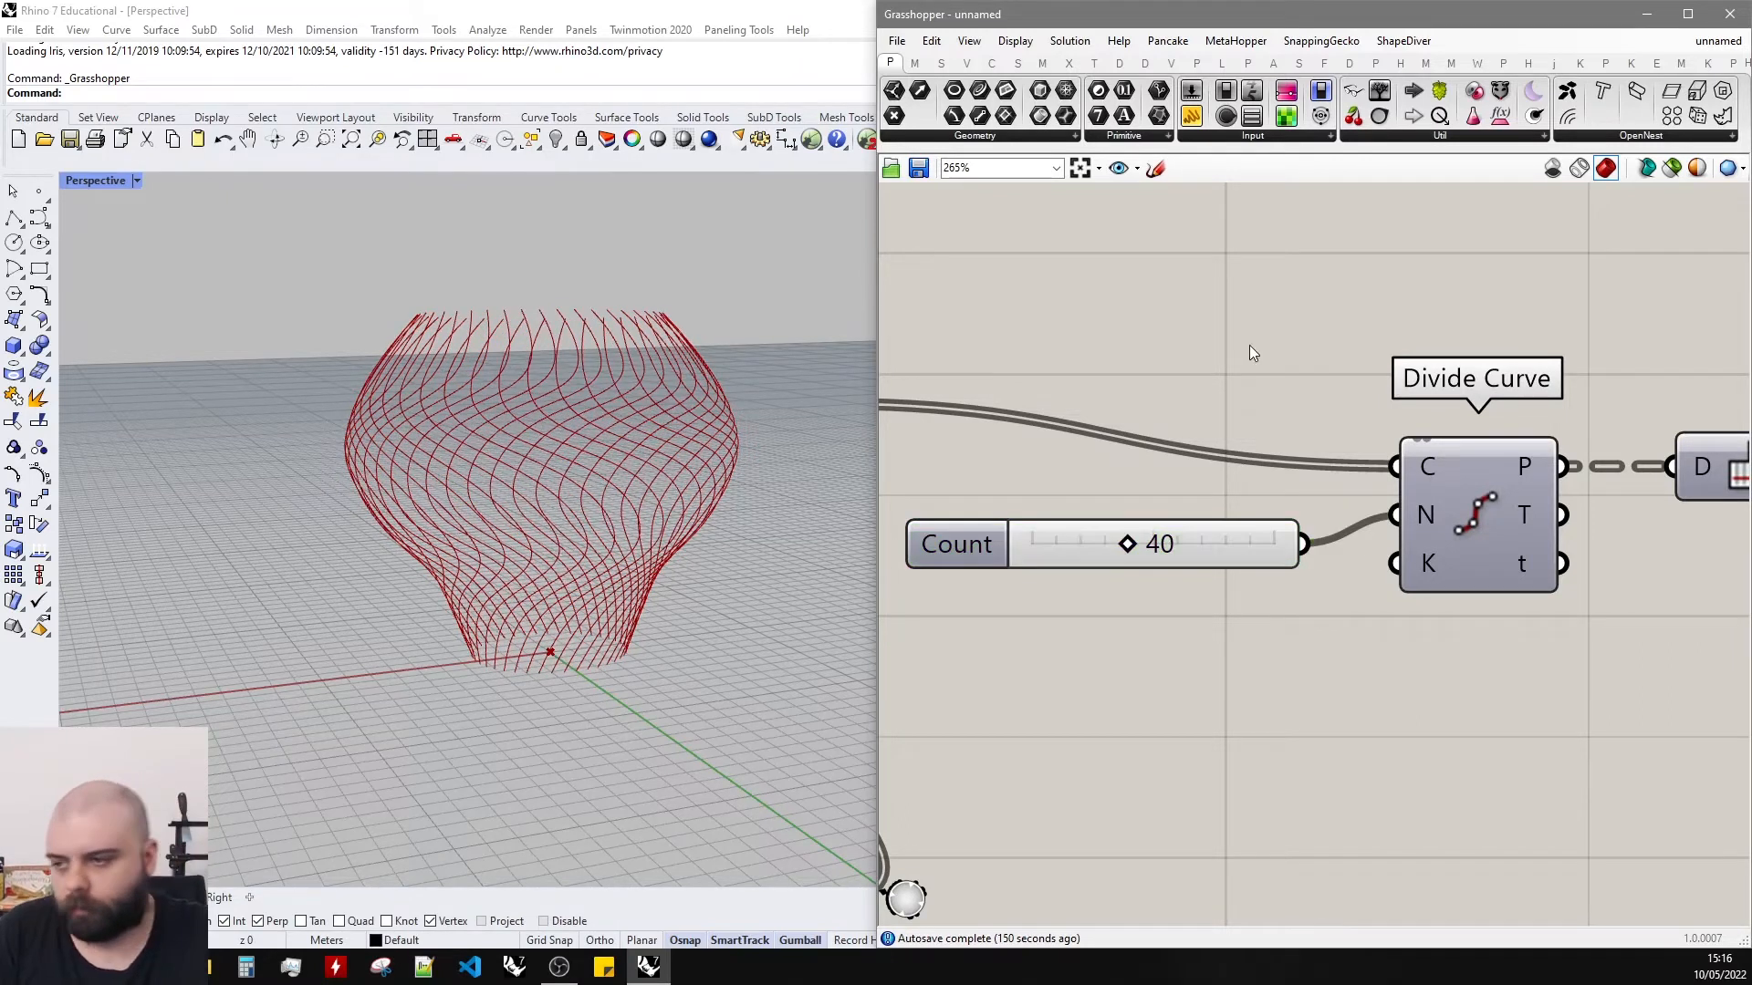
Shift the peak of the rotation Graph Mapper curve toward higher input values and check the vase shape.
scroll(710, 469, "down", 7)
right_click_drag(710, 466, 757, 441)
scroll(1603, 453, "down", 8)
scroll(1297, 538, "up", 2)
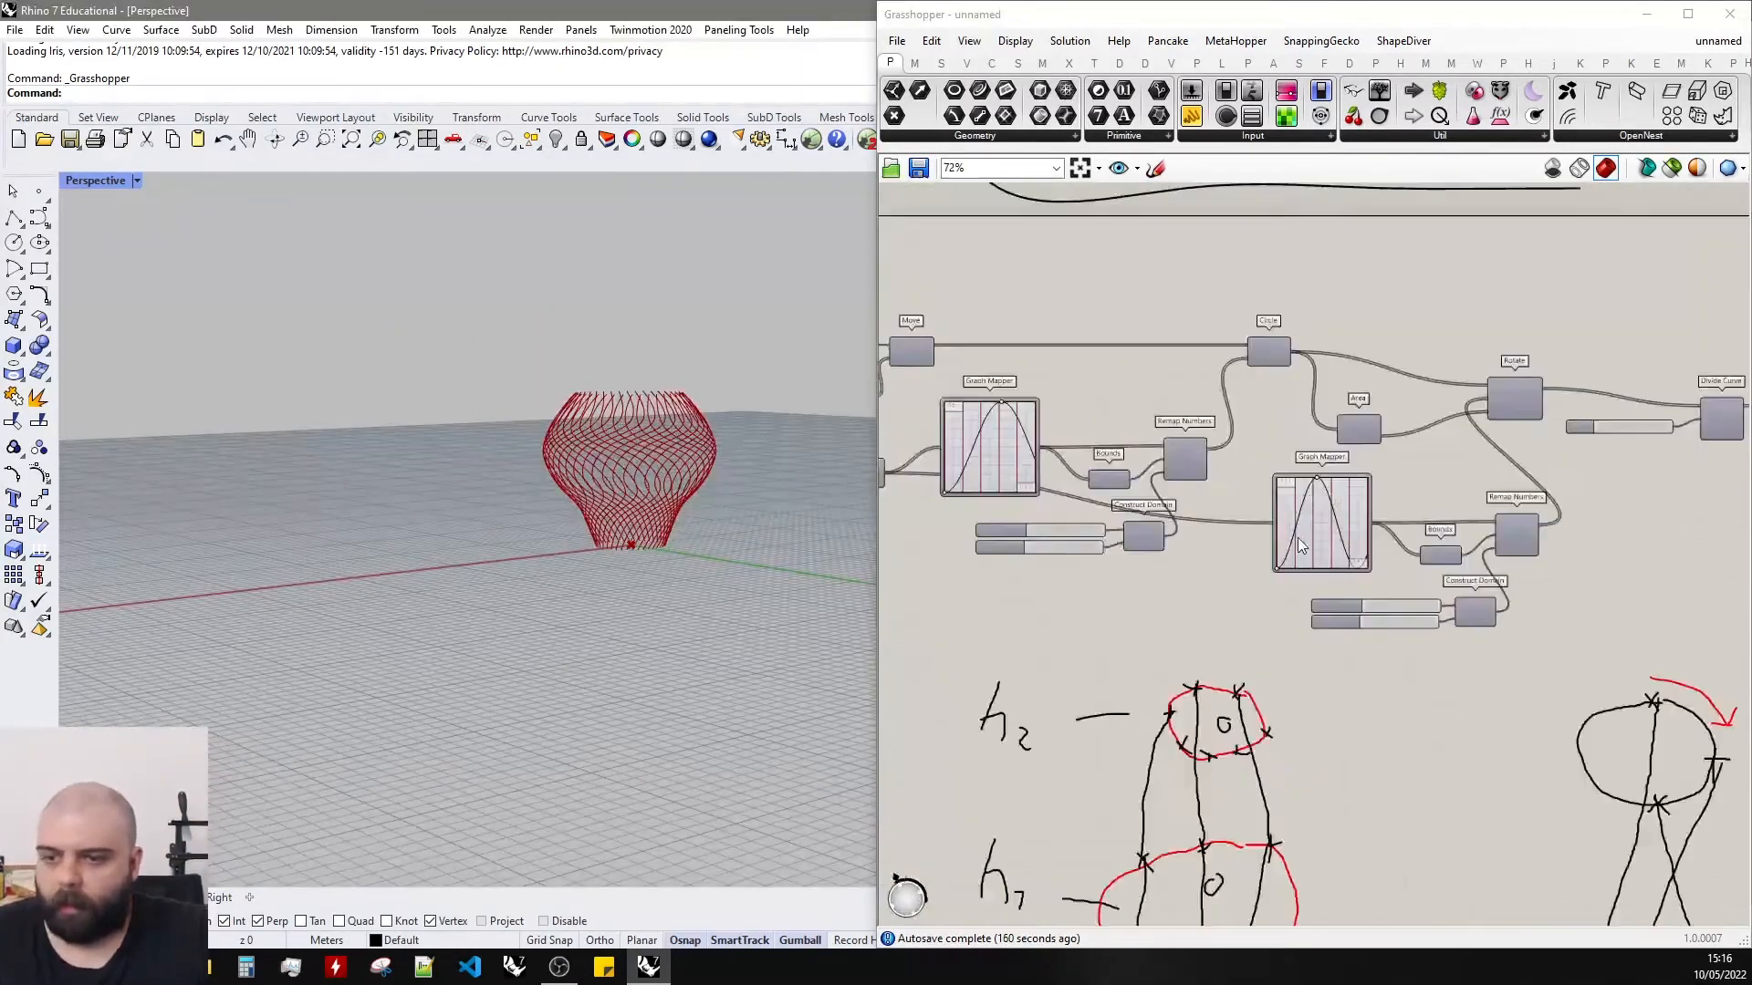
scroll(1300, 544, "up", 5)
left_click_drag(1334, 401, 1377, 407)
scroll(653, 421, "up", 8)
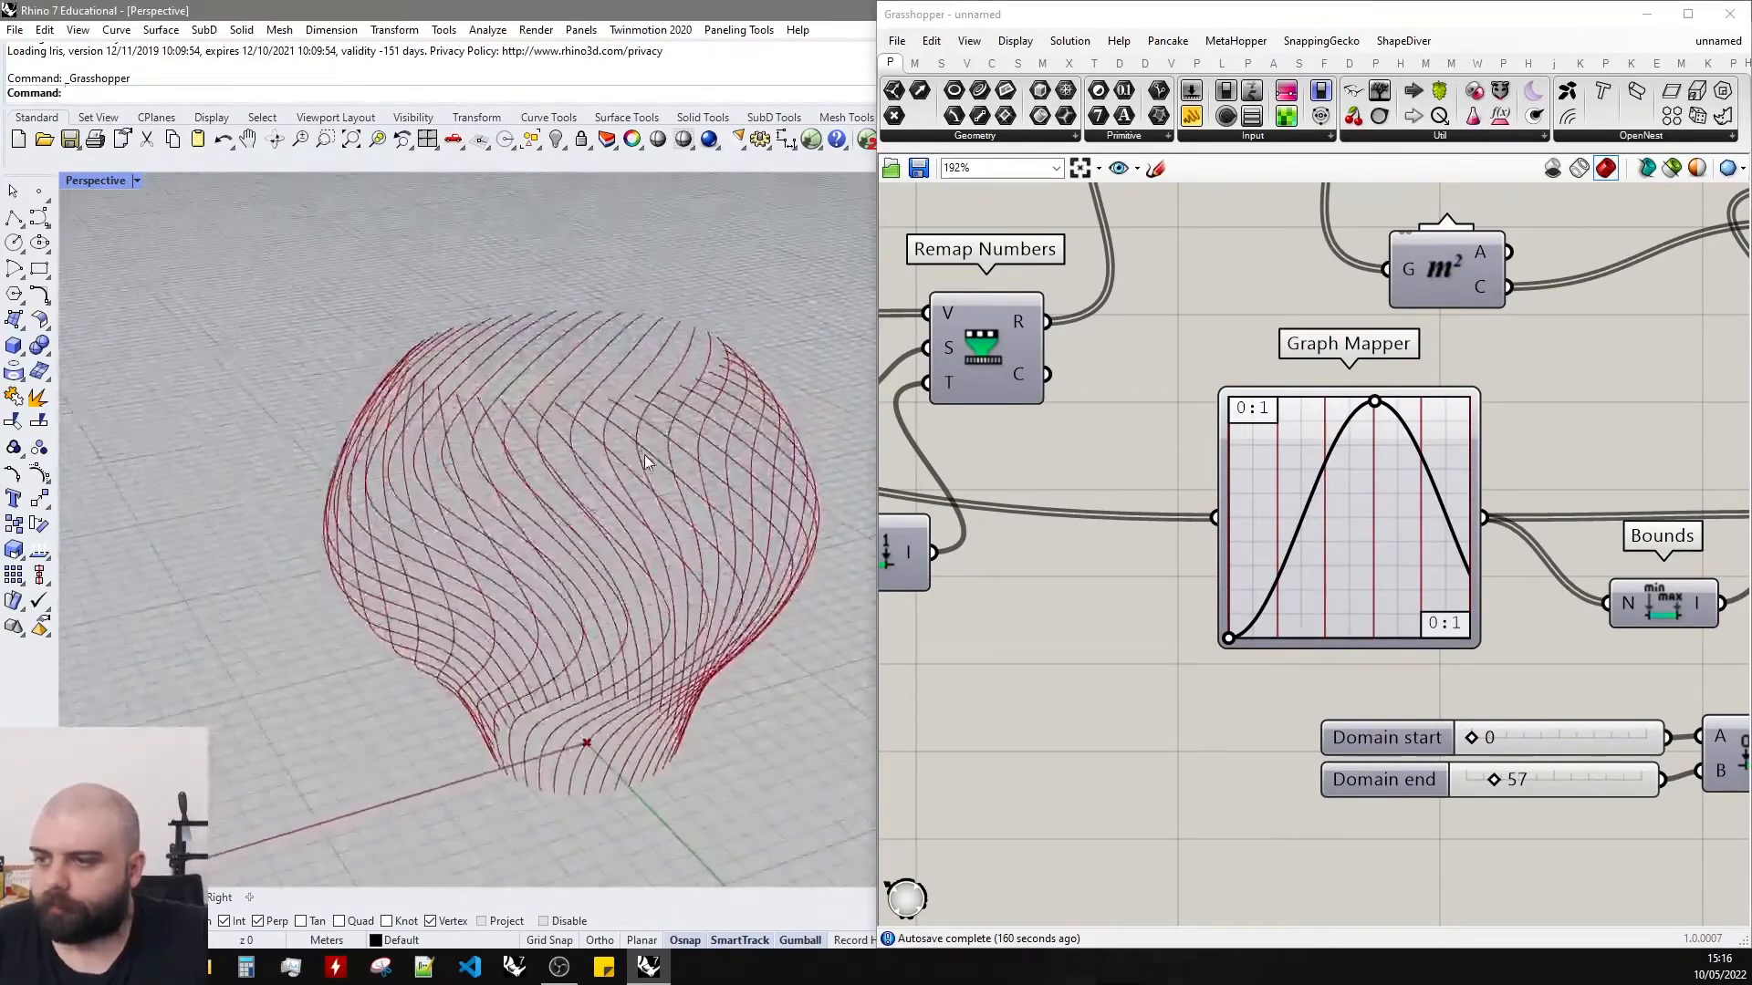
left_click_drag(1375, 411, 1391, 405)
Adjust the Domain end value of the rotation range until the curves twist more strongly around the vase.
scroll(1369, 584, "down", 3)
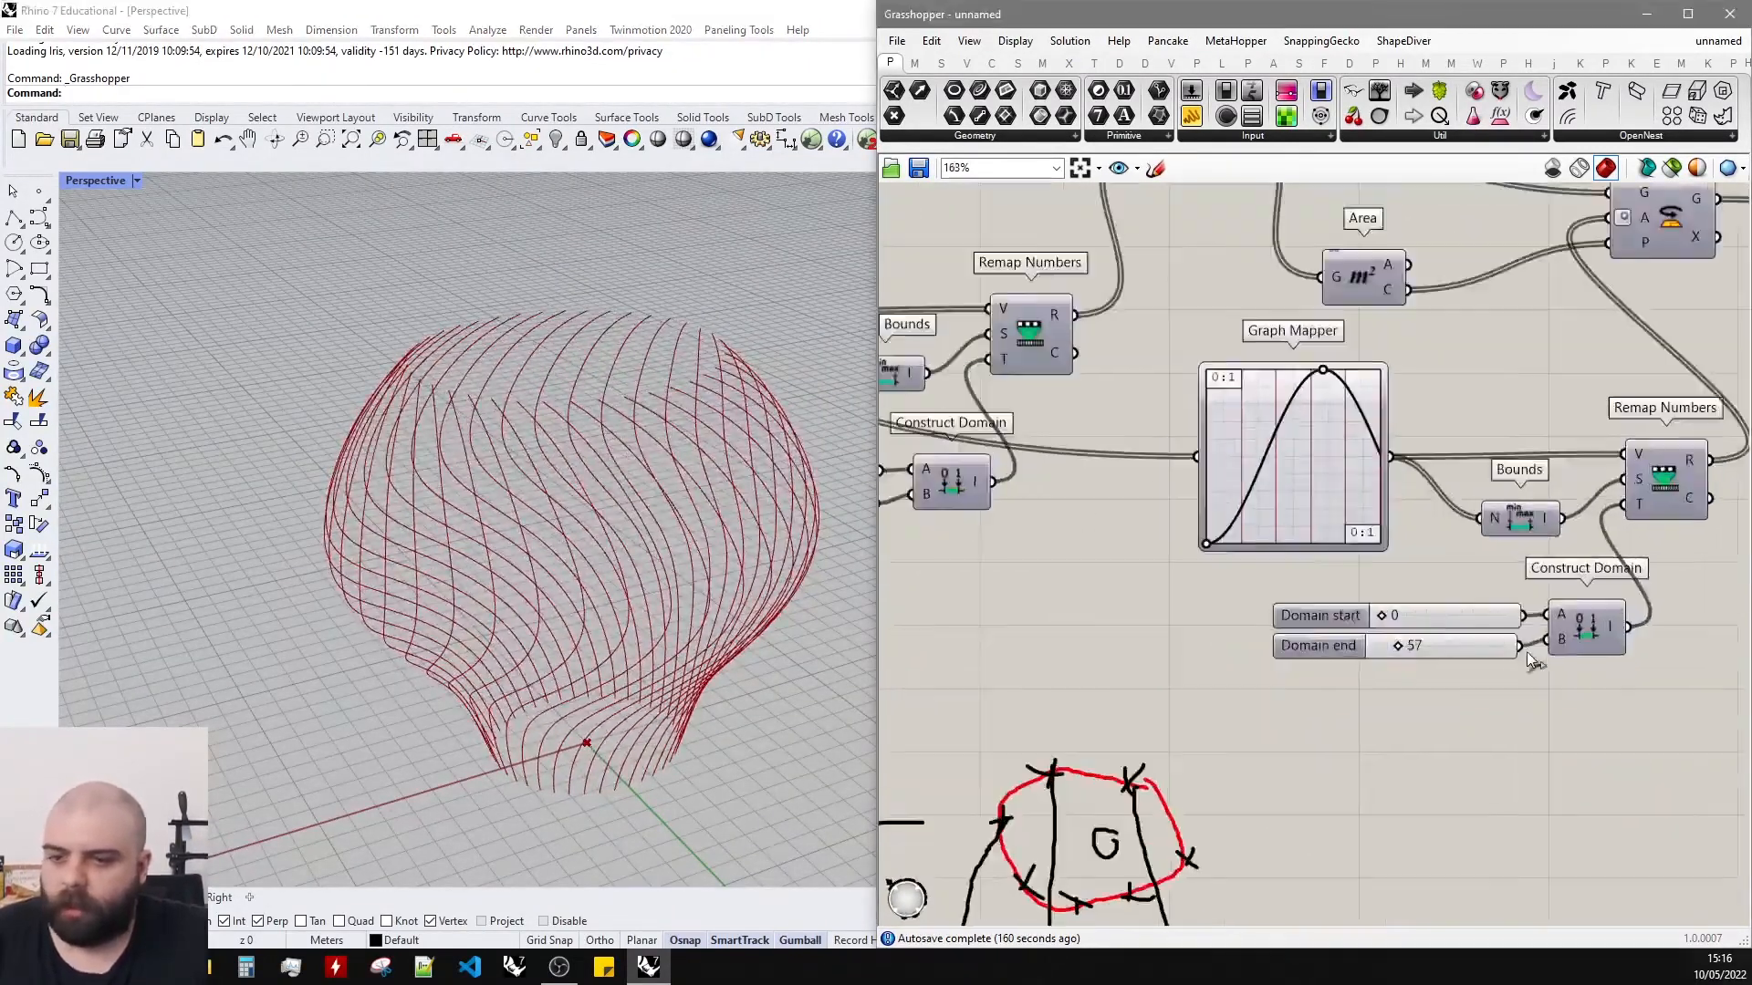
scroll(1281, 639, "up", 5)
mouse_move(1278, 638)
left_mouse_down()
mouse_move(1319, 640)
mouse_move(1265, 640)
left_mouse_up()
left_click(794, 650)
right_click_drag(794, 649, 1365, 629)
left_click_drag(1261, 644, 1313, 640)
mouse_move(848, 593)
right_mouse_down()
mouse_move(890, 466)
mouse_move(903, 557)
right_mouse_up()
scroll(1332, 488, "down", 3)
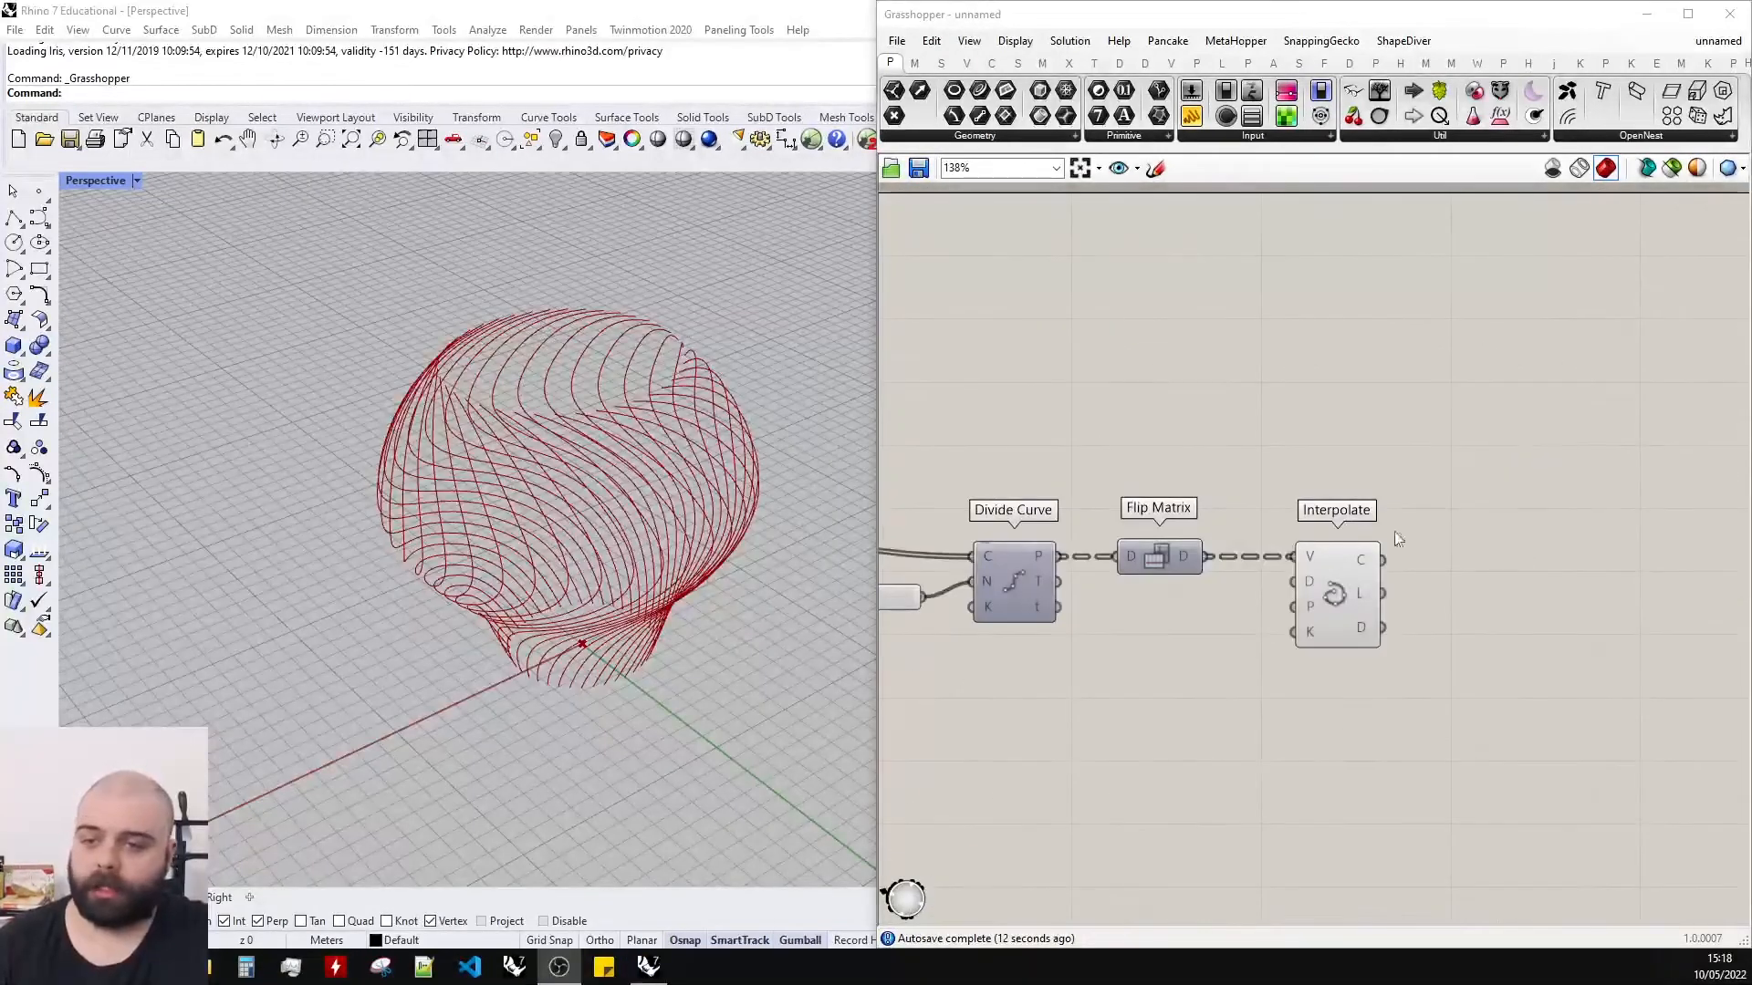
Move Interpolate slightly closer to Flip Matrix and flatten its C output.
left_click_drag(1343, 591, 1323, 590)
left_click(1410, 548)
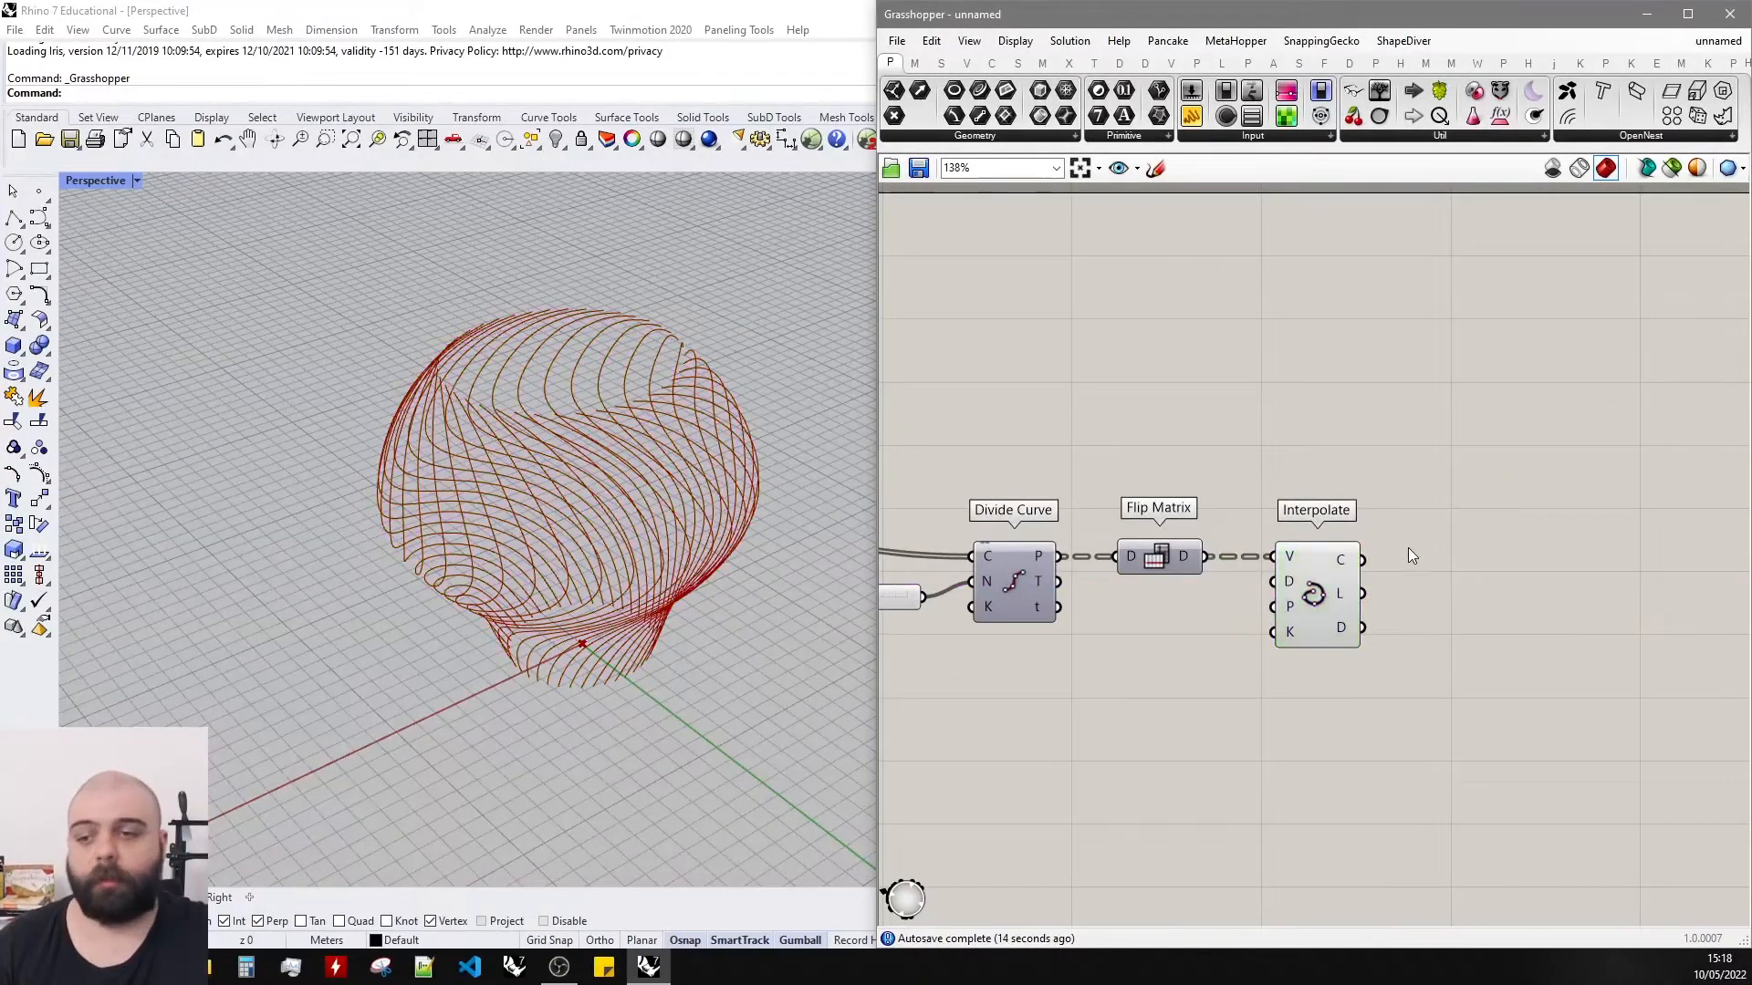
right_click(1350, 560)
left_click(1476, 604)
double_click(1483, 598)
type("loft")
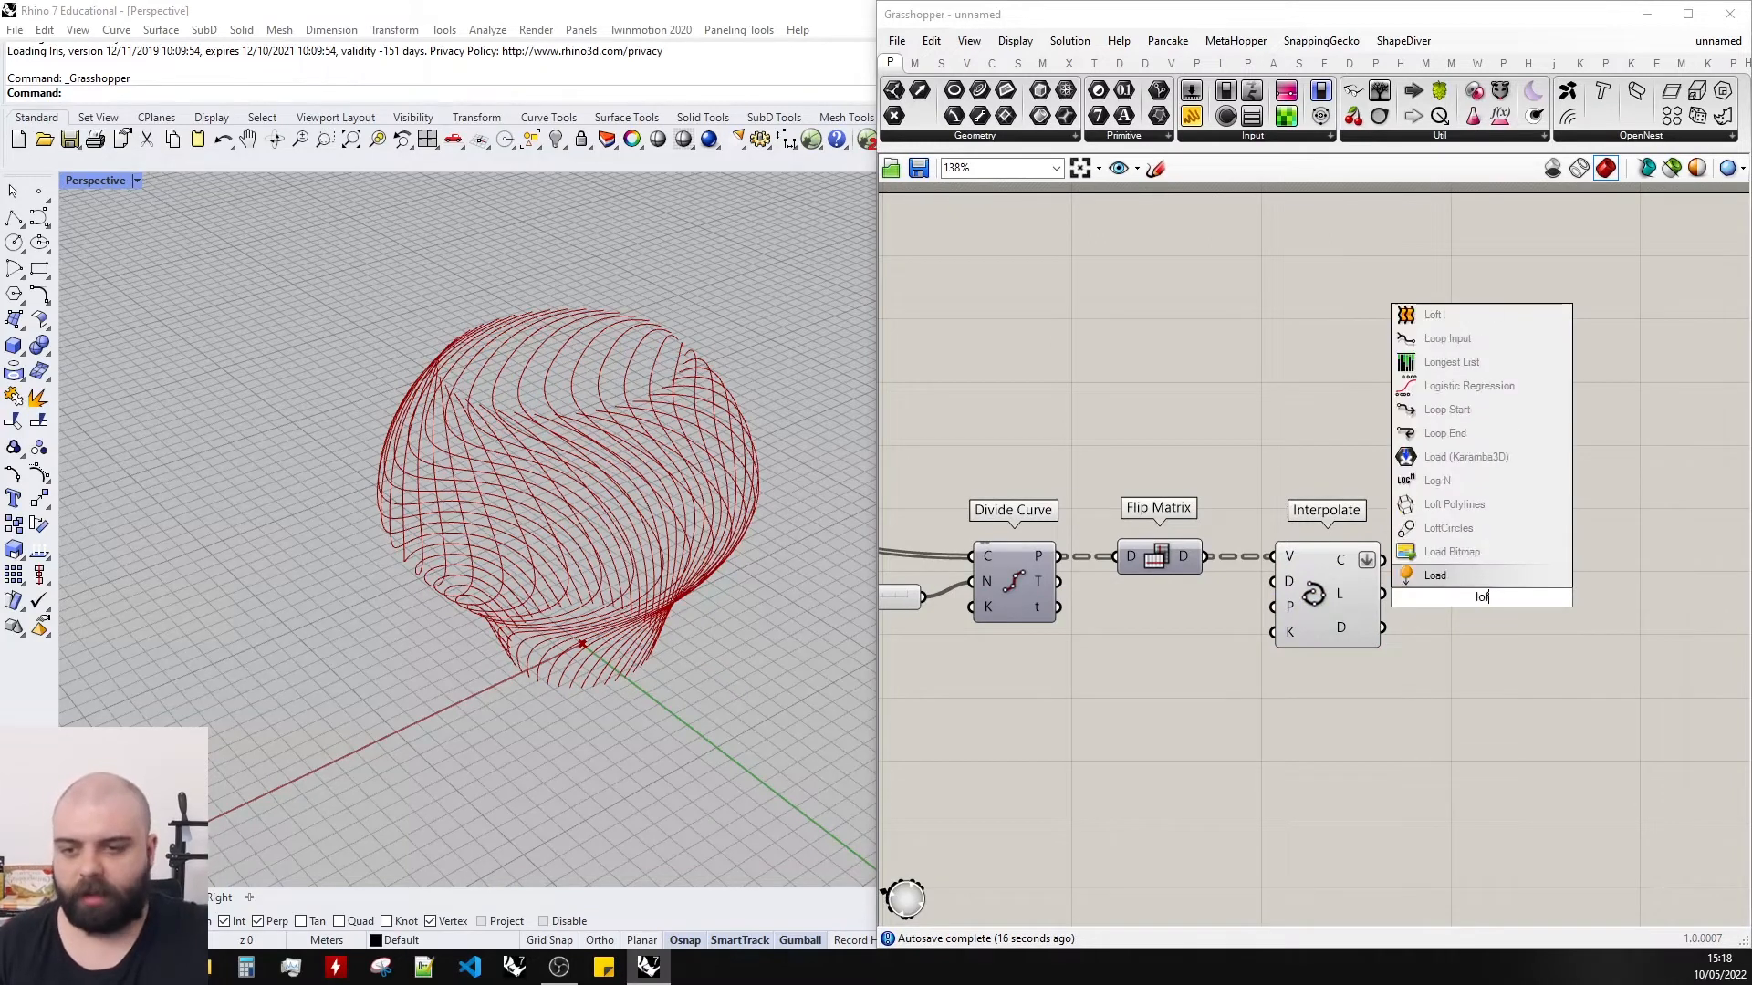
left_click(1445, 572)
key("ctrl+z")
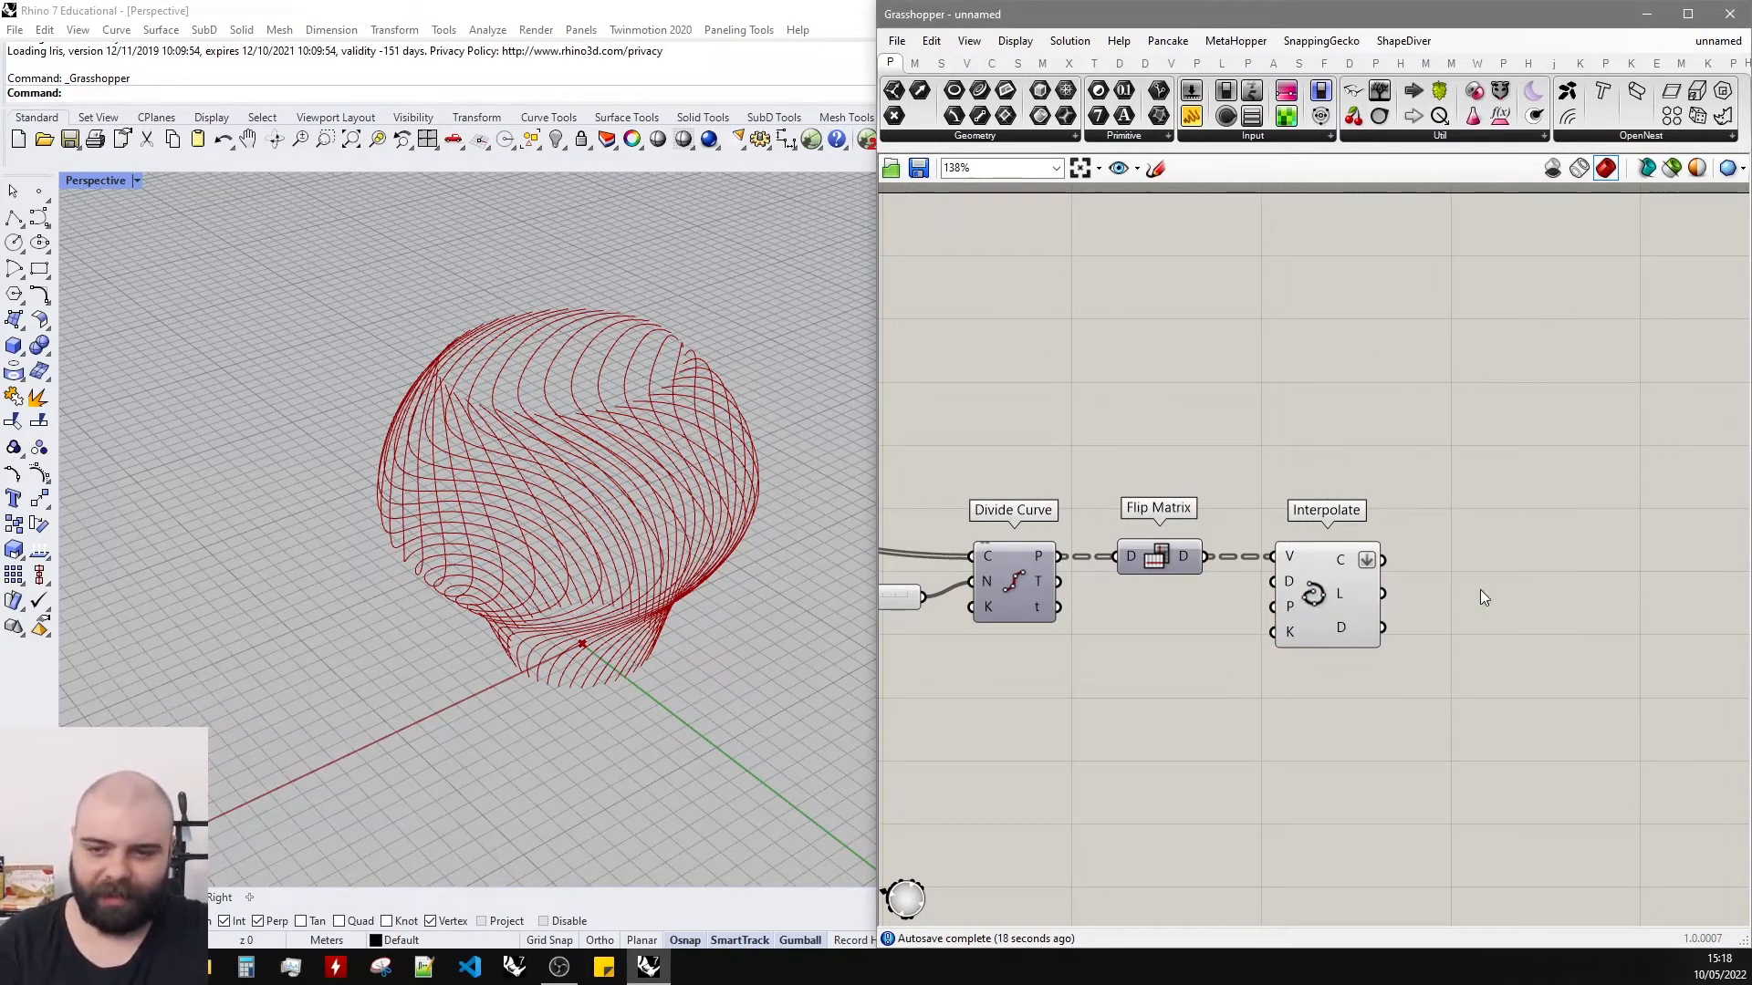
Add a Loft component, feed it the flattened Interpolate curves, and inspect the resulting vase surface.
double_click(1479, 589)
type("loft")
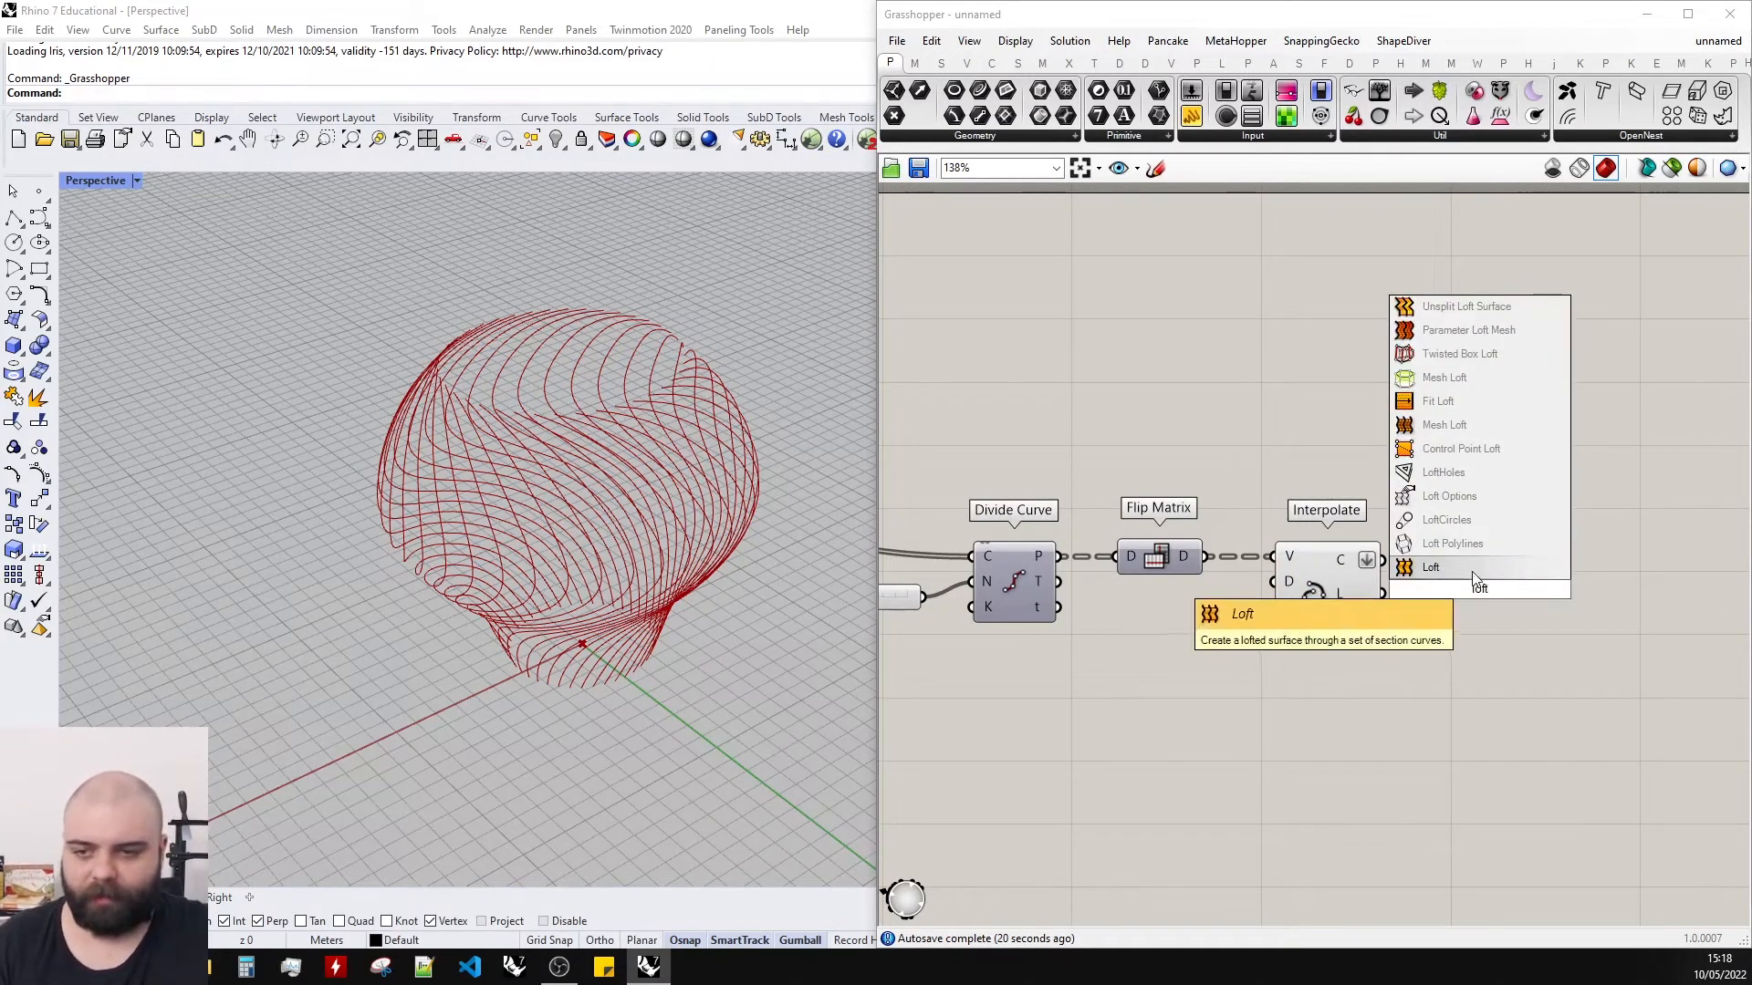
key("Return")
left_click_drag(1384, 558, 1440, 575)
right_click_drag(555, 490, 571, 426)
scroll(588, 544, "down", 5)
scroll(557, 468, "up", 8)
scroll(571, 426, "down", 4)
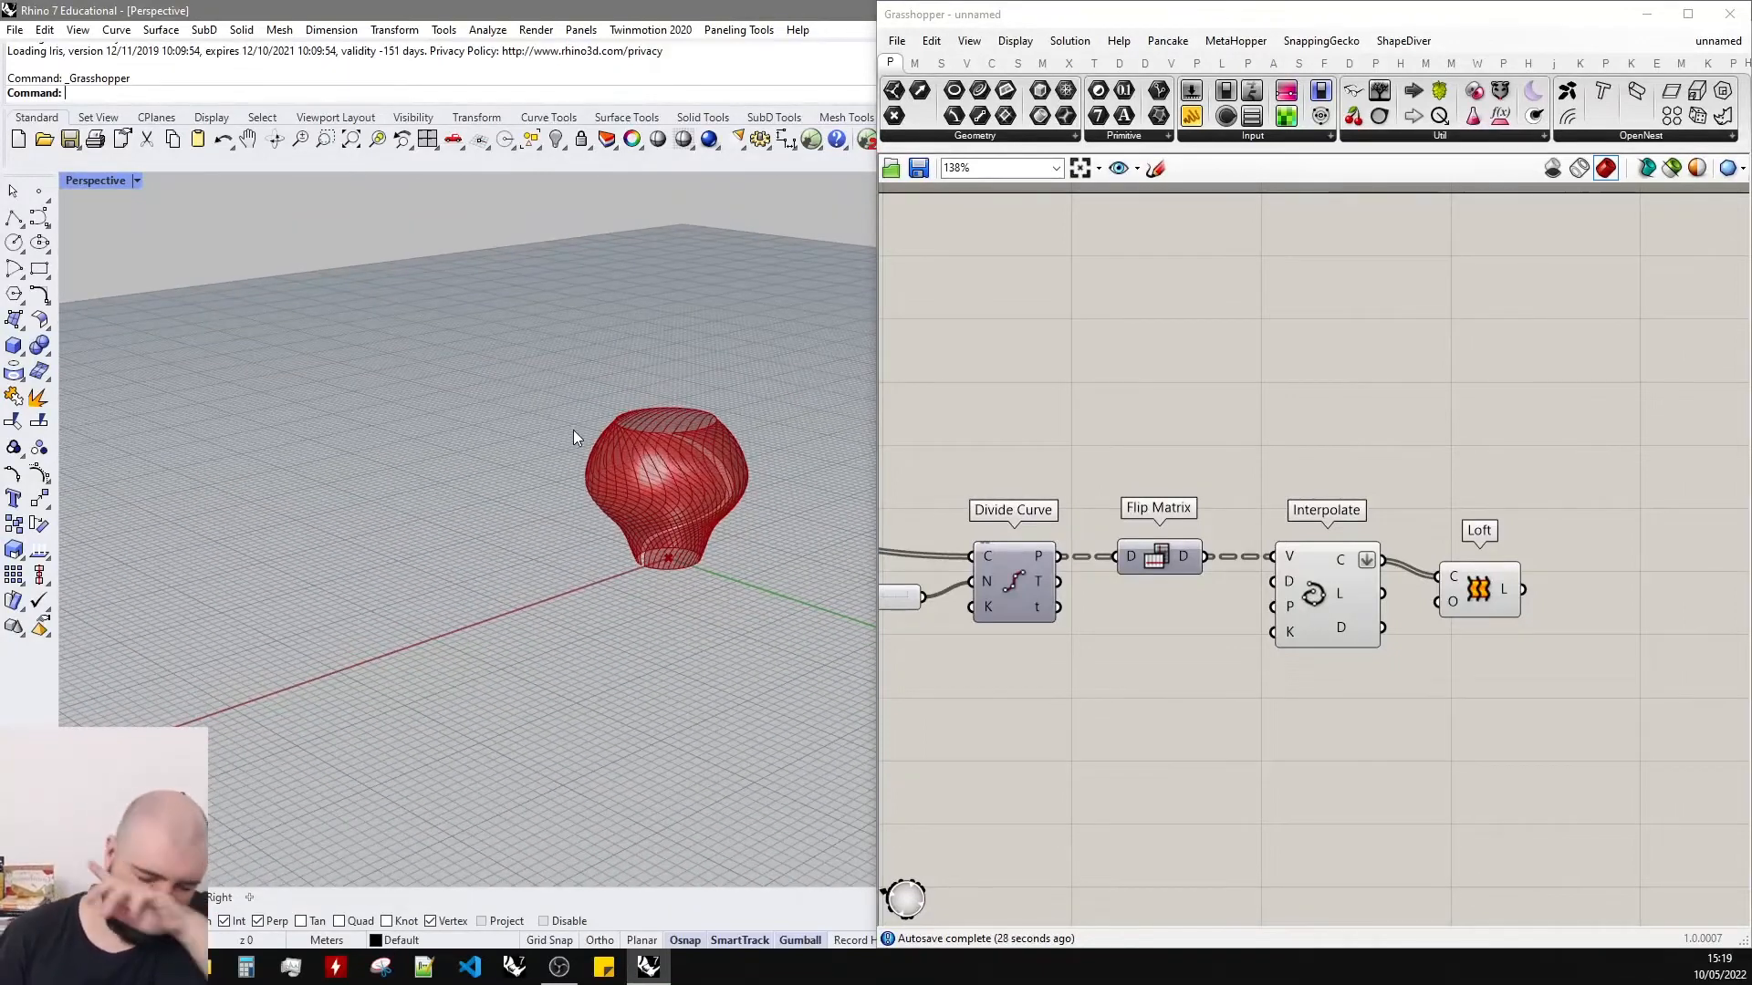
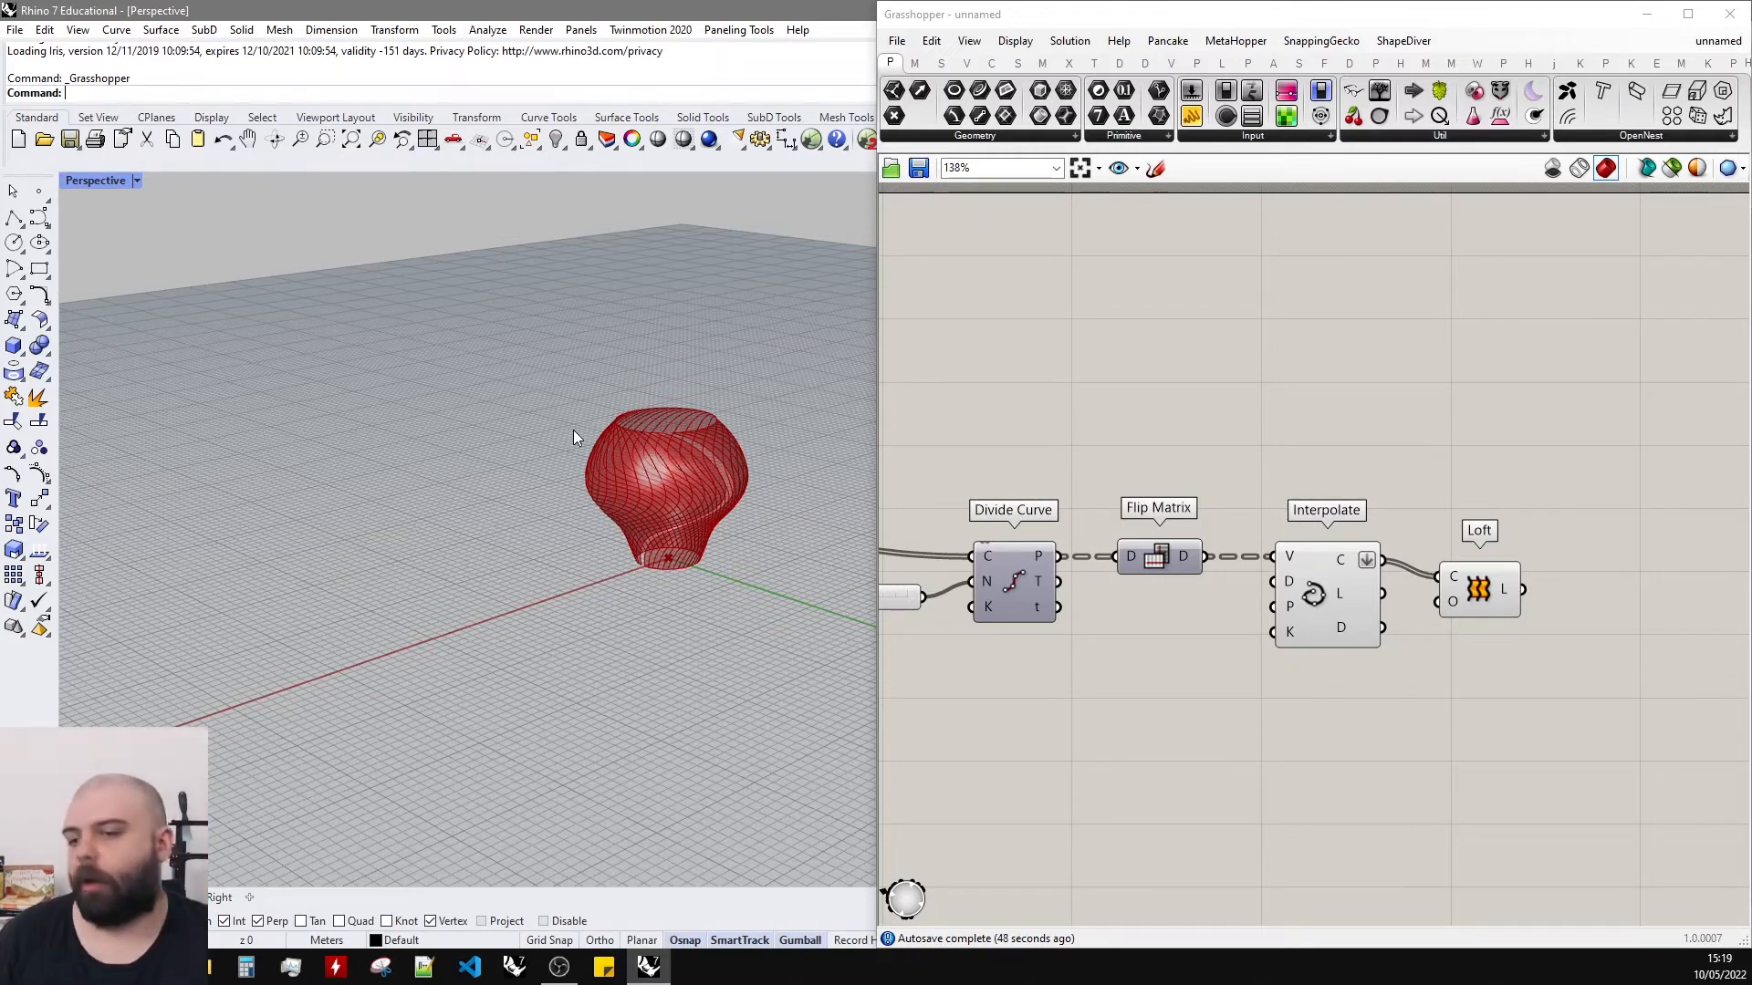
Delete the Loft component from the definition.
left_click_drag(1484, 589, 1539, 573)
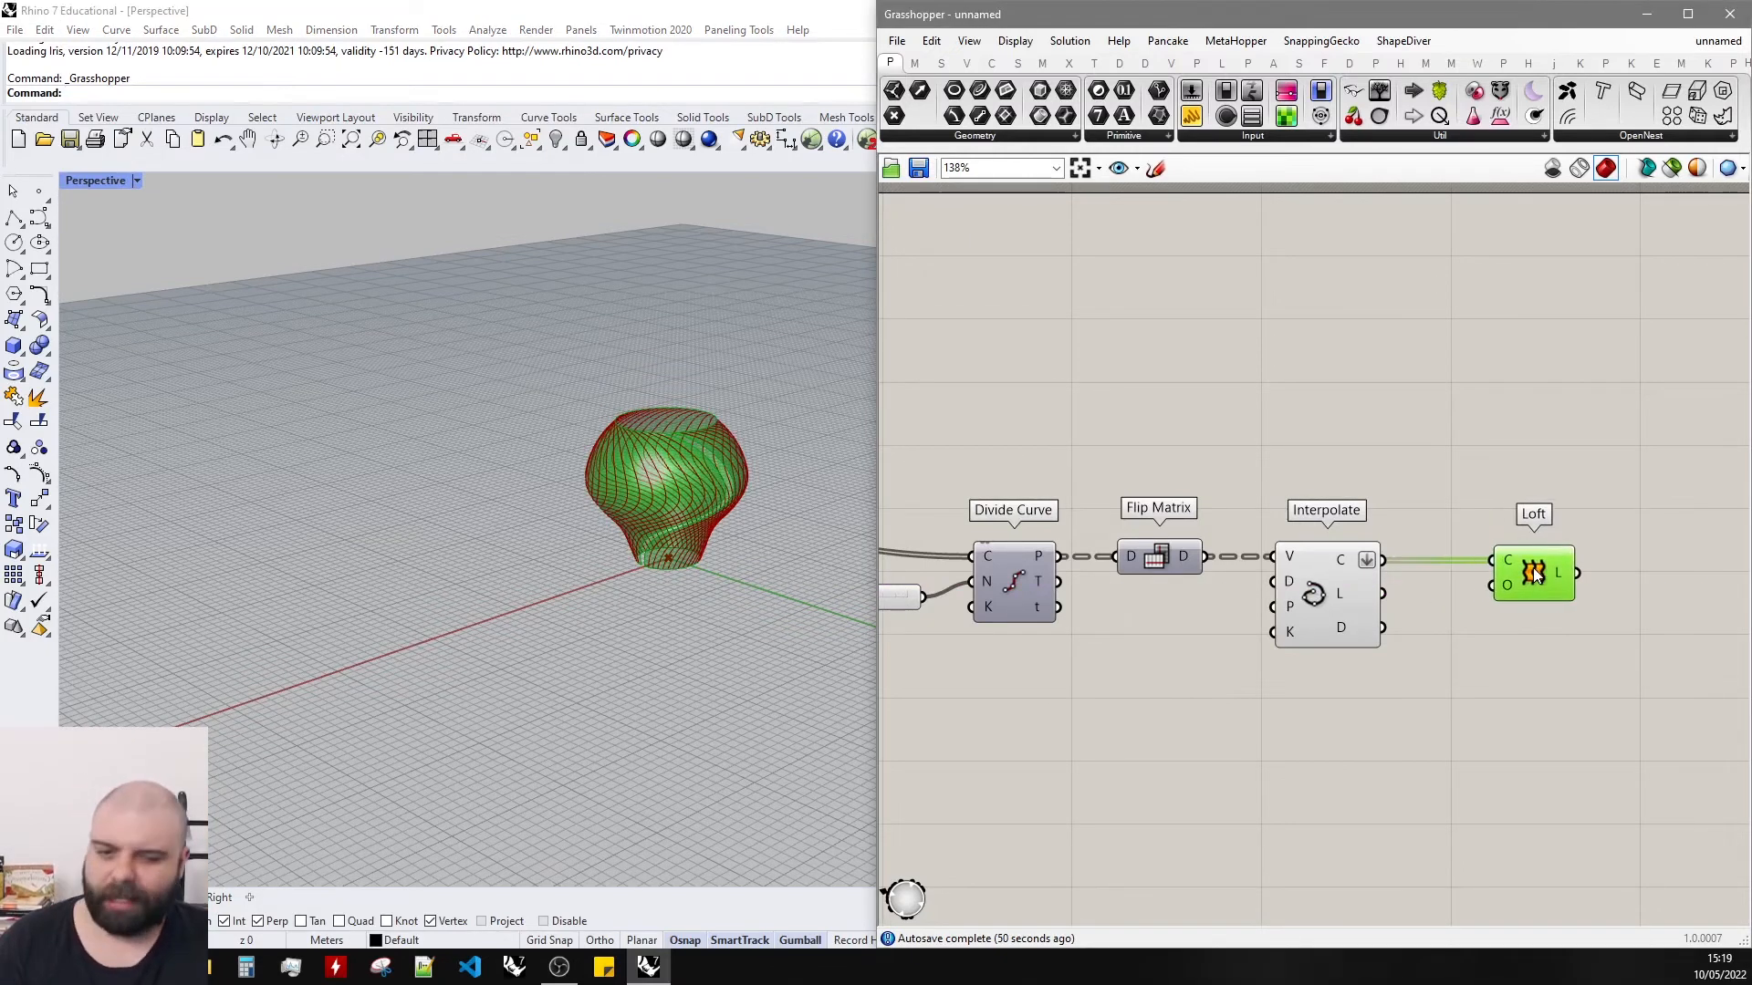
key("Delete")
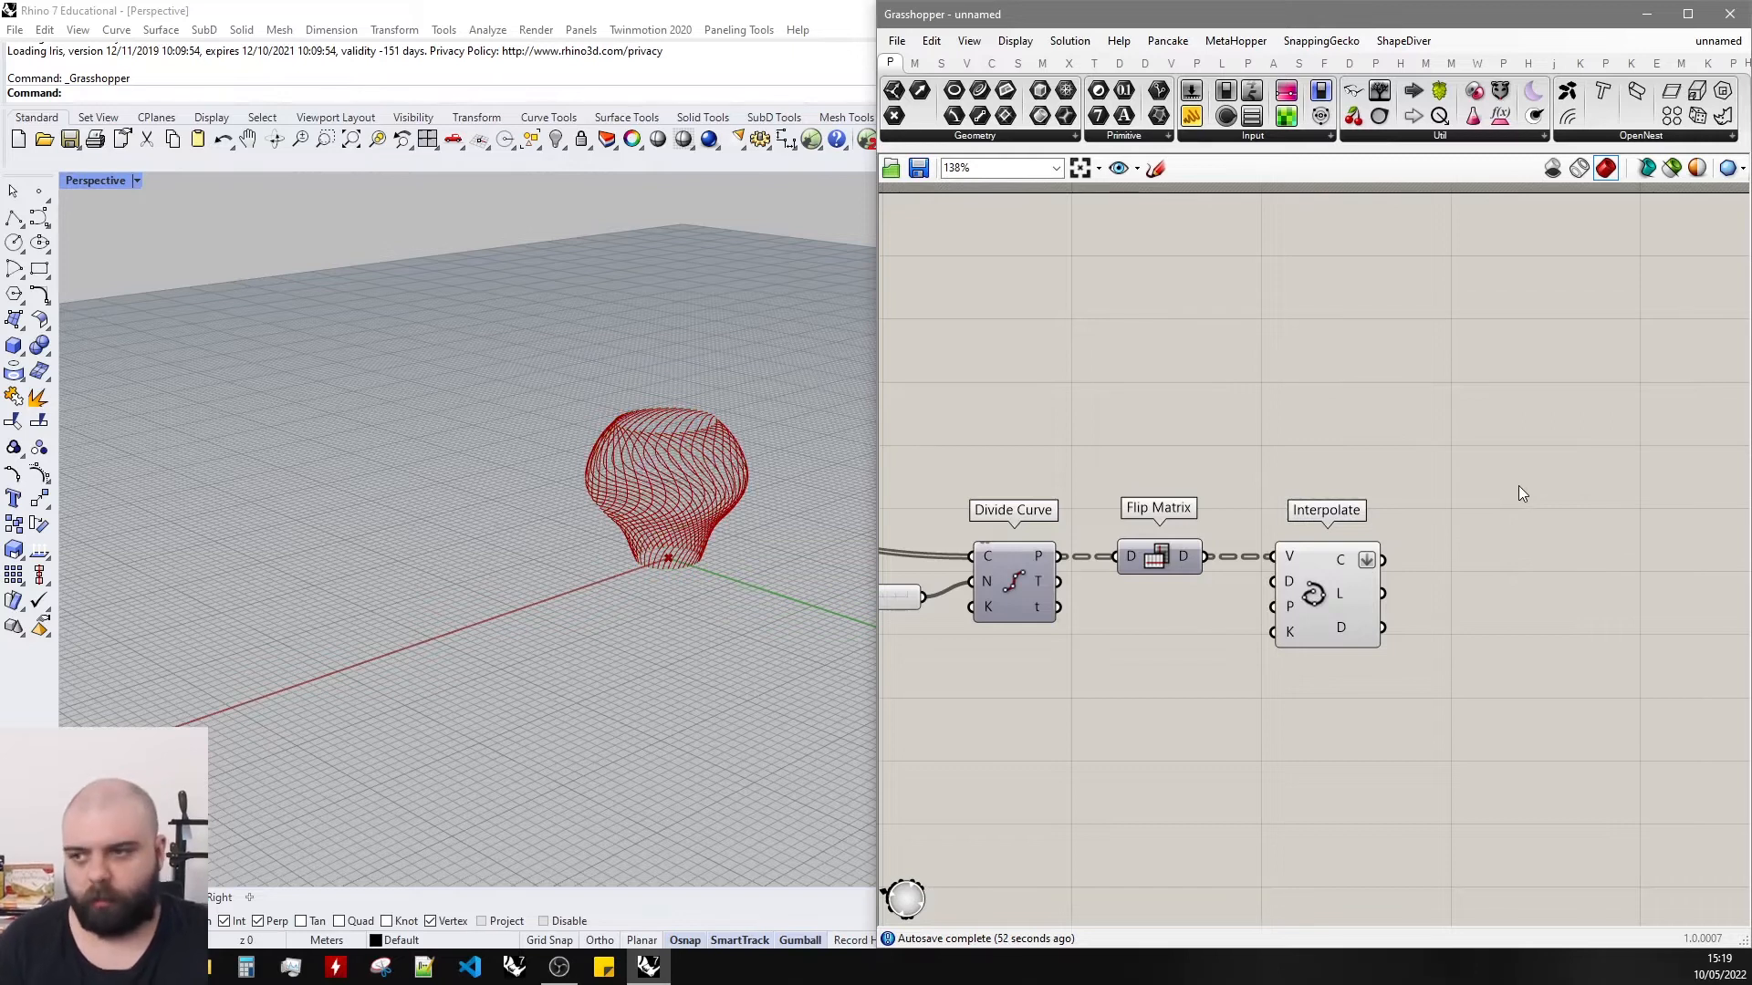
Sketch a black wavy, star-like closed outline on an empty area of the canvas.
scroll(1300, 349, "down", 4)
left_click(1154, 168)
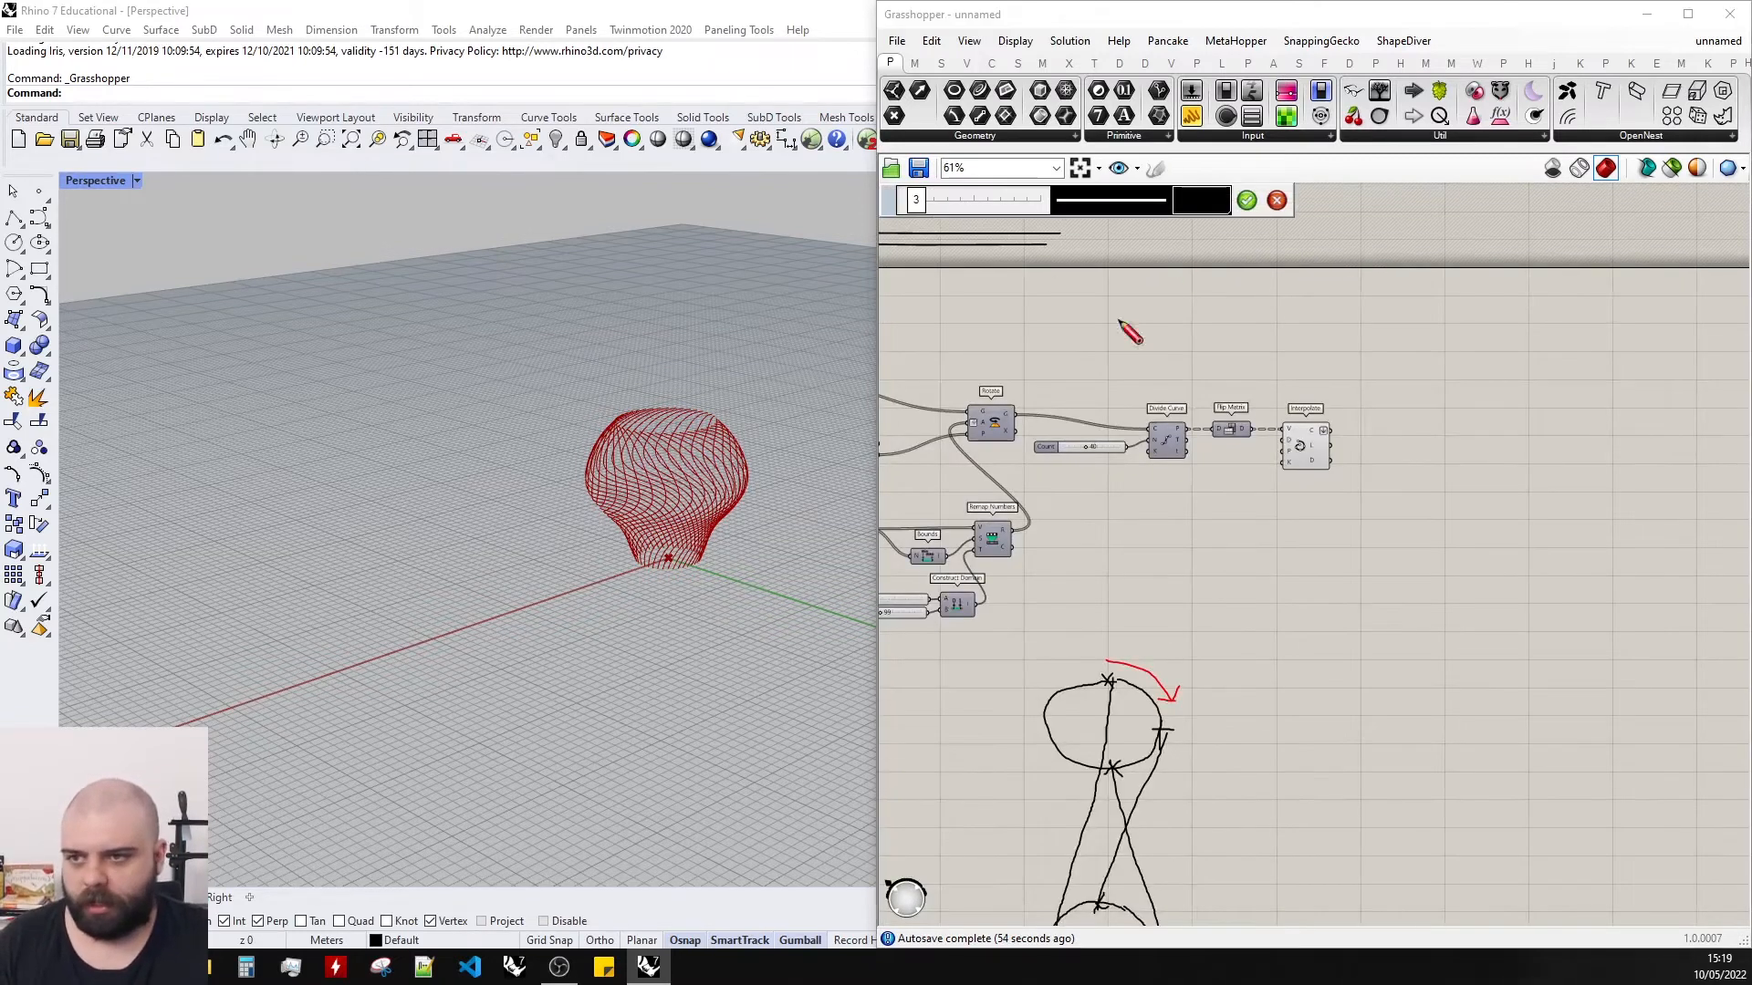
scroll(1280, 500, "down", 4)
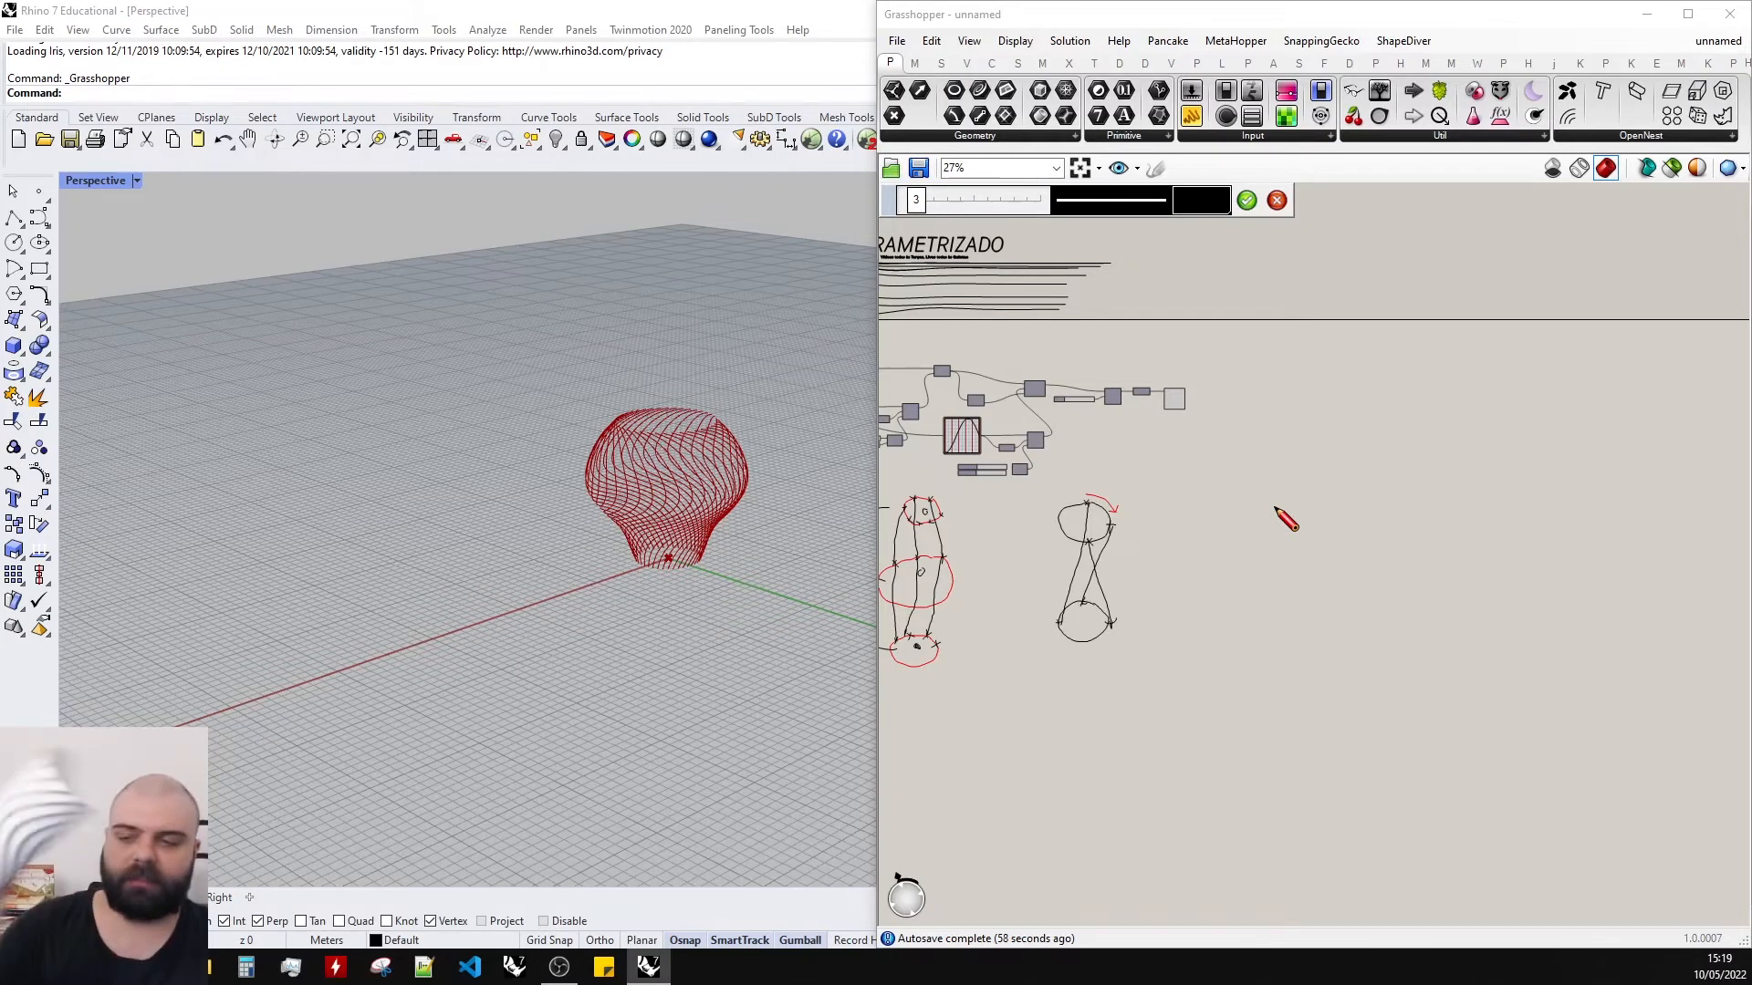
scroll(1346, 542, "up", 5)
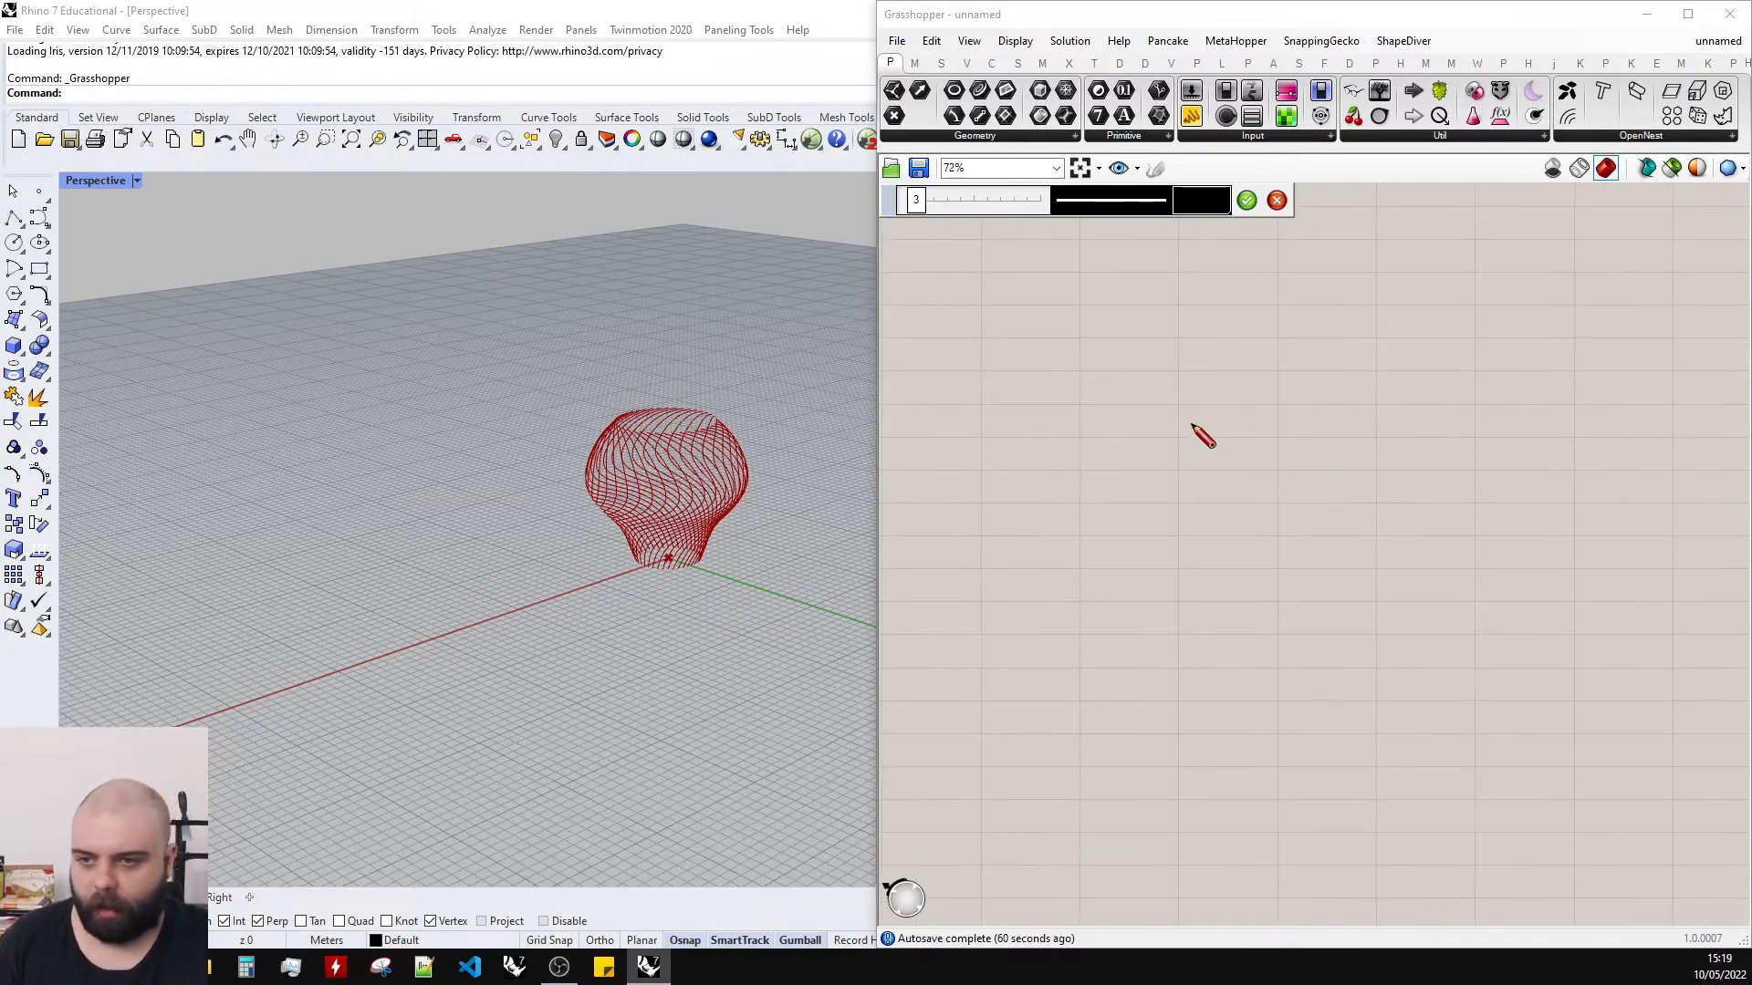
scroll(1178, 432, "up", 2)
mouse_move(1178, 432)
left_mouse_down()
mouse_move(1252, 387)
mouse_move(1313, 401)
mouse_move(1383, 381)
mouse_move(1428, 426)
mouse_move(1469, 545)
mouse_move(1439, 620)
mouse_move(1354, 642)
mouse_move(1277, 690)
mouse_move(1223, 649)
mouse_move(1134, 528)
mouse_move(1140, 467)
mouse_move(1173, 436)
left_mouse_up()
left_click(1246, 200)
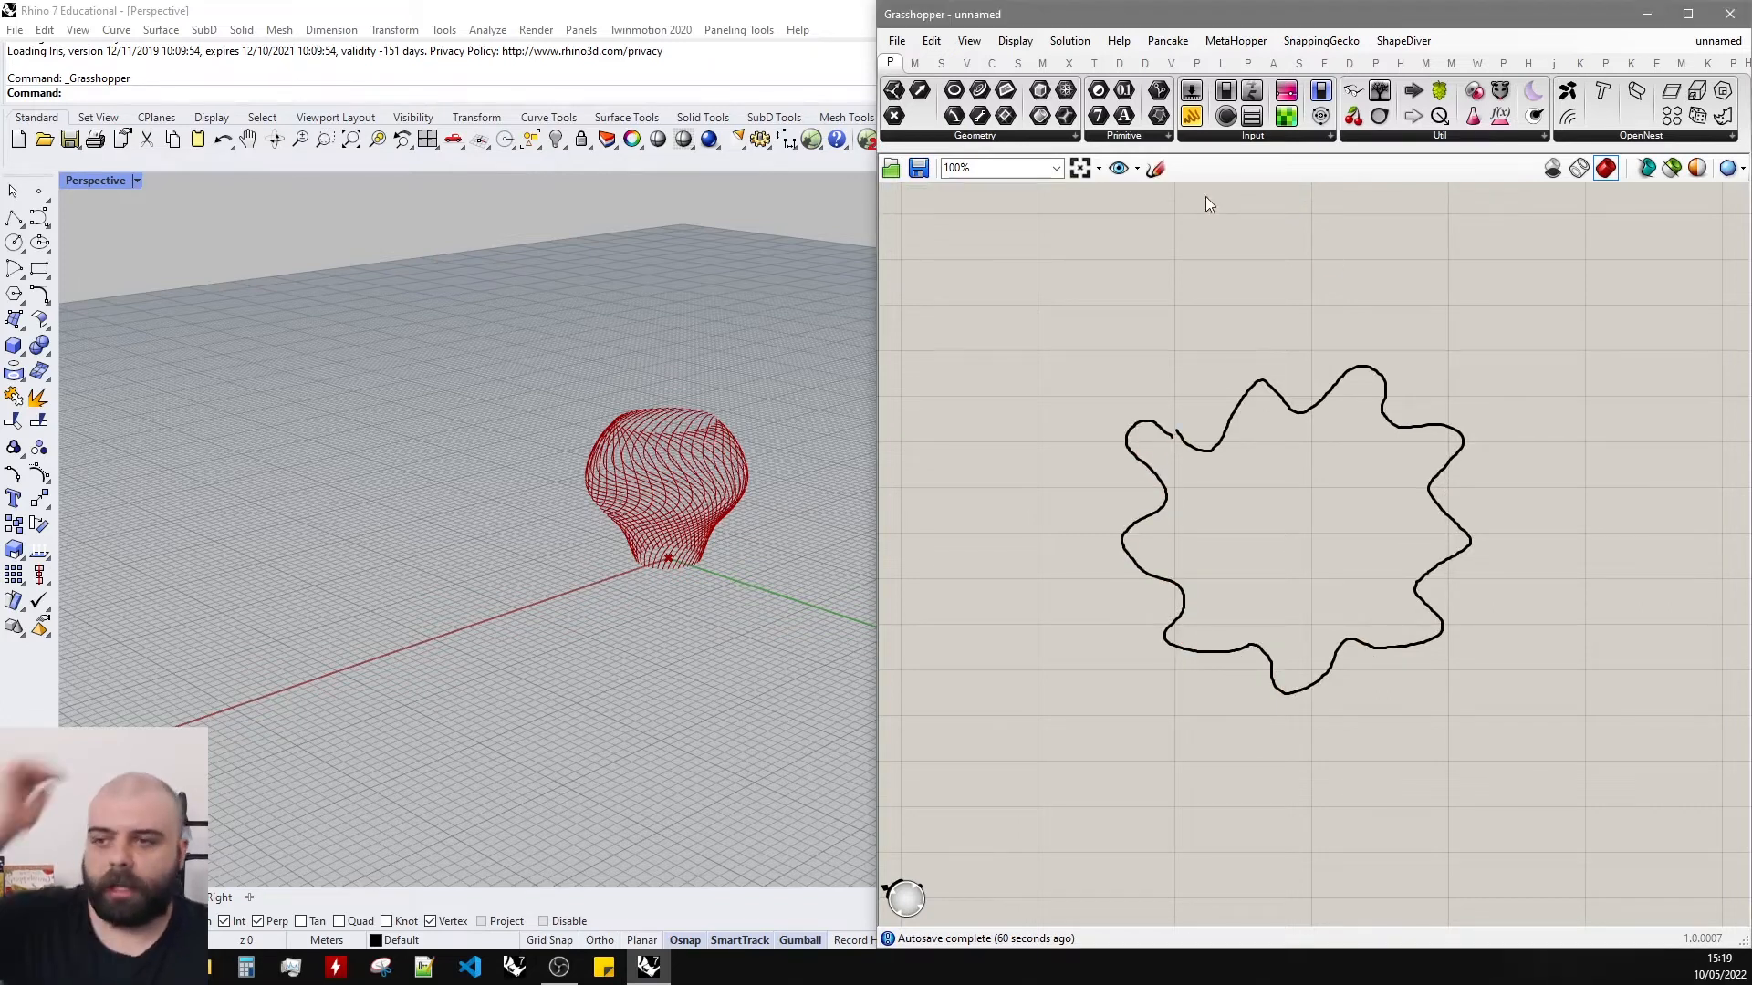
Mark the upper and right-hand outer peaks of the wavy outline with red sketch dots.
left_click(1155, 168)
scroll(1287, 378, "up", 4)
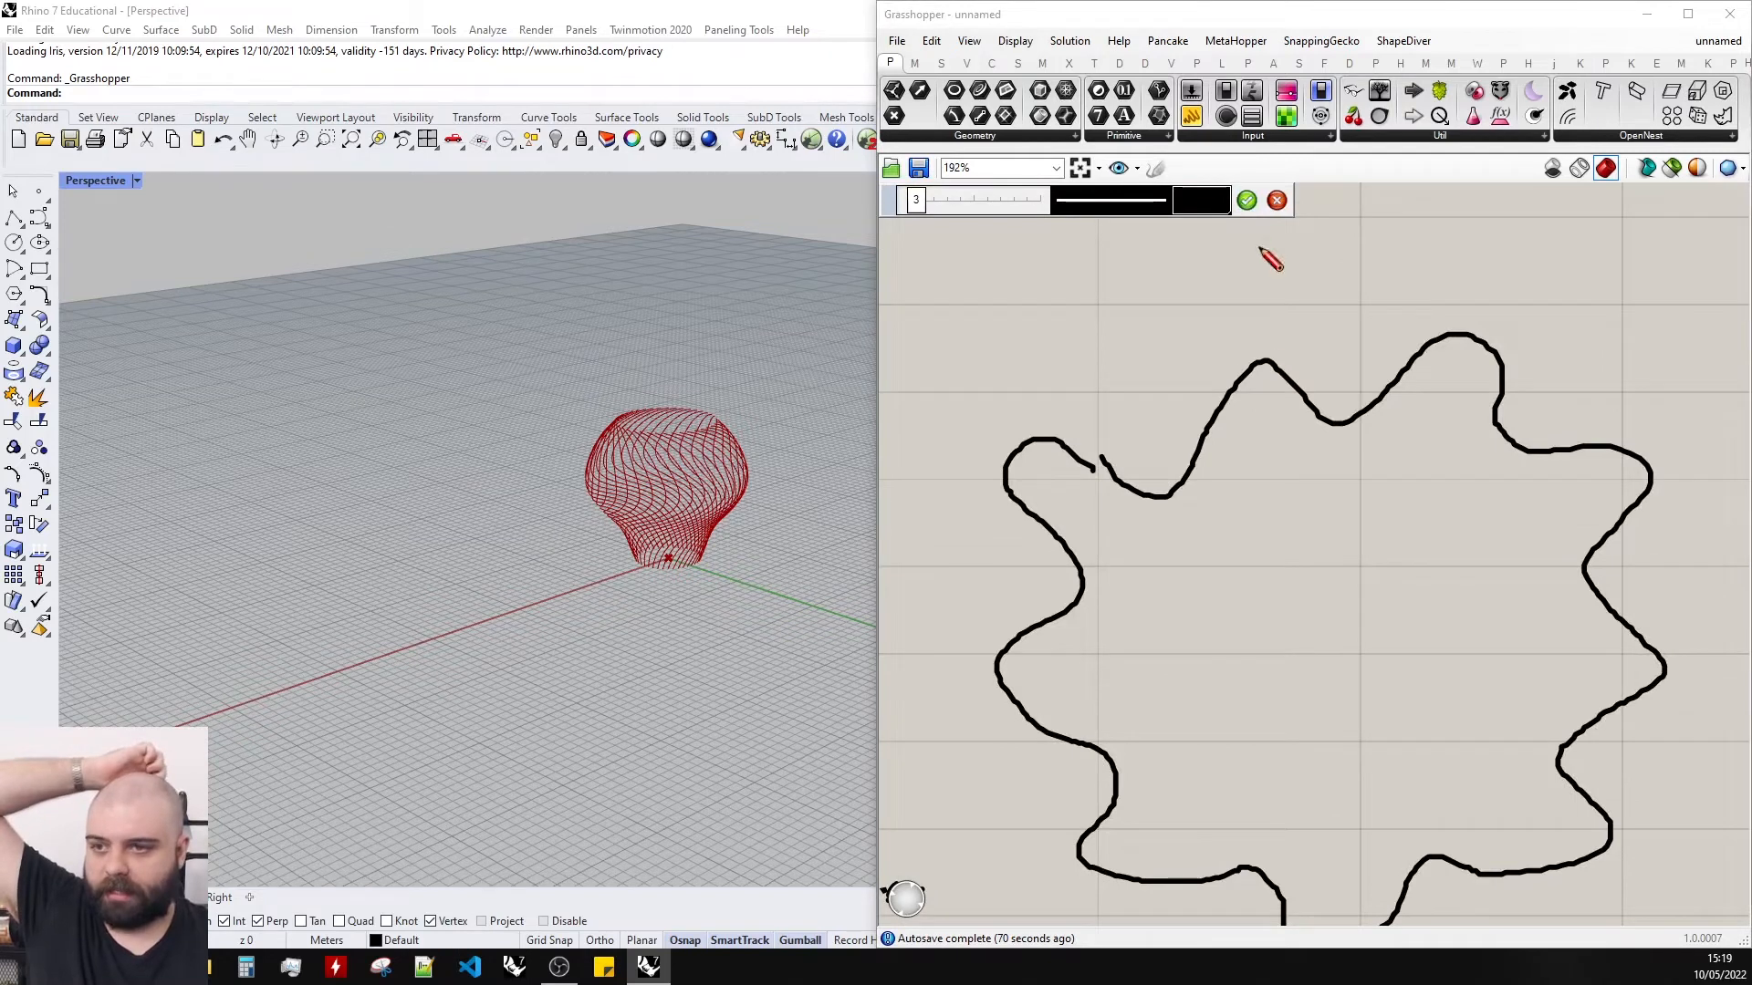
left_click(1201, 206)
left_click(1232, 270)
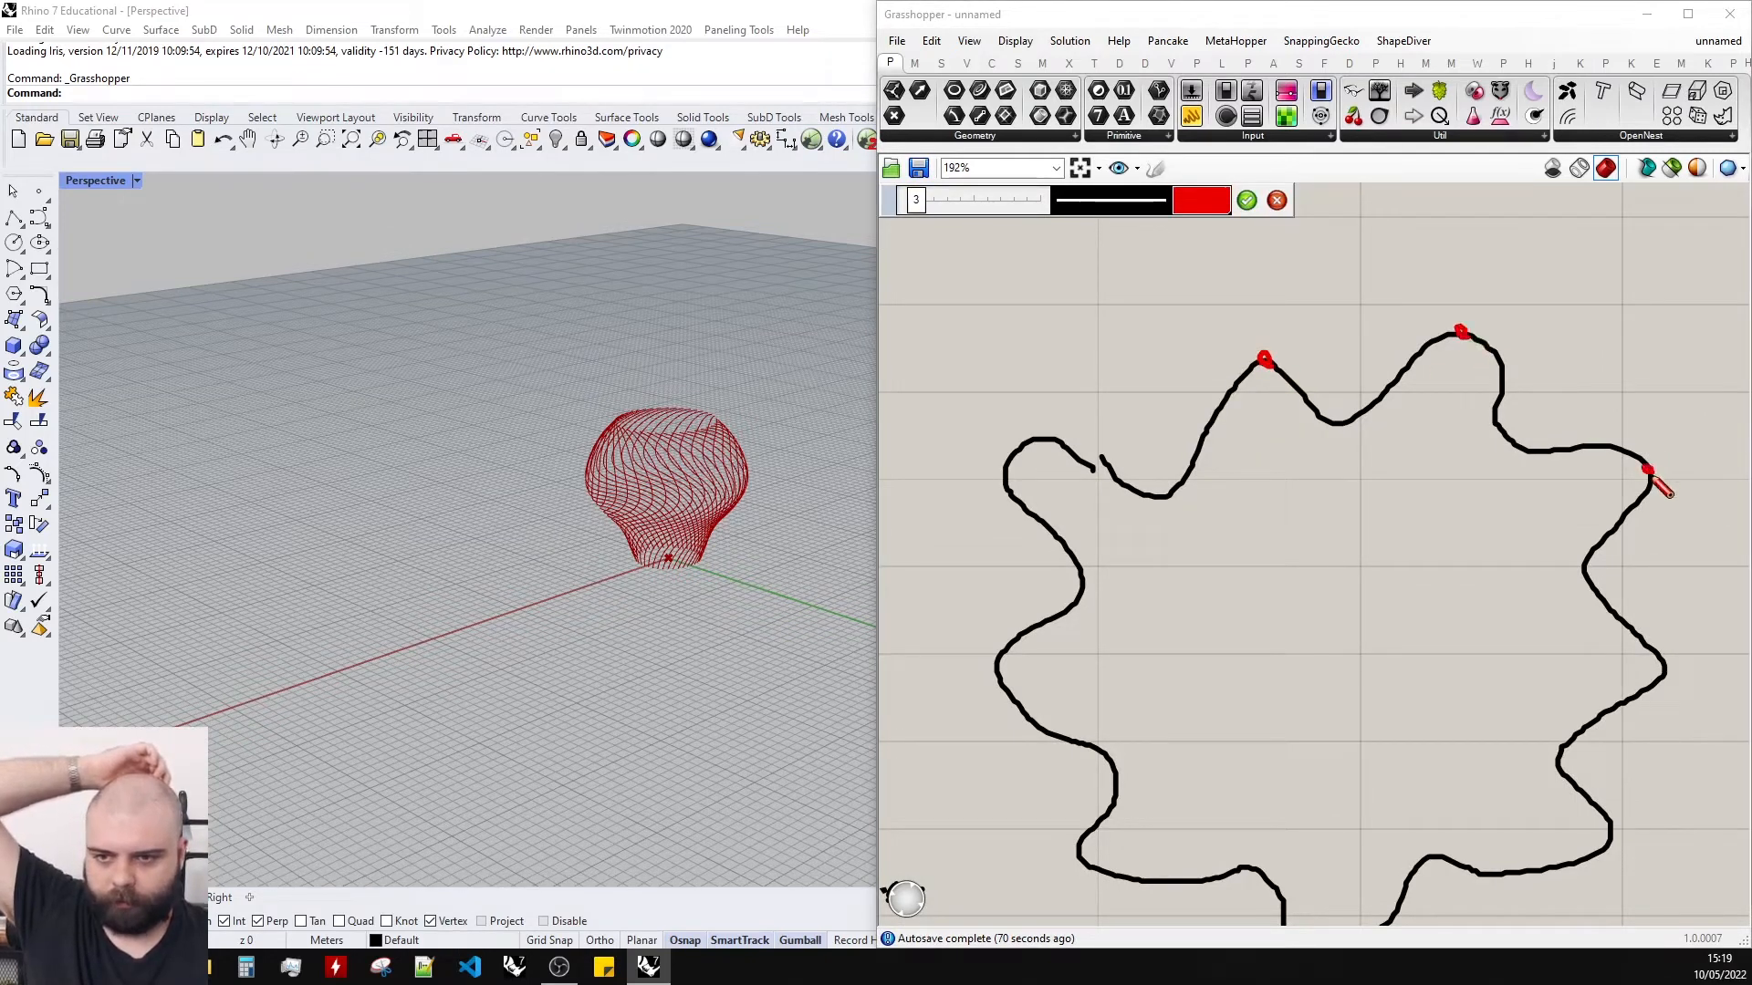
scroll(1618, 568, "down", 1)
scroll(1649, 773, "up", 1)
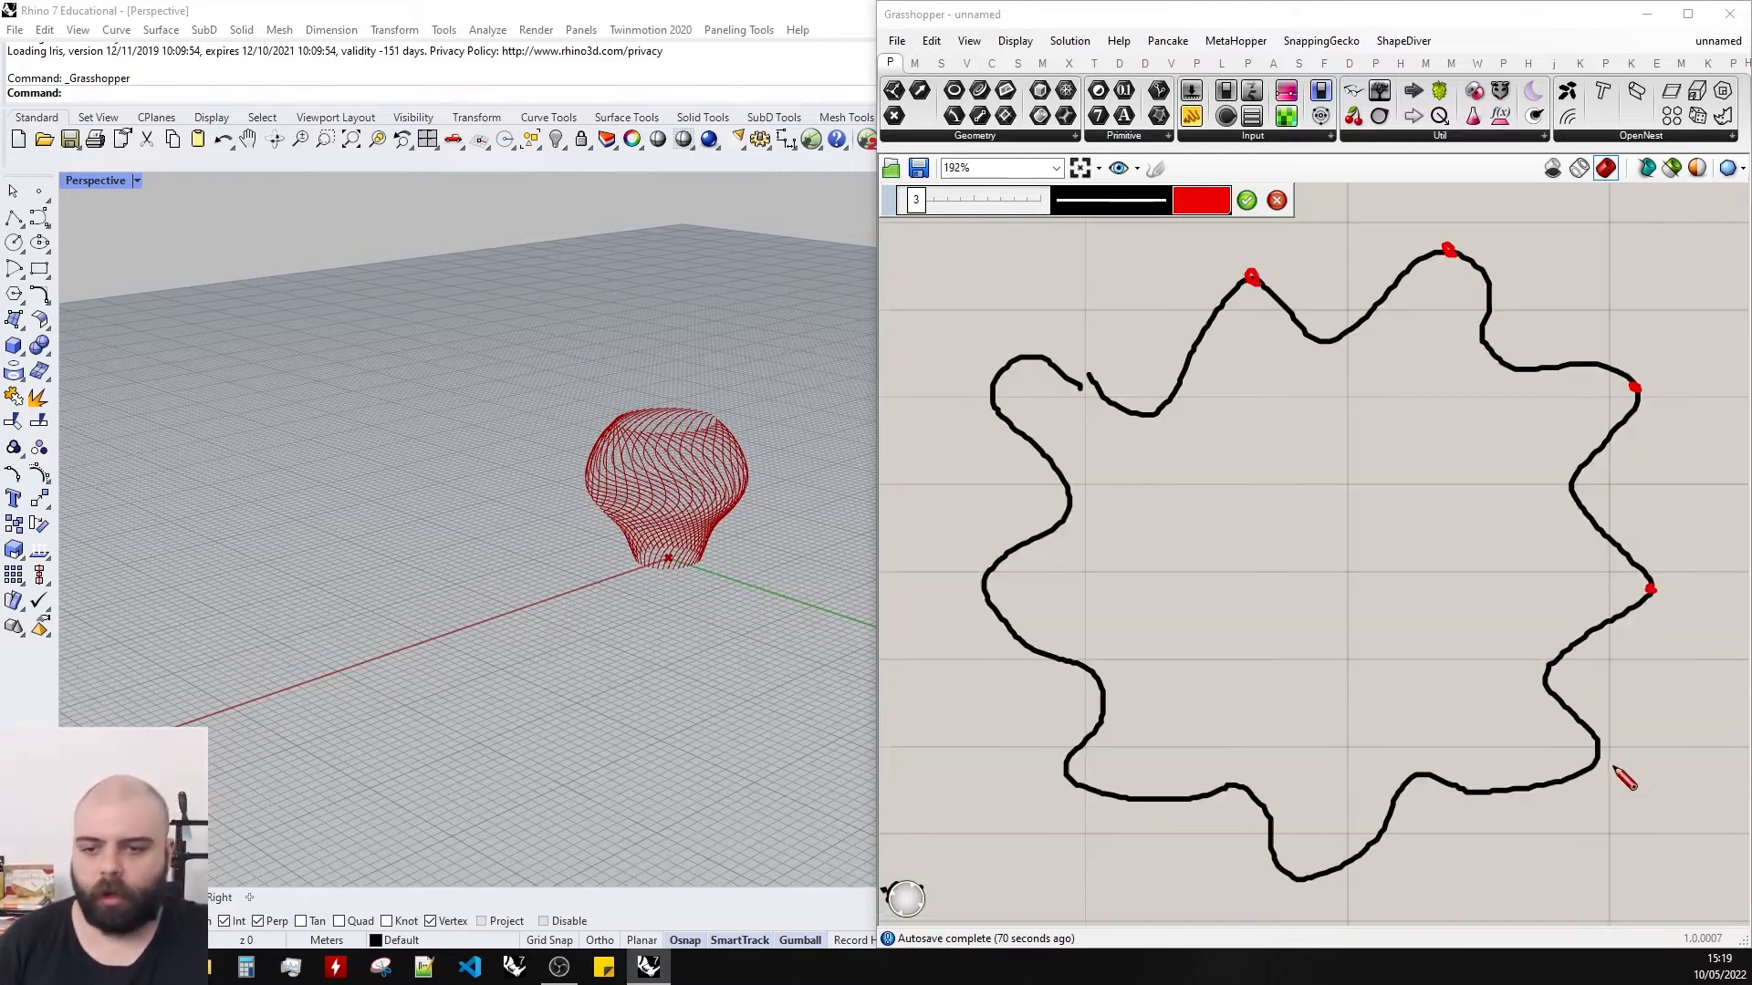
left_click_drag(1595, 751, 1597, 747)
left_click(1419, 774)
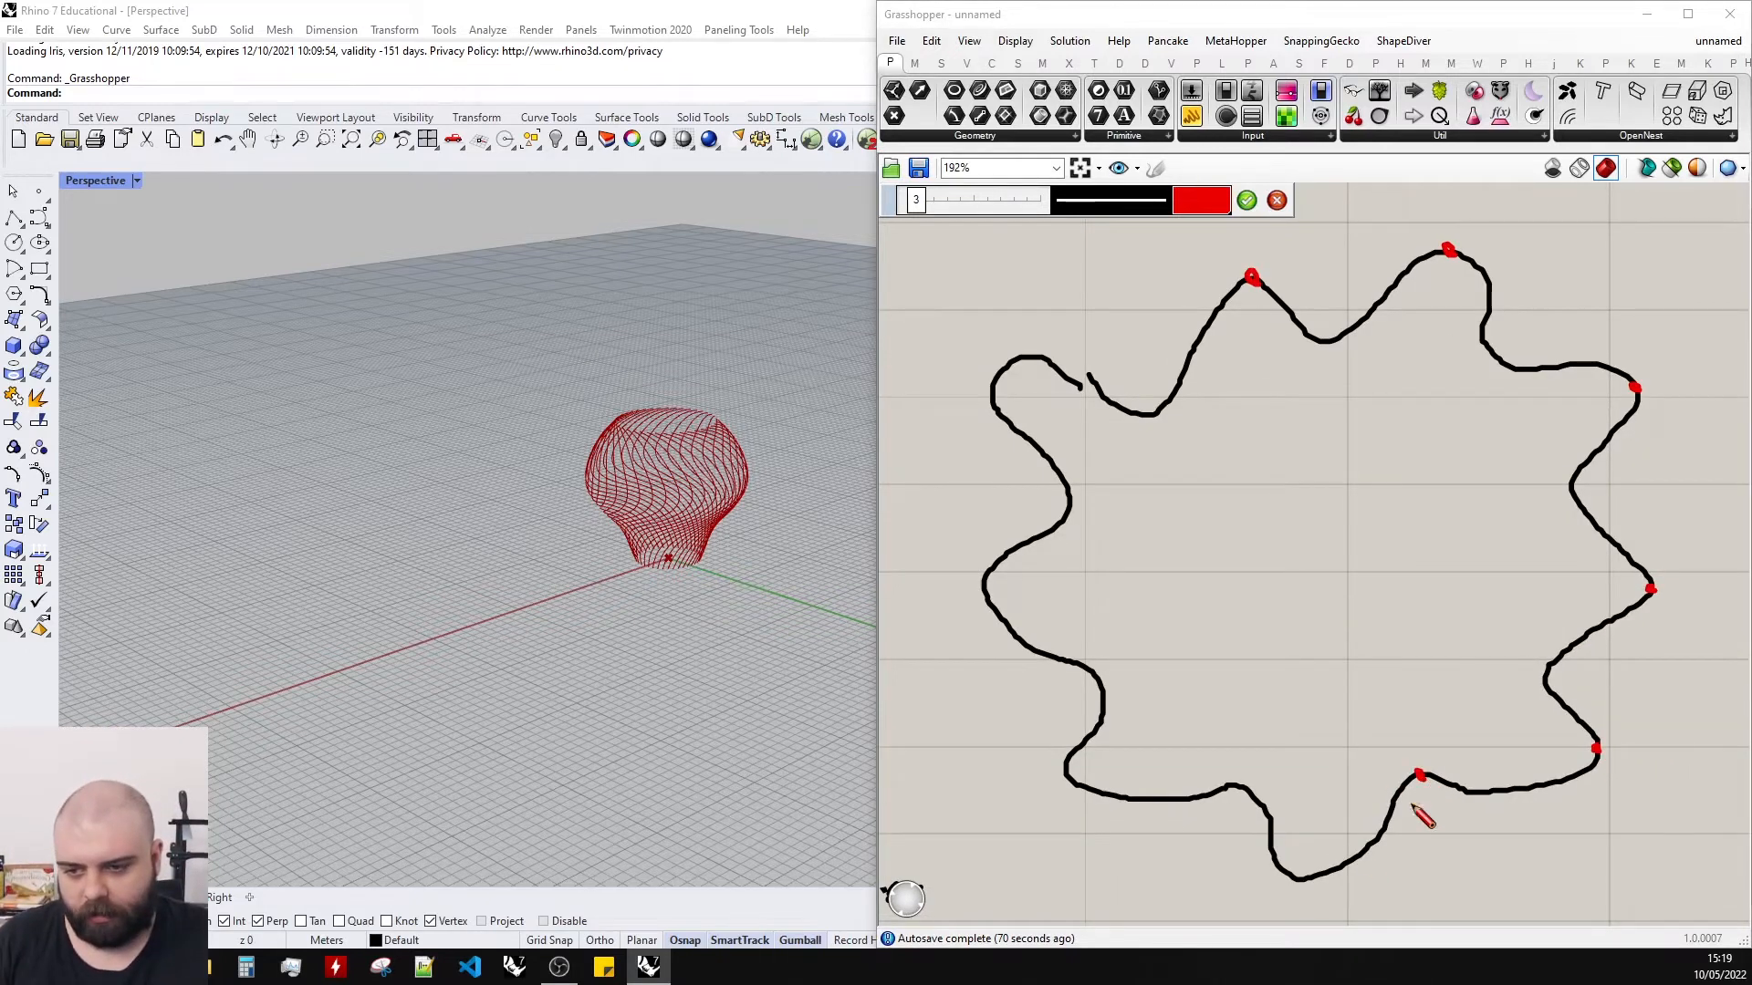
left_click(1246, 200)
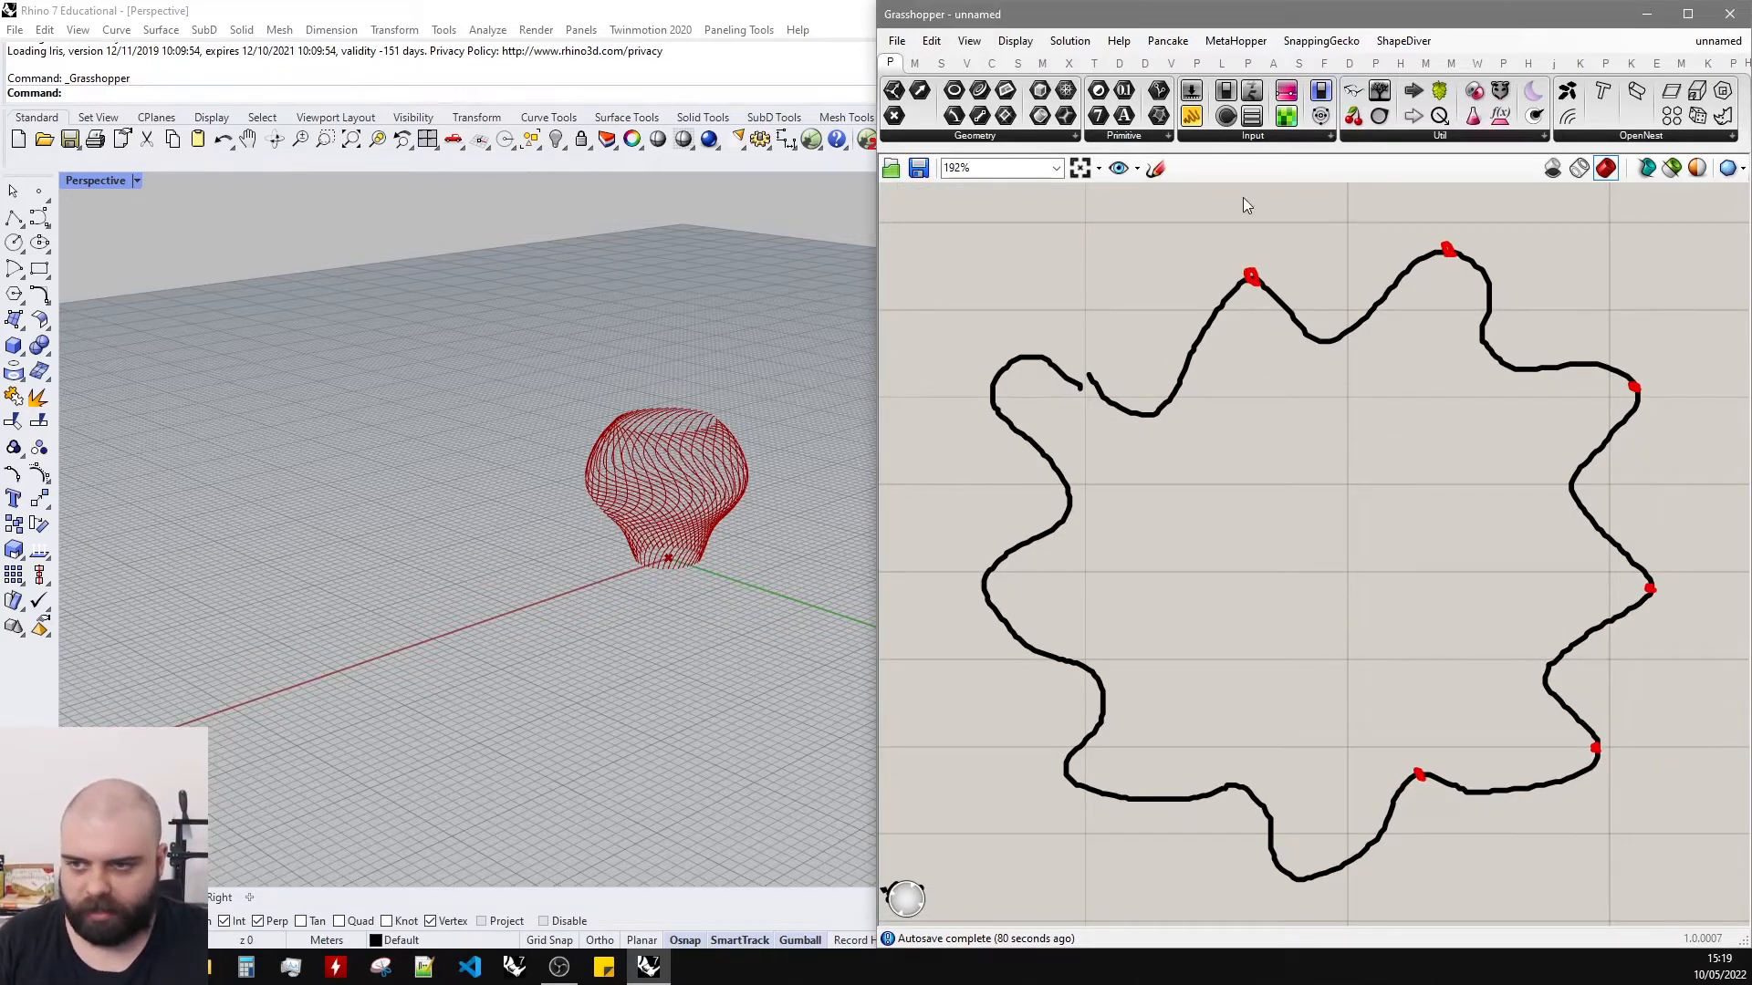
Mark the remaining outer peaks along the outline's bottom and left side with red dots.
left_click(1155, 168)
left_click(1201, 200)
left_click(1301, 883)
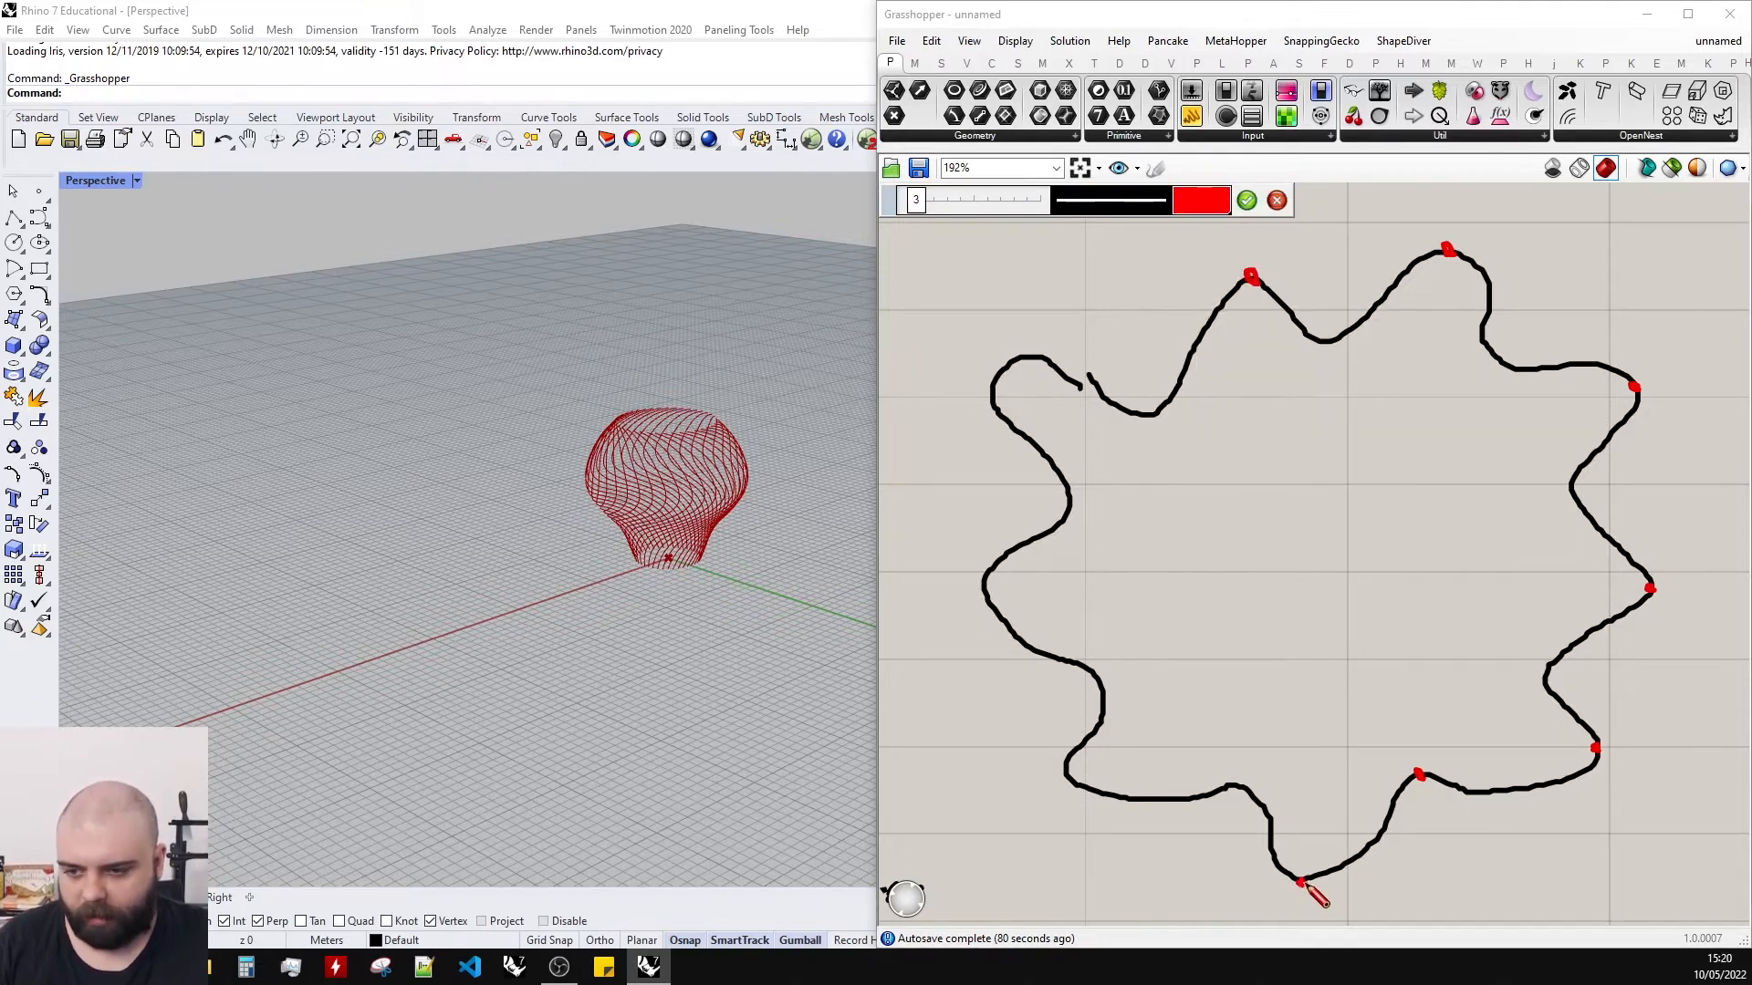
left_click(981, 582)
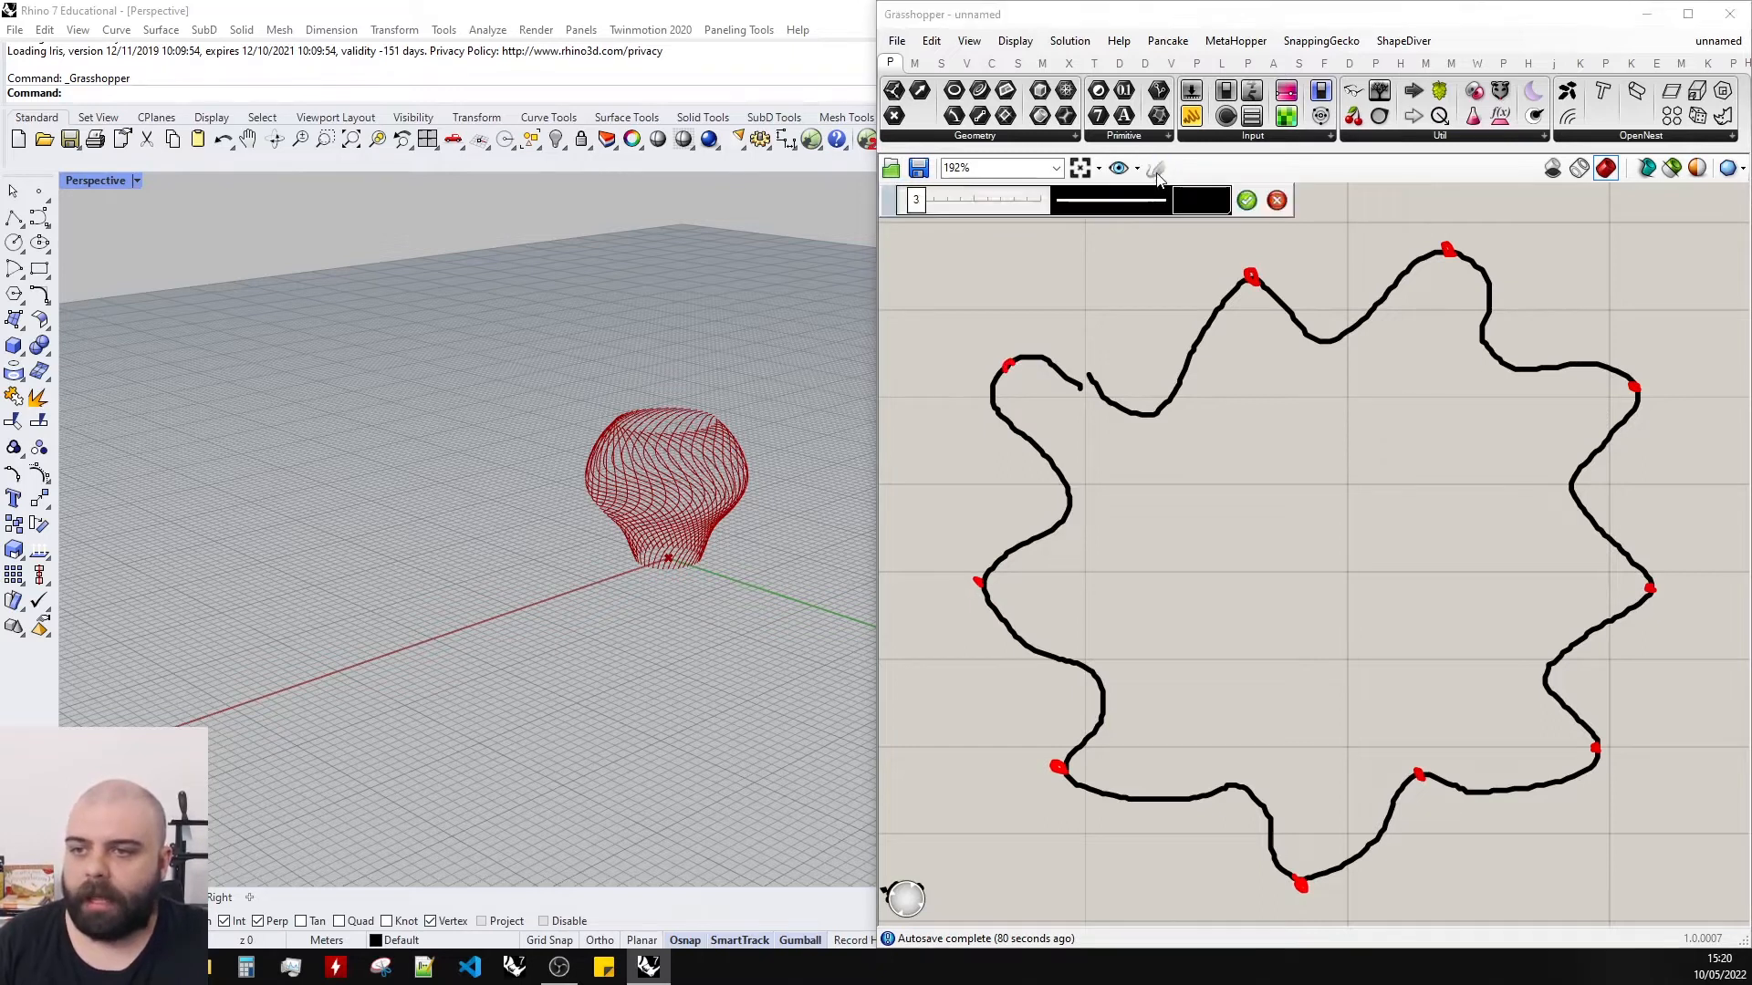
Mark the inner valleys all around the wavy outline with blue sketch dots.
left_click(1202, 210)
left_click(1231, 278)
left_click_drag(1269, 407, 1315, 404)
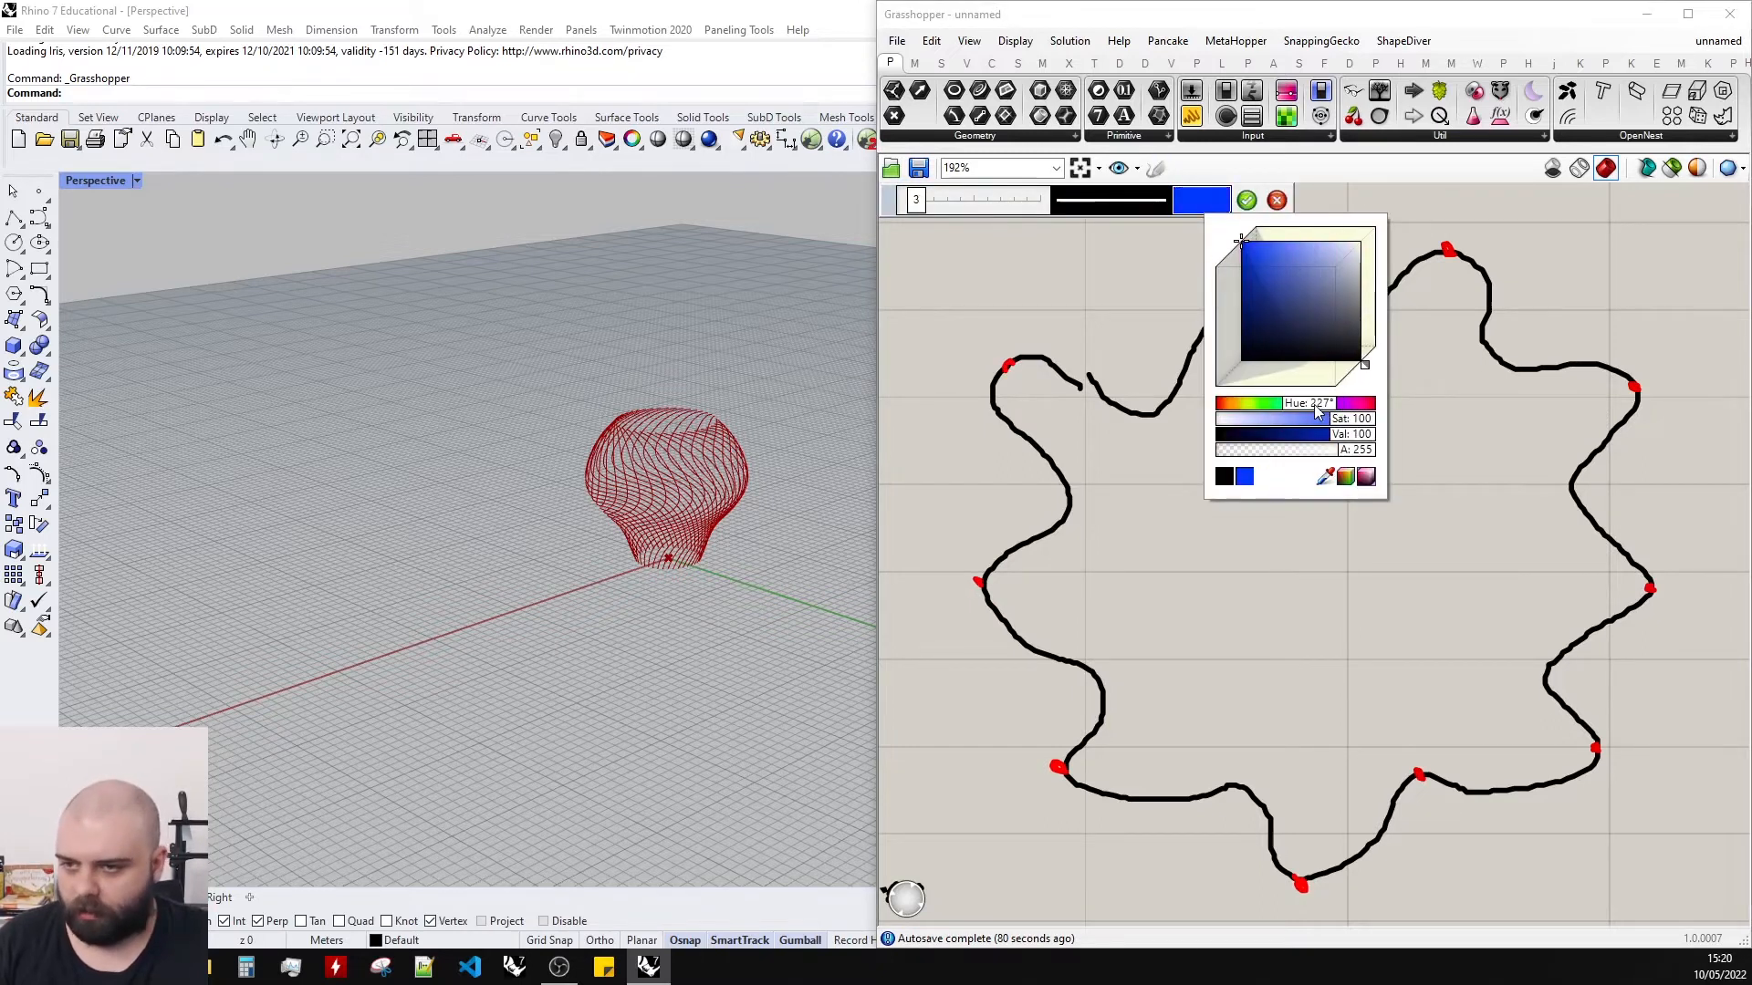
left_click_drag(1103, 306, 1112, 317)
left_click(1157, 418)
left_click(1322, 341)
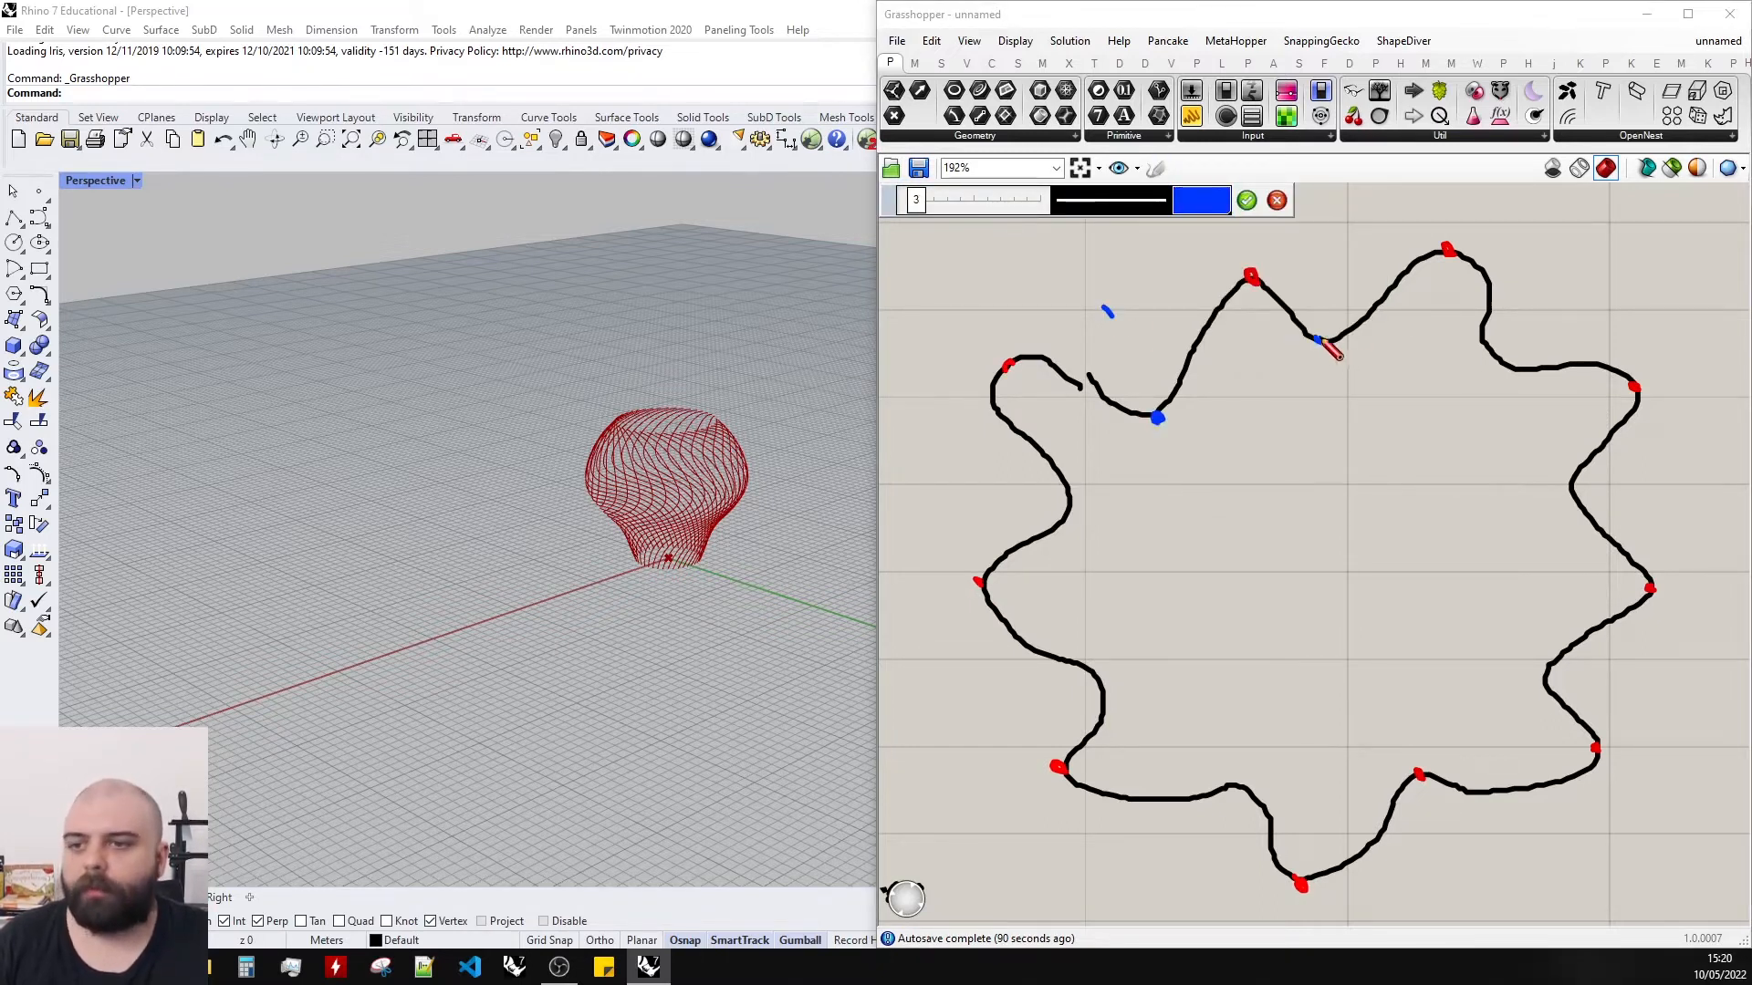
left_click(1499, 358)
left_click(1577, 490)
left_click(1545, 679)
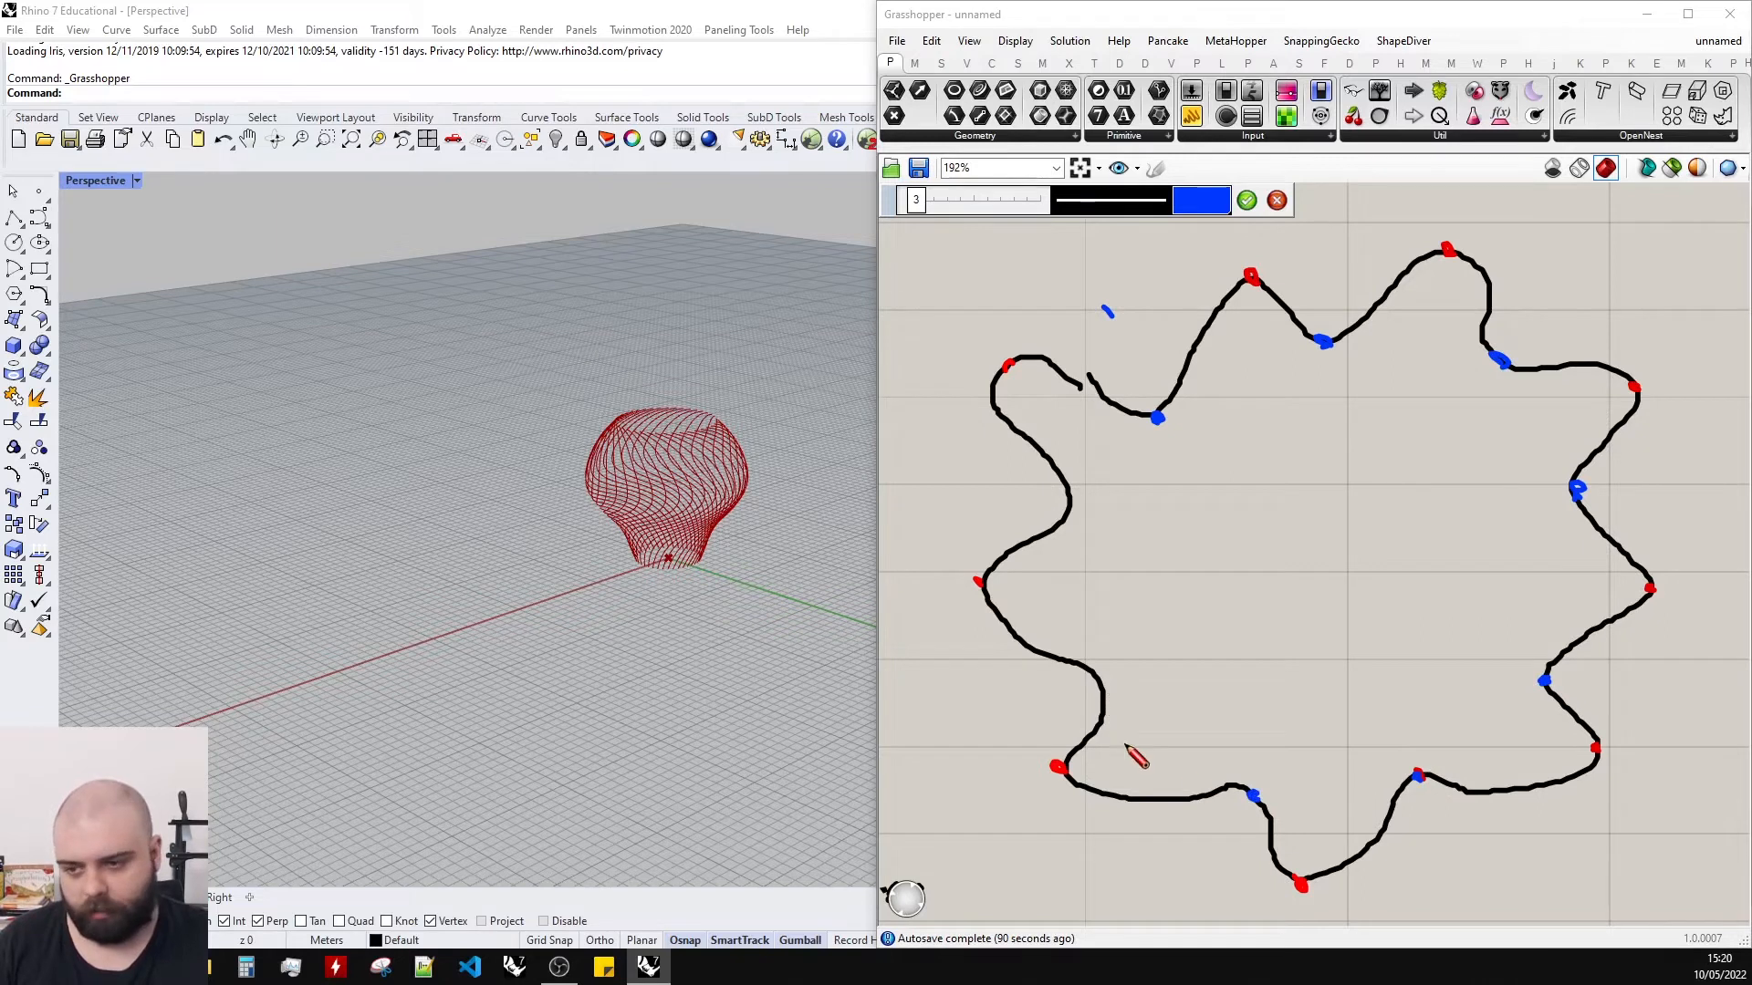
left_click_drag(1060, 495, 1077, 514)
left_click(1246, 200)
left_click(1155, 169)
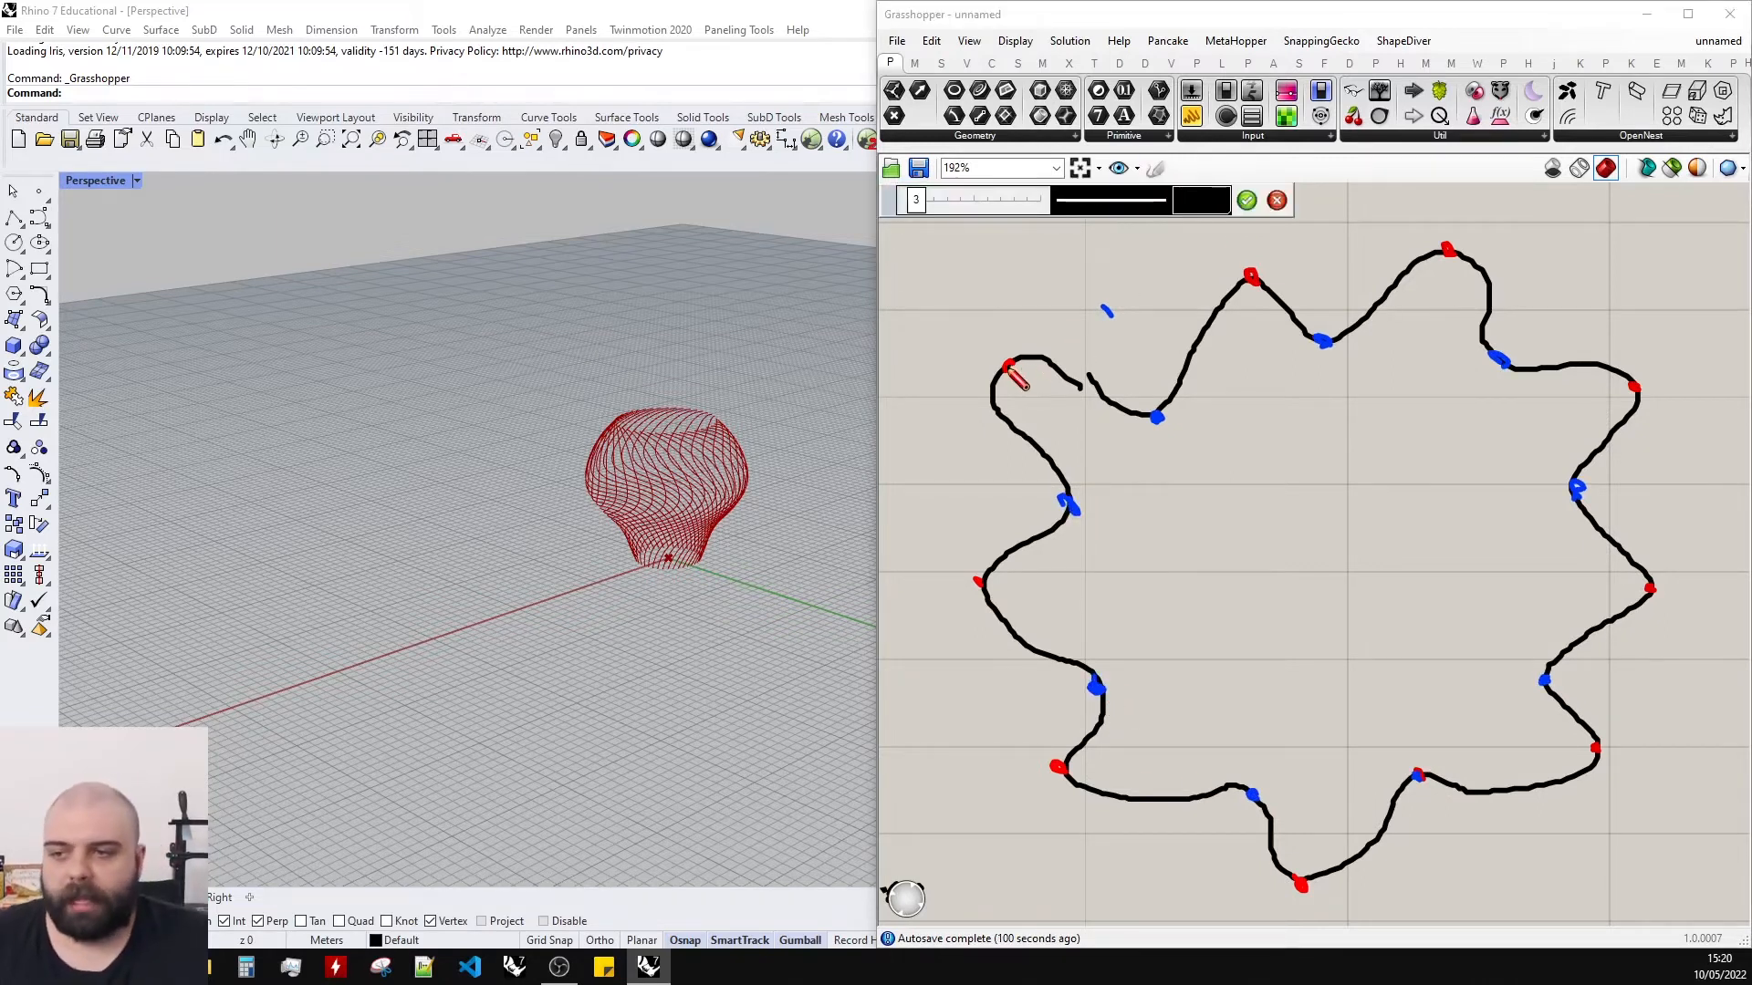
scroll(1154, 379, "down", 1)
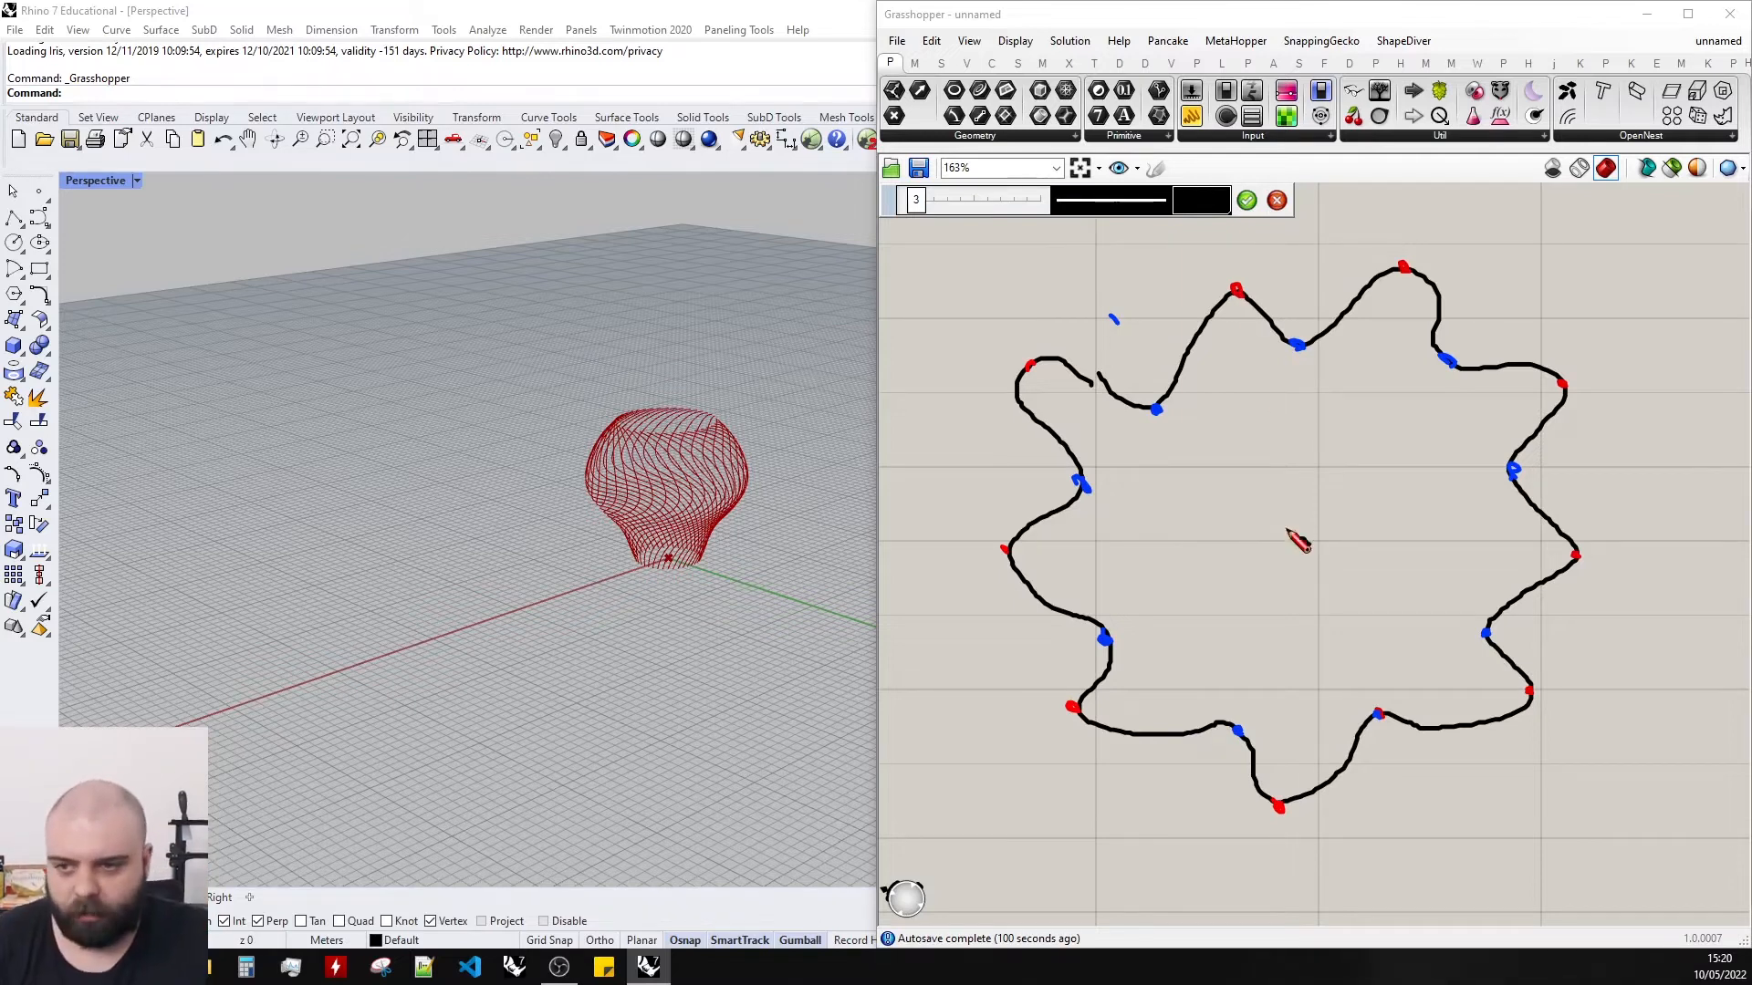
mouse_move(1243, 319)
left_mouse_down()
mouse_move(1284, 463)
mouse_move(1306, 415)
left_mouse_up()
left_click_drag(1406, 287, 1339, 486)
left_click_drag(1325, 411, 1378, 473)
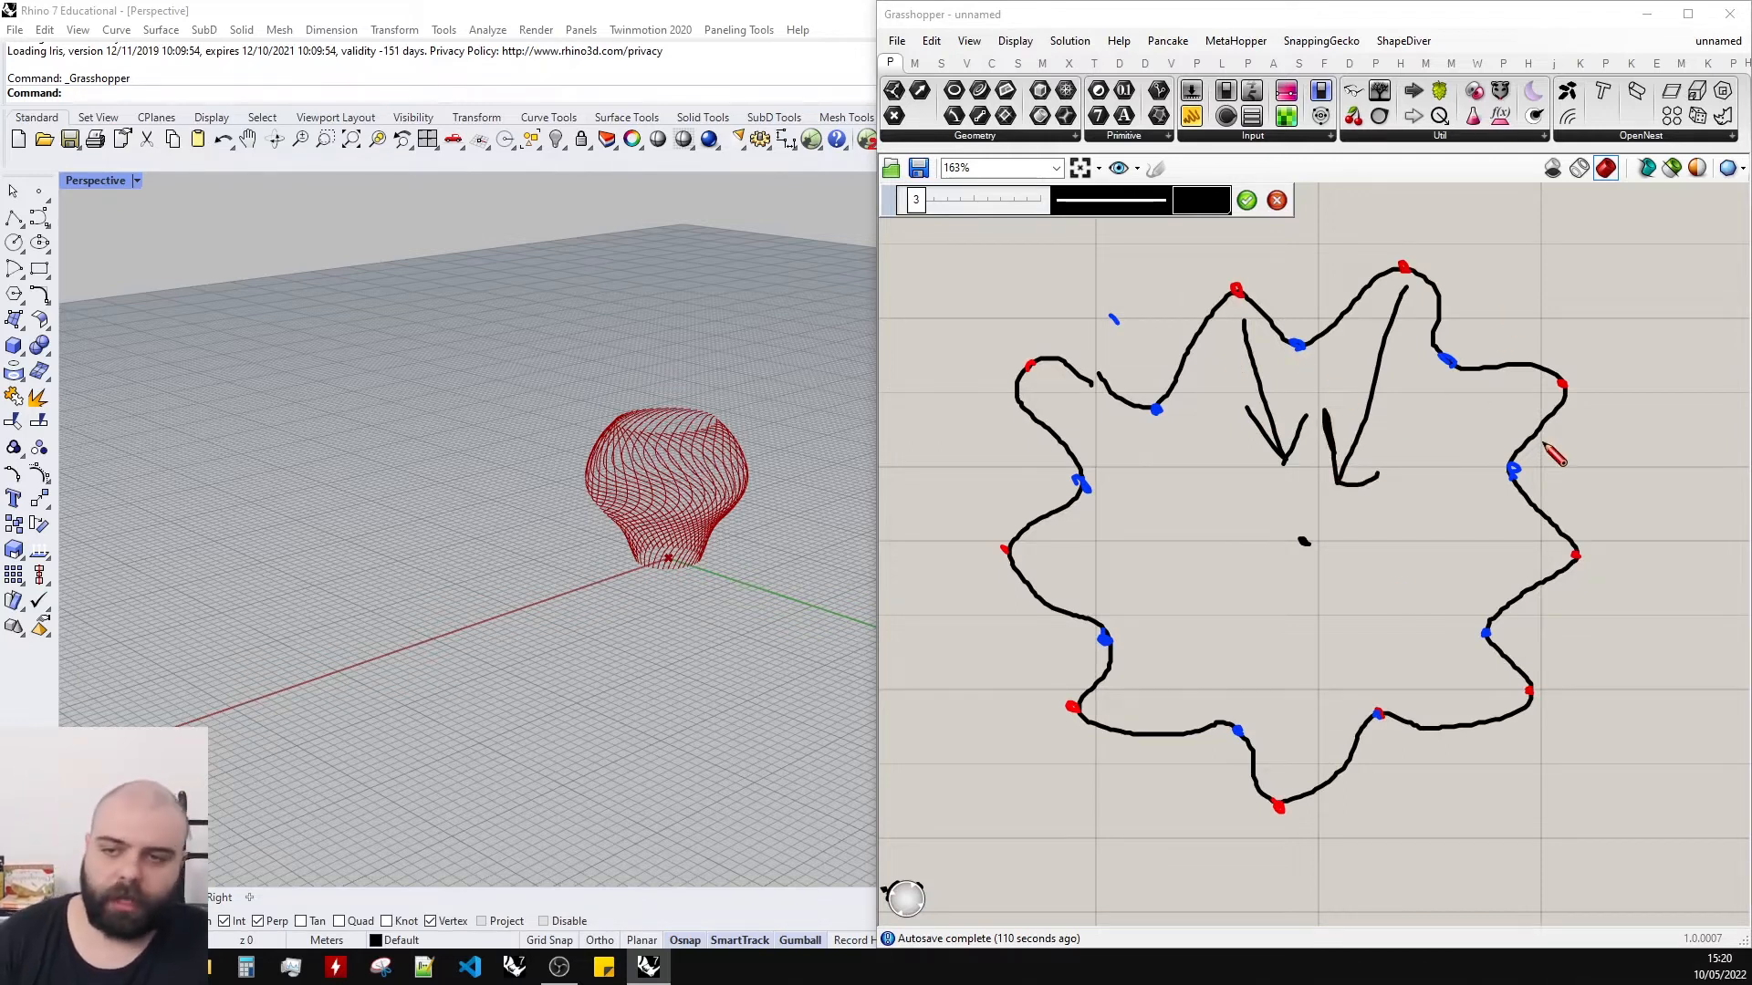
left_click(1276, 200)
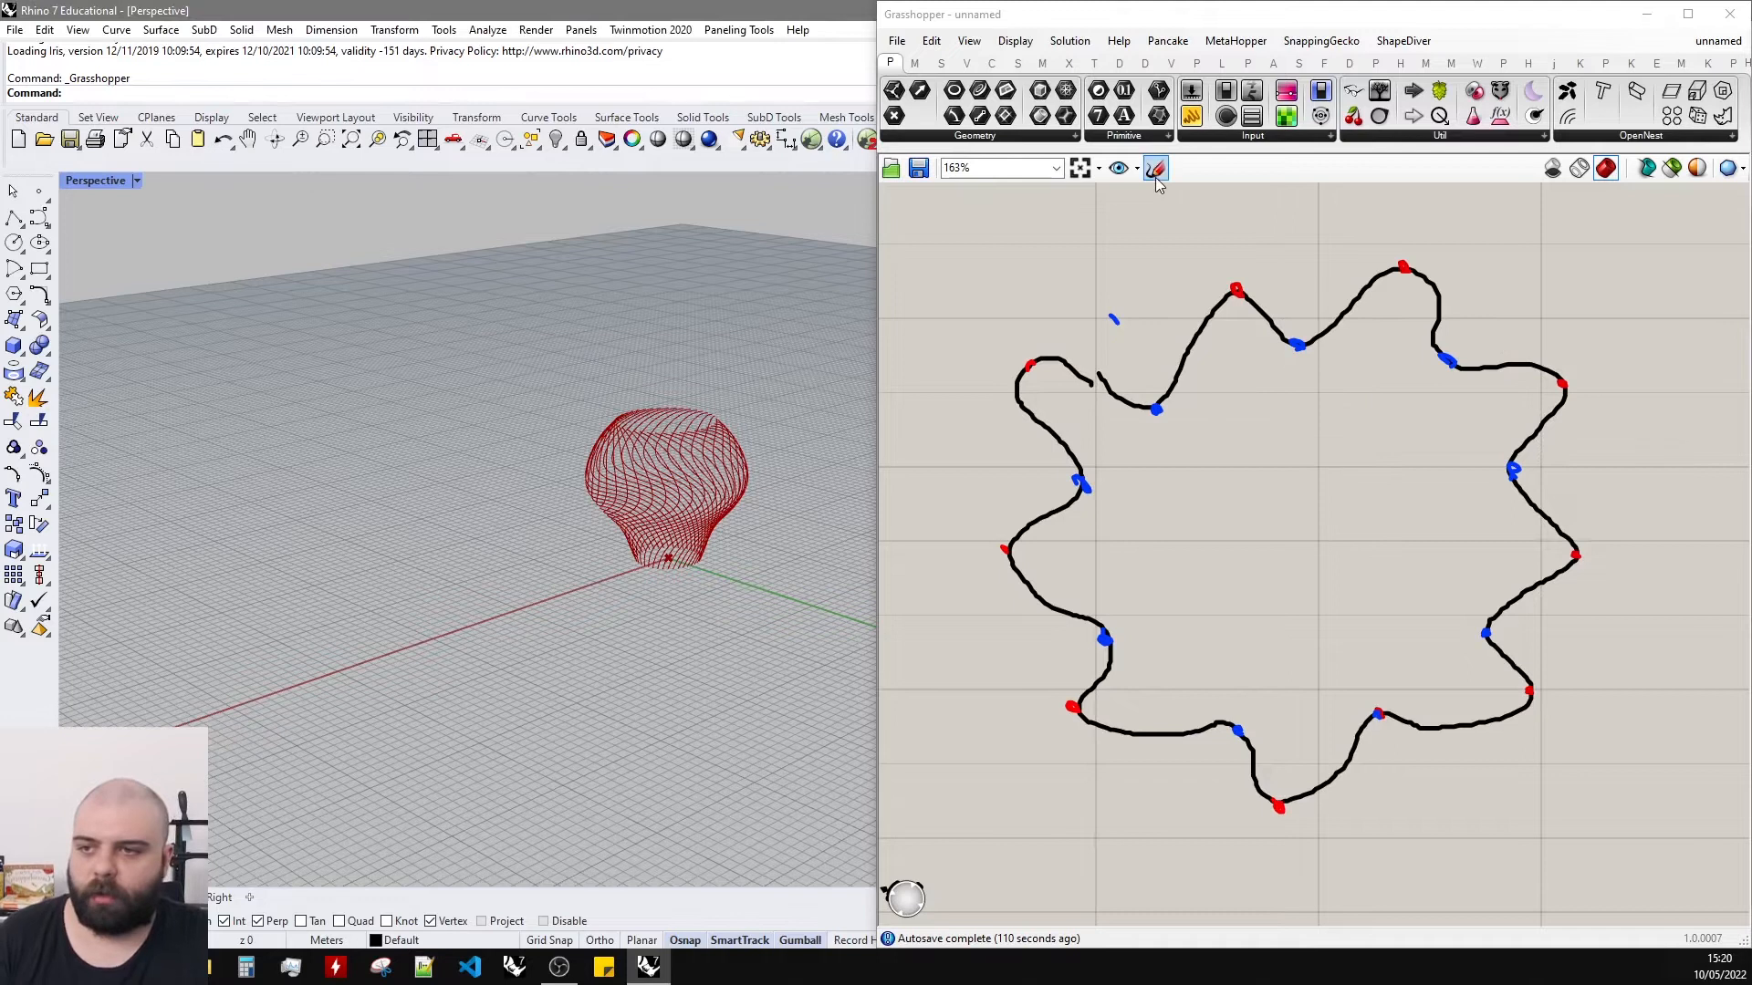
Sketch a small black dot at the centre of the wavy outline.
left_click(1155, 173)
left_click_drag(1297, 527, 1297, 540)
left_click(1246, 200)
Sketch a lime green dot below the outline's upper peak with a sideways arrow starting beside it.
left_click(1156, 170)
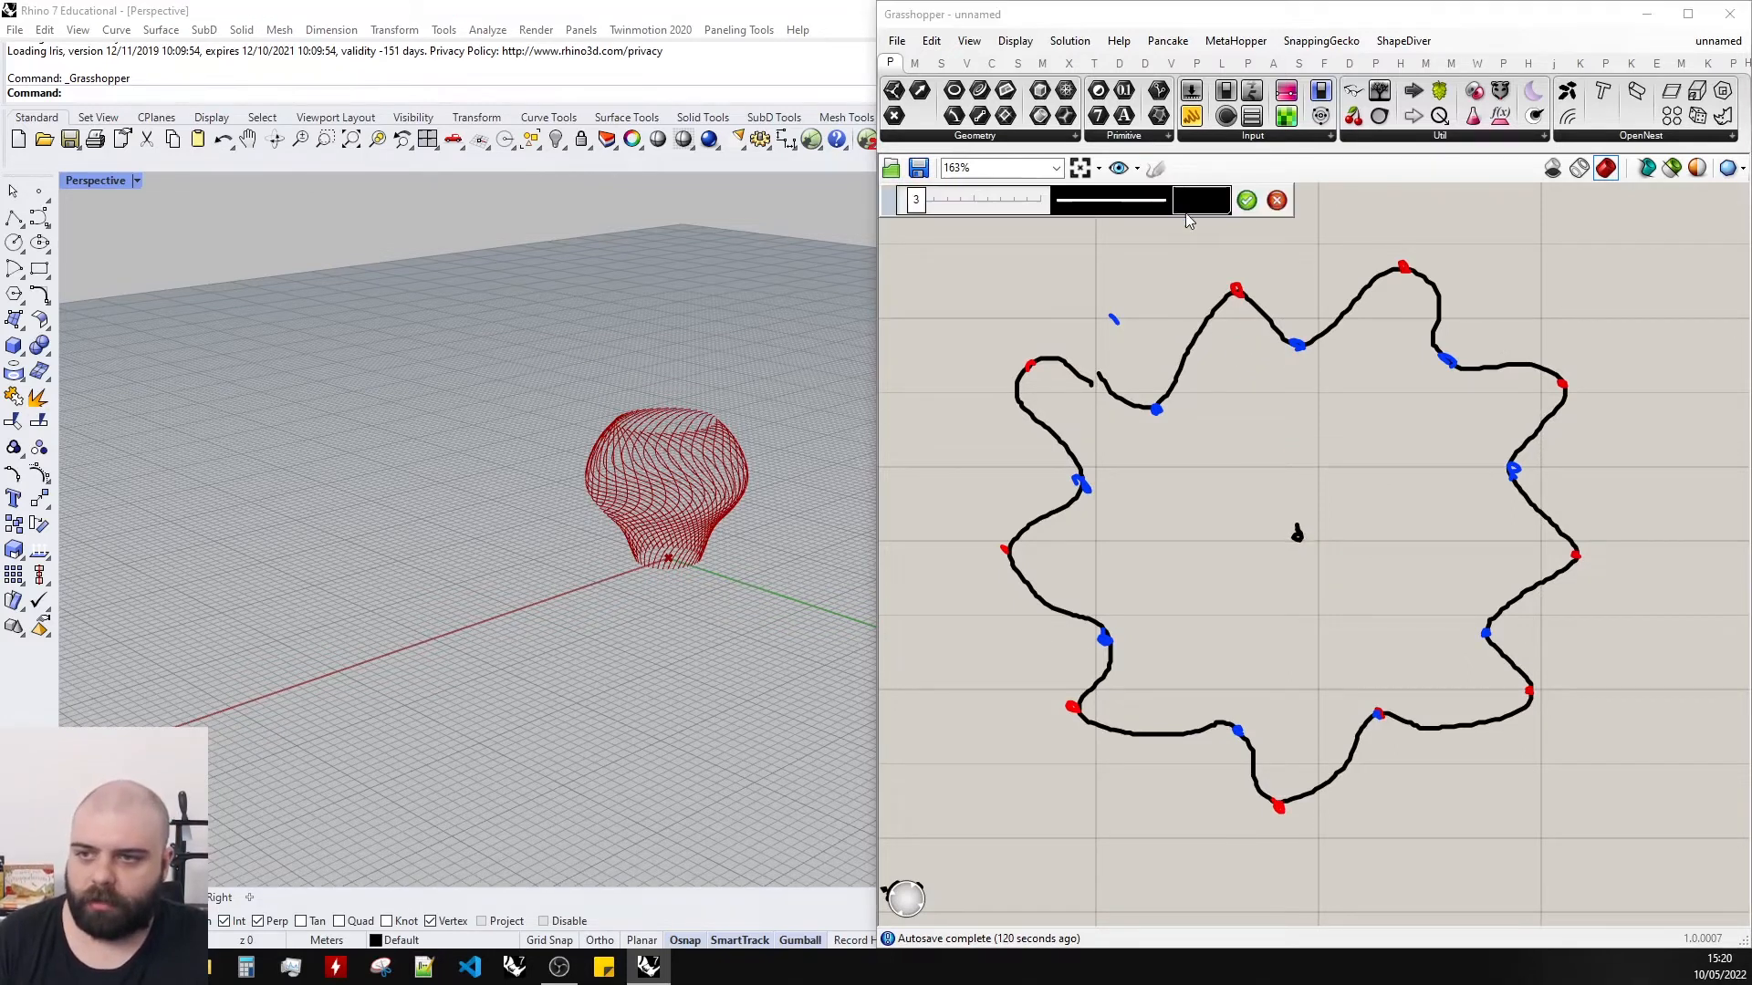
left_click(1200, 201)
left_click(1258, 388)
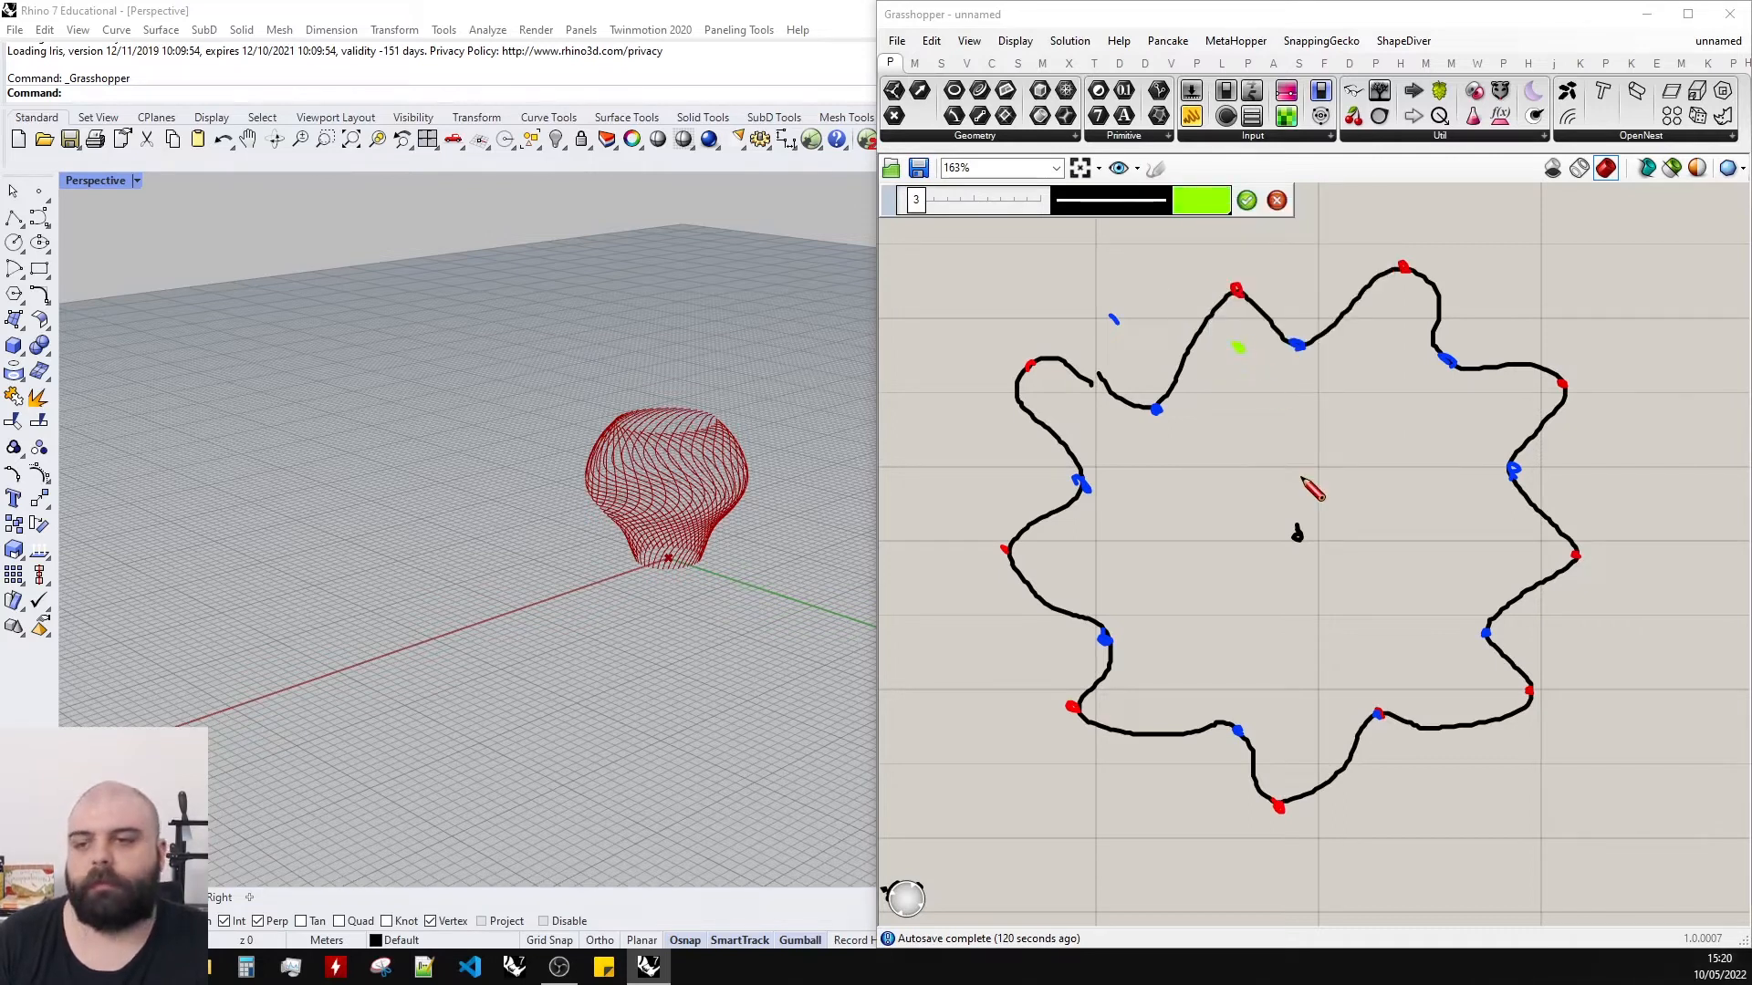
scroll(1281, 293, "up", 3)
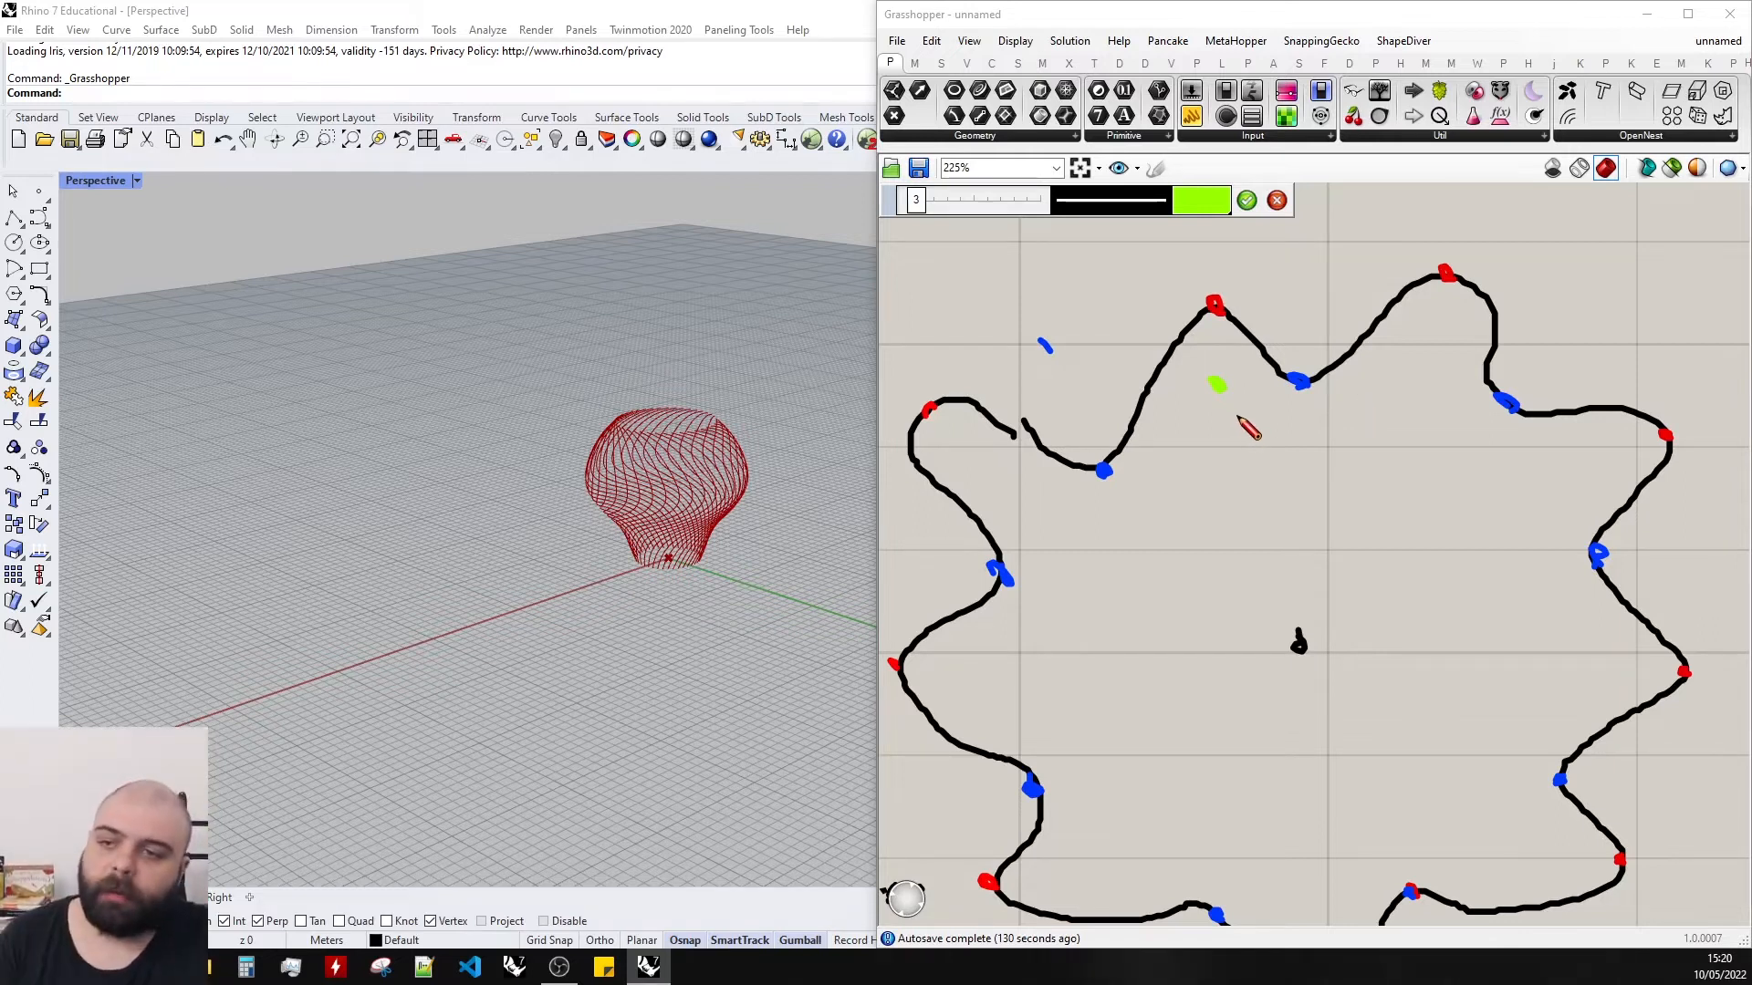
mouse_move(1228, 408)
left_mouse_down()
mouse_move(1277, 404)
mouse_move(1270, 431)
left_mouse_up()
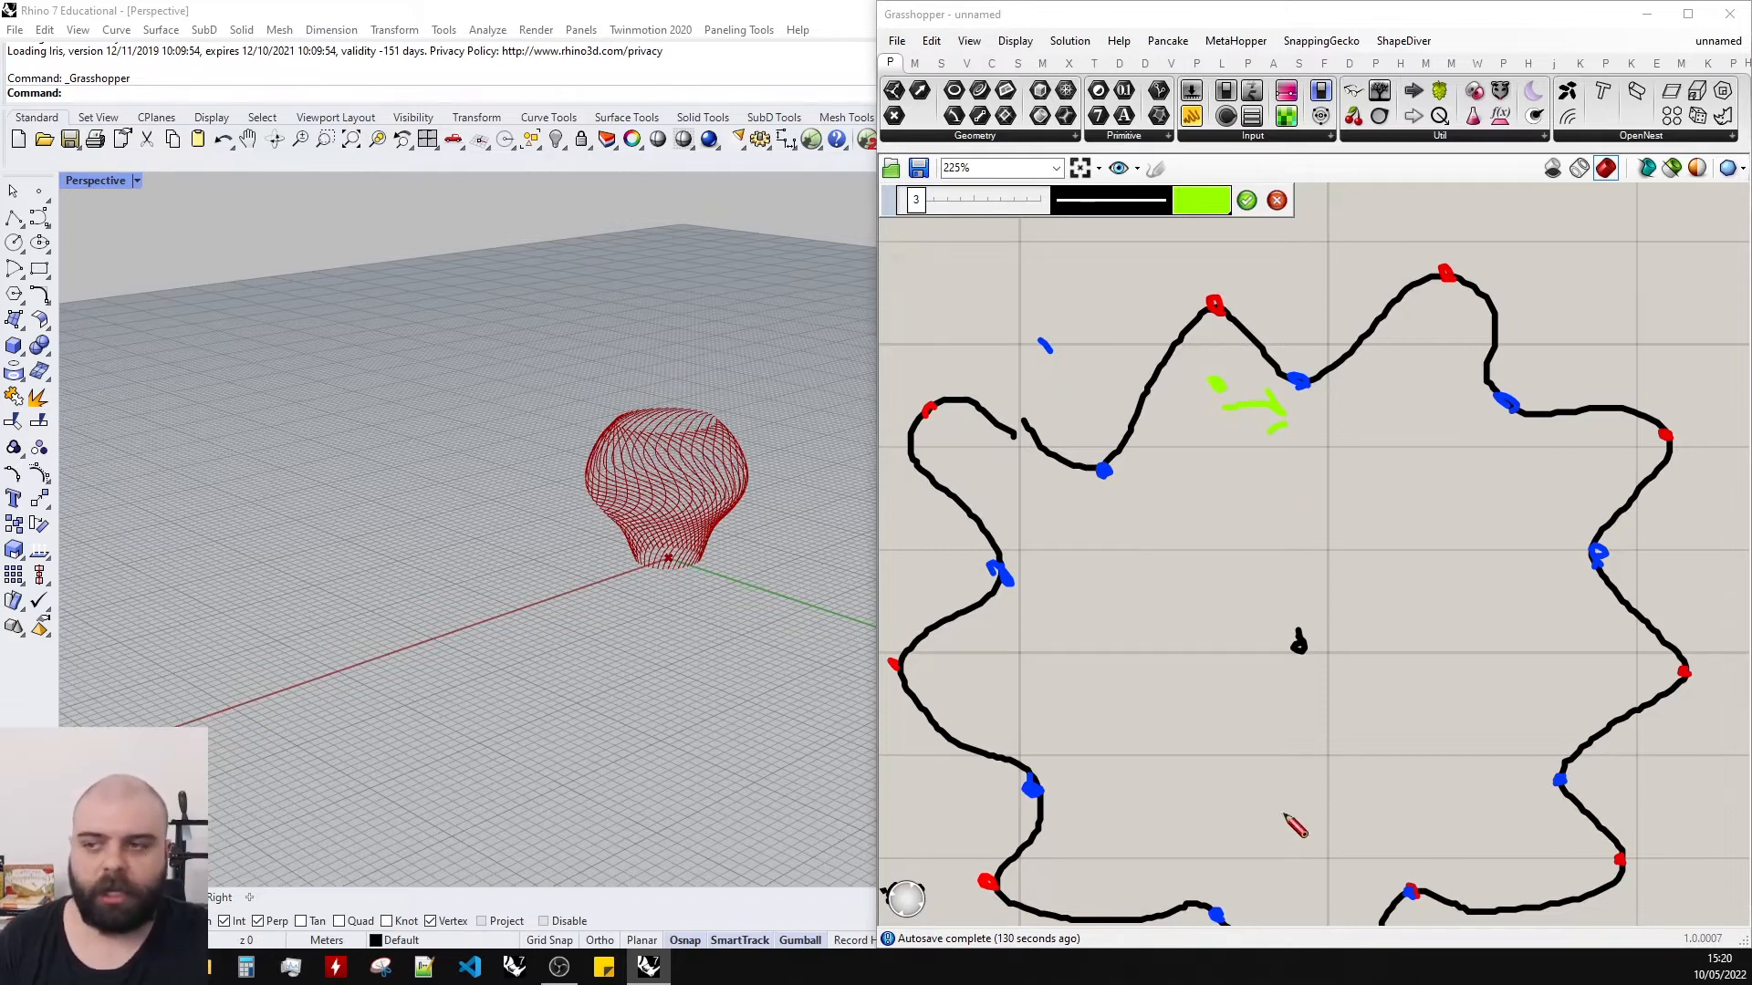
left_click(1246, 200)
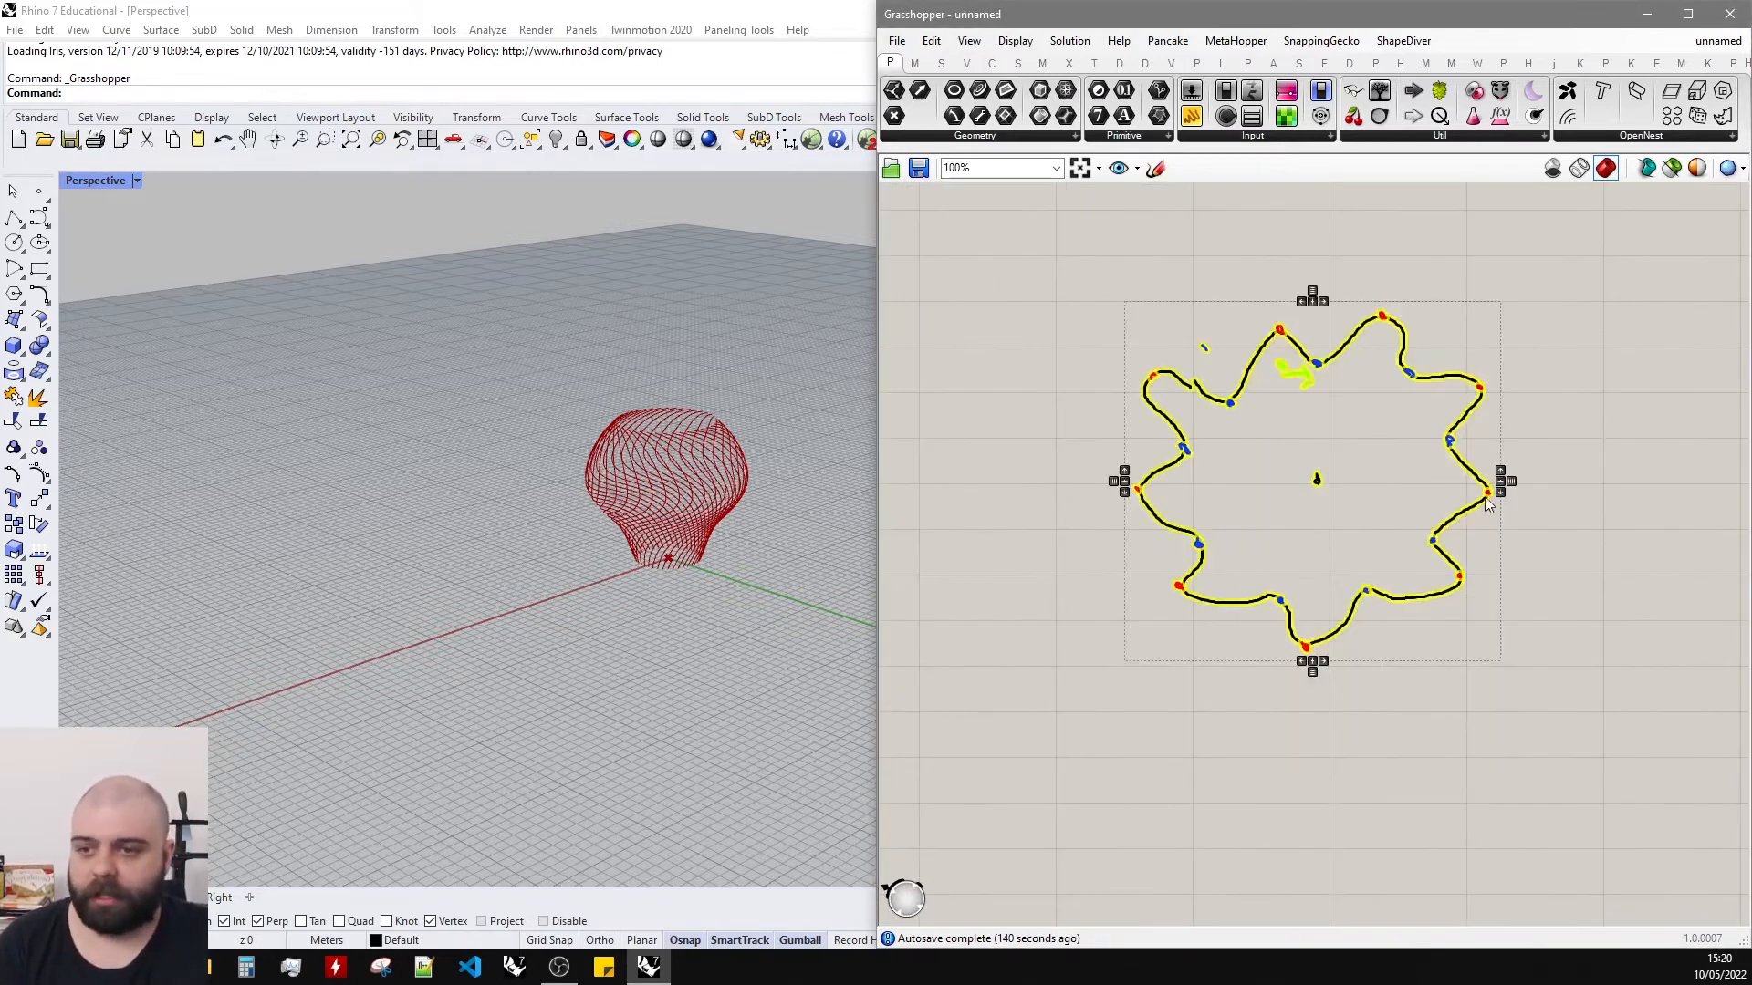
Add a Scale NU component after Interpolate and feed the flattened C curves into its G input.
mouse_move(666, 473)
right_mouse_down()
mouse_move(711, 370)
mouse_move(813, 380)
right_mouse_up()
scroll(1102, 295, "up", 4)
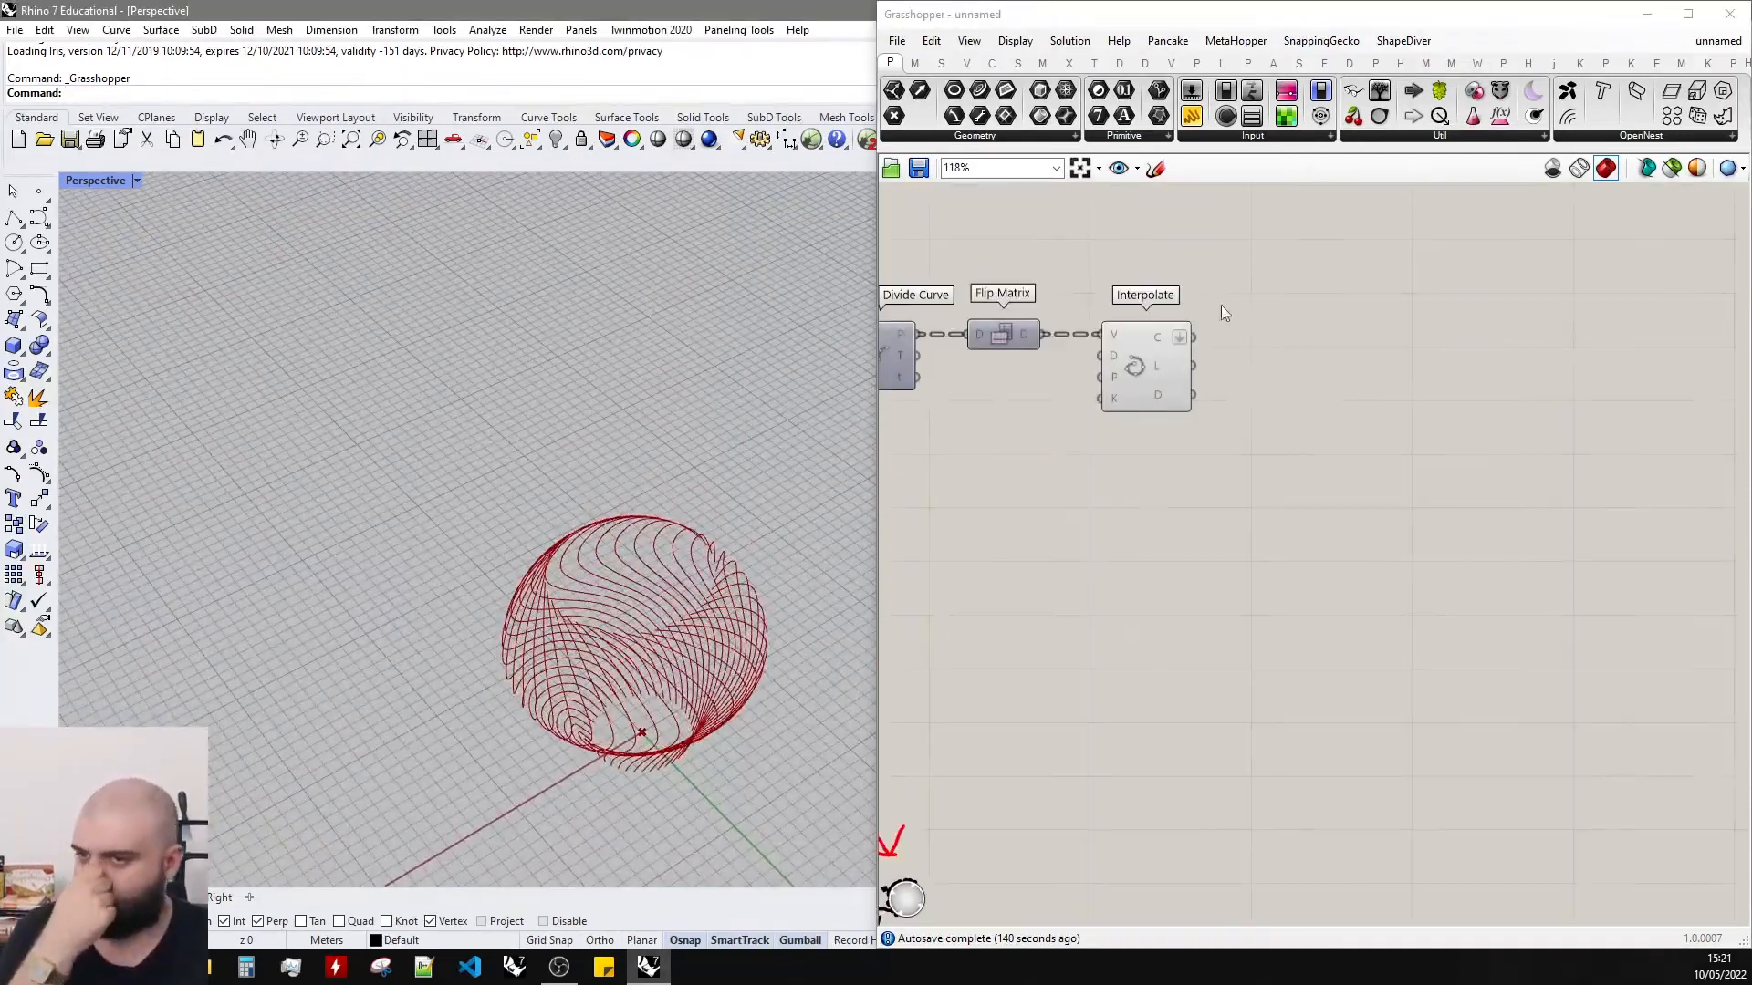
double_click(1221, 305)
type("scale nu")
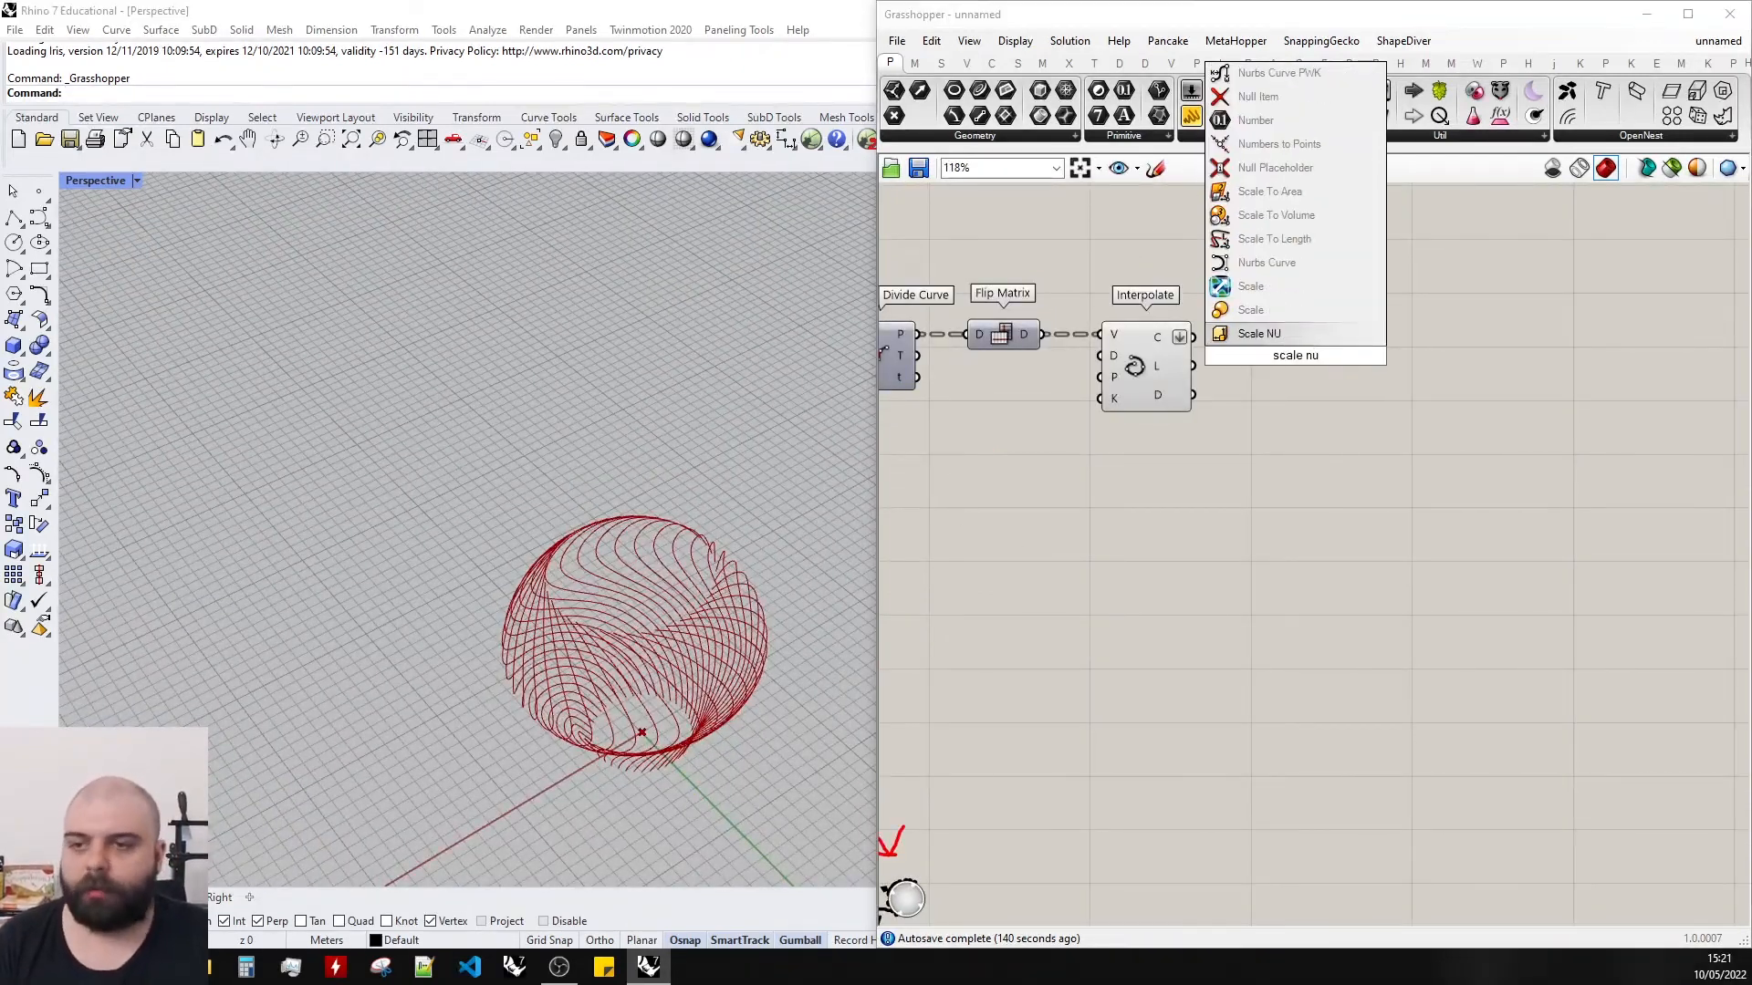
key("Return")
scroll(1296, 374, "up", 3)
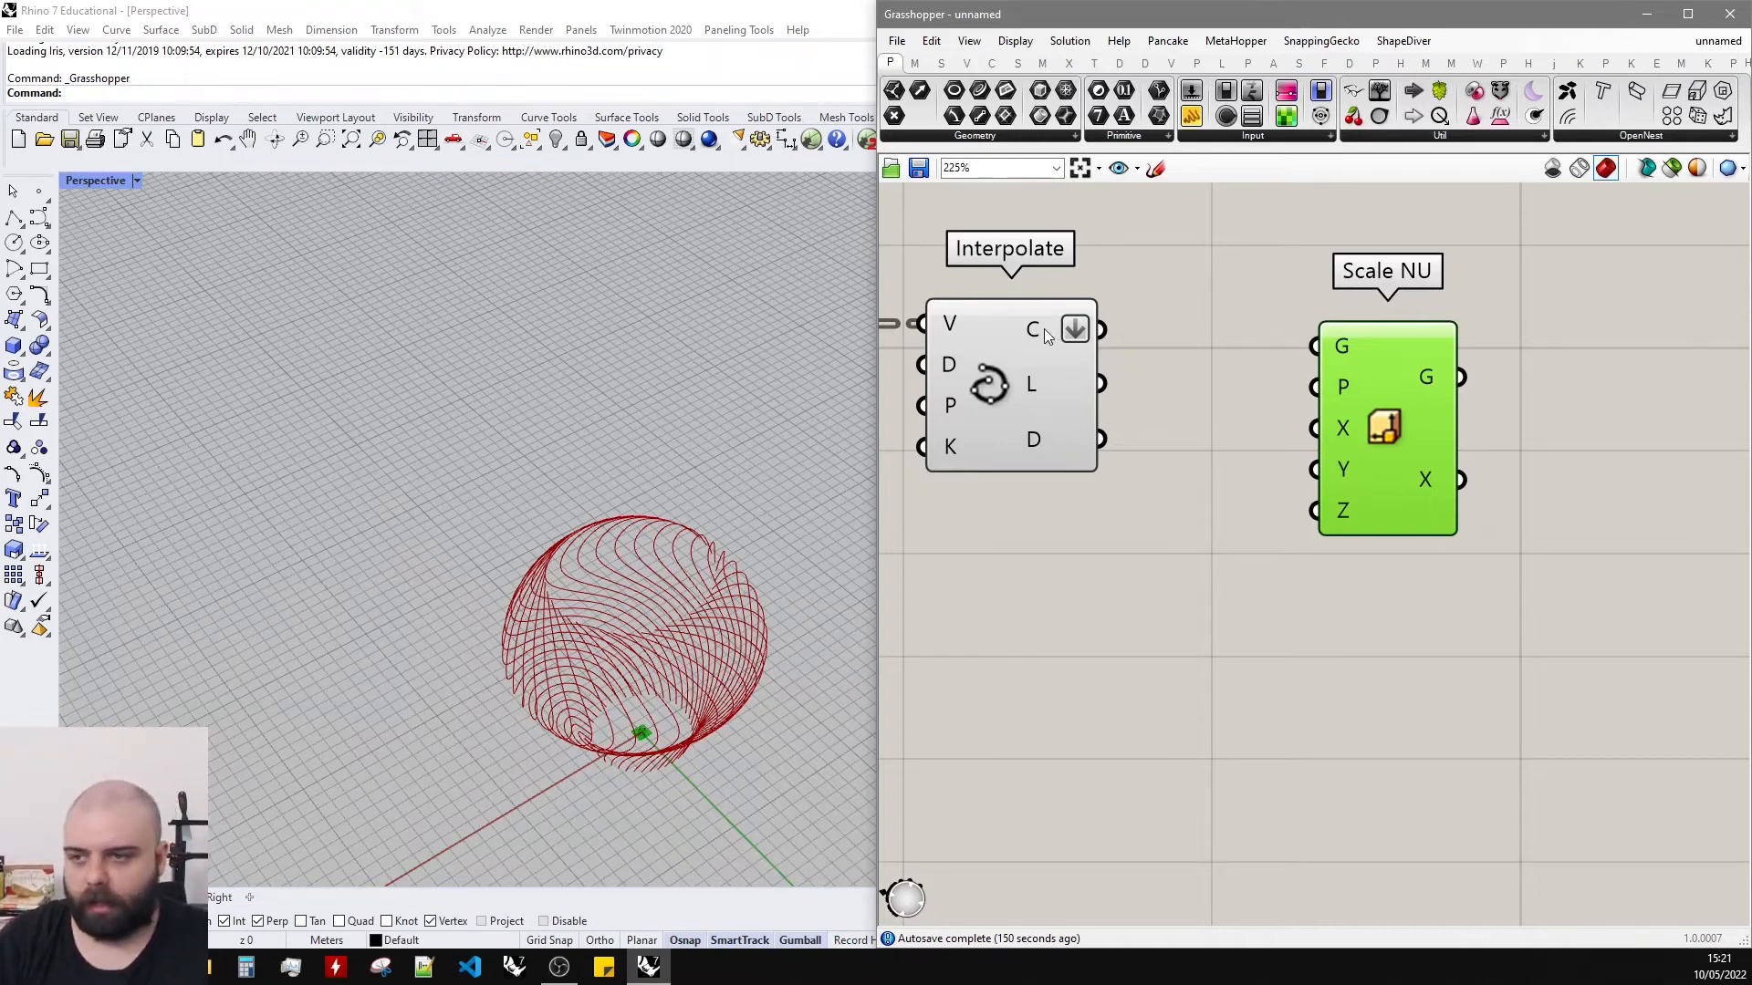
left_click_drag(1101, 330, 1313, 346)
left_click(1229, 443)
left_click_drag(1372, 457, 1556, 441)
left_click(1358, 478)
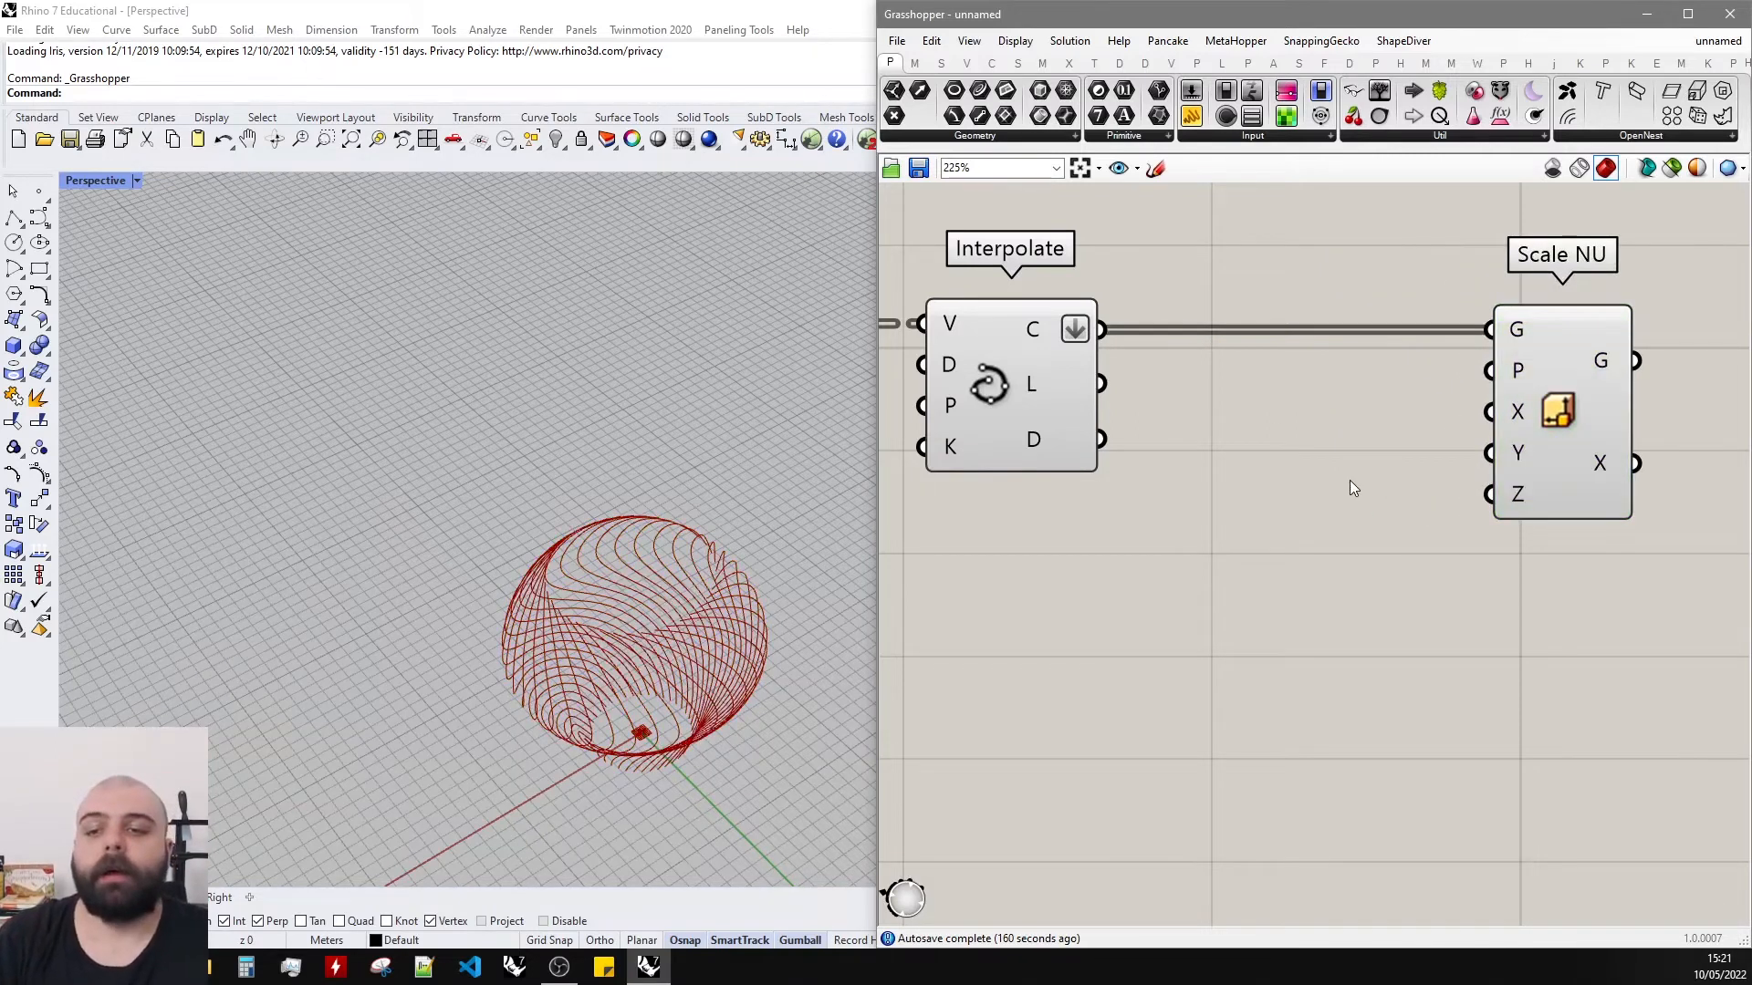
Add a number slider ranging from 0 to 1.00 and connect it to the X input of Scale NU.
scroll(1504, 453, "up", 2)
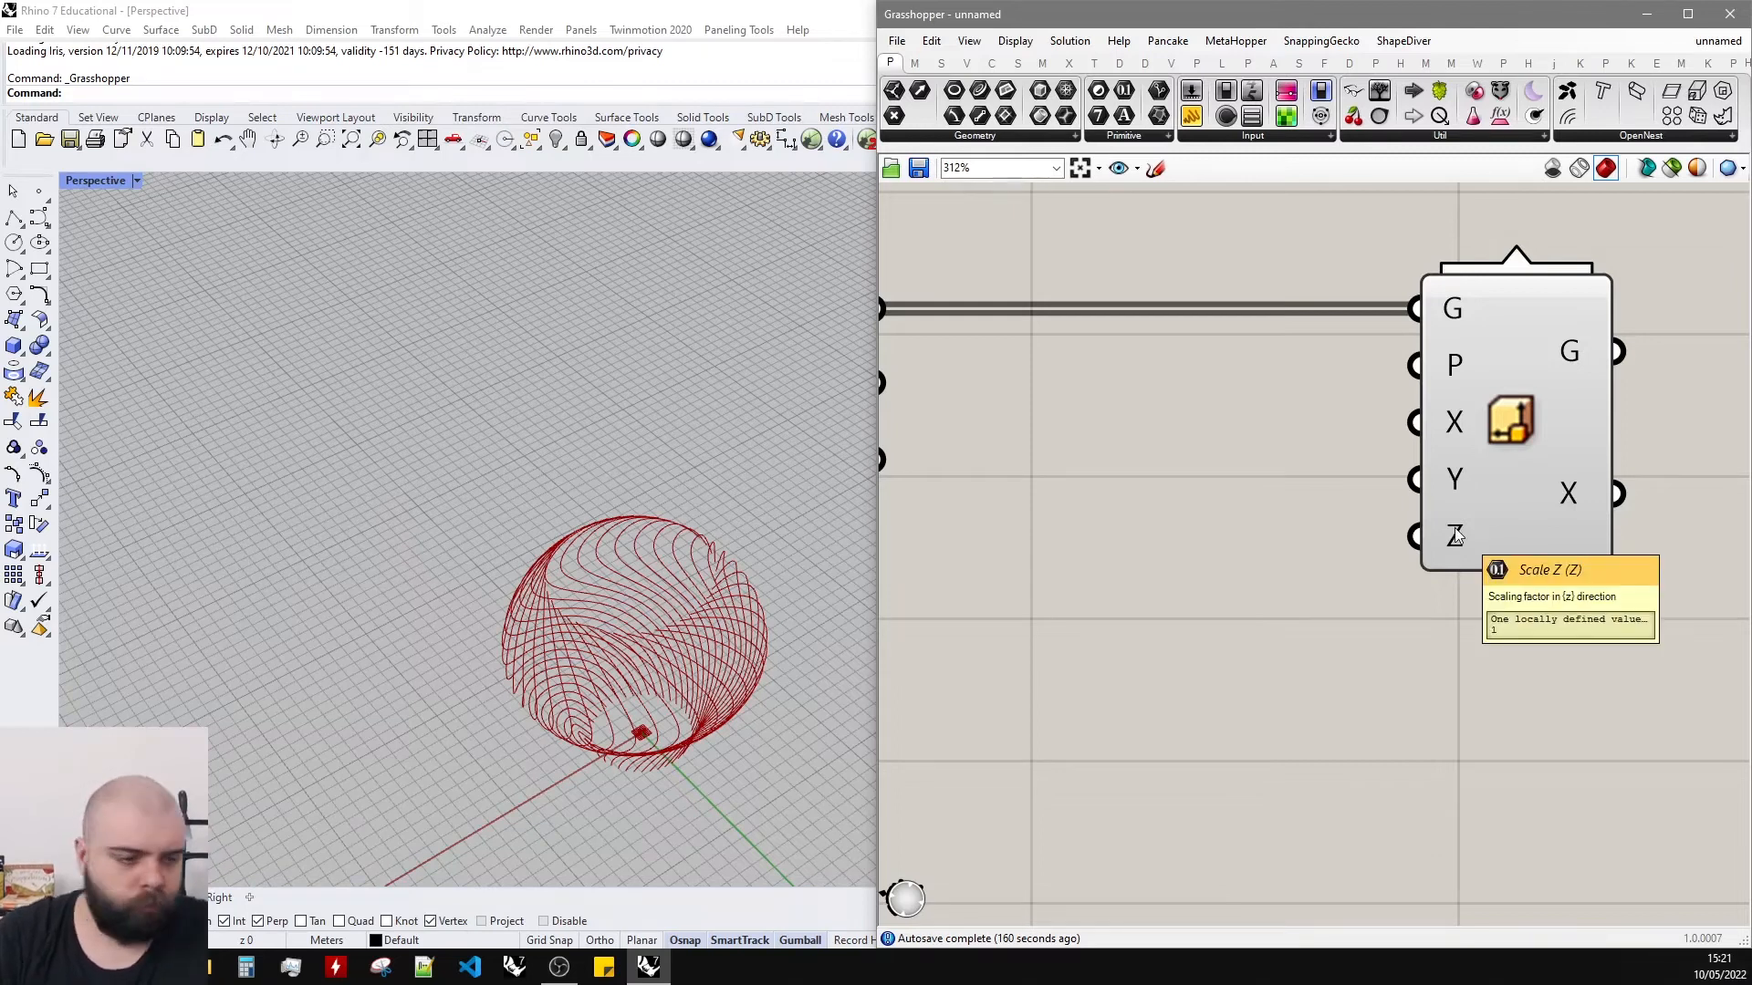
scroll(1494, 456, "down", 1)
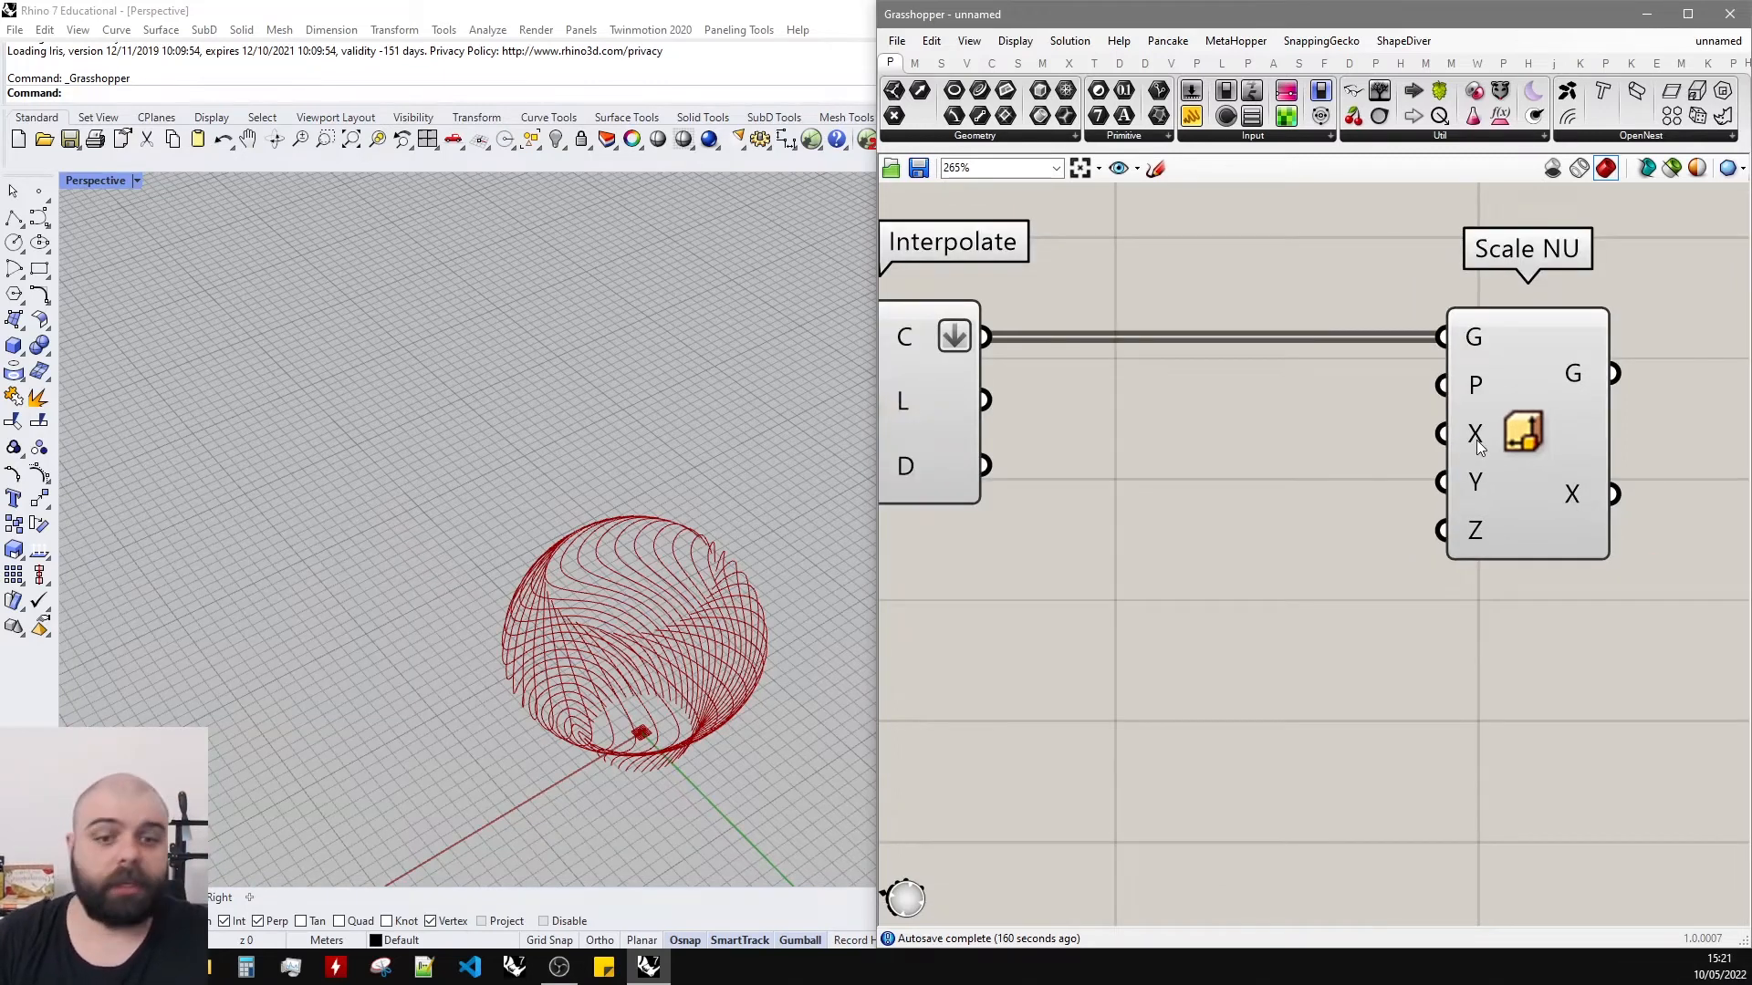
left_click_drag(1479, 445, 1505, 445)
double_click(1337, 466)
type("0<1.0")
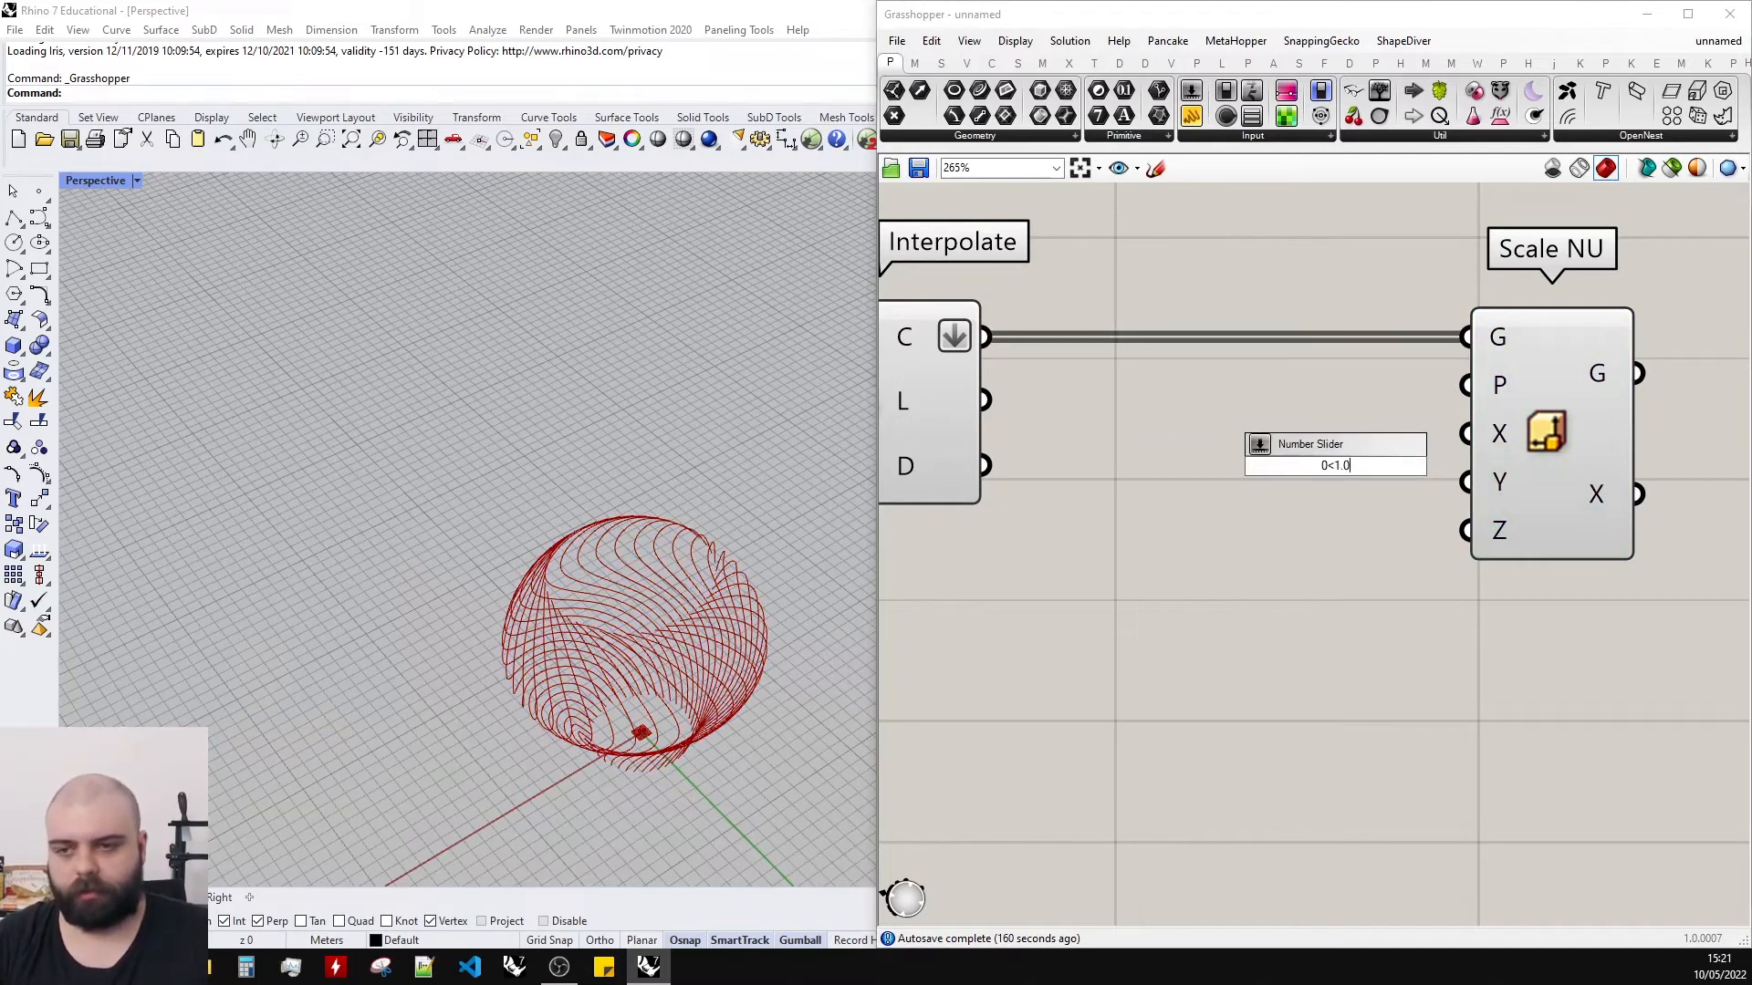
key("Return")
left_click_drag(1335, 467, 1499, 438)
scroll(1250, 452, "down", 2)
left_click_drag(1396, 453, 1503, 457)
scroll(1416, 447, "up", 3)
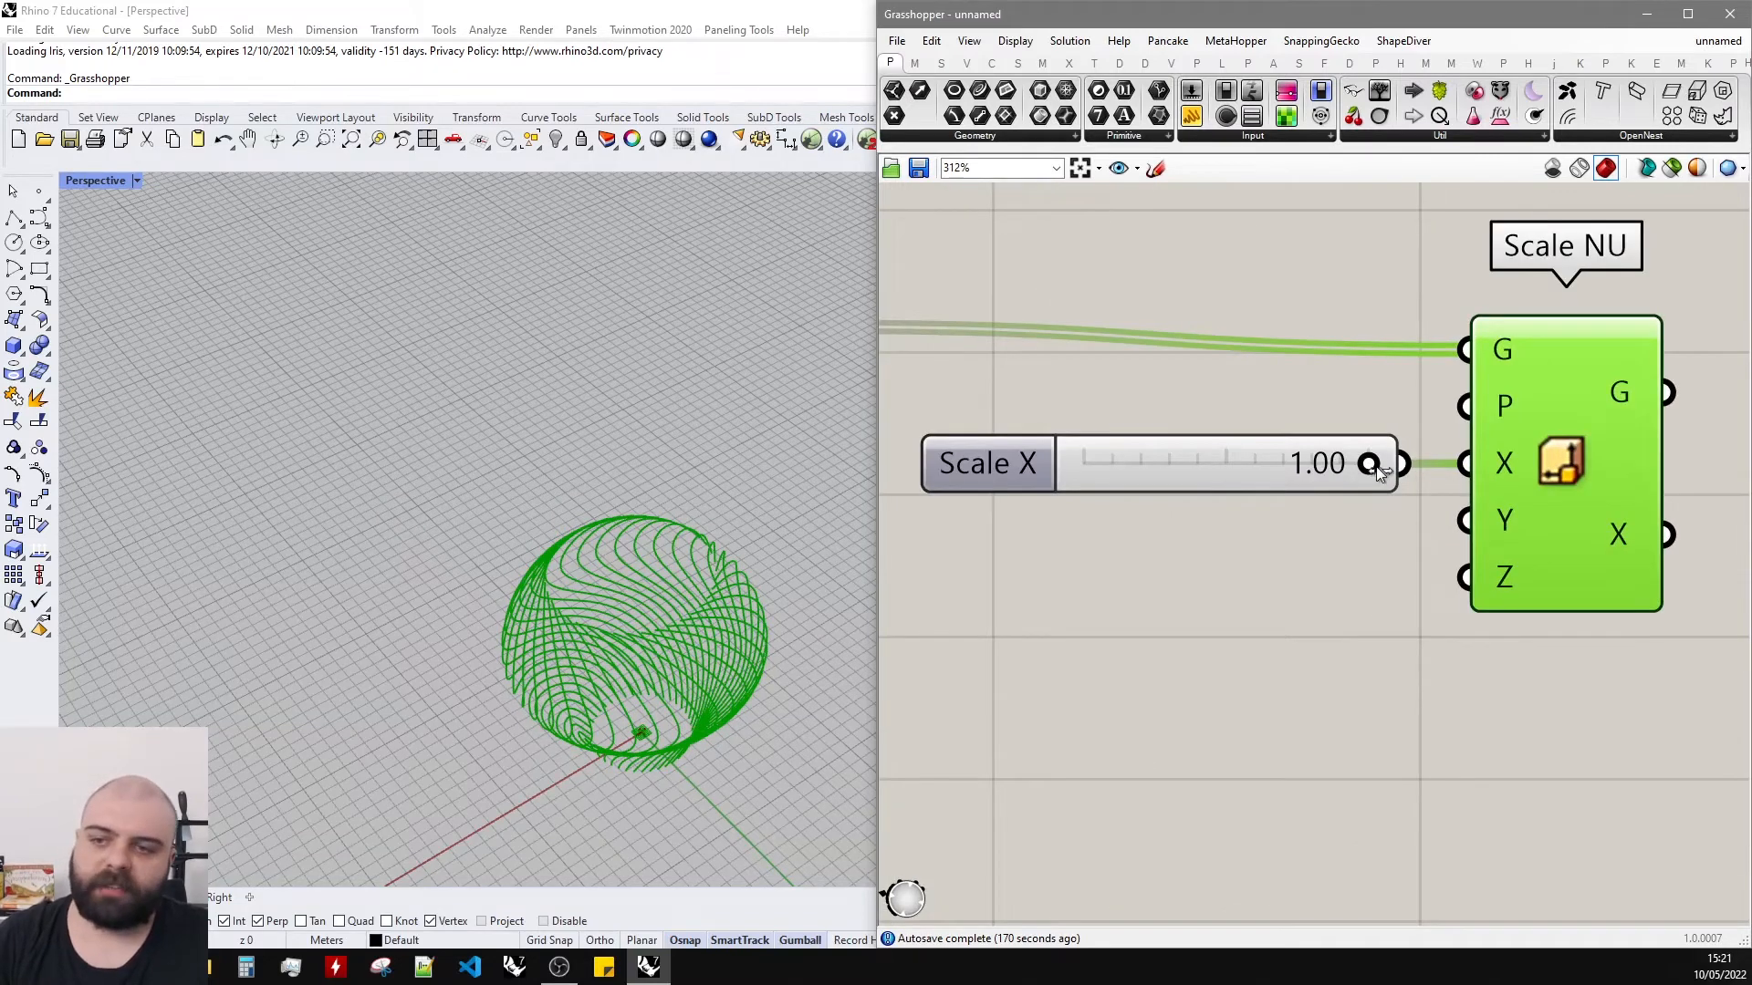
Test scaling the curves along X only by lowering the slider to 0.76.
left_click_drag(1372, 468, 1274, 469)
scroll(584, 438, "down", 7)
right_click_drag(584, 438, 478, 550)
scroll(478, 550, "up", 4)
mouse_move(1299, 488)
left_mouse_down()
mouse_move(1319, 467)
mouse_move(1369, 470)
mouse_move(1216, 490)
mouse_move(1316, 459)
left_mouse_up()
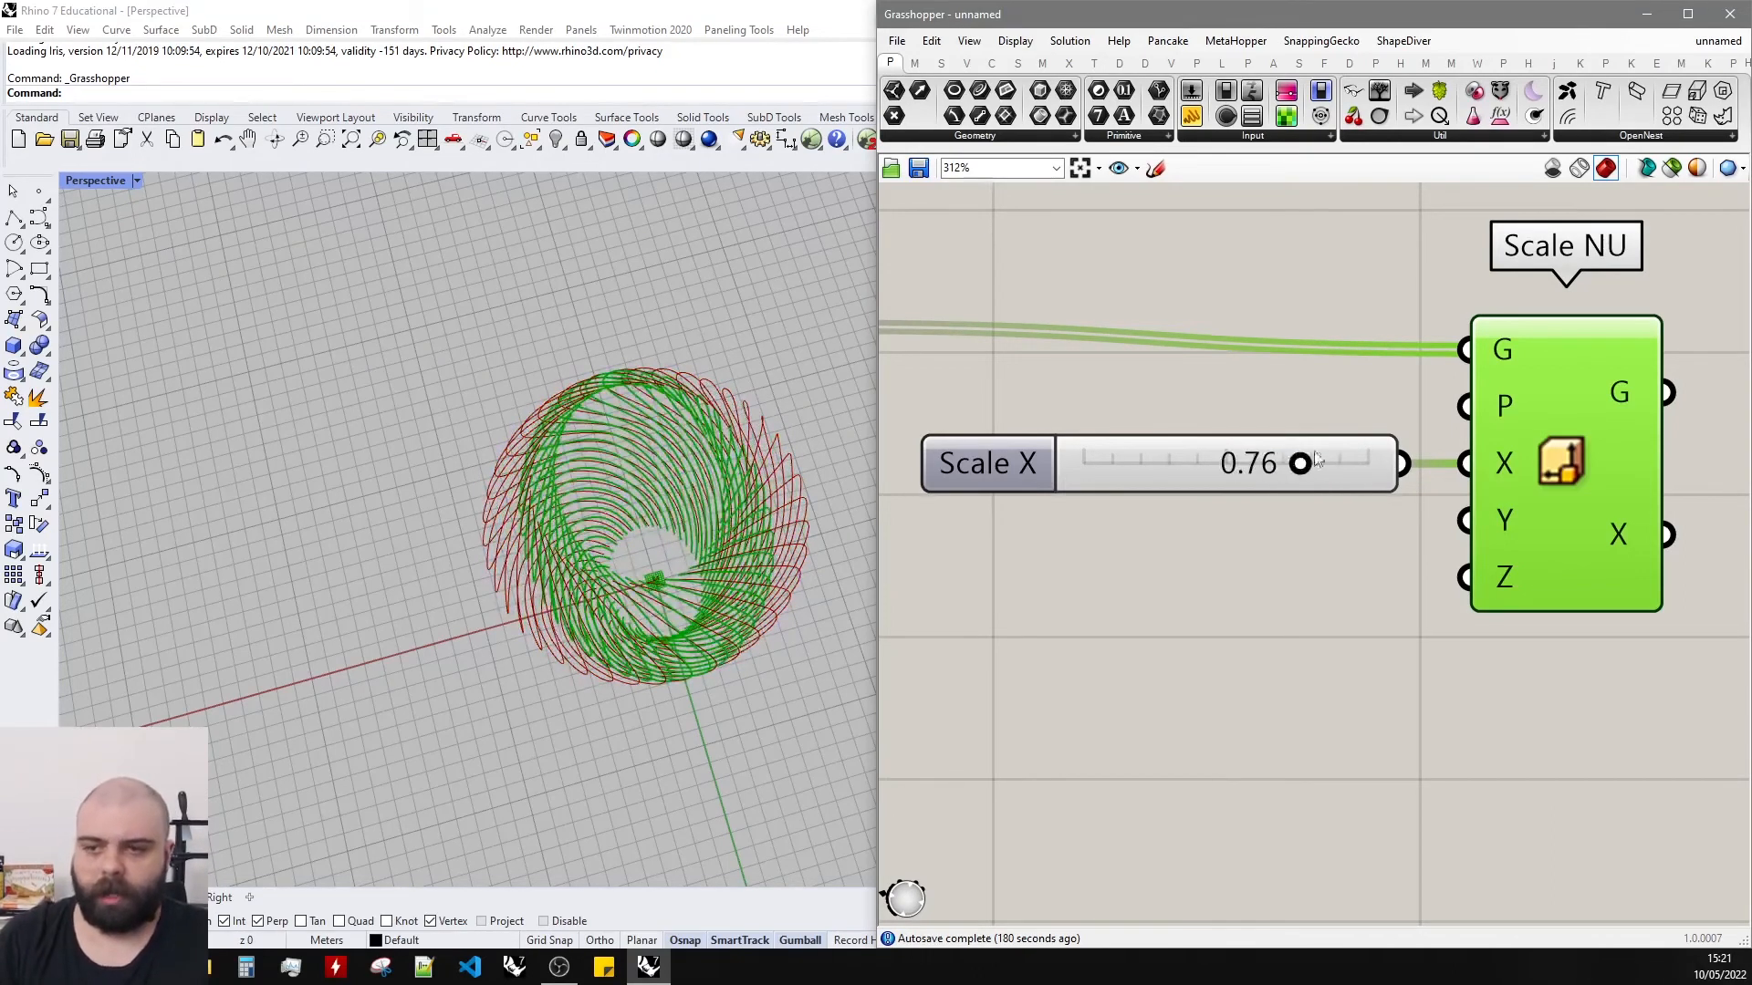
Move the slider's wire from X to the Y input of Scale NU and test a factor of 0.75.
left_click_drag(1464, 464, 1464, 520, "ctrl+shift")
mouse_move(1297, 467)
left_mouse_down()
mouse_move(1185, 462)
mouse_move(1353, 461)
mouse_move(1294, 463)
left_mouse_up()
scroll(638, 456, "down", 5)
right_click_drag(694, 456, 743, 420)
Move the slider's wire to the Z input of Scale NU and test scaling the vase's height.
left_click_drag(1464, 520, 1464, 577, "ctrl+shift")
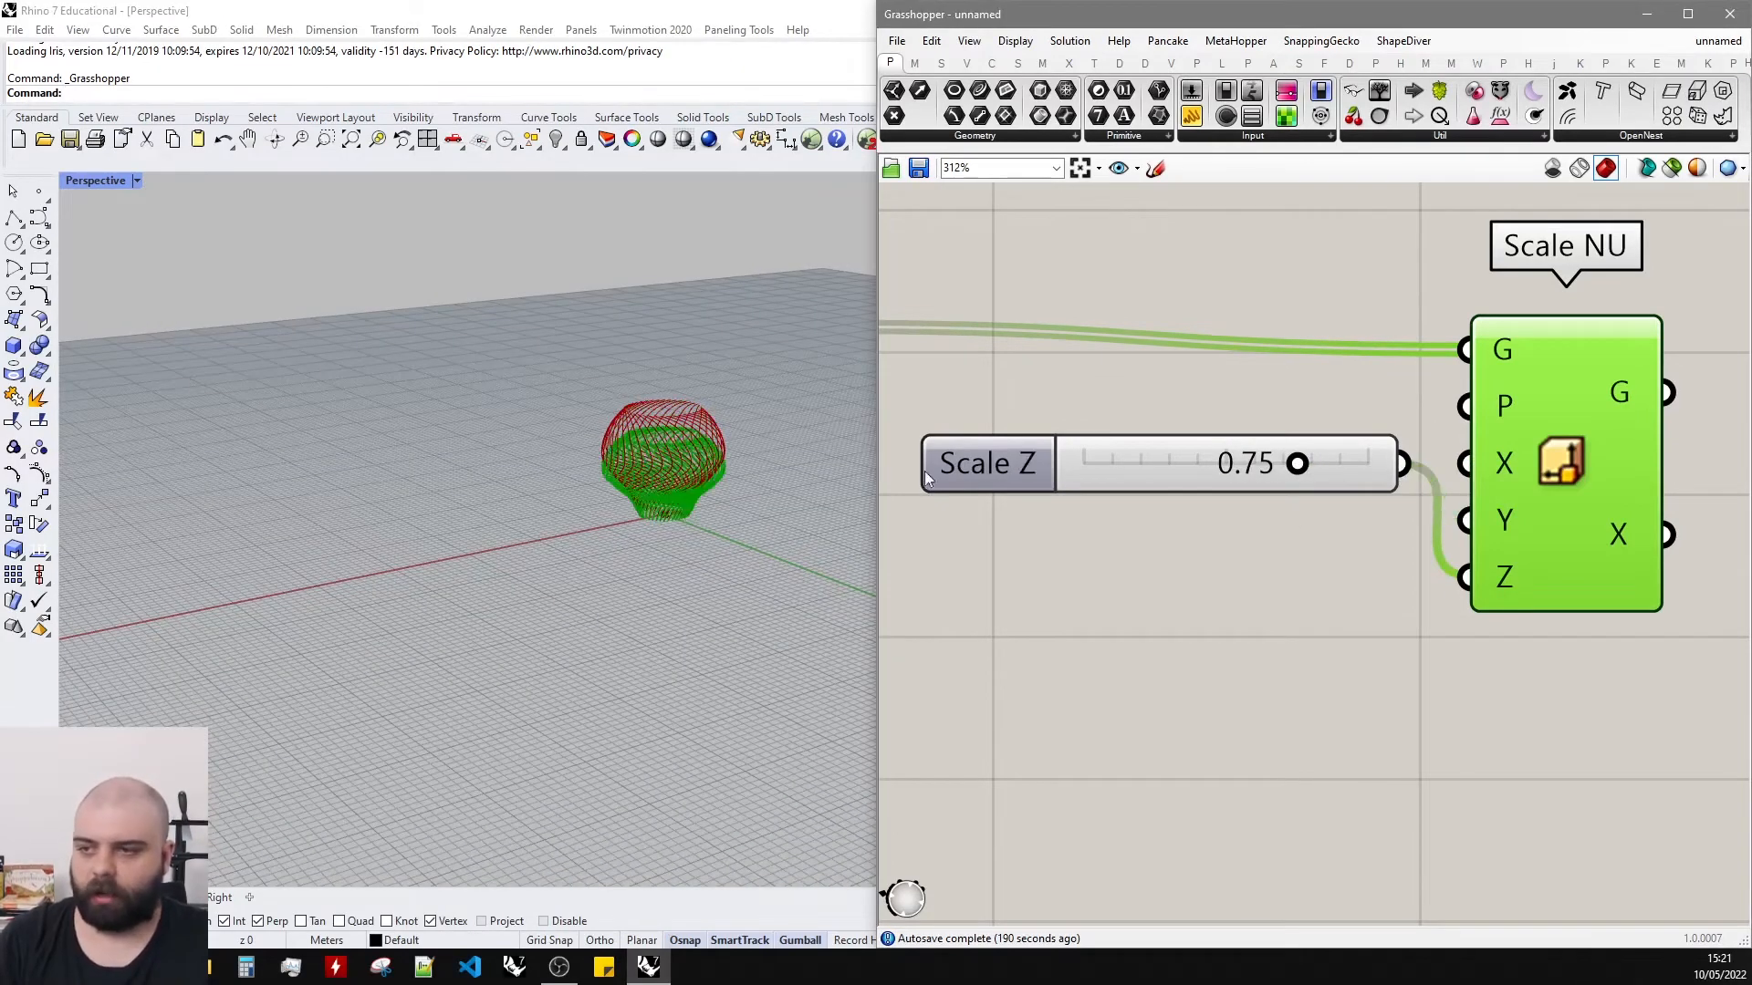
mouse_move(1298, 464)
left_mouse_down()
mouse_move(1204, 477)
mouse_move(1369, 463)
mouse_move(1288, 463)
left_mouse_up()
scroll(730, 387, "down", 2)
right_click_drag(730, 387, 720, 543)
Connect the 0.72 slider to both the X and Y inputs of Scale NU, leaving Z unwired.
scroll(1154, 498, "up", 2)
left_click_drag(1361, 407, 1295, 462)
scroll(1405, 447, "down", 2)
left_click_drag(1484, 473, 1592, 438, "ctrl")
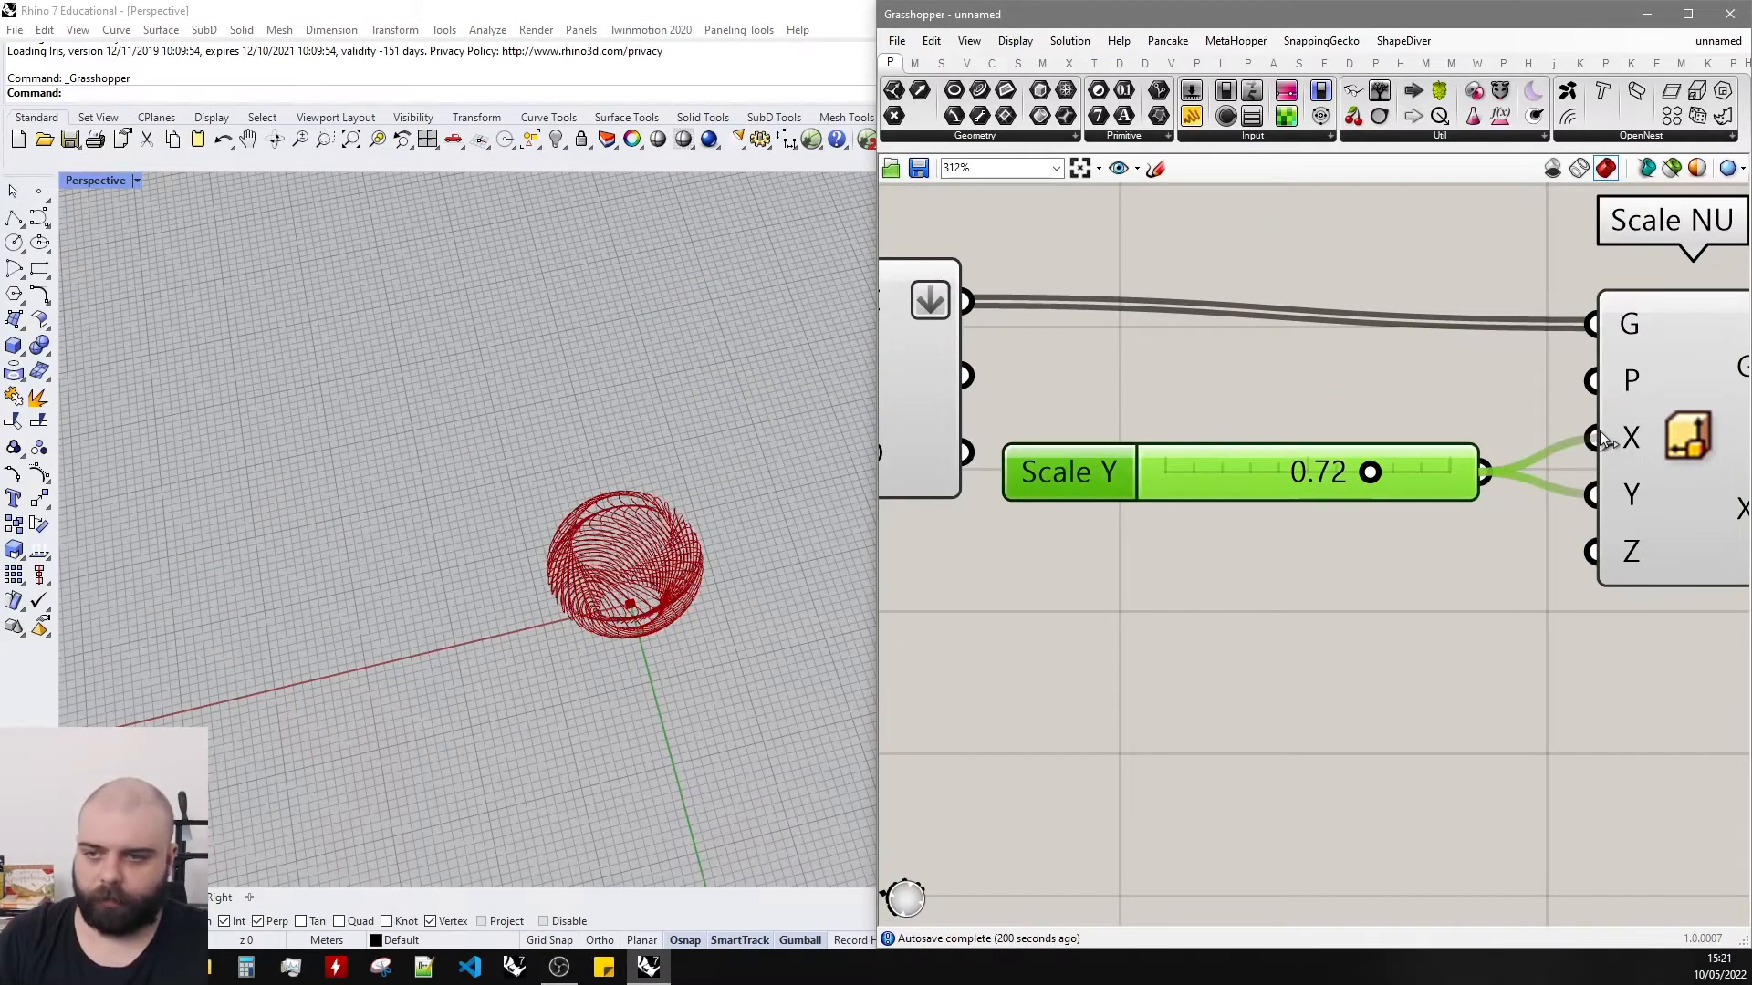
Inspect the uniformly narrowed curves and set the shared X and Y scale factor to 0.94.
scroll(695, 414, "down", 2)
scroll(618, 392, "up", 5)
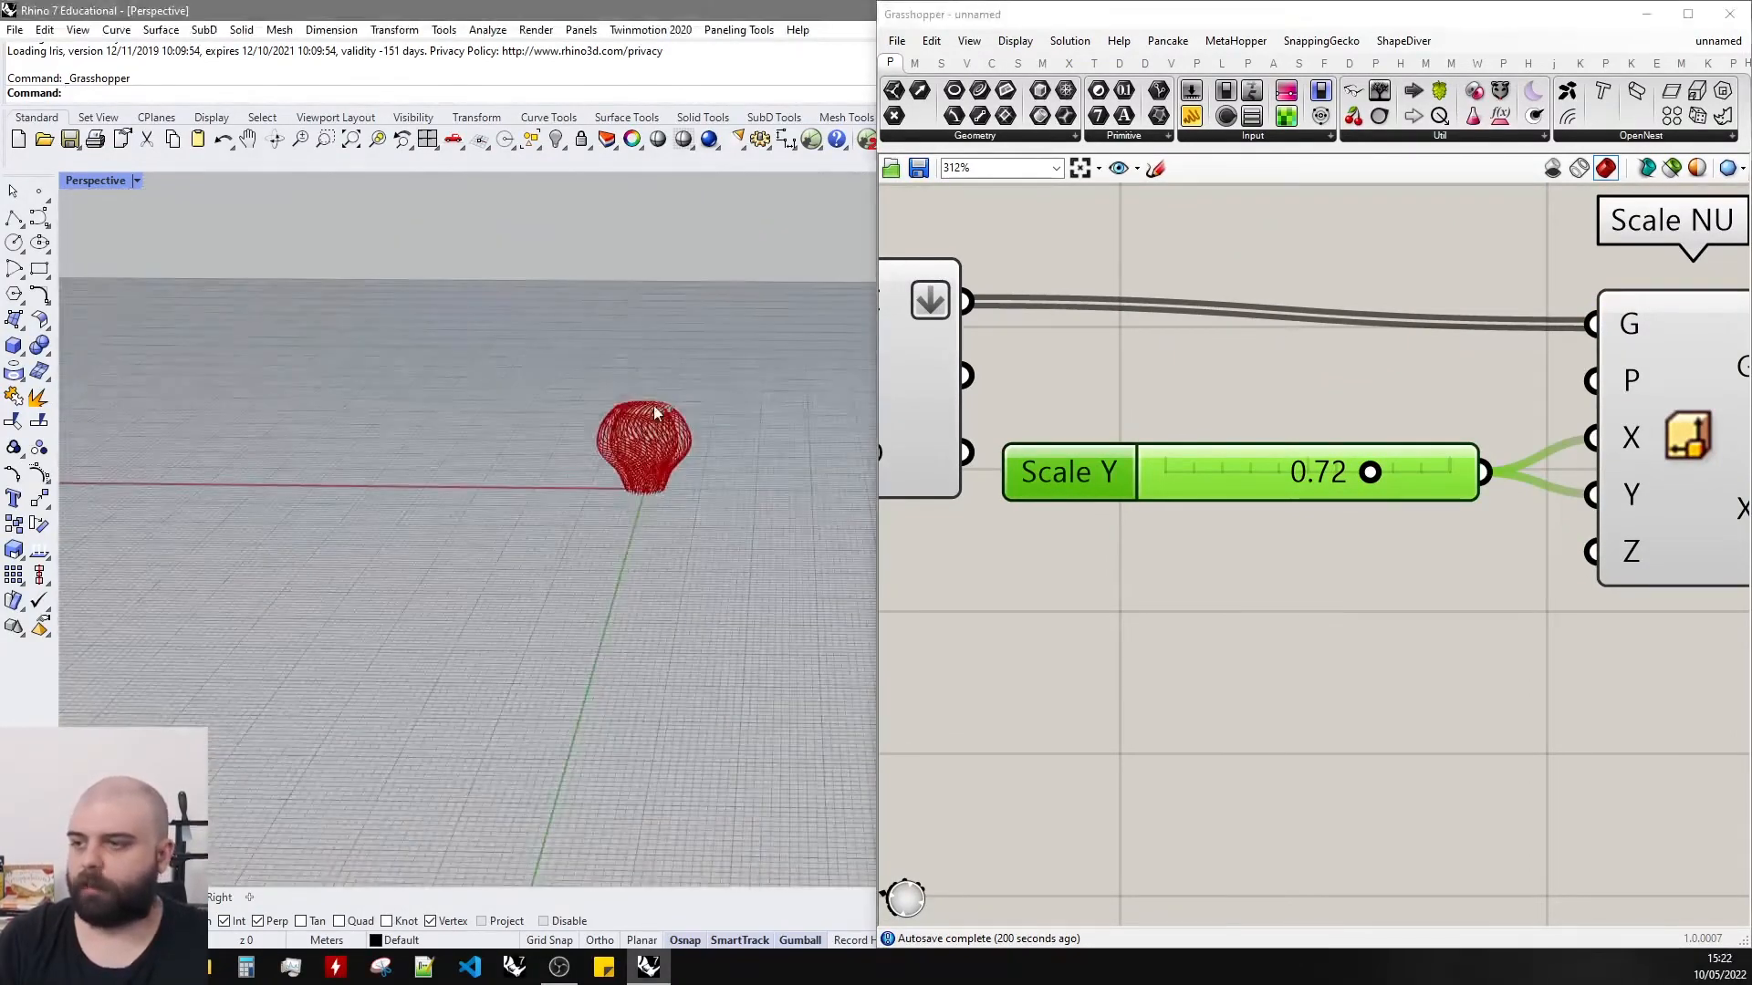
scroll(656, 511, "down", 3)
right_click_drag(653, 410, 653, 534)
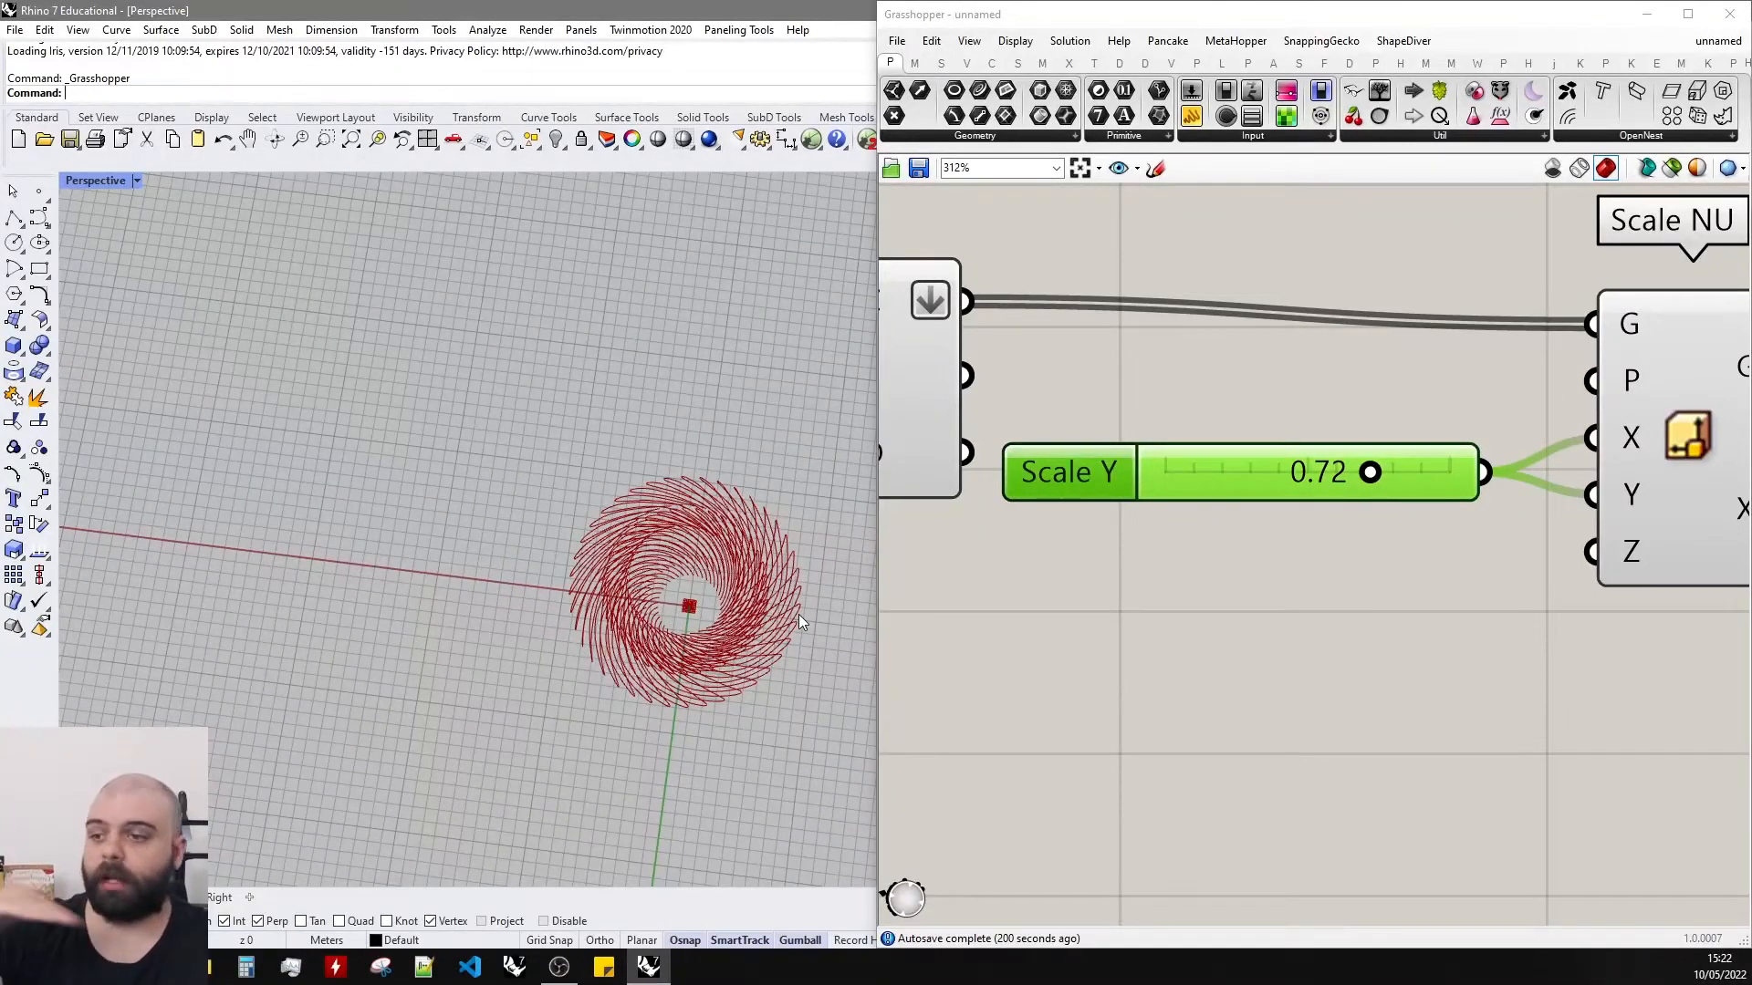
scroll(1371, 471, "up", 1)
left_click_drag(1371, 472, 1434, 483)
scroll(1576, 496, "down", 5)
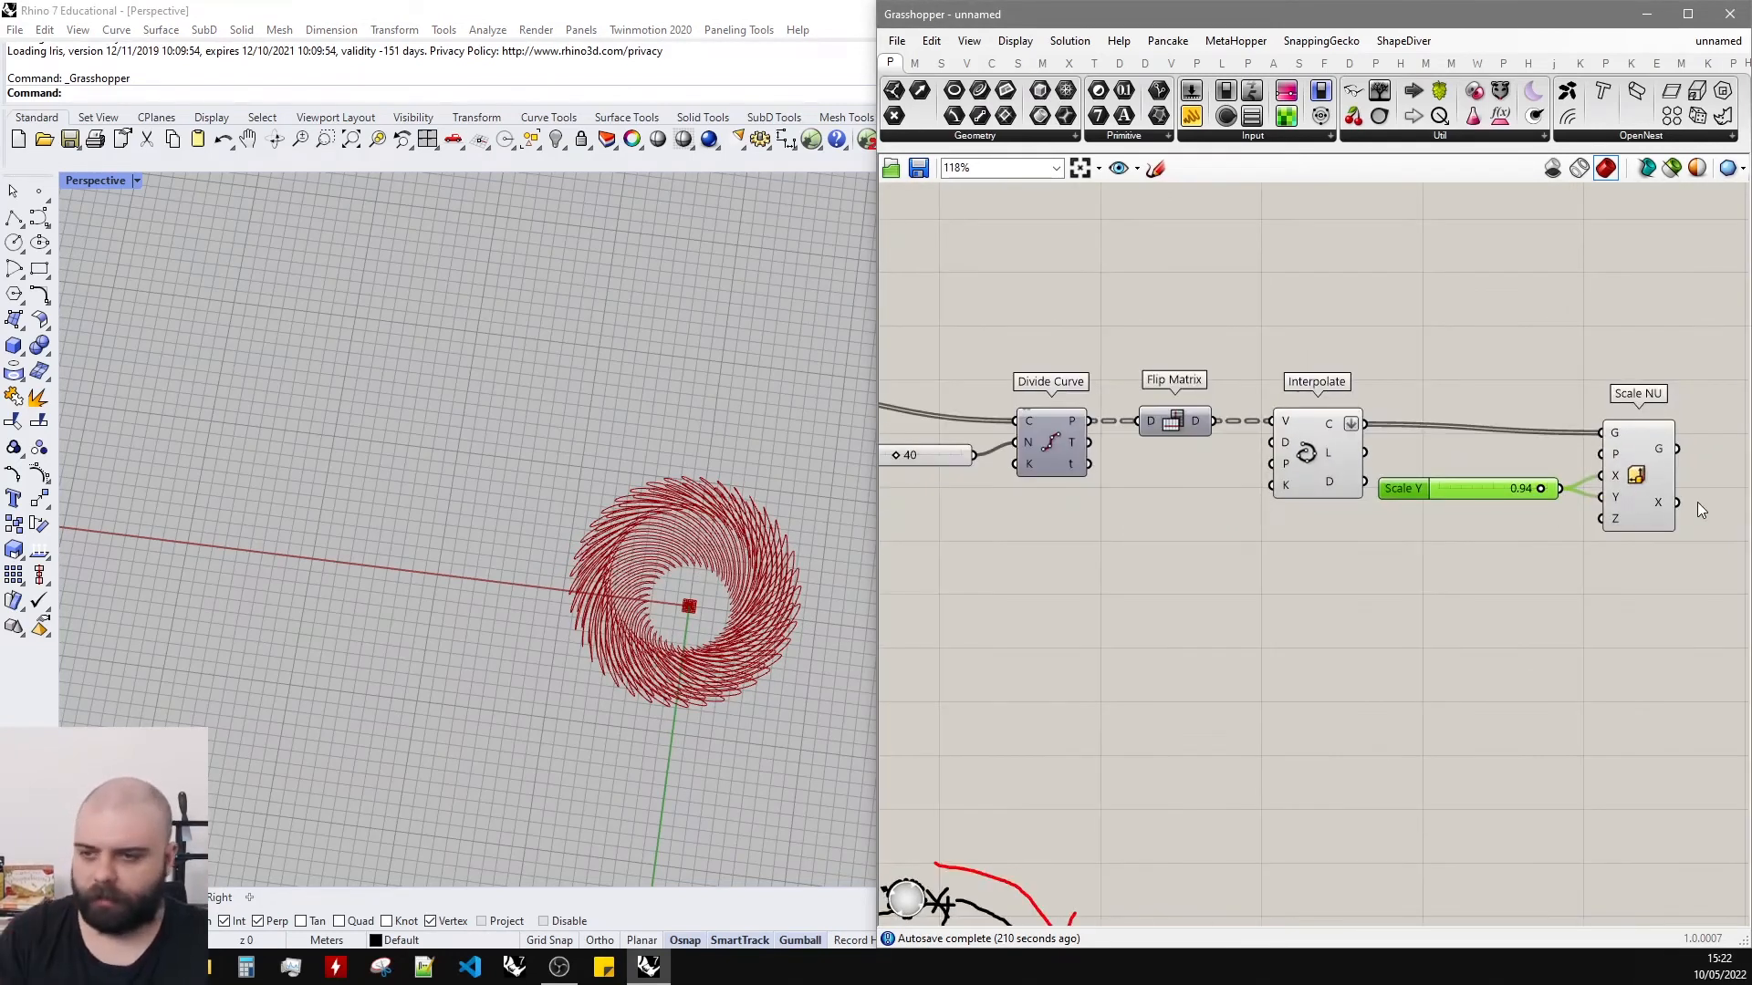
Set the Domain end slider of Construct Domain to 0 and examine the original and scaled curve pairs up close.
scroll(1343, 475, "up", 4)
scroll(1131, 593, "up", 4)
left_click_drag(1271, 727, 1184, 727)
scroll(661, 550, "down", 2)
scroll(746, 571, "up", 3)
scroll(746, 571, "down", 3)
right_click_drag(746, 571, 671, 374)
scroll(693, 420, "up", 6)
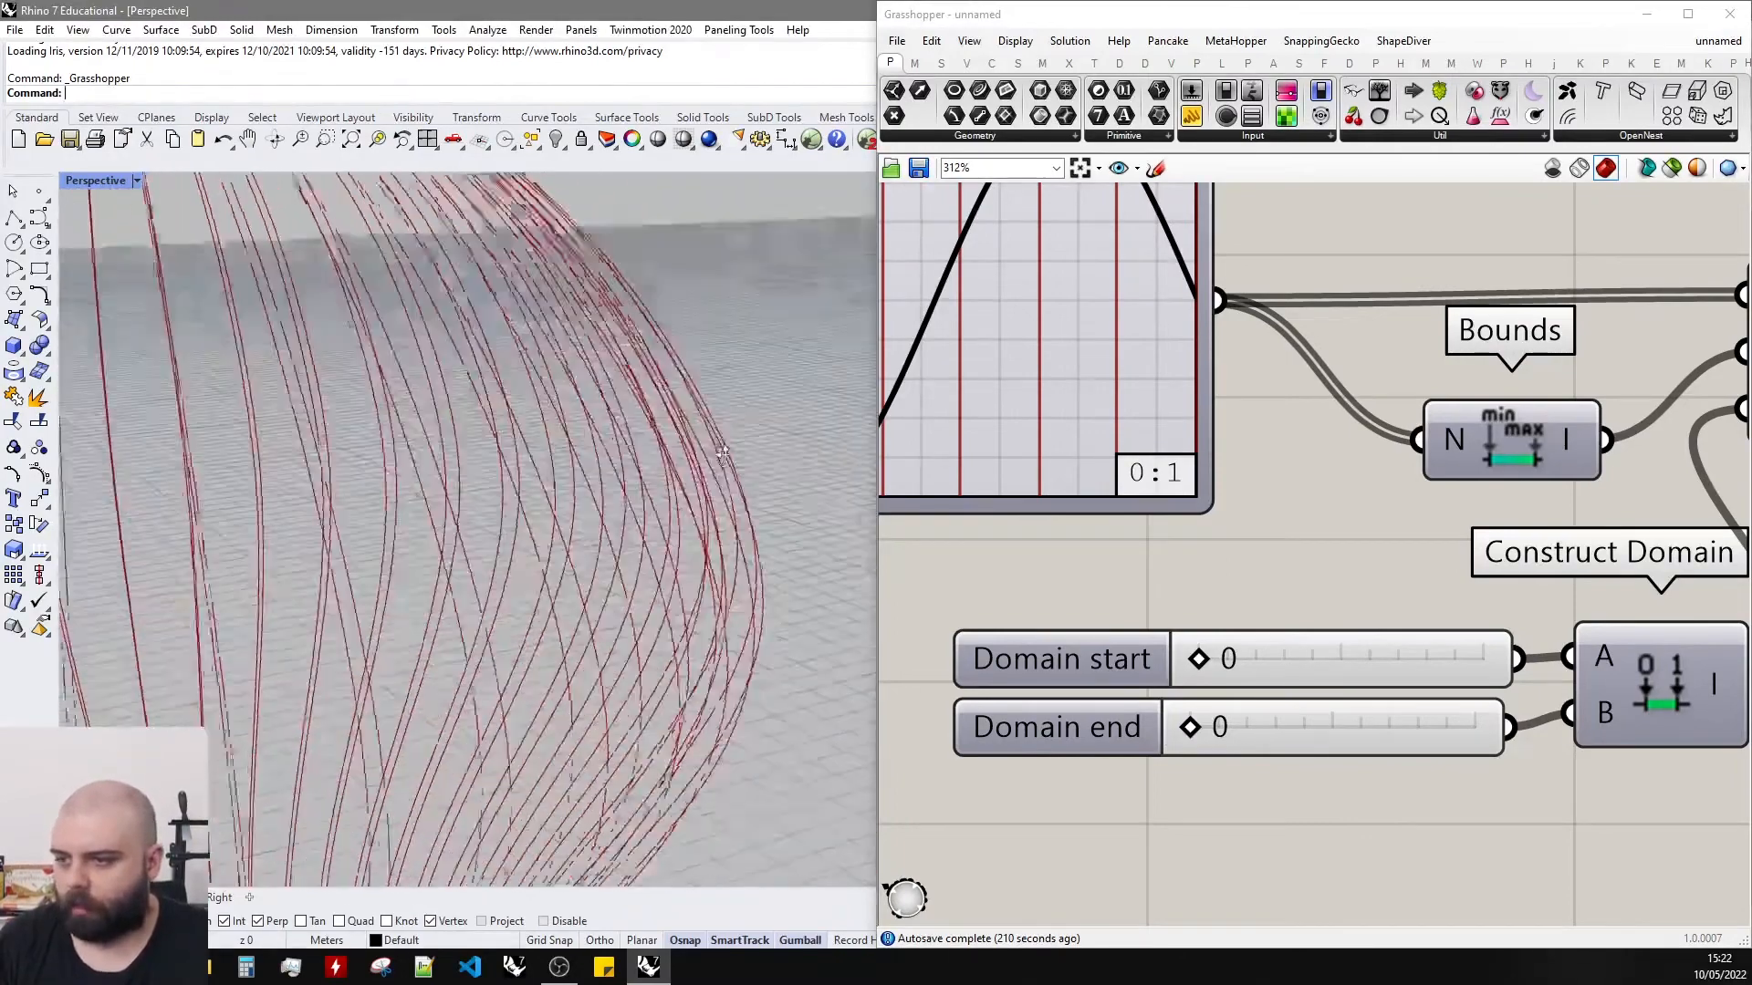
right_click_drag(717, 458, 743, 475)
right_click_drag(501, 429, 551, 387)
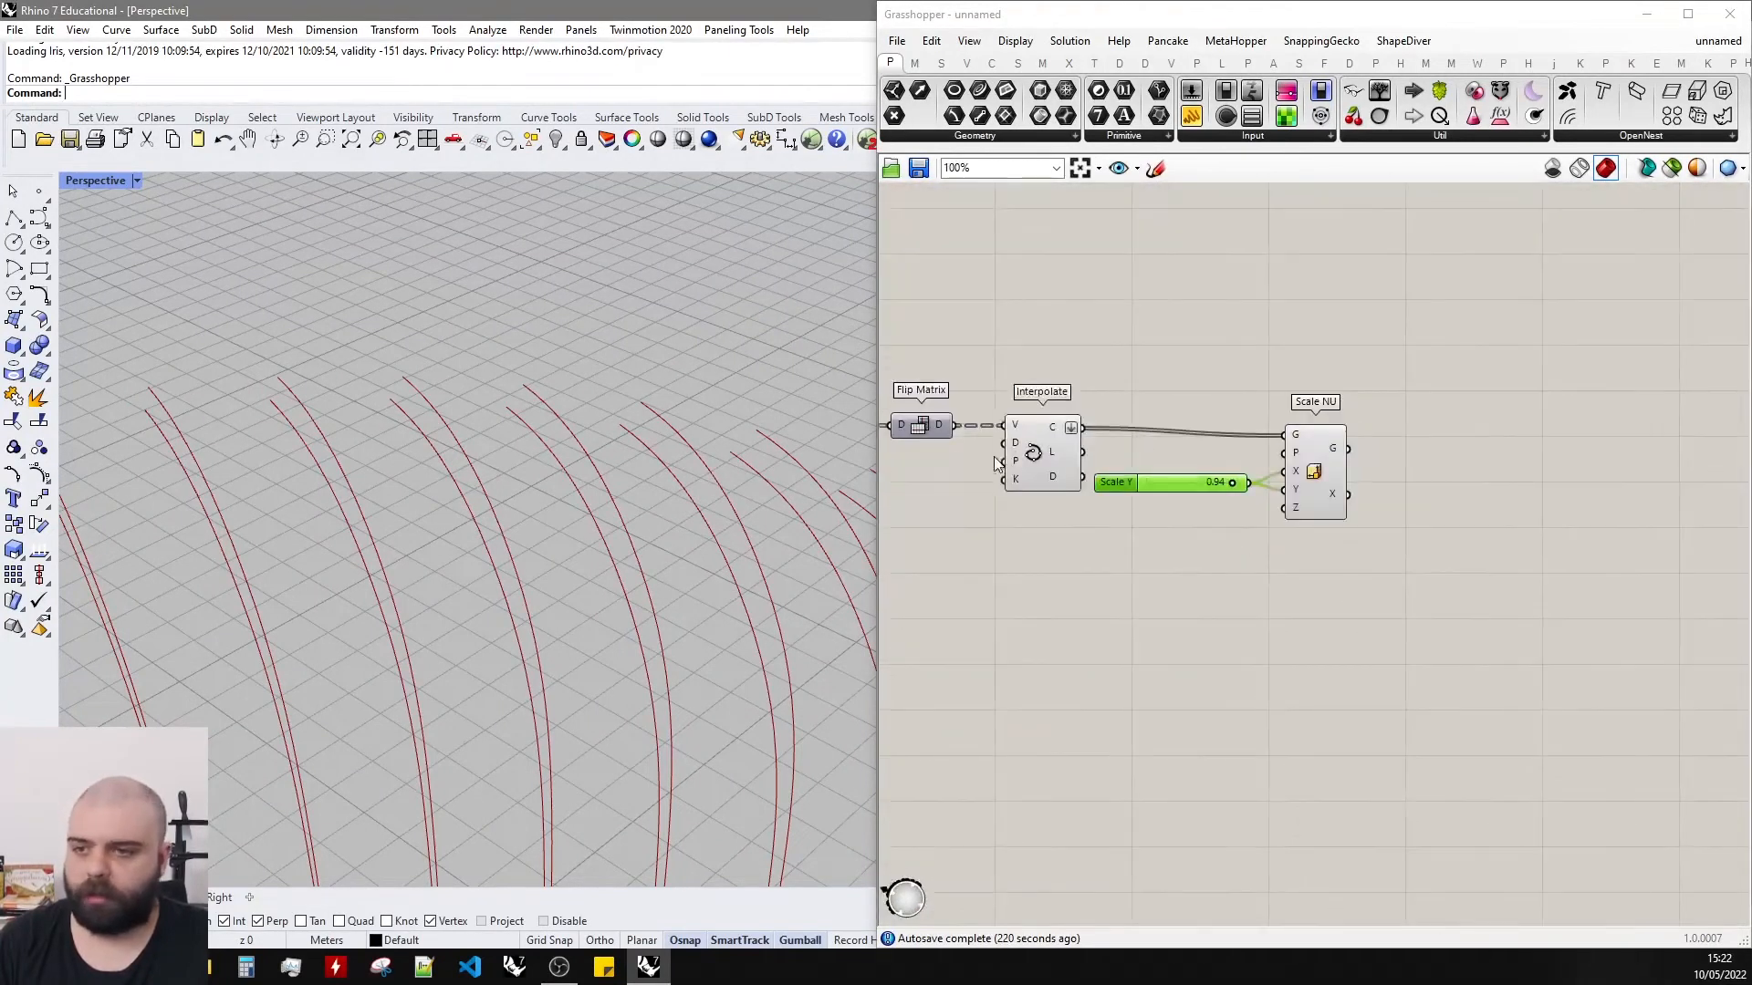
Highlight the Interpolate curves in the viewport and set the shared X and Y scale factor to 0.86.
left_click(1058, 451)
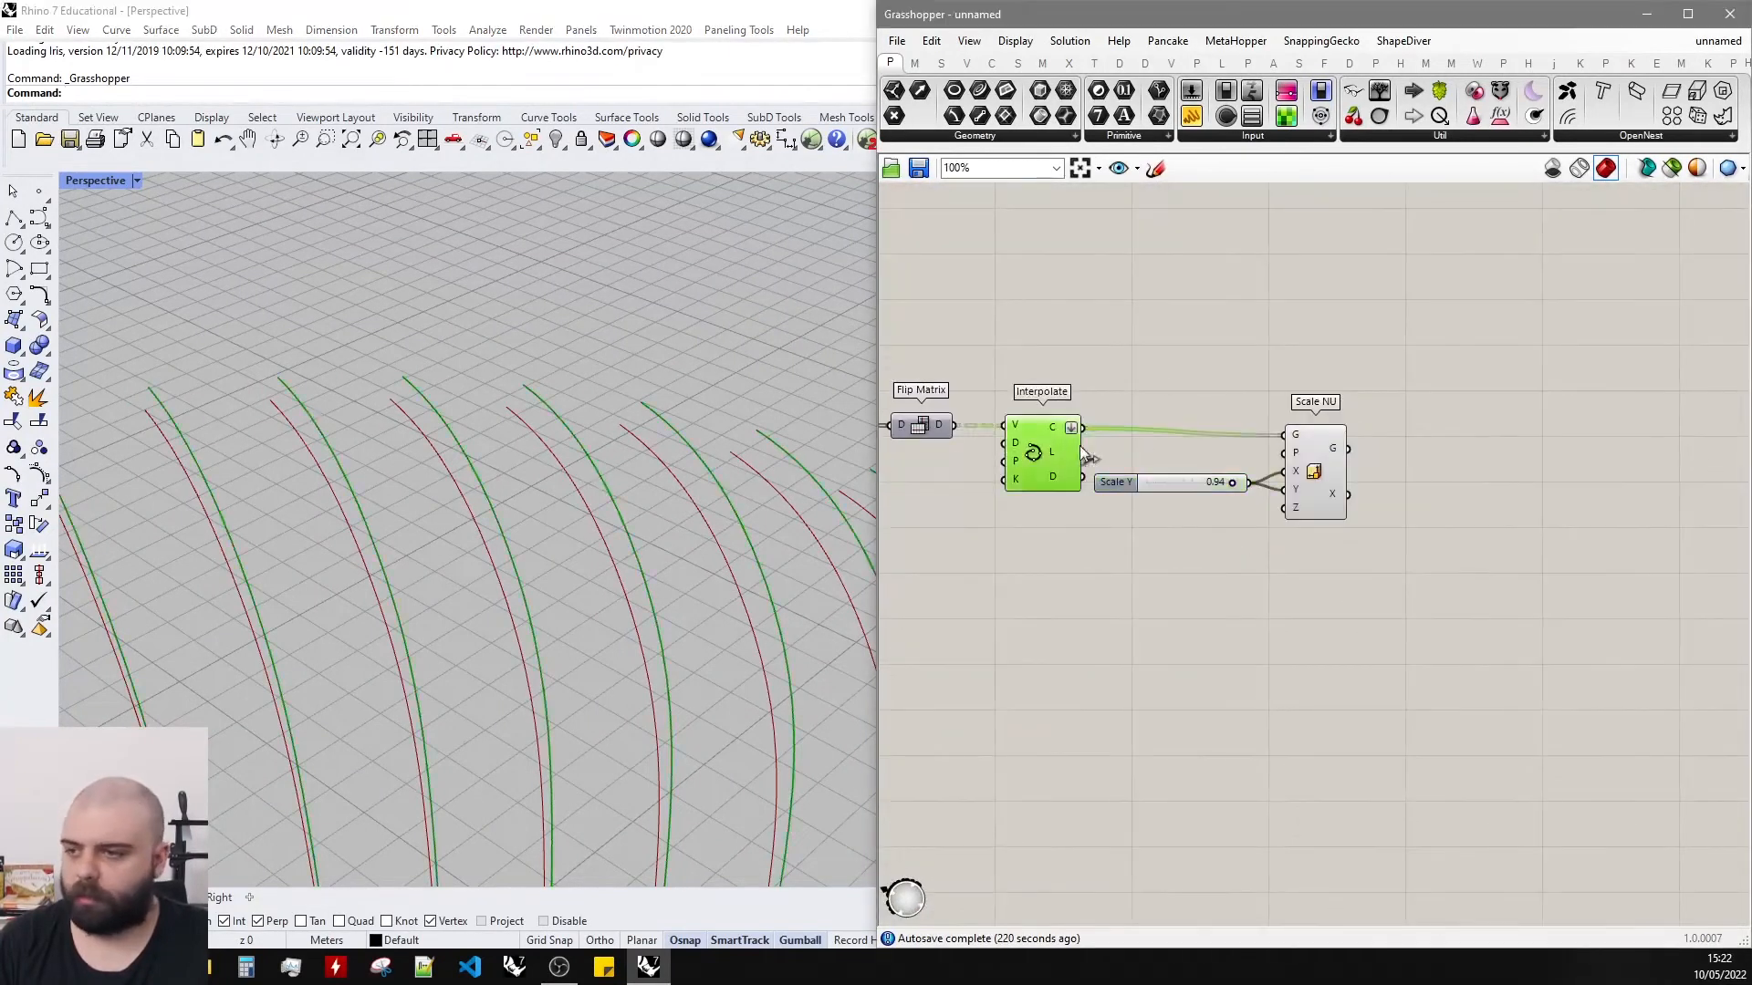
left_click(1122, 511)
scroll(1248, 570, "up", 3)
mouse_move(1280, 557)
left_mouse_down()
mouse_move(1246, 560)
mouse_move(1271, 554)
left_mouse_up()
scroll(1190, 626, "down", 5)
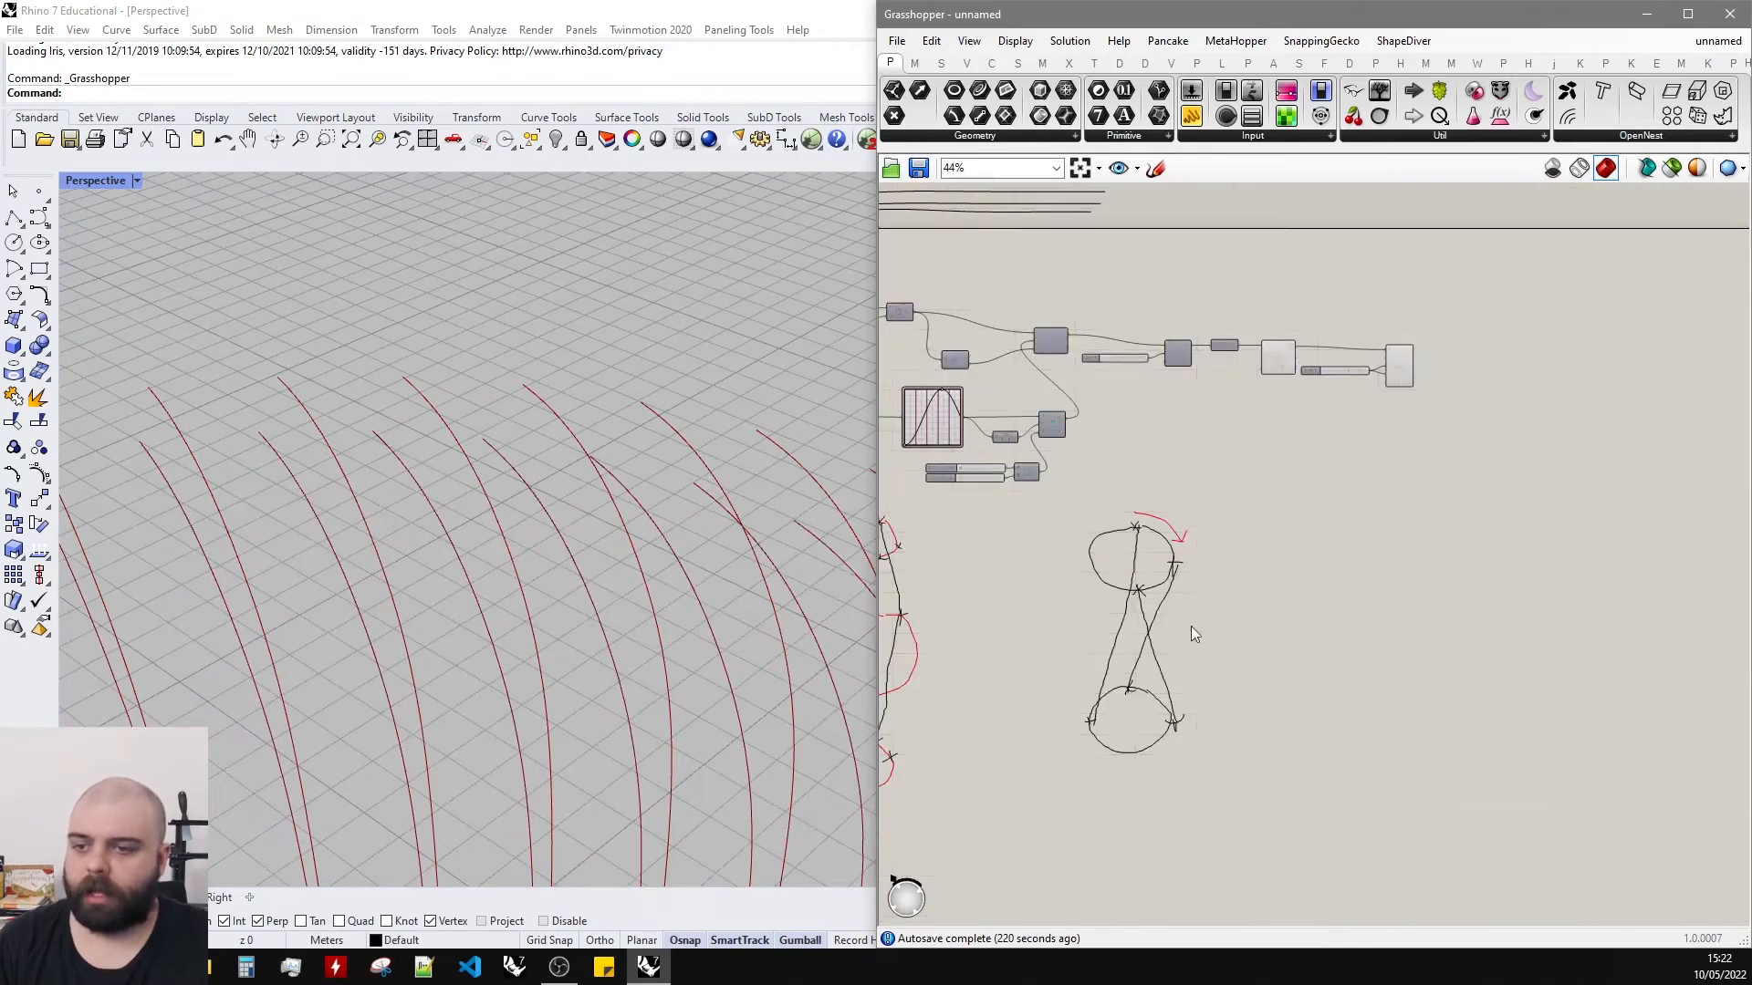
scroll(1323, 341, "up", 2)
scroll(1325, 344, "up", 3)
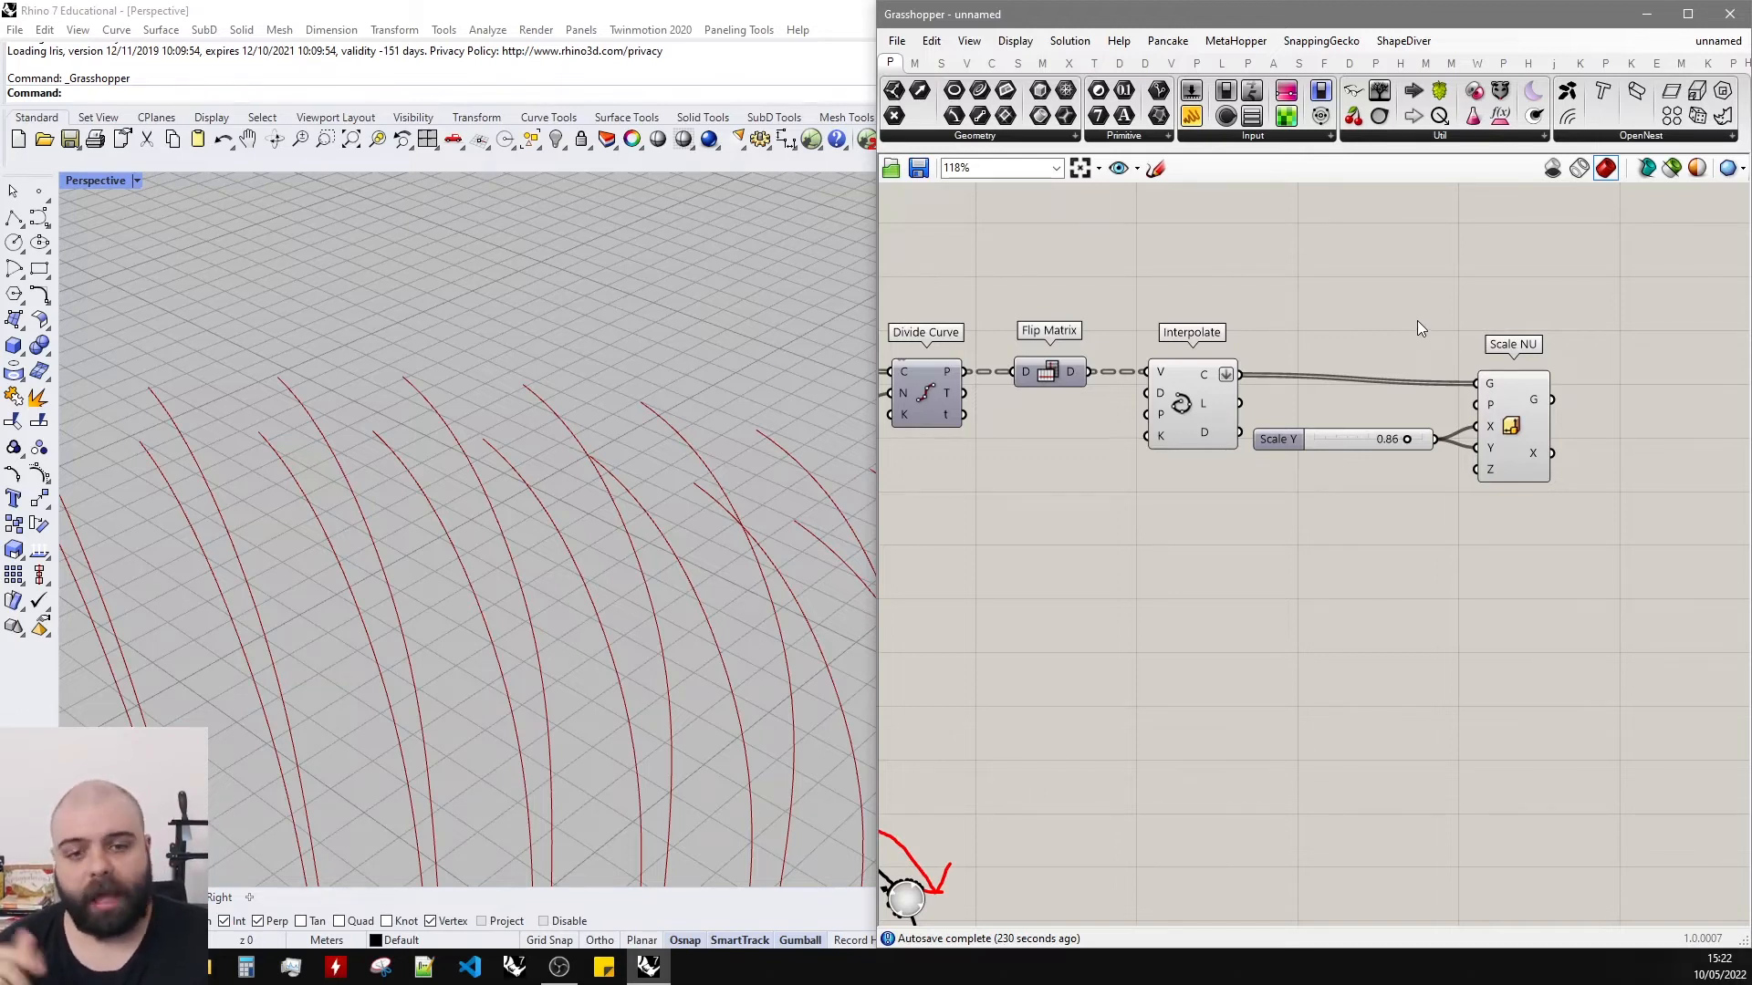
scroll(1234, 572, "down", 1)
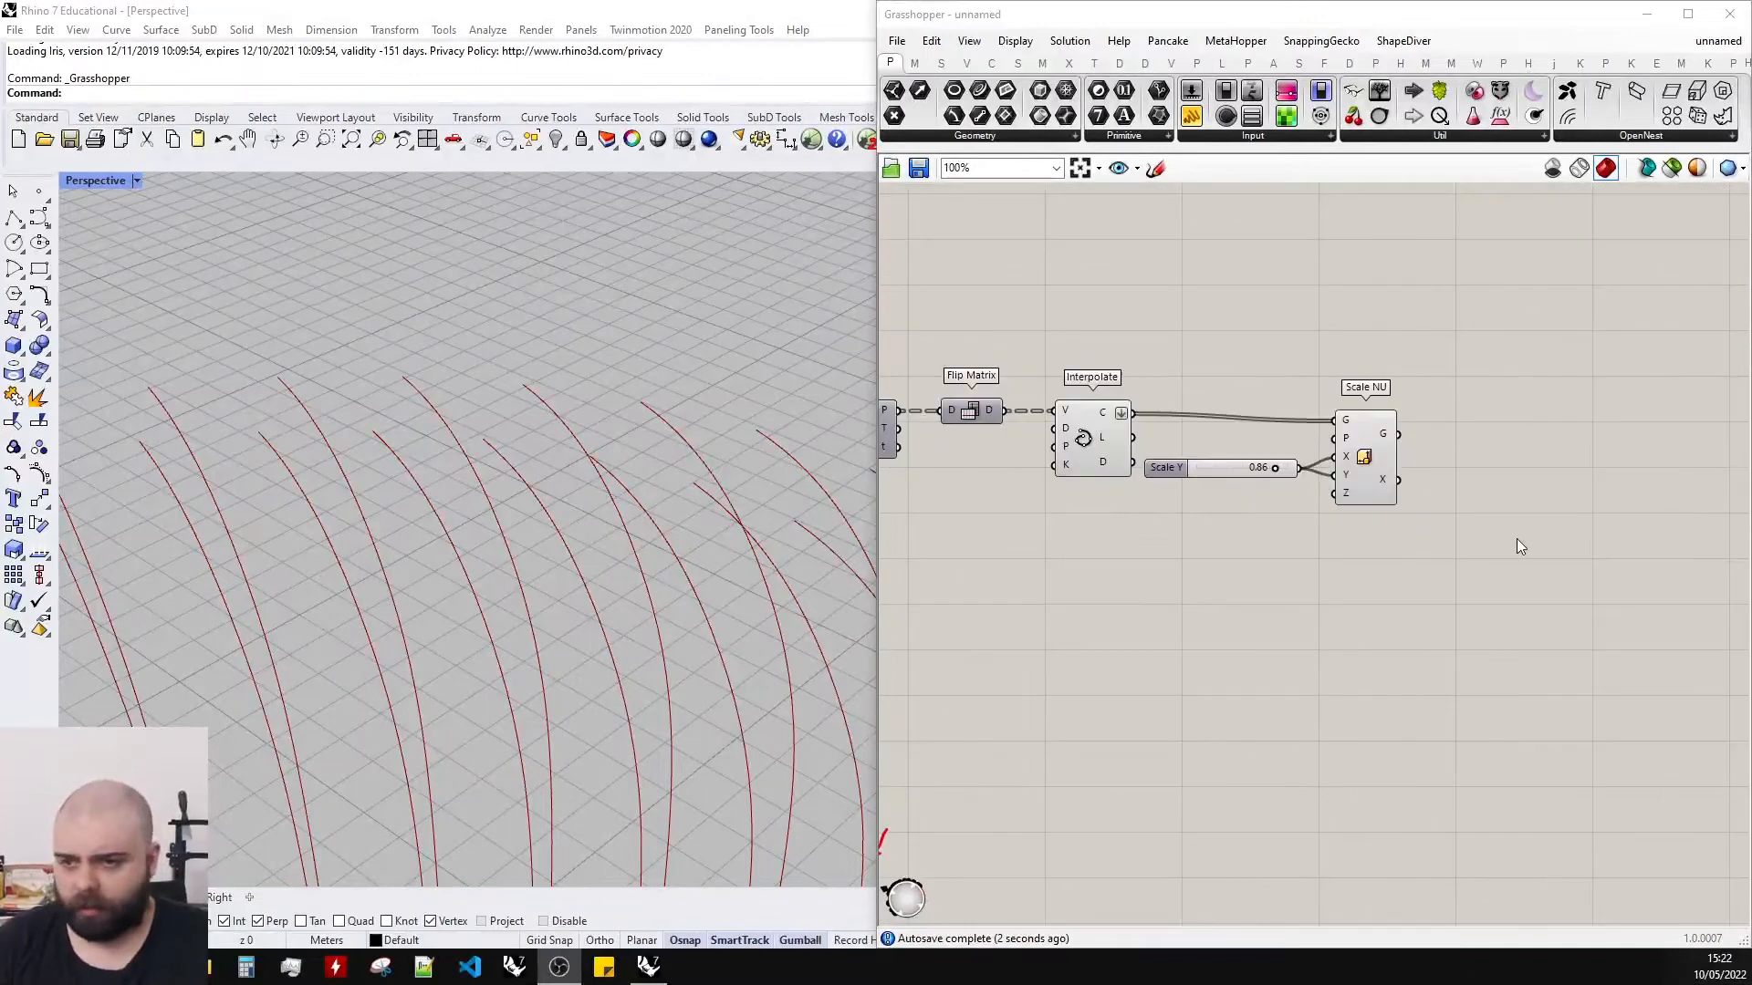
Add a Rotate component and feed it the scaled curves from Scale NU's G output.
double_click(1517, 538)
type("rotate")
key("Return")
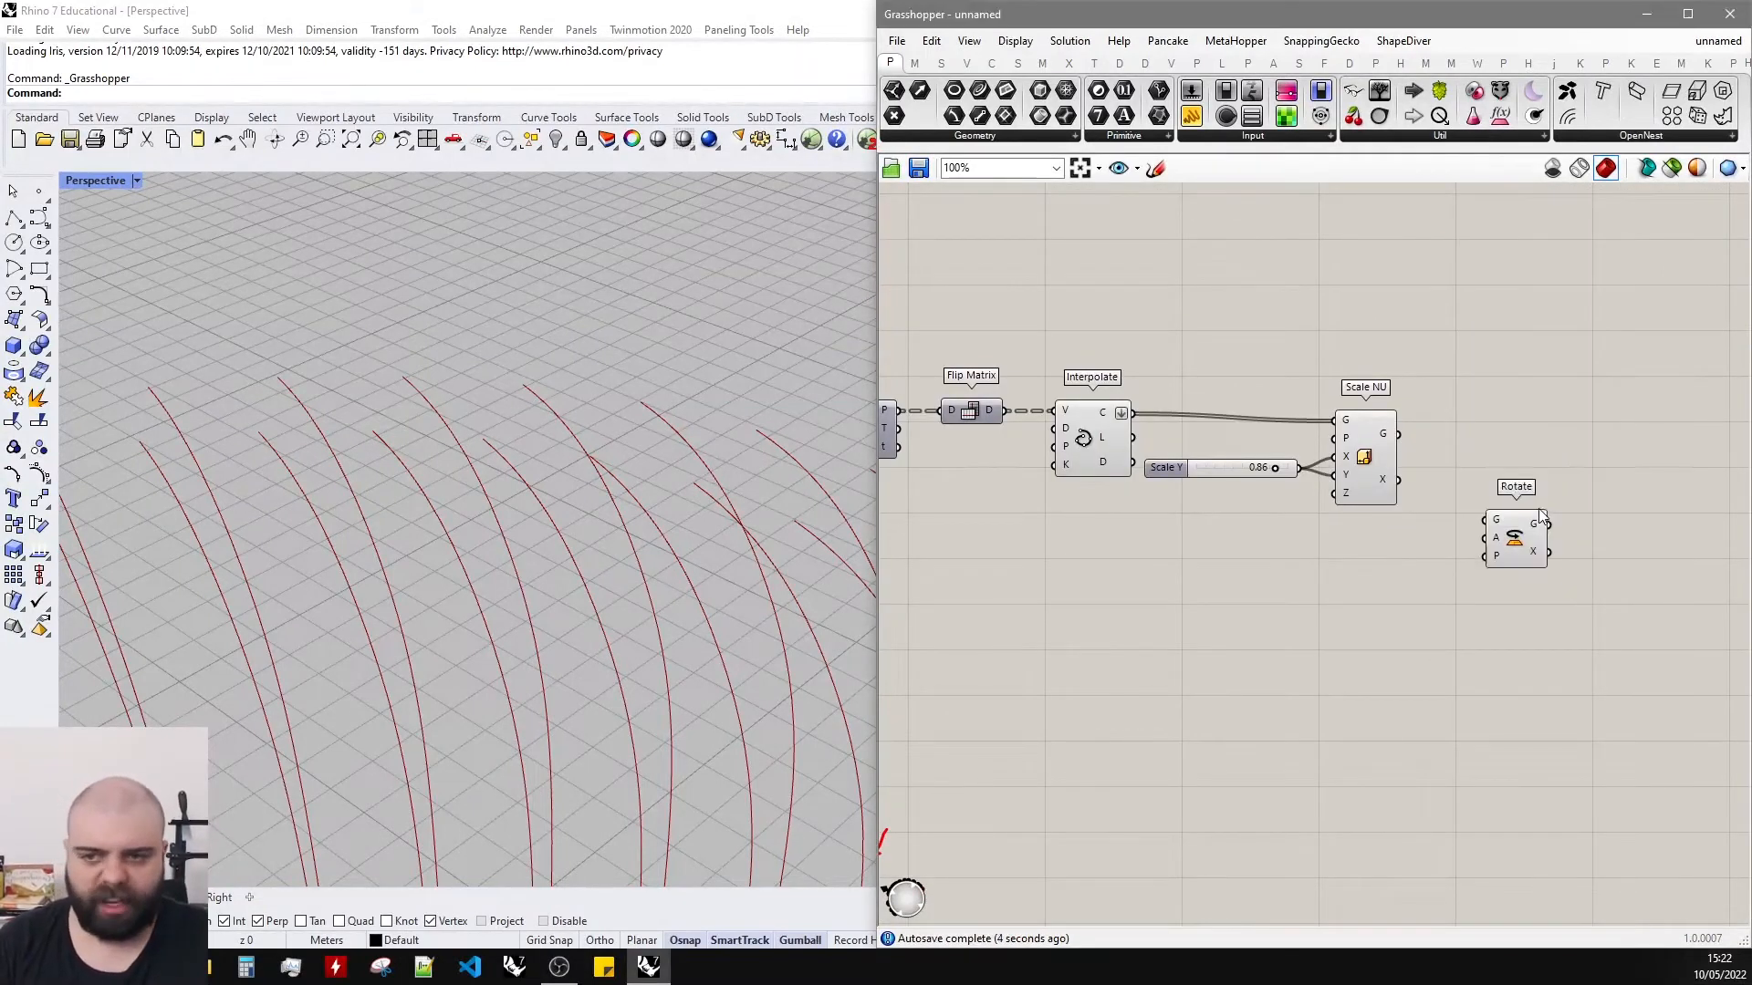
scroll(1552, 539, "up", 2)
left_click_drag(1399, 600, 1045, 407)
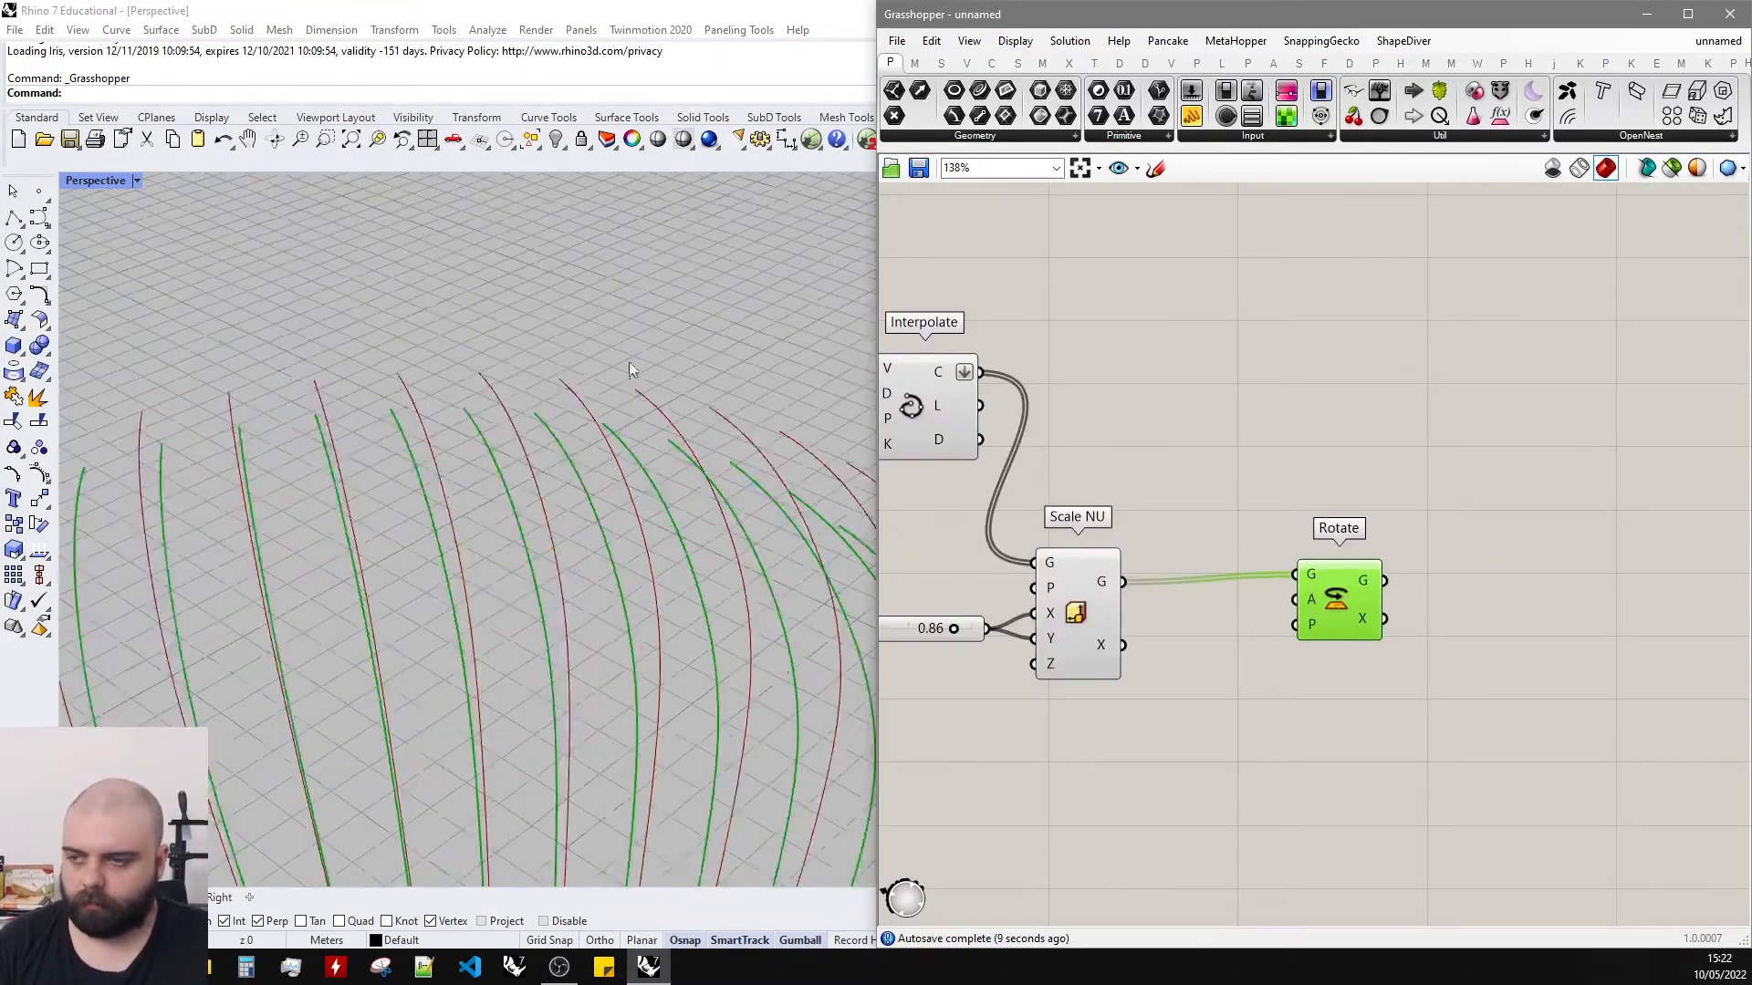
Line up Rotate beside Scale NU on the canvas and examine the whole vase in the viewport.
scroll(628, 361, "down", 5)
scroll(1373, 482, "down", 1)
scroll(1117, 666, "up", 3)
left_click_drag(1220, 681, 946, 513)
left_click_drag(1128, 536, 1248, 487)
left_click(1513, 529)
left_click_drag(1513, 529, 1645, 495)
scroll(1384, 518, "down", 10)
scroll(1049, 526, "up", 1)
left_click_drag(1483, 552, 1171, 406)
scroll(1131, 446, "down", 4)
scroll(1582, 421, "up", 4)
scroll(1578, 438, "up", 5)
Add a whole-number slider to Rotate's Angle input, switch that input to degrees, and set the angle to 62.
double_click(1289, 578)
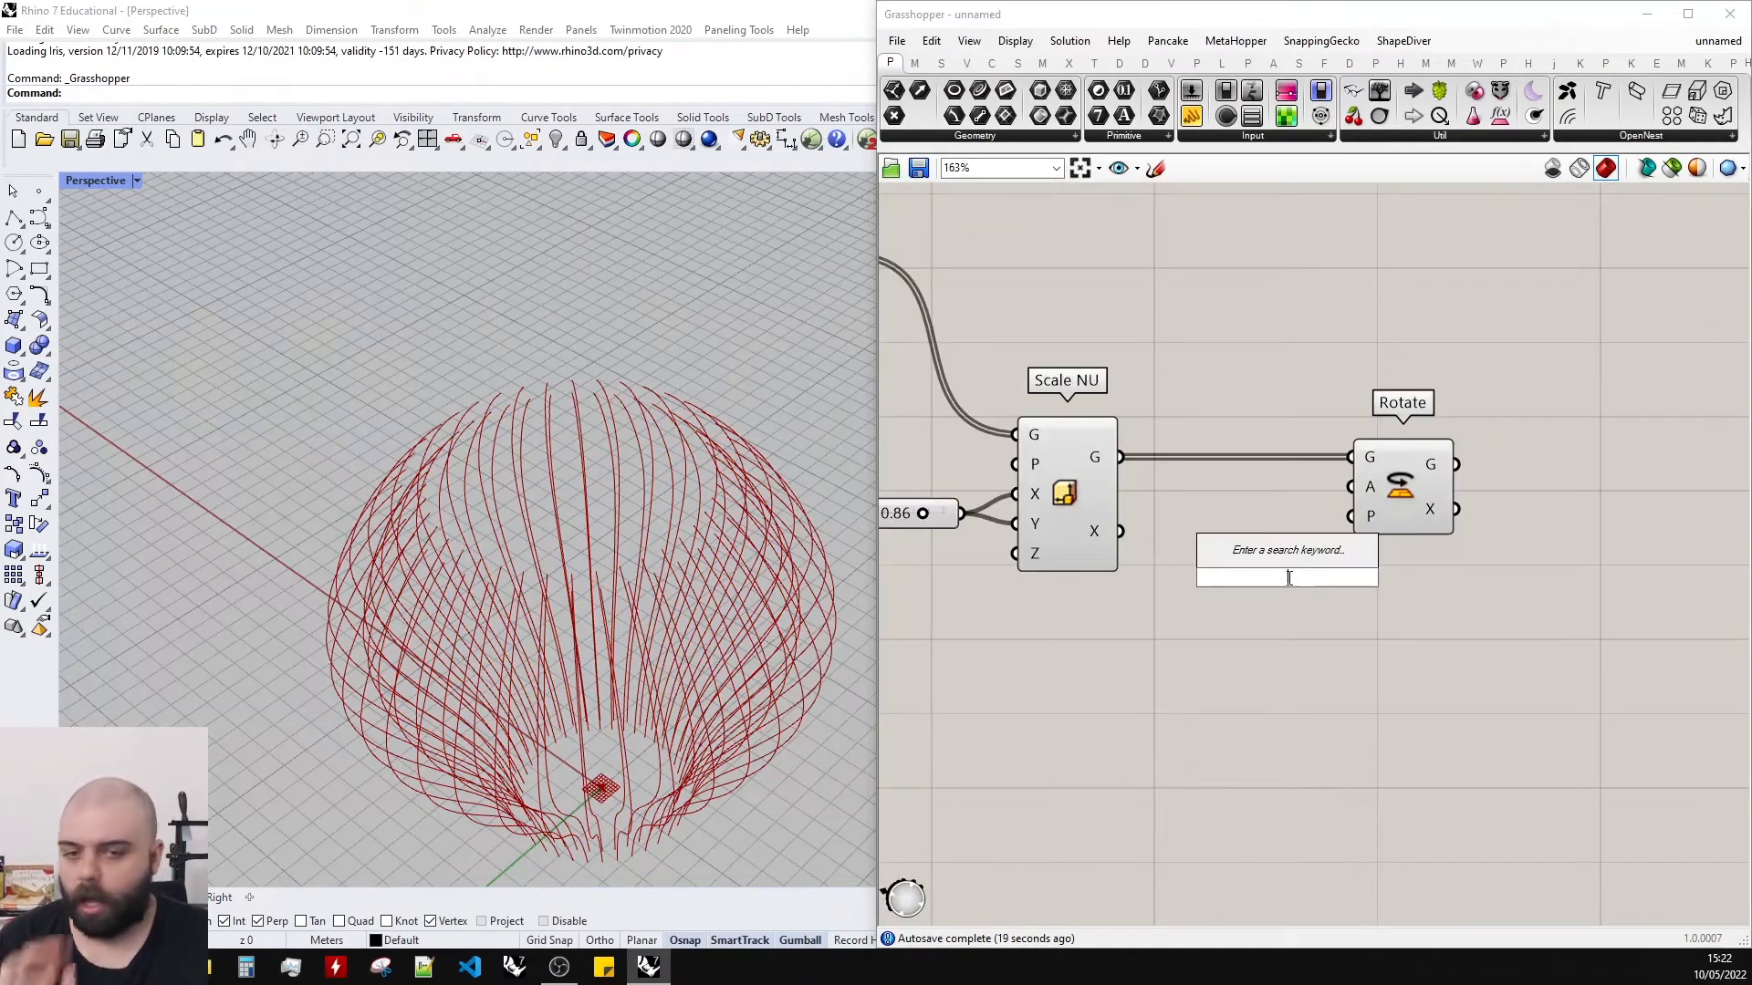
type("0<")
key("Return")
left_click_drag(1314, 579, 1351, 486)
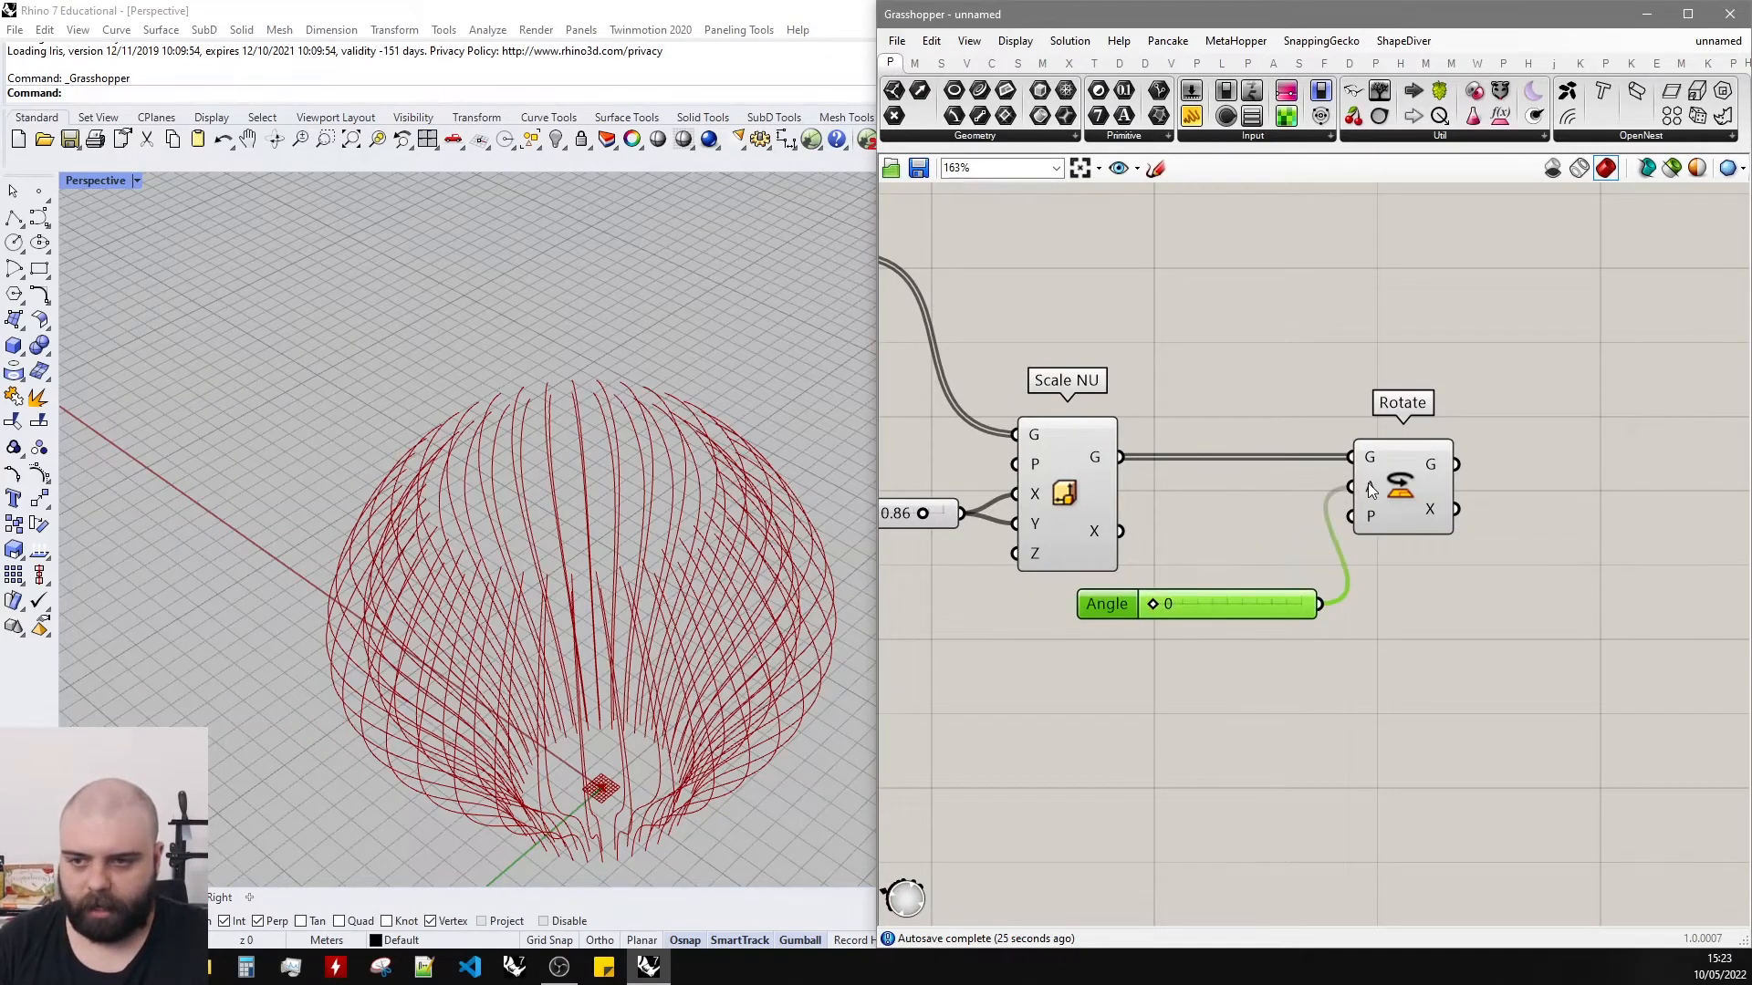
right_click(1369, 486)
left_click(1454, 664)
left_click_drag(1152, 604, 1178, 644)
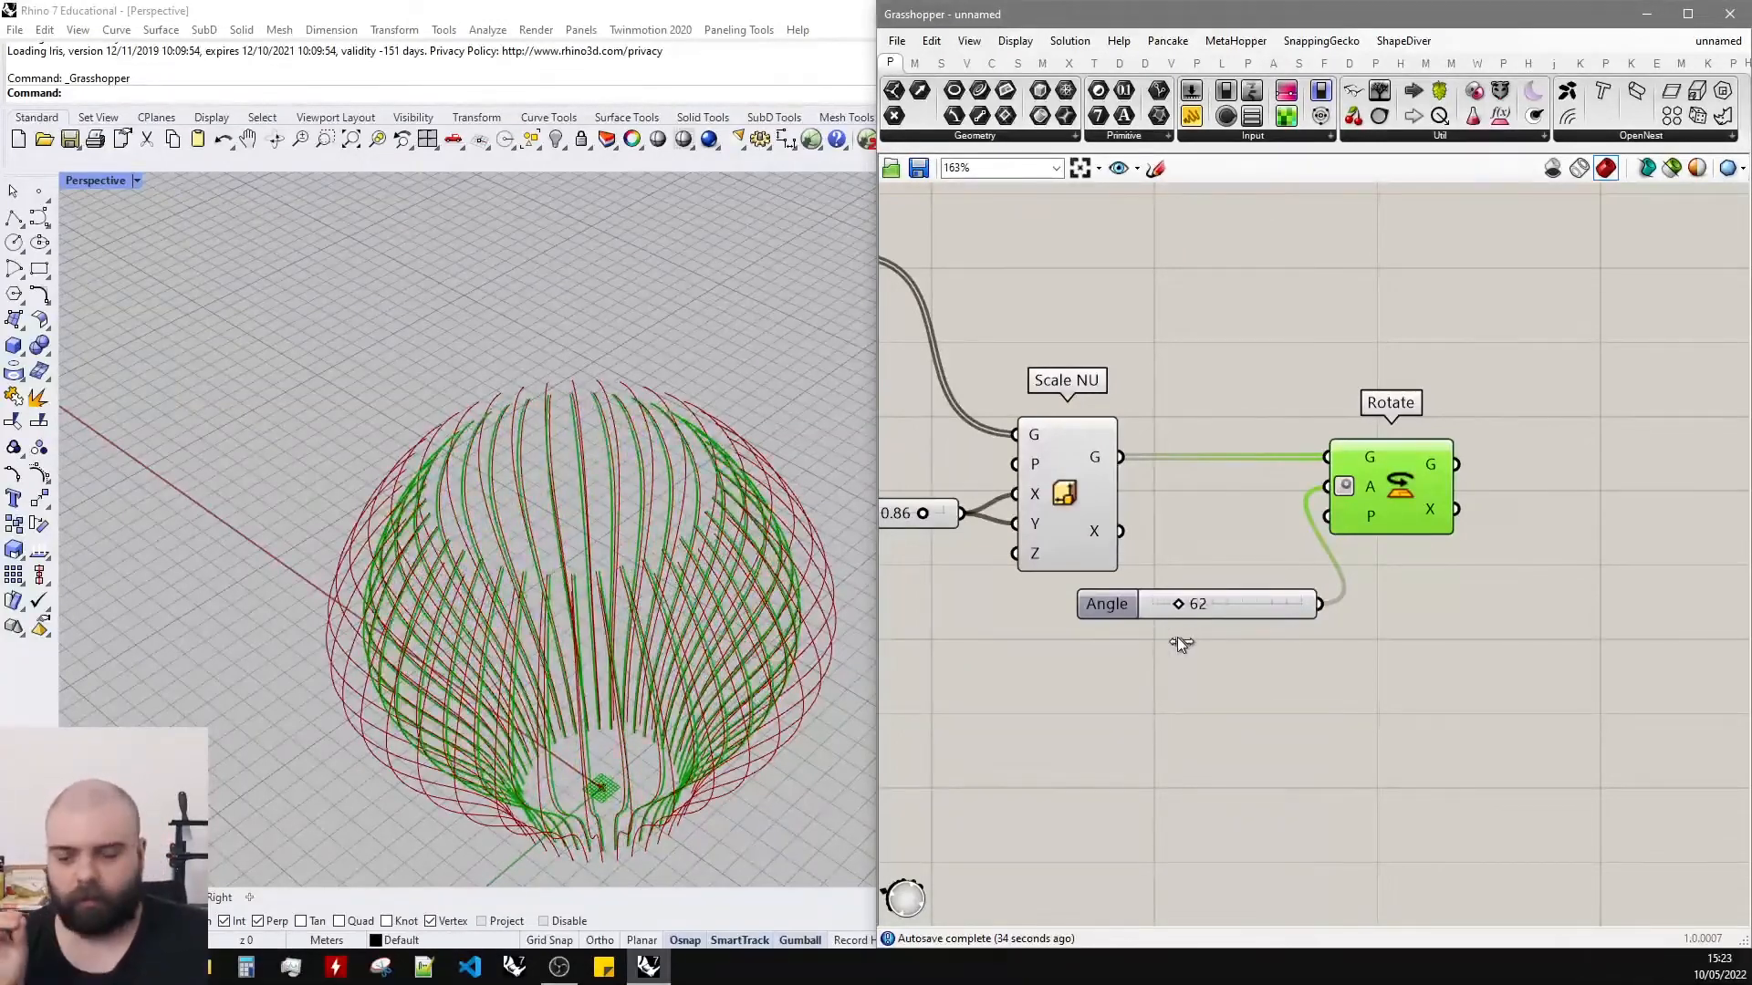
scroll(1386, 655, "down", 4)
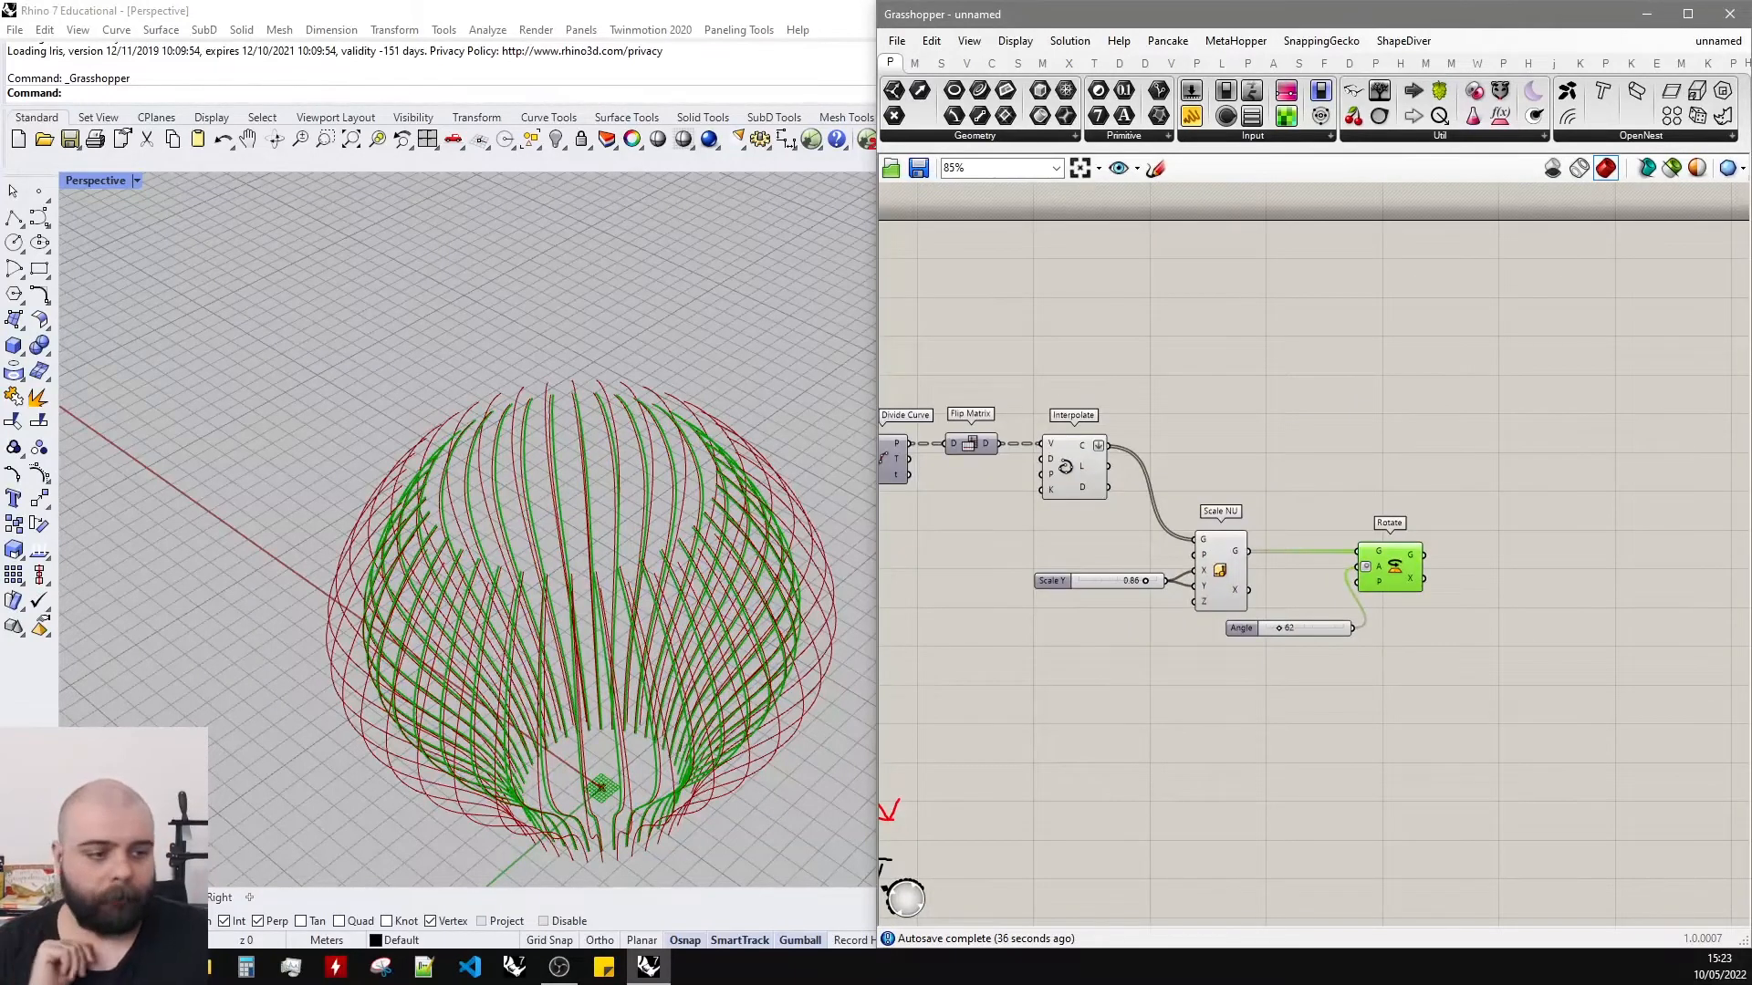
left_click(1155, 168)
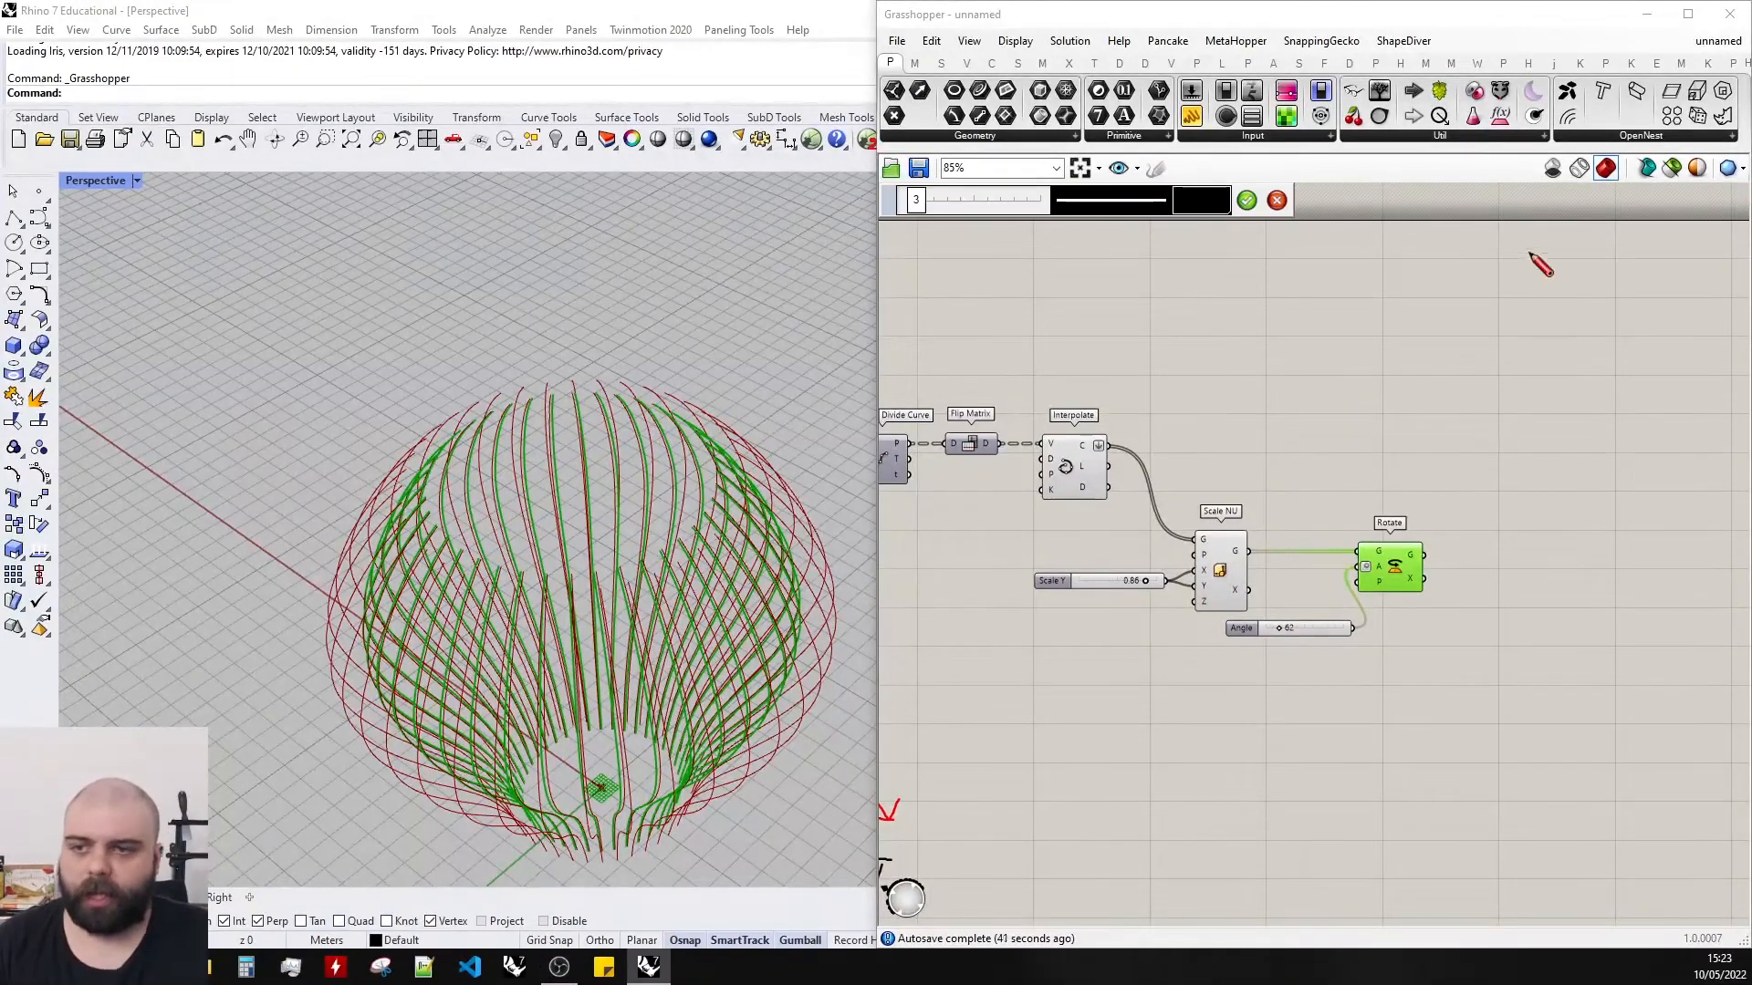
scroll(1532, 259, "up", 5)
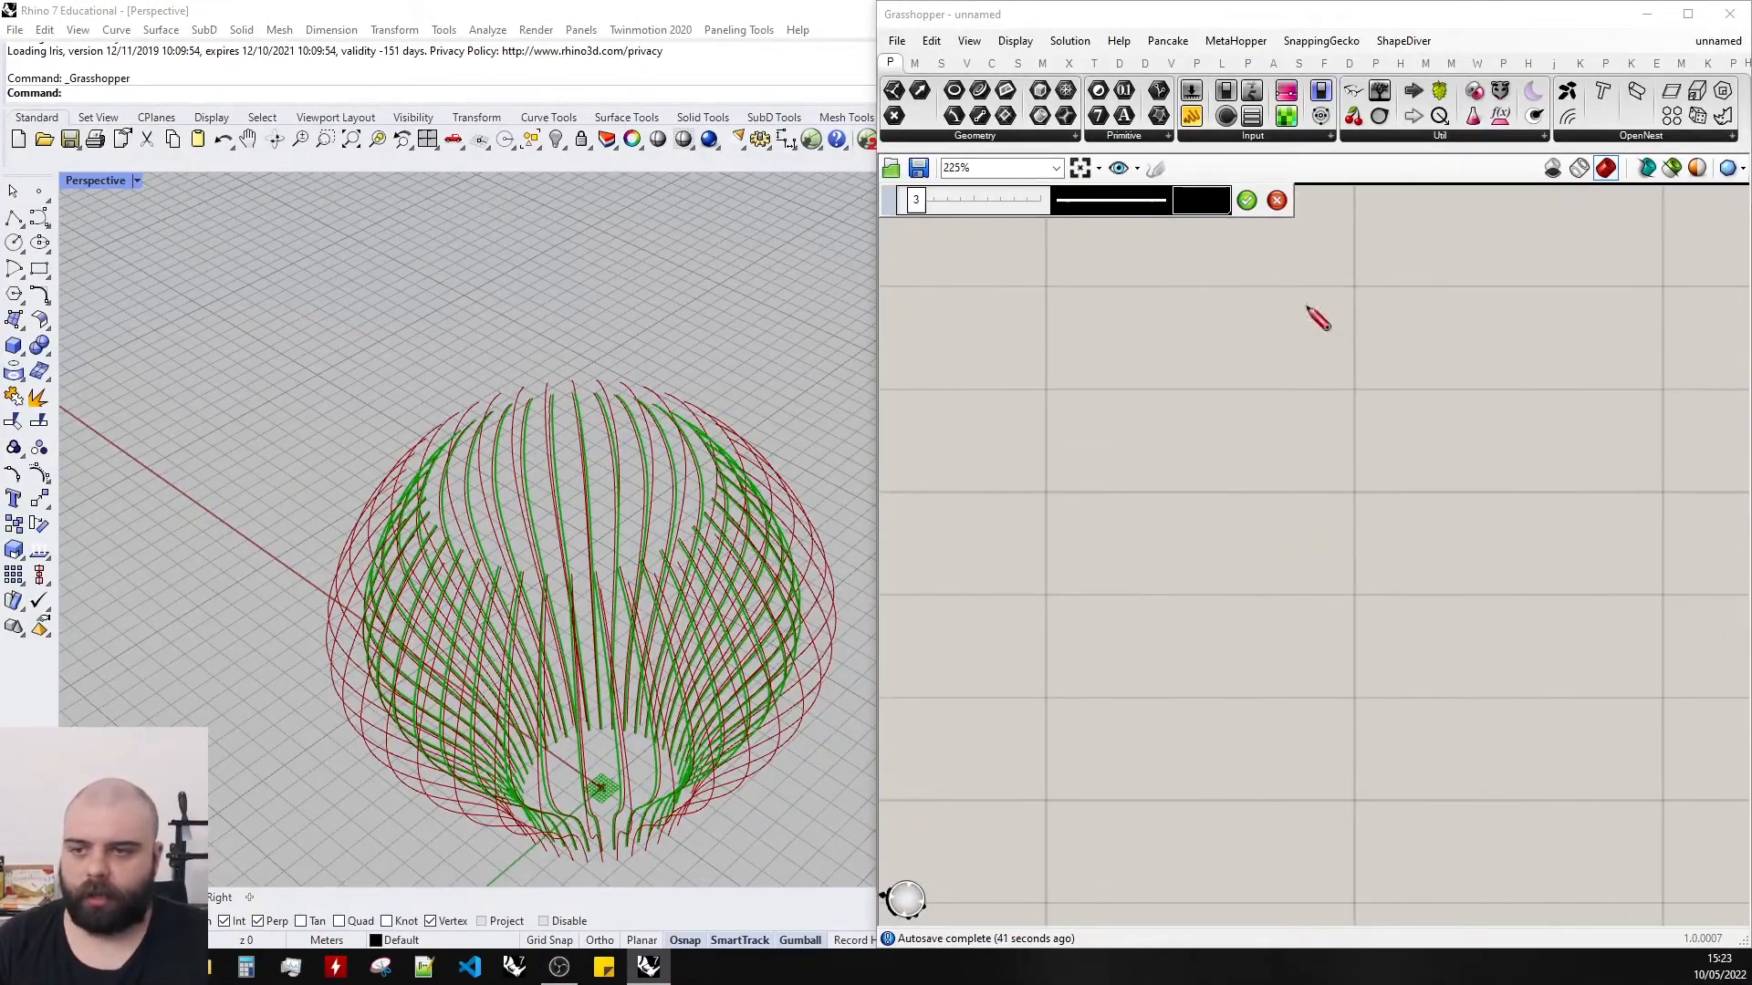
left_click(1276, 200)
Sketch a row of three red dots on the empty canvas with two teal dots staggered beneath them.
left_click(1156, 169)
left_click(1186, 204)
left_click_drag(1203, 281, 1192, 255)
left_click_drag(1162, 255, 1179, 275)
left_click(1232, 401)
left_click(1397, 405)
left_click(1550, 406)
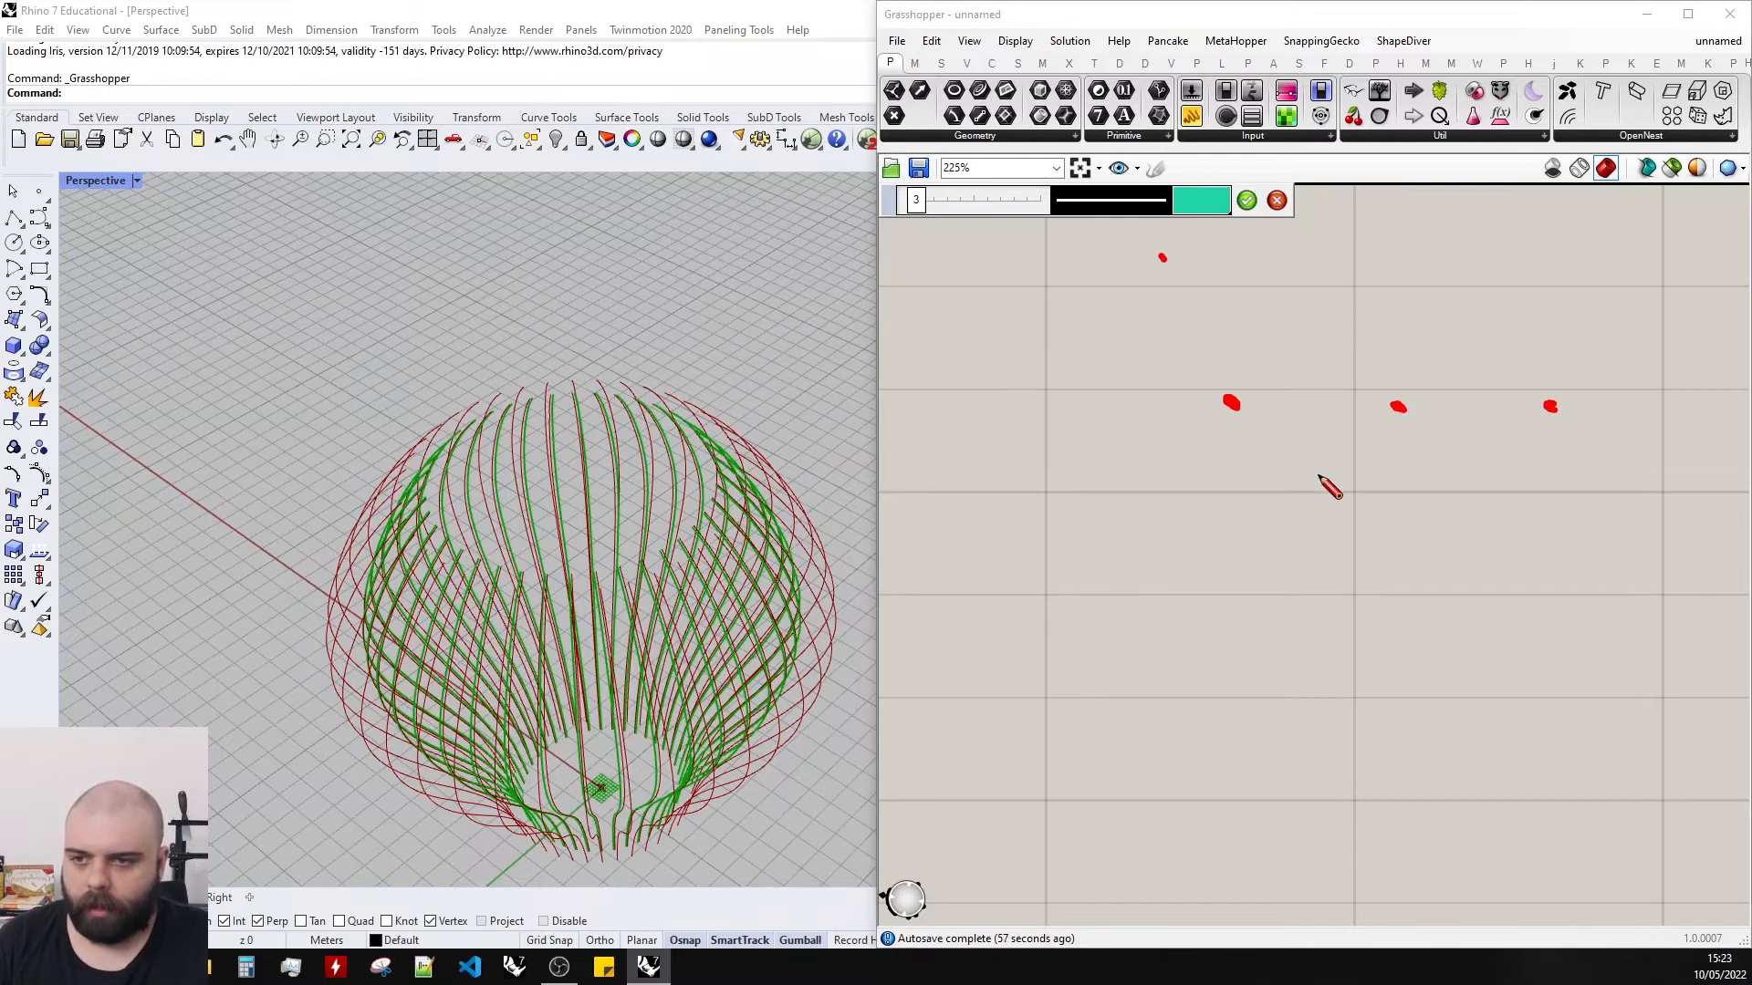
left_click(1485, 485)
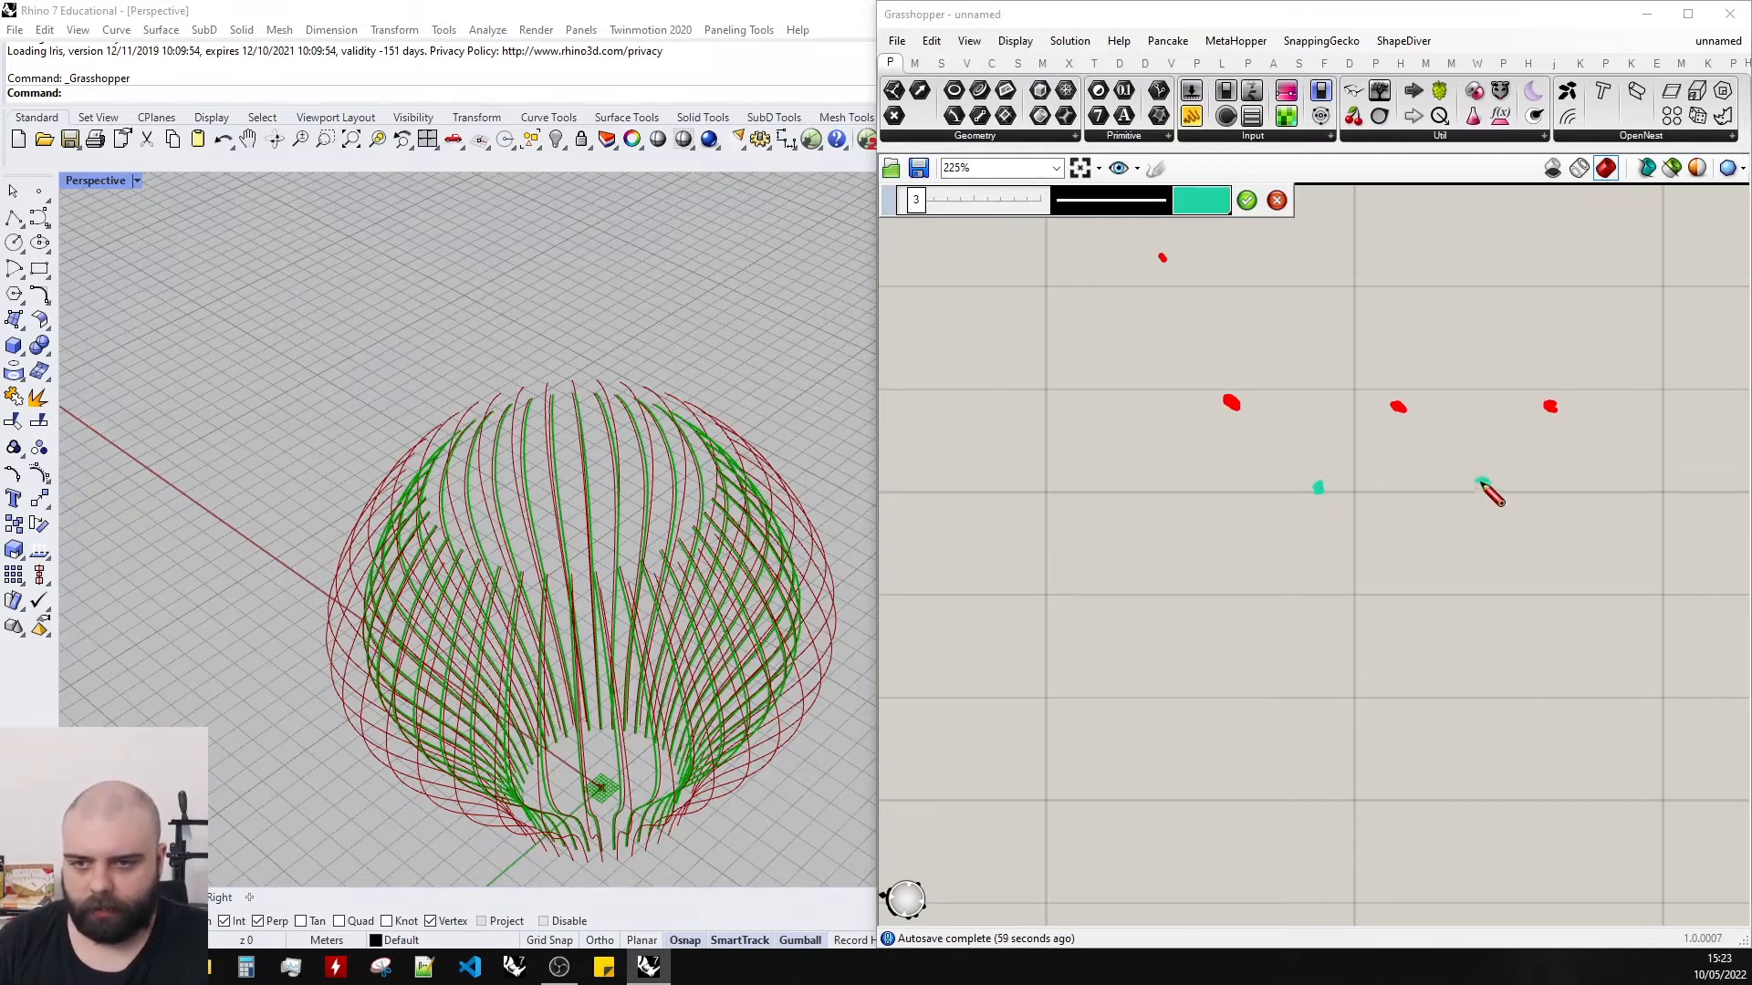
left_click(1246, 200)
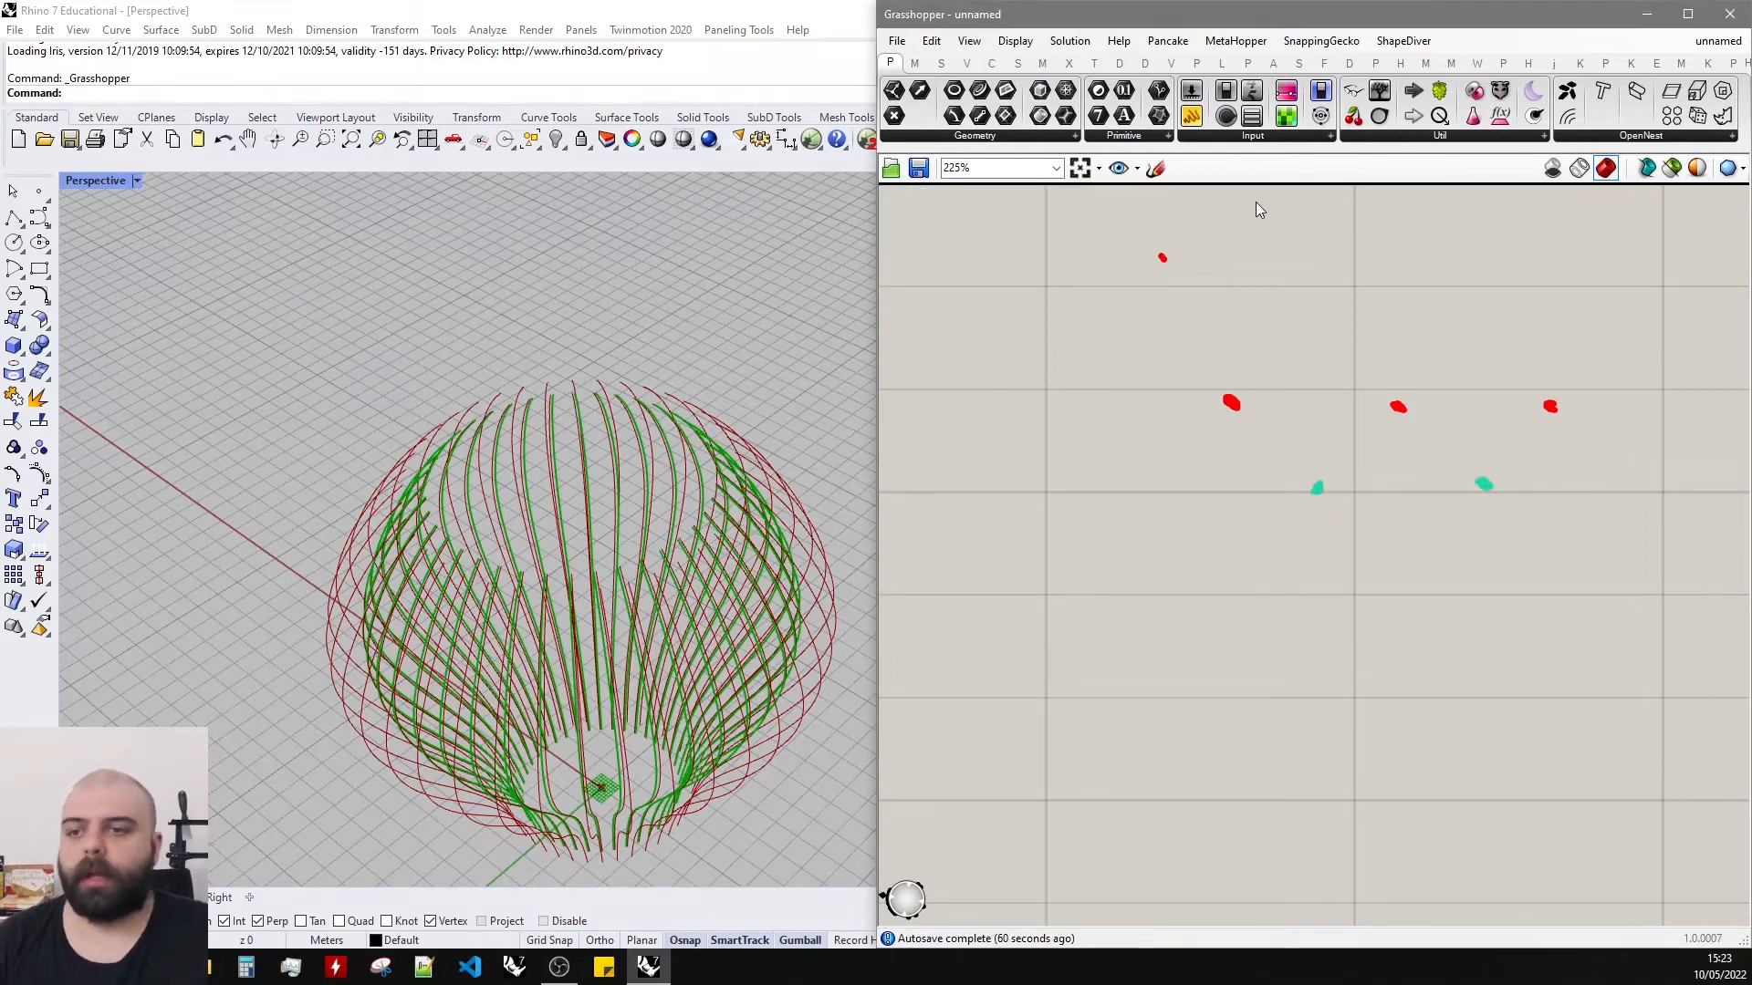
left_click(1155, 168)
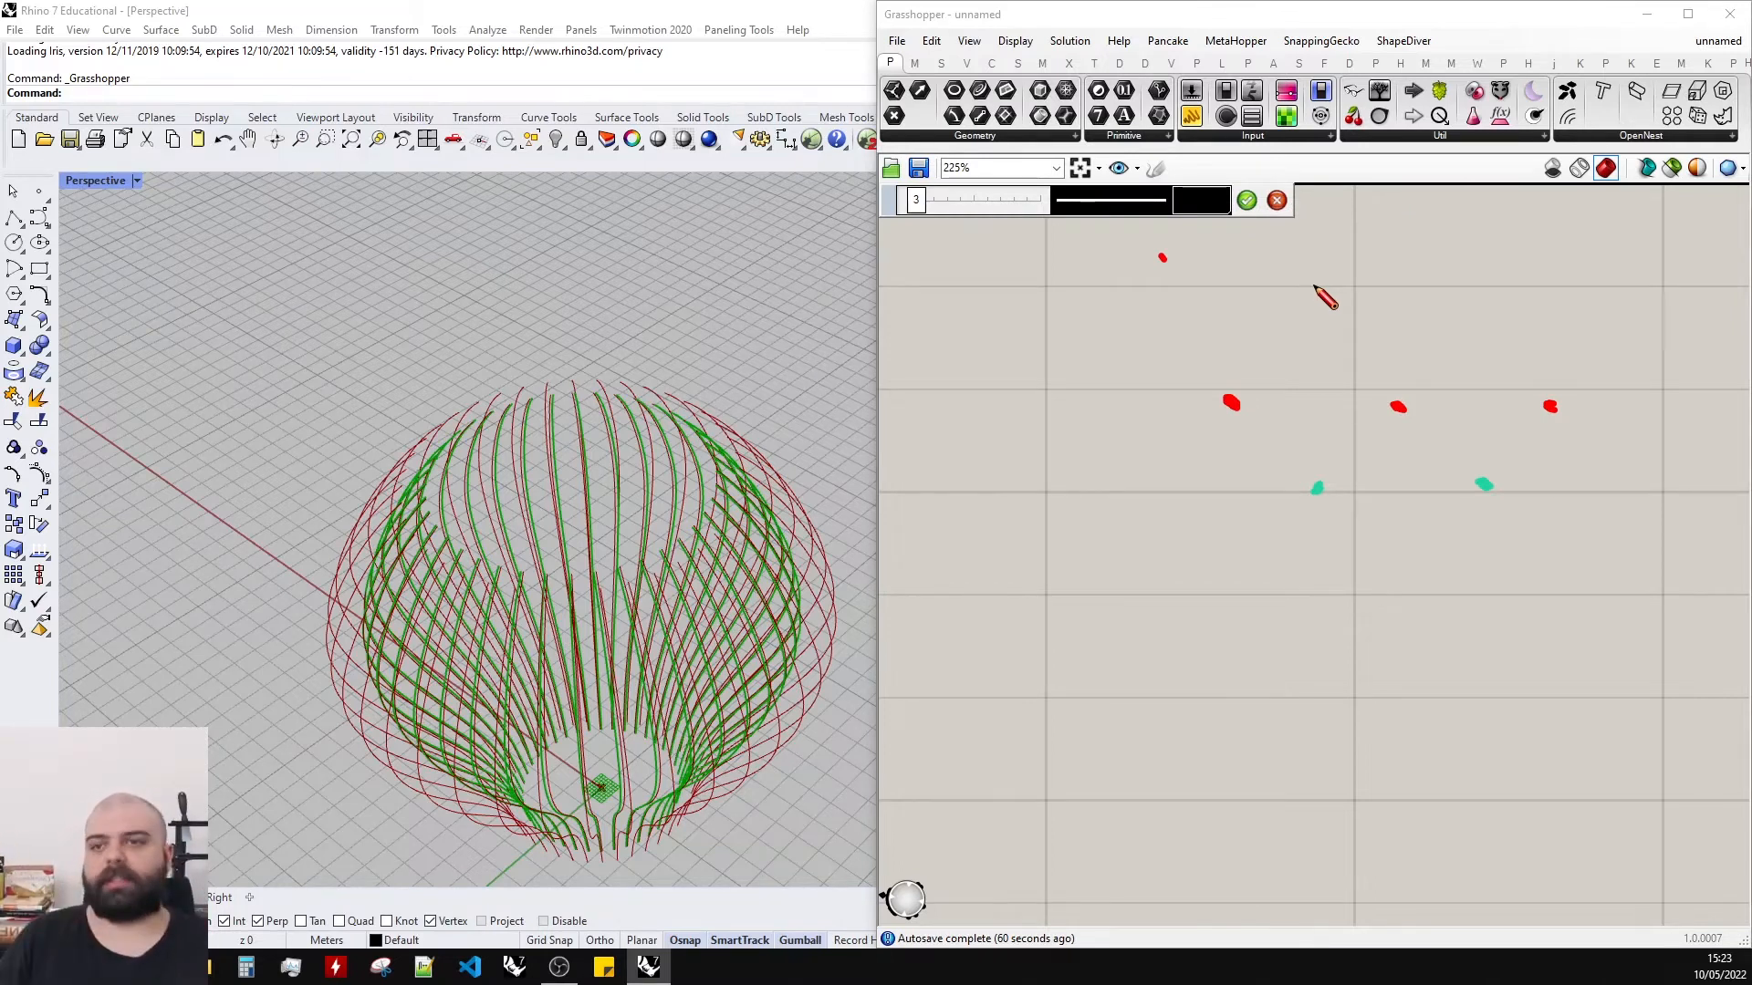
key("Escape")
Add a panel above Rotate and connect Interpolate's curve output to it.
left_click(1191, 116)
left_click(1436, 662)
scroll(1437, 346, "down", 6)
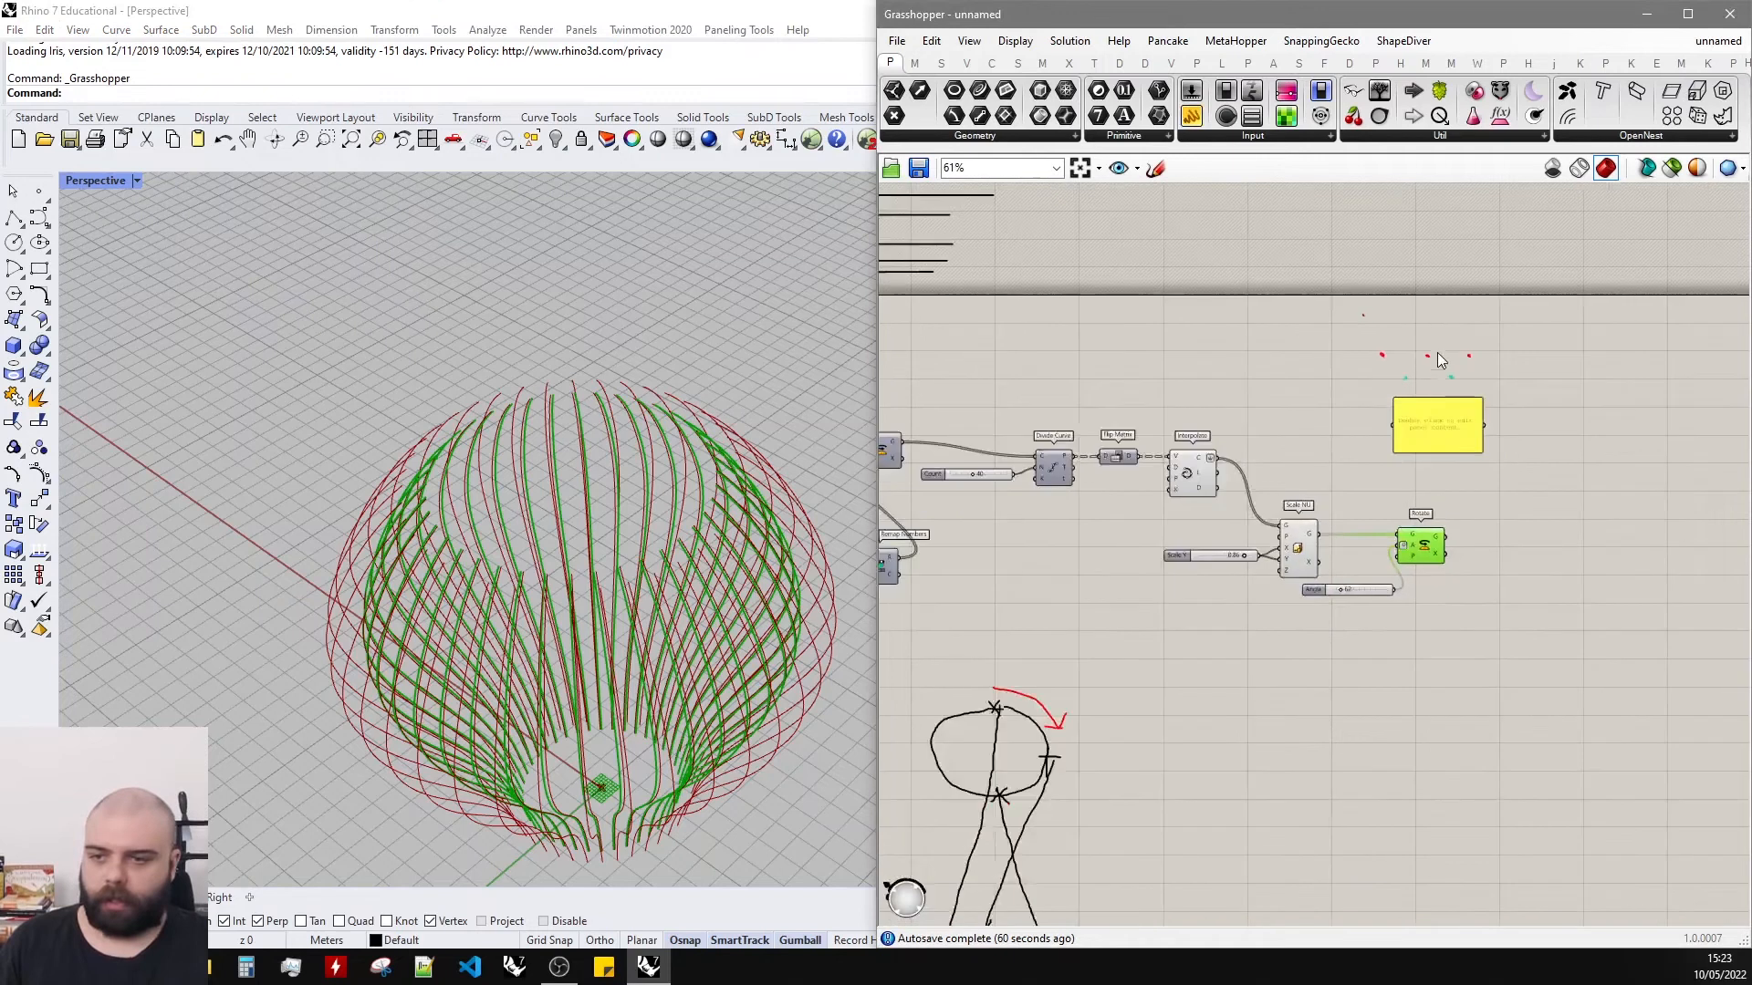
scroll(1437, 352, "up", 3)
left_click_drag(1020, 409, 1311, 348)
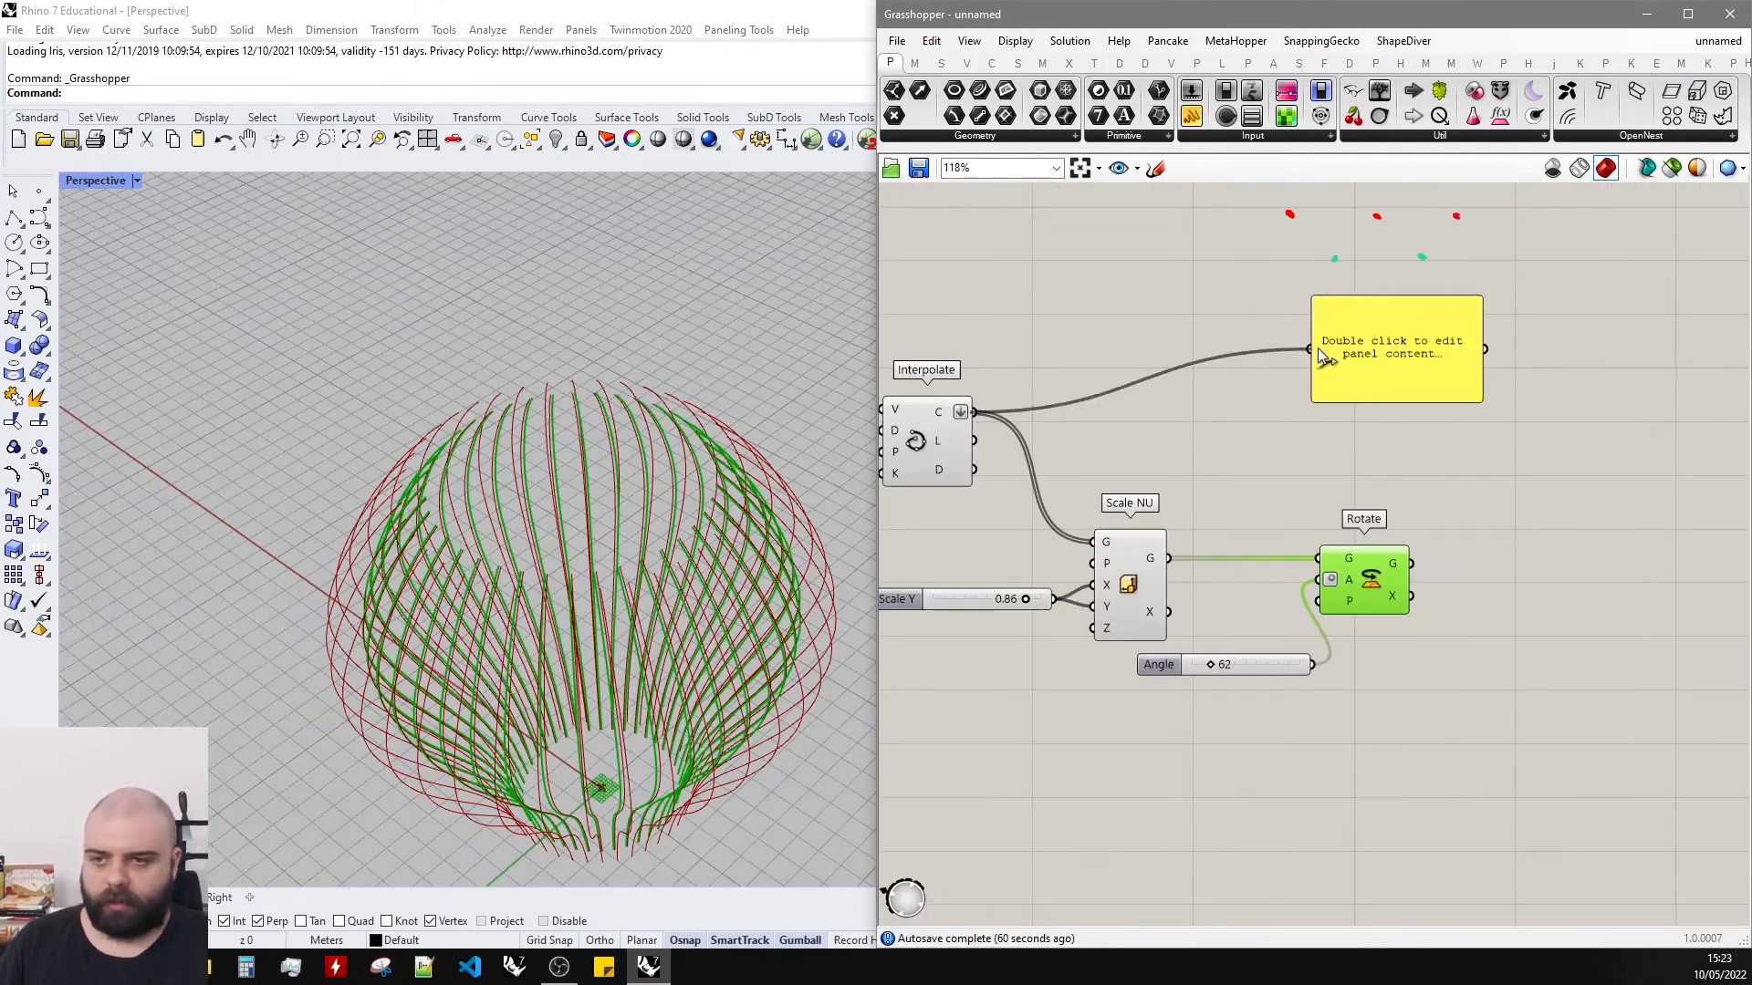
Enlarge and reposition the panel, and connect Rotate's G output to it in place of the Interpolate curves.
left_click_drag(1481, 401, 1499, 436)
left_click_drag(1405, 378, 1498, 408)
left_click_drag(1420, 565, 1503, 422)
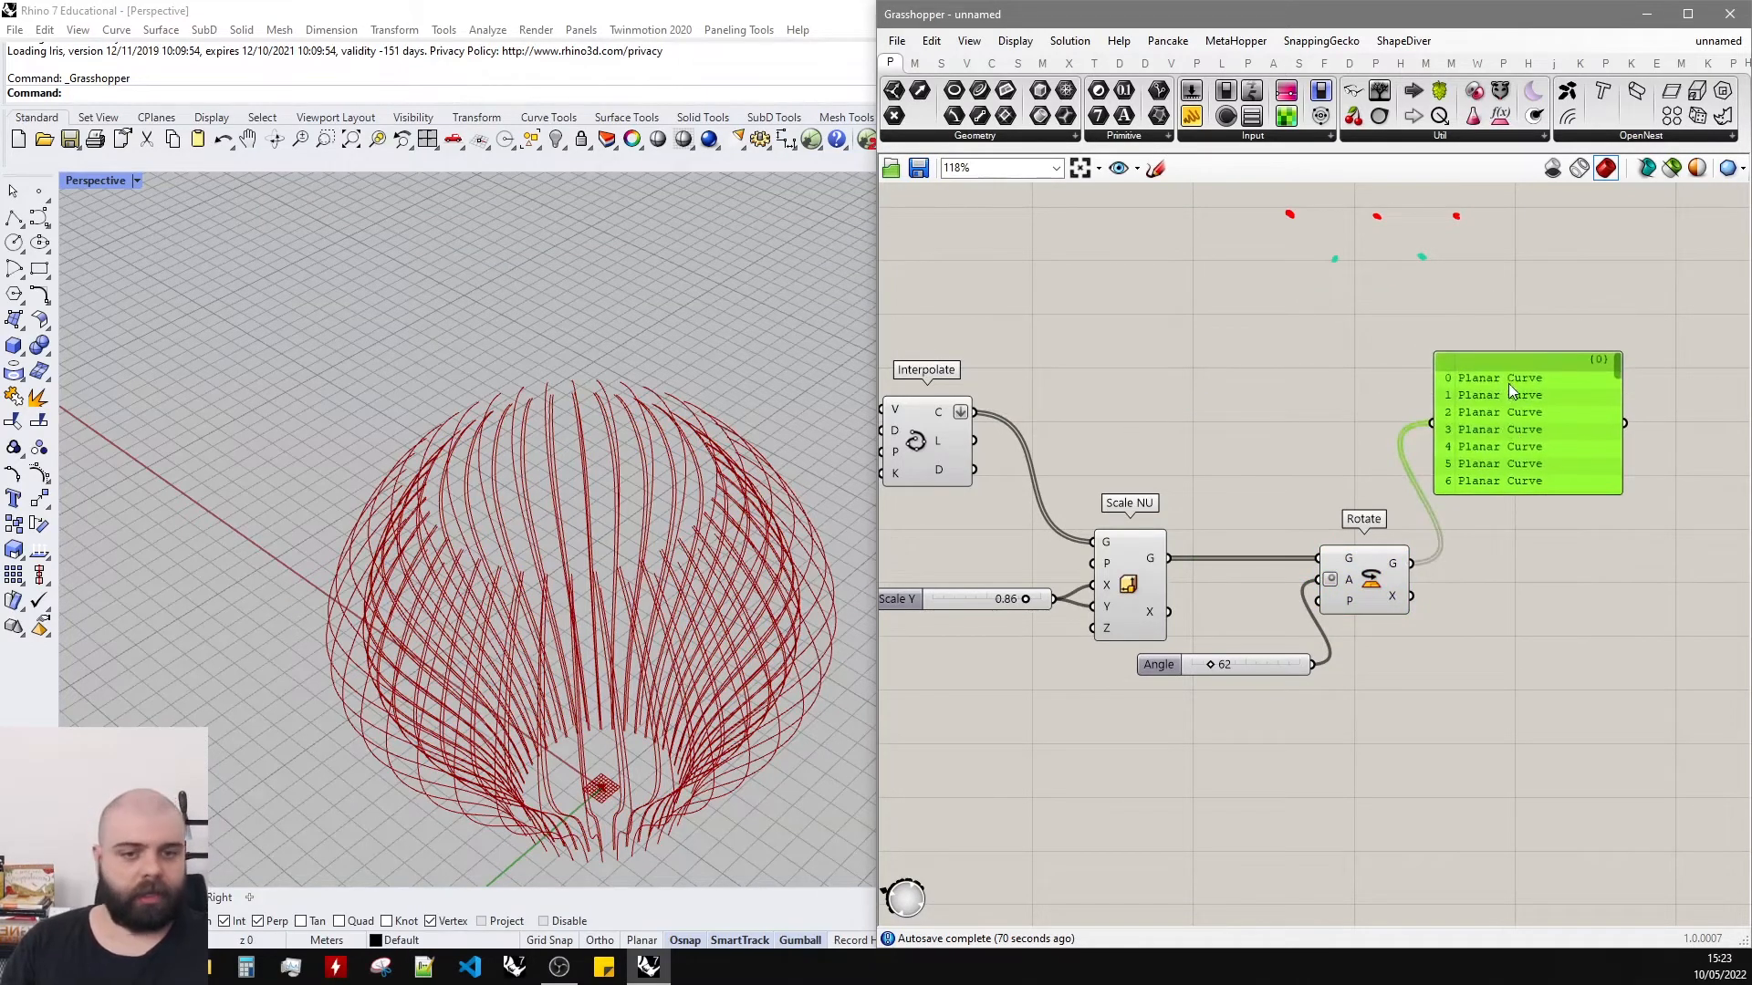
Try adding the Interpolate curves to the panel alongside the rotated curves.
scroll(1493, 370, "down", 3)
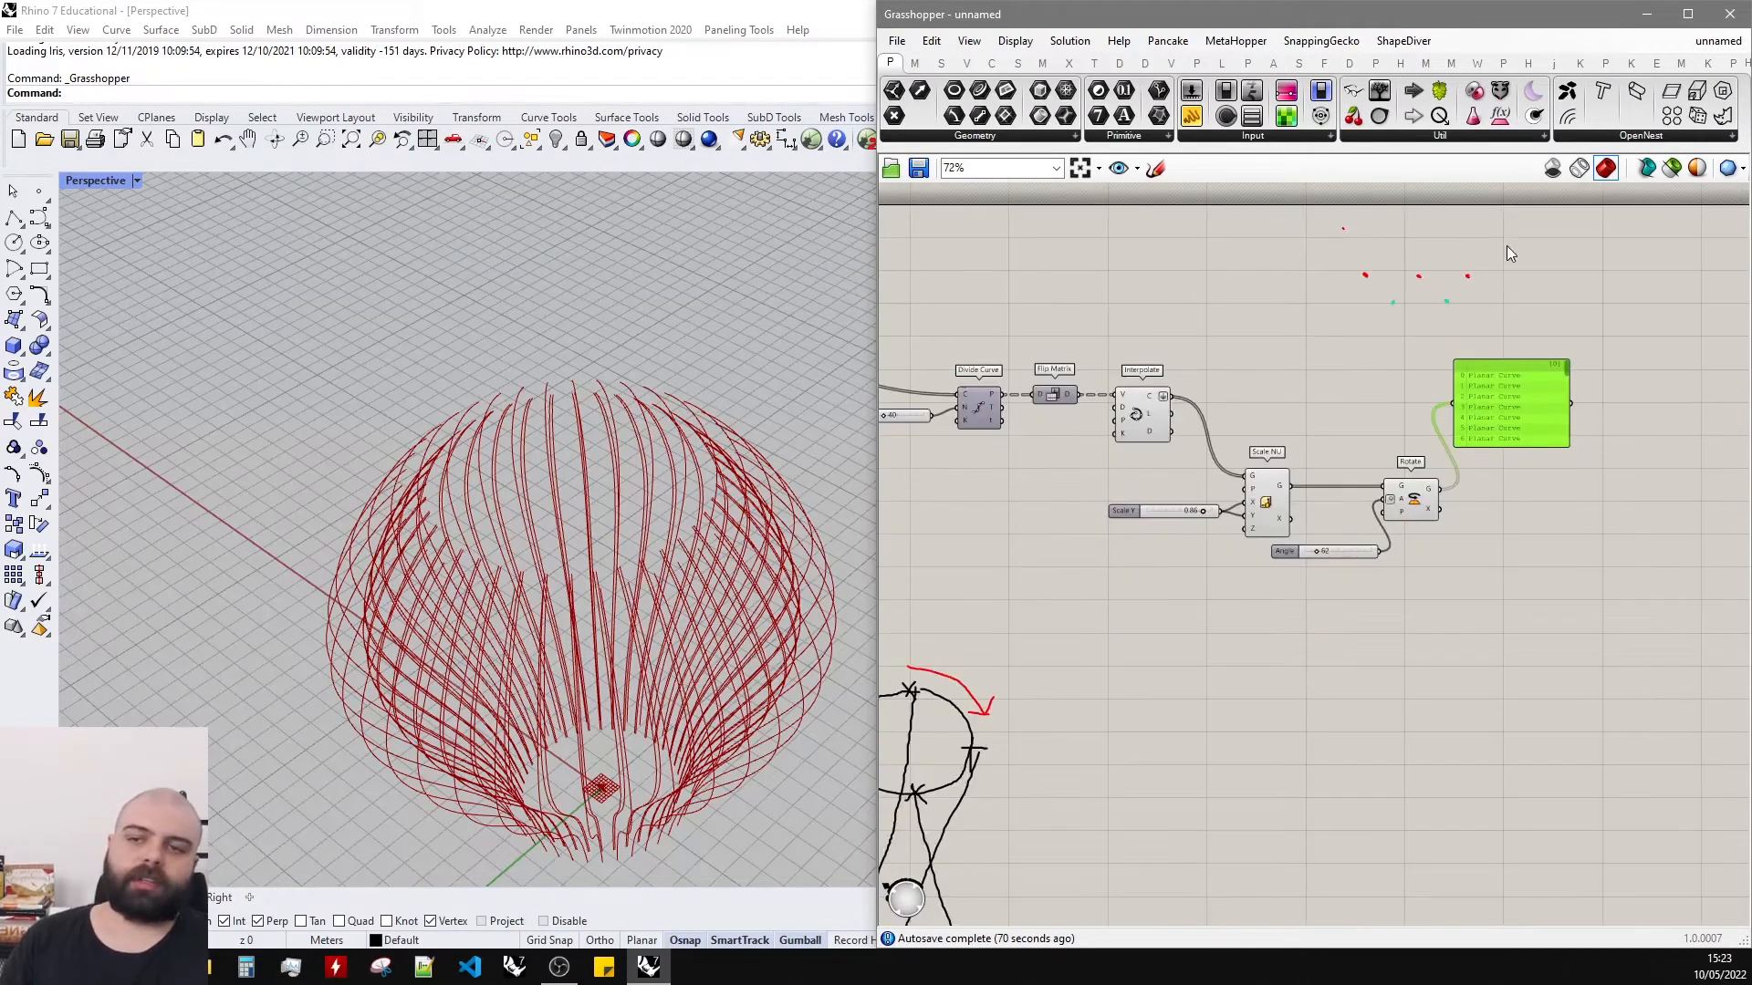
scroll(1464, 297, "up", 3)
left_click_drag(986, 484, 1447, 497, "shift")
key("ctrl+z")
key("ctrl+z")
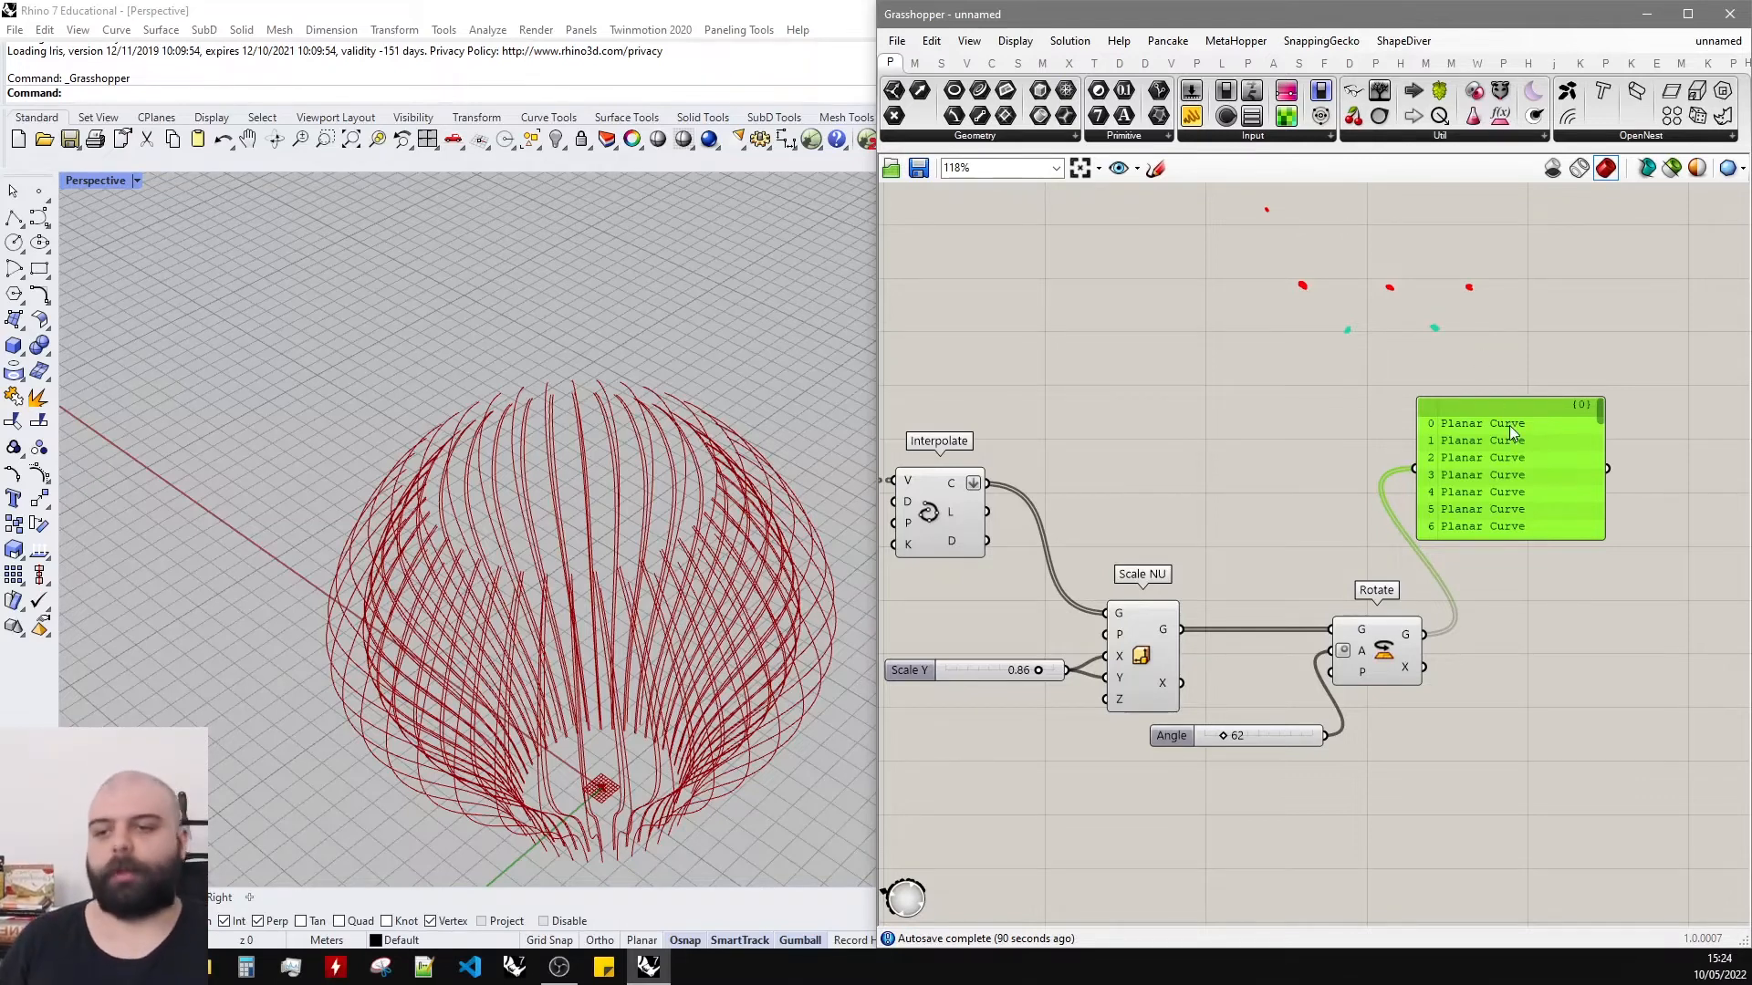
Add a Weave component below the dot sketch and above Rotate, moving the panel clear of it.
double_click(1341, 481)
type("weave")
key("Return")
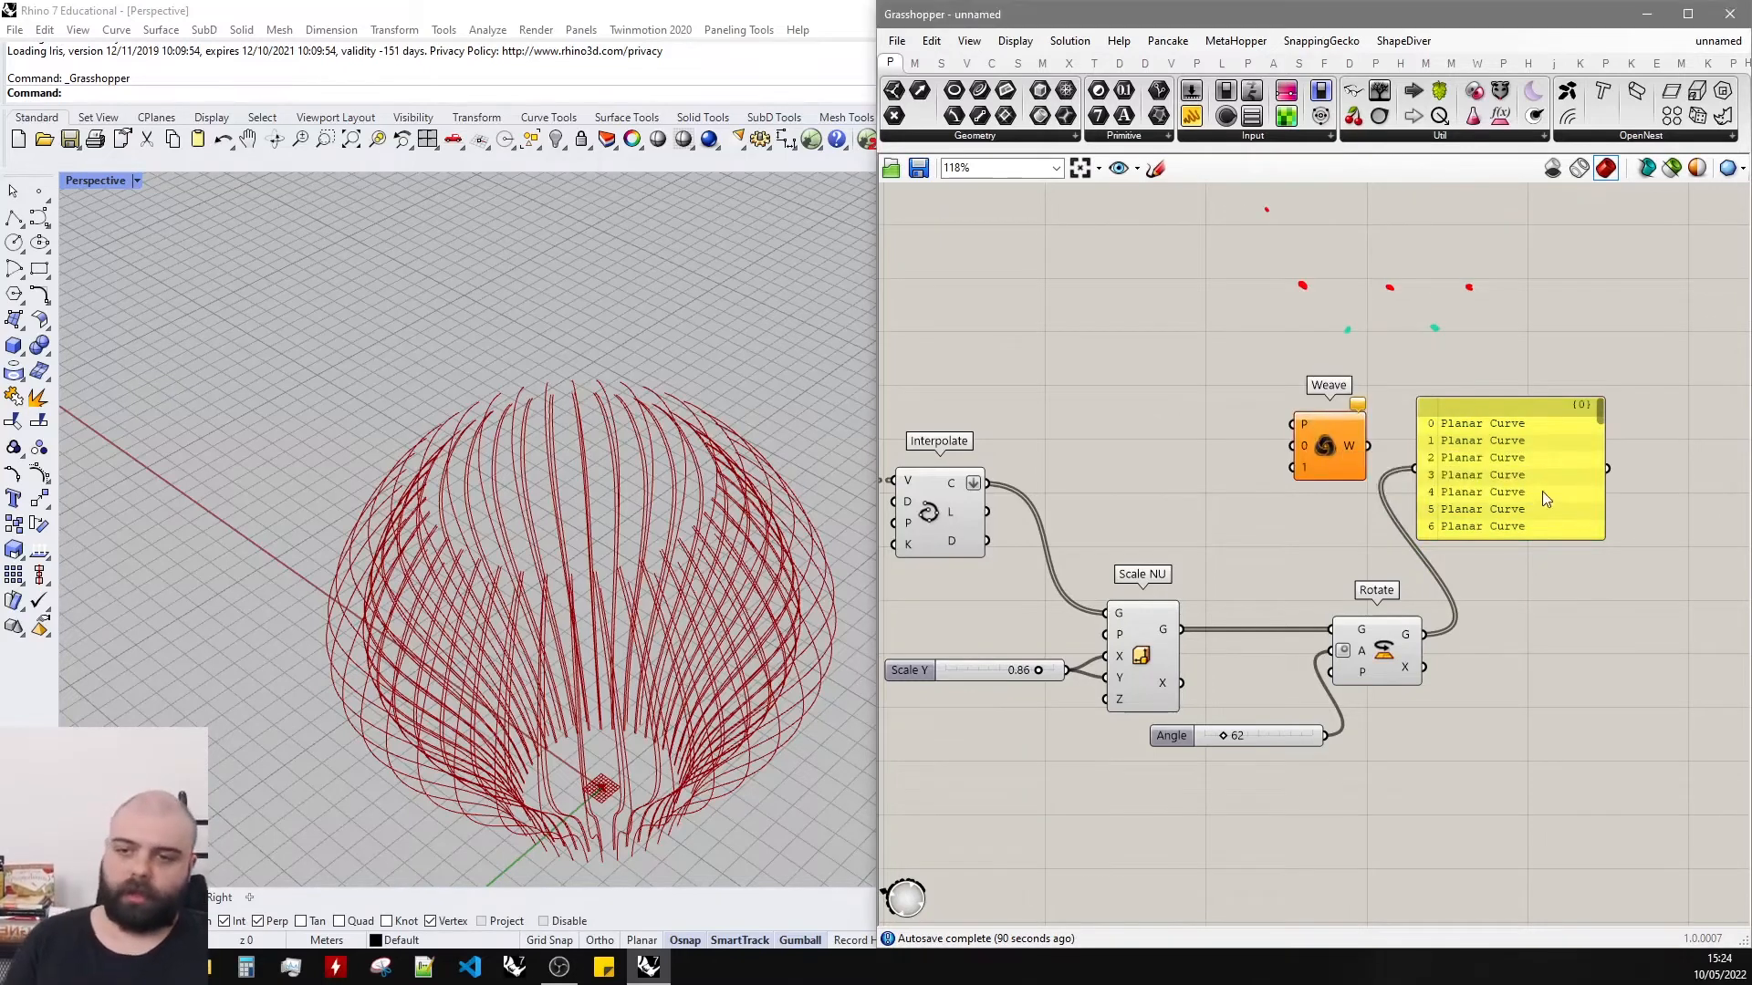
left_click_drag(1541, 491, 1652, 552)
left_click_drag(1325, 455, 1440, 454)
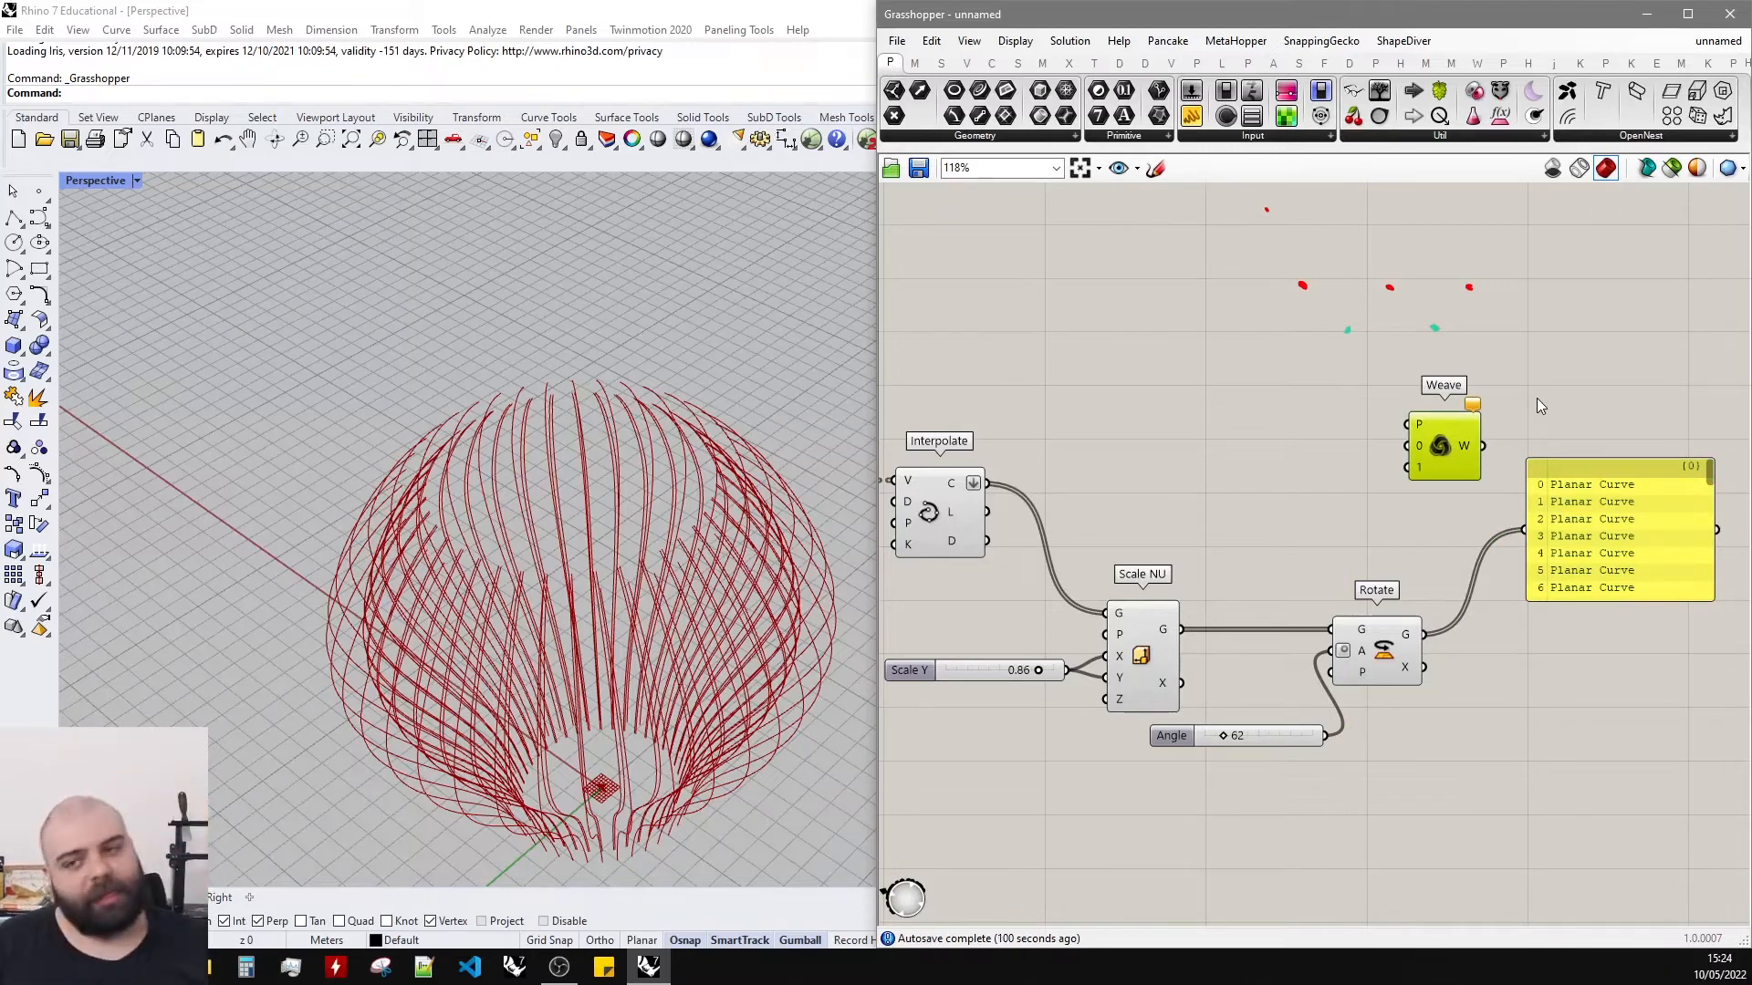
Sketch a black arrow pointing to the start of each dot row.
left_click(1154, 169)
scroll(1427, 390, "up", 3)
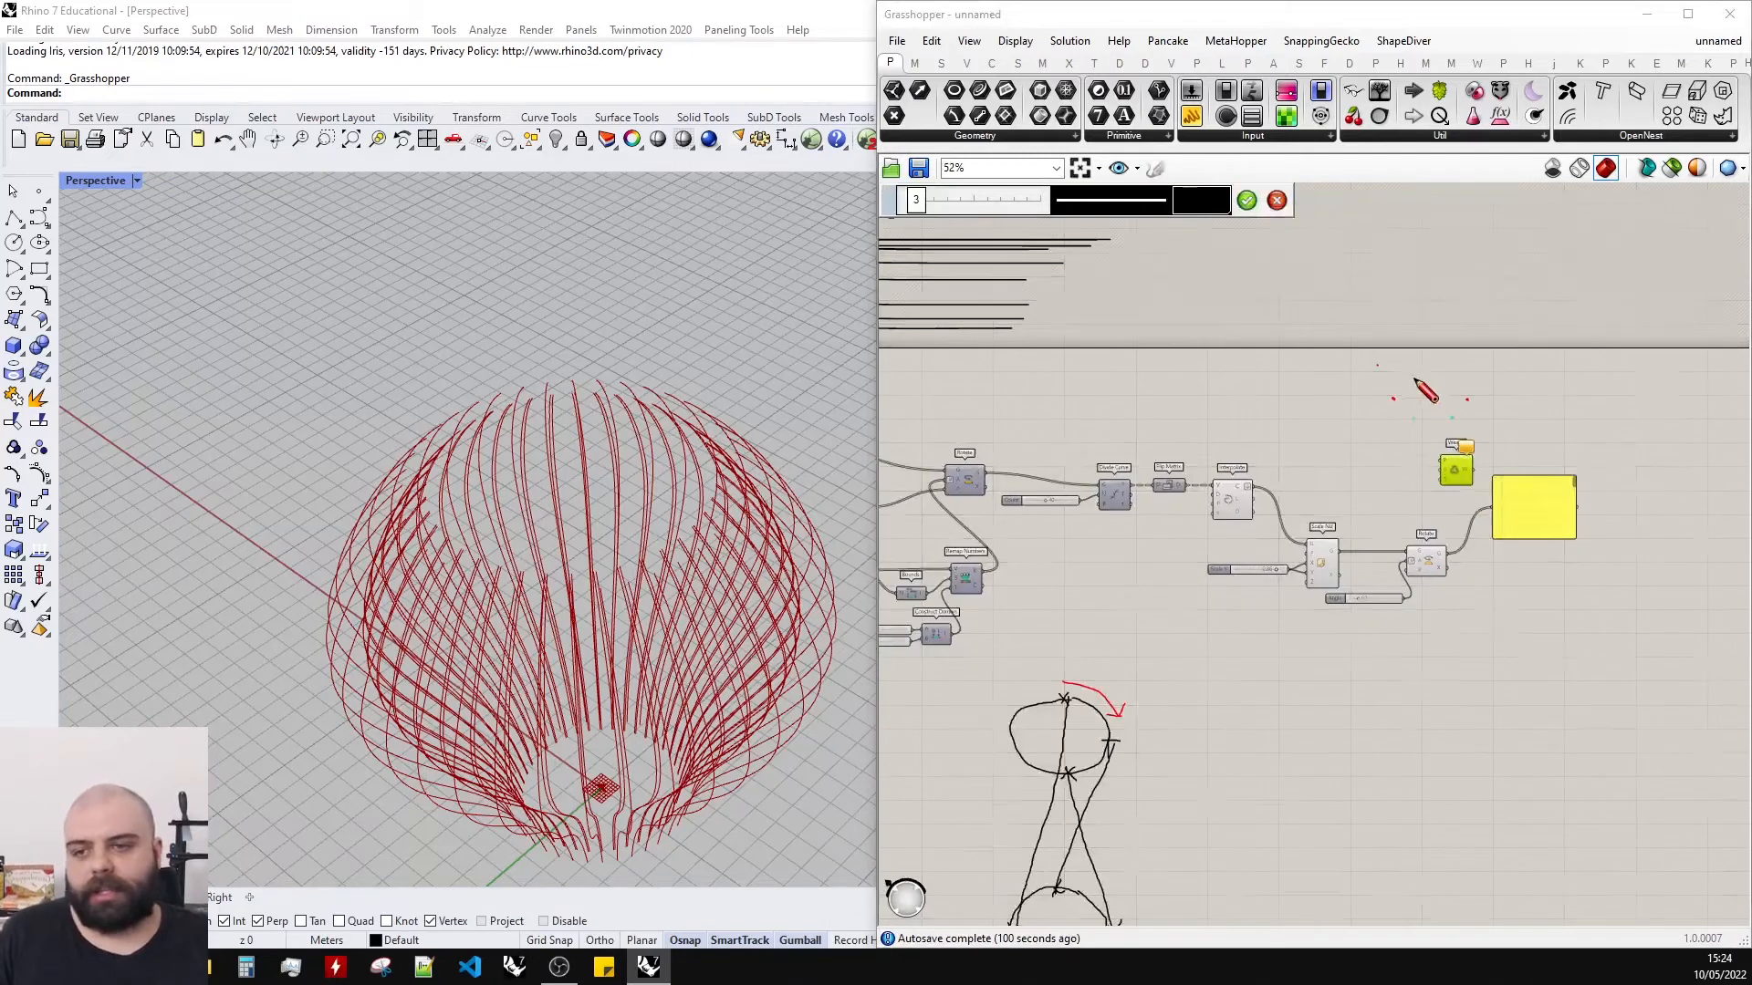
scroll(1453, 369, "up", 1)
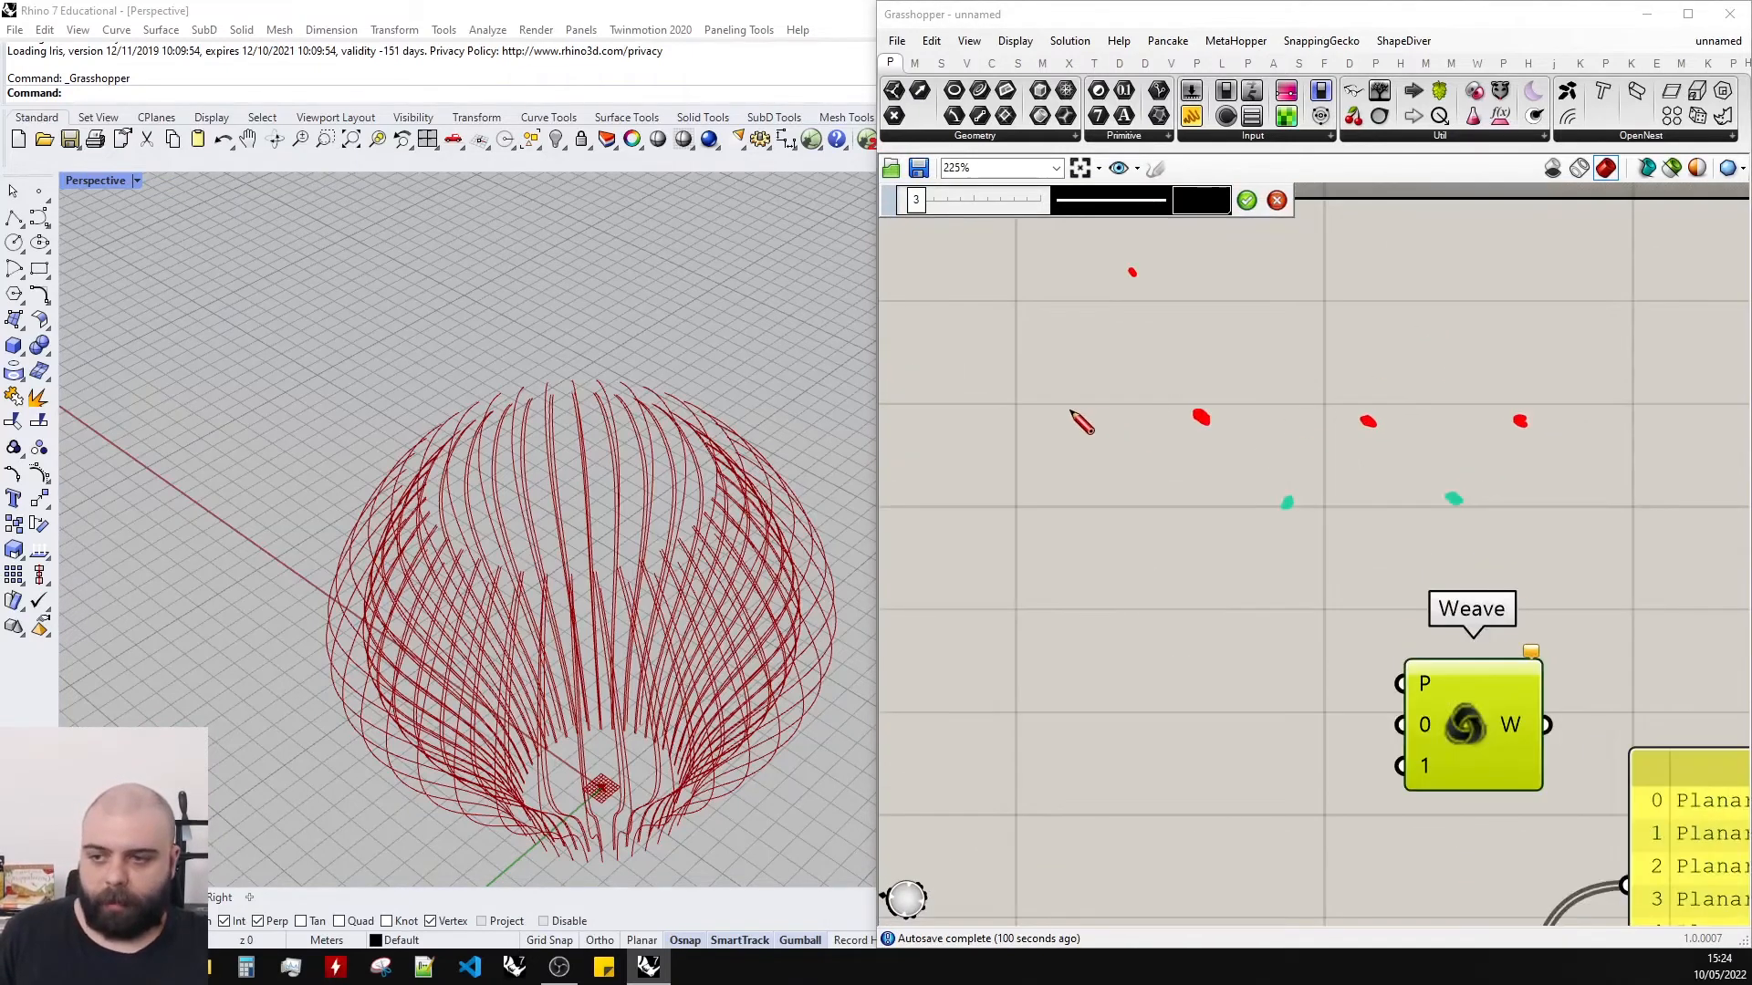
mouse_move(1063, 417)
left_mouse_down()
mouse_move(1139, 425)
mouse_move(1117, 438)
left_mouse_up()
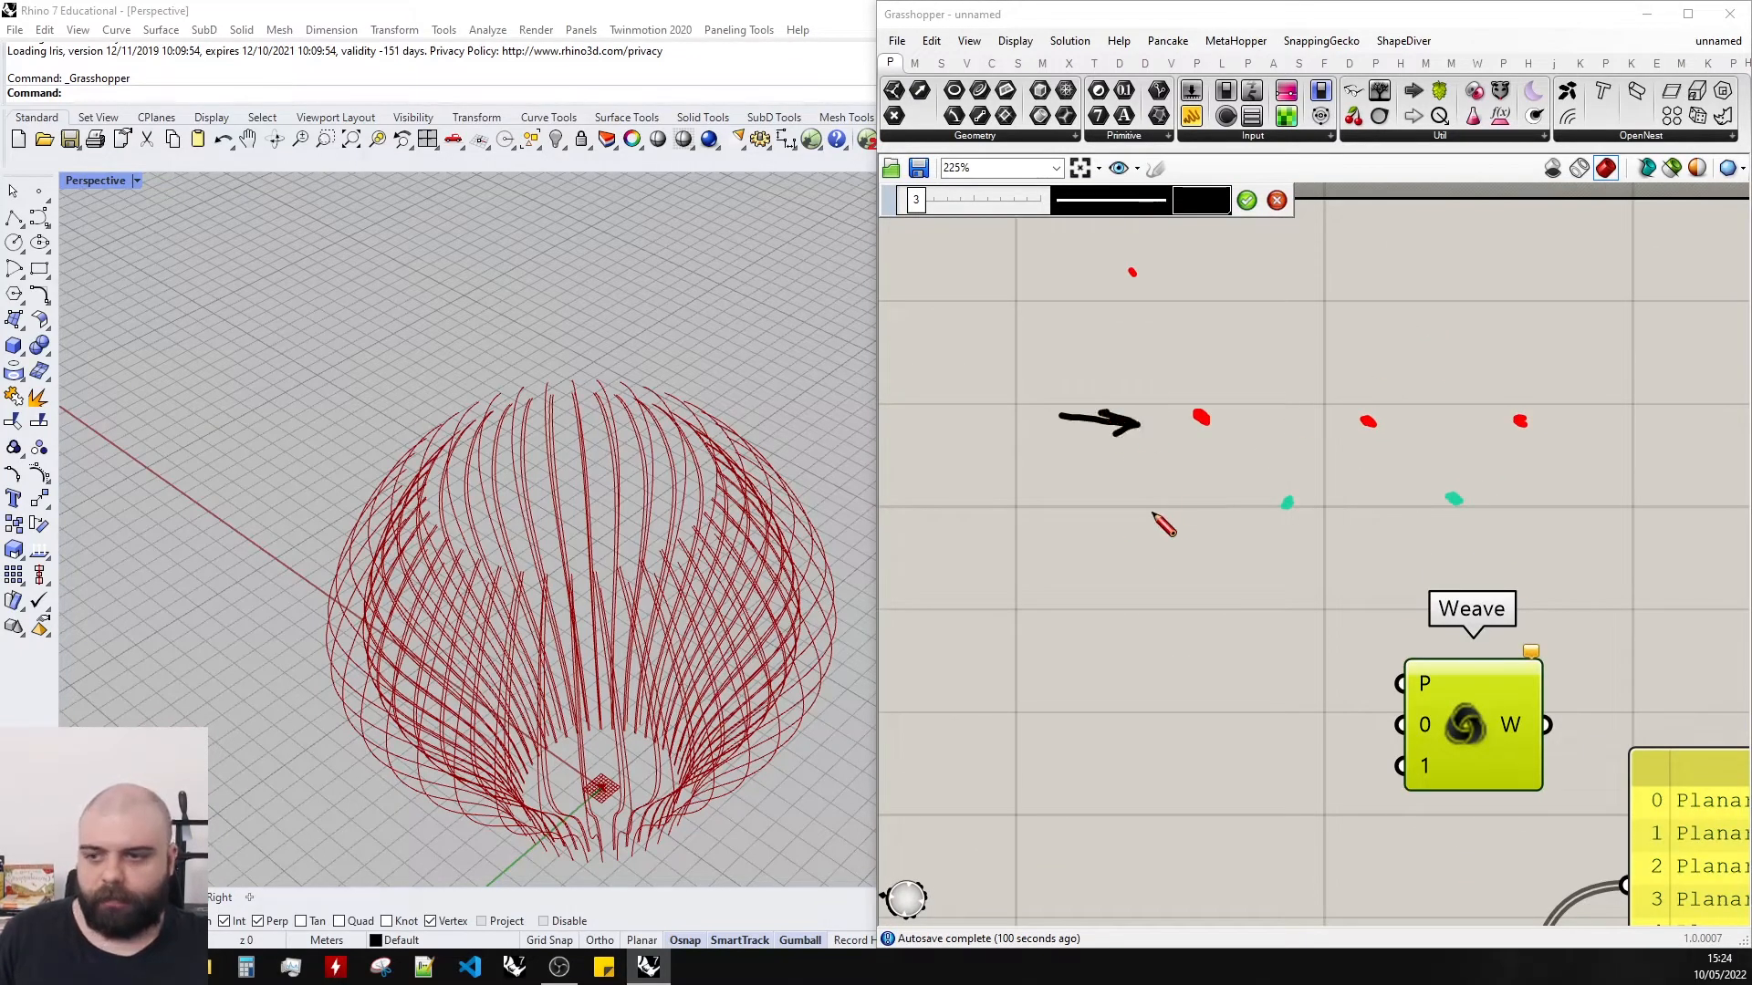
mouse_move(1117, 510)
left_mouse_down()
mouse_move(1221, 495)
mouse_move(1215, 509)
left_mouse_up()
left_click(1246, 200)
scroll(1321, 485, "down", 3)
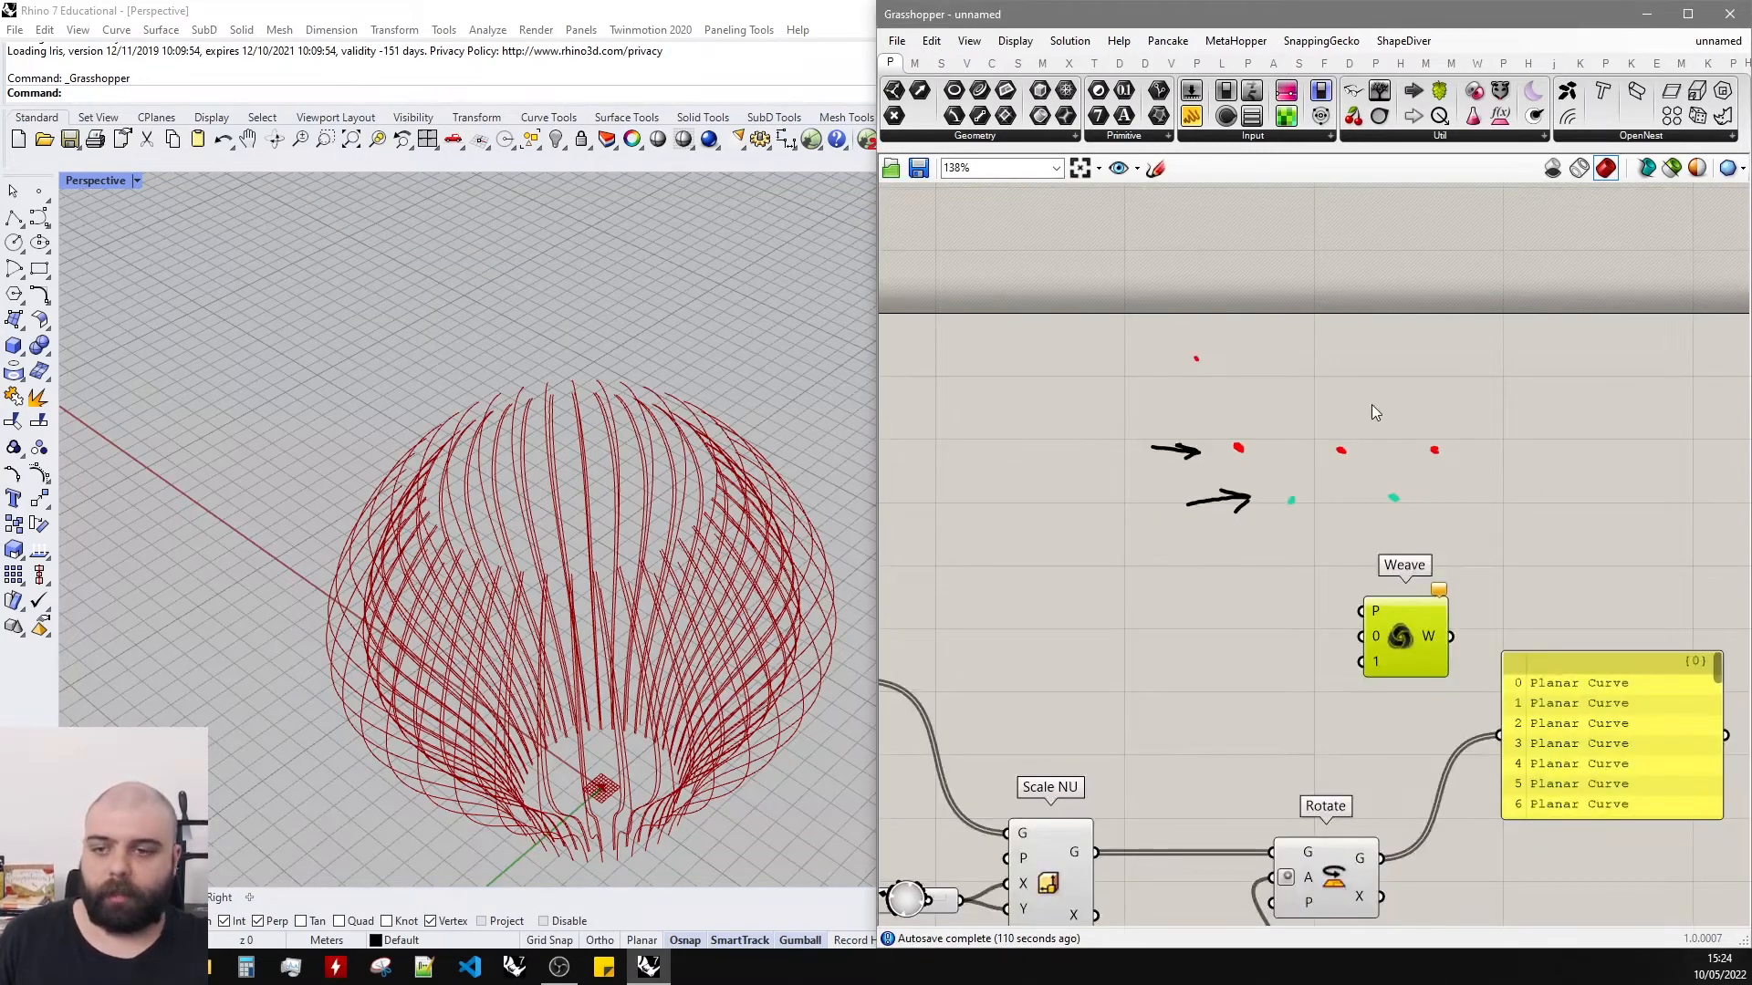
Sketch the numbers 0, 1 and 2 above the red dots and 0 and 2 beneath the teal dots.
scroll(1372, 403, "up", 3)
left_click(1155, 168)
scroll(1158, 411, "up", 3)
mouse_move(1138, 370)
left_mouse_down()
mouse_move(1120, 432)
mouse_move(1100, 394)
left_mouse_up()
scroll(1177, 419, "down", 1)
left_click_drag(1252, 465, 1227, 422)
mouse_move(1483, 418)
left_mouse_down()
mouse_move(1496, 476)
mouse_move(1532, 481)
left_mouse_up()
scroll(1479, 396, "down", 4)
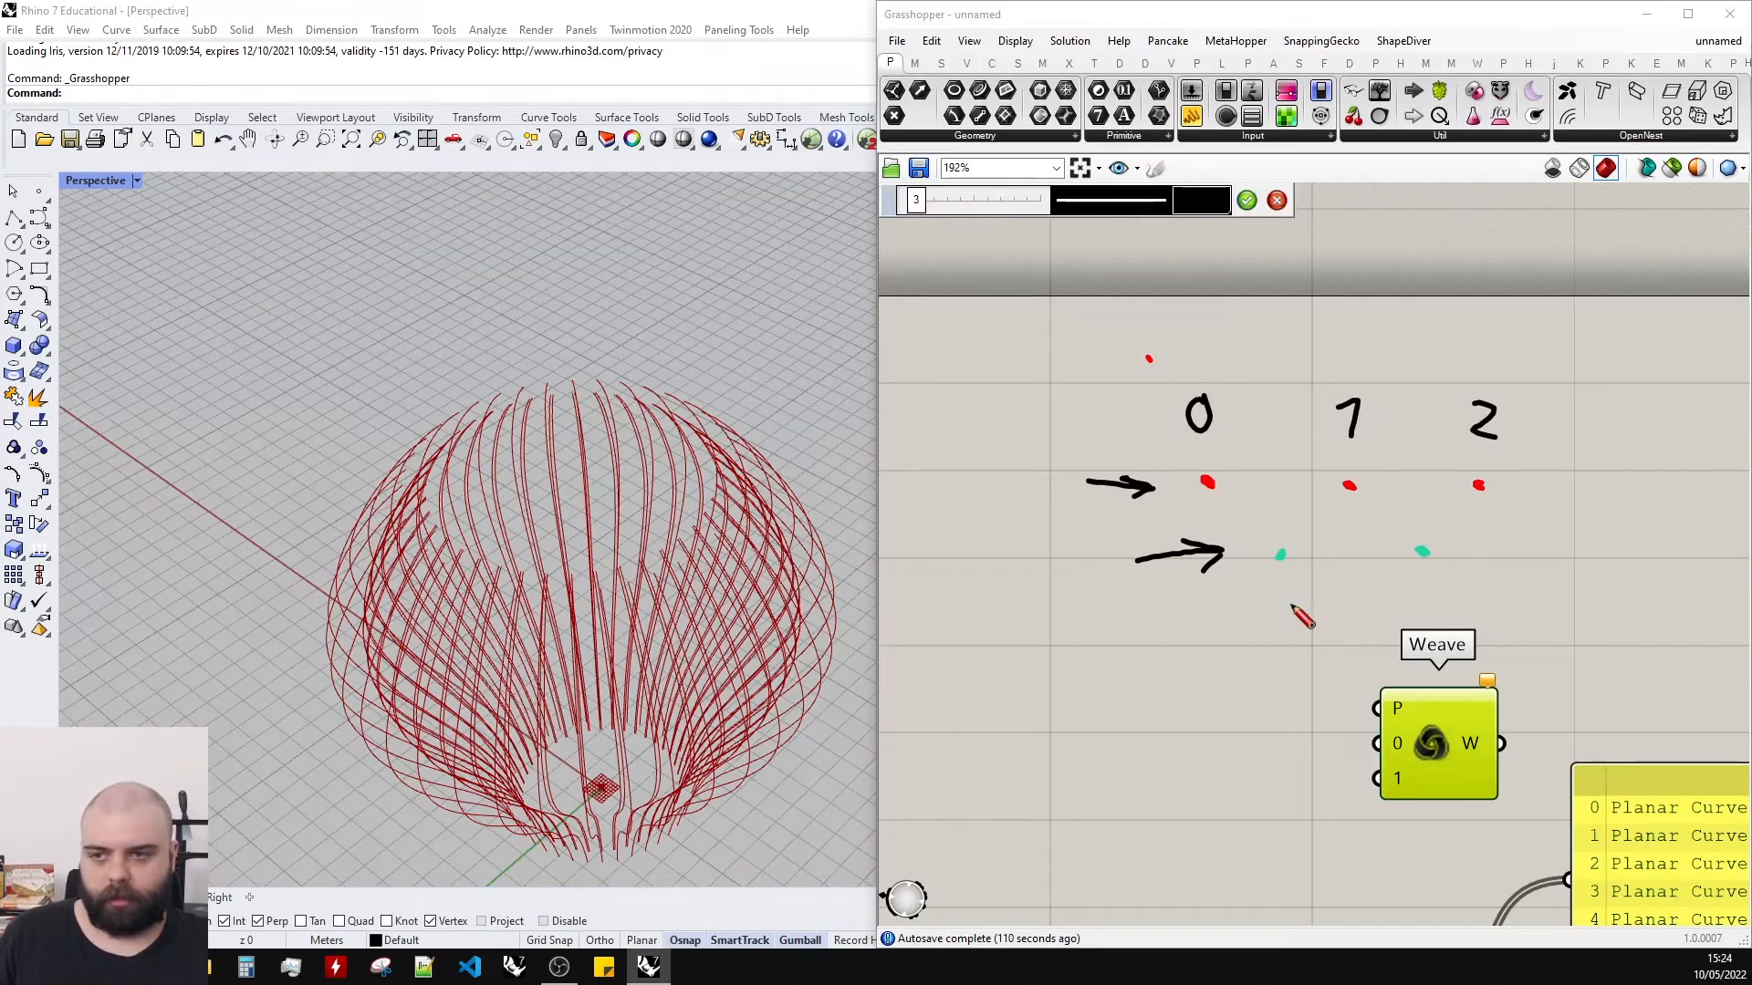
scroll(1292, 607, "up", 4)
left_click_drag(1284, 536, 1451, 622)
Sketch three dashes after the last dot of both rows to show that the lists continue.
scroll(1273, 558, "down", 4)
left_click_drag(1544, 520, 1561, 519)
left_click_drag(1579, 519, 1598, 518)
left_click_drag(1606, 519, 1651, 518)
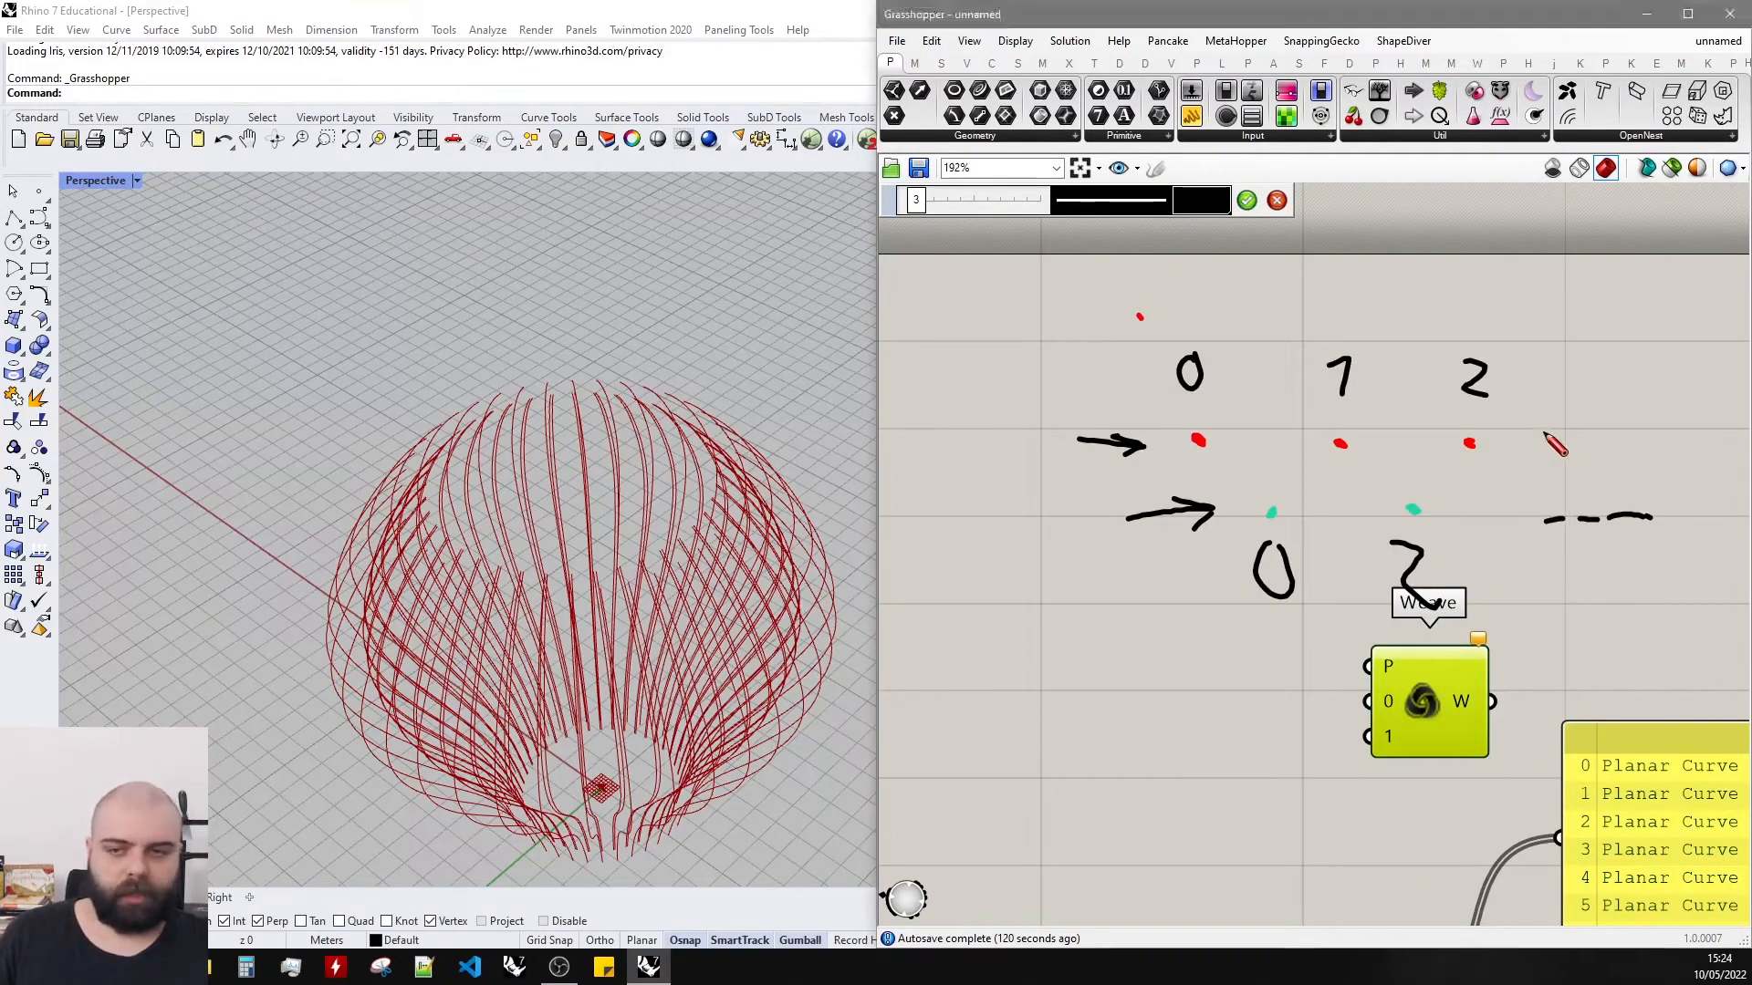
left_click_drag(1540, 433, 1561, 432)
left_click_drag(1581, 429, 1597, 423)
left_click_drag(1610, 425, 1634, 432)
left_click(1246, 200)
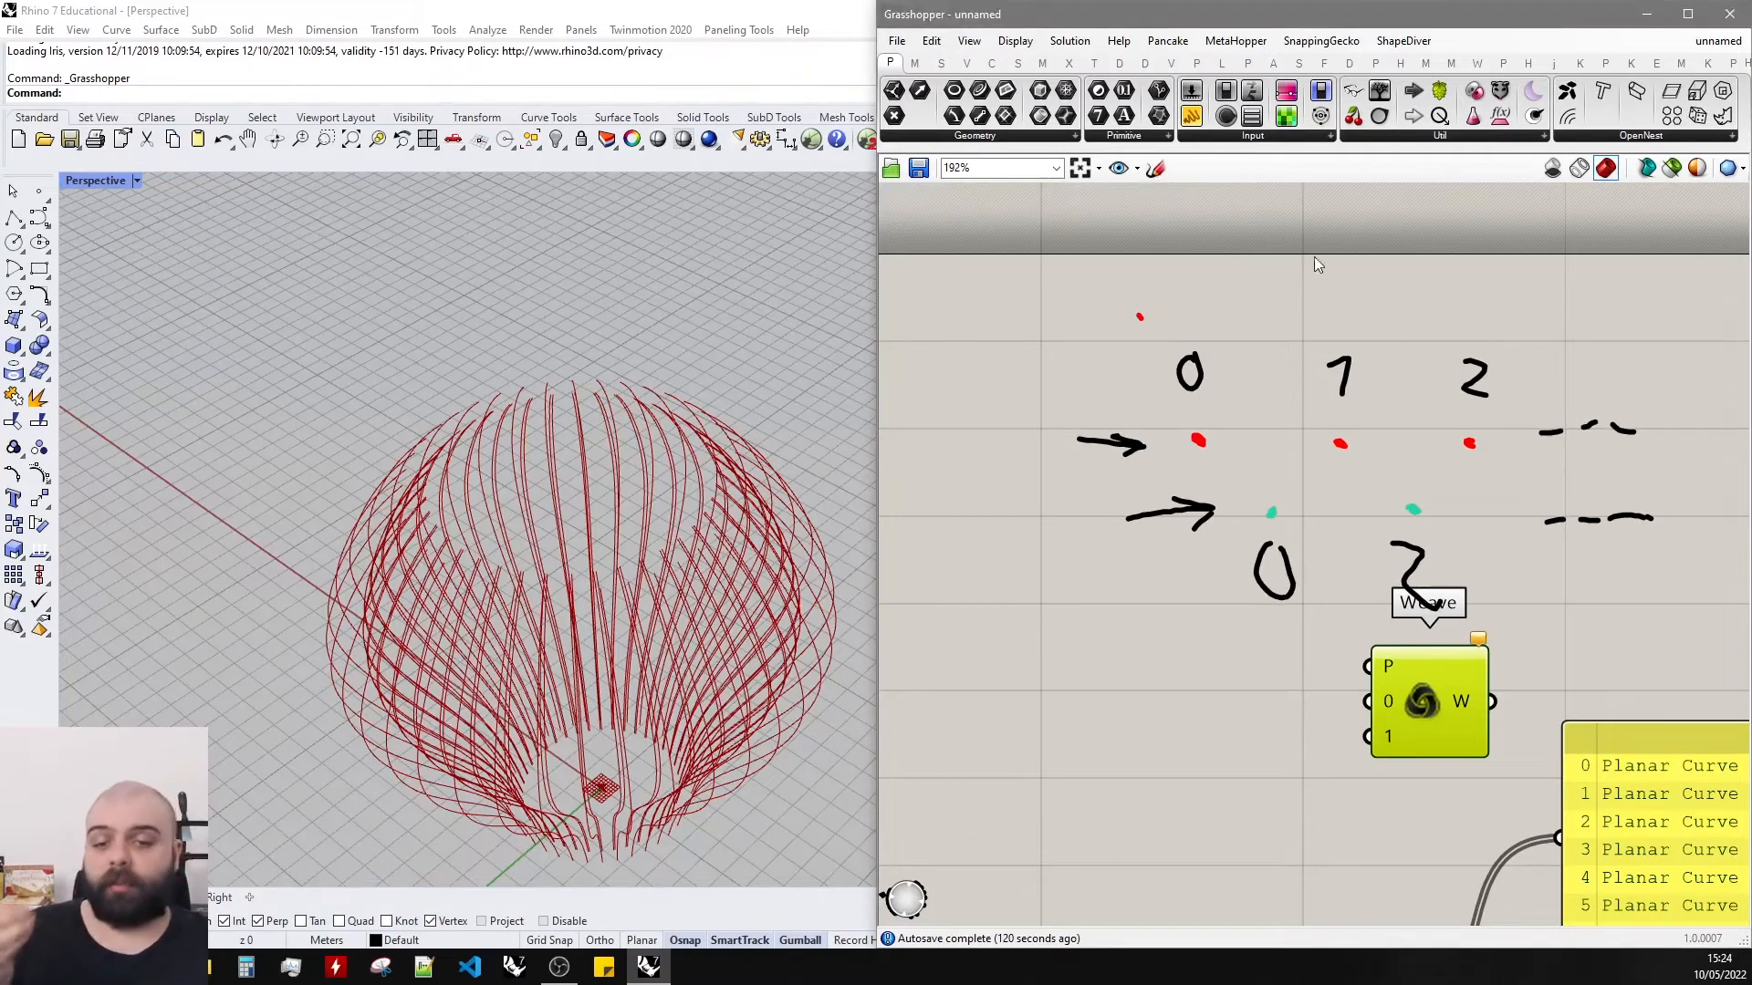
Sketch circles around the red and teal dots, linked by arrows zigzagging alternately between the two rows.
scroll(1427, 299, "down", 3)
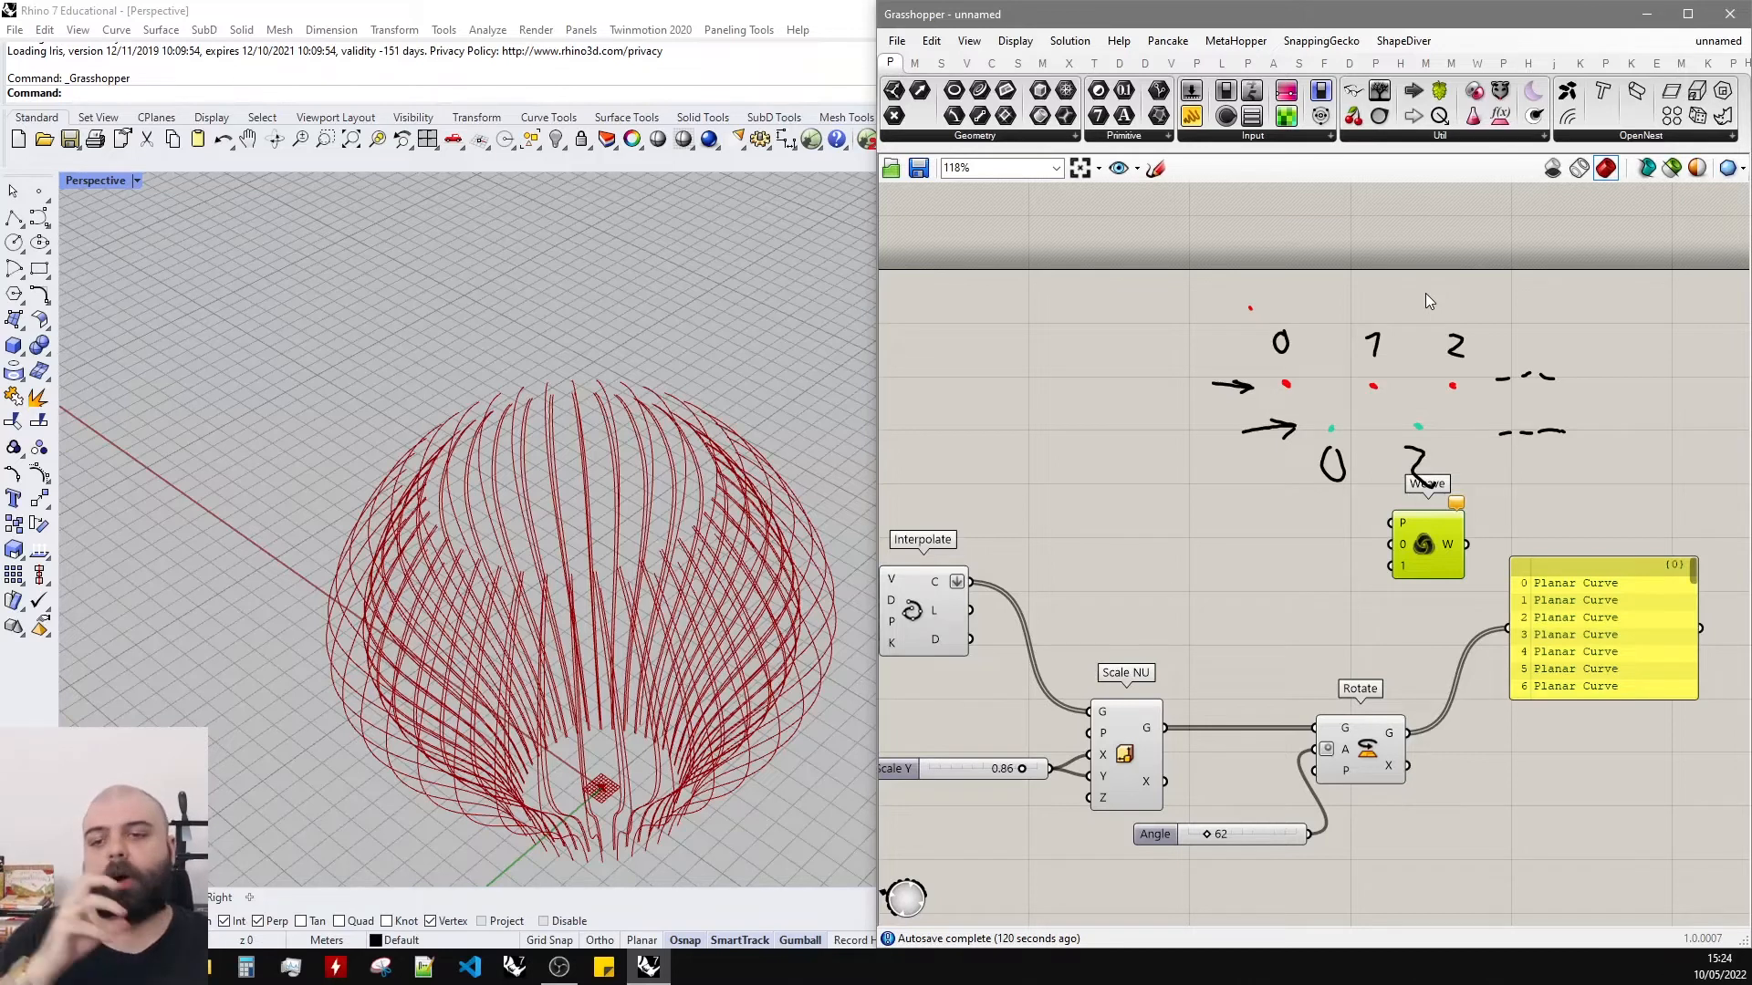
left_click(1156, 169)
scroll(1410, 363, "up", 3)
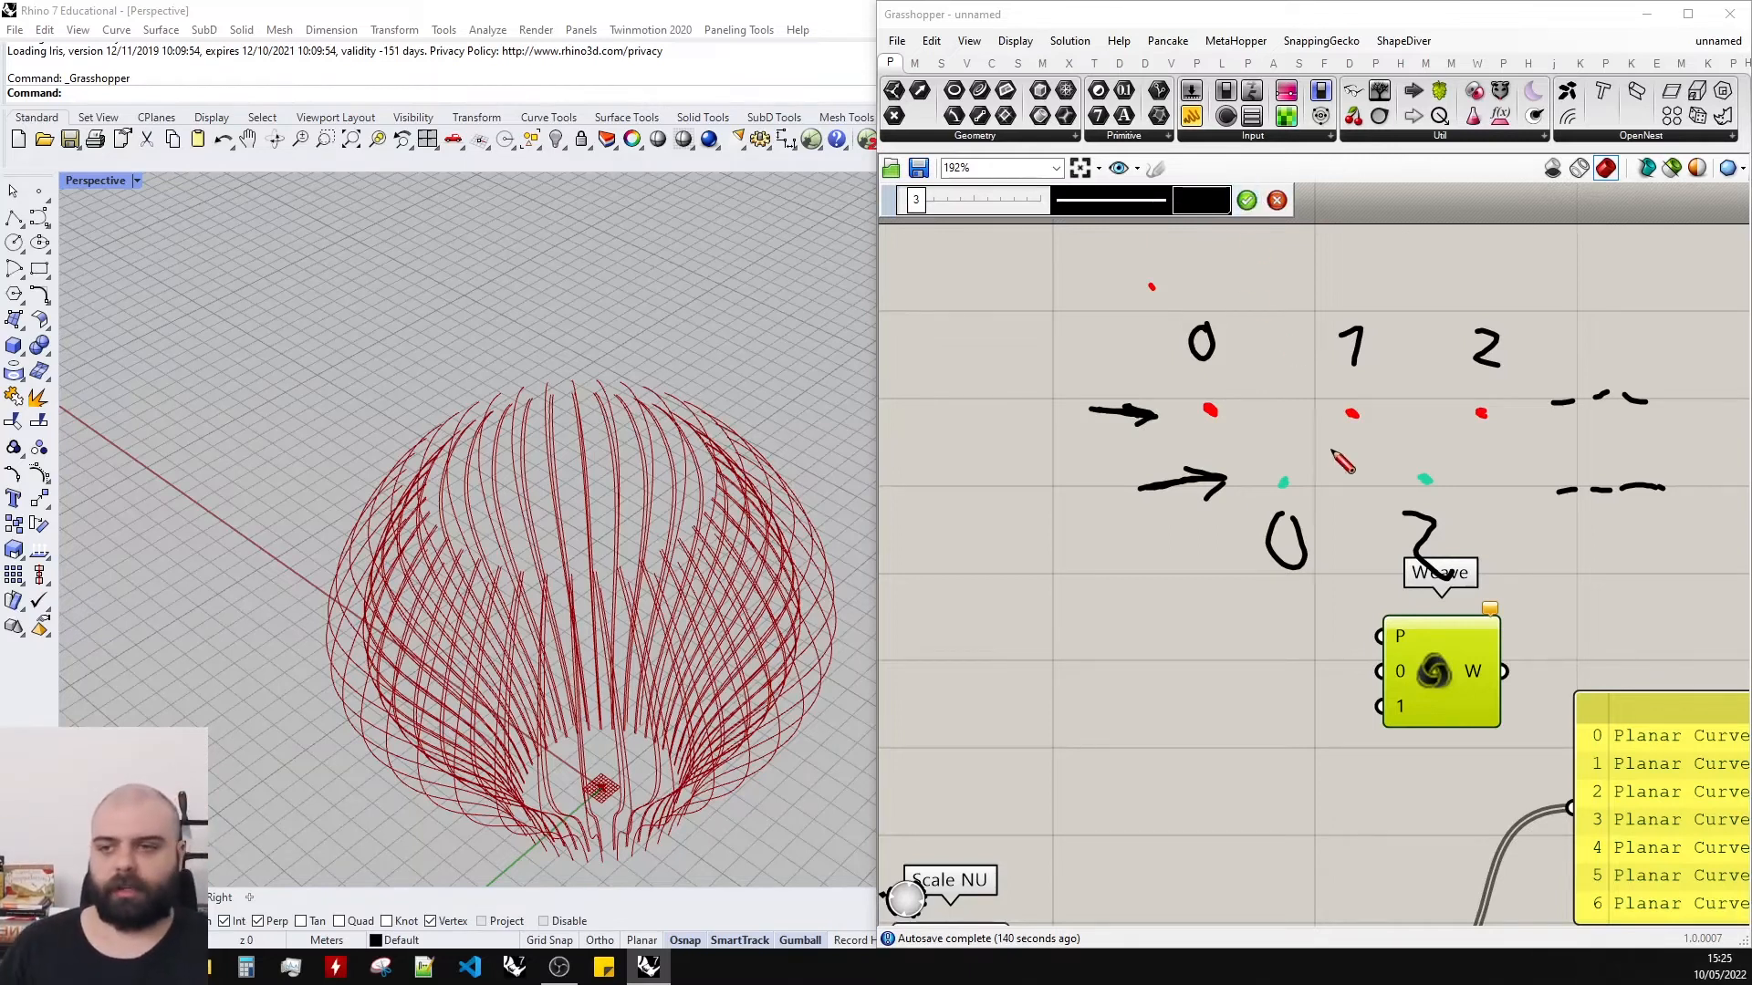
scroll(1339, 459, "up", 2)
mouse_move(1158, 365)
left_mouse_down()
mouse_move(1122, 425)
mouse_move(1167, 392)
mouse_move(1231, 438)
mouse_move(1209, 475)
mouse_move(1295, 497)
mouse_move(1373, 370)
mouse_move(1458, 488)
mouse_move(1455, 461)
mouse_move(1521, 497)
mouse_move(1540, 415)
mouse_move(1555, 416)
left_mouse_up()
left_click_drag(1628, 371, 1602, 375)
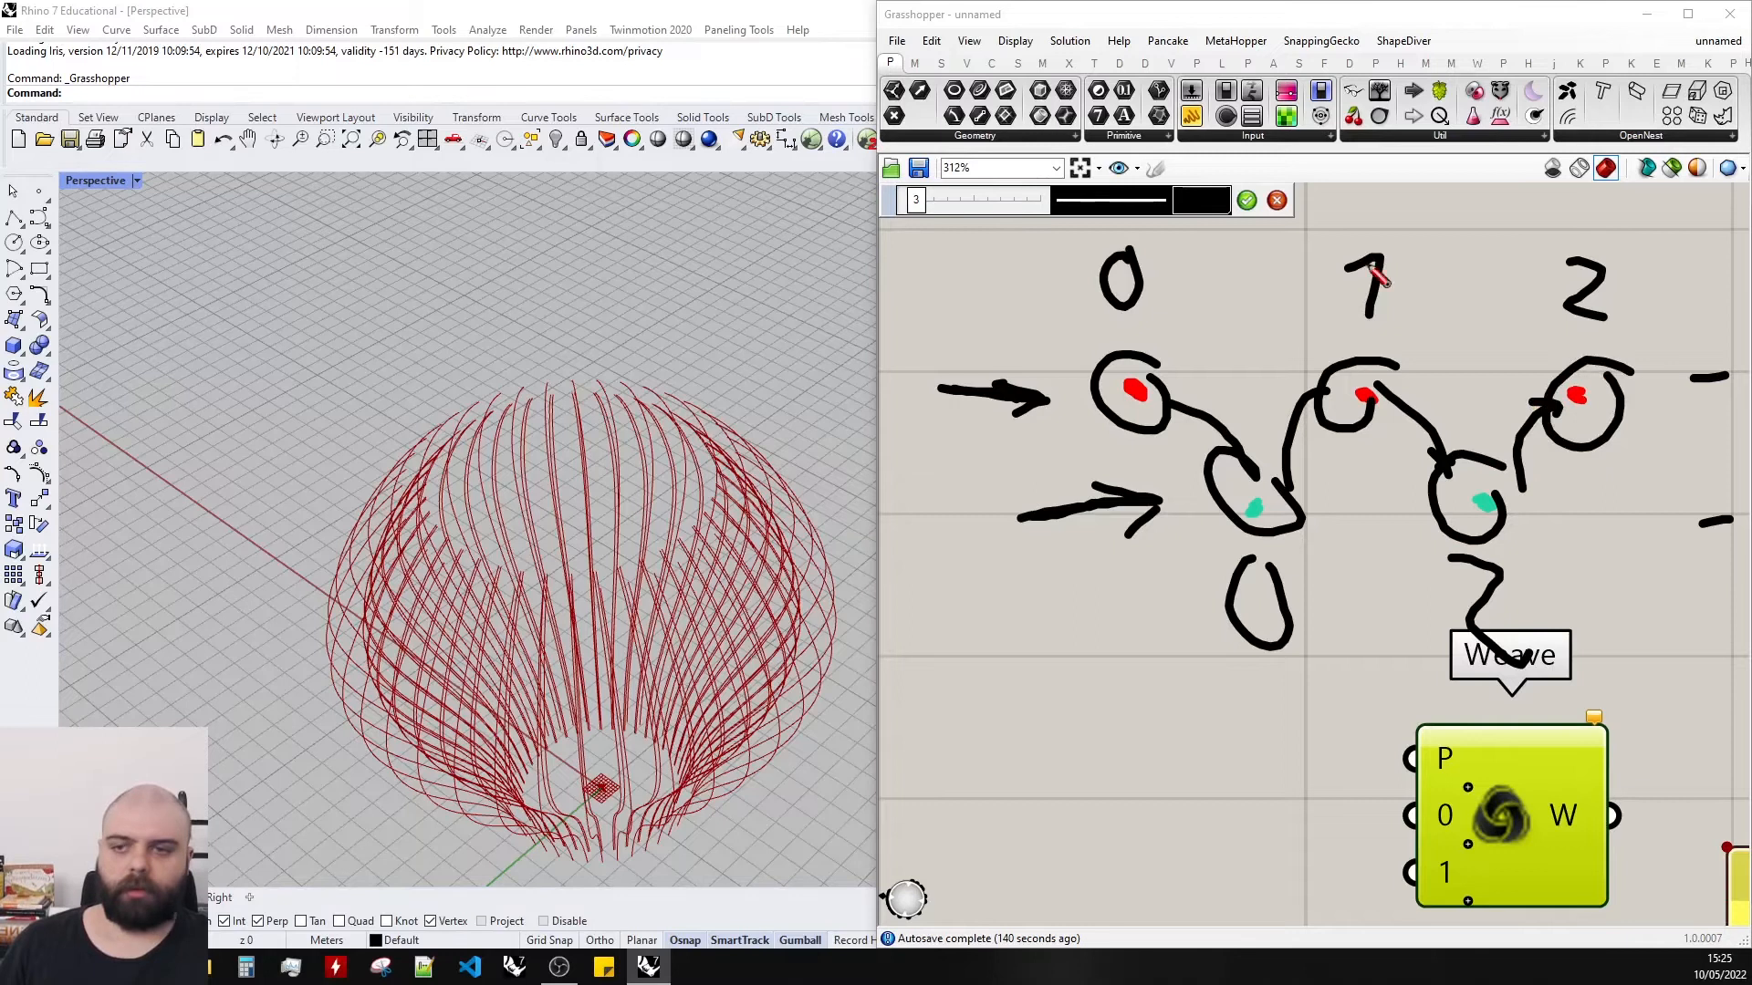
scroll(1332, 274, "down", 3)
left_click(1247, 199)
scroll(1370, 516, "down", 4)
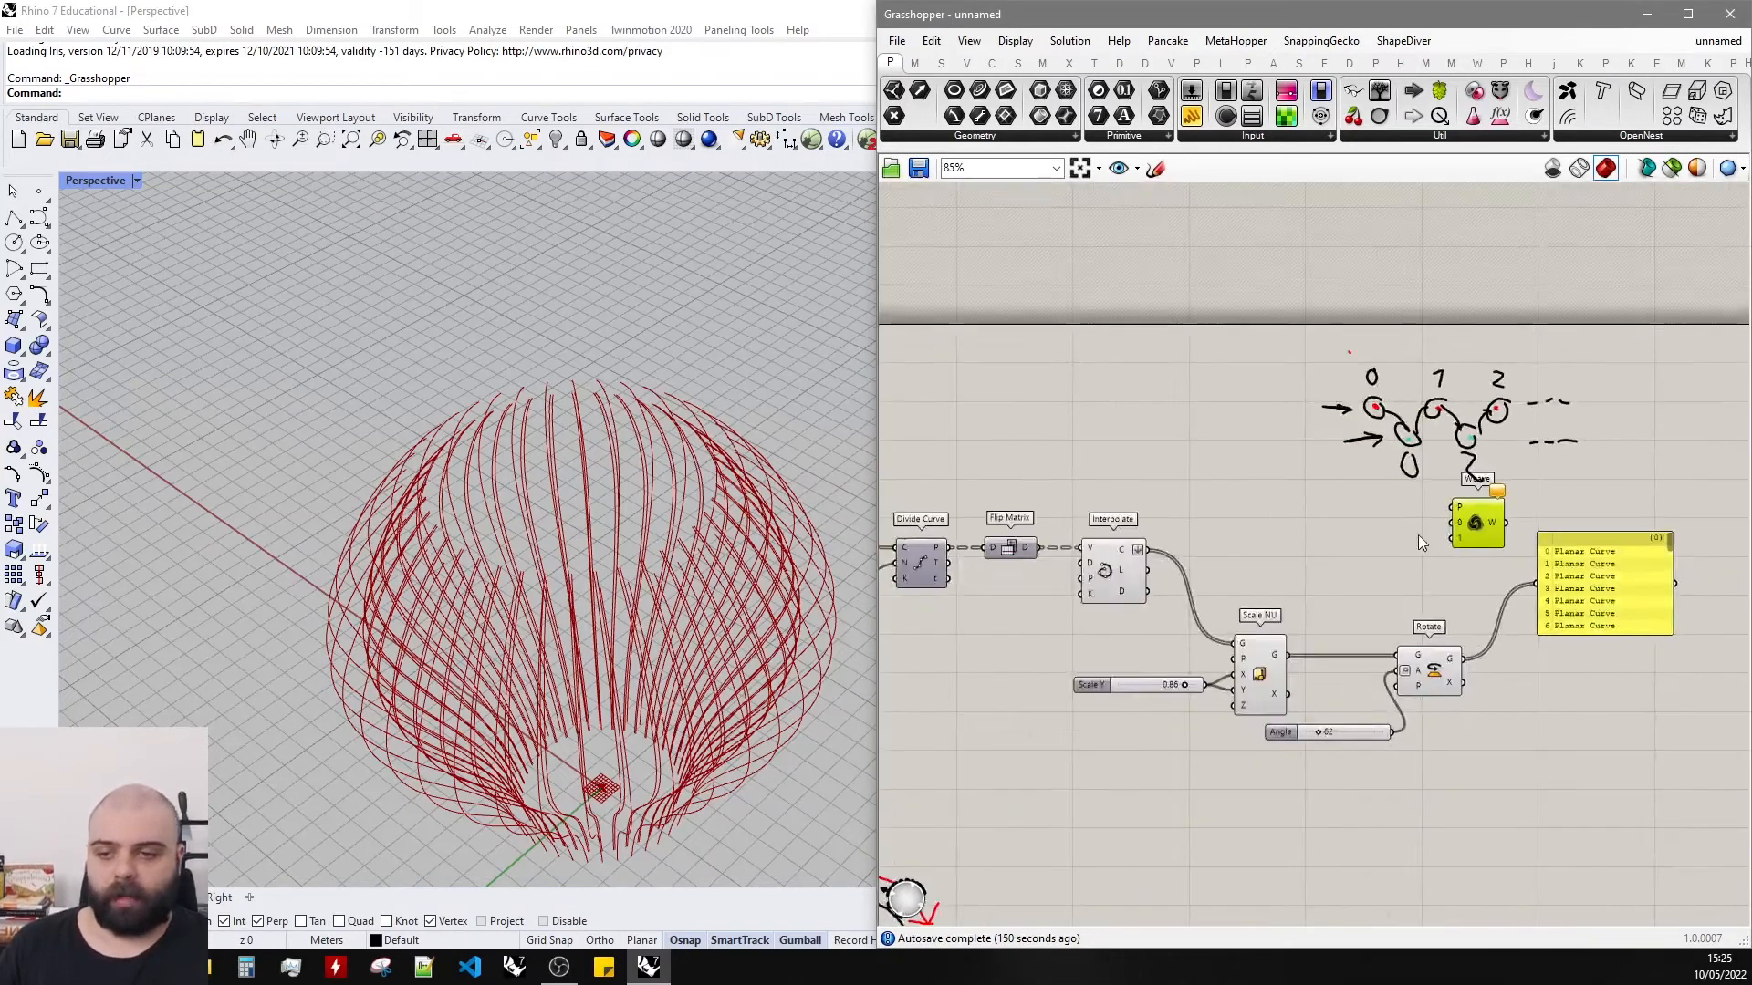
scroll(1442, 543, "up", 3)
scroll(1492, 544, "down", 2)
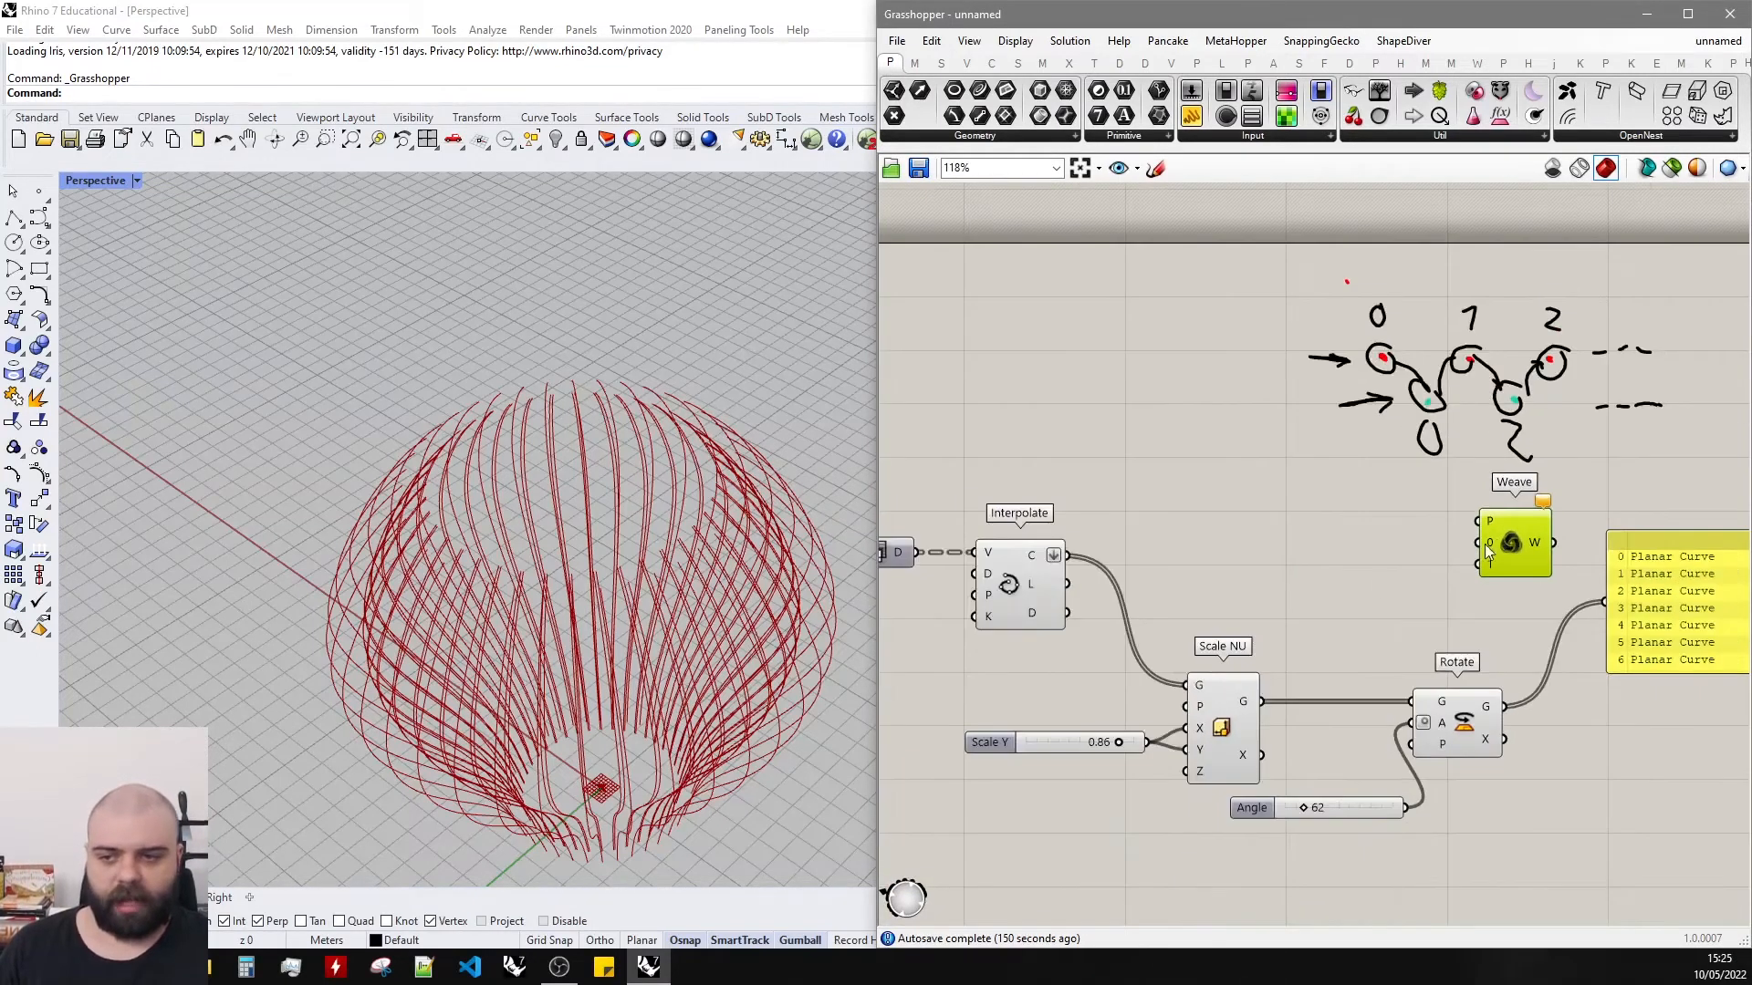
Connect the interpolated curves to the Weave component's stream 0 and the rotated curves to its stream 1.
left_click(1043, 562)
left_click_drag(1066, 554, 1477, 542)
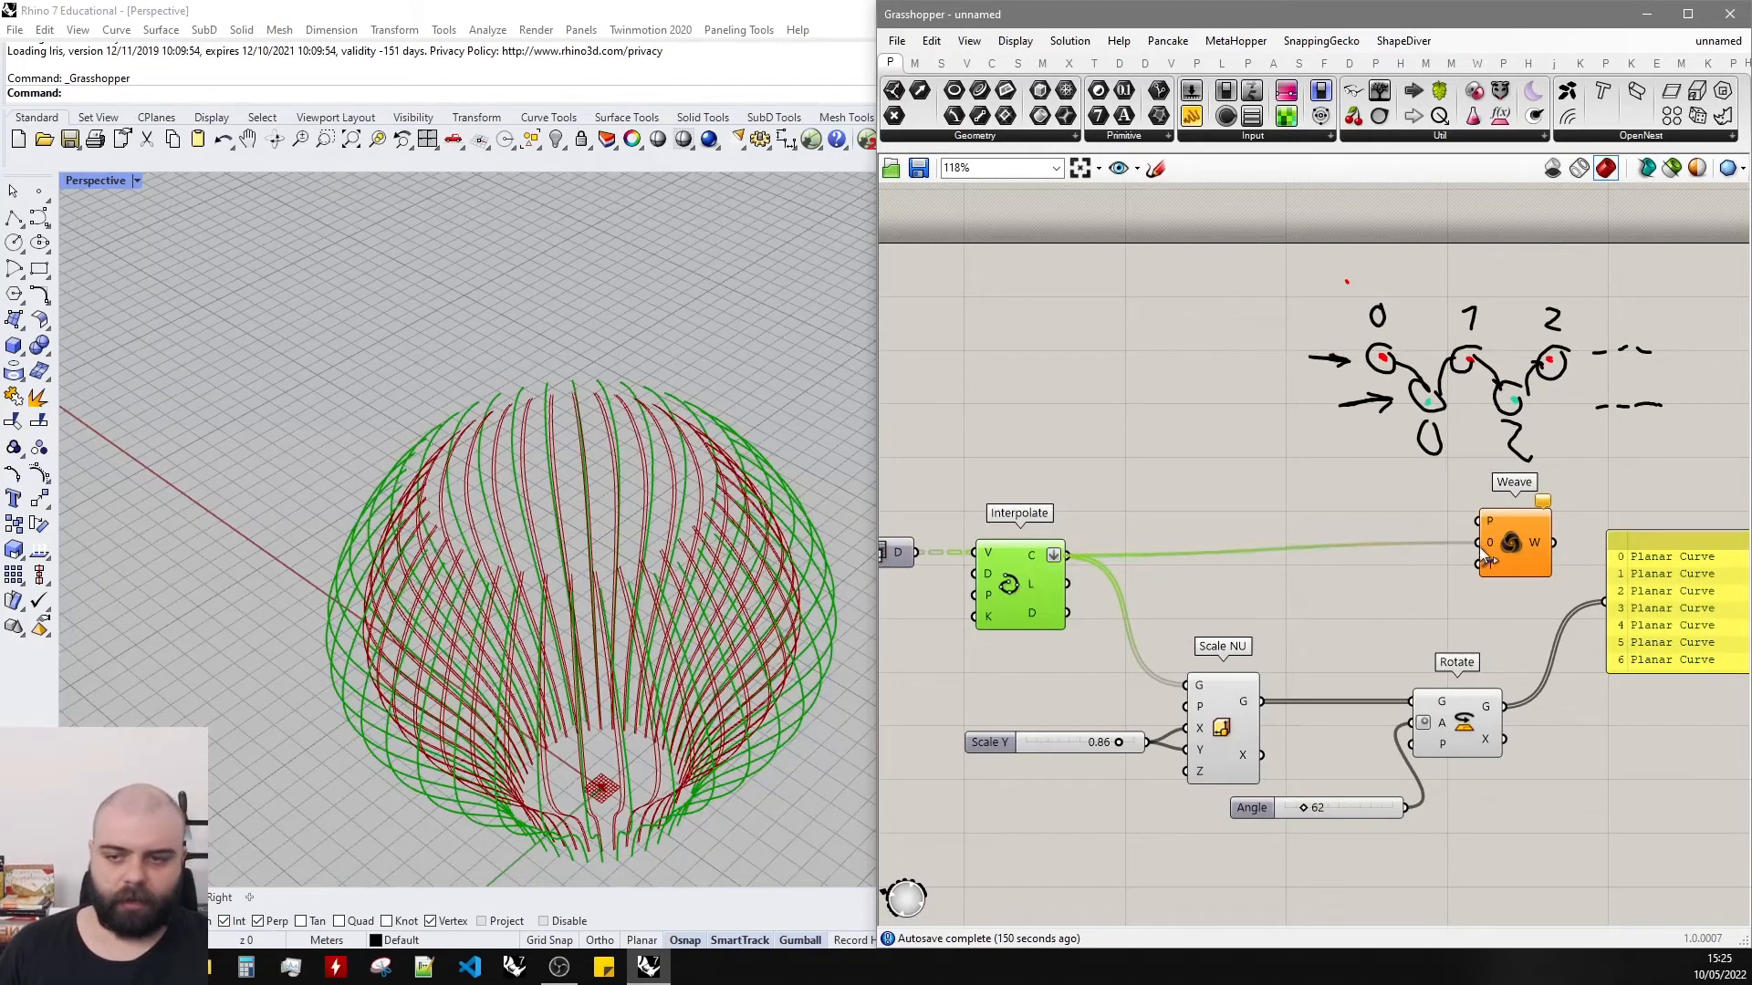
scroll(1606, 610, "up", 3)
left_click_drag(1412, 535, 1462, 573)
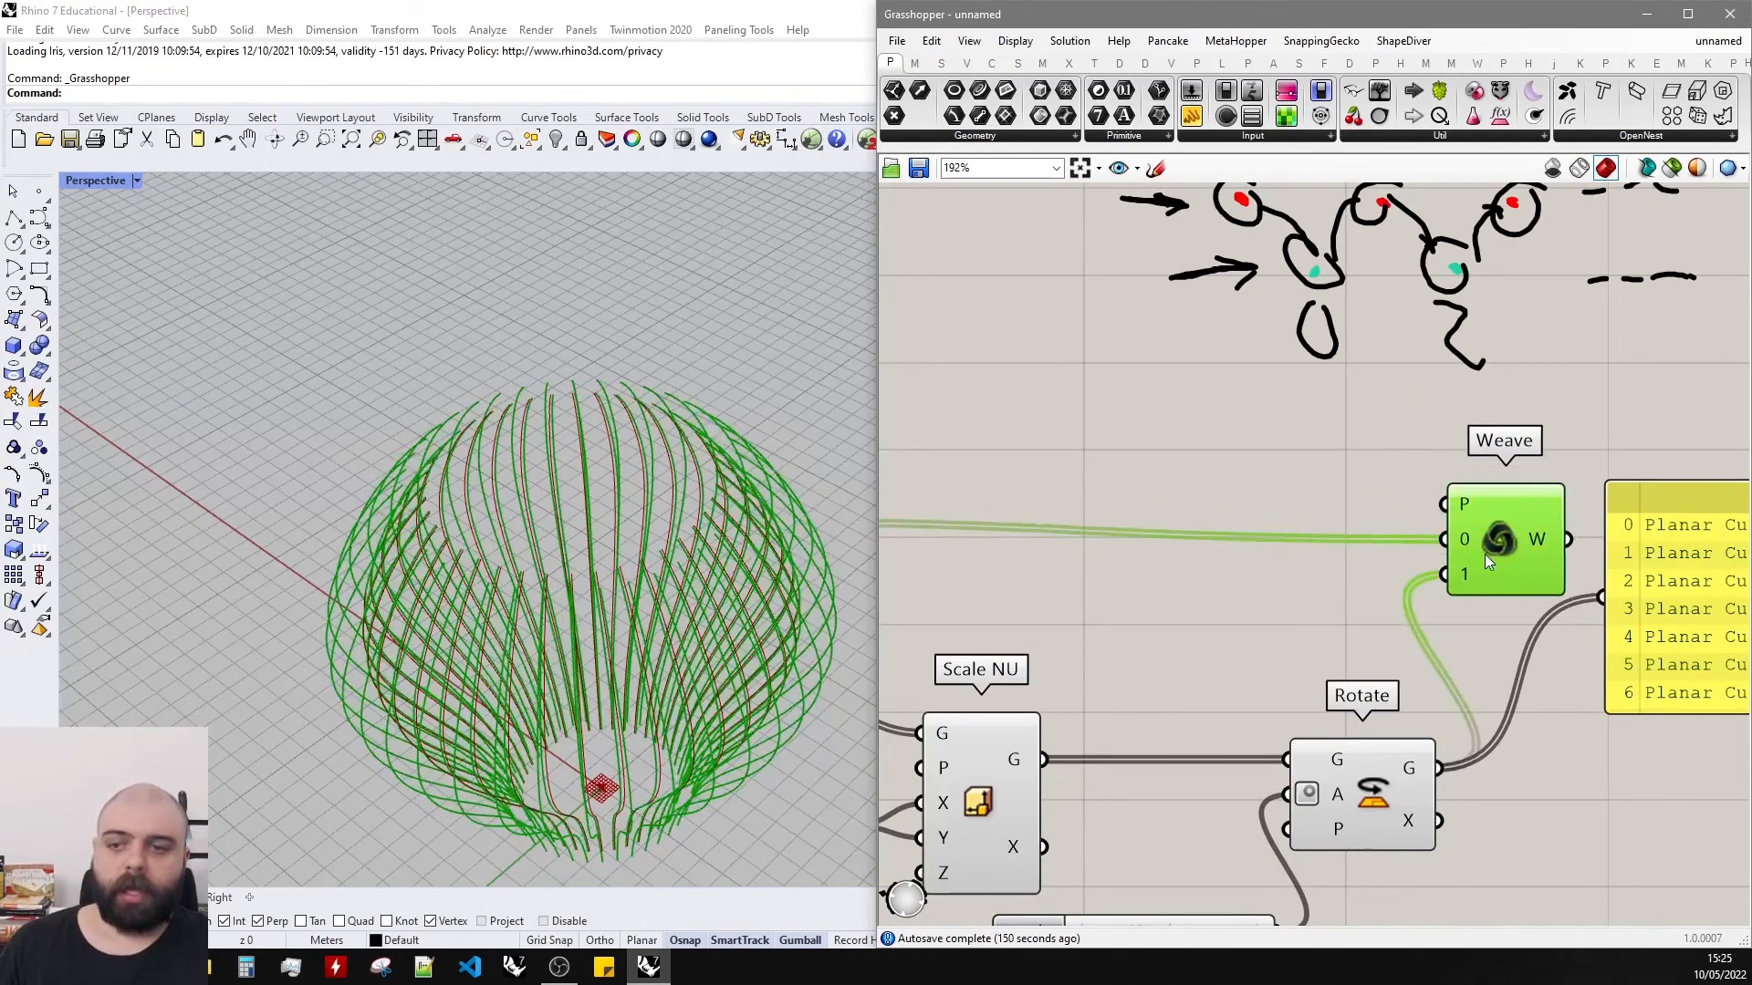
scroll(1385, 385, "down", 2)
scroll(1372, 325, "up", 2)
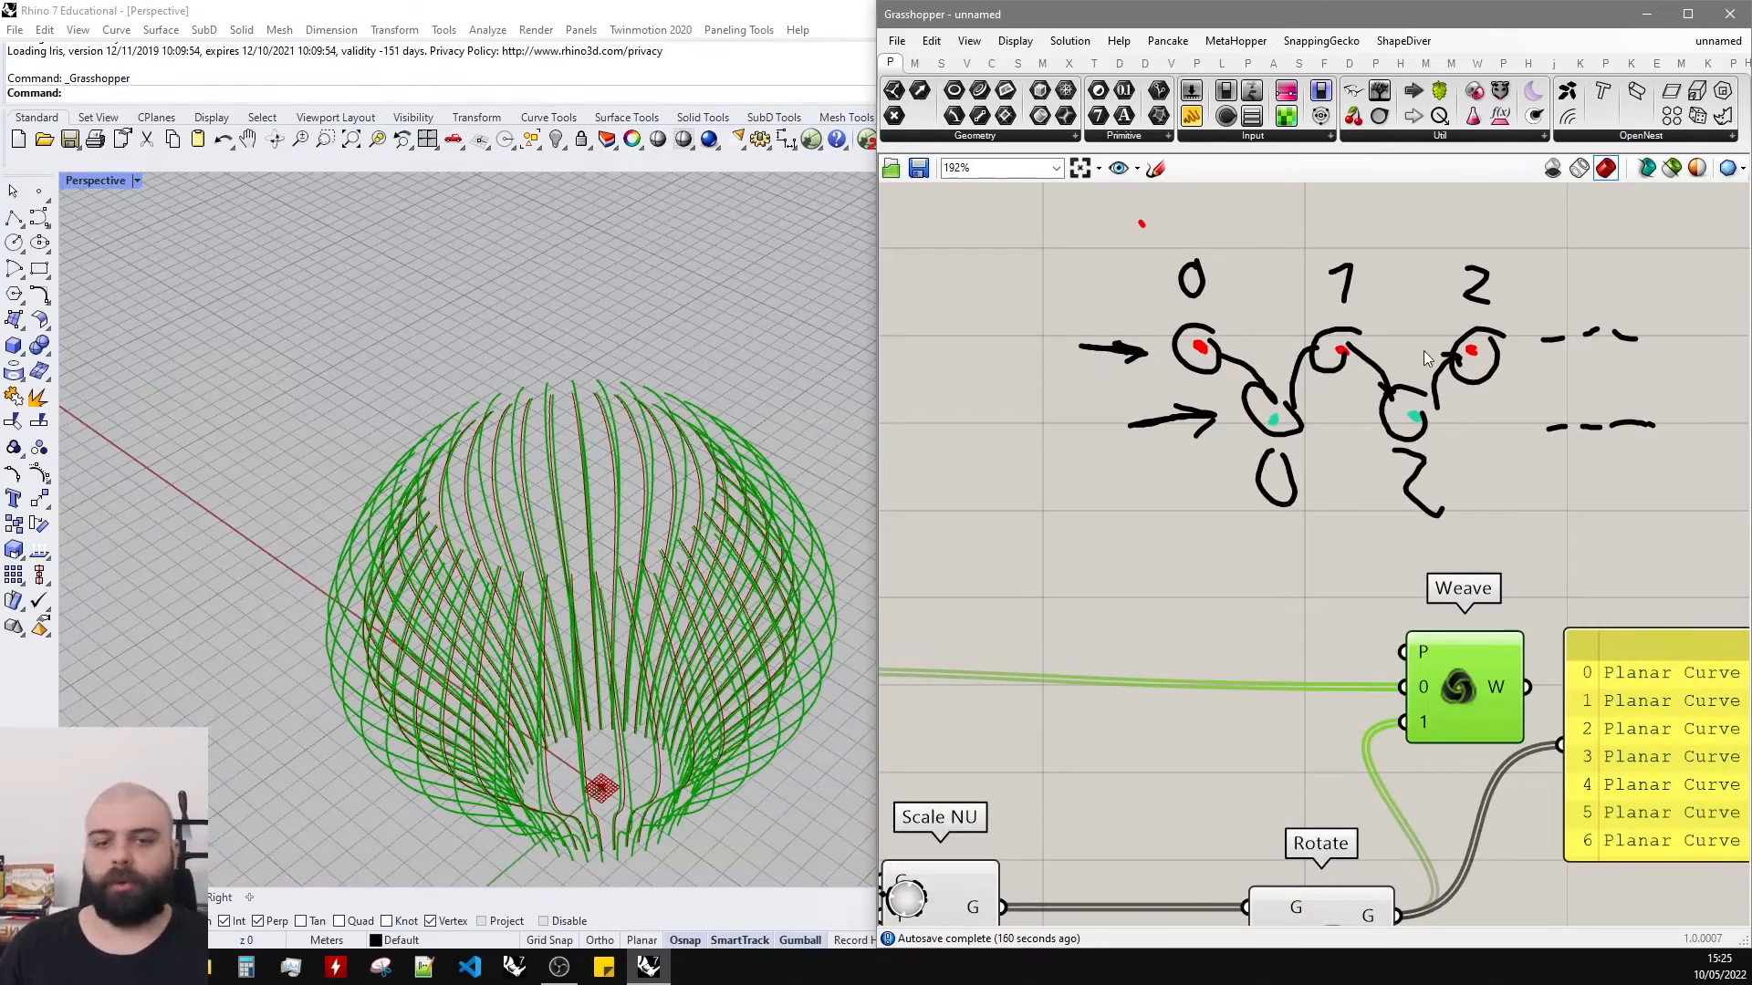
Feed the Weave pattern from a new panel listing 0 and 1 as separate items, and send the Weave output to the curve list panel.
left_click_drag(1455, 660, 1438, 637)
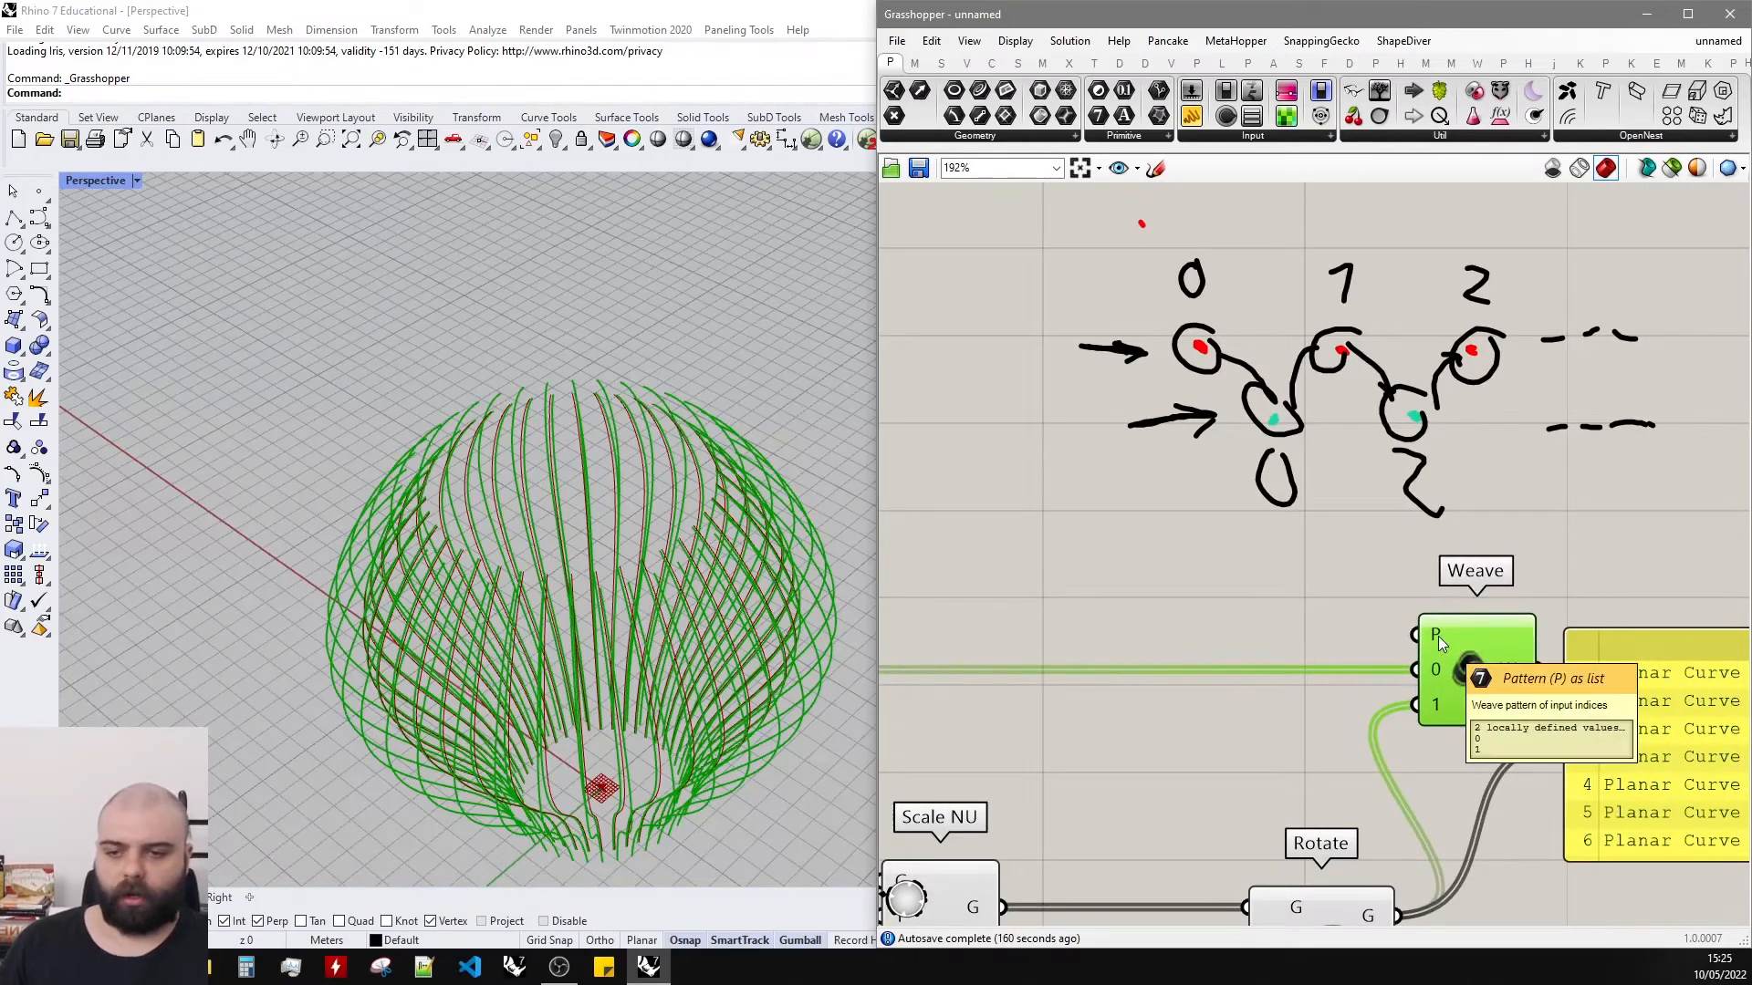
left_click(1323, 617)
double_click(1324, 616)
type("\"0")
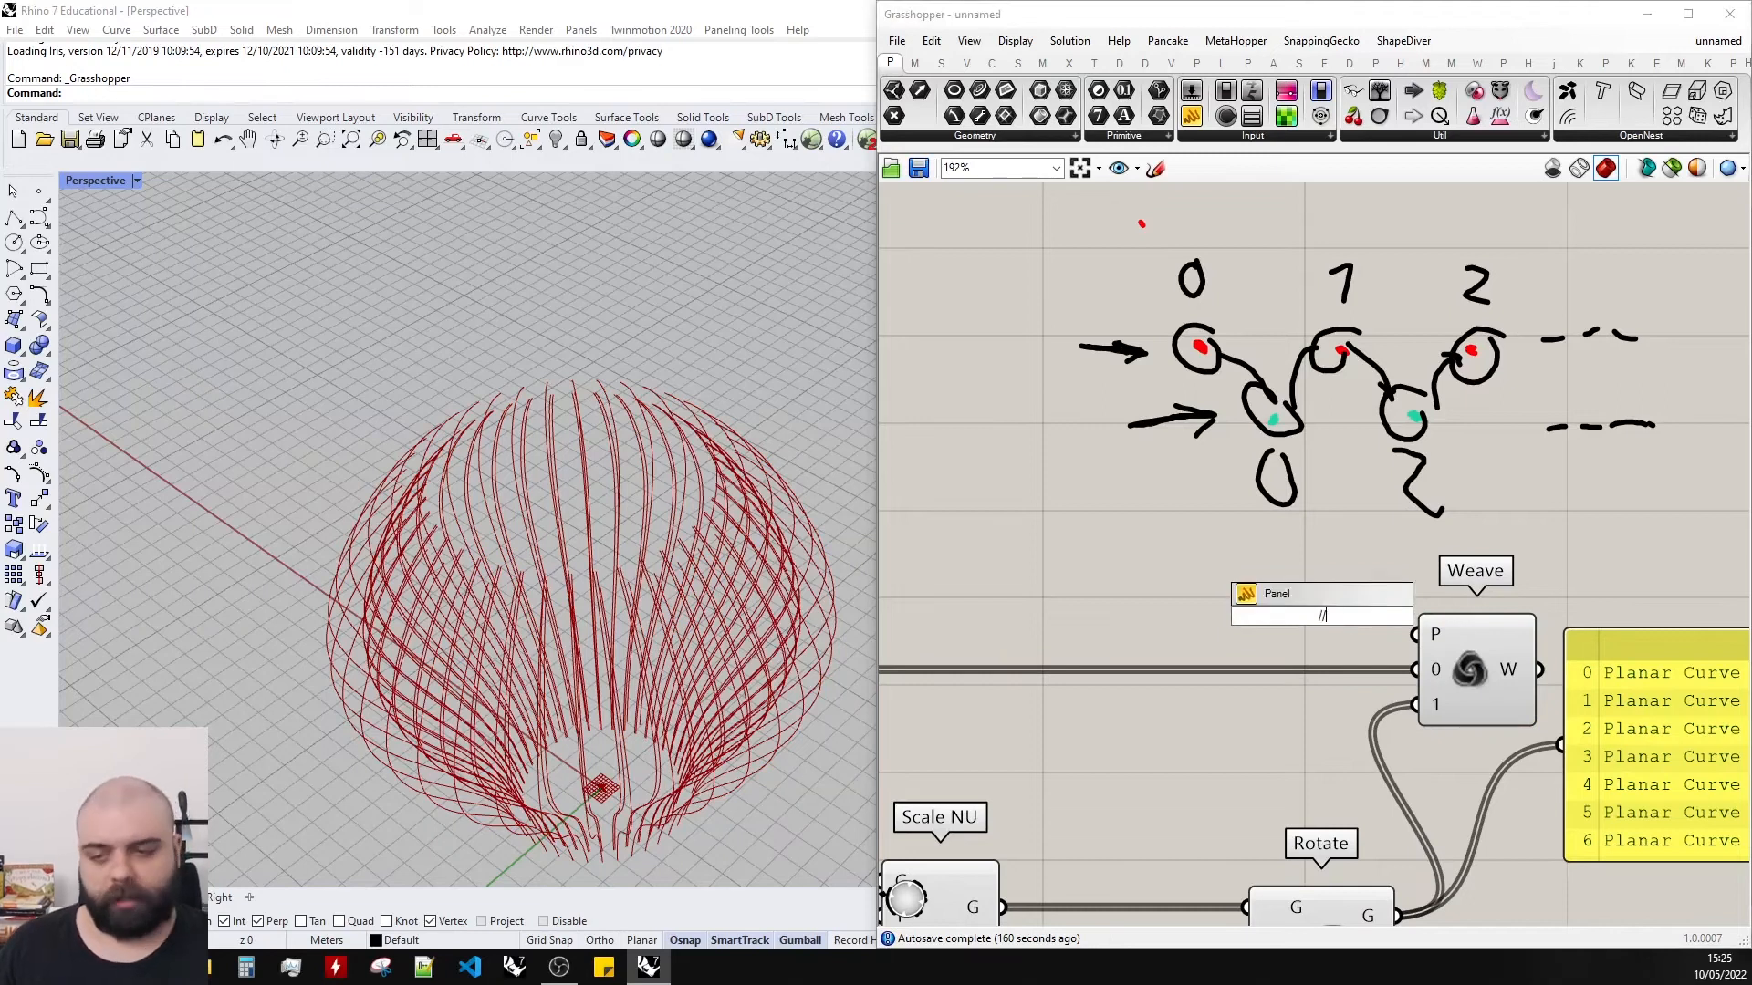
key("Return")
double_click(1322, 616)
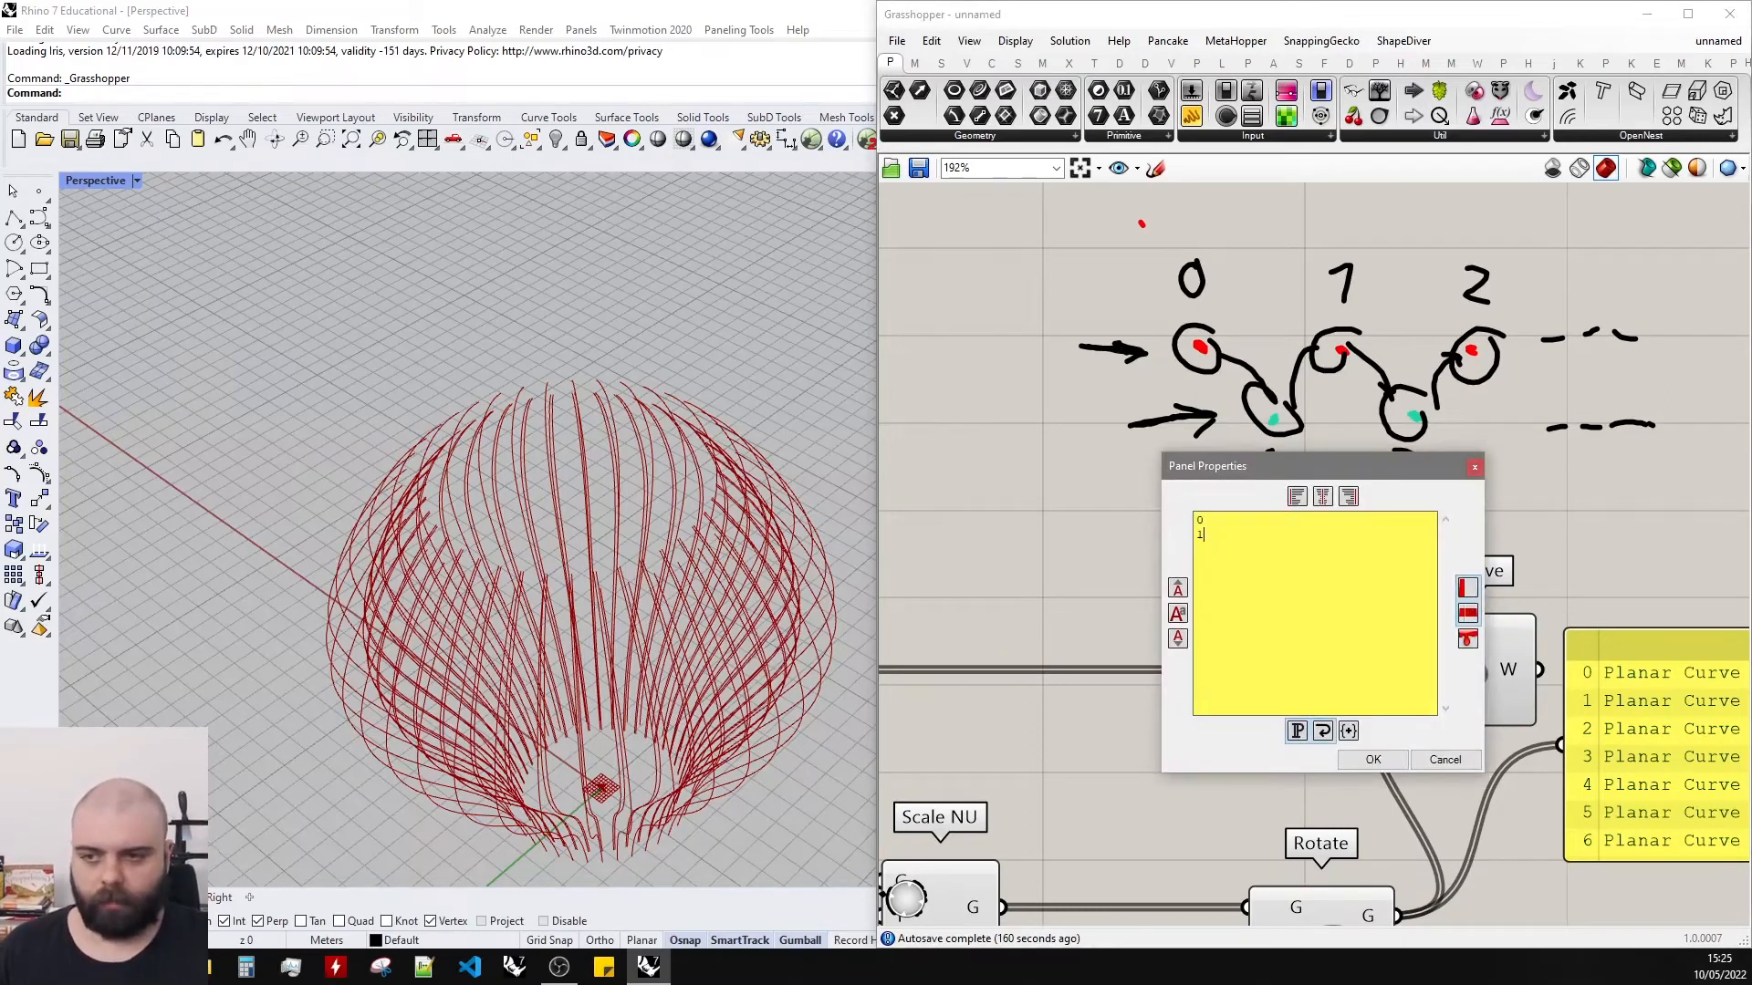
type("1")
left_click(1373, 760)
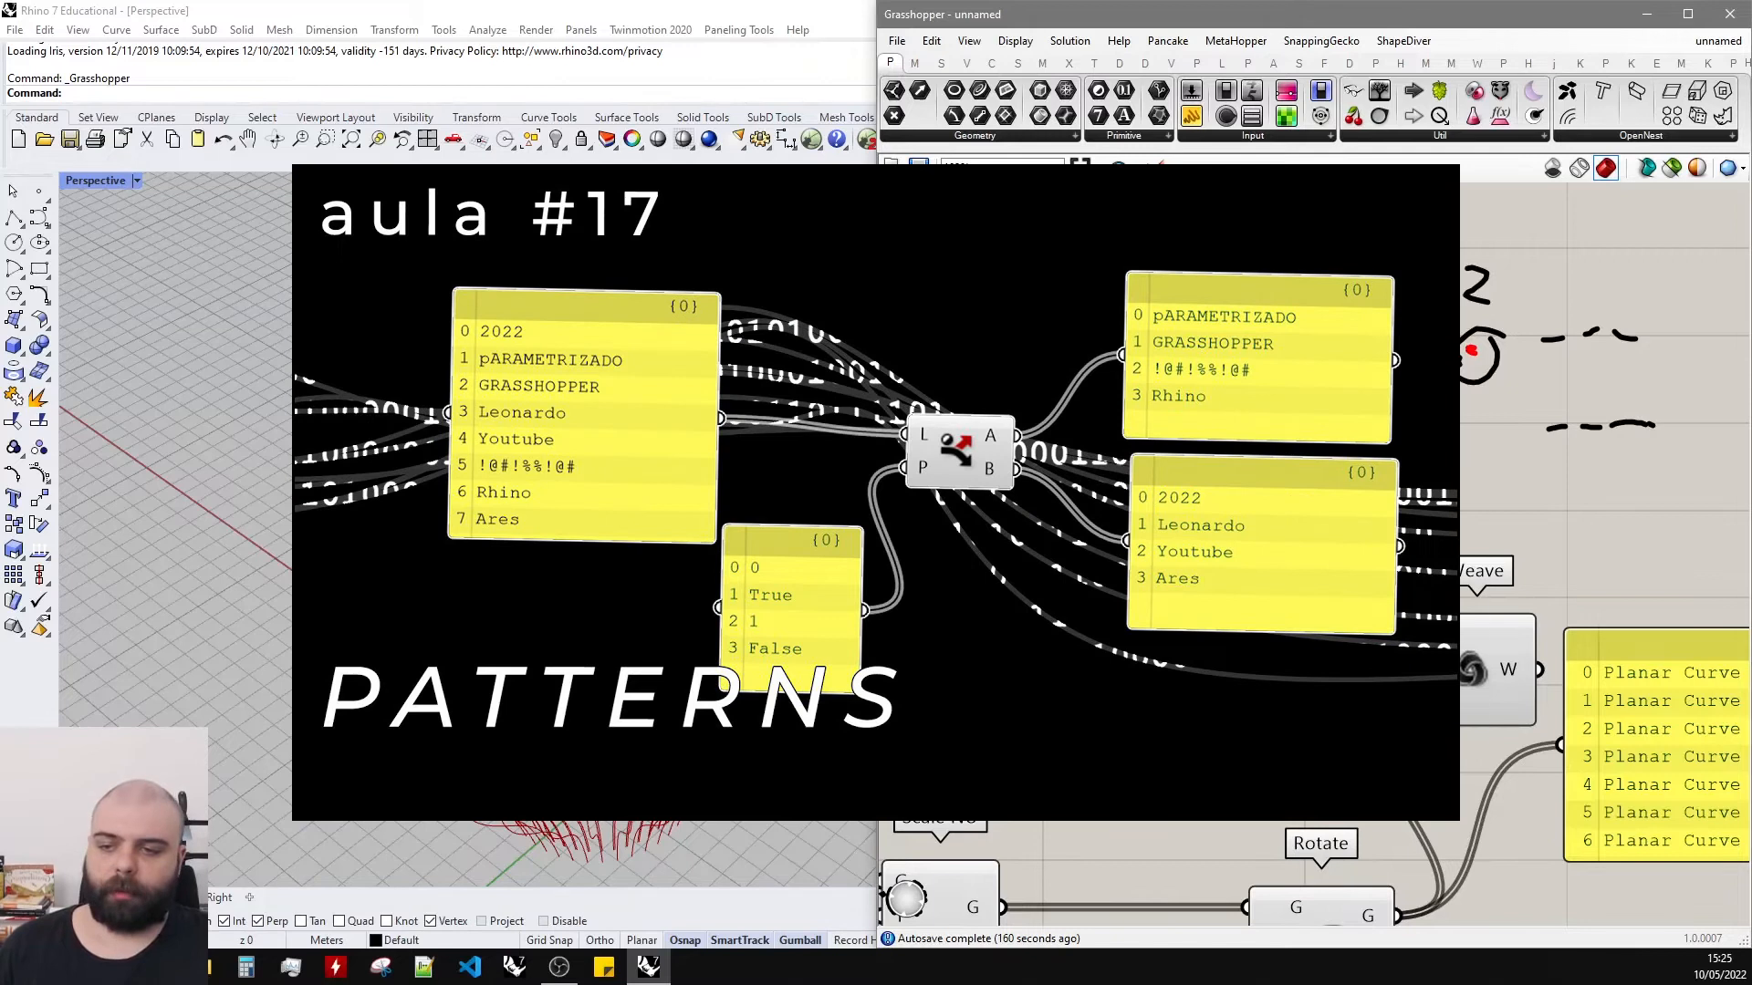
right_click(1293, 630)
key("Escape")
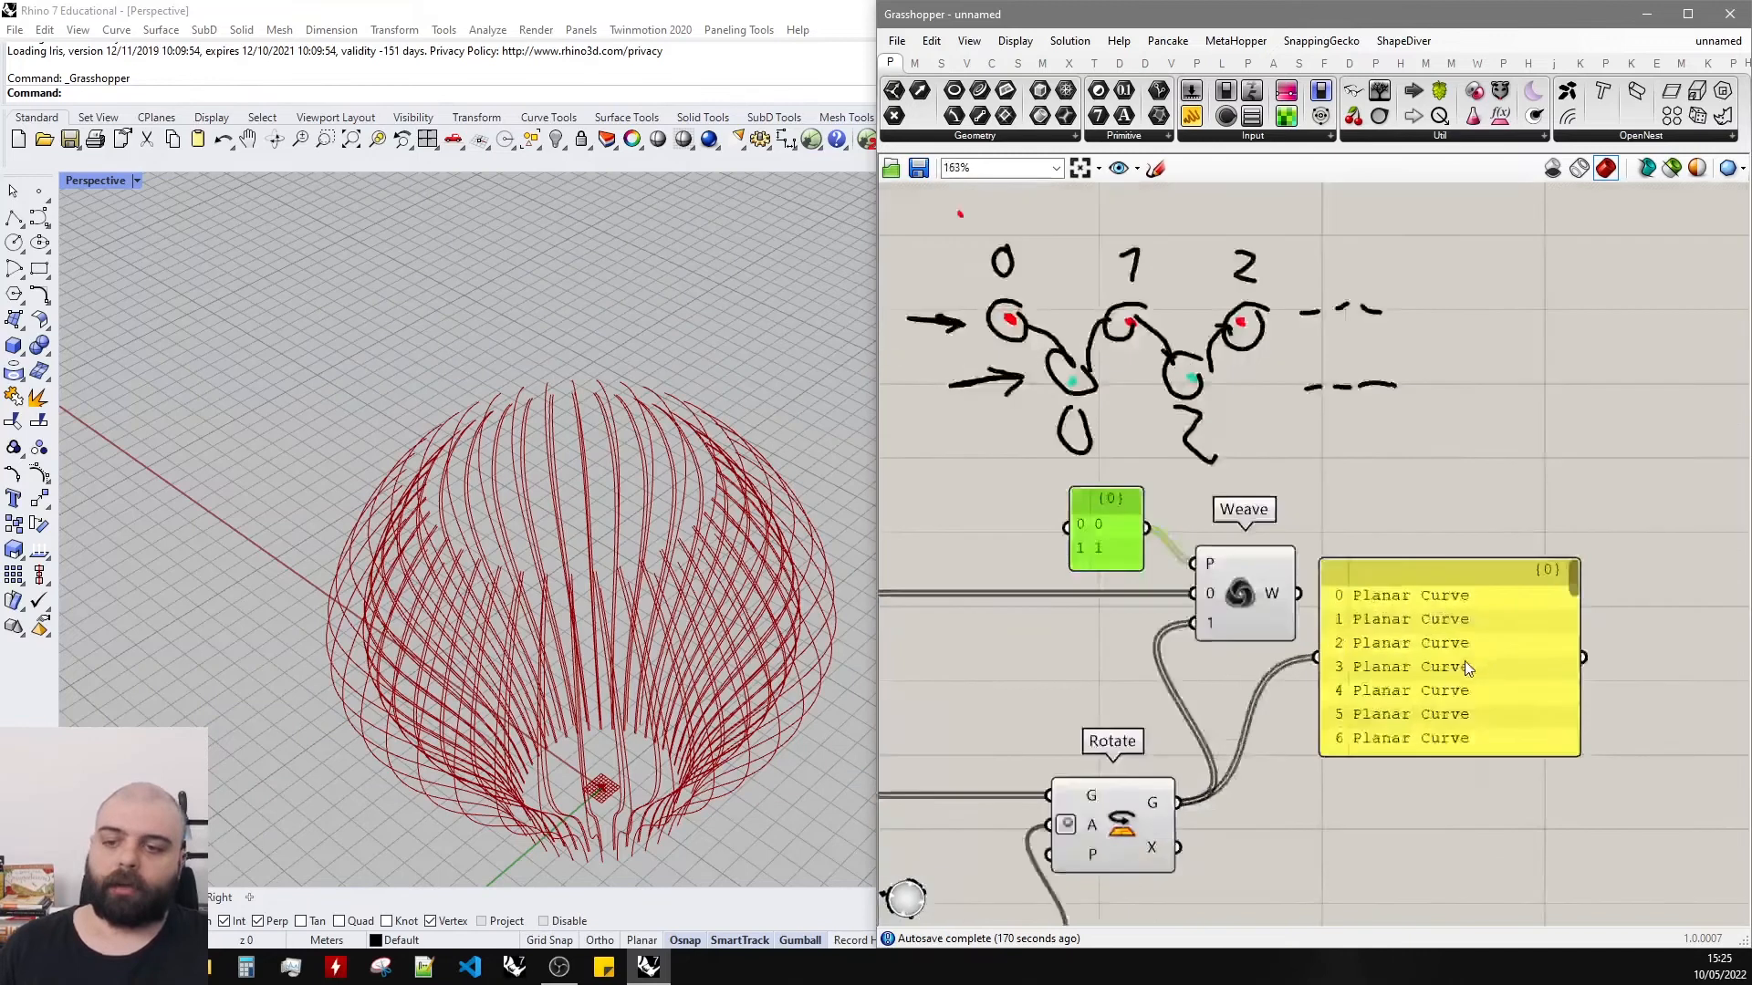
left_click_drag(1370, 650, 1514, 655)
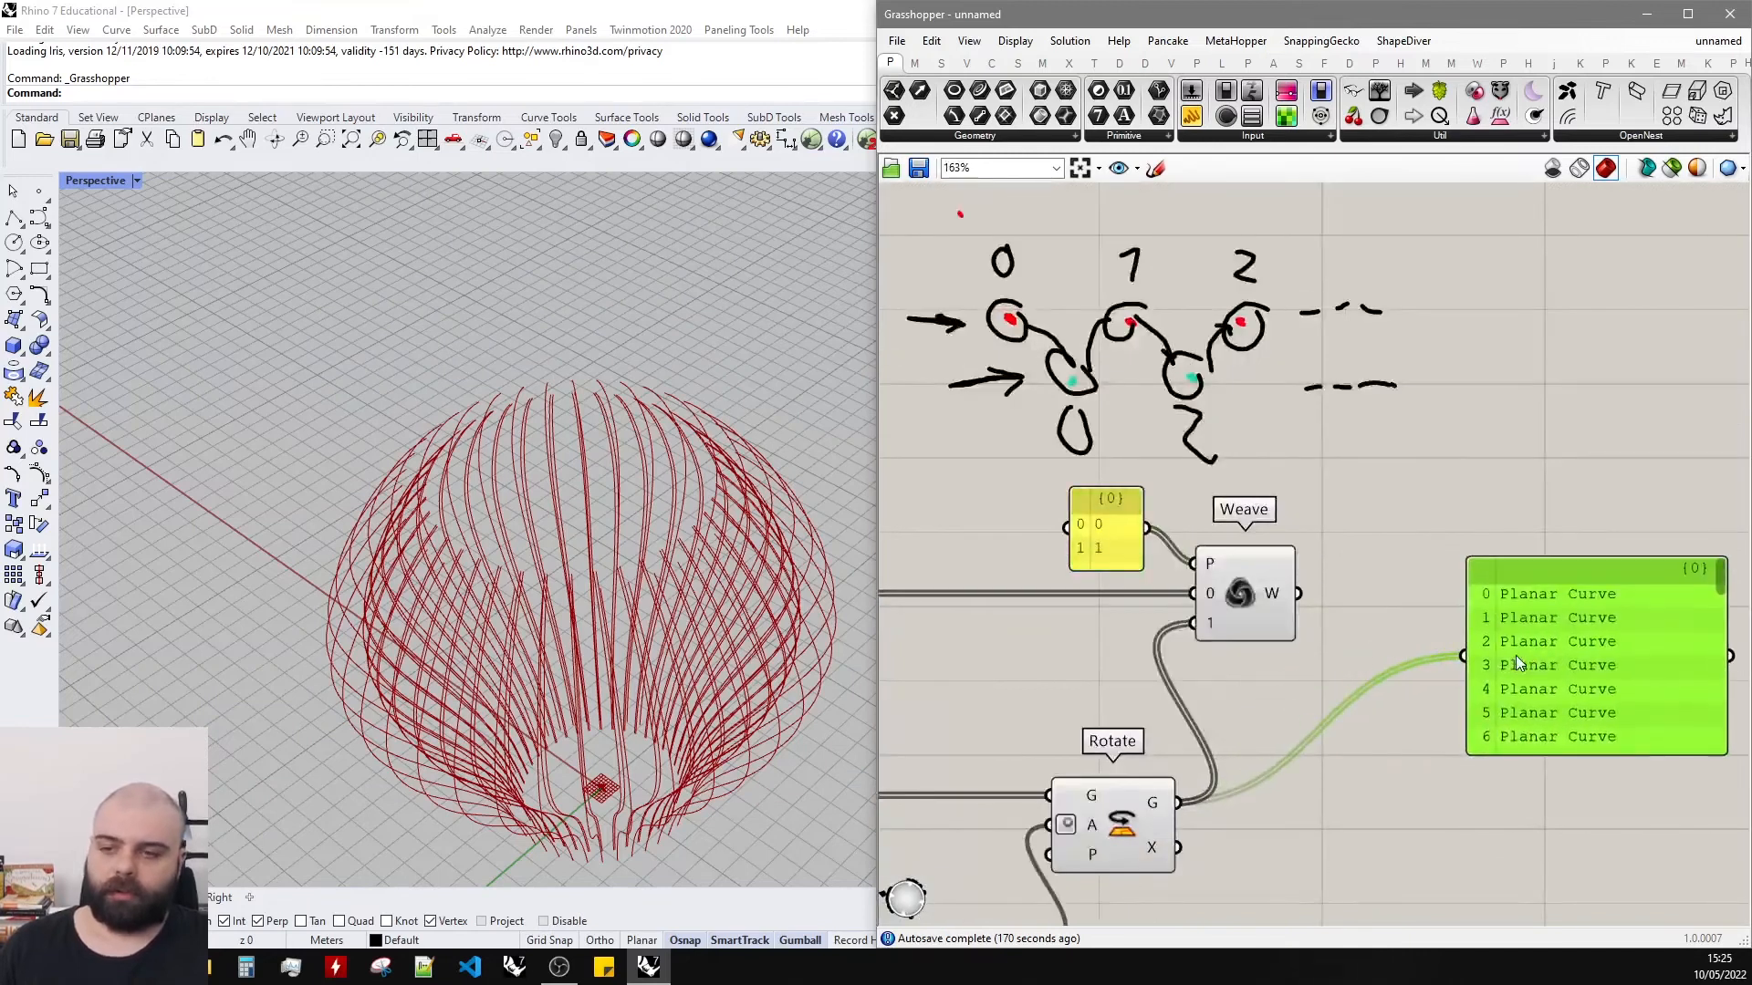
left_click_drag(1298, 594, 1621, 659)
Add a List Item component for picking single curves from the Weave output.
double_click(1394, 741)
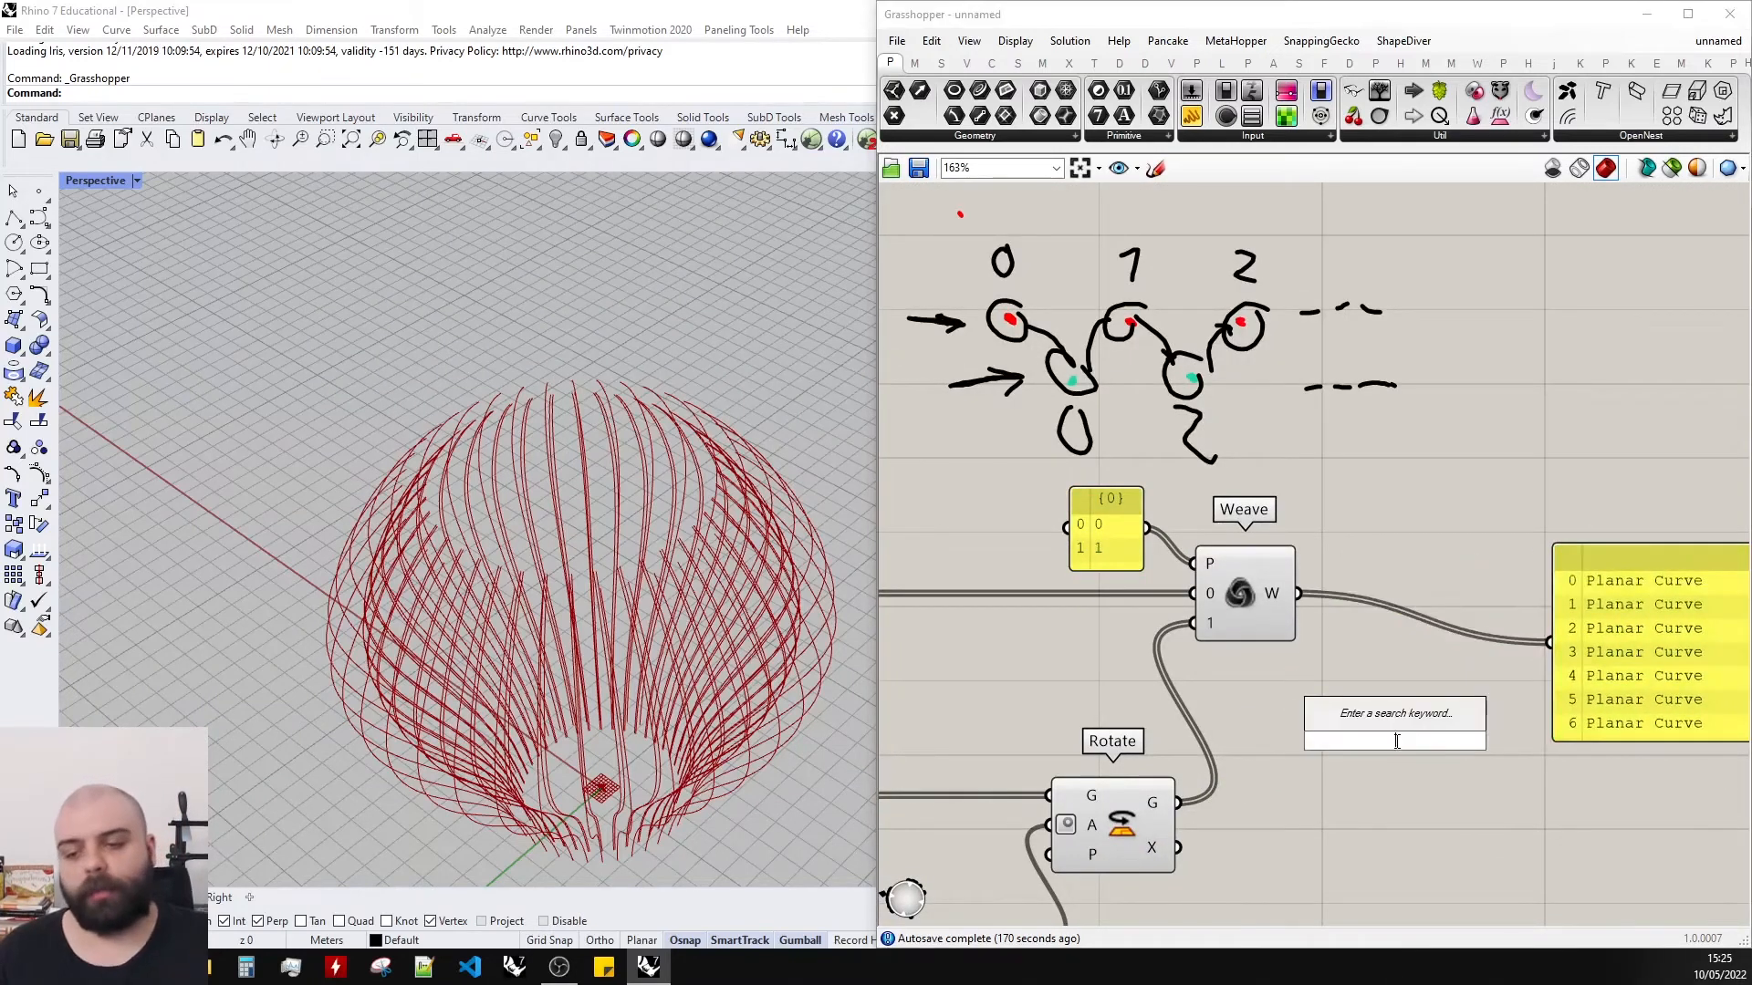
type("list item")
key("Return")
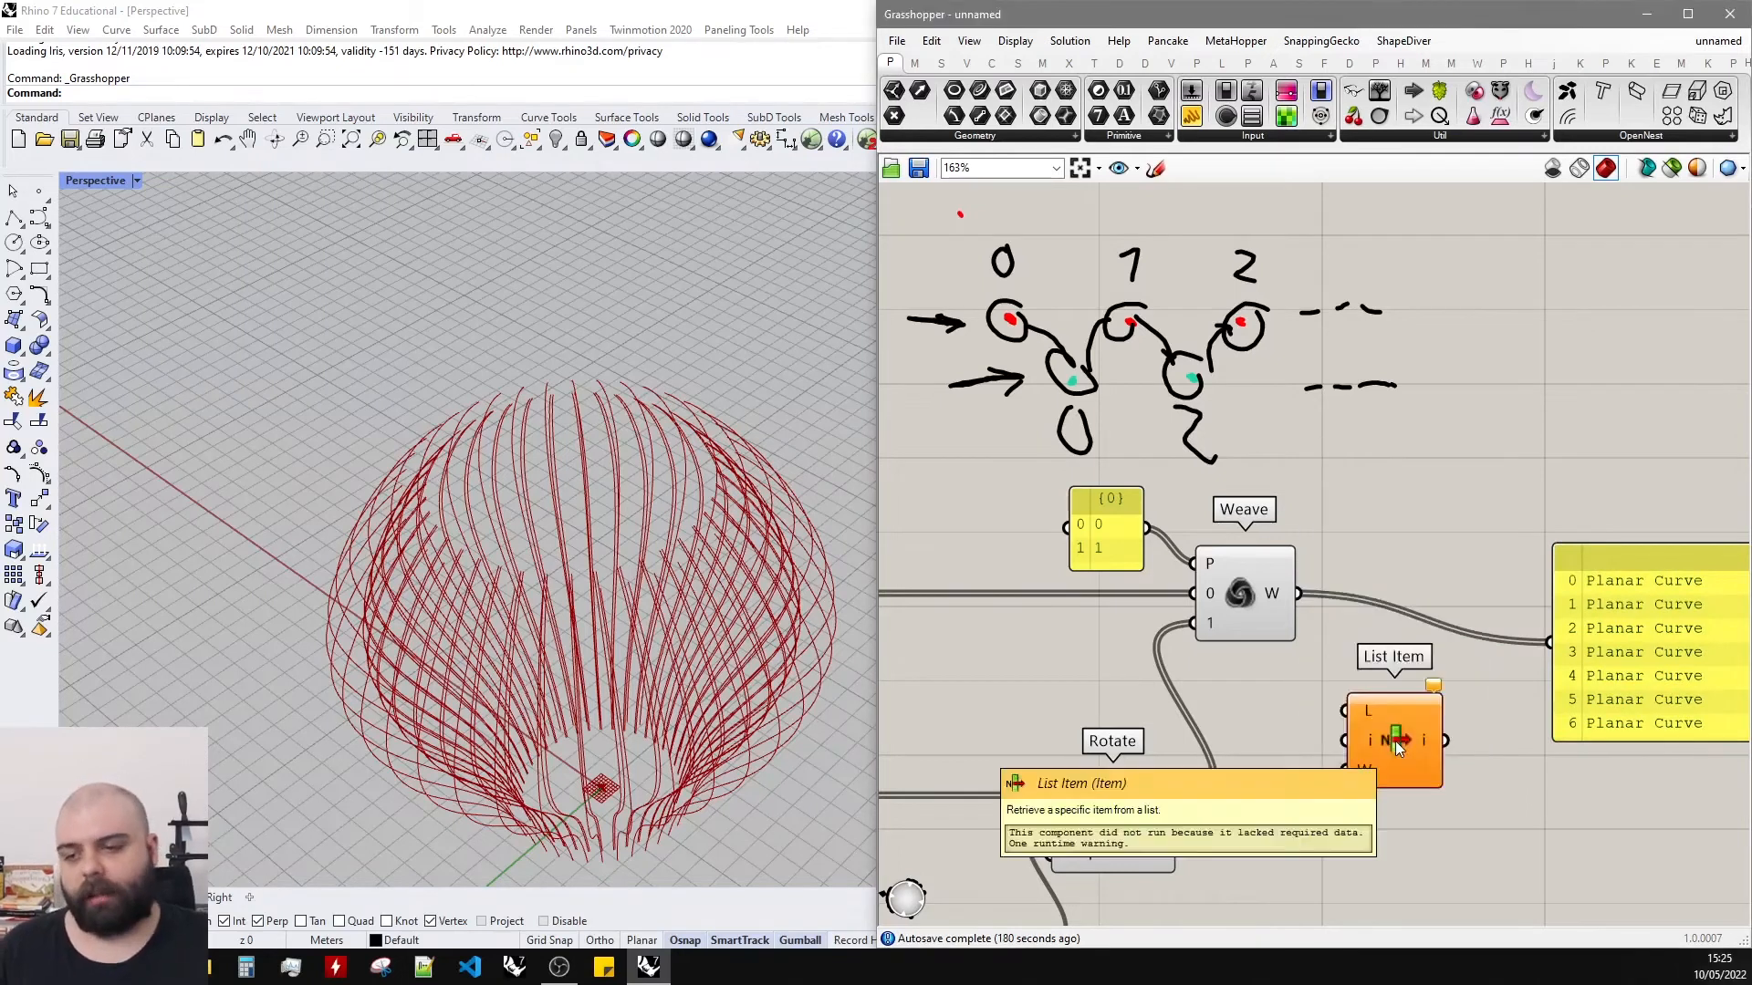
Reduce the Divide Curve count to 6.
scroll(1354, 697, "down", 5)
scroll(1578, 560, "up", 2)
scroll(1163, 588, "up", 5)
left_click_drag(1152, 588, 1063, 586)
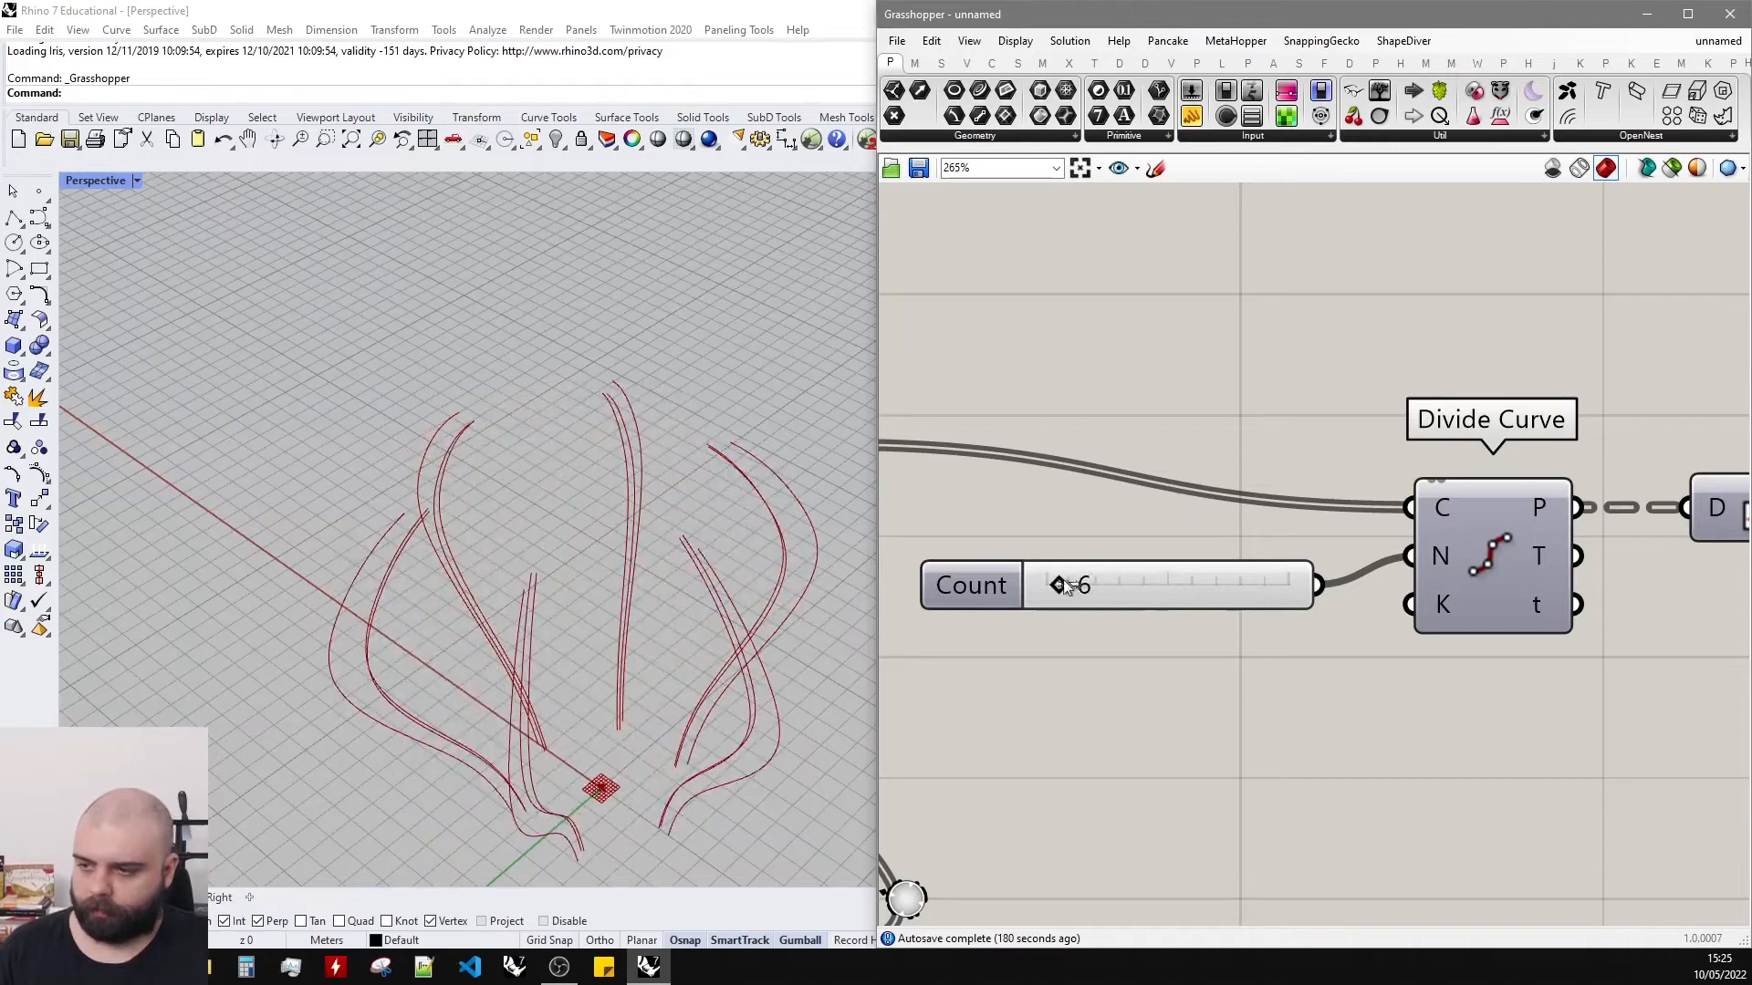
Turn off the preview of the Interpolate, Scale NU and Rotate components so only the woven curves are previewed.
scroll(1063, 586, "down", 6)
scroll(1290, 520, "up", 4)
left_click_drag(1283, 719, 912, 460)
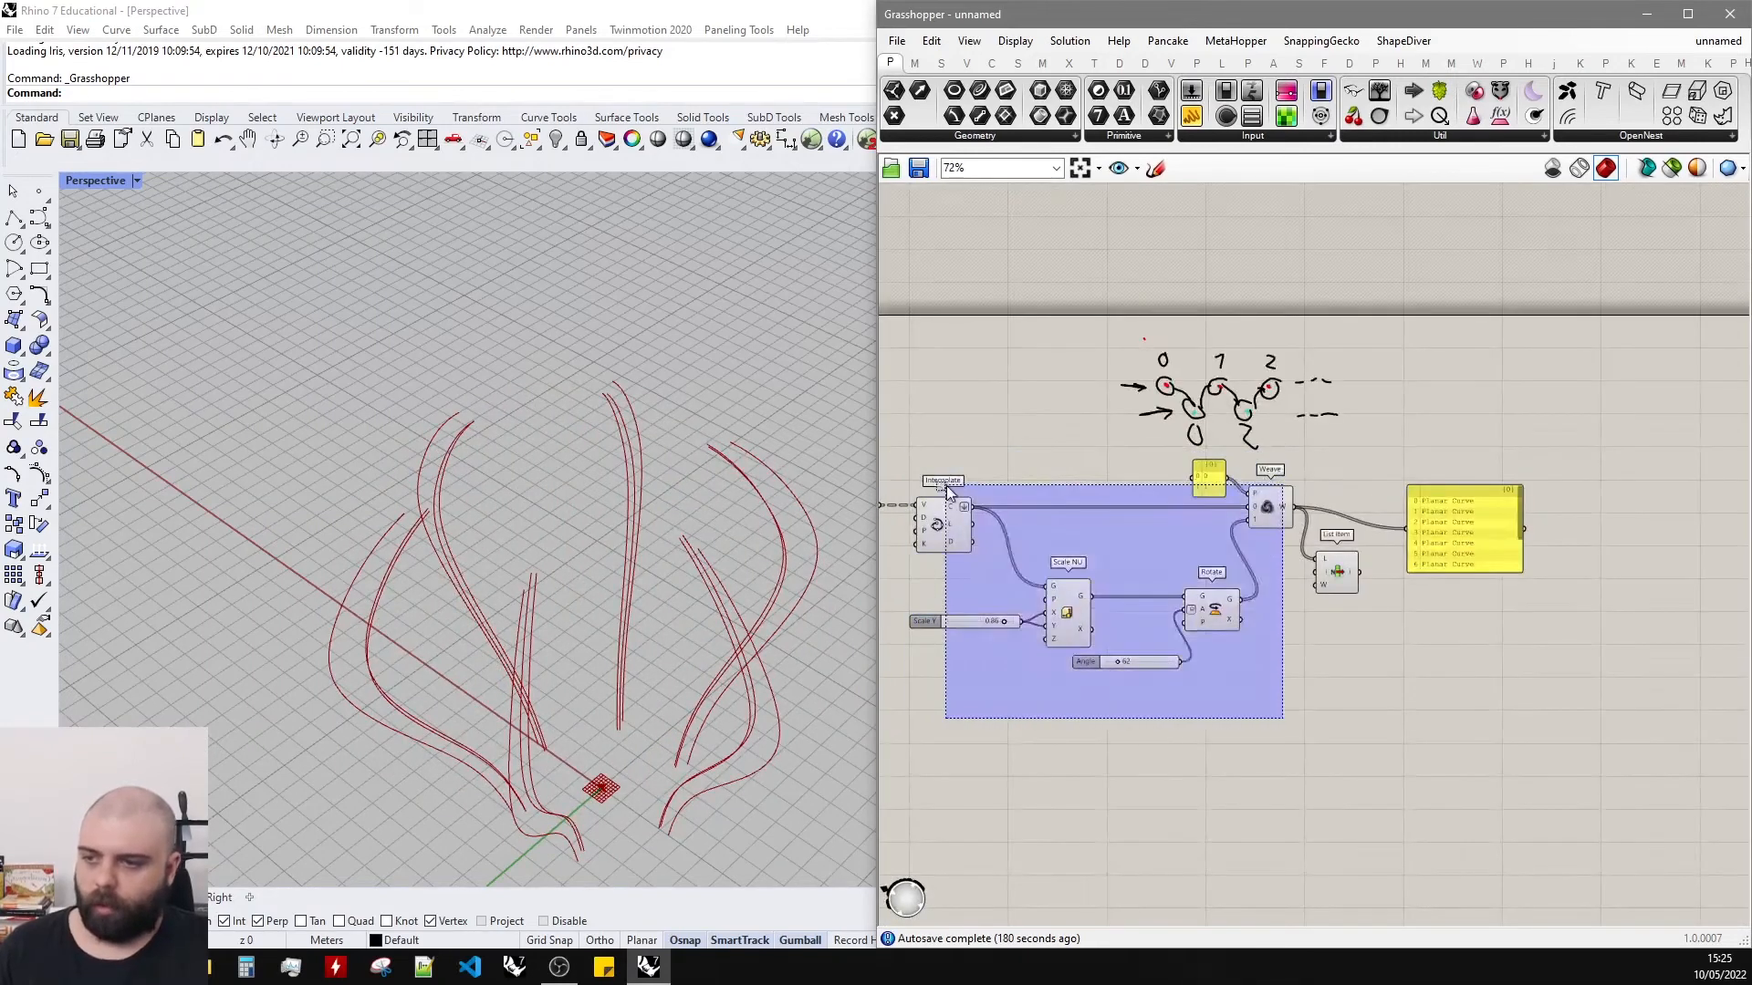
middle_click(940, 477)
left_click(1001, 430)
left_click(1421, 467)
middle_click(1268, 510)
left_click(1308, 478)
Select the List Item component and examine which woven curve it highlights in the viewport.
scroll(1272, 529, "up", 3)
left_click(1373, 593)
scroll(436, 452, "up", 3)
right_click_drag(436, 452, 566, 476)
scroll(533, 415, "up", 5)
scroll(534, 415, "down", 5)
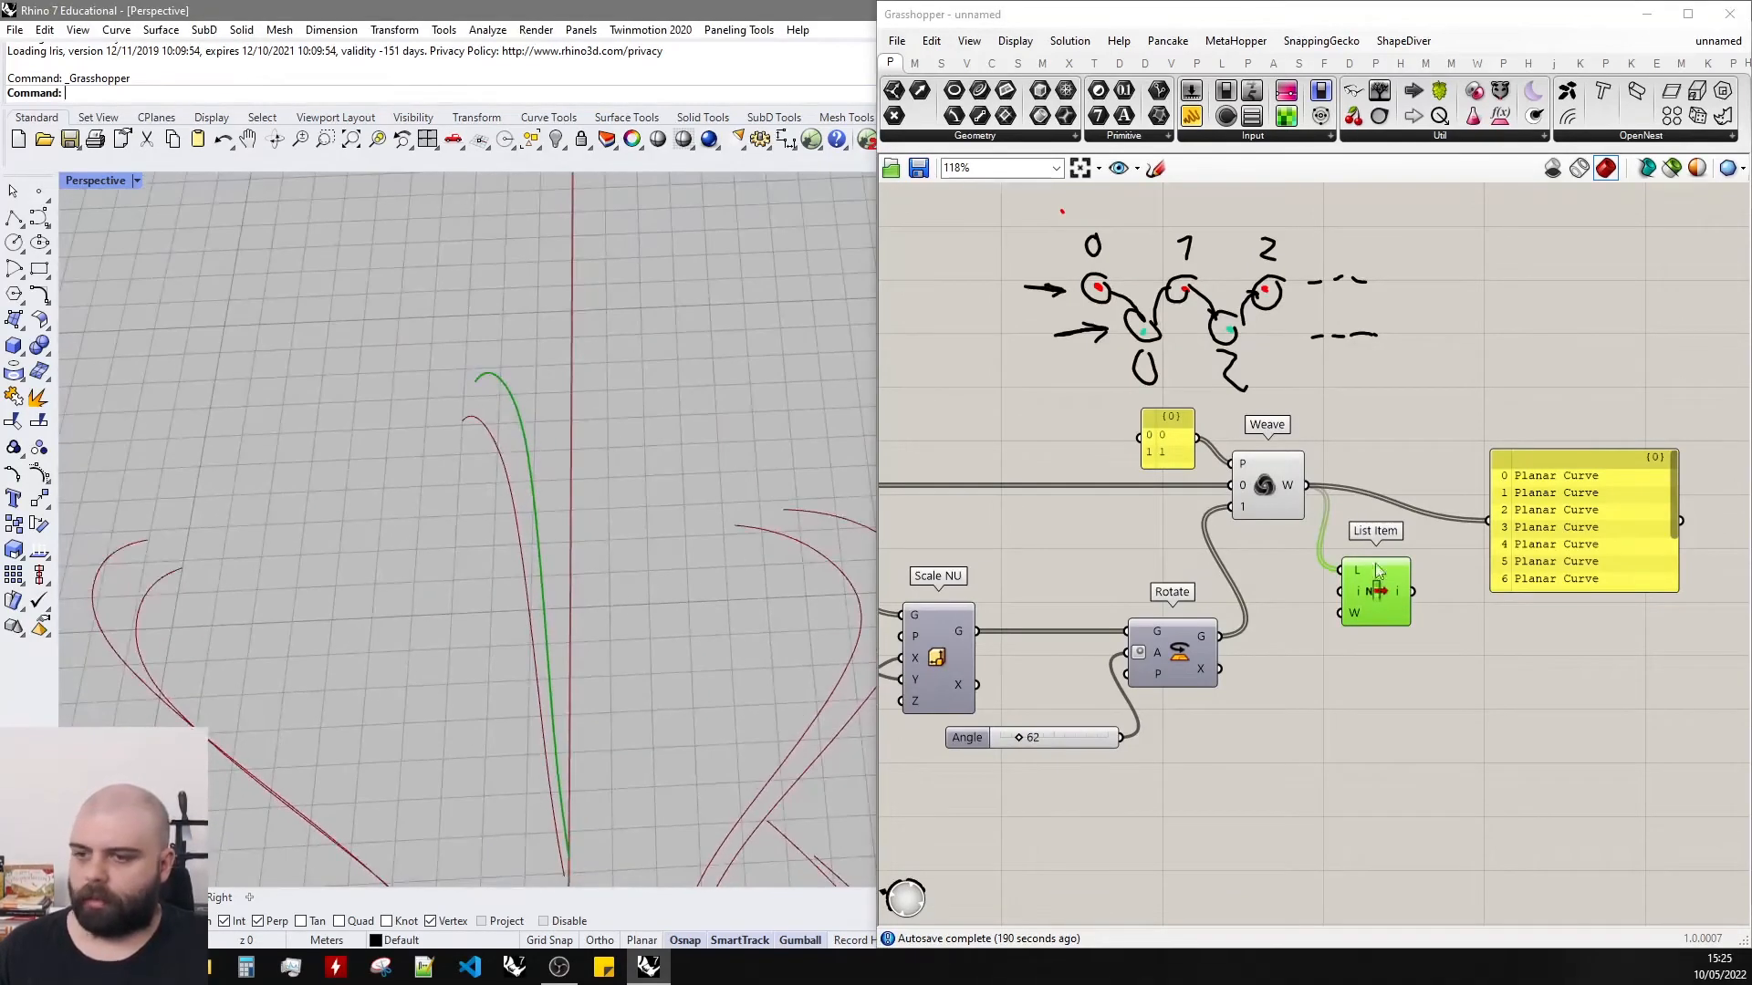
Add outputs +1, +2 and +3 to the List Item to check the weave order, and delete the component.
scroll(1405, 653, "up", 7)
left_click(1417, 685)
right_click_drag(548, 410, 452, 639)
scroll(1396, 673, "up", 3)
left_click(1404, 673)
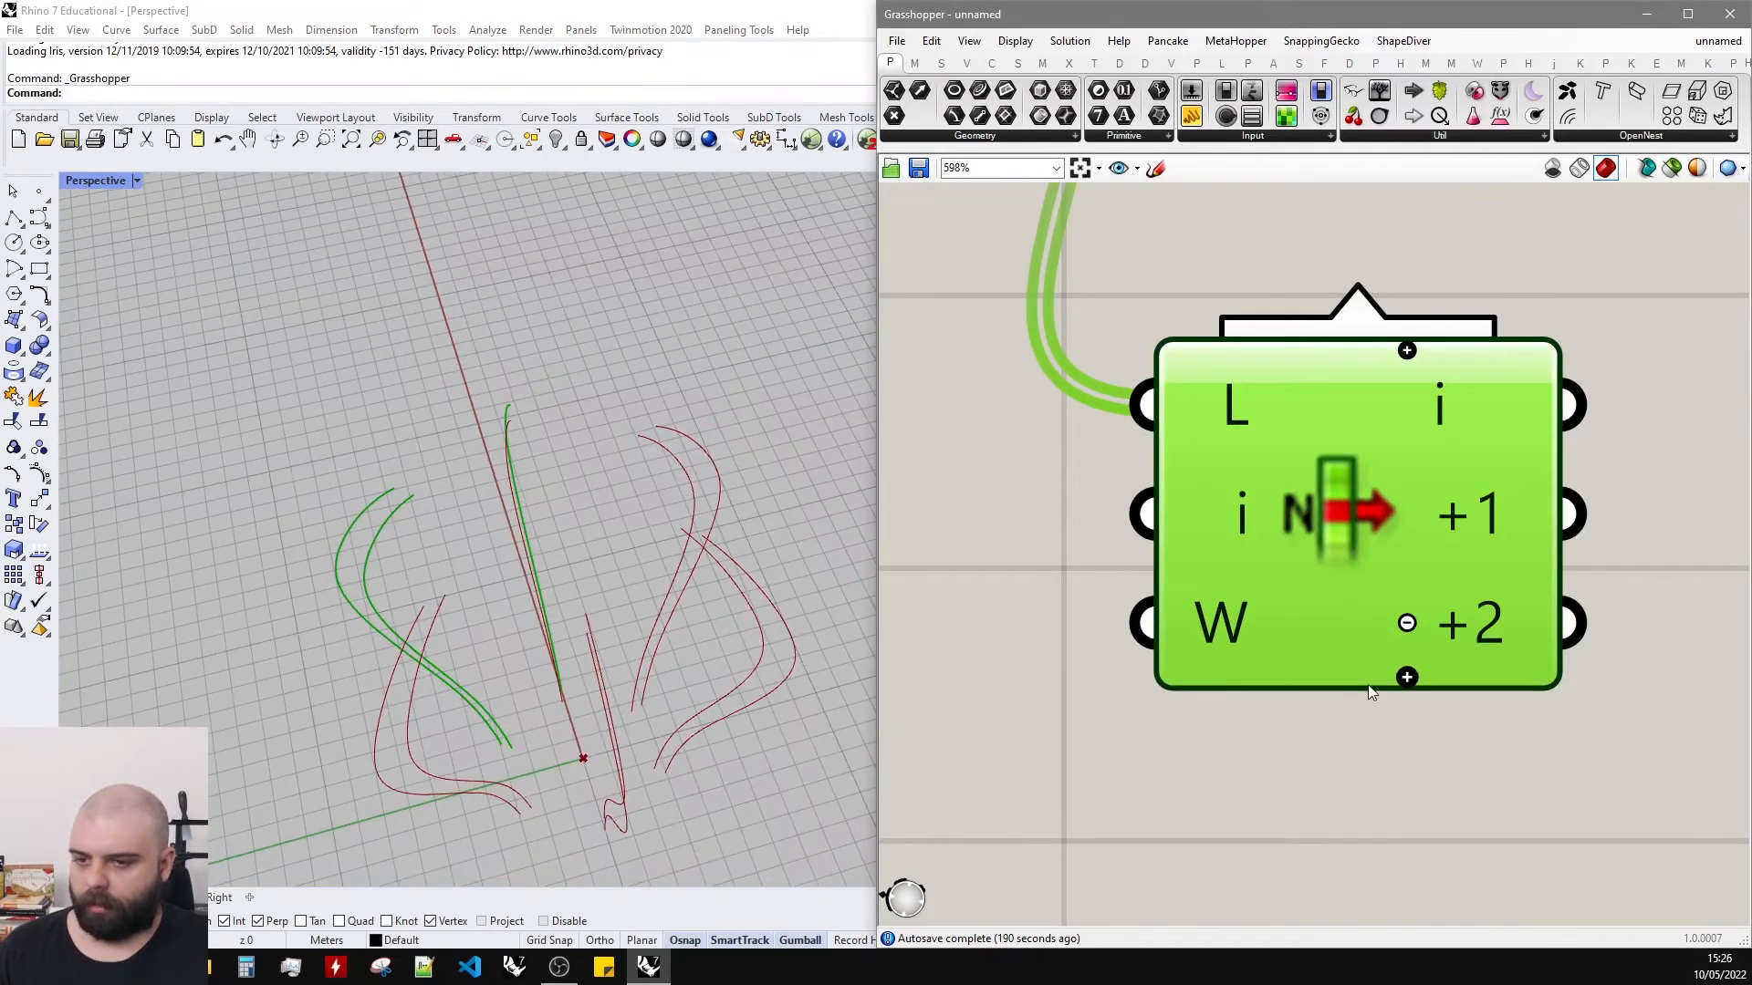
left_click(1407, 677)
scroll(1378, 550, "down", 8)
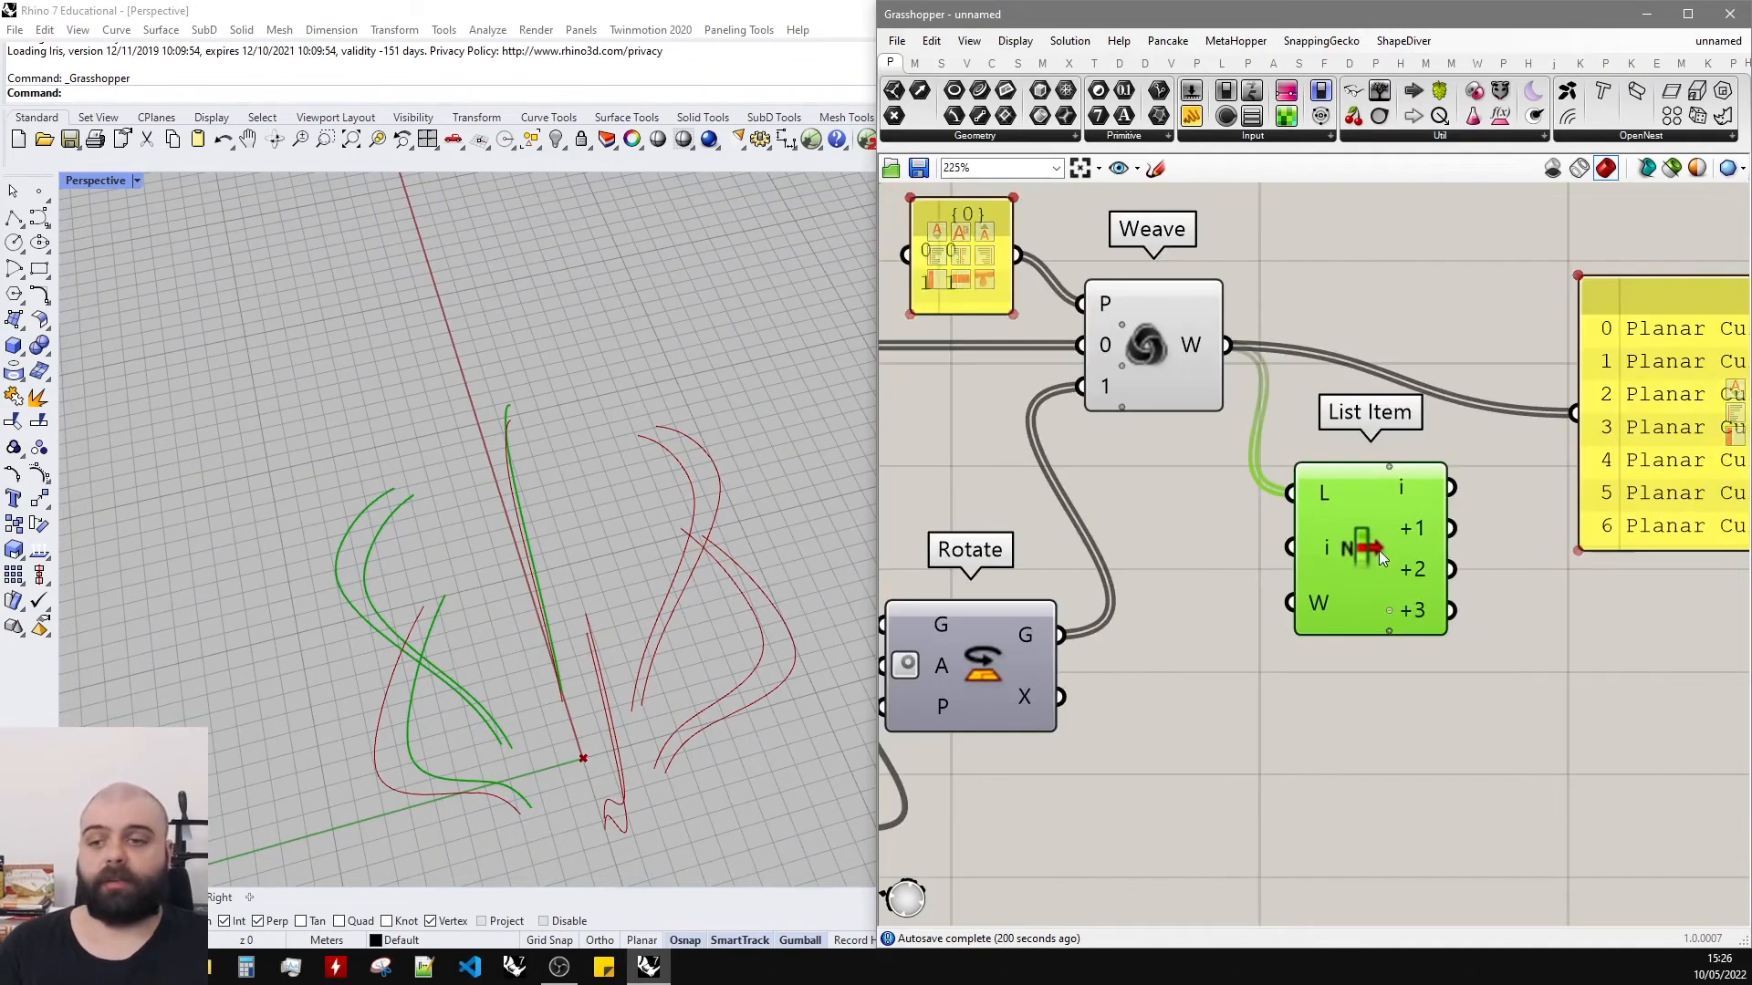
key("Delete")
scroll(1350, 499, "down", 2)
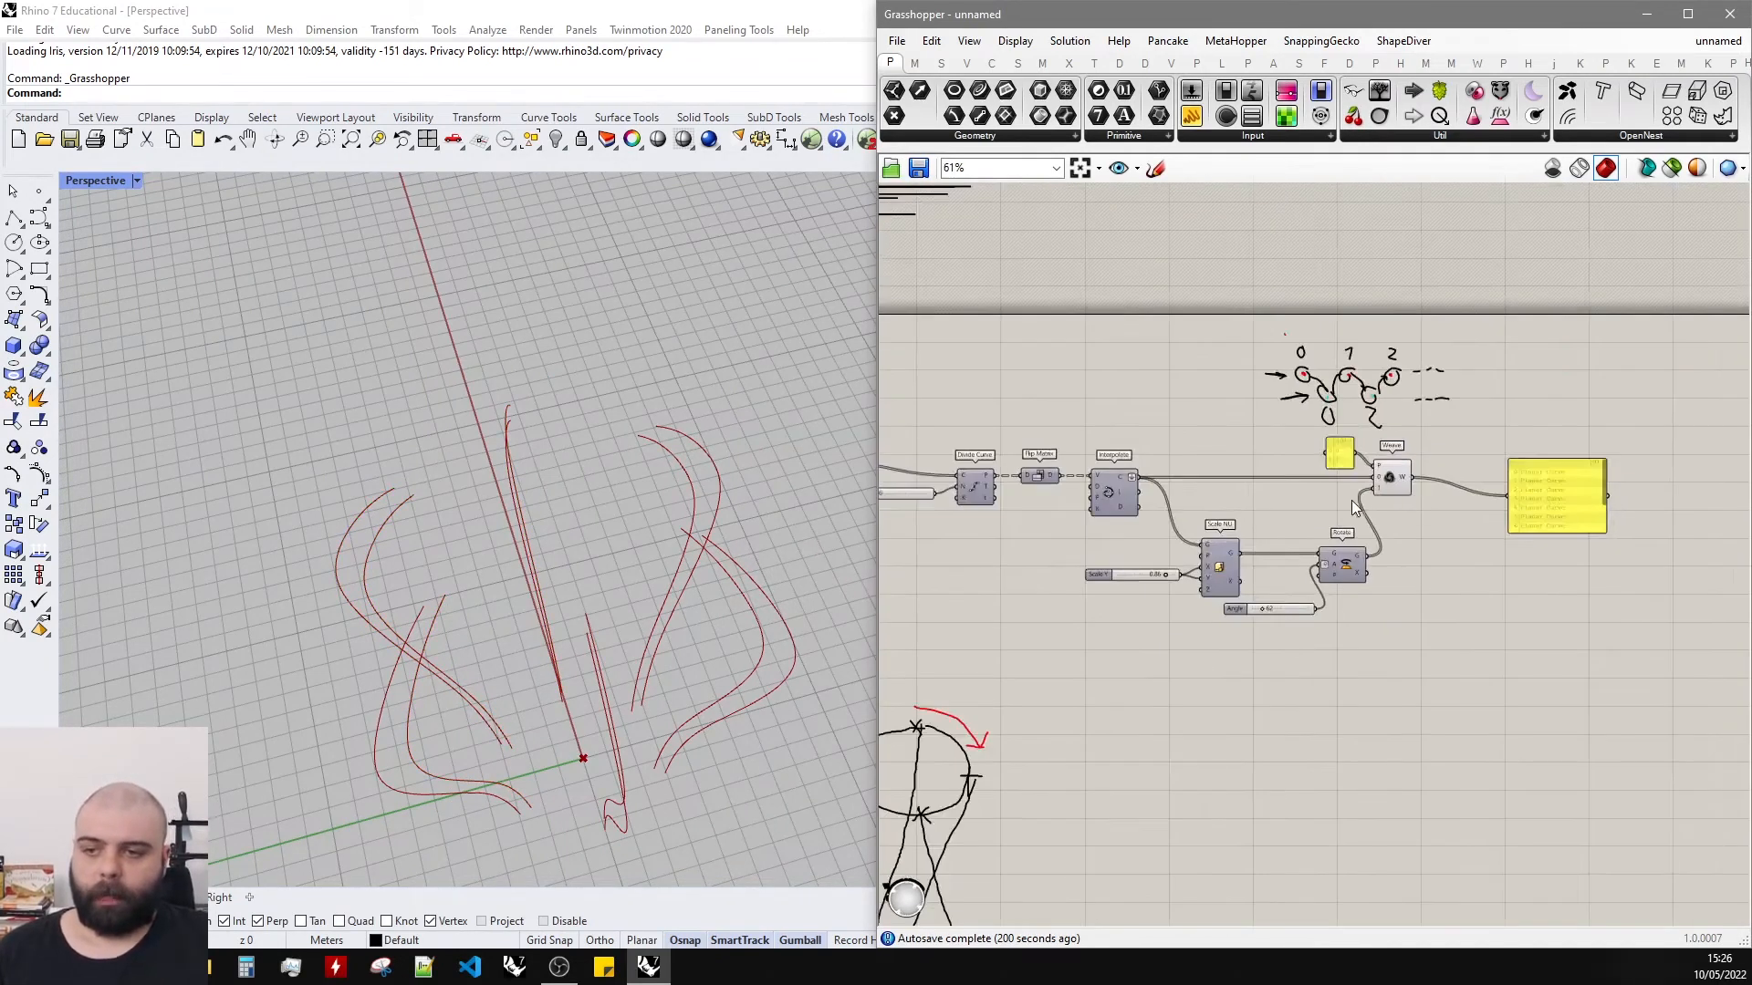
Add a Loft component and connect the Weave output to its curves input.
scroll(1404, 491, "up", 1)
left_click(1512, 495)
scroll(1141, 647, "up", 4)
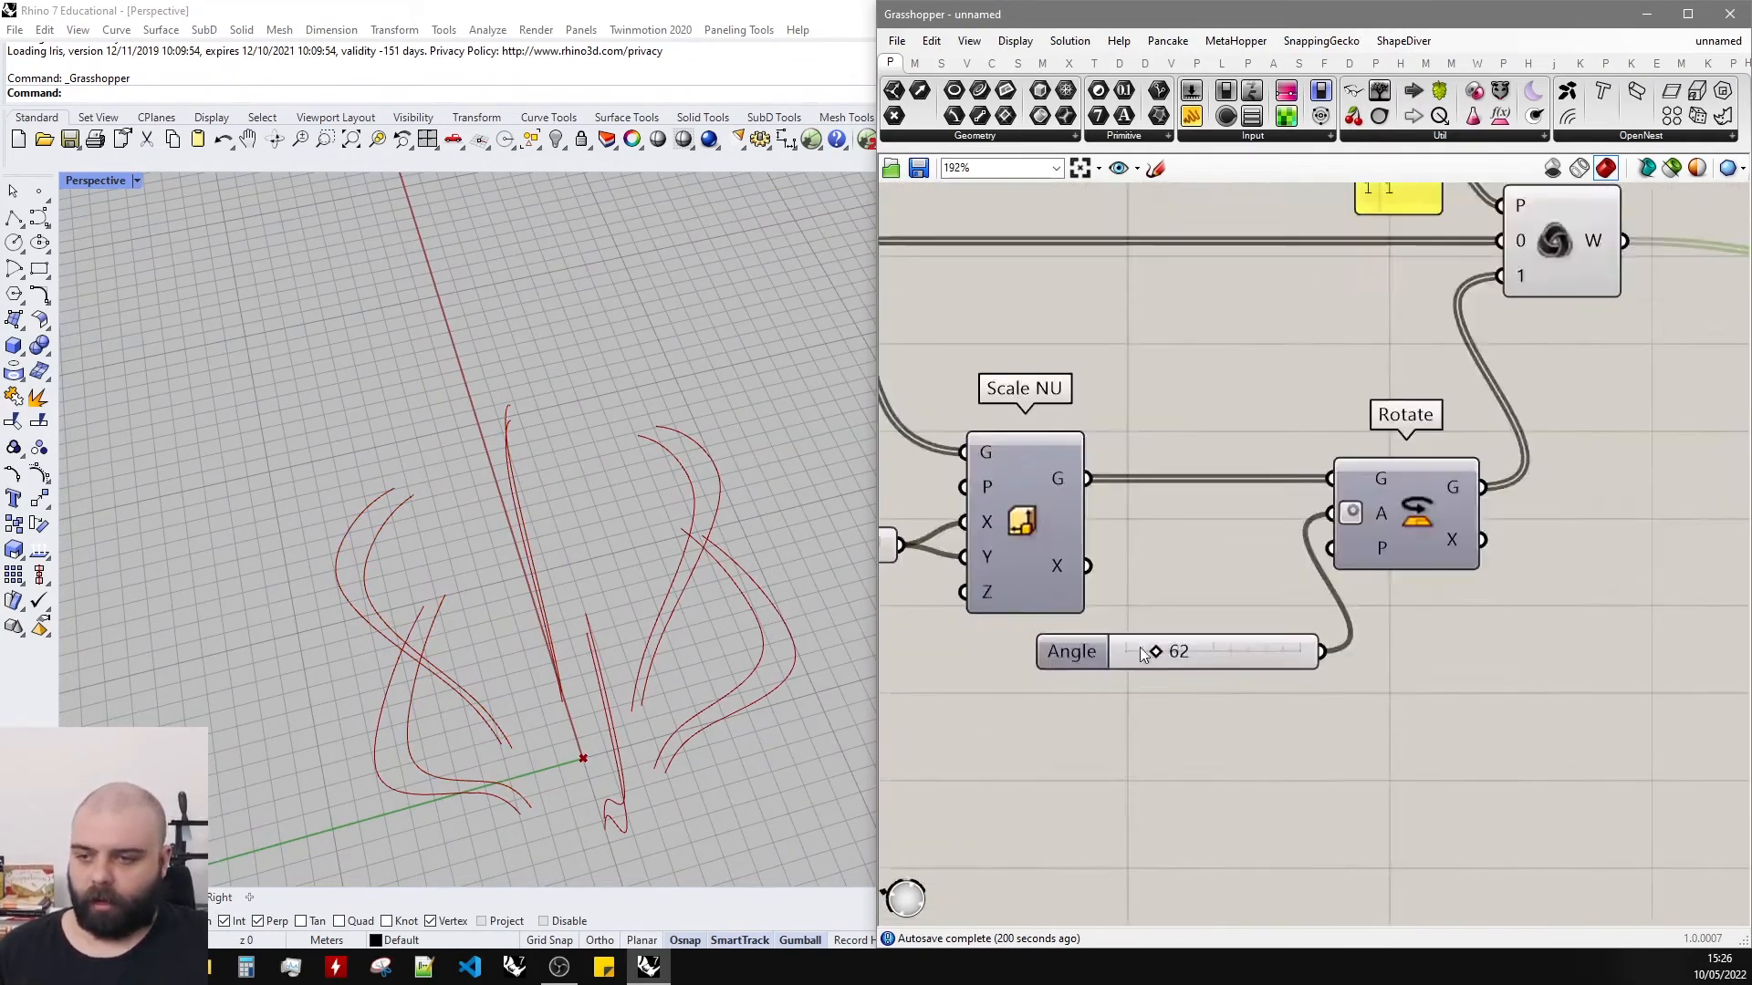
scroll(1399, 483, "up", 2)
double_click(1376, 547)
type("loft")
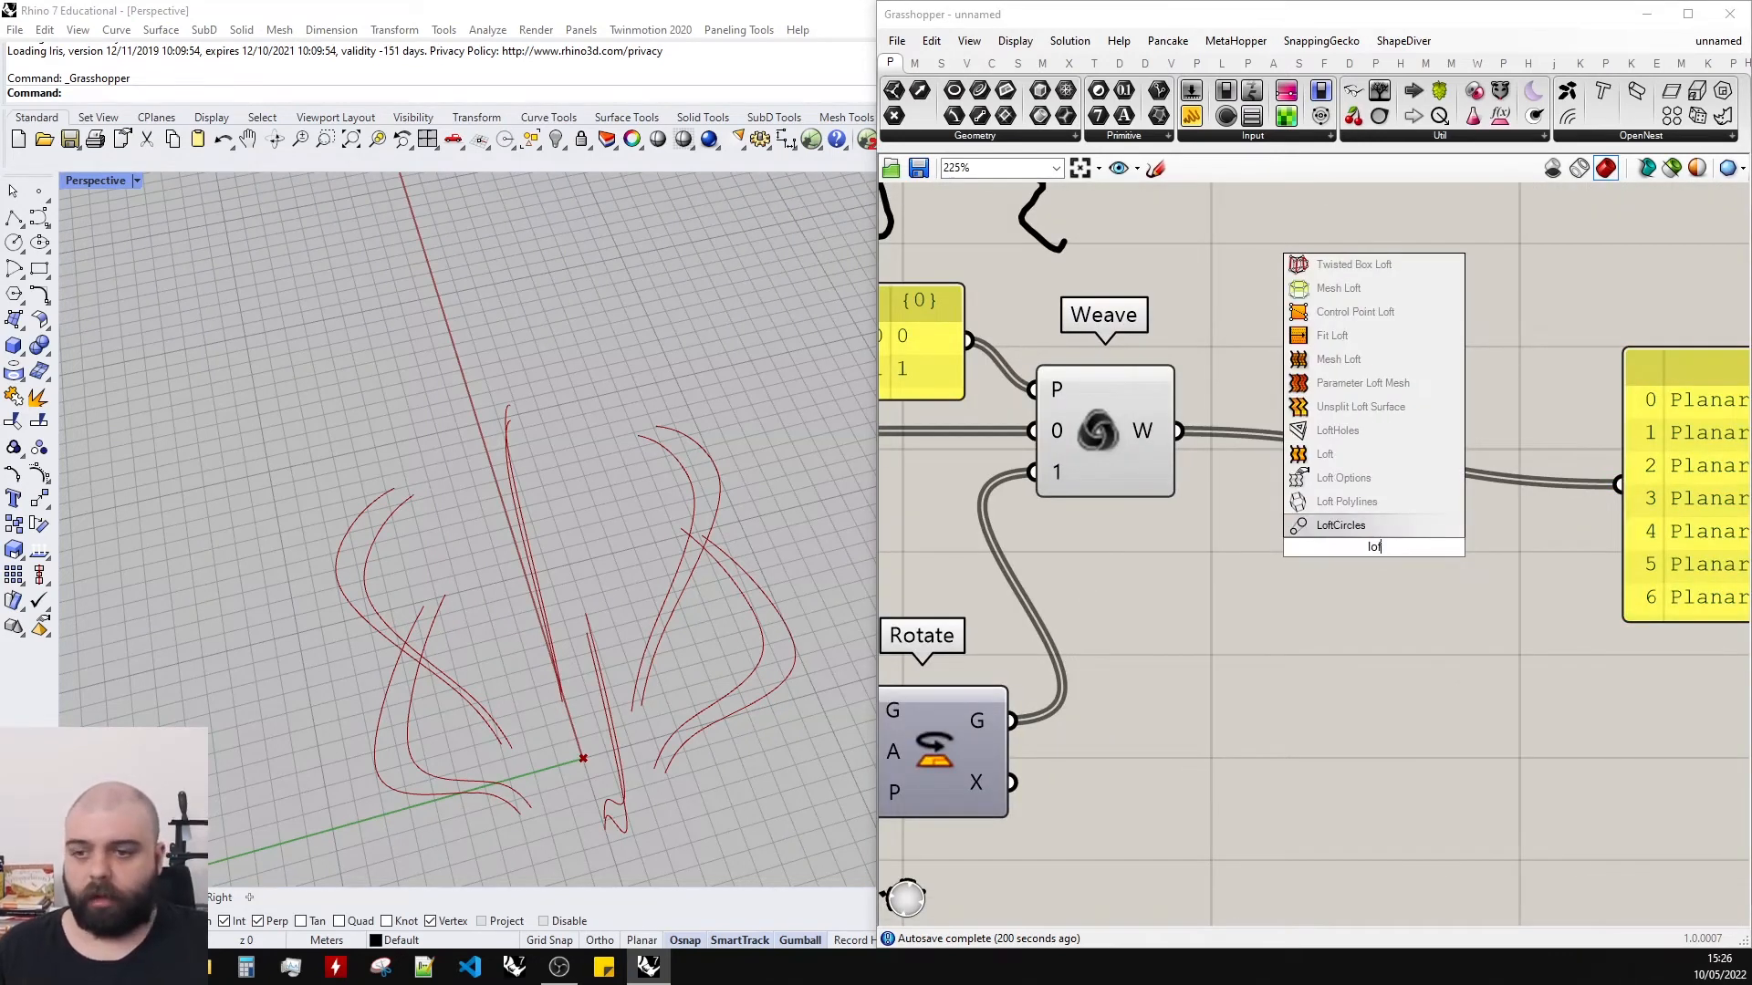
left_click(1334, 457)
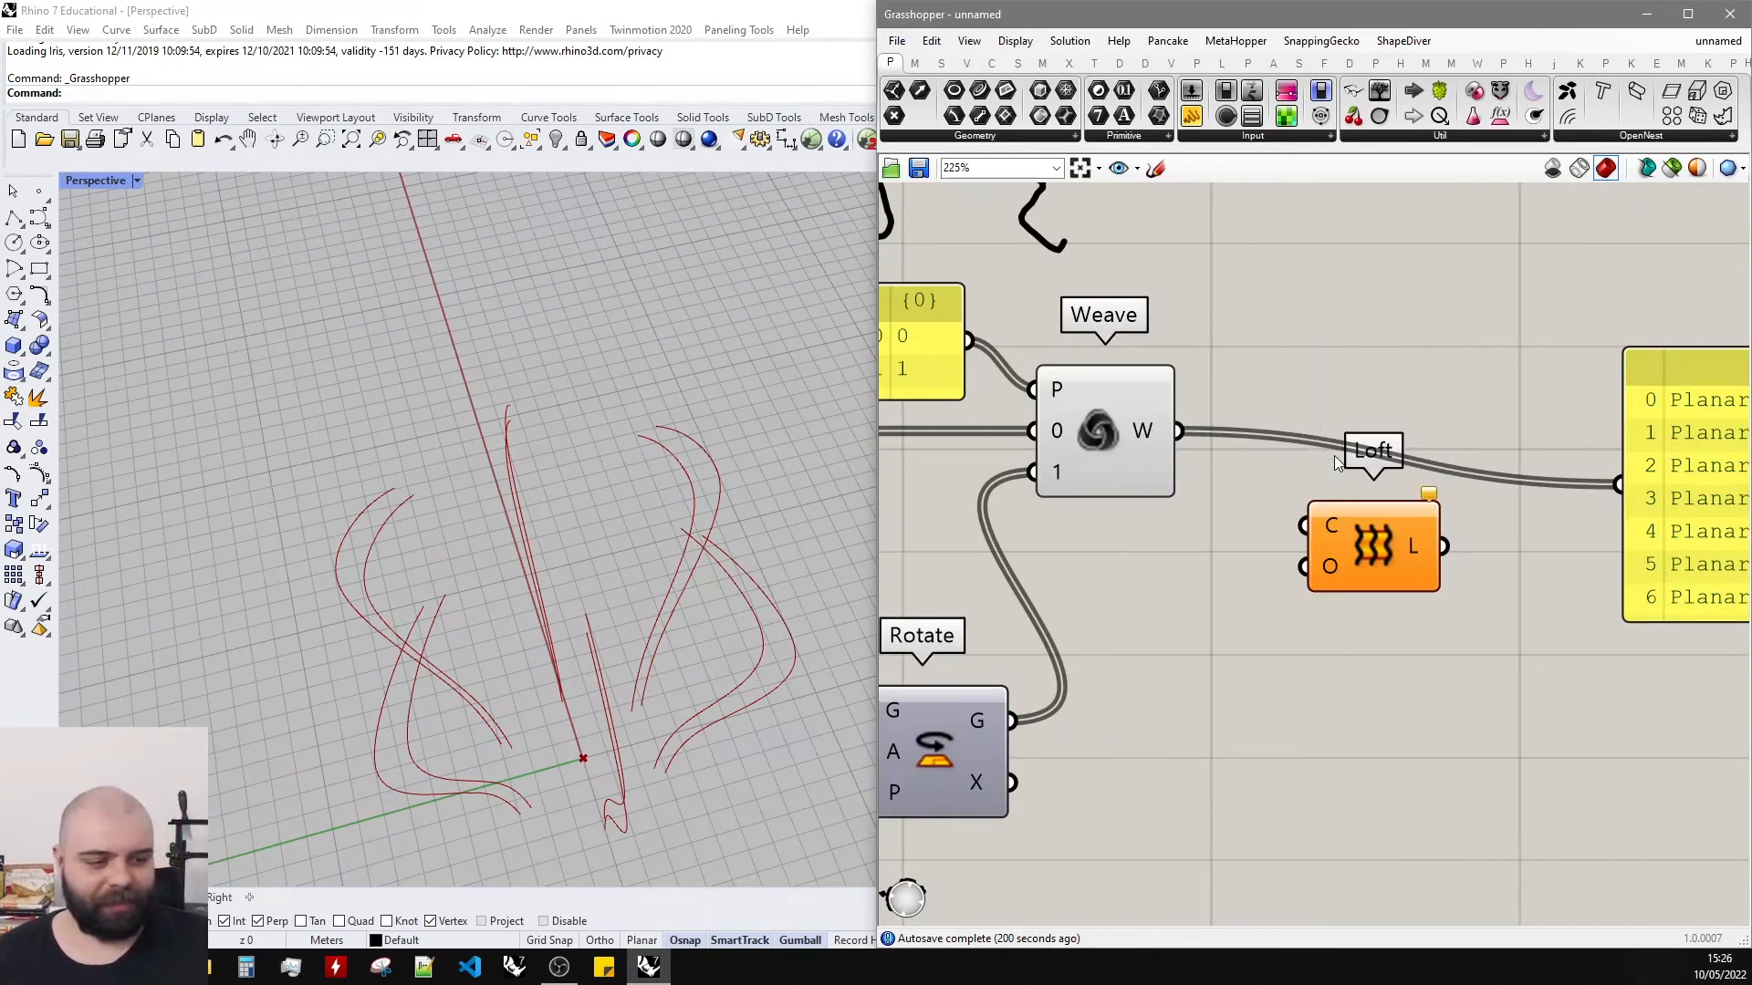
left_click_drag(1316, 530, 1305, 525)
right_click_drag(731, 352, 565, 419)
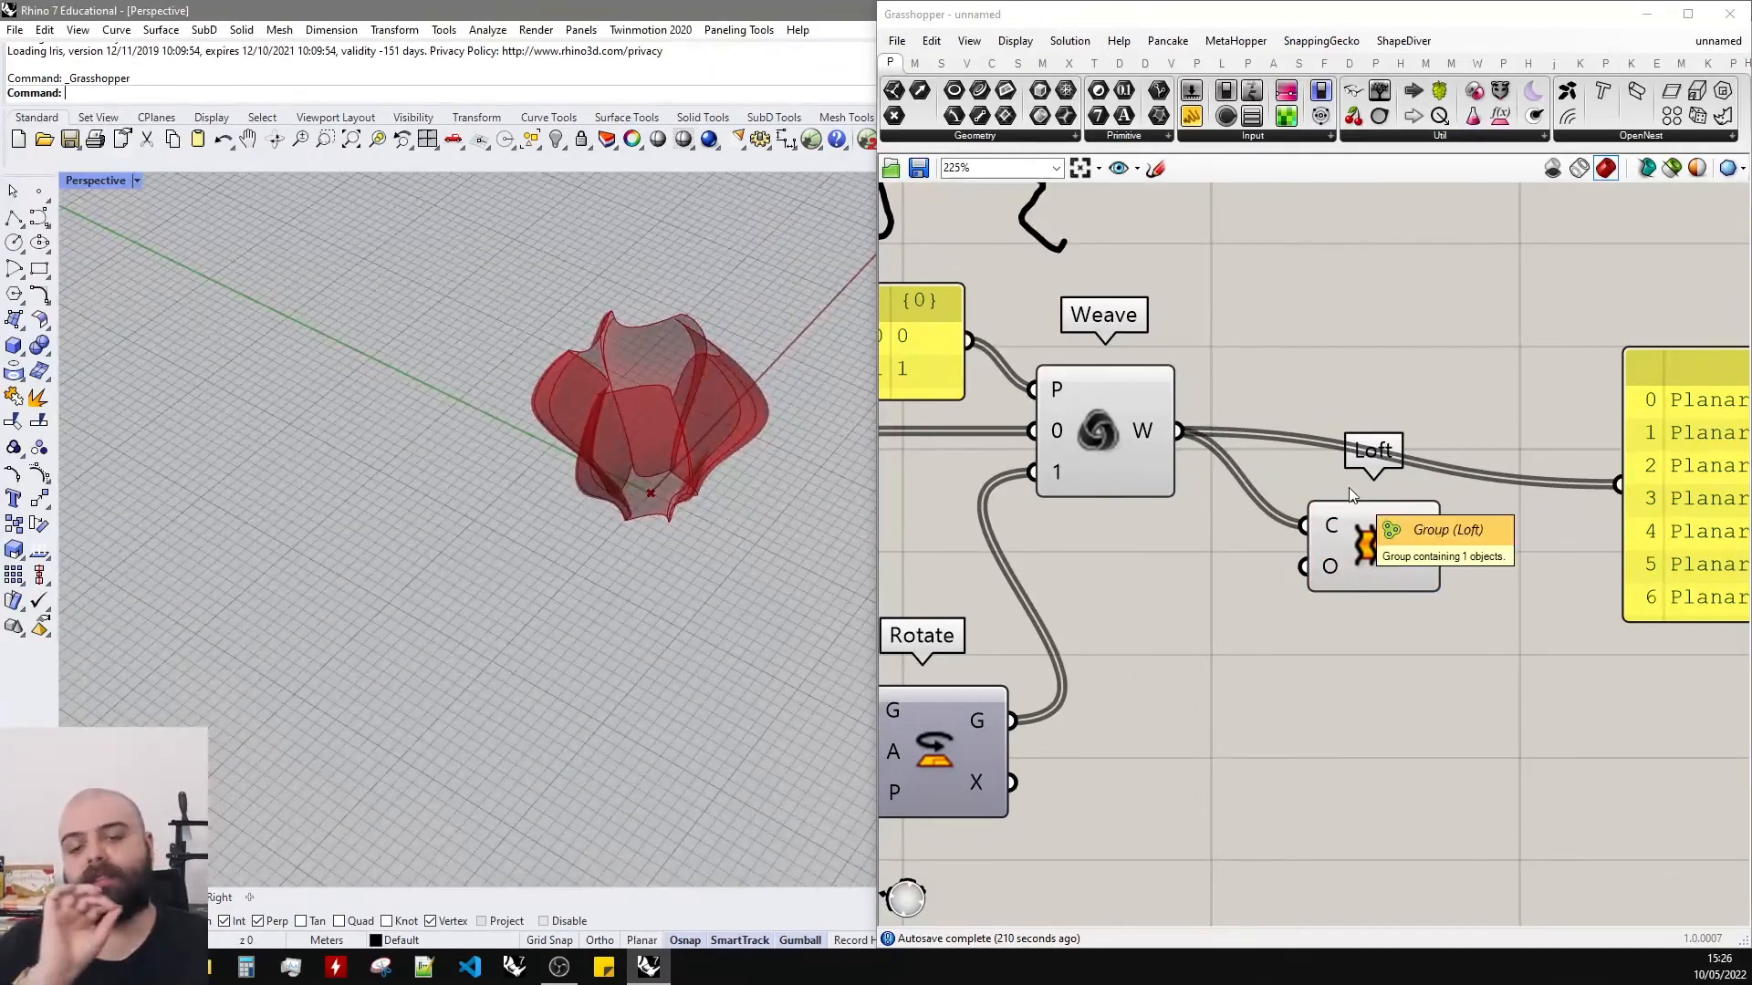
Set the rotation angle of the scaled curves to 48.
scroll(1532, 487, "down", 6)
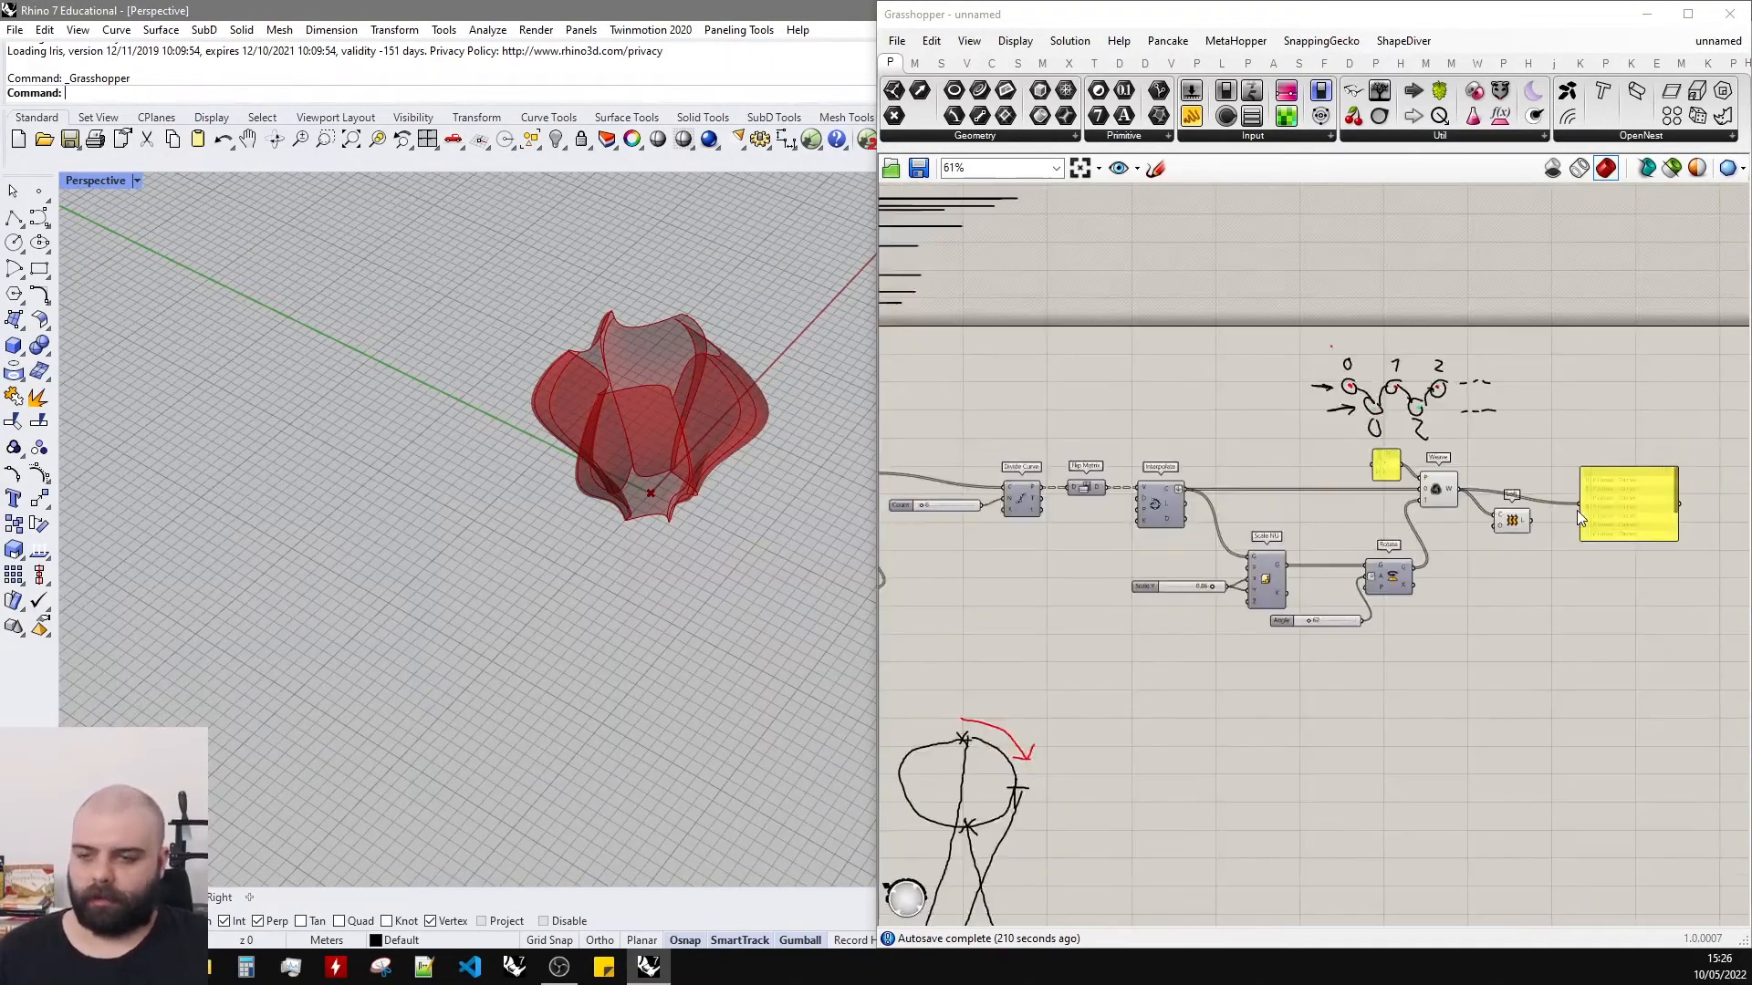
scroll(1446, 557, "up", 8)
left_click_drag(965, 744, 959, 743)
right_click_drag(821, 620, 618, 517)
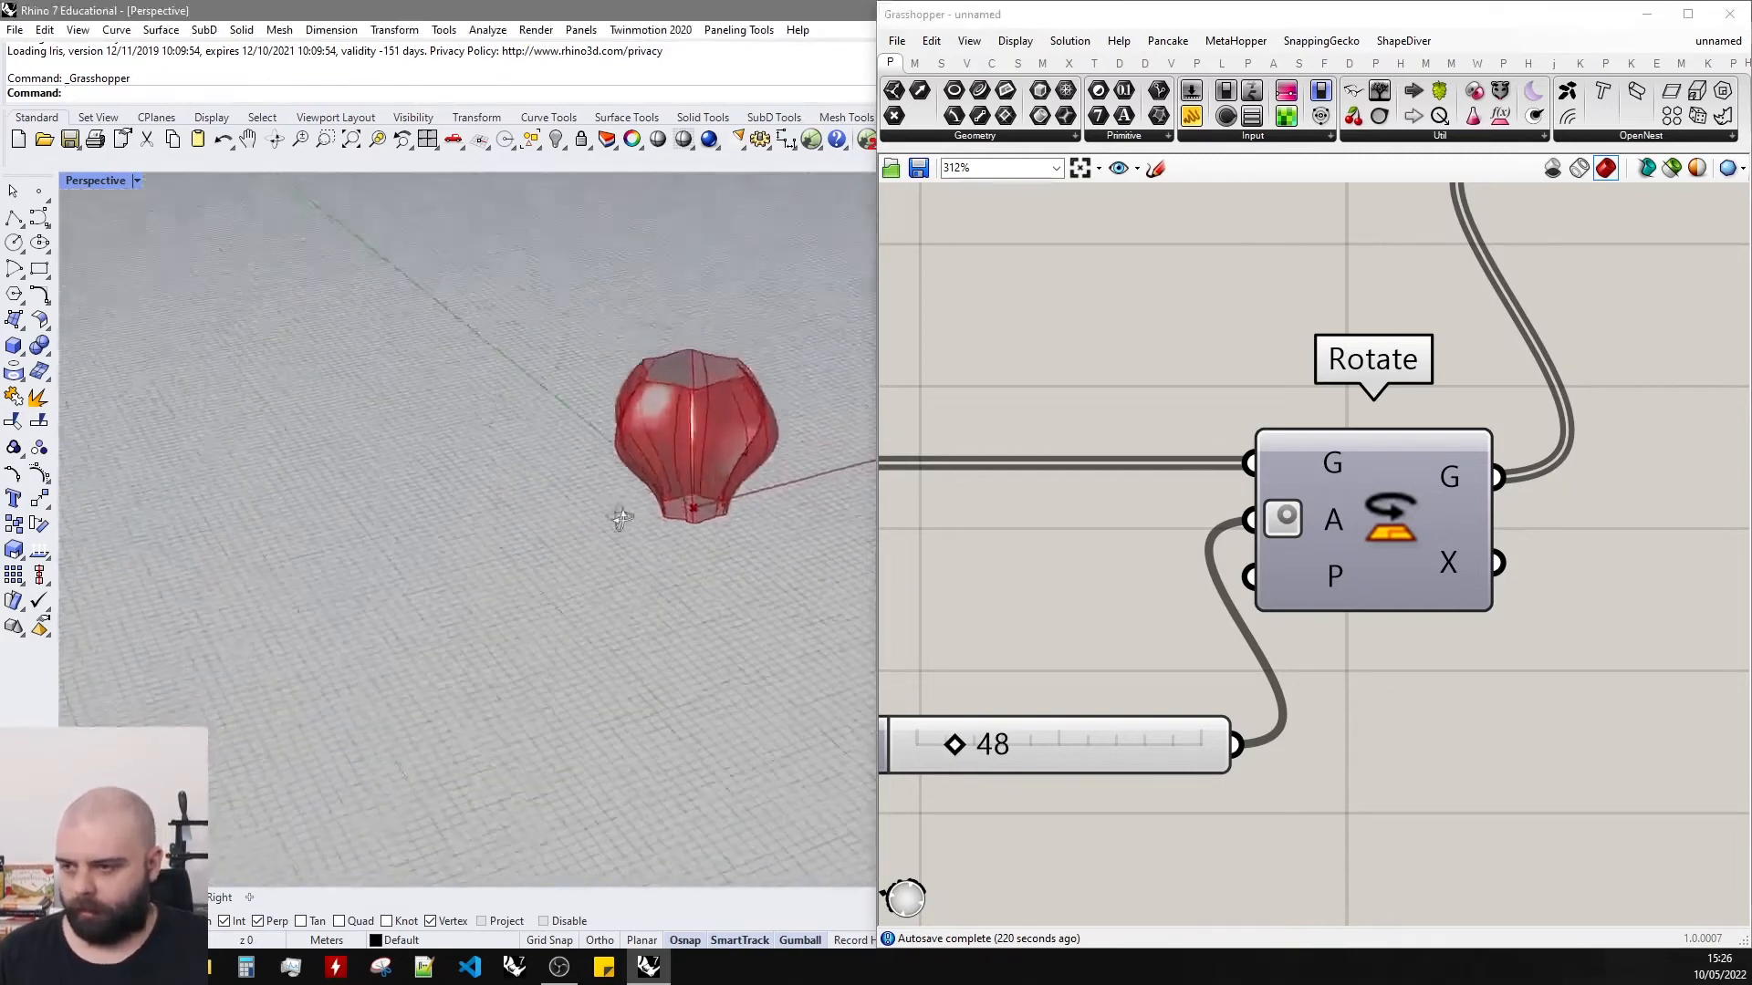
Raise the Divide Curve count to 35.
scroll(1546, 562, "down", 8)
scroll(1256, 517, "up", 8)
left_click_drag(1165, 473, 1248, 474)
scroll(679, 411, "up", 5)
scroll(678, 410, "down", 4)
right_click_drag(684, 289, 686, 354)
scroll(721, 319, "up", 6)
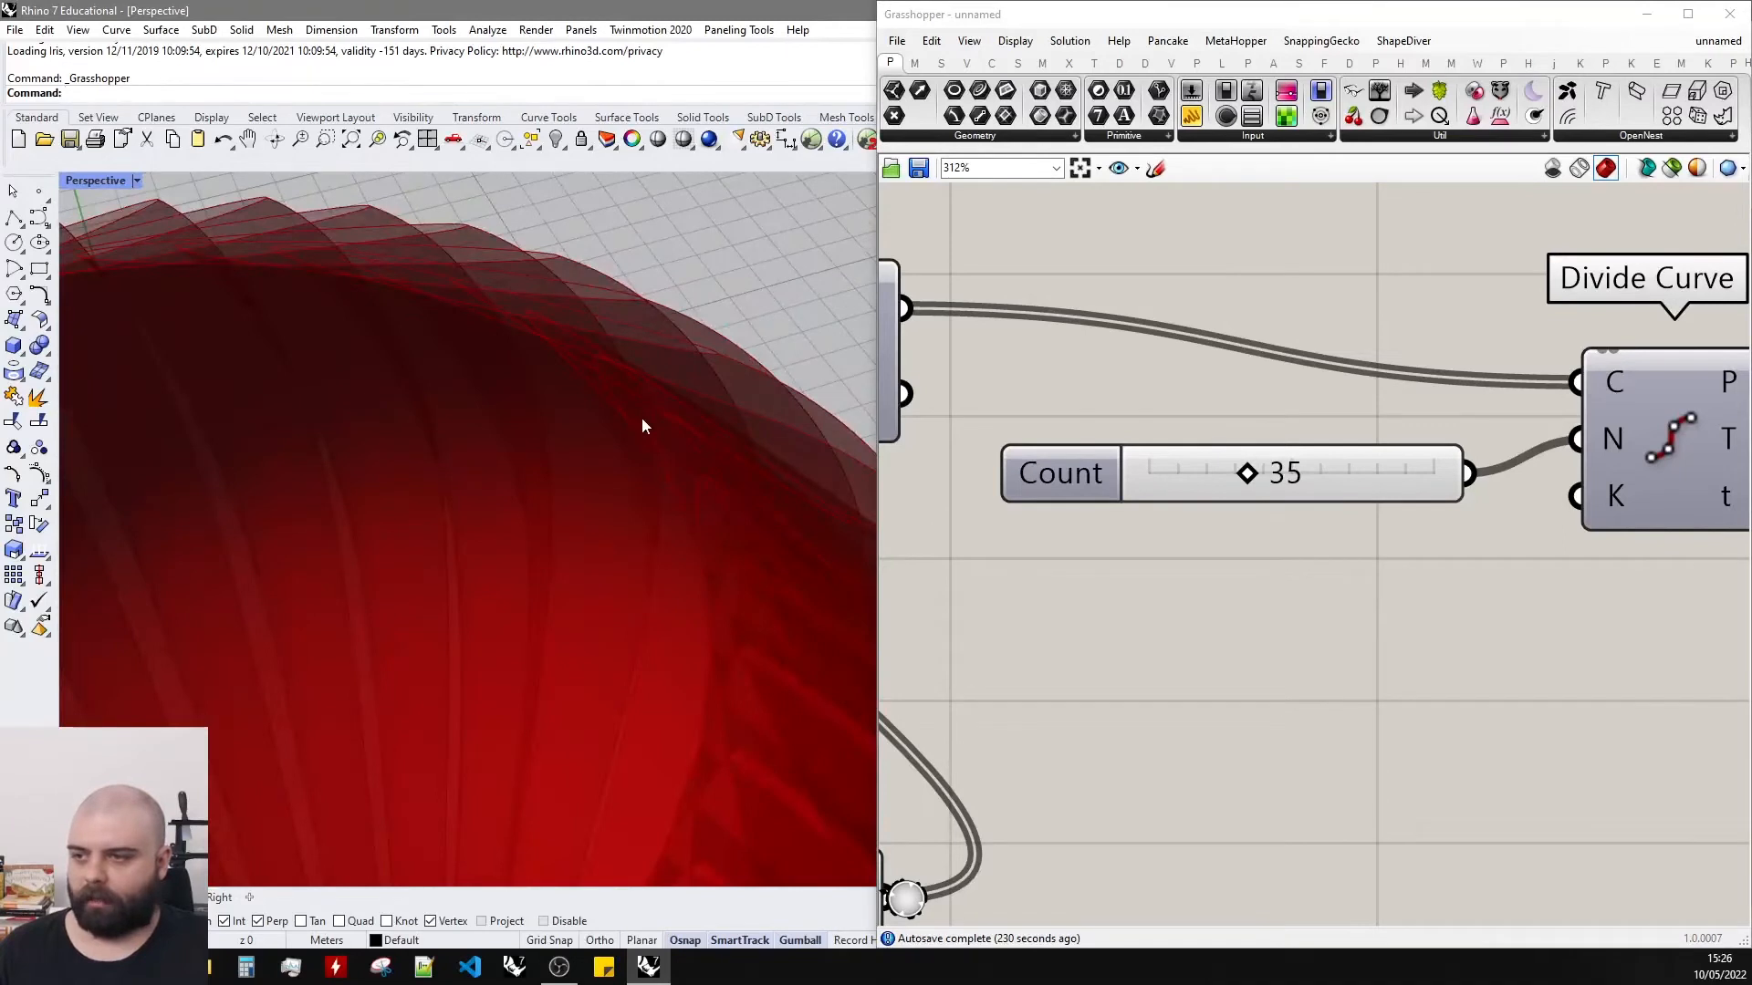
scroll(730, 429, "down", 2)
scroll(1009, 381, "down", 4)
Set the rotation angle of the scaled curves to 9 and check the lofted rim up close.
right_click_drag(1010, 381, 1515, 474)
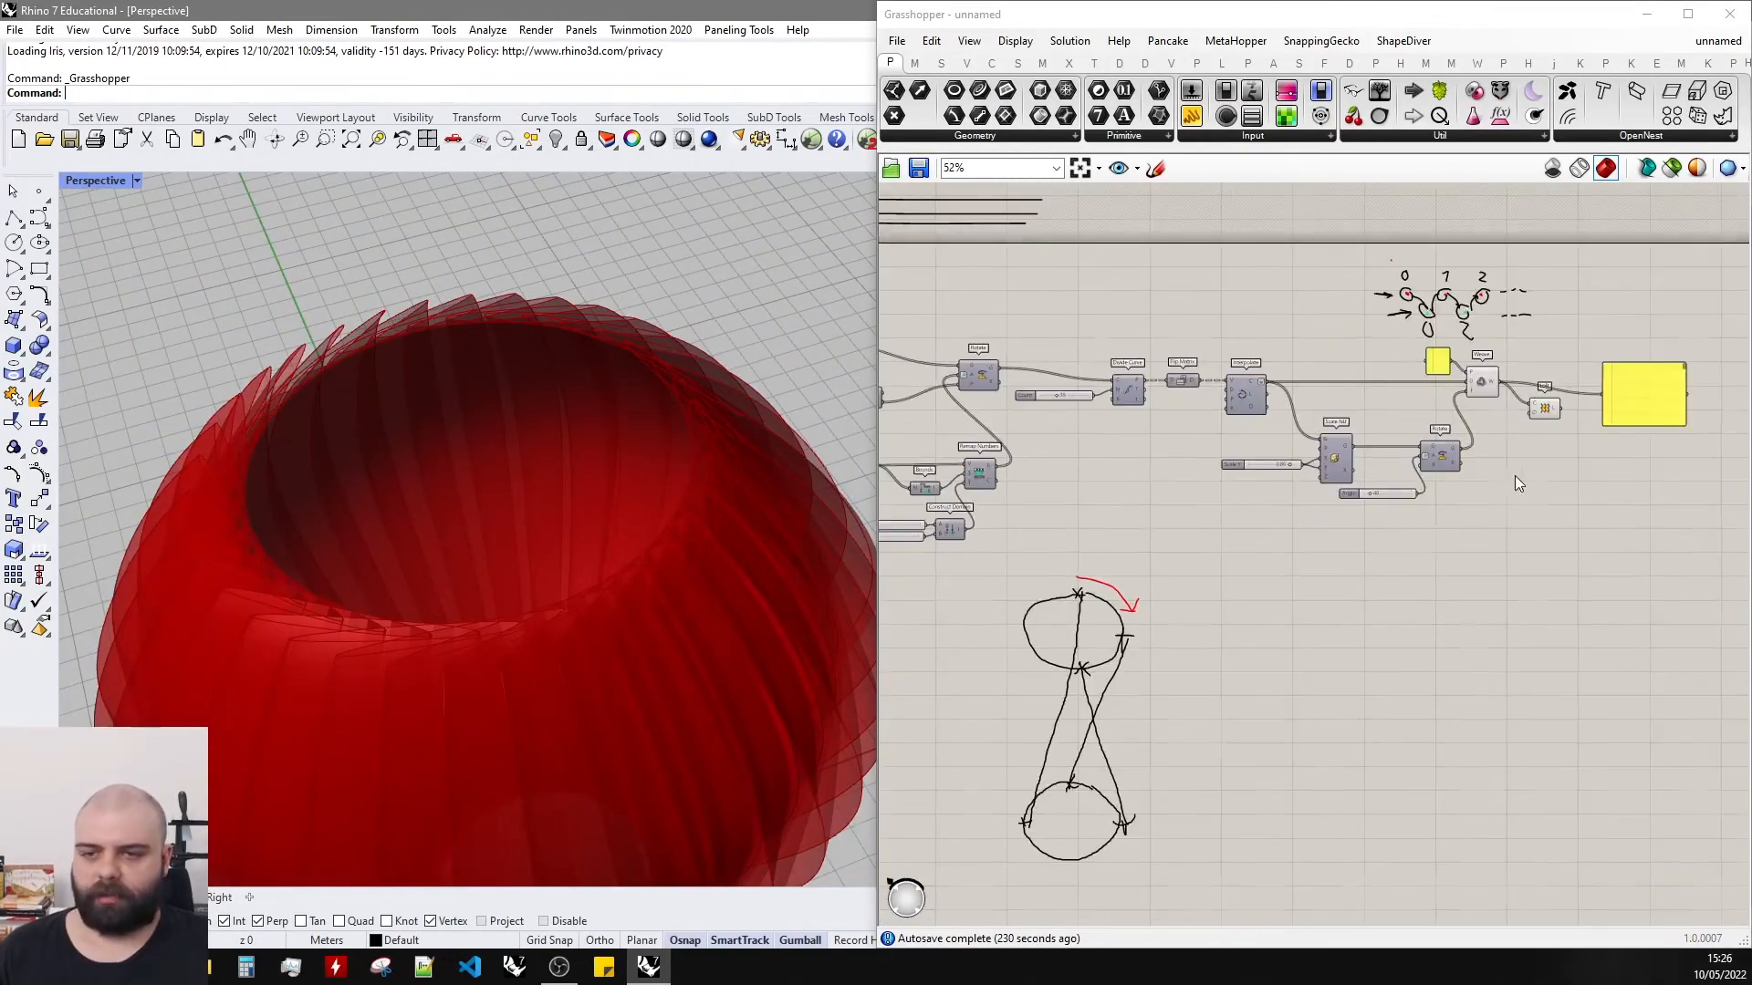
scroll(1352, 489, "up", 6)
left_click_drag(1288, 486, 1242, 484)
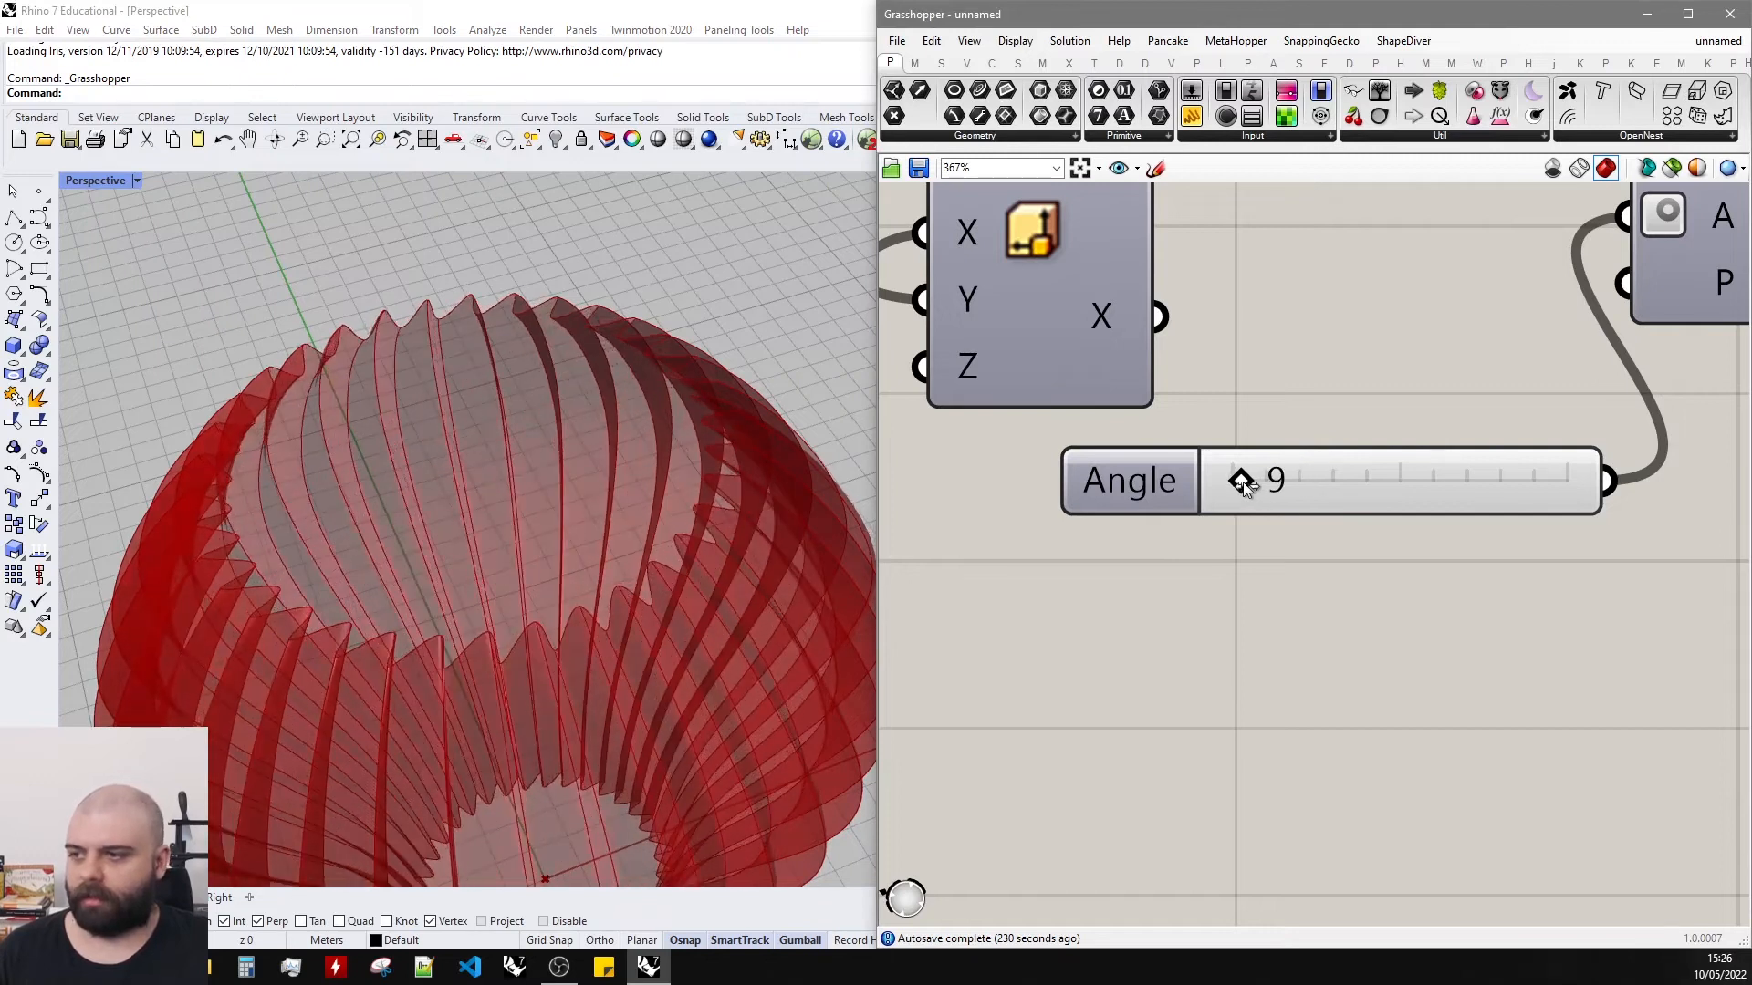
scroll(539, 266, "down", 3)
right_click_drag(538, 266, 577, 315)
scroll(566, 343, "up", 5)
scroll(587, 359, "up", 3)
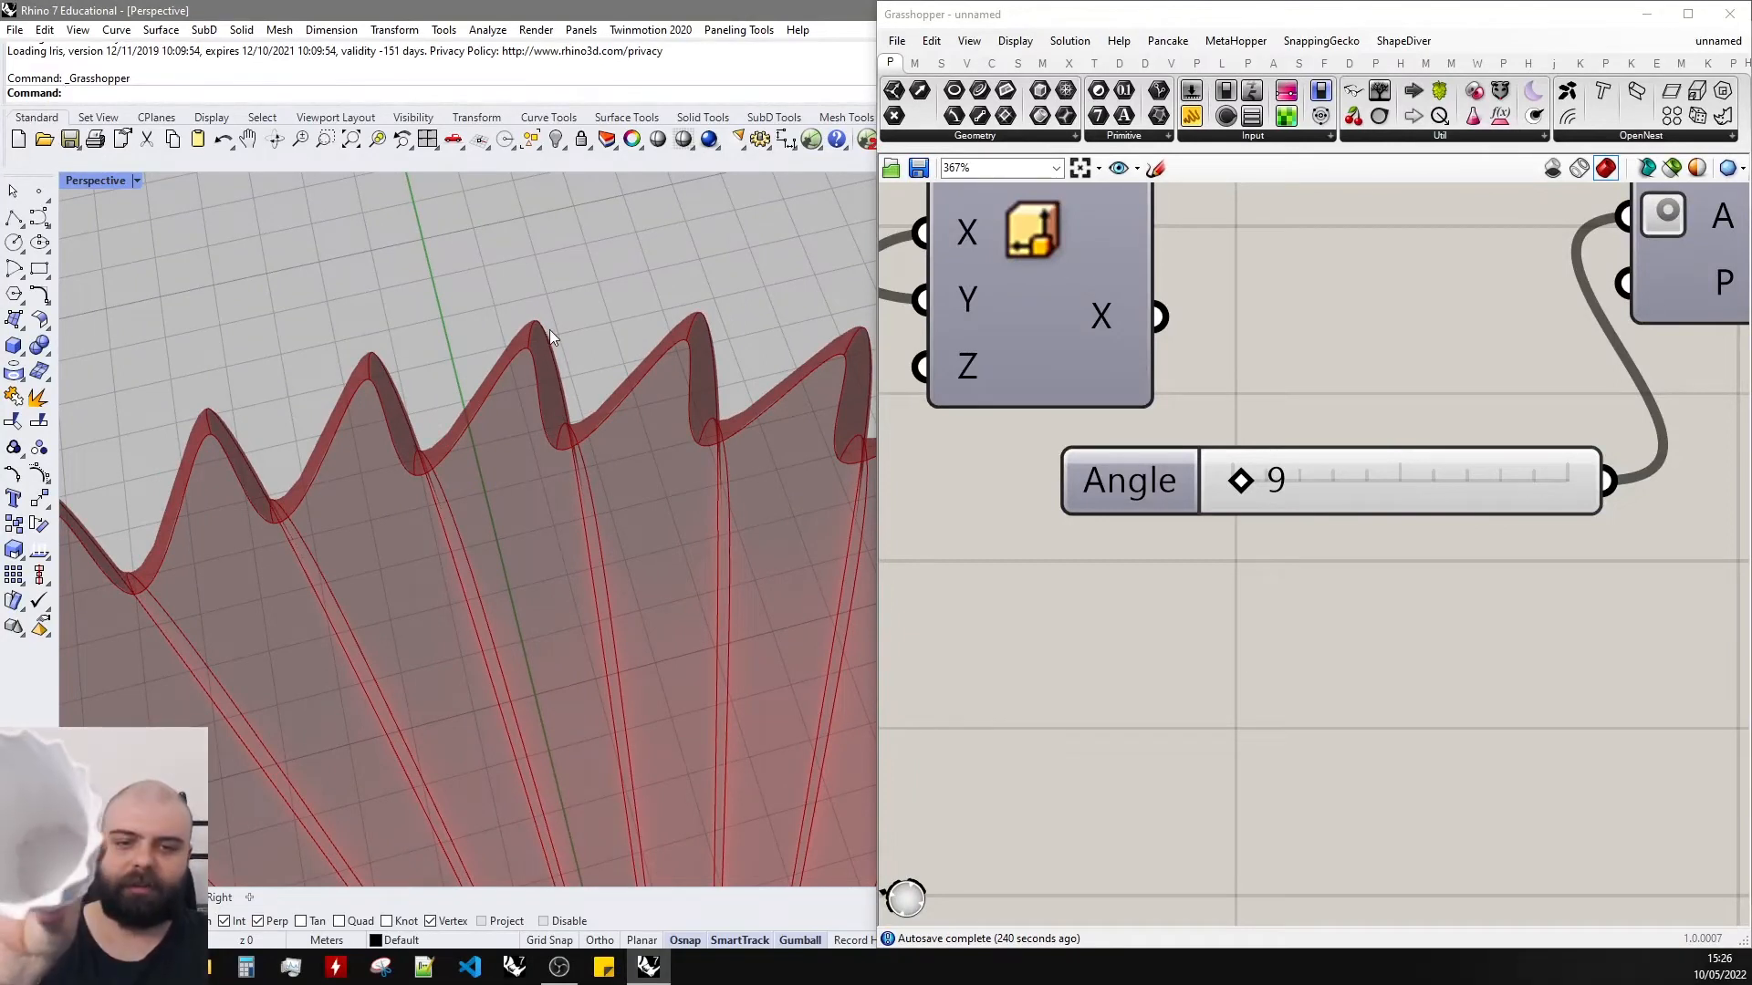
scroll(668, 376, "down", 4)
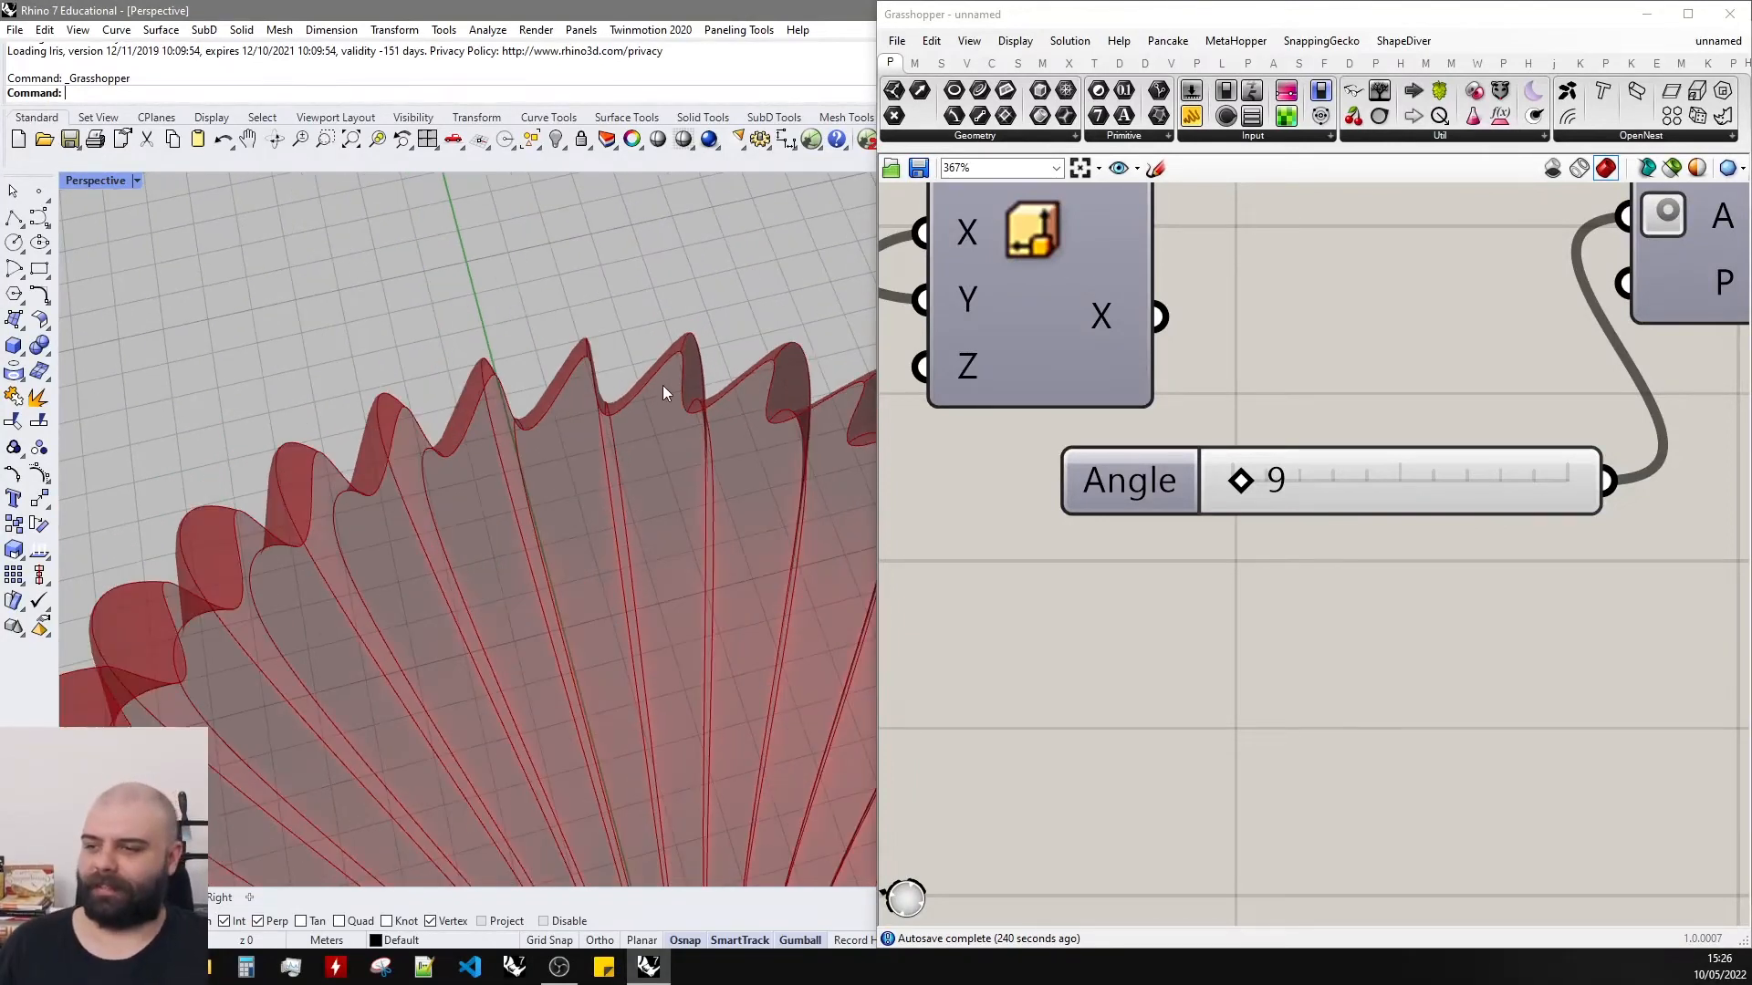
Enable the closed loft option on the Loft component and commit the change.
scroll(1020, 473, "down", 6)
scroll(1409, 365, "up", 3)
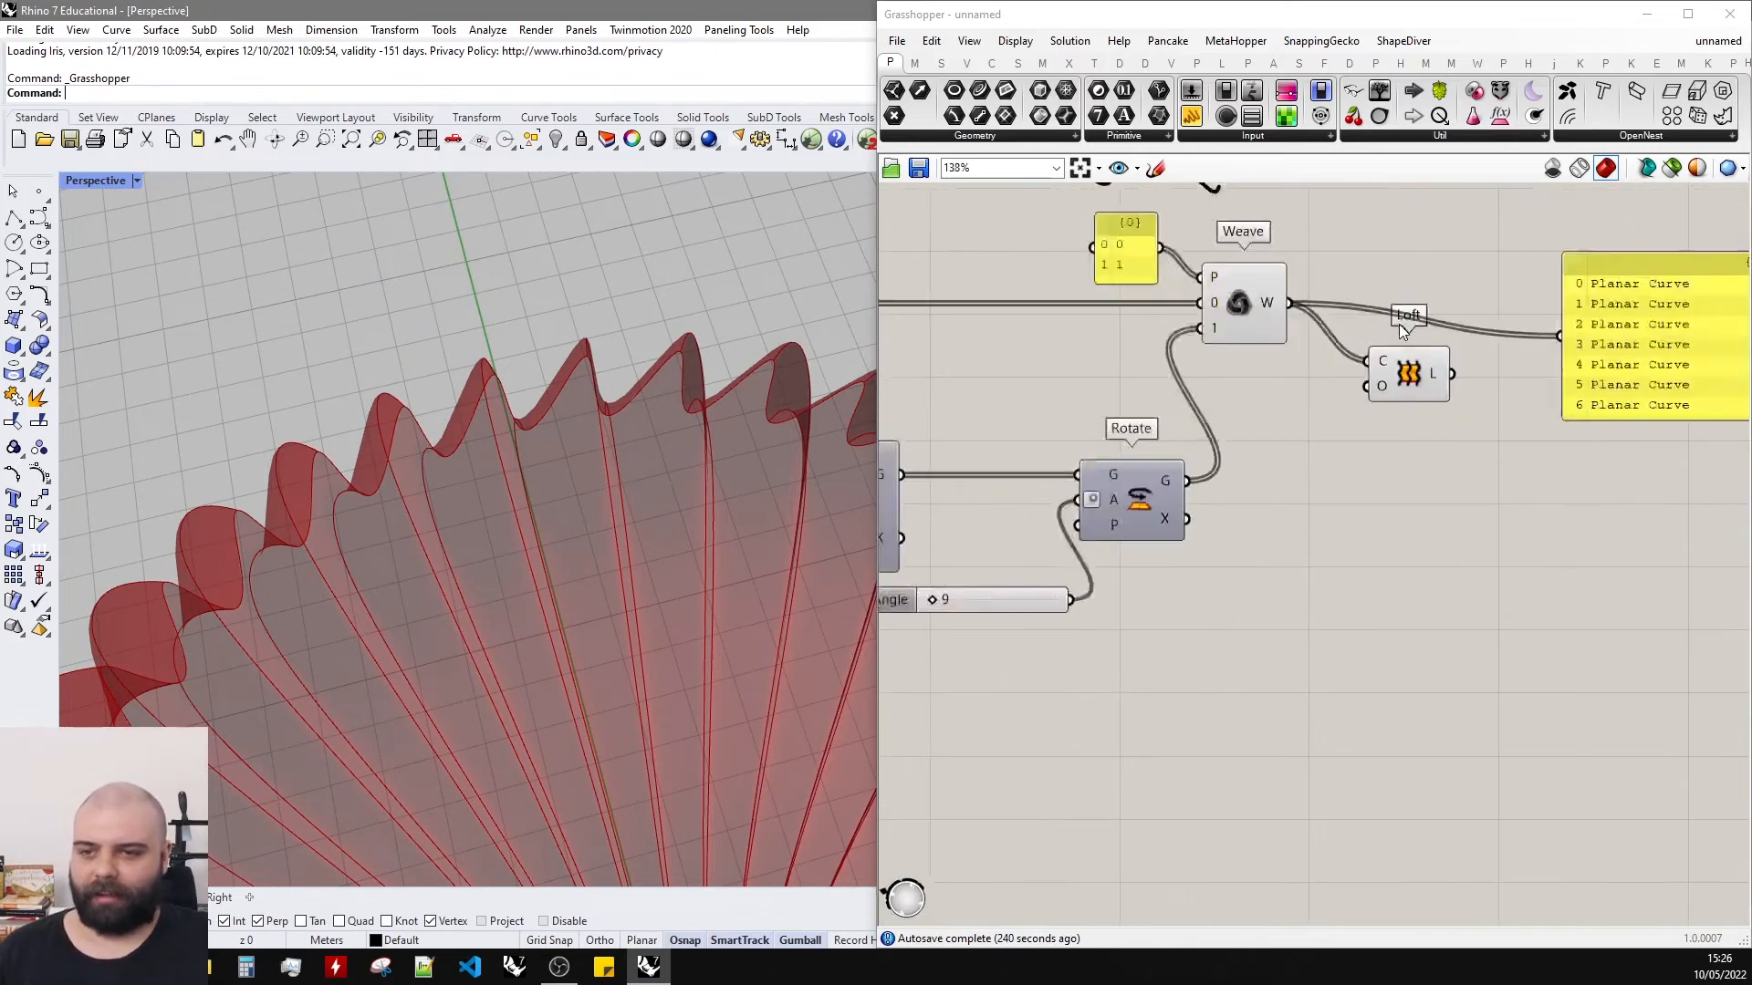
left_click(1399, 385)
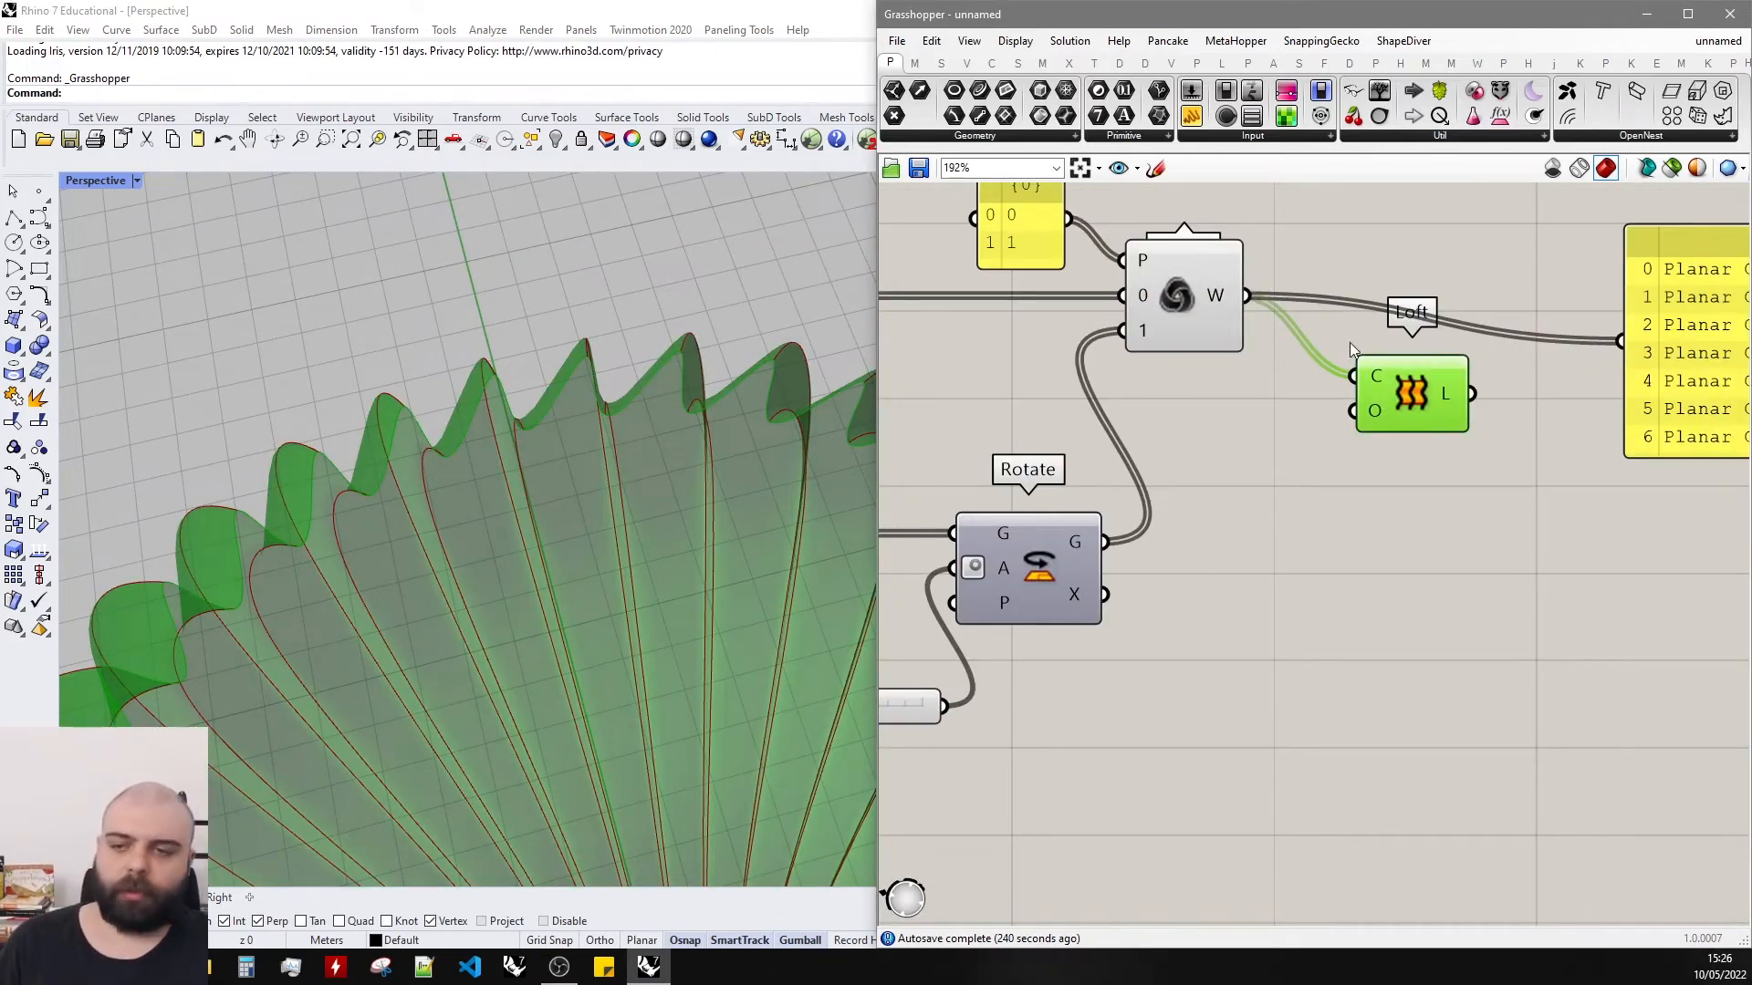
right_click(1374, 413)
mouse_move(1384, 582)
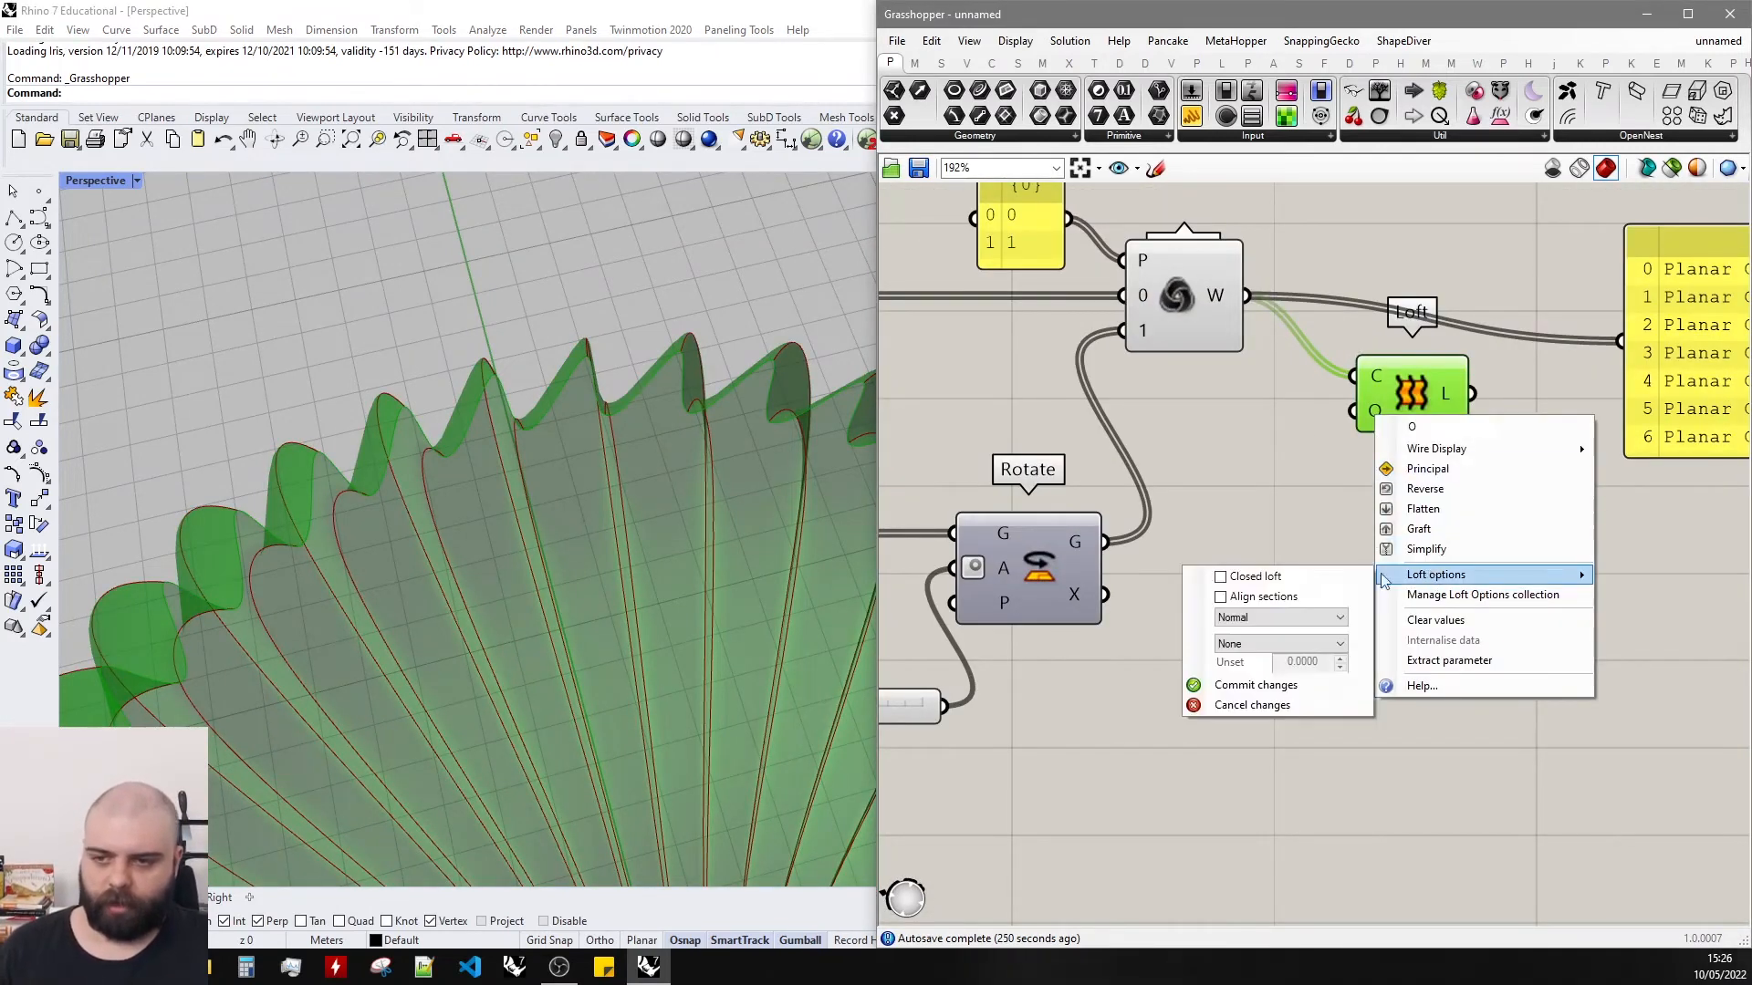
left_click(1220, 576)
left_click(1250, 685)
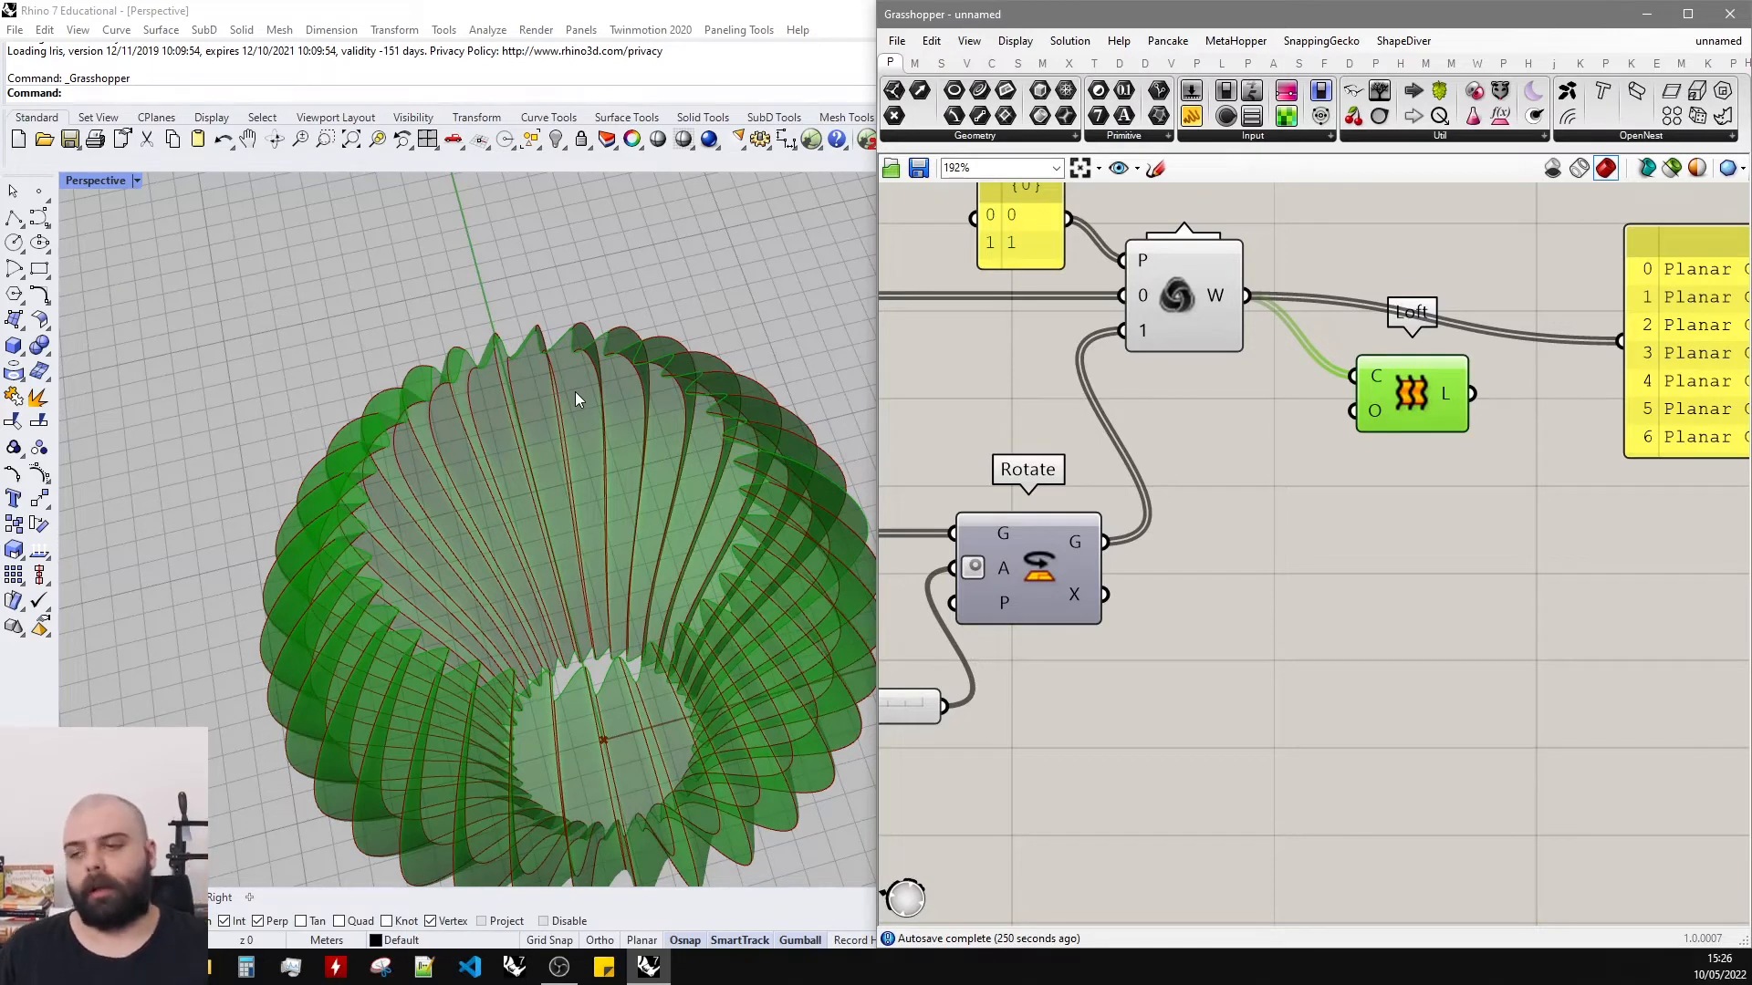
Review the Loft component's options again and examine the vase's folds and rim in the viewport.
right_click(1376, 420)
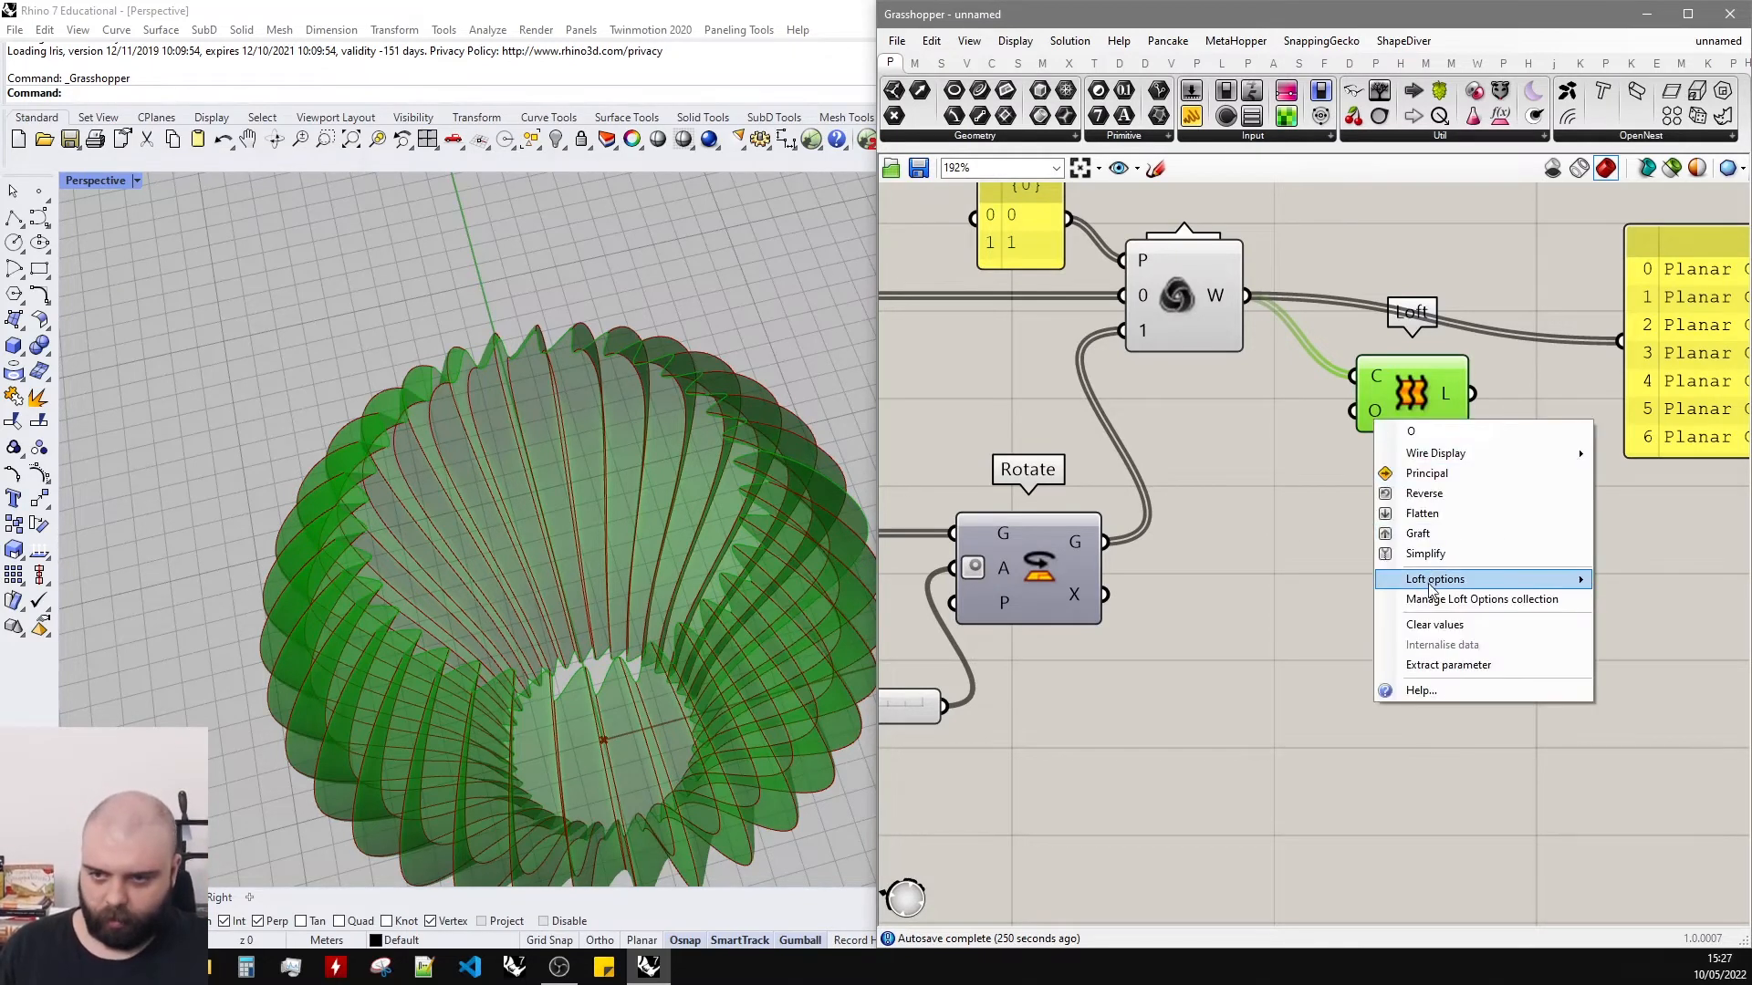
mouse_move(1434, 581)
left_click(1252, 689)
right_click_drag(629, 429, 693, 441)
scroll(693, 441, "up", 6)
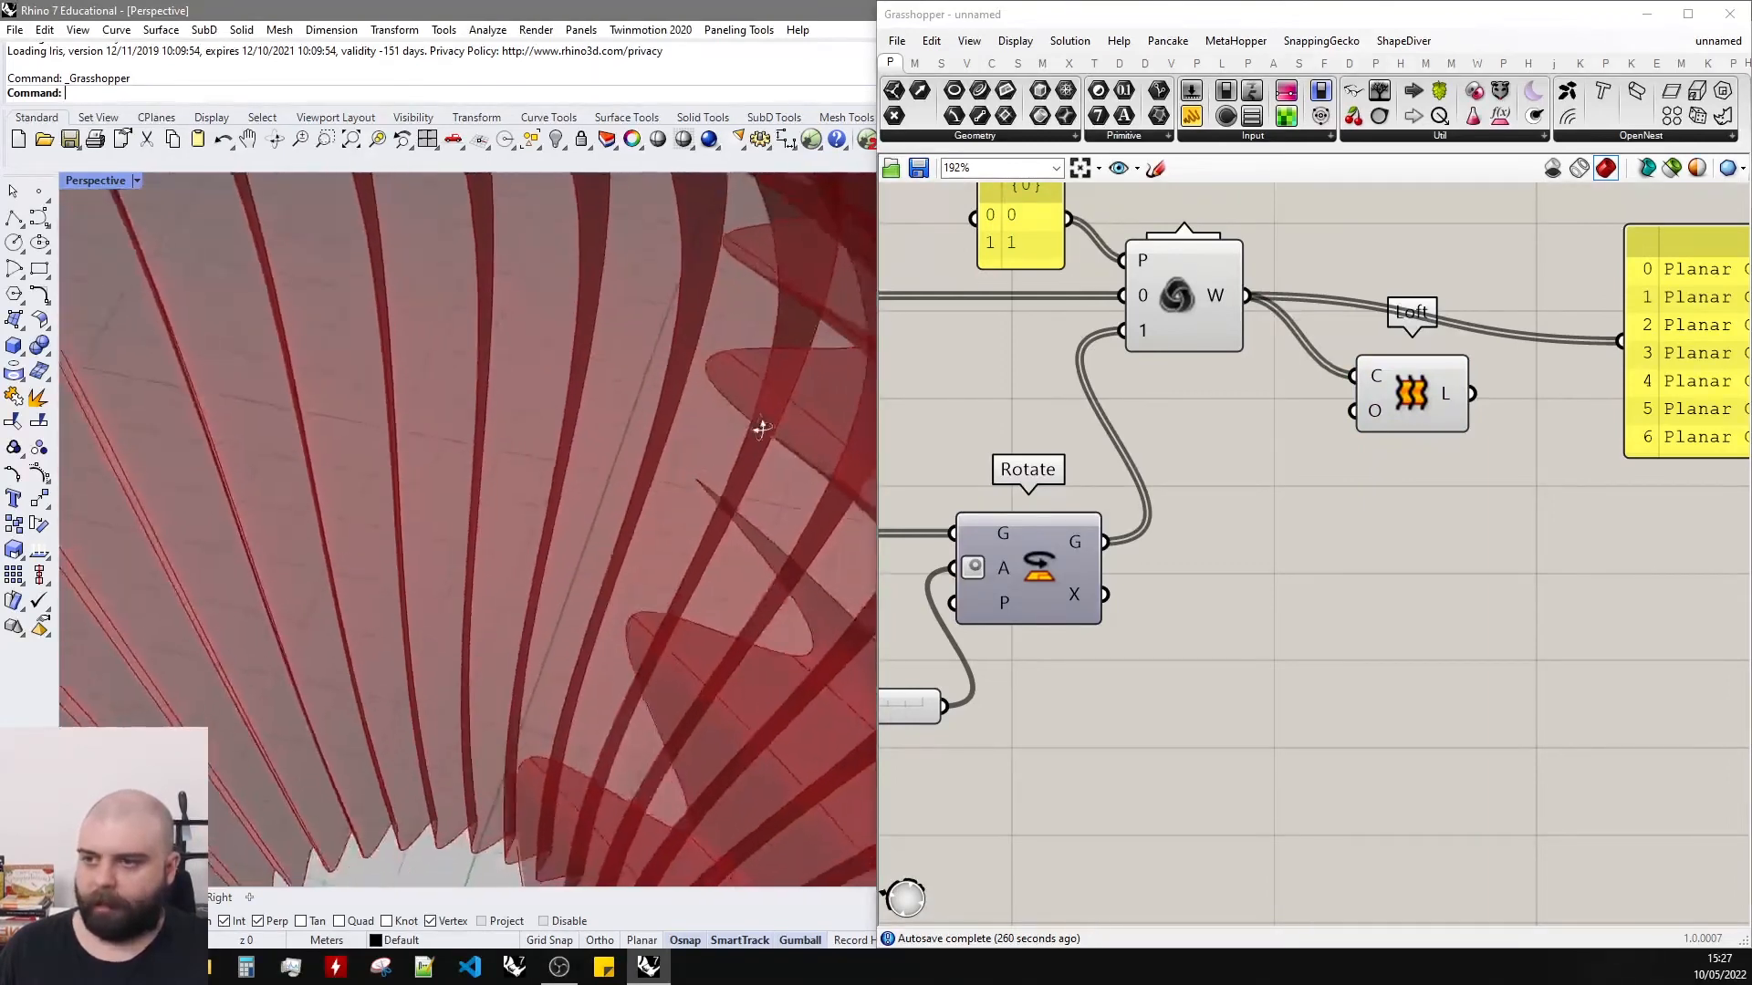
scroll(801, 469, "down", 5)
right_click_drag(775, 458, 801, 392)
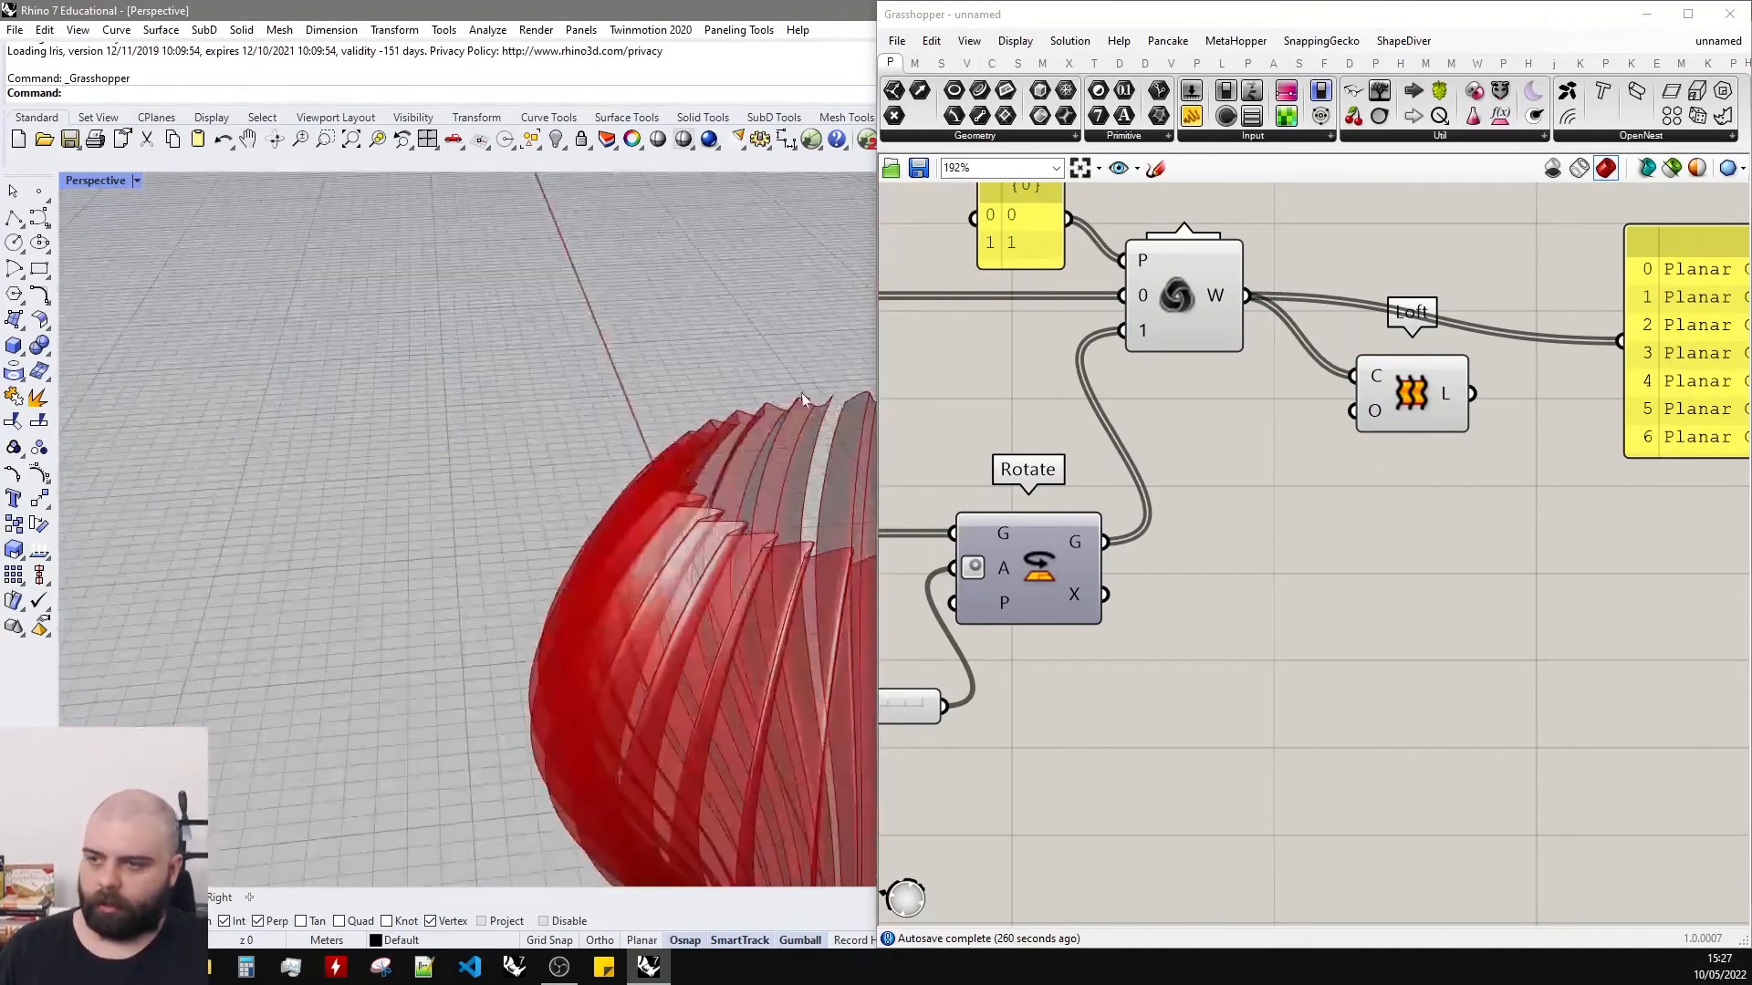
Enable the Closed loft option on the Loft component and commit the change to bridge the gap in the surface.
scroll(801, 393, "up", 6)
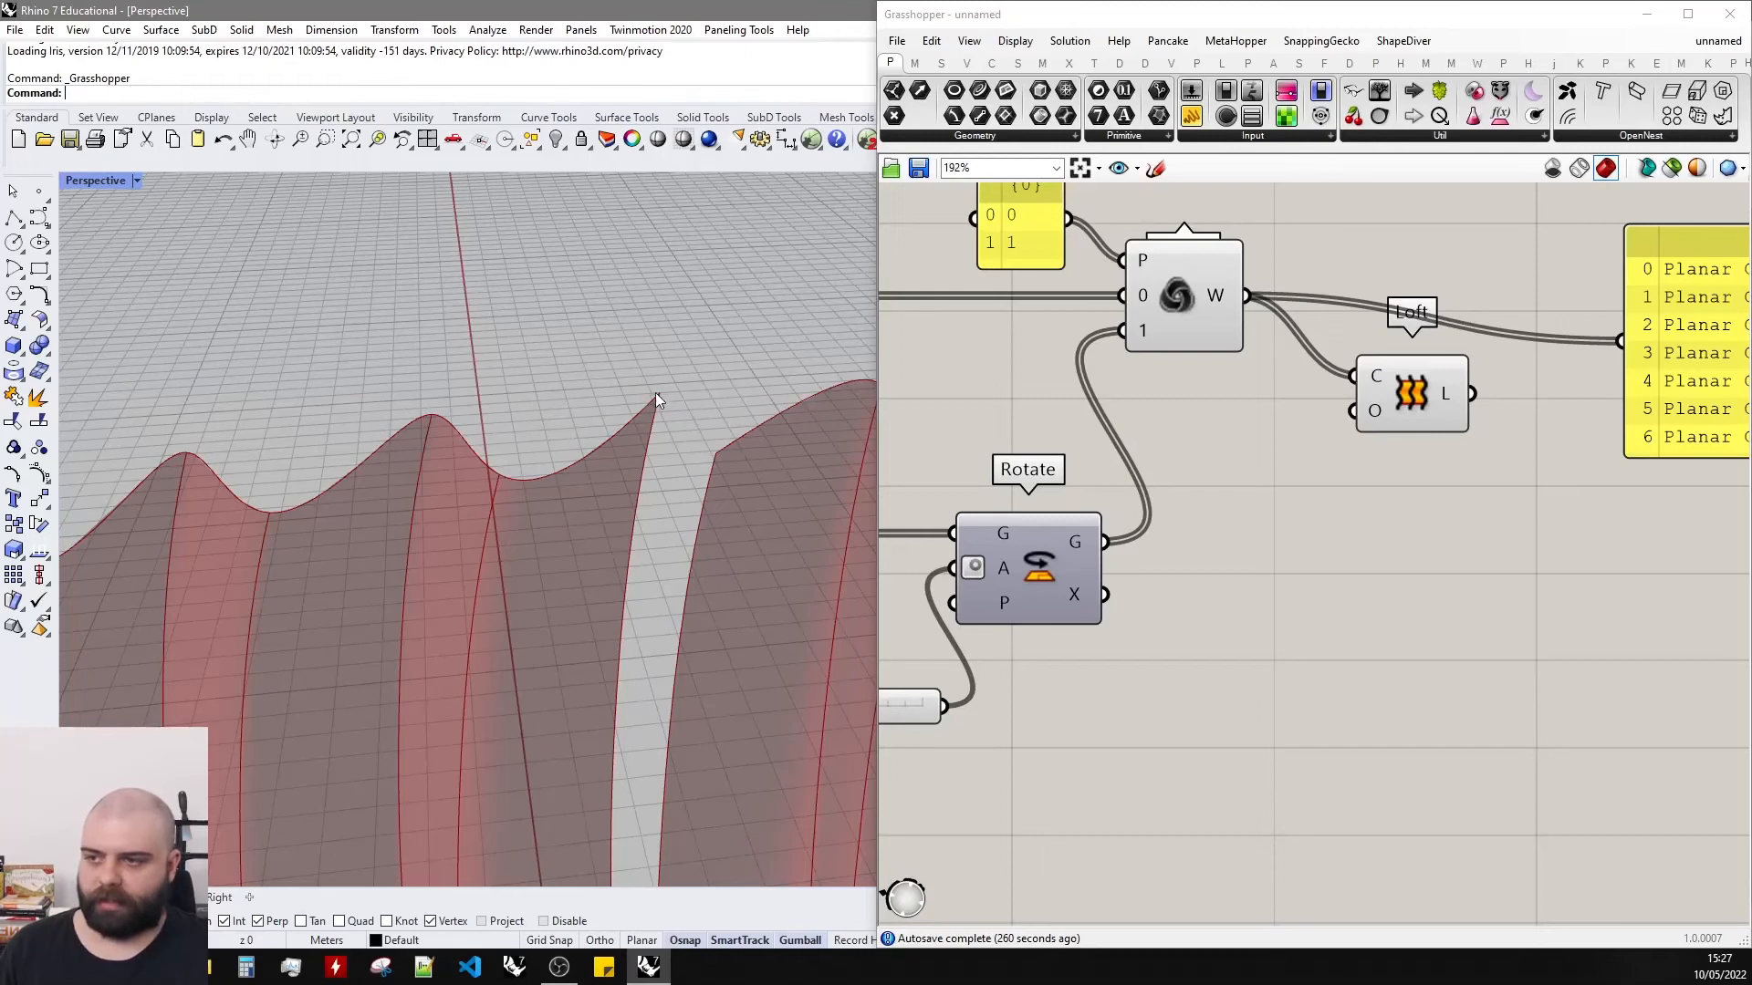
right_click(1384, 418)
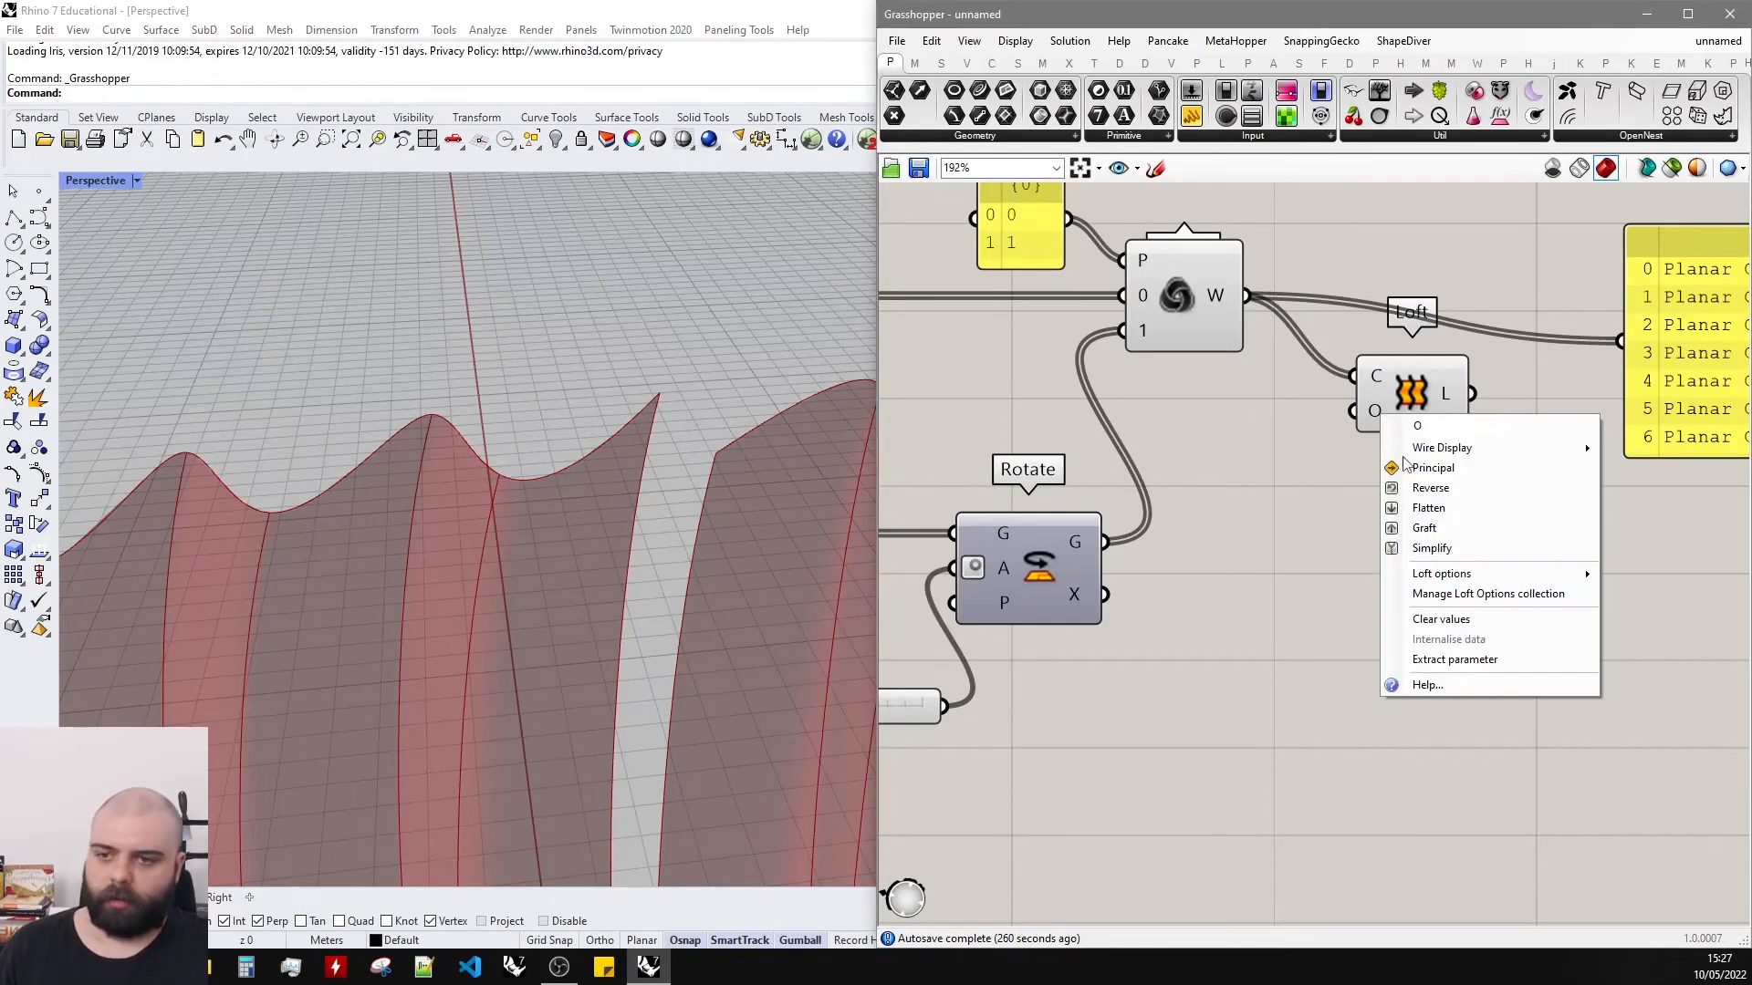
mouse_move(1439, 575)
left_click(1226, 576)
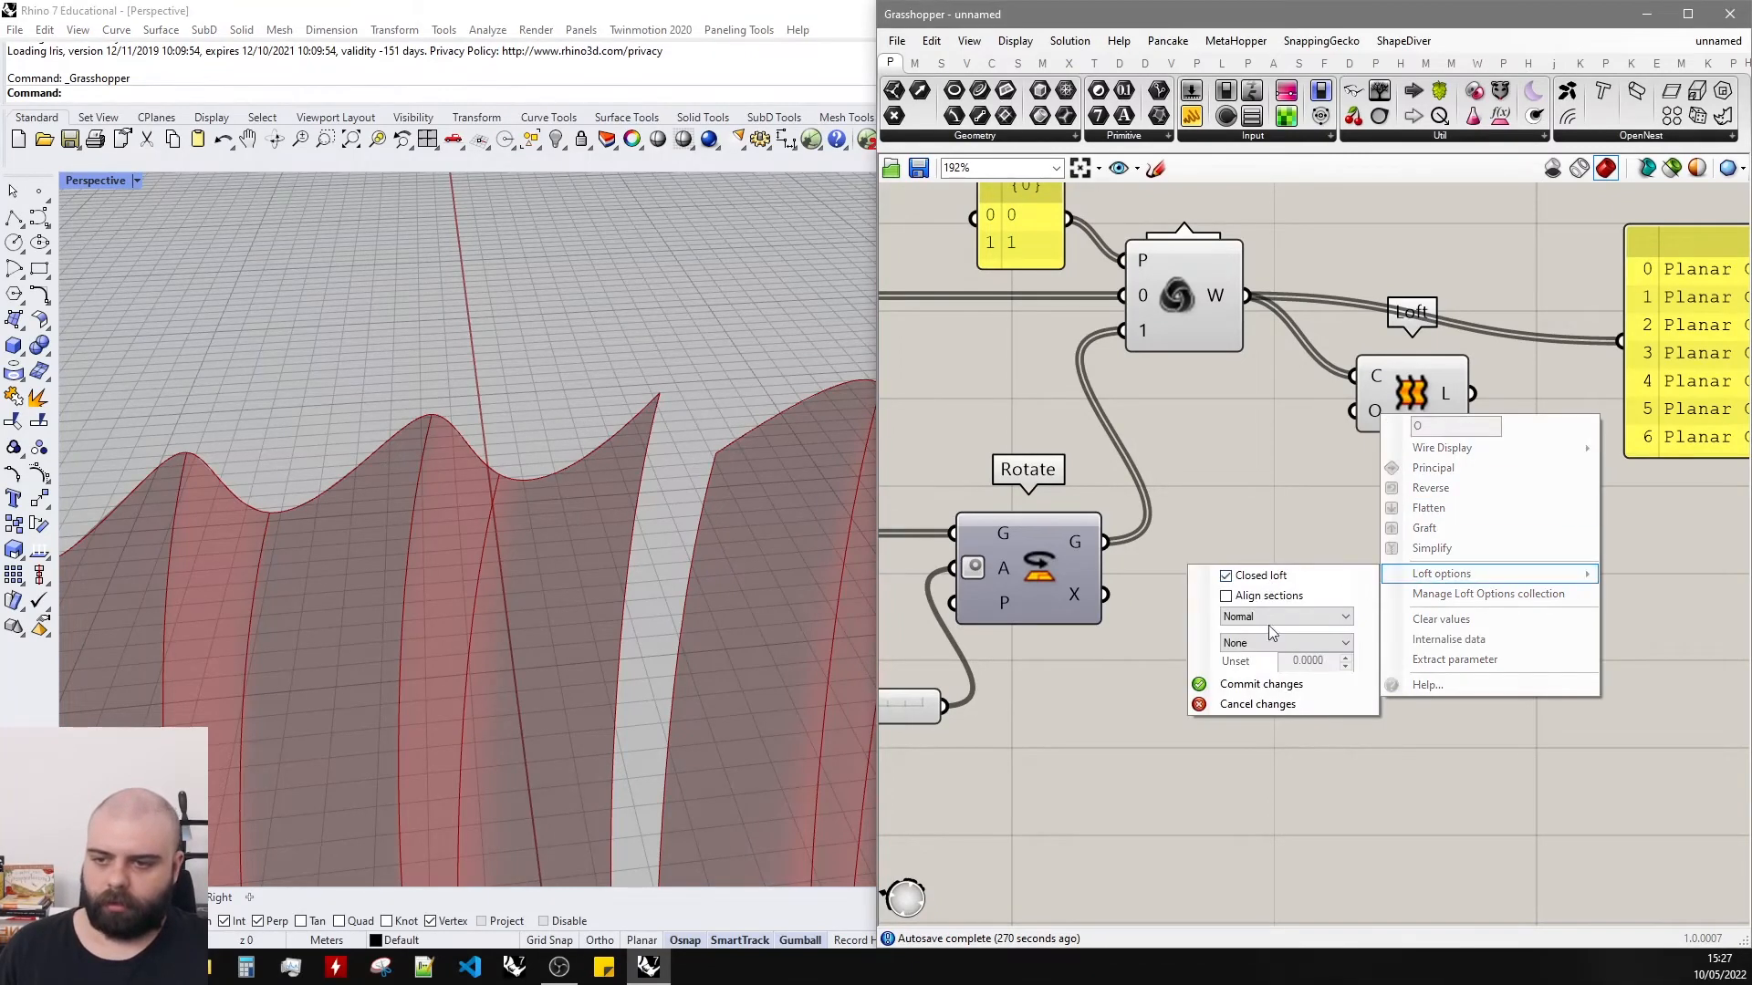
left_click(1261, 684)
Turn off the preview of the Weave component and check the lofted vase as a whole.
scroll(669, 403, "down", 6)
right_click_drag(670, 402, 588, 359)
scroll(1375, 404, "down", 6)
left_click_drag(1306, 601, 1097, 401)
middle_click(1099, 402)
left_click(1156, 343)
scroll(771, 333, "down", 6)
right_click_drag(704, 374, 666, 316)
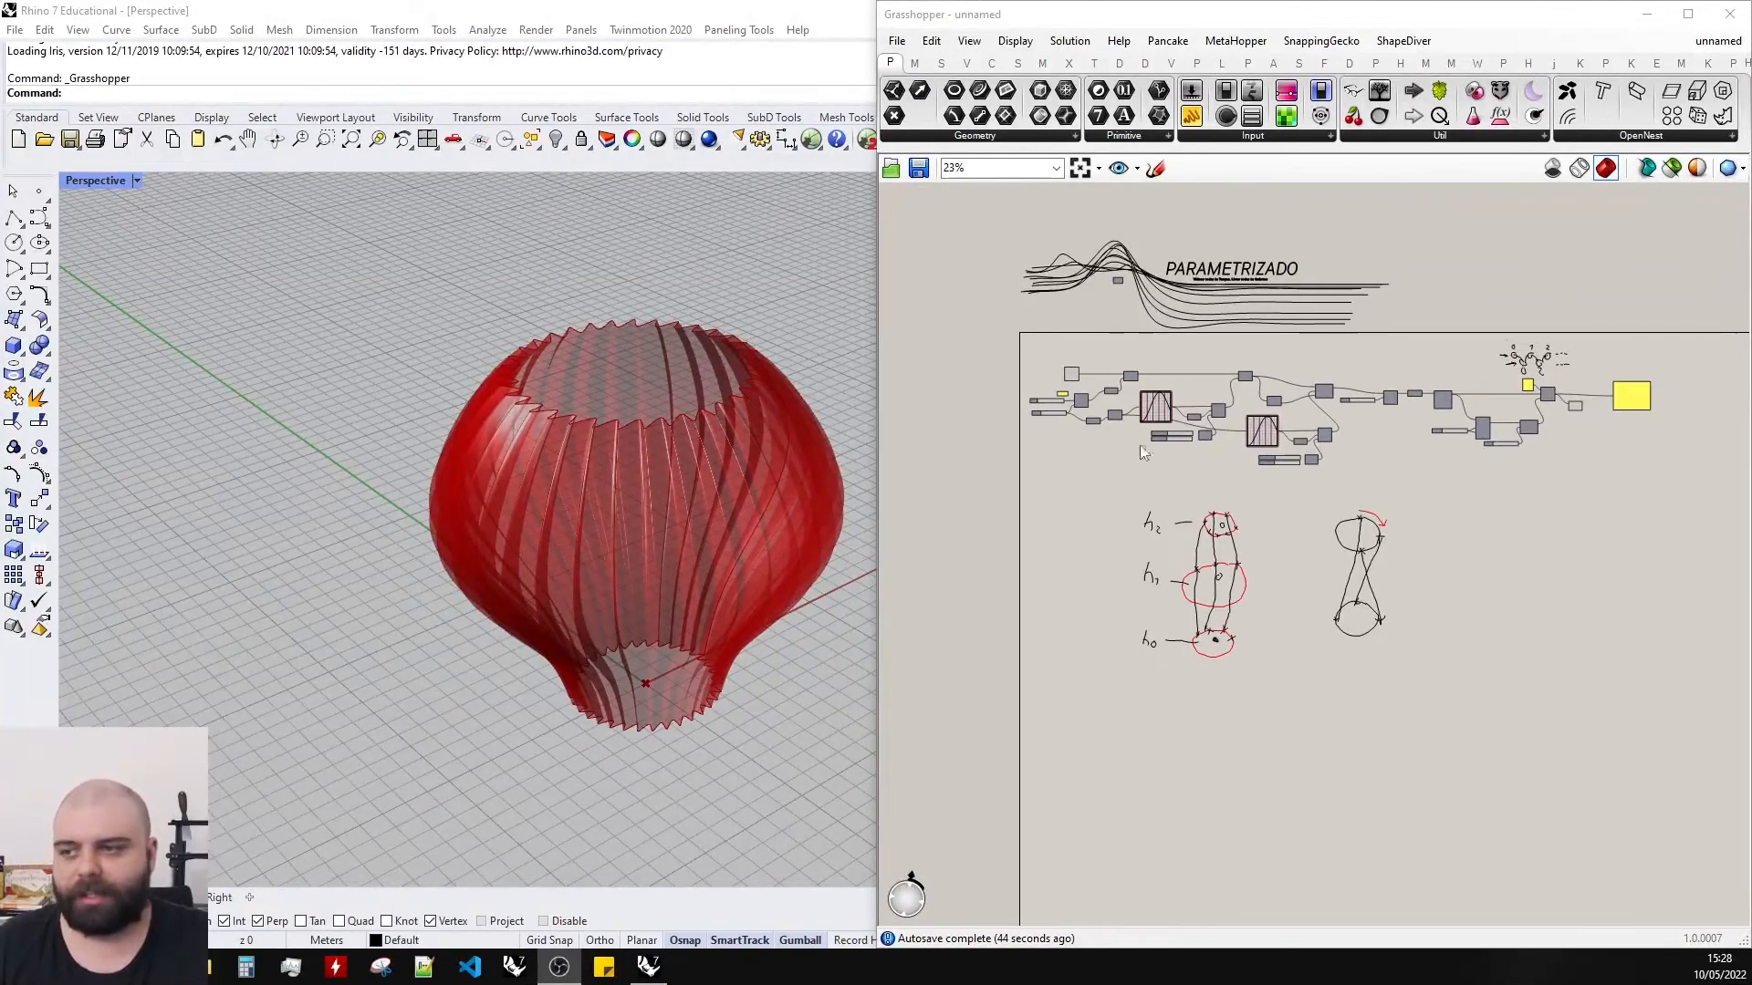
right_click_drag(680, 537, 682, 429)
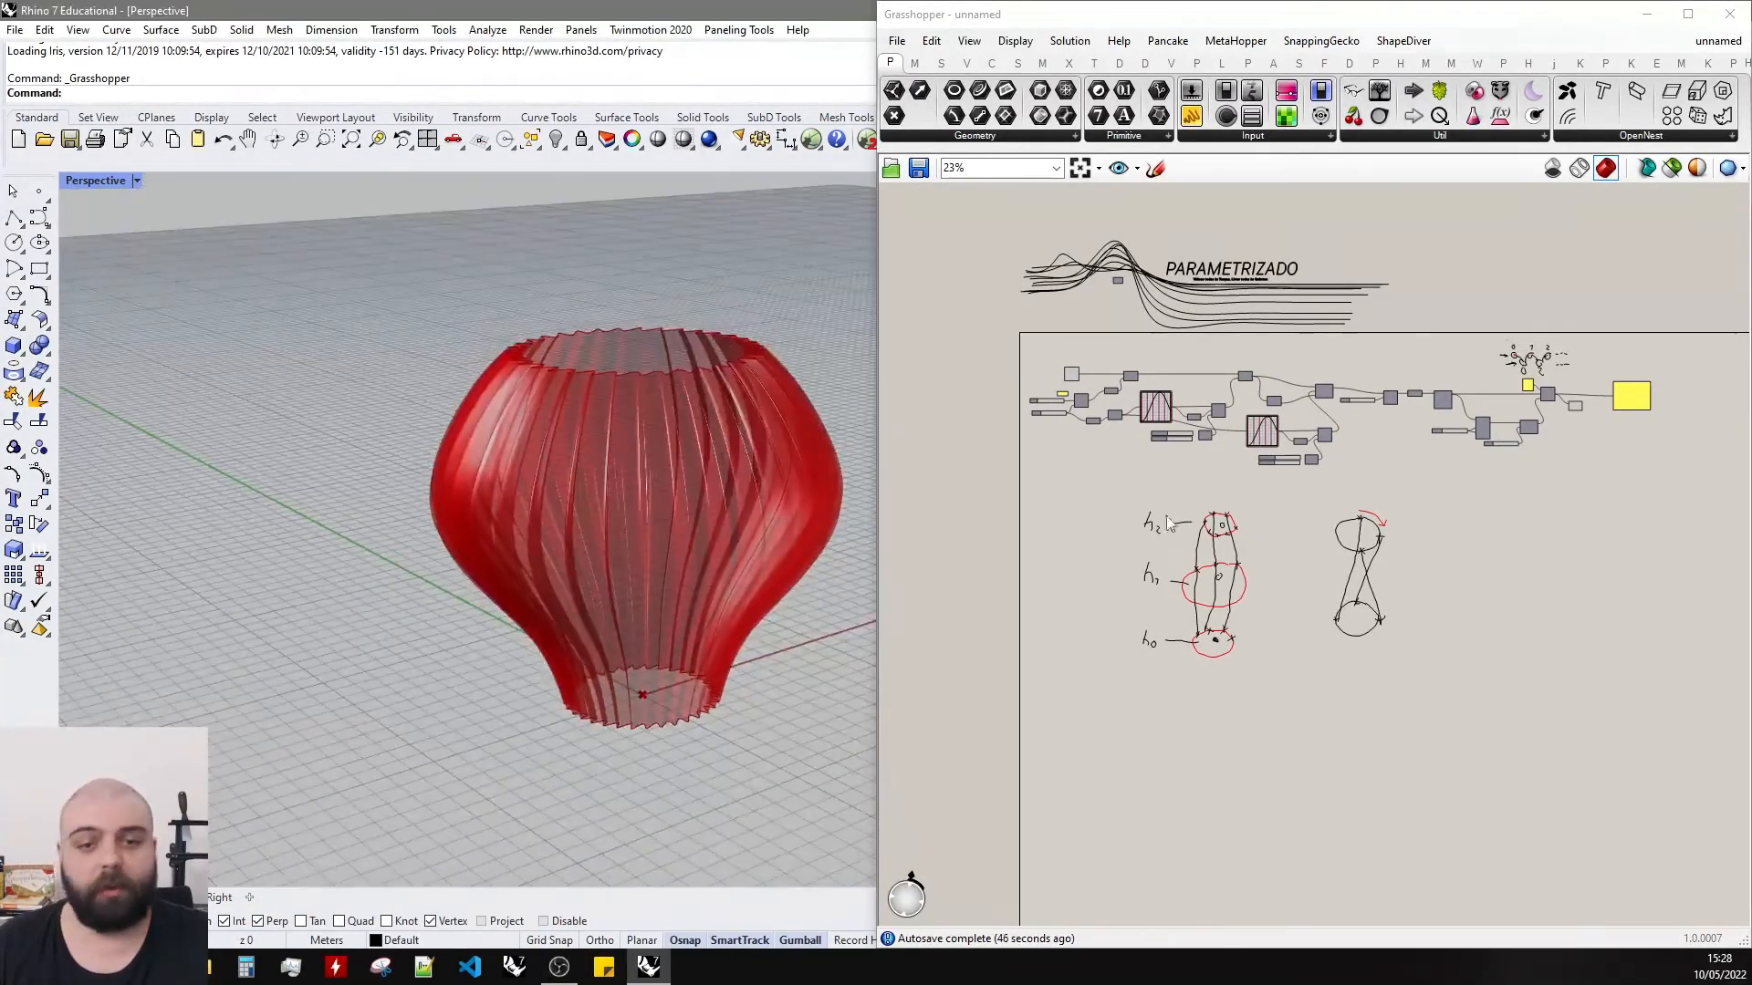
Add a Custom Preview component and feed the Loft surface into its geometry input.
scroll(1675, 395, "up", 8)
double_click(1339, 346)
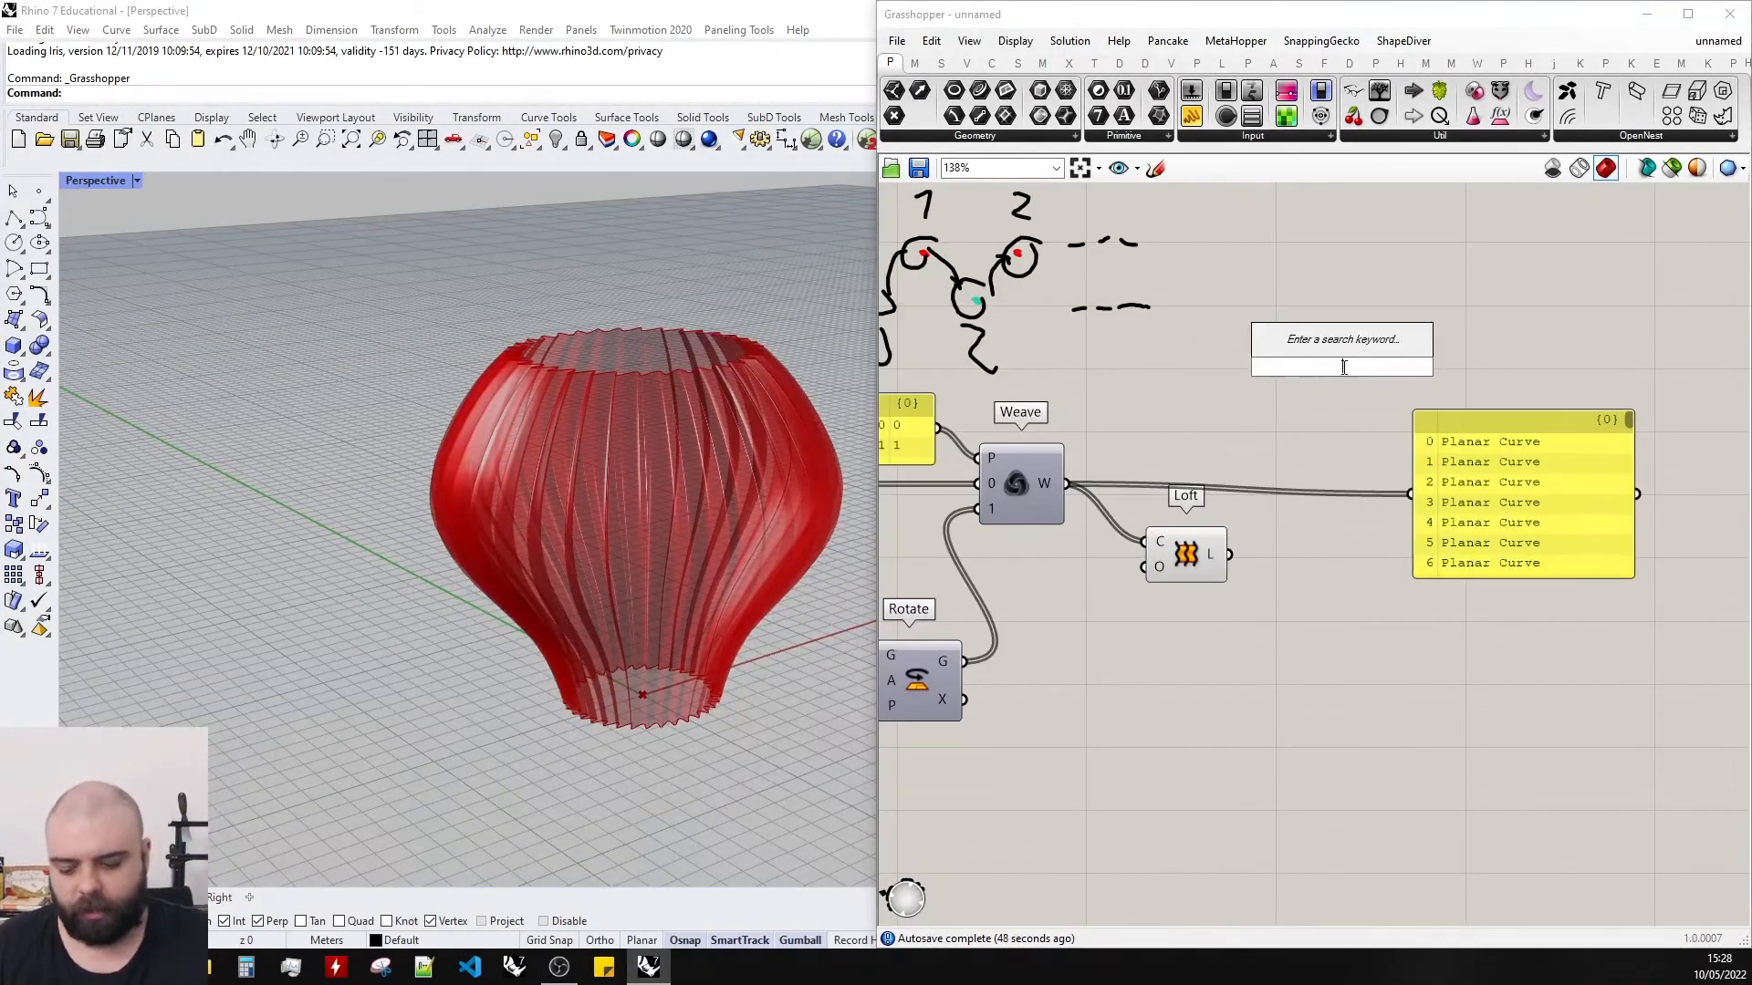
type("custom preview")
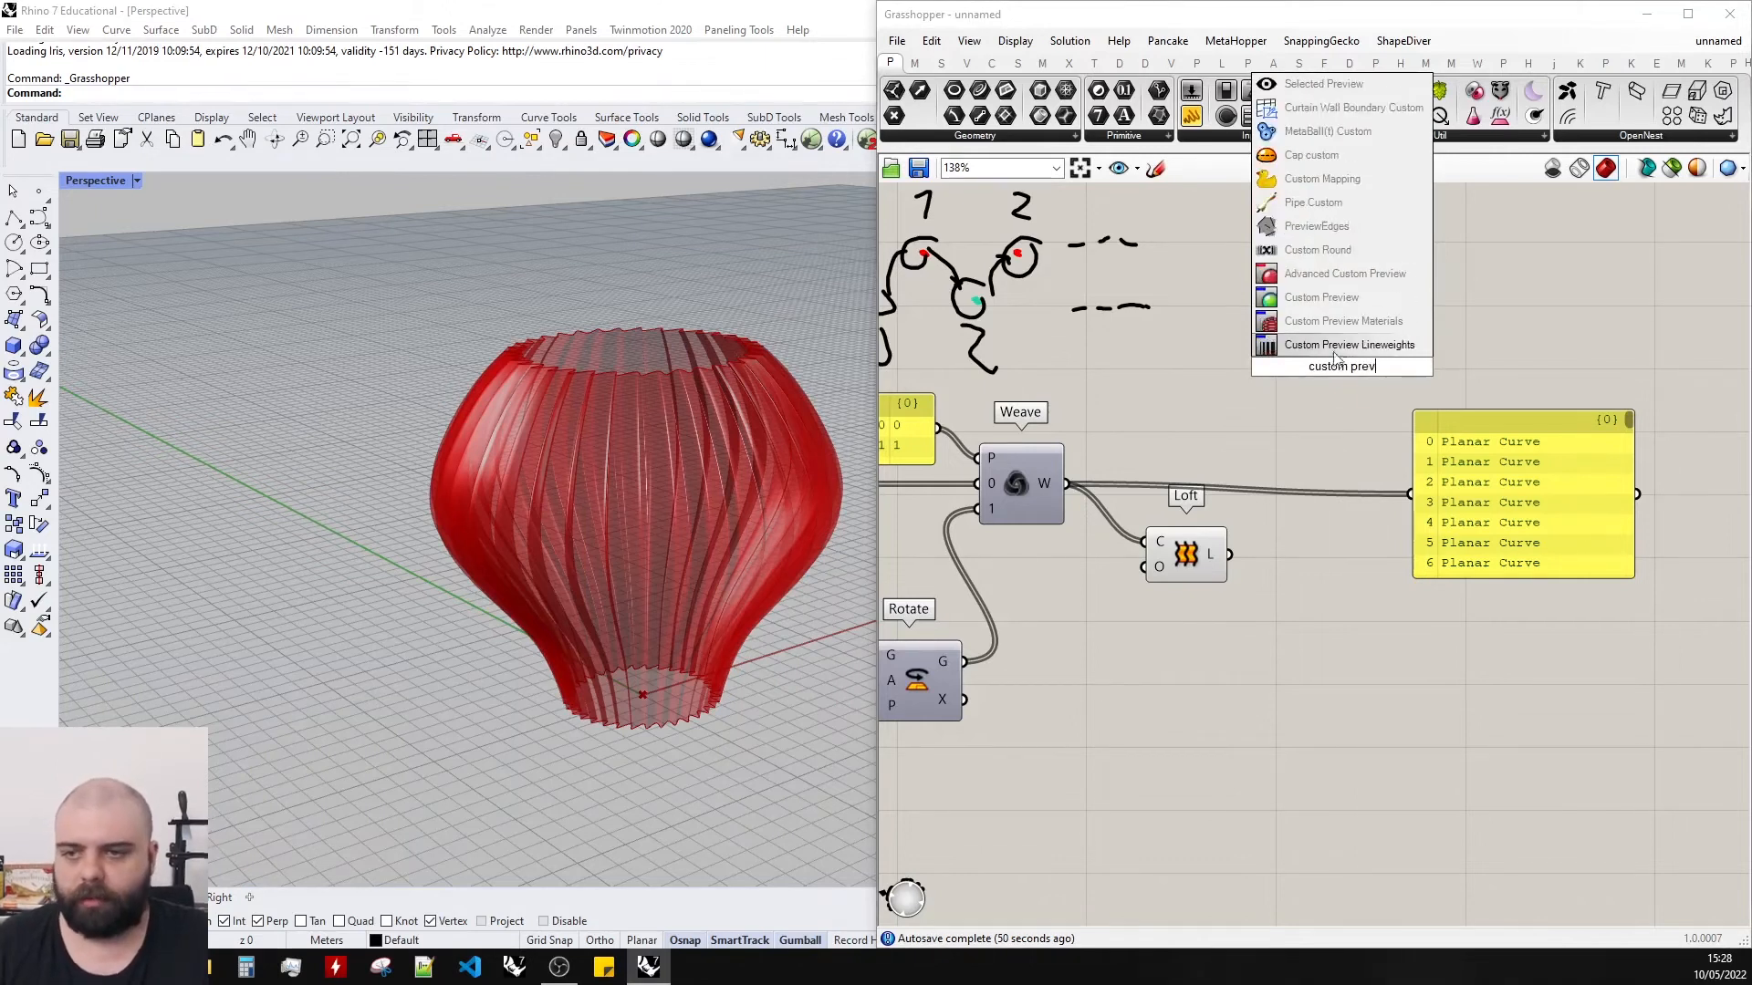
key("Return")
left_click_drag(1232, 555, 1314, 355)
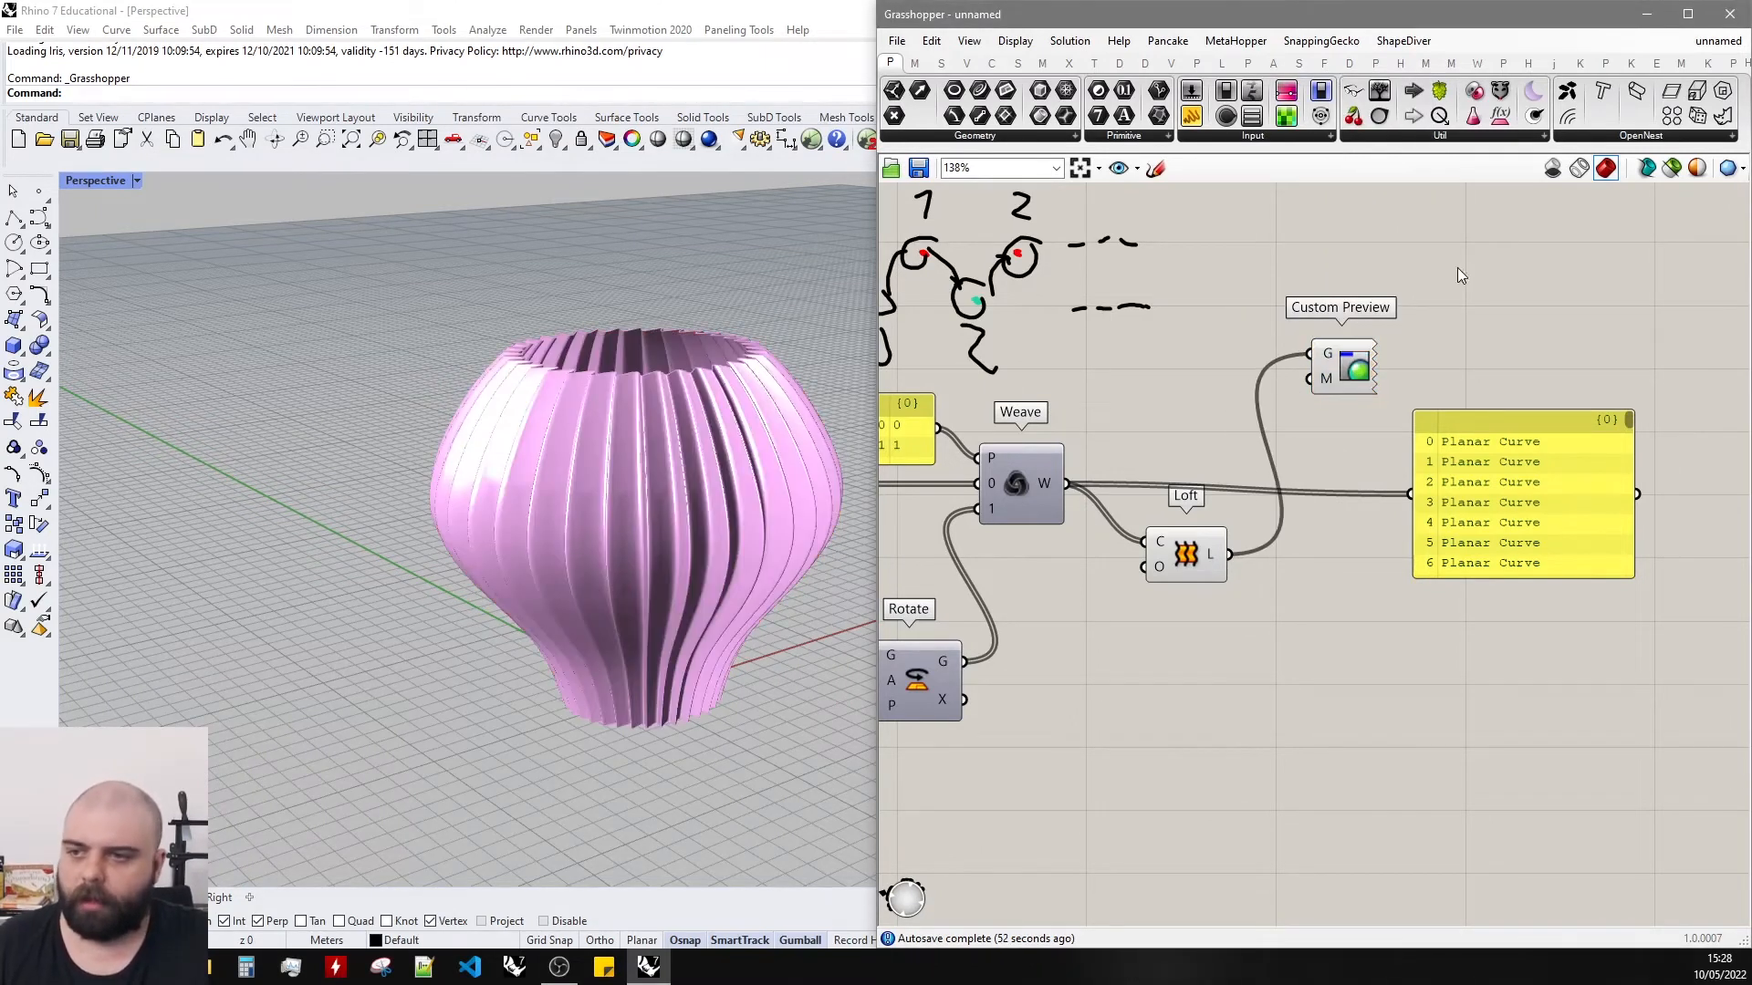
Add a white Colour Swatch beside the Custom Preview and connect it to the material input.
double_click(1254, 304)
type("swatch")
key("Return")
scroll(1241, 294, "up", 2)
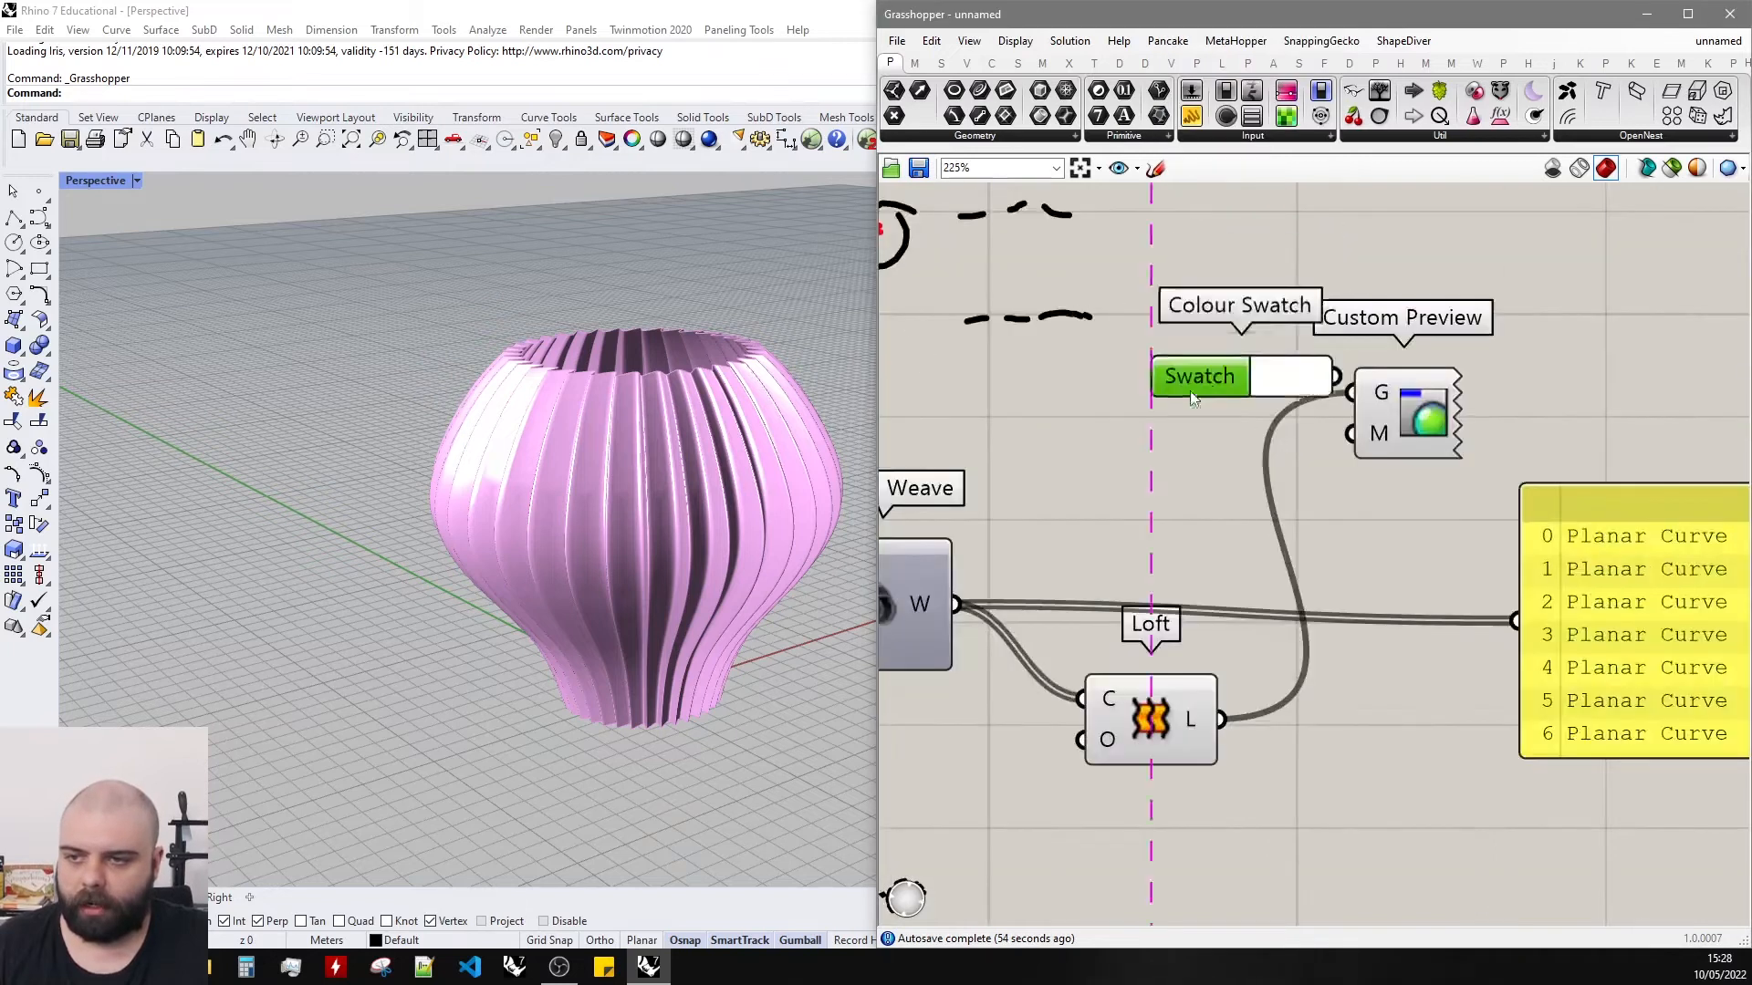
left_click_drag(1190, 390, 1115, 454)
left_click_drag(1263, 440, 1352, 436)
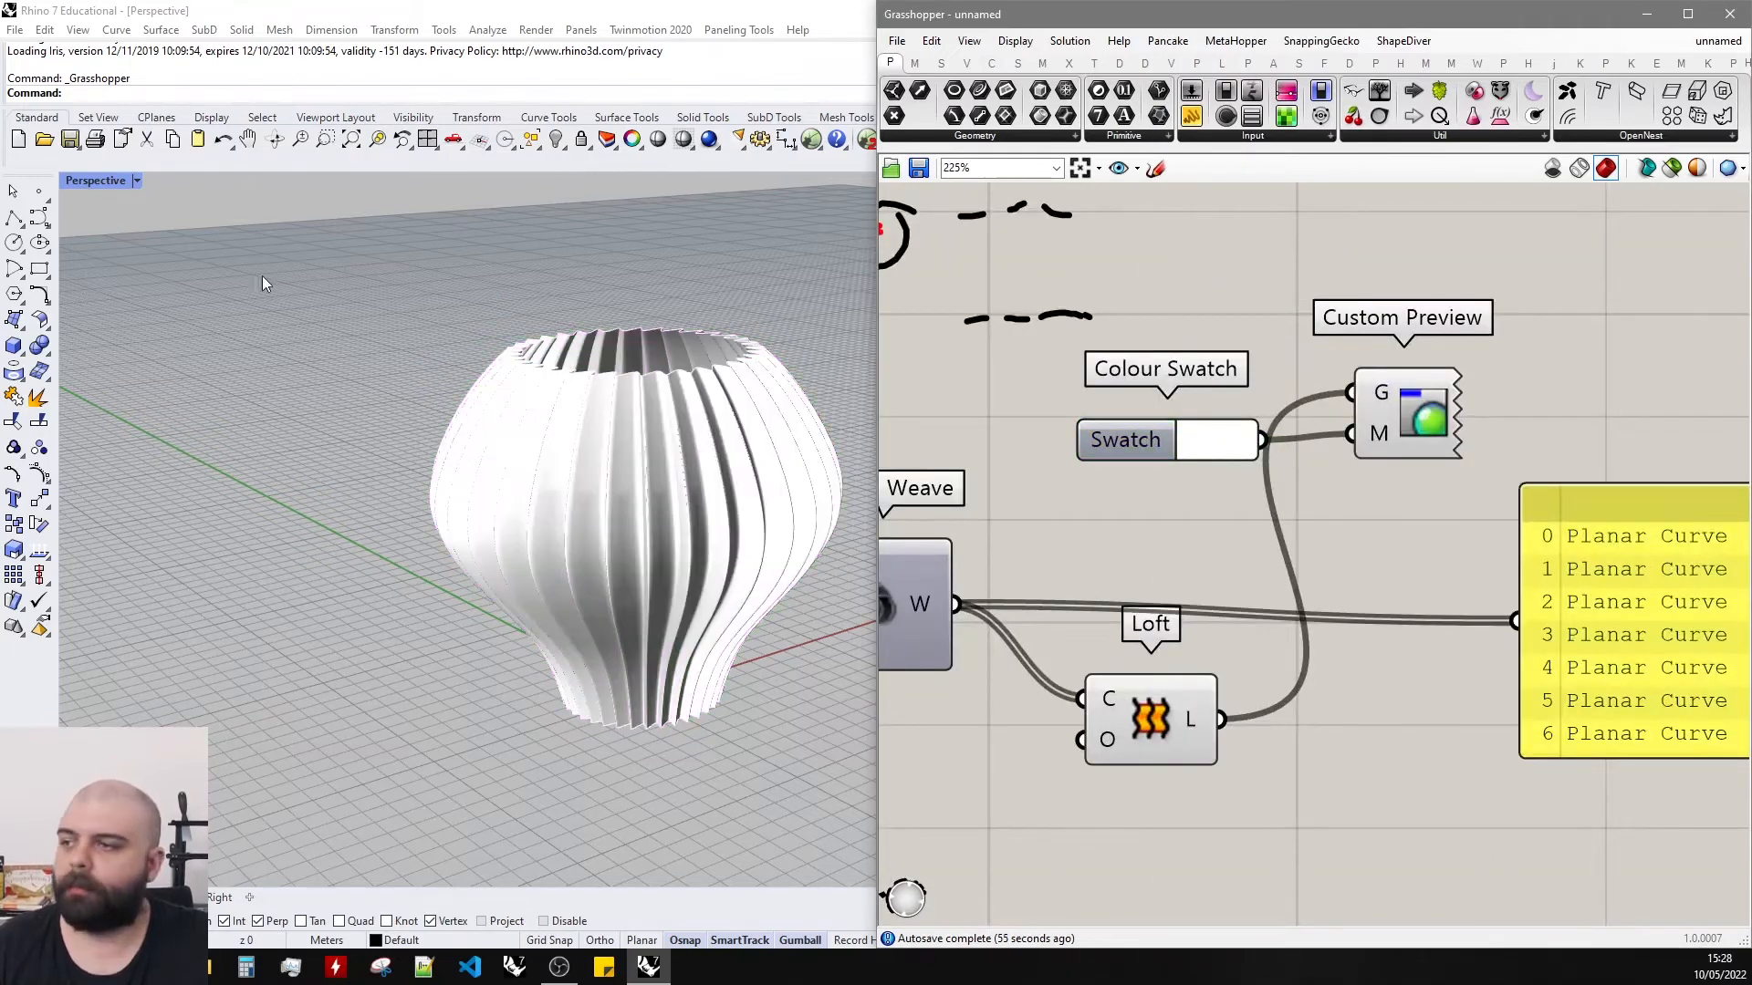
Switch the Perspective viewport to the Rendered display mode.
left_click(102, 185)
left_click(131, 287)
scroll(520, 408, "down", 5)
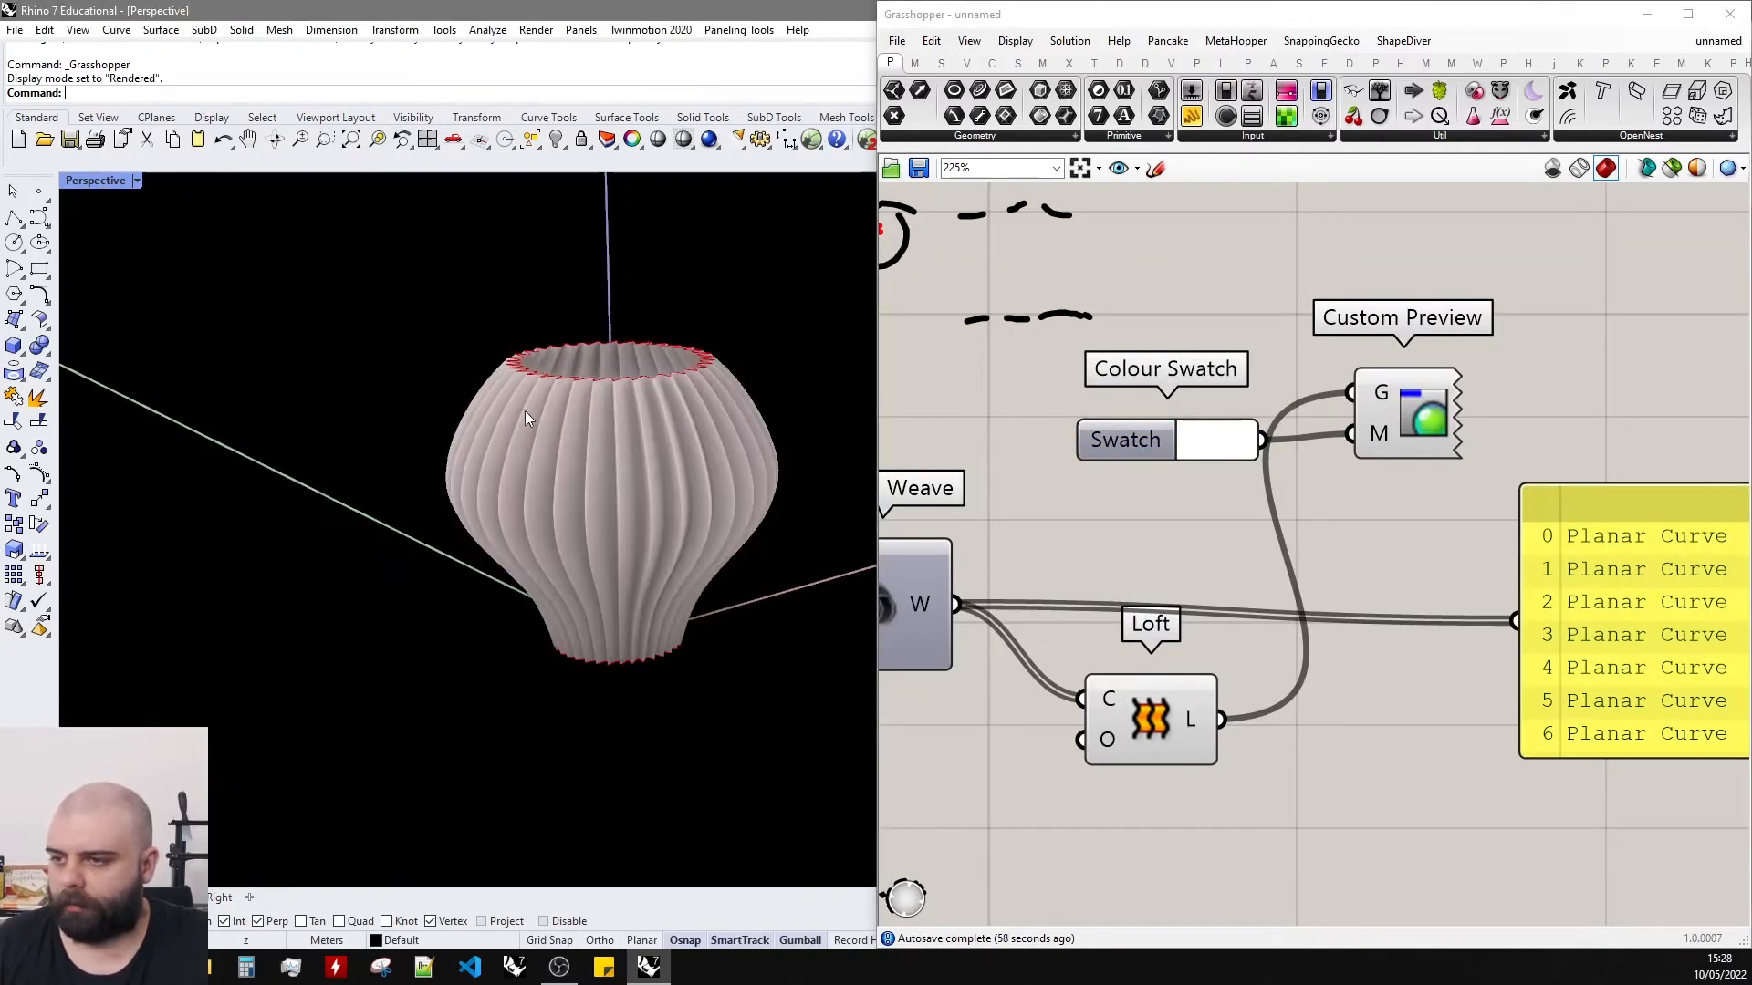
Turn off the Loft component's own preview, leaving only the white custom preview of the vase.
scroll(1318, 532, "down", 3)
left_click_drag(1296, 727, 1213, 602)
middle_click(1212, 602)
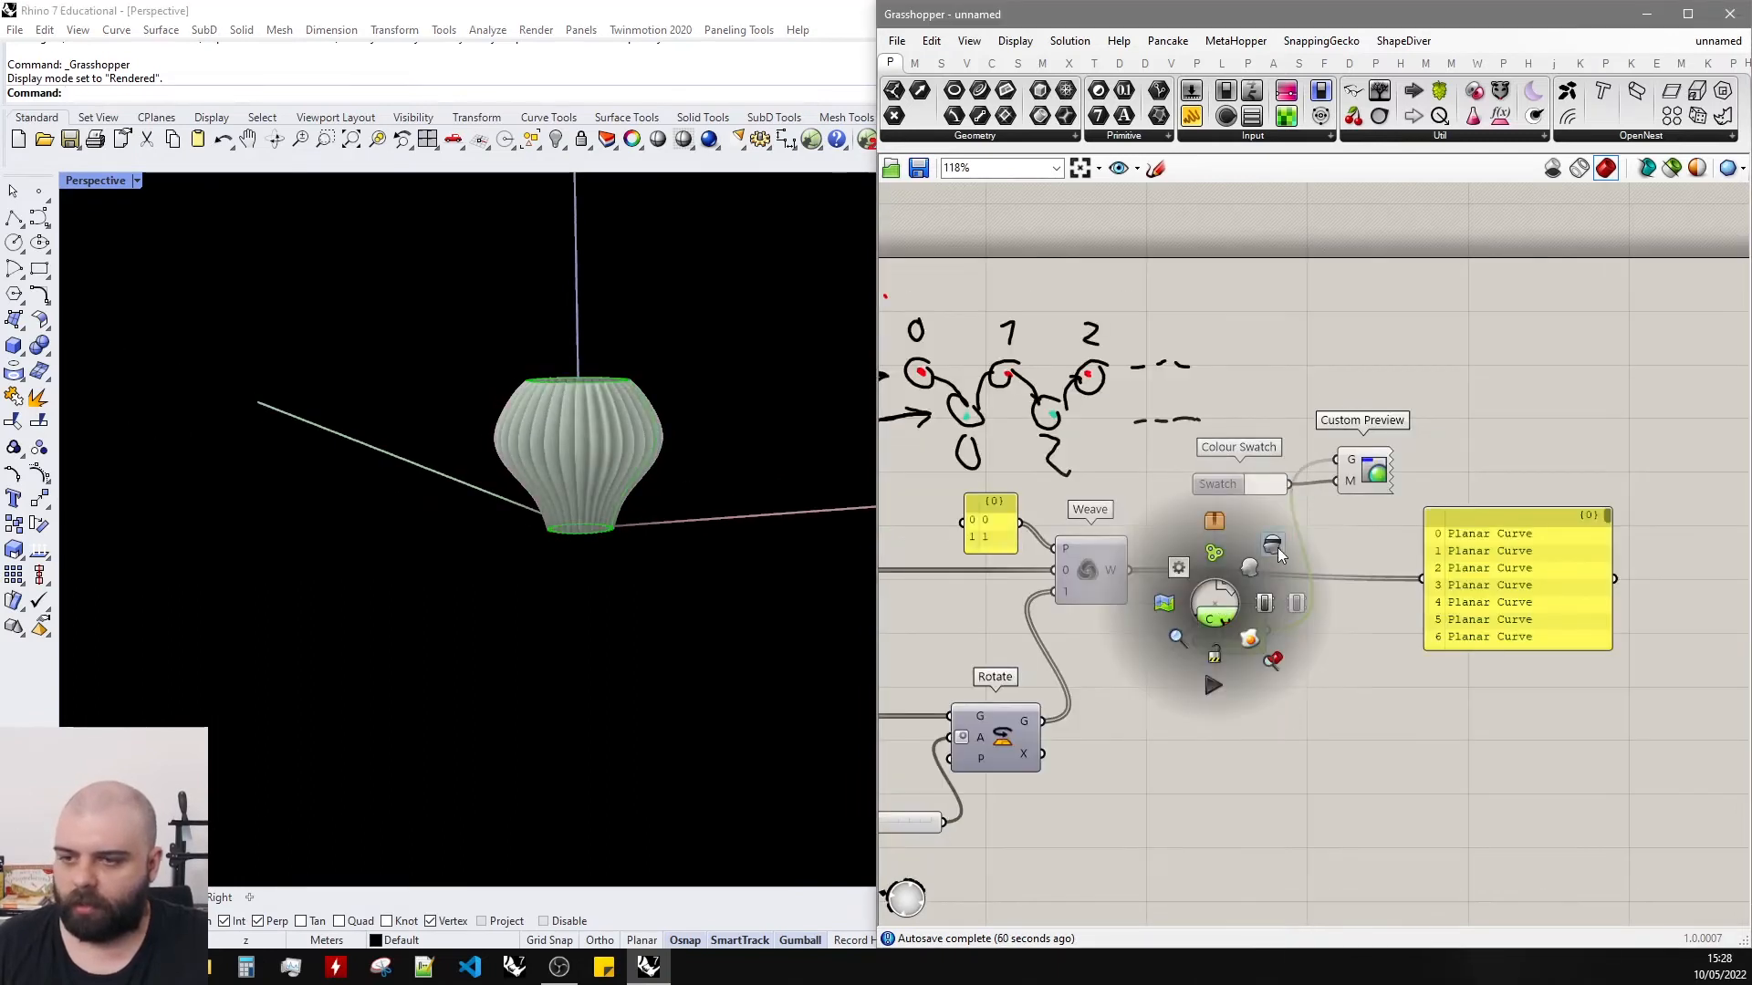
left_click(1276, 550)
scroll(629, 419, "up", 7)
mouse_move(631, 418)
right_mouse_down()
mouse_move(609, 459)
mouse_move(638, 452)
right_mouse_up()
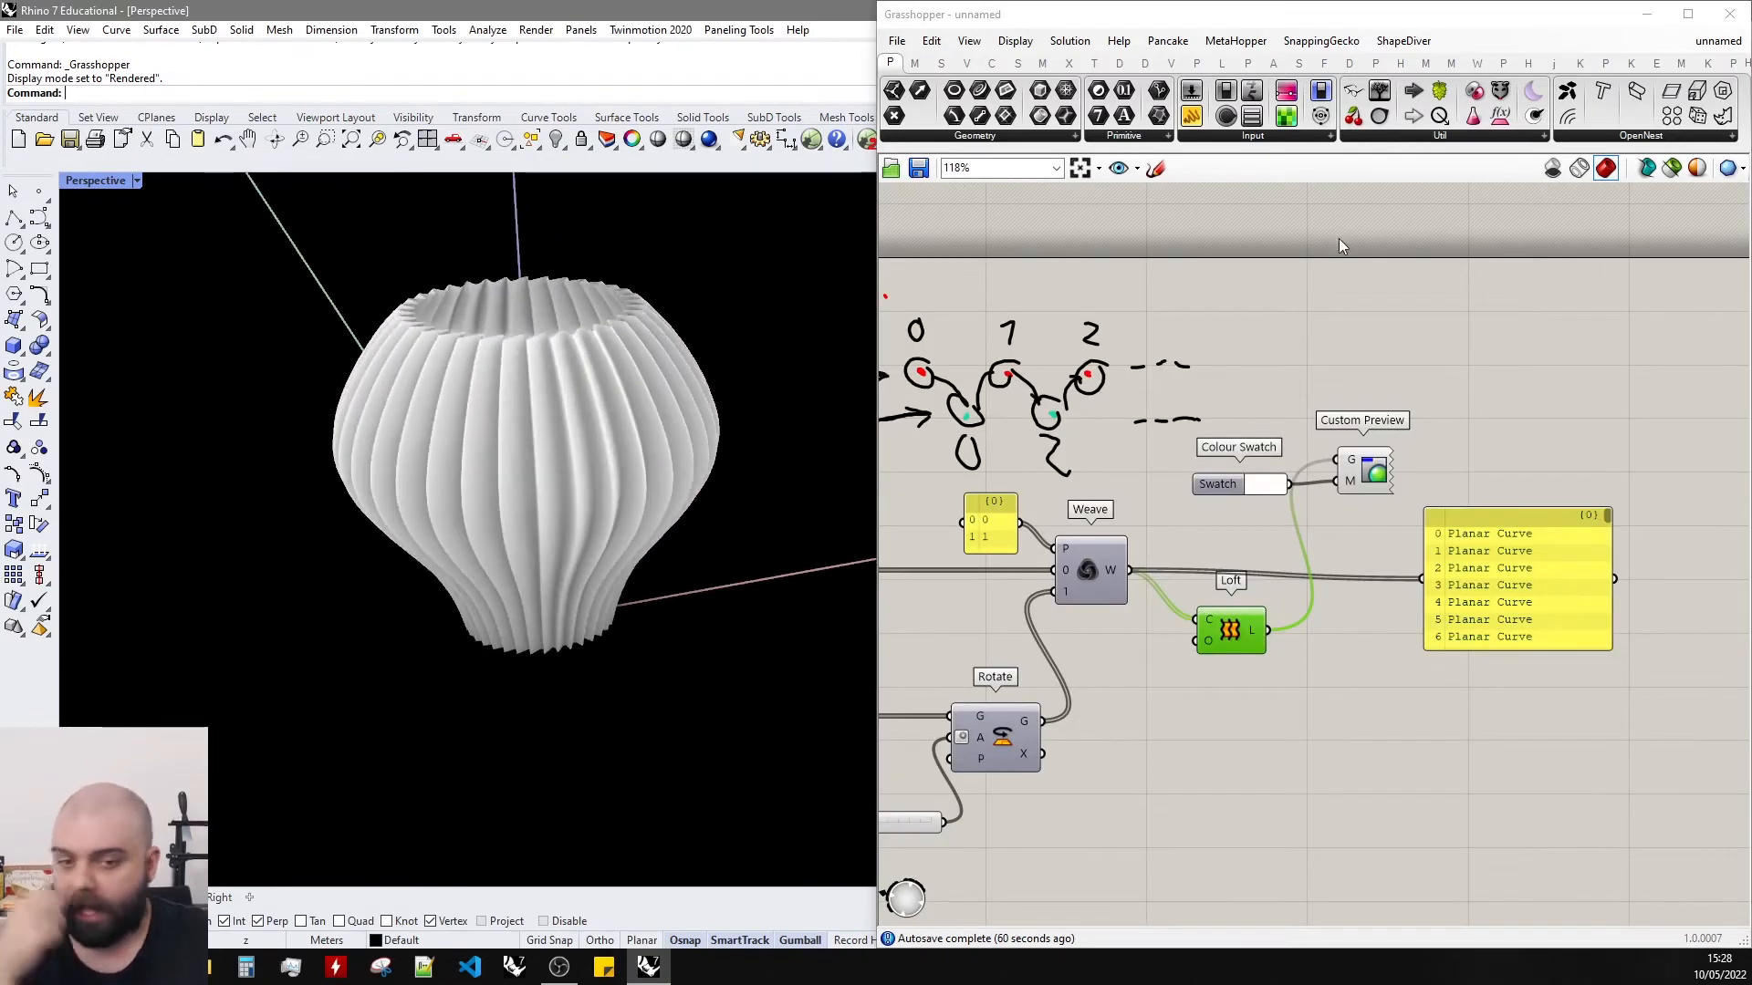
Turn on the preview of the Move component that stacks the points along the vase's axis.
scroll(1366, 305, "down", 8)
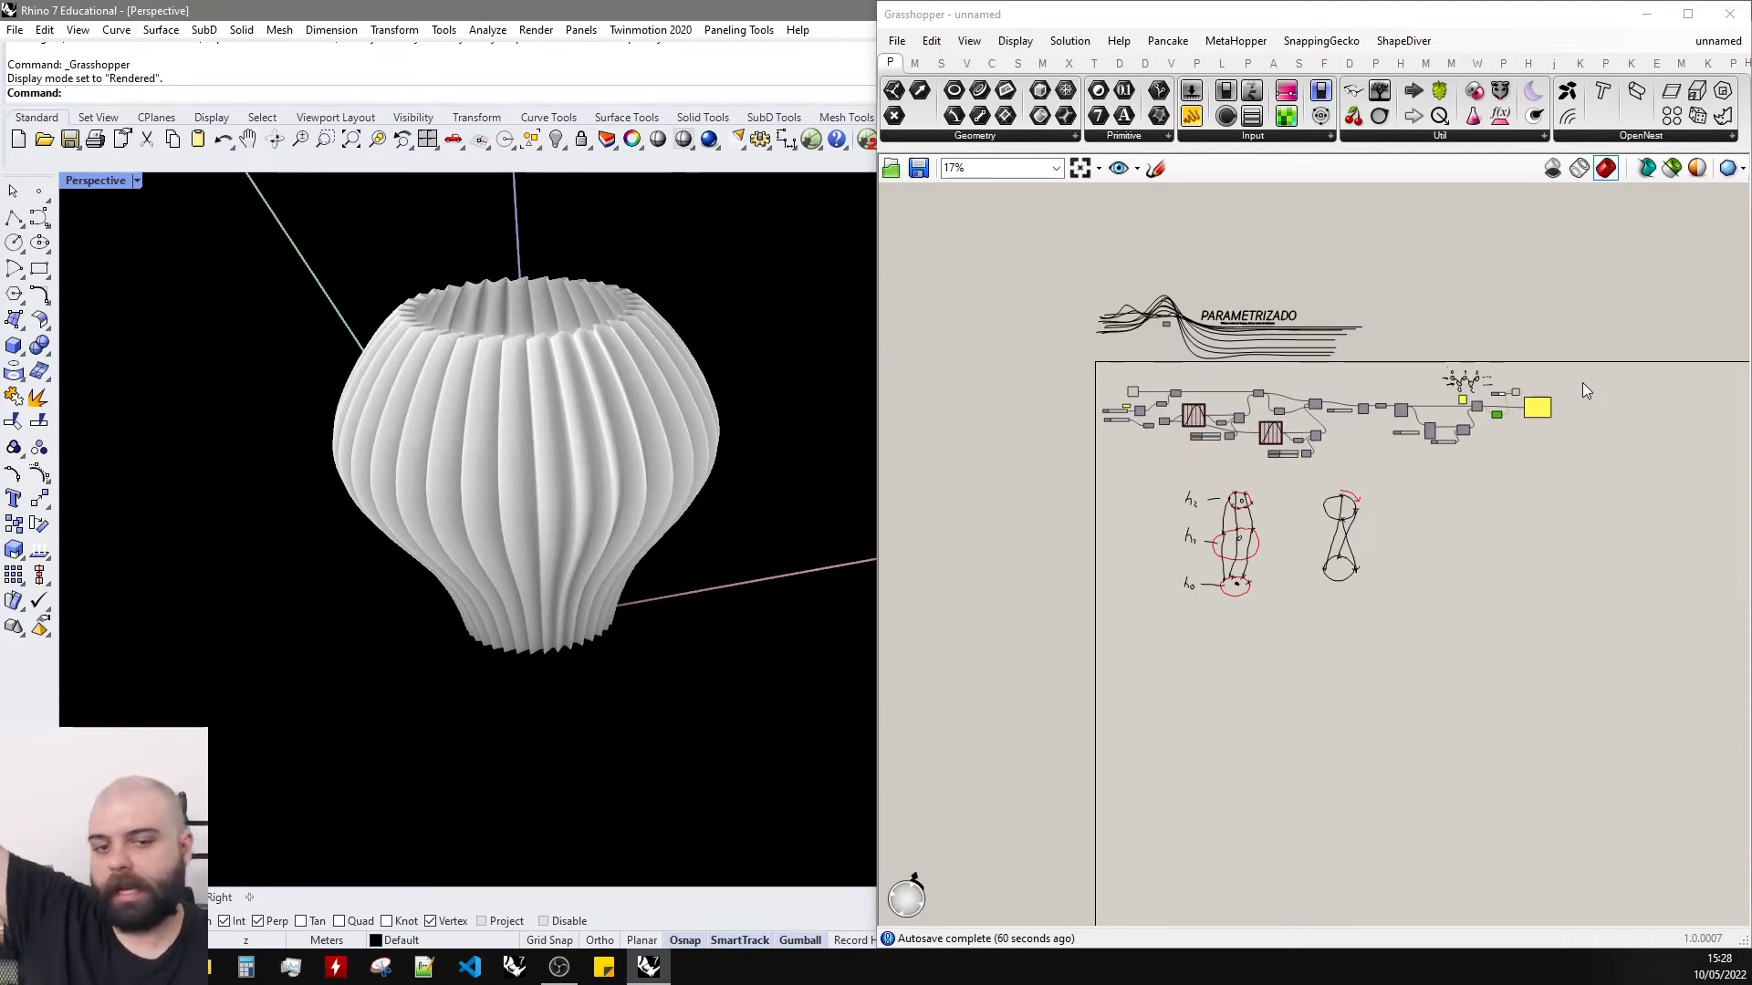
scroll(1266, 379, "up", 11)
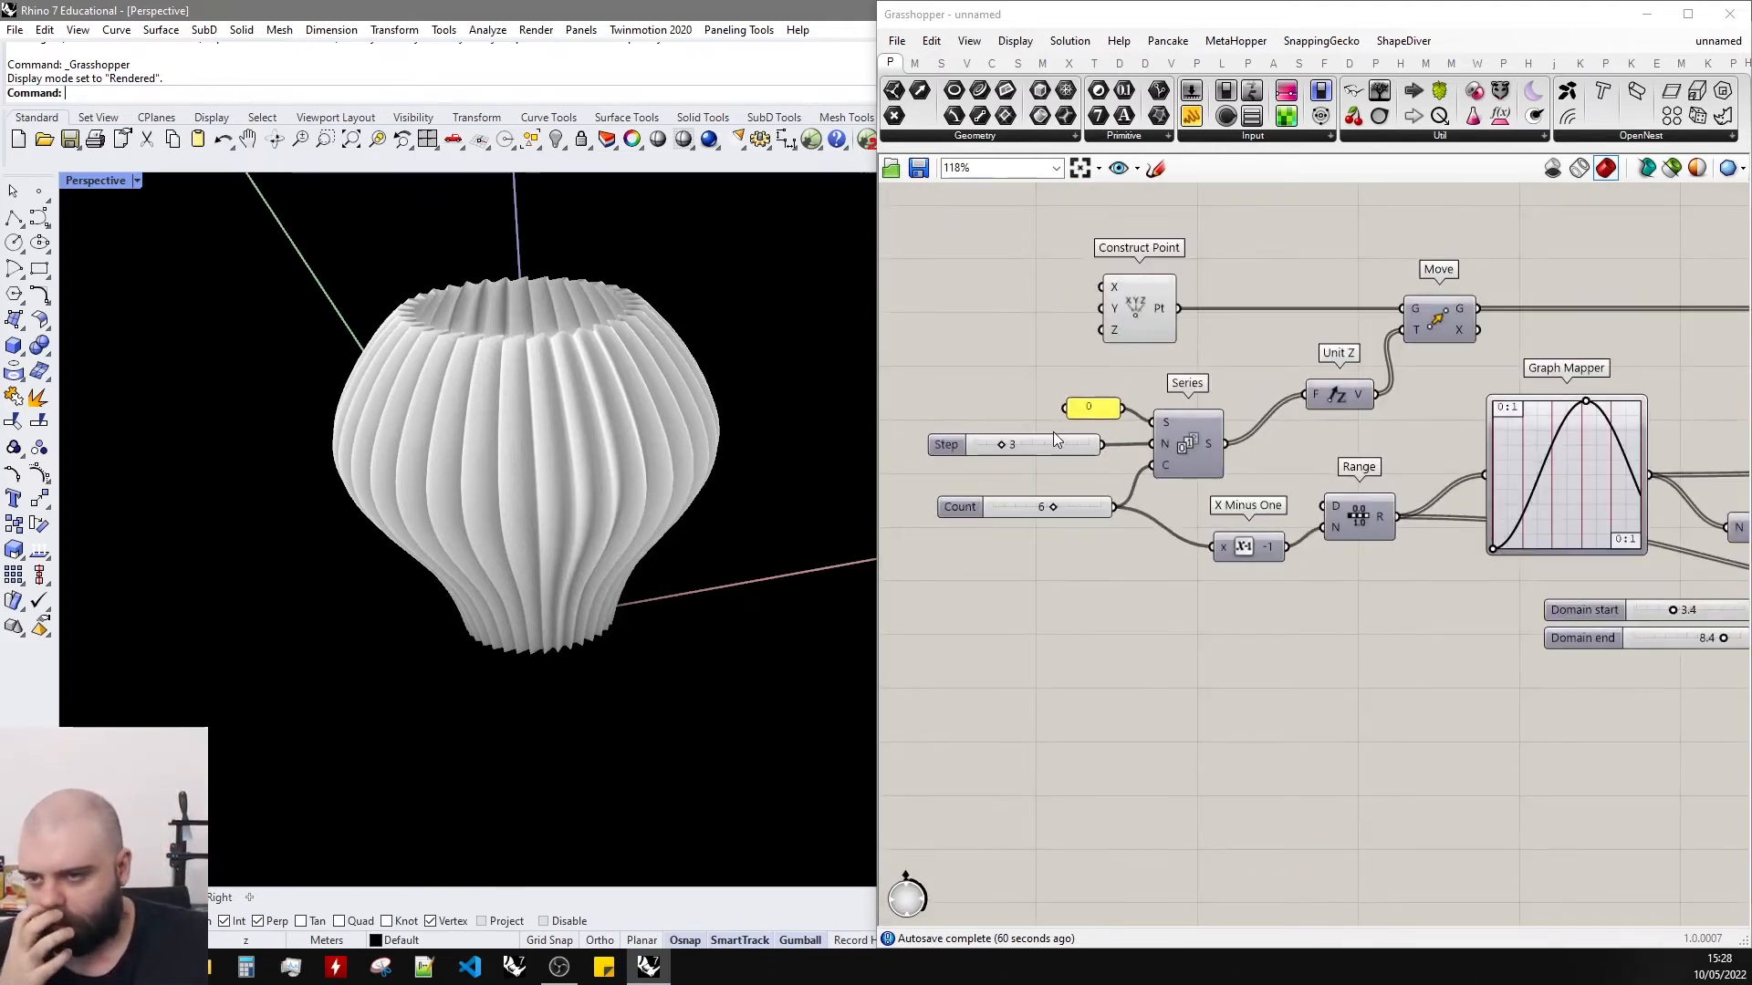
mouse_move(994, 445)
left_mouse_down()
mouse_move(1022, 445)
mouse_move(978, 445)
mouse_move(994, 445)
left_mouse_up()
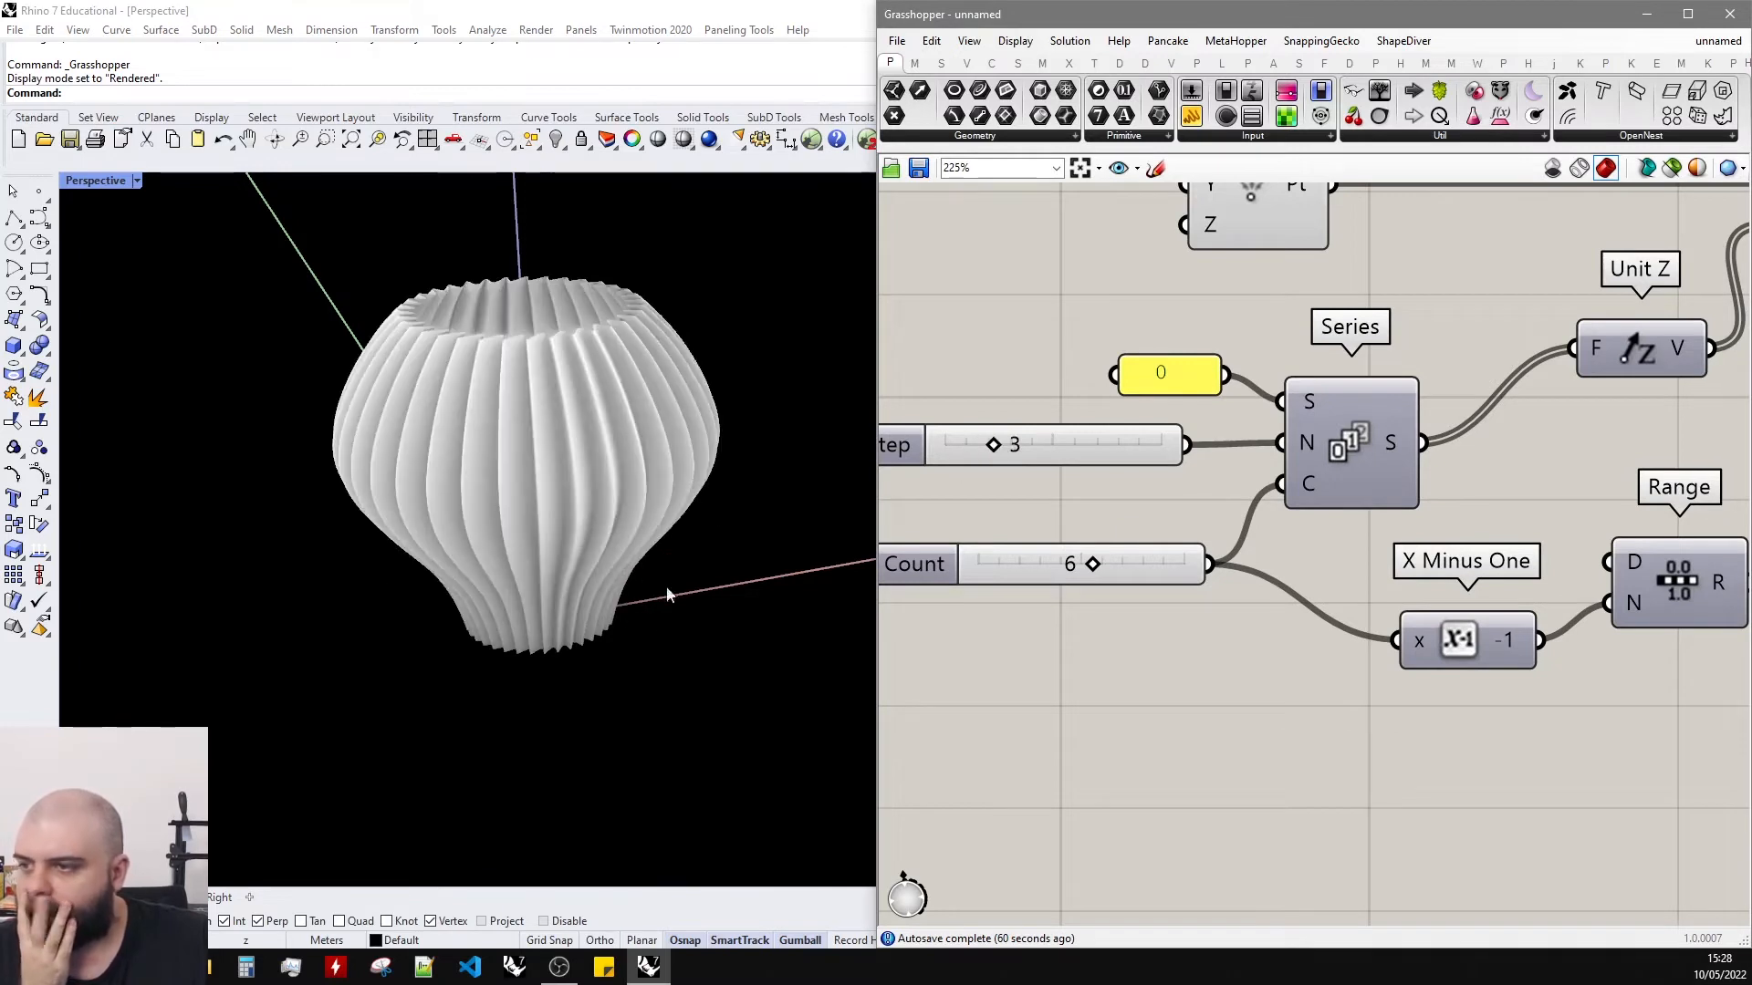
scroll(665, 585, "down", 3)
scroll(1001, 563, "down", 3)
left_click(1435, 387)
middle_click(1435, 390)
left_click(1466, 368)
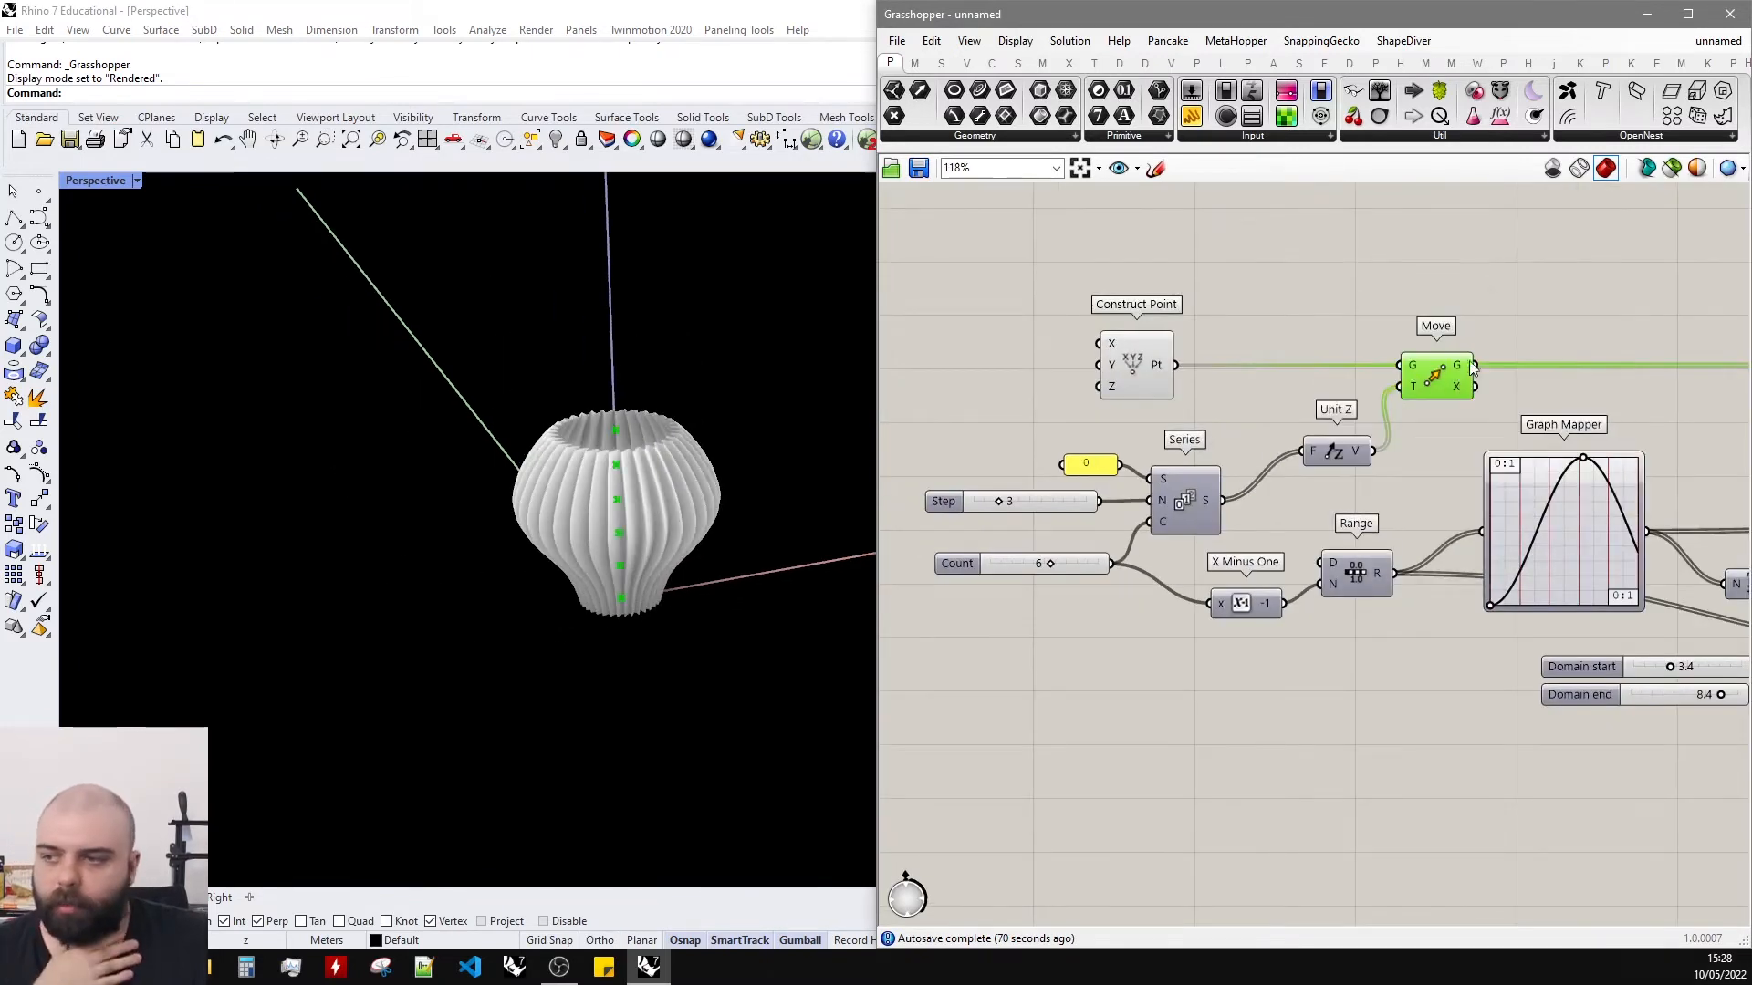
Try a taller vase with a Series step of 5 and a count of 8.
scroll(960, 485, "up", 3)
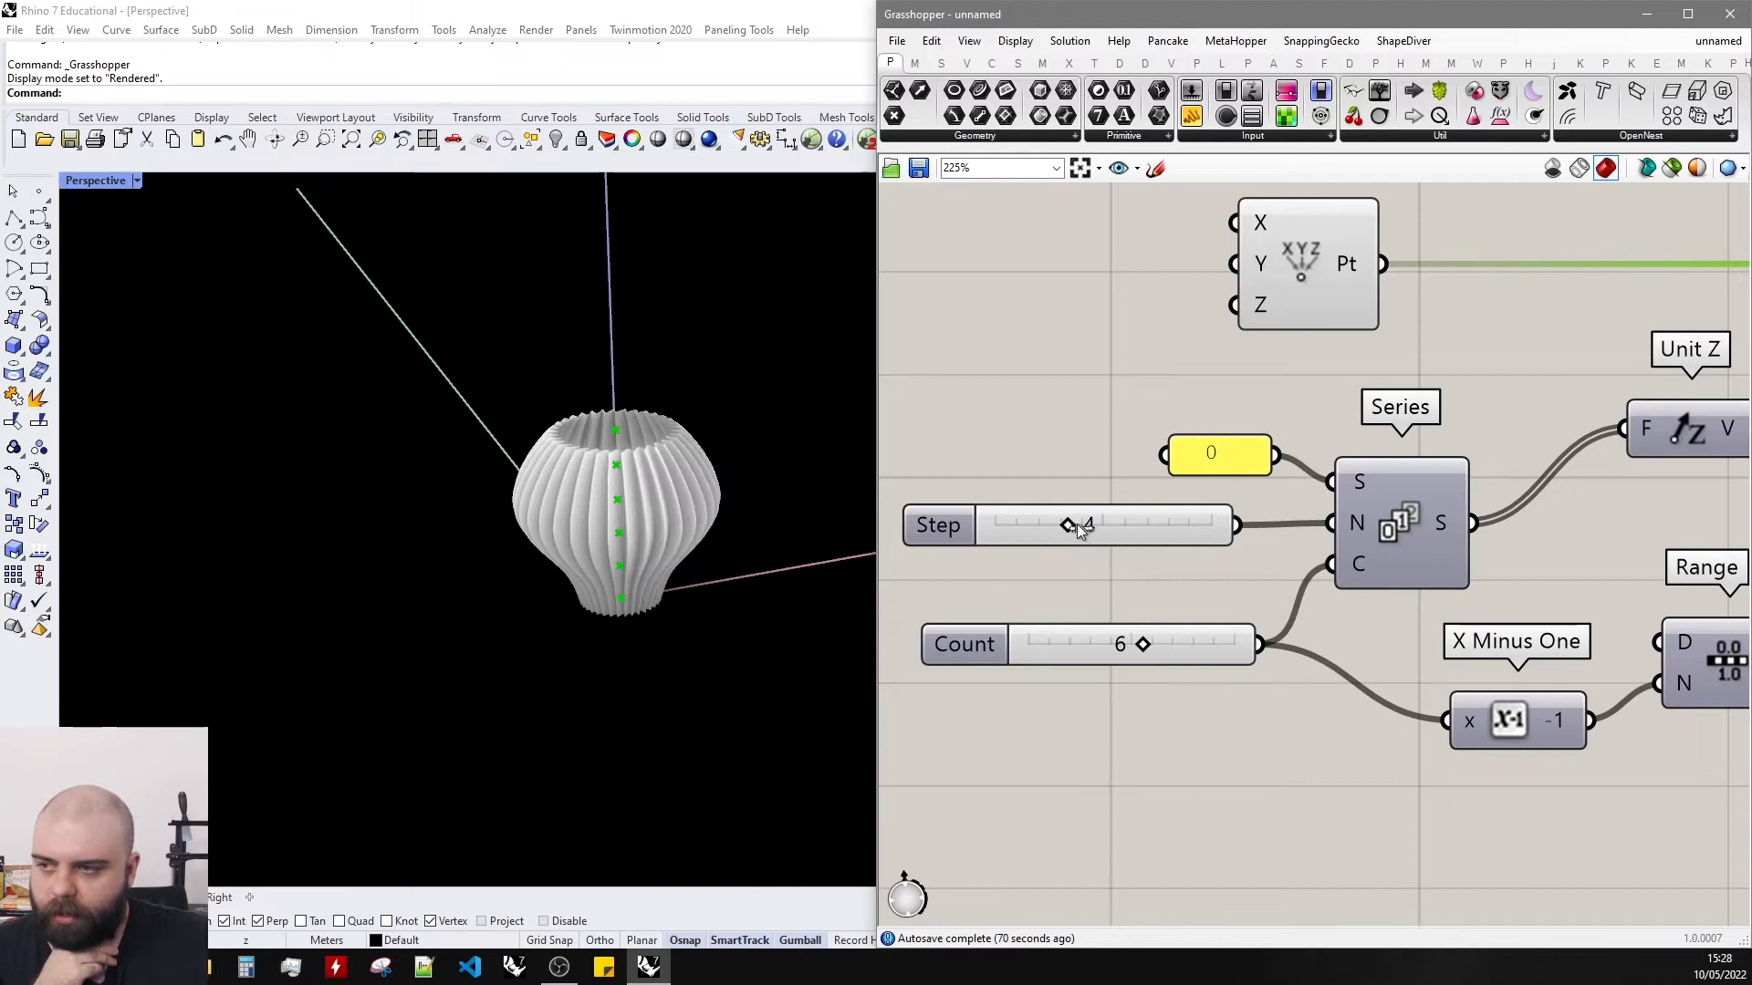
left_click_drag(1076, 524, 1091, 524)
right_click_drag(817, 553, 691, 529)
scroll(1067, 636, "up", 3)
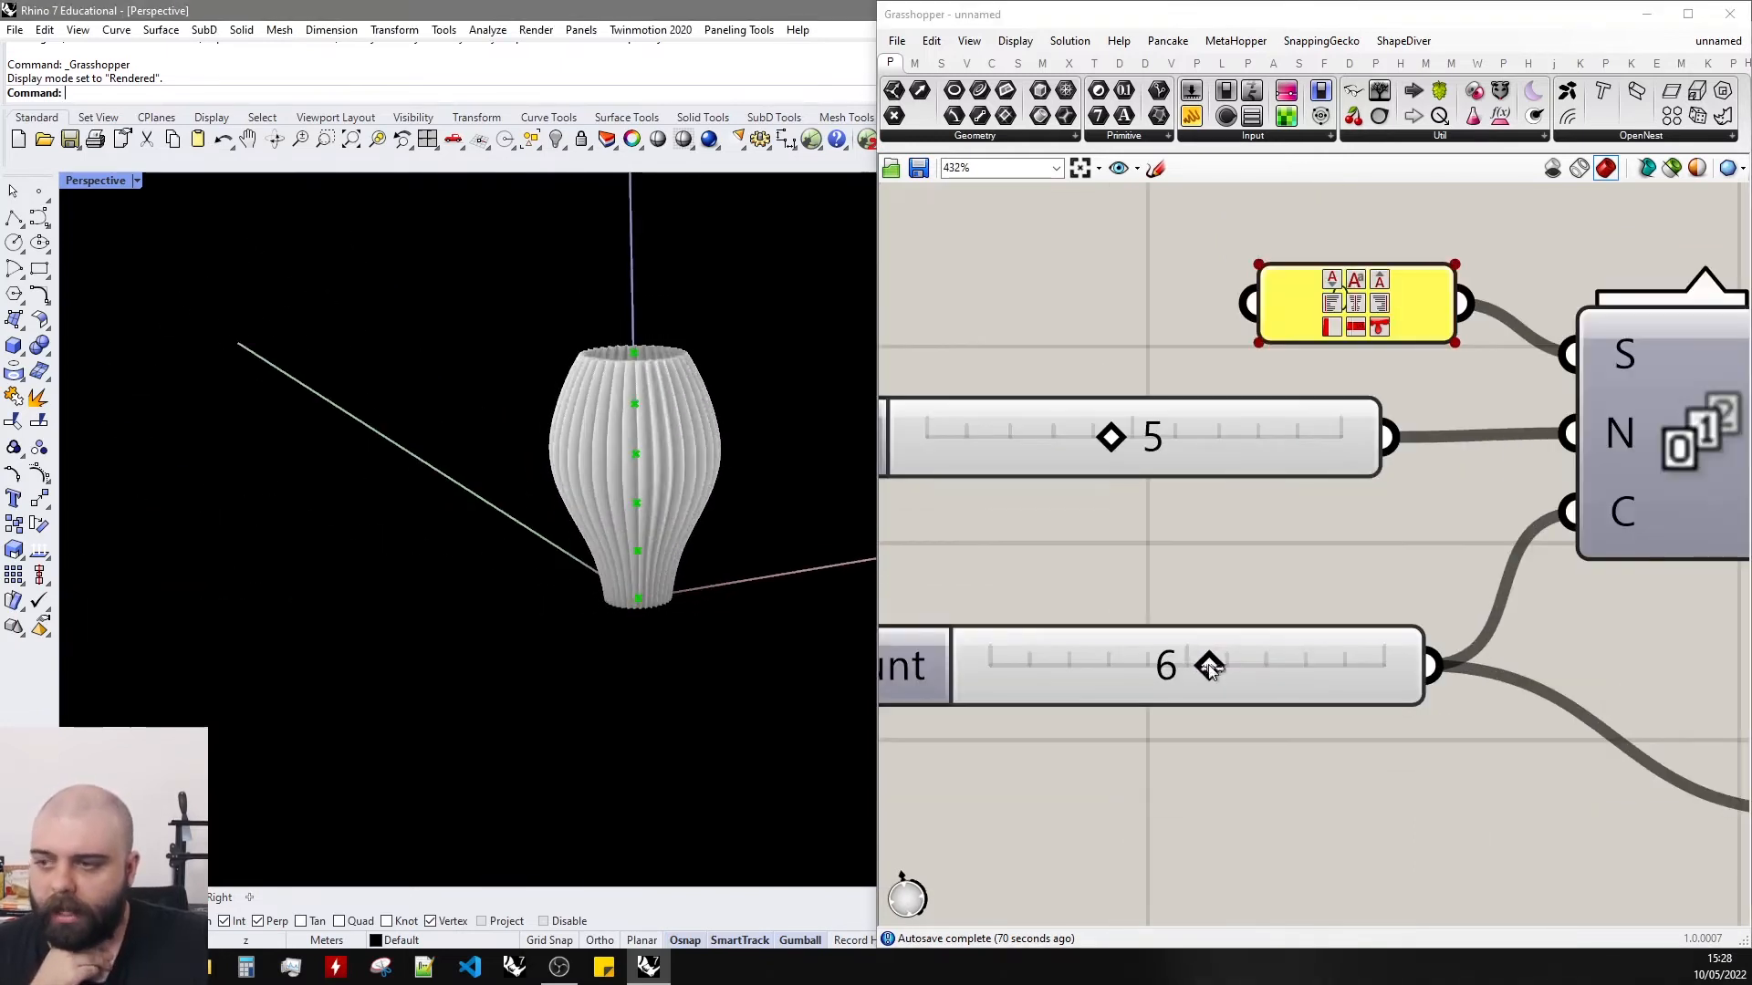
left_click_drag(1149, 672, 1288, 670)
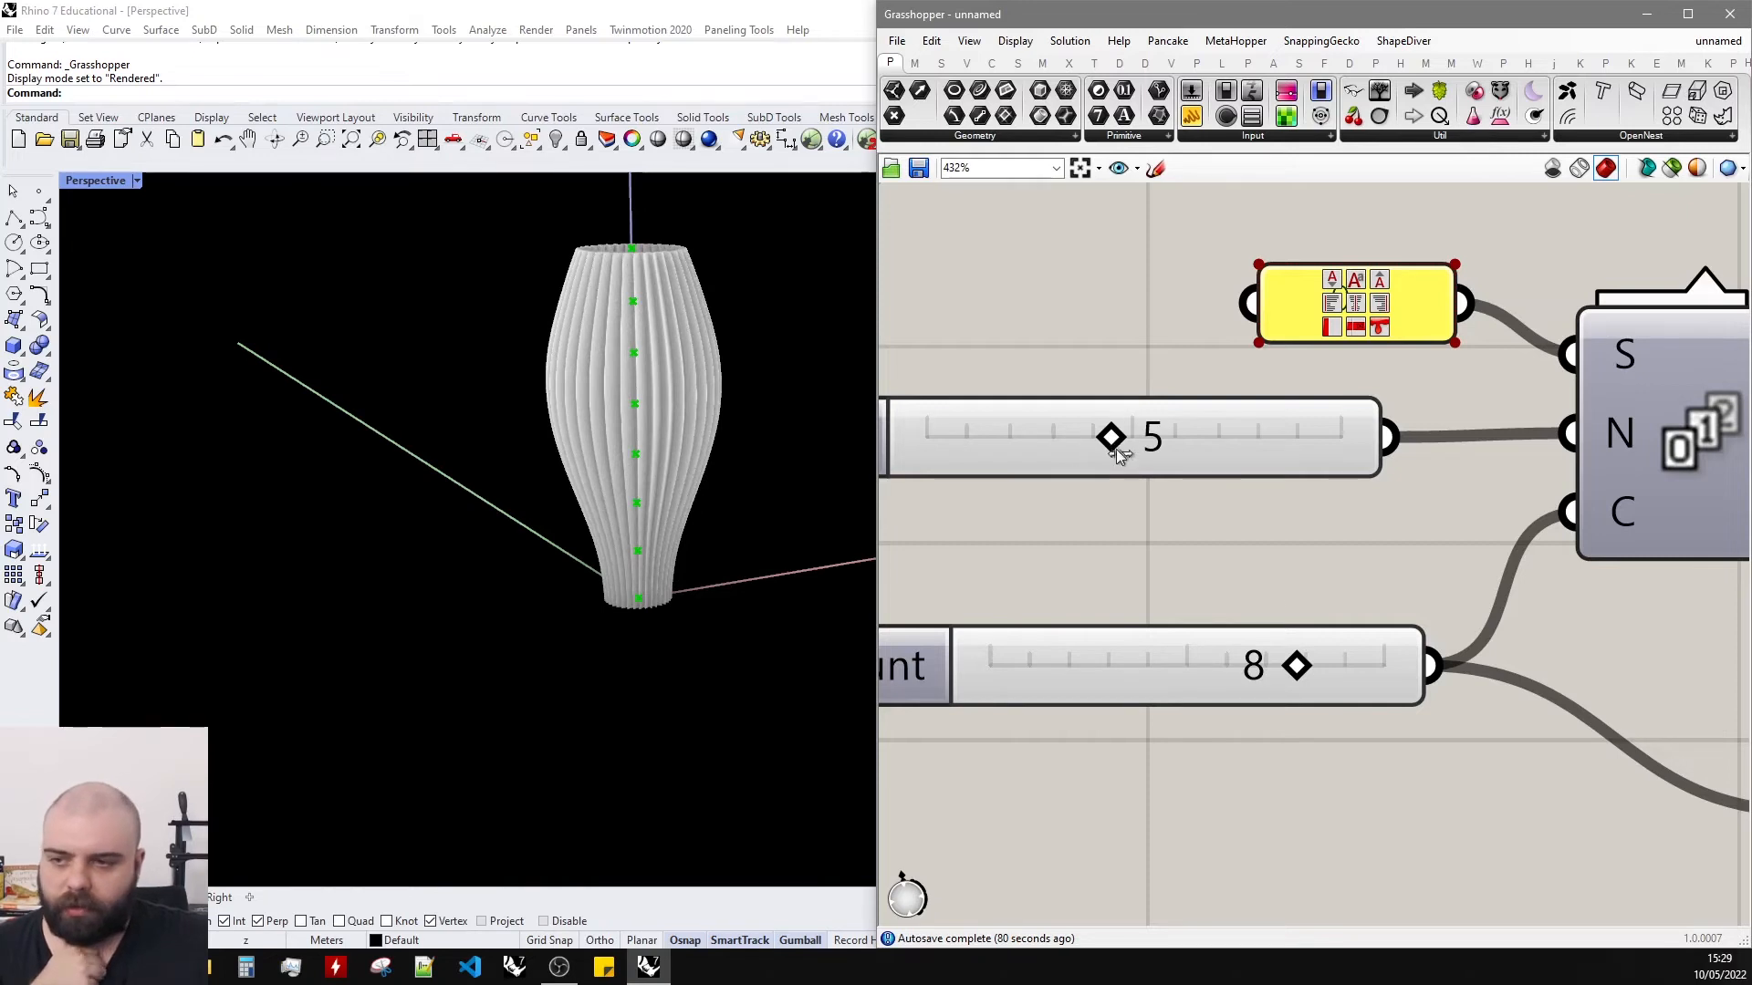
left_click_drag(1019, 454, 1098, 444)
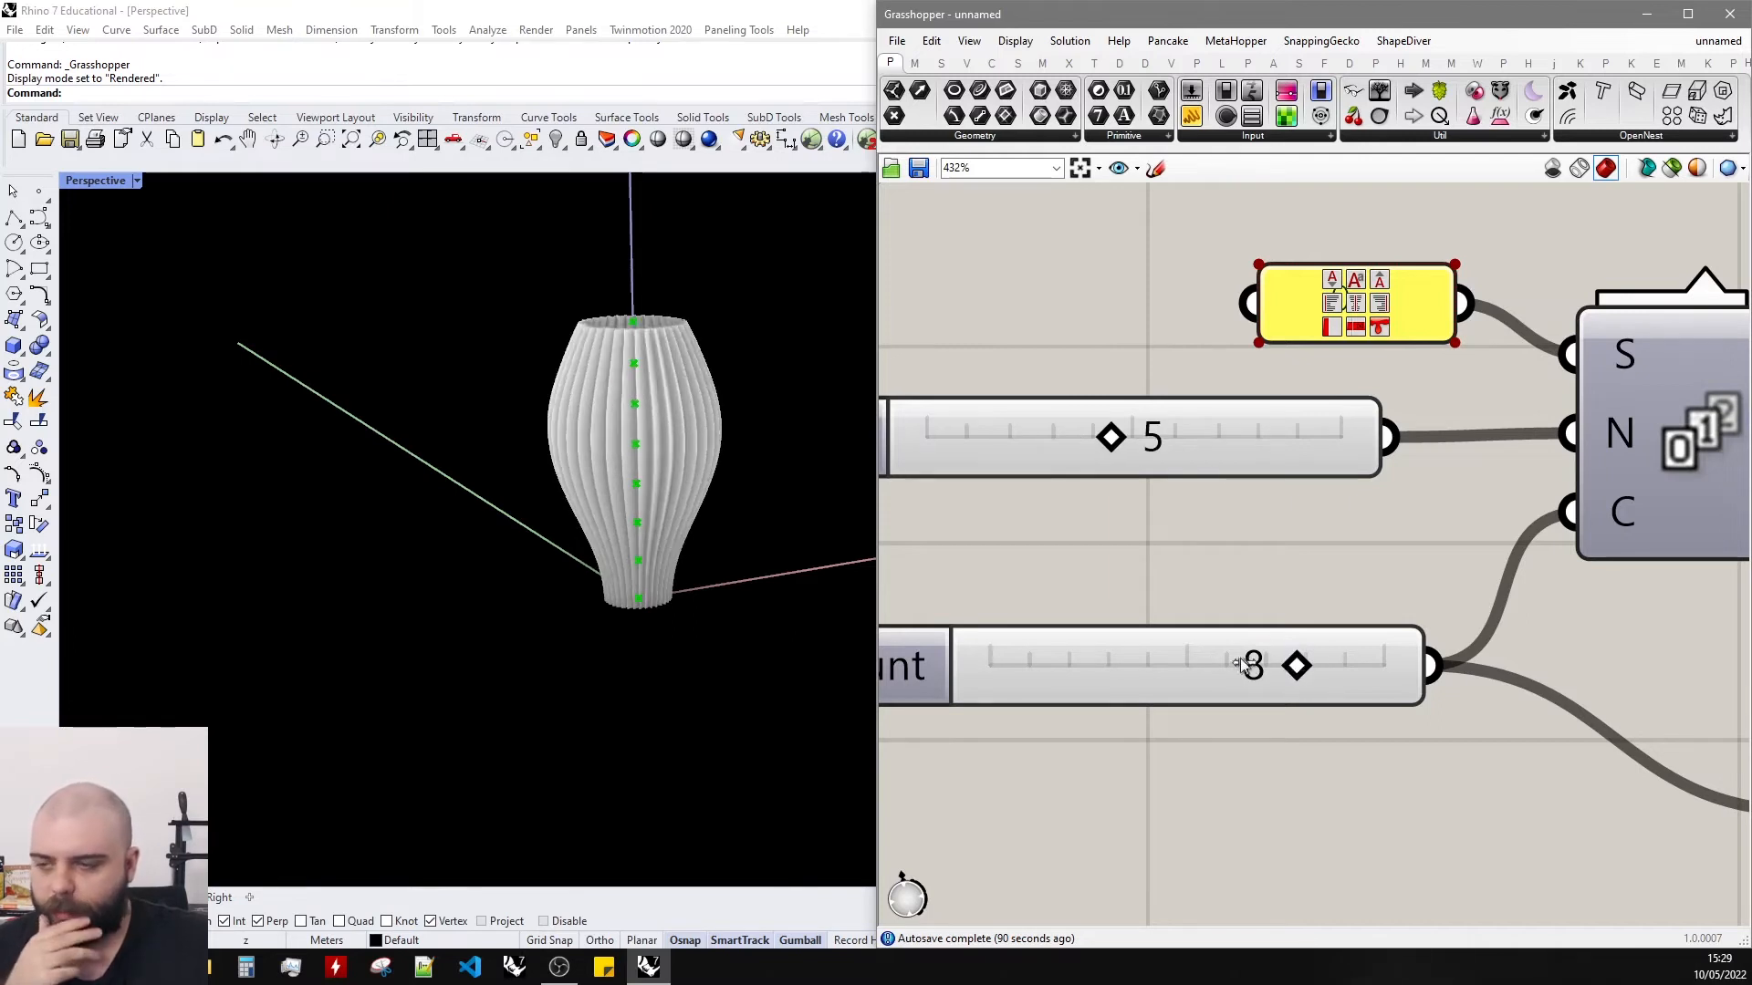
Set the Series count to 5 and the step to 4 for a shorter vase.
left_click_drag(1154, 649, 1129, 640)
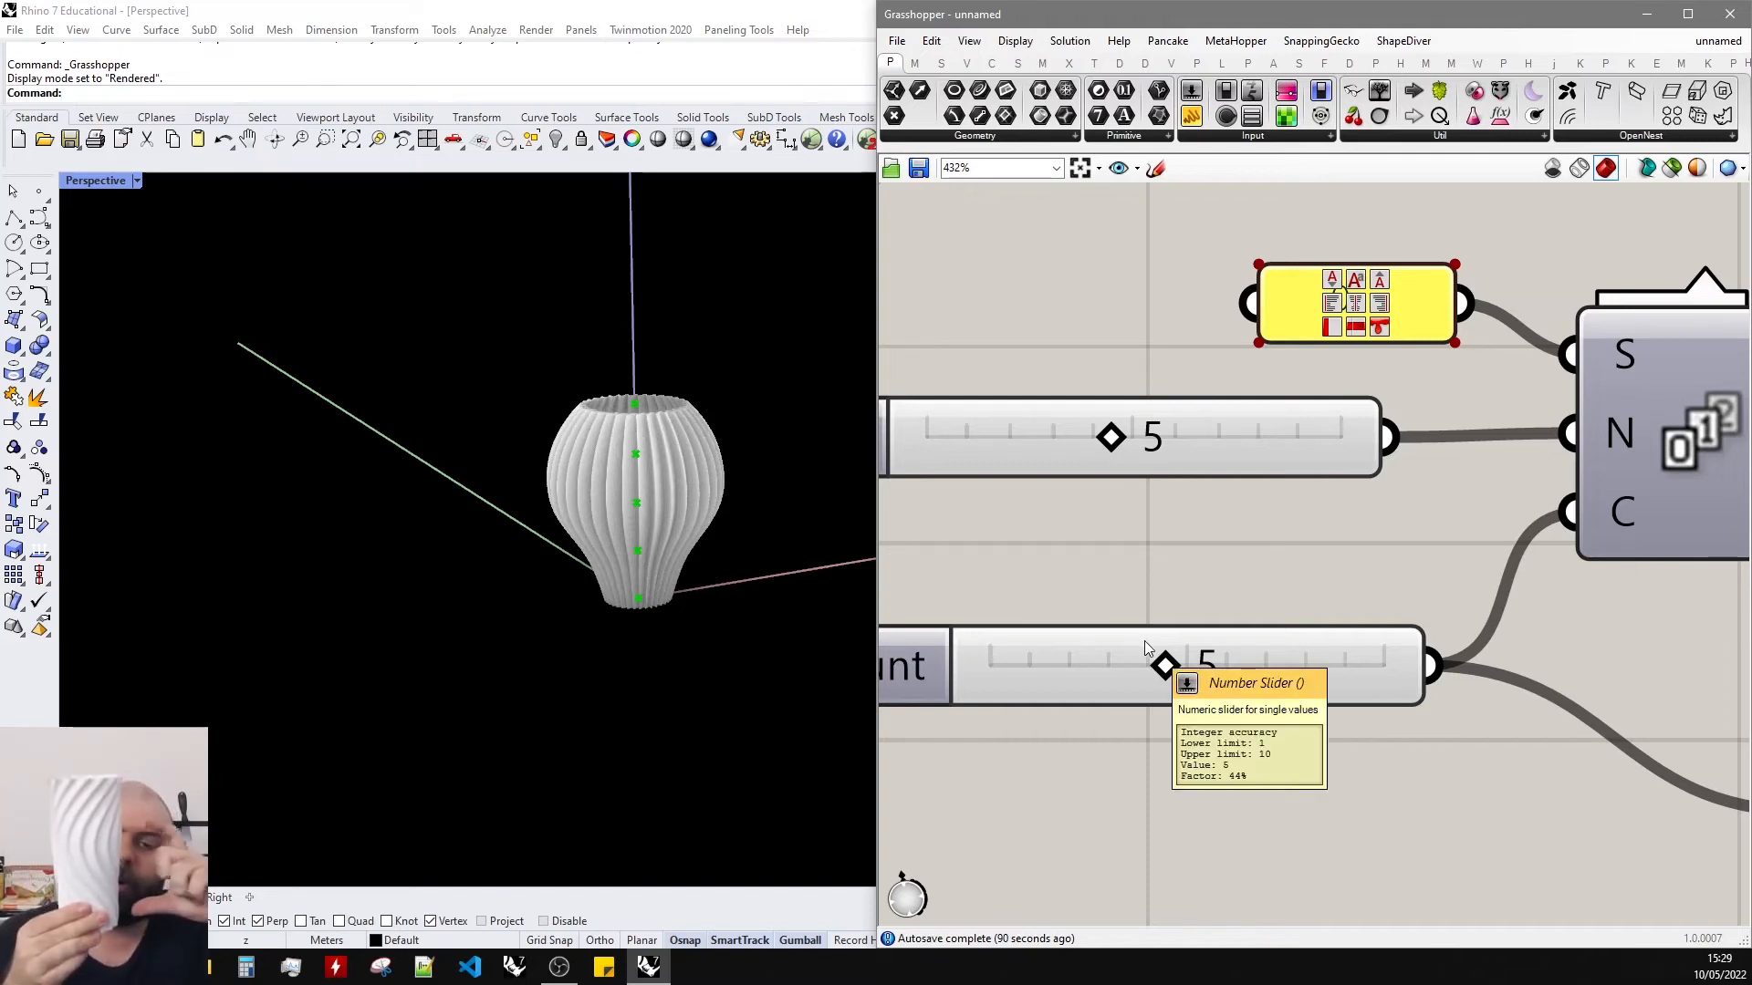
left_click(1050, 546)
scroll(1050, 545, "down", 6)
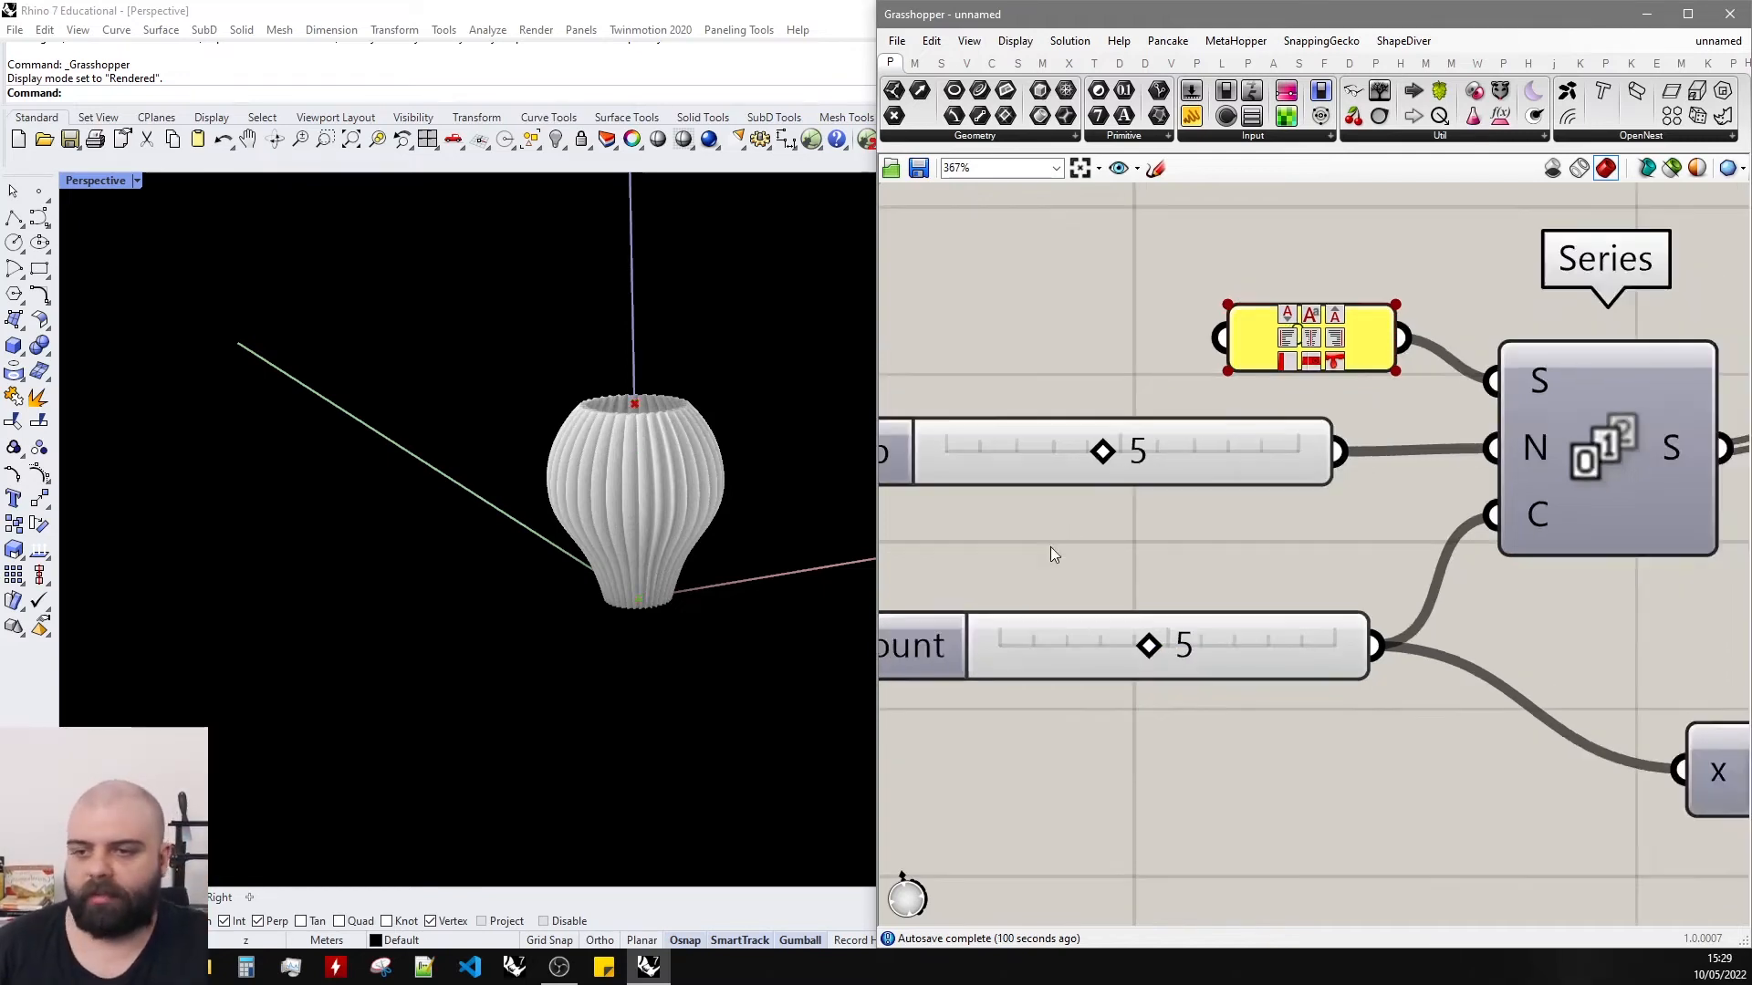
scroll(1066, 545, "up", 5)
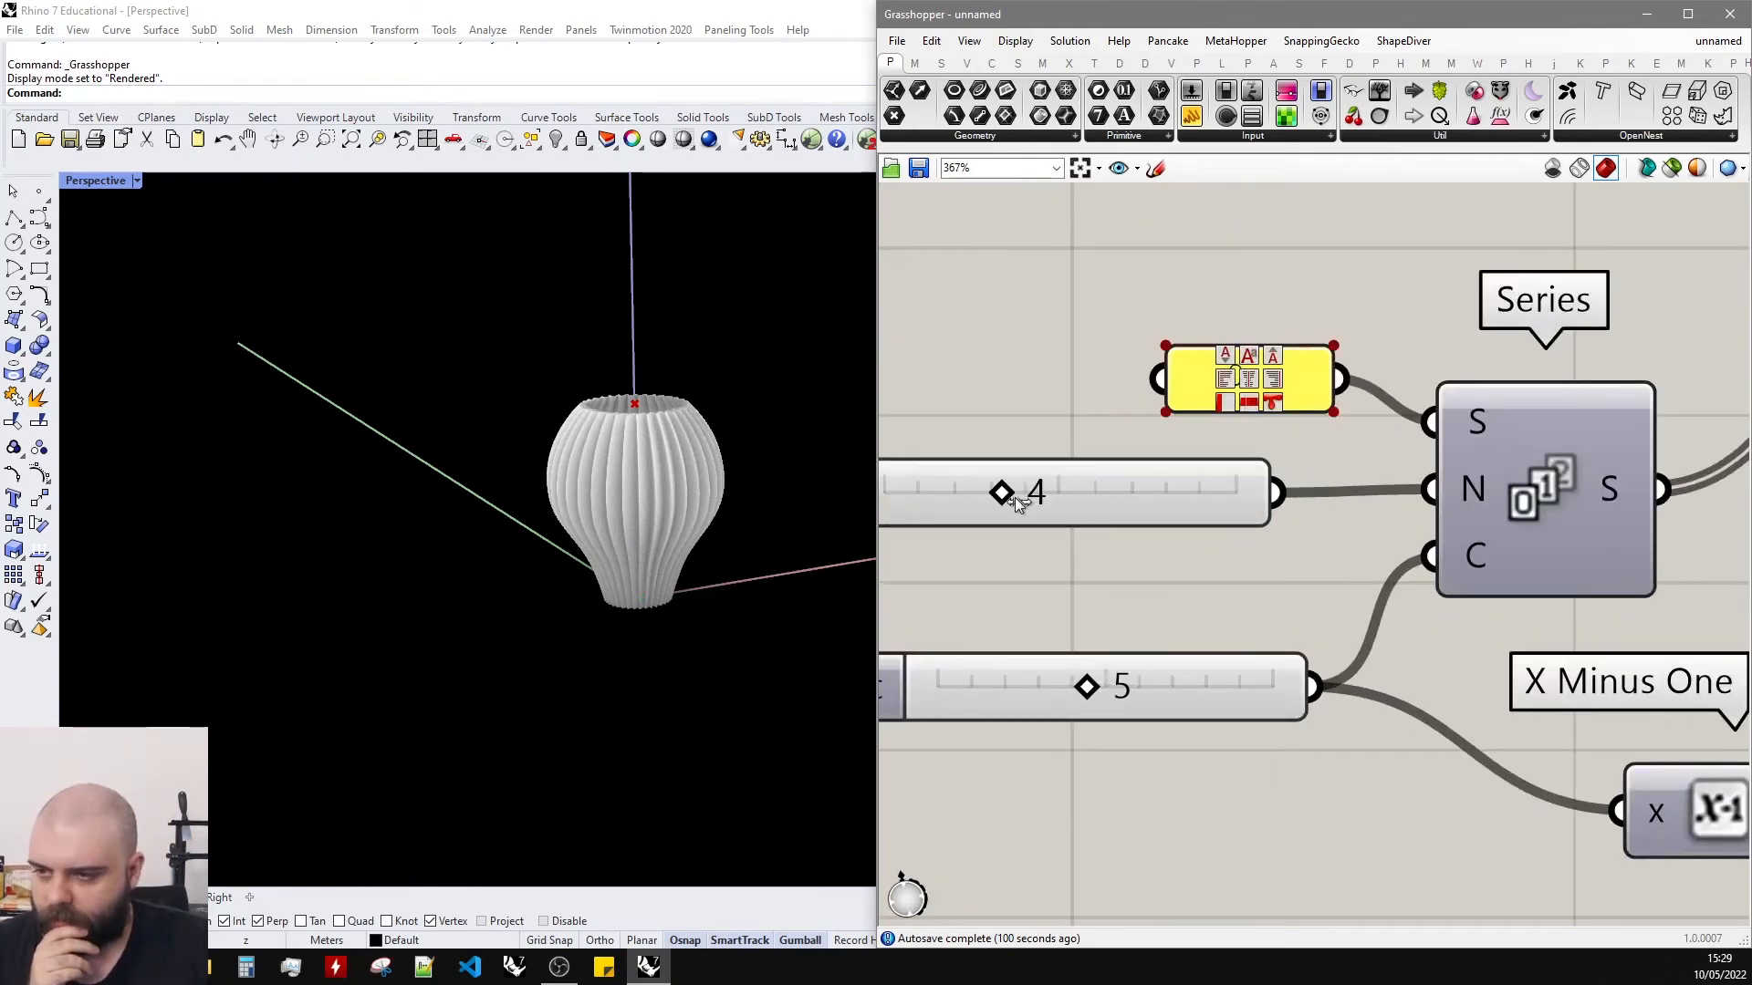
right_click_drag(611, 530, 569, 564)
scroll(1088, 604, "down", 8)
Shift the sine peak of the circle-radius Graph Mapper toward the start of the graph and inspect the resulting vase profile.
scroll(1542, 608, "up", 3)
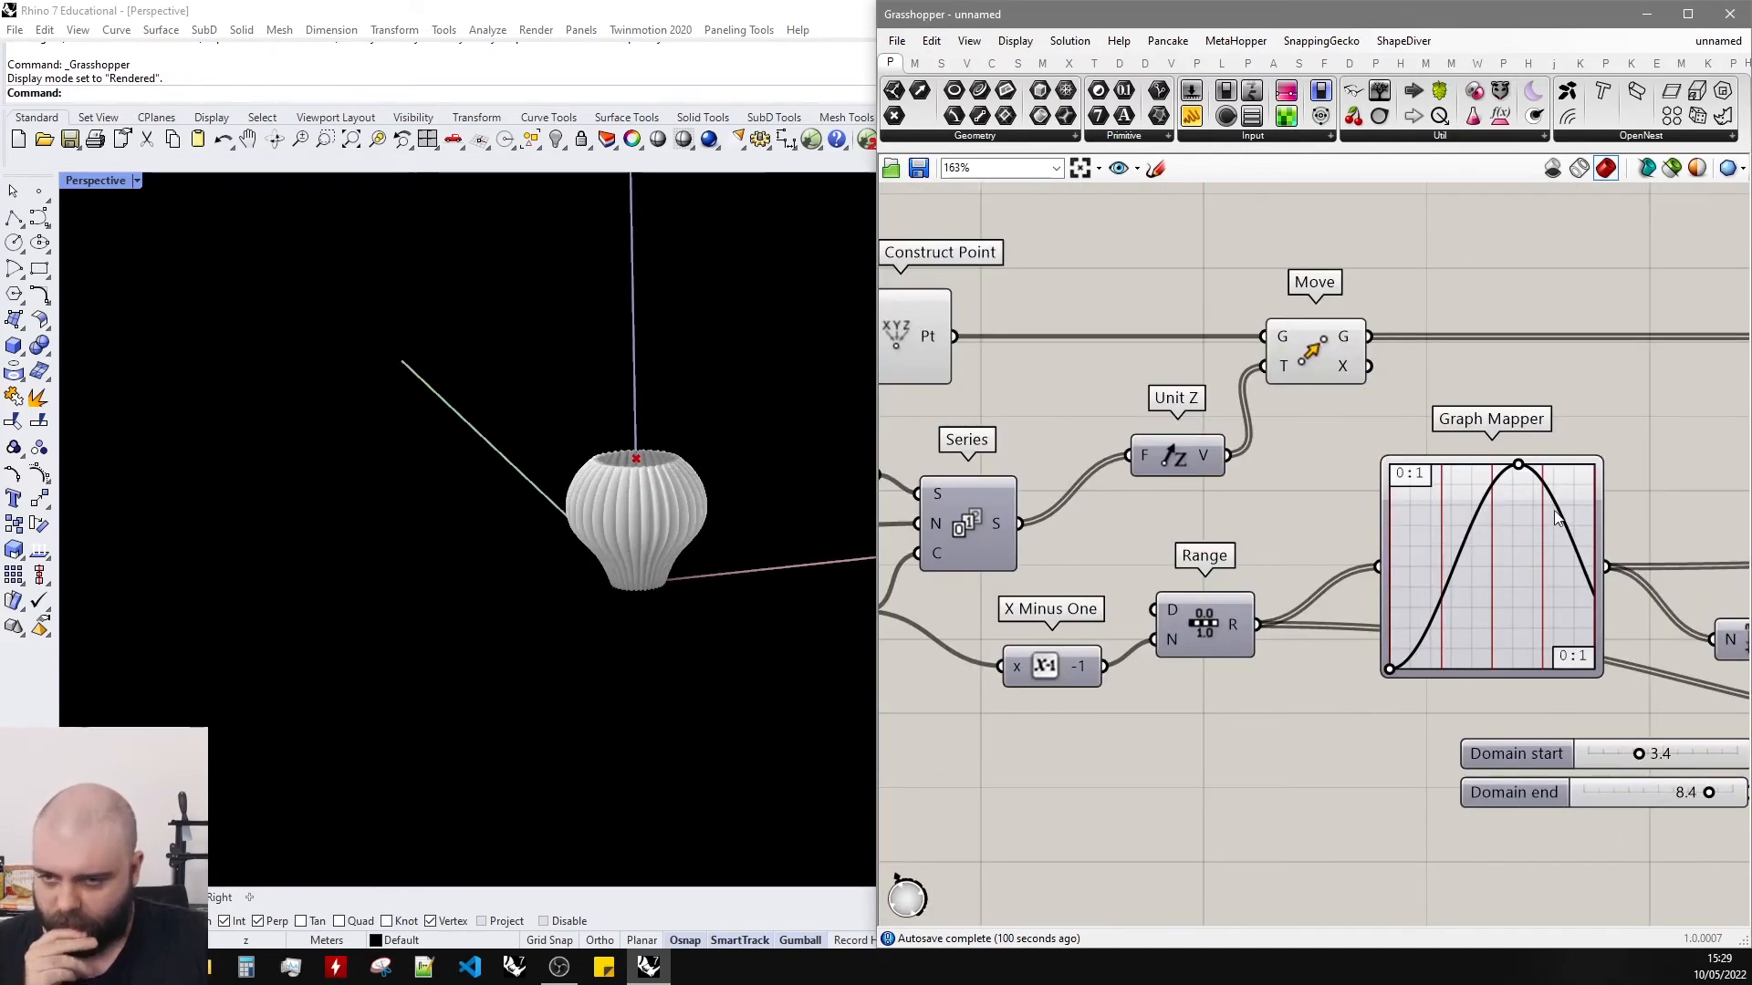
scroll(1556, 516, "up", 4)
left_click_drag(1471, 409, 1427, 399)
left_click_drag(1388, 390, 1360, 395)
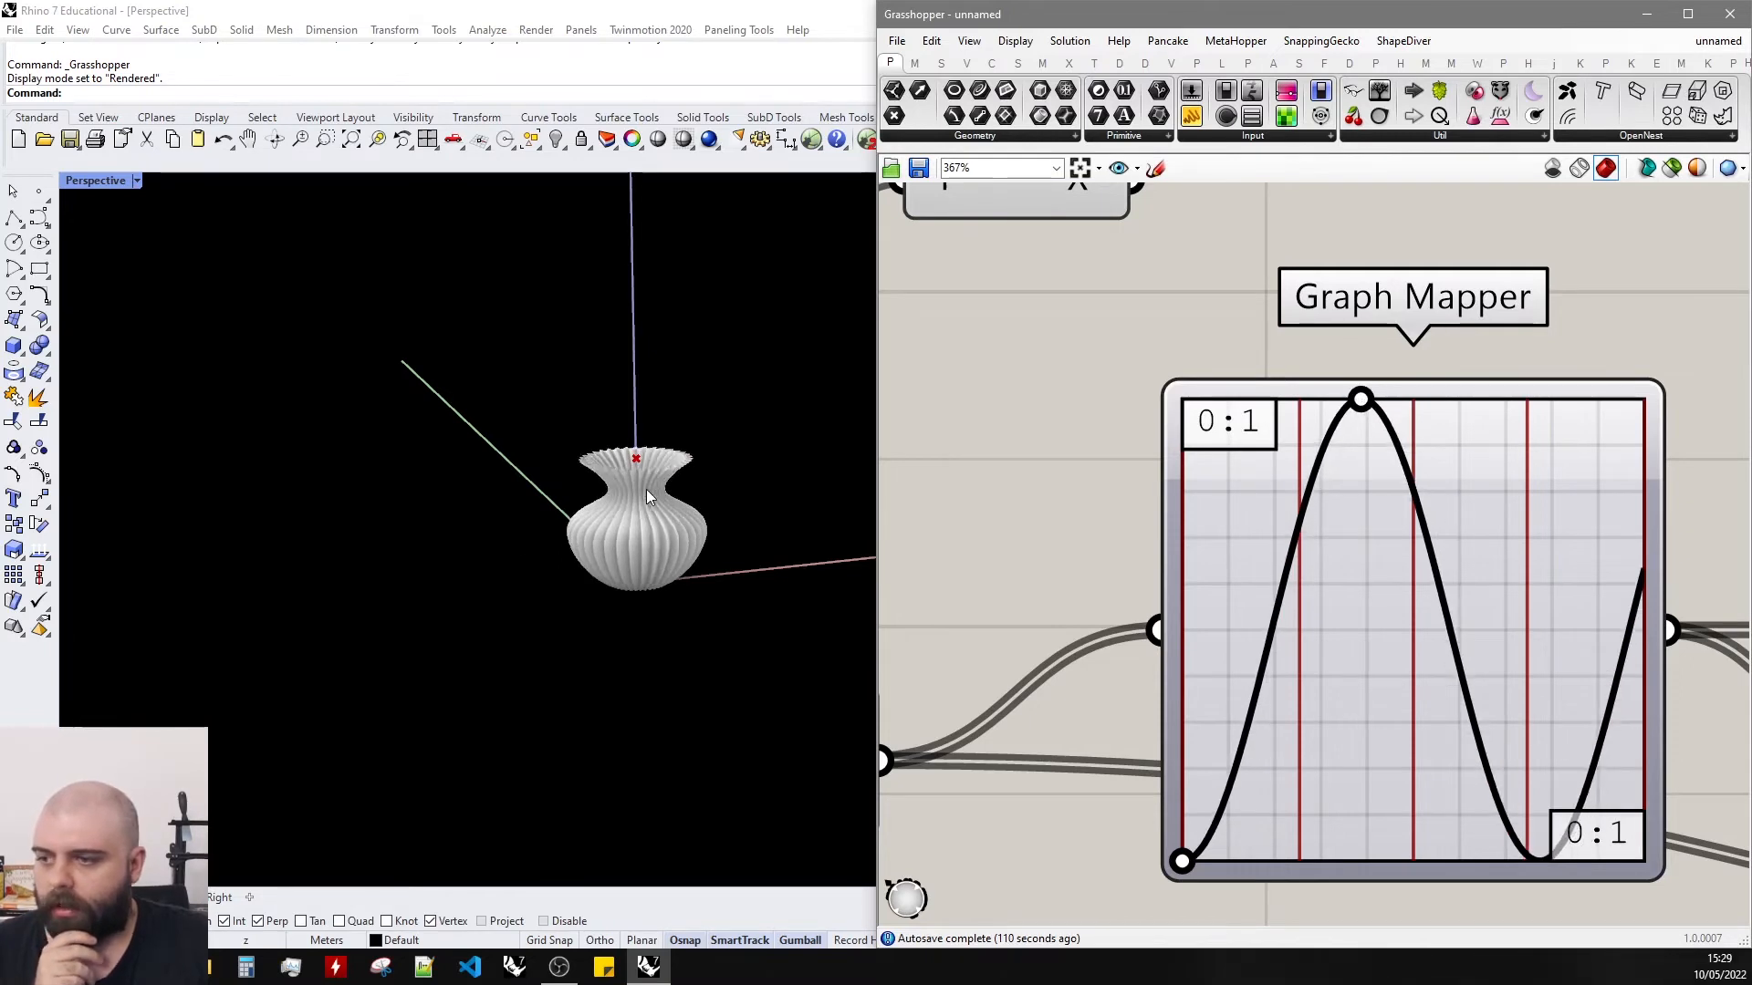
scroll(681, 480, "up", 6)
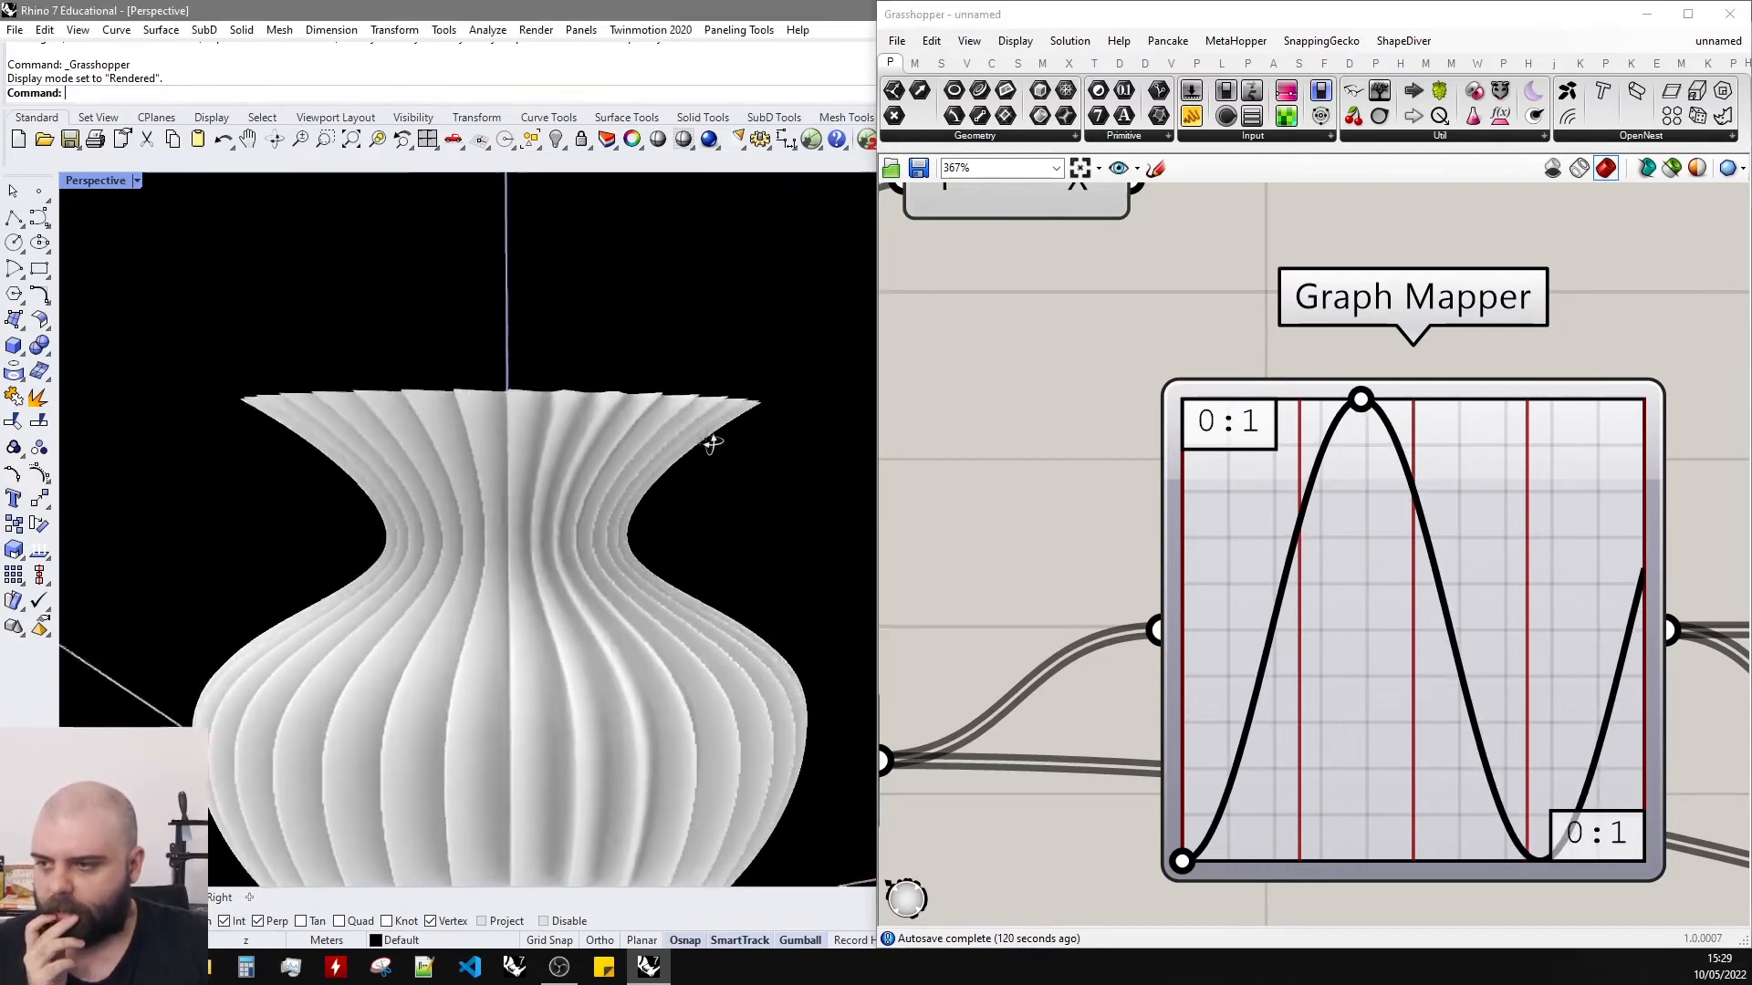
scroll(1091, 420, "down", 3)
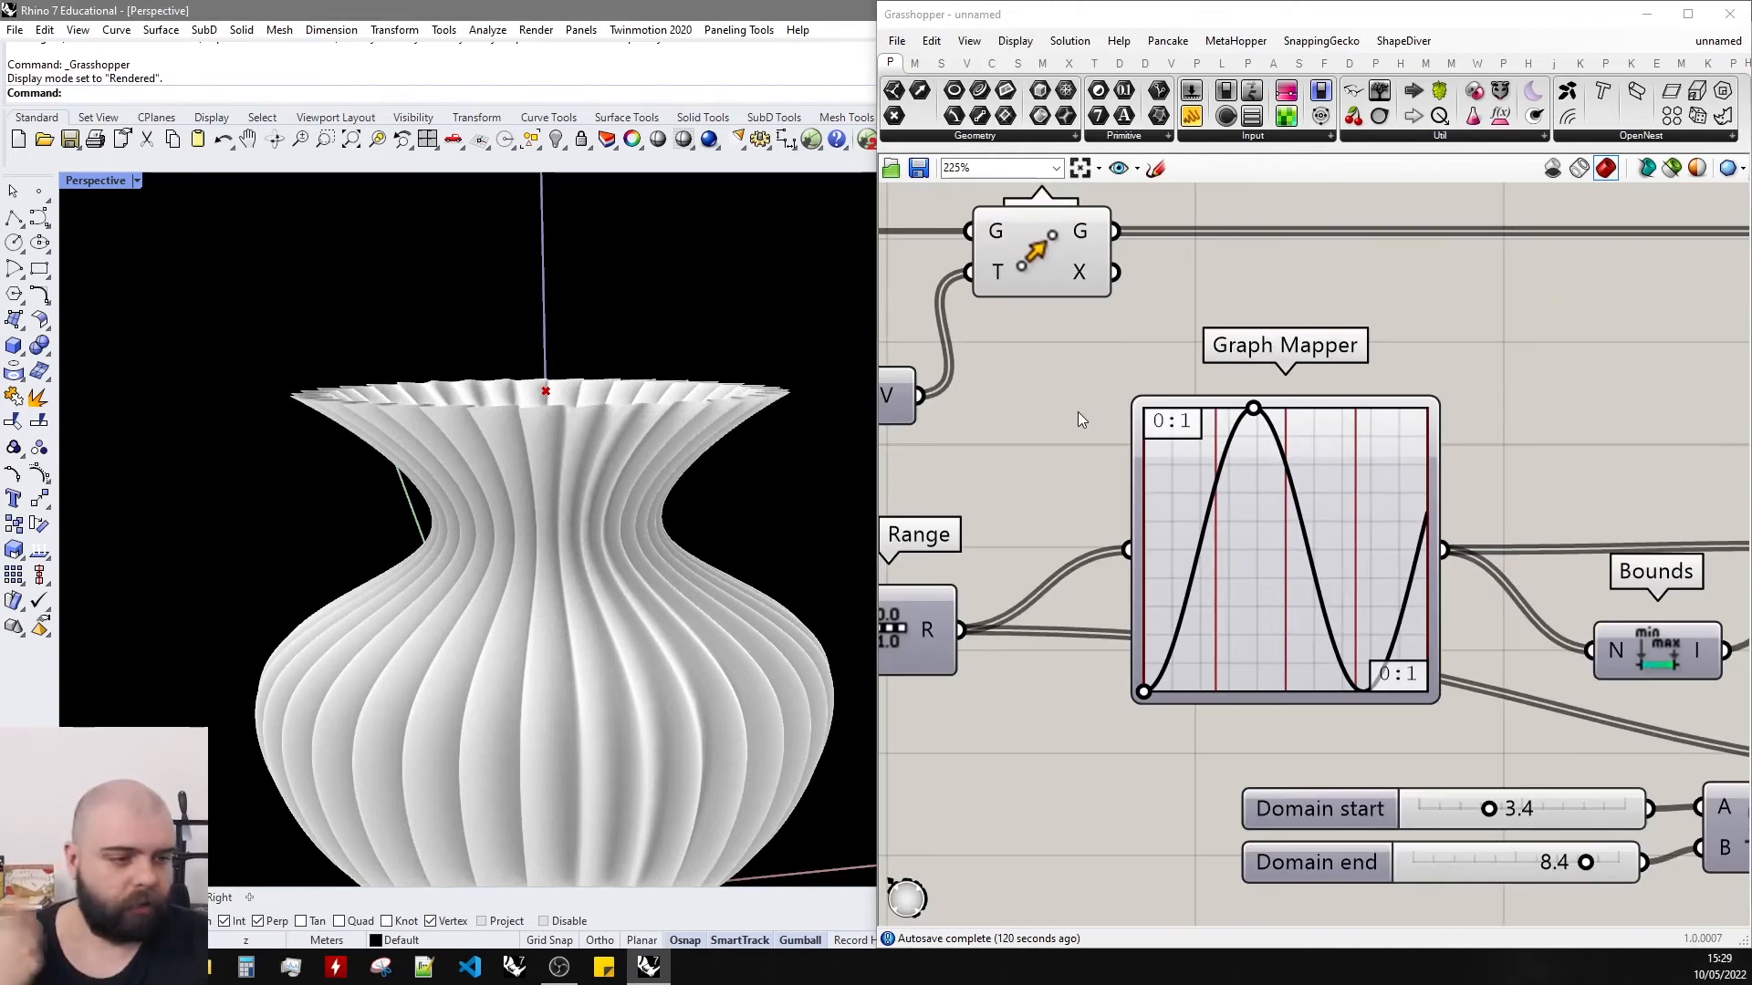
scroll(715, 496, "down", 5)
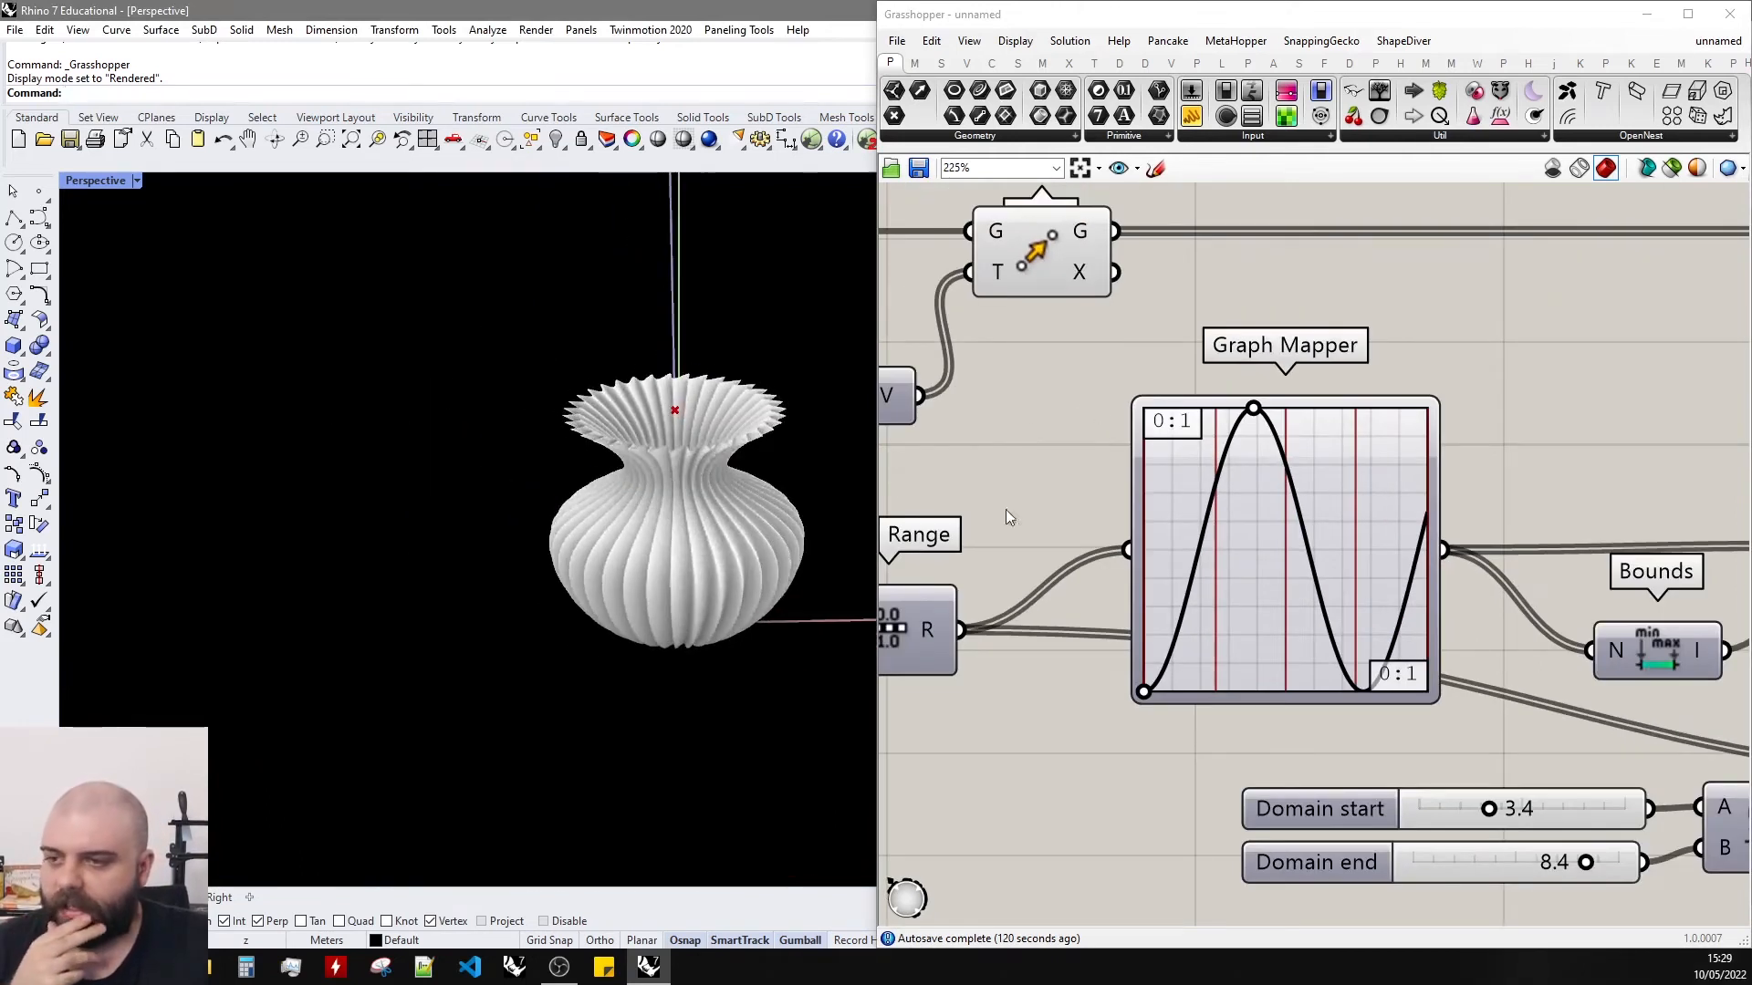
scroll(1013, 474, "down", 5)
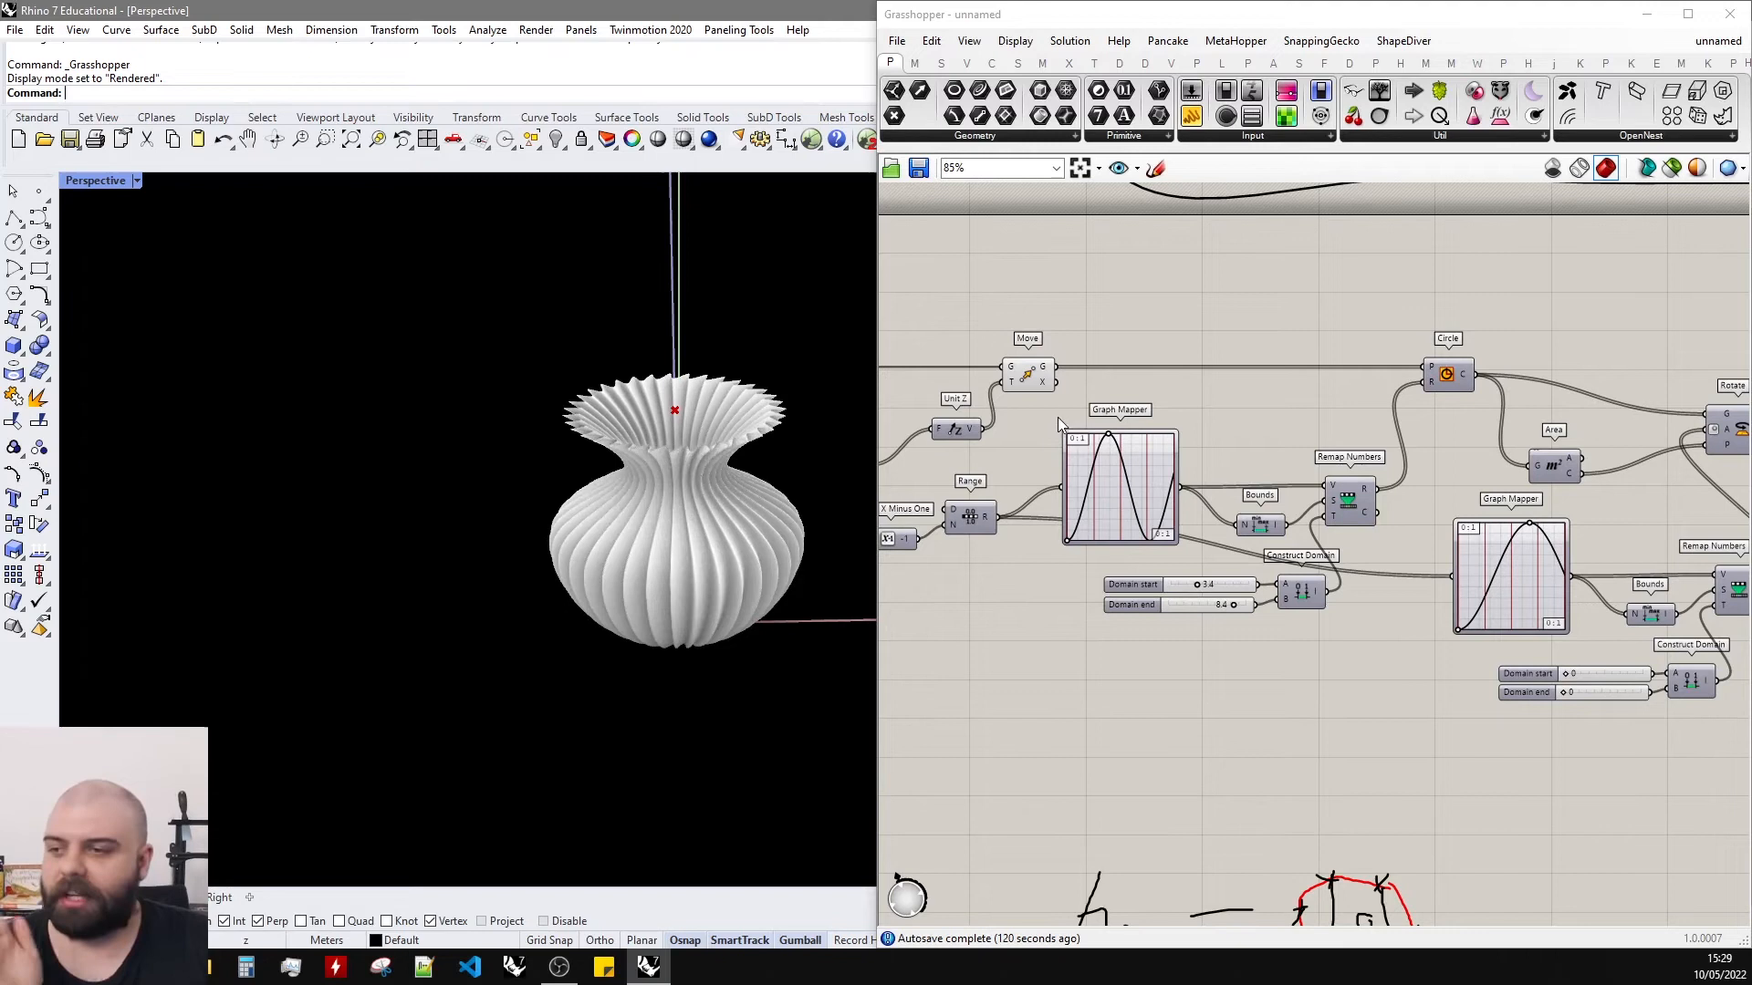
Change the circle-radius Graph Mapper to the Conic type and pull its handle toward the start for a rounded bowl profile.
scroll(1058, 470, "up", 4)
right_click(1200, 448)
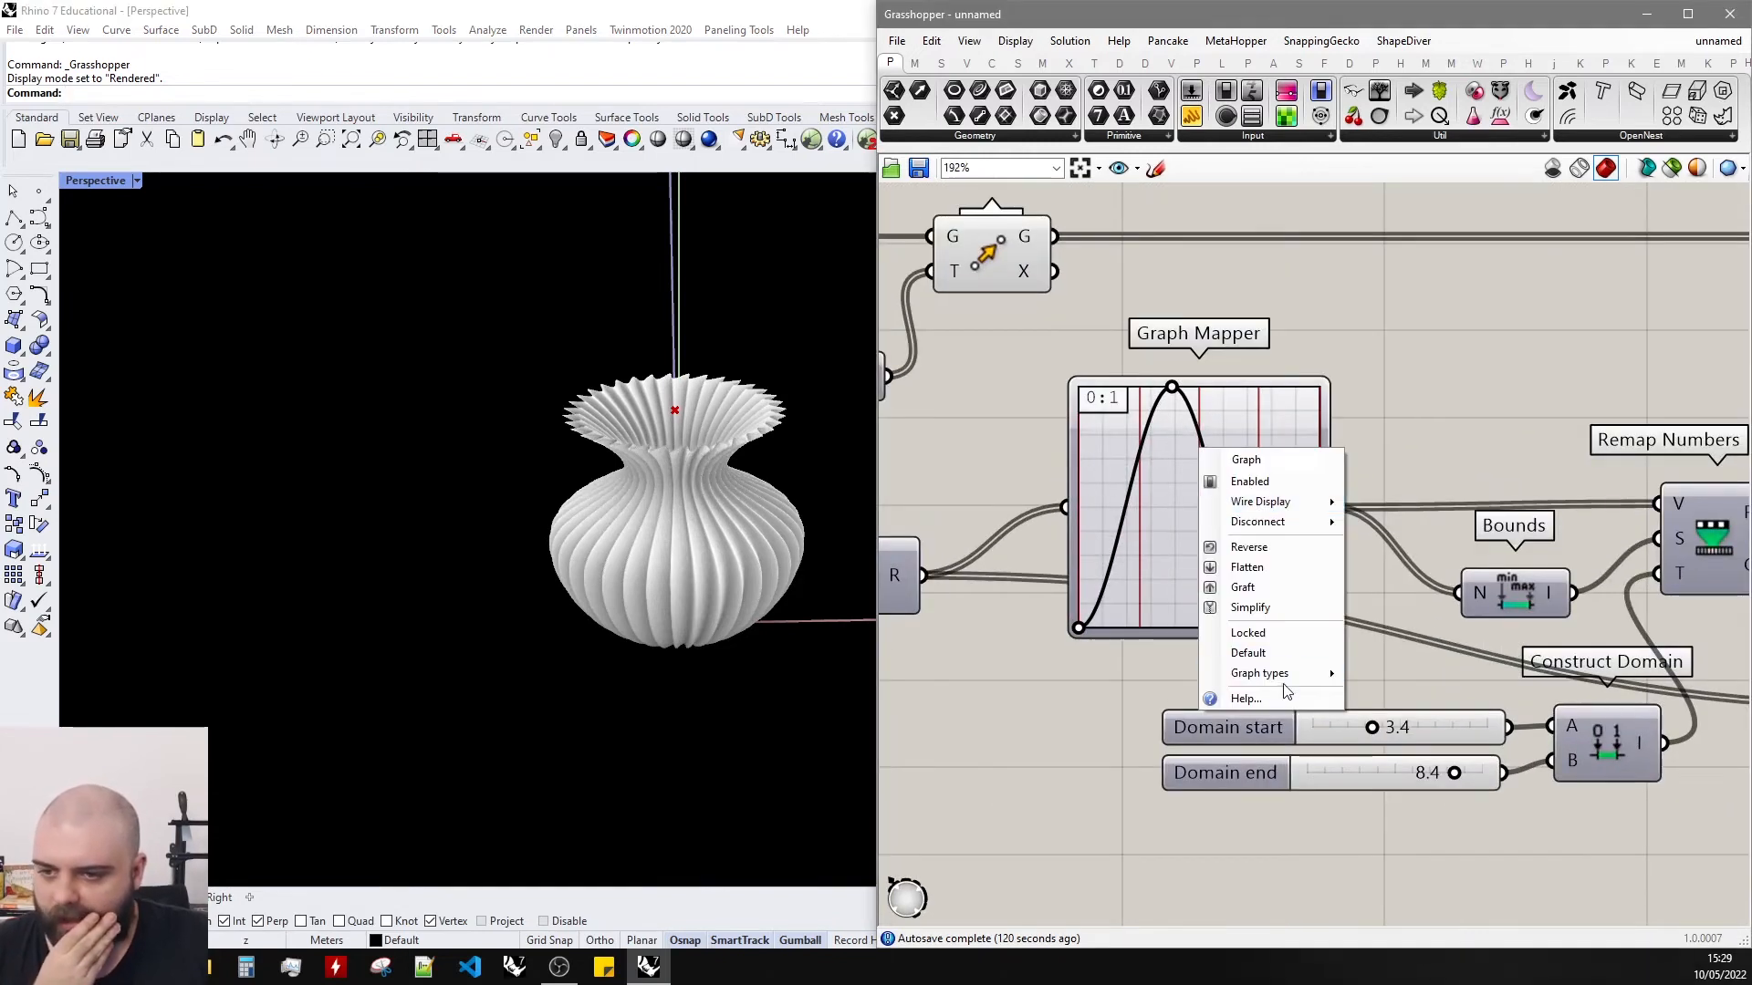
mouse_move(1278, 673)
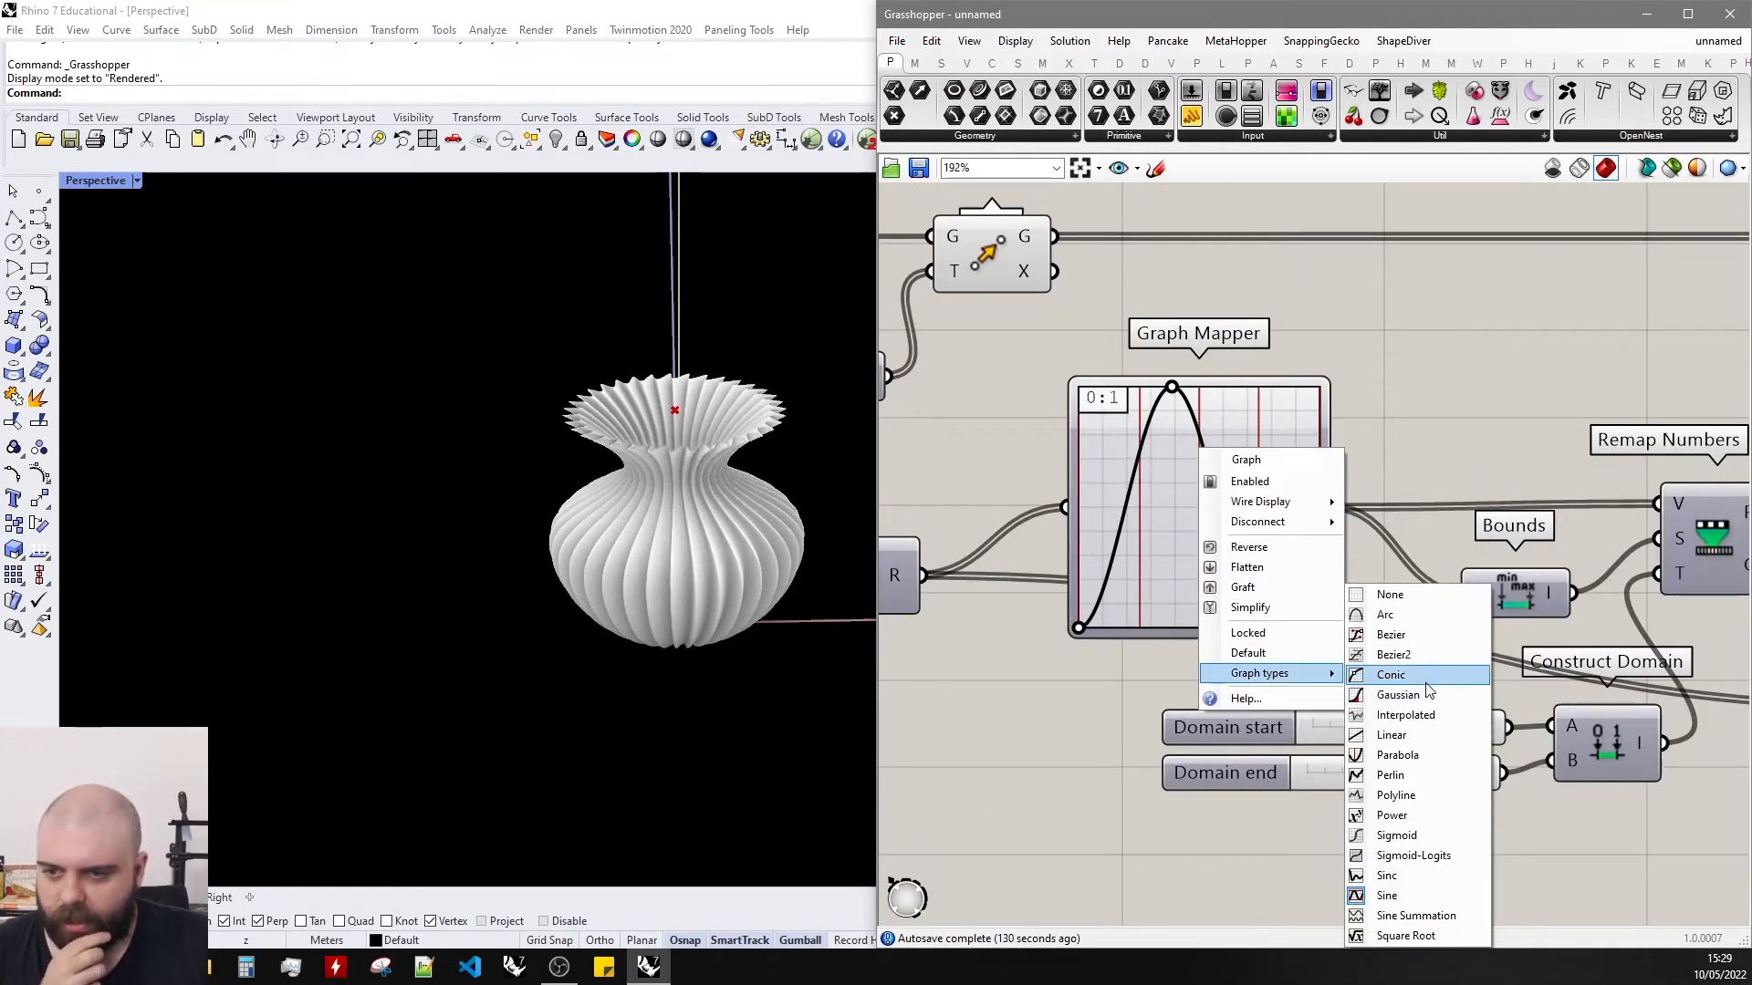
left_click(1391, 734)
left_click_drag(1199, 508, 1219, 524)
left_click_drag(1152, 452, 1138, 444)
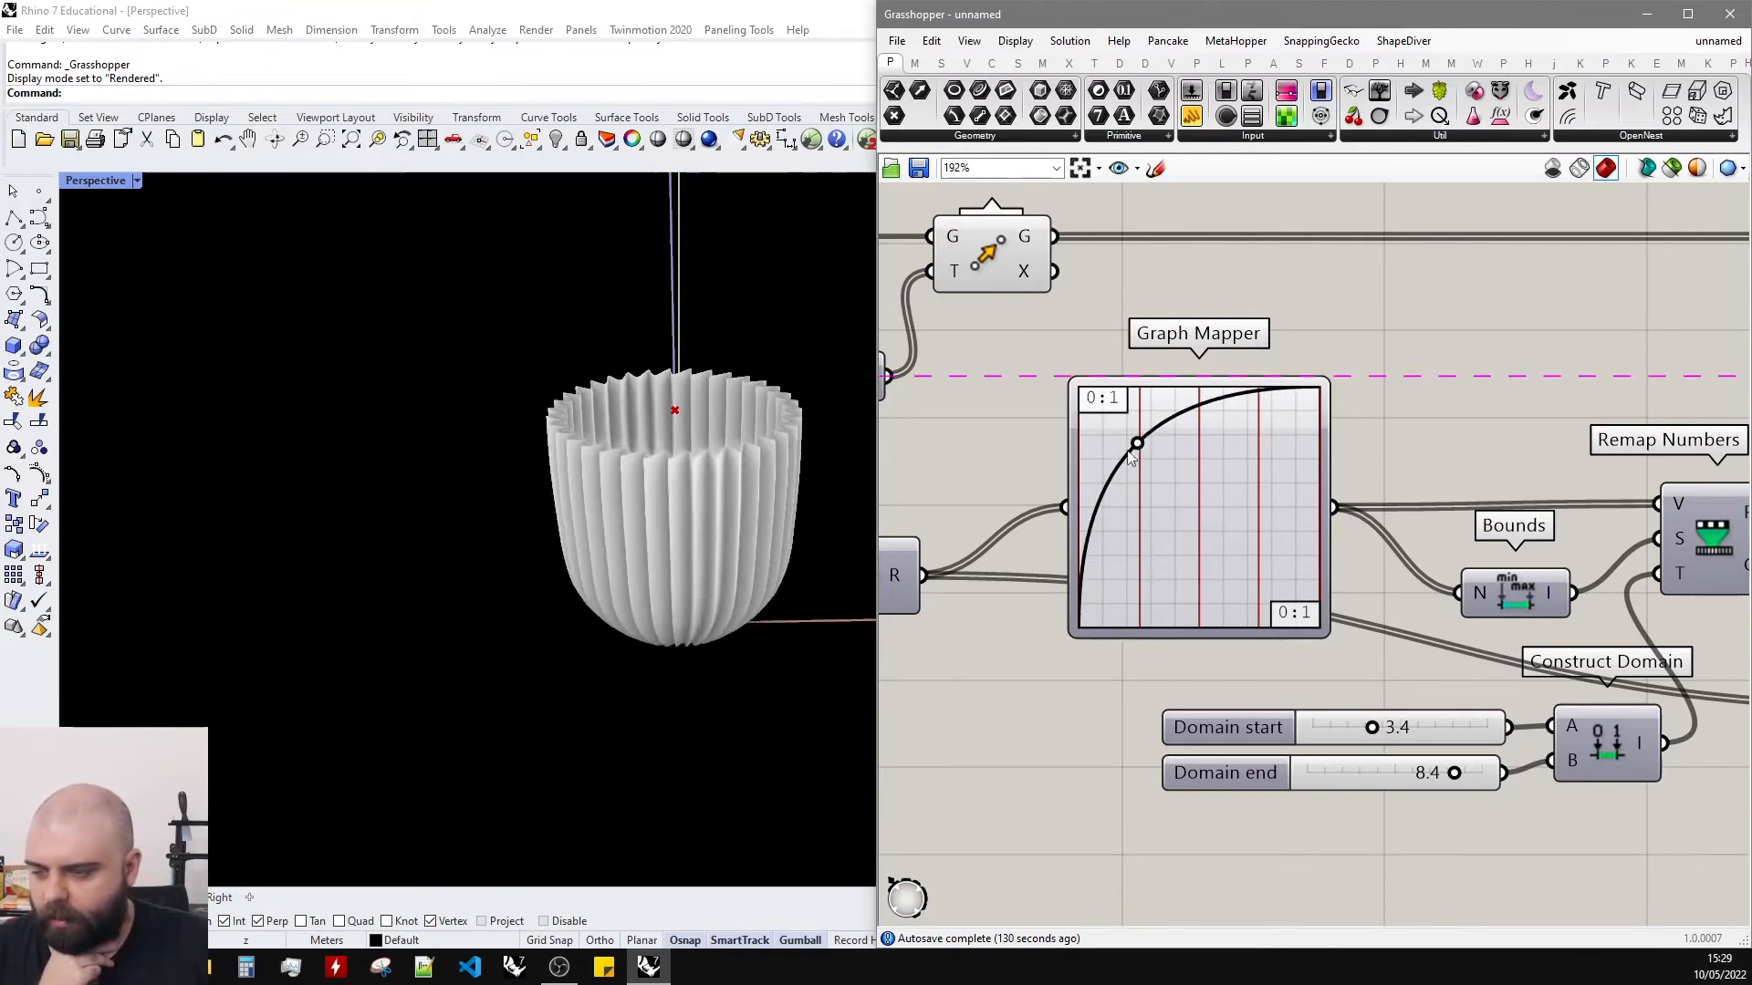
mouse_move(746, 563)
right_mouse_down()
mouse_move(741, 507)
mouse_move(746, 538)
right_mouse_up()
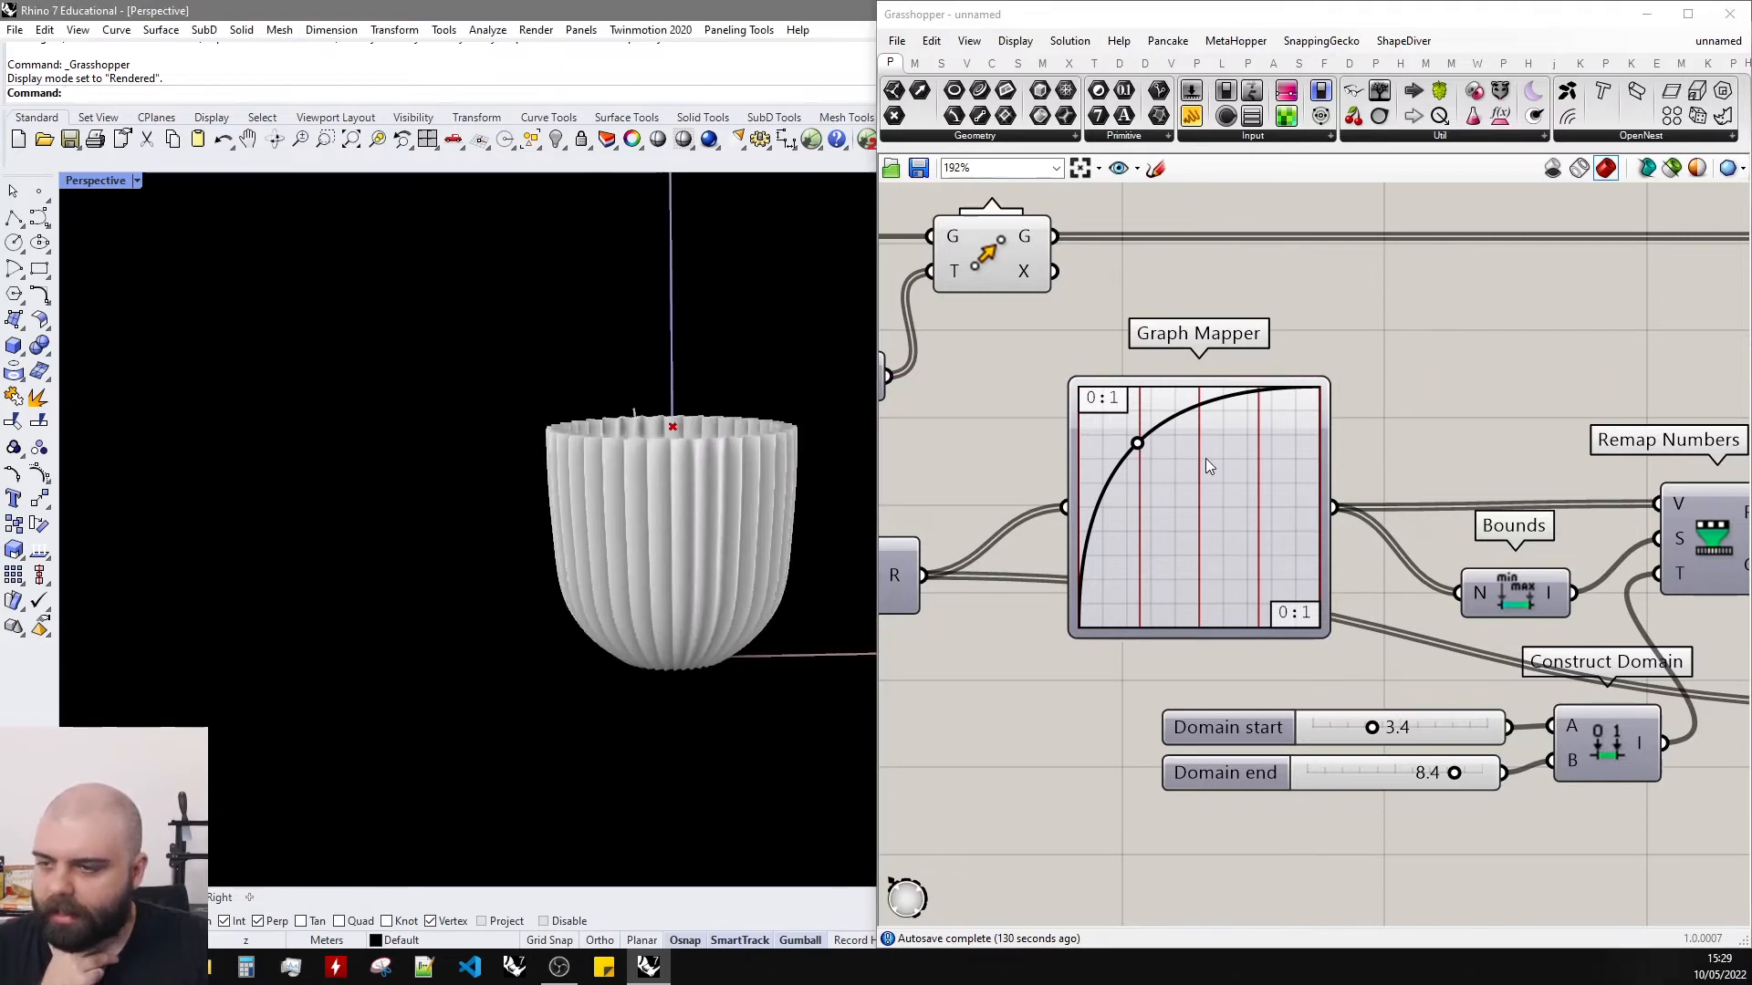
Change the circle-radius Graph Mapper to the Bezier2 type and shape its middle handles into a flared-rim profile.
right_click(1217, 497)
mouse_move(1306, 727)
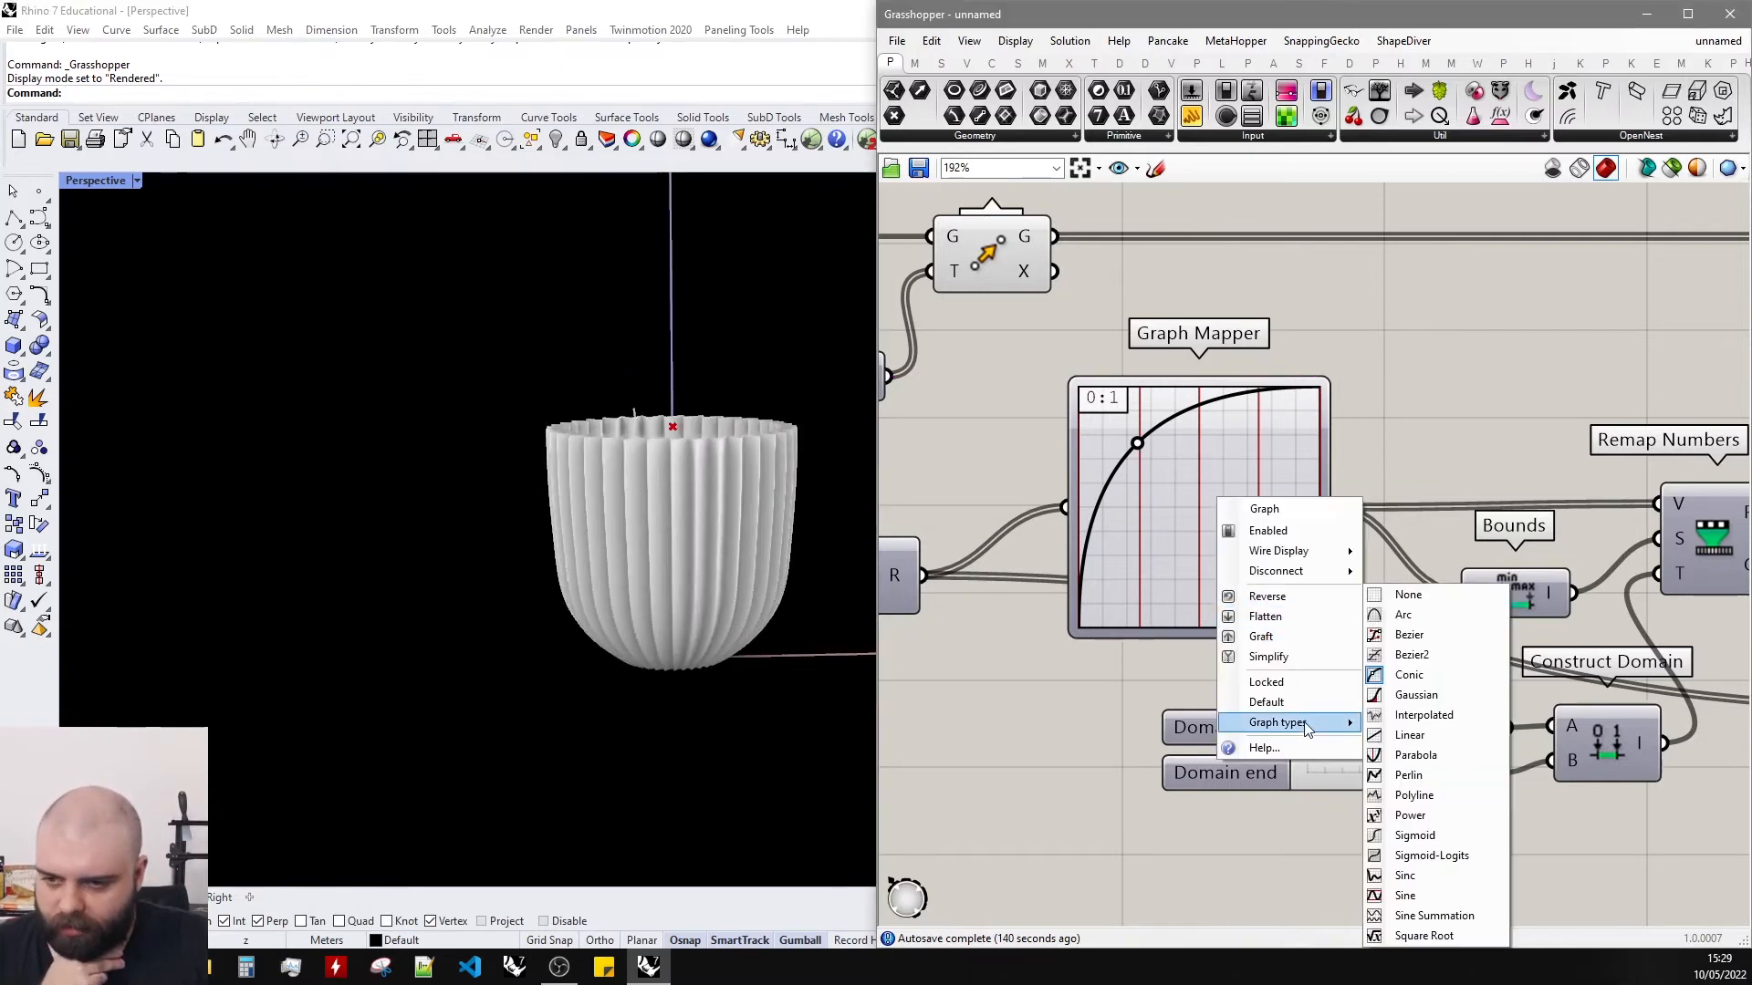
left_click(1412, 654)
left_click_drag(1200, 509, 1164, 460)
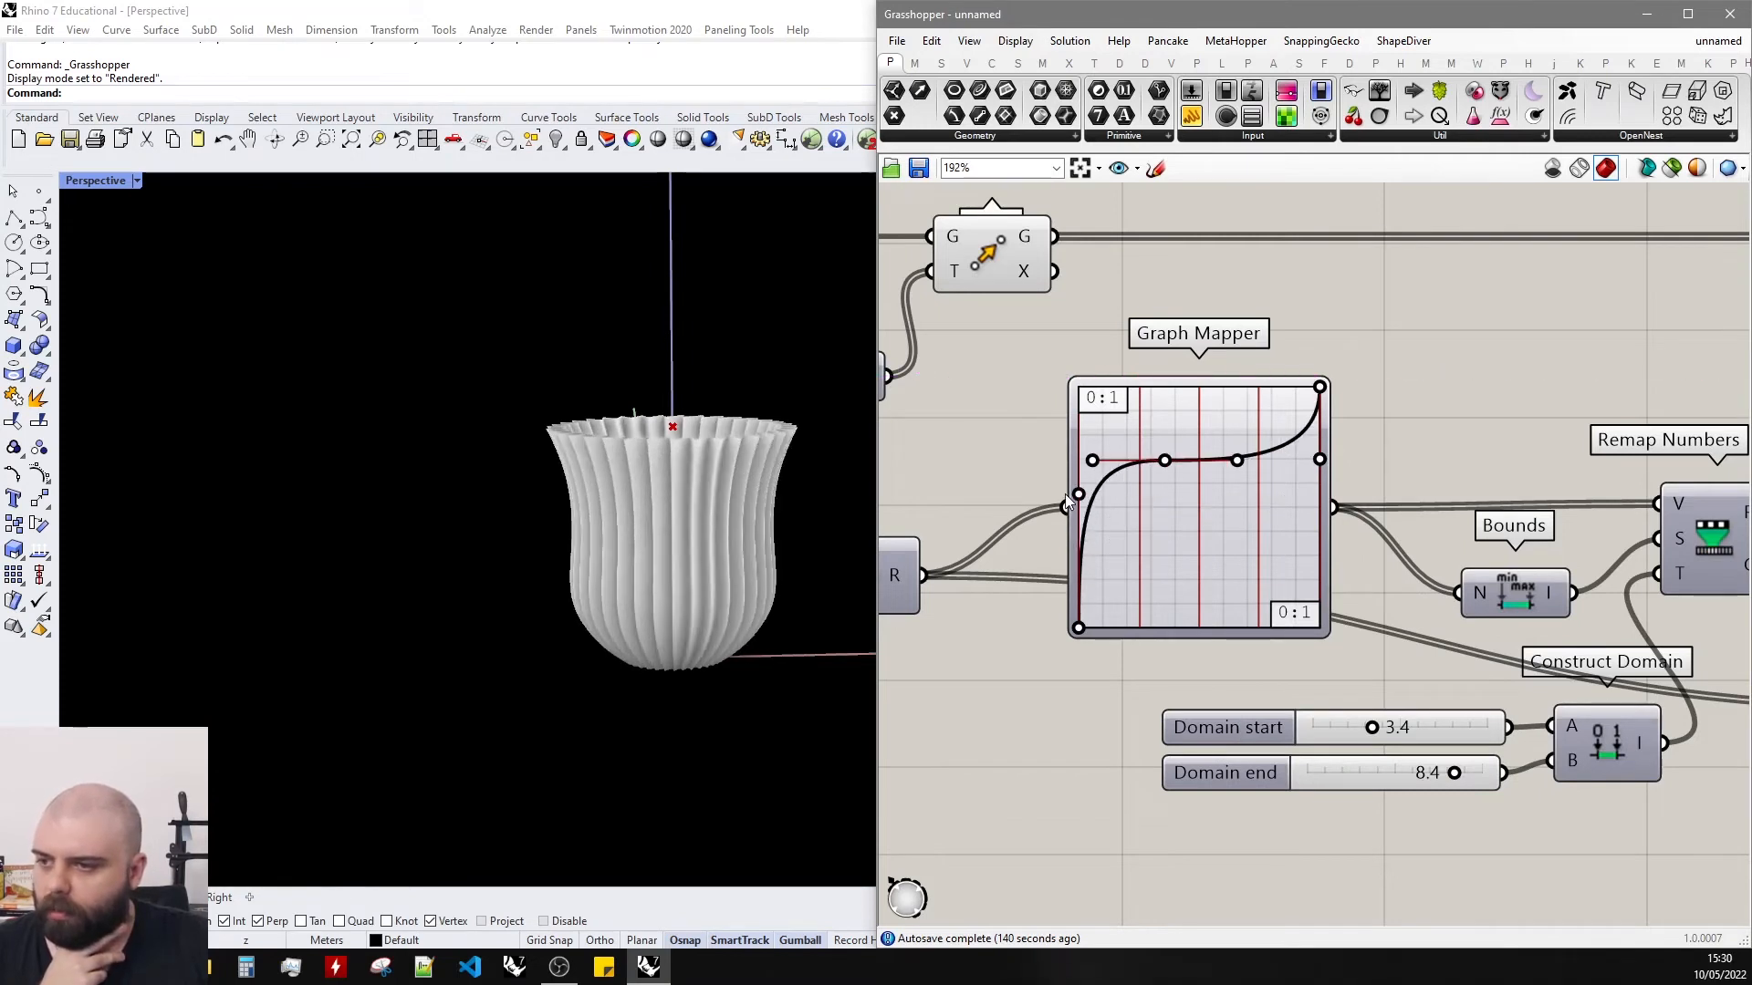
left_click_drag(1237, 460, 1227, 491)
scroll(1114, 651, "down", 2)
scroll(1114, 651, "down", 1)
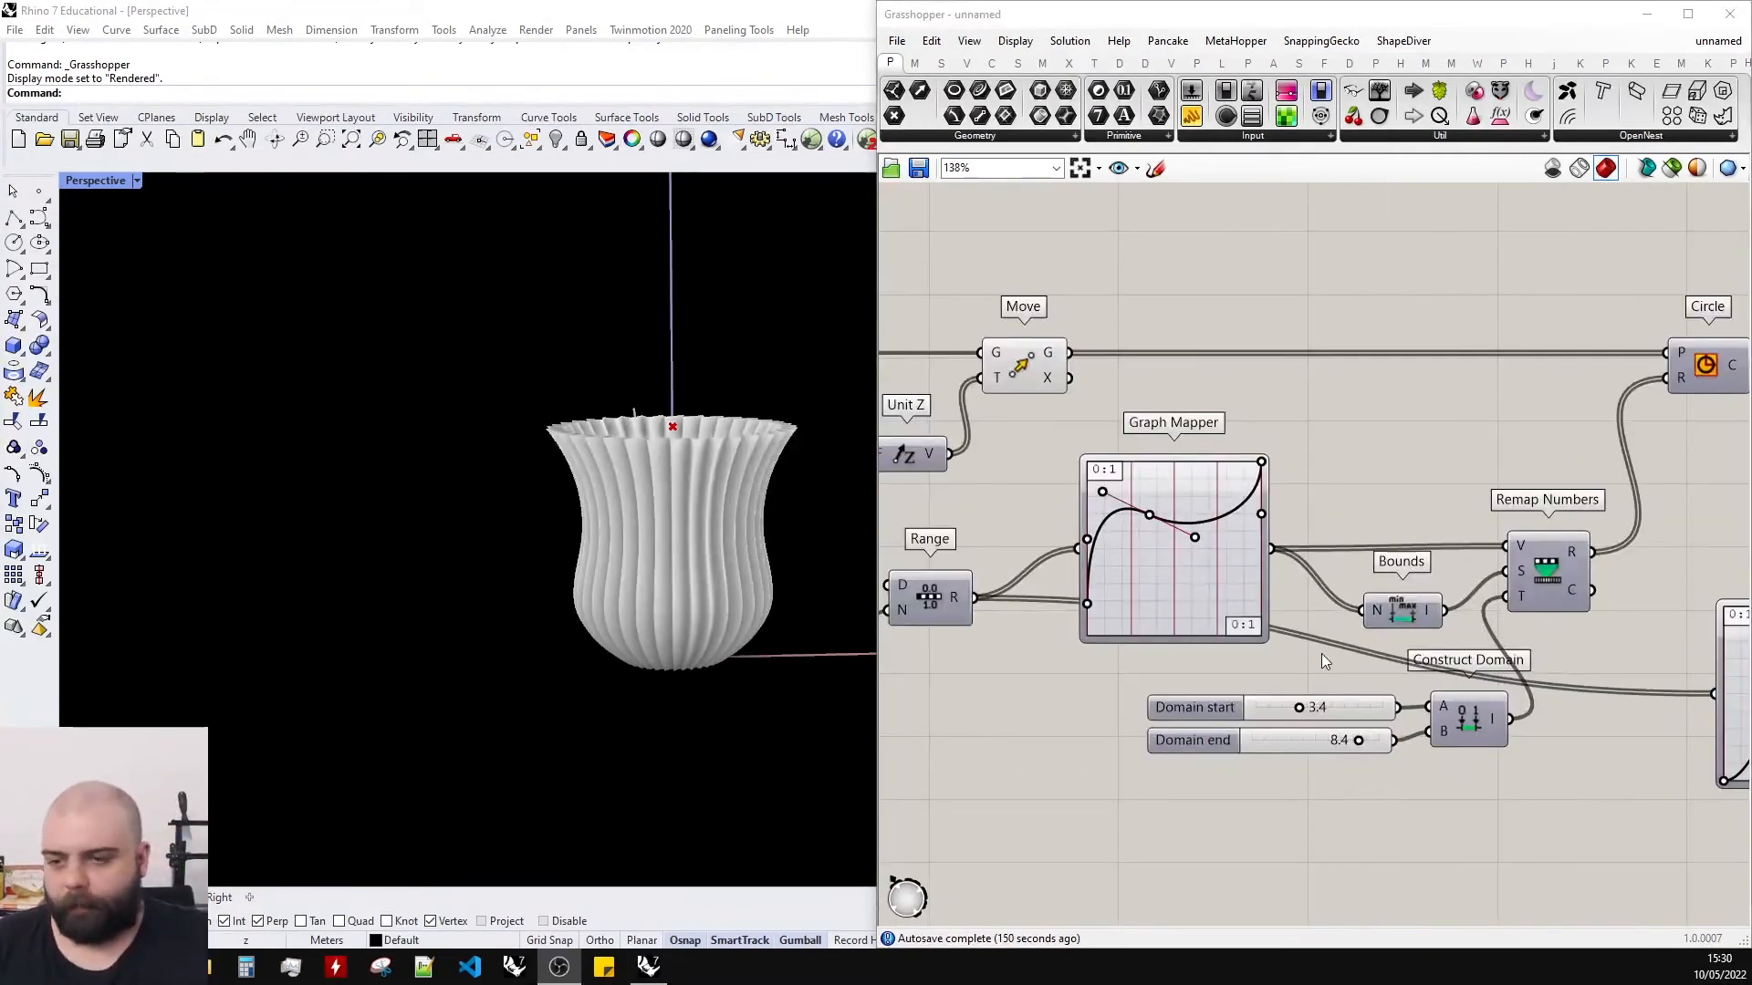
Set the circle-radius domain start to 7.5 and the domain end to 7.0.
scroll(1295, 694, "up", 3)
left_click_drag(1282, 708, 1296, 745)
scroll(1232, 693, "down", 2)
scroll(1309, 745, "up", 2)
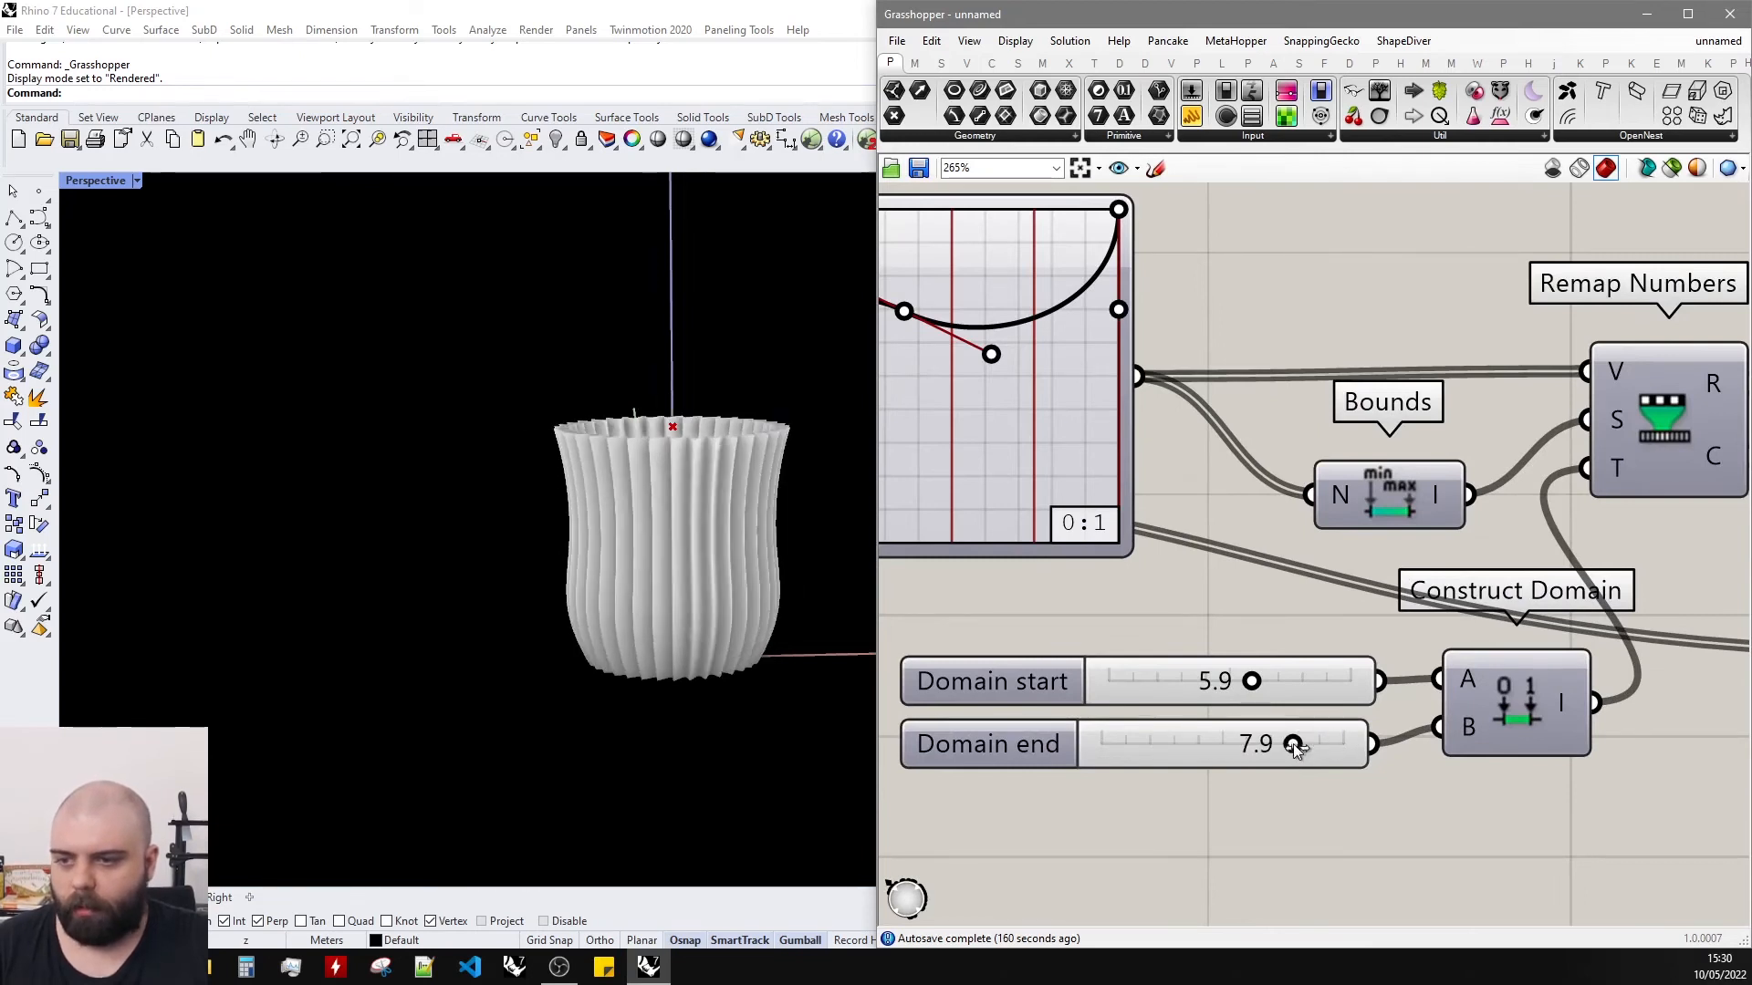
left_click_drag(1250, 684, 1288, 680)
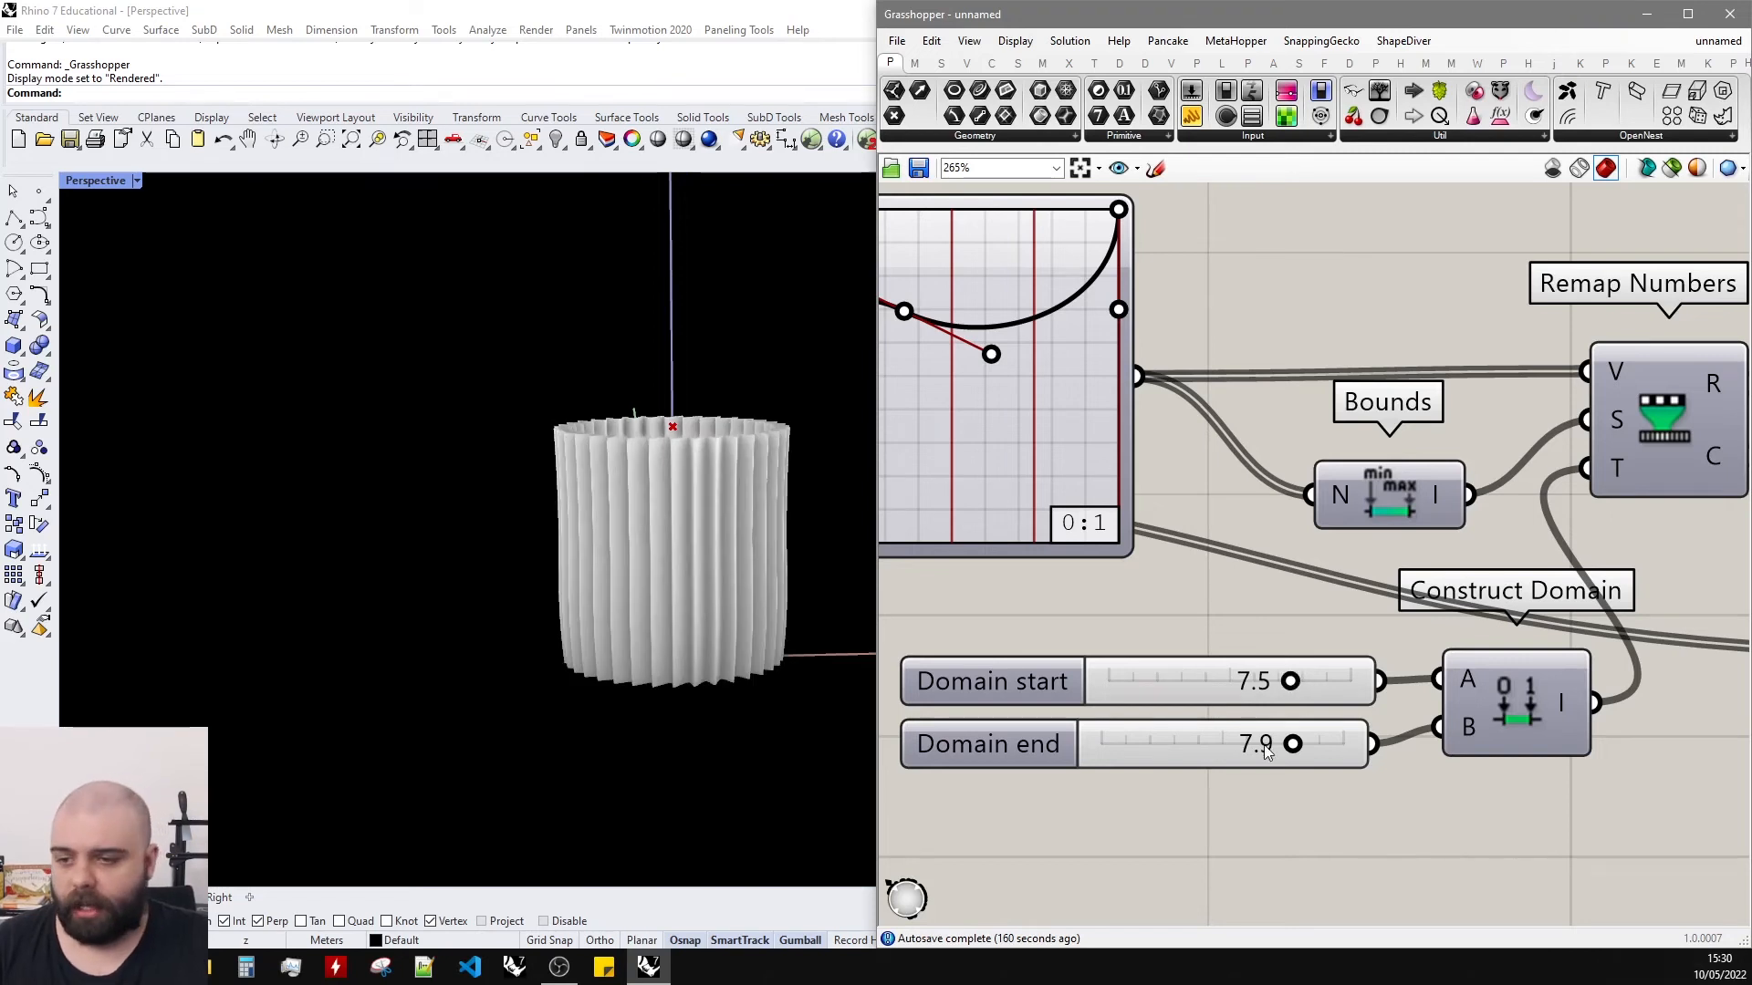
mouse_move(1287, 744)
left_mouse_down()
mouse_move(1177, 744)
mouse_move(1272, 748)
left_mouse_up()
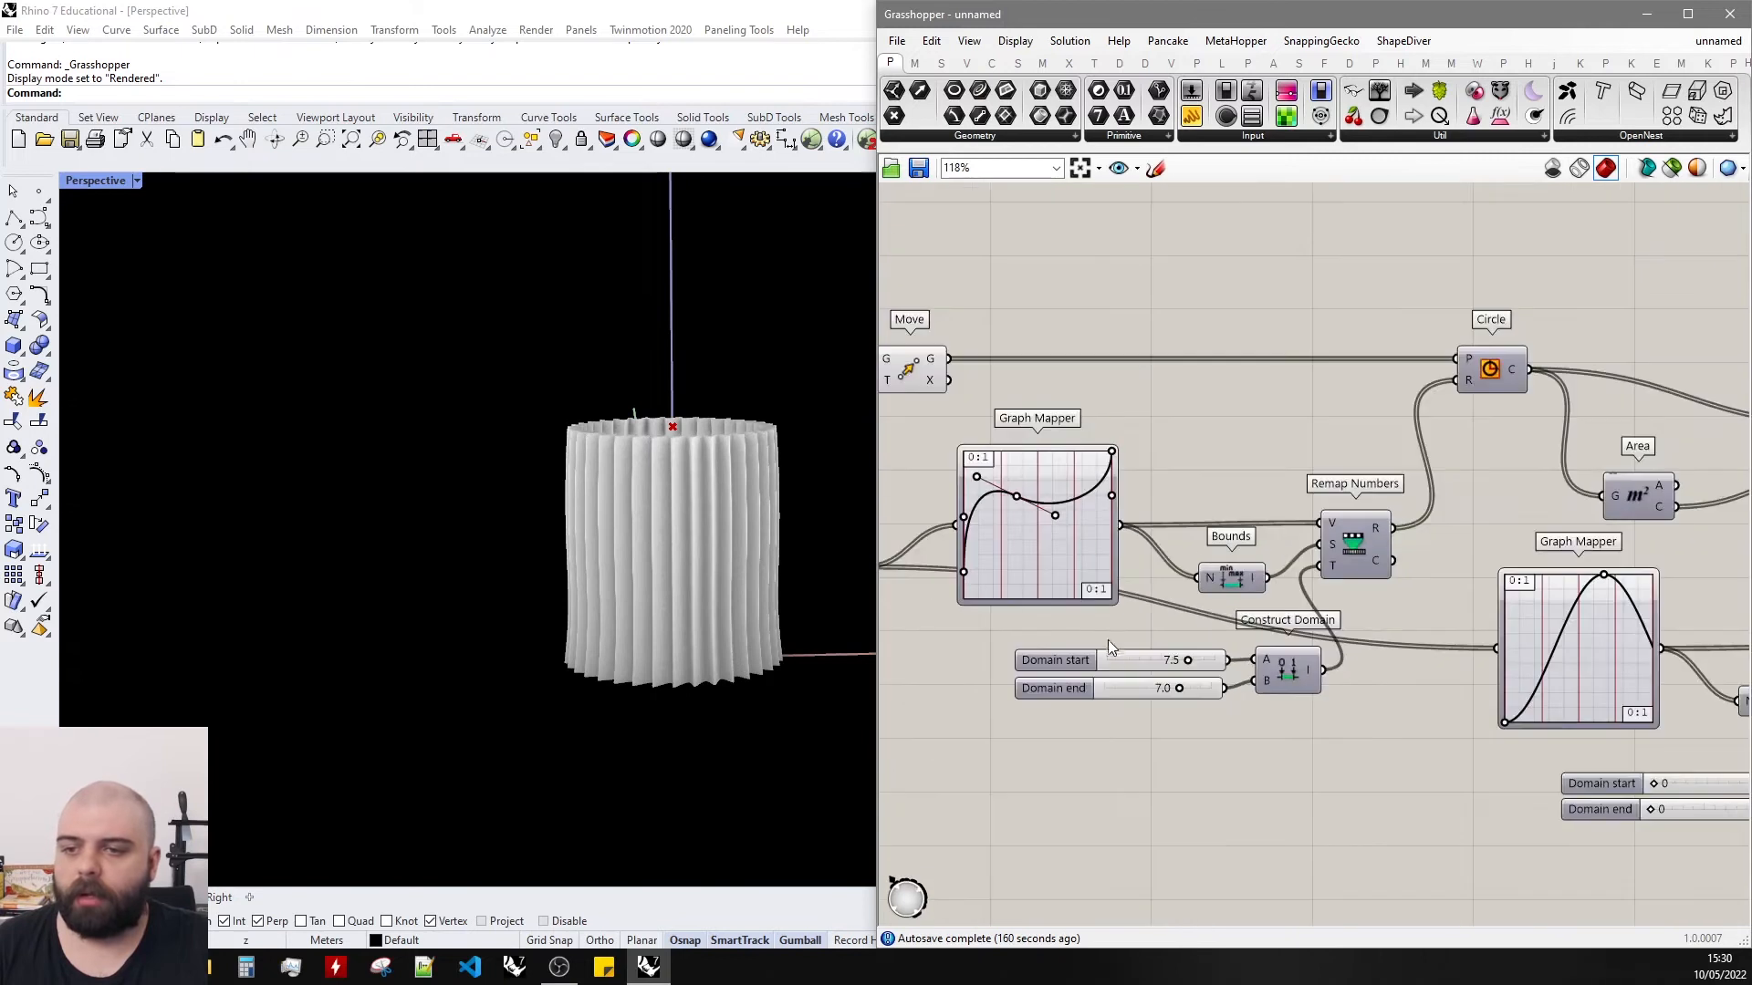
Shift the sine peak of the Graph Mapper driving the circle rotation toward the start of the graph.
scroll(1371, 611, "down", 3)
scroll(1405, 607, "up", 4)
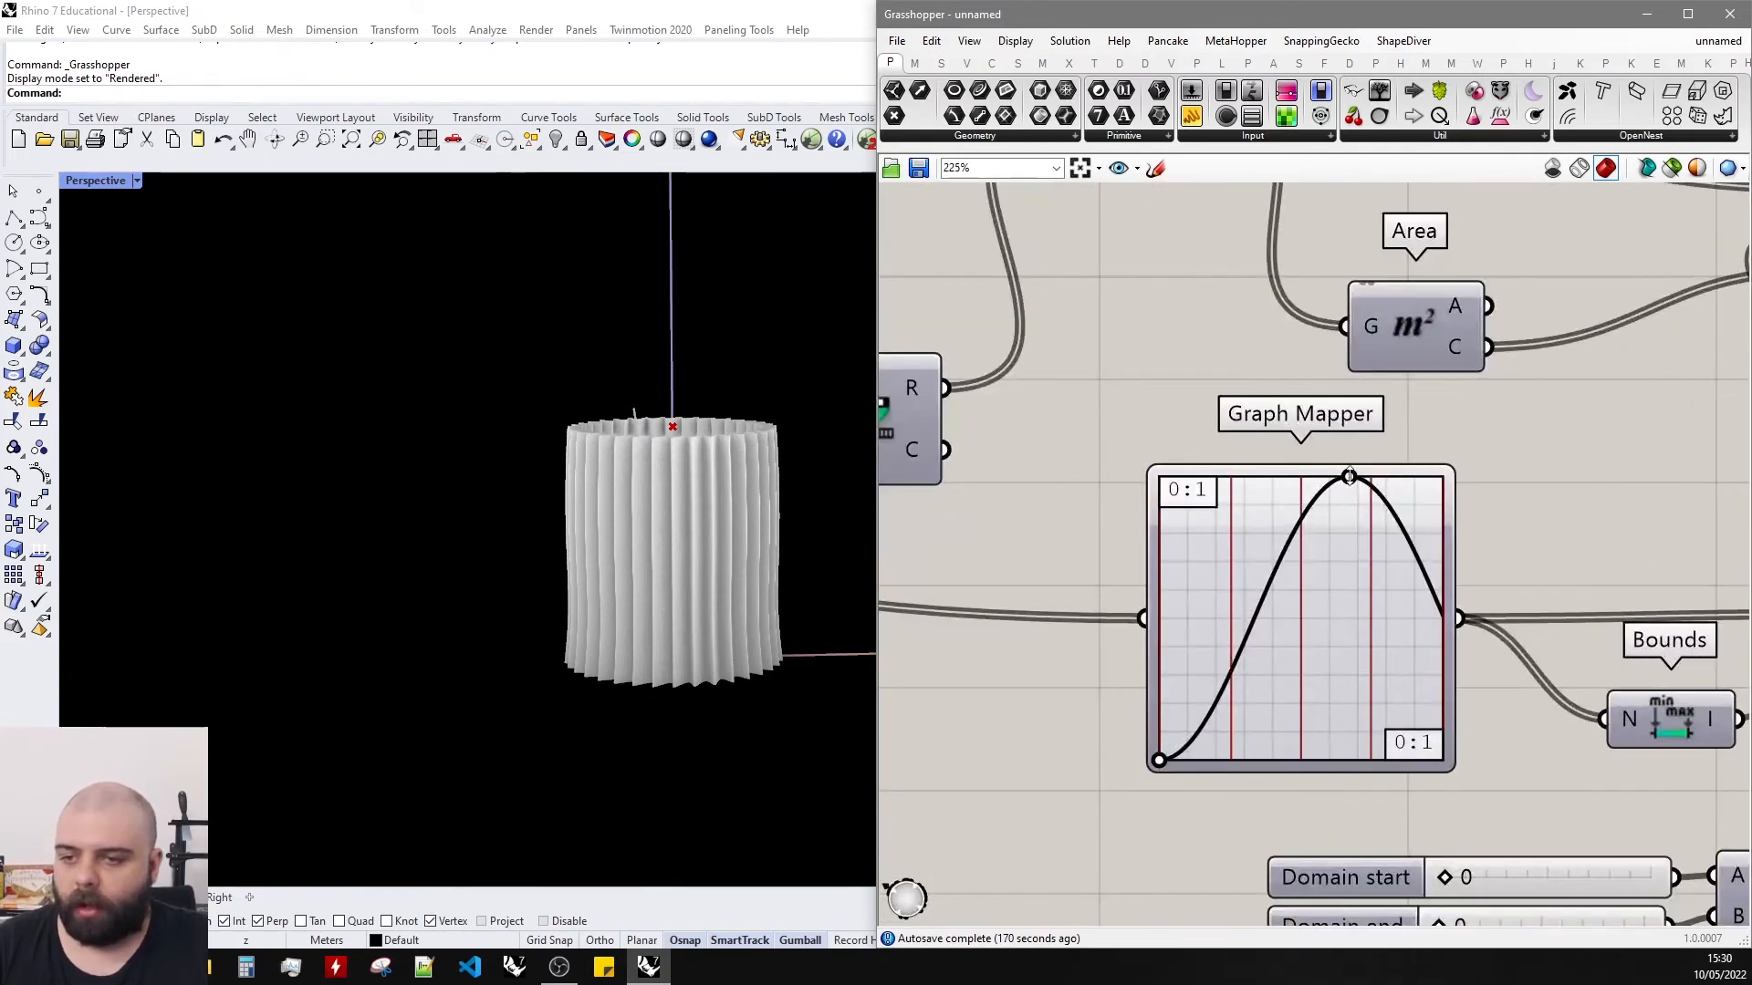
left_click_drag(1351, 485, 1276, 502)
scroll(1144, 488, "down", 5)
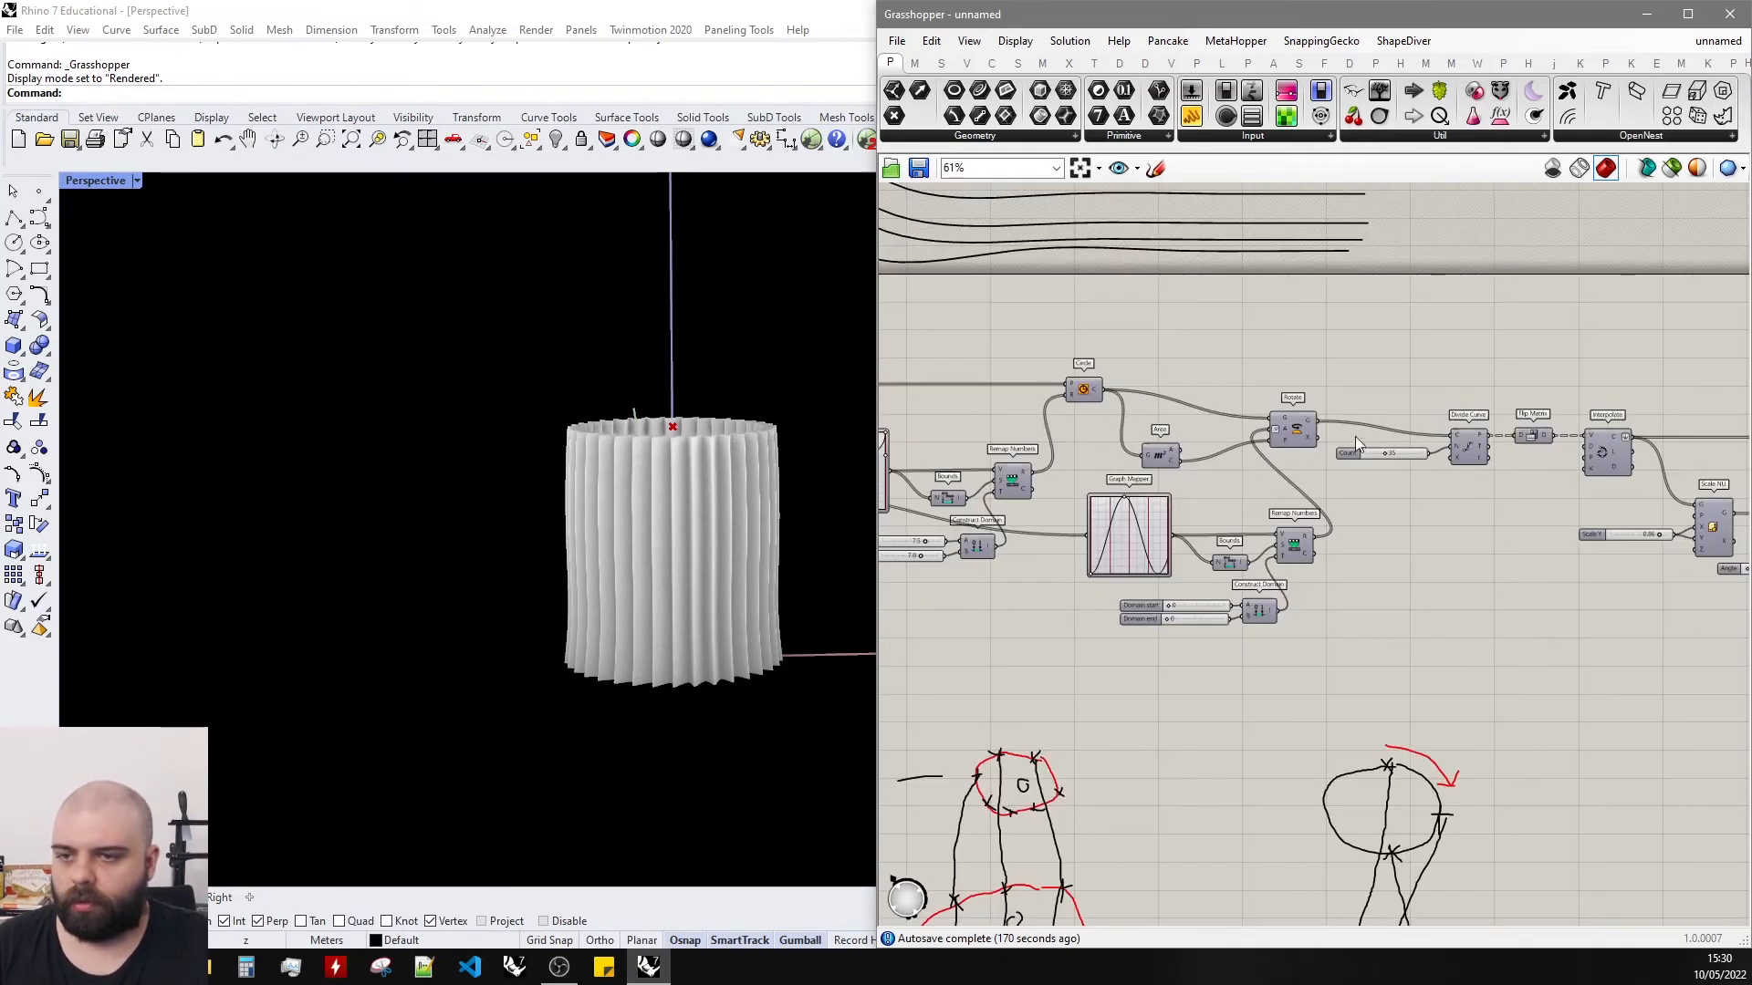
Set the circle-radius domain end to 4.7 and inspect the vase from above.
scroll(1355, 436, "up", 4)
middle_click(1329, 429)
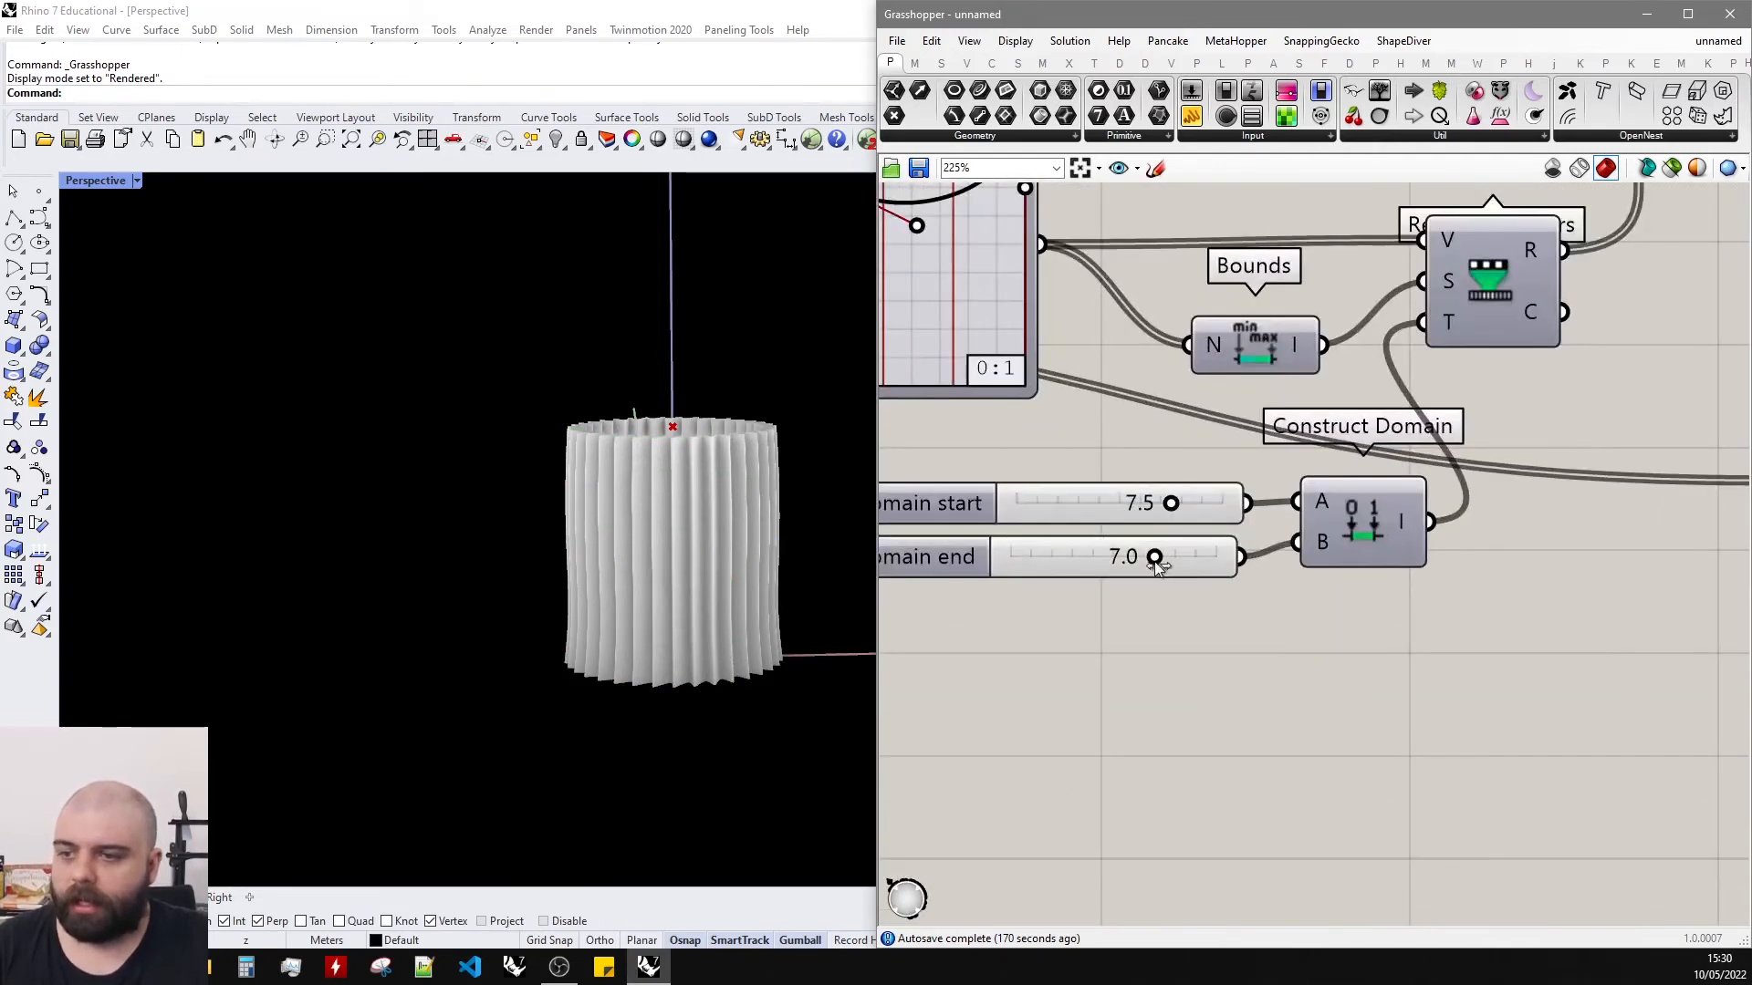
left_click_drag(1154, 557, 1107, 557)
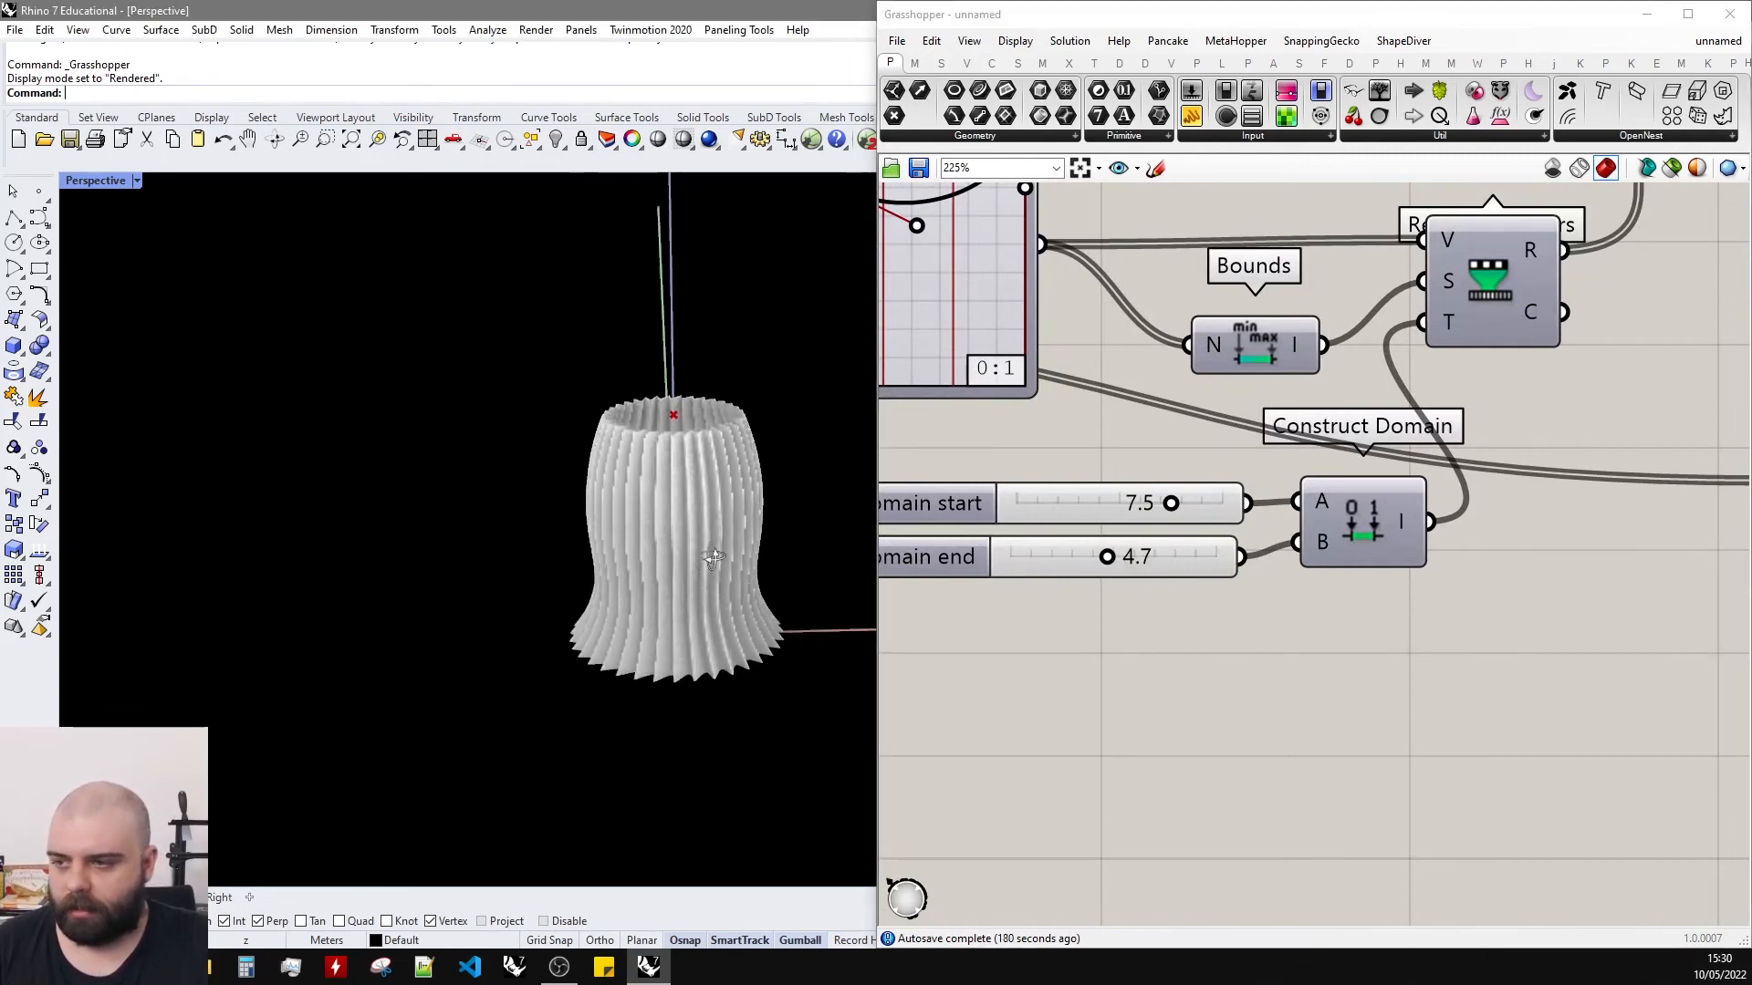
right_click_drag(714, 557, 852, 506)
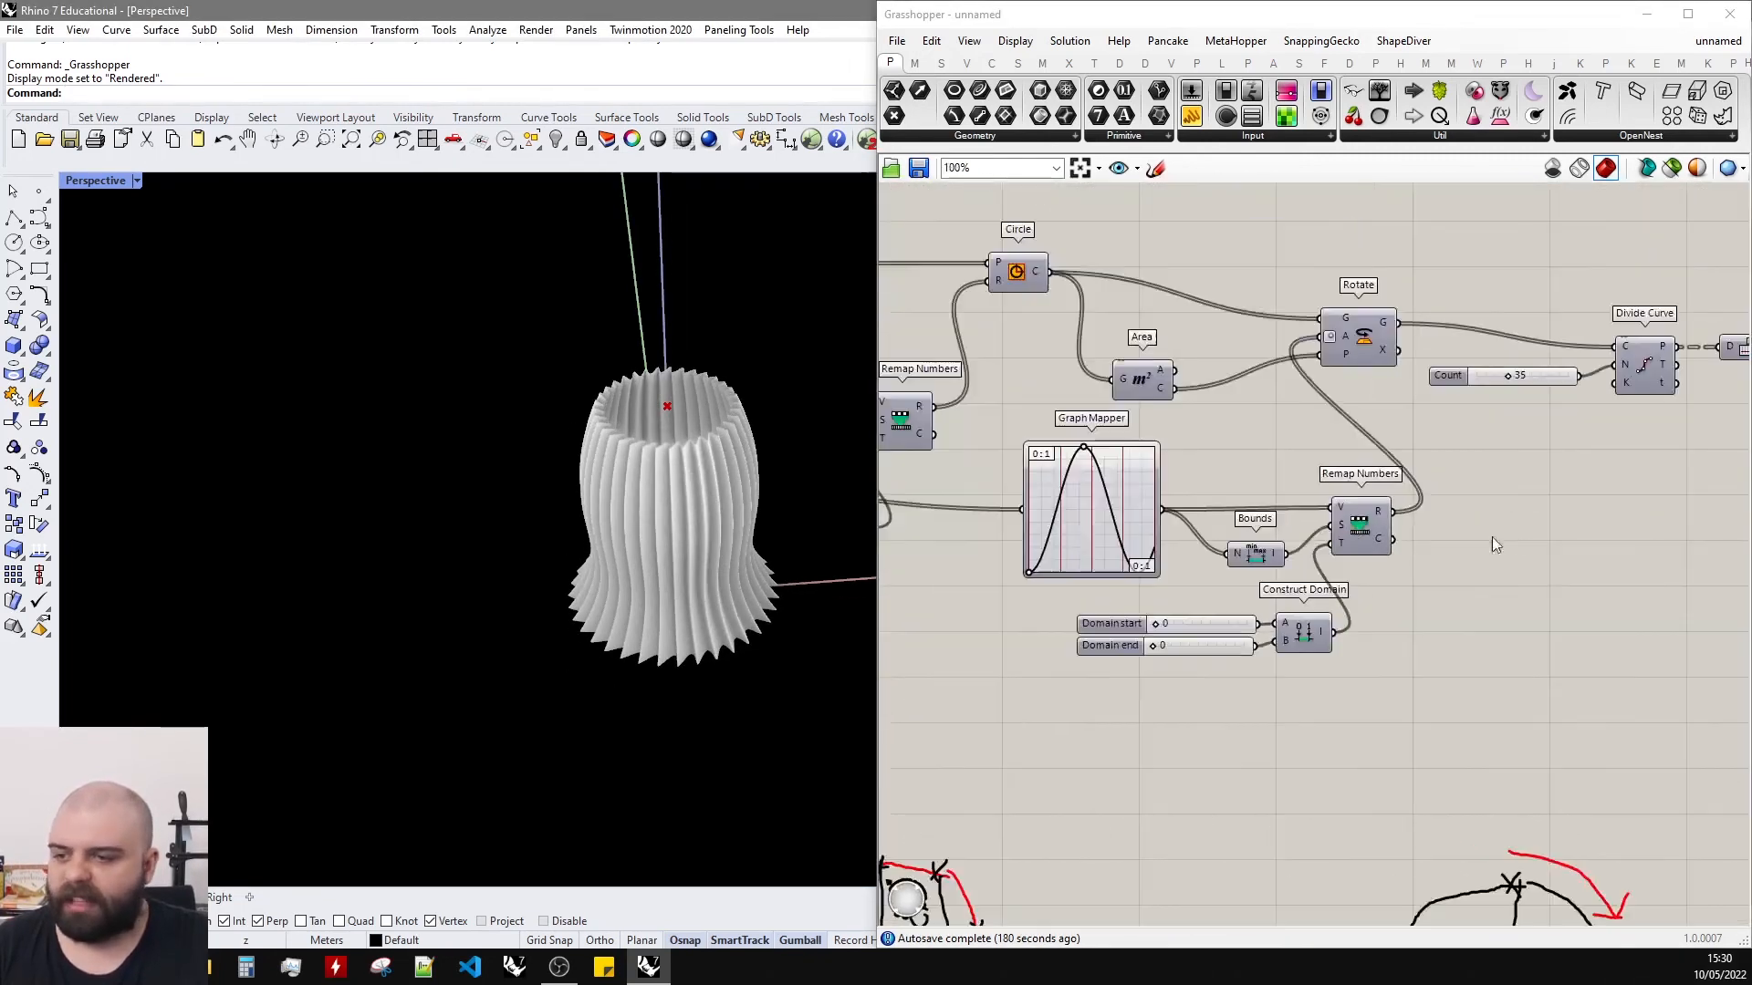
Set the circle-rotation domain end to 38 to twist the pleats and inspect the twisted vase closely.
scroll(1117, 649, "up", 4)
left_click_drag(1186, 636, 1239, 642)
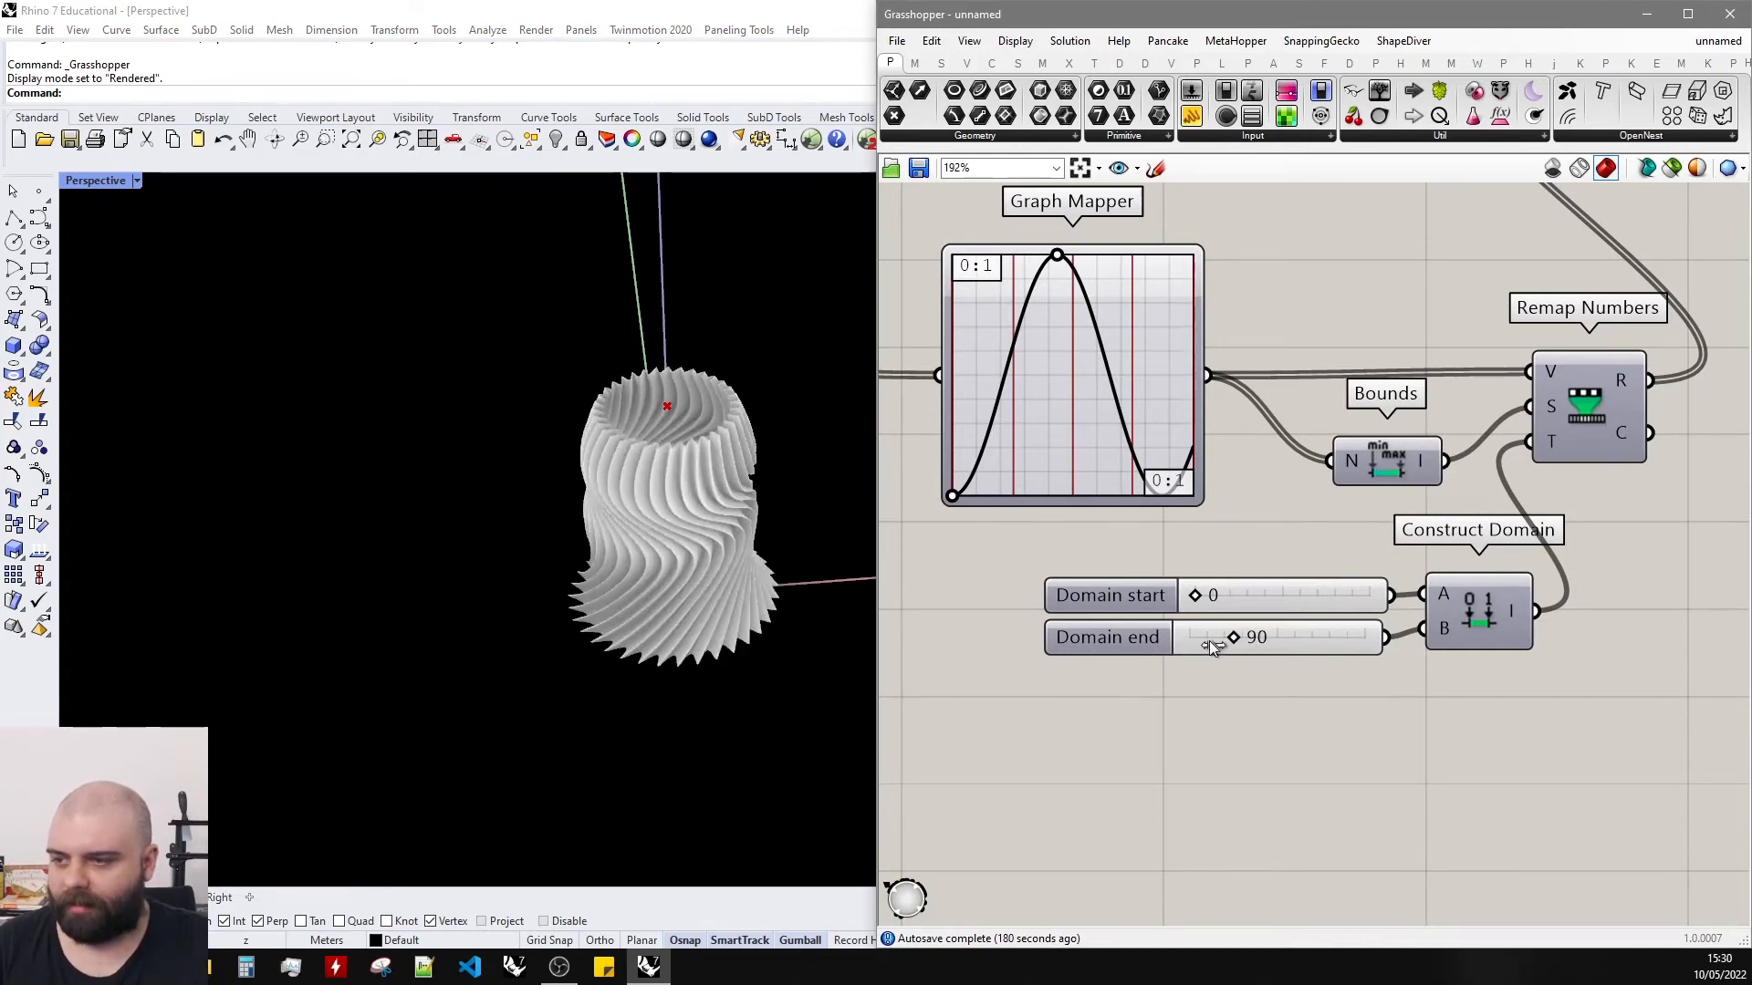
left_click(1208, 637)
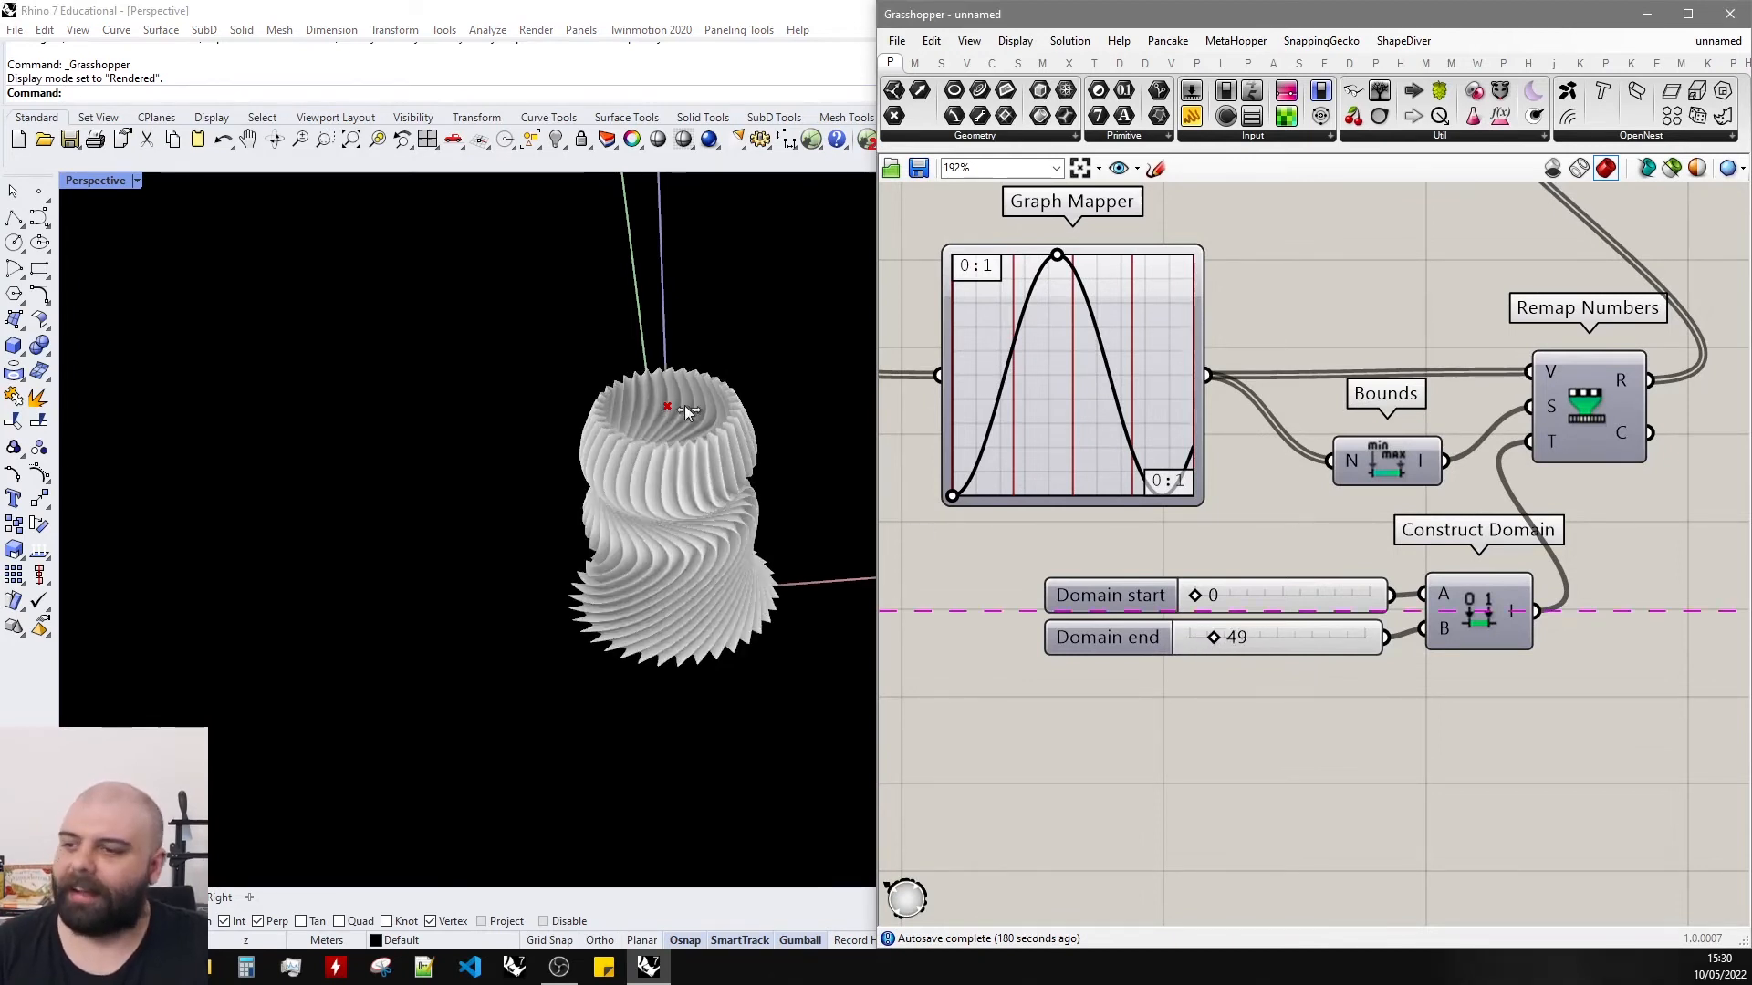
right_click_drag(706, 495, 1160, 592)
scroll(726, 550, "up", 8)
scroll(631, 449, "down", 4)
right_click_drag(631, 449, 693, 412)
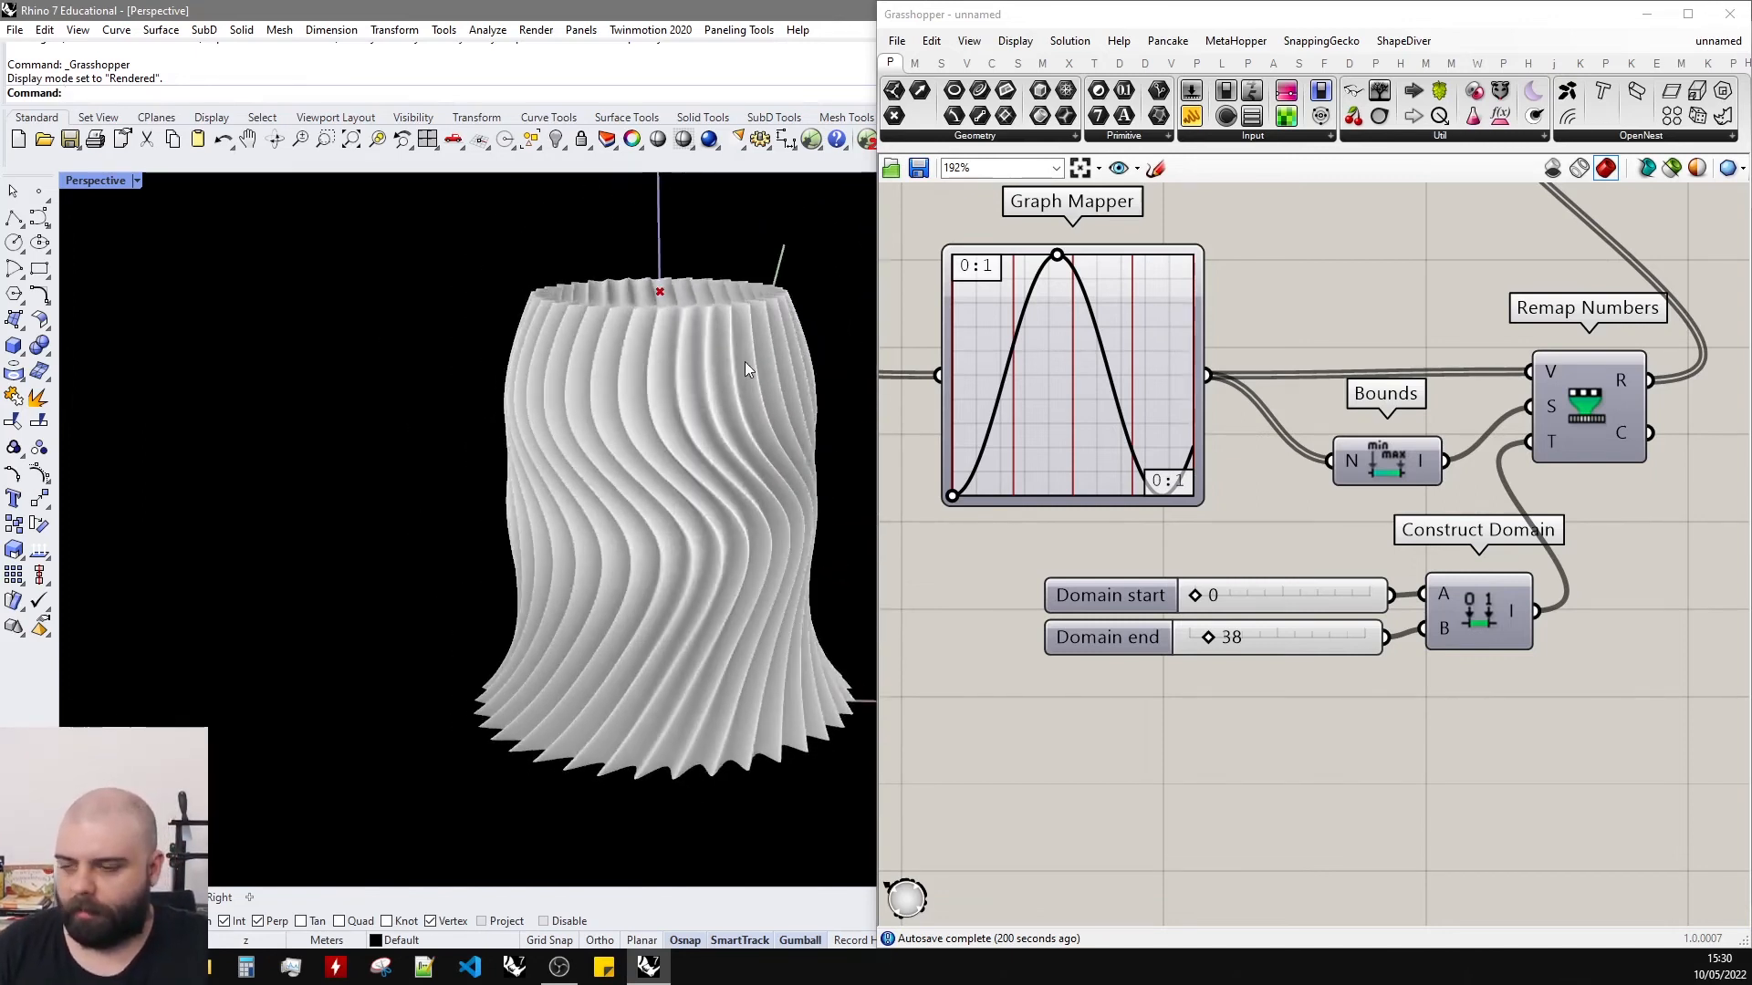
Try a Divide Curve count of 7 and raise the count again for more pleats.
scroll(1049, 630, "down", 6)
scroll(1296, 542, "up", 6)
left_click_drag(1189, 522, 1138, 528)
mouse_move(638, 493)
right_mouse_down()
mouse_move(649, 571)
mouse_move(626, 474)
right_mouse_up()
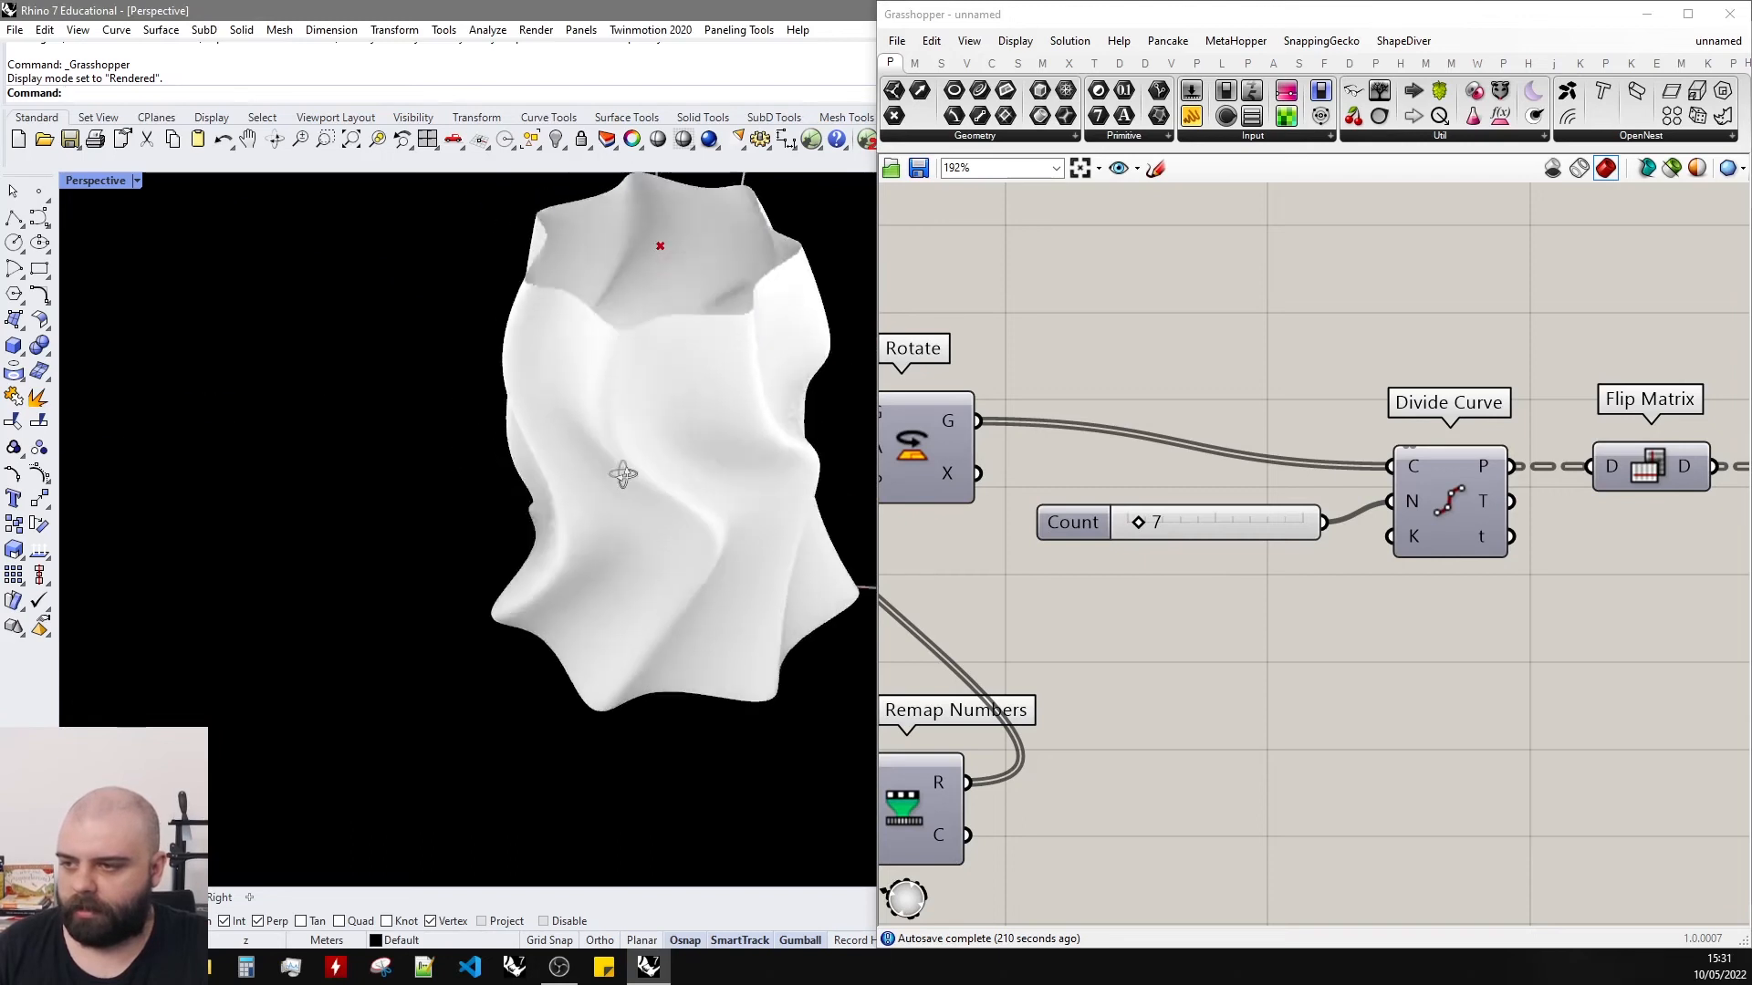
left_click_drag(1136, 522, 1219, 524)
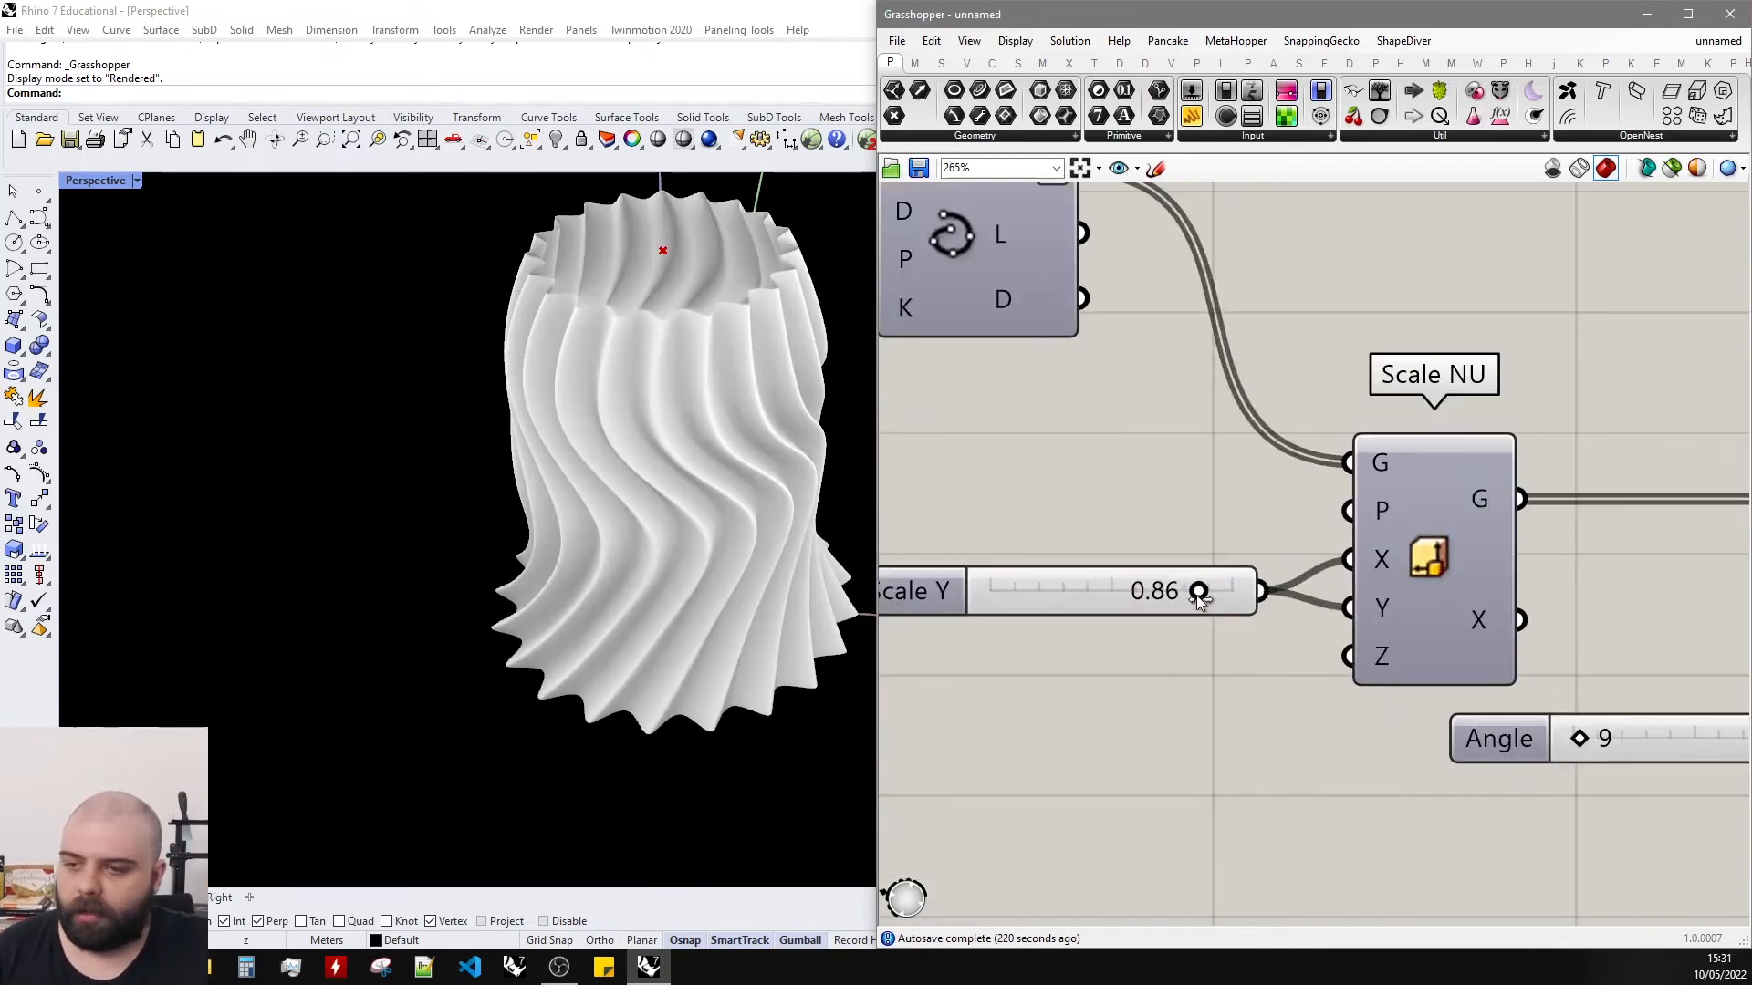
Set the Scale NU slider for X and Y to 0.95 and inspect the shallower pleats.
mouse_move(1198, 595)
left_mouse_down()
mouse_move(1152, 588)
mouse_move(1219, 593)
left_mouse_up()
right_click_drag(677, 474, 741, 467)
scroll(716, 369, "up", 7)
right_click_drag(635, 325, 549, 330)
scroll(584, 338, "down", 5)
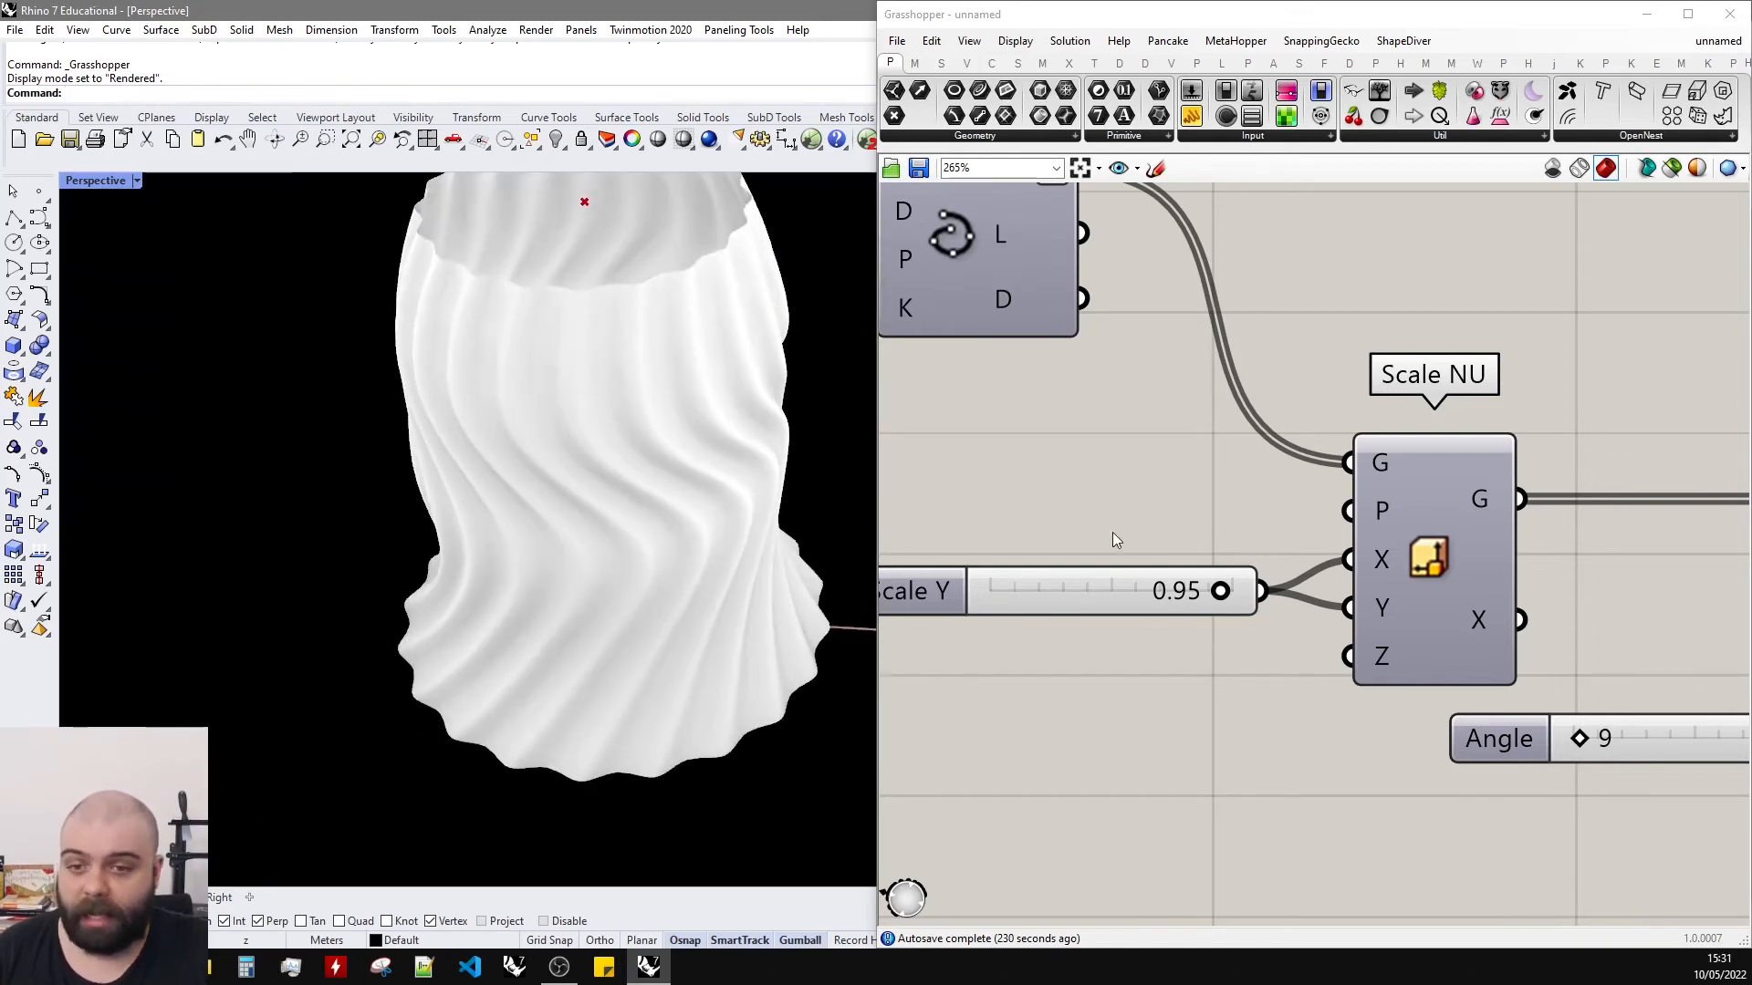
Limit the pleat rotation's Angle slider to a maximum of 30 and set its value to 10.
scroll(1086, 529, "down", 4)
scroll(1257, 585, "up", 5)
left_click_drag(1149, 649, 1100, 651)
double_click(1100, 651)
double_click(1134, 698)
type("30")
key("Return")
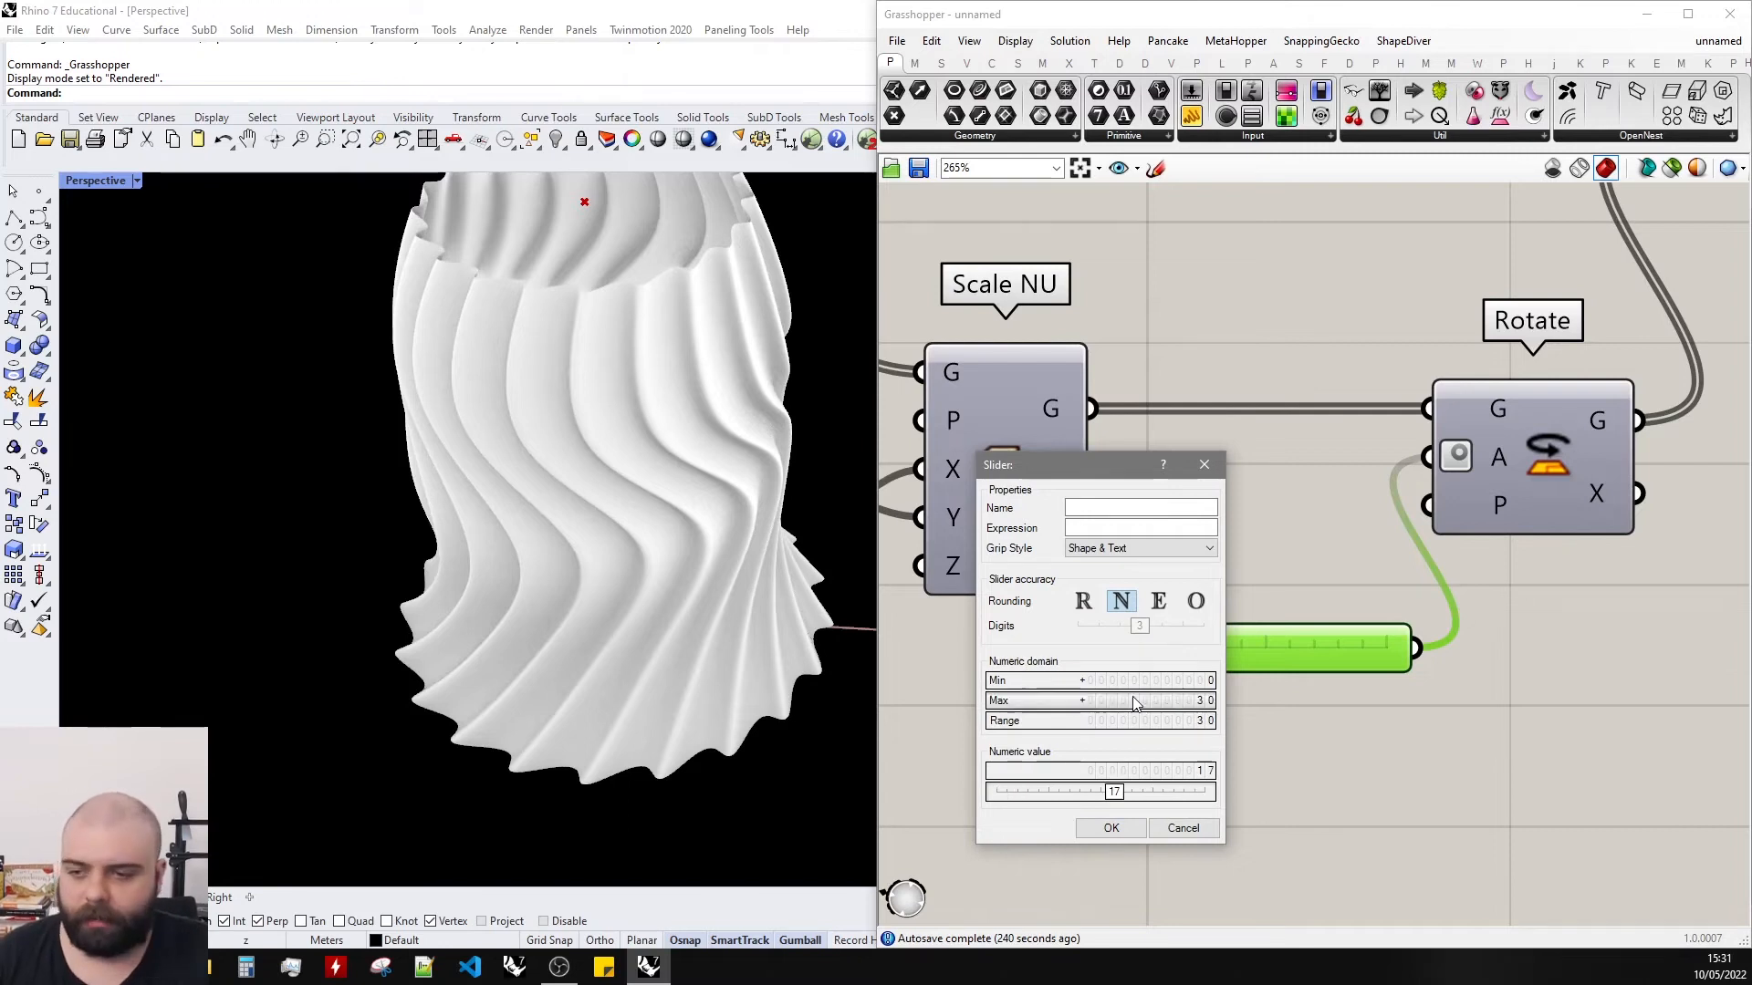
left_click(1115, 827)
left_click_drag(1281, 647, 1225, 645)
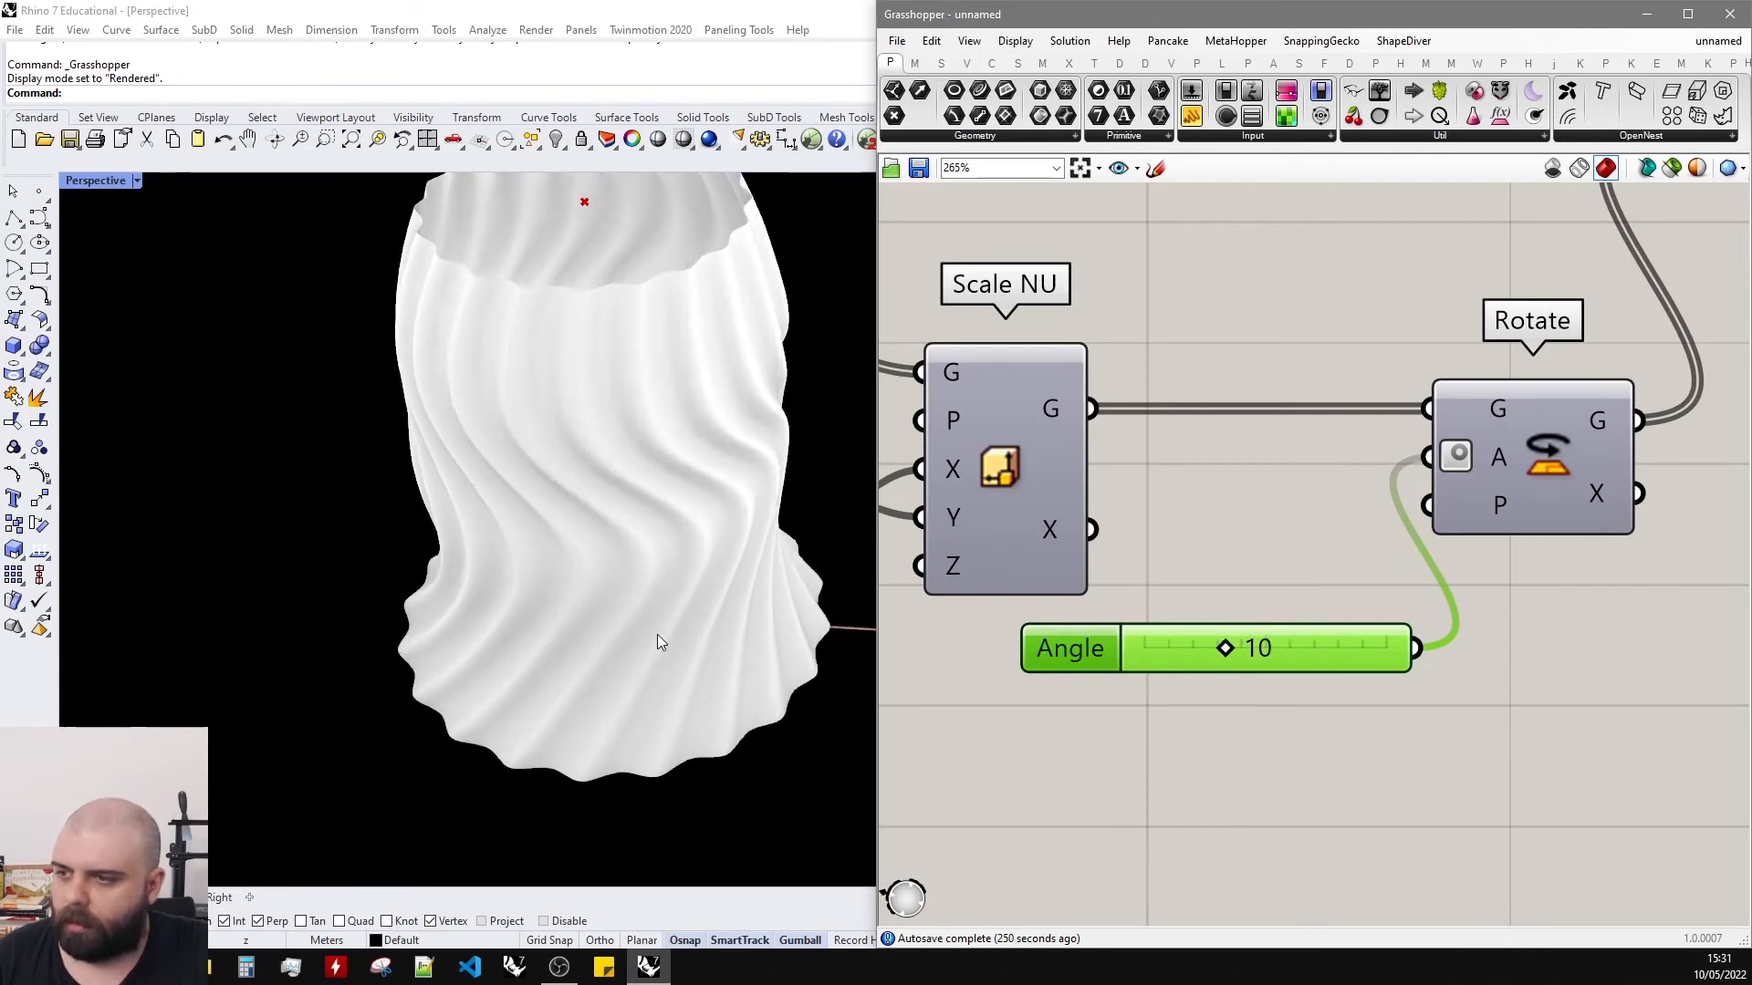
Examine the twisted vase's overall form and its thin rim from several angles.
scroll(661, 641, "down", 3)
scroll(1363, 478, "down", 6)
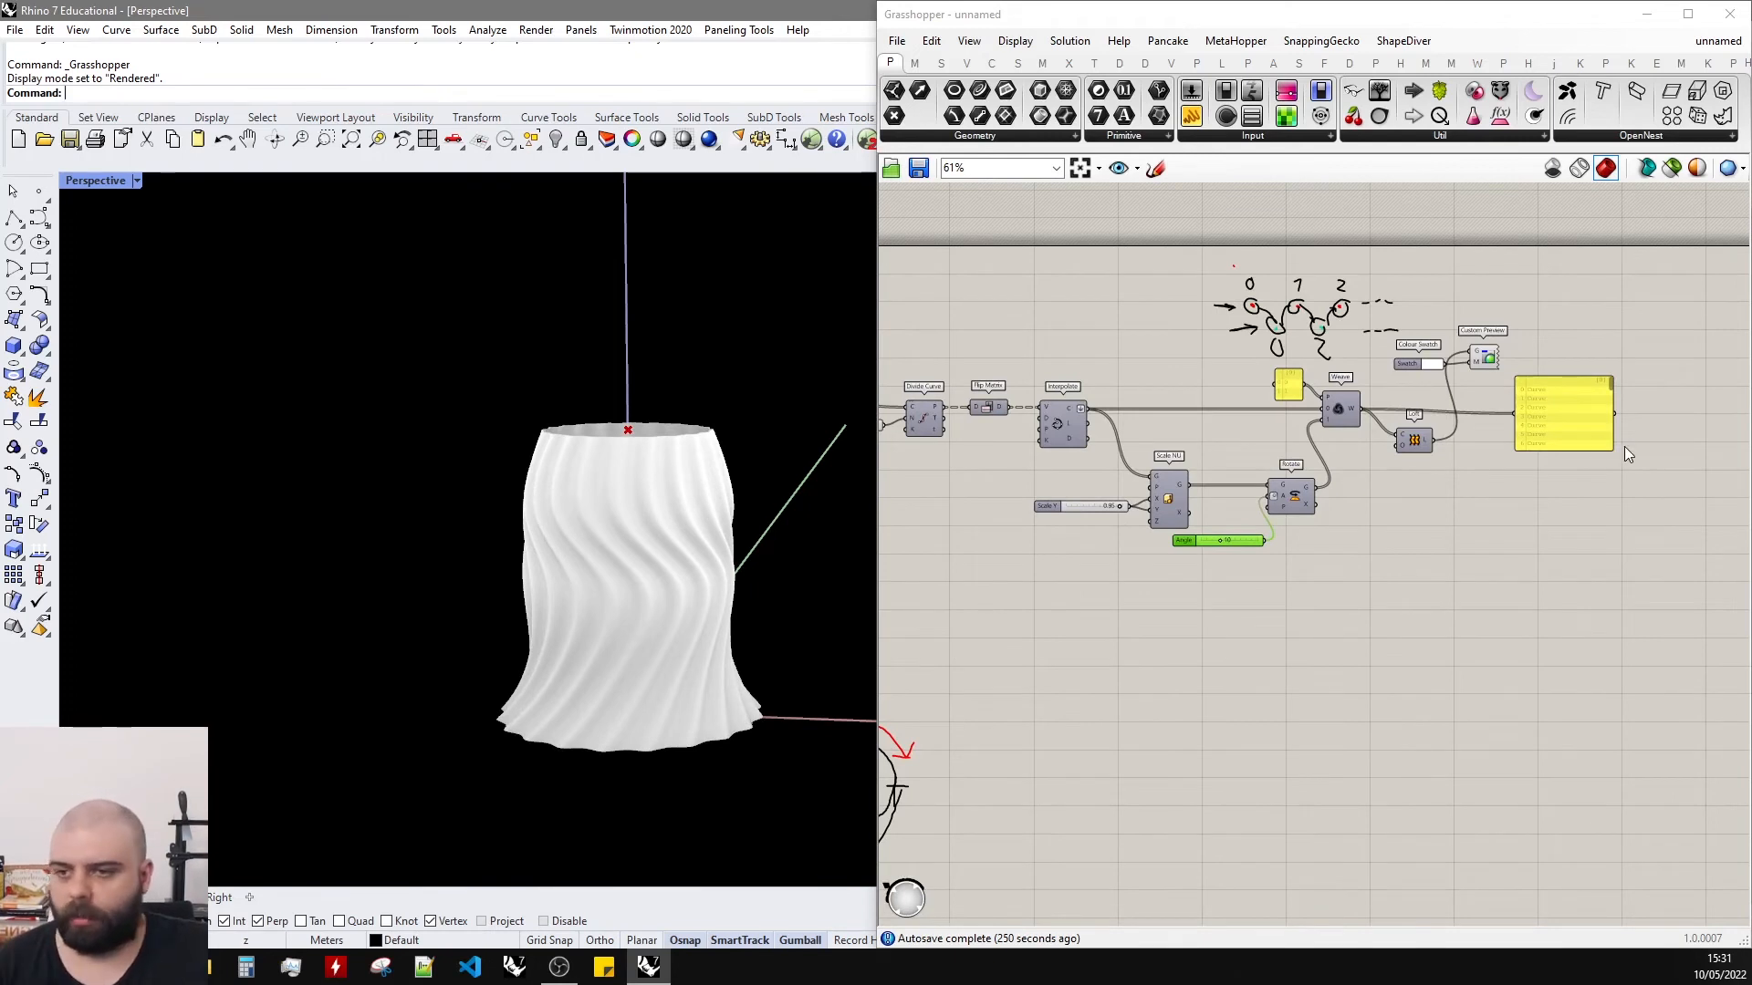
scroll(1624, 447, "down", 2)
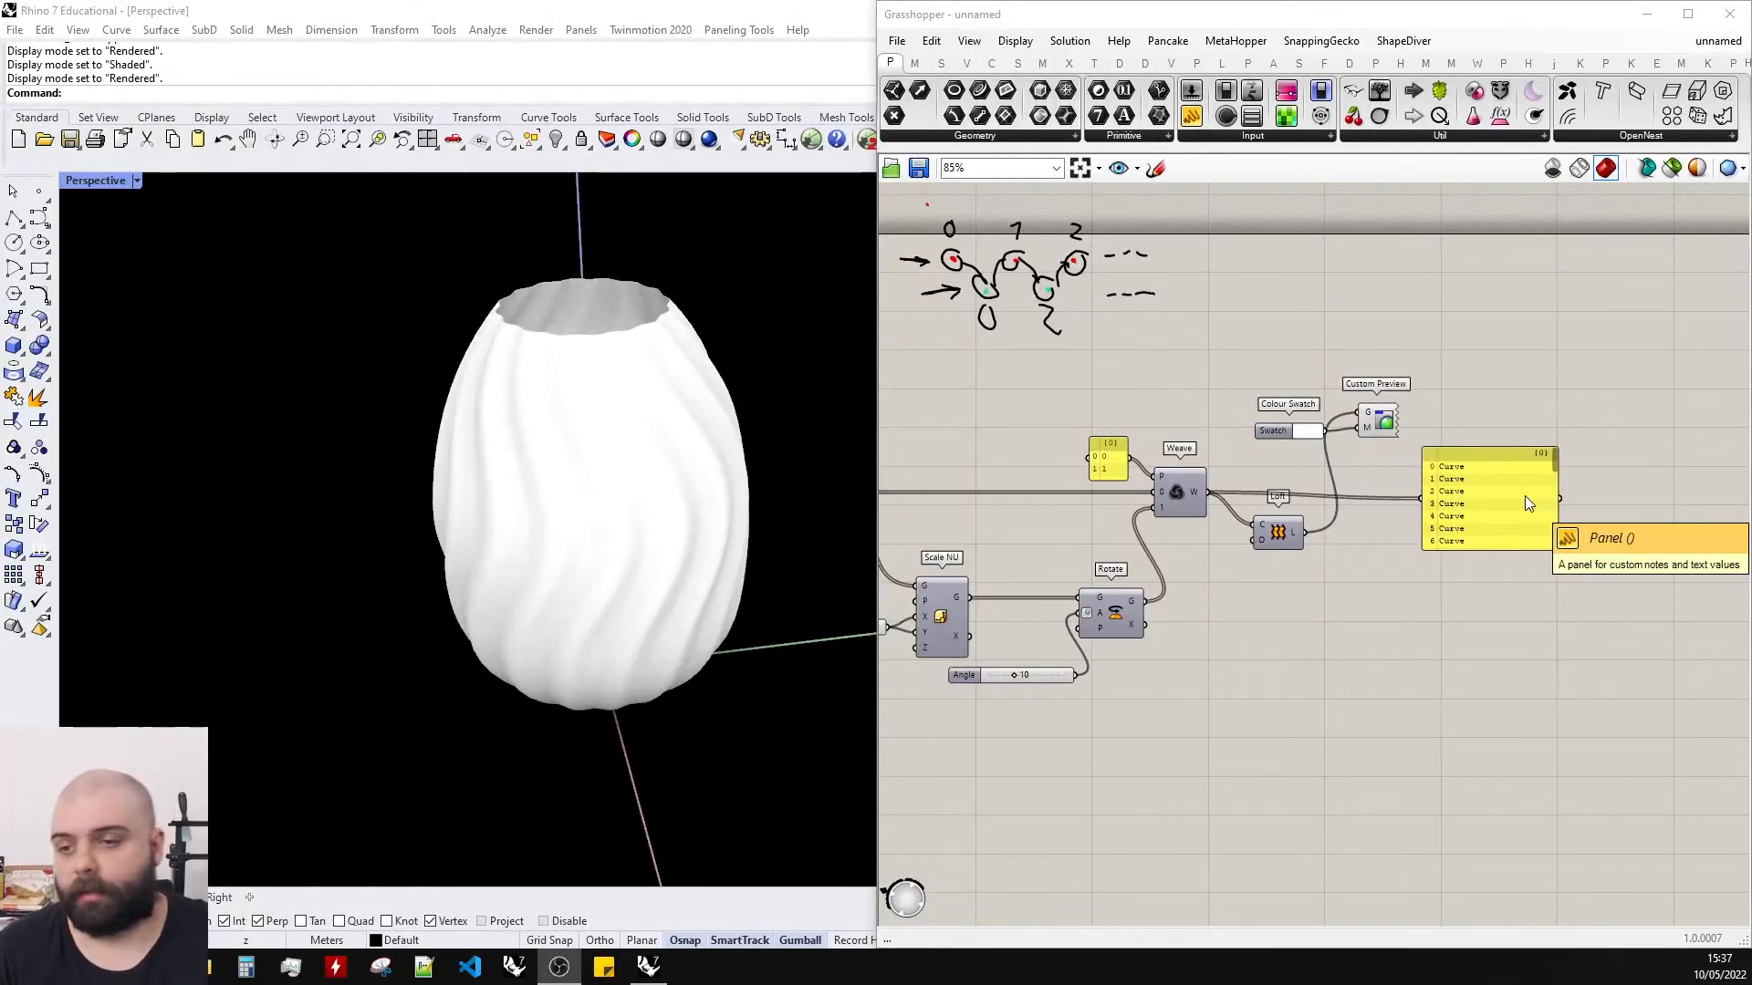
right_click_drag(693, 403, 701, 283)
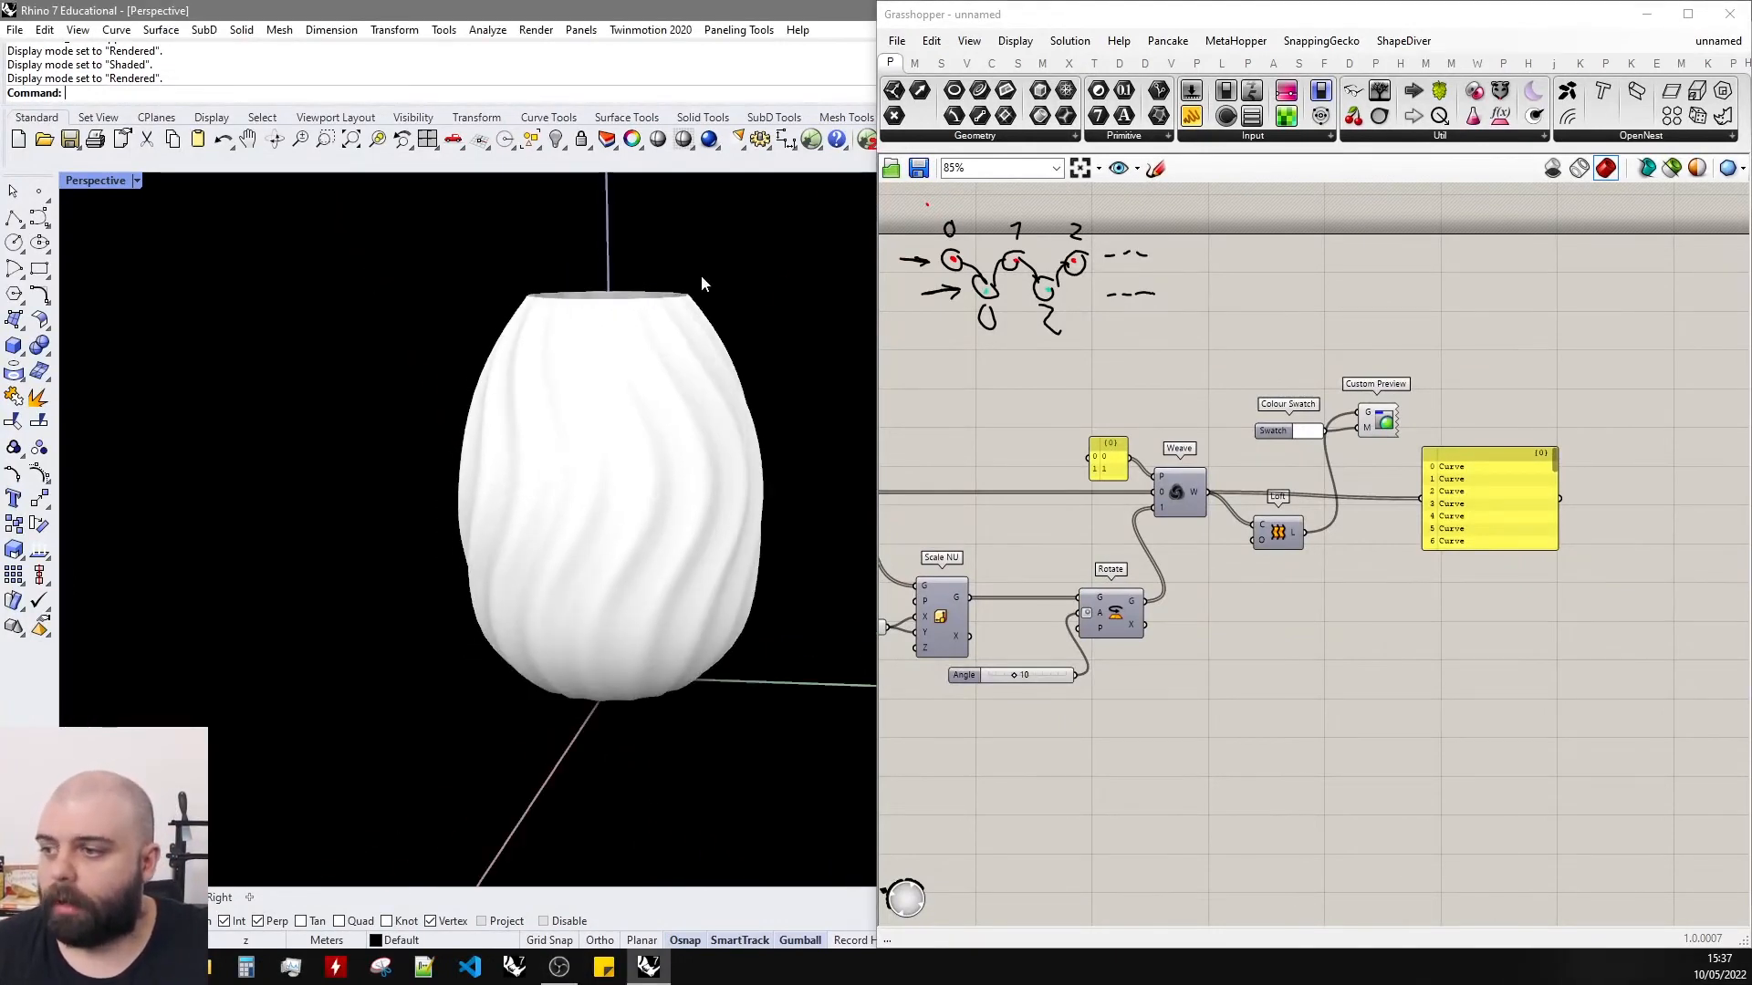
left_click_drag(413, 261, 830, 770)
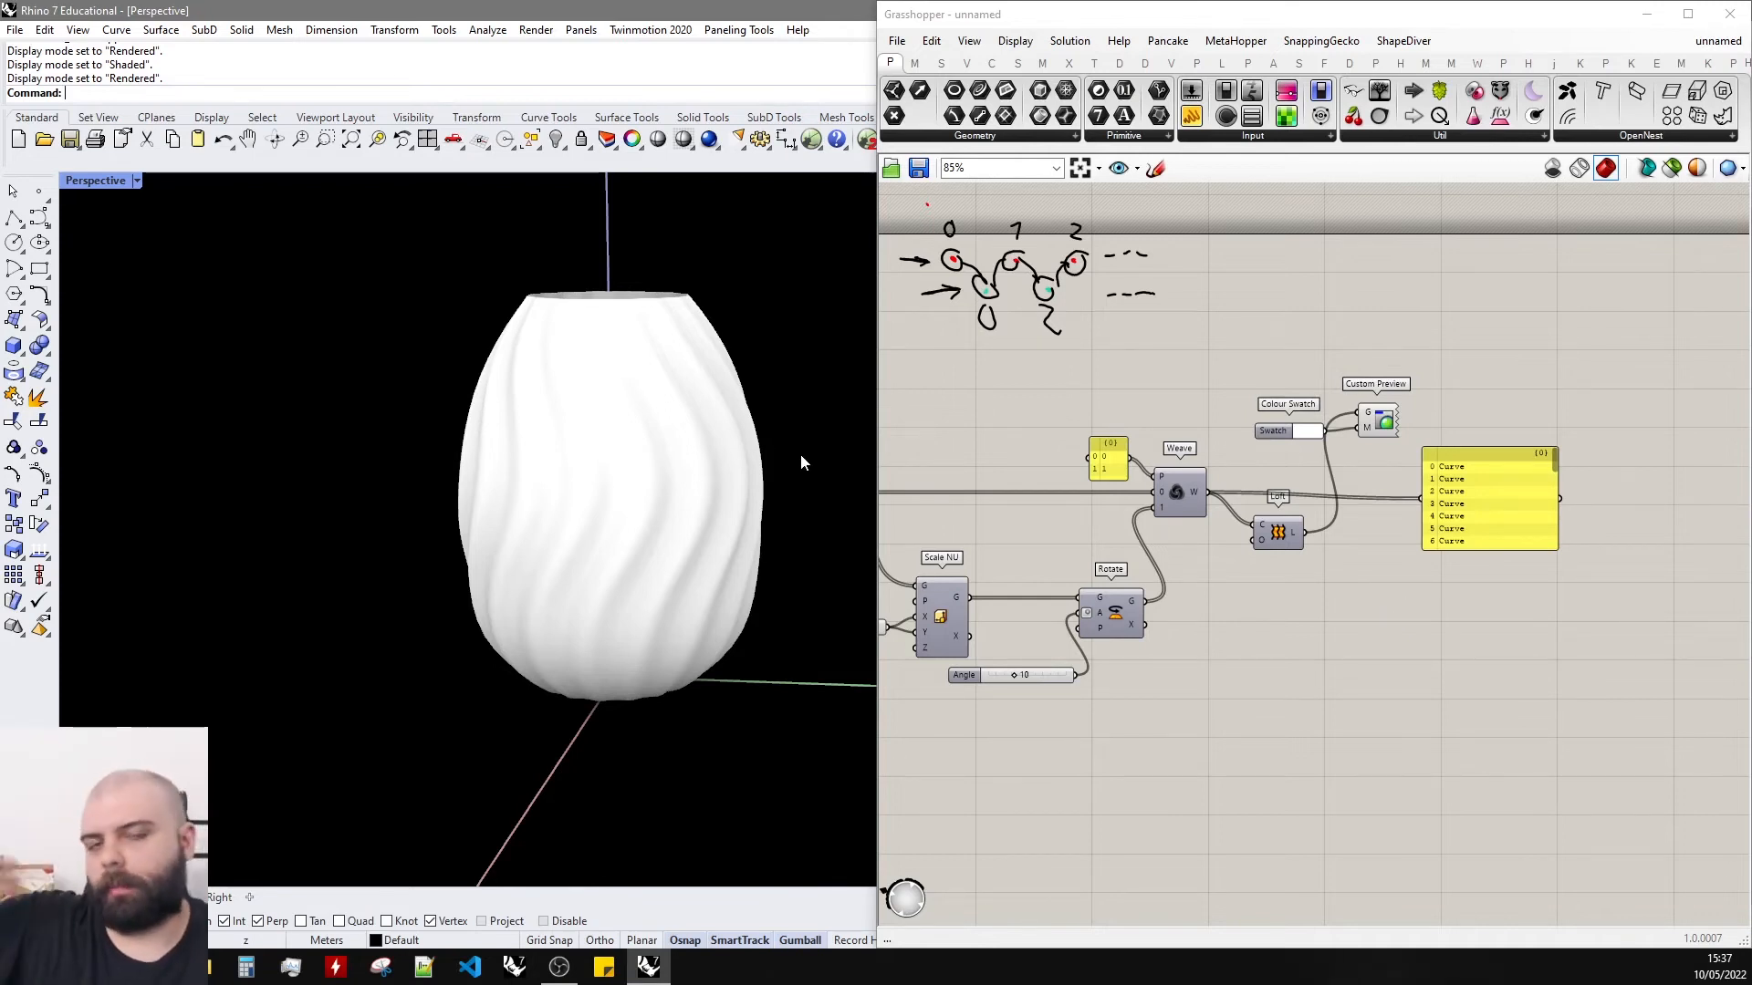
right_click_drag(644, 333, 665, 444)
scroll(665, 306, "up", 10)
right_click_drag(671, 354, 687, 334)
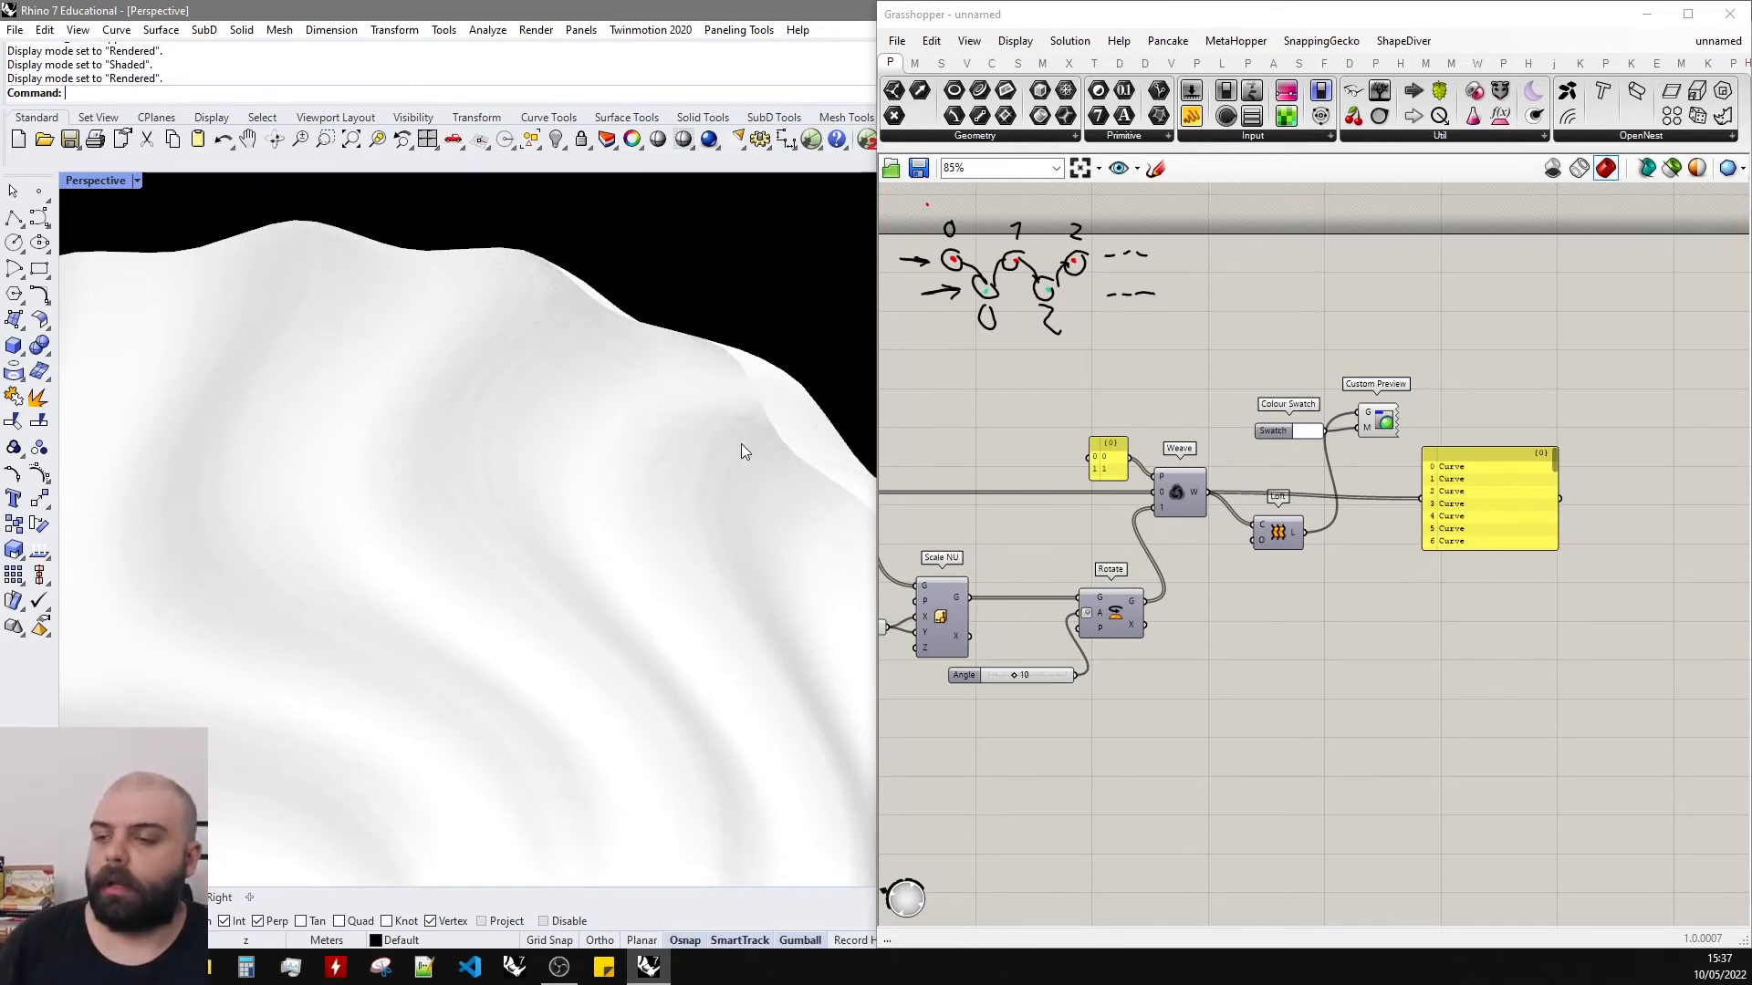
Switch the Perspective viewport to the Shaded display mode.
left_click(101, 180)
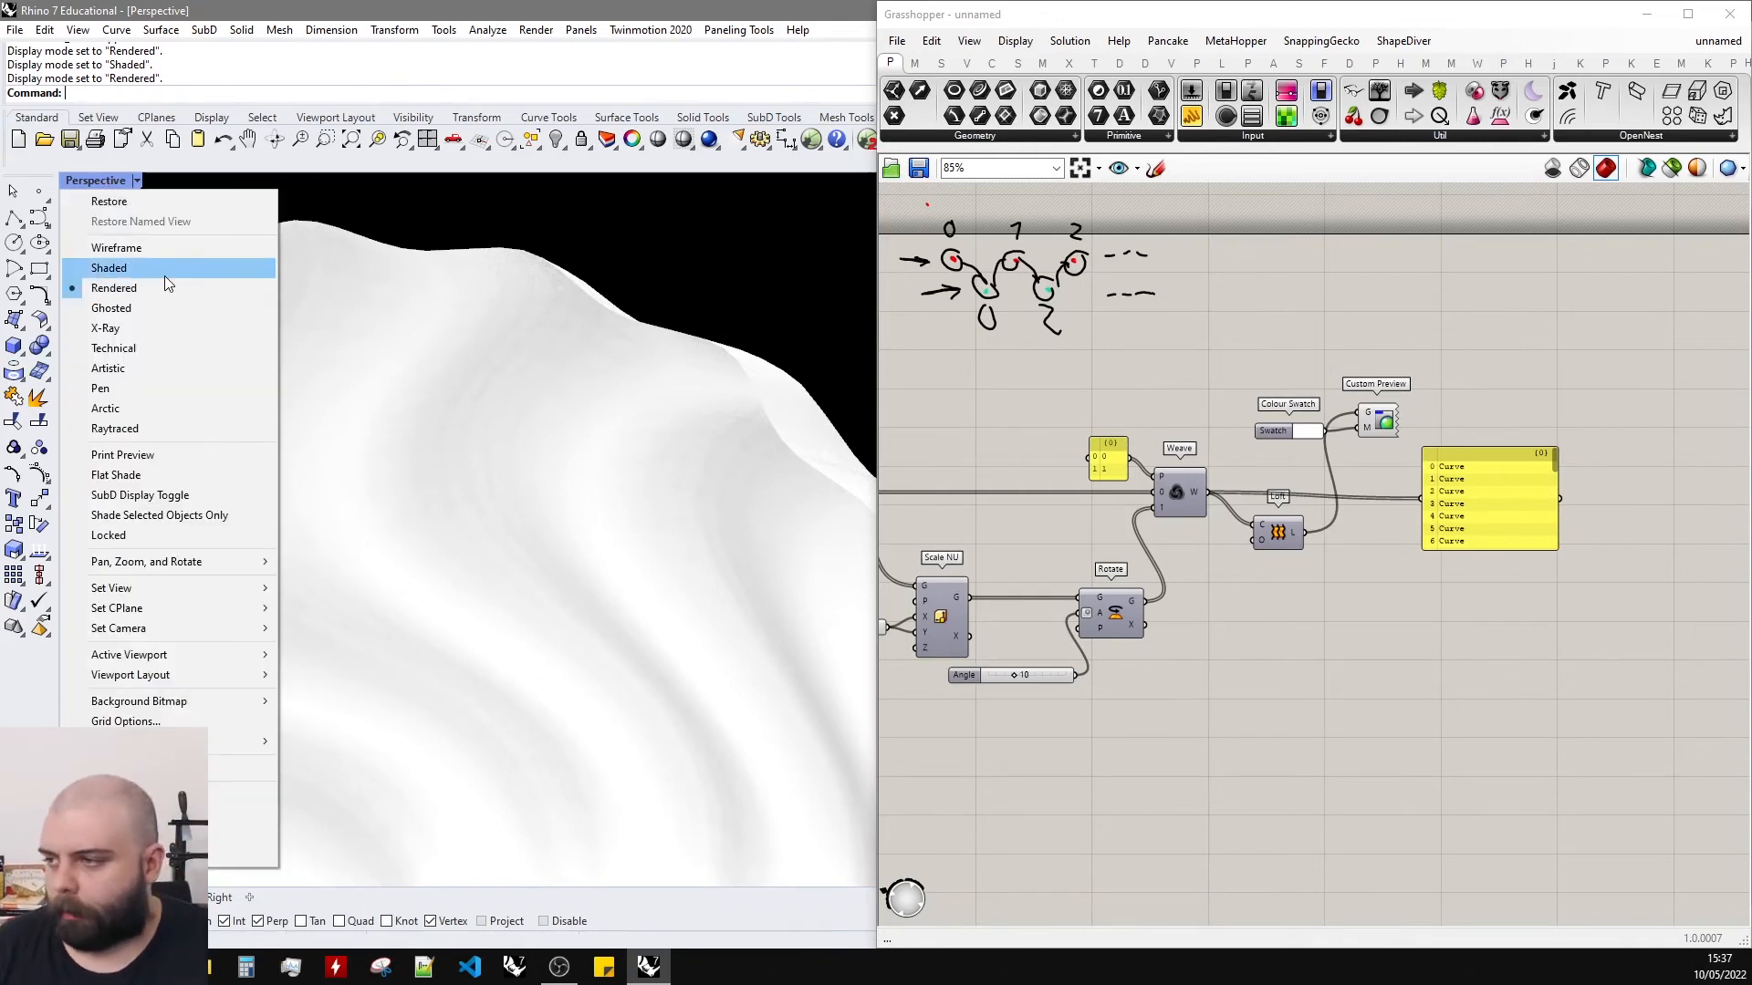
left_click(137, 265)
scroll(1210, 426, "down", 4)
scroll(1241, 448, "up", 2)
Add a Shell Polysurface component and place it in the empty canvas area below the curve list panel.
double_click(1279, 493)
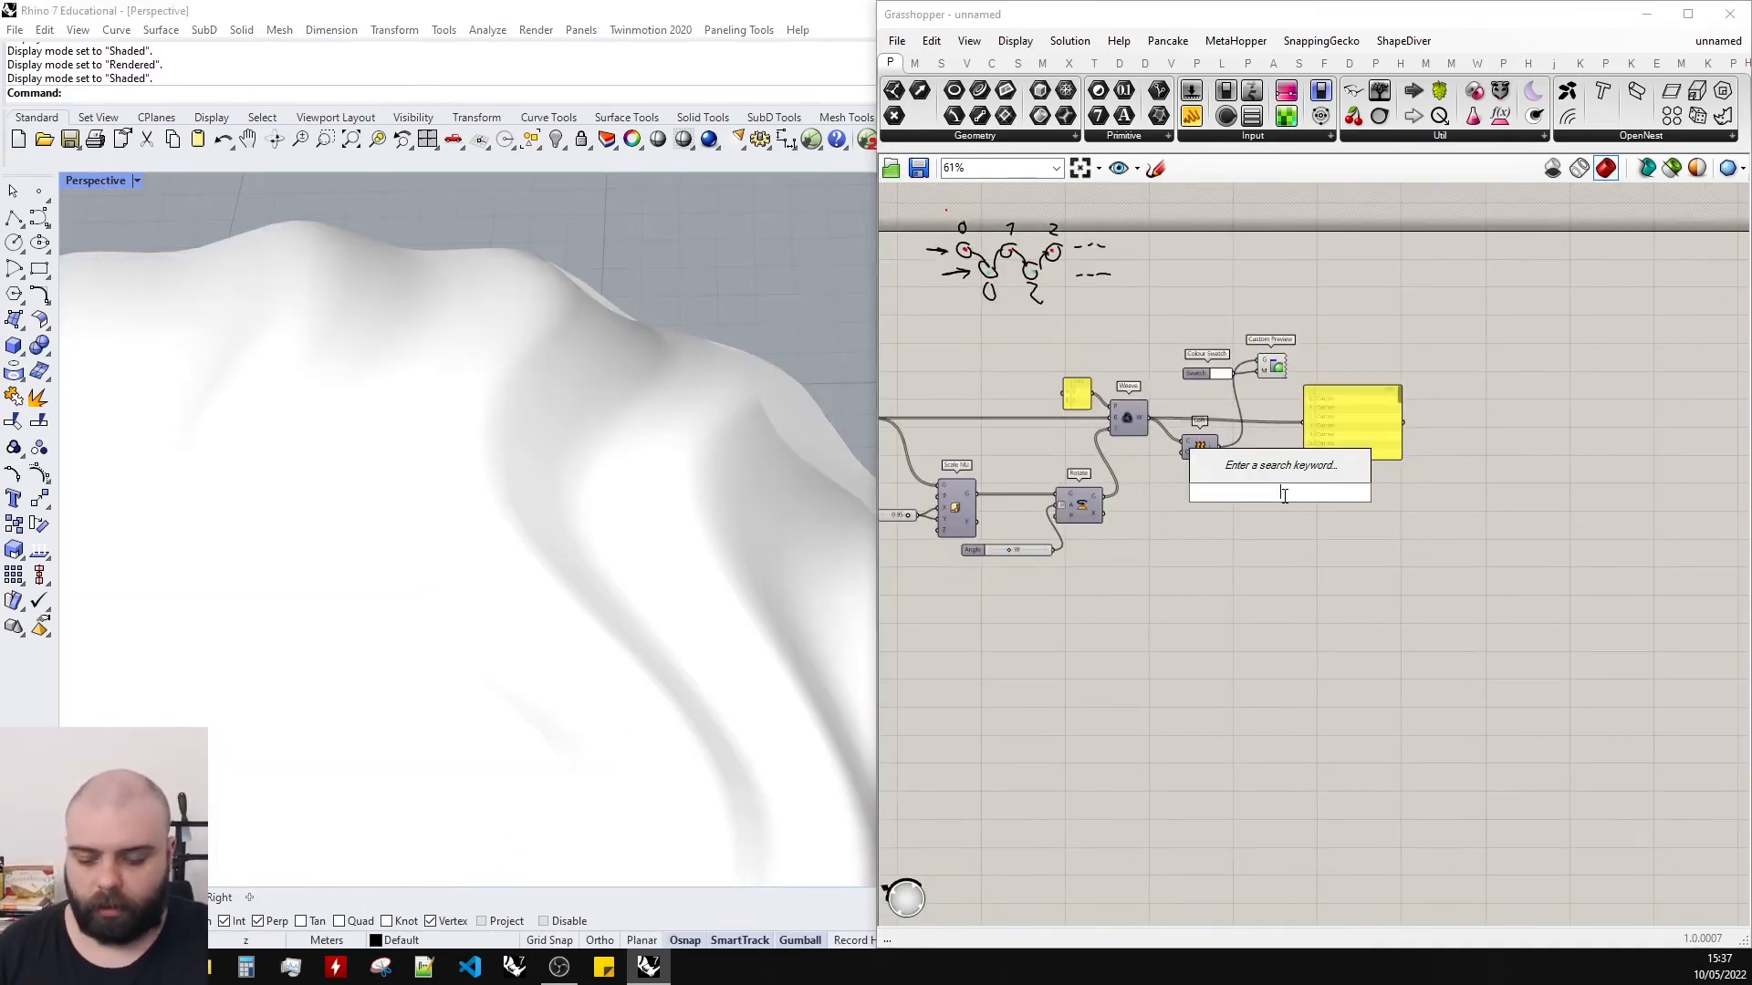
type("shell")
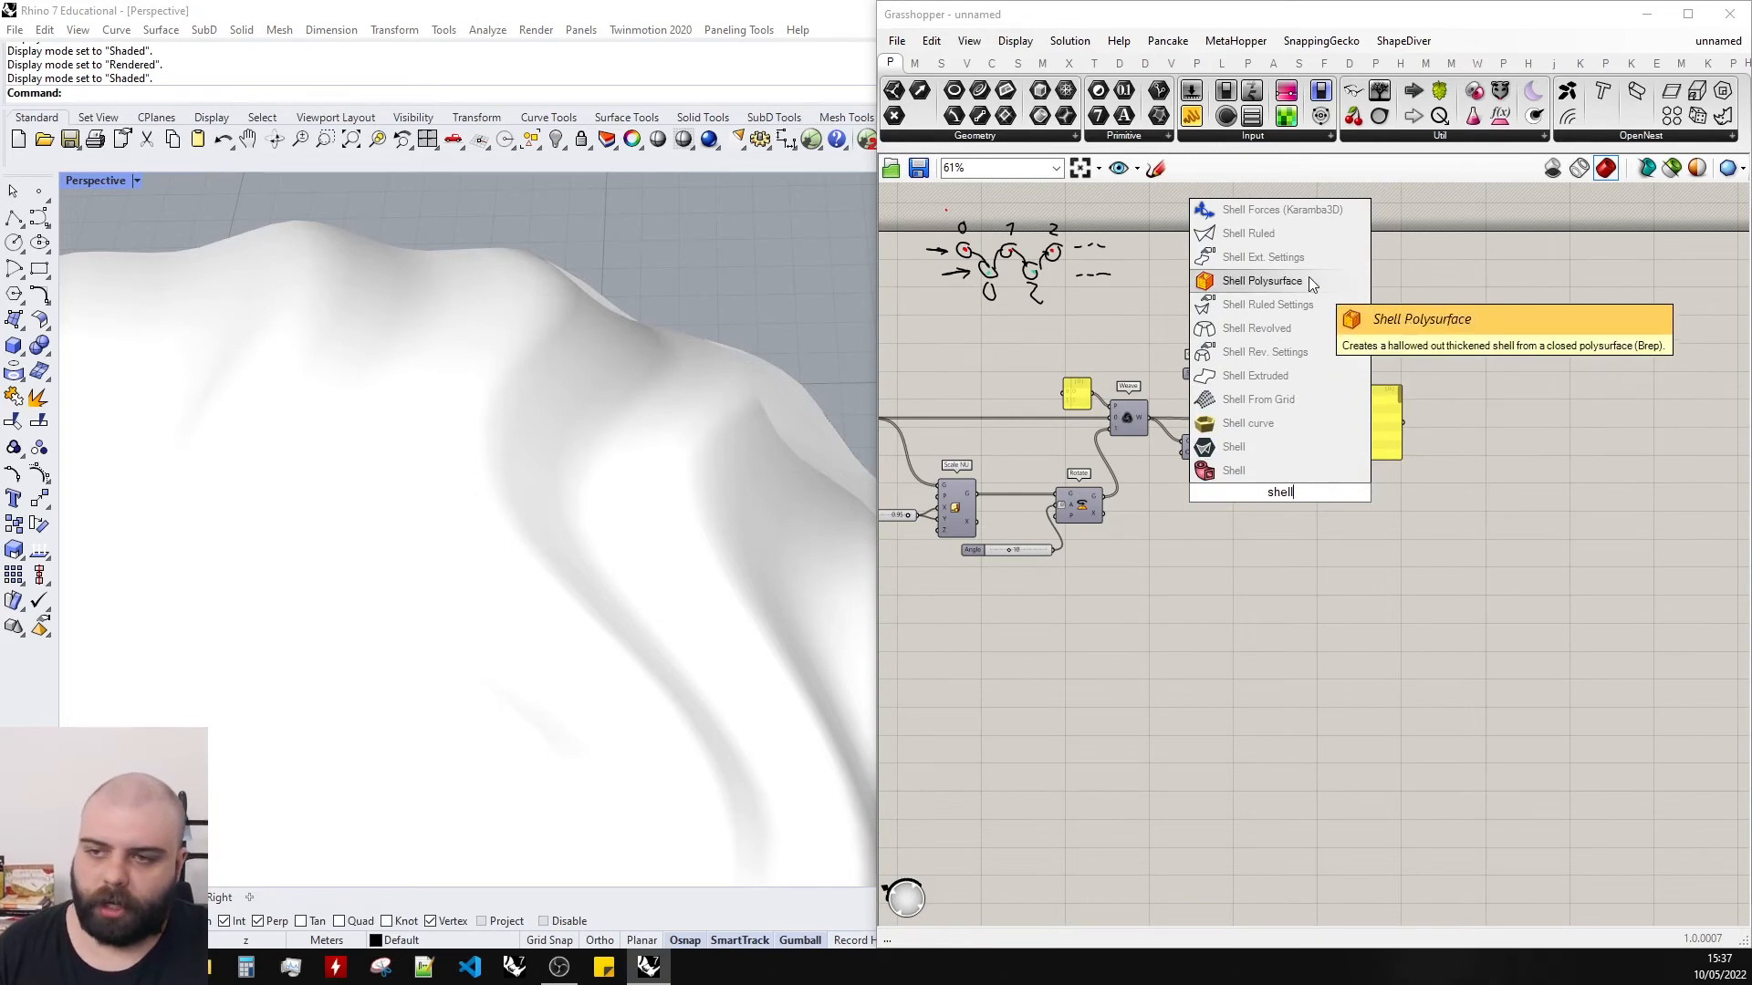
left_click(1262, 280)
scroll(1284, 517, "up", 4)
left_click_drag(1285, 516, 1499, 621)
left_click(1456, 429)
scroll(694, 354, "down", 5)
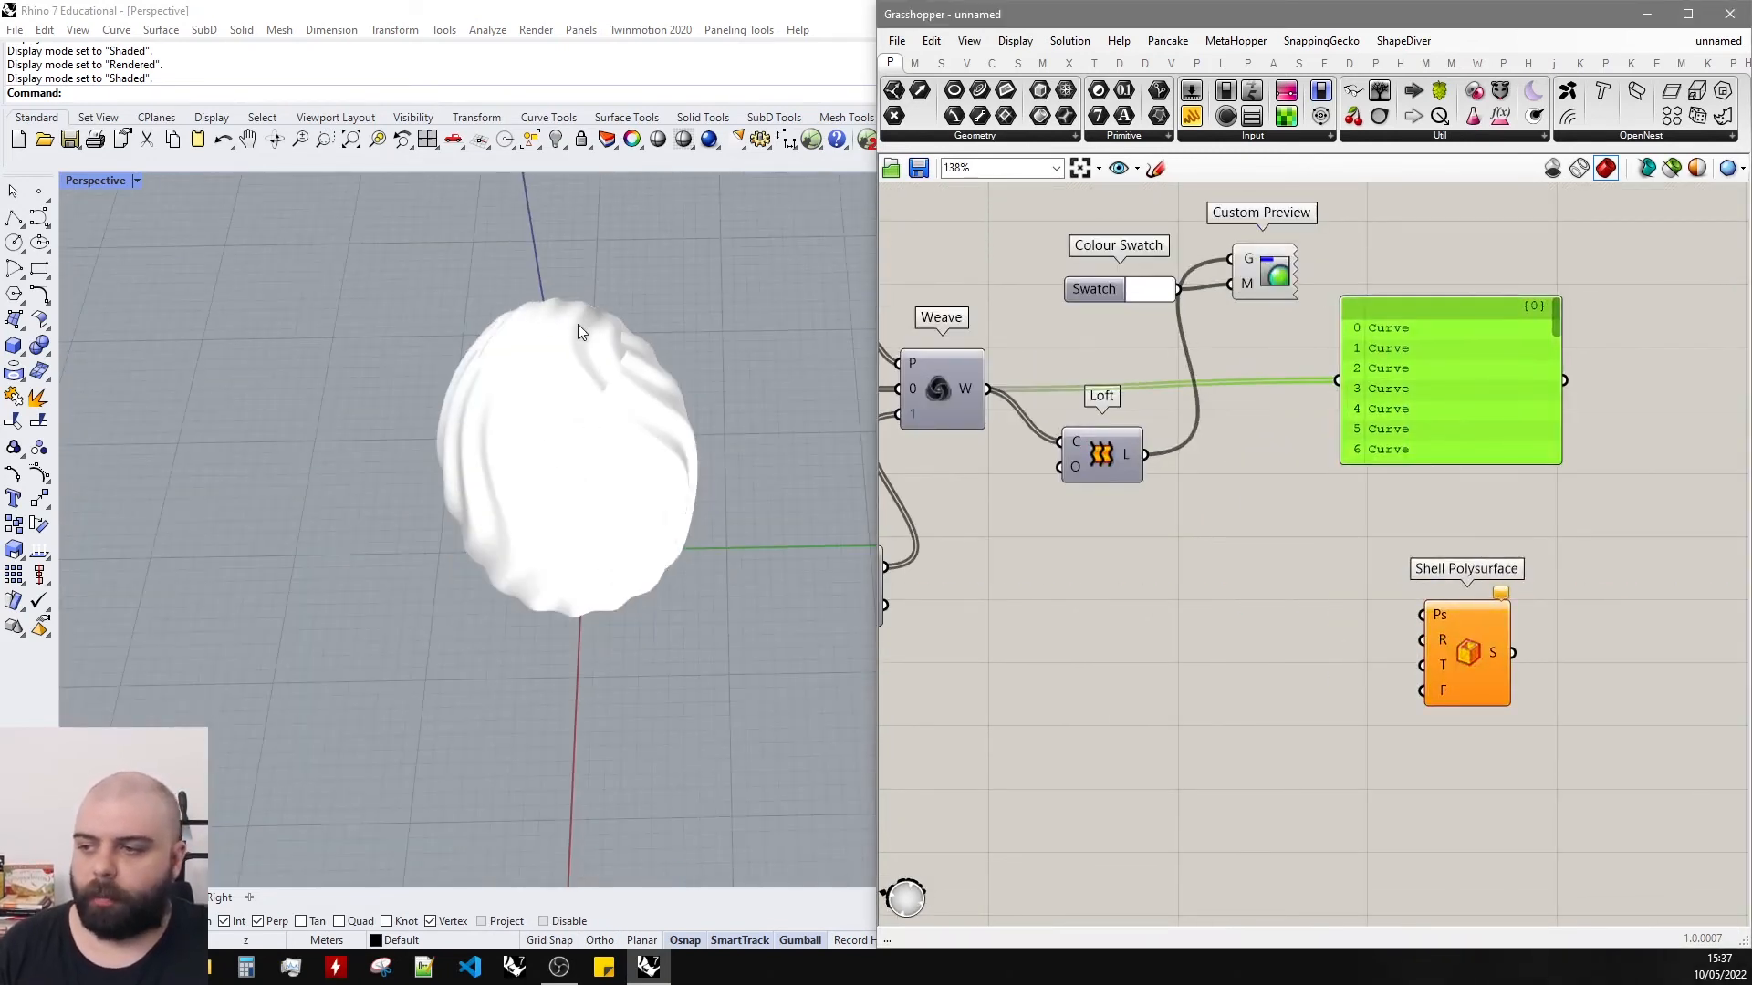
Disable the Custom Preview and its Colour Swatch, and turn on the preview of the Loft component.
scroll(1334, 343, "down", 3)
left_click_drag(1303, 342, 1130, 244)
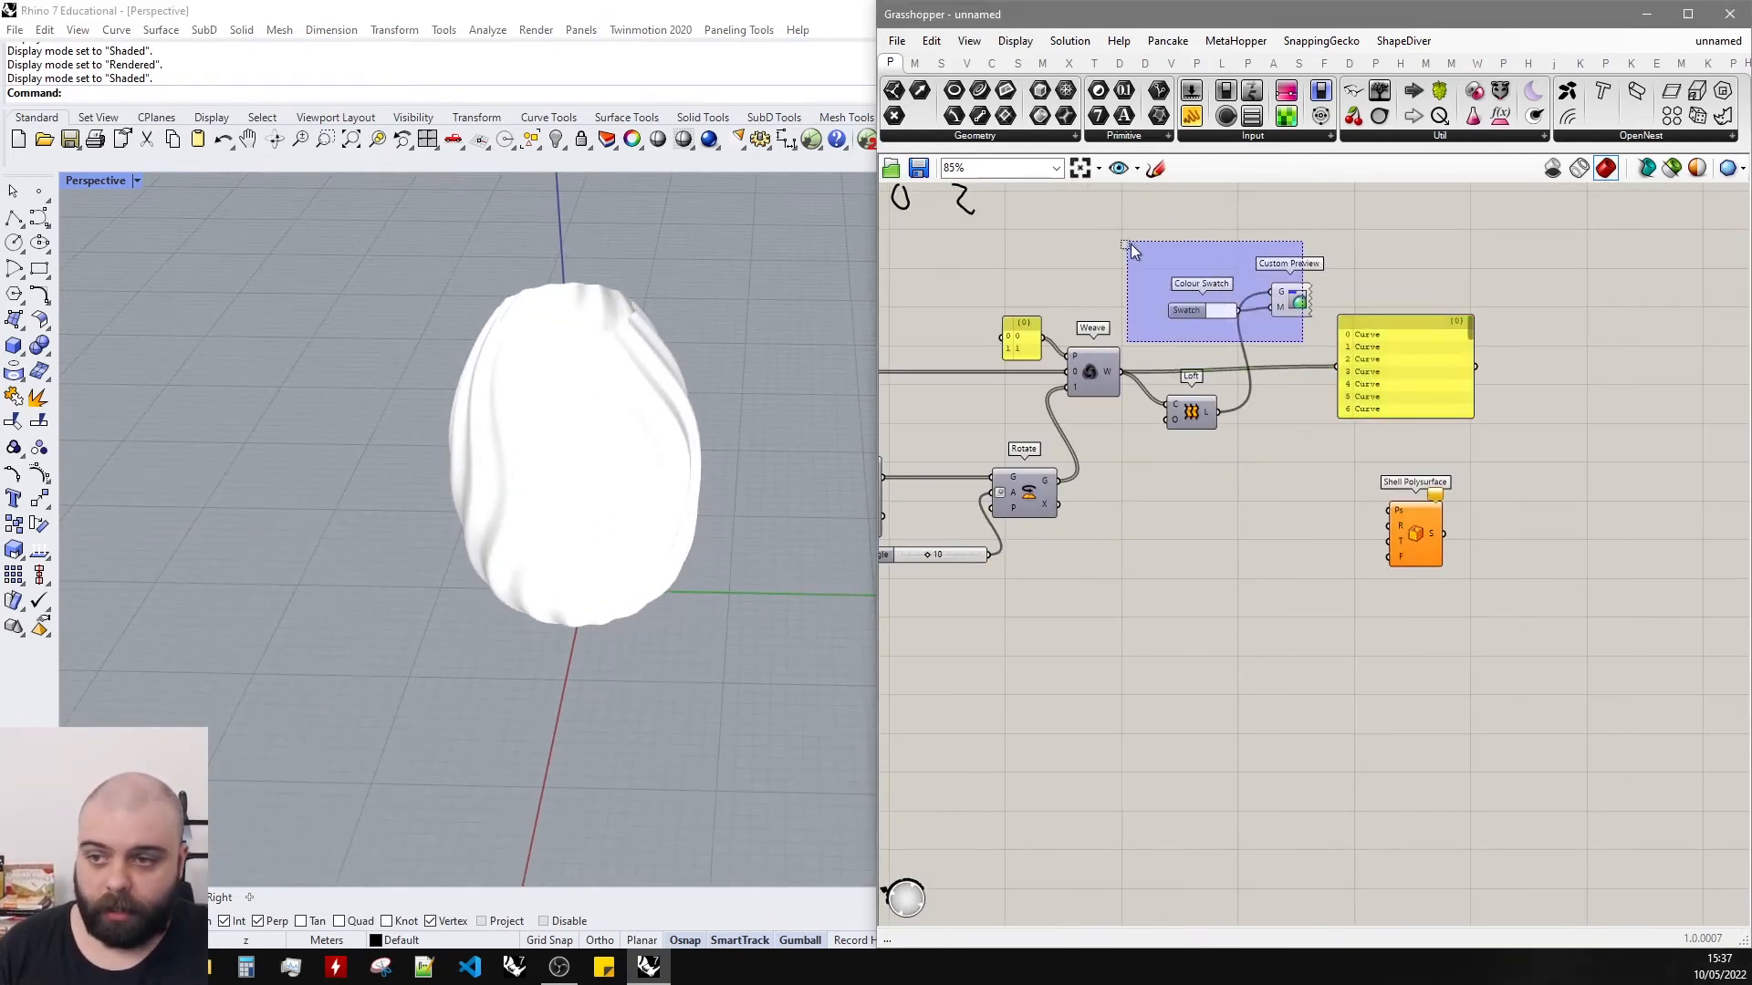
middle_click(1174, 251)
left_click(1238, 250)
scroll(1261, 391, "up", 3)
left_click(1261, 390)
left_click(1173, 430)
middle_click(1172, 429)
left_click(1206, 400)
left_click(1010, 467)
scroll(329, 381, "down", 4)
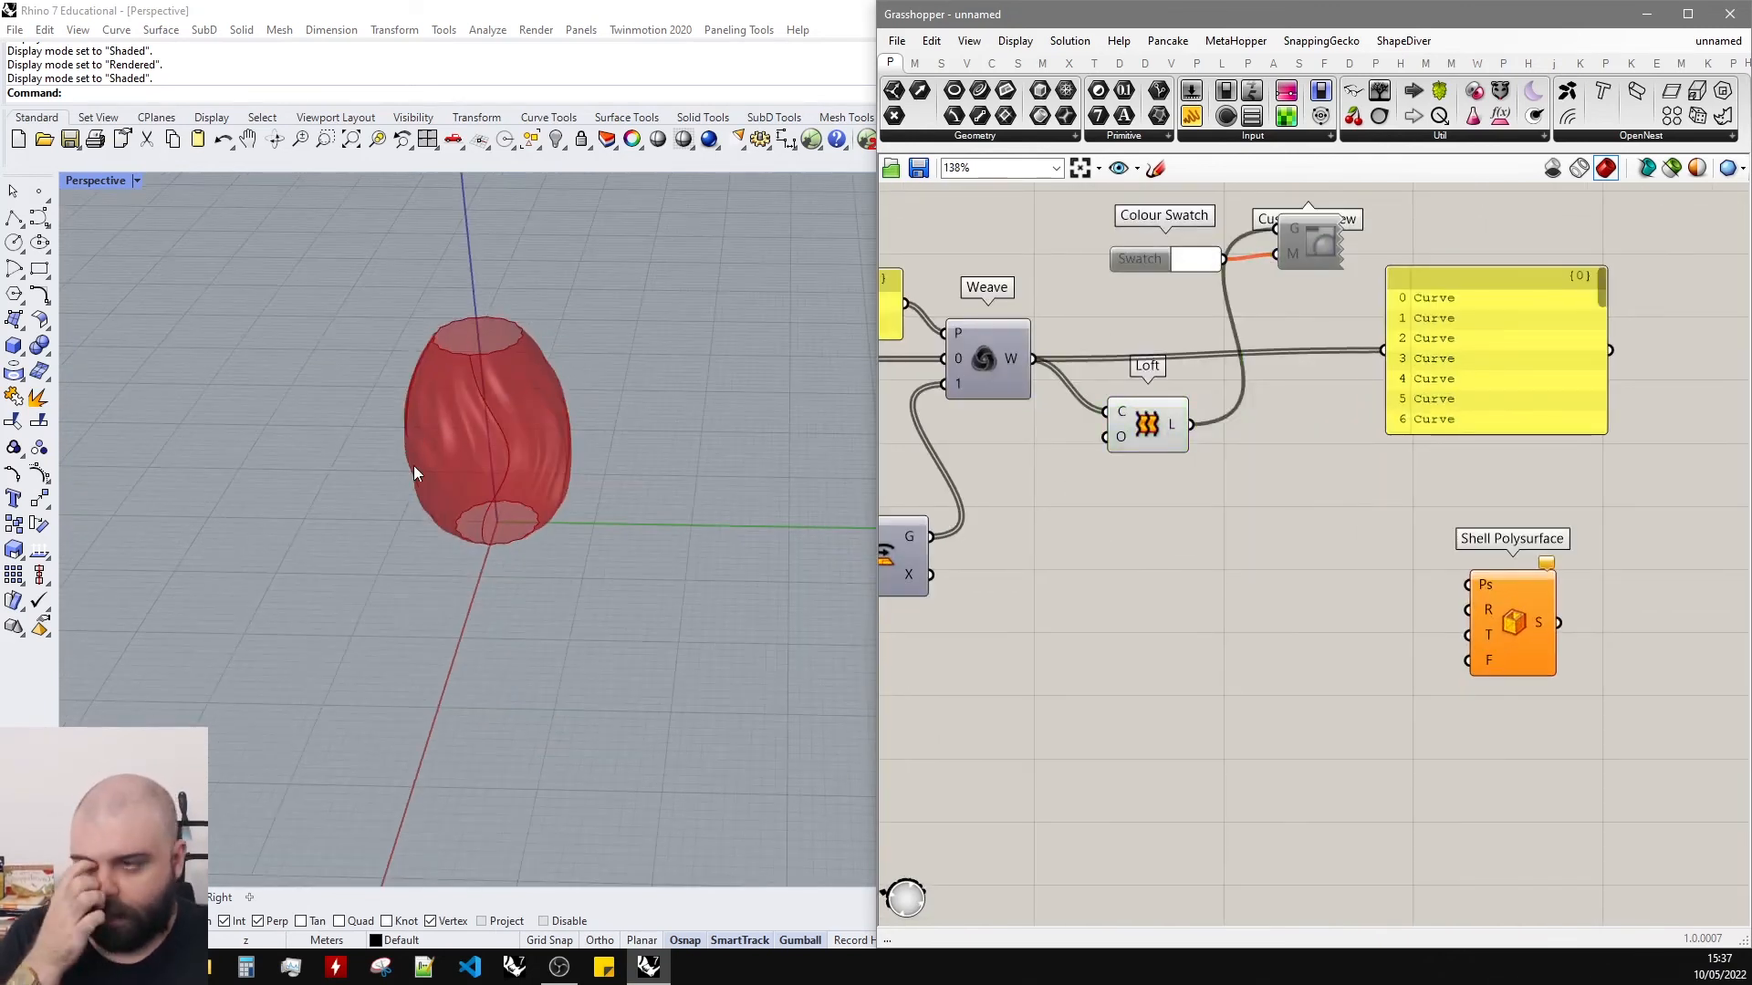
Draw a solid box in Rhino beside the vase as a test object for shelling.
left_click(14, 345)
scroll(259, 469, "down", 4)
scroll(497, 593, "up", 4)
left_click(457, 593)
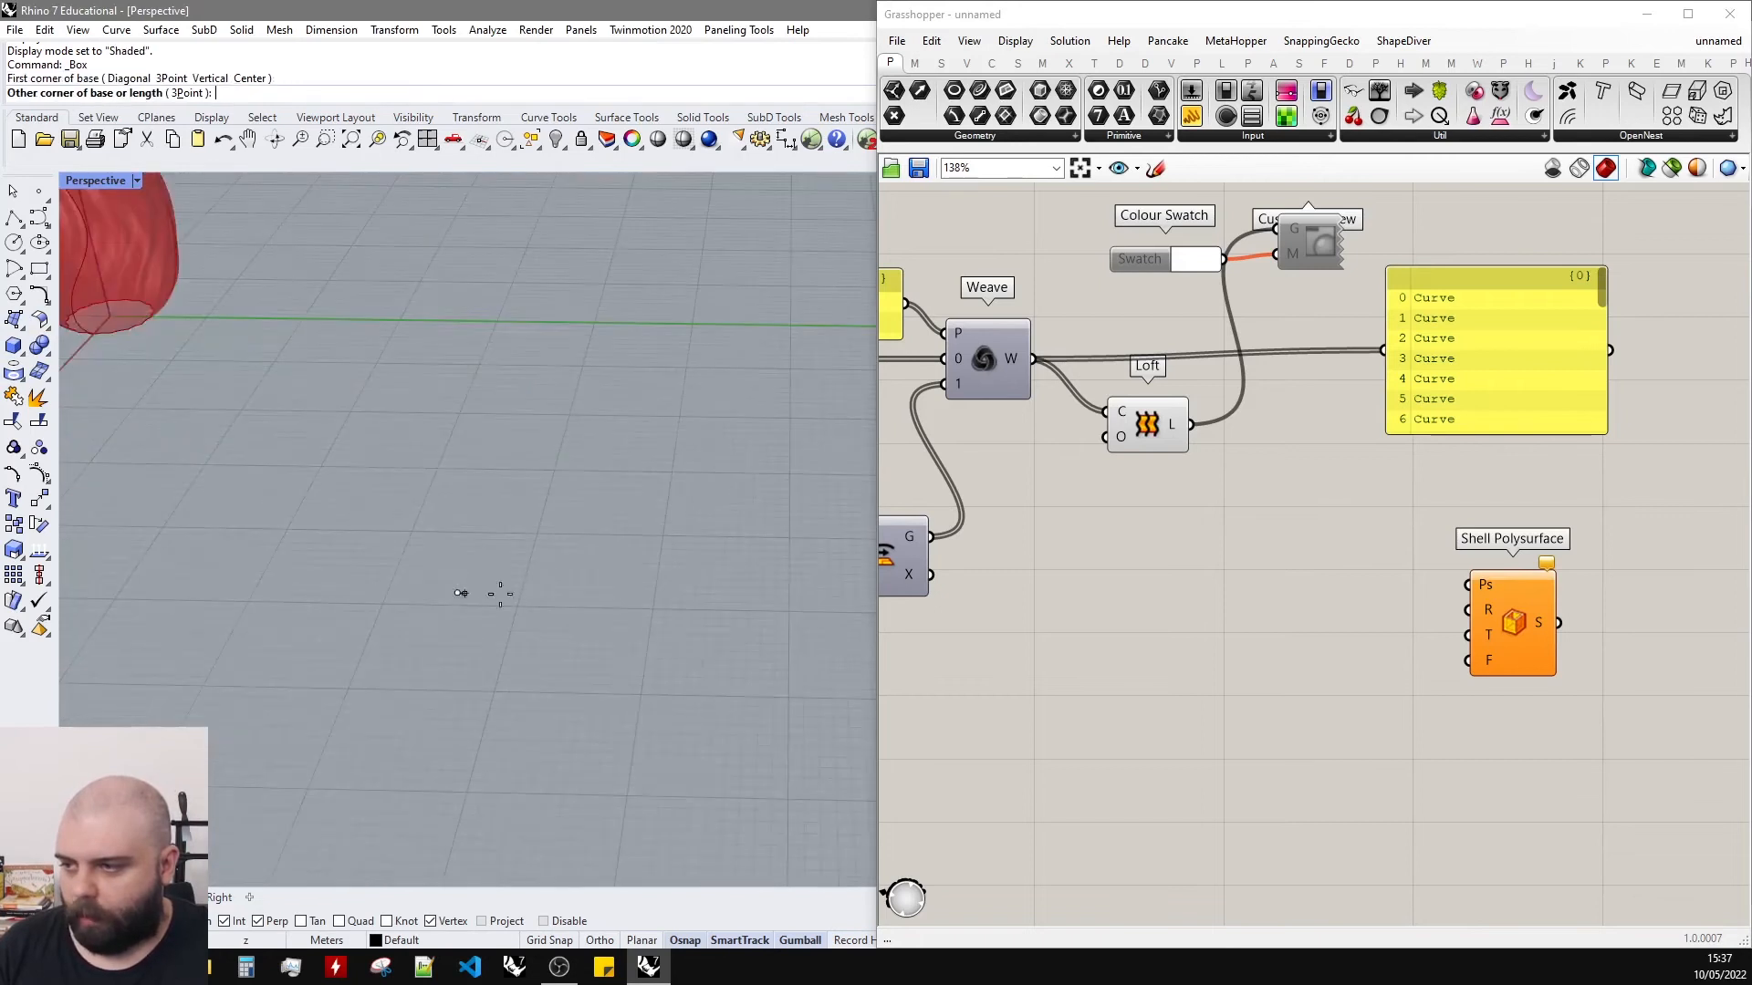
left_click(728, 465)
left_click(692, 436)
key("Escape")
key("Escape")
Add a Brep parameter in Grasshopper and reference the Rhino box in it.
double_click(1092, 628)
type("brep")
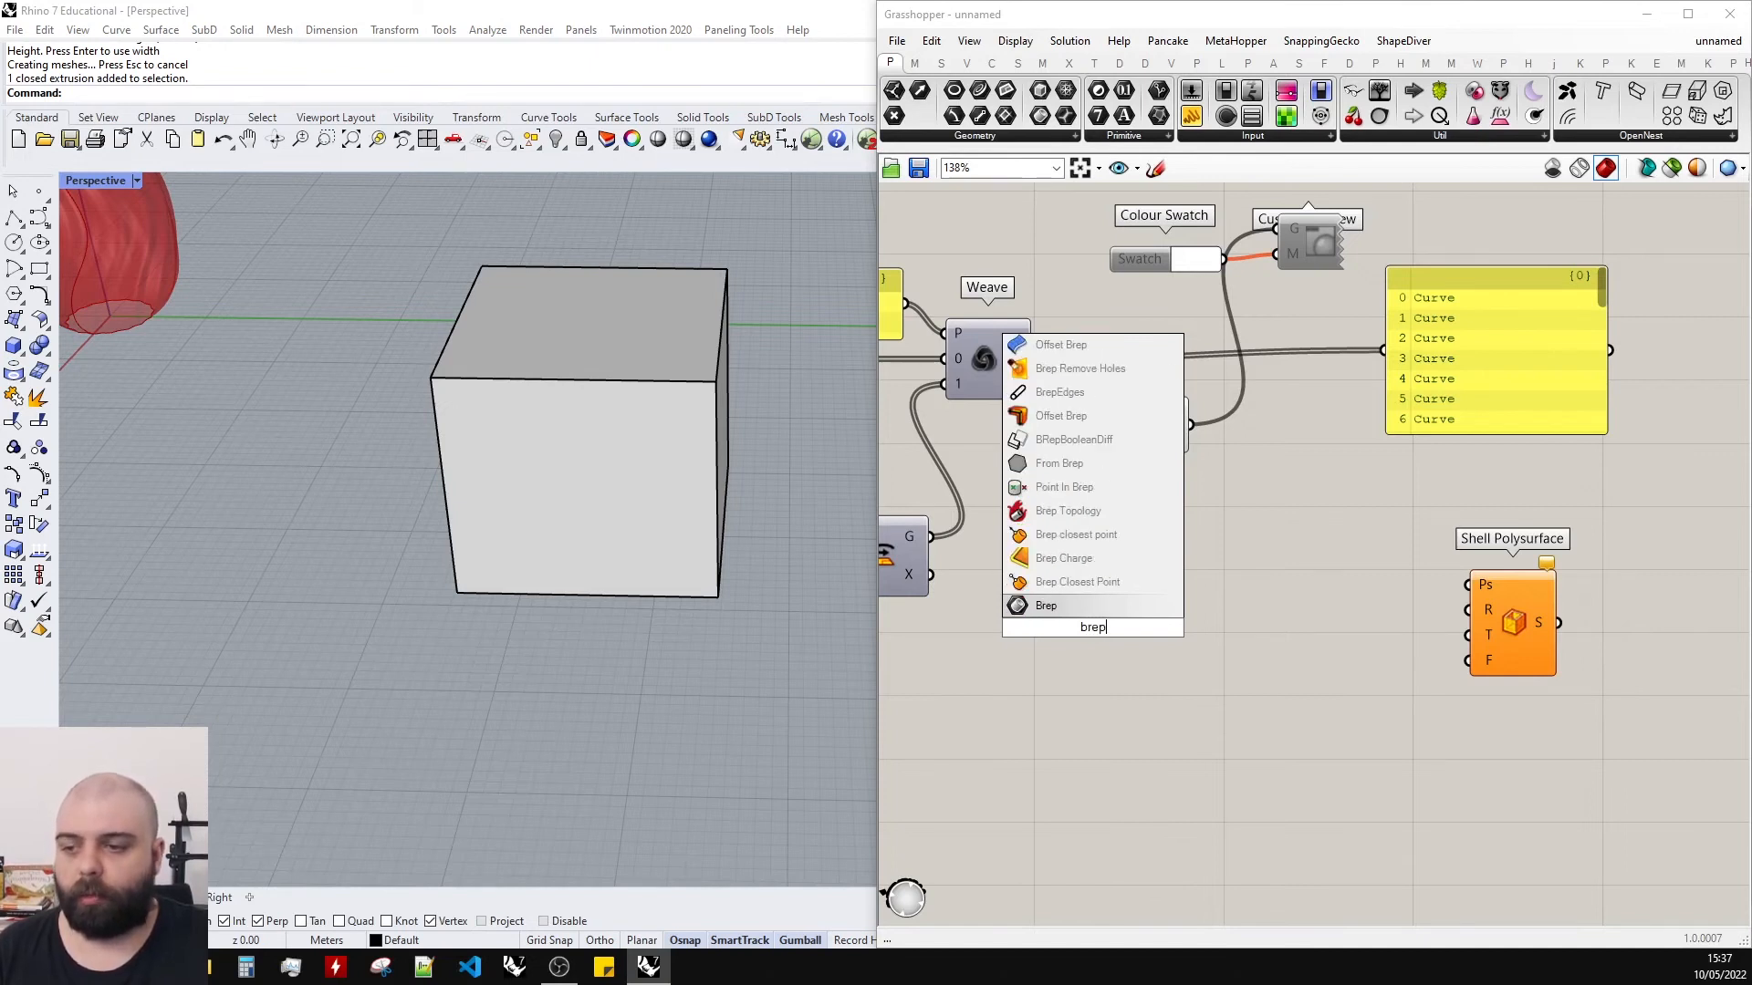
key("Return")
right_click(1092, 613)
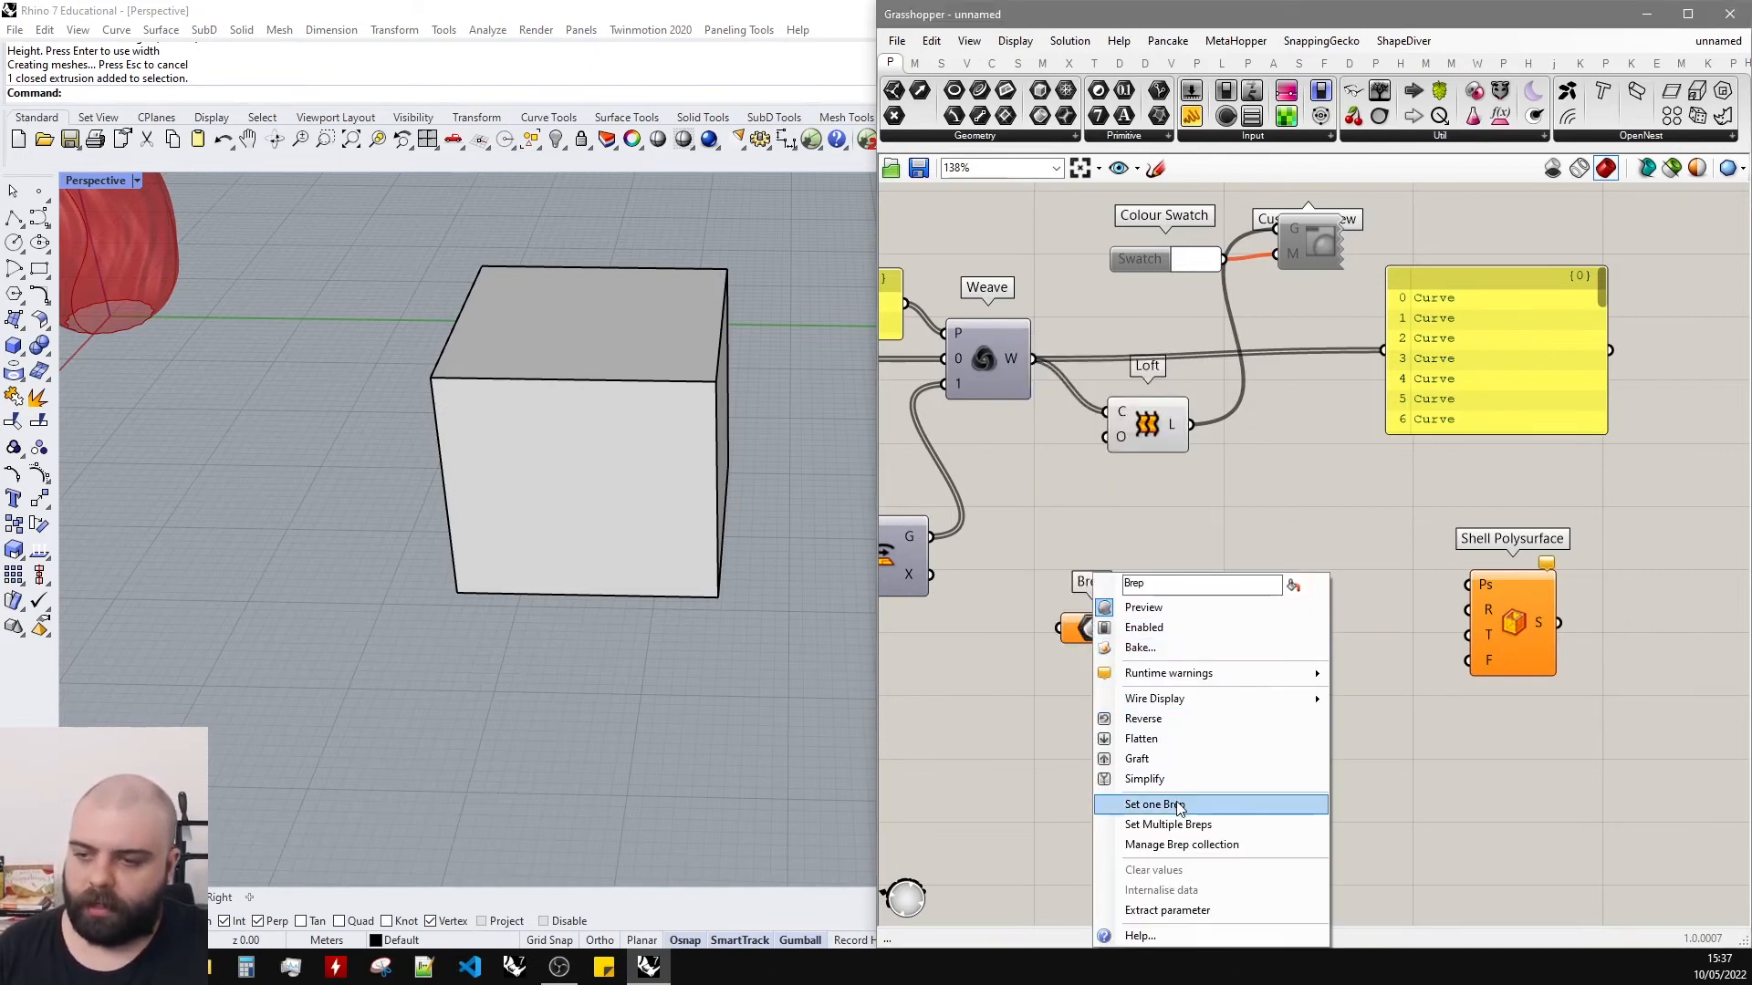
left_click(1176, 805)
Connect the Brep to the Ps input of Shell Polysurface and move the Brep closer to that component.
left_click_drag(1127, 629, 1514, 622)
left_click(1403, 654)
left_click_drag(1109, 627, 1329, 590)
left_click(1355, 544)
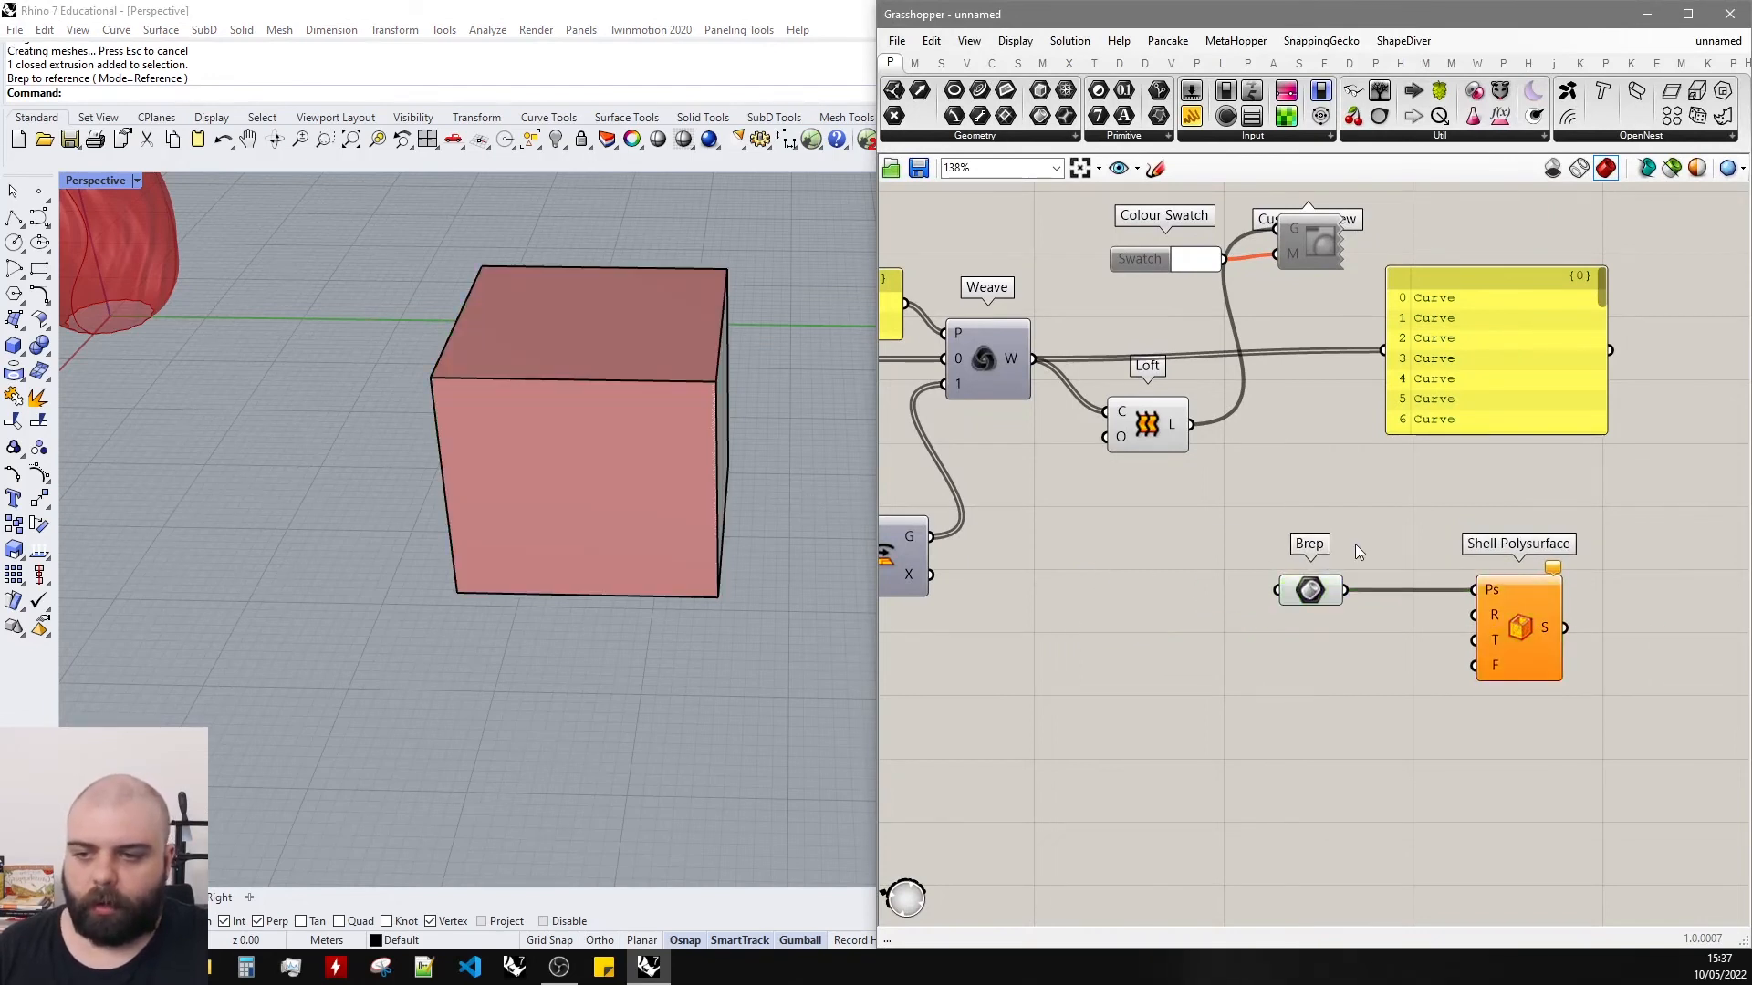
Disconnect the Brep from the Ps input of Shell Polysurface.
scroll(1356, 581, "up", 4)
right_click_drag(1356, 581, 1224, 593)
left_click_drag(1206, 609, 1453, 611, "ctrl")
scroll(1487, 521, "down", 4)
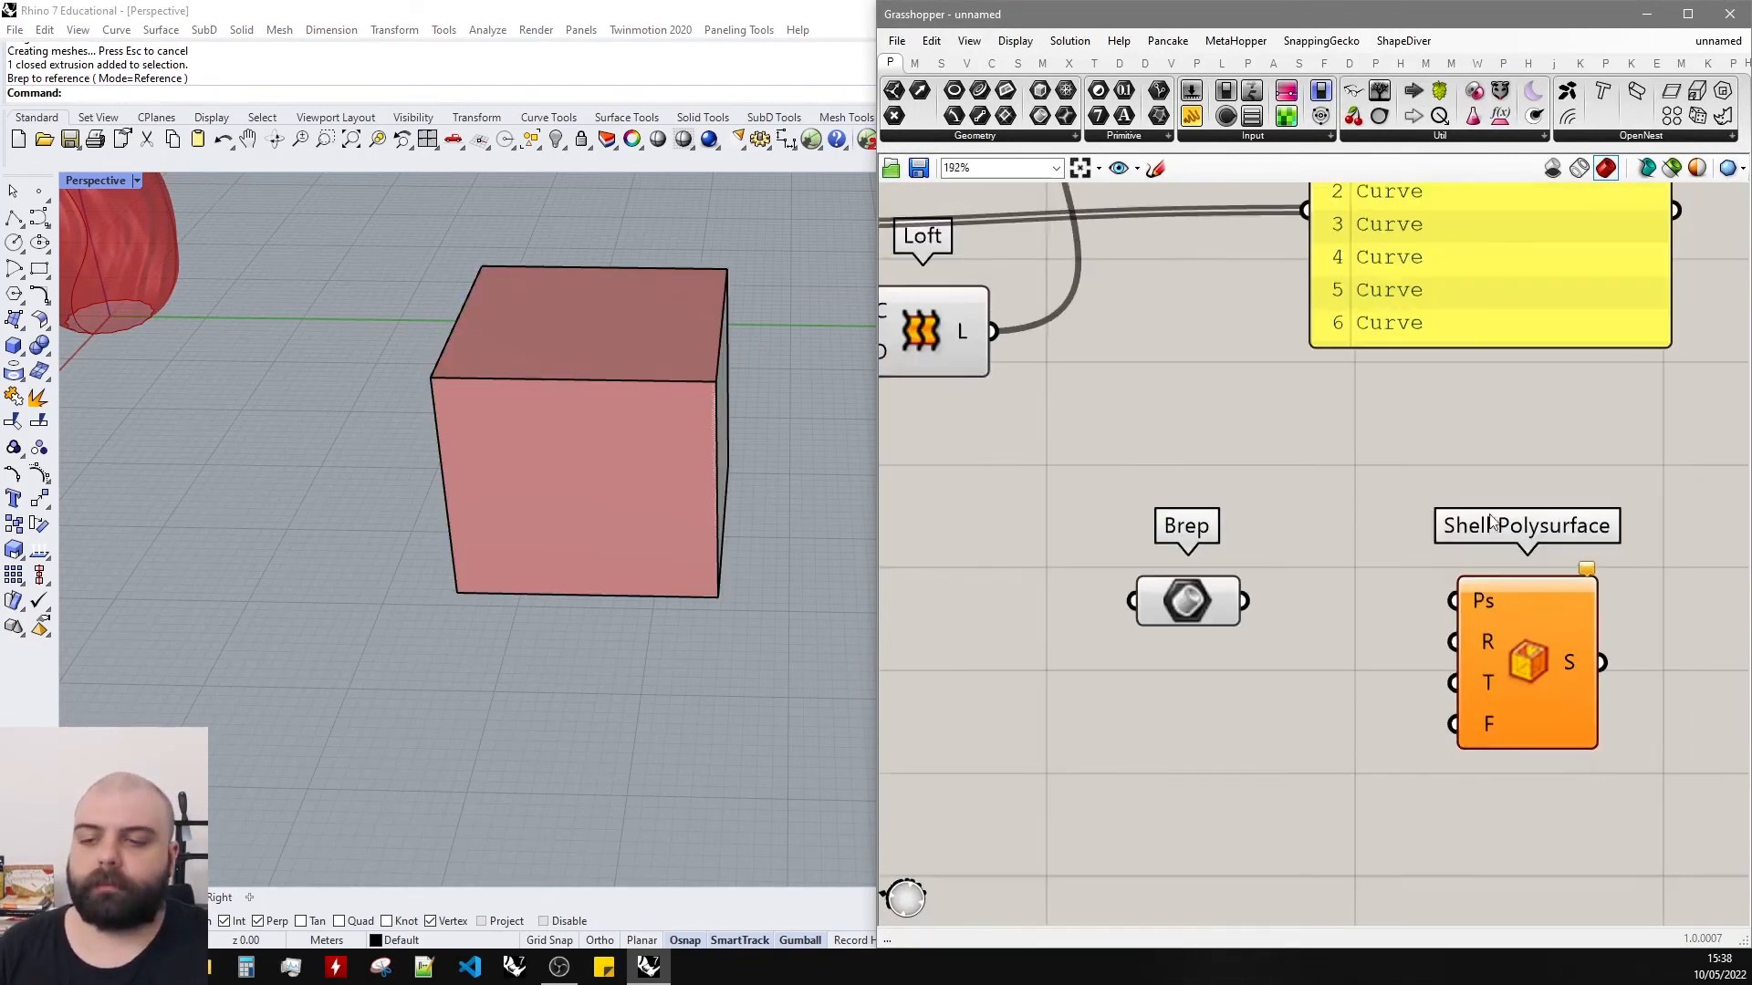
Reconnect the Brep parameter to the Ps input of Shell Polysurface.
scroll(1343, 564, "up", 2)
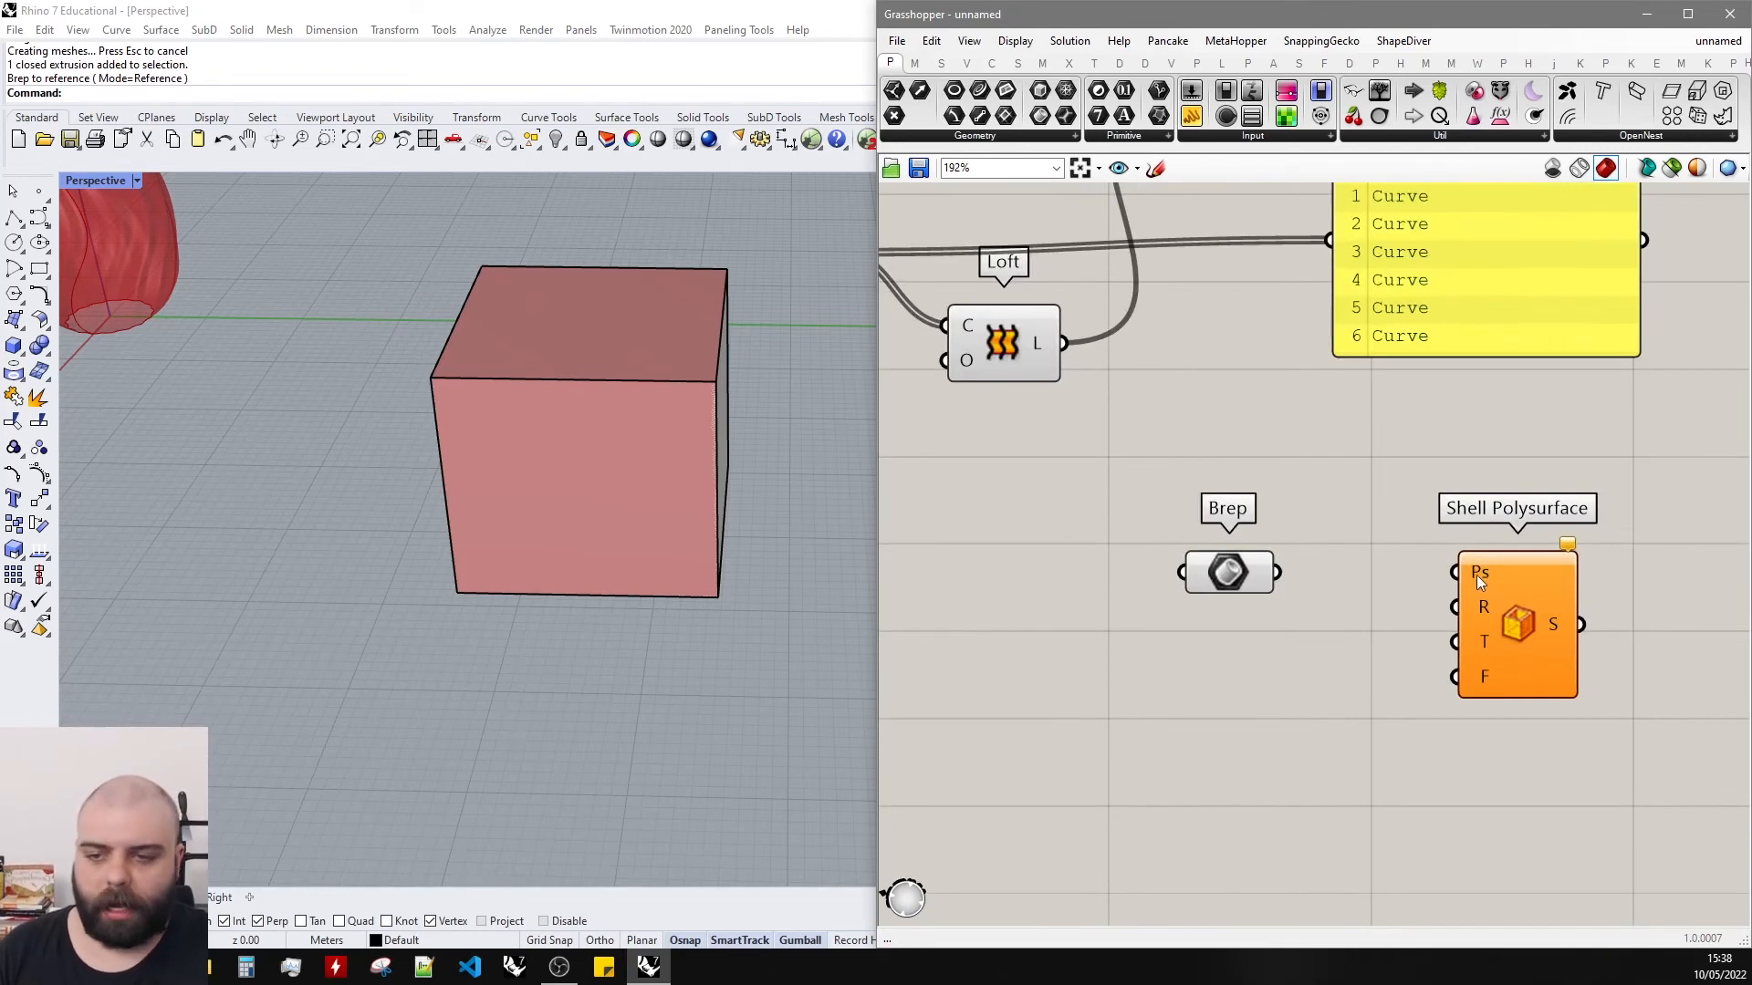
left_click_drag(1277, 572, 1463, 578)
mouse_move(1272, 577)
left_mouse_down()
mouse_move(1275, 545)
mouse_move(1282, 566)
left_mouse_up()
scroll(1482, 616, "up", 1)
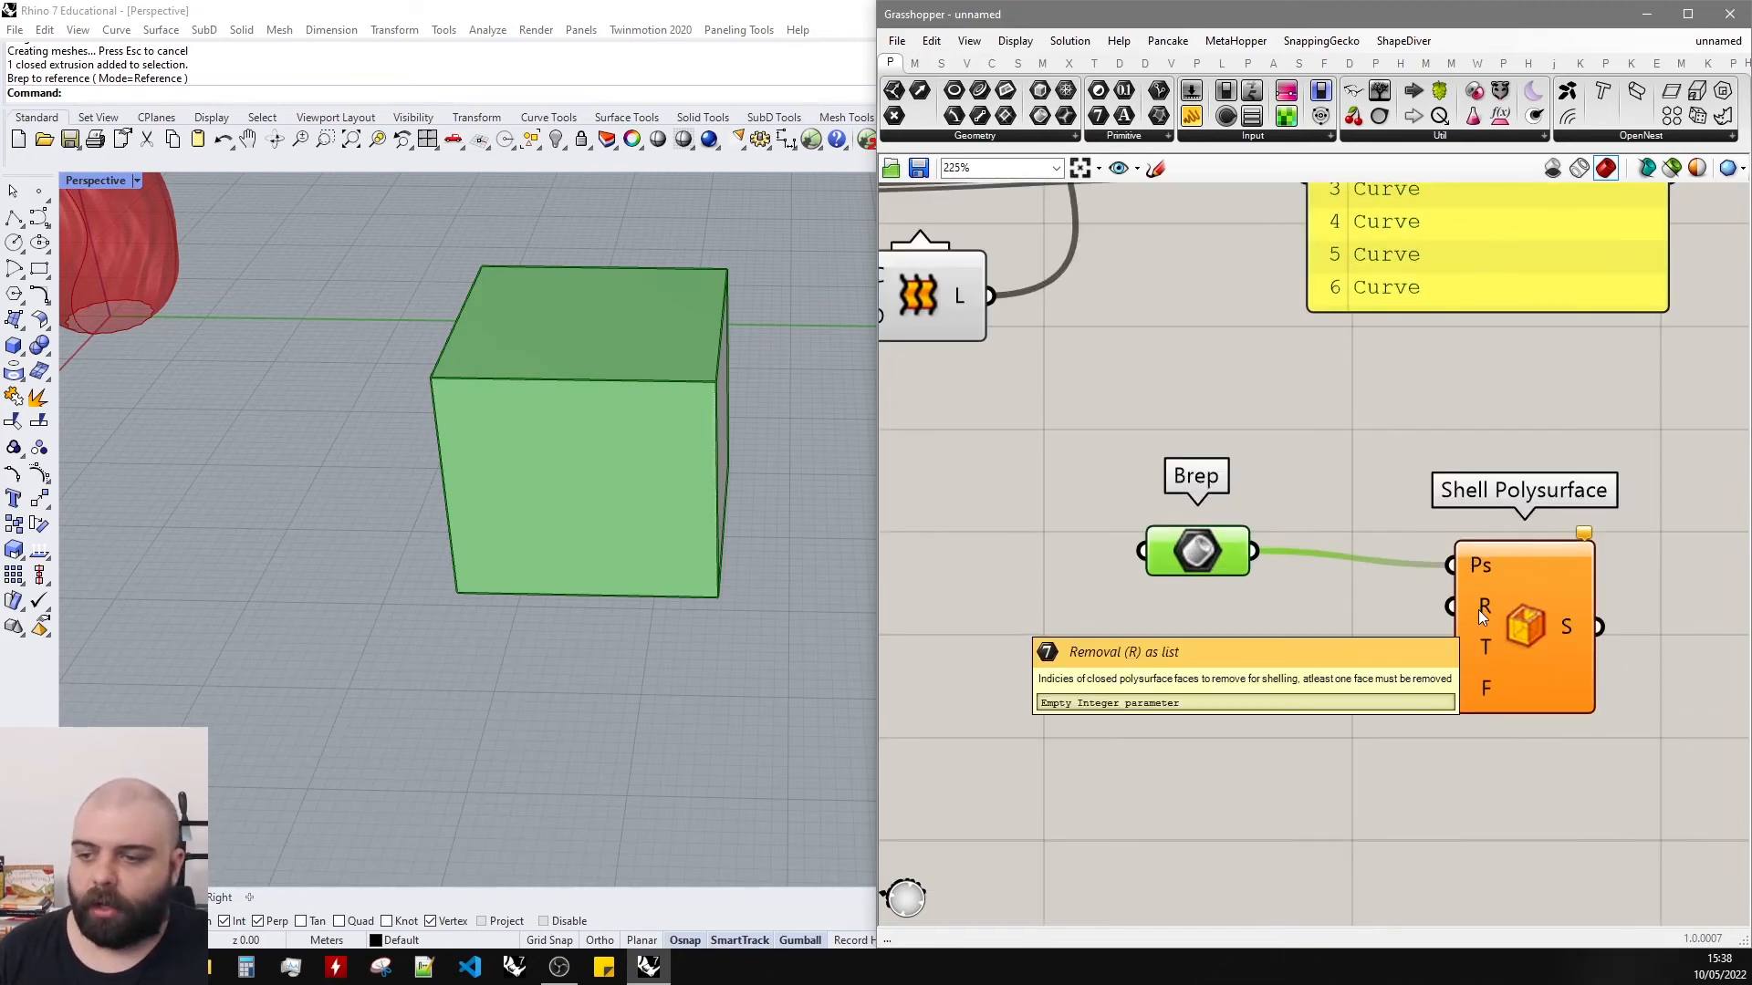
Add a panel containing 0 and connect it to the Removal (R) input of Shell Polysurface.
scroll(607, 418, "down", 3)
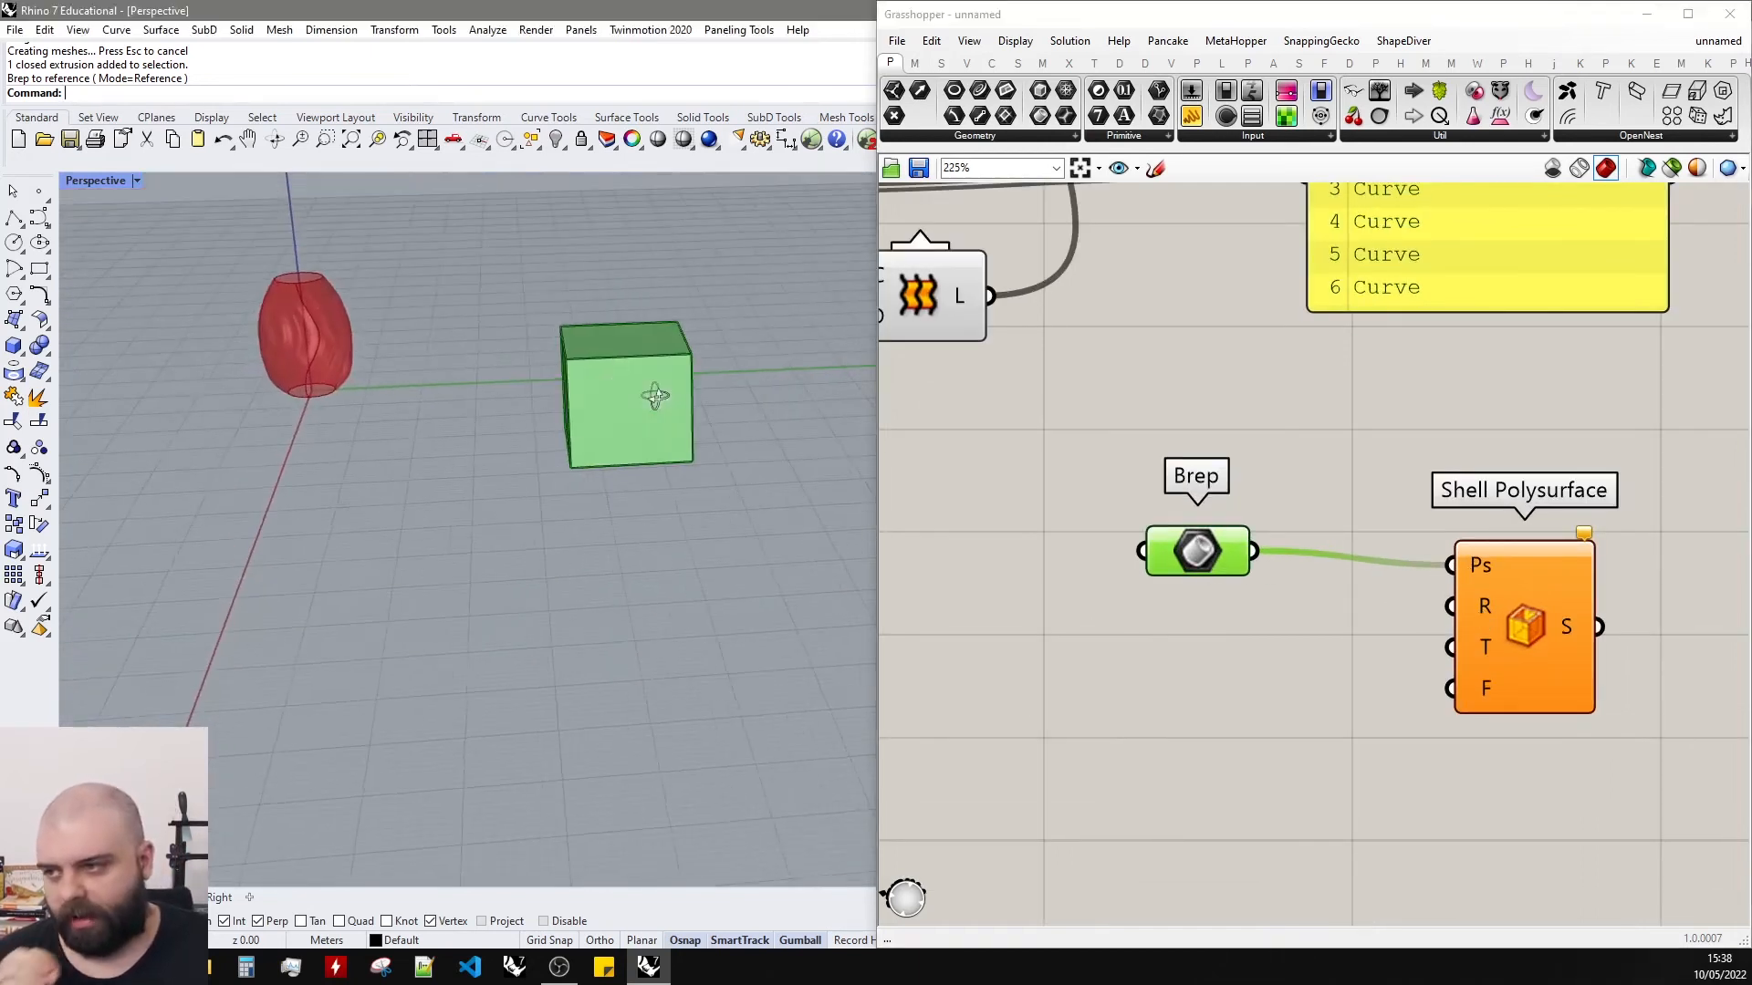
left_click(1384, 645)
double_click(1384, 646)
type("0")
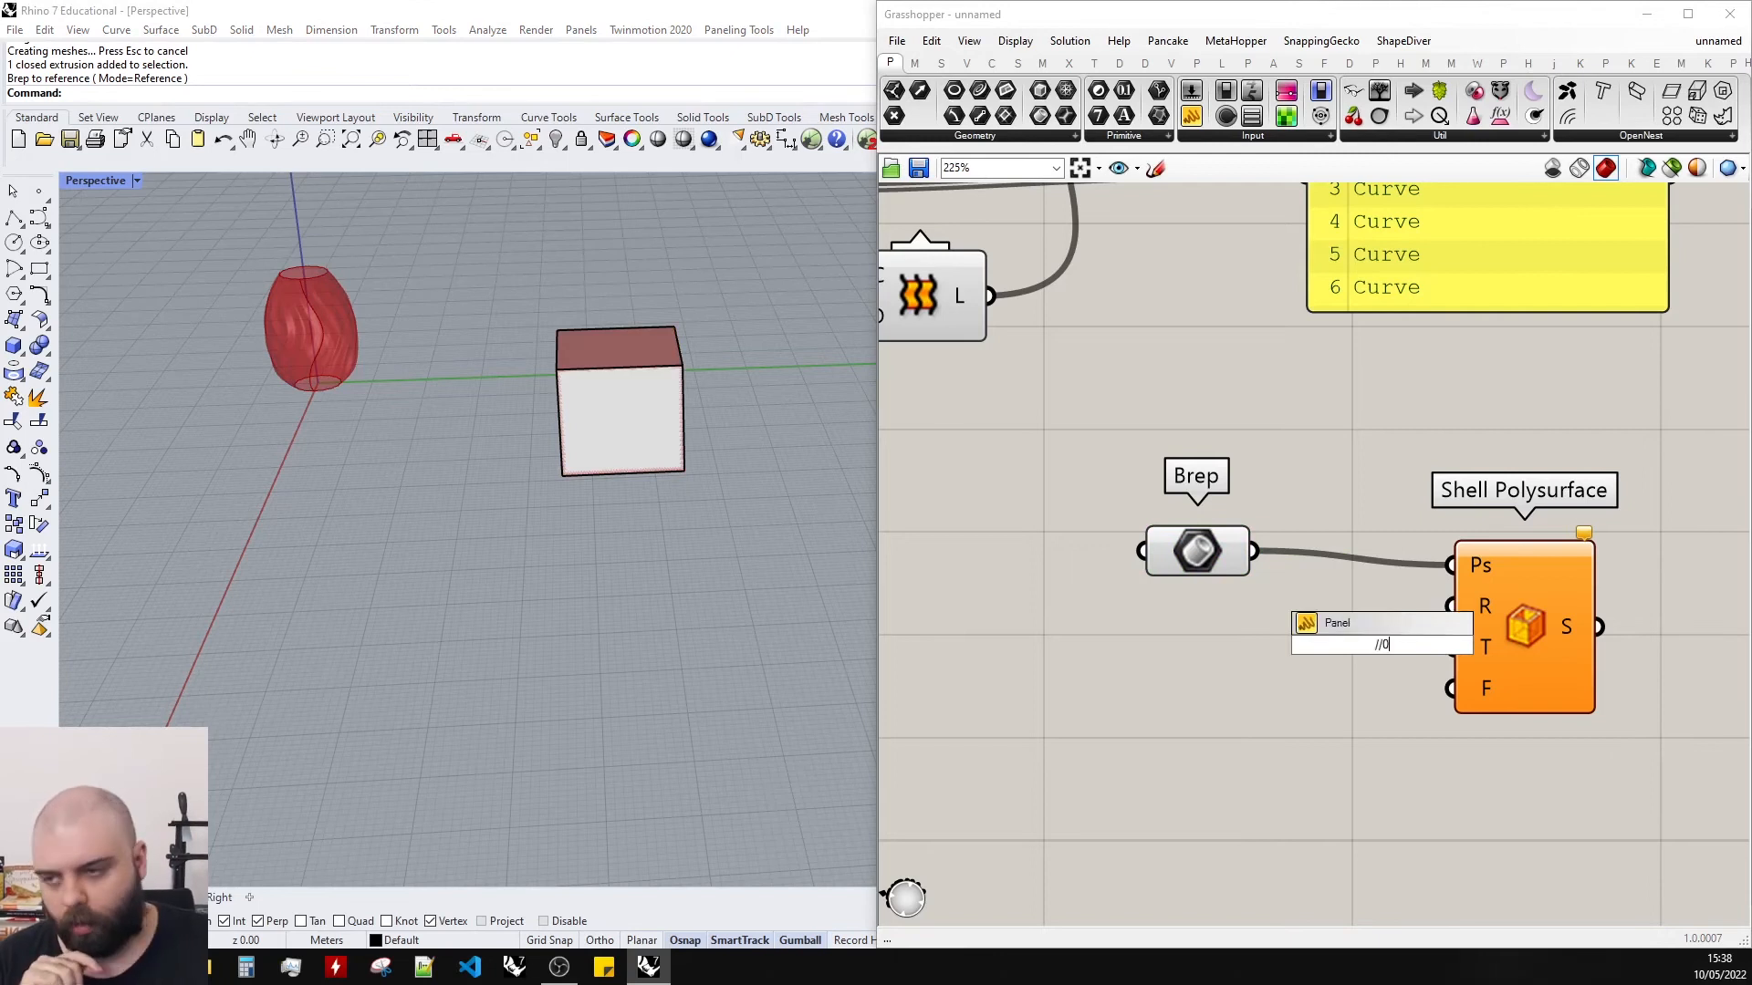
key("Return")
left_click_drag(1379, 641, 1450, 607)
Hide the source box in Rhino and turn off the Brep parameter's preview so only the shelled box is displayed.
left_click(623, 392)
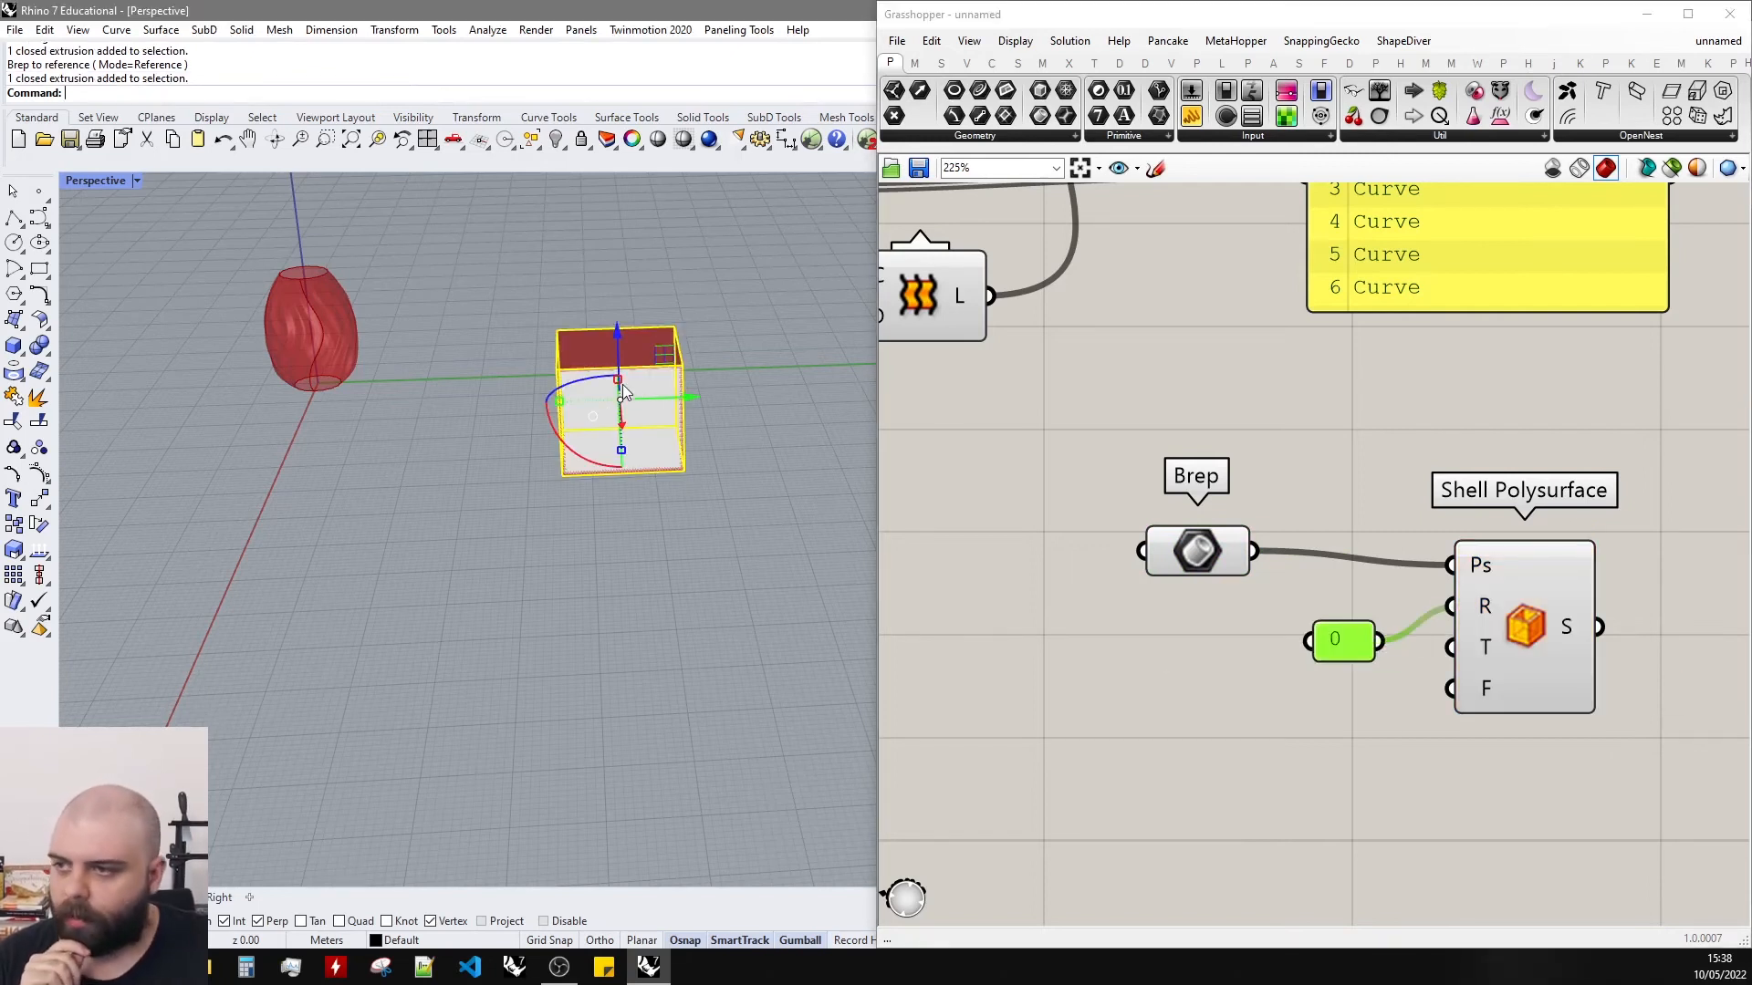
left_click(556, 139)
left_click_drag(1373, 725, 1167, 518)
middle_click(1169, 518)
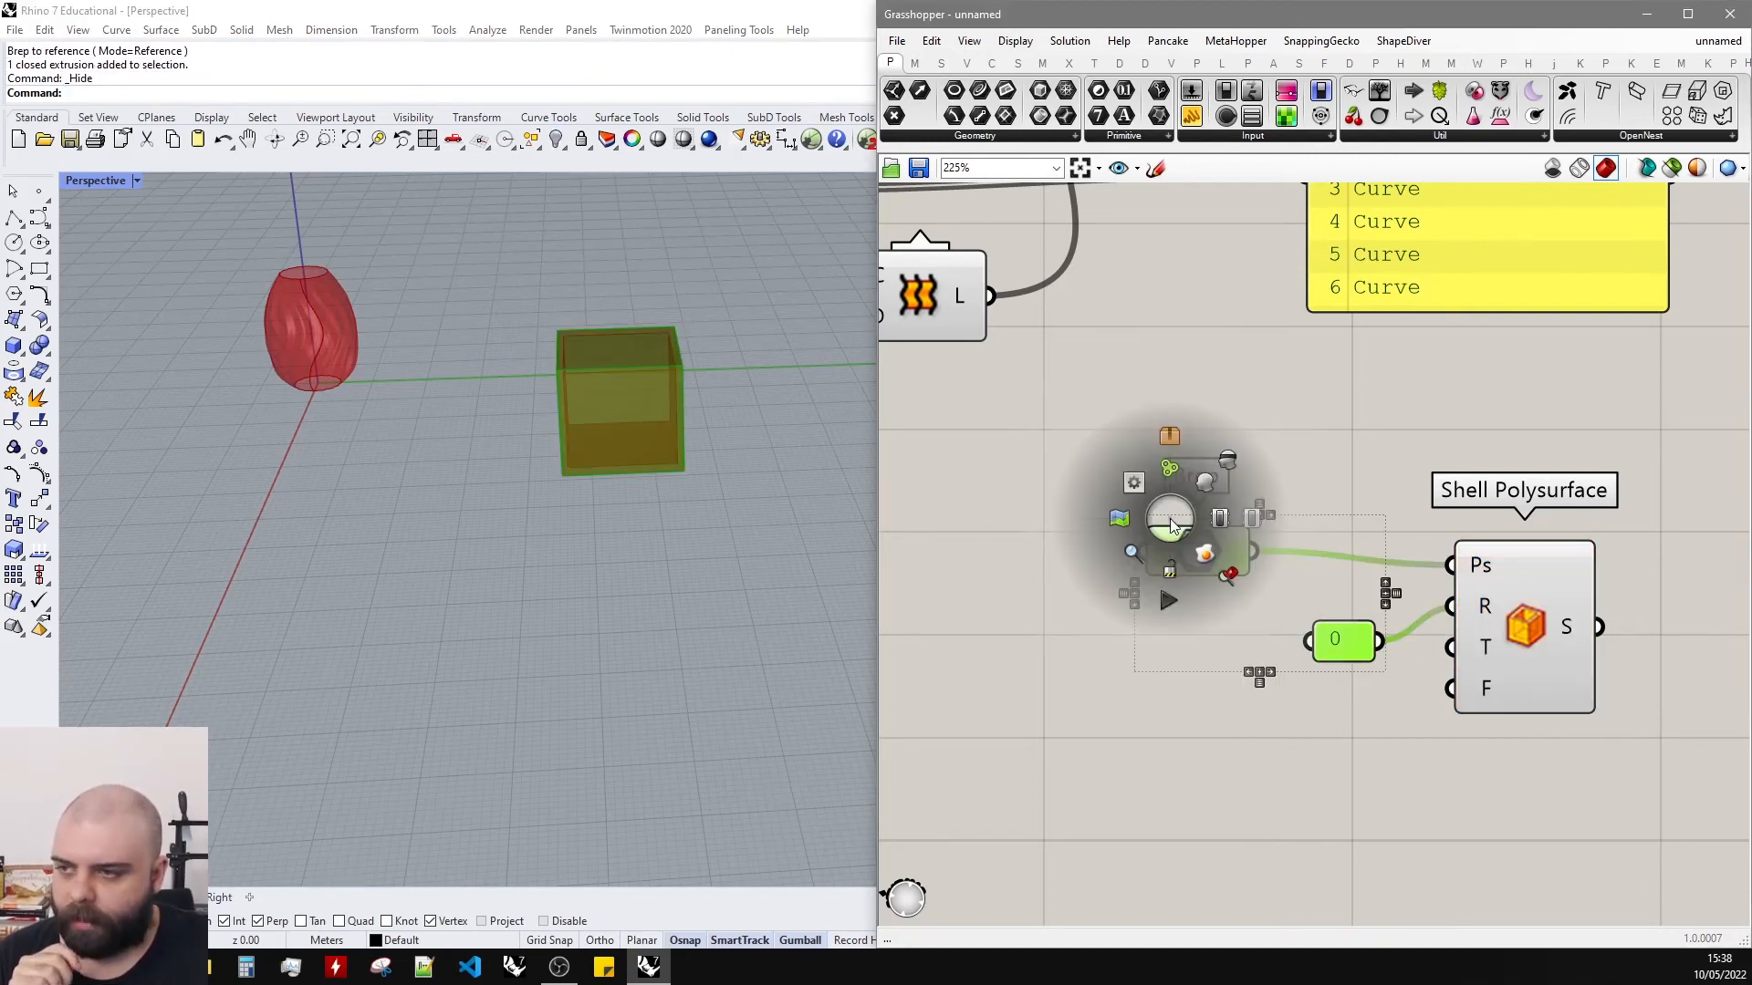
left_click(1234, 466)
right_click_drag(653, 379, 377, 371)
scroll(541, 276, "up", 5)
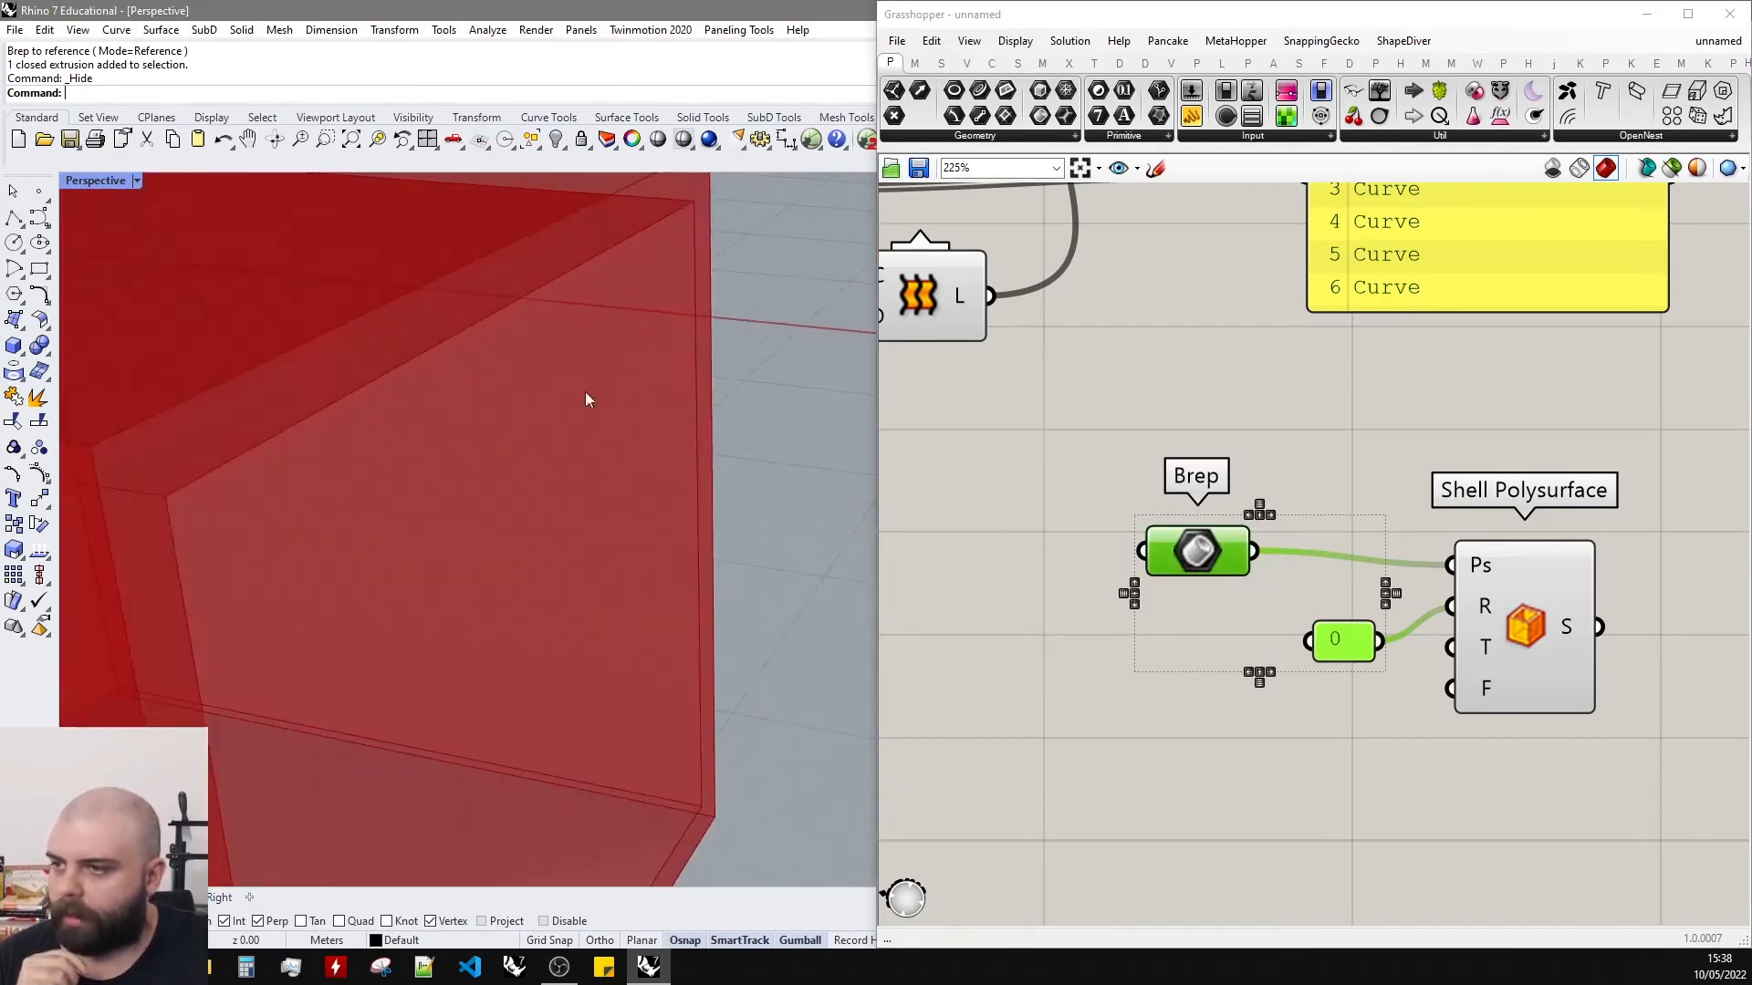
right_click_drag(587, 395, 575, 344)
scroll(634, 309, "down", 5)
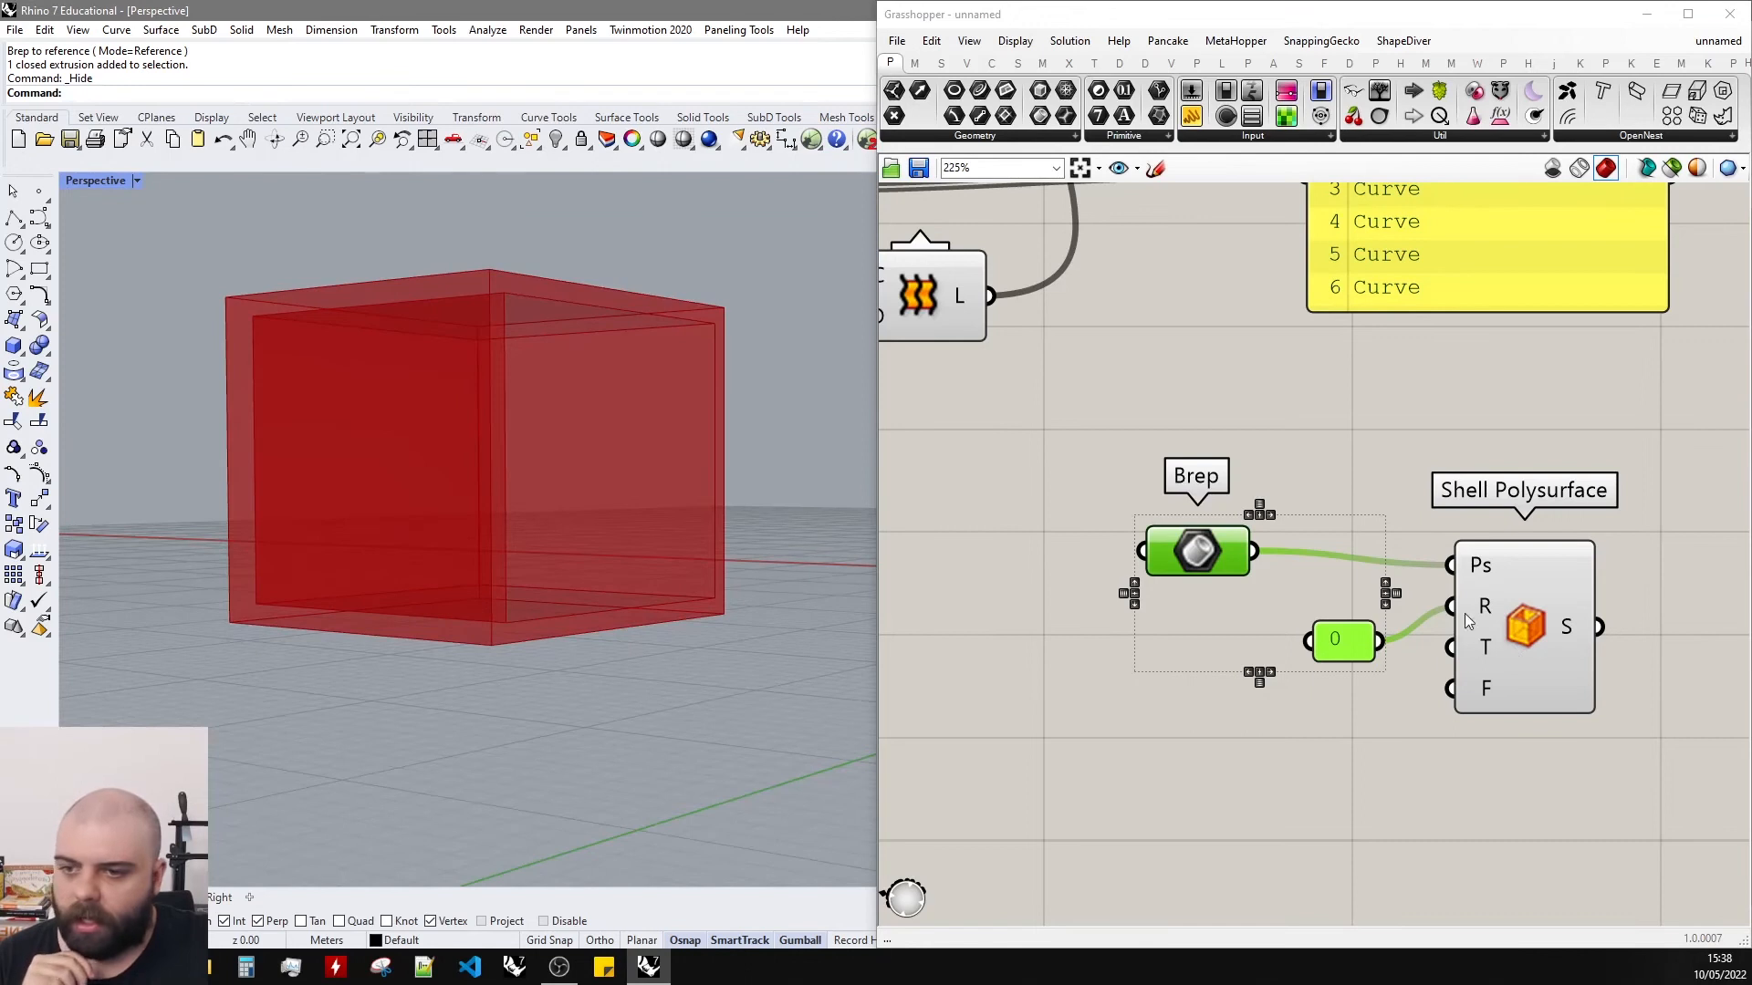
Bake the shelled box into Rhino to view its open side, undo the bake and return to Grasshopper.
left_click(1514, 584)
middle_click(1514, 584)
left_click(1745, 14)
right_click_drag(836, 473, 715, 481)
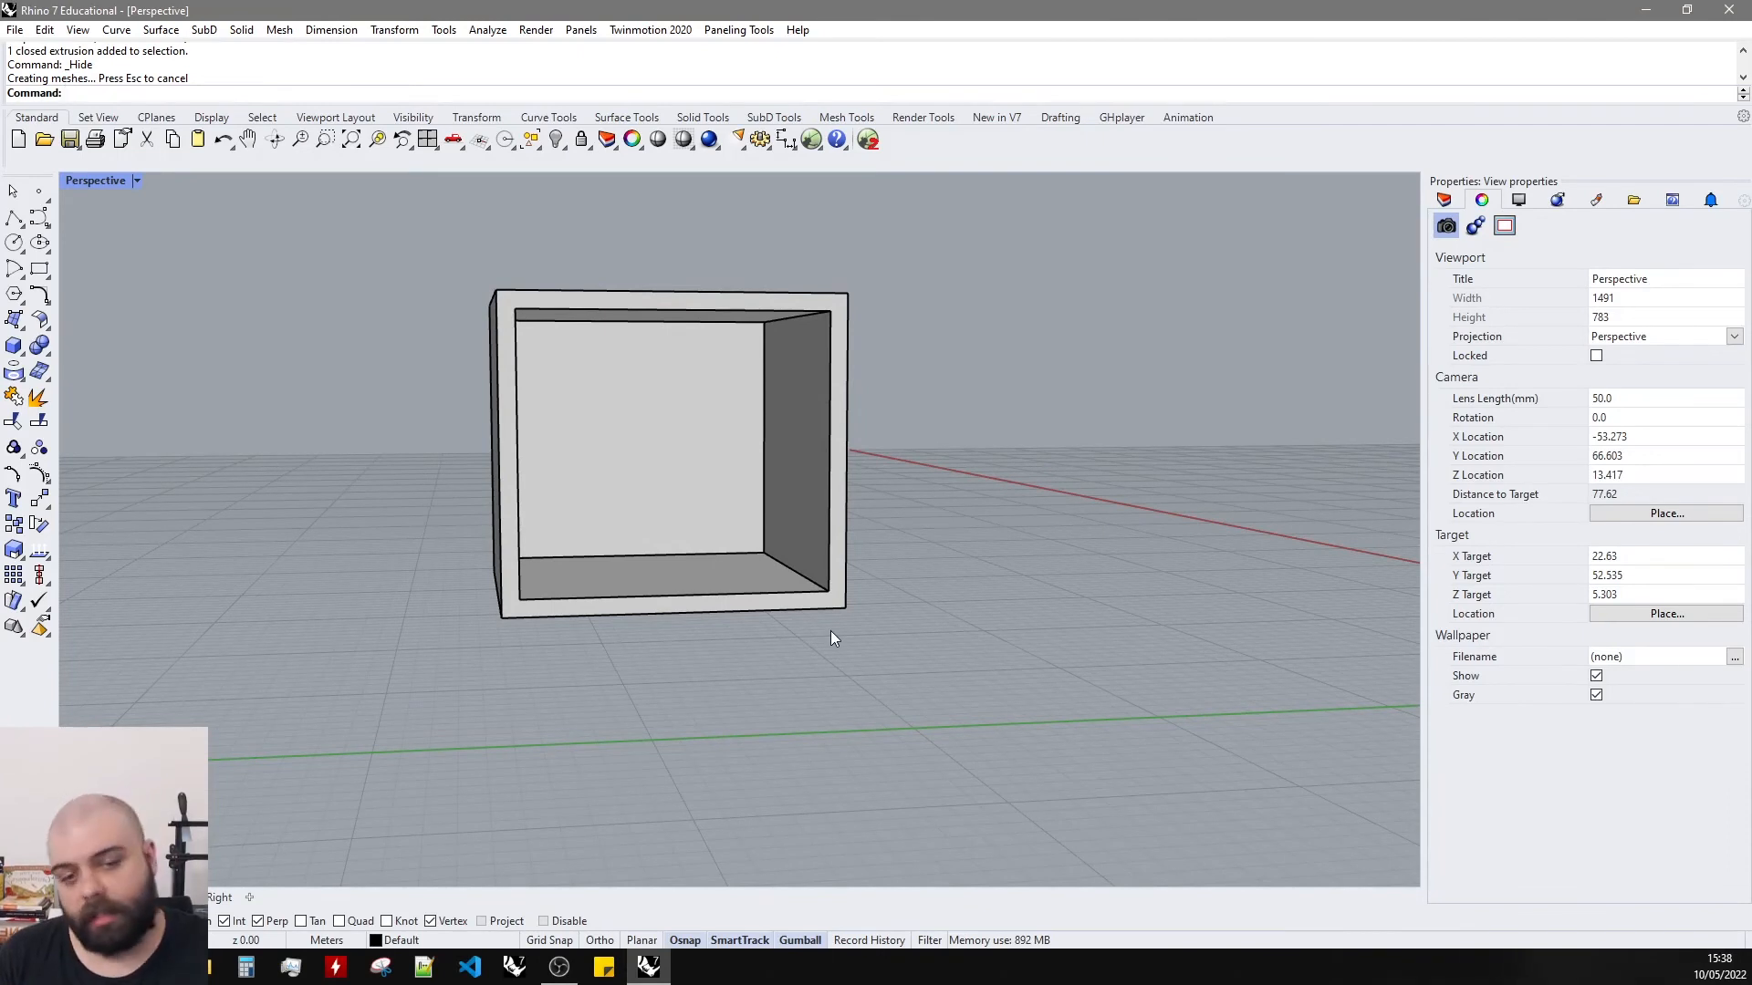
key("ctrl+z")
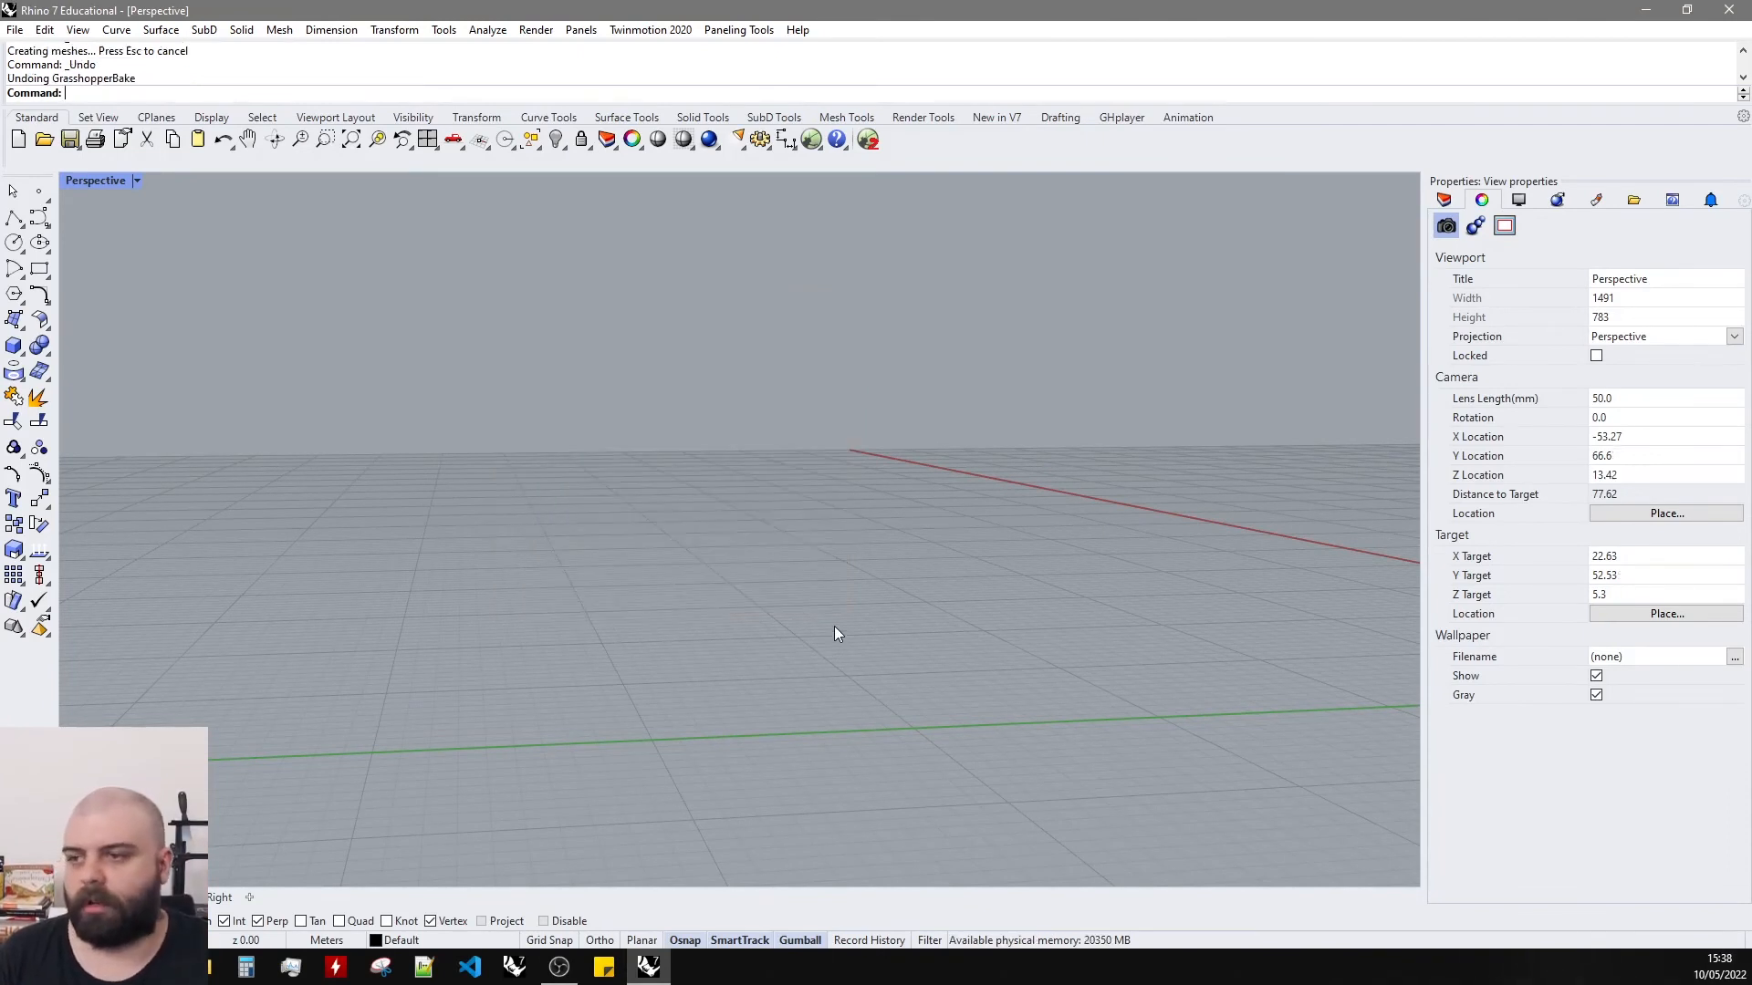
left_click(809, 139)
Set the removal panel to 1 and check which face of the box is opened.
double_click(1338, 641)
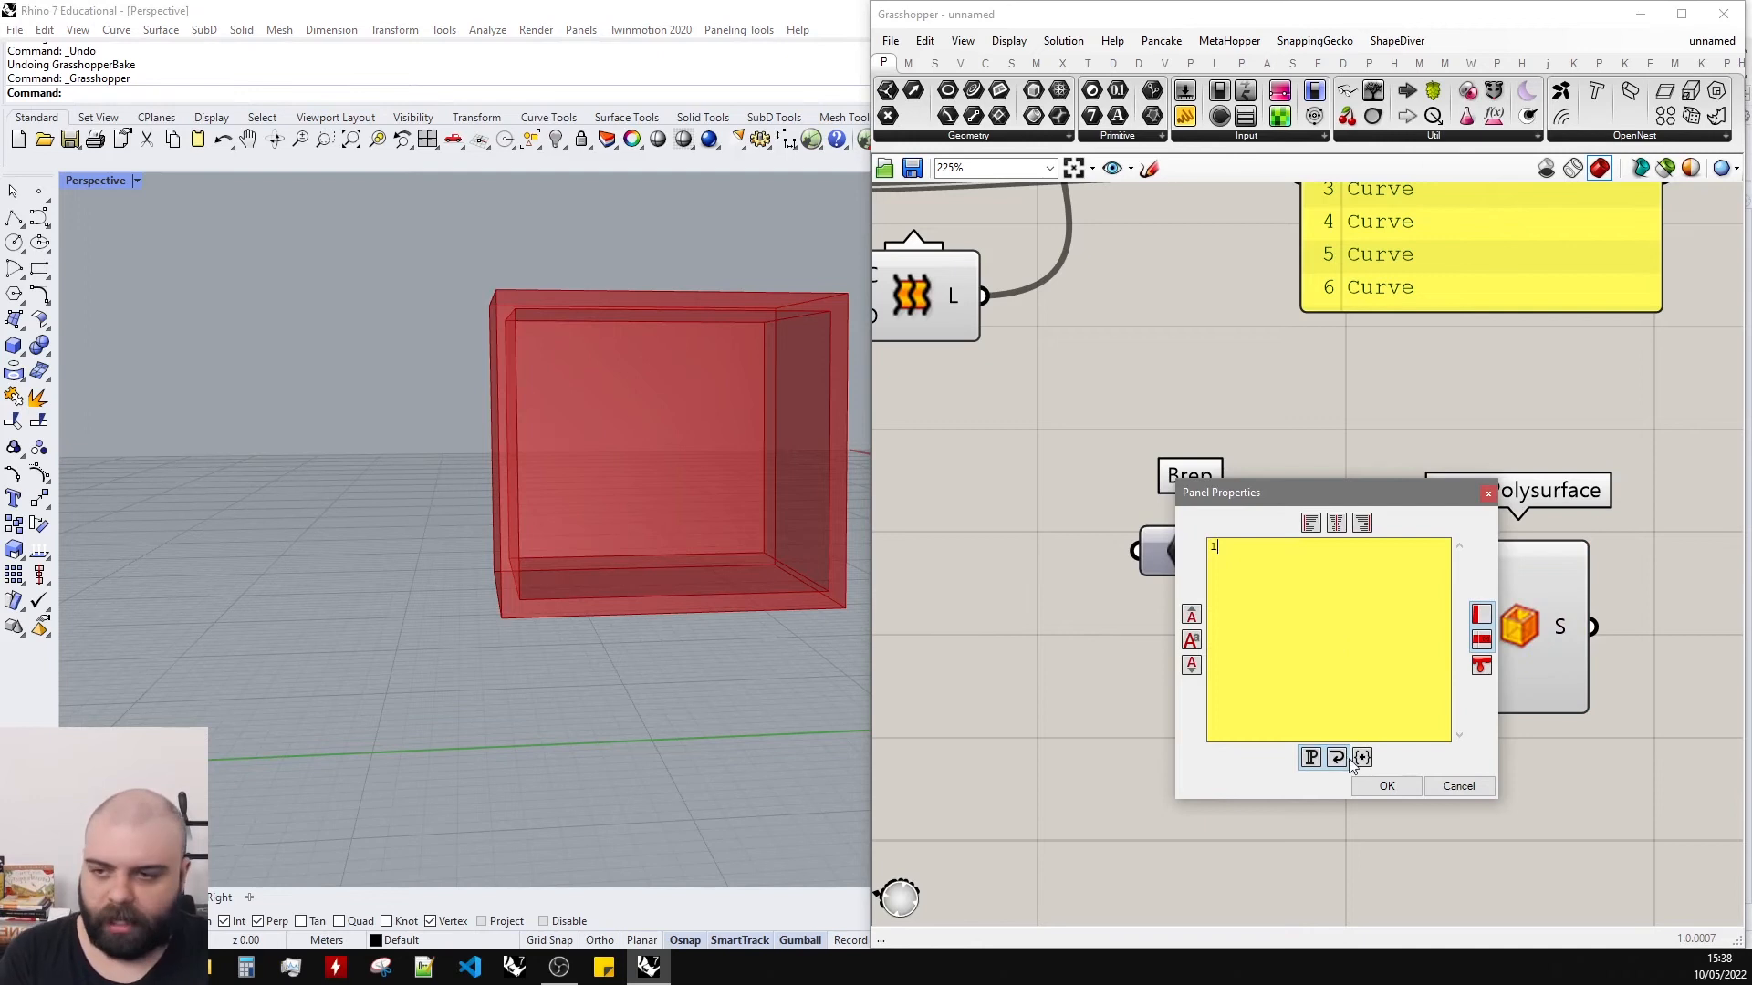
left_click(1385, 786)
right_click_drag(587, 475, 431, 468)
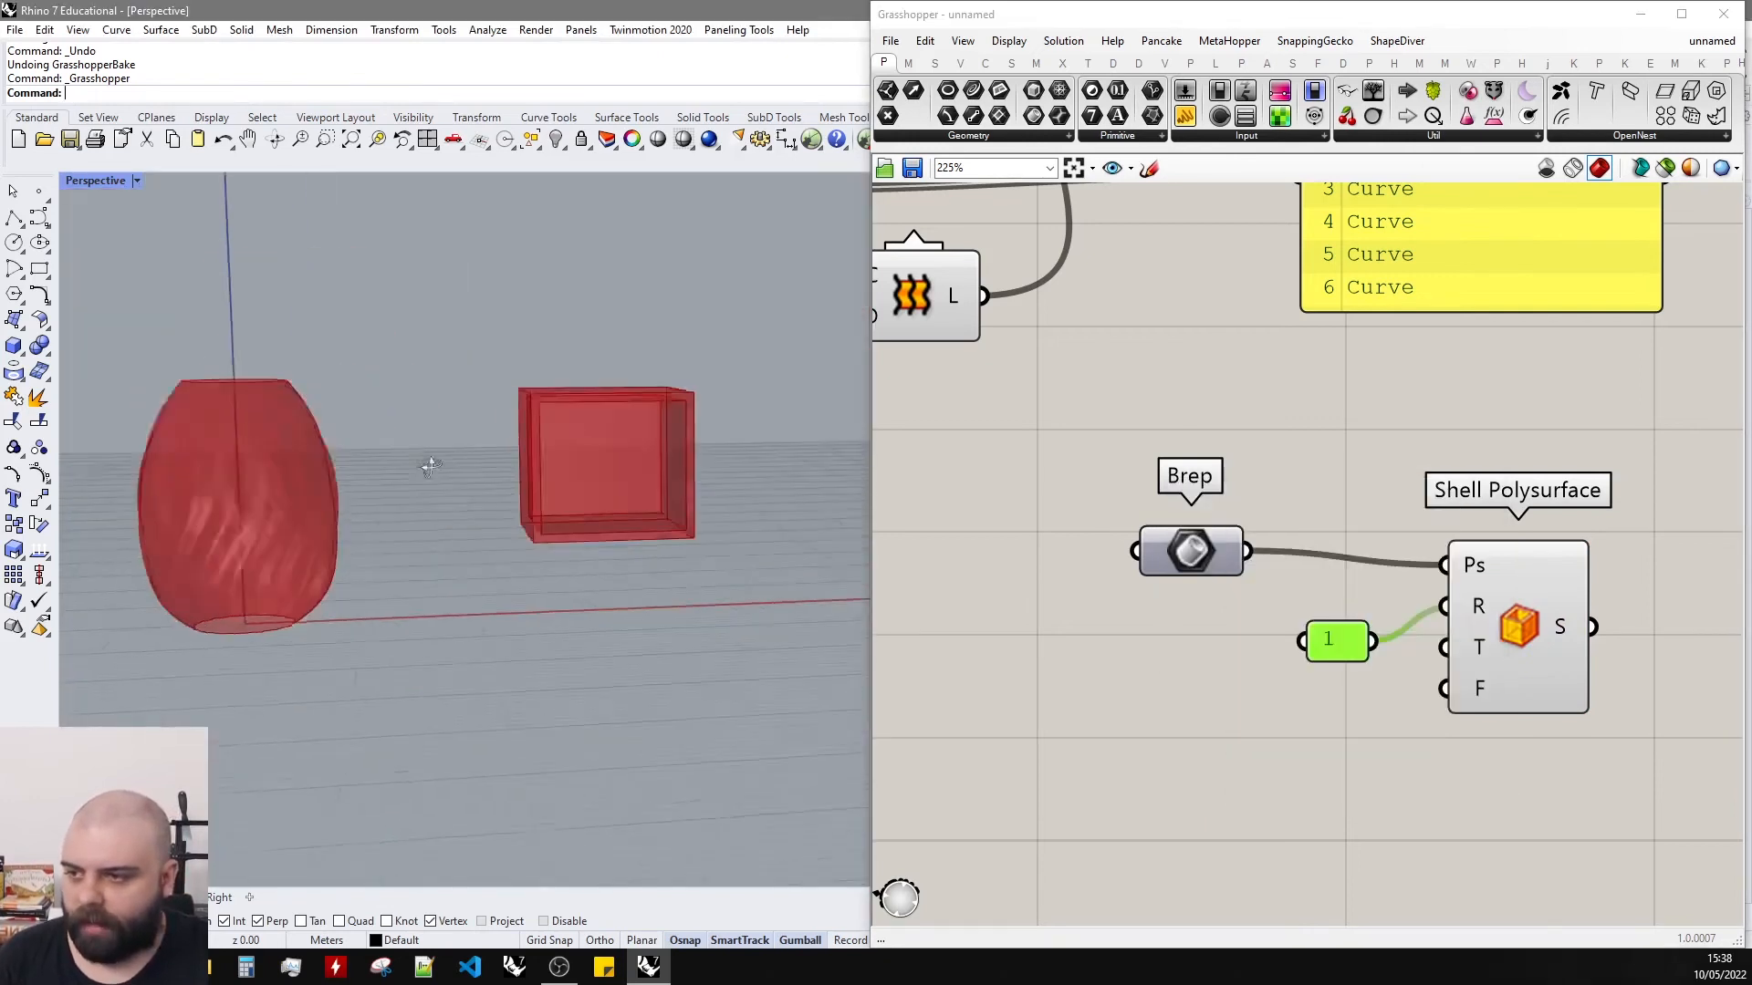
scroll(634, 443, "up", 5)
Add a slider from 0 to 2, connect it to the Thickness (T) input of Shell Polysurface and set it to 1.08.
scroll(1469, 600, "up", 2)
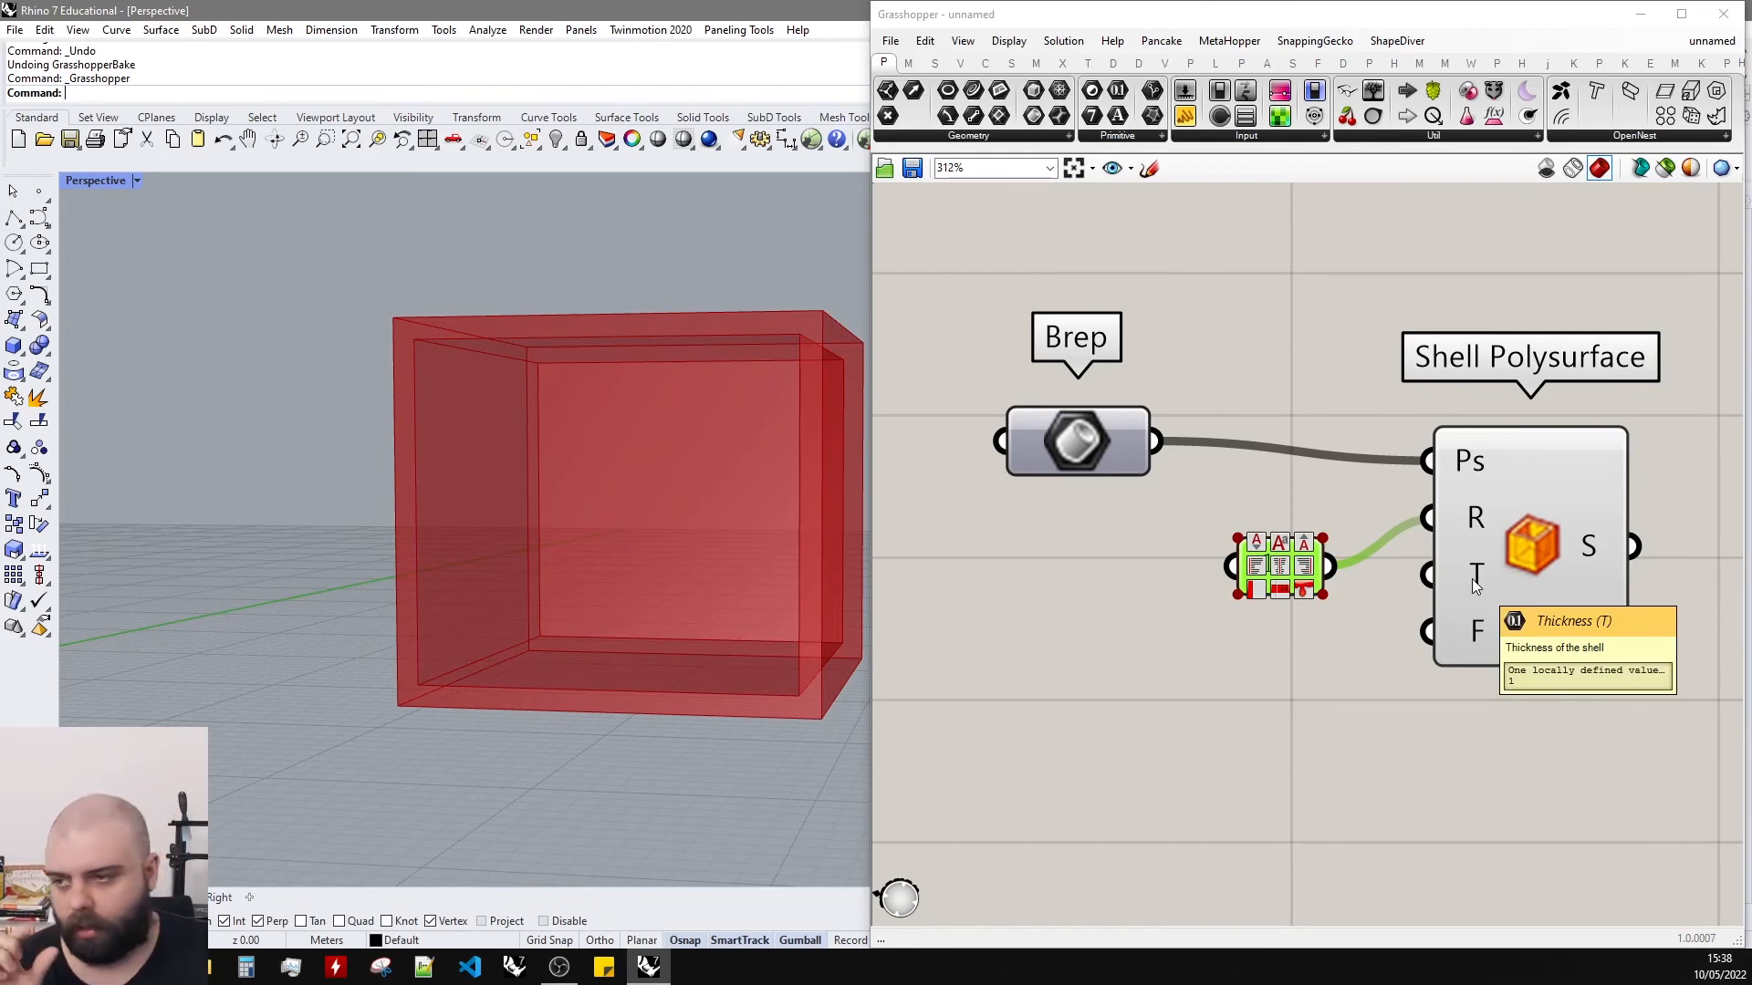
double_click(1334, 672)
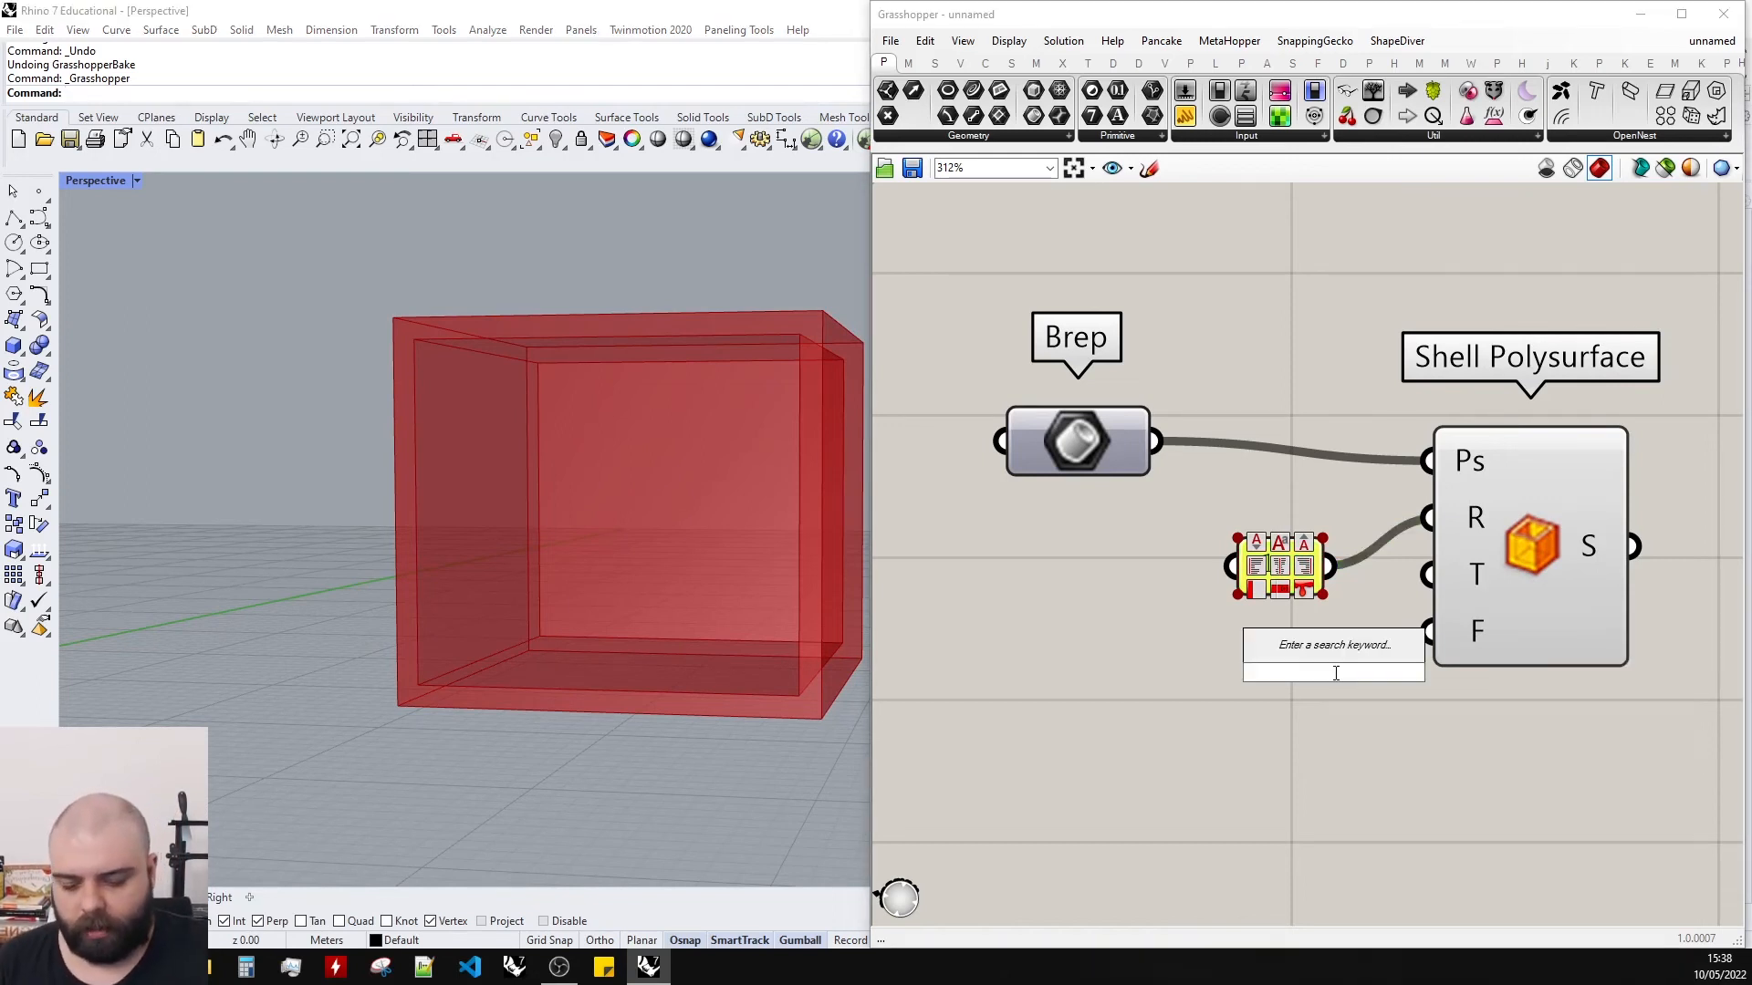
type("0<2")
key("Return")
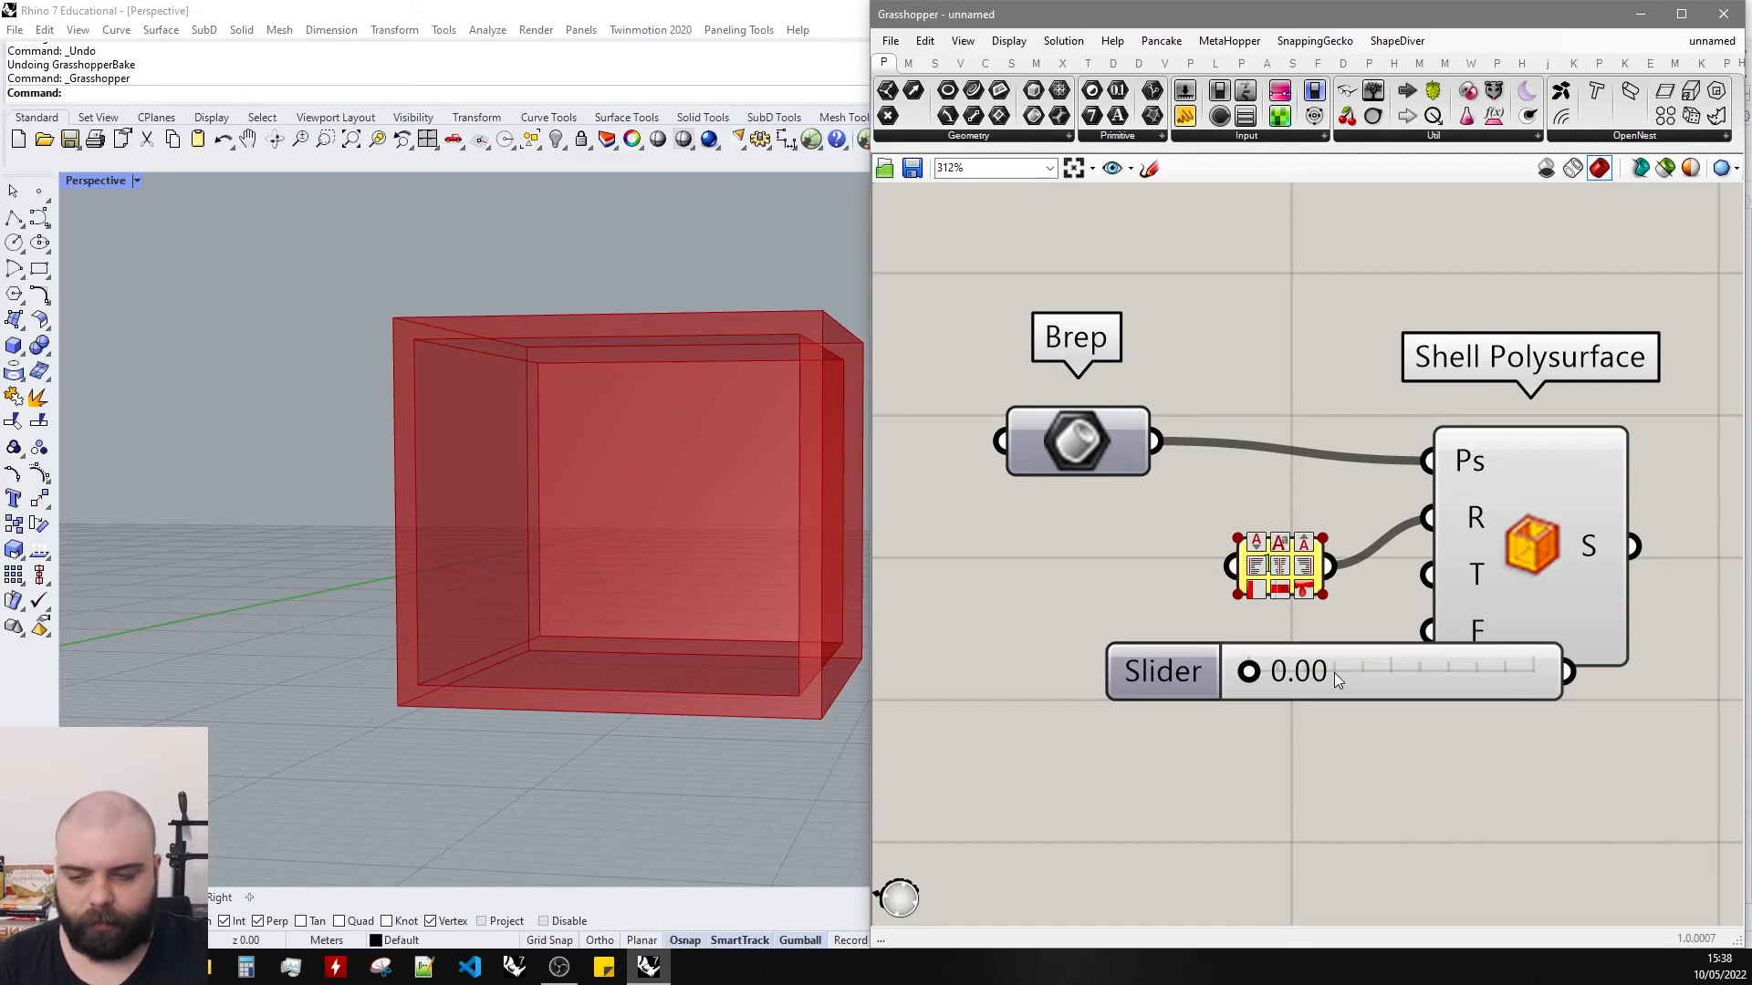
left_click_drag(1417, 657, 1425, 575)
left_click_drag(1069, 656, 1250, 657)
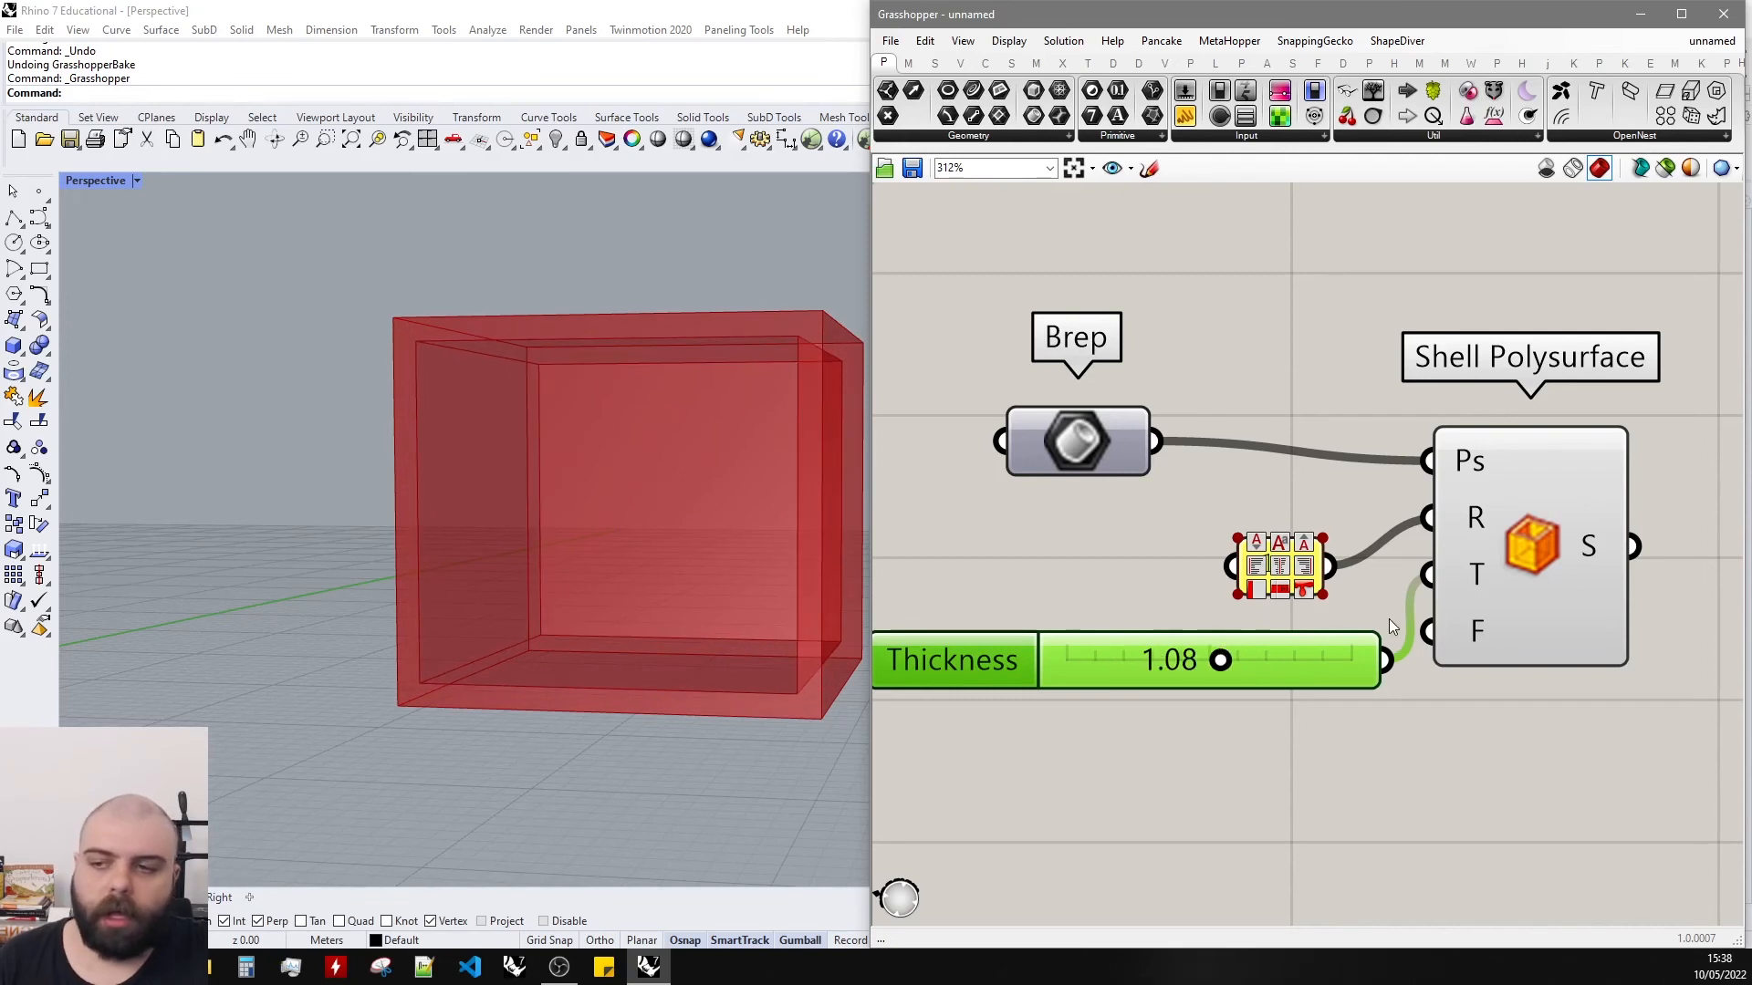
Delete the Brep parameter that feeds the test box into Shell Polysurface.
scroll(1386, 613, "down", 3)
left_click_drag(1300, 443, 1171, 520)
scroll(1171, 520, "down", 3)
key("Delete")
scroll(1354, 489, "up", 3)
Add a Cap Holes component and connect the vase's Loft output to its B input.
left_click(1171, 469)
right_click_drag(821, 497, 779, 571)
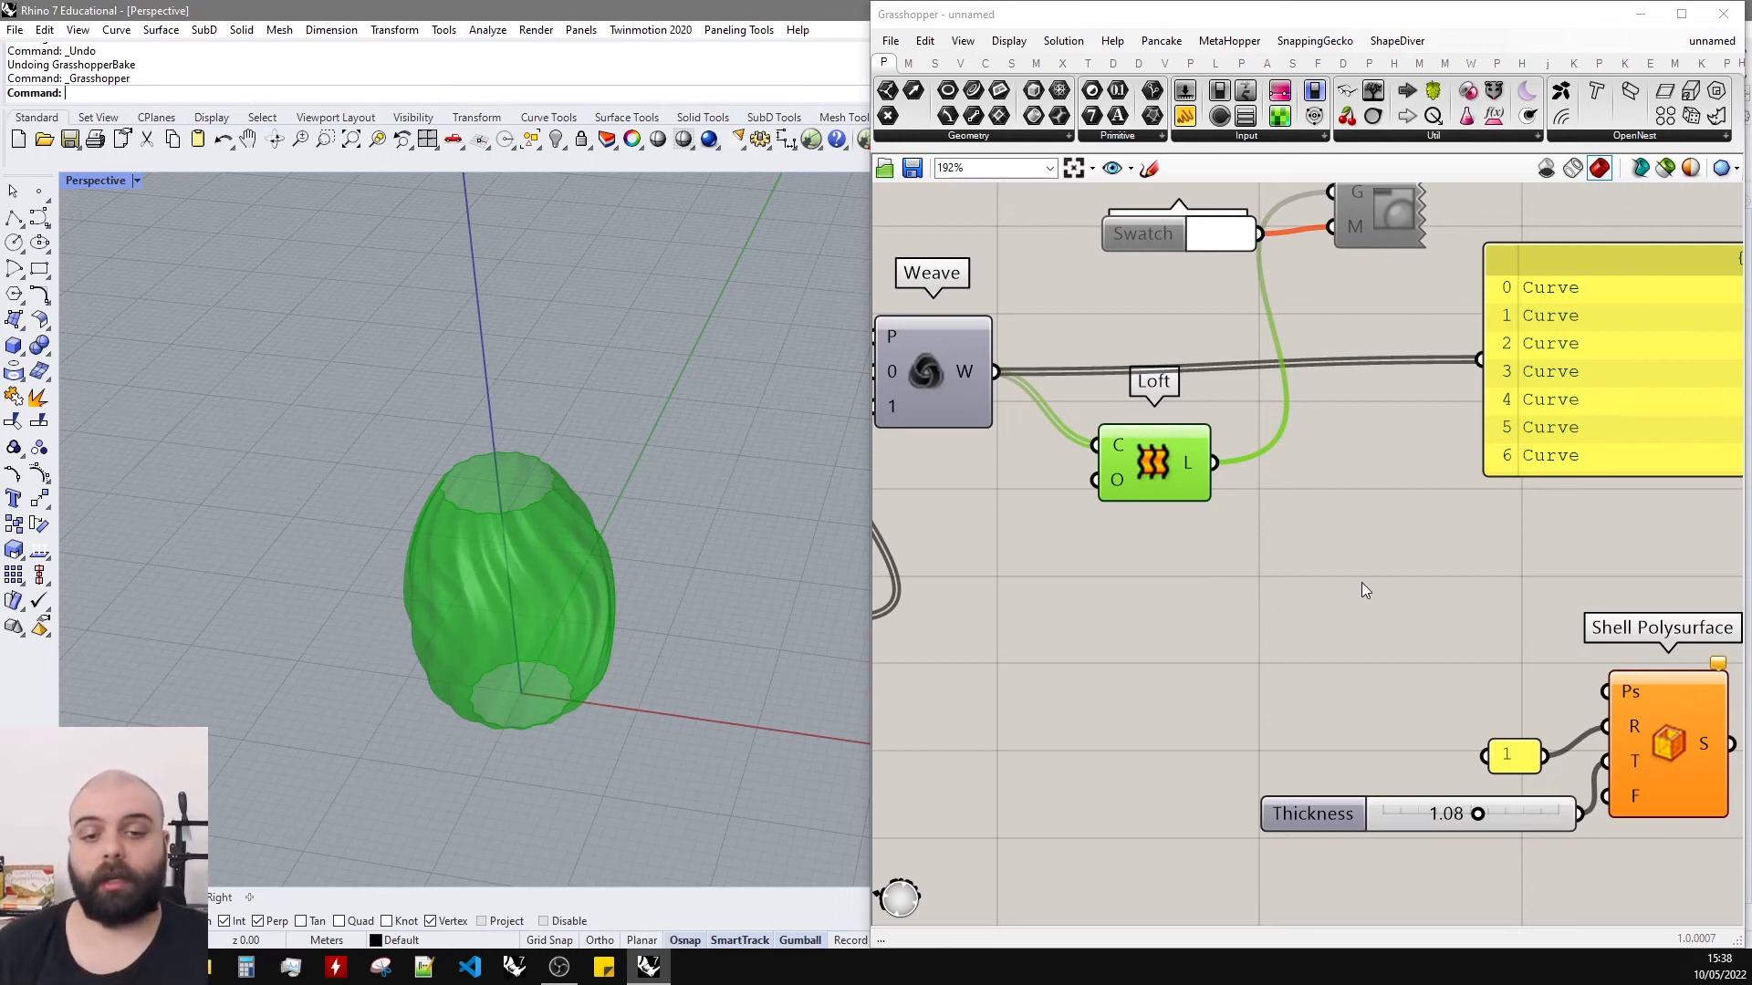
double_click(1367, 554)
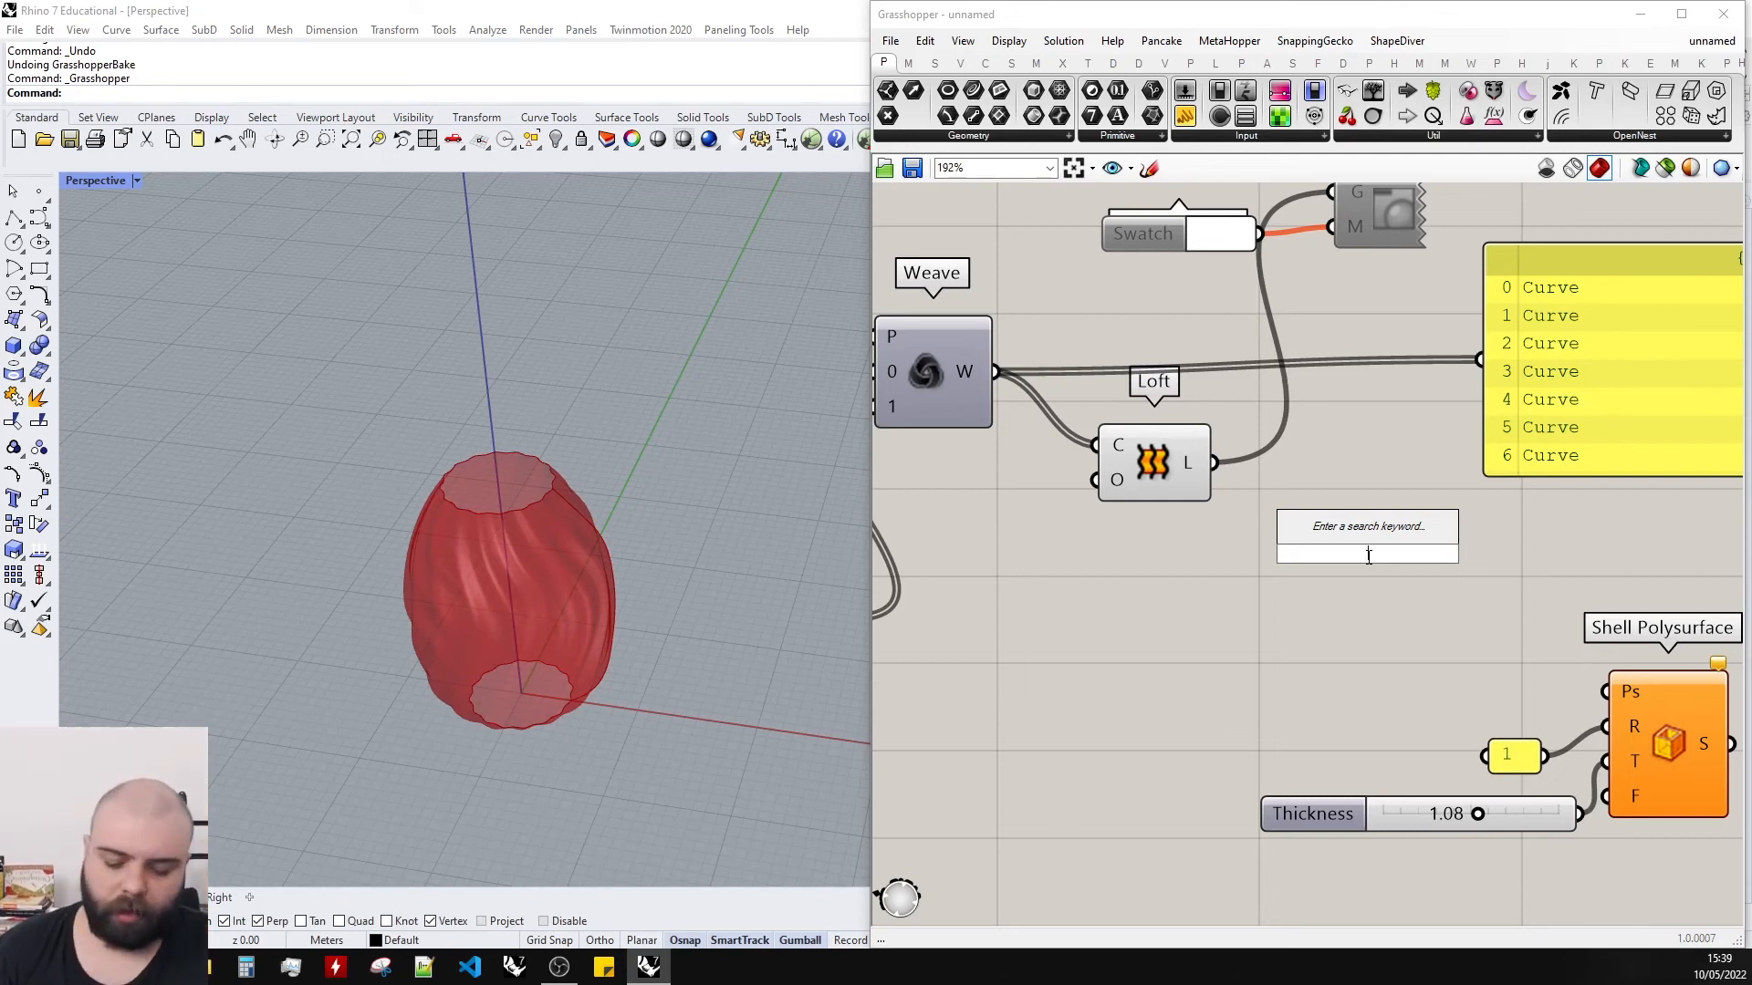
type("cap")
left_click(1358, 536)
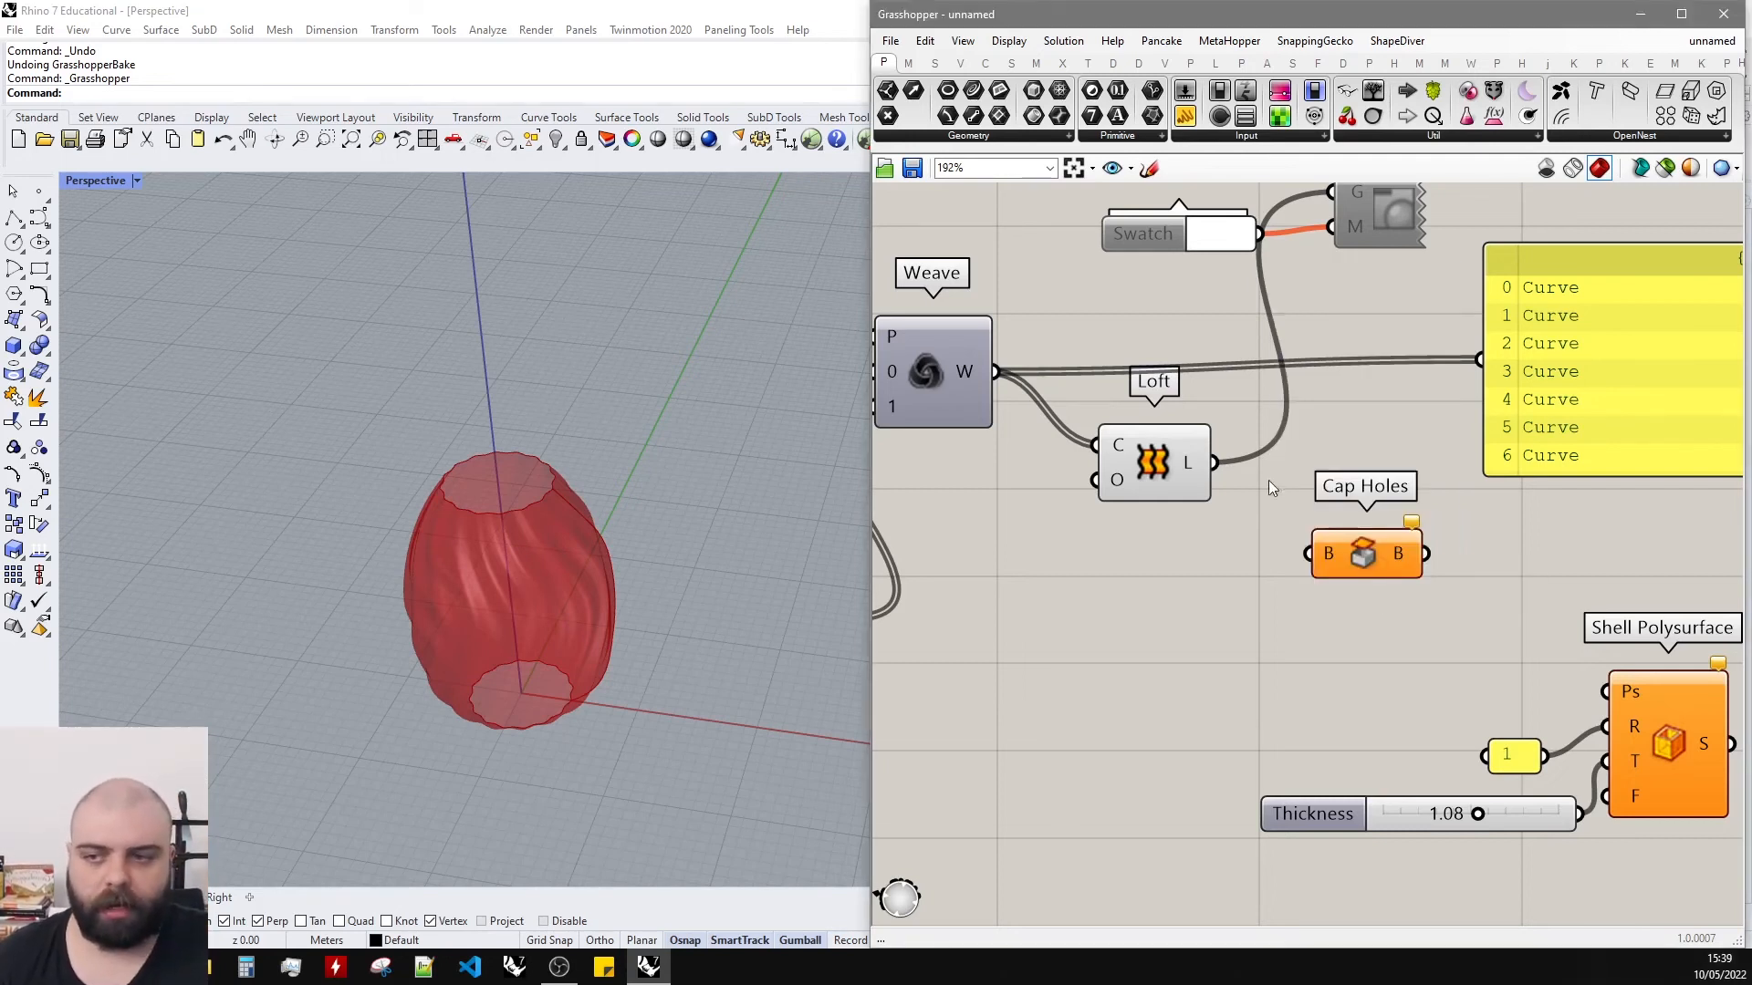
left_click_drag(1216, 464, 1311, 553)
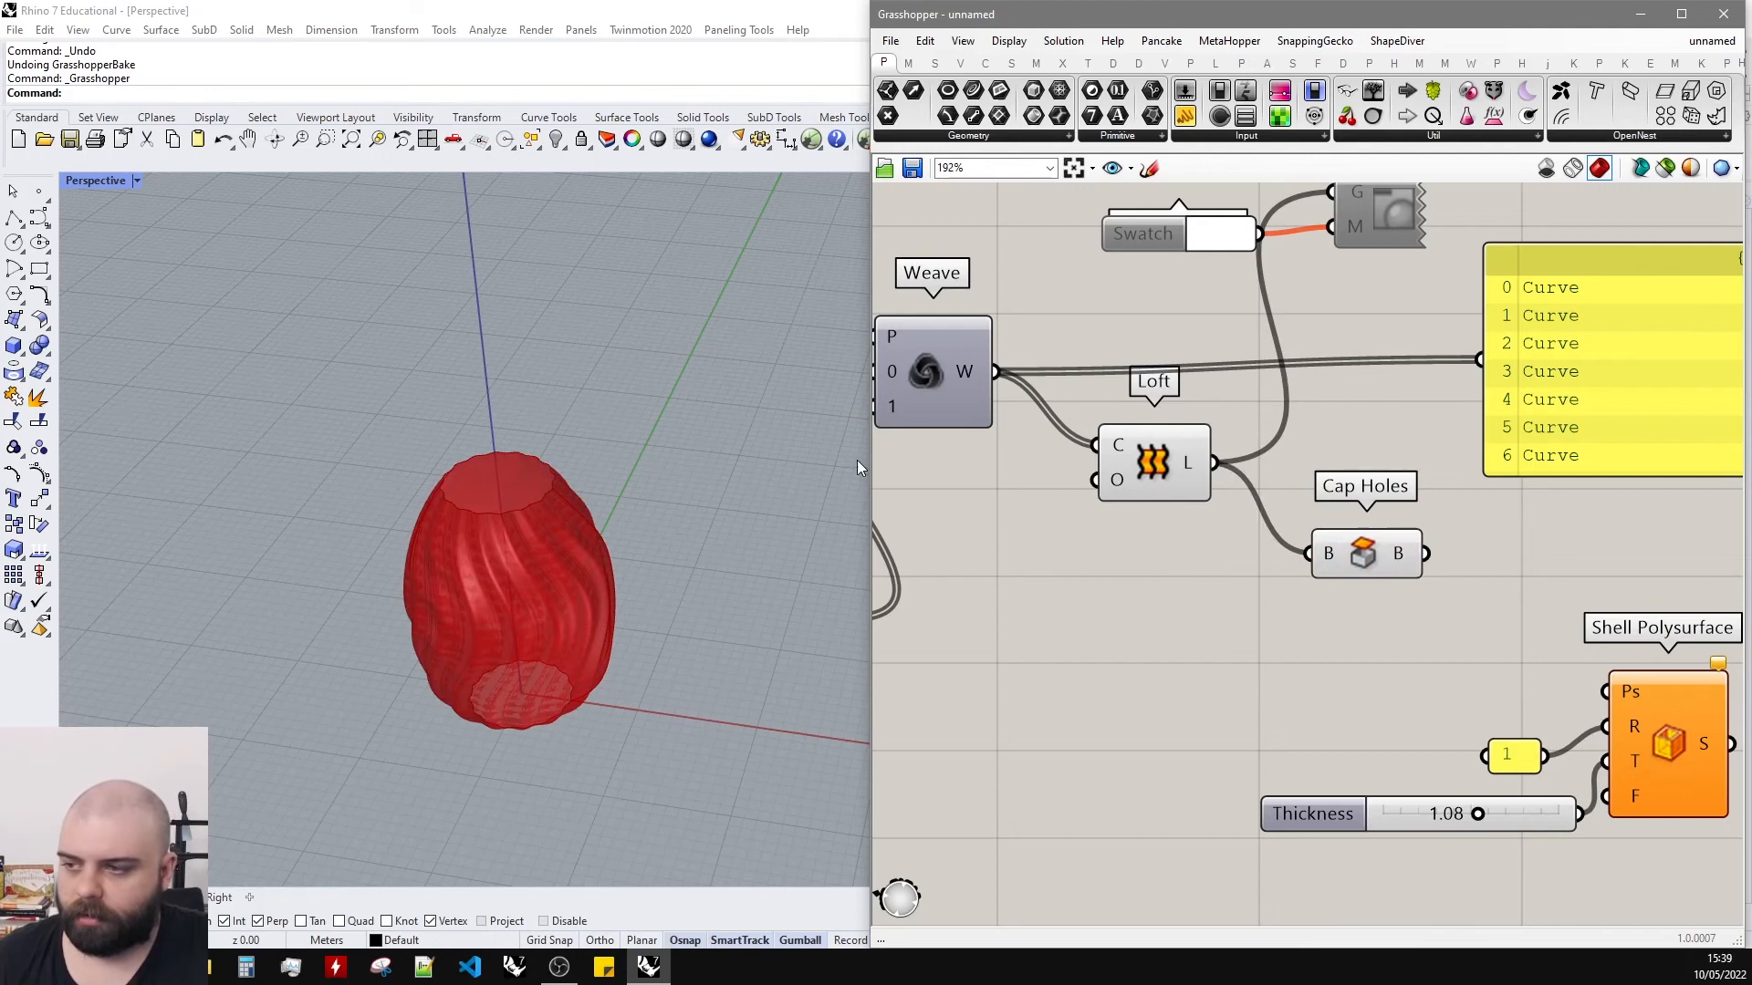
Turn off the Loft component's preview so the vase is shown only through Cap Holes.
left_click(1189, 450)
scroll(493, 547, "up", 5)
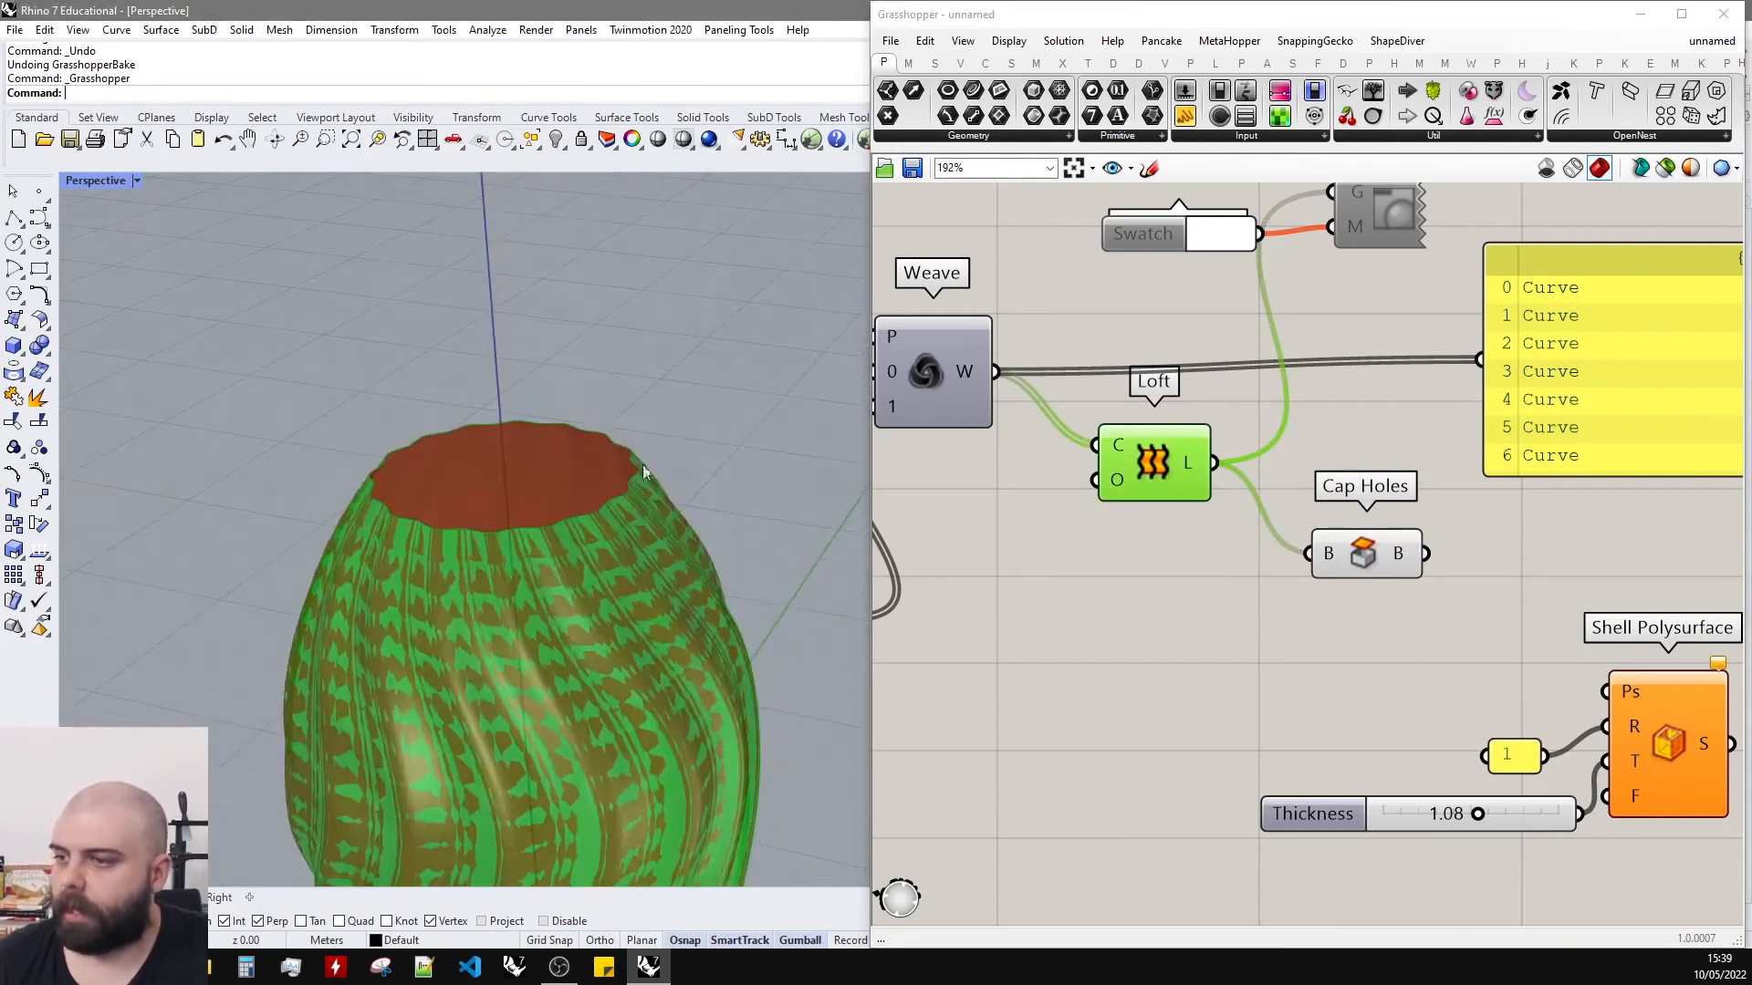
middle_click(1162, 464)
left_click(1220, 399)
scroll(671, 415, "down", 6)
right_click_drag(673, 397, 671, 511)
left_click(1382, 565)
left_click(1087, 653)
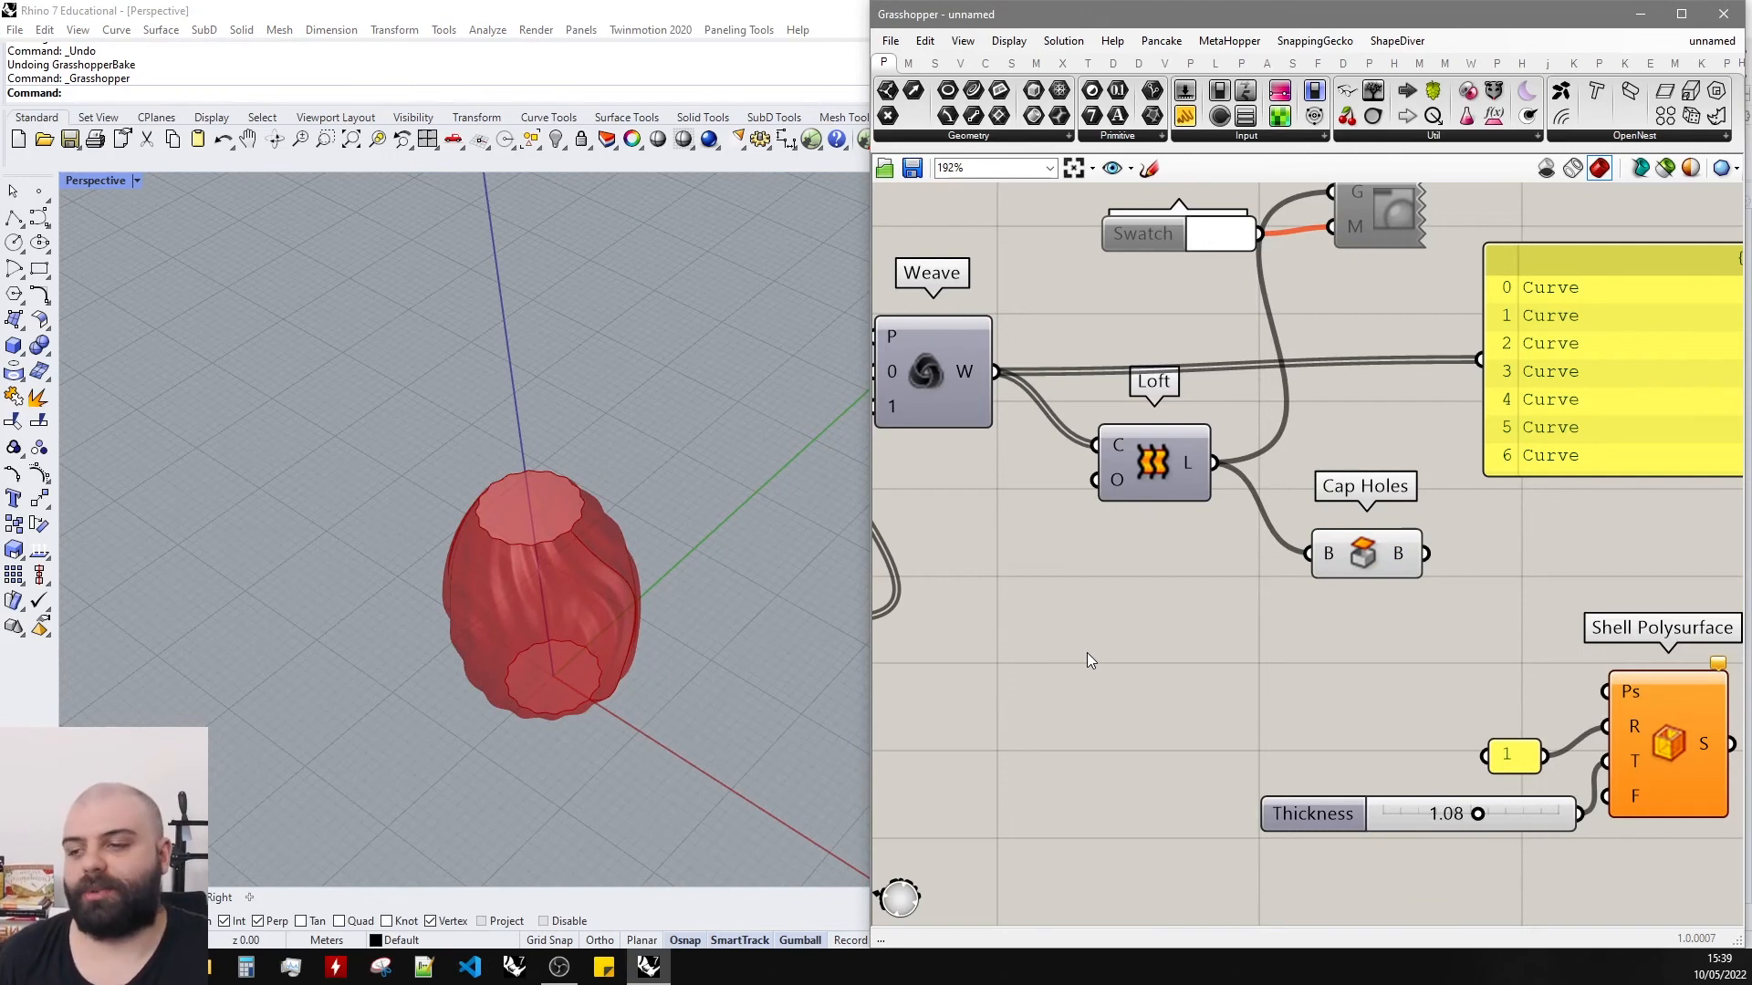
Connect the Cap Holes output to the Ps input of Shell Polysurface to shell the vase.
right_click_drag(633, 574, 629, 488)
scroll(1259, 552, "down", 2)
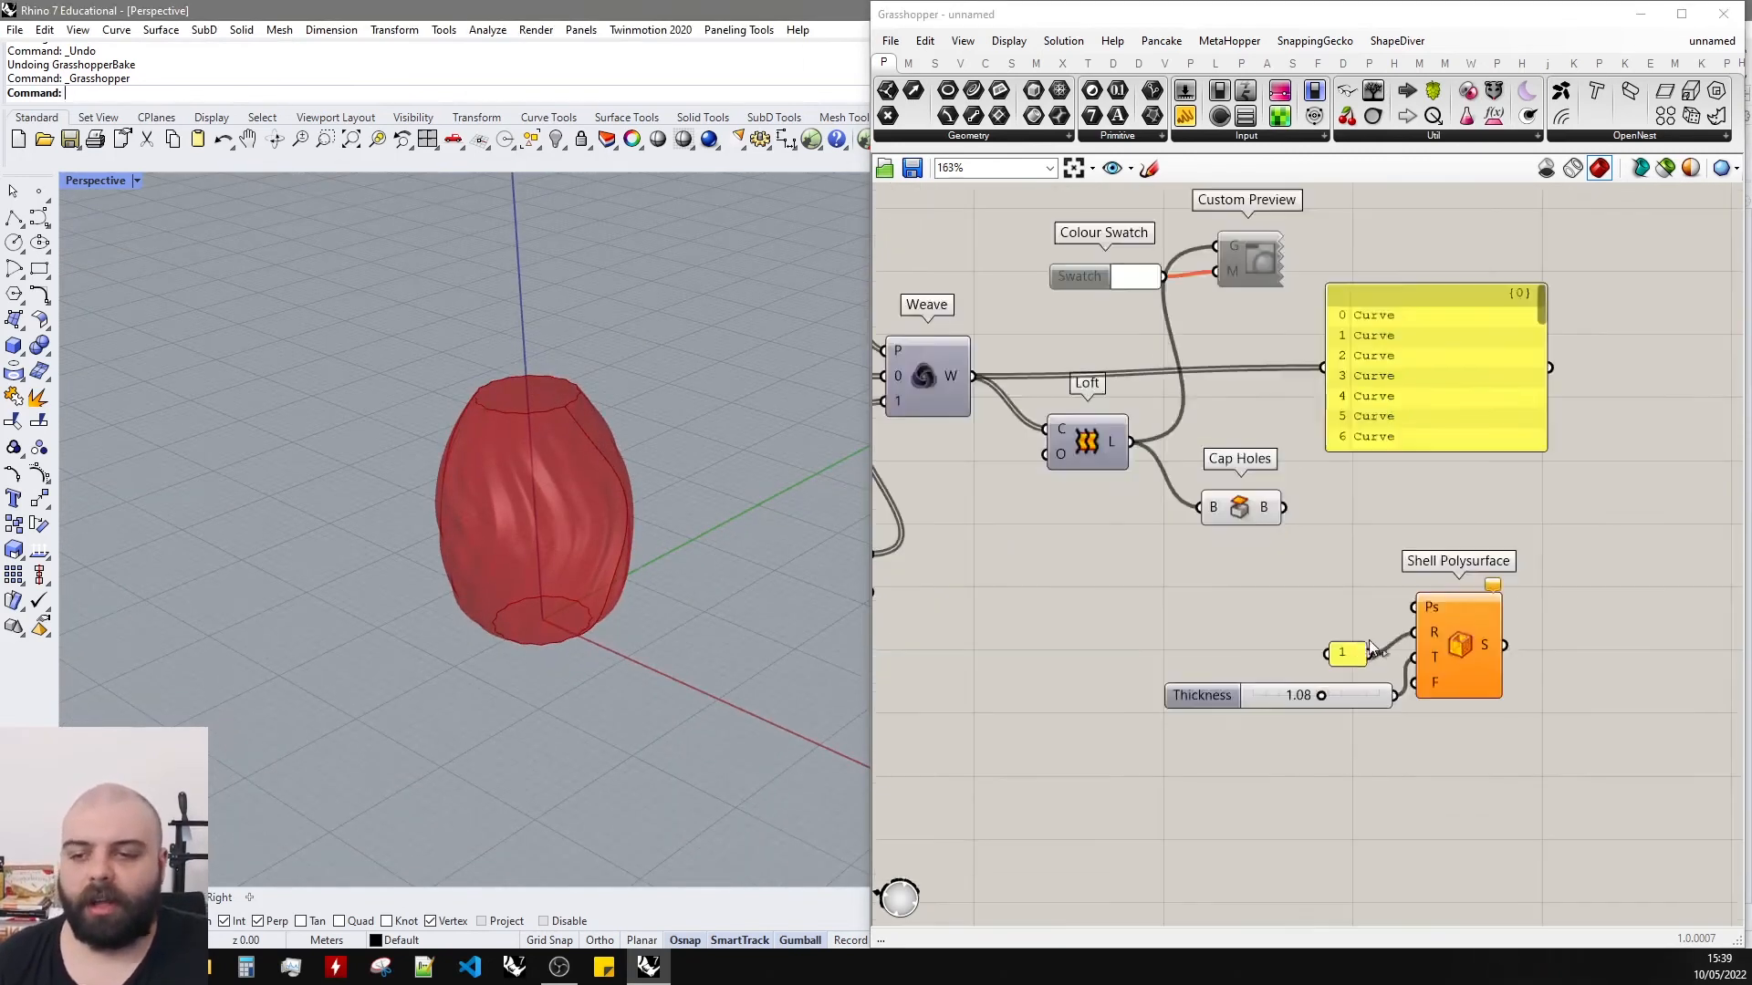
scroll(1368, 648, "up", 2)
left_click(1233, 470)
left_click_drag(1248, 456, 1433, 593)
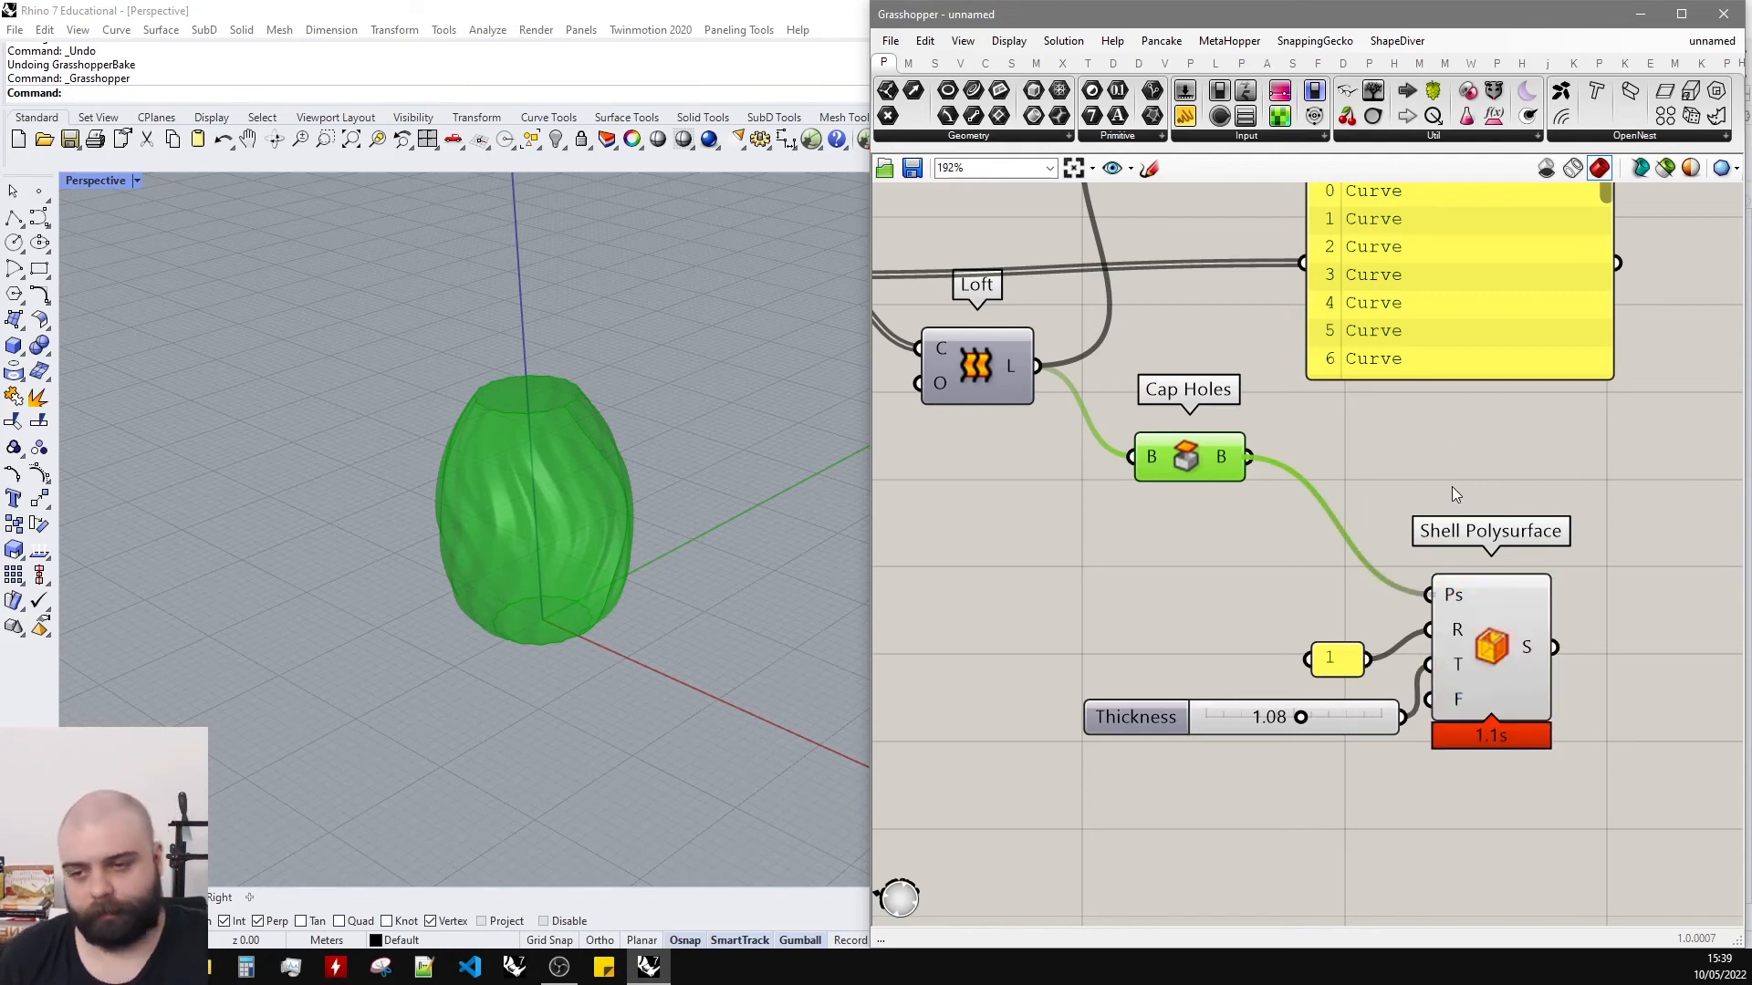
scroll(1453, 485, "down", 2)
left_click(1487, 621)
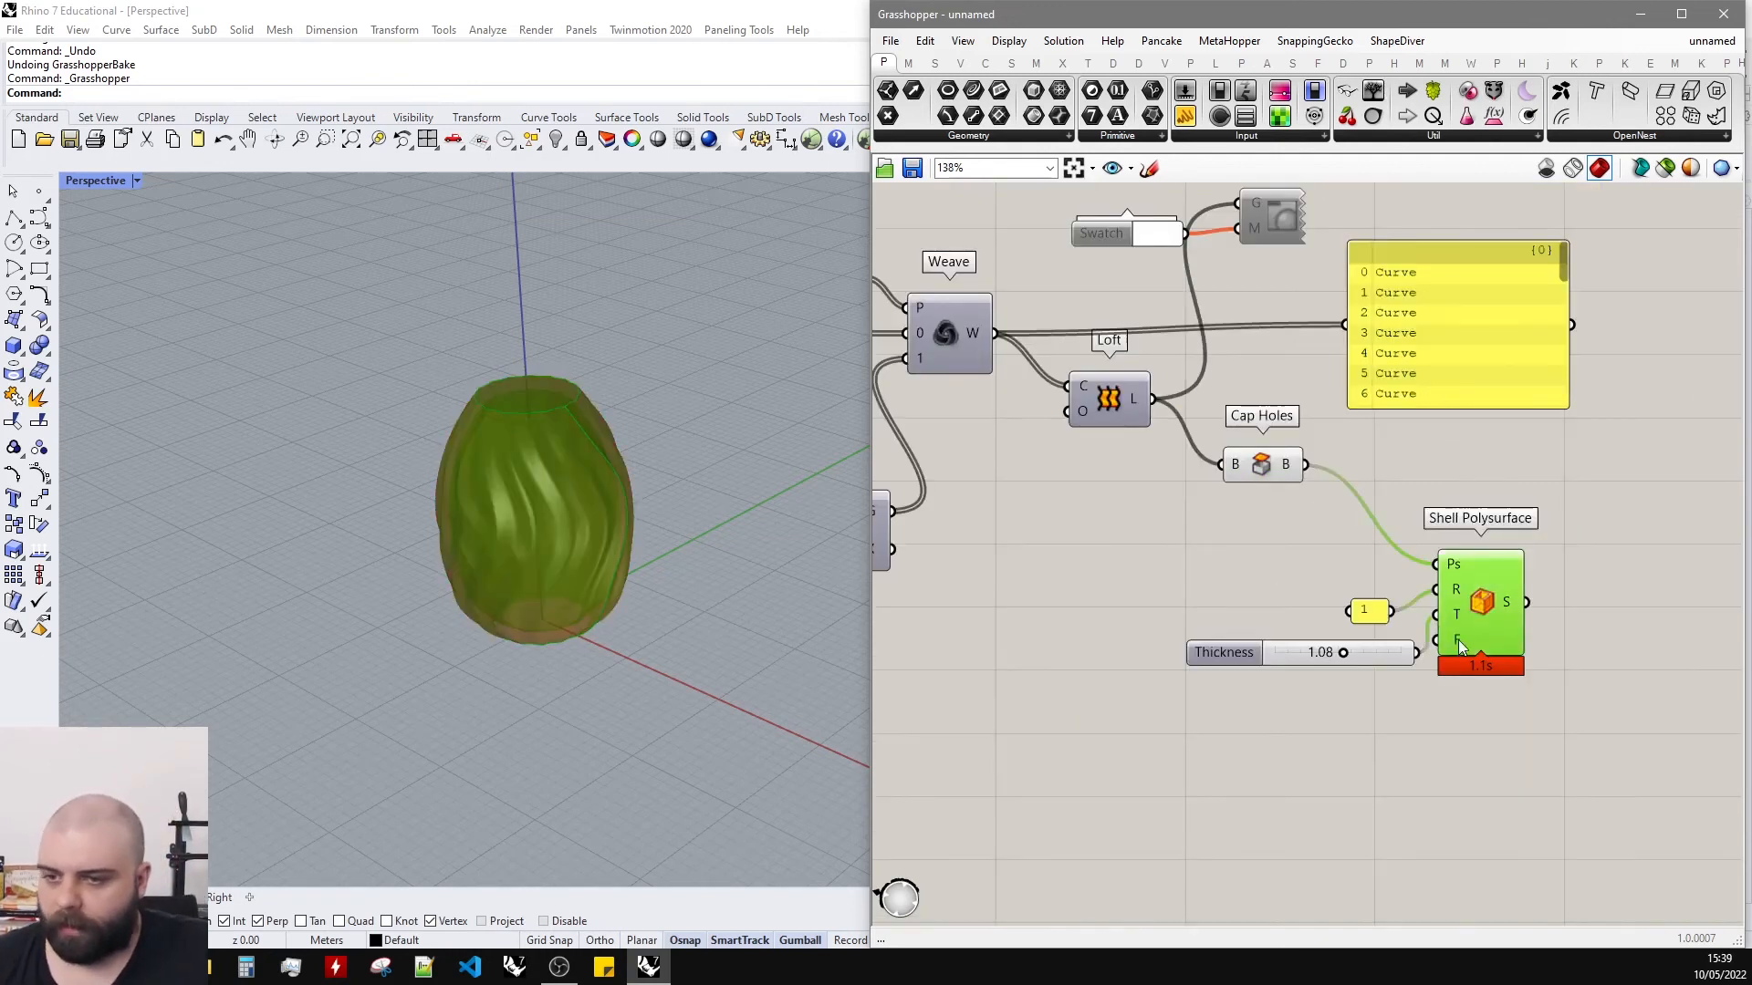
Turn off the Cap Holes preview and check the shelled vase from several angles.
left_click_drag(1434, 775, 1214, 445)
middle_click(1214, 445)
left_click(1272, 384)
right_click_drag(568, 591, 597, 466)
scroll(575, 387, "up", 5)
right_click_drag(818, 504, 619, 436)
scroll(737, 427, "down", 2)
right_click_drag(738, 427, 685, 554)
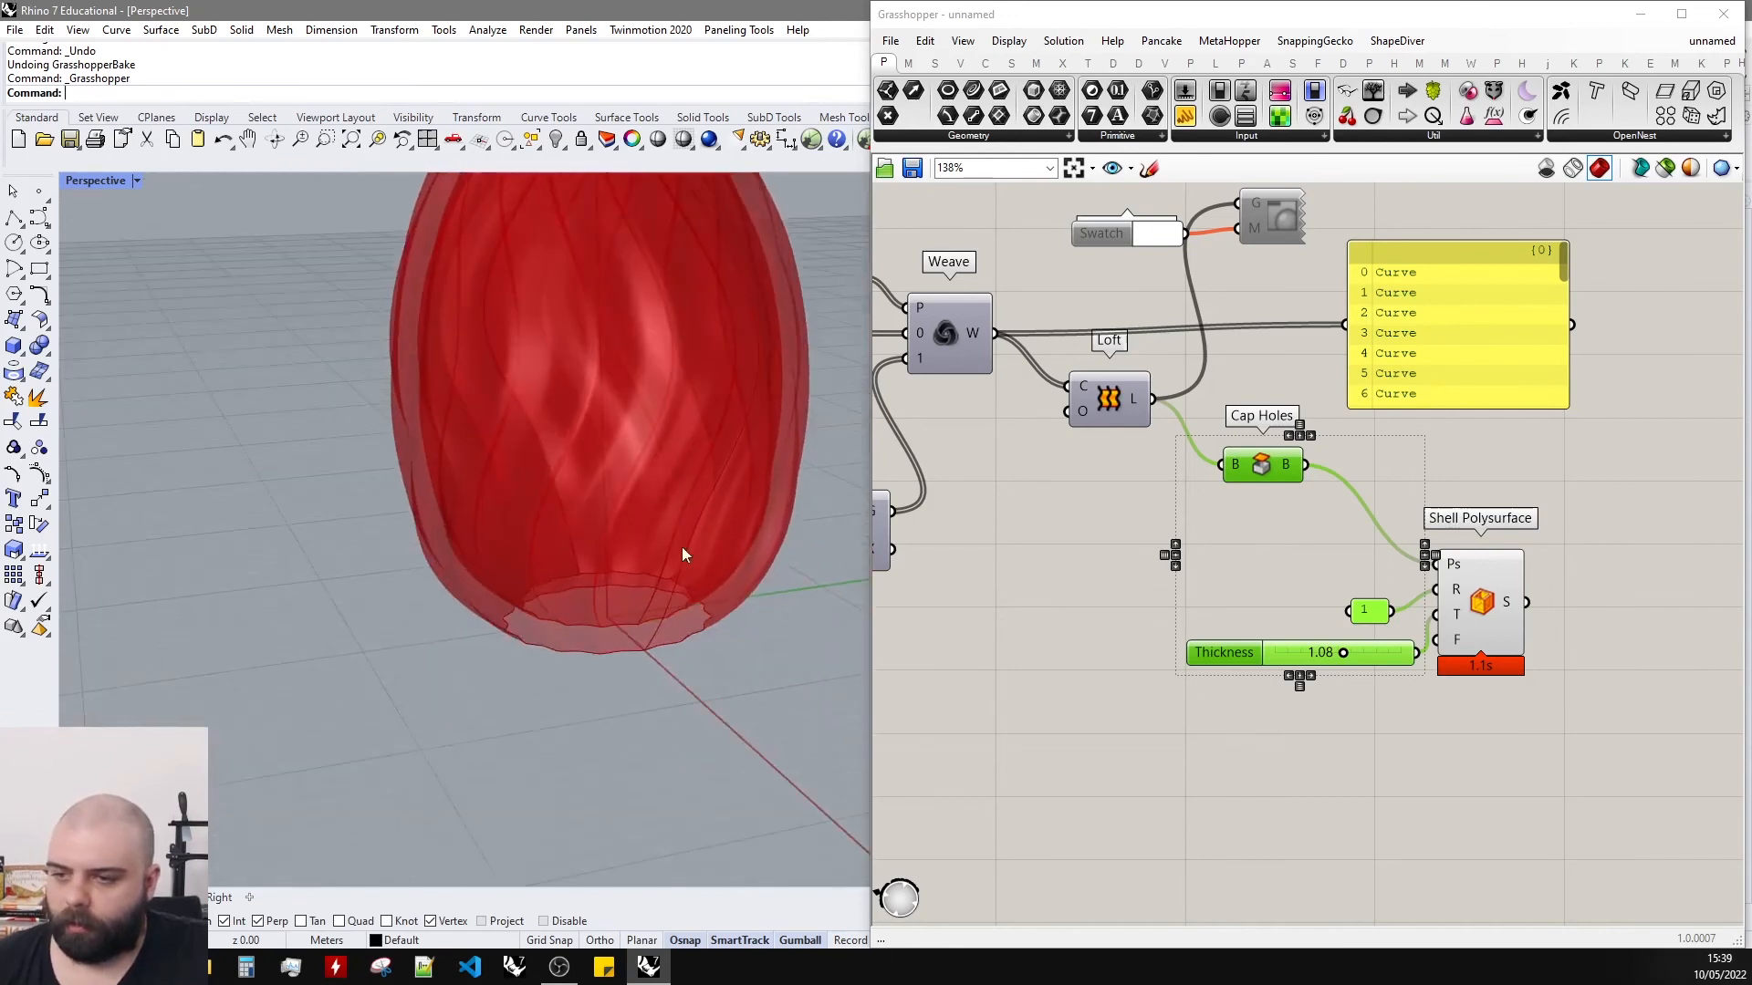
left_click(1367, 610)
scroll(1369, 611, "up", 2)
double_click(1369, 611)
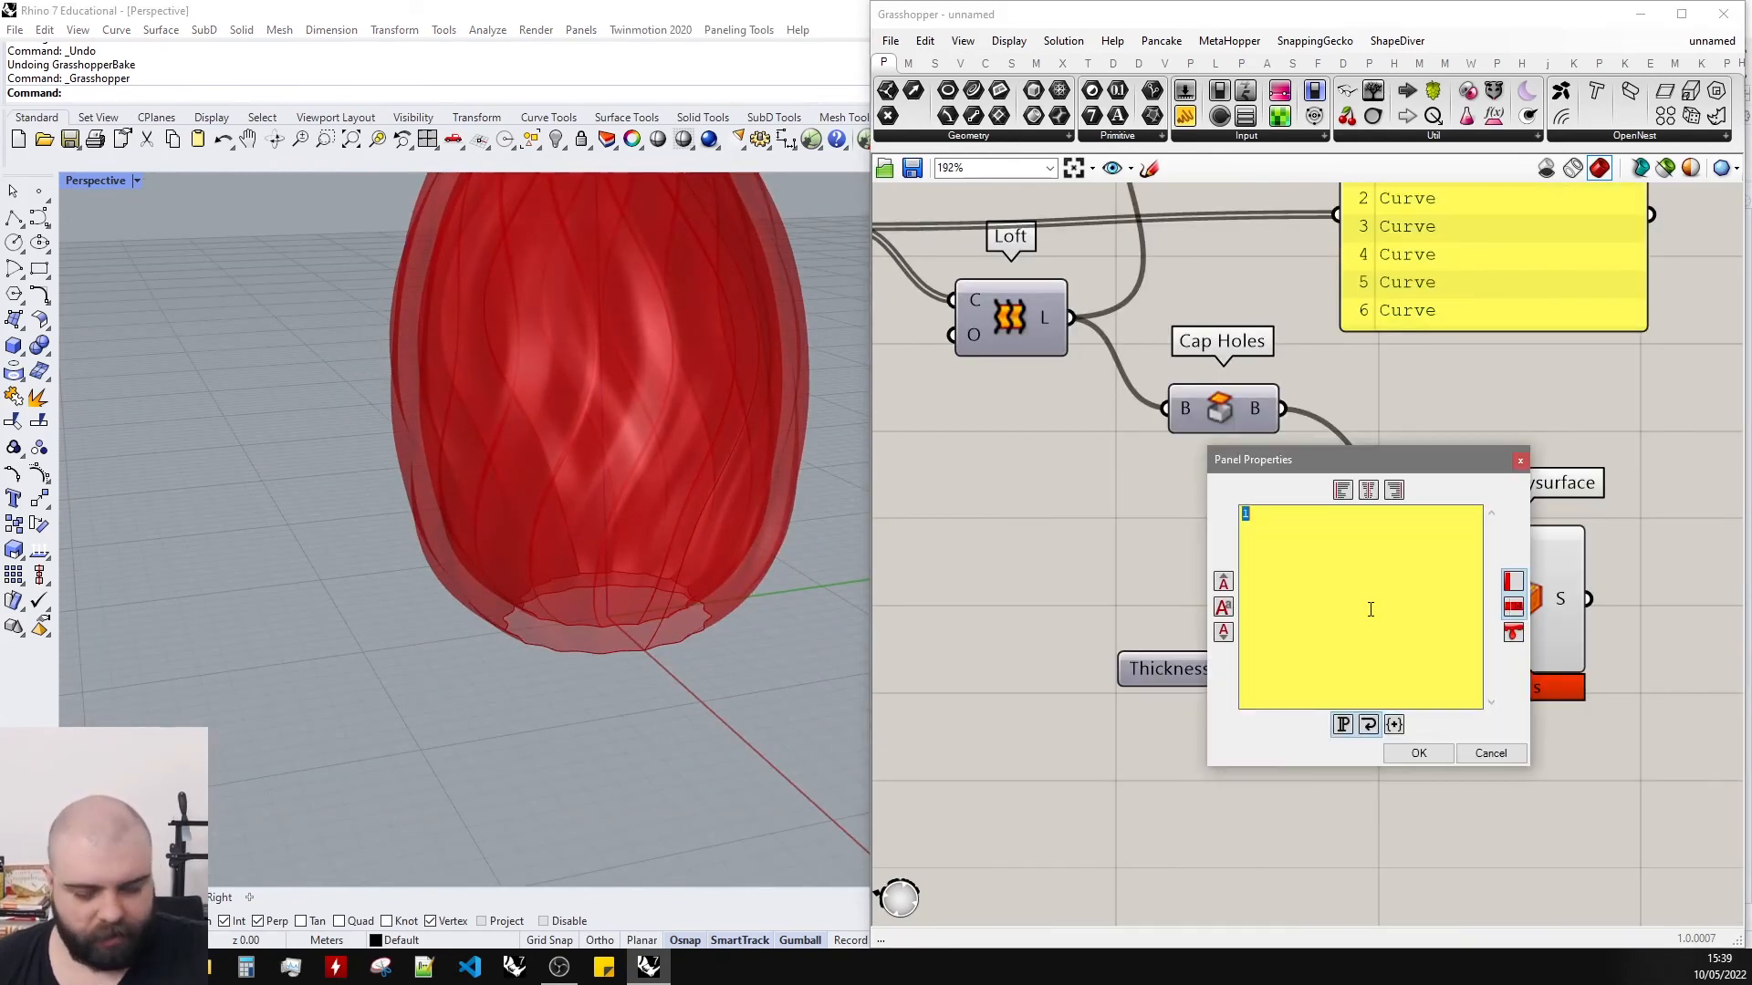
key("Escape")
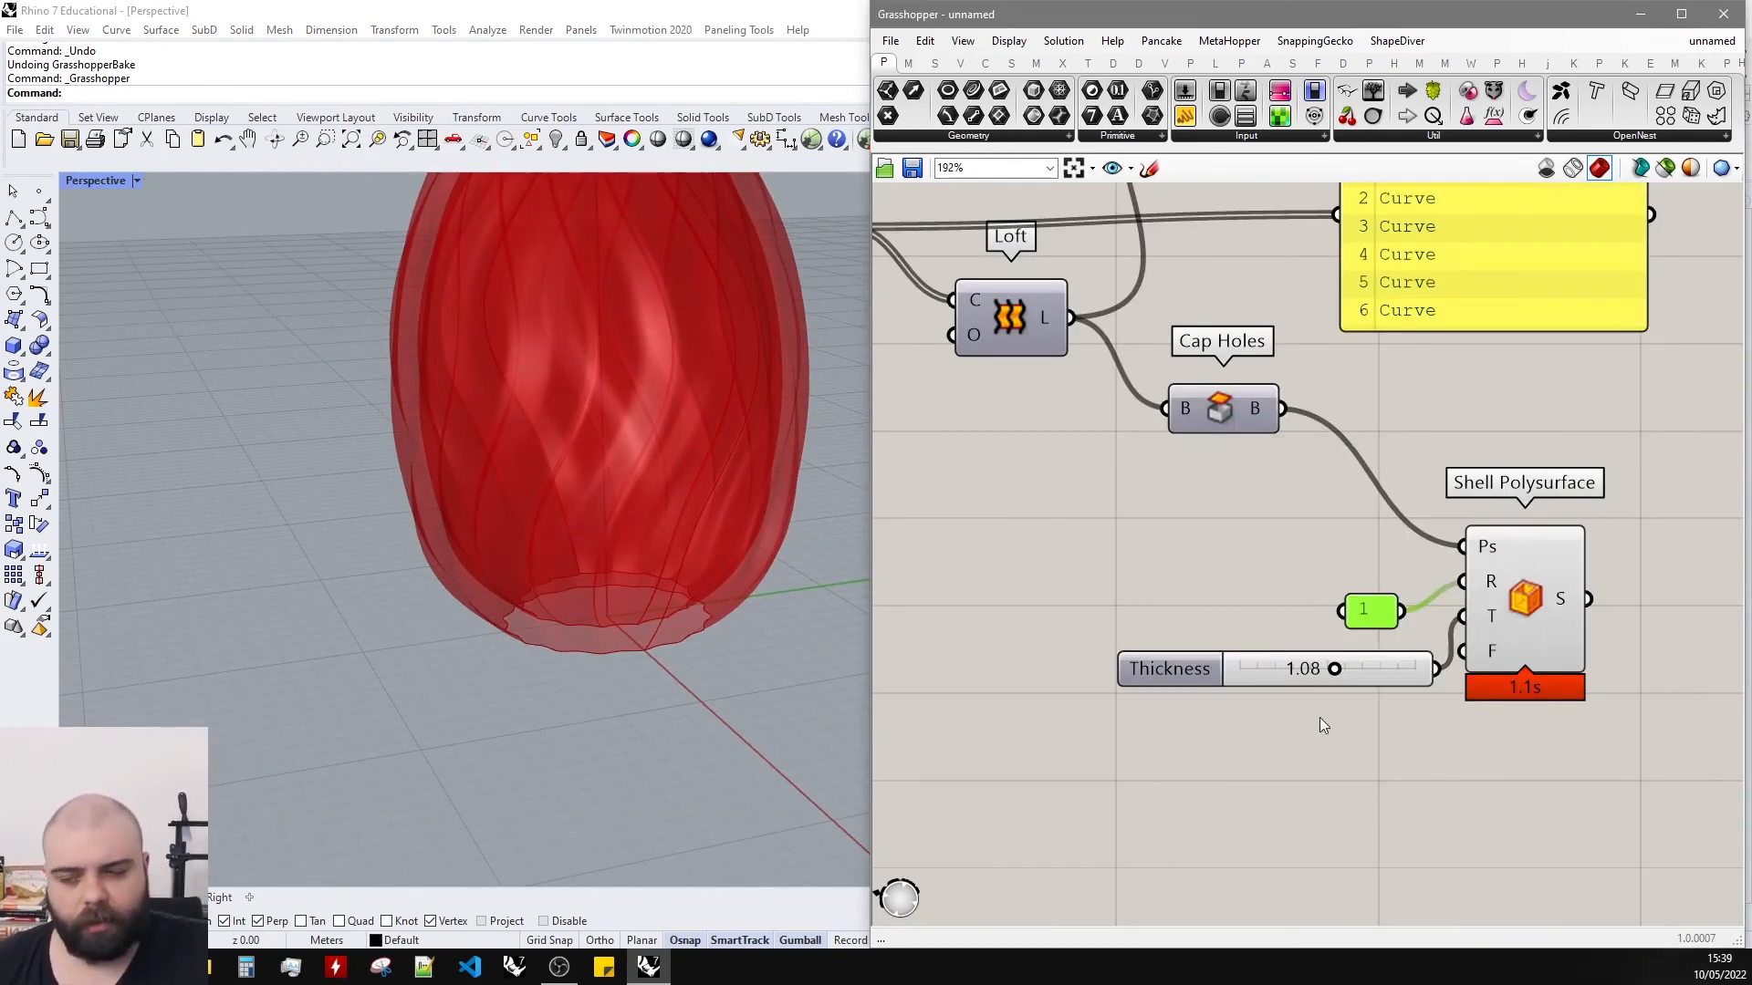
Examine the inner rim of the shelled vase up close and set the Thickness slider to 0.25.
right_click_drag(797, 673, 708, 571)
scroll(711, 511, "up", 5)
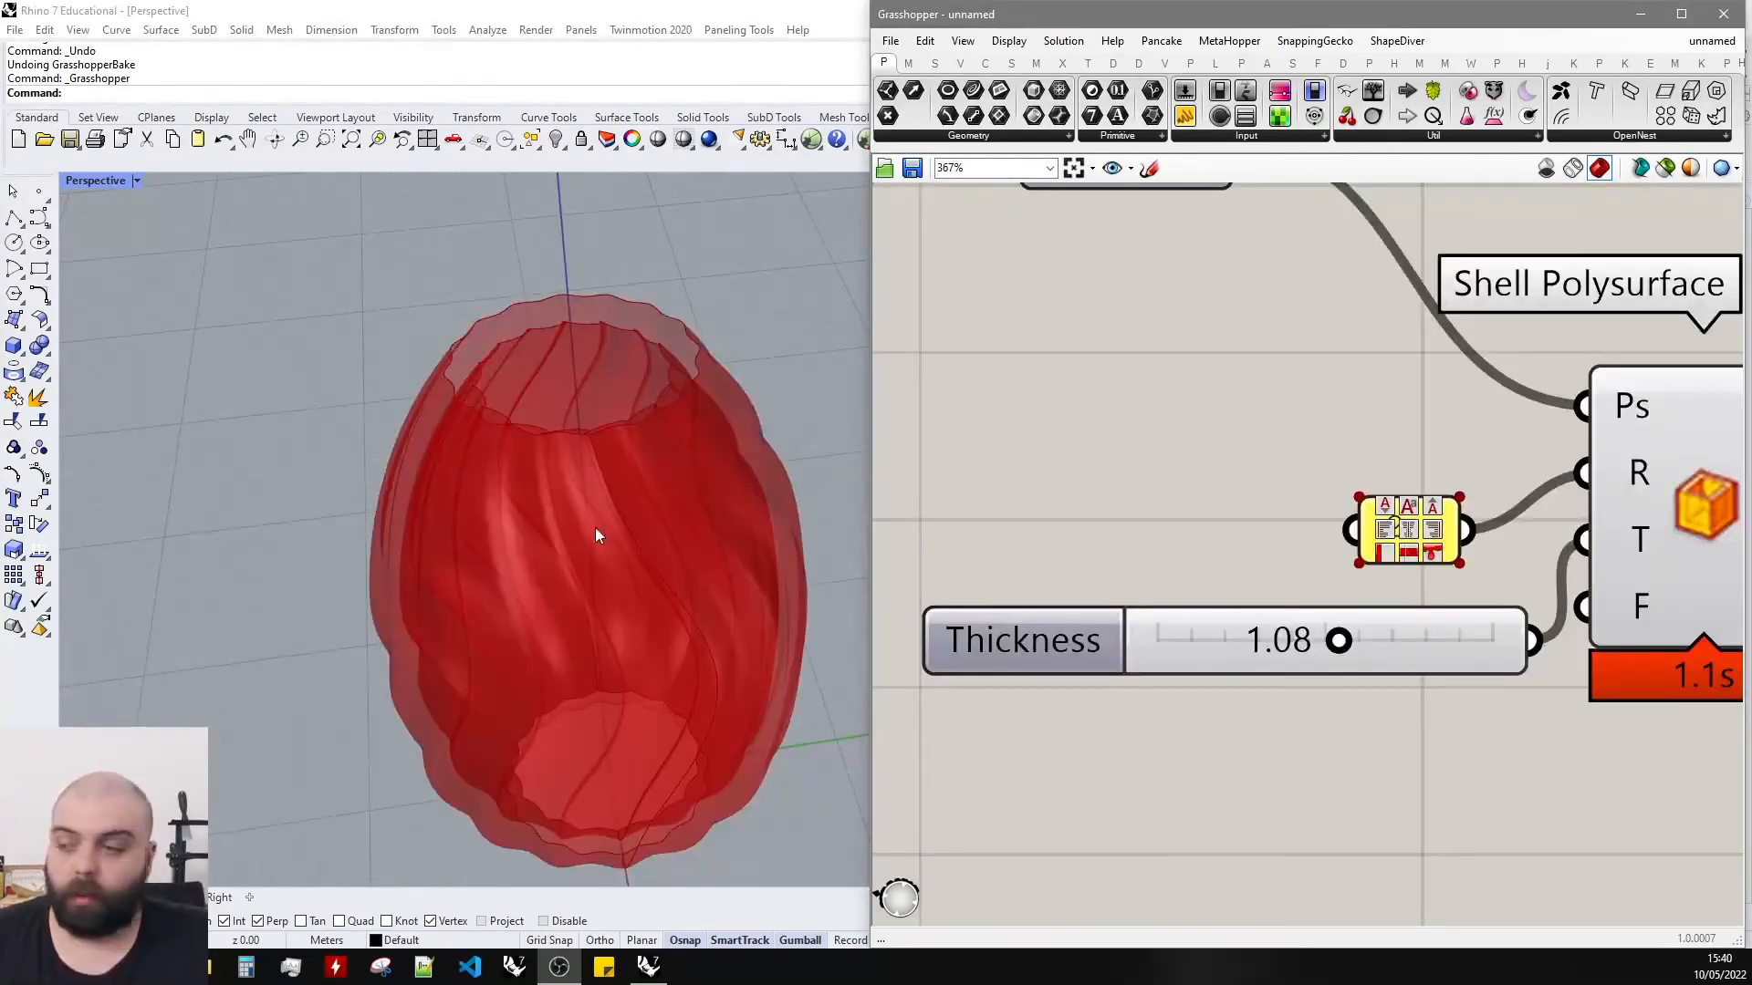
right_click_drag(595, 536, 692, 374)
scroll(666, 365, "up", 3)
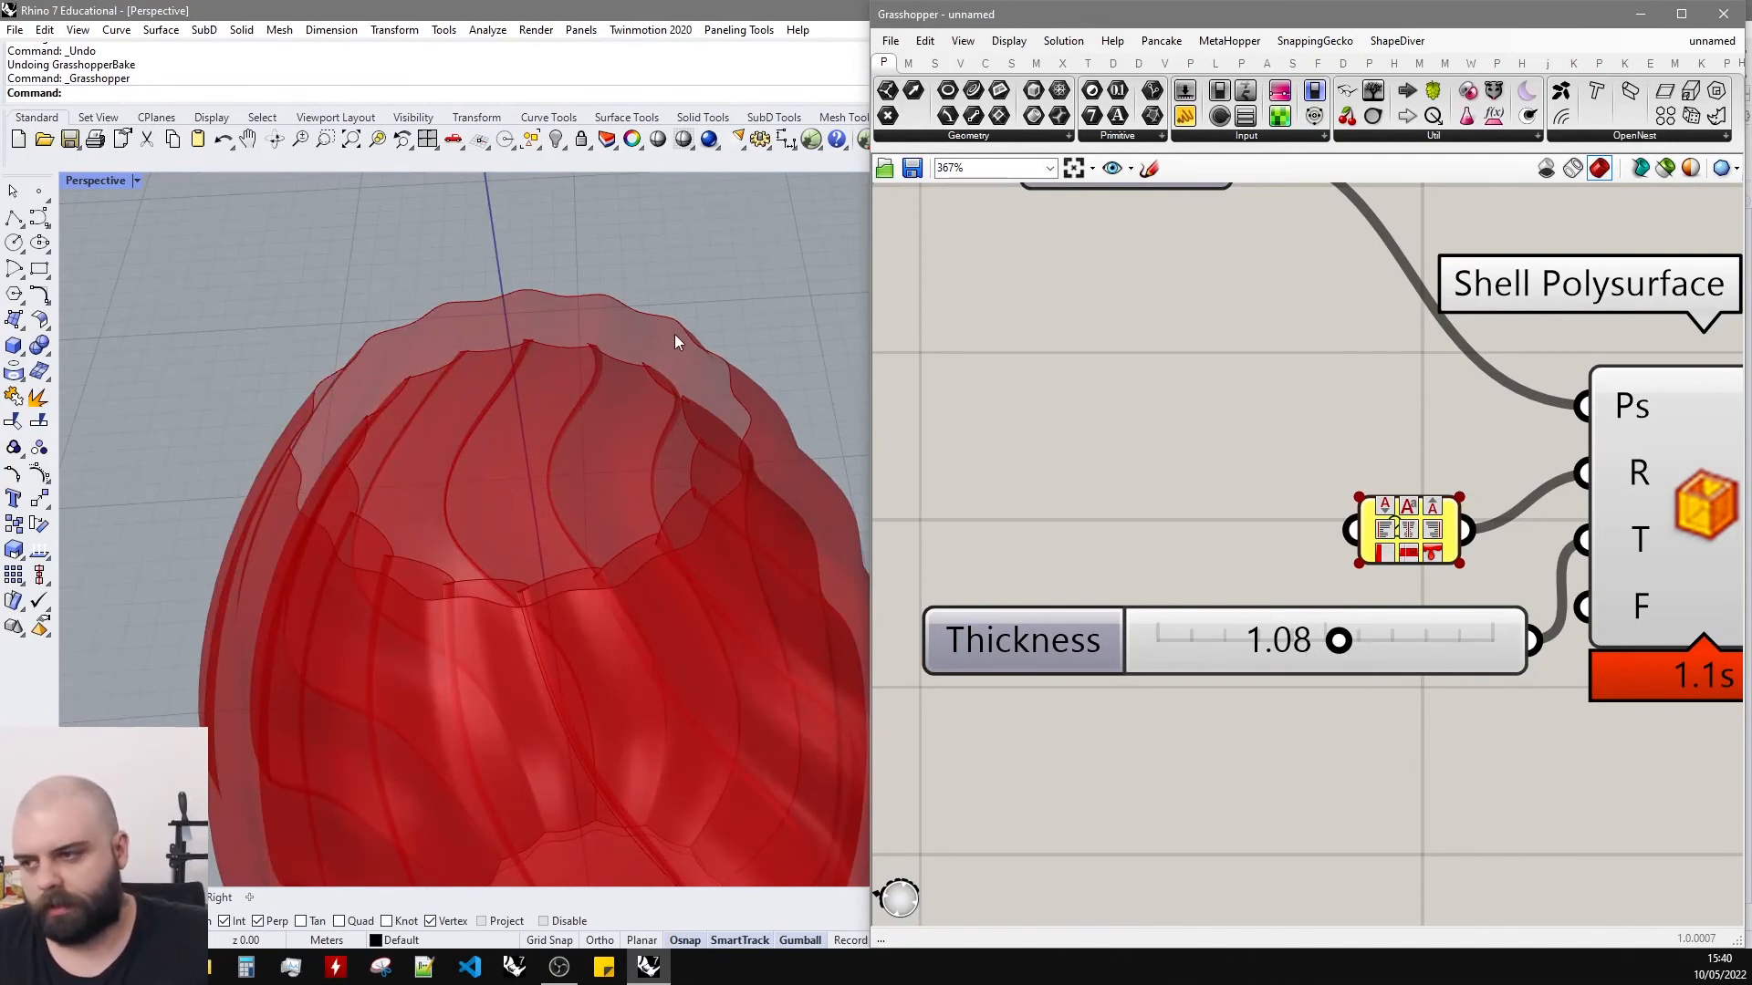
scroll(638, 338, "up", 3)
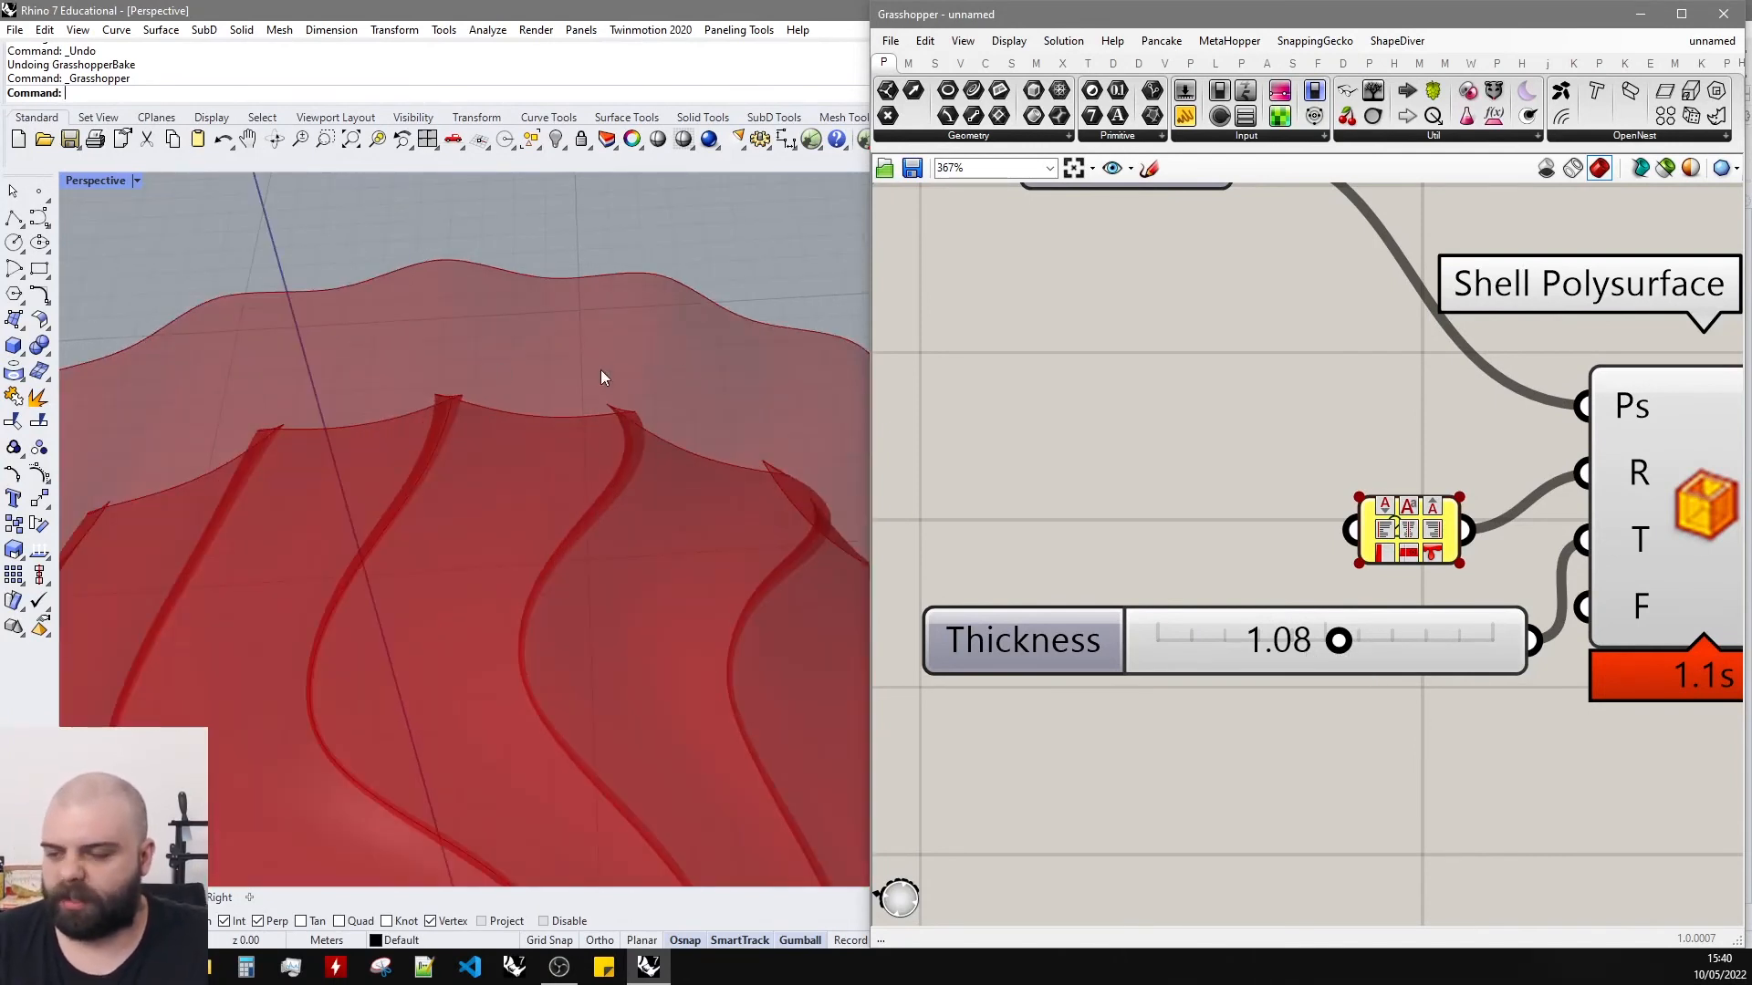
scroll(642, 338, "up", 3)
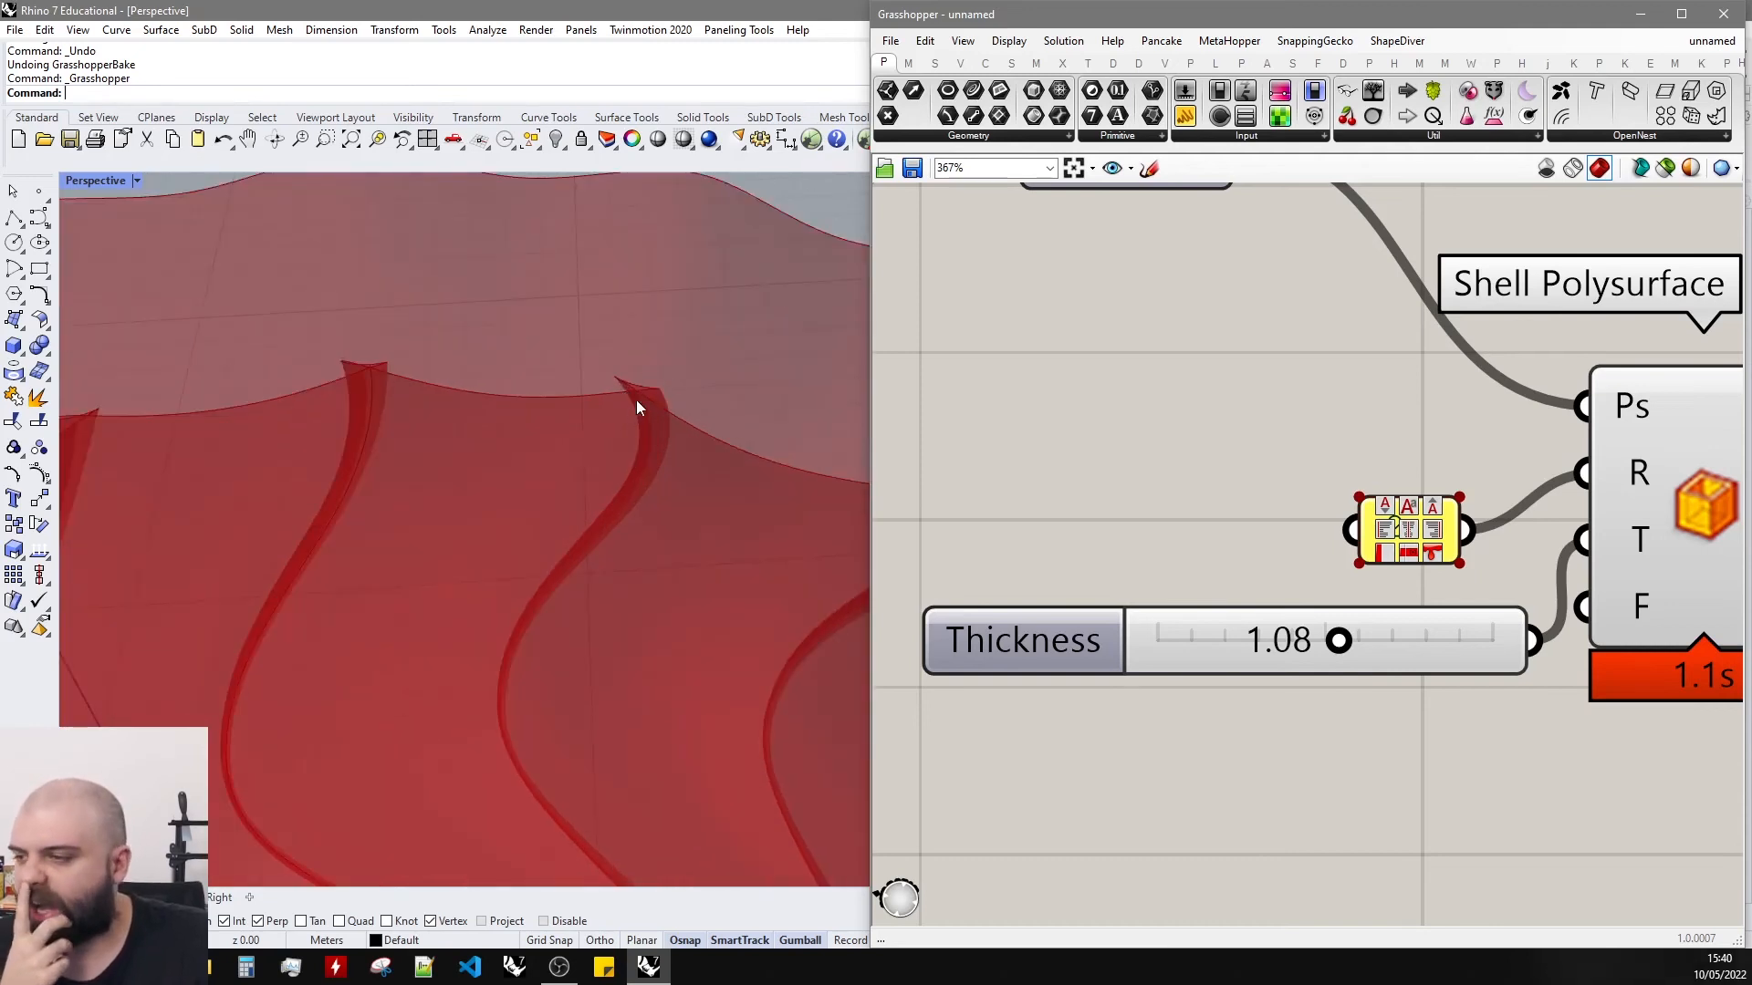
scroll(638, 406, "down", 3)
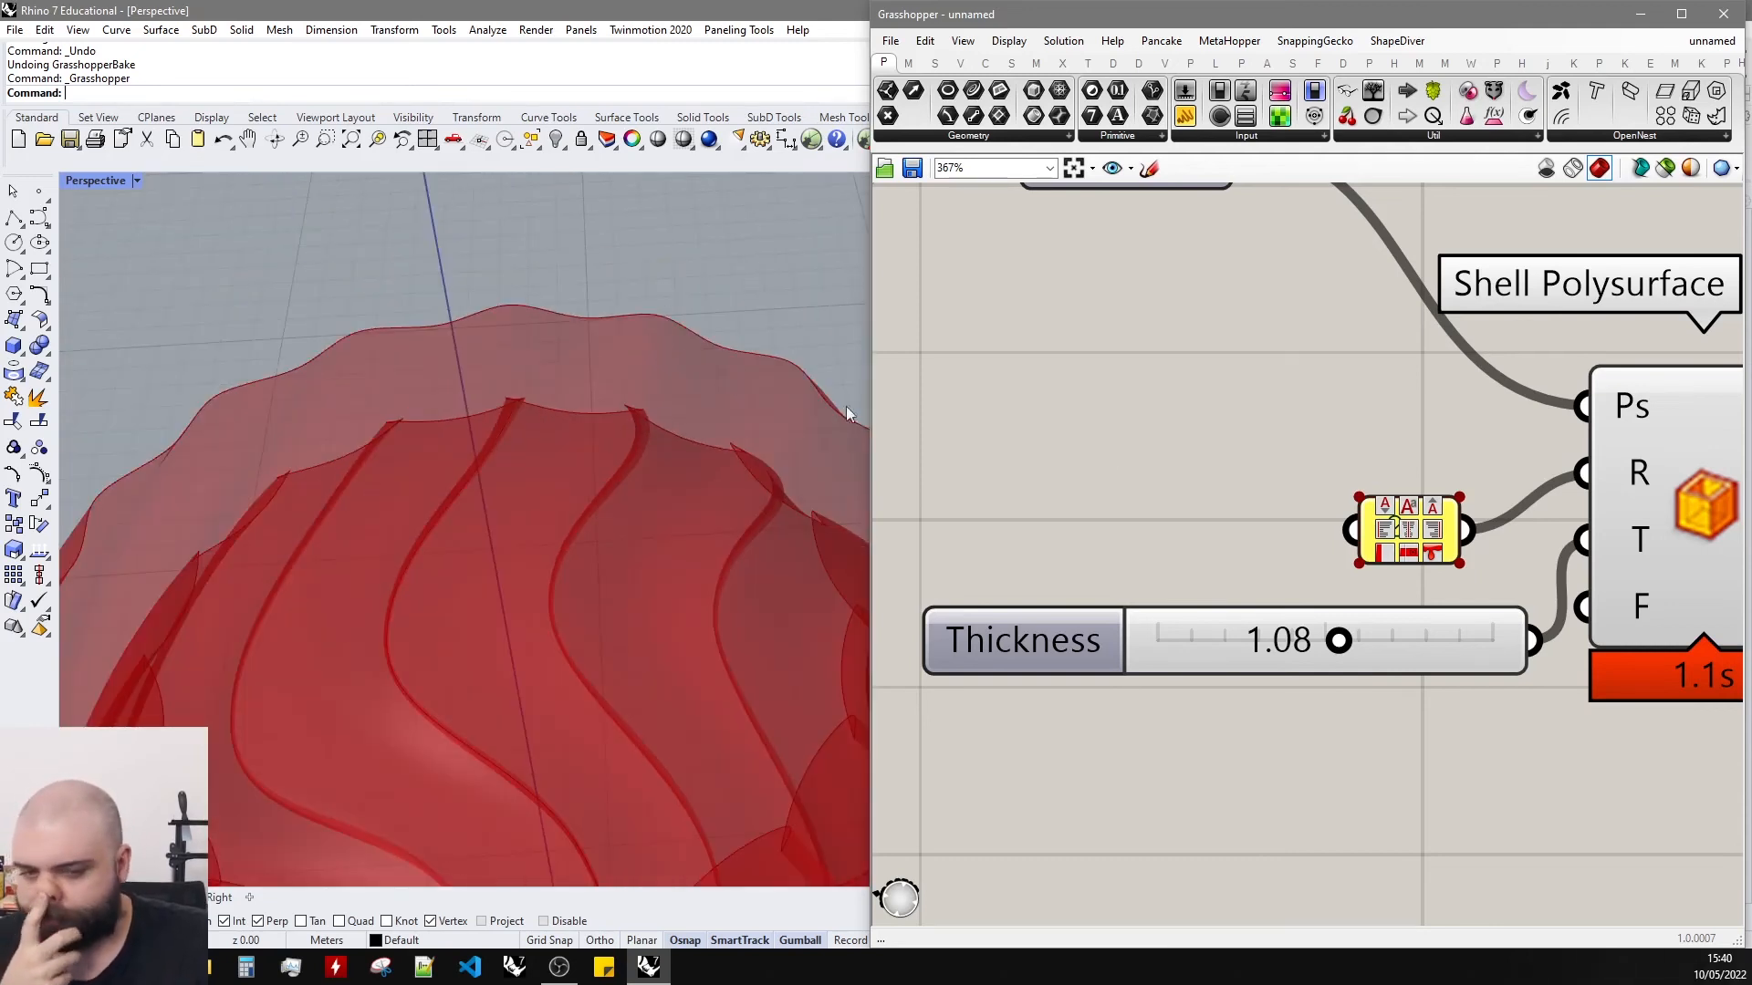
double_click(1238, 641)
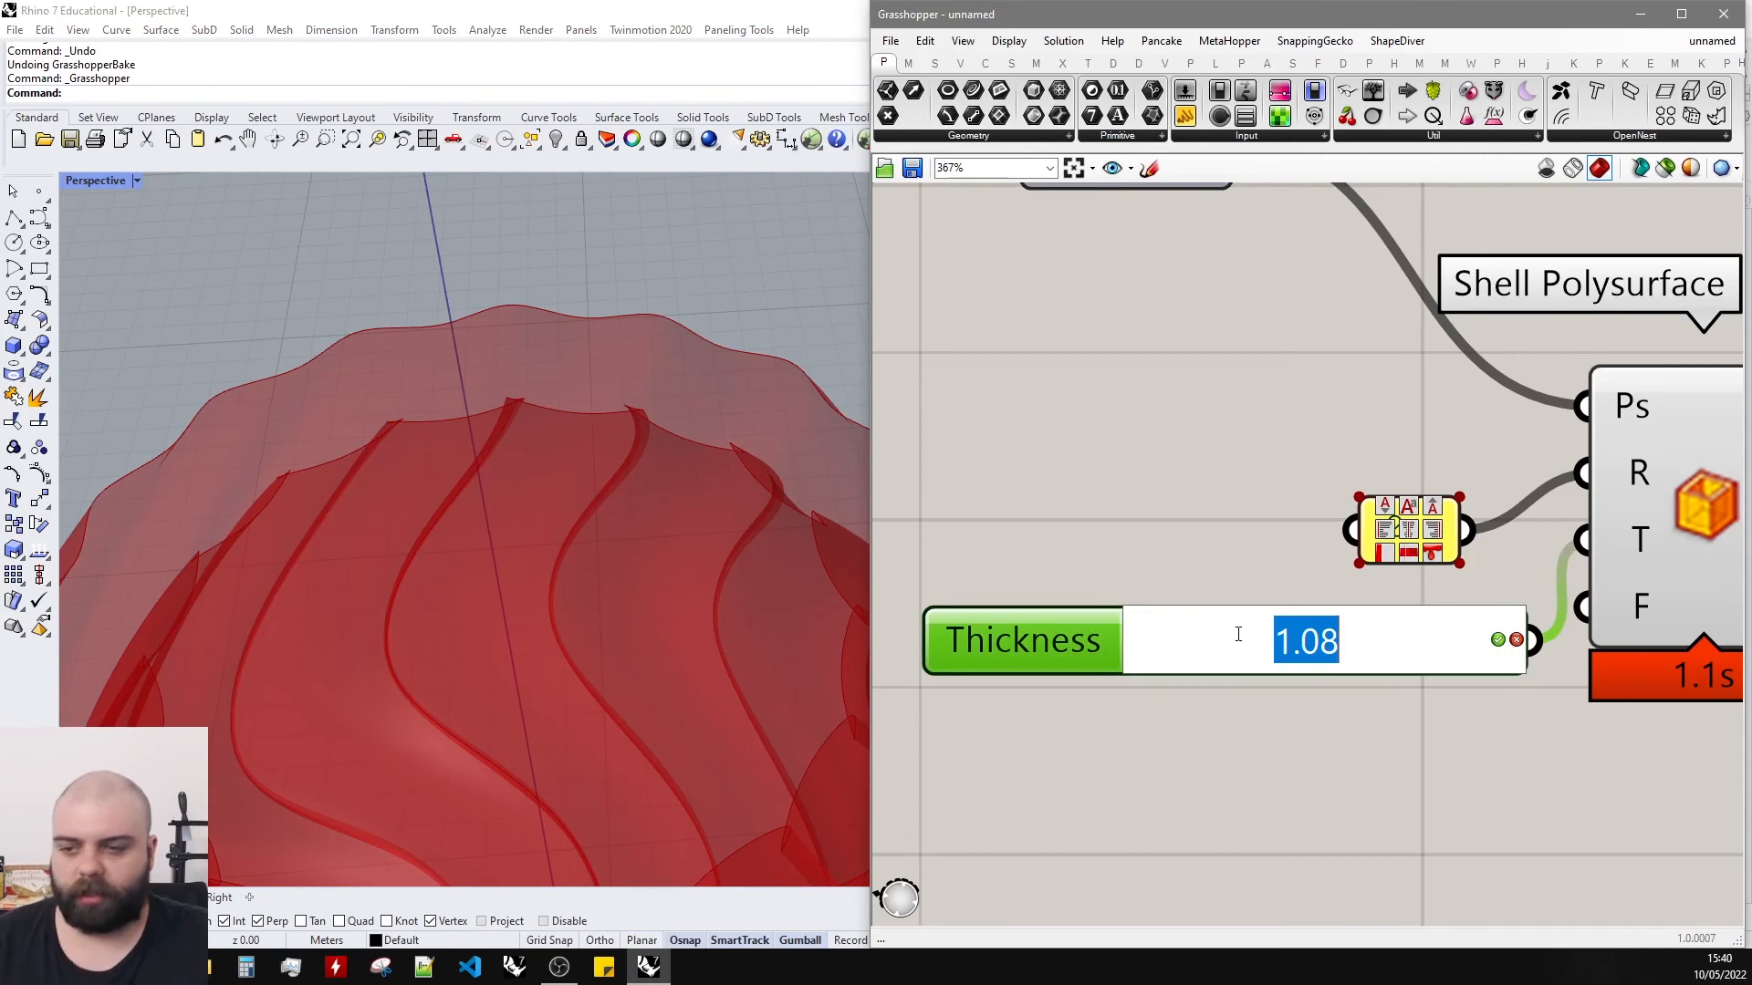
type(".25")
key("Return")
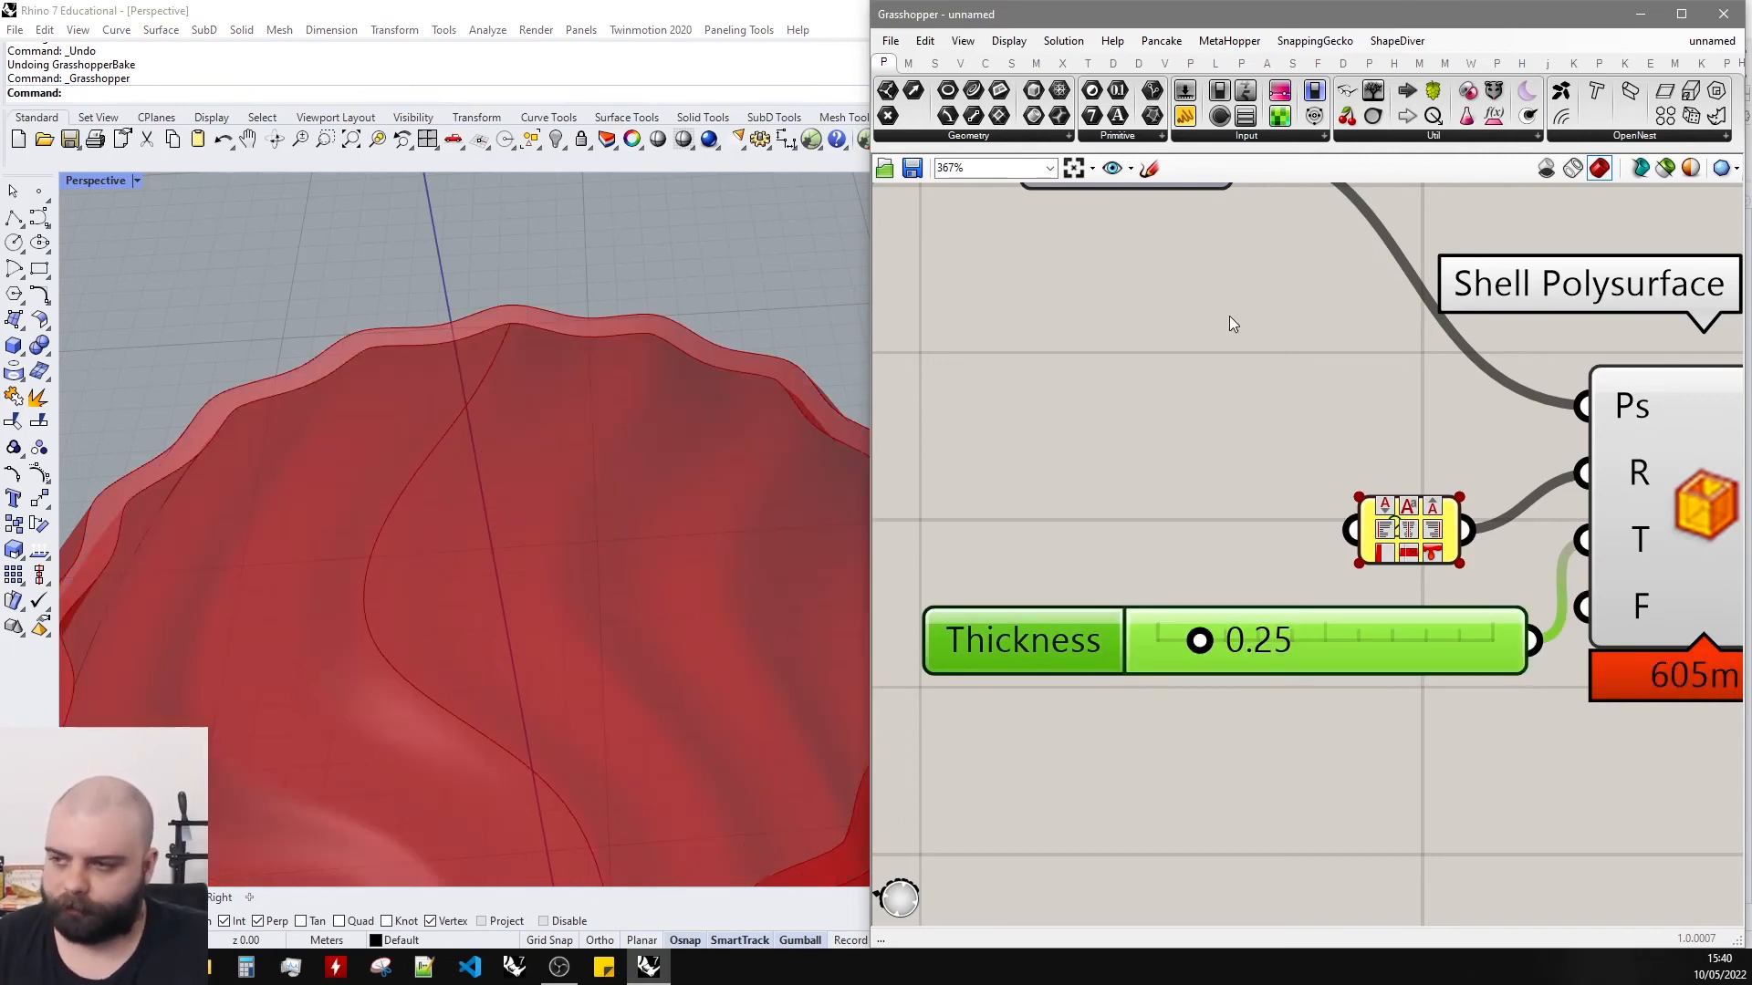
Examine the whole shelled vase from the side and from above, including its open rim.
scroll(1034, 335, "down", 1)
scroll(824, 354, "down", 3)
right_click_drag(806, 504, 641, 425)
scroll(780, 460, "down", 8)
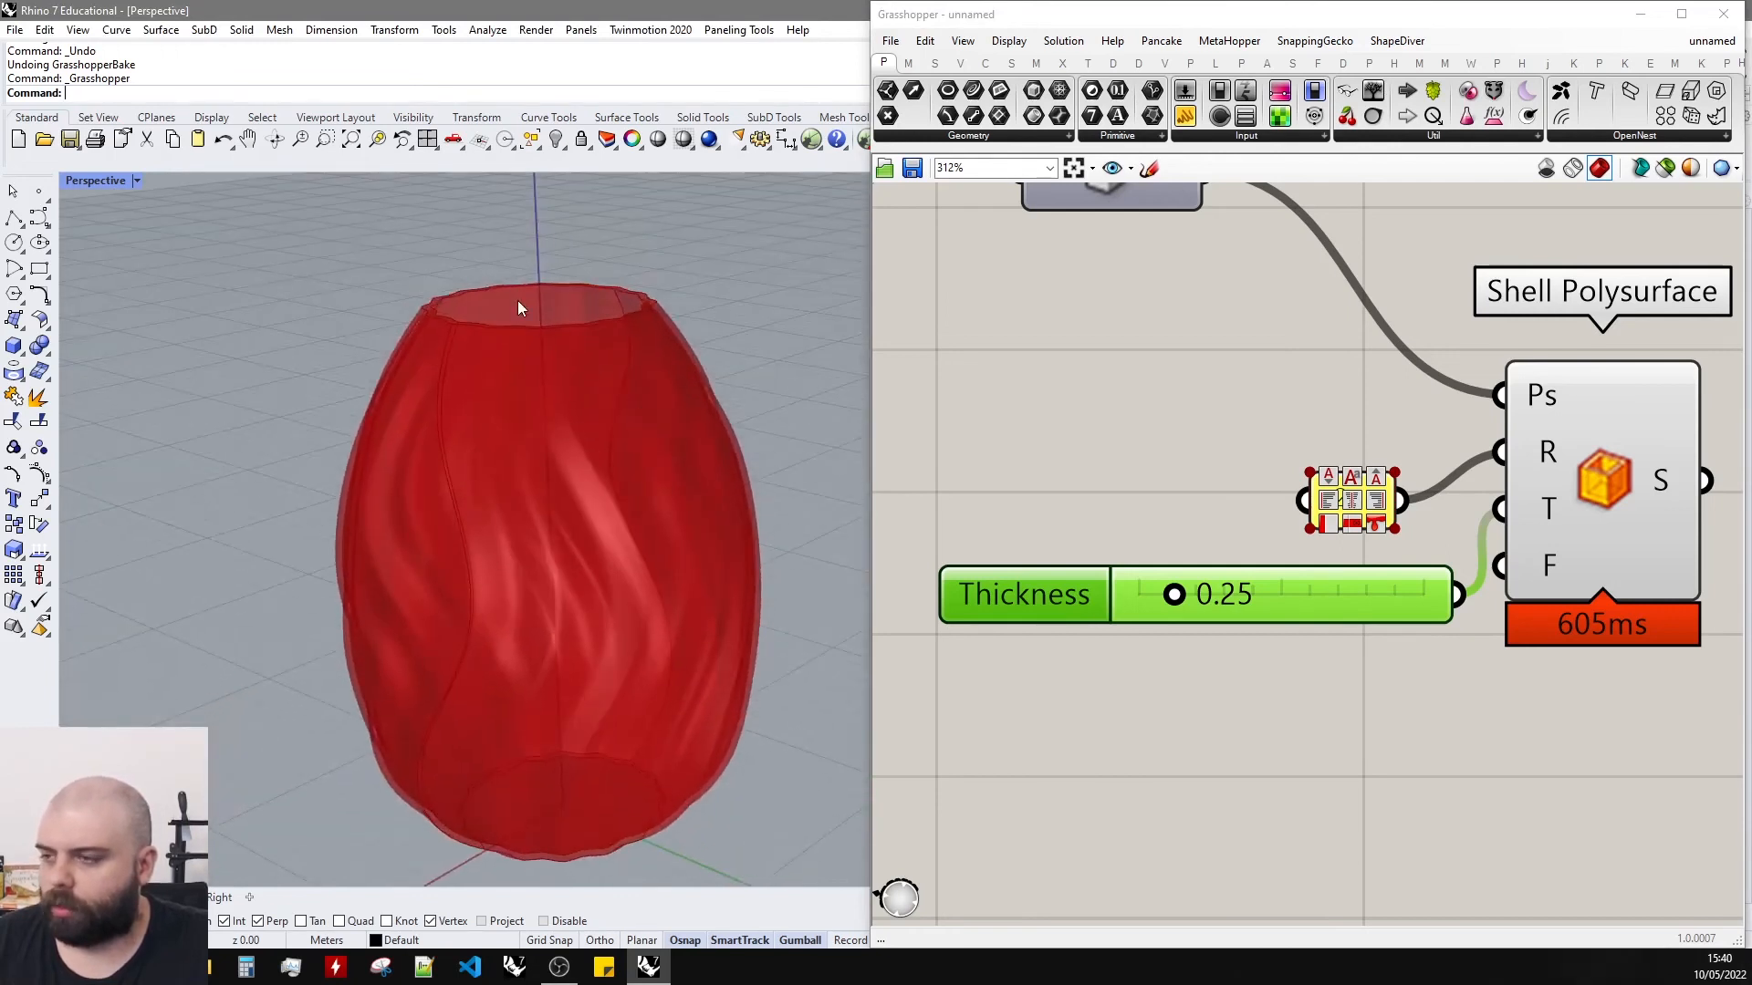
scroll(452, 316, "up", 9)
scroll(493, 286, "down", 8)
right_click_drag(584, 343, 670, 405)
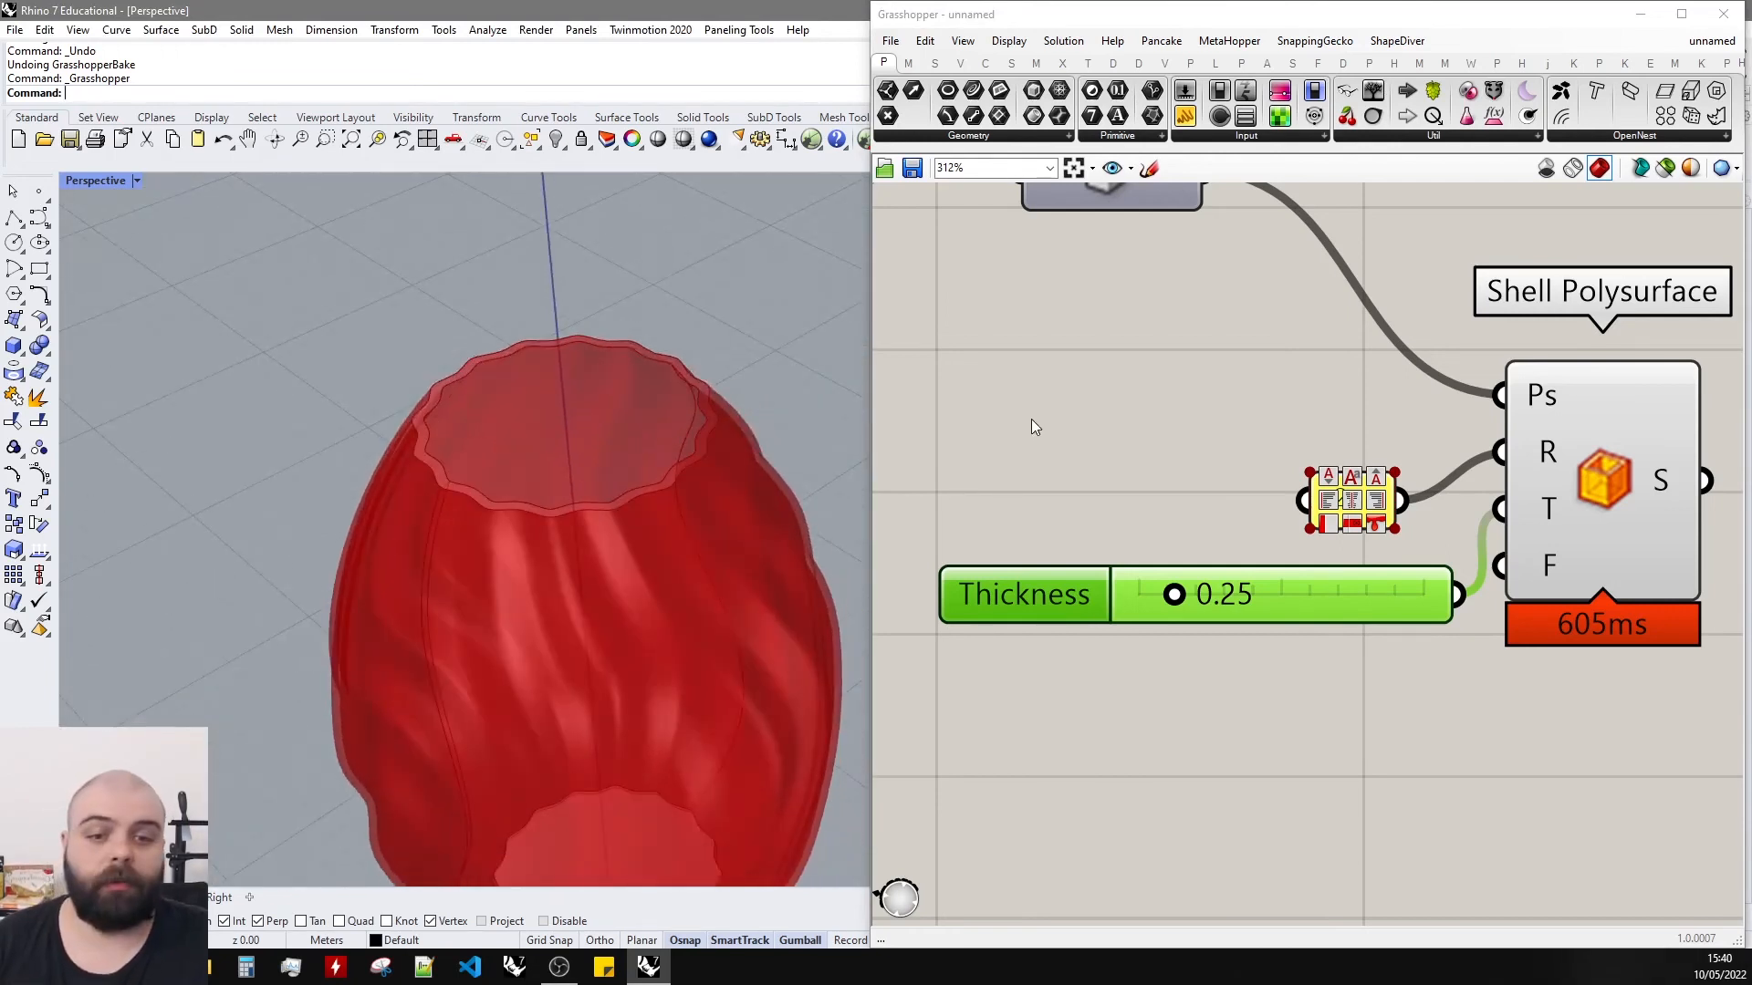
Move Shell Polysurface with its panel and Thickness slider closer to the Cap Holes component.
scroll(1003, 438, "down", 3)
left_click_drag(1517, 757, 1032, 387)
scroll(1315, 661, "down", 4)
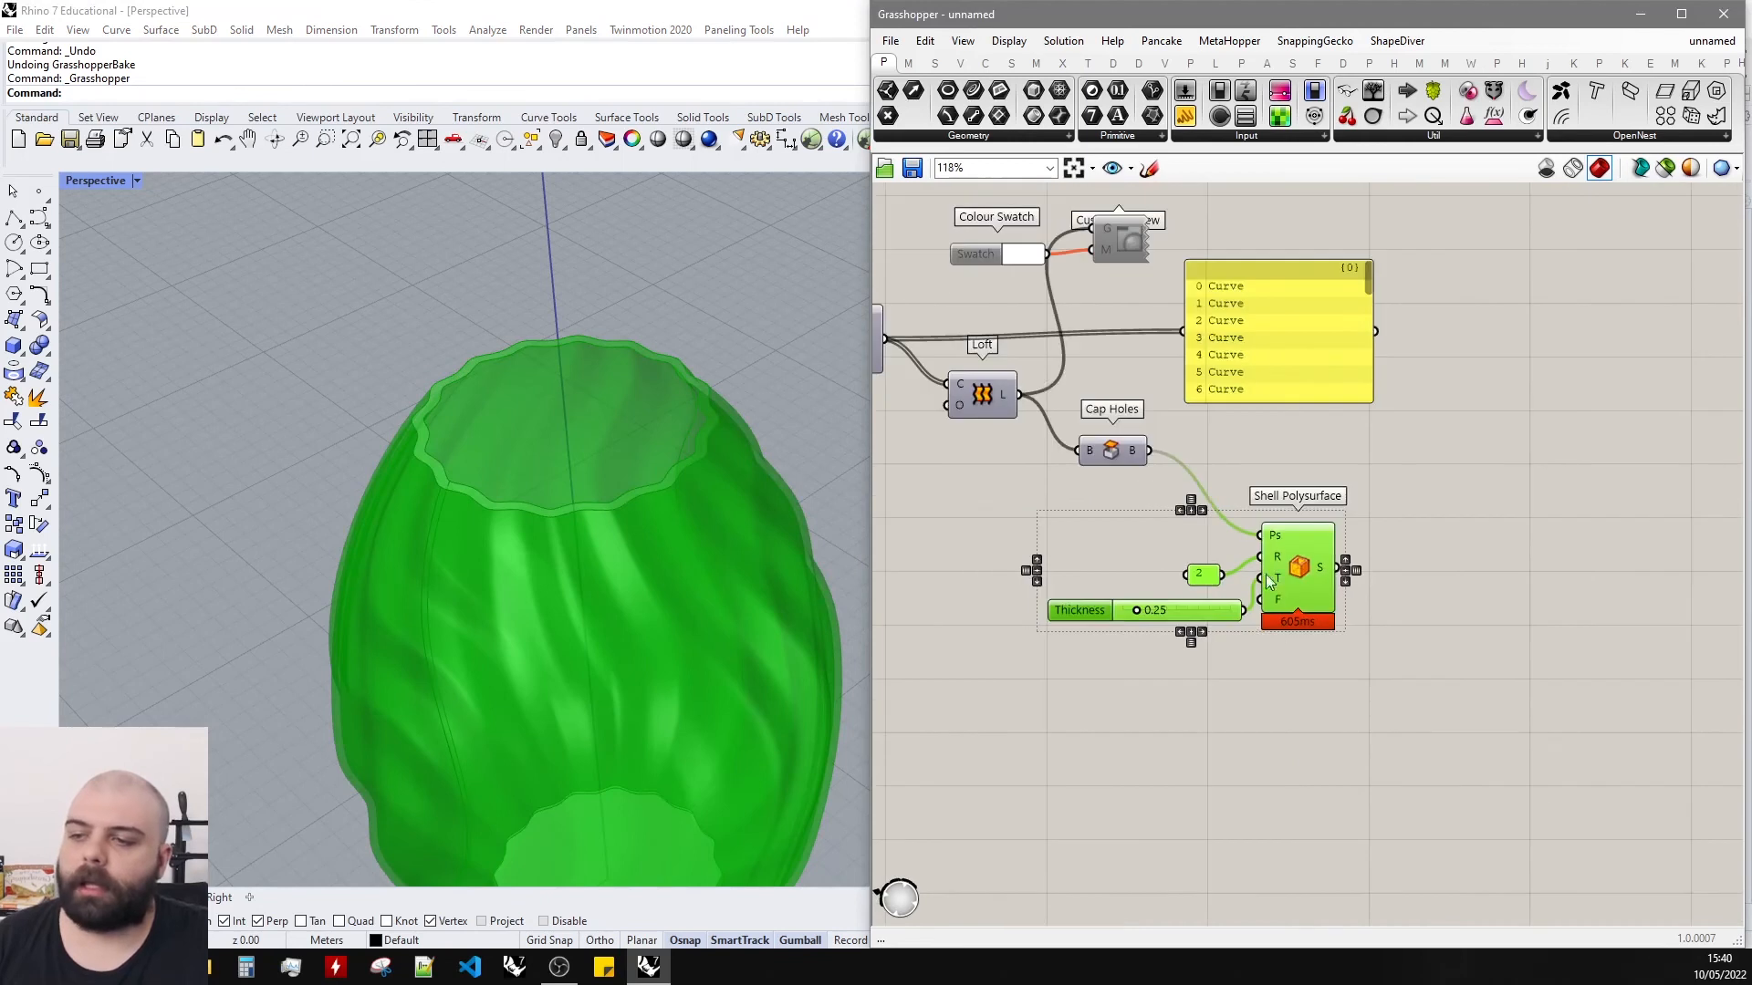
left_click_drag(1267, 573, 1303, 542)
left_click(1476, 502)
Bake the Shell Polysurface result into Rhino and close the Grasshopper window.
scroll(1475, 502, "up", 4)
left_click(1254, 564)
middle_click(1252, 563)
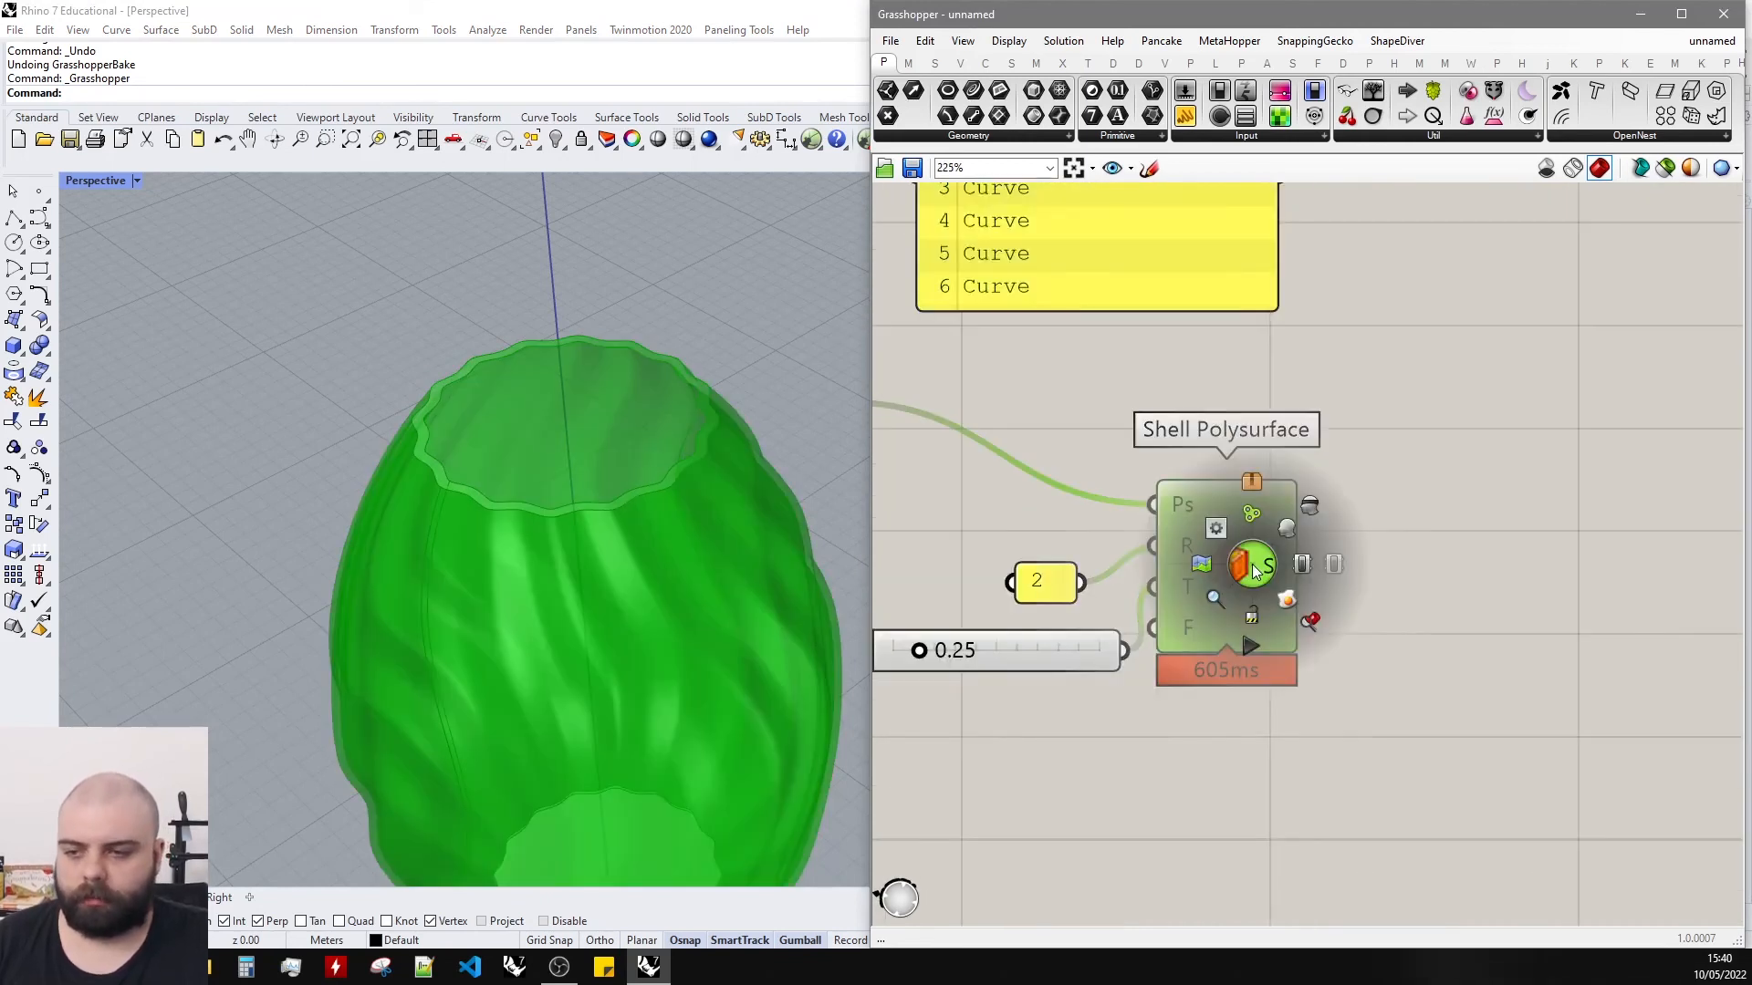
left_click(1297, 611)
left_click(1448, 385)
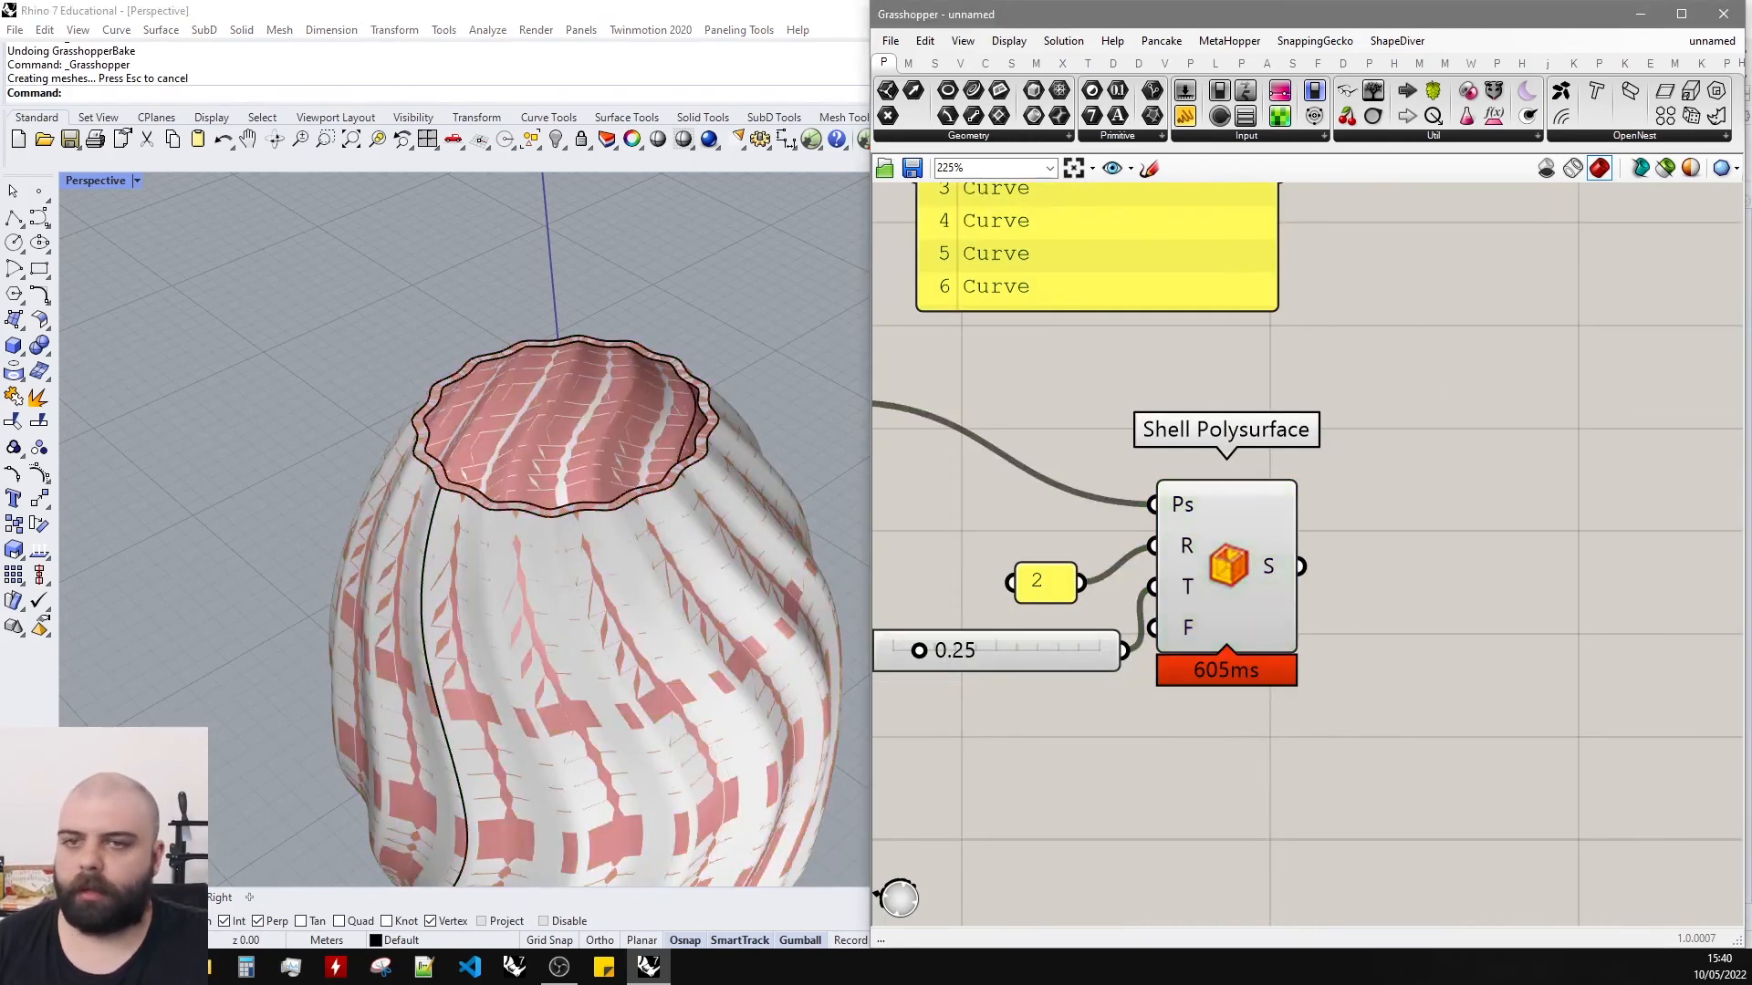
left_click(1724, 14)
Inspect the baked vase's pleats, twist and rim thickness from several angles.
right_click_drag(898, 531, 970, 410)
scroll(899, 434, "down", 8)
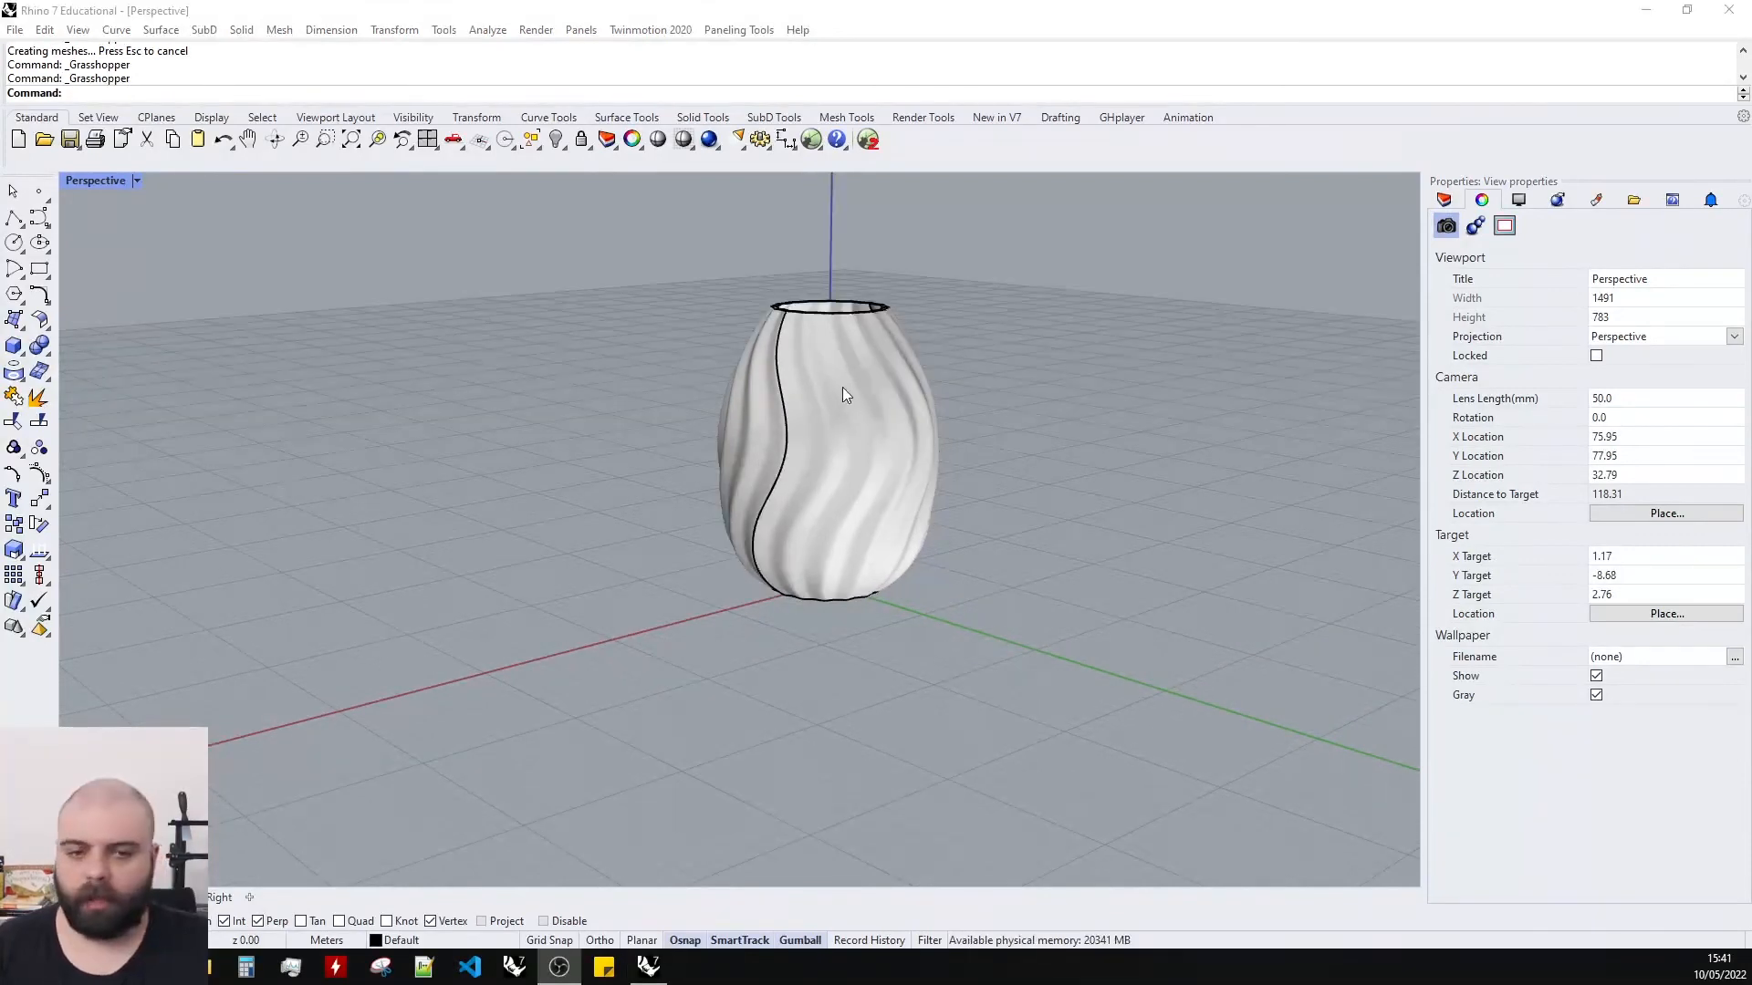
scroll(792, 342, "down", 6)
right_click_drag(800, 328, 1066, 326)
scroll(713, 317, "up", 8)
right_click_drag(719, 324, 824, 320)
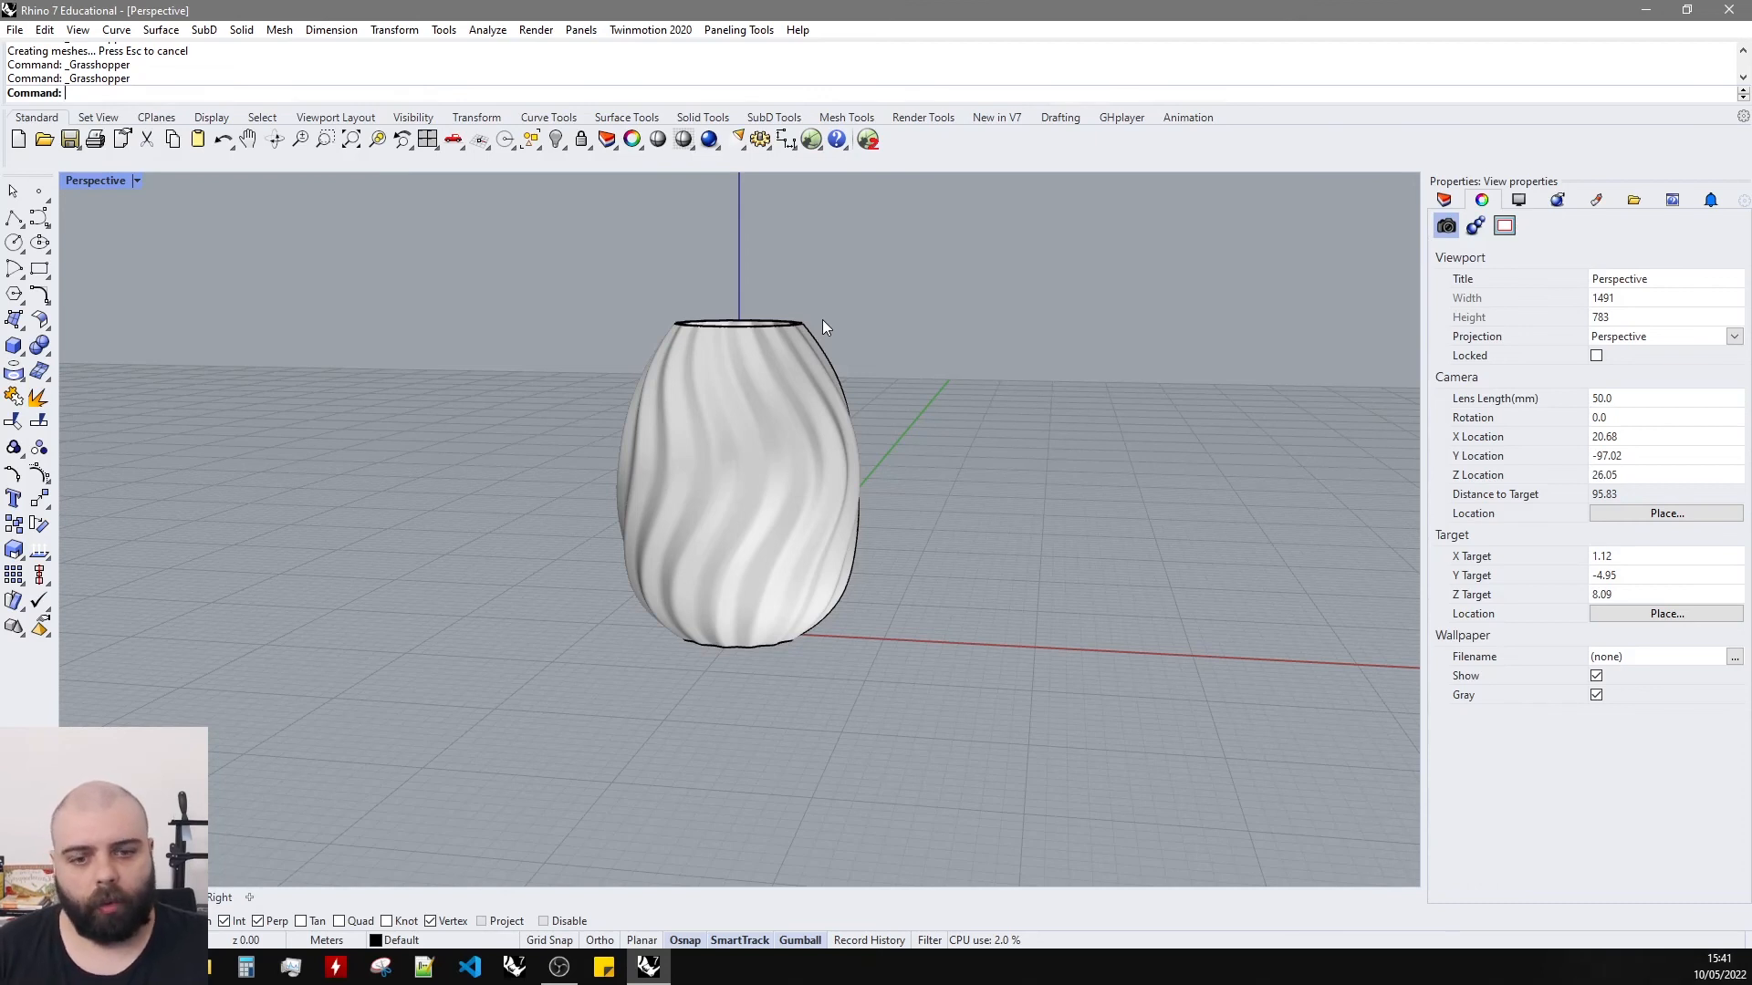
right_click_drag(852, 390, 778, 473)
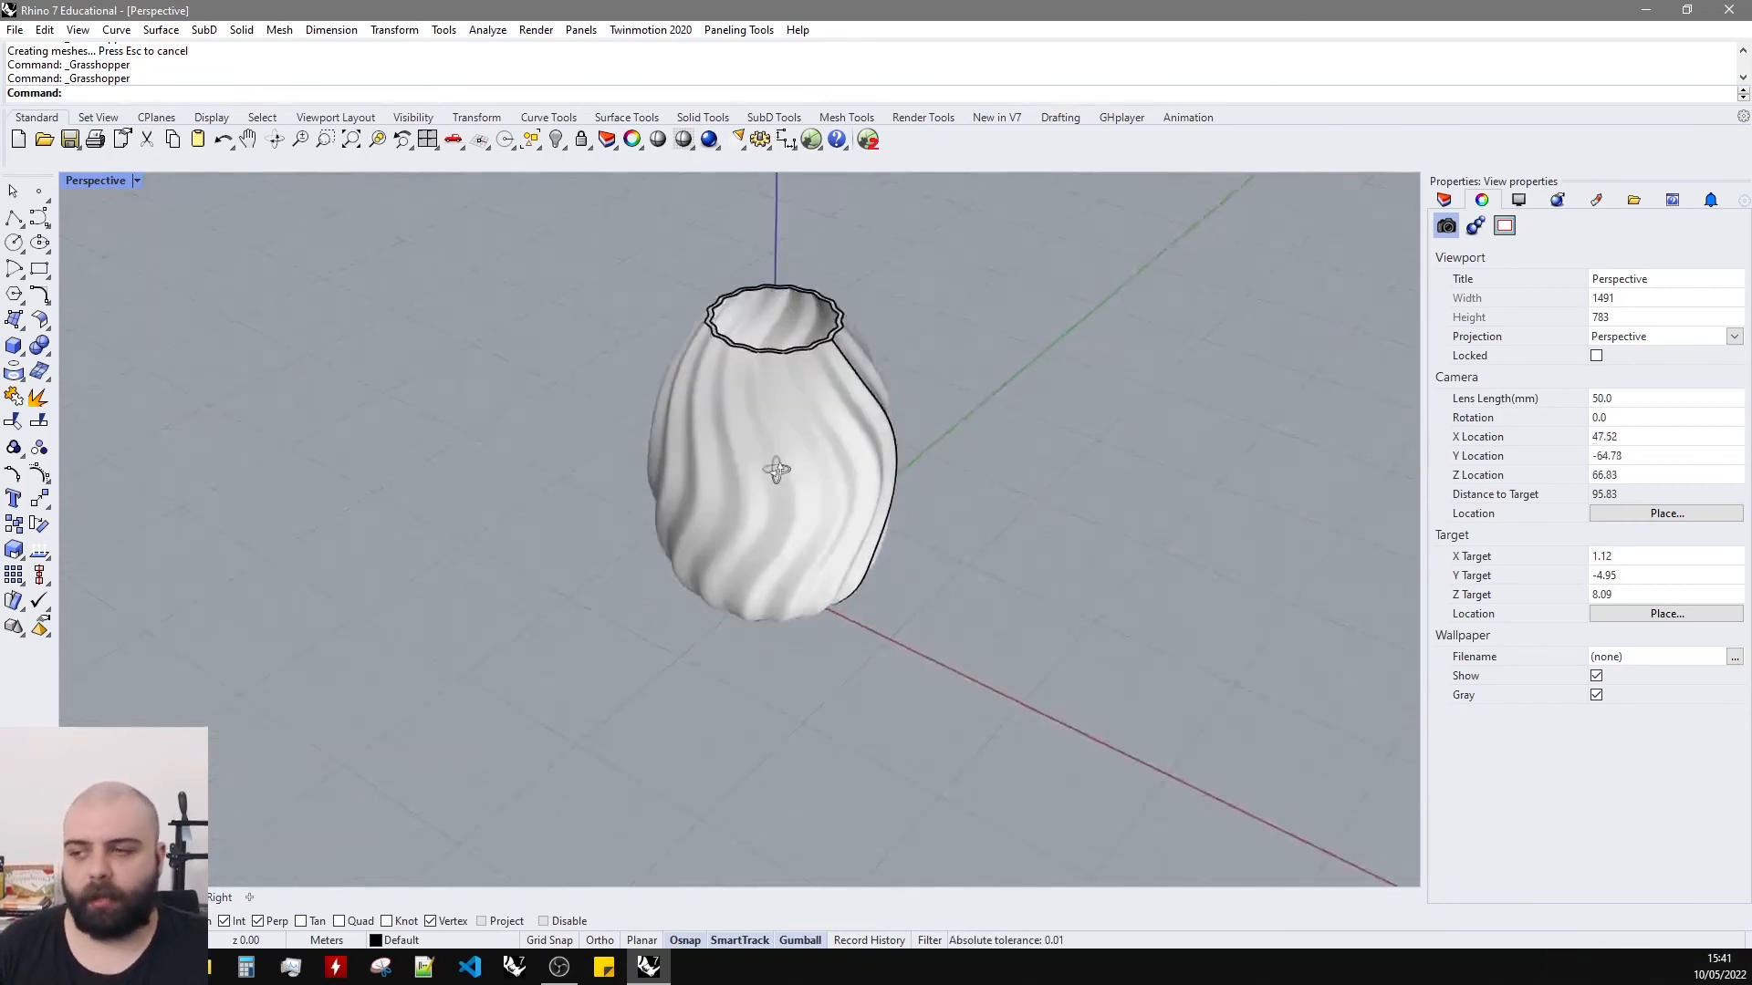
scroll(768, 310, "up", 6)
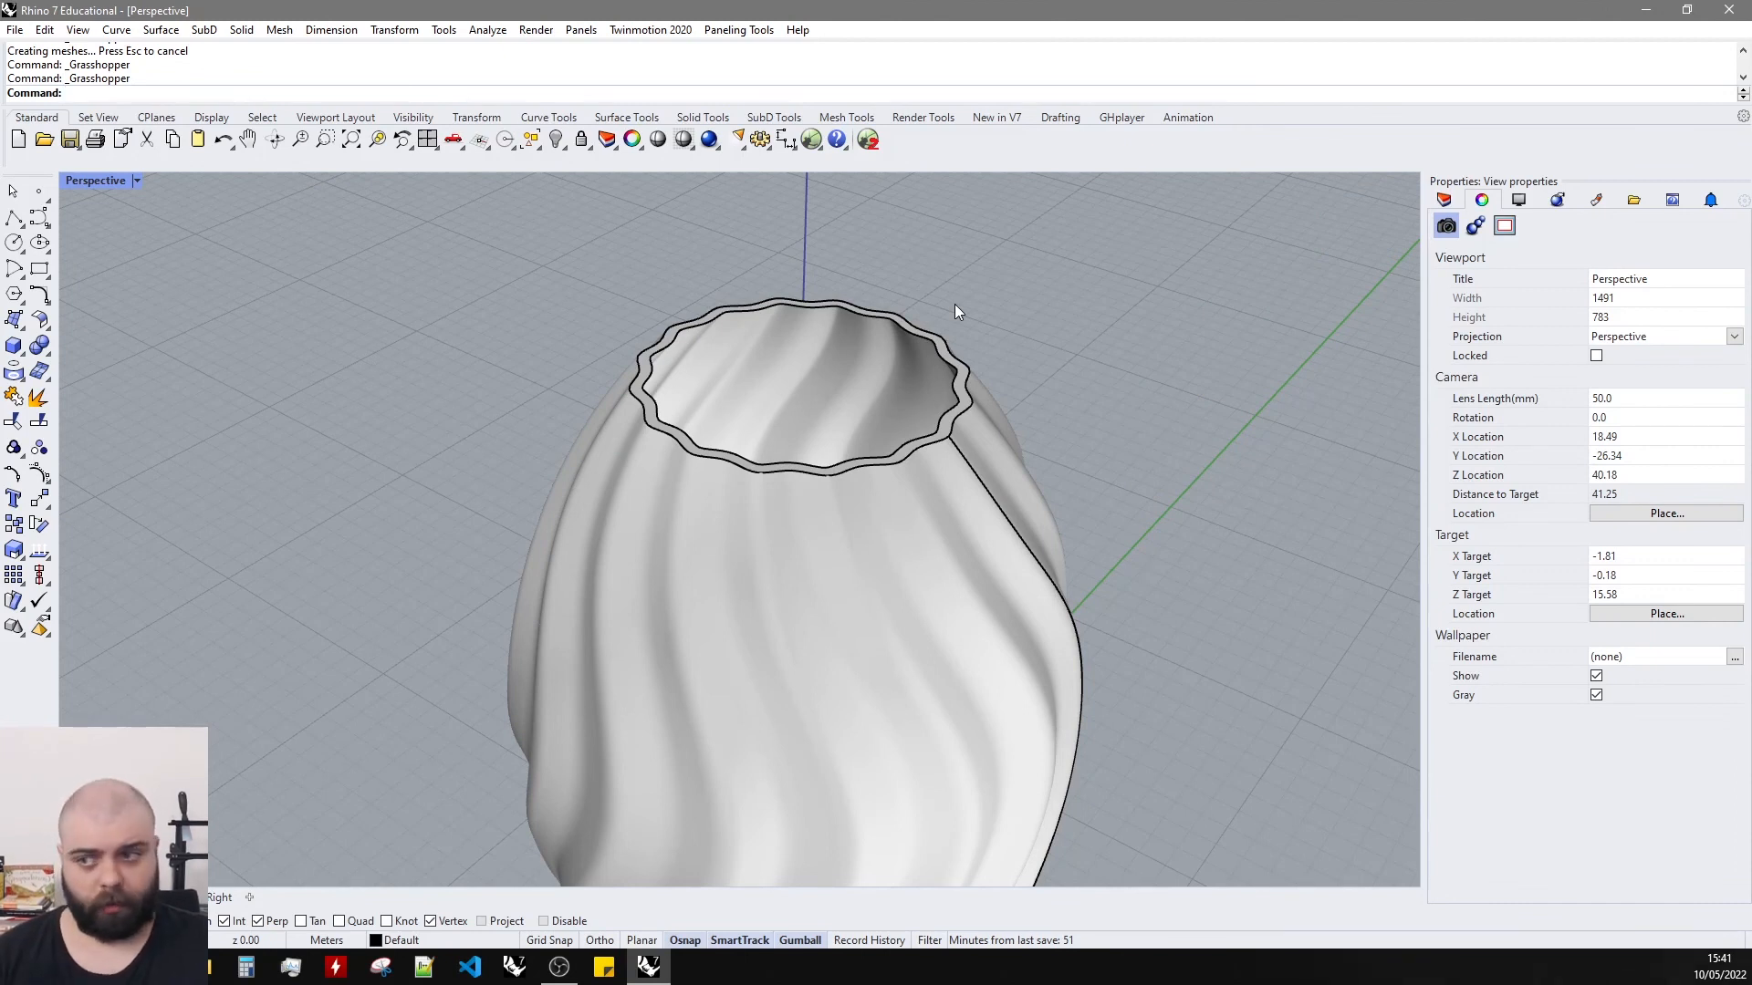
Reopen Grasshopper and delete the baked vase from the Rhino model.
left_click(811, 142)
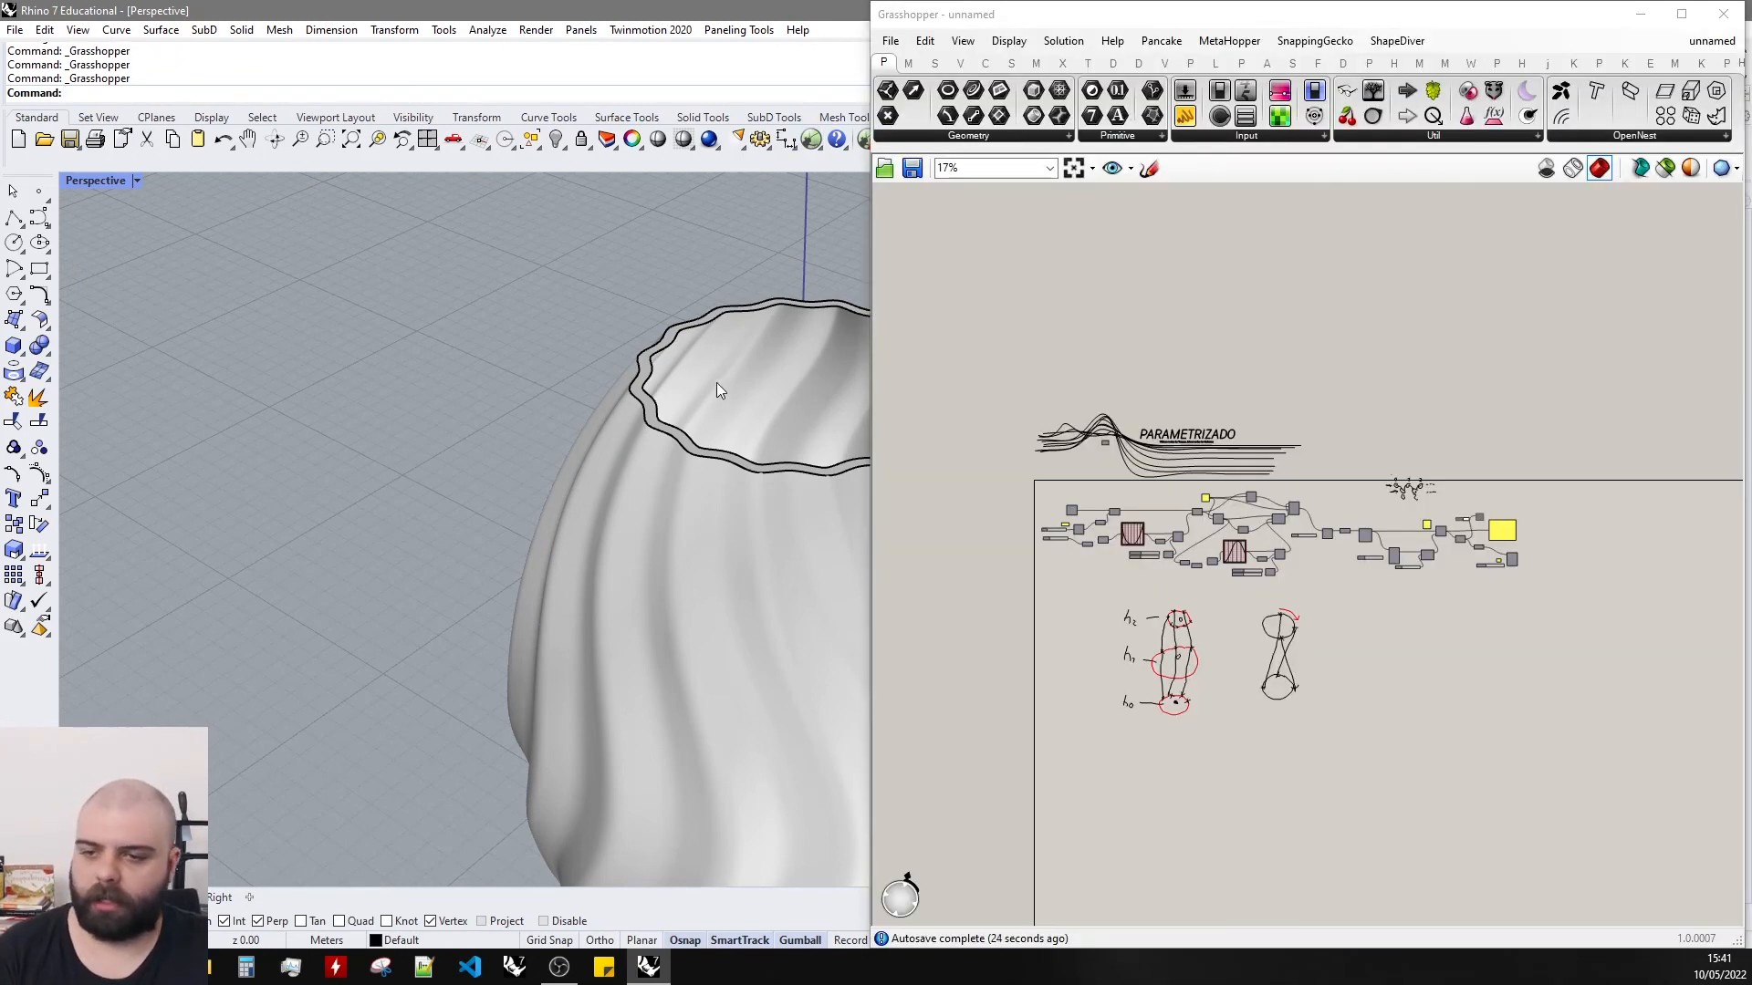
left_click(813, 464)
key("Delete")
Turn on the Loft component's preview and bring the whole vase into view.
scroll(1496, 565, "up", 7)
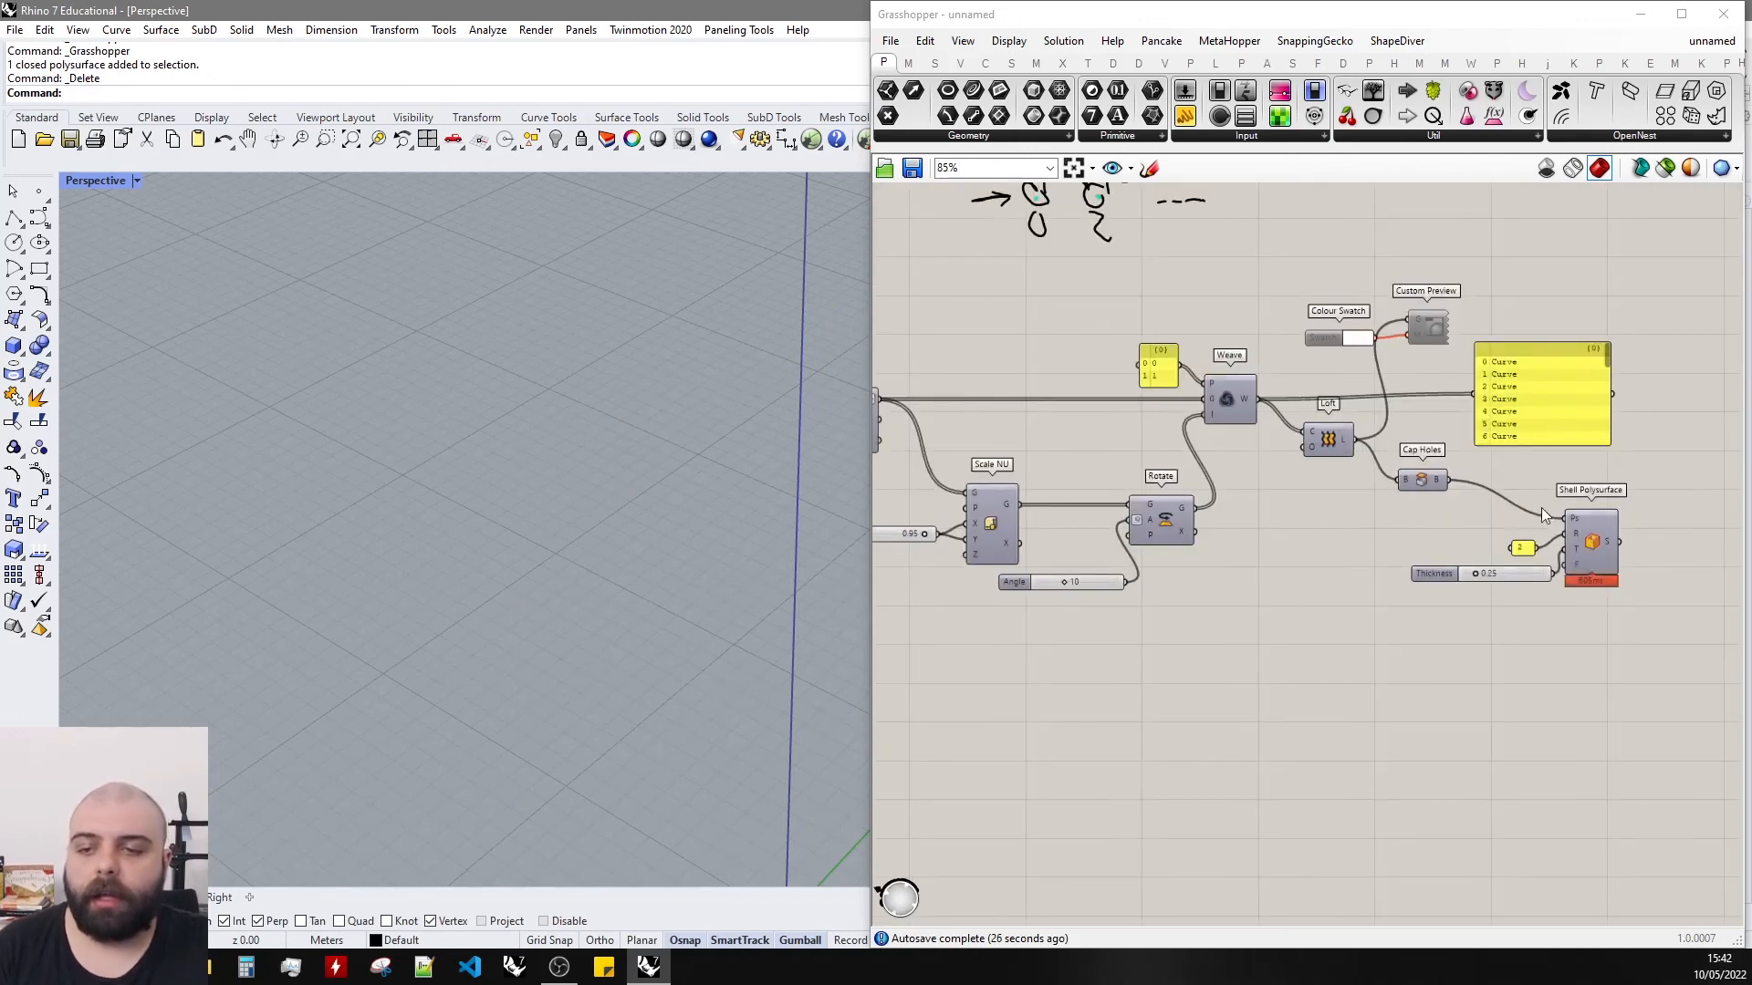
left_click(1329, 451)
middle_click(1329, 451)
left_click(1355, 409)
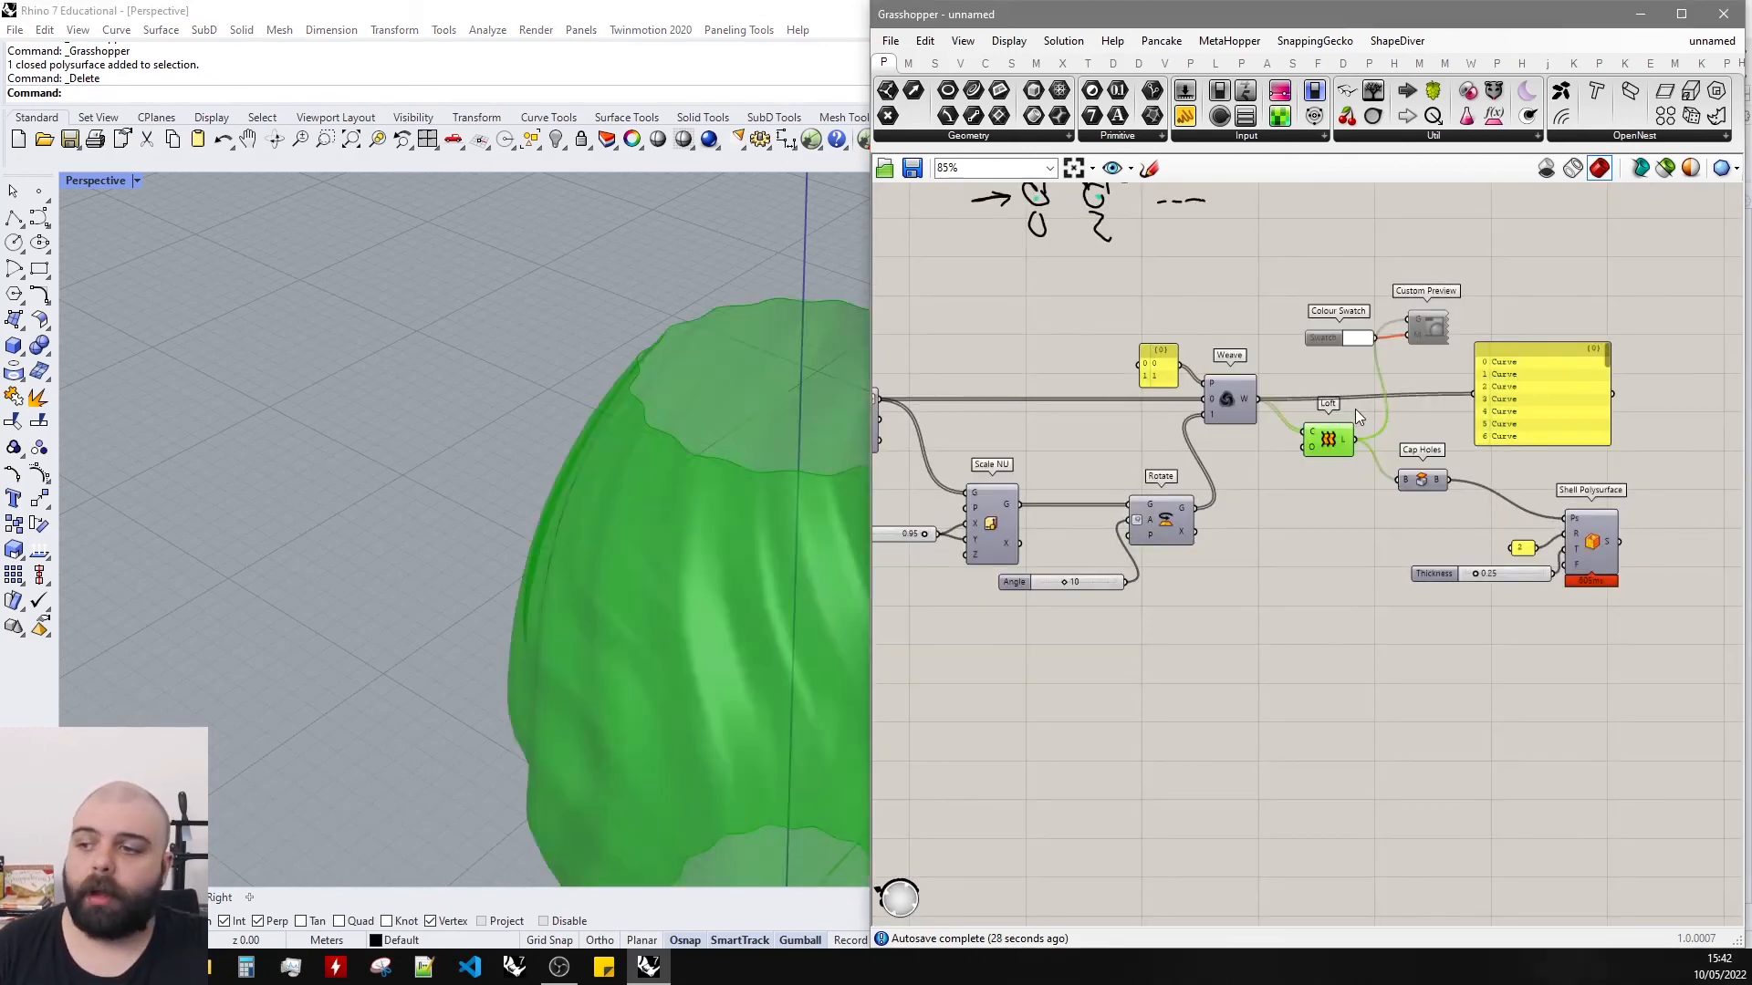
left_click(1314, 385)
scroll(595, 414, "down", 6)
right_click_drag(595, 414, 638, 461)
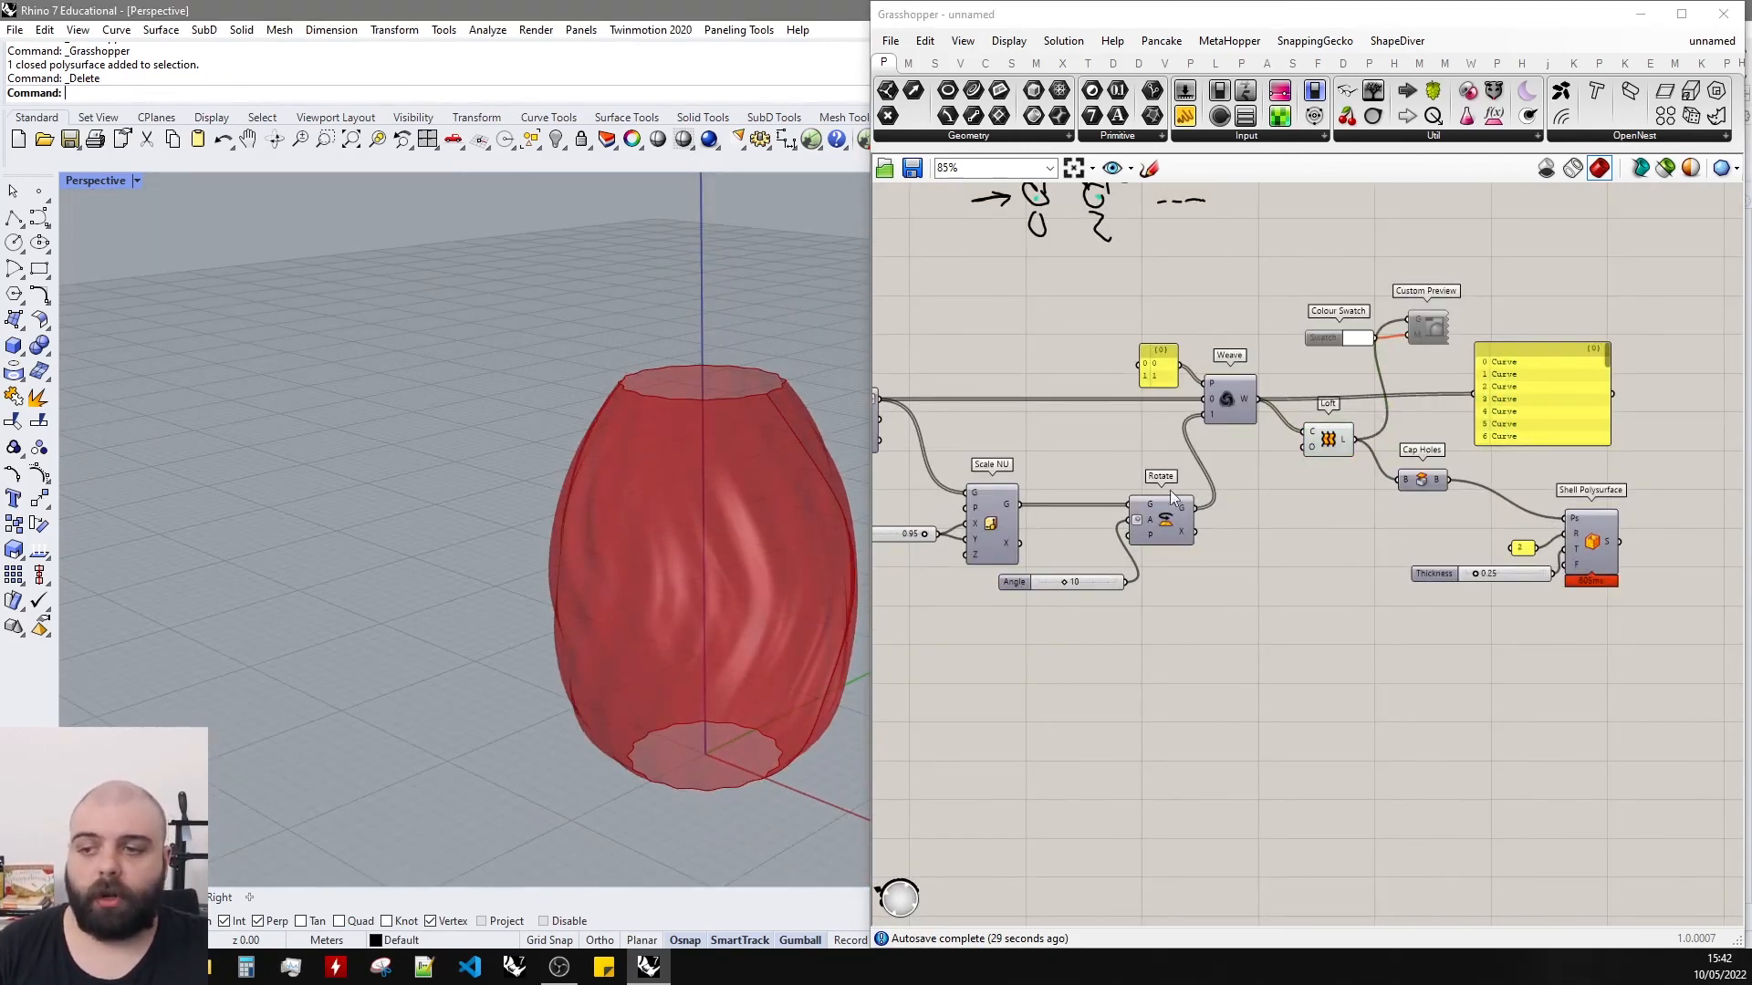
Move Cap Holes and the Shell Polysurface group away from the Loft component to make room between them.
scroll(1662, 509, "up", 4)
scroll(1622, 609, "down", 2)
left_click_drag(1715, 771, 1343, 513)
left_click(1305, 564)
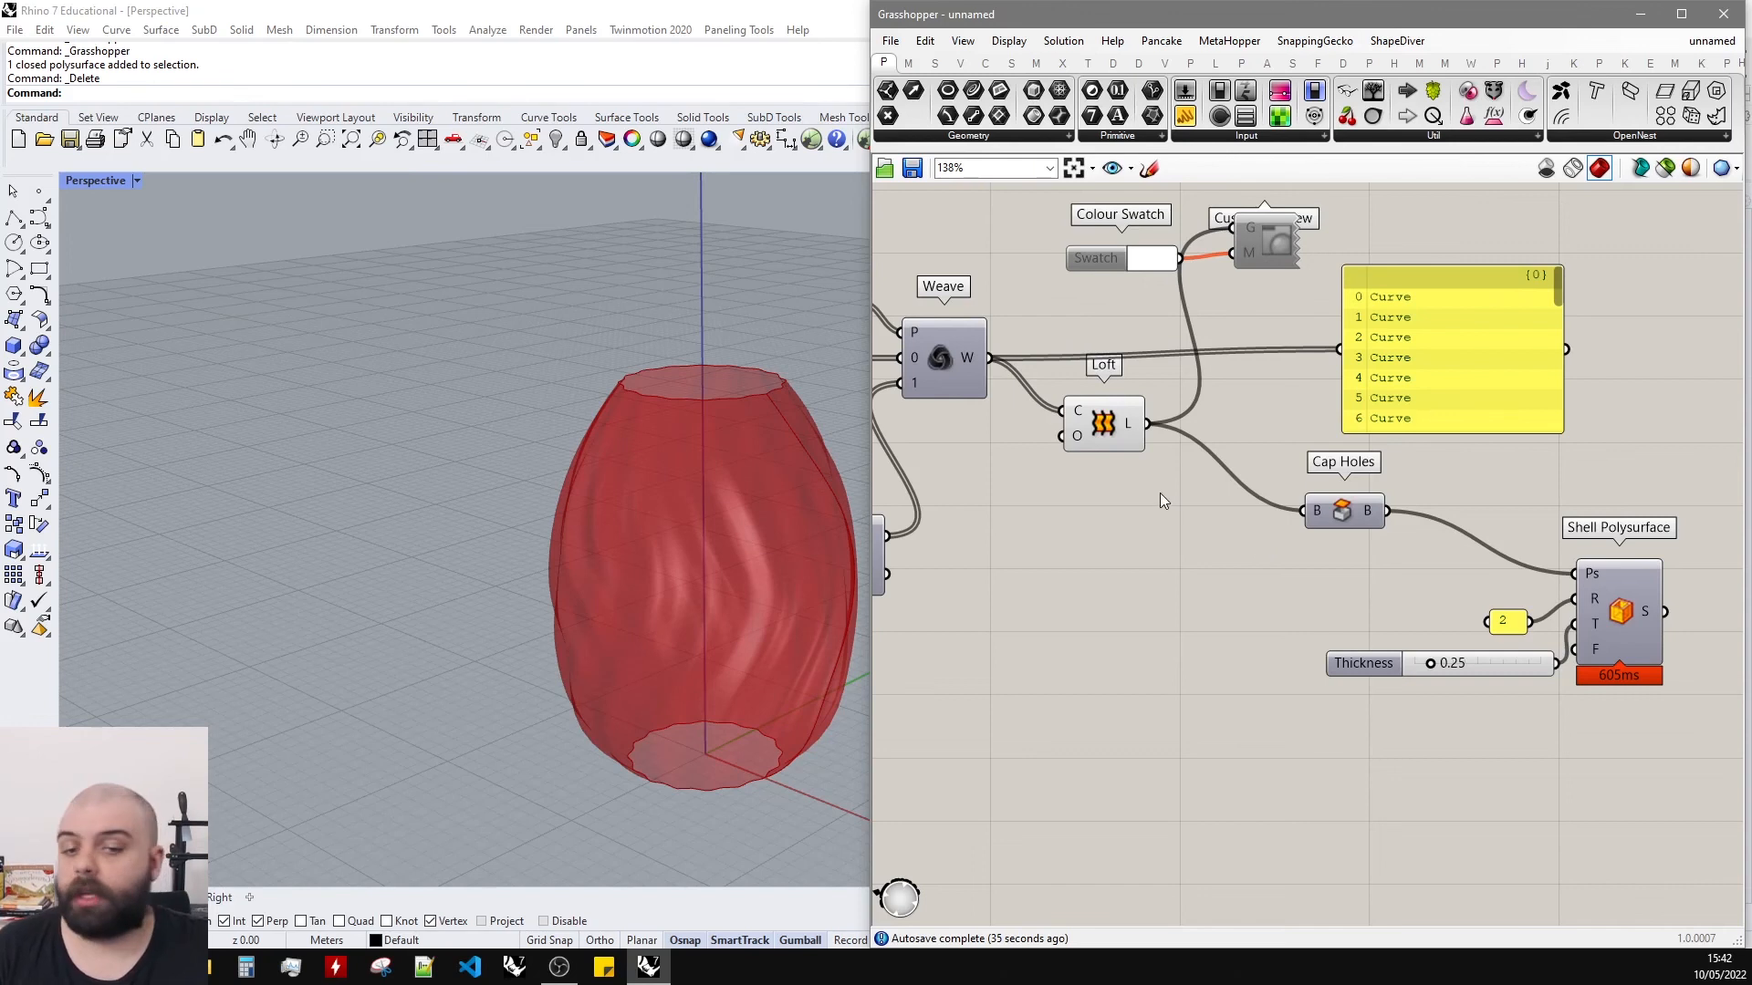
Insert a Data Dam component between the Loft output and the Cap Holes input.
double_click(1184, 519)
type("data dam")
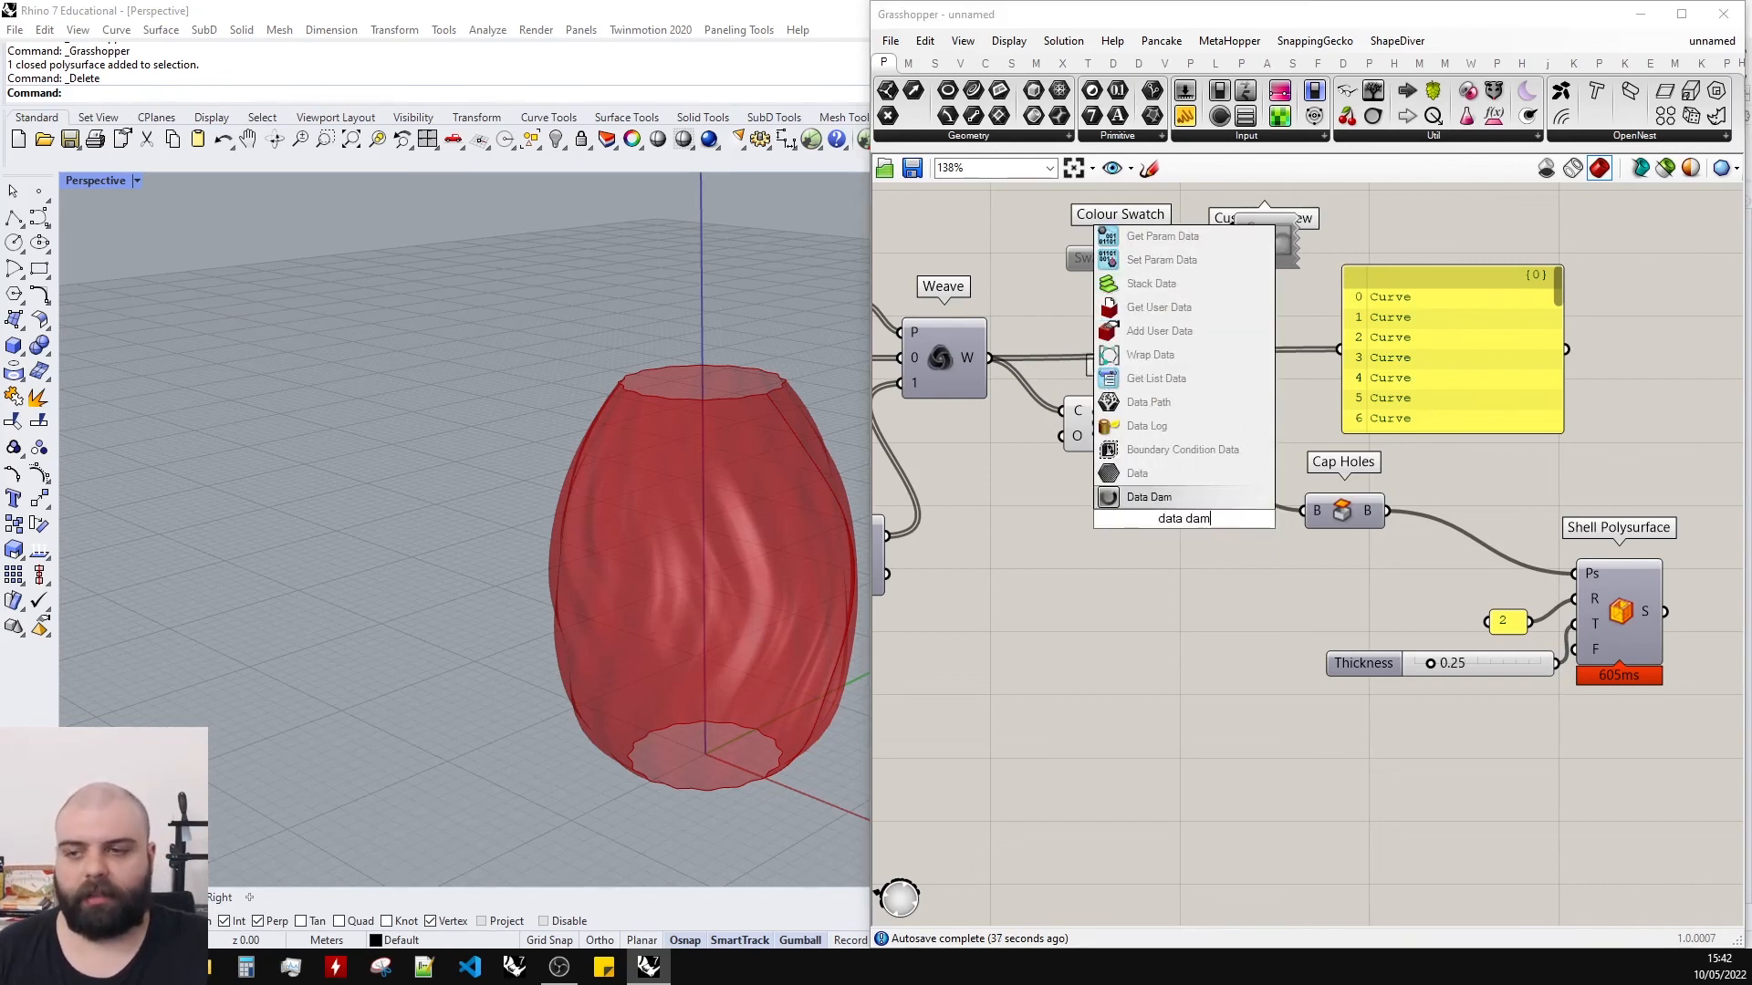
left_click(1193, 500)
scroll(1164, 445, "up", 3)
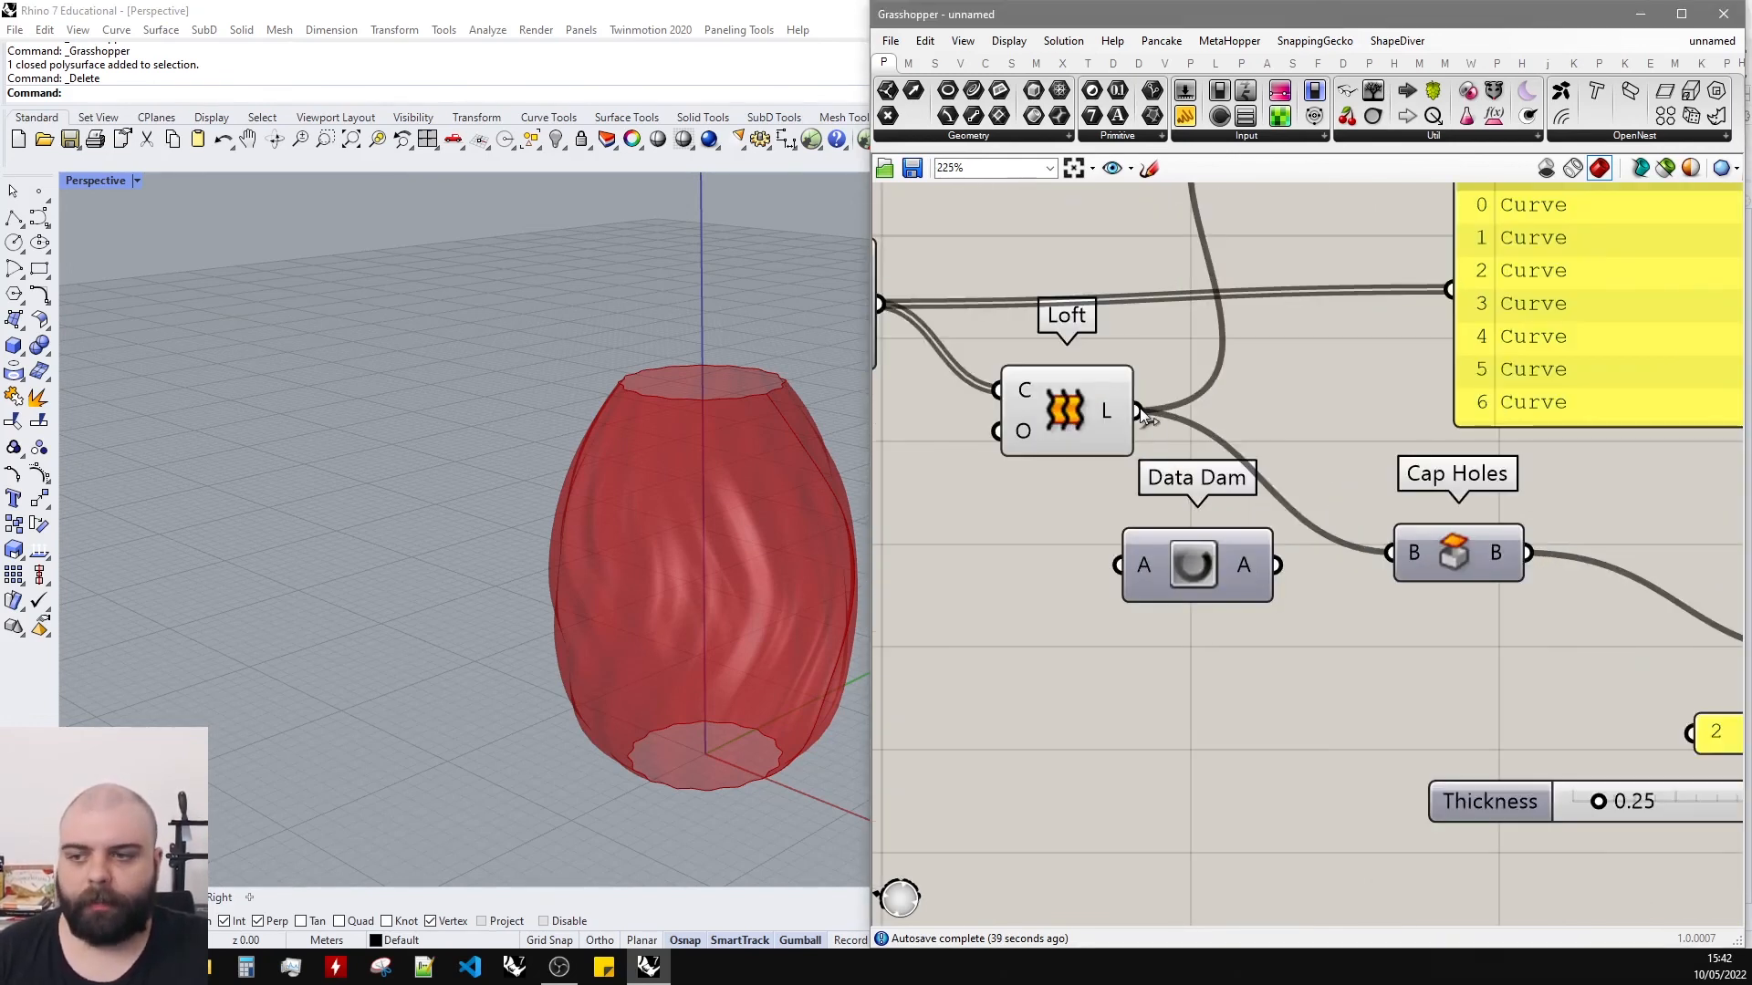
left_click_drag(1140, 408, 1151, 538)
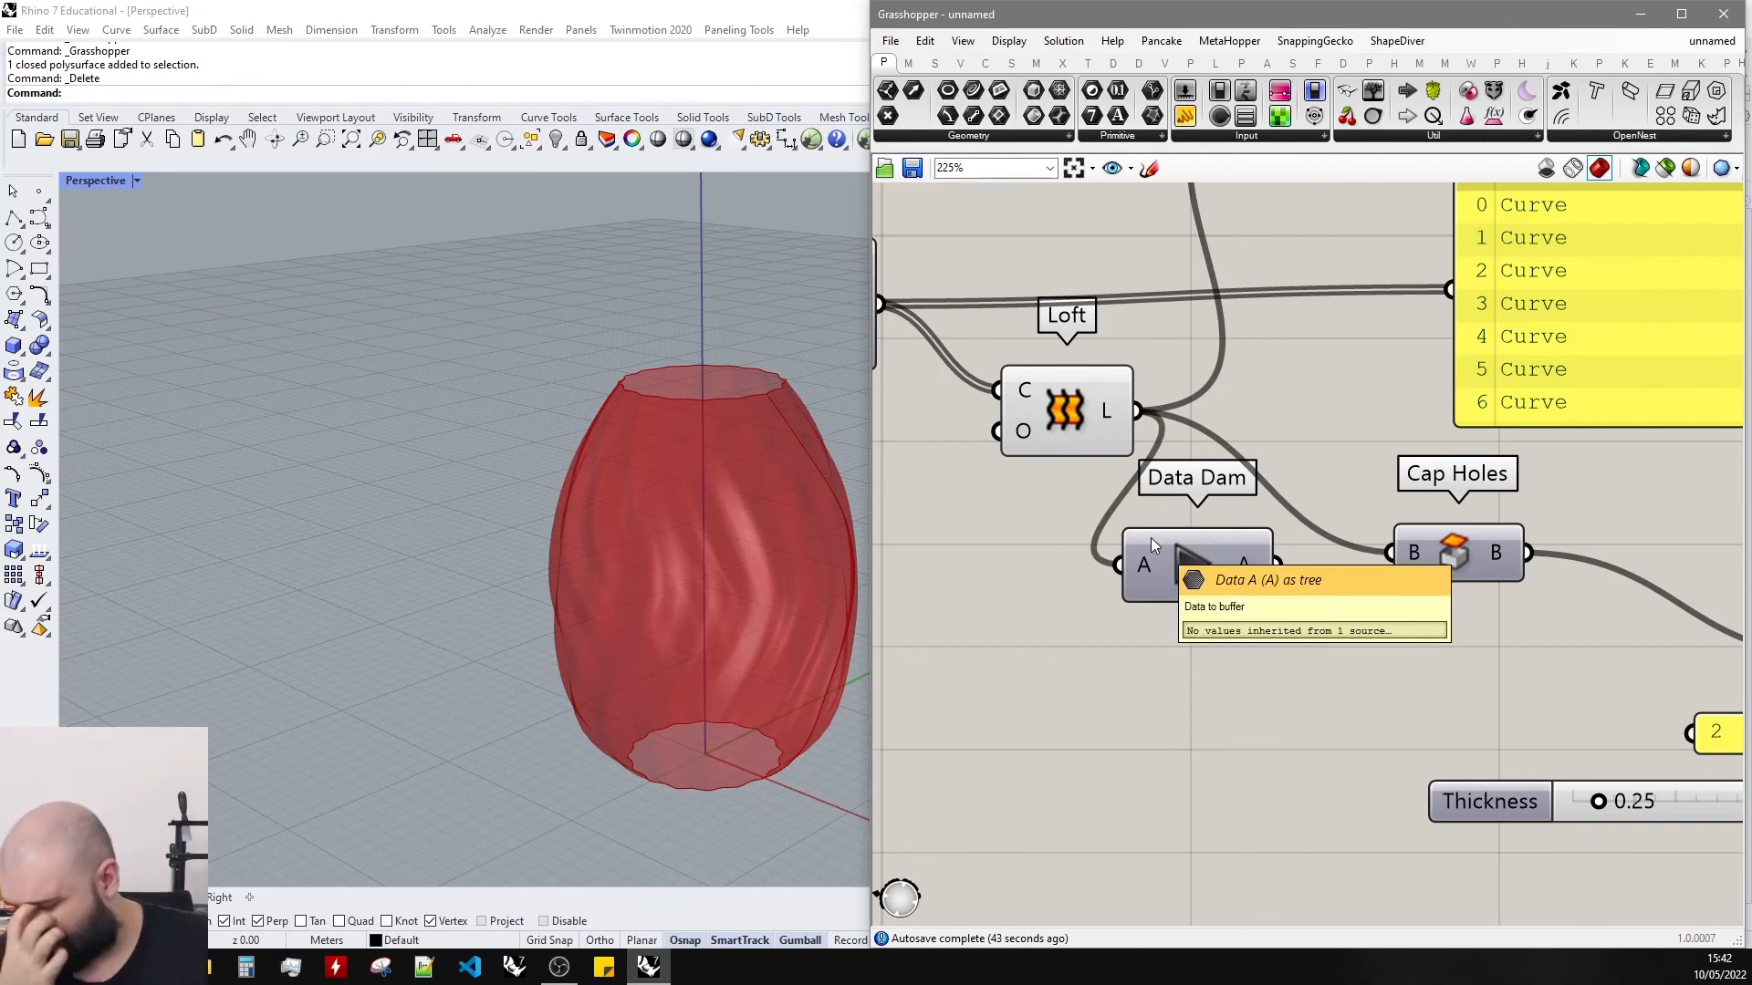
left_click_drag(1276, 563, 1389, 553)
scroll(1423, 552, "down", 5)
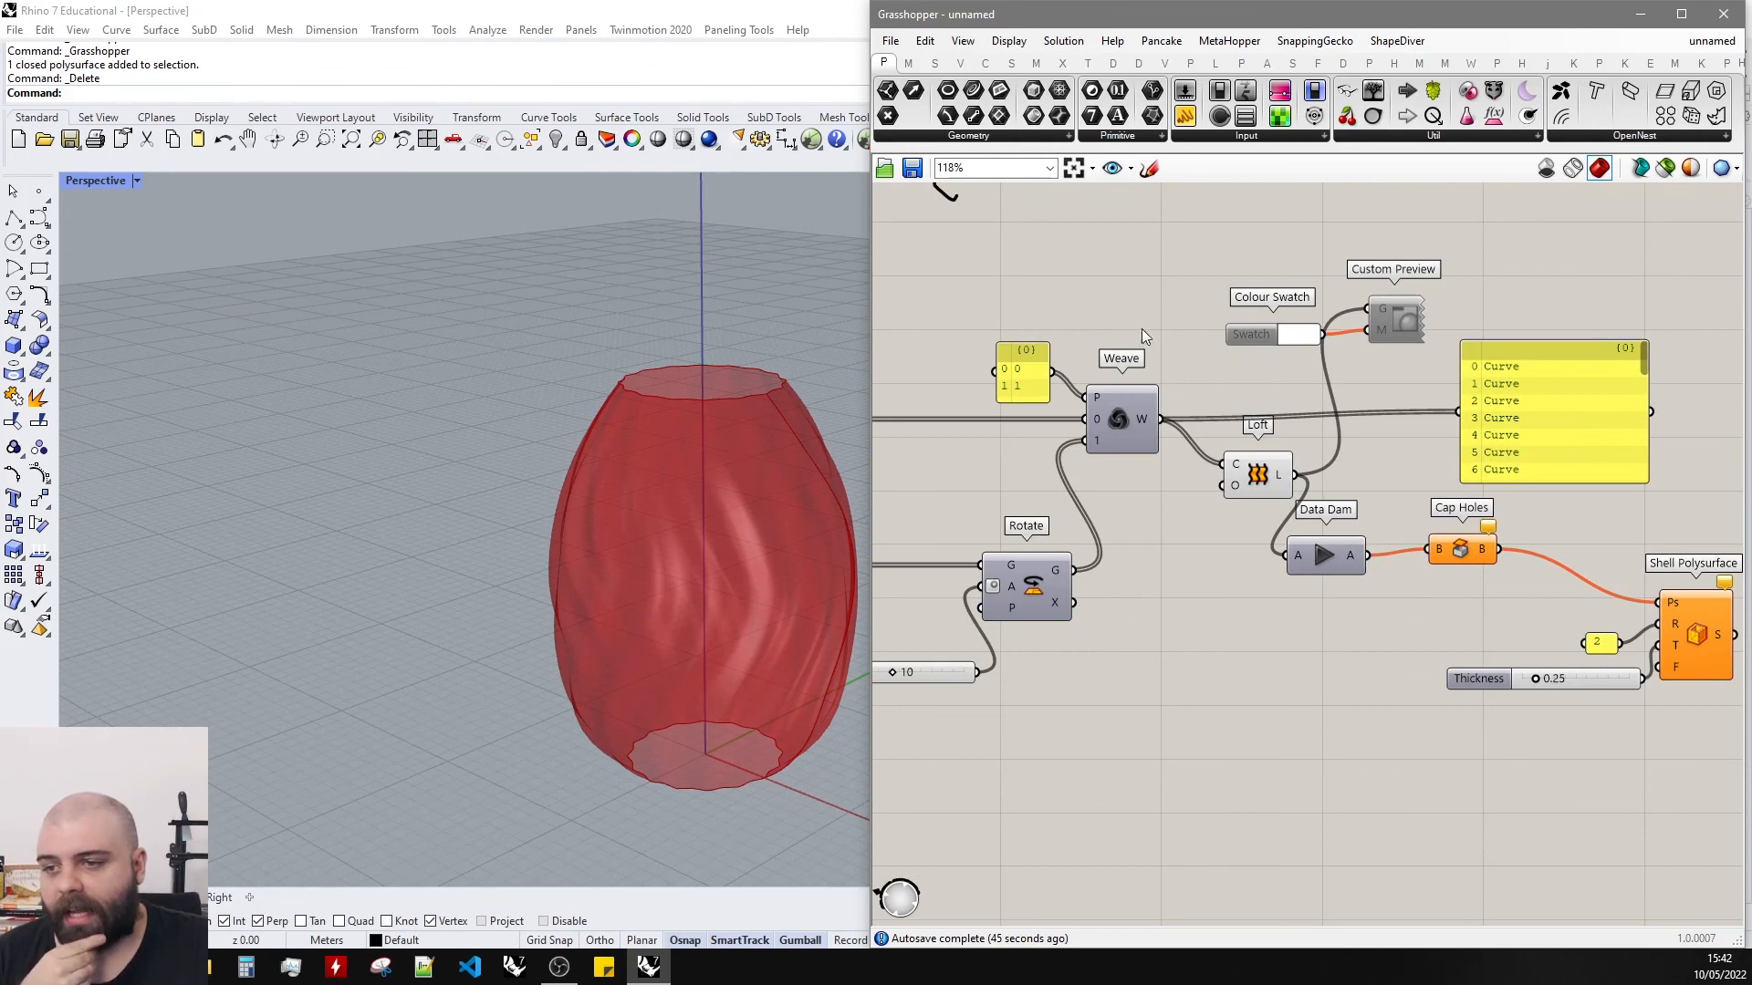
Shift the Data Dam, Cap Holes and shell components away from Loft and release the loft data through the Data Dam.
scroll(1311, 431, "down", 4)
scroll(1034, 553, "up", 3)
scroll(1091, 553, "down", 3)
scroll(1299, 402, "up", 3)
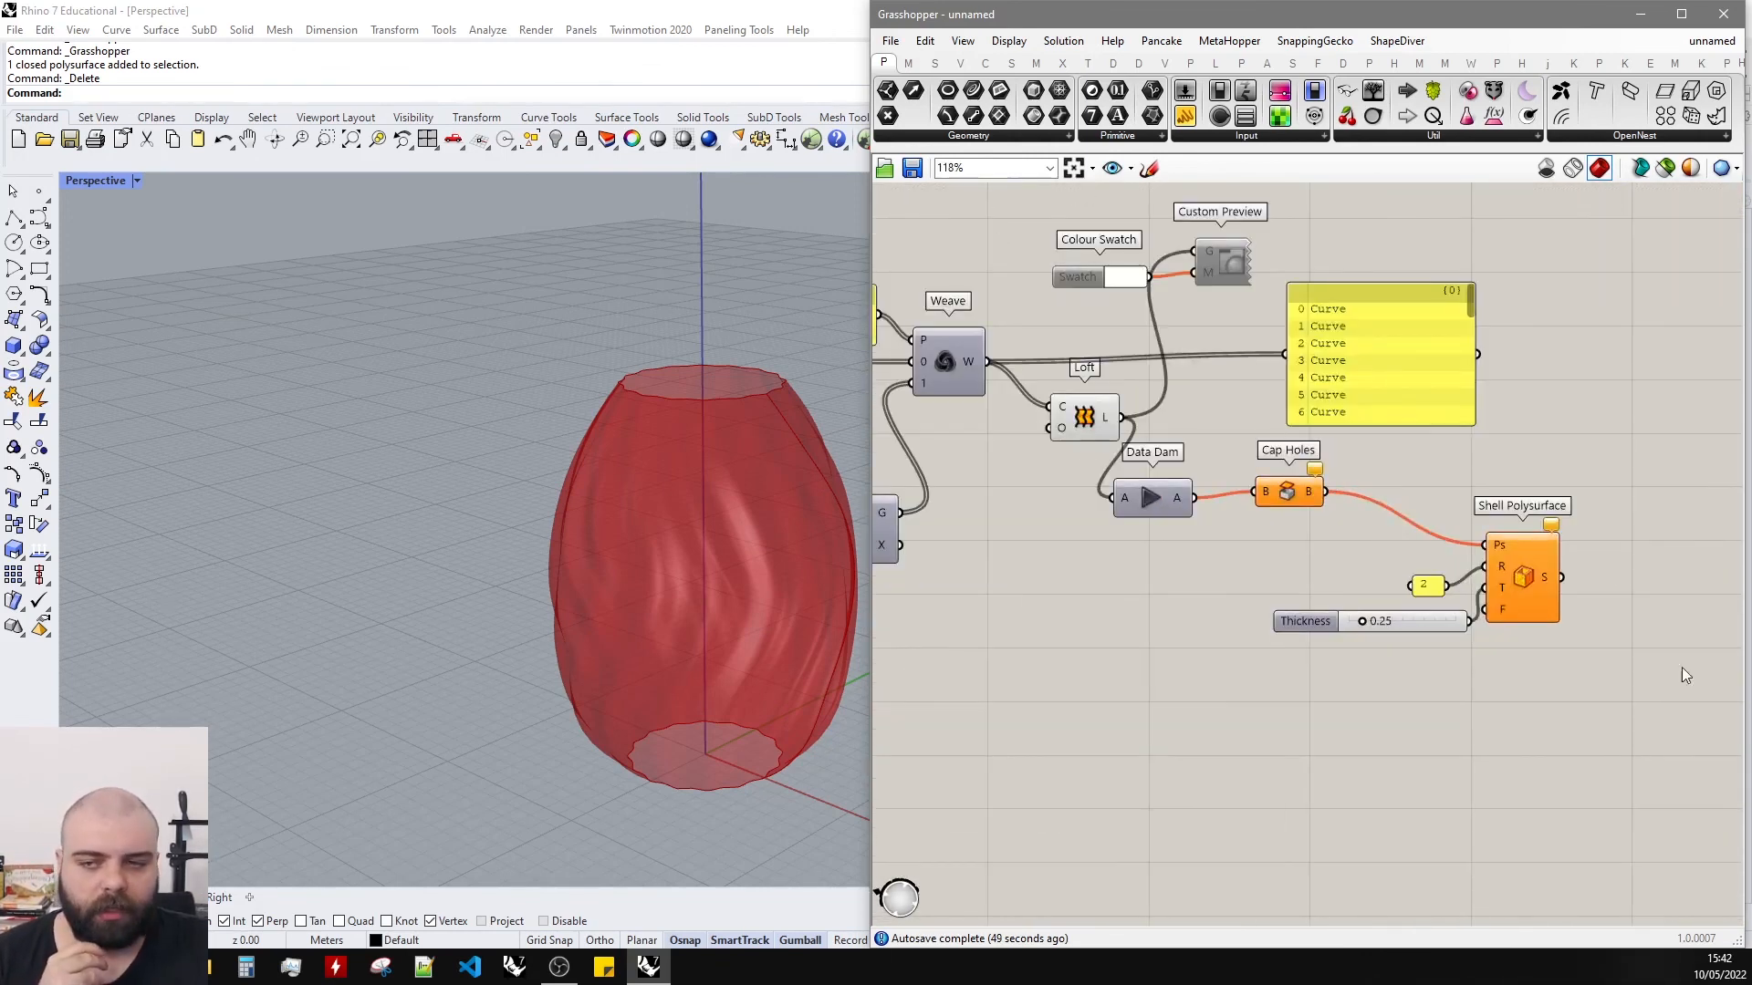
left_click_drag(1679, 740, 1281, 488)
left_click(1252, 435)
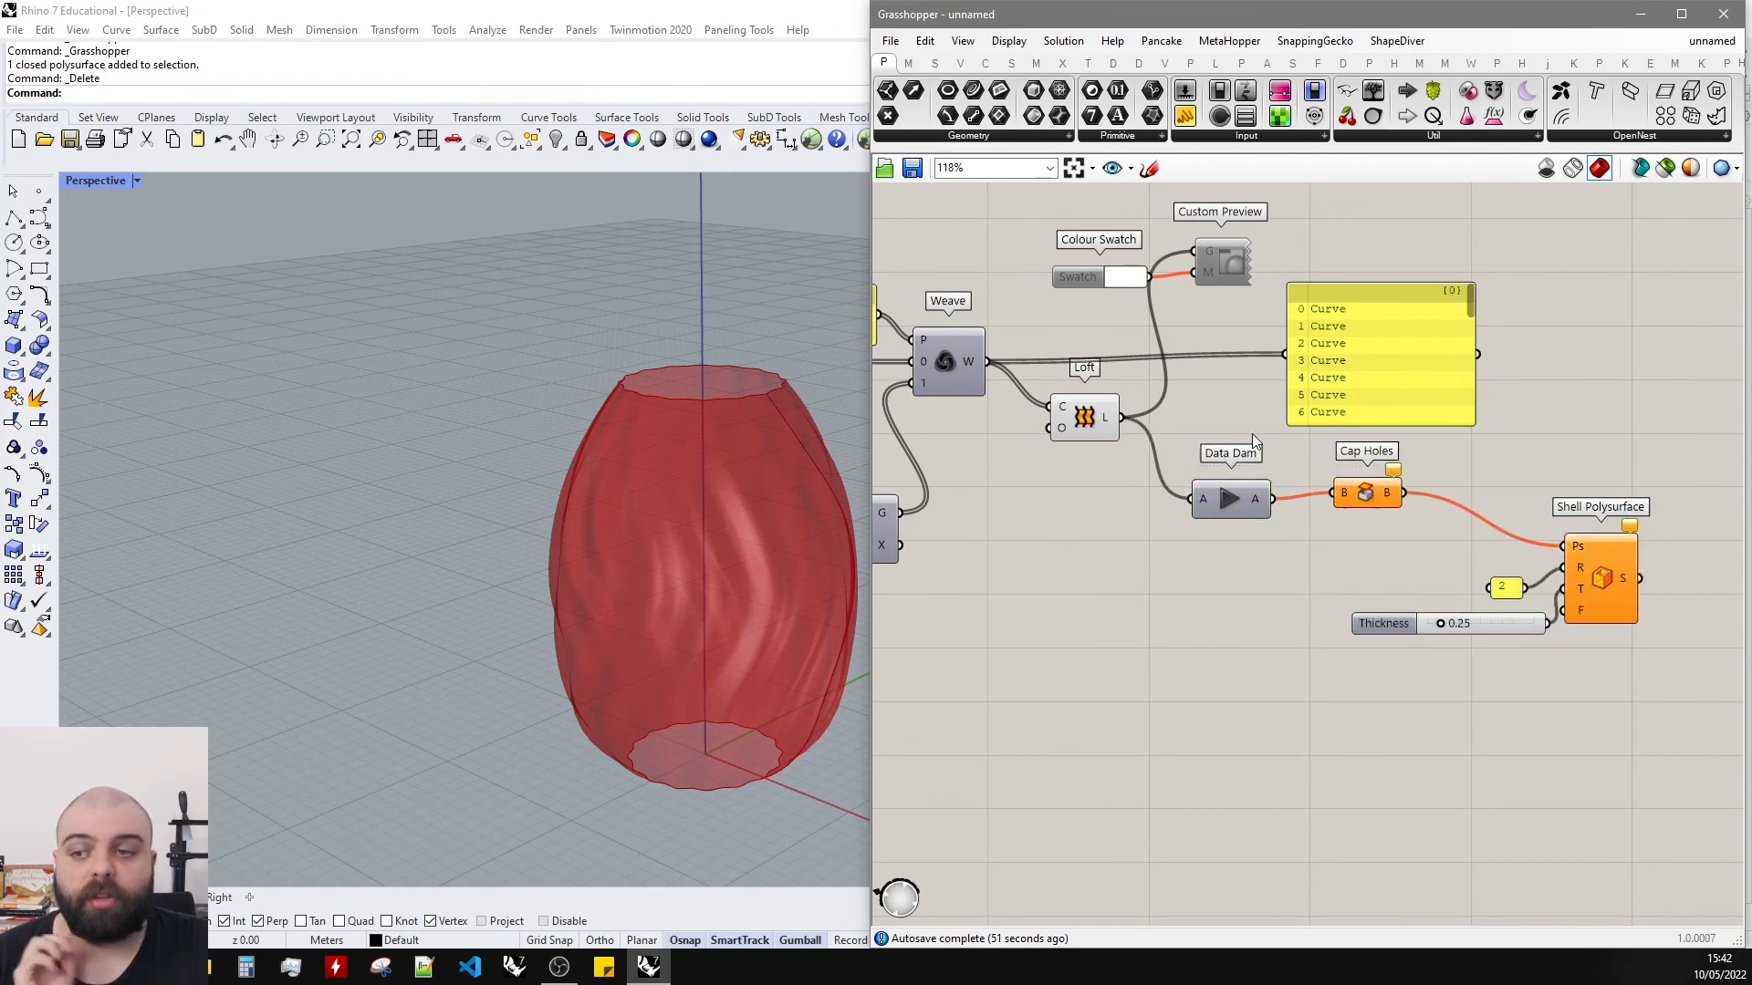
scroll(1278, 443, "up", 2)
left_click(1212, 509)
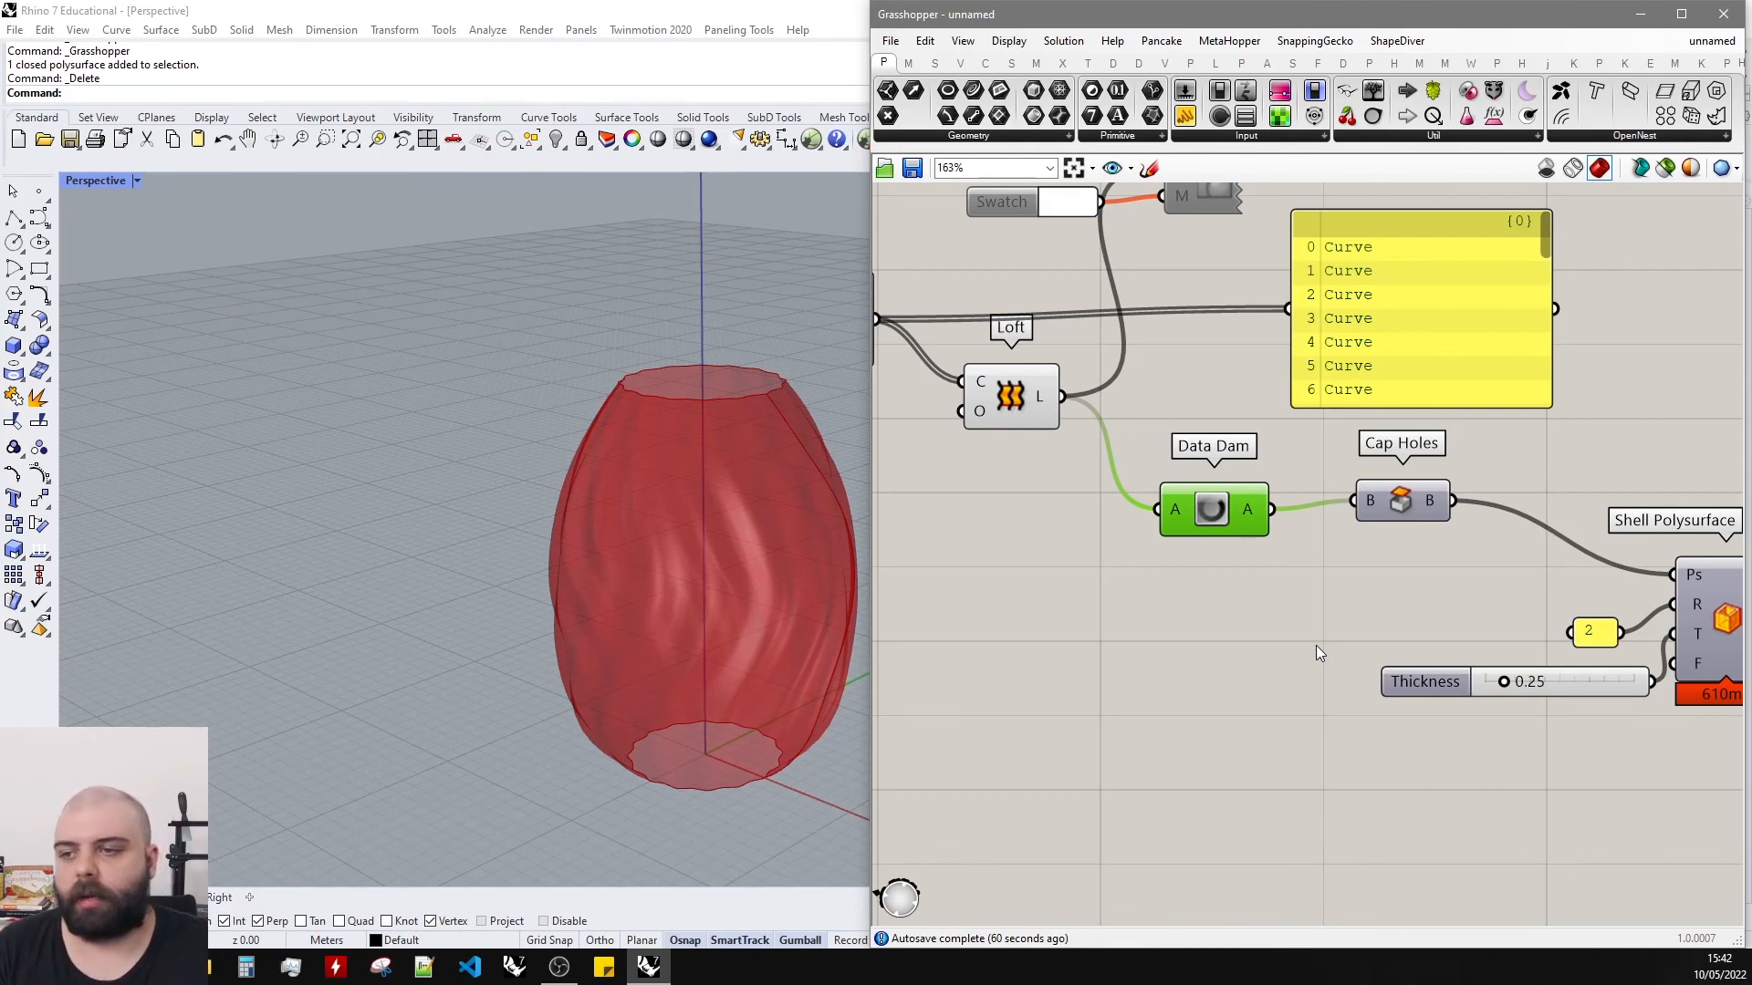
Adjust a number slider upstream of the Loft and release the updated data through the Data Dam.
scroll(1546, 513, "down", 3)
scroll(1535, 508, "down", 6)
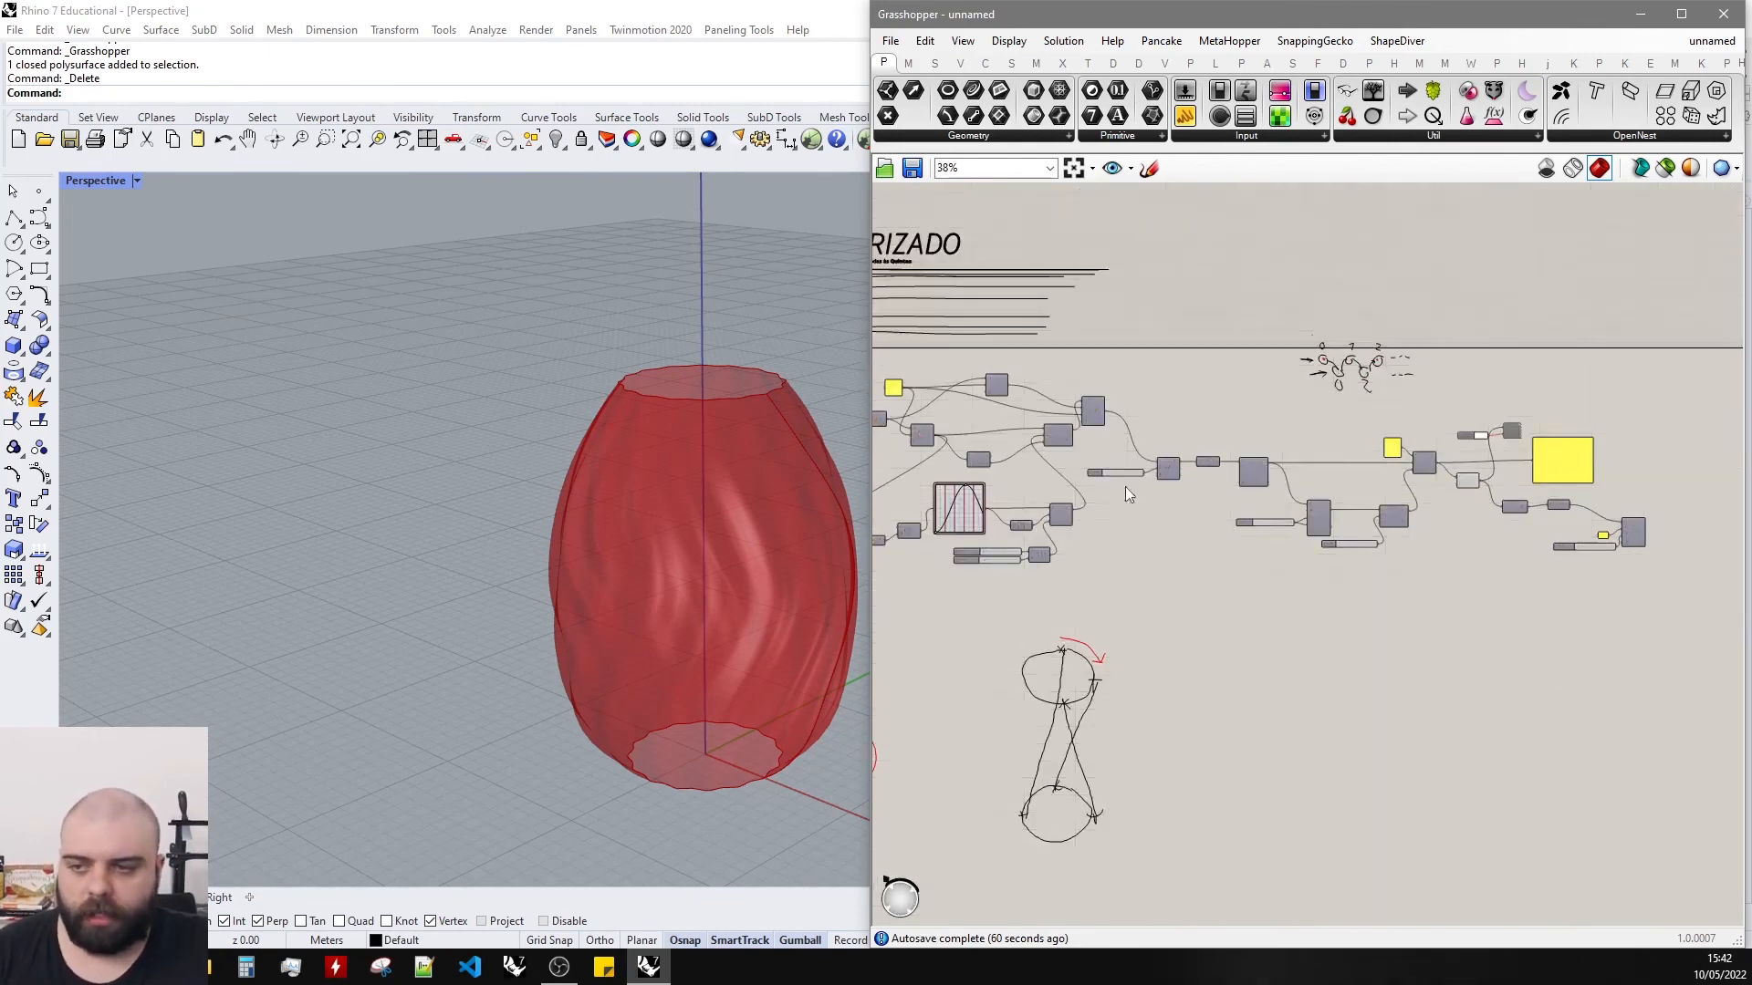
scroll(999, 515, "up", 7)
mouse_move(1370, 379)
left_mouse_down()
mouse_move(1415, 380)
mouse_move(1354, 372)
mouse_move(1395, 379)
left_mouse_up()
scroll(1093, 490, "down", 4)
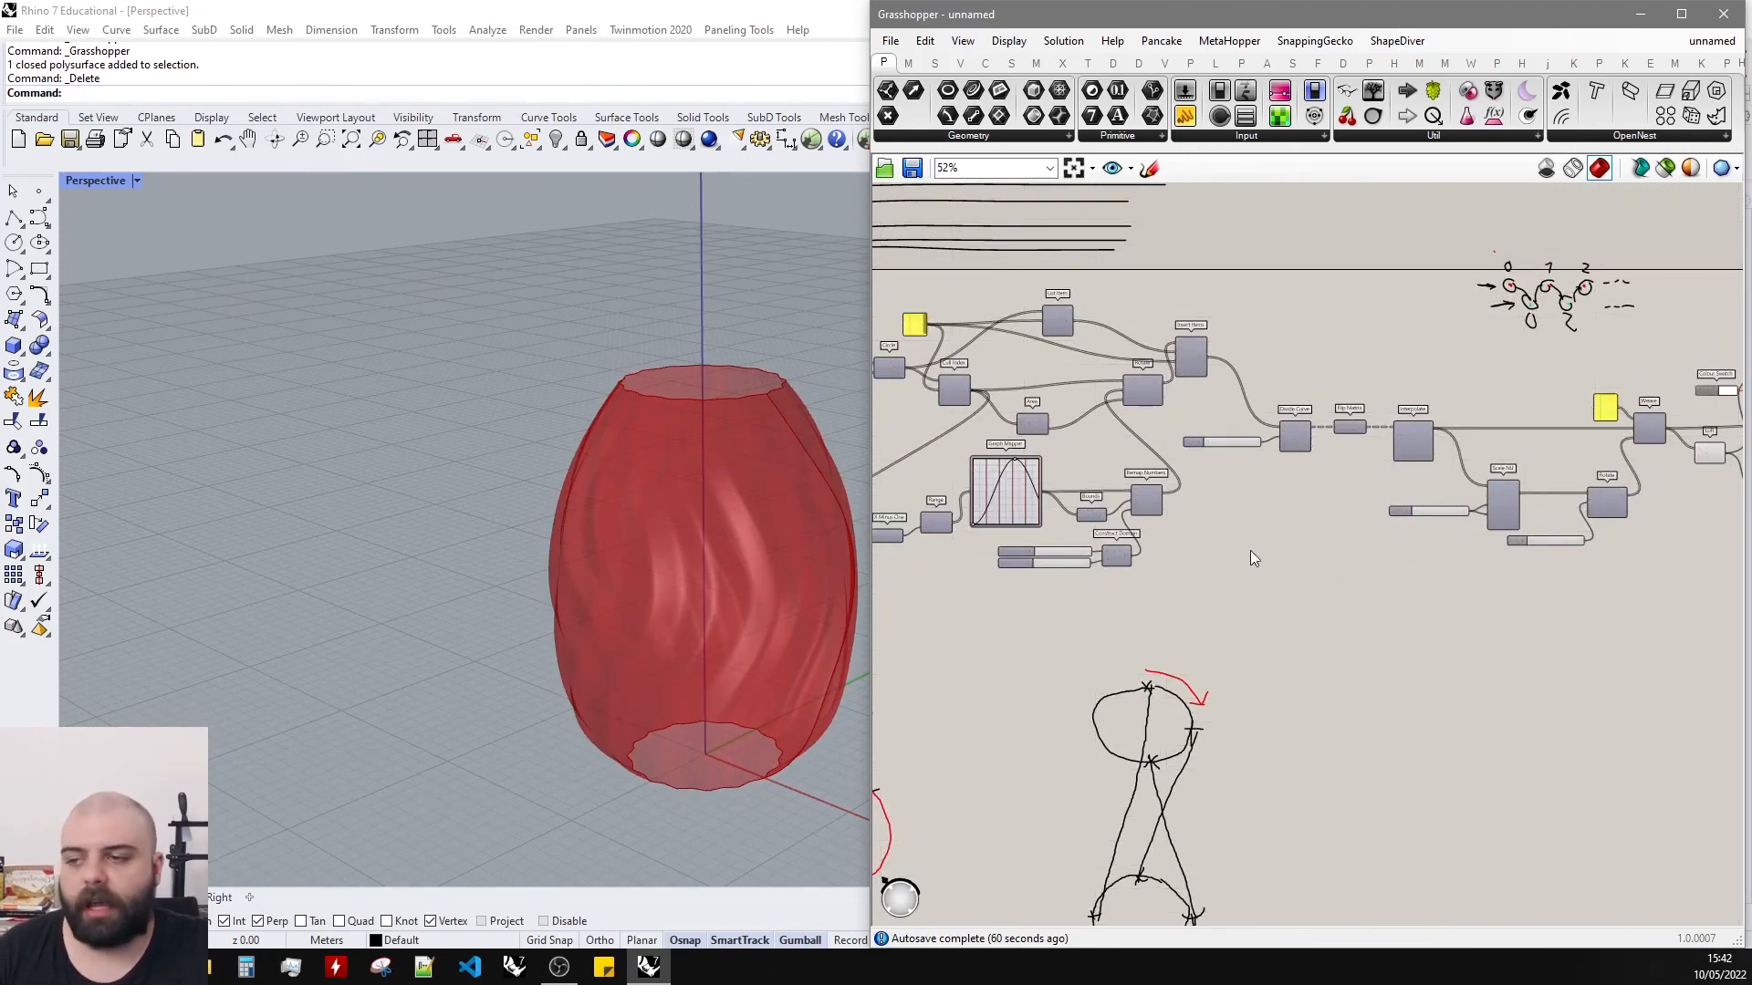
scroll(1250, 550, "down", 3)
scroll(1497, 499, "up", 5)
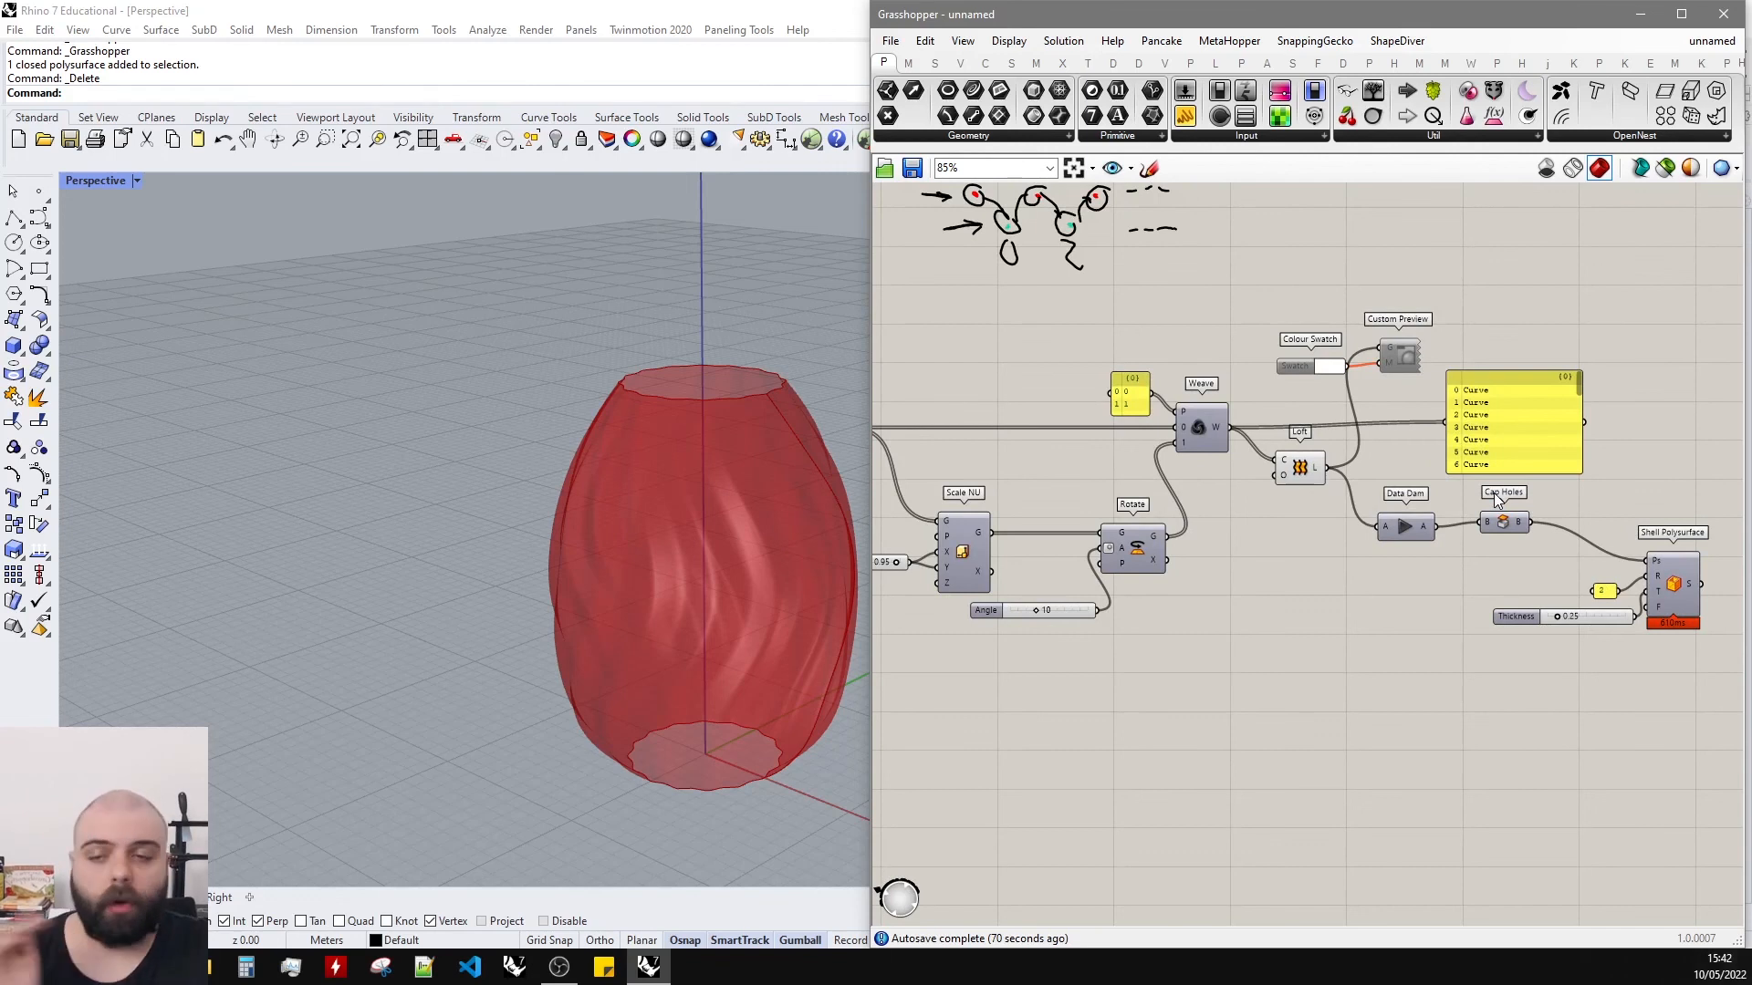
left_click(1404, 526)
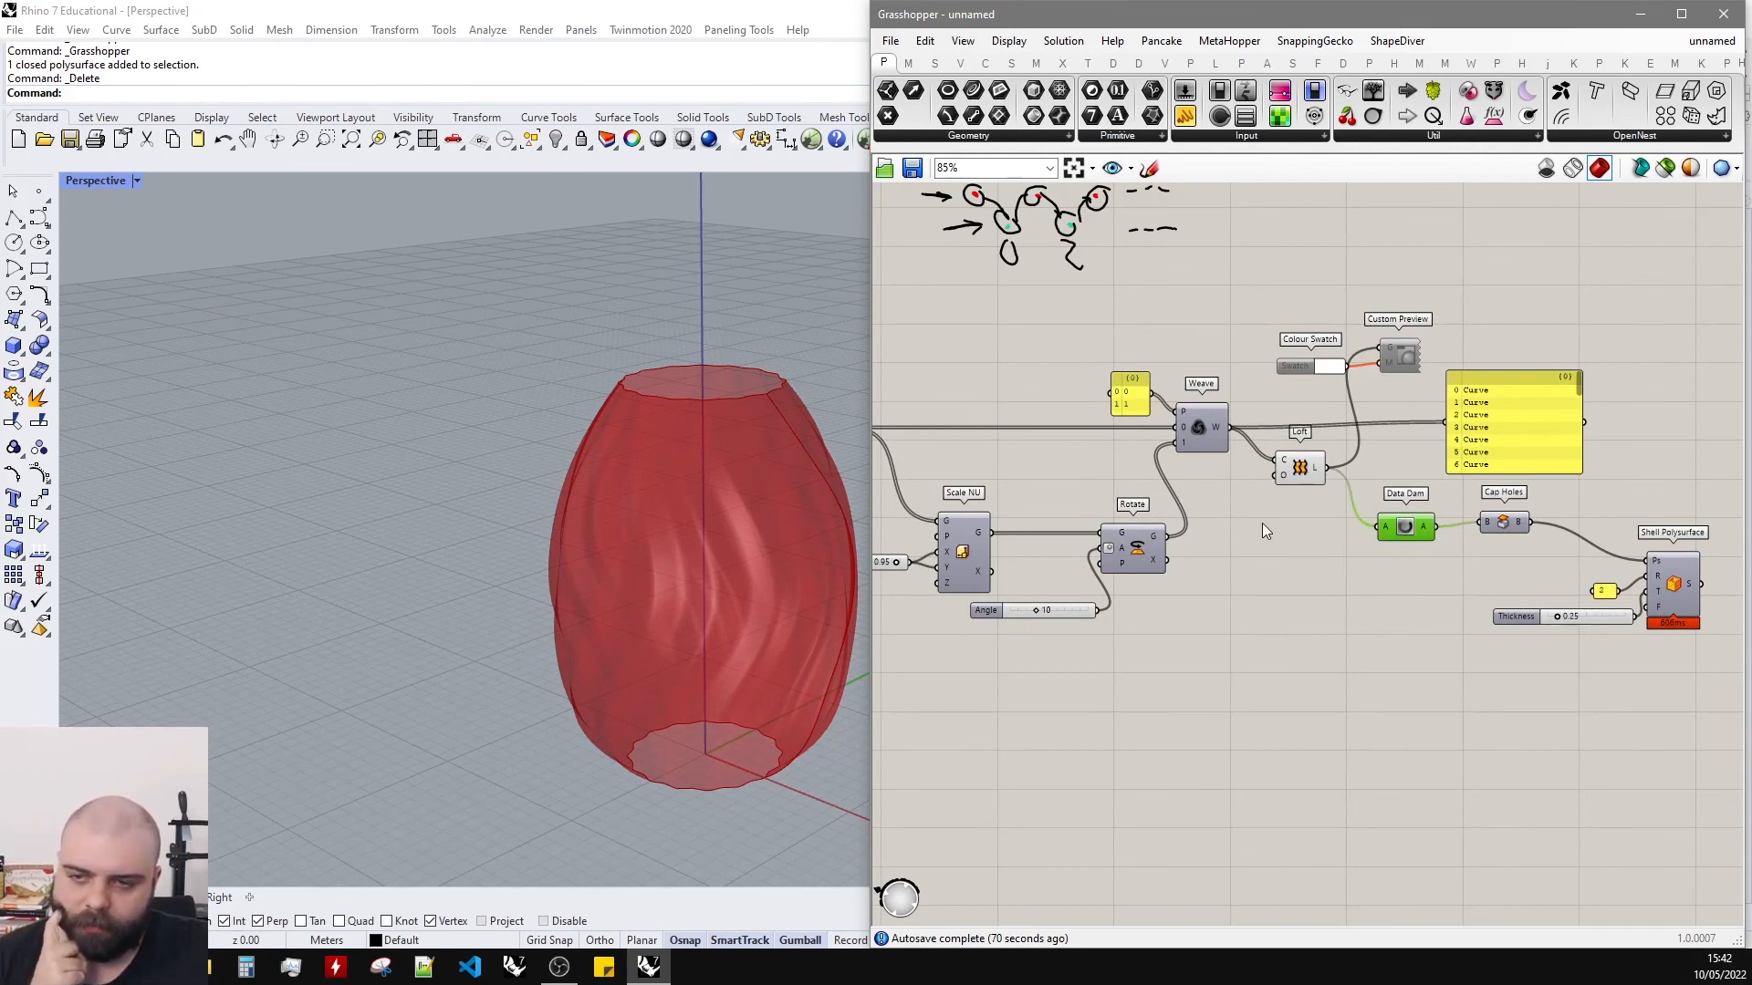
Bake the updated Shell Polysurface vase into Rhino and close the Grasshopper window.
scroll(1261, 522, "down", 2)
scroll(1534, 558, "up", 5)
left_click(1616, 571)
middle_click(1599, 569)
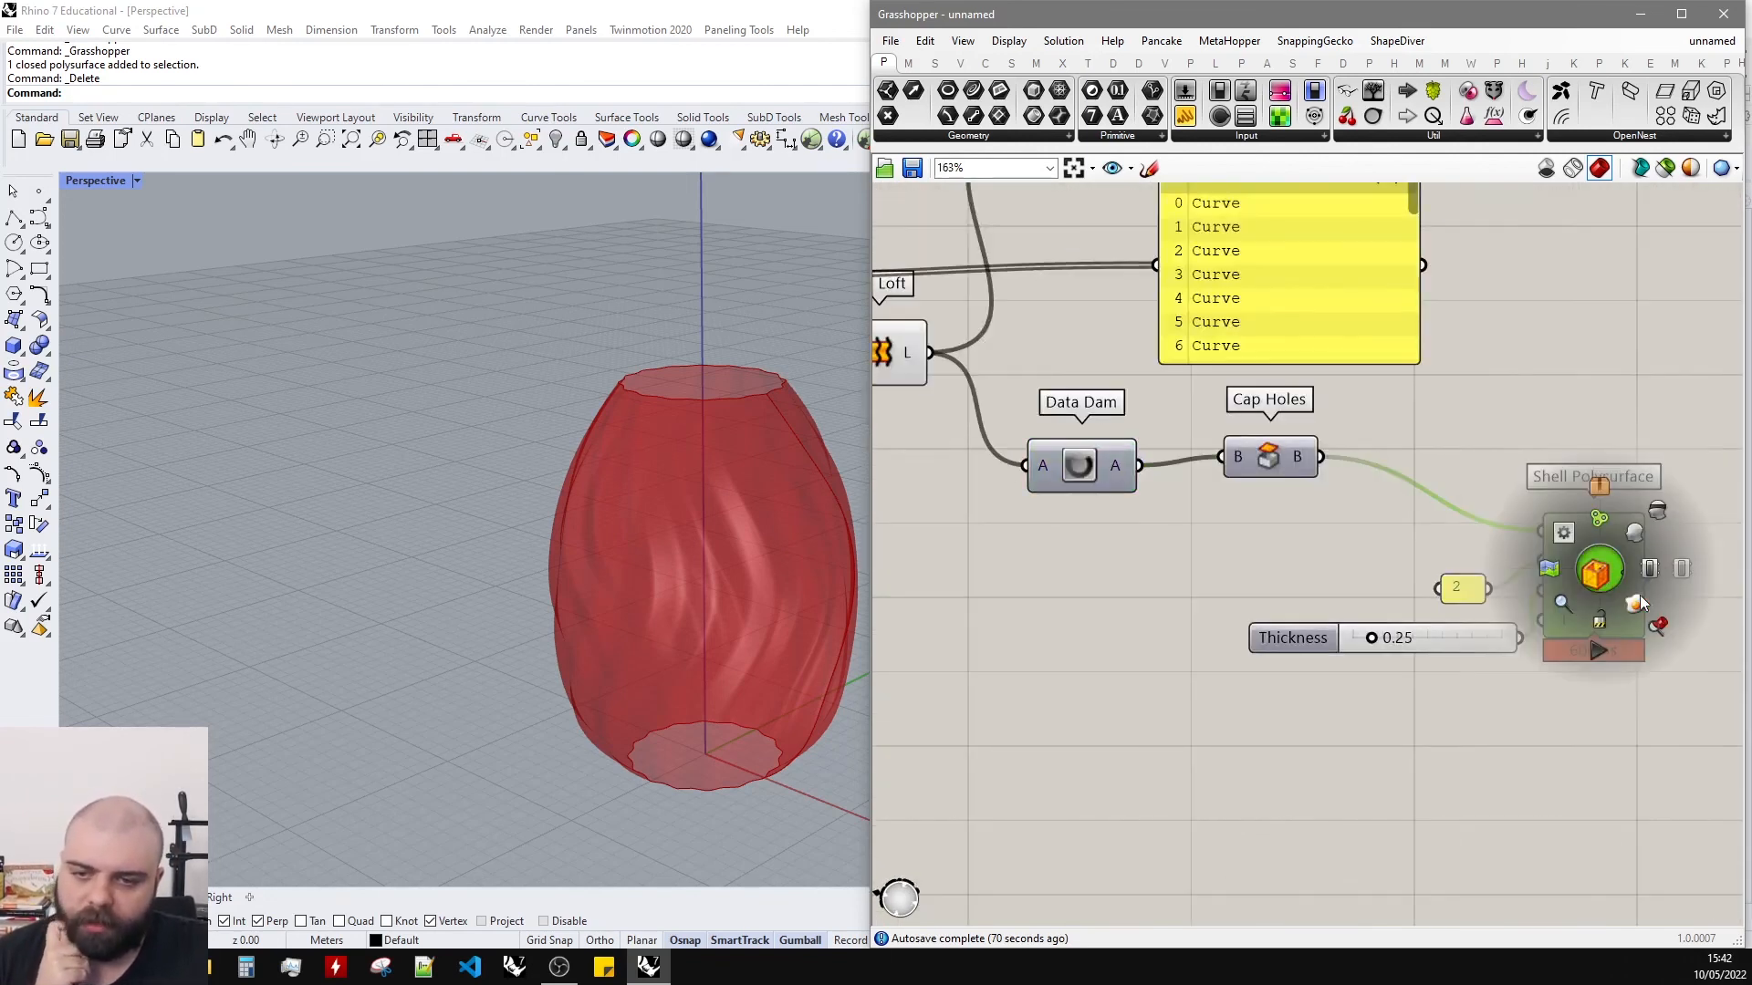
left_click(1639, 602)
left_click(1722, 13)
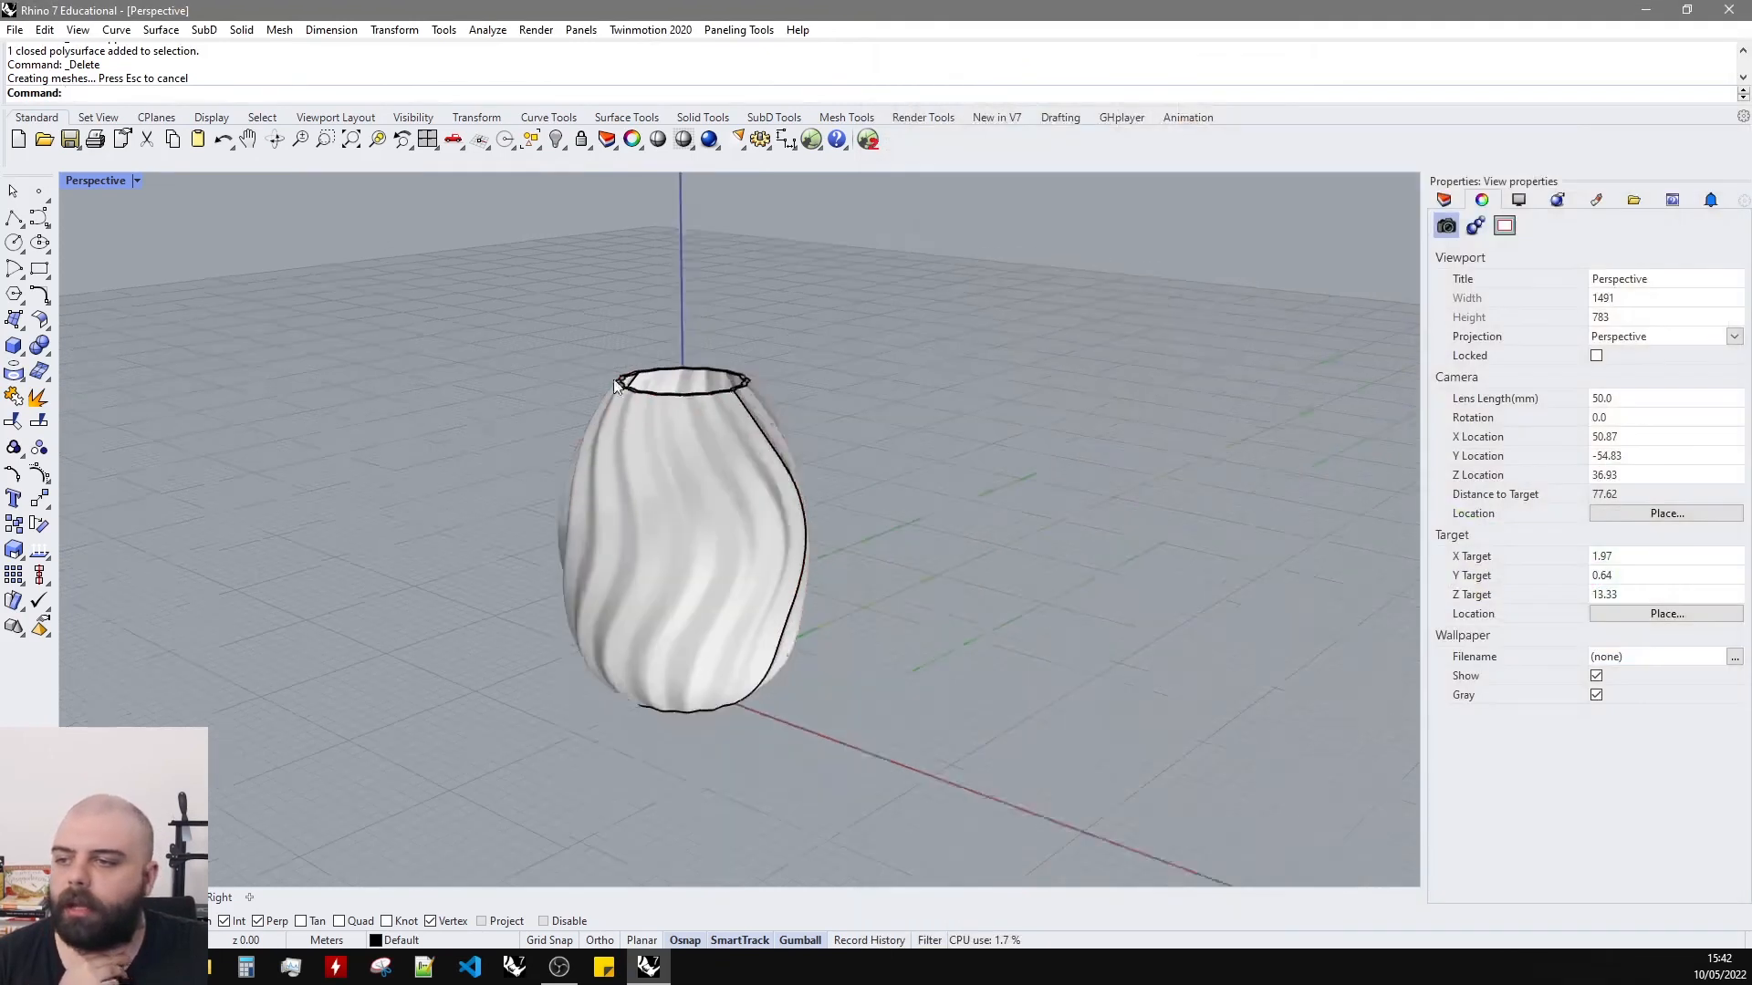
Review the final baked vase from the side and from above.
right_click_drag(613, 379, 754, 418)
scroll(754, 418, "down", 2)
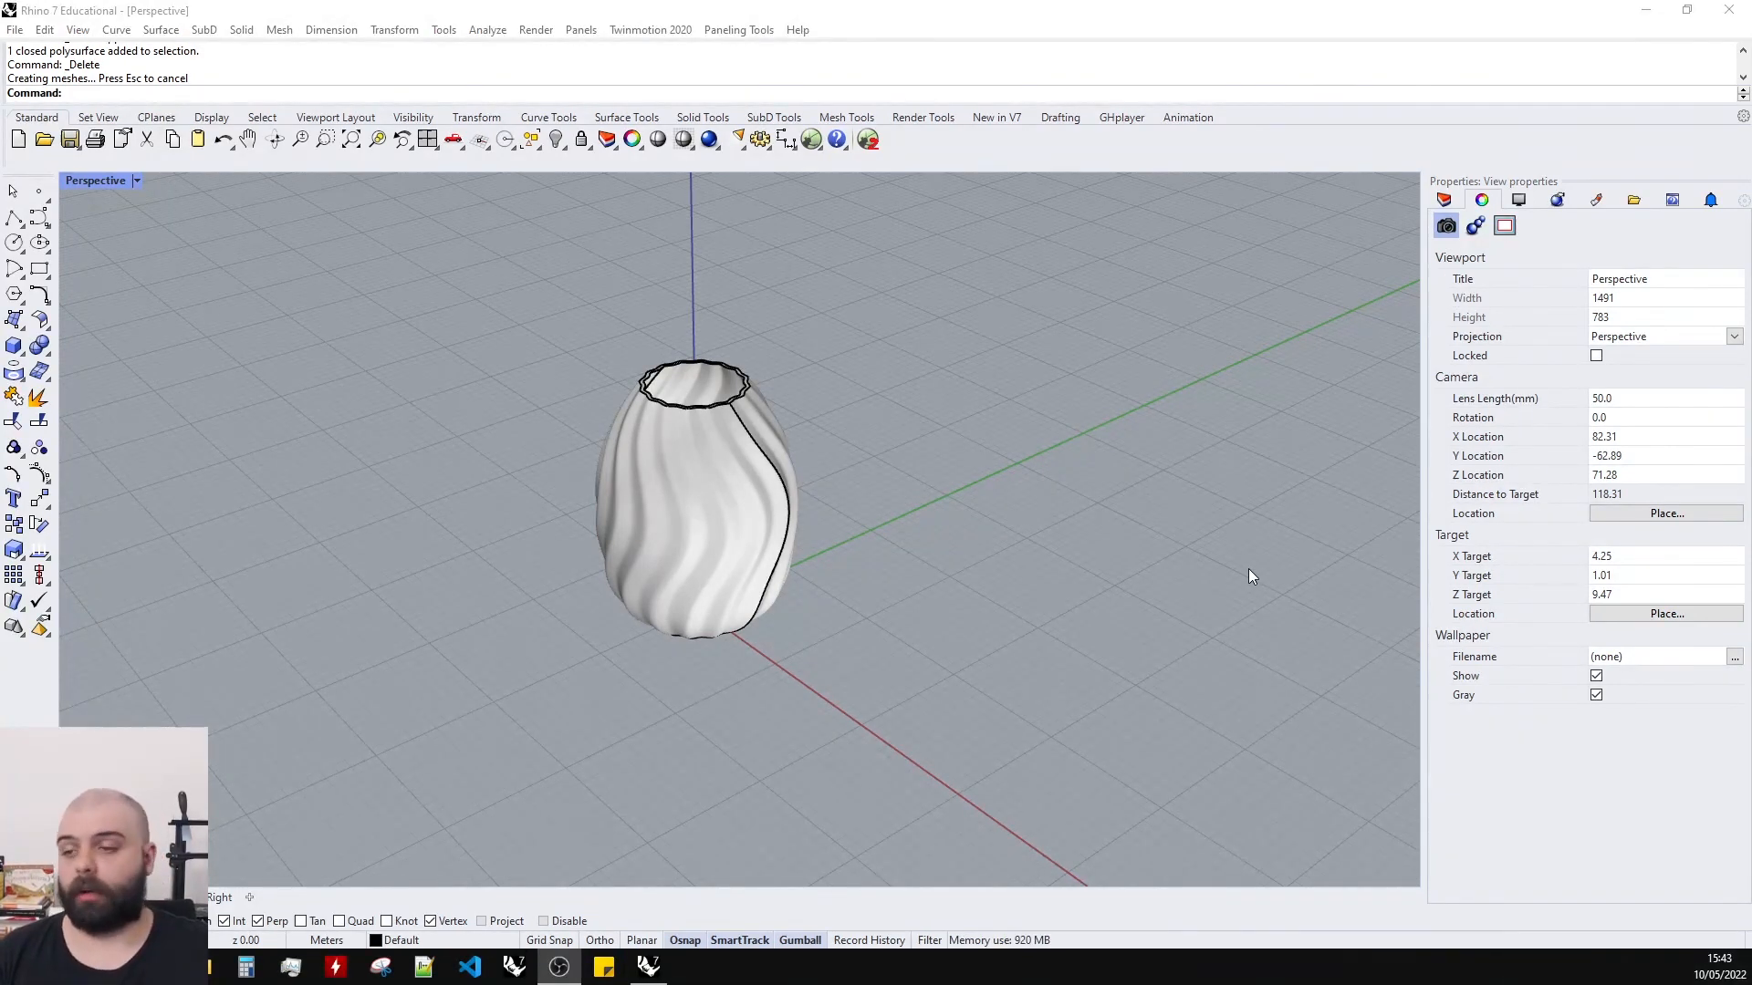
right_click_drag(1240, 583, 989, 575)
scroll(947, 496, "up", 6)
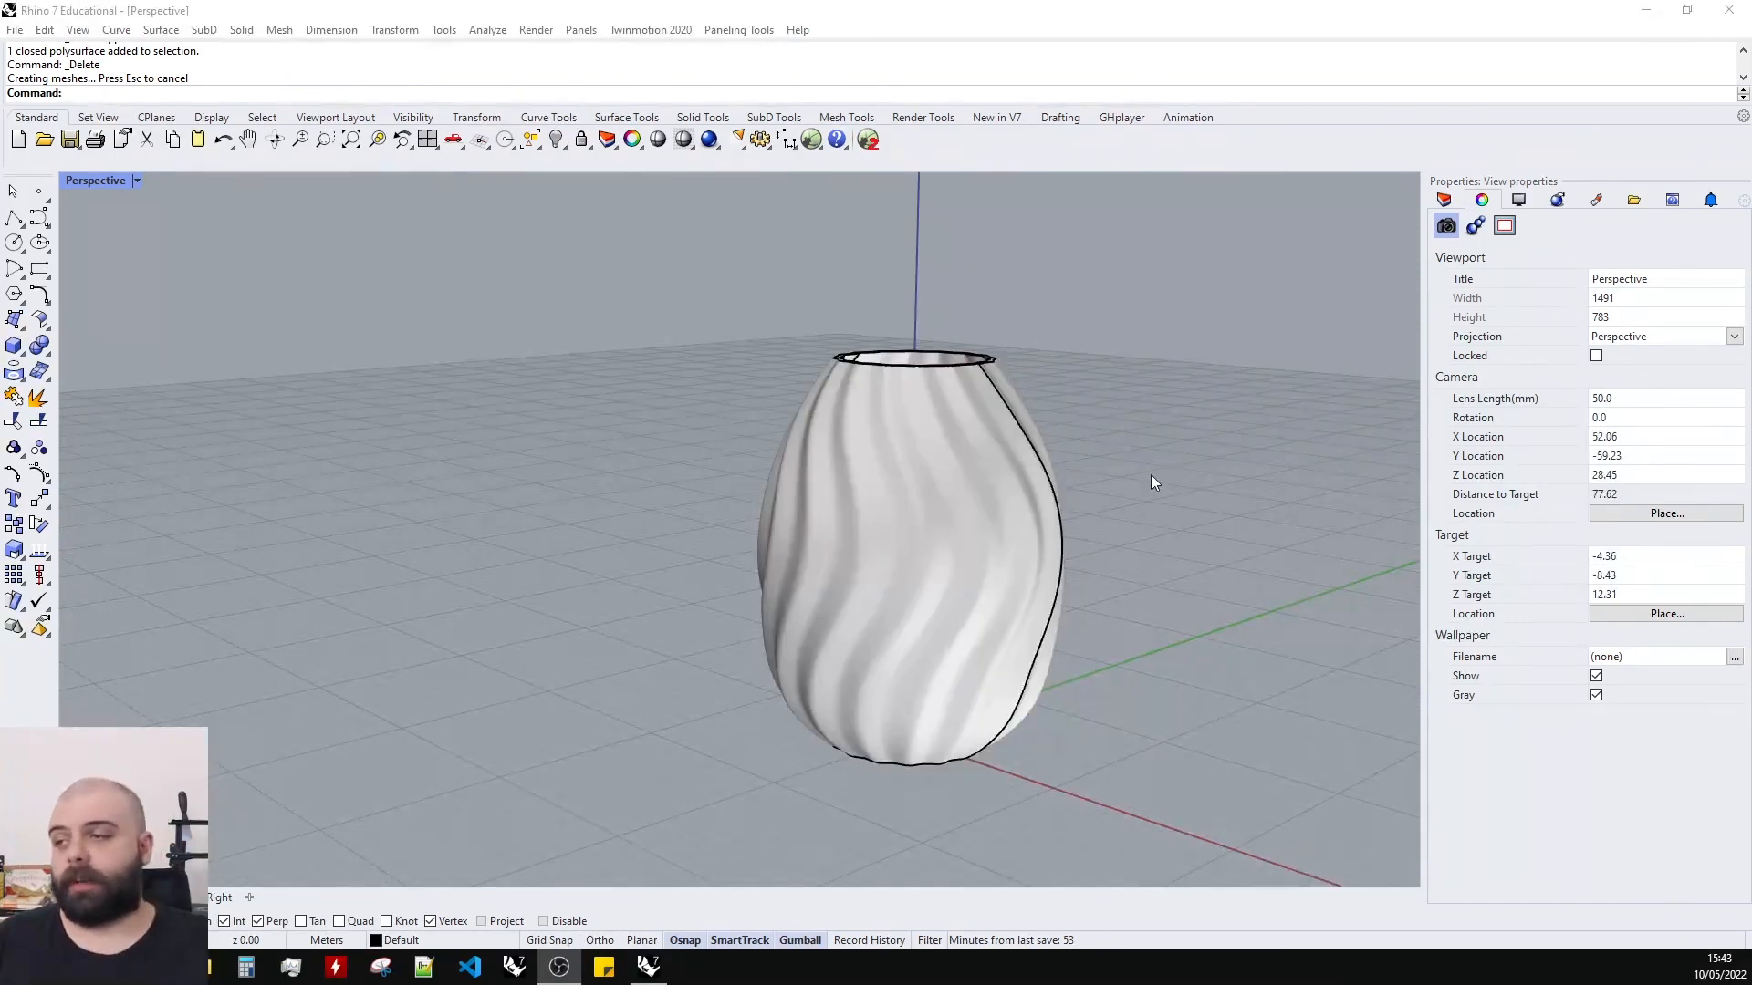
right_click_drag(1151, 483, 653, 489)
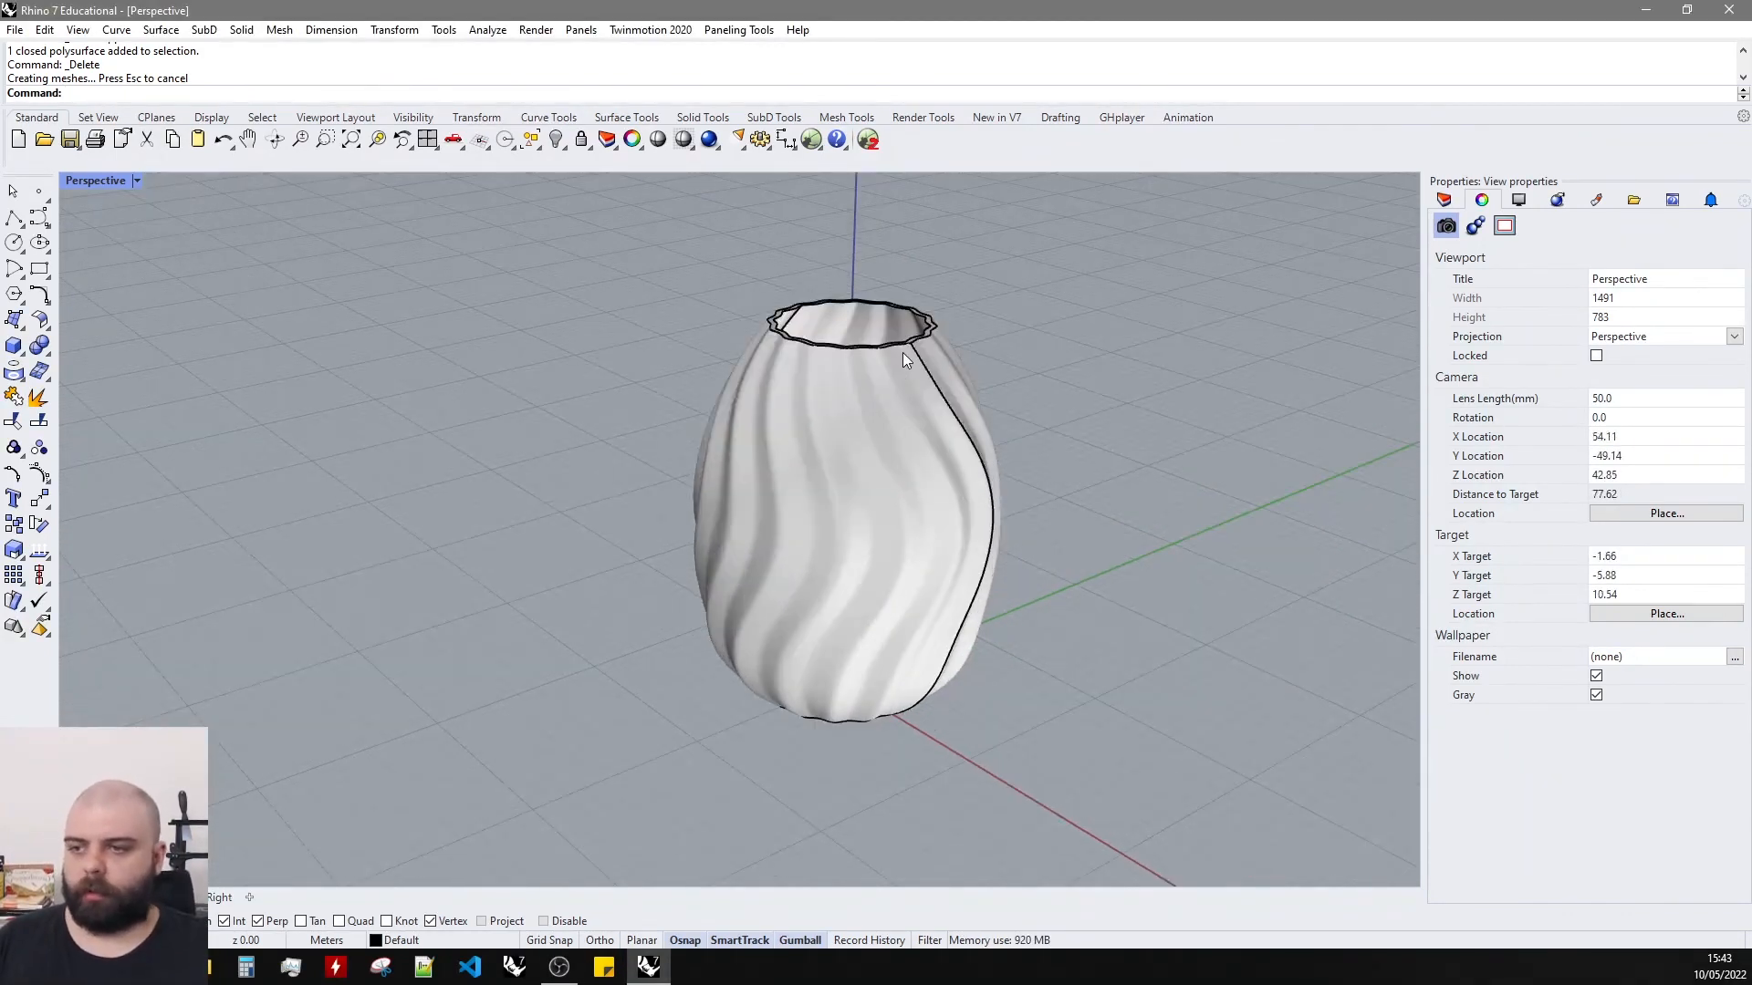
left_click(901, 354)
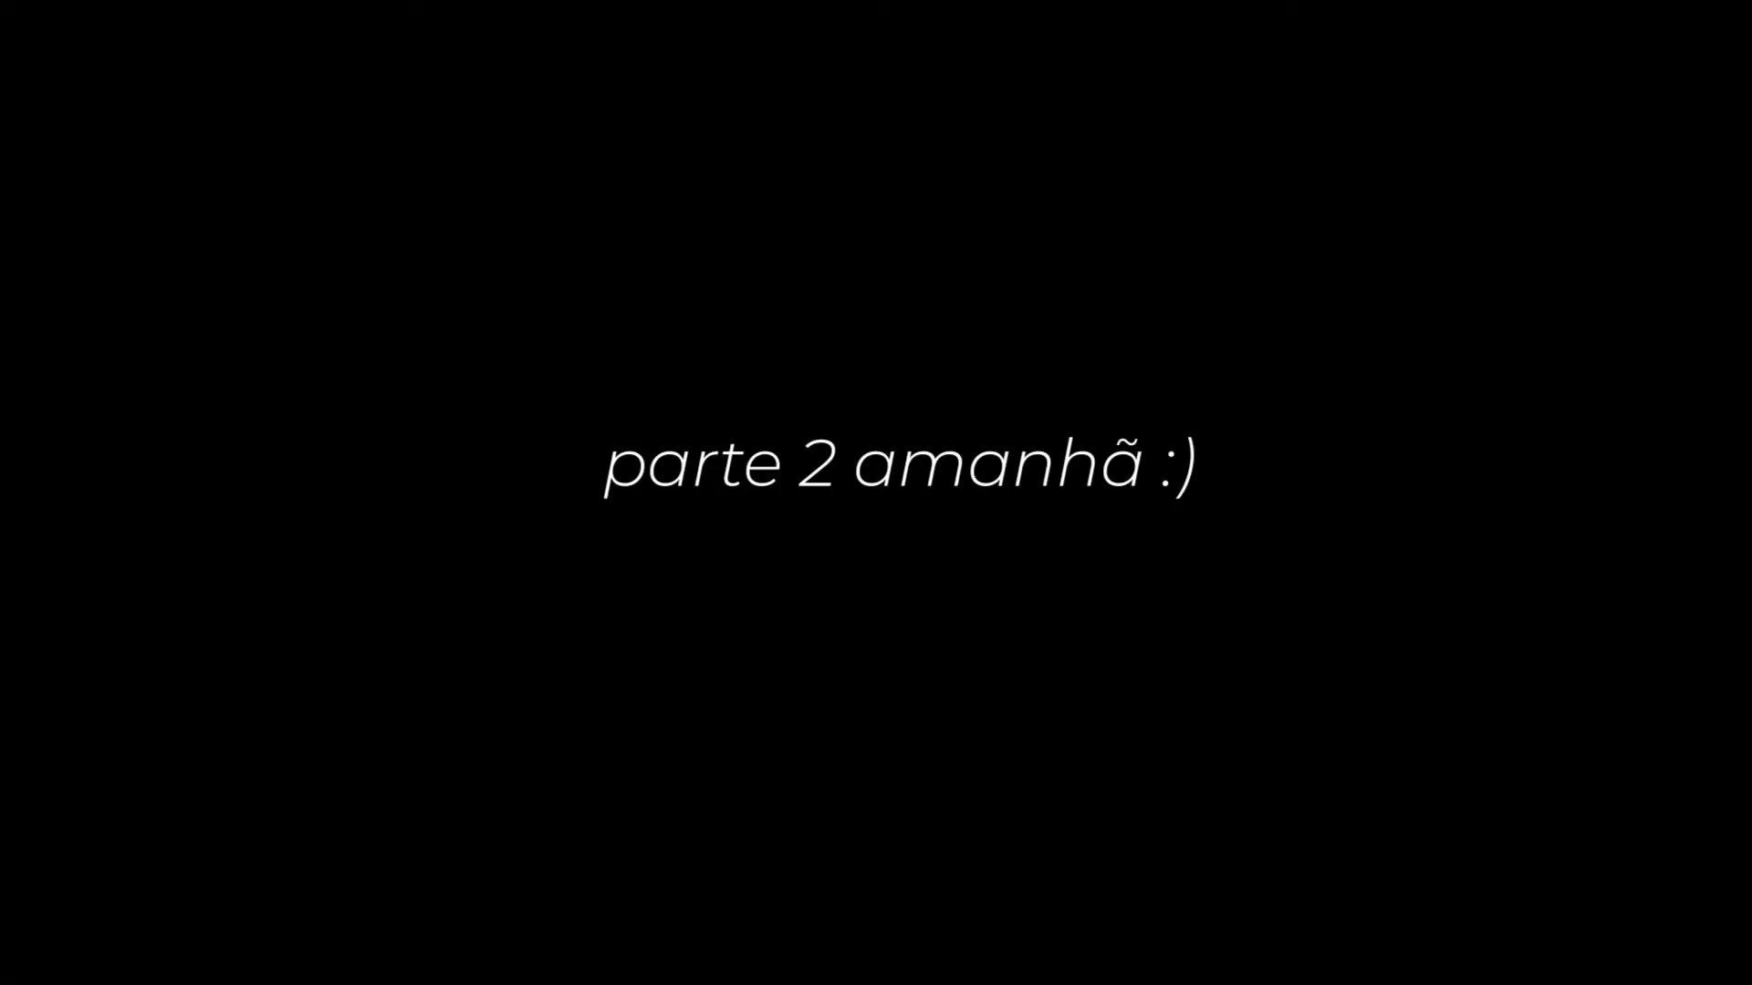